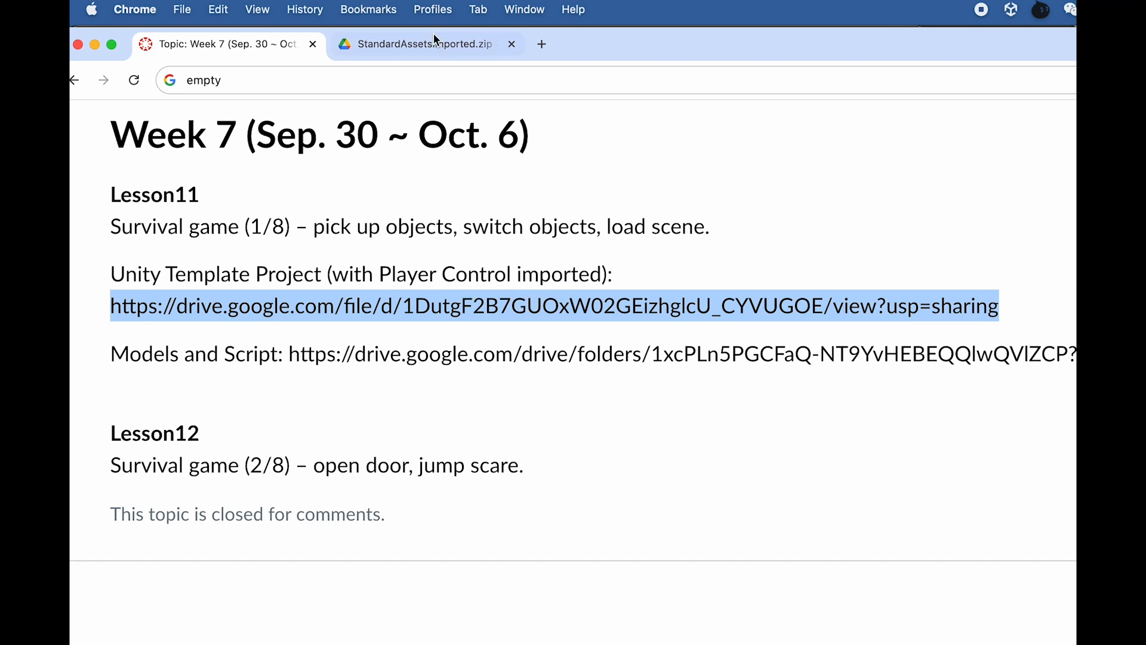
View the StandardAssetsImported.zip download page, and switch to Finder to show the extracted StandardAssetsImported project folder
left_click(404, 49)
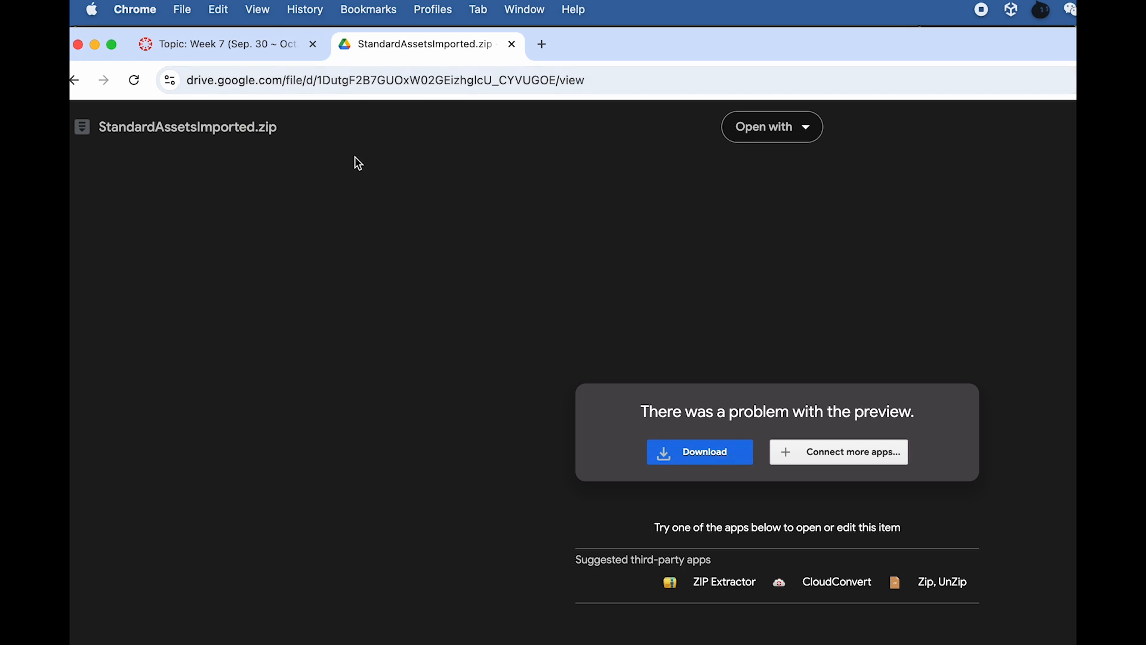
key("super+Tab")
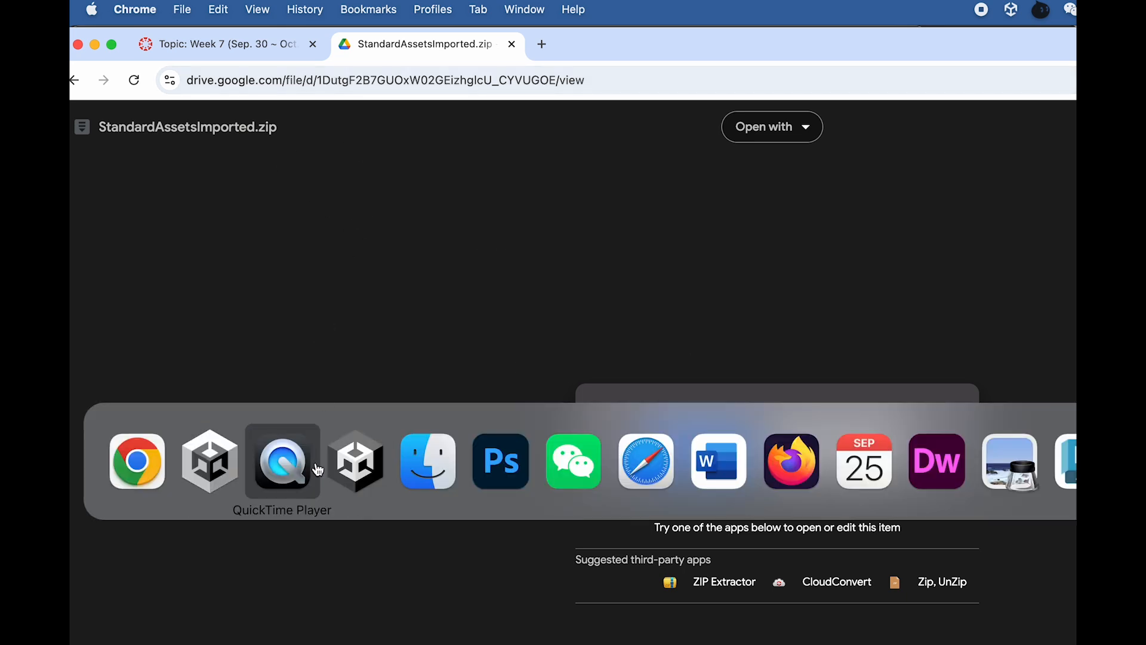
left_click(423, 464)
left_click(740, 124)
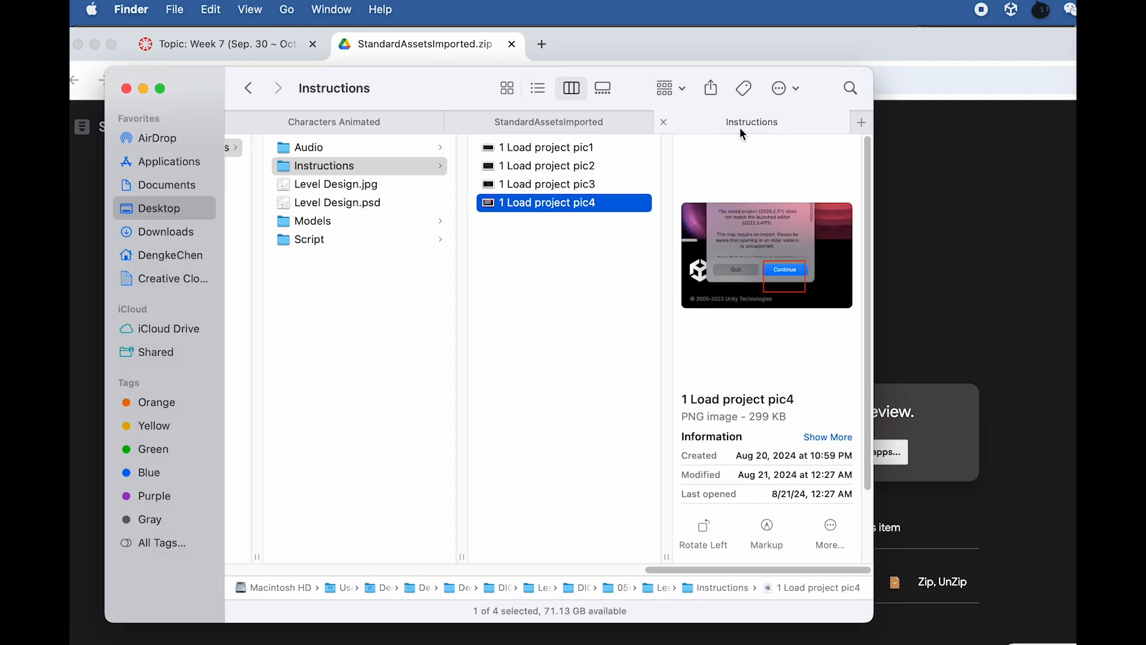
left_click(590, 130)
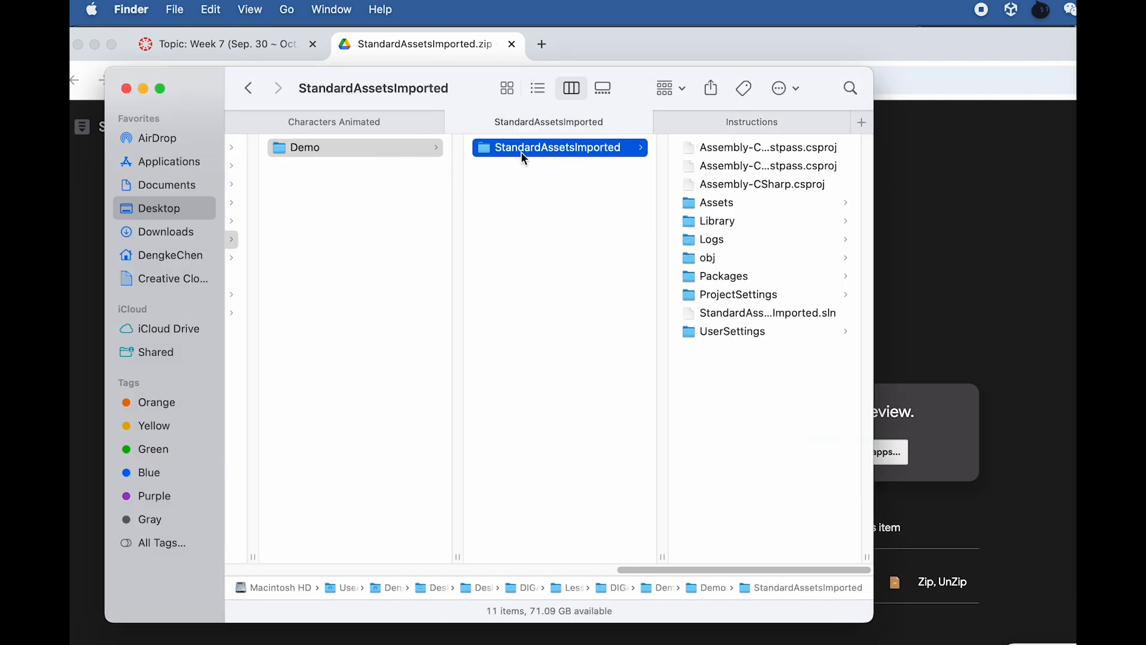
Rename the StandardAssetsImported project folder as FirstSurvival
left_click(590, 148)
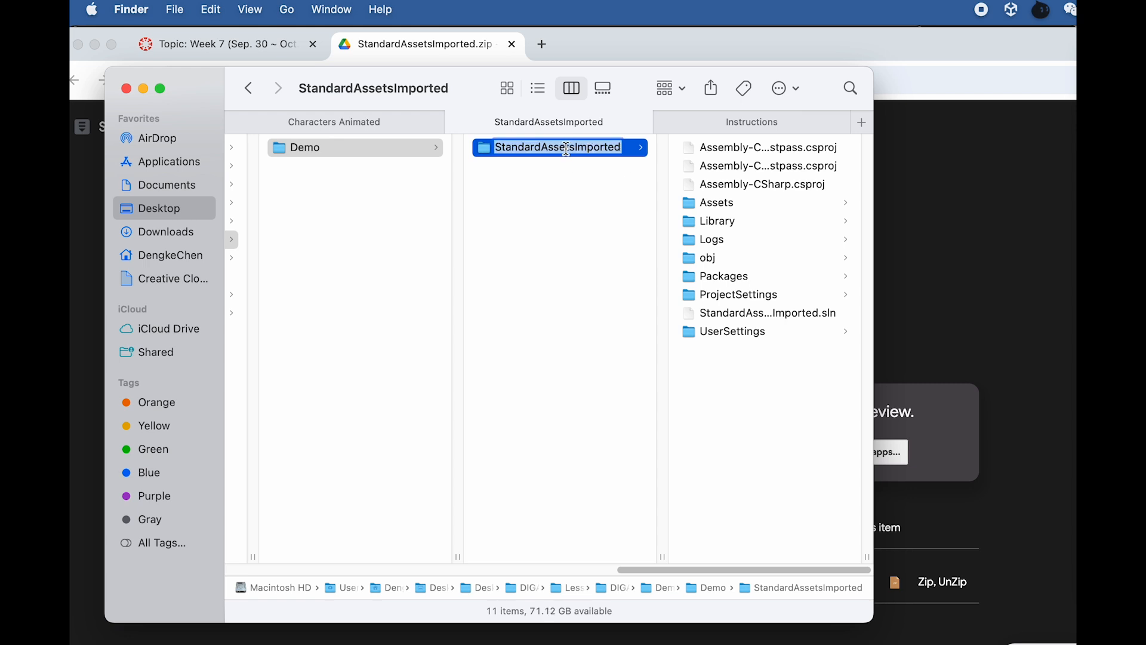
type("FirstS")
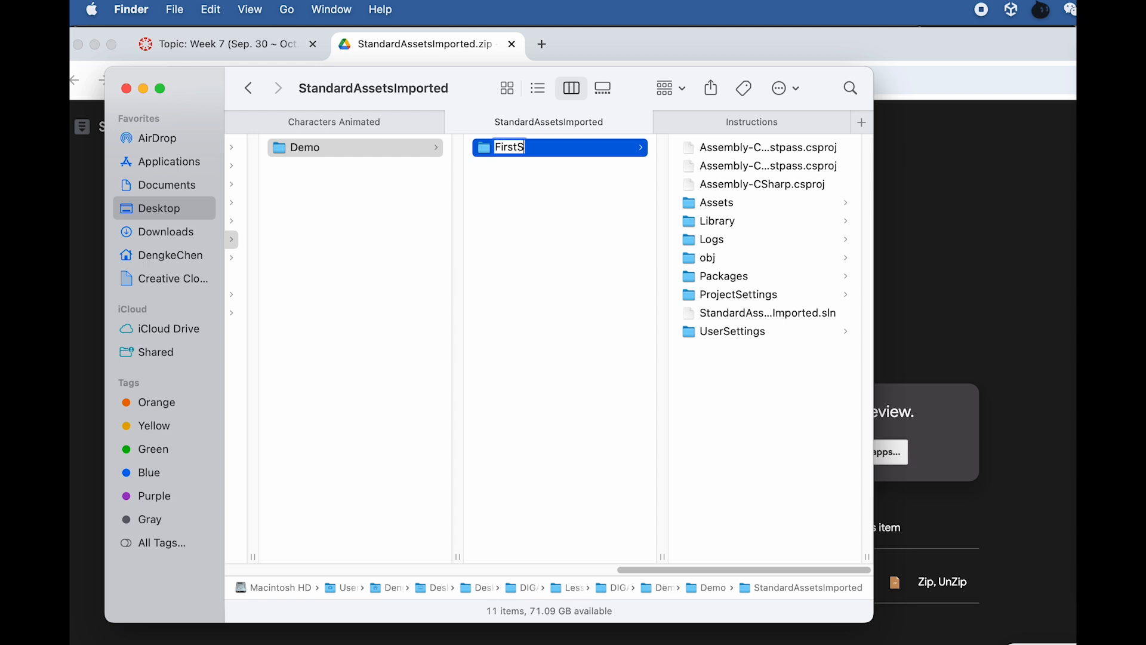
type("urvi")
key("BackSpace")
key("BackSpace")
key("BackSpace")
key("BackSpace")
key("BackSpace")
key("BackSpace")
key("BackSpace")
type("Lesson11")
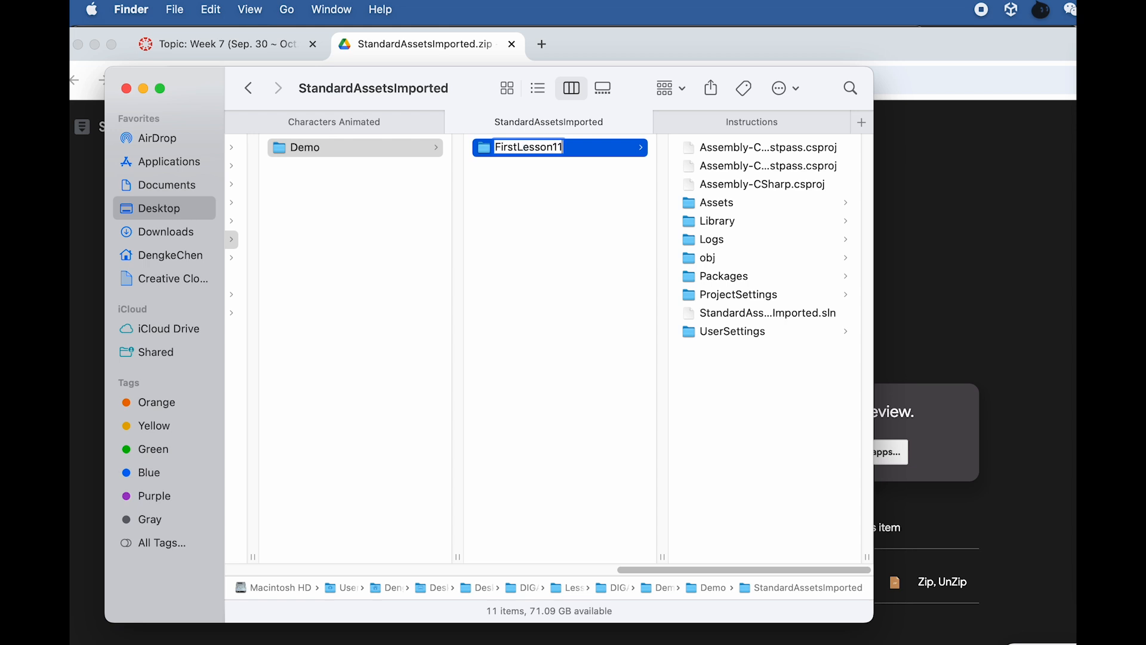
left_click_drag(517, 148, 598, 149)
type("Surval")
type("al")
left_click(555, 169)
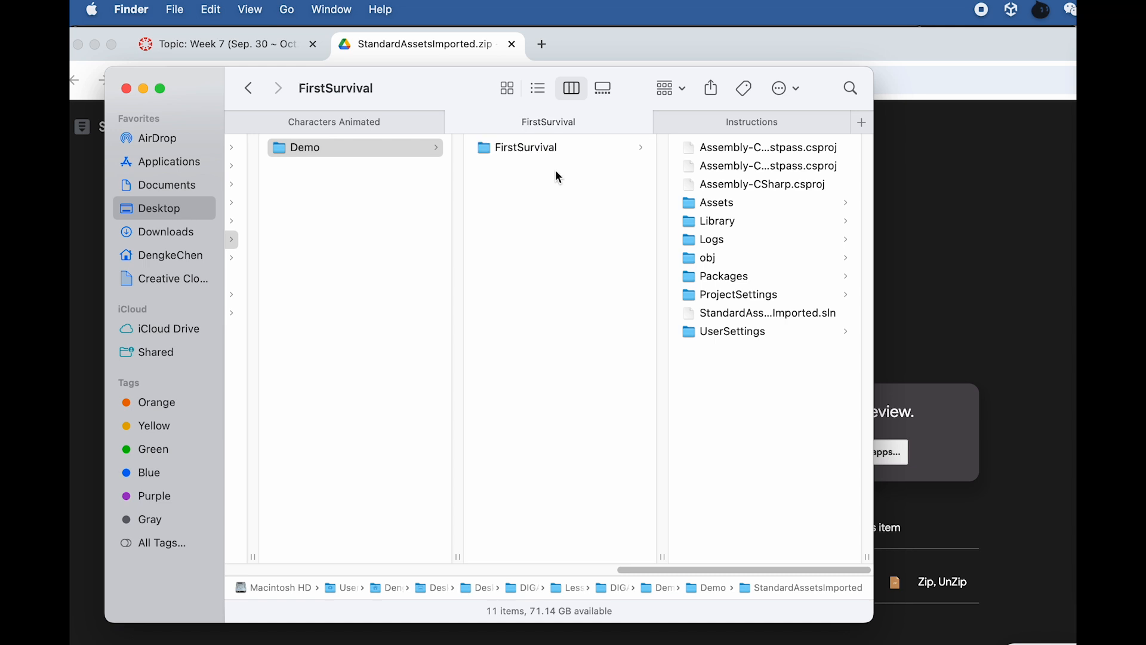
Duplicate SampleScene.unity in the Assets > Scenes folder of the FirstSurvival project
left_click(560, 142)
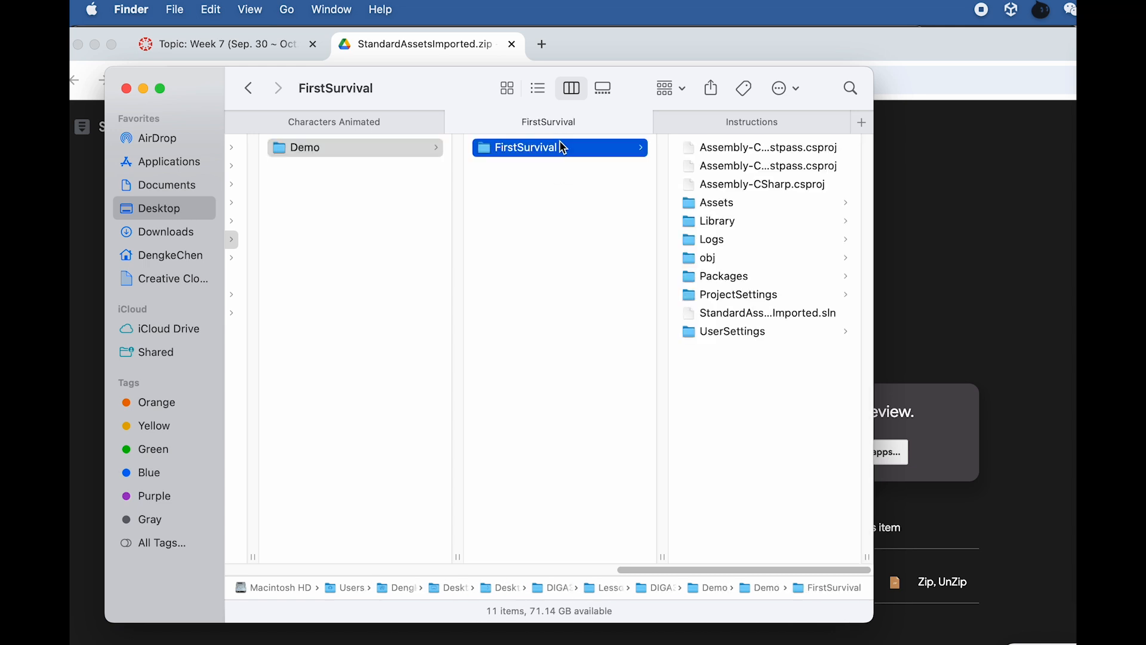
left_click(700, 203)
left_click(721, 184)
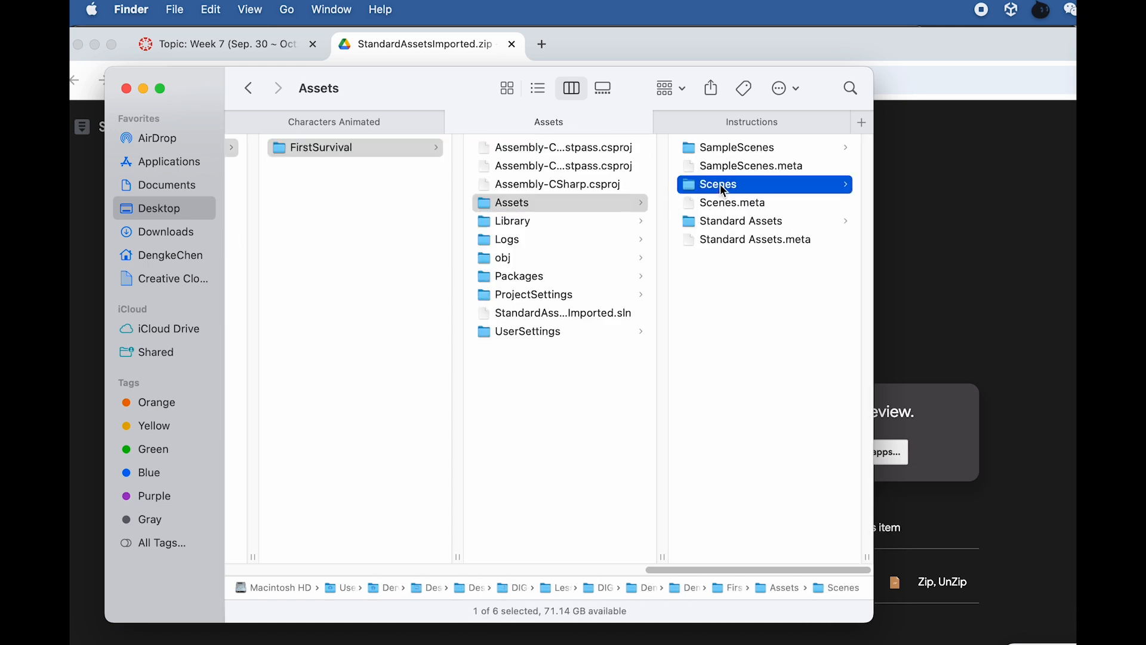
left_click(703, 189)
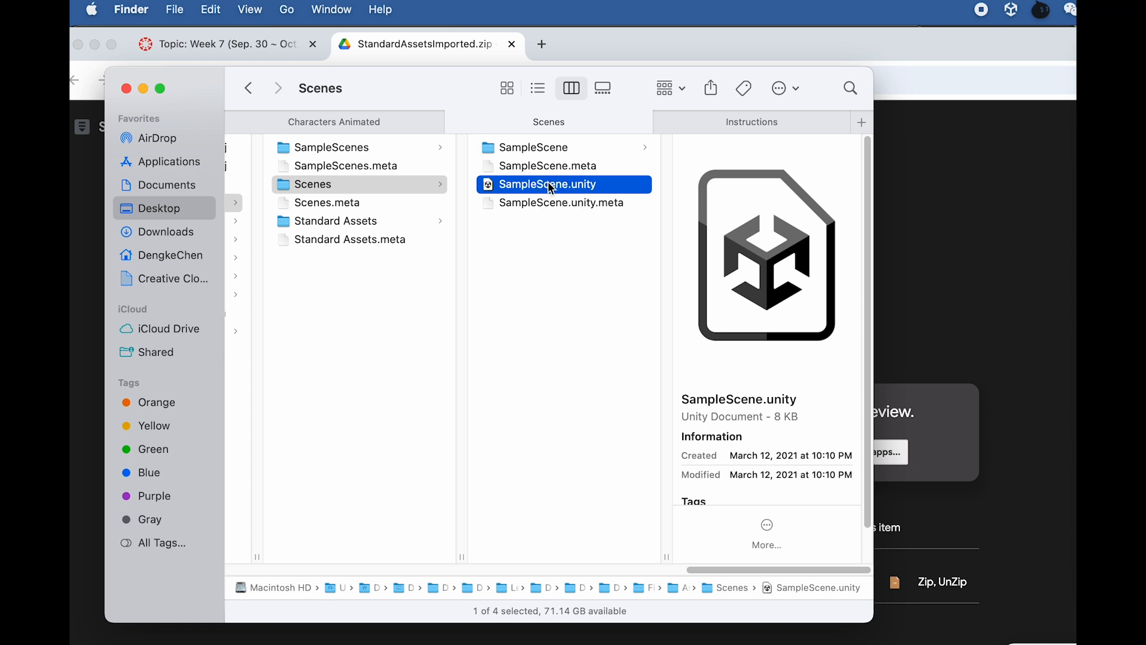
key("super+d")
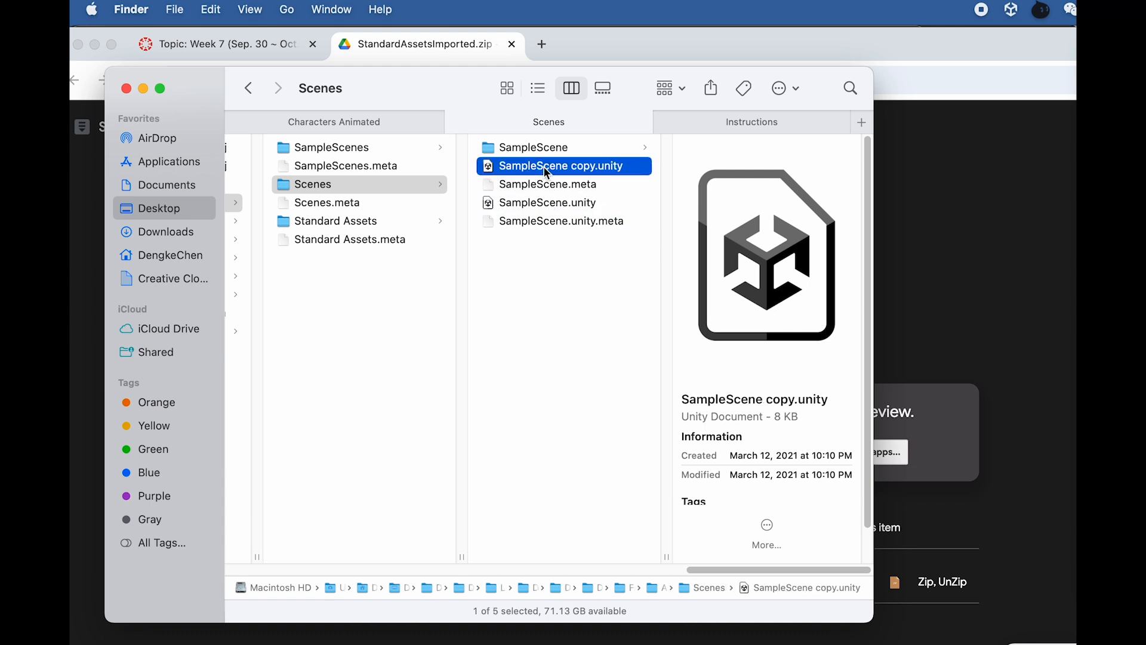
Rename the duplicated scene file as Sc01.unity and select it
key("Return")
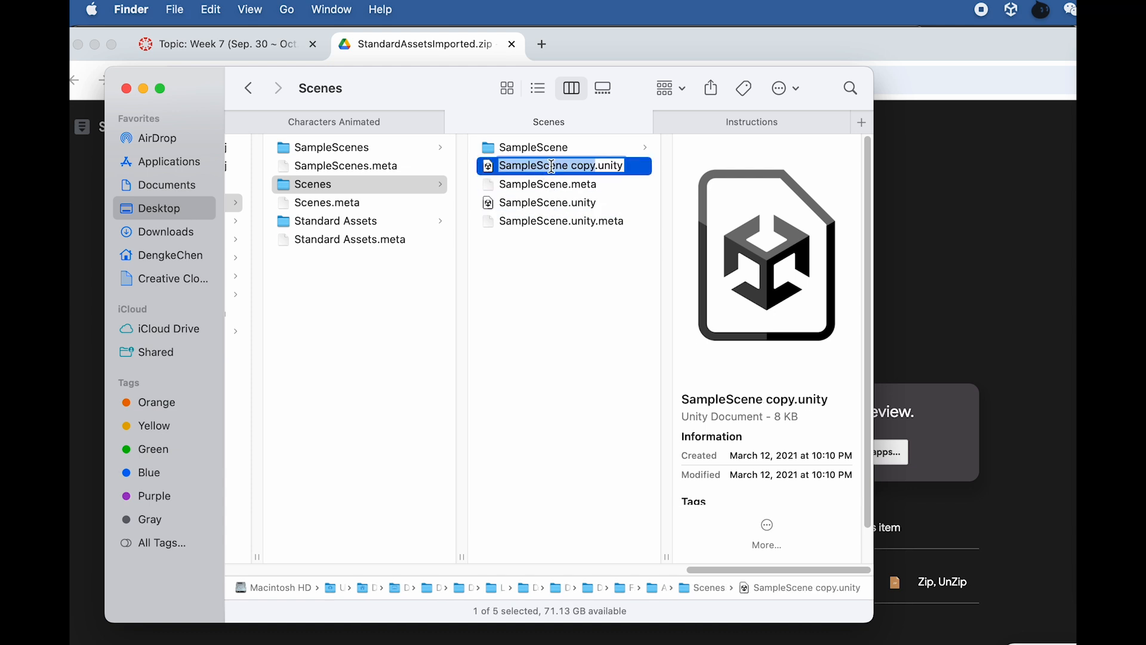
type("Sc")
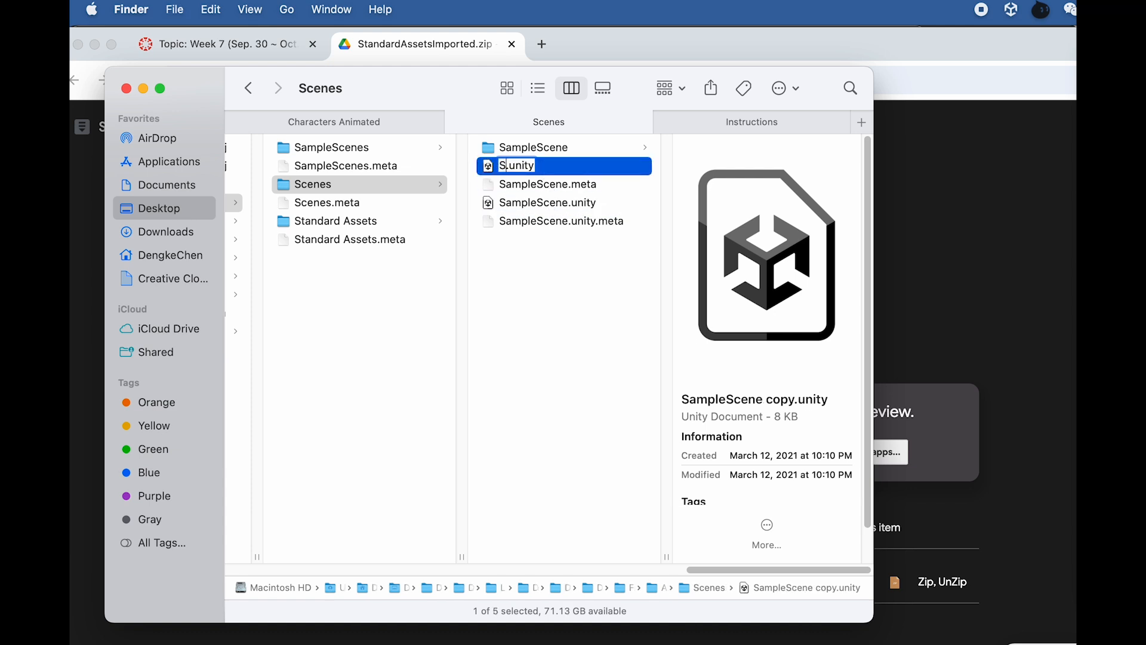
type("01")
left_click(540, 236)
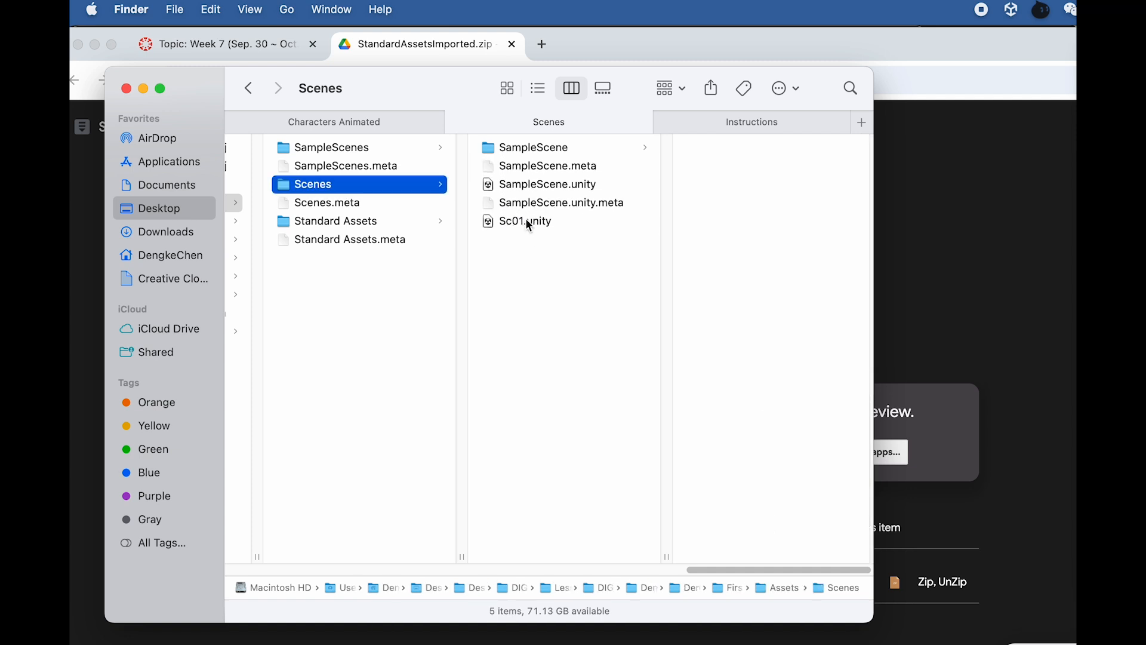
left_click(533, 226)
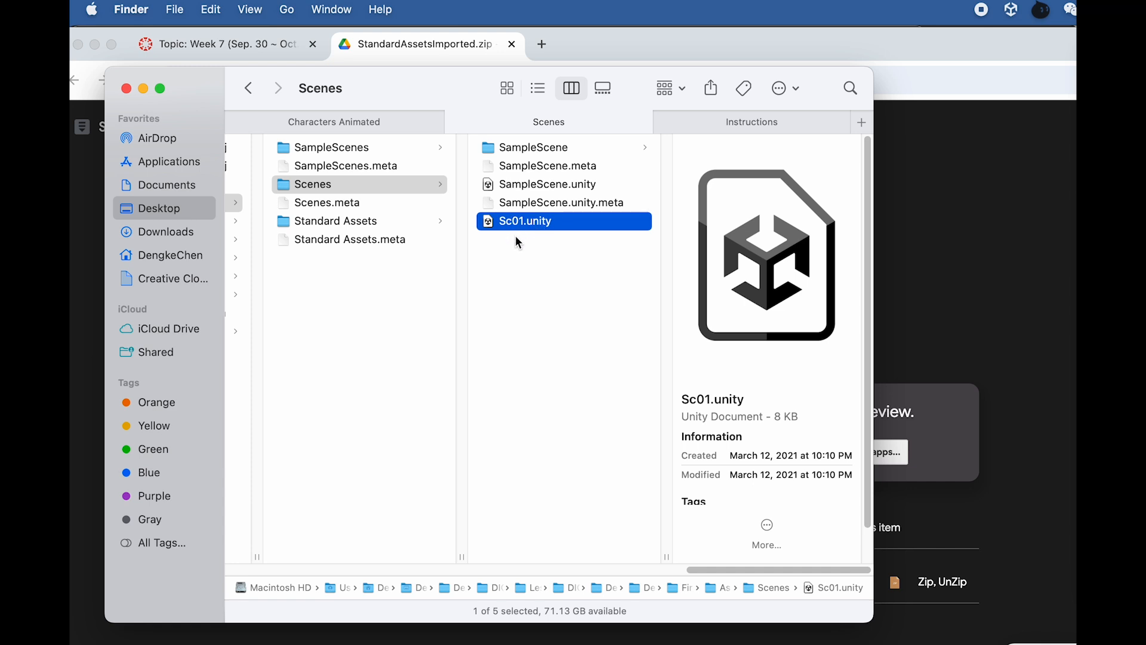
Compare the Unity Hub project list with the instruction images 1 Load project pic4 and 1 Load project pic1
key("super+Tab")
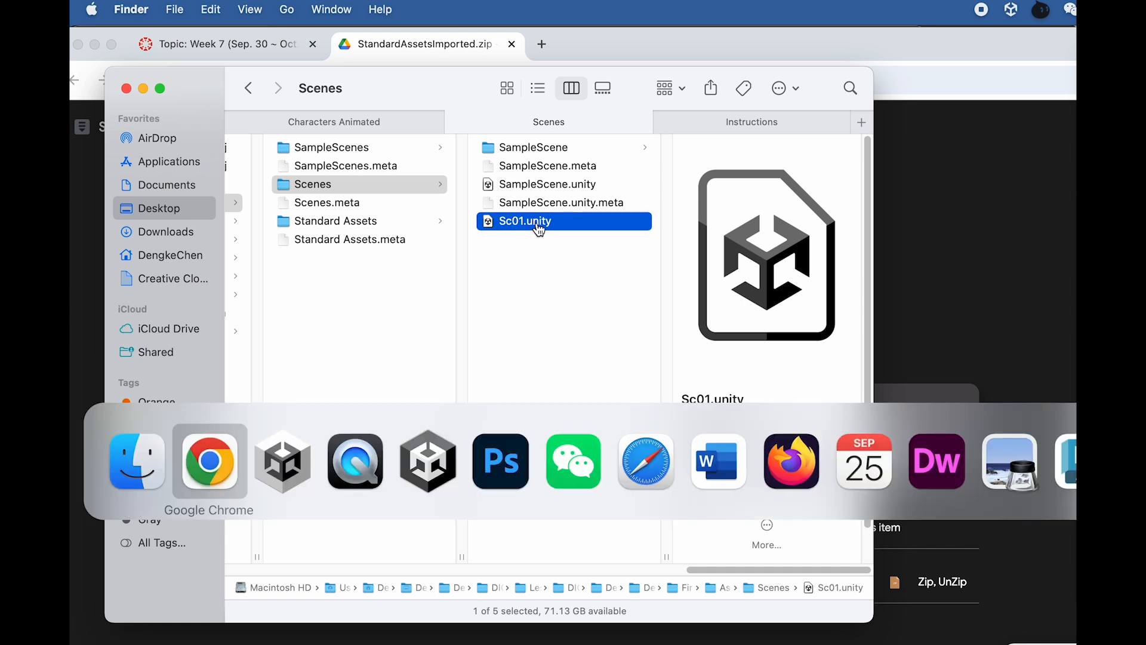
left_click(273, 448)
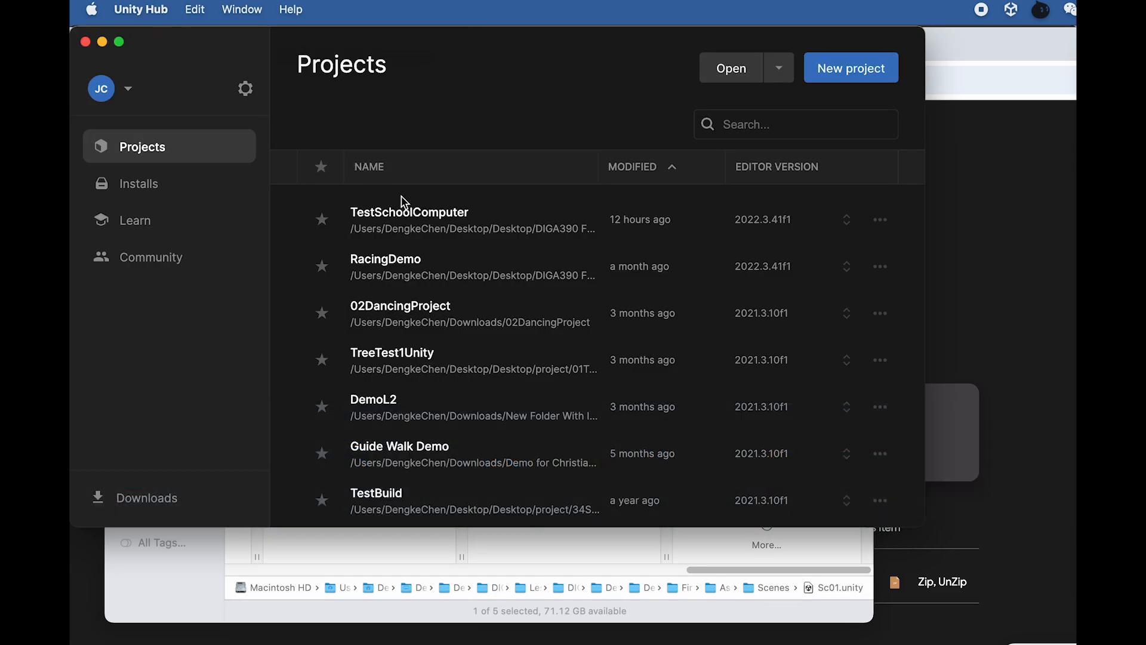
key("super+Tab")
left_click(392, 336)
left_click(328, 354)
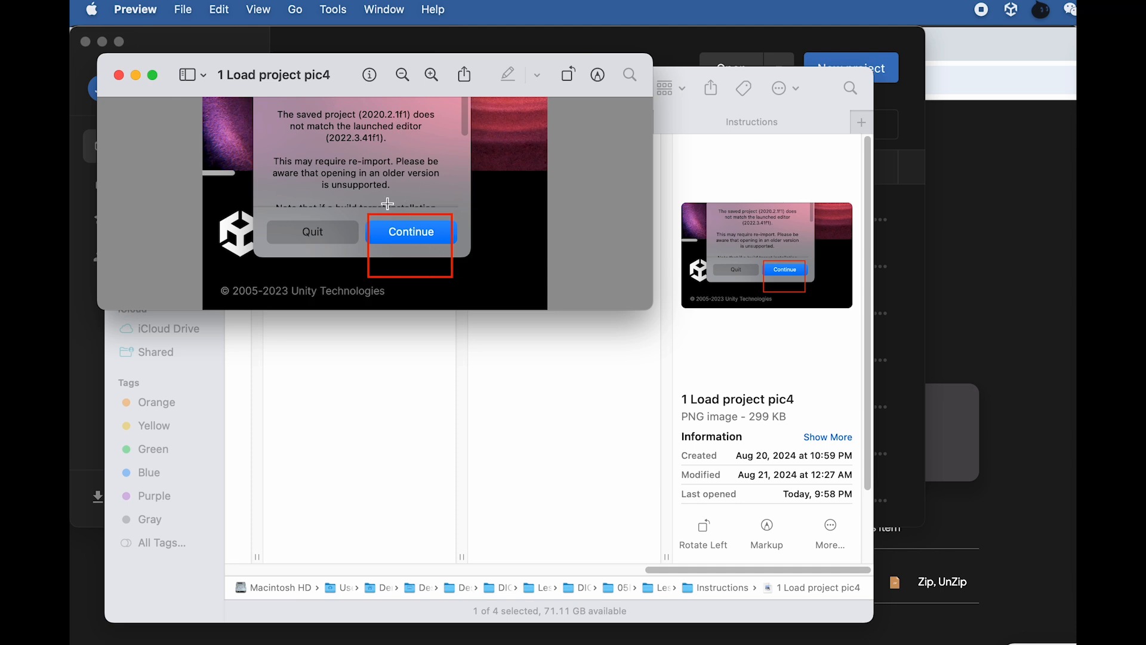
left_click(118, 78)
left_click(520, 150)
double_click(525, 149)
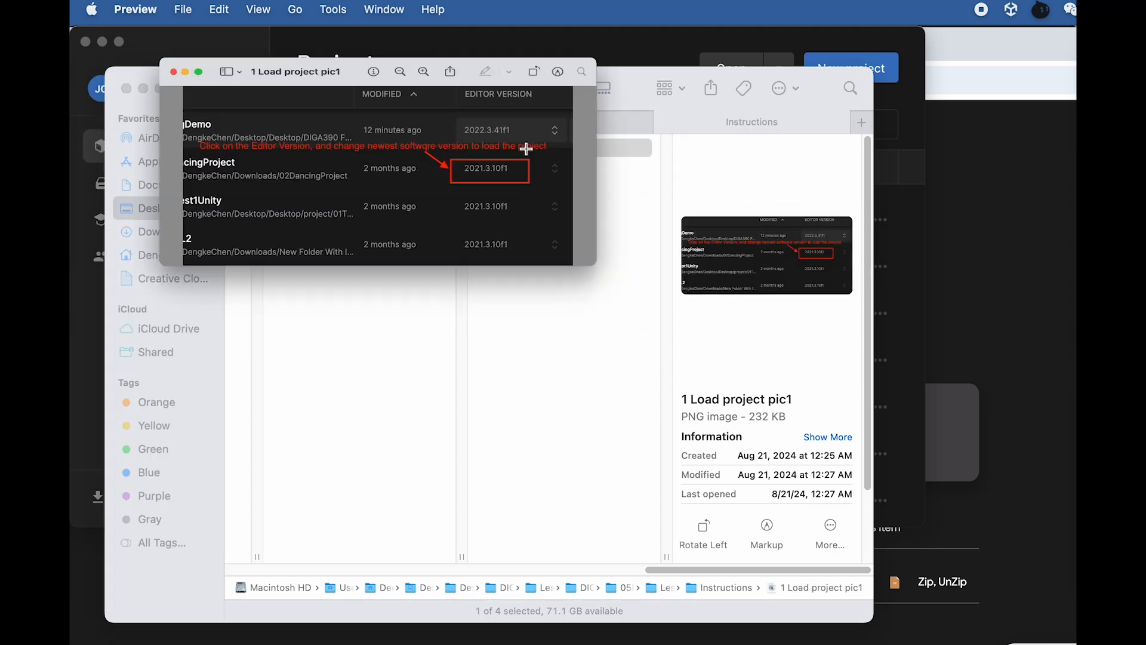
left_click(682, 37)
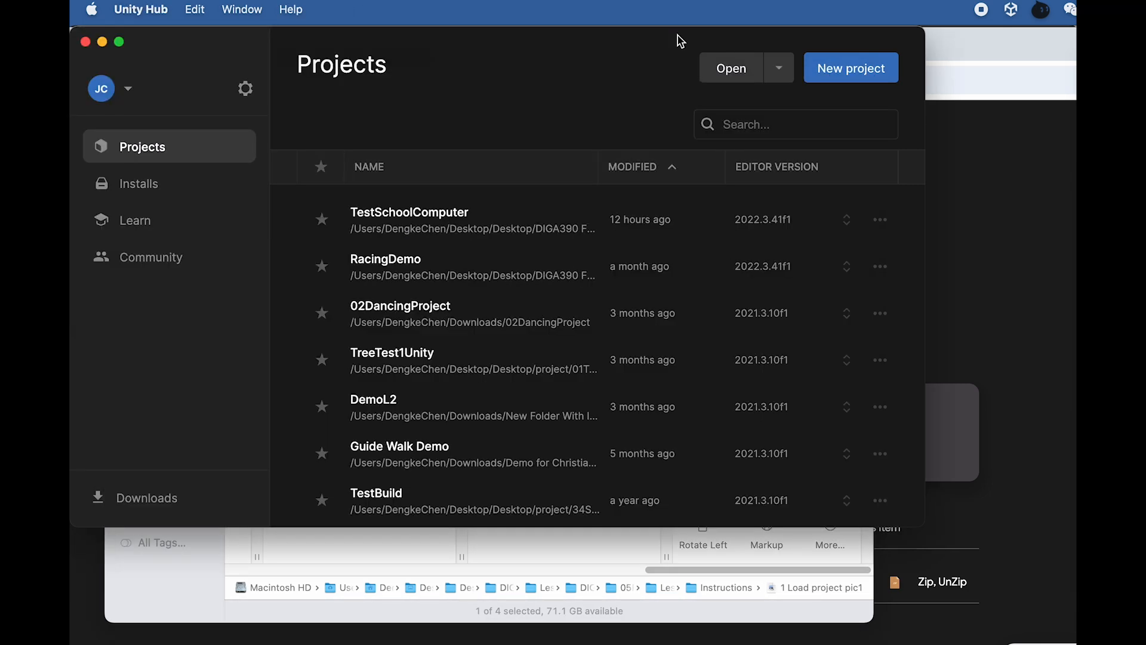
Review the instruction images 1 Load project pic1 to pic4 on changing a project's editor version
key("super+Tab")
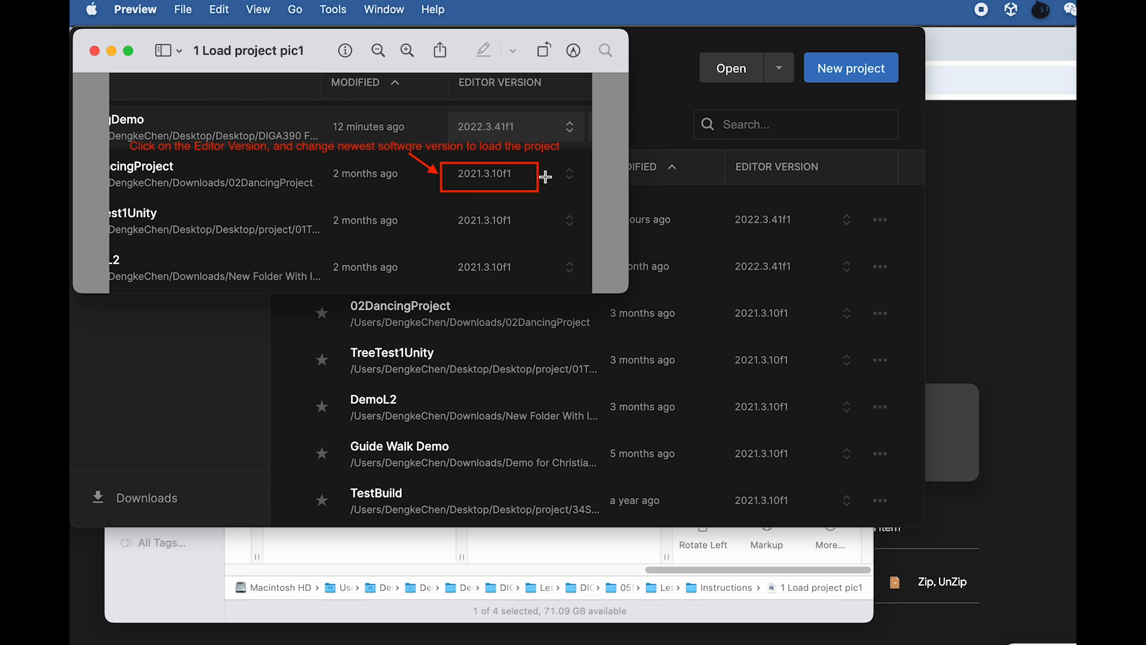
left_click(587, 547)
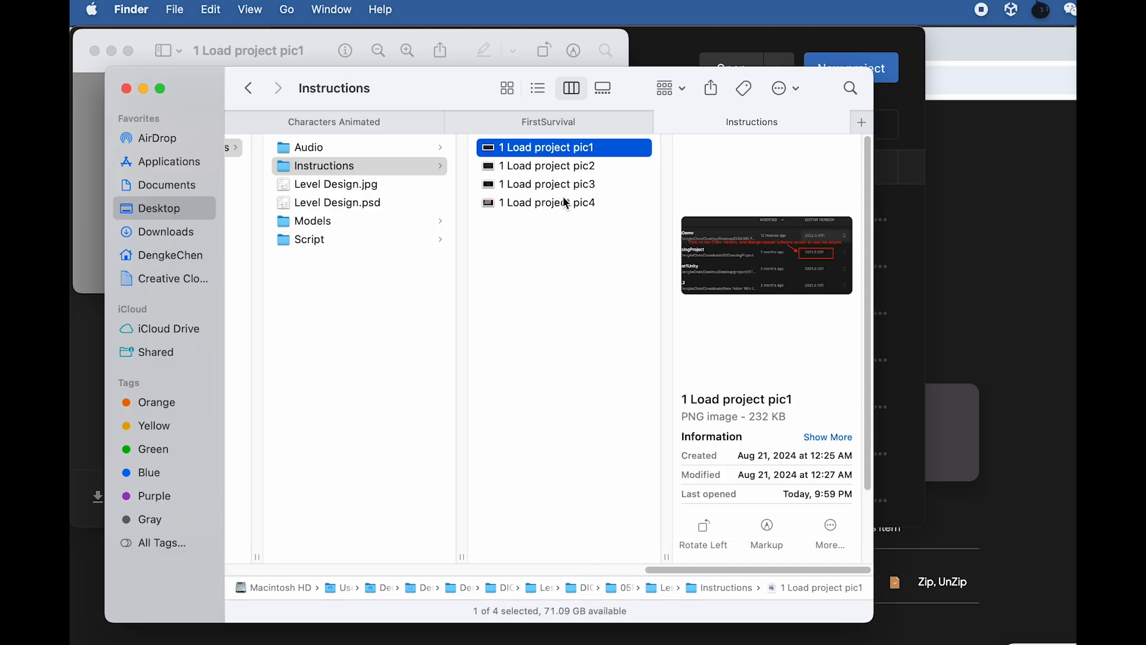
left_click(560, 166)
left_click(563, 180, "shift")
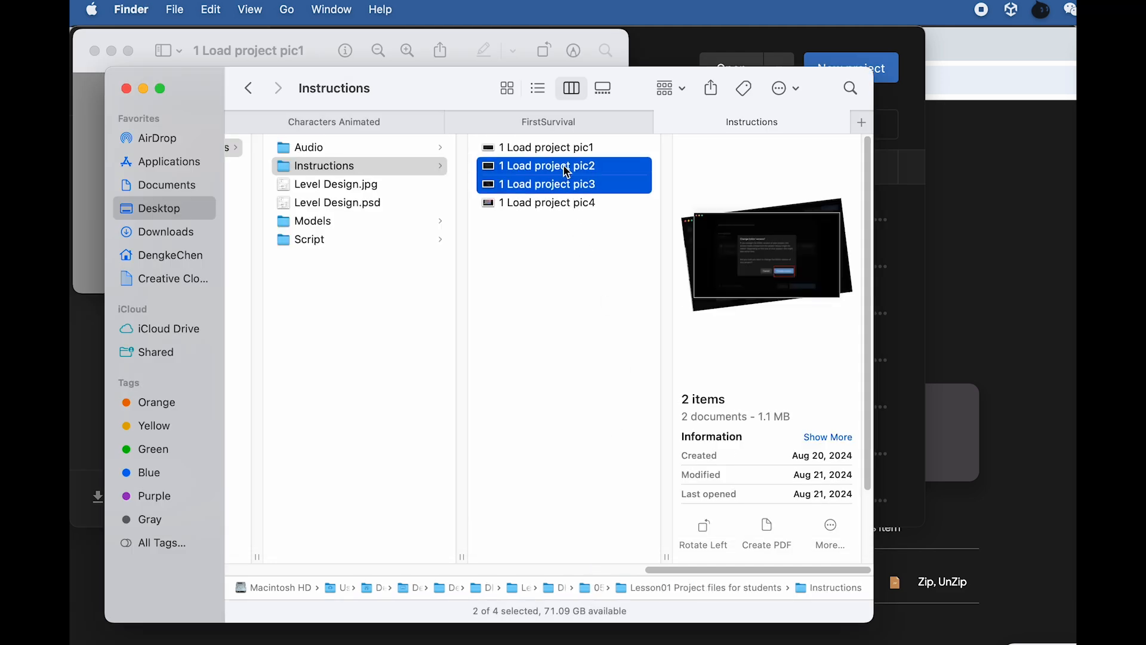
double_click(563, 167)
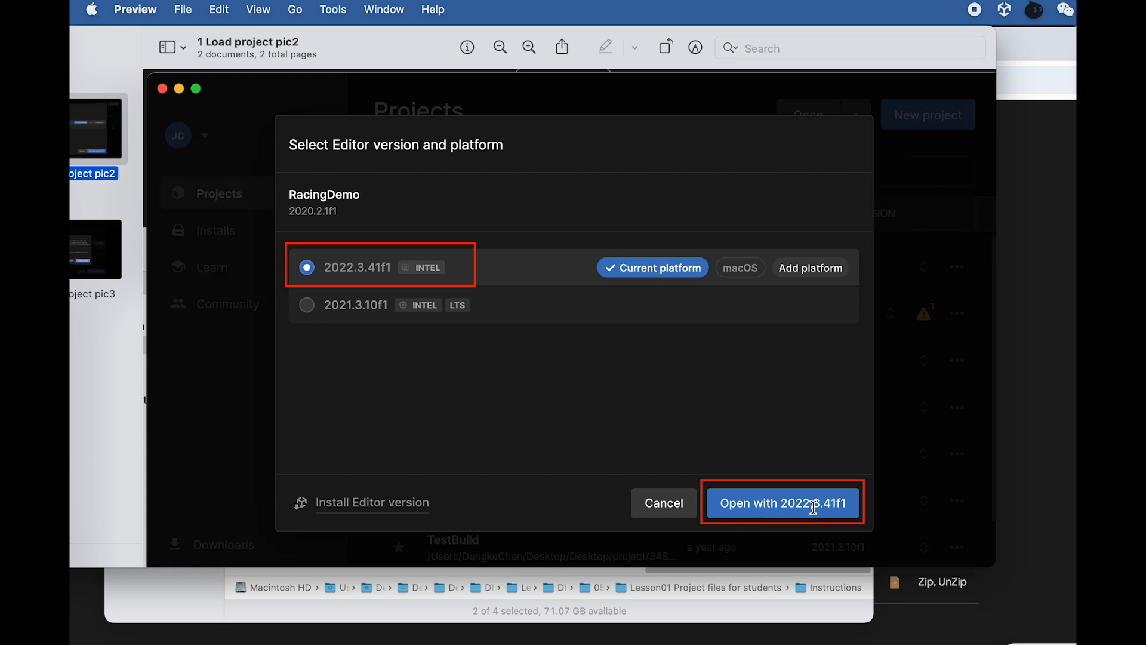
left_click(103, 251)
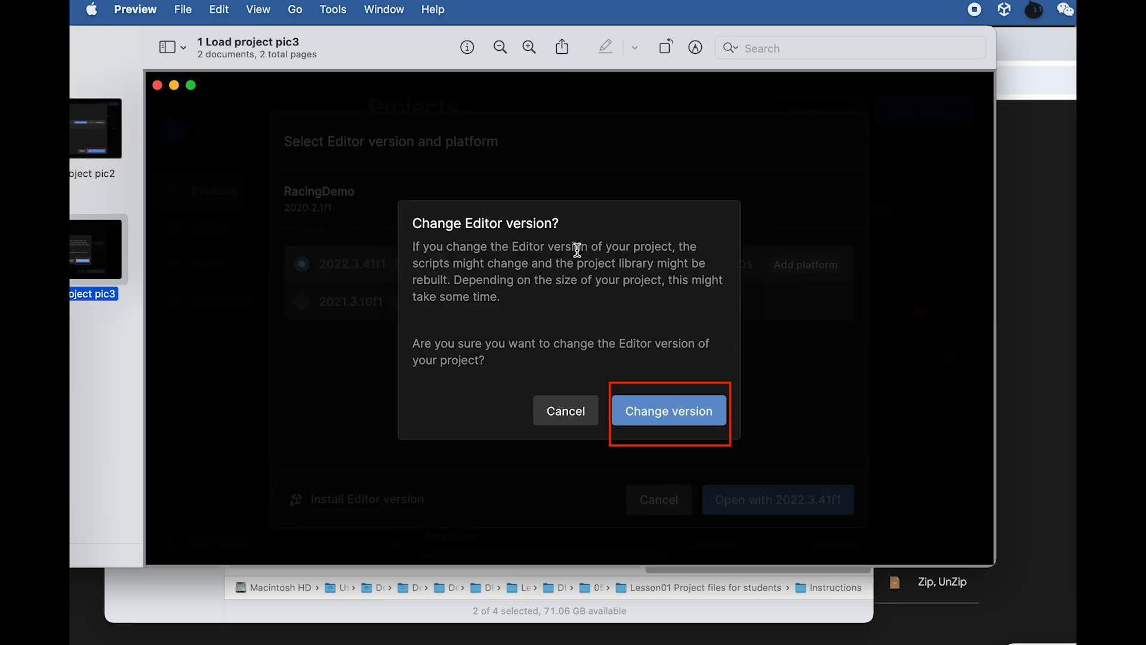
left_click(666, 607)
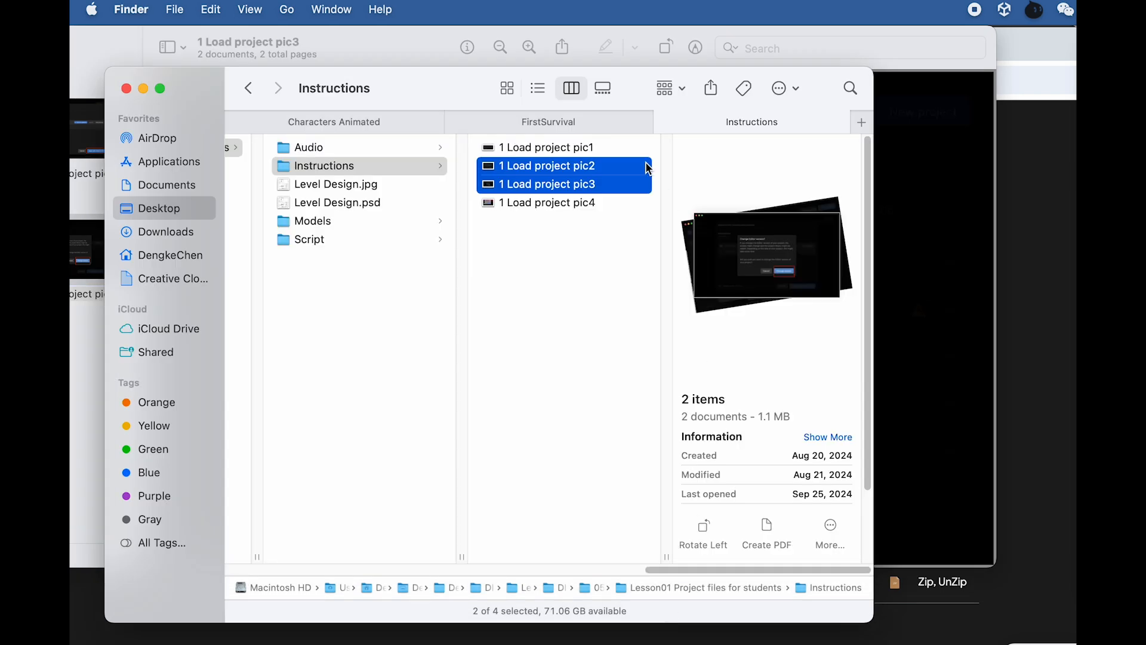
double_click(583, 205)
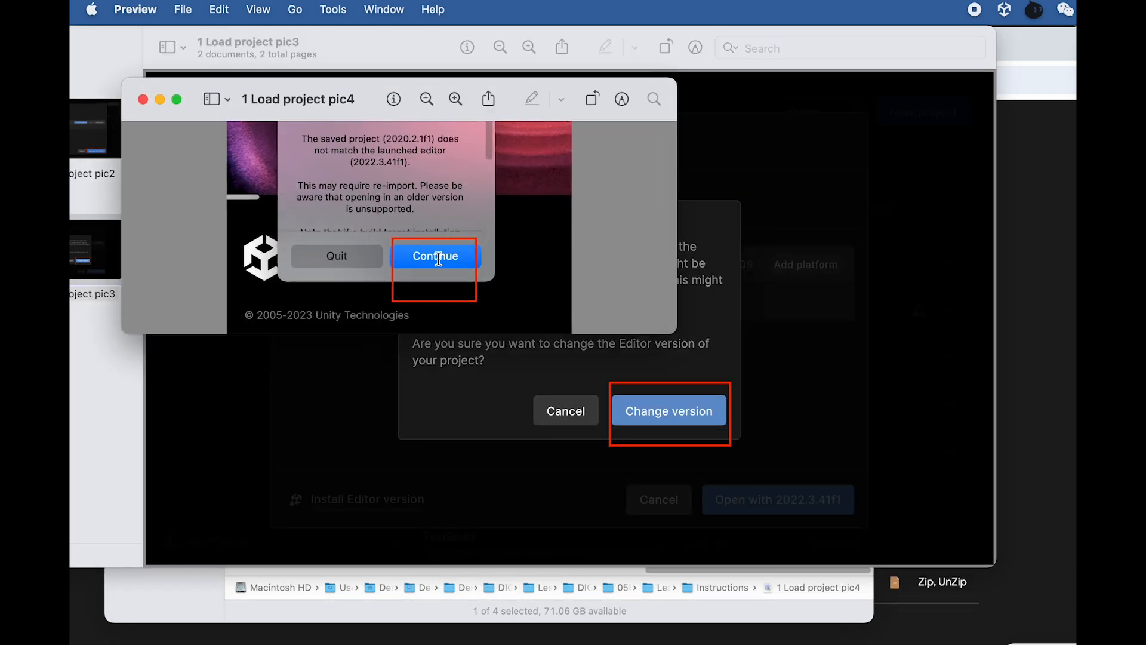
Close all open instruction images and switch to the Unity editor with the SurvivalDemo project
left_click(143, 100)
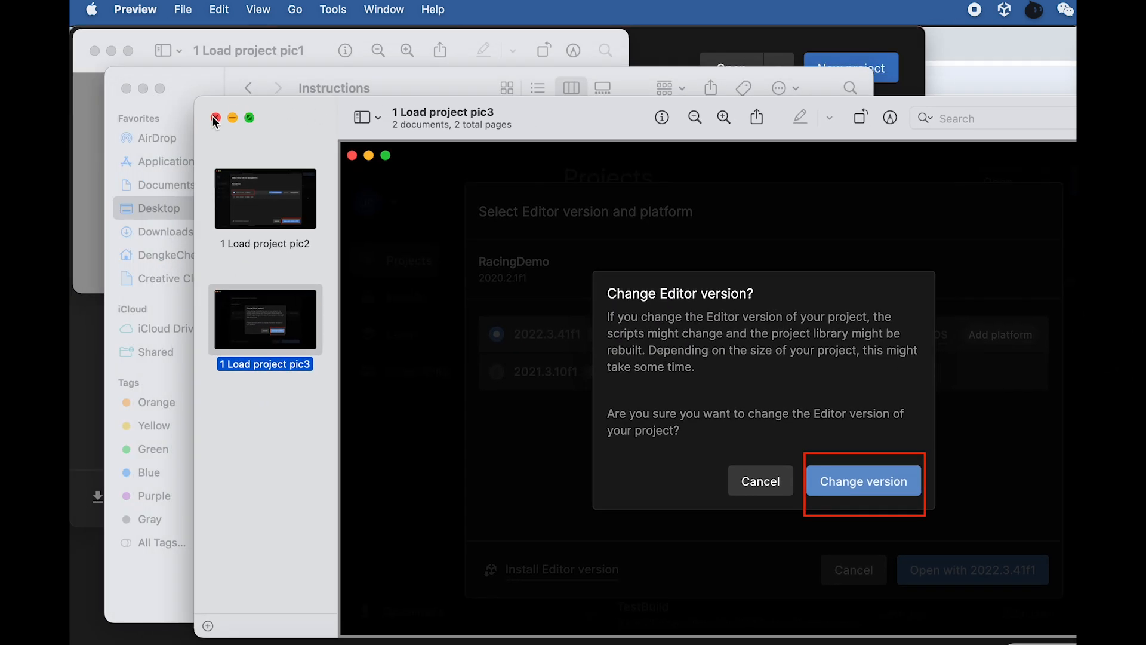
left_click(216, 117)
left_click(94, 49)
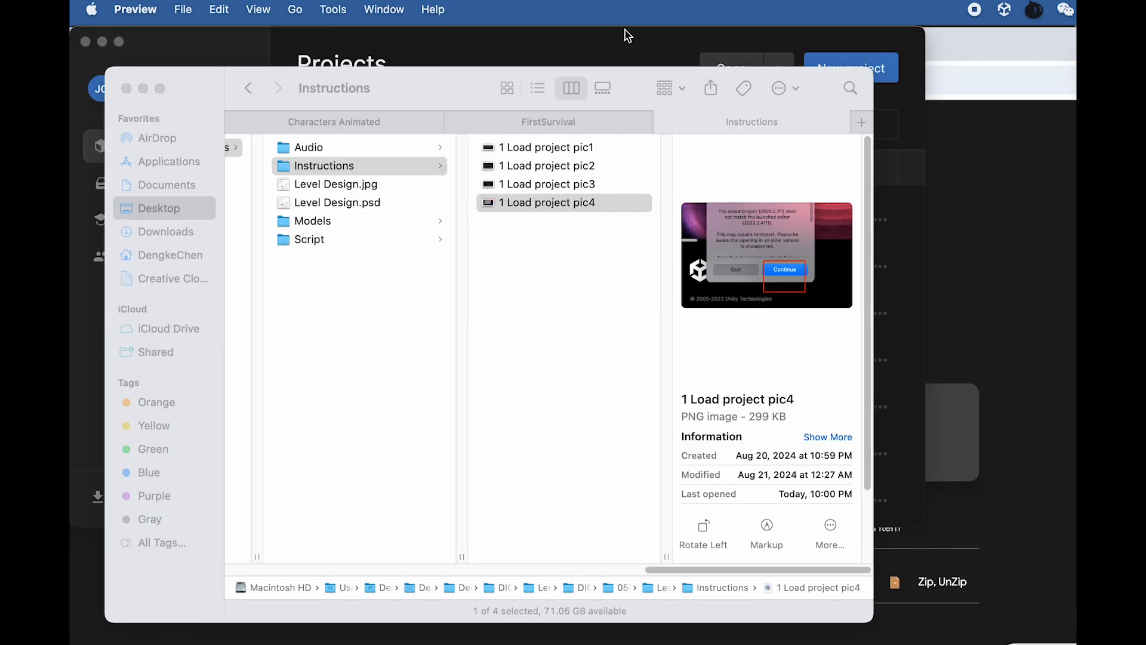
left_click(620, 60)
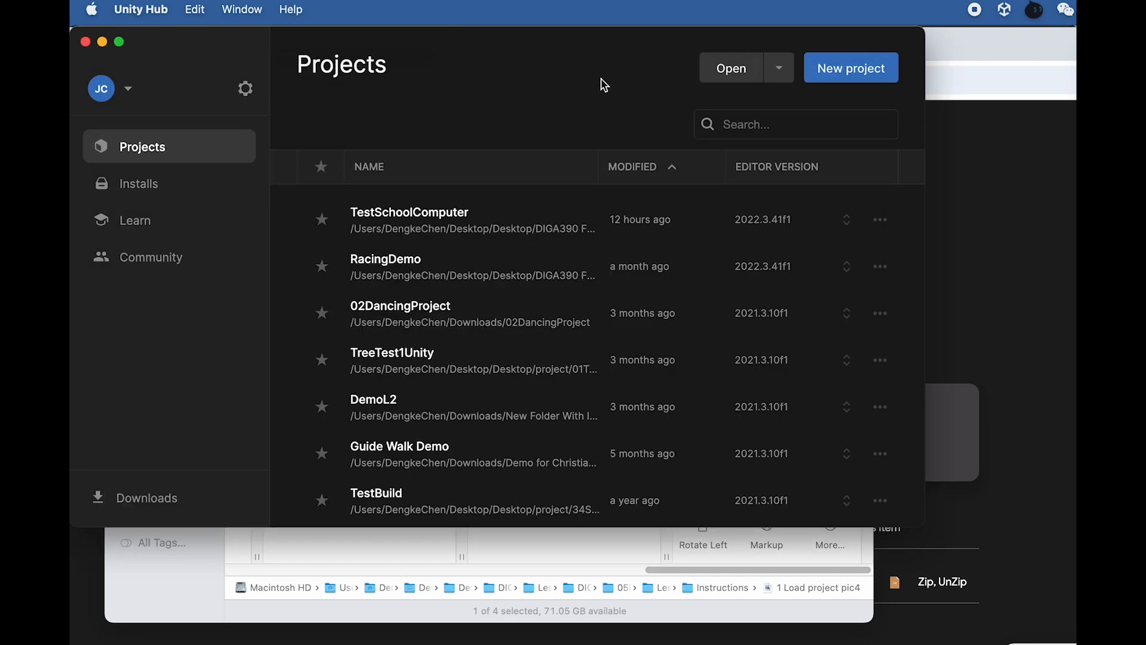
key("super+Tab")
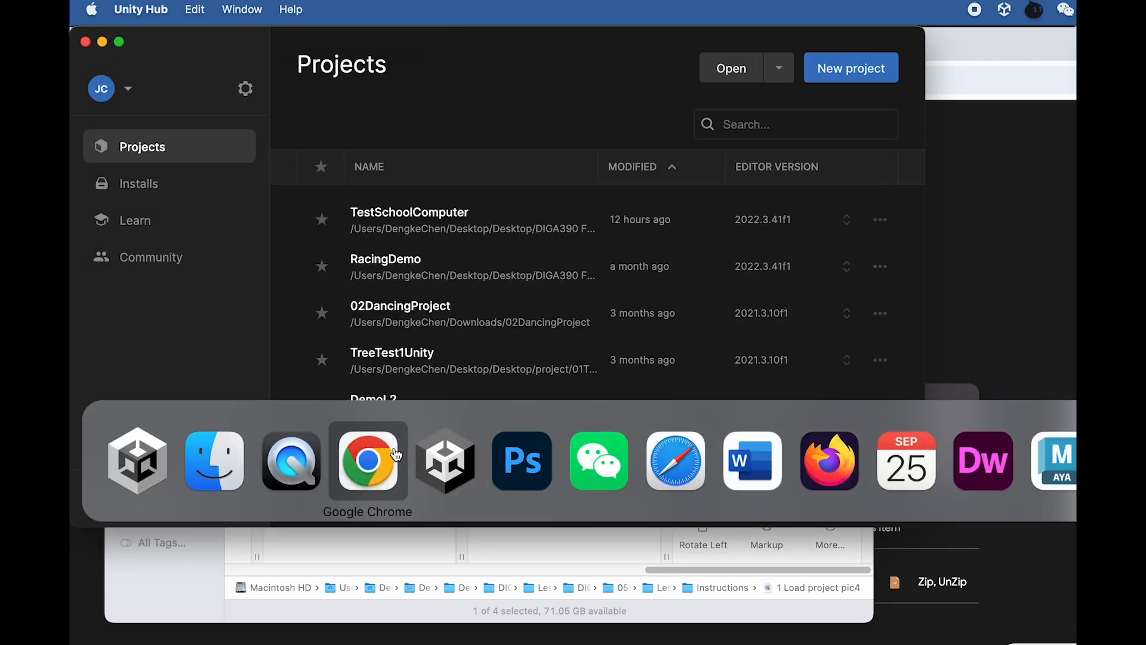
left_click(434, 476)
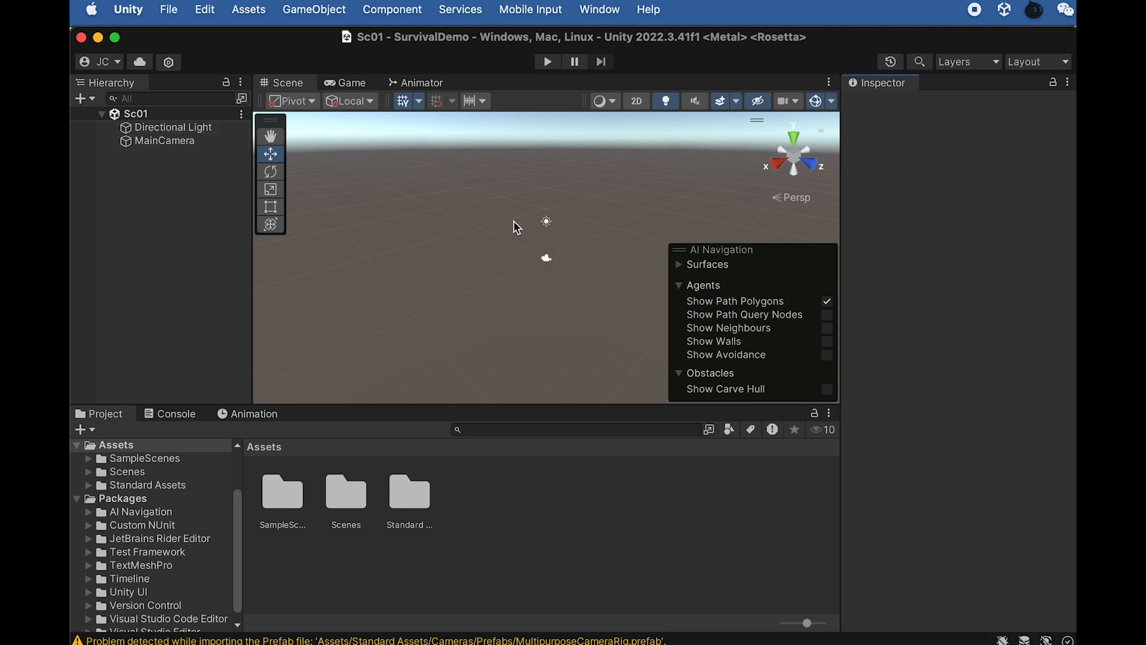
Switch to Finder, select Level Design.jpg in the lesson project files, and switch to Photoshop with Level Design.psd
key("super+Tab")
key("super+Tab")
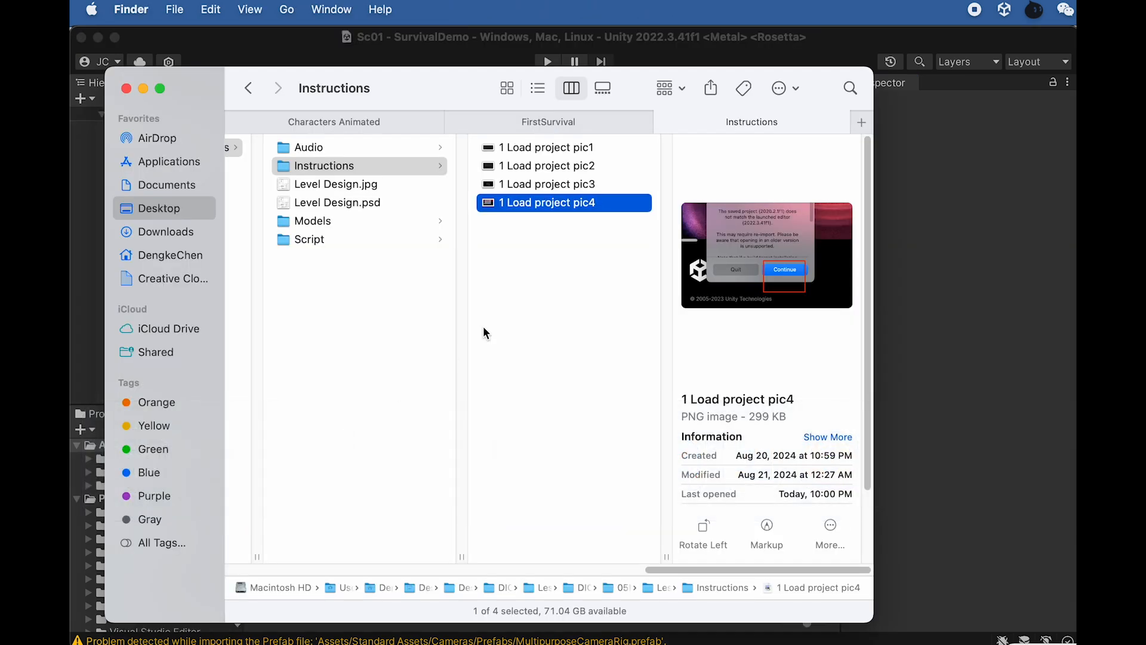
left_click(333, 184)
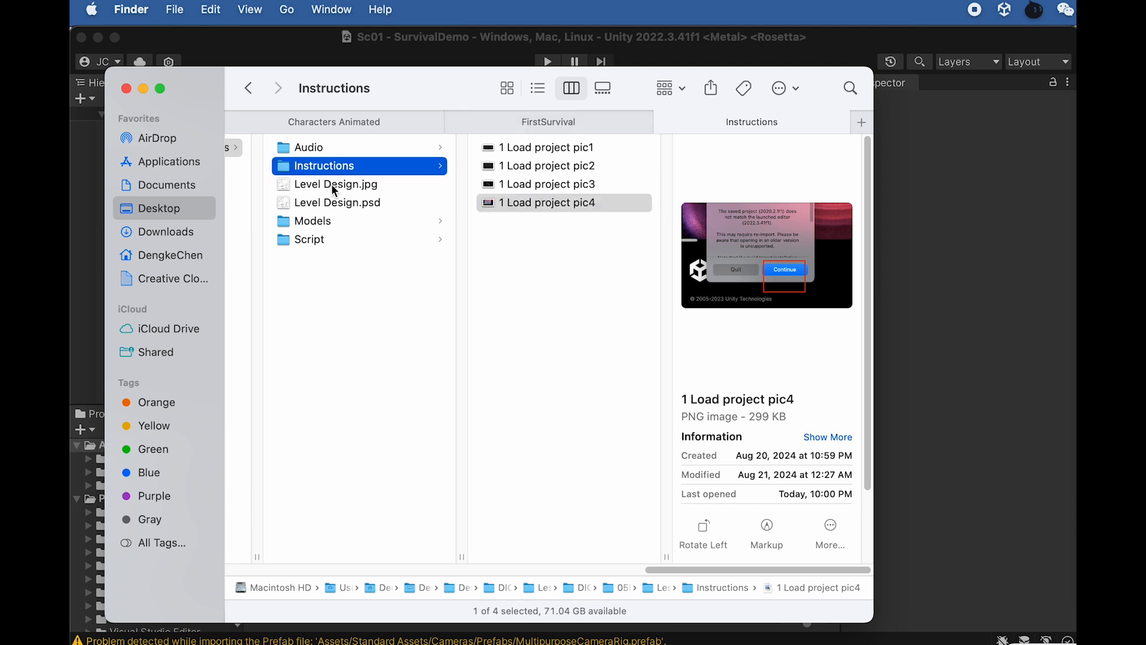
key("super+Tab")
left_click(518, 459)
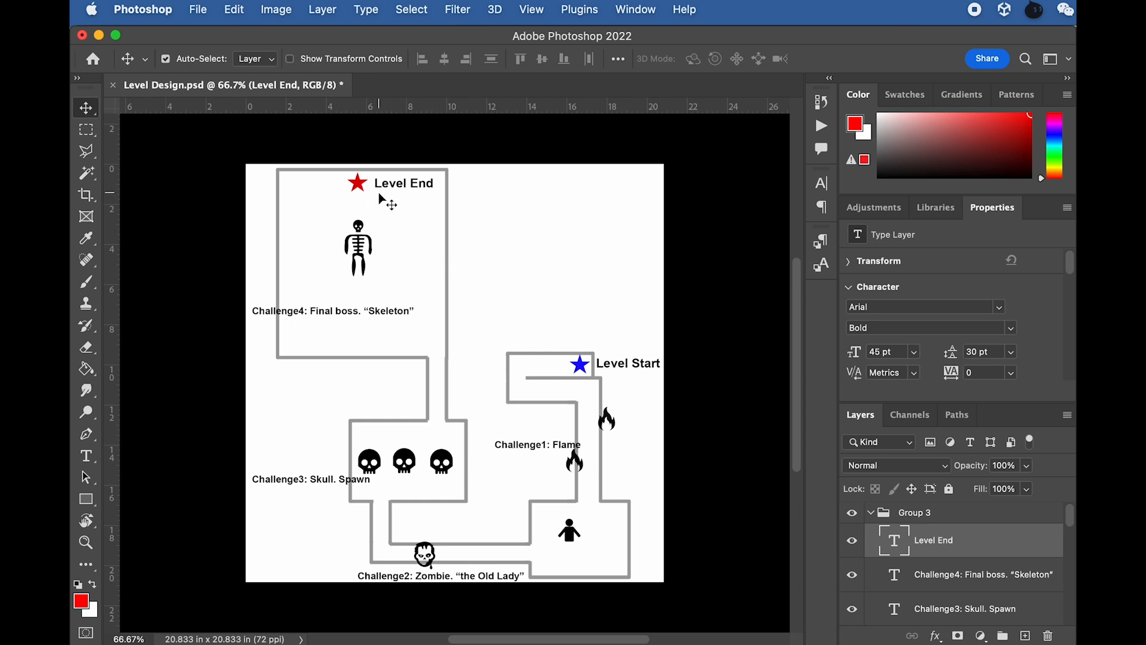
Check the pixel dimensions of the Level Design.psd image and close the Image Size dialog without changes
key("super+alt+i")
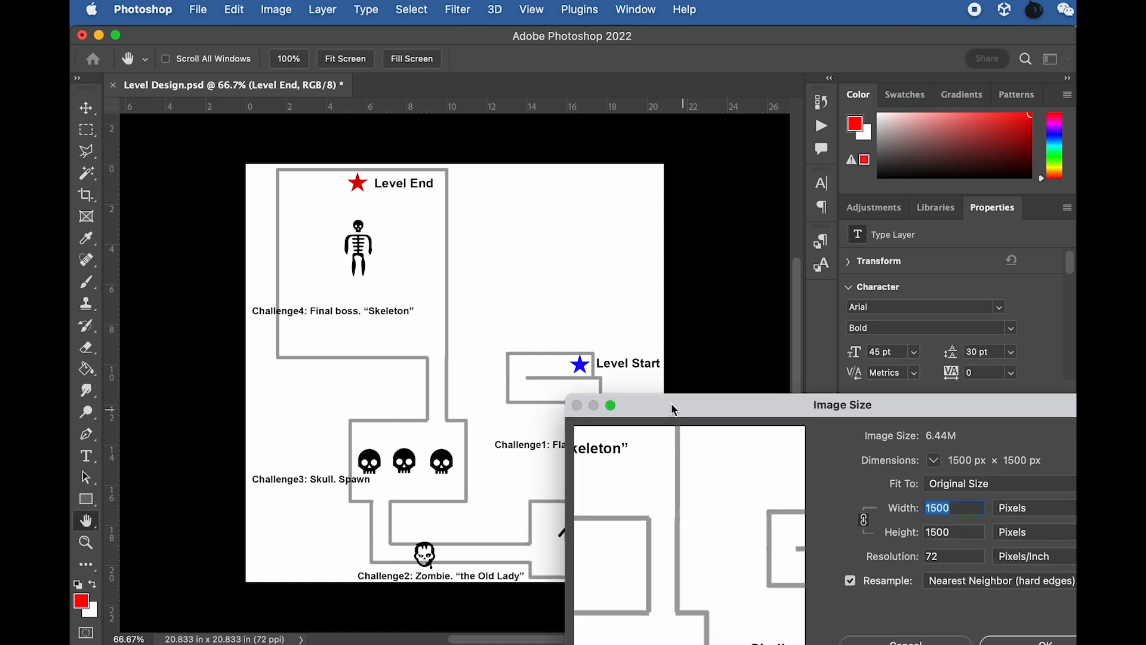
left_click_drag(680, 418, 424, 237)
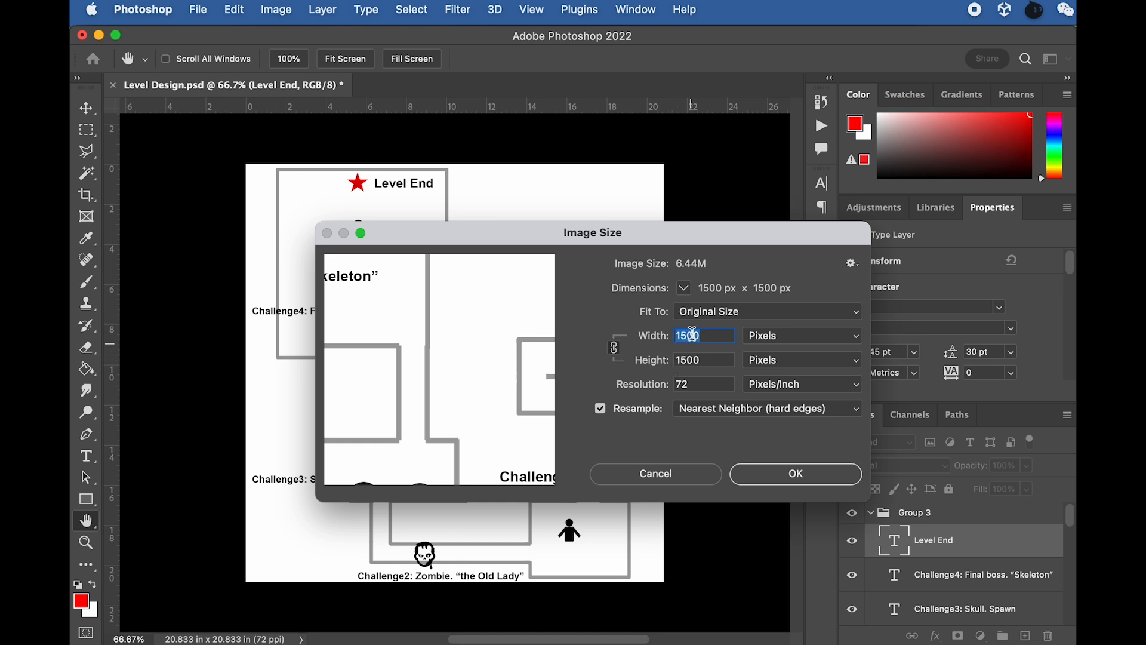
left_click(621, 475)
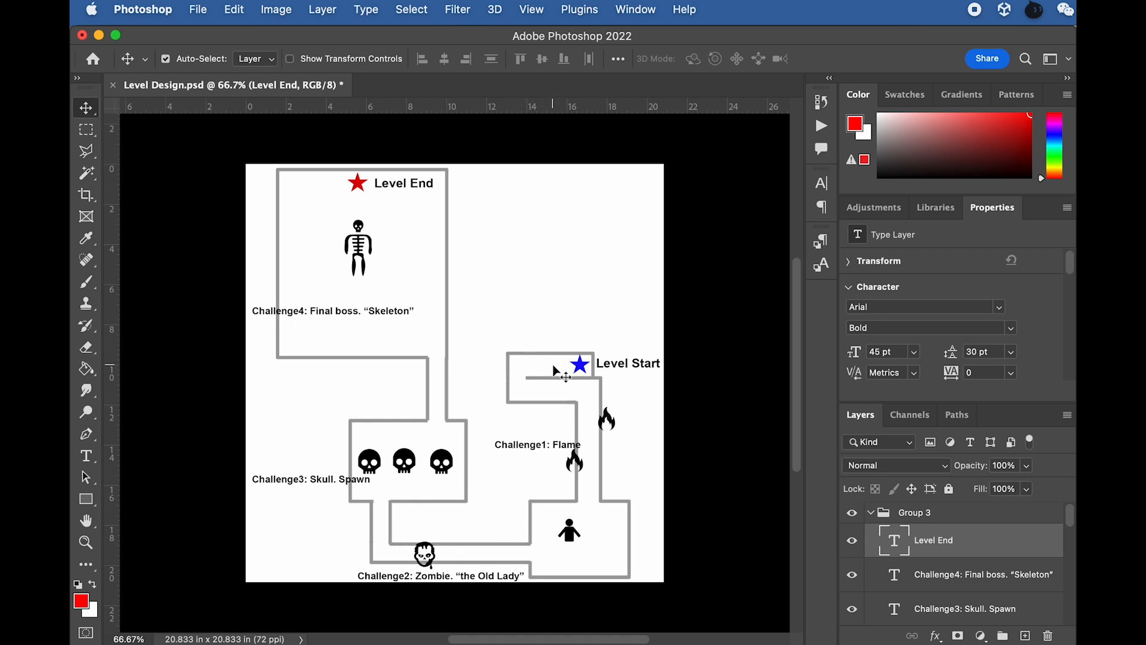
Shift the flame, skull and skeleton icons slightly on the level map and move the person icon toward the right wall of its room
mouse_move(603, 423)
left_mouse_down()
mouse_move(618, 418)
mouse_move(611, 428)
left_mouse_up()
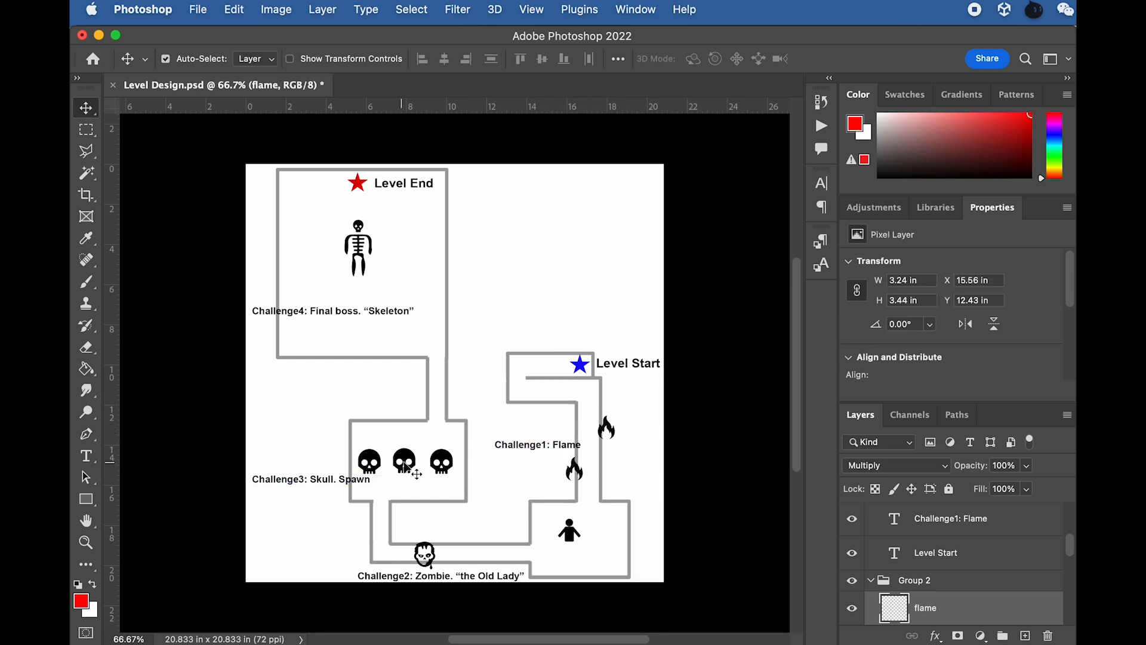
mouse_move(404, 471)
left_mouse_down()
mouse_move(395, 458)
mouse_move(396, 467)
left_mouse_up()
left_click_drag(369, 250, 372, 254)
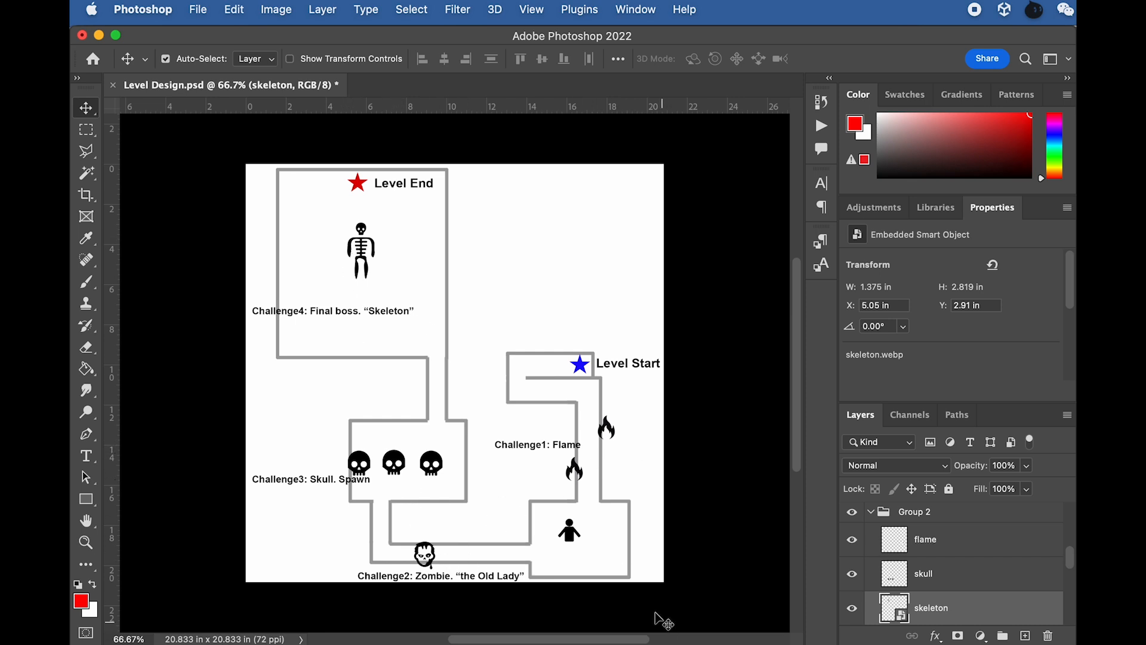
left_click_drag(571, 536, 623, 548)
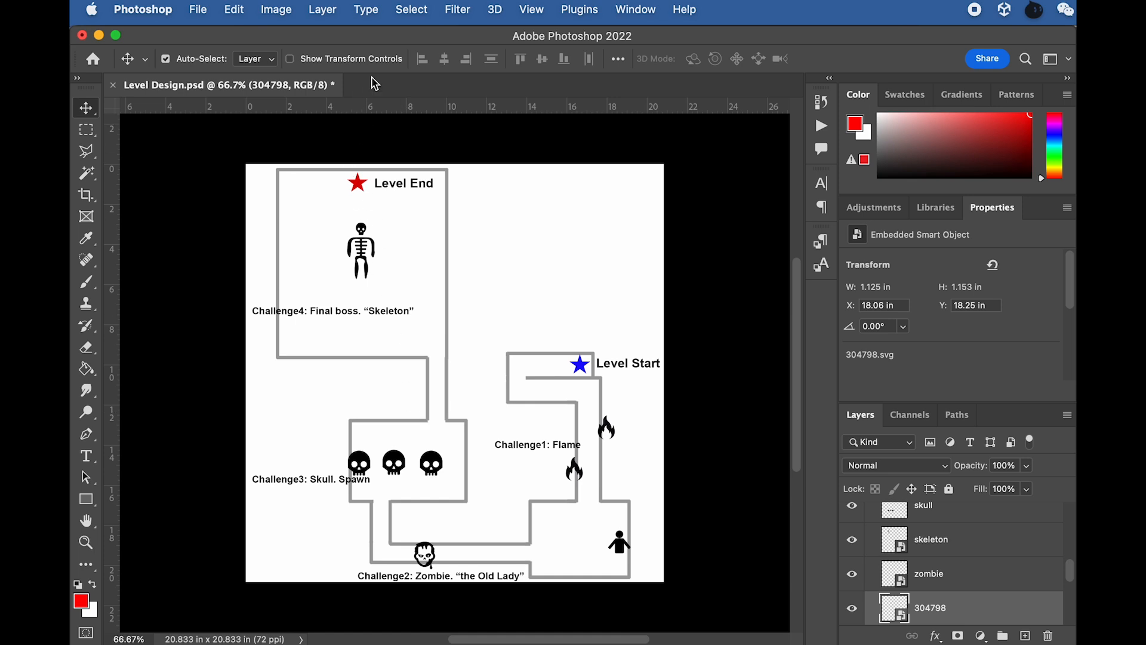
Switch to the Unity editor and create a folder named Models in Assets
key("super+Tab")
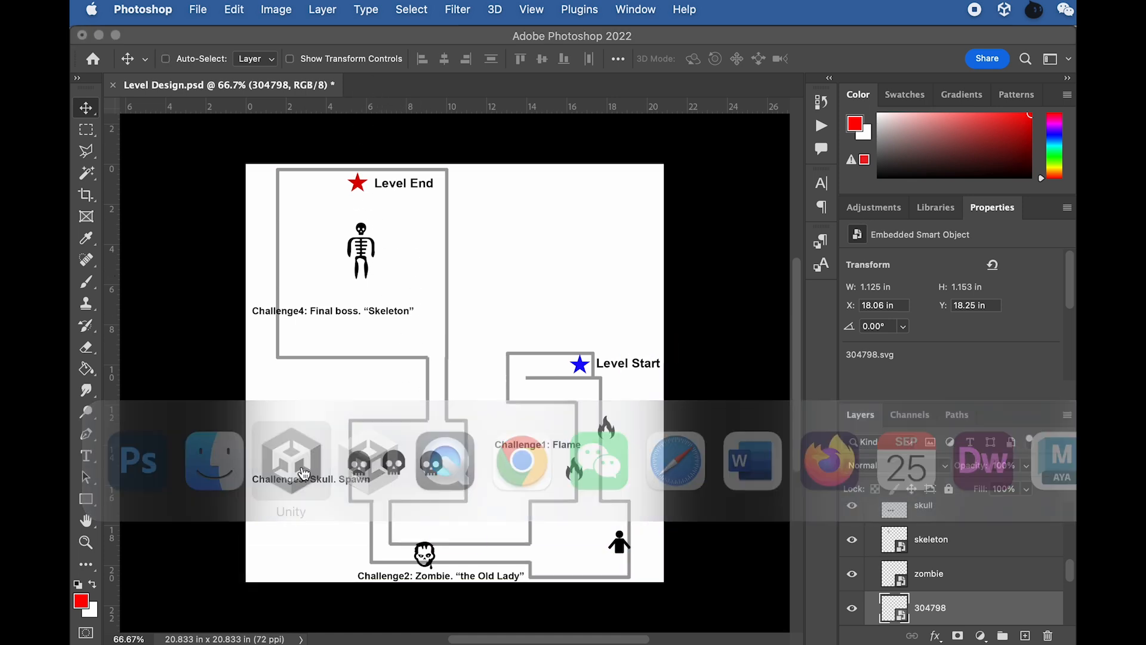
left_click(304, 474)
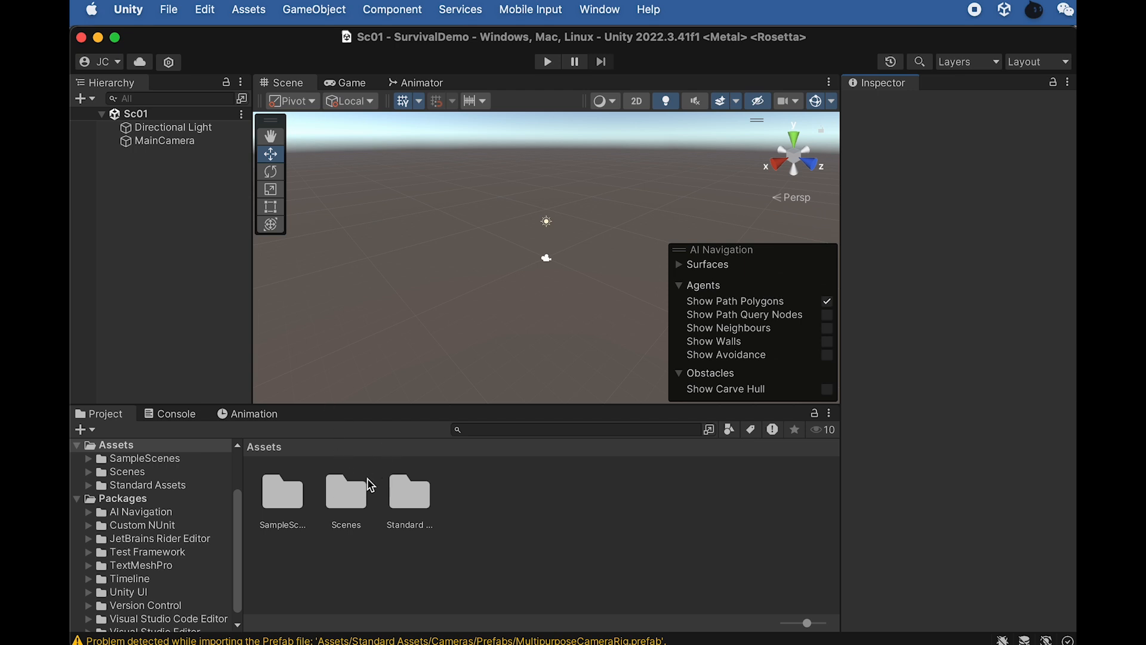
left_click(136, 445)
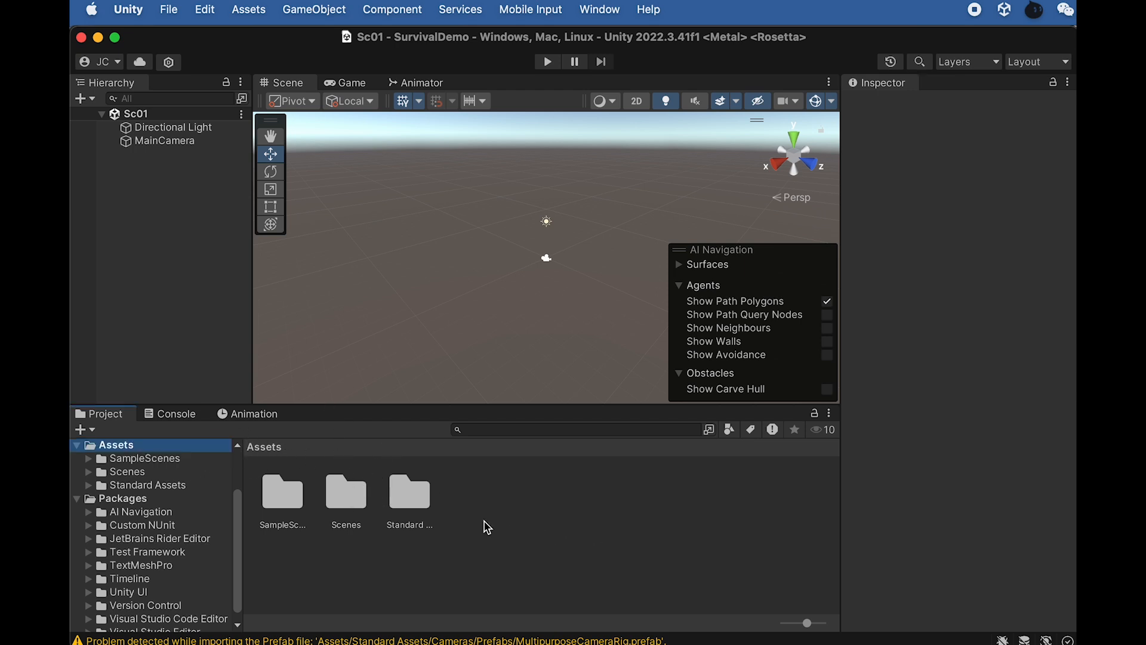
right_click(471, 507)
mouse_move(674, 385)
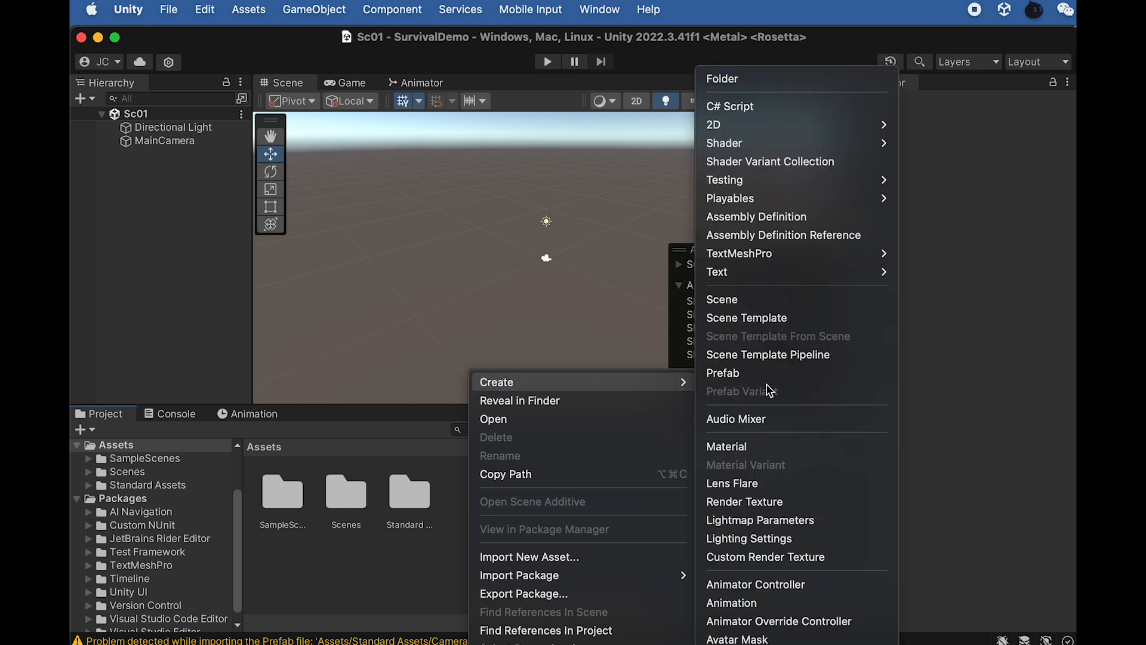
left_click(738, 78)
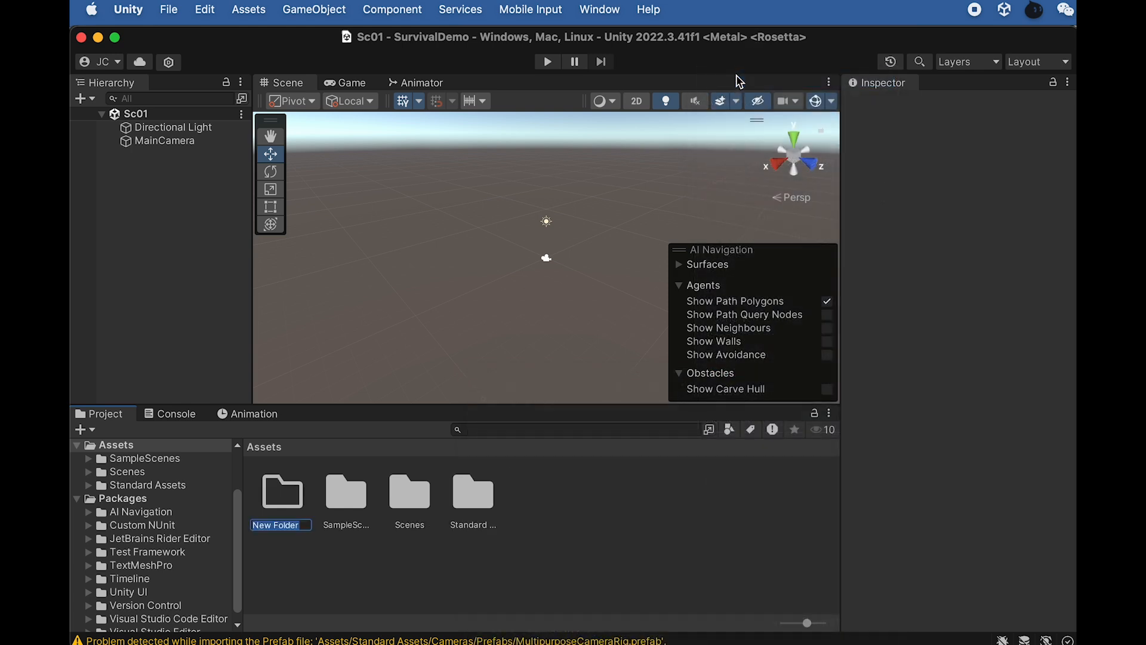
type("Models")
key("Return")
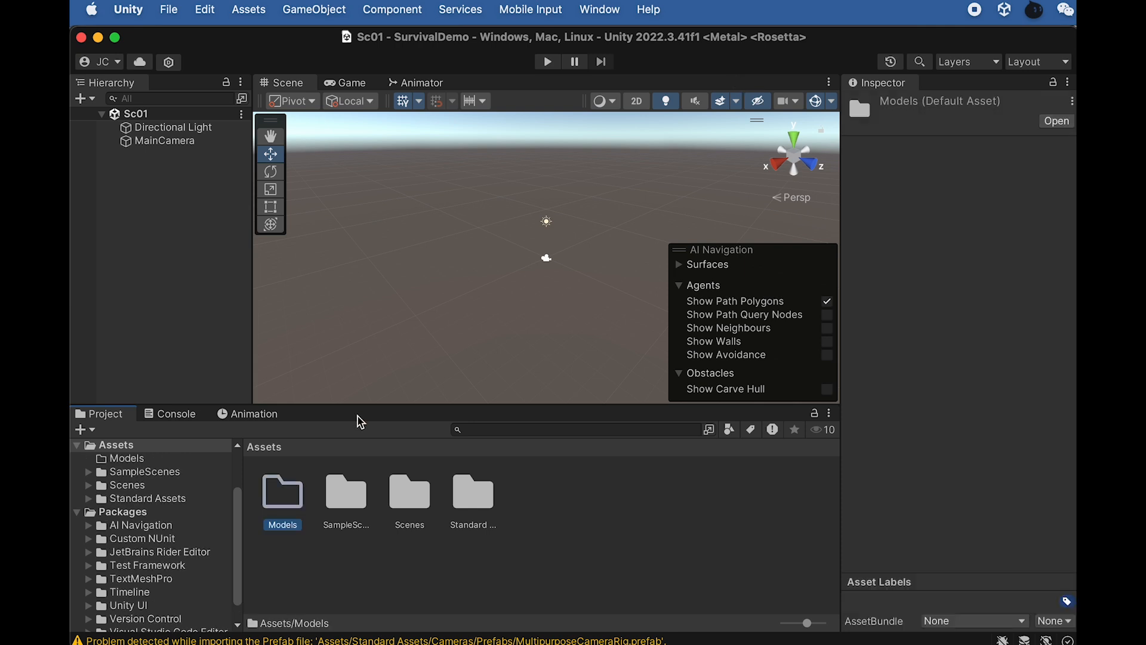
Import Level Design.jpg from the lesson project files in Finder into the Models folder and select the imported texture
double_click(294, 494)
key("super+Tab")
key("super+Tab")
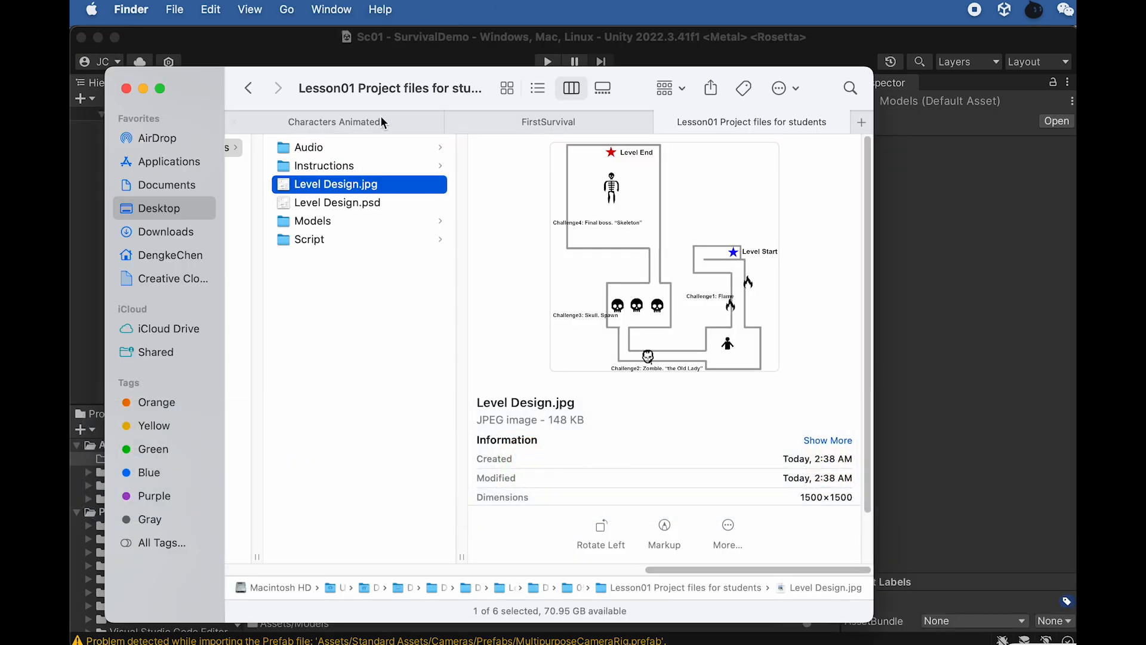
left_click_drag(404, 87, 504, 79)
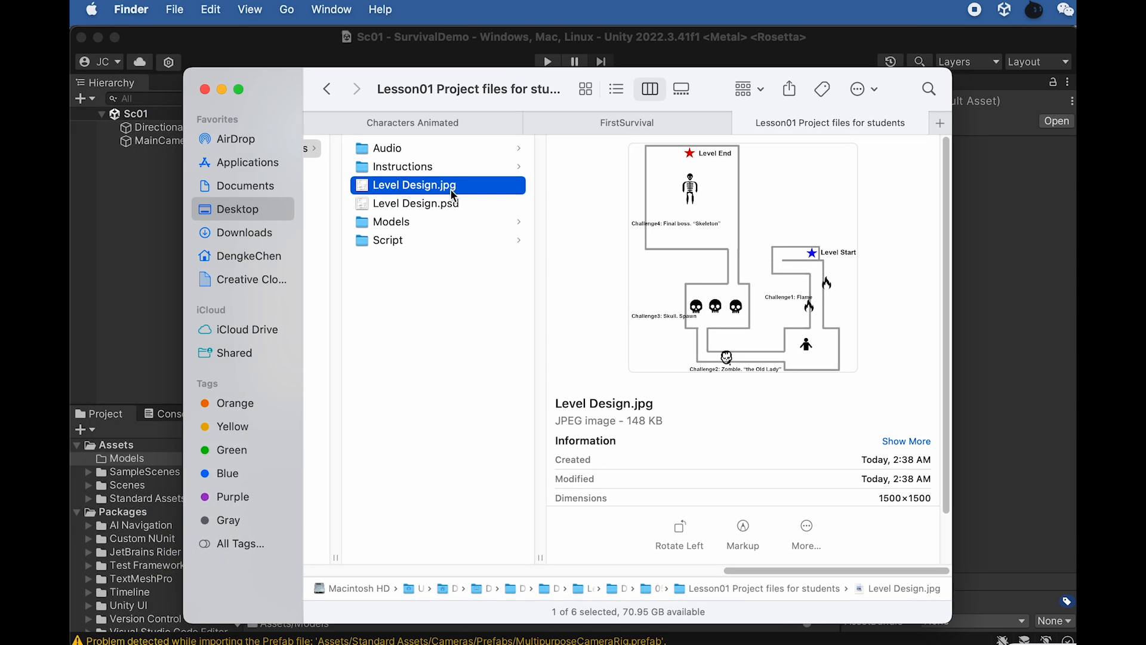
left_click_drag(461, 87, 732, 109)
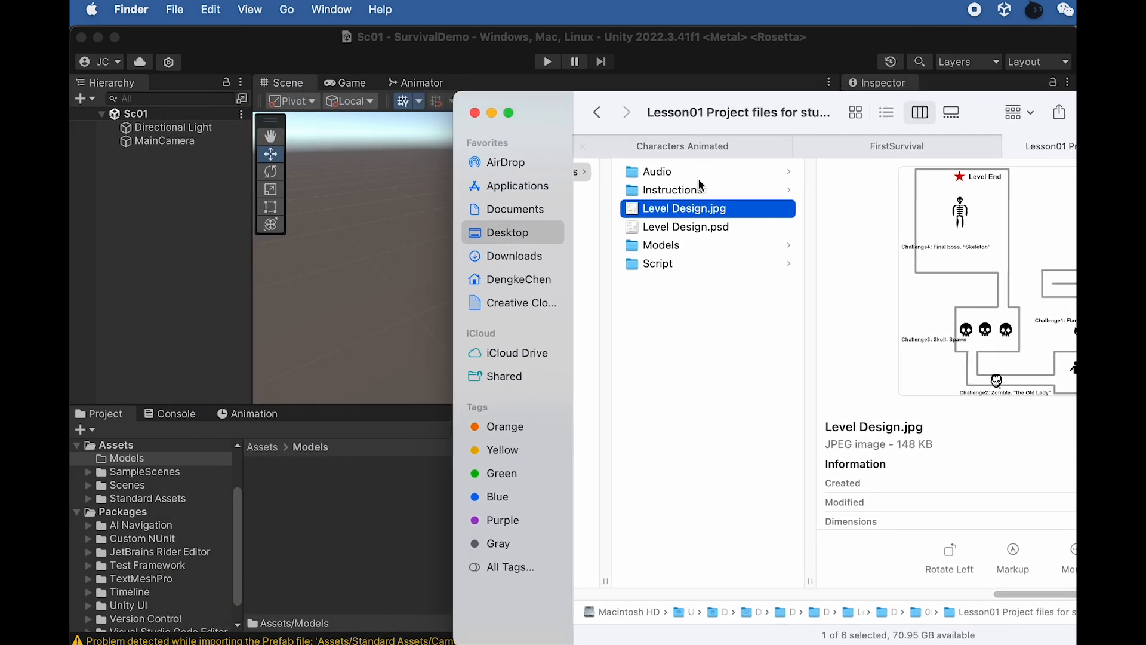
left_click_drag(684, 212, 335, 514)
left_click(317, 506)
left_click(289, 493)
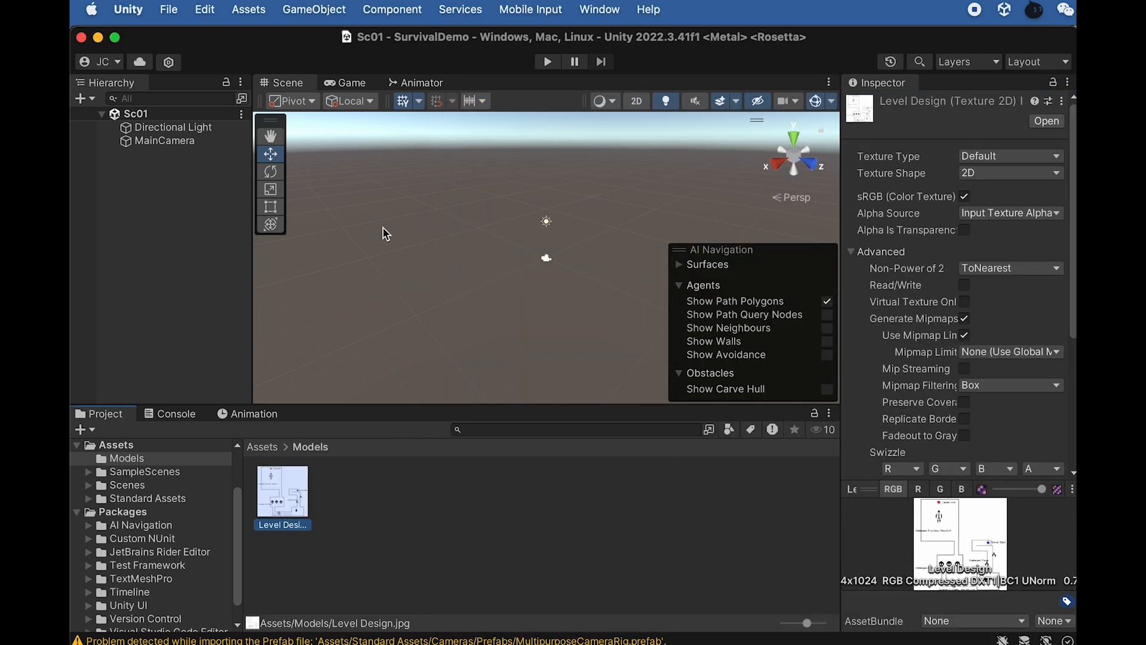
Add a plane to the Sc01 scene and scale it uniformly to about 2.98
left_click(326, 12)
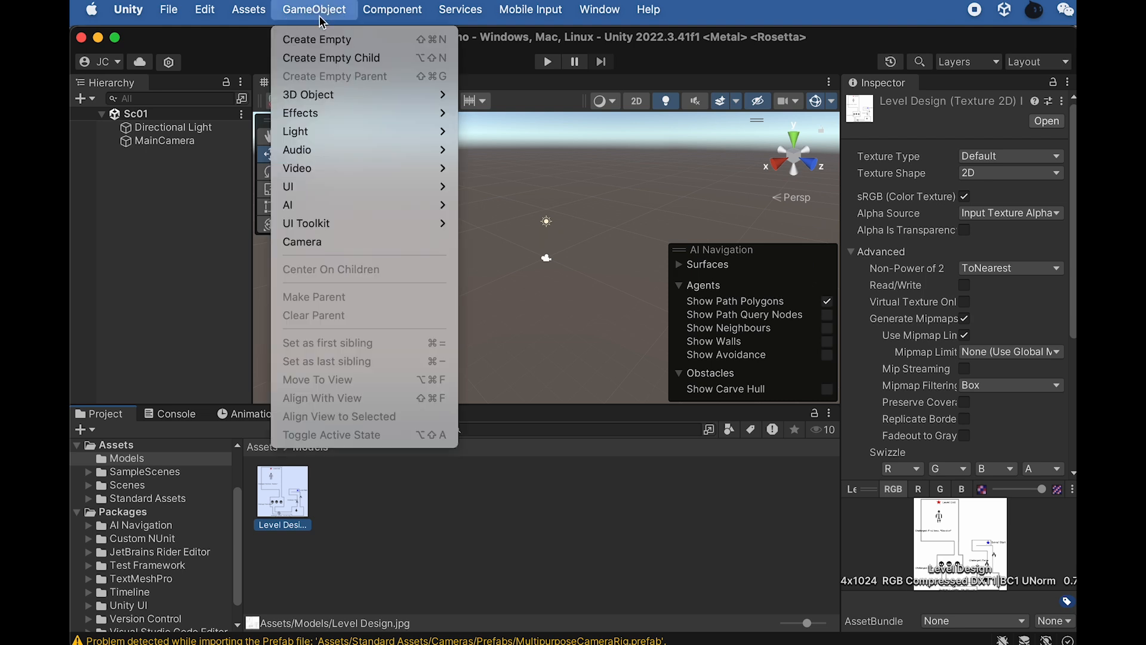
mouse_move(323, 98)
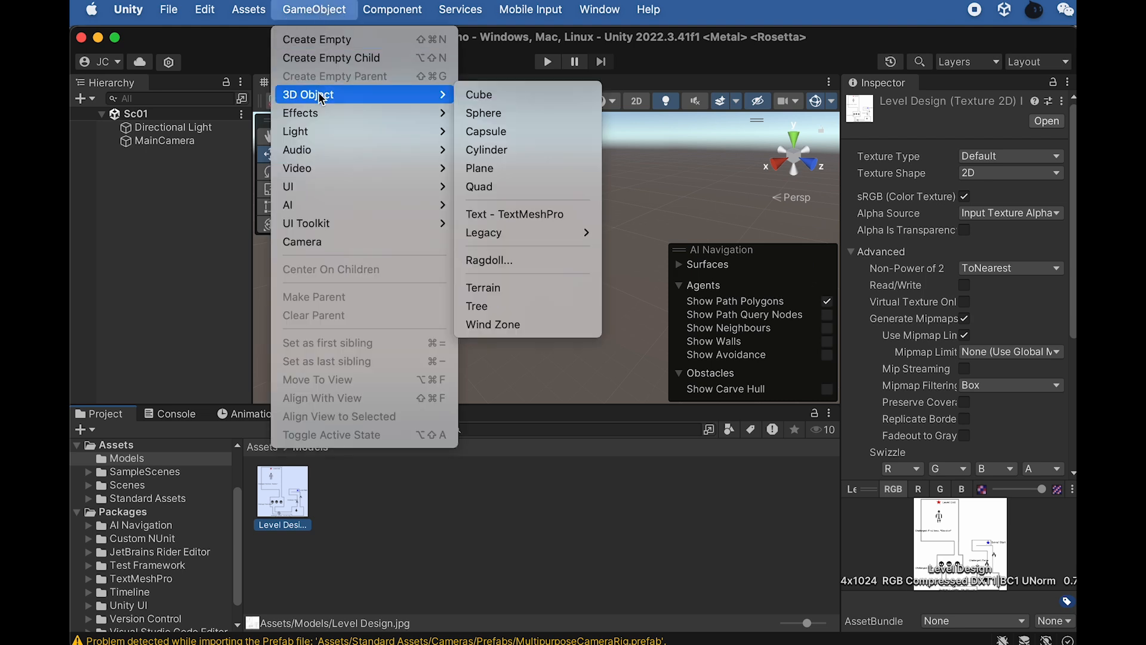
left_click(508, 169)
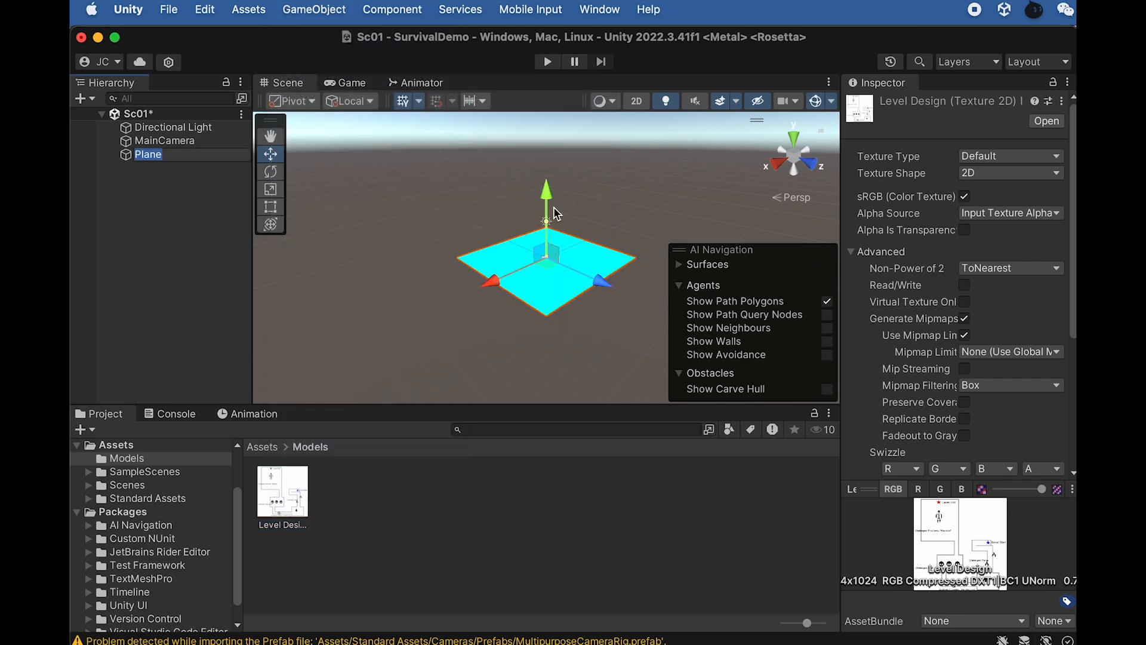
left_click(140, 154)
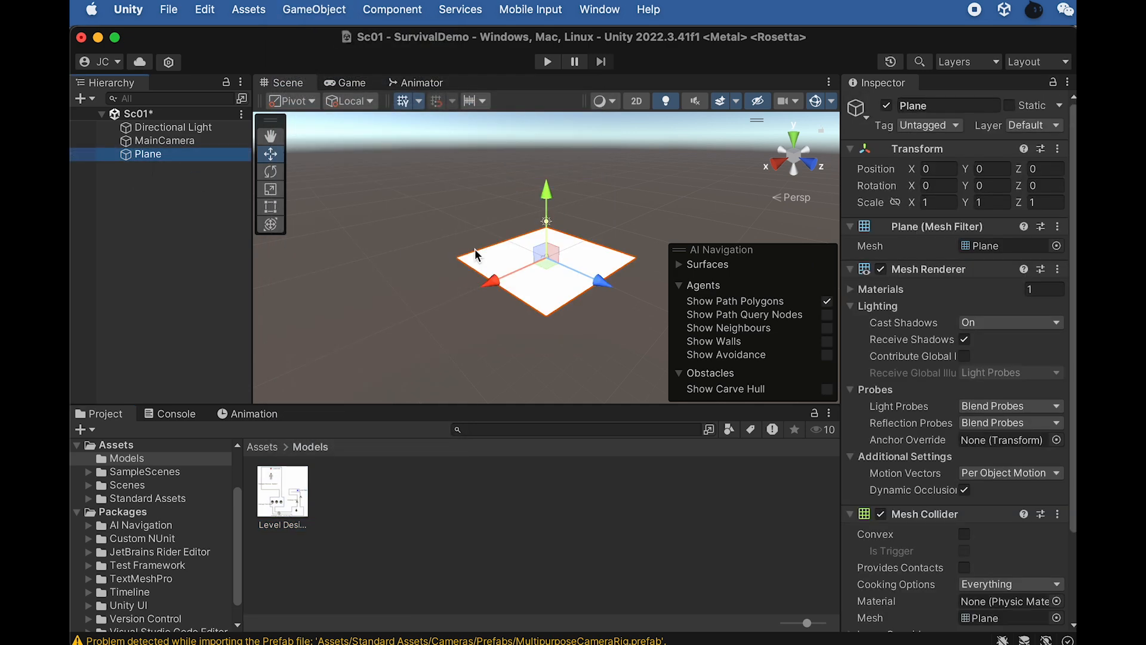
key("r")
left_click_drag(552, 258, 721, 244)
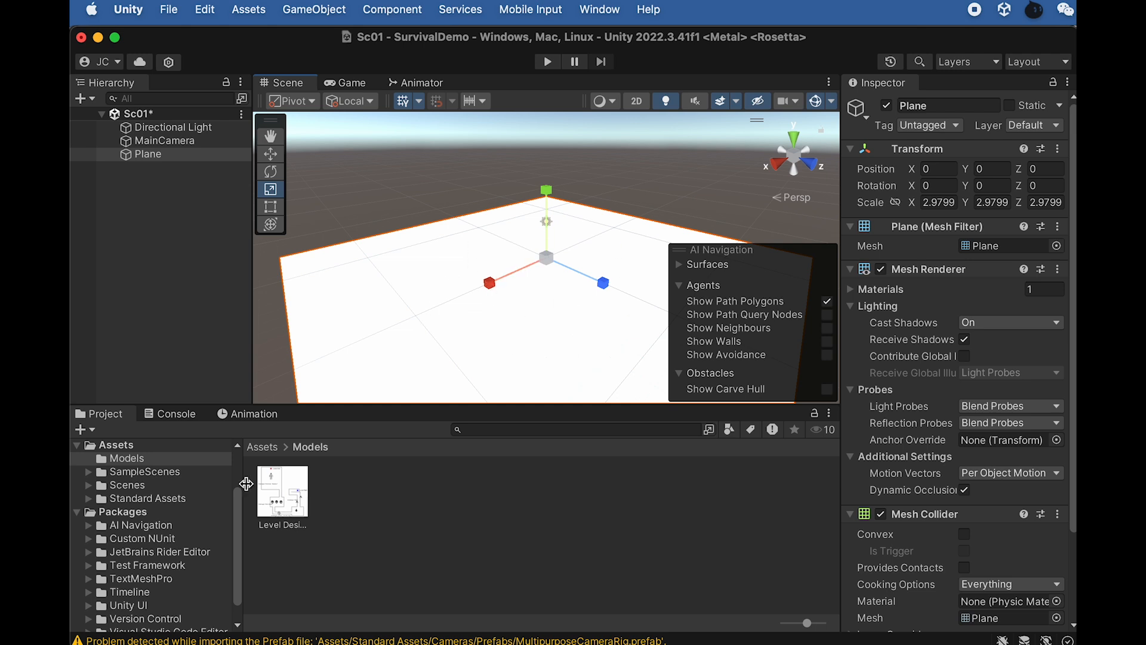
Place the FPSController prefab from Standard Assets/Characters/FirstPersonCharacter/Prefabs on the plane at about X 5.37, Z -0.175
left_click(188, 504)
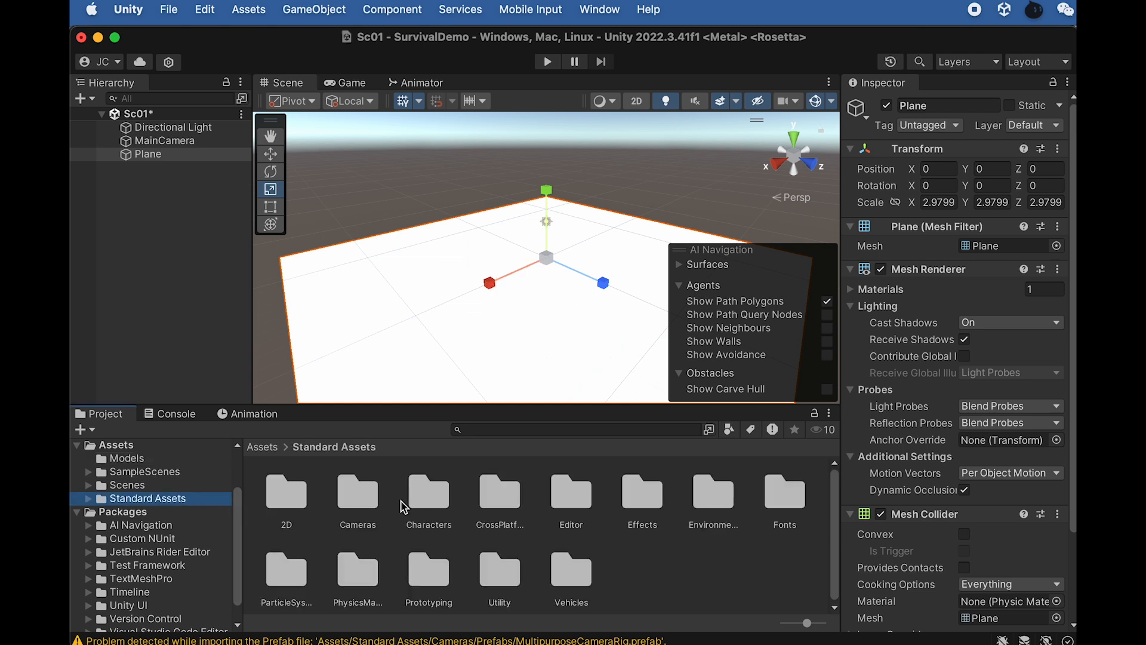
left_click(442, 499)
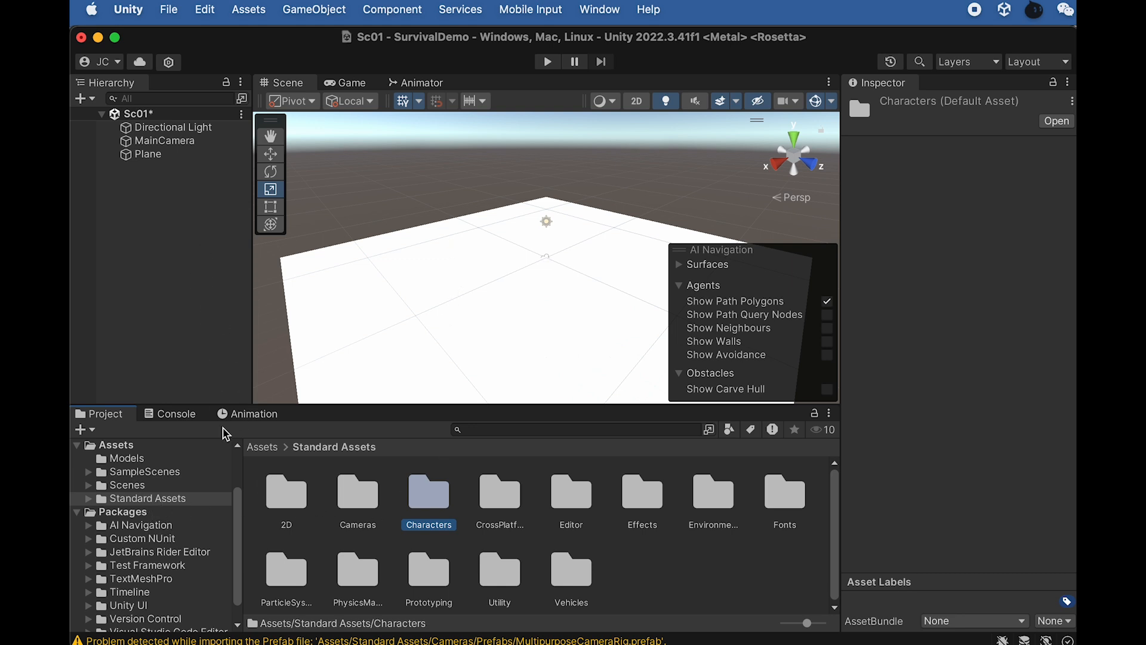
double_click(434, 499)
double_click(283, 495)
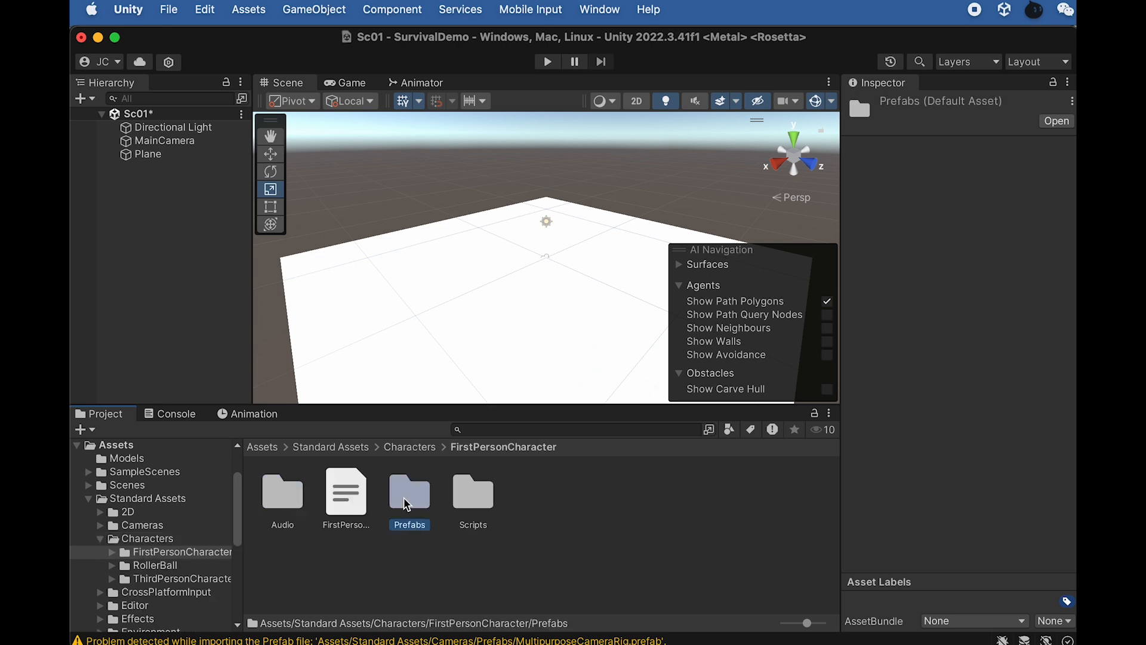
double_click(410, 495)
left_click(285, 511)
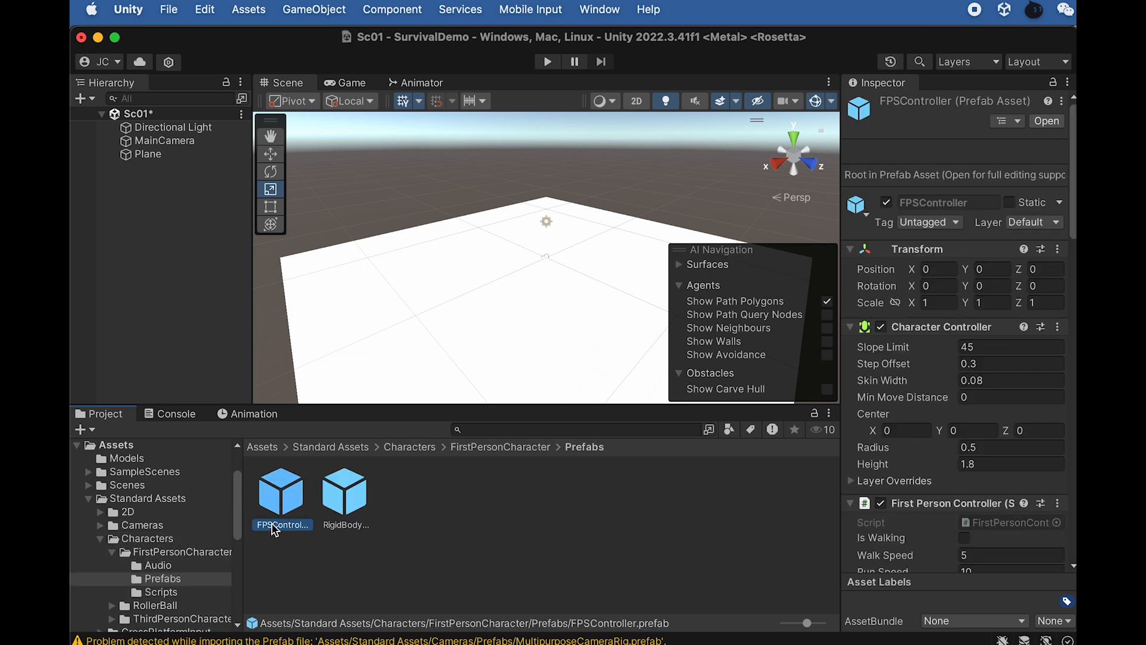
left_click_drag(286, 499, 494, 292)
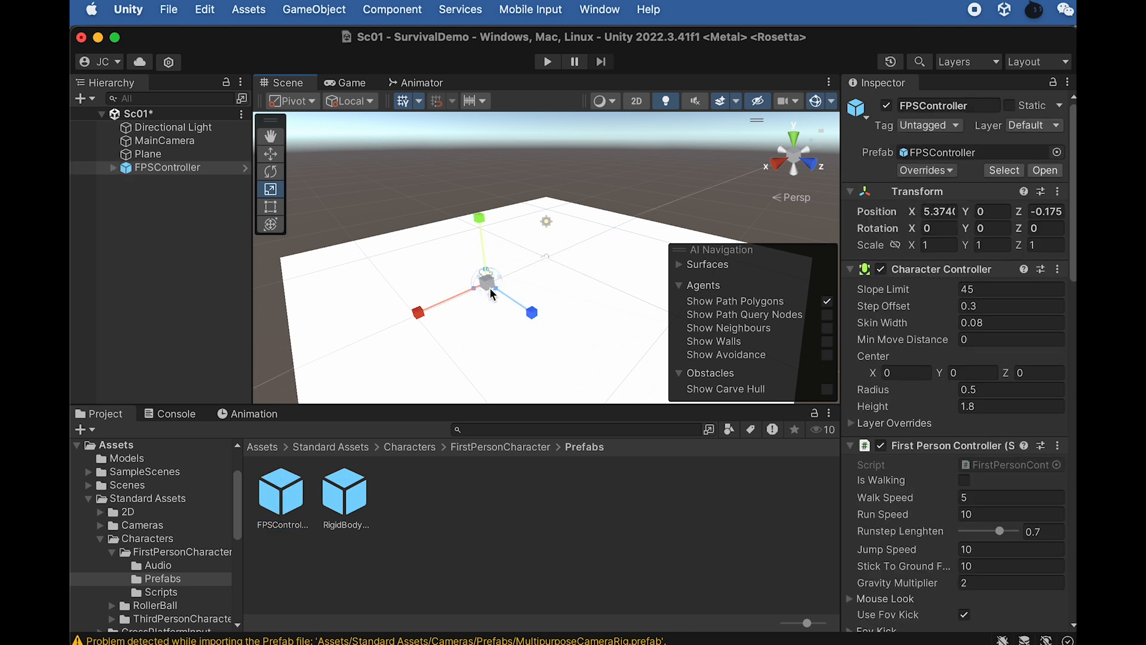
Raise the FPSController above the plane to a Y position of about 0.965
key("f")
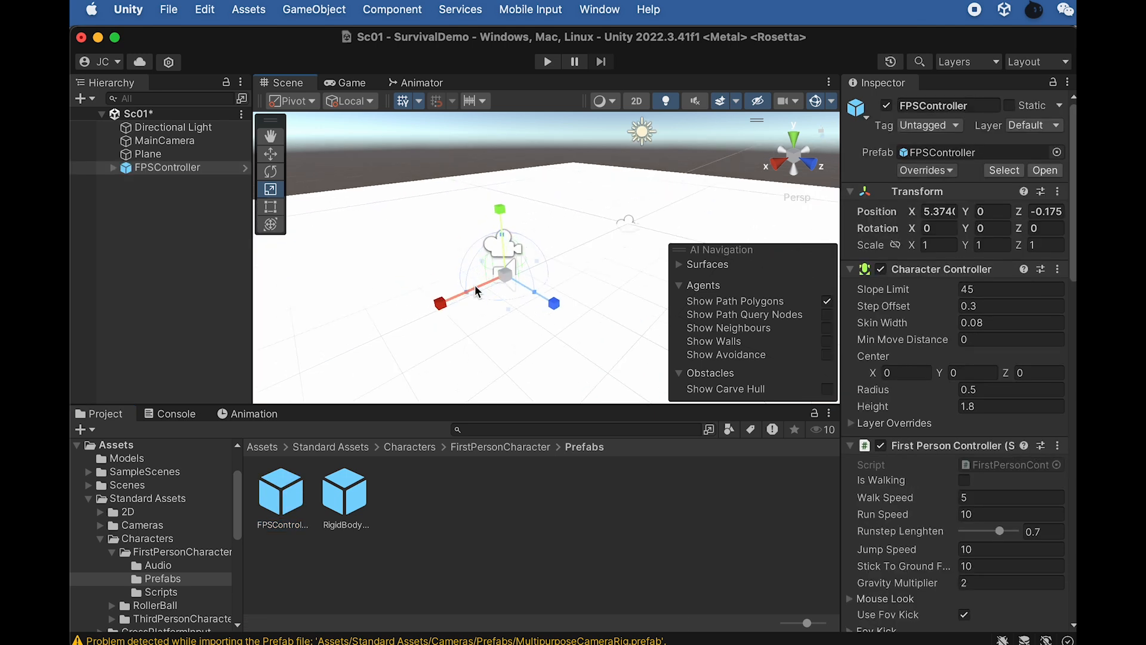
key("f")
key("w")
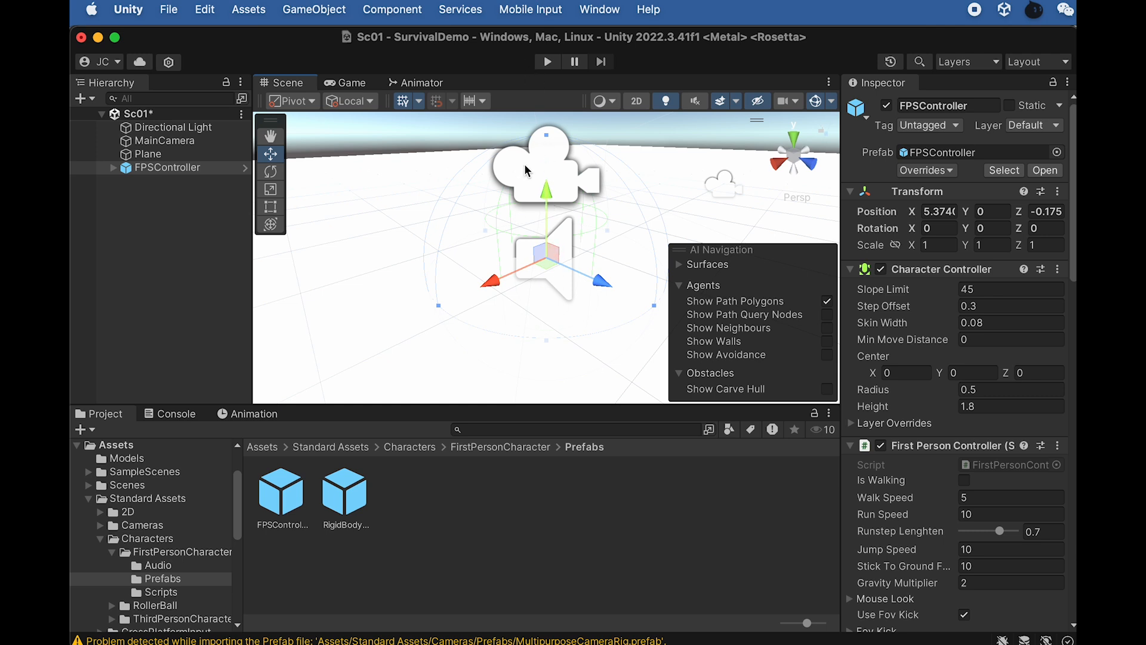
left_click_drag(546, 199, 540, 141)
left_click_drag(540, 318, 524, 278, "alt")
middle_click_drag(553, 205, 538, 316)
mouse_move(538, 269)
left_mouse_down("alt")
mouse_move(533, 190)
mouse_move(558, 262)
left_mouse_up("alt")
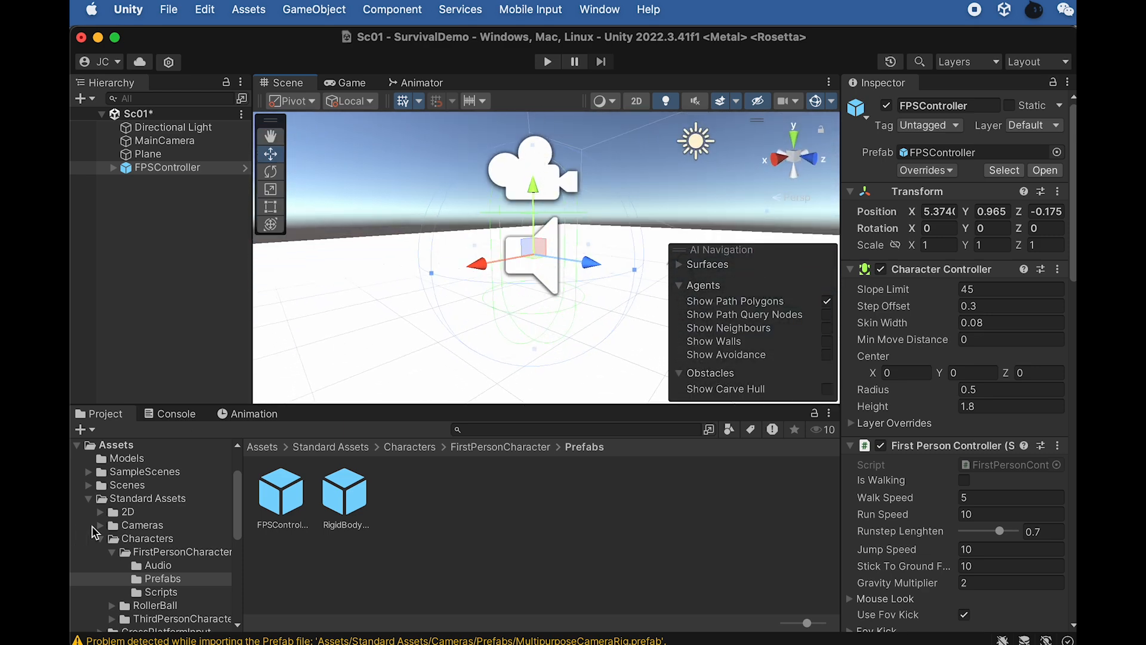
Apply the Level Design texture from the Models folder to the plane
left_click(262, 447)
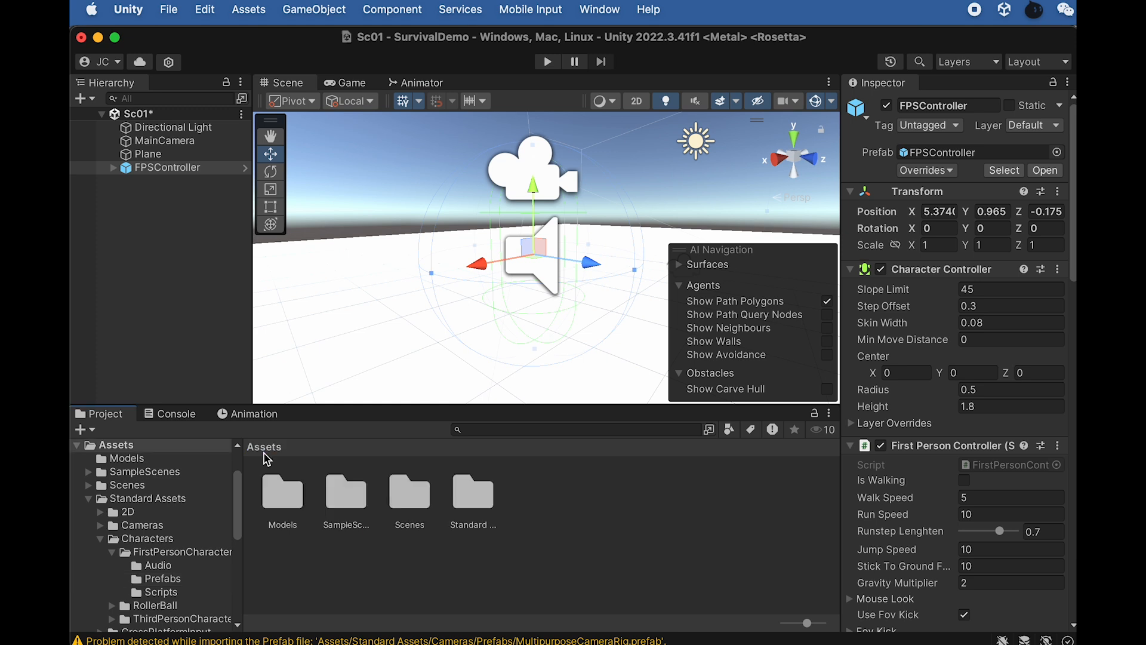
double_click(289, 506)
scroll(386, 313, "down", 5)
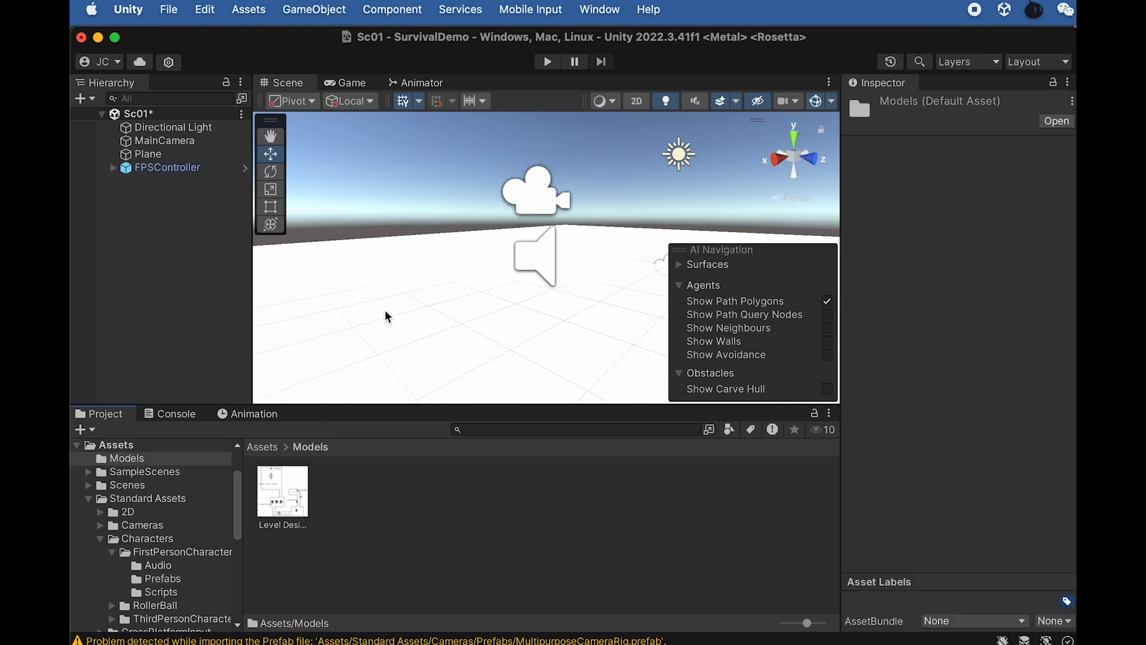
left_click_drag(410, 293, 385, 335, "alt")
left_click_drag(289, 489, 377, 305)
scroll(428, 358, "down", 8)
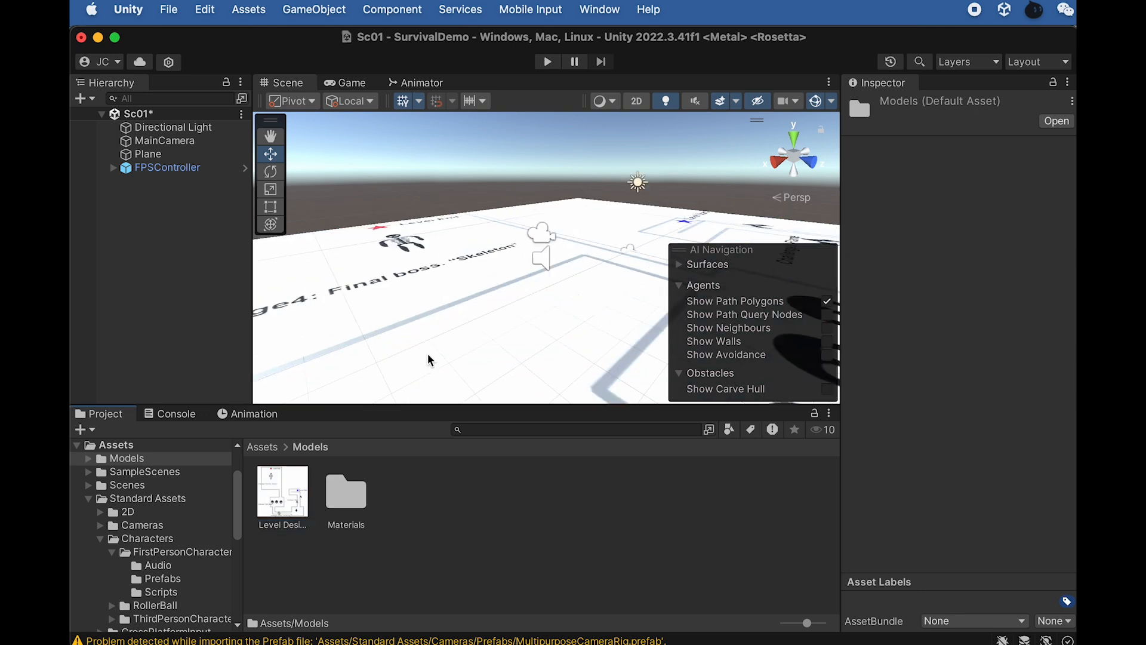
Add a cube to the scene at the FPSController's position
left_click_drag(491, 290, 450, 342, "alt")
left_click_drag(567, 238, 595, 266, "alt")
scroll(549, 296, "up", 5)
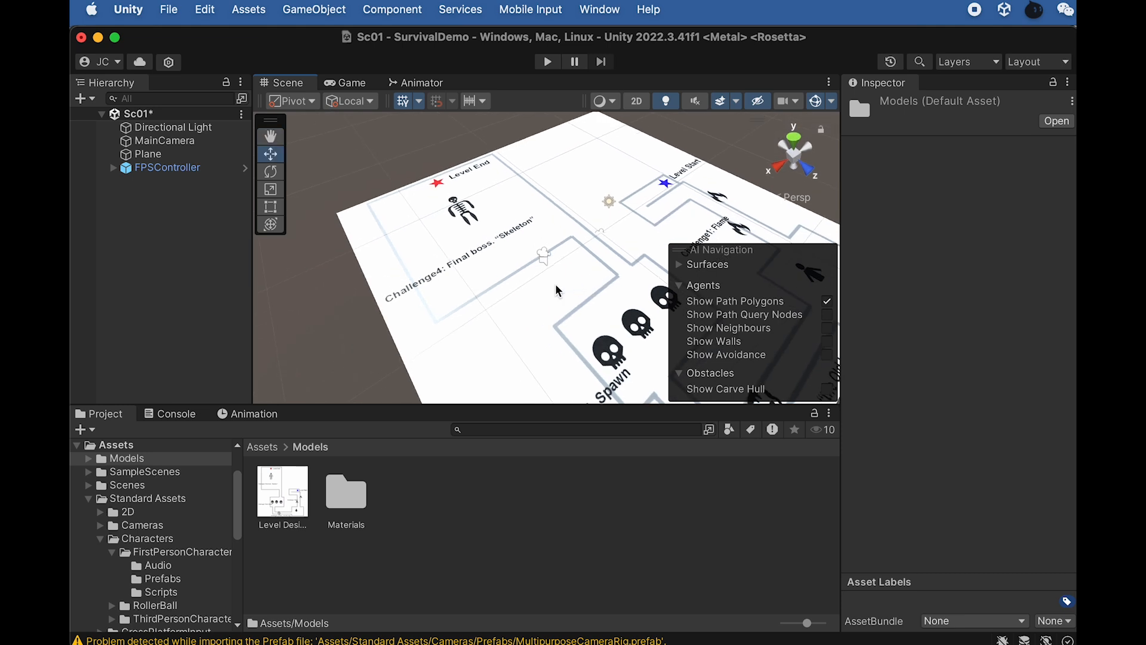
scroll(539, 293, "down", 2)
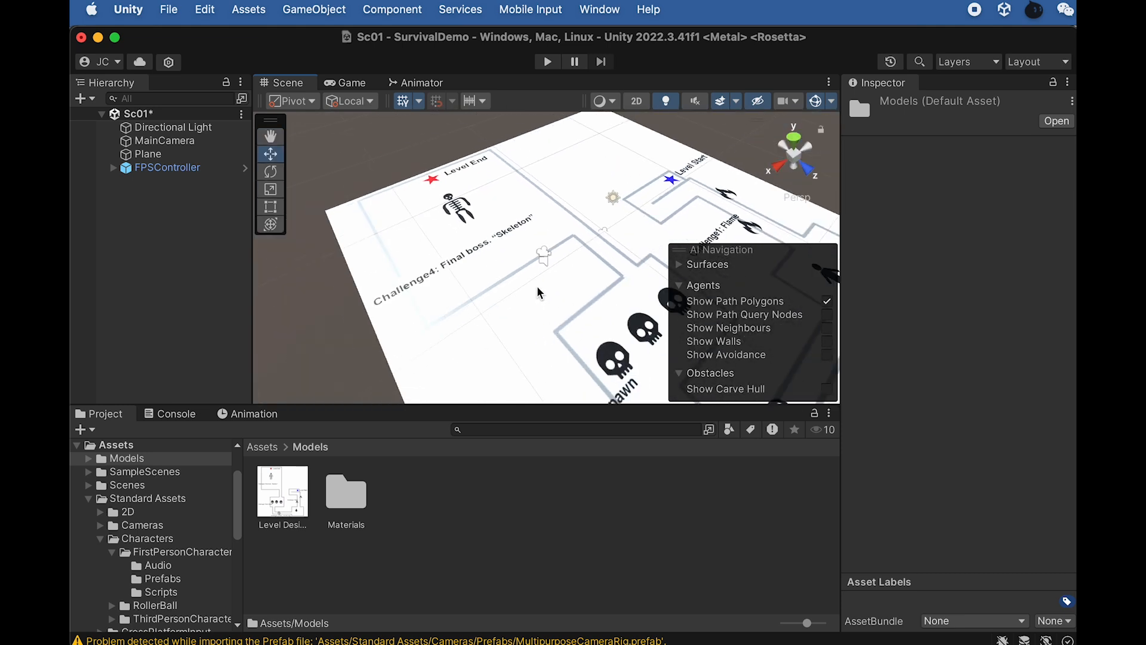
left_click(167, 169)
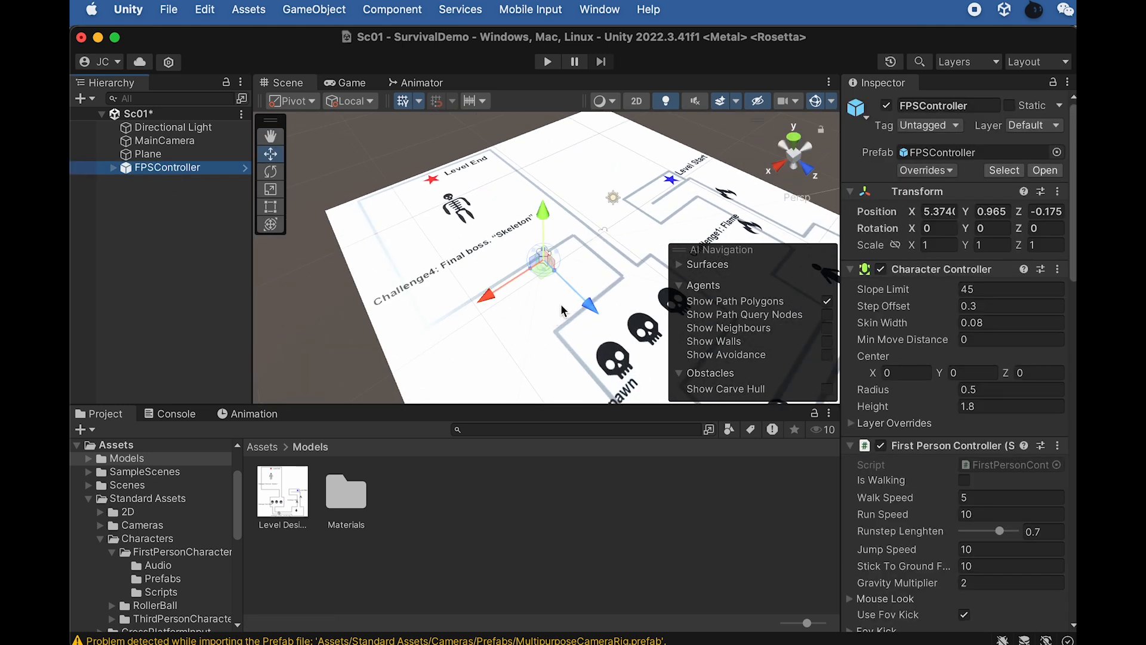
key("f")
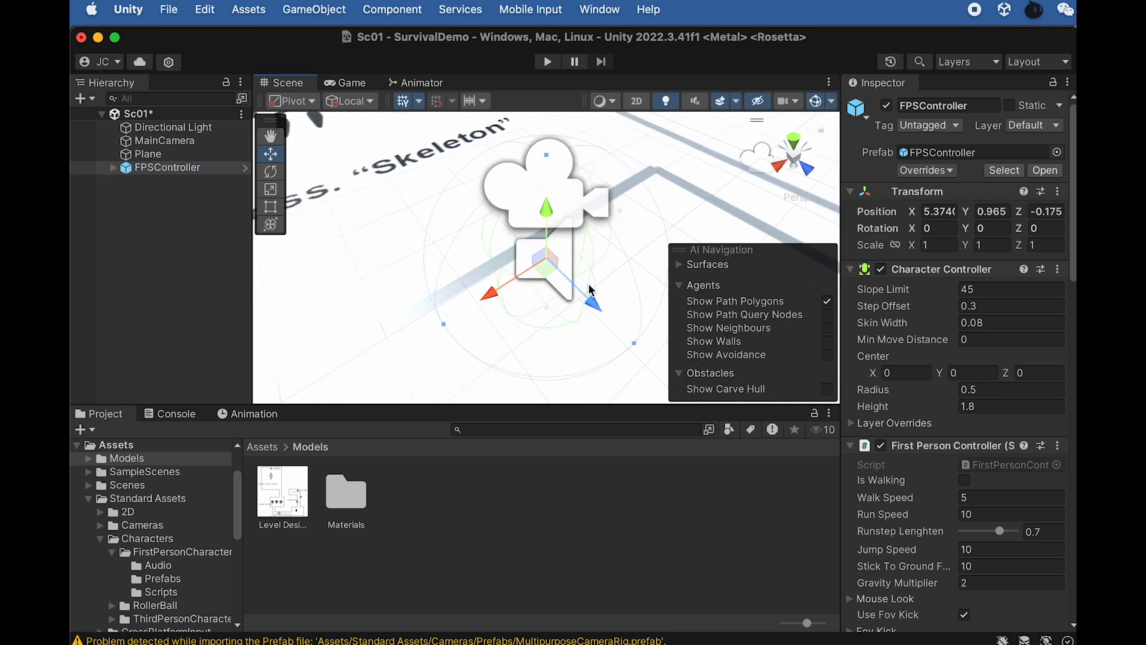
left_click(328, 11)
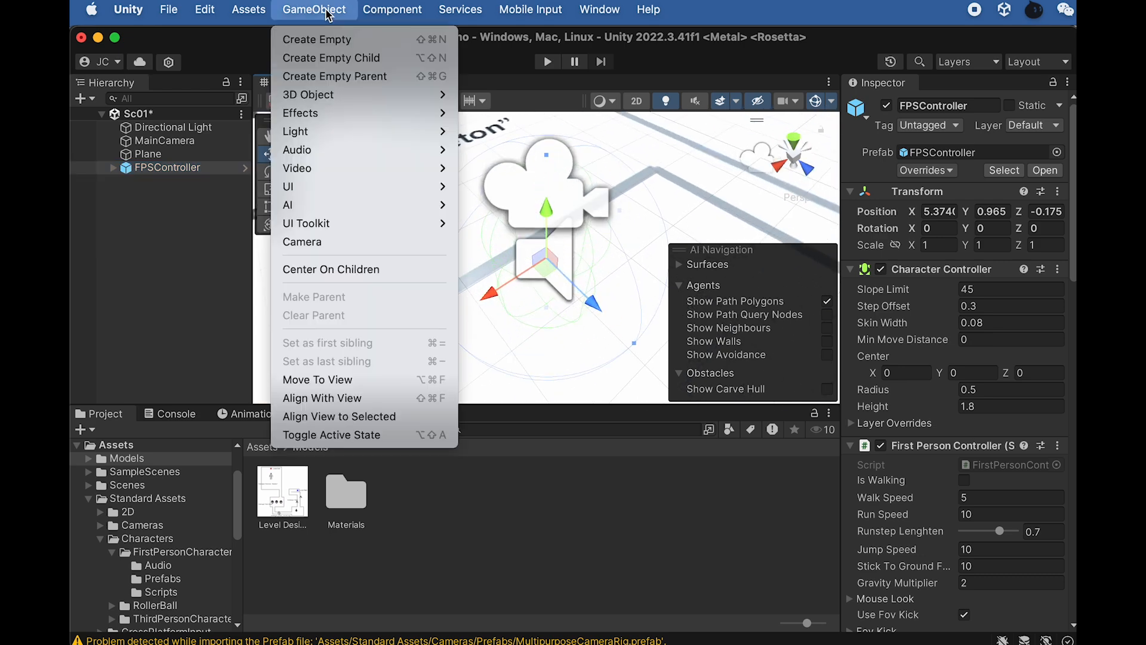
mouse_move(322, 99)
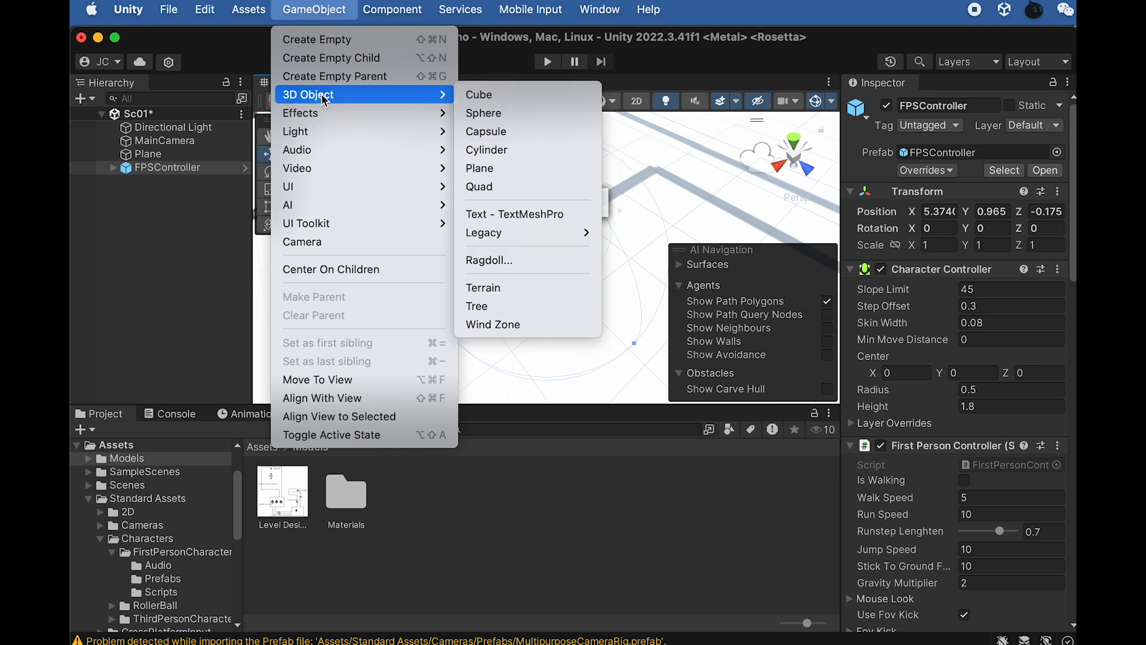
left_click(499, 101)
left_click_drag(571, 318, 491, 177, "alt")
Set the cube's scale to X 0.3, Y 1.7 and Z 0.3
left_click(986, 203)
type("1.5")
left_click(954, 200)
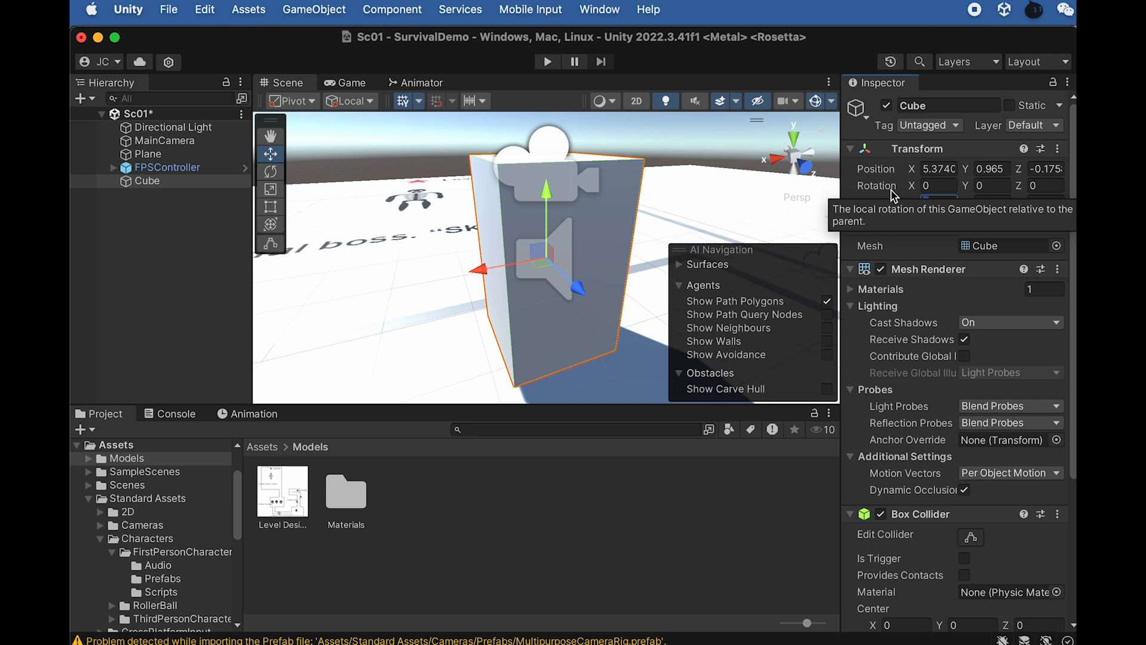
key("BackSpace")
type("0.3")
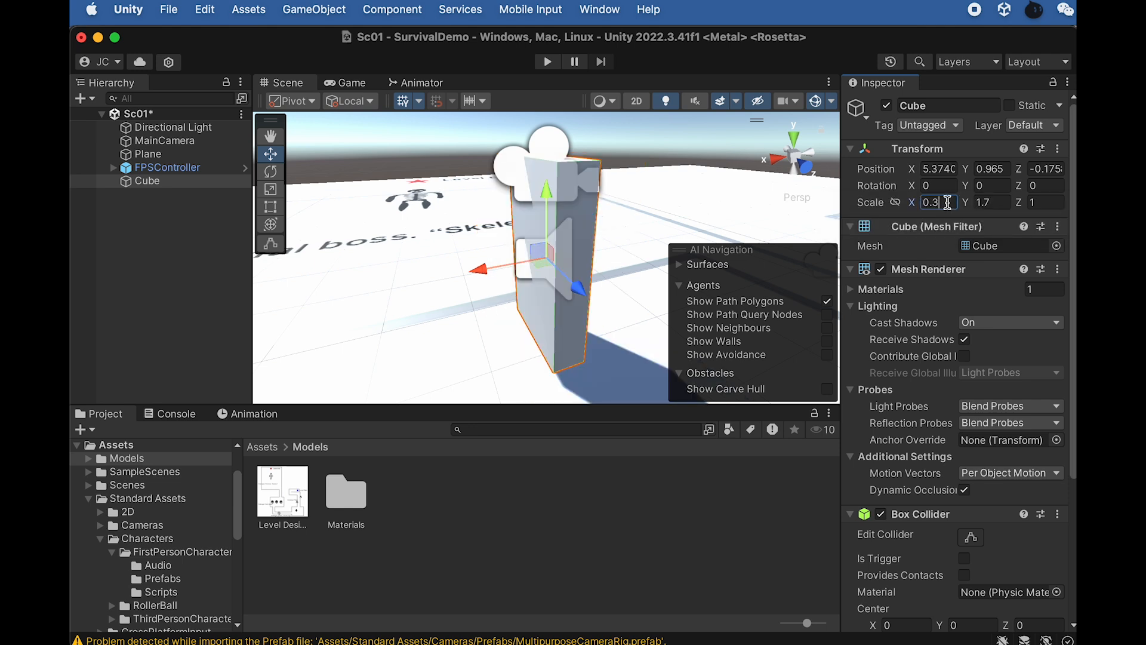
key("Tab")
key("Tab")
type("0.3")
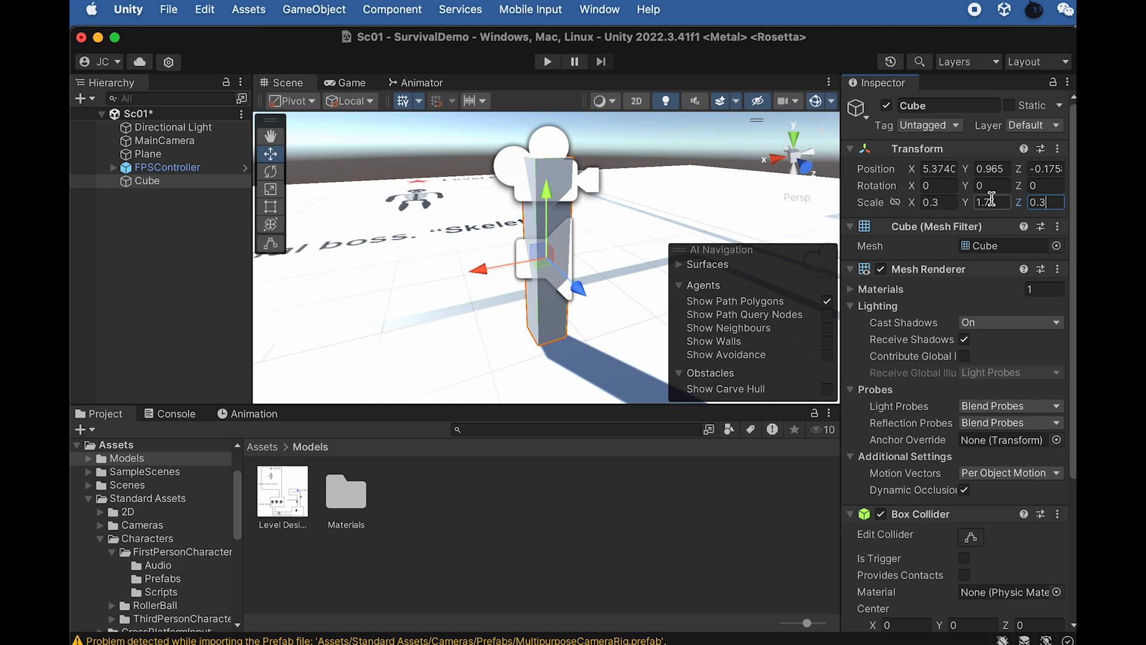
left_click(995, 202)
Lower the cube toward the plane to a Y position of about 0.876
left_click(599, 179)
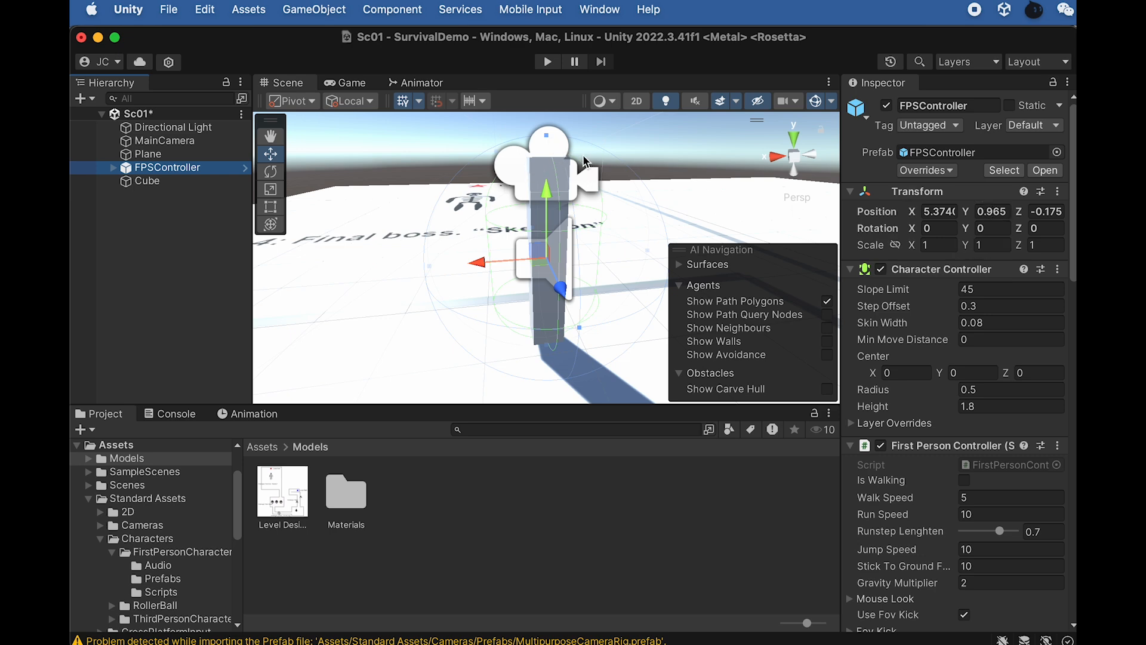
left_click_drag(489, 232, 532, 220, "alt")
left_click(206, 181)
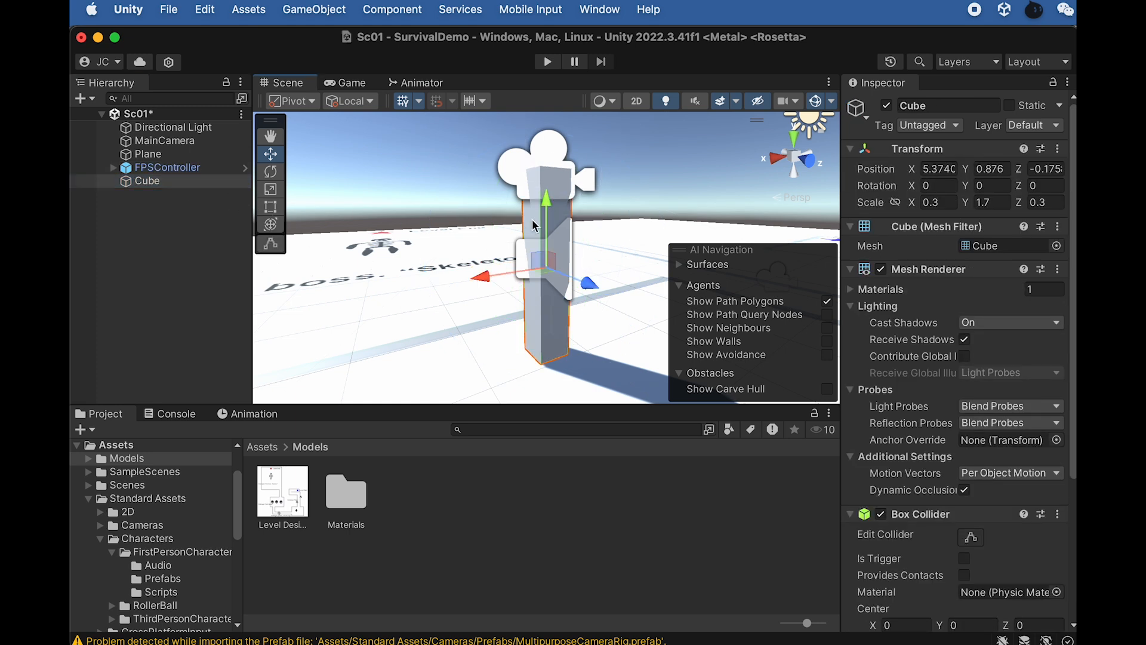
Rename the cube as PlayerRef
left_click(143, 182)
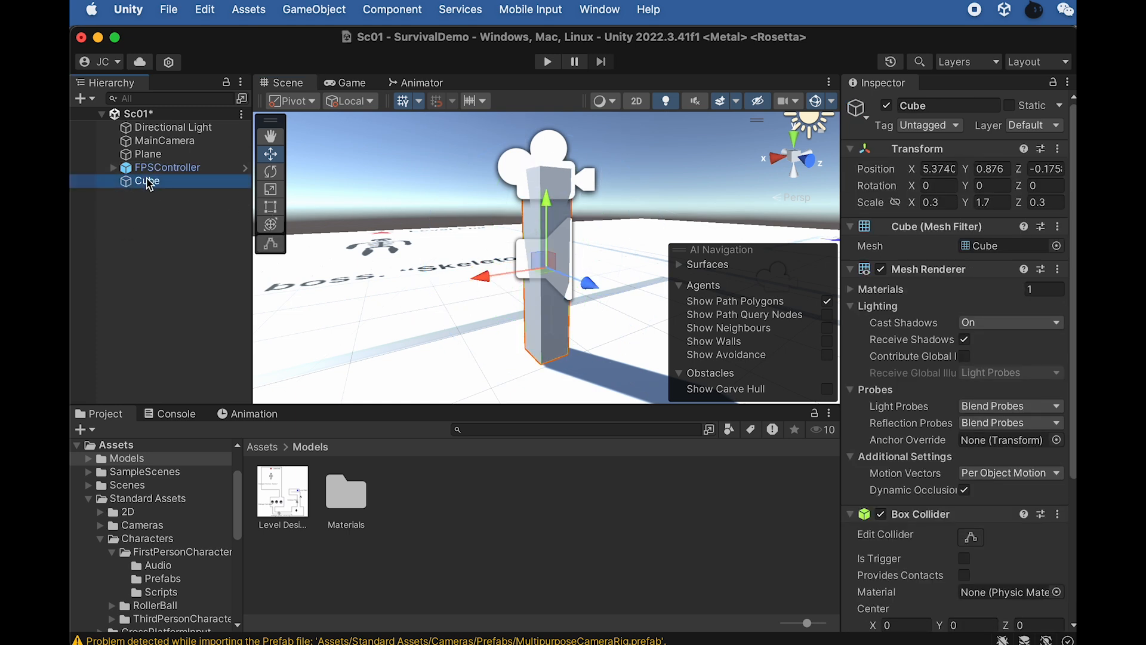
left_click(172, 184)
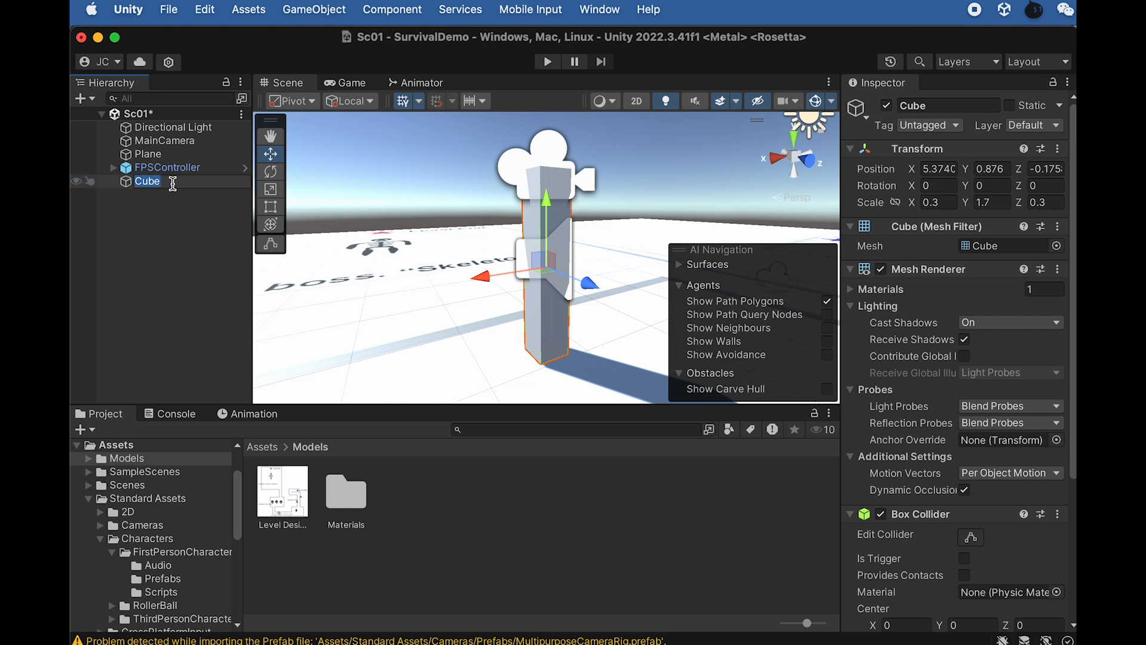
type("PlayerRef")
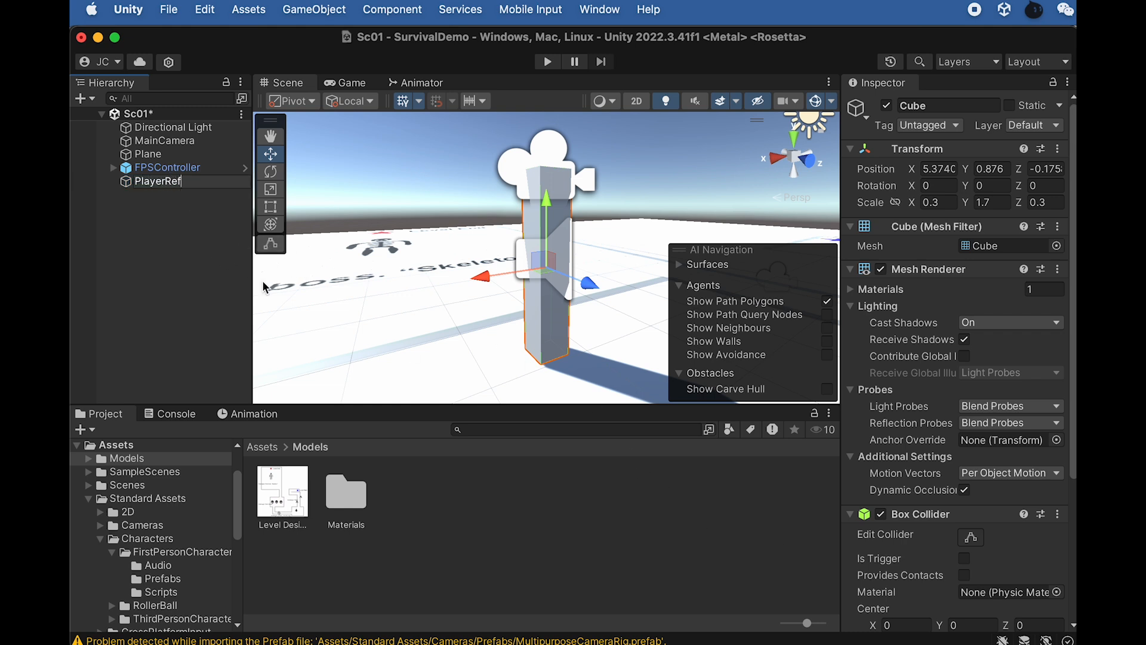
left_click(229, 277)
Move the plane along X to about 13.97 so the Level Start star lies beneath the player
scroll(403, 277, "down", 5)
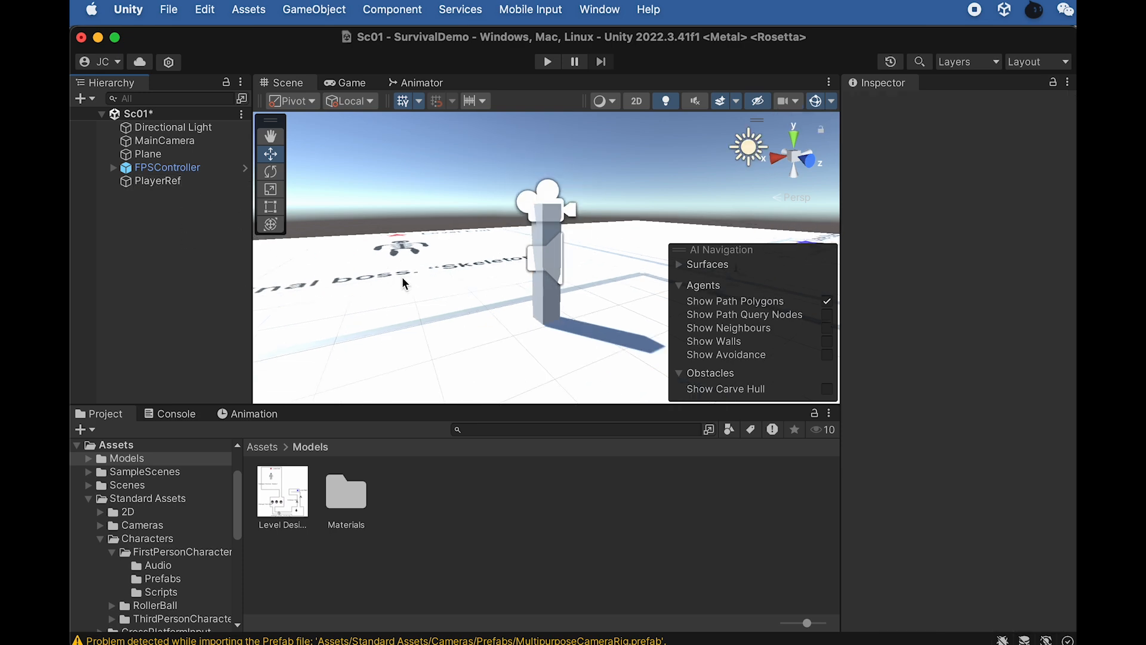
left_click(432, 293)
key("f")
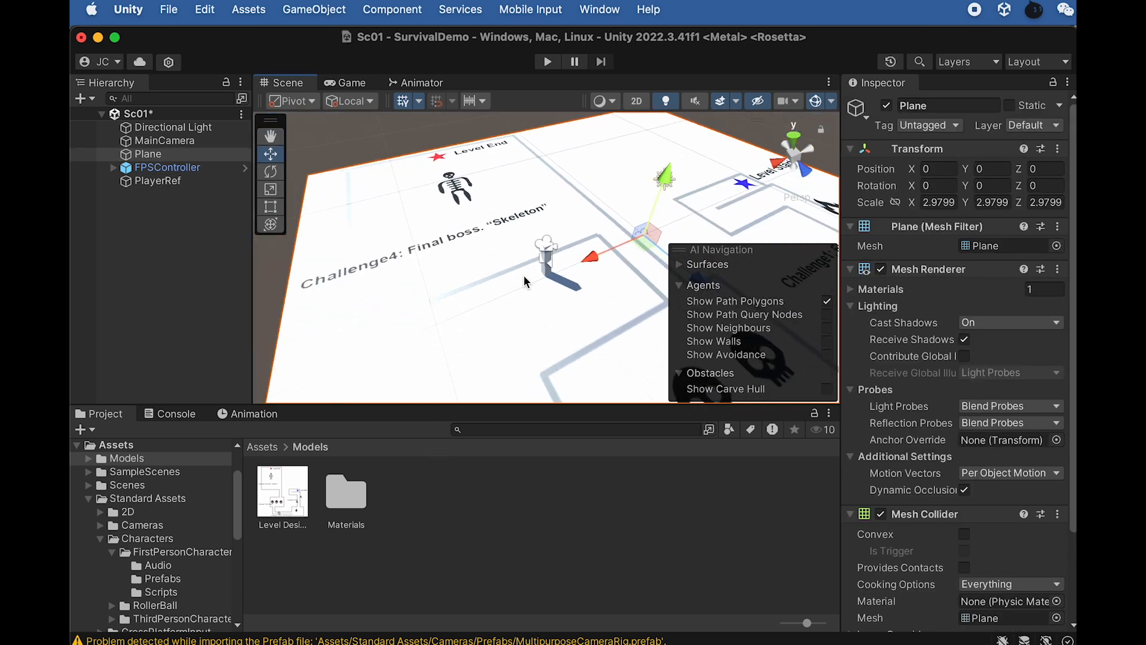
left_click_drag(577, 246, 373, 326)
scroll(540, 272, "up", 5)
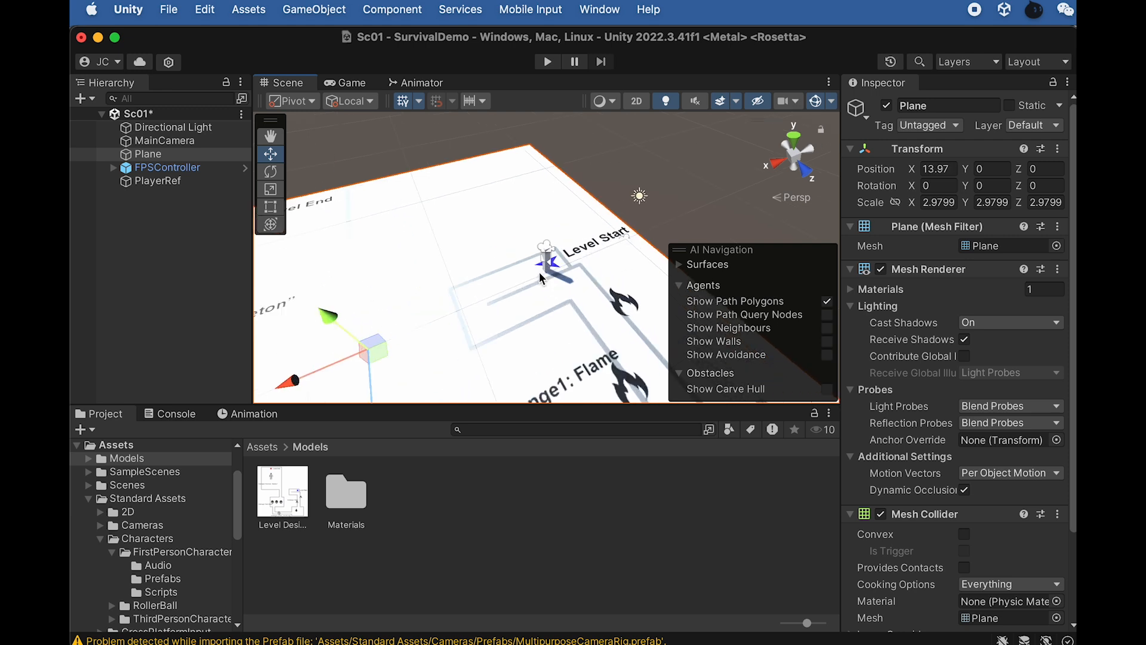
left_click_drag(541, 278, 584, 266, "alt")
scroll(591, 306, "down", 4)
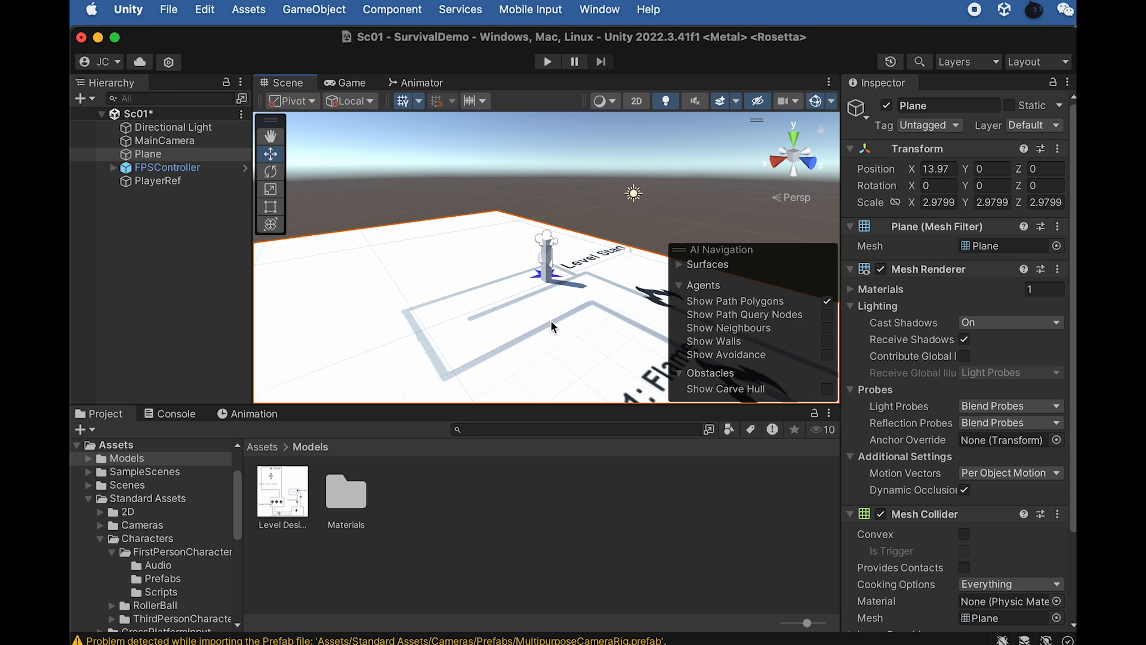
Set the plane's scale to 9.5 on the X, Y and Z axes
left_click(948, 203)
type("9.")
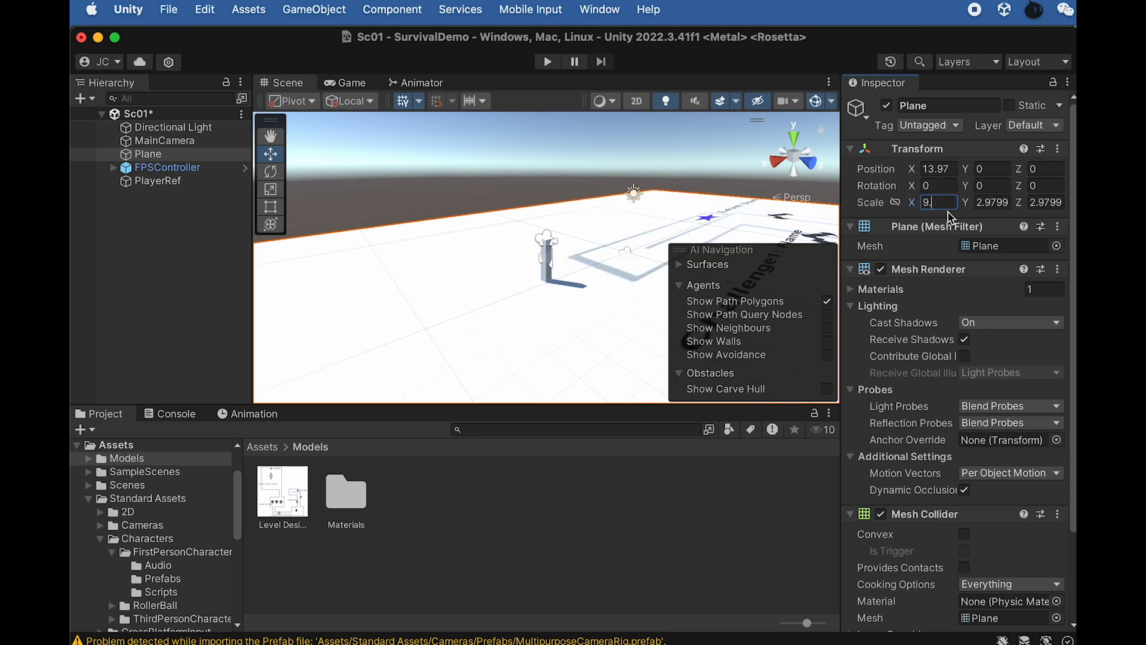
type("5")
left_click(1008, 203)
type("9.5")
key("Tab")
type("9.5")
left_click(202, 237)
Reposition the enlarged plane to about X 33.3, Z 1.47 so the Level Start star sits under the player
left_click(162, 156)
scroll(468, 243, "down", 5)
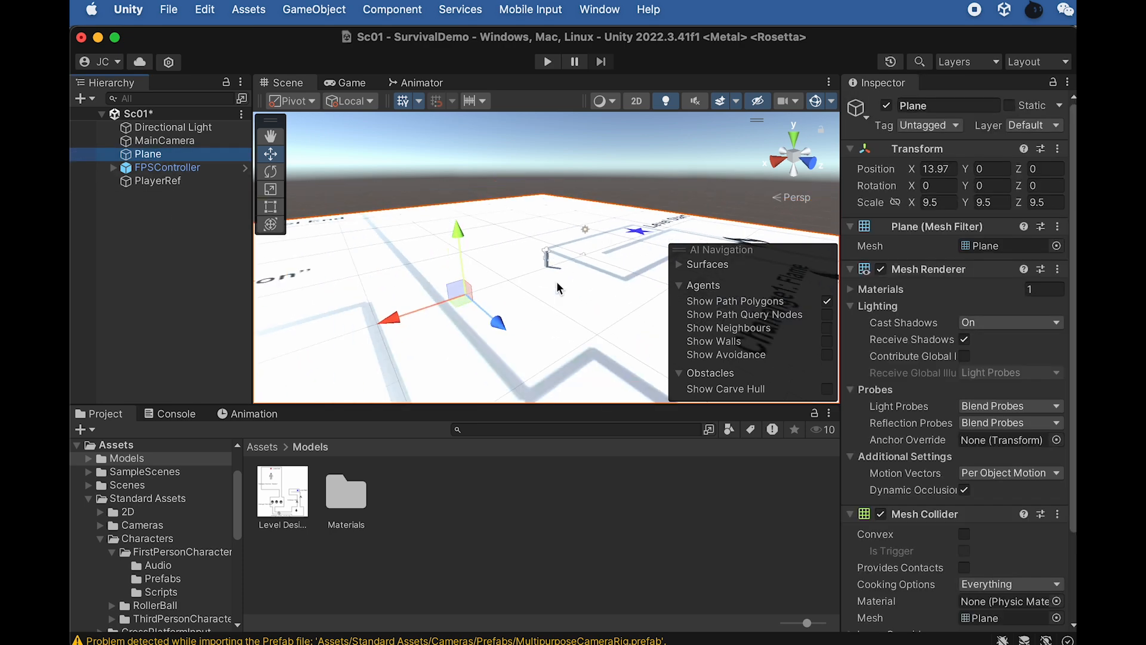
left_click_drag(398, 323, 81, 448)
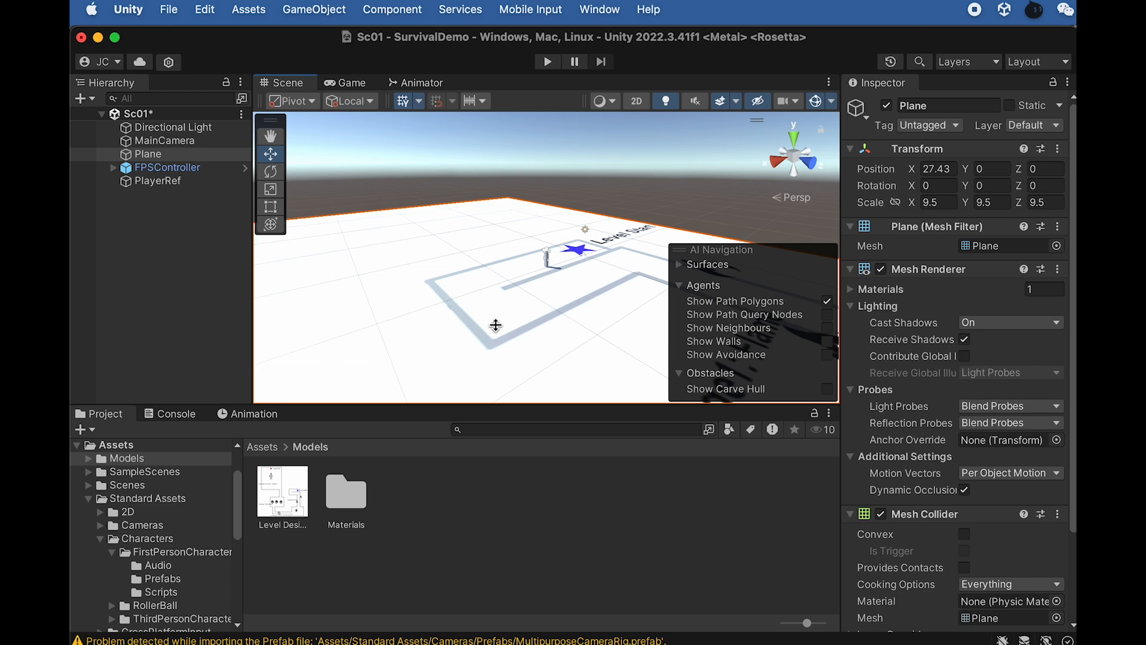
scroll(535, 282, "down", 5)
left_click_drag(535, 282, 531, 334, "alt")
left_click_drag(321, 361, 244, 389)
middle_click_drag(512, 284, 519, 235)
left_click_drag(353, 323, 357, 331)
scroll(594, 196, "up", 10)
scroll(602, 180, "down", 5)
left_click_drag(580, 237, 833, 264, "alt")
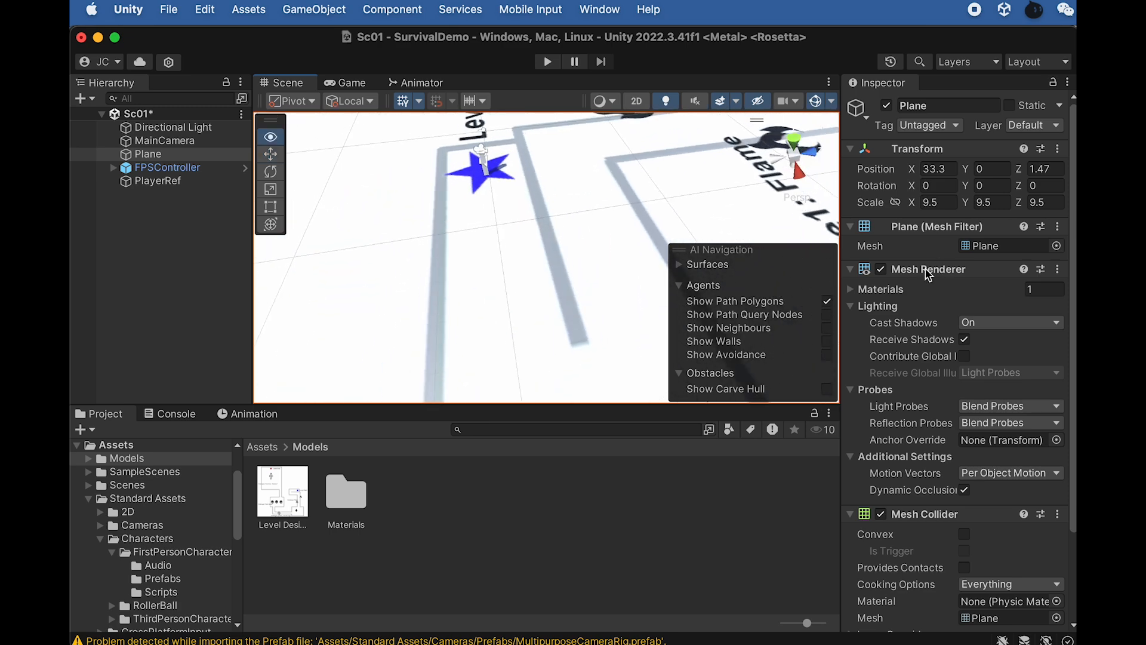
left_click_drag(935, 251, 715, 342, "alt")
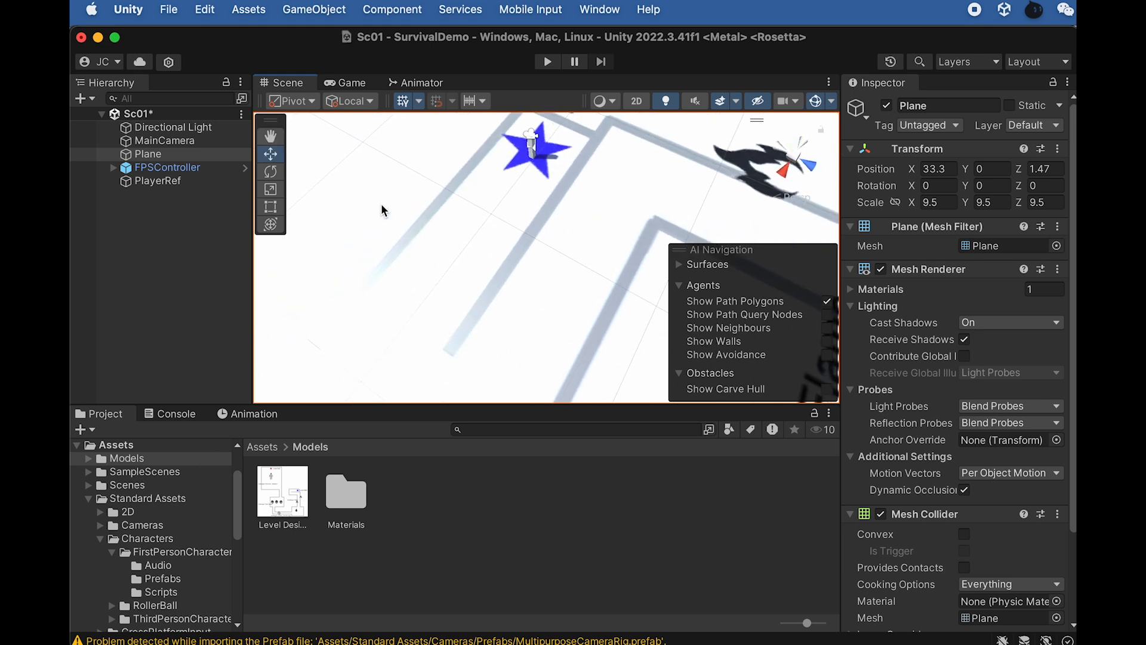
Set the plane's Level Design material smoothness to 0 and disable its specular highlights and reflections
left_click(147, 154)
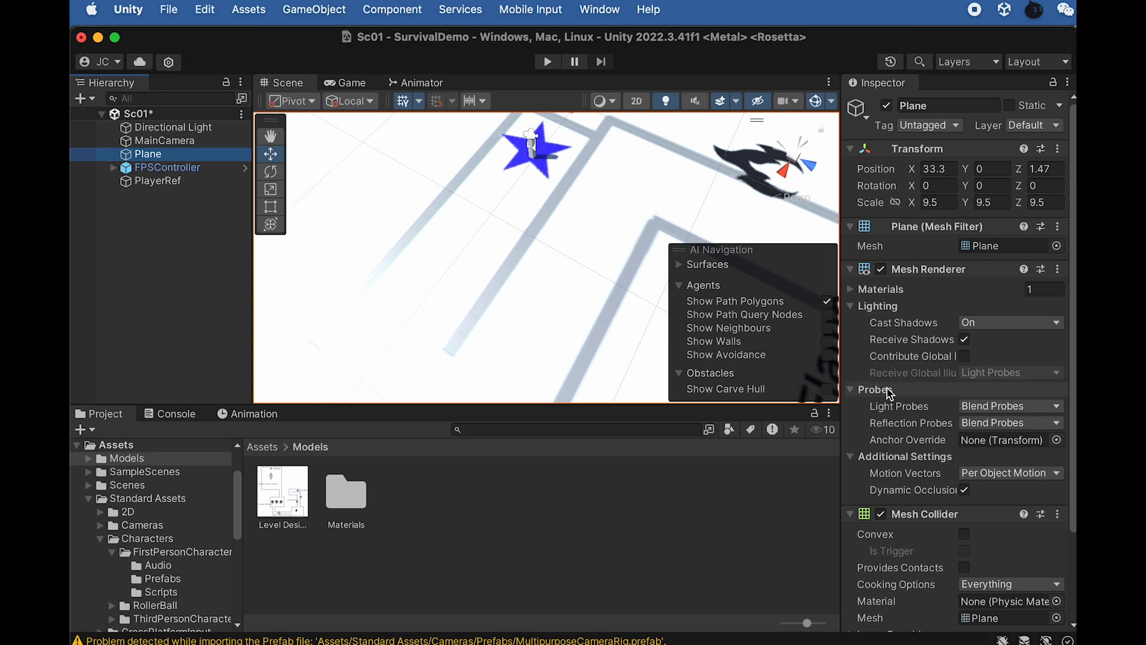
scroll(891, 396, "down", 4)
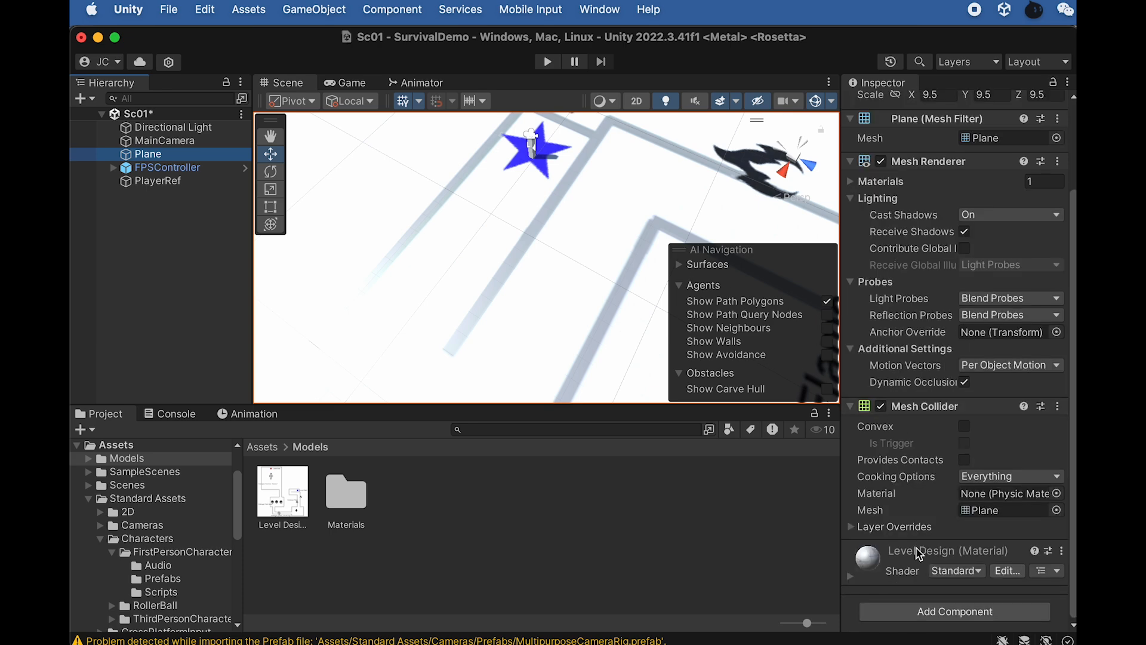
left_click(853, 582)
scroll(890, 546, "down", 15)
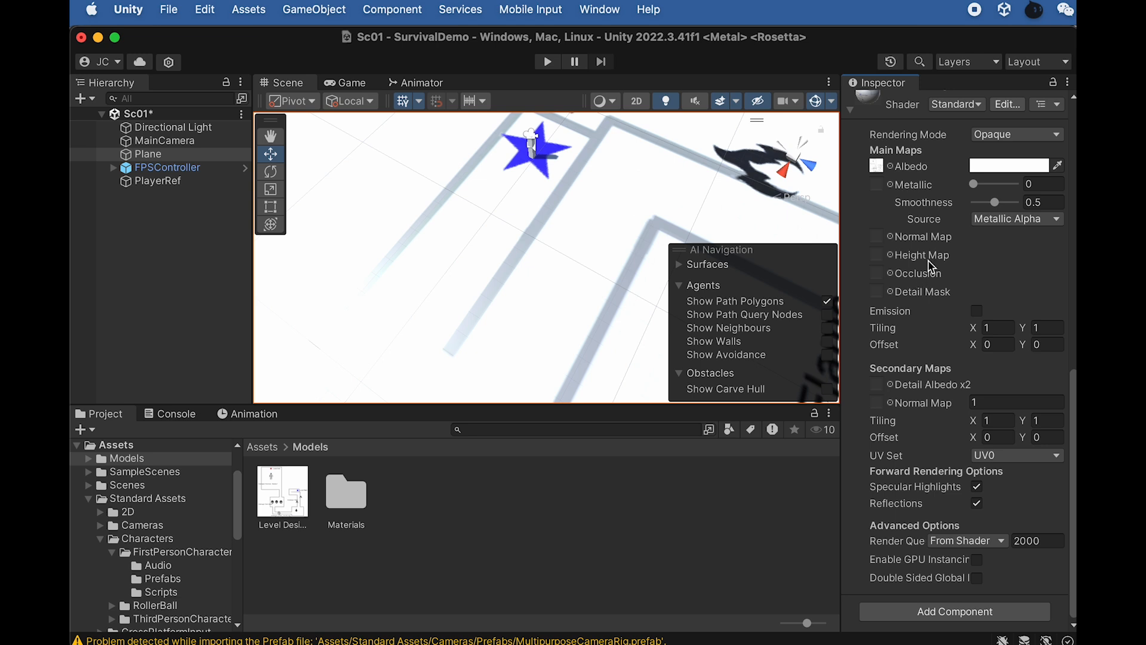
left_click_drag(994, 203, 862, 209)
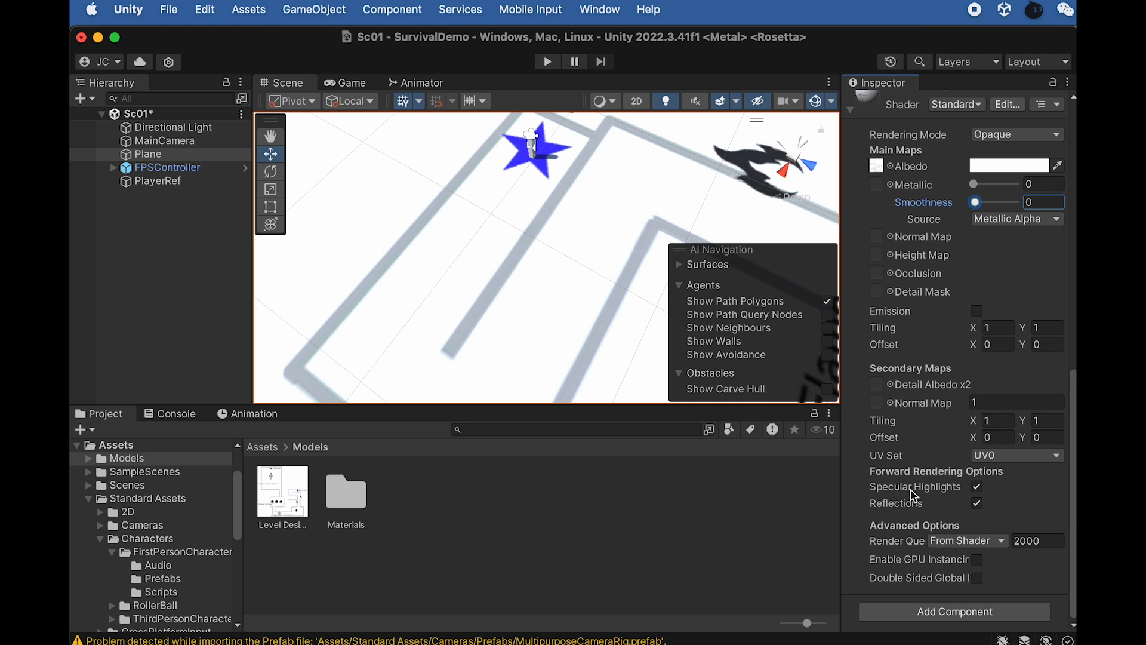
left_click(975, 488)
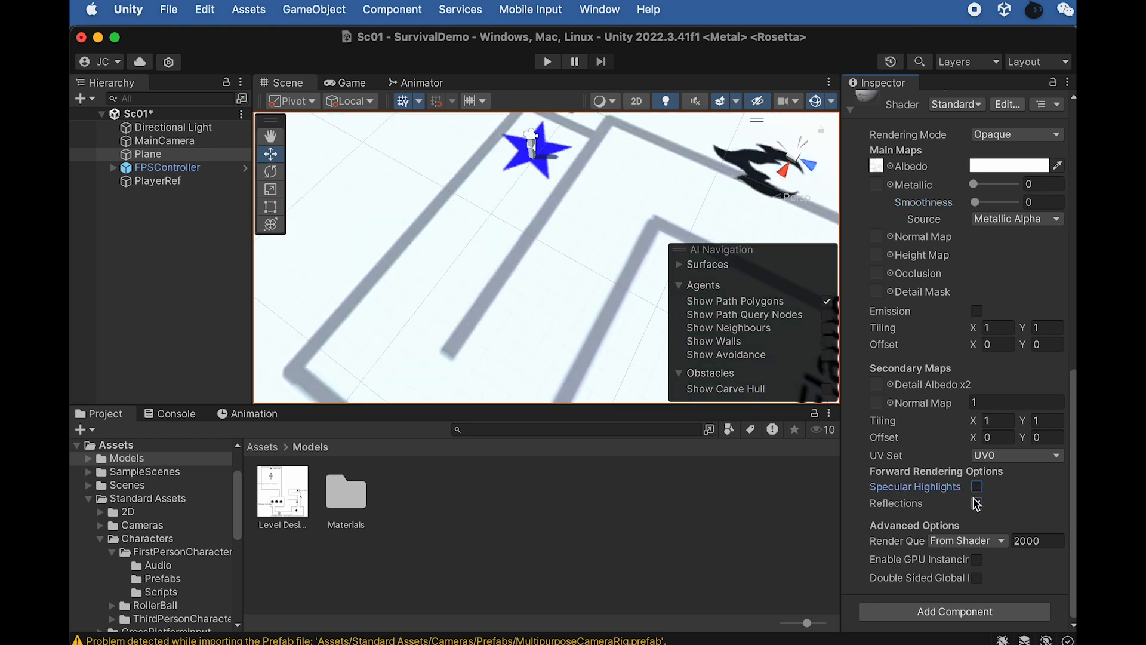
left_click(977, 503)
Rename the plane as FloorPlane
left_click(169, 153)
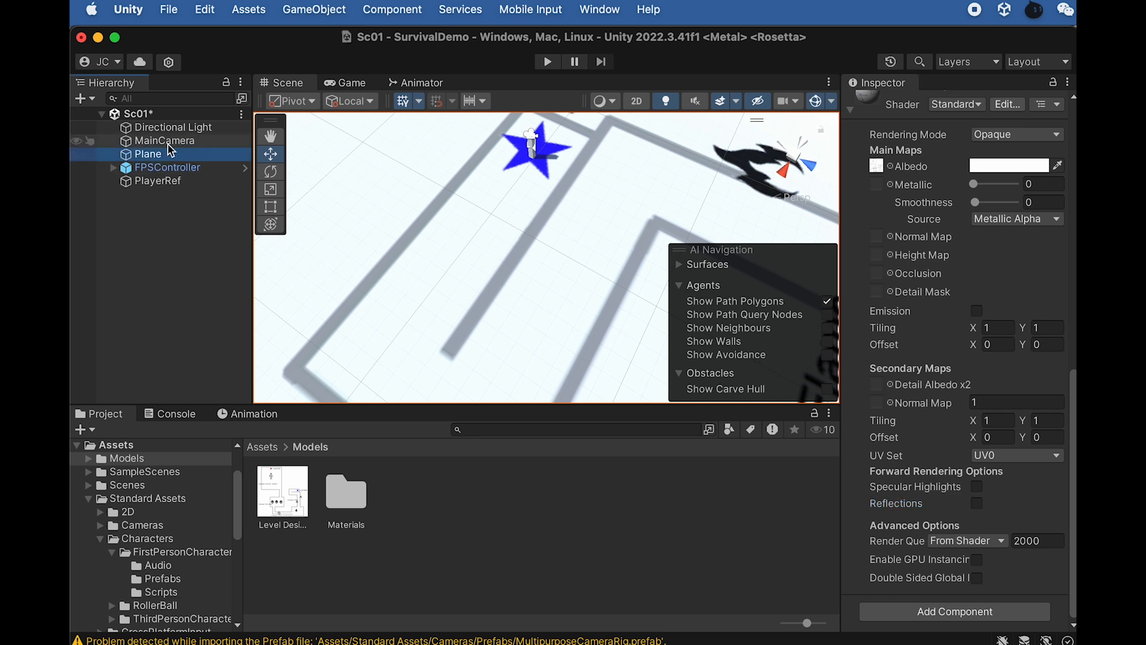
left_click(171, 151)
type("Floor")
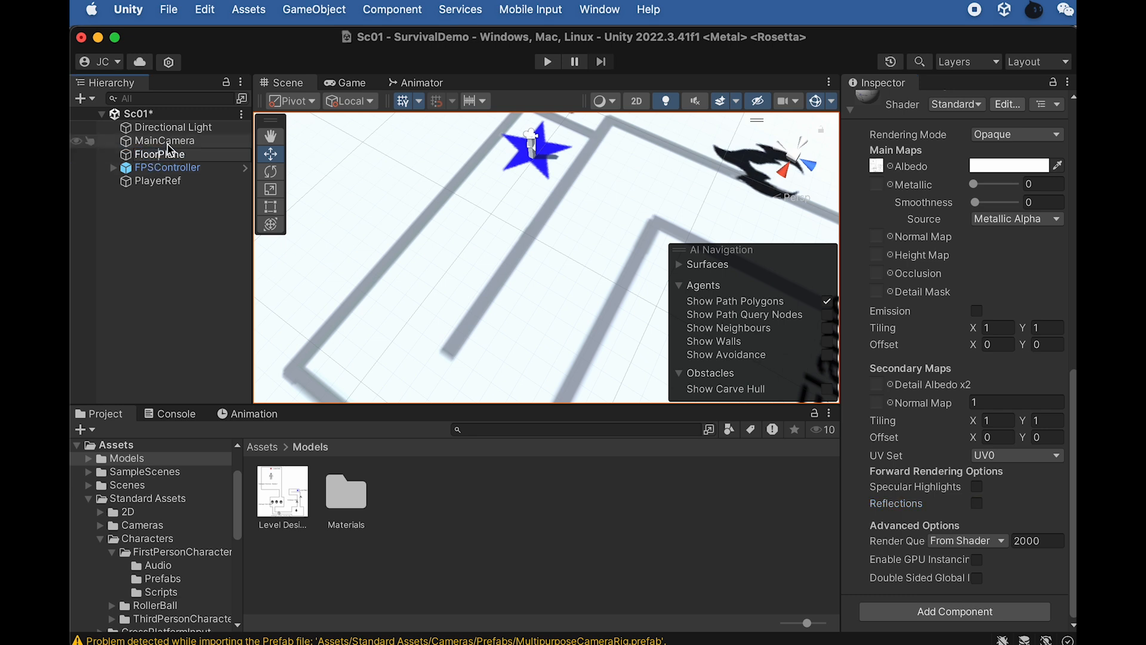
left_click(123, 156)
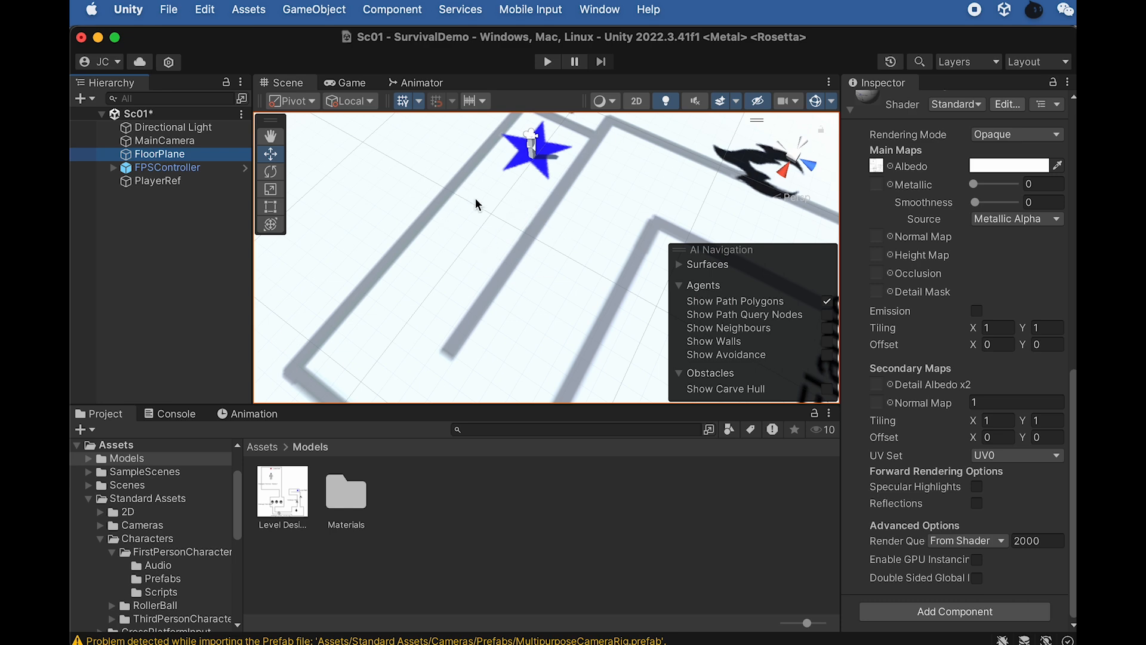
Examine the level map on the floor plane from above, around the Level Start corridors
scroll(476, 200, "down", 4)
scroll(562, 239, "down", 8)
left_click_drag(554, 245, 445, 236, "alt")
left_click_drag(625, 225, 506, 240, "alt")
scroll(507, 240, "up", 8)
left_click_drag(515, 167, 609, 233, "alt")
scroll(525, 237, "up", 2)
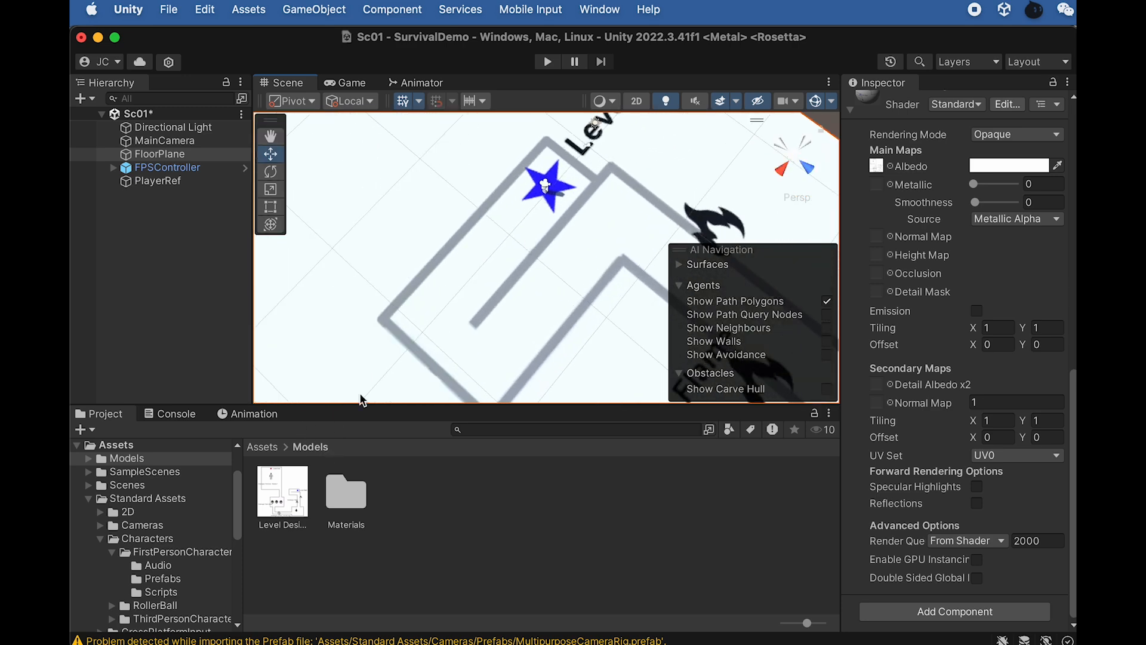
Switch to Finder and import the SciWallTexture folder from the lesson's Models folder into the Unity project's Assets/Models folder
key("super+Tab")
key("super+Tab")
key("super+shift+Tab")
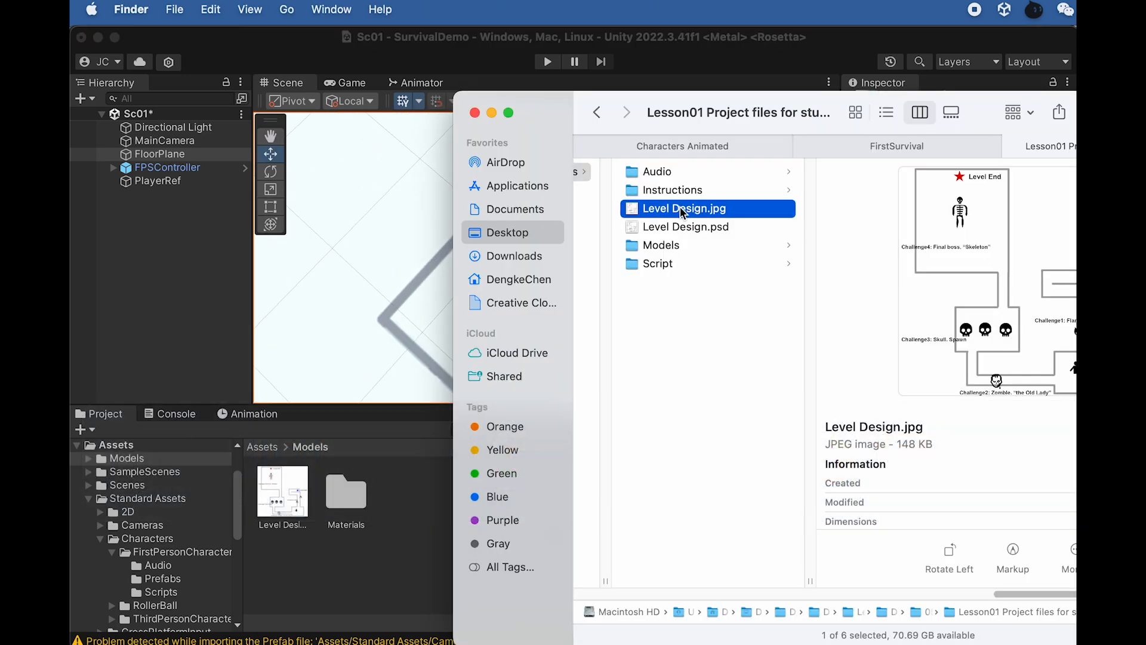
left_click(666, 247)
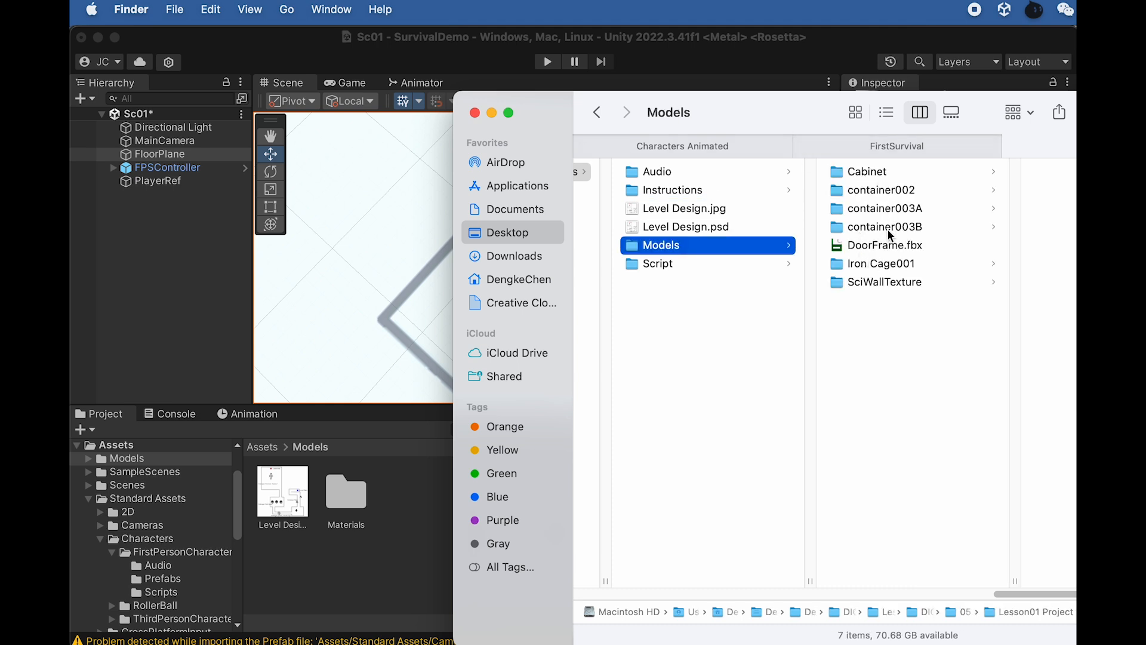
left_click(895, 264)
left_click(872, 283)
left_click_drag(803, 127, 762, 149)
left_click_drag(823, 316, 380, 576)
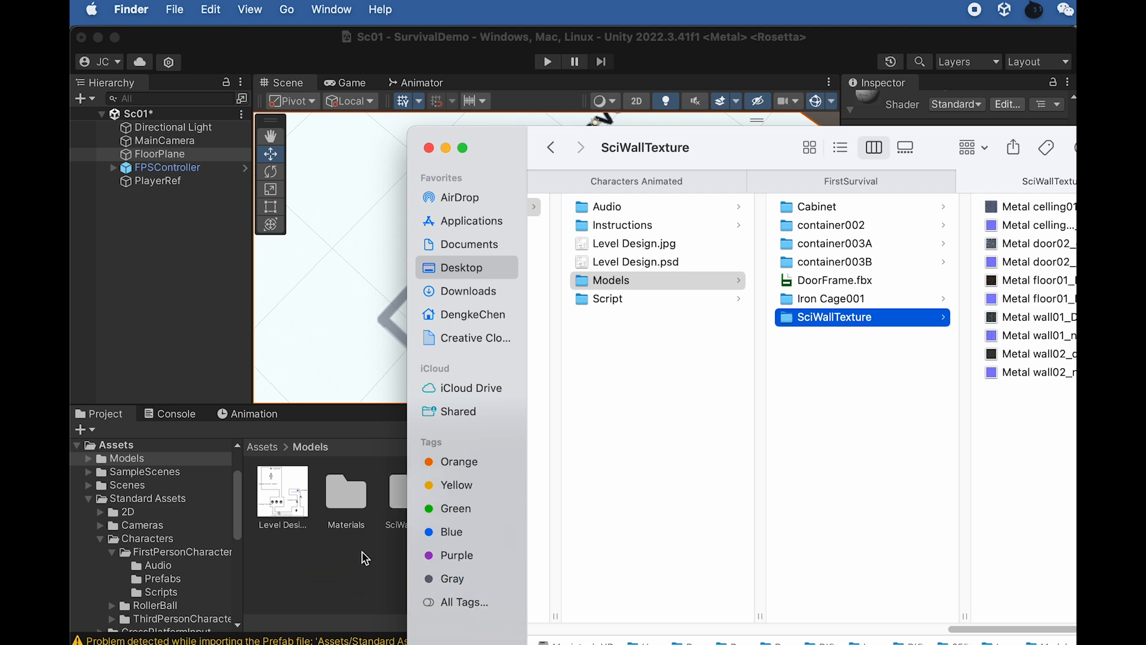
Open the imported SciWallTexture folder and preview the Metal door02, wall01 and wall02 diffuse textures
left_click(399, 500)
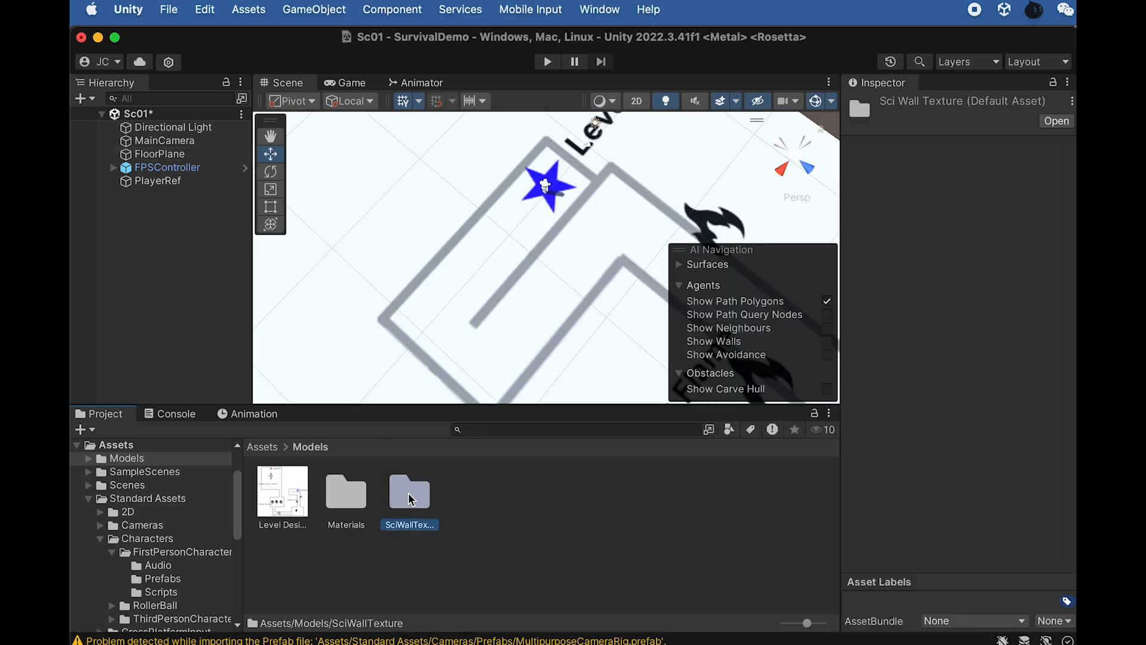
double_click(402, 499)
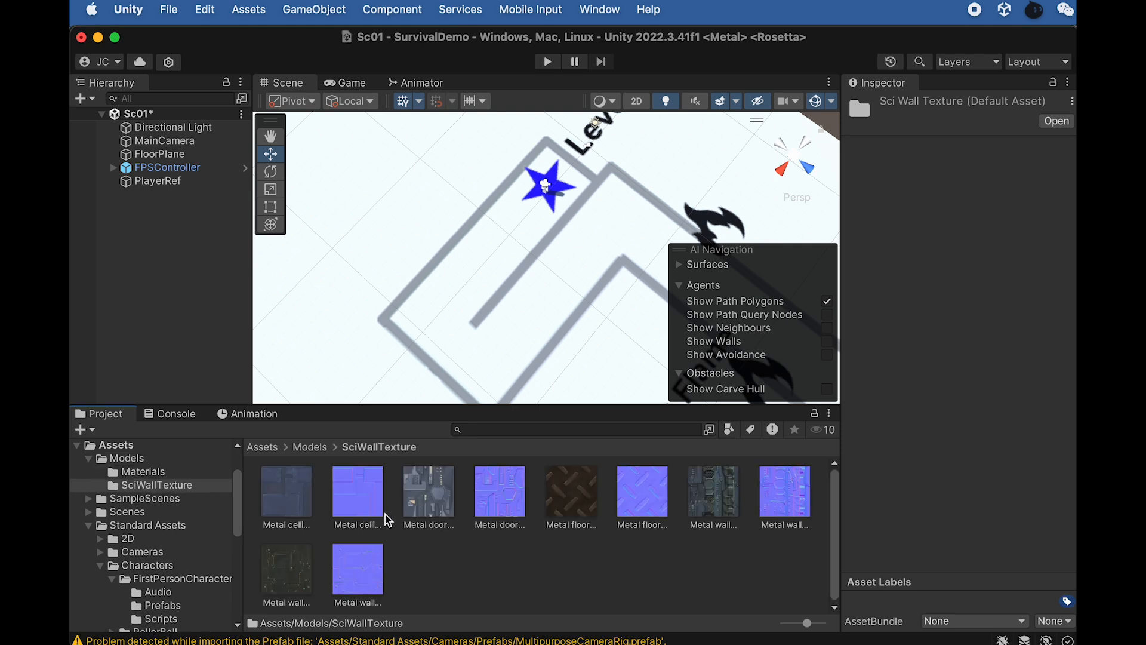
left_click(424, 512)
left_click(702, 506)
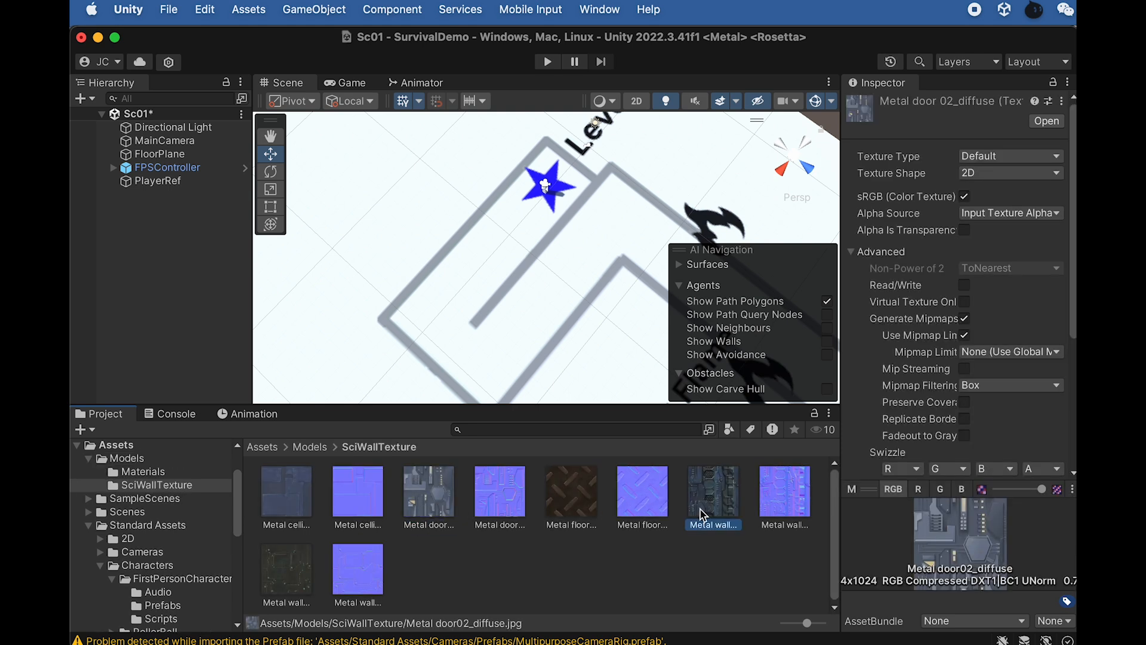
left_click(287, 578)
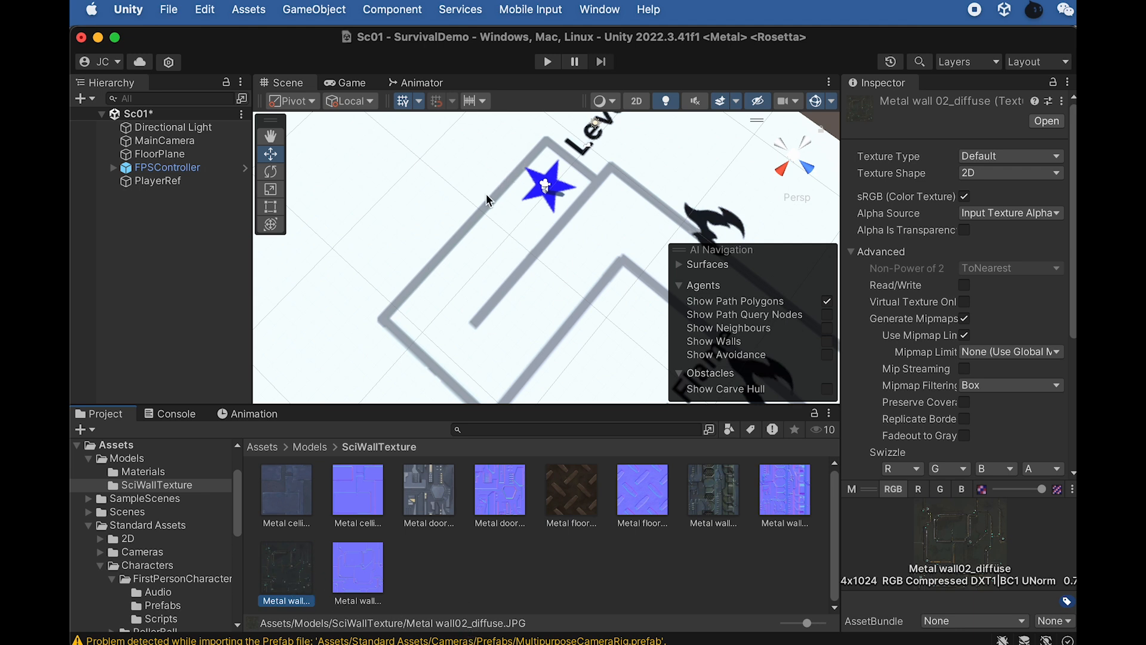
Create a 3D cube near Level Start and raise it to floor level at about Y 0.34
left_click_drag(511, 204, 340, 209, "alt")
left_click(312, 13)
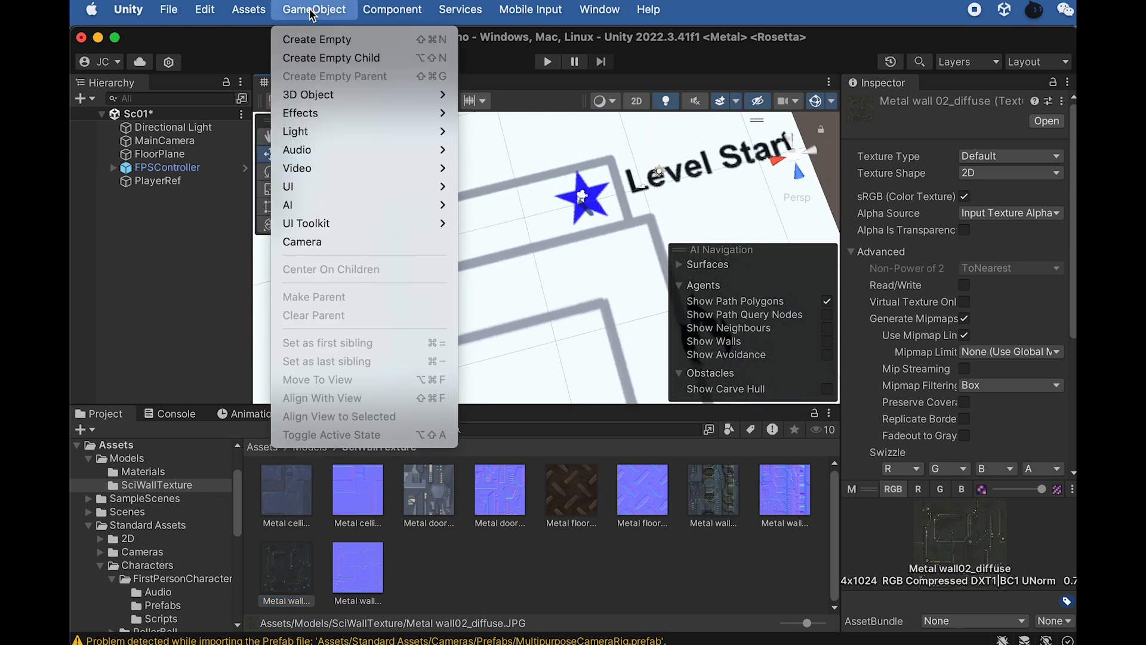
mouse_move(315, 97)
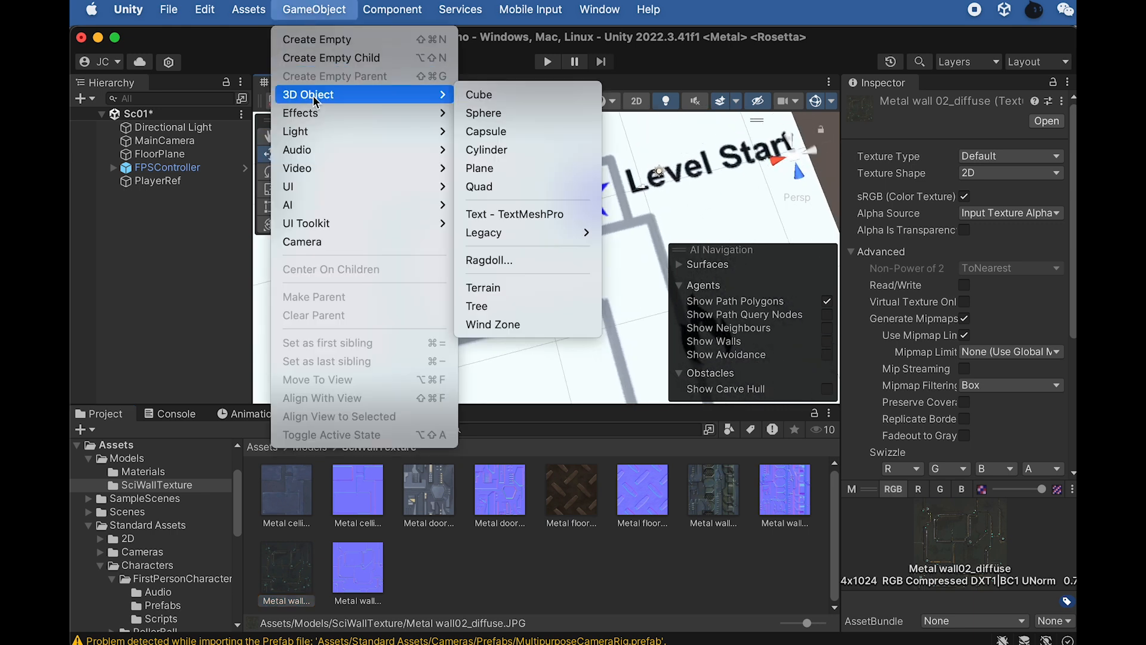
left_click(487, 95)
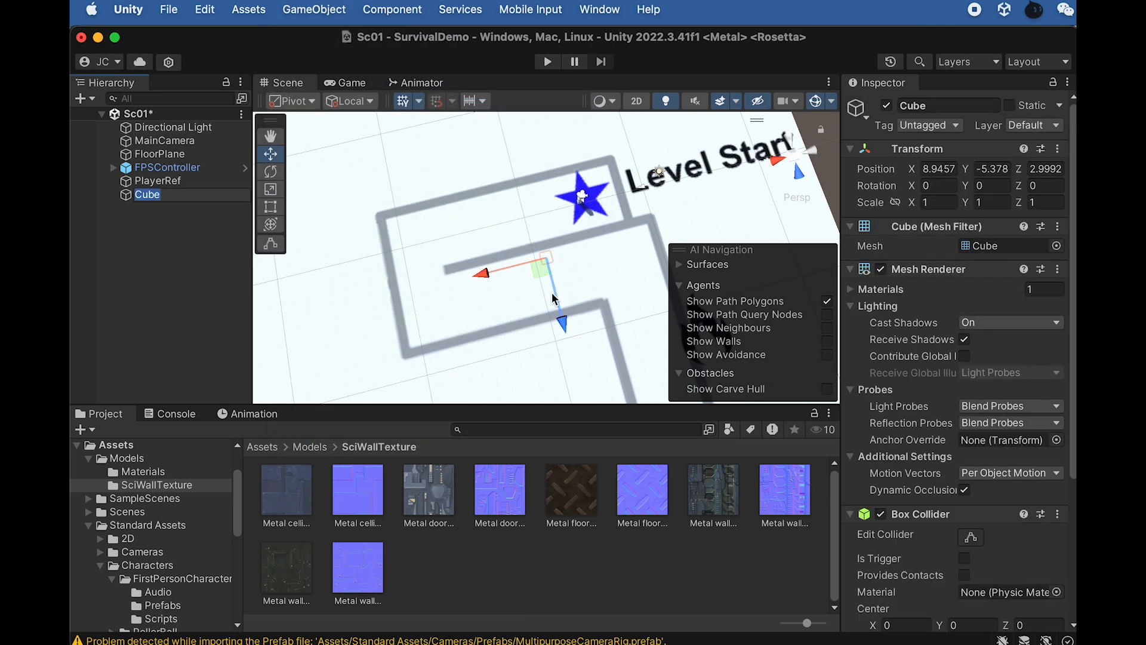
left_click_drag(549, 280, 522, 79, "alt")
left_click_drag(547, 204, 553, 145)
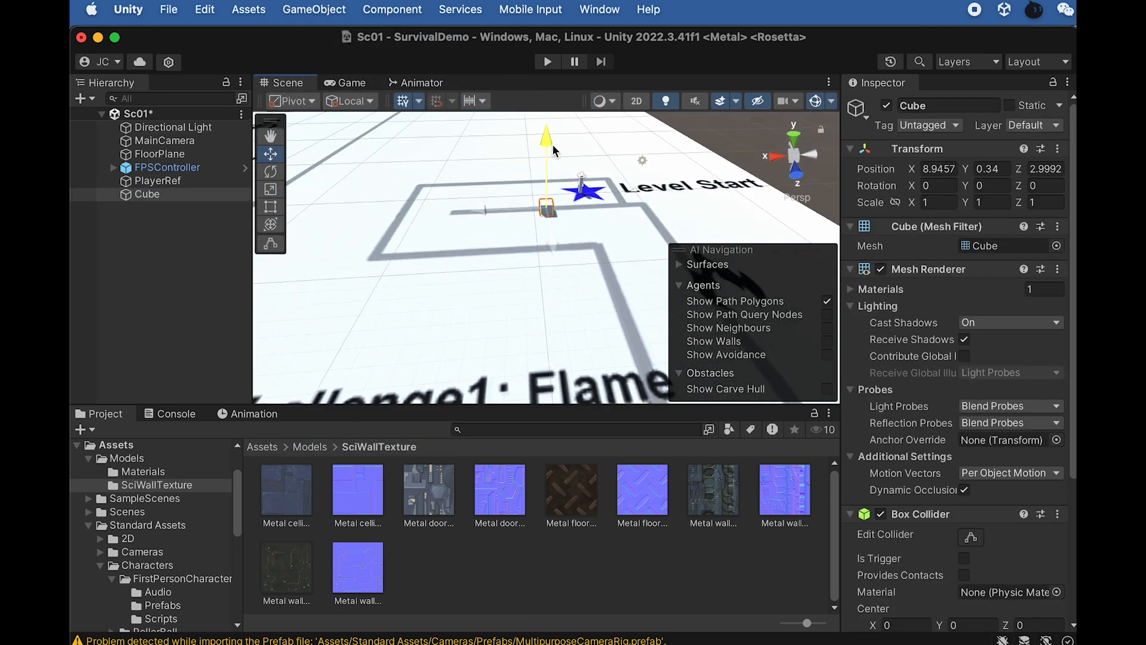
Move the cube along X from the Level Start area to X 46, in line with the Level End room
left_click_drag(526, 216, 533, 412, "alt")
scroll(517, 272, "down", 8)
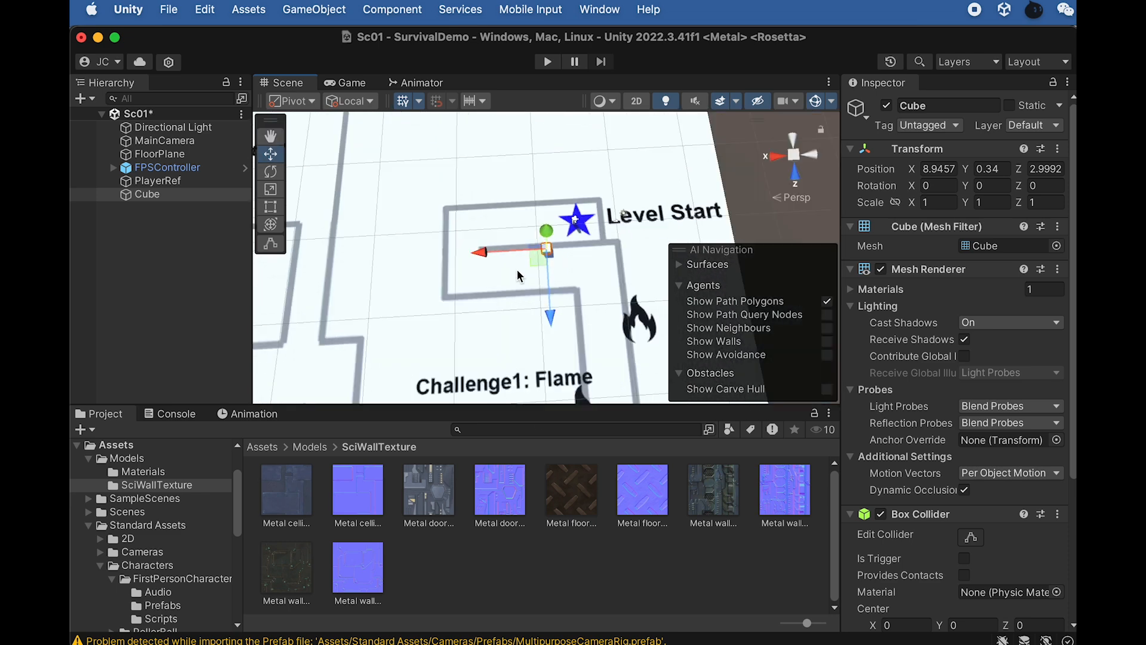
scroll(476, 233, "down", 8)
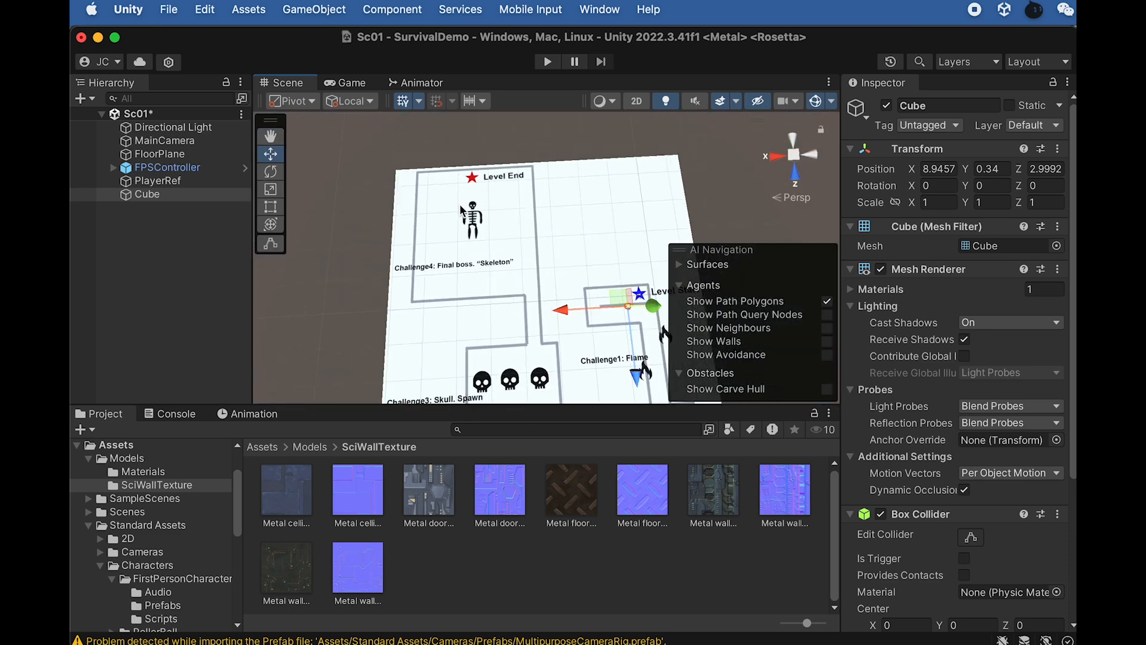
middle_click_drag(539, 204, 471, 181)
middle_click_drag(500, 268, 480, 188)
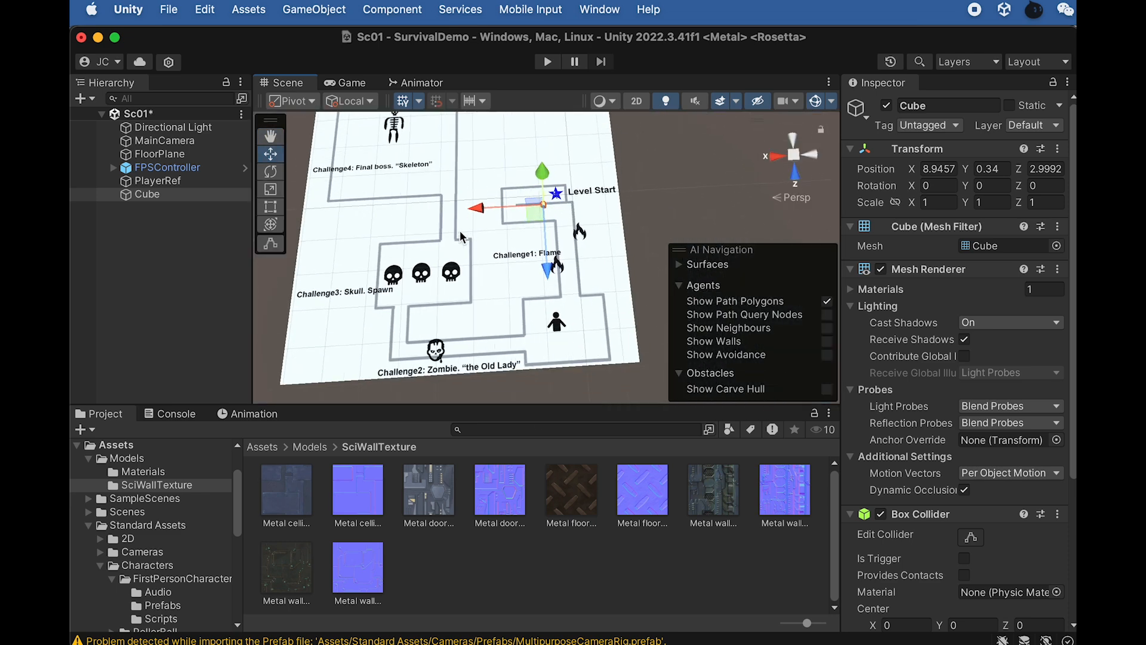
scroll(460, 236, "down", 3)
left_click_drag(485, 214, 499, 232, "alt")
middle_click_drag(491, 226, 551, 289)
left_click_drag(543, 294, 423, 322)
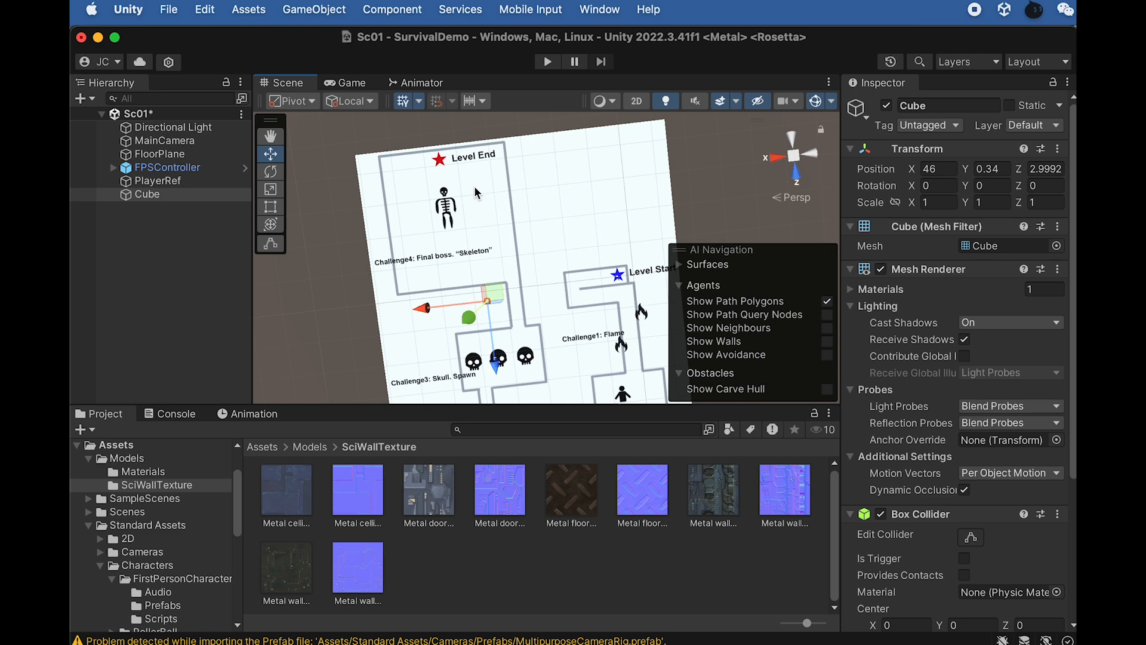
Move the cube along Z onto the outer wall line behind Level End, at about Z -44.9
left_click_drag(495, 355, 463, 161)
mouse_move(470, 194)
left_mouse_down()
mouse_move(473, 209)
mouse_move(485, 183)
left_mouse_up()
key("f")
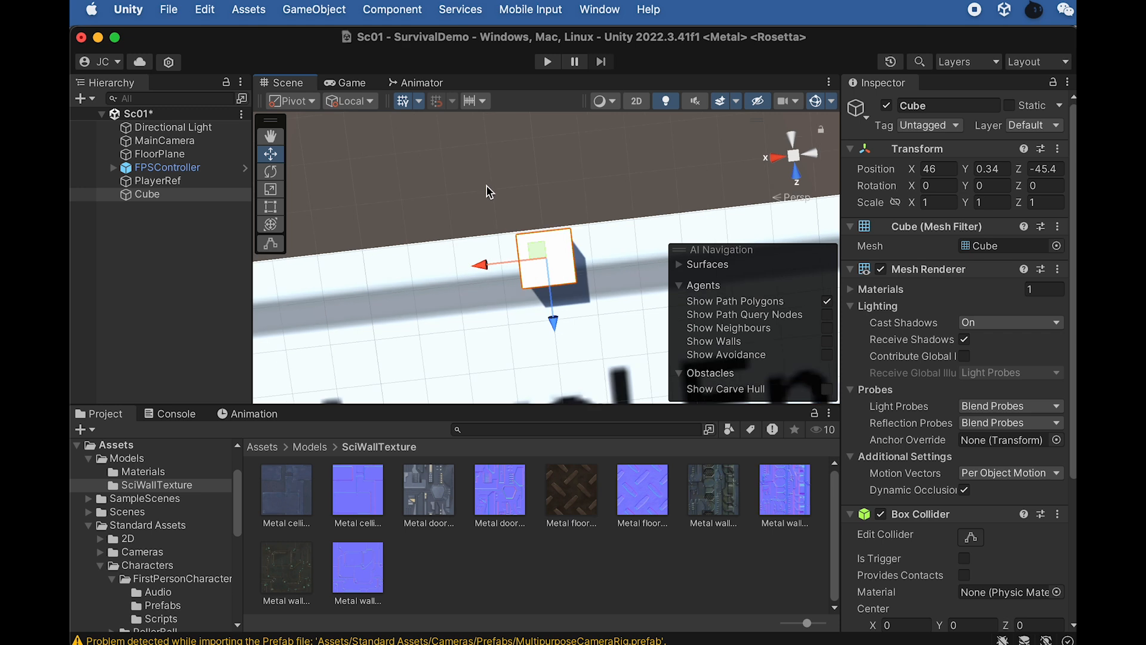
left_click_drag(547, 334, 547, 350)
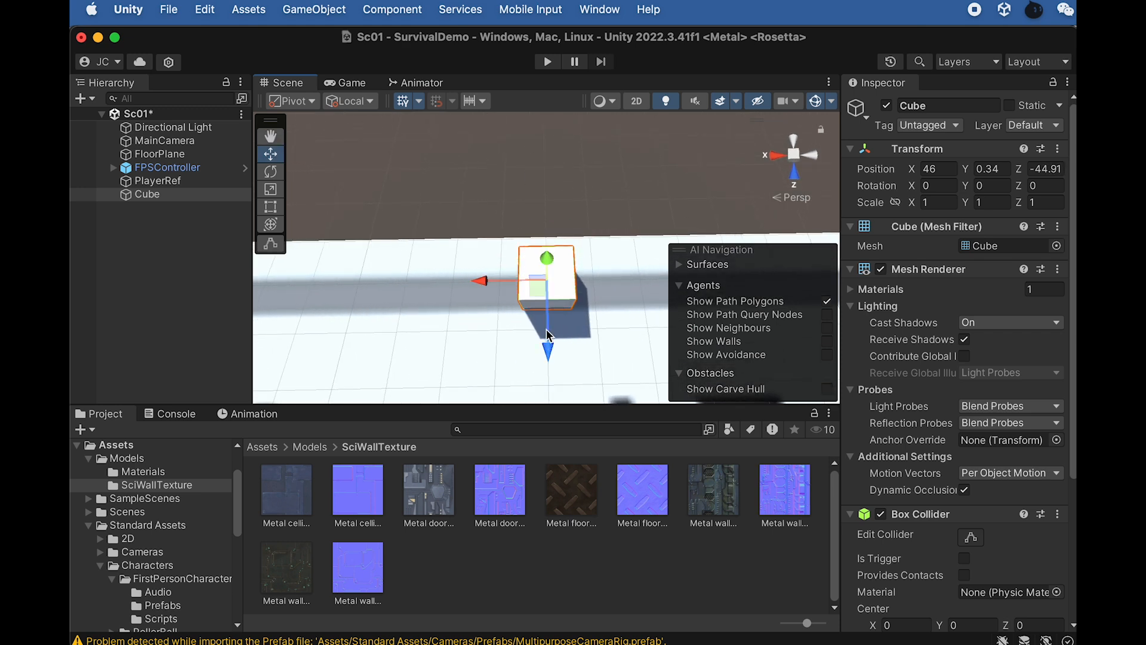
Scale the cube into a thin wall panel with X 5, Y 5 and Z 0.2
scroll(547, 350, "down", 3)
key("r")
left_click_drag(485, 275, 434, 269)
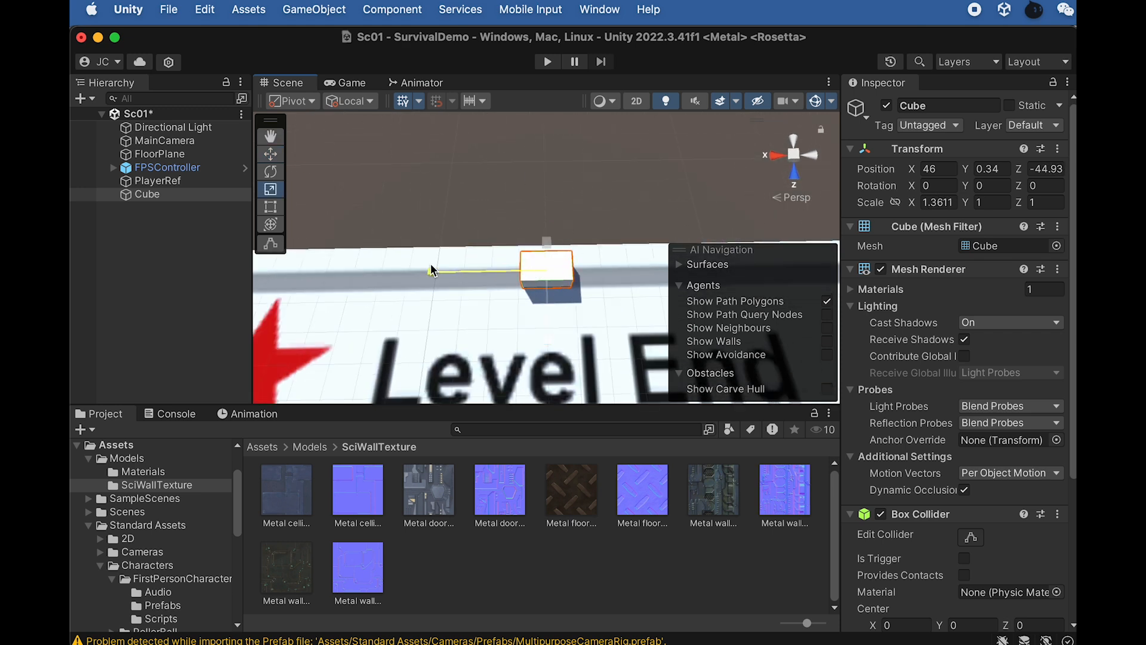
left_click_drag(433, 269, 428, 269)
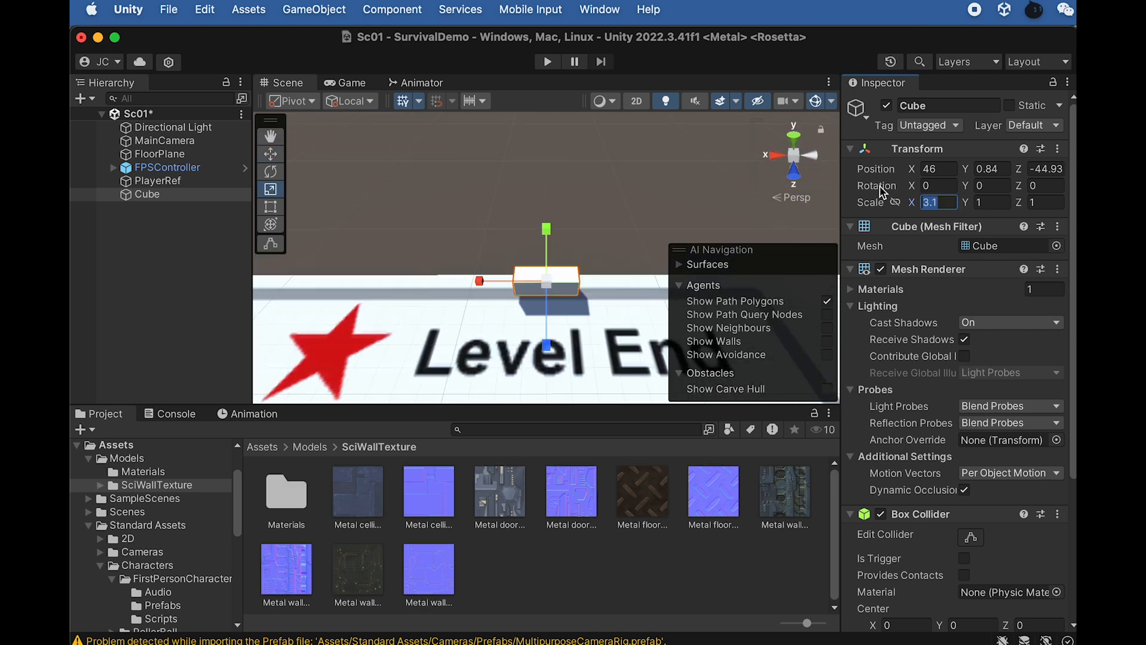
type("5")
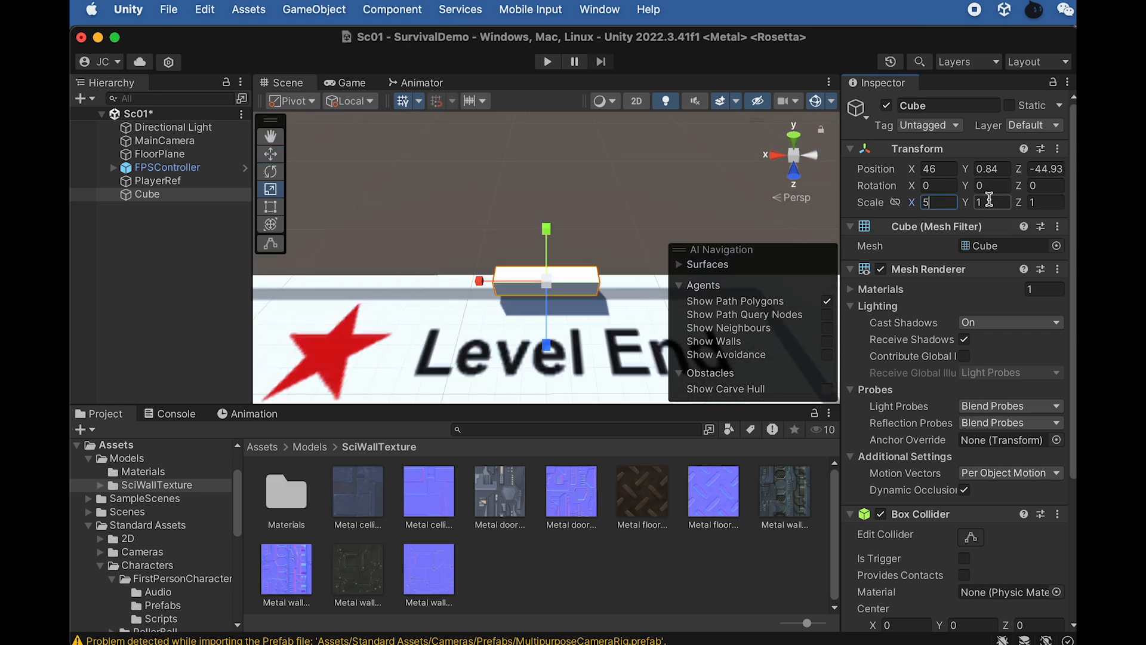
left_click(990, 201)
type("5")
key("Tab")
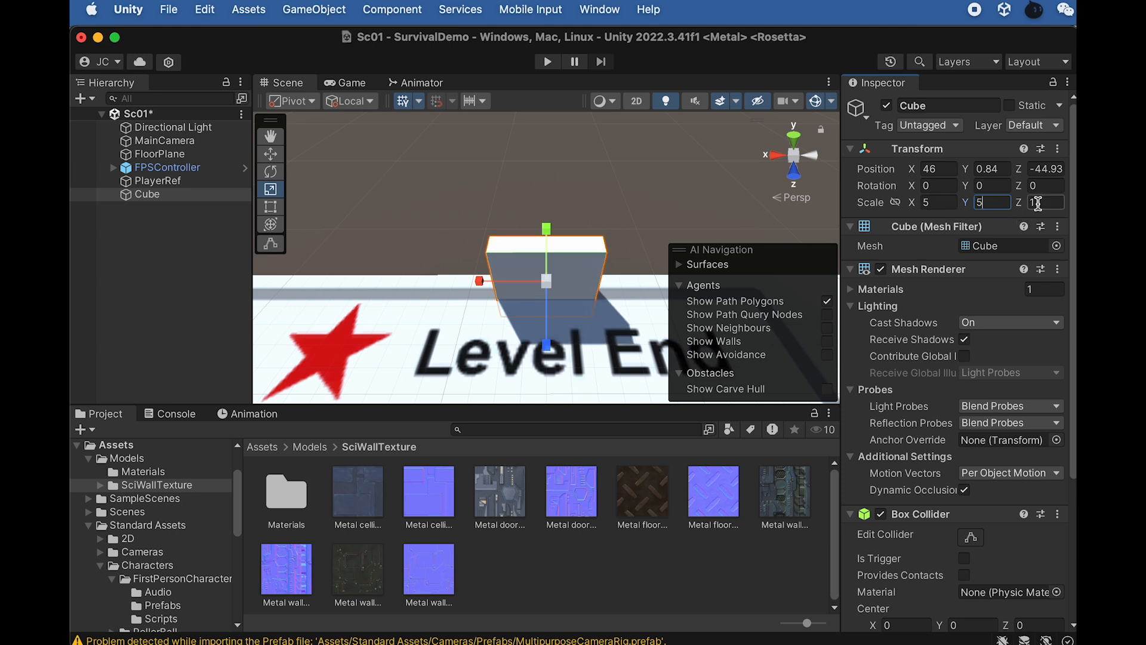
type("0.")
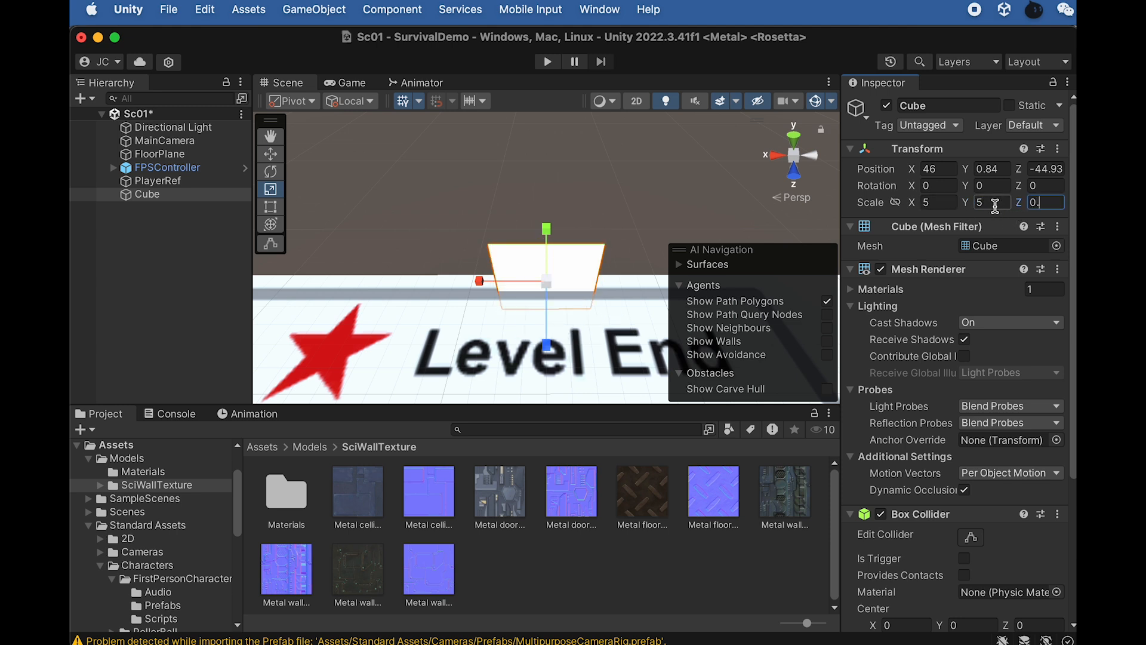
type("2")
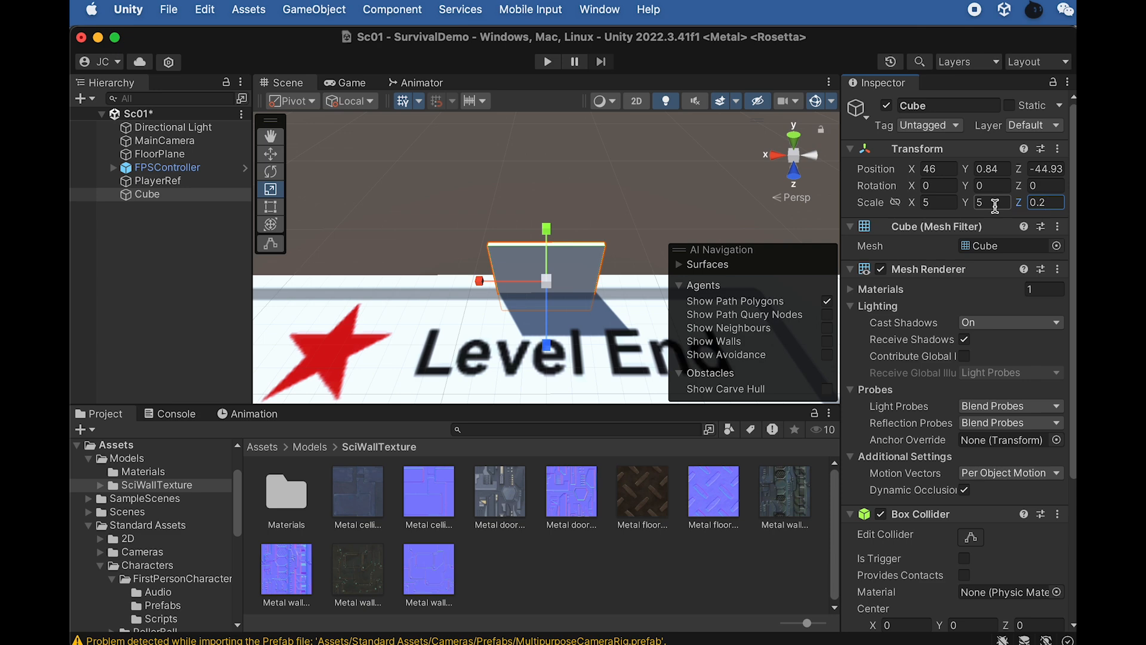
Raise the wall panel to about Y 2.44 so its base rests on the floor plane
left_click(159, 197)
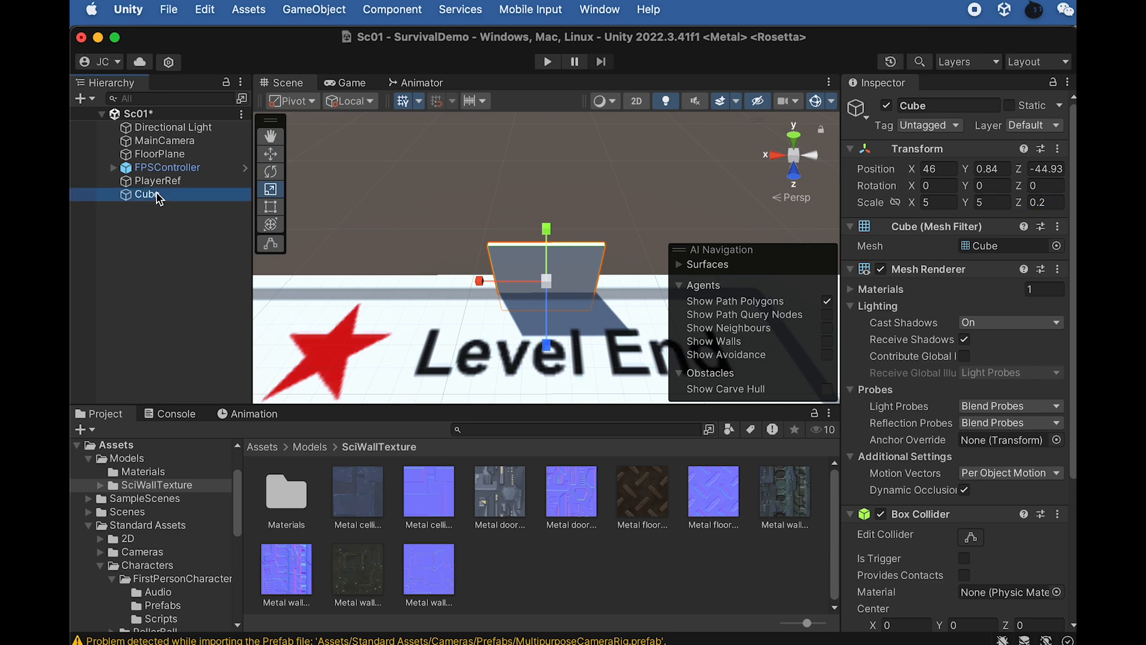
left_click_drag(531, 280, 549, 200, "alt")
left_click_drag(546, 244, 499, 146, "alt")
Rename the wall cube as WallParts
left_click(143, 196)
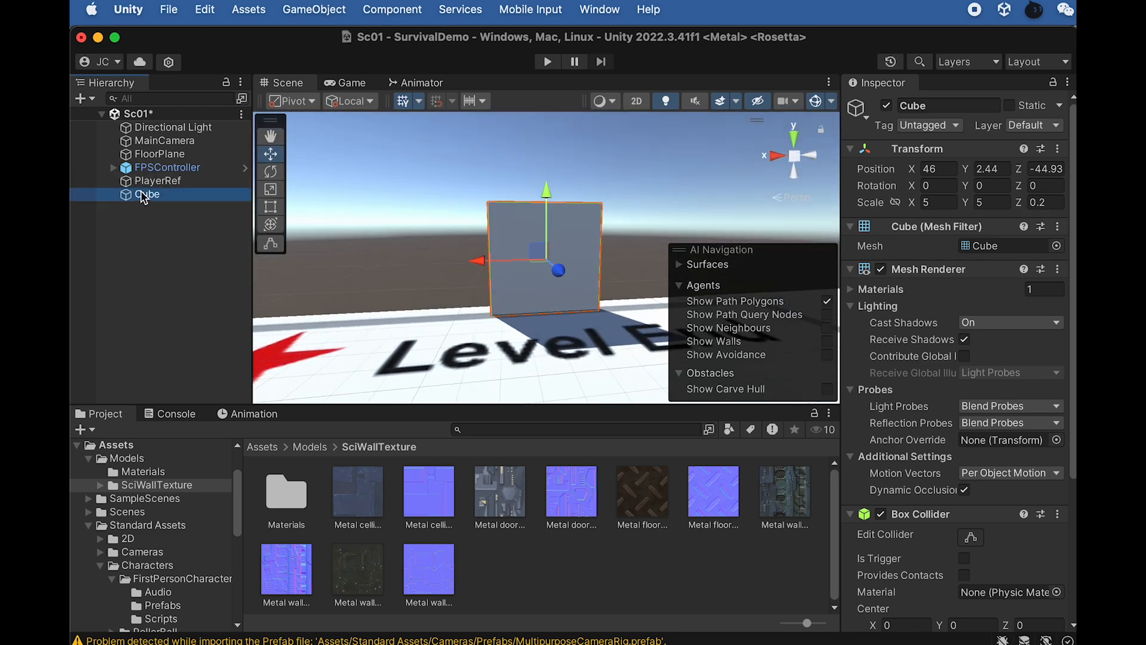
left_click(143, 196)
type("WallParts")
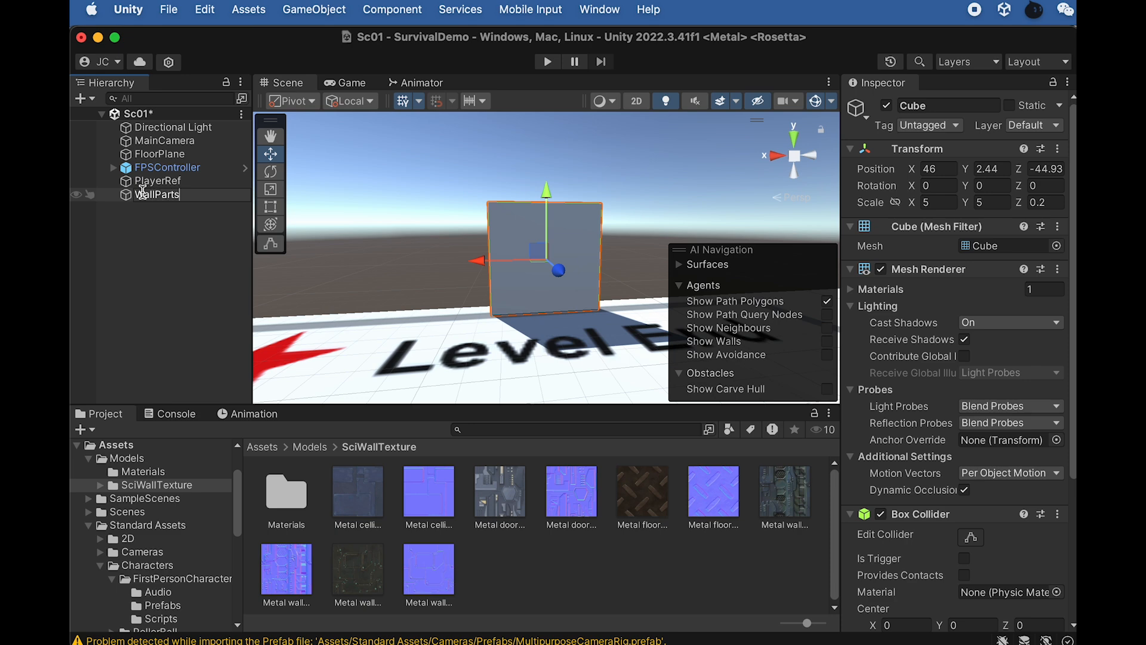
key("Return")
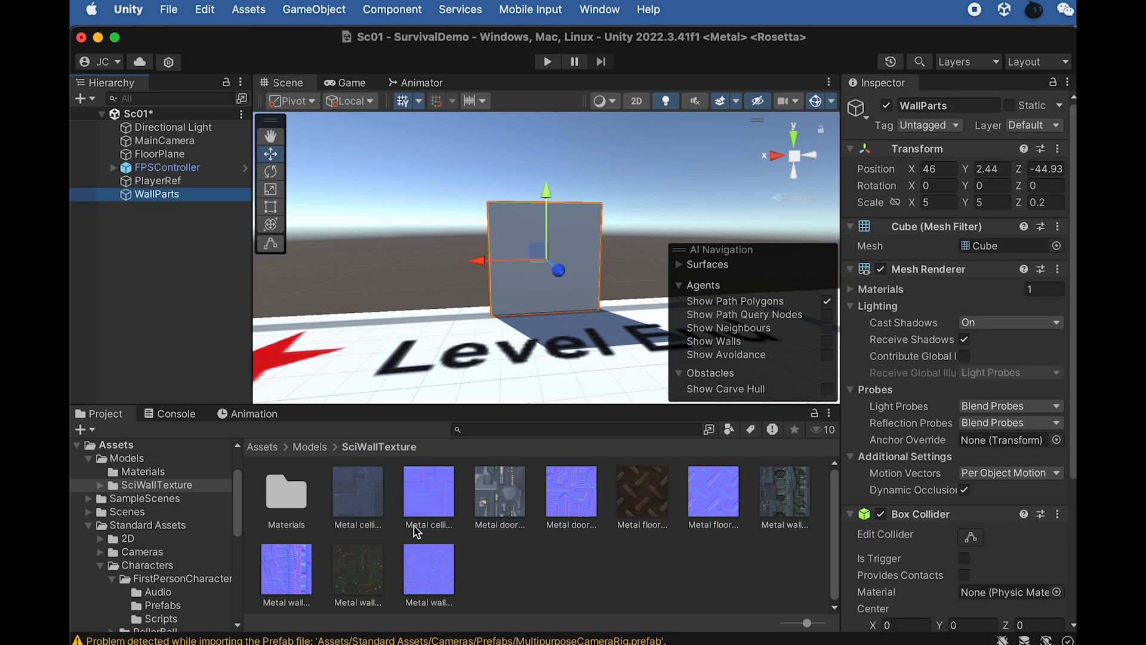
Apply the Metal wall02_diffuse texture to the WallParts panel and inspect it up close
left_click(365, 571)
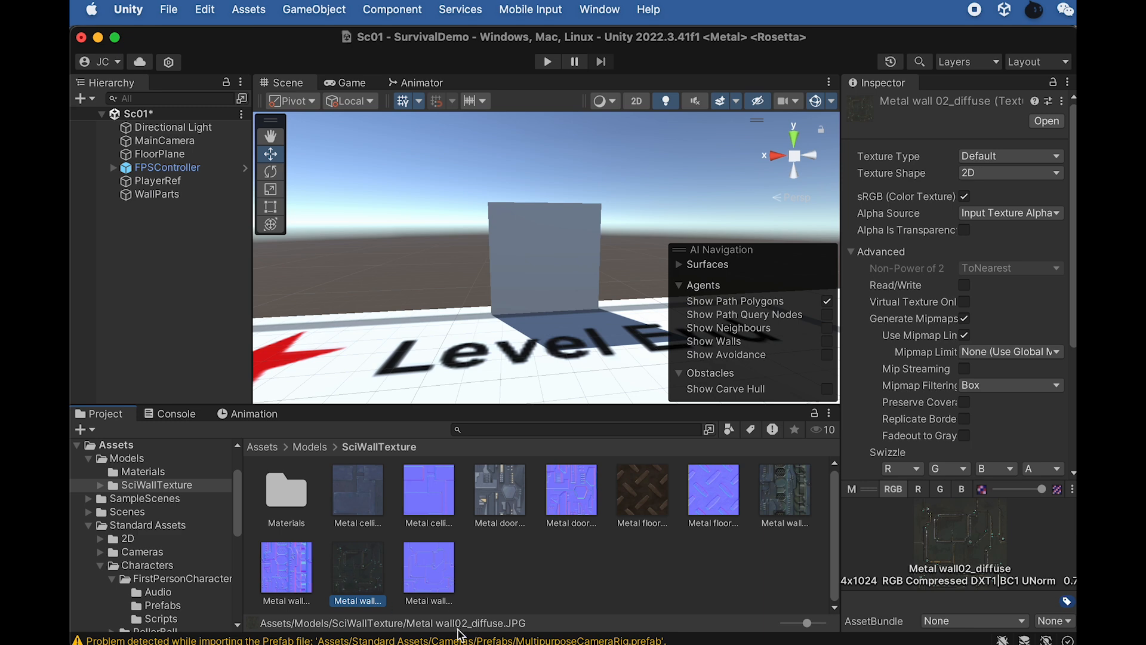
left_click_drag(368, 579, 608, 232)
scroll(568, 233, "up", 10)
left_click_drag(553, 260, 621, 197, "alt")
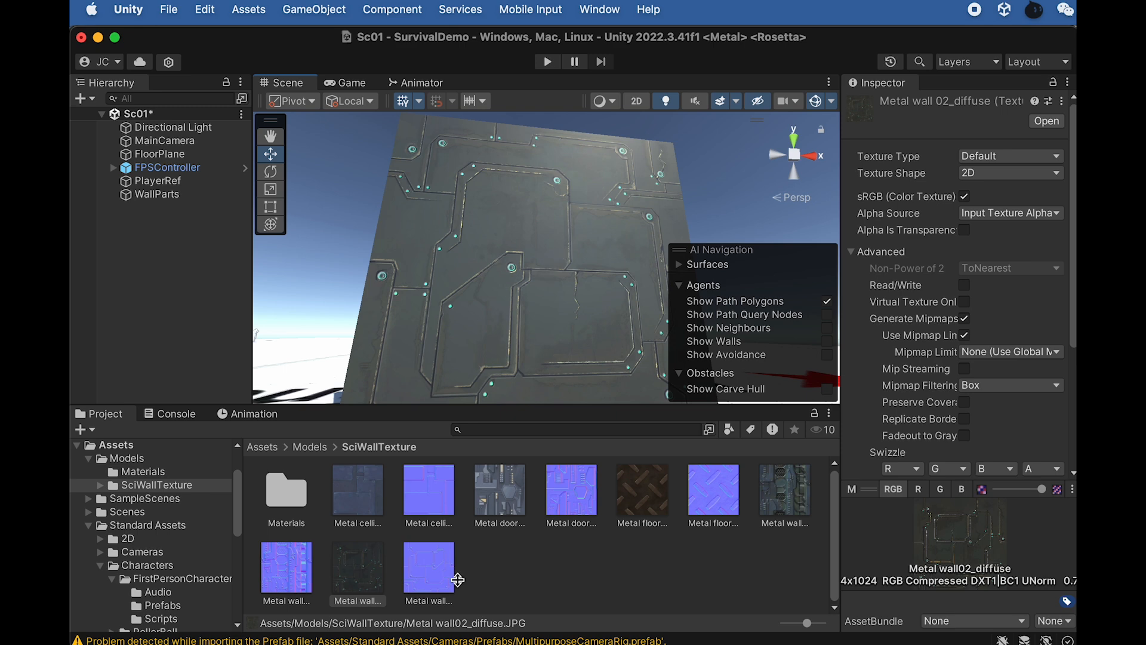
Assign the Metal wall02 normal texture as the WallParts material's normal map and mark it as a normal map
left_click(161, 194)
scroll(933, 349, "down", 10)
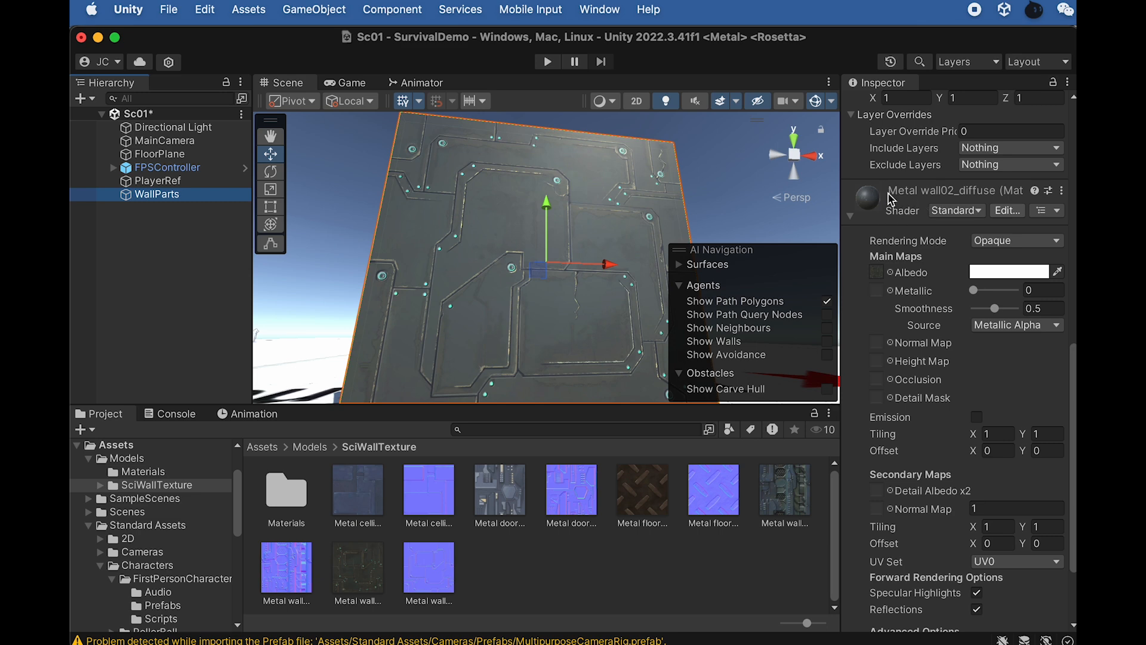
left_click(852, 218)
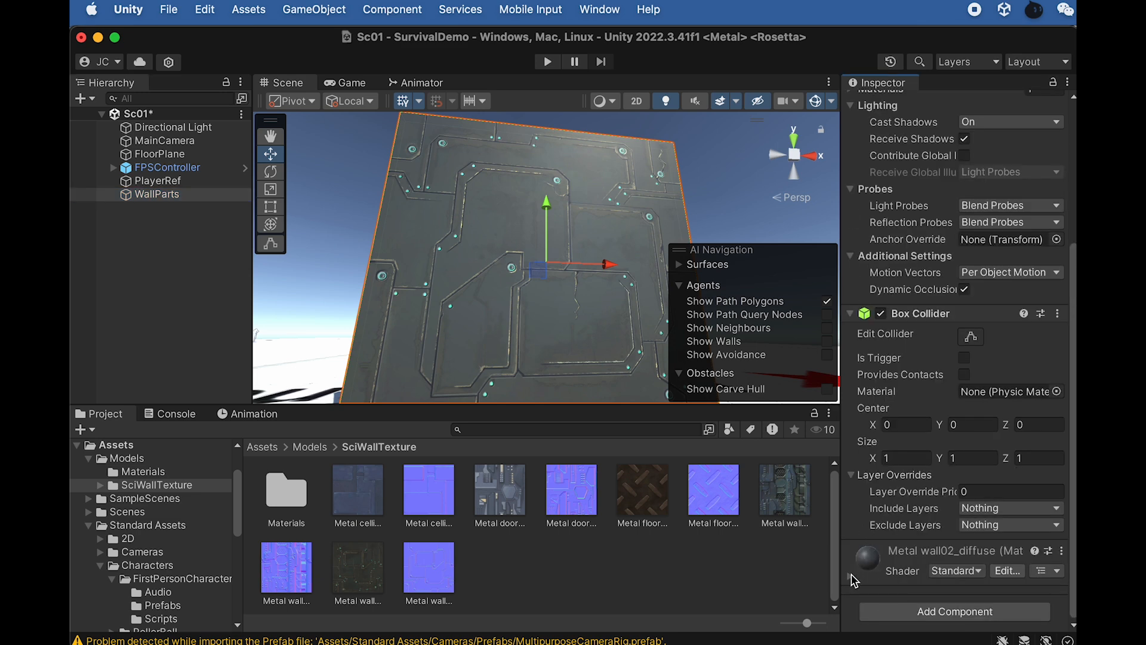
left_click(851, 577)
scroll(913, 442, "down", 5)
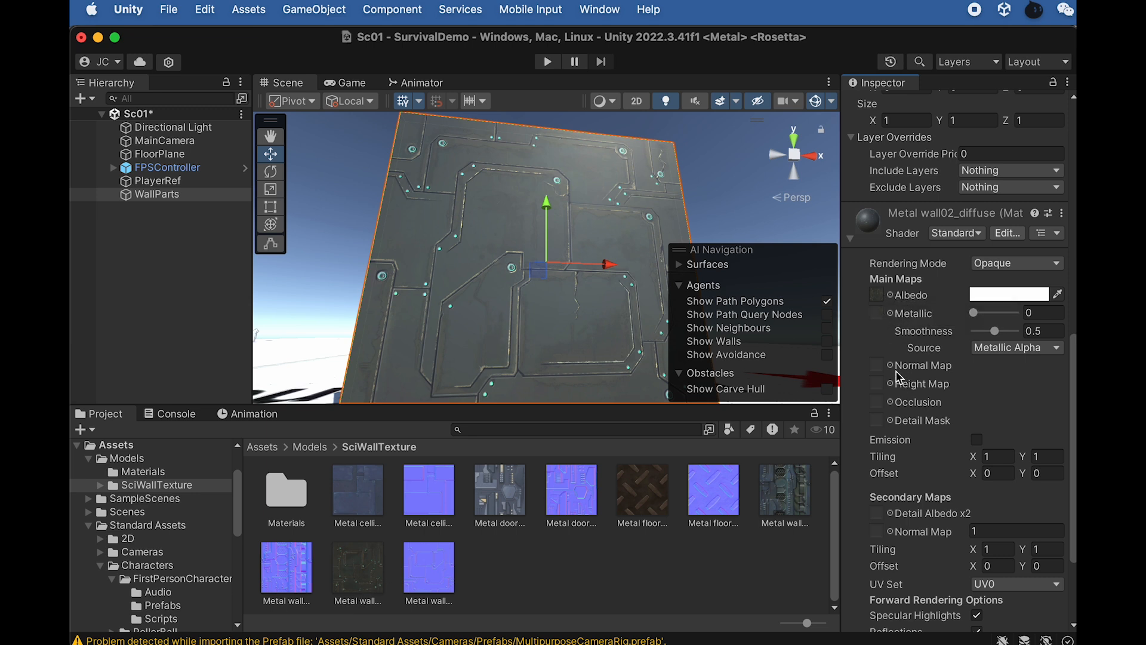
left_click_drag(439, 582, 879, 369)
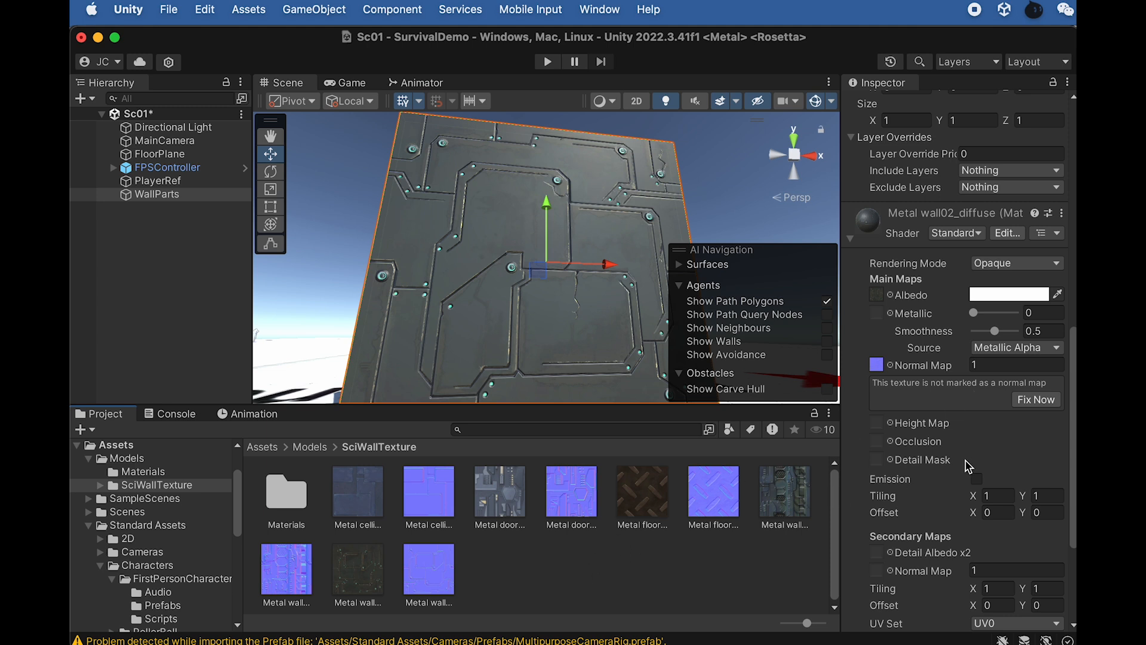
left_click(1039, 399)
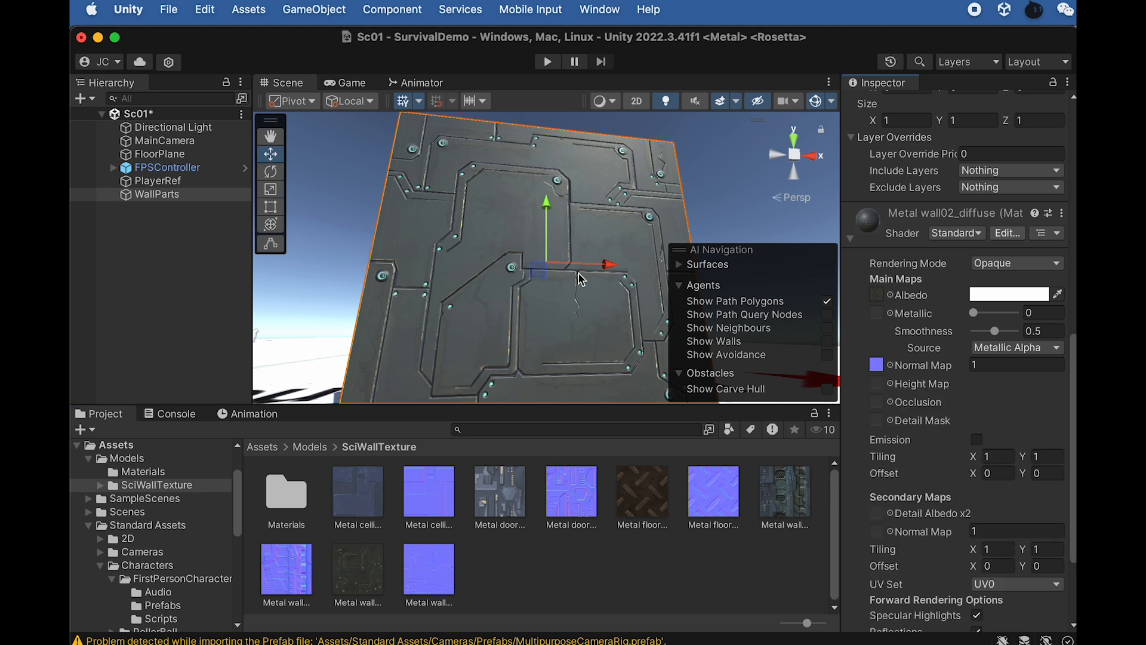
Move WallParts along the wall line to the corner beside the Level End text
left_click_drag(561, 239, 957, 323, "alt")
scroll(565, 239, "down", 5)
left_click_drag(565, 239, 764, 263, "alt")
scroll(575, 269, "down", 10)
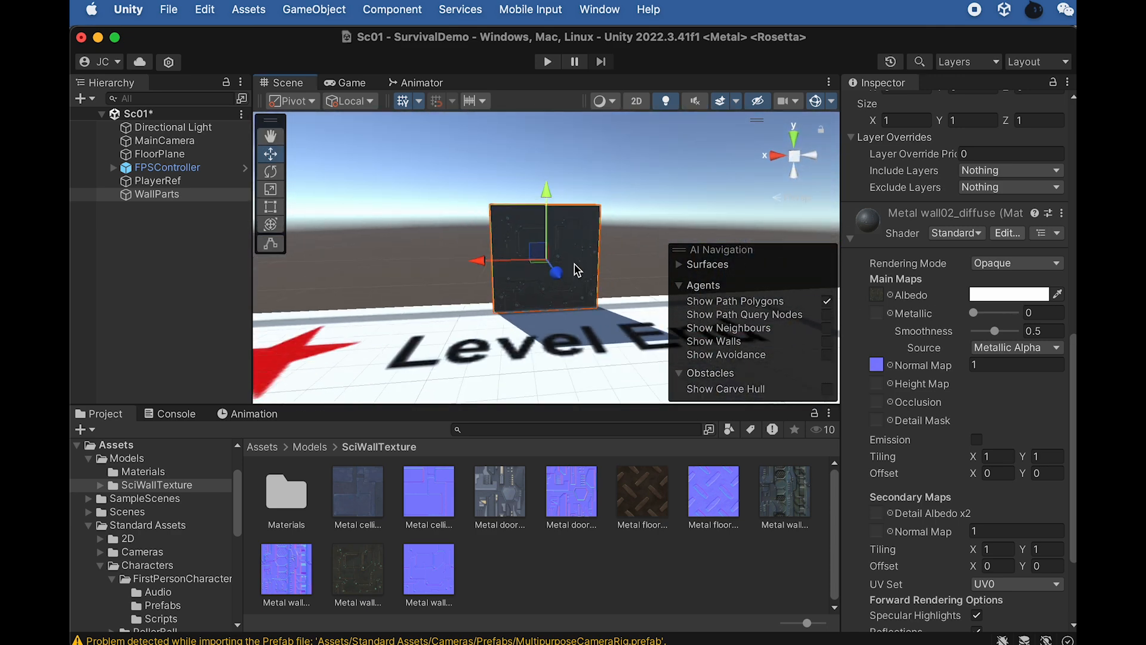
left_click_drag(589, 256, 549, 295, "alt")
left_click_drag(486, 263, 600, 266, "alt")
key("f")
left_click_drag(483, 261, 481, 261)
scroll(578, 327, "down", 5)
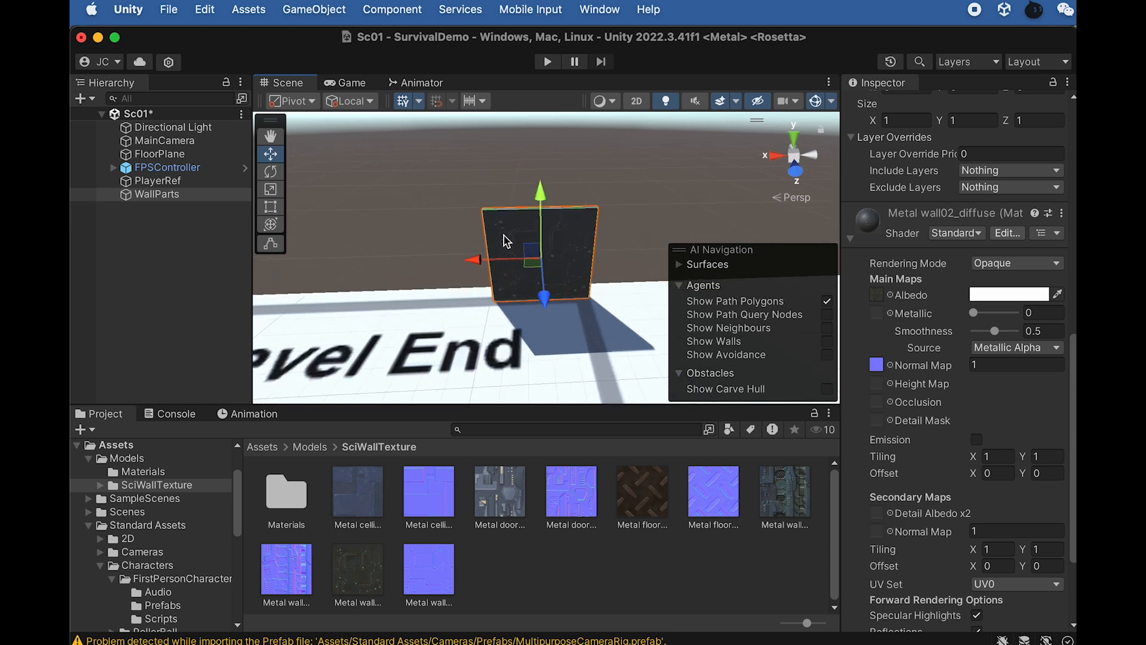
Duplicate WallParts and vertex-snap the copy flush against the original panel along the Level End wall line
key("super+d")
left_click(436, 258)
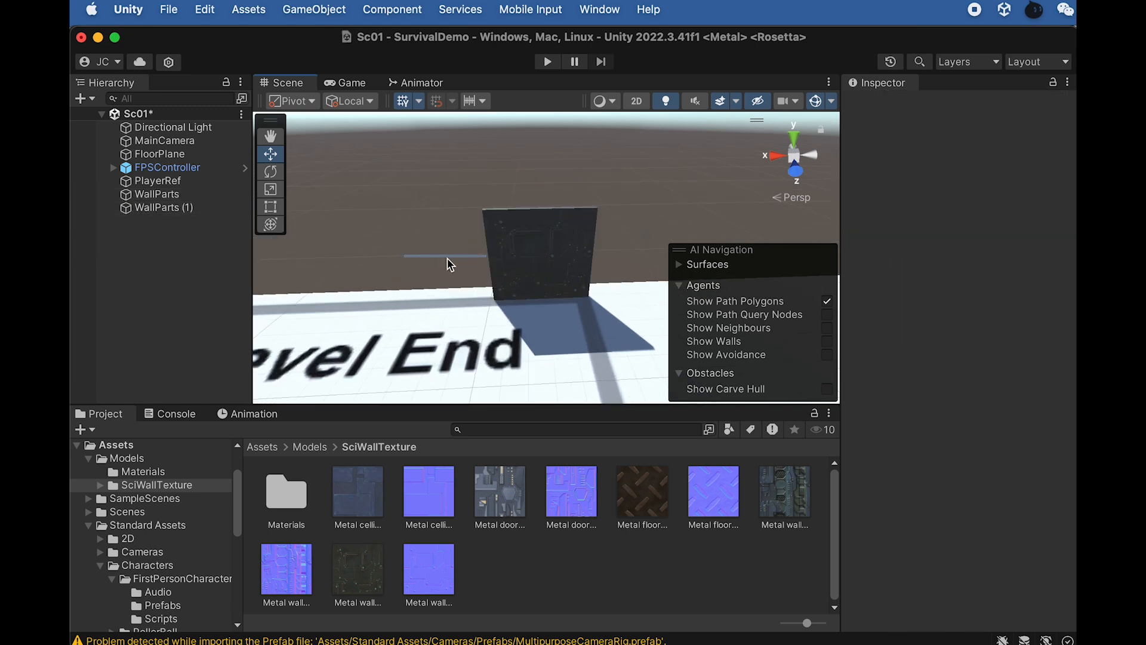
left_click(197, 207)
left_click_drag(486, 261, 351, 262)
scroll(383, 244, "up", 3)
middle_click_drag(427, 228, 436, 234)
scroll(441, 230, "up", 5)
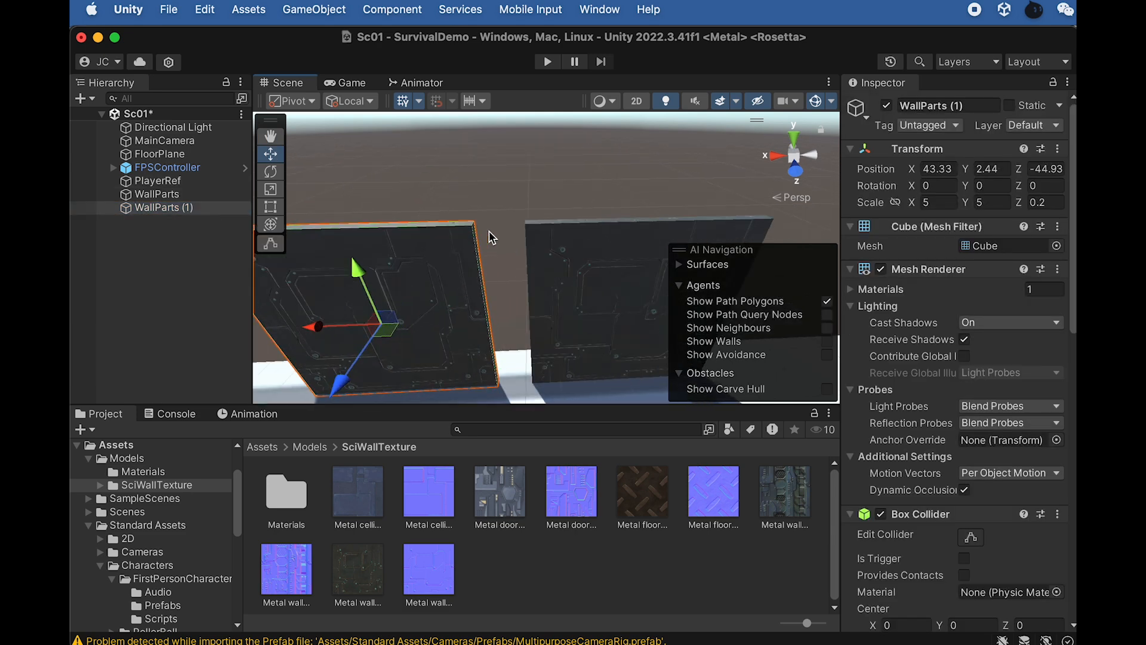
key("v")
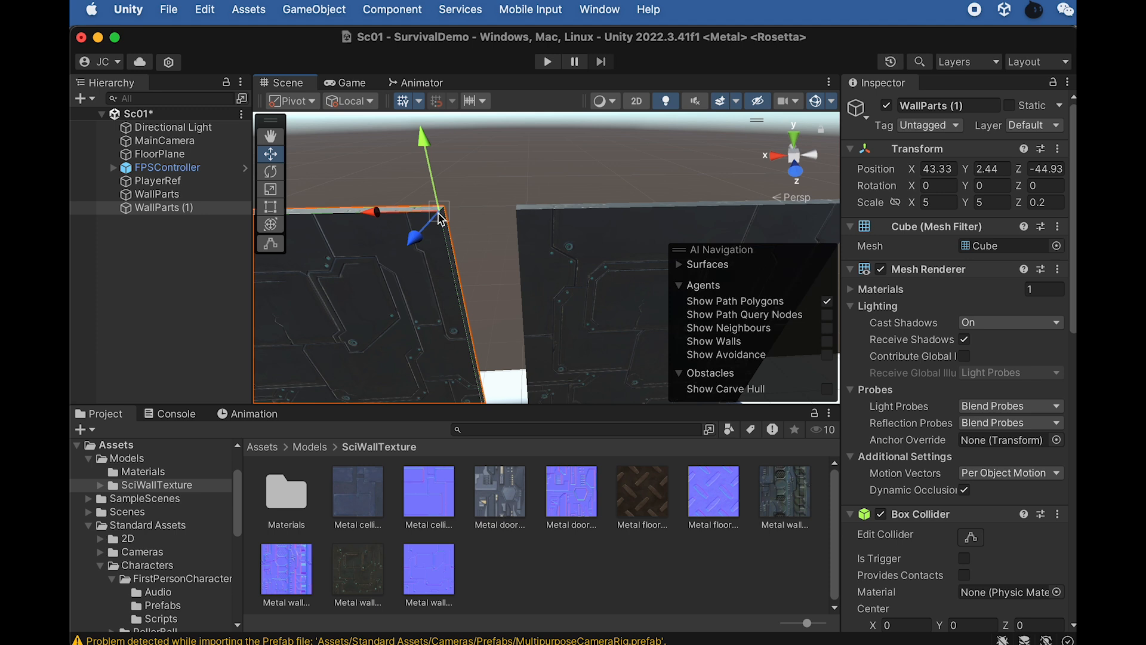
left_click_drag(439, 217, 519, 221)
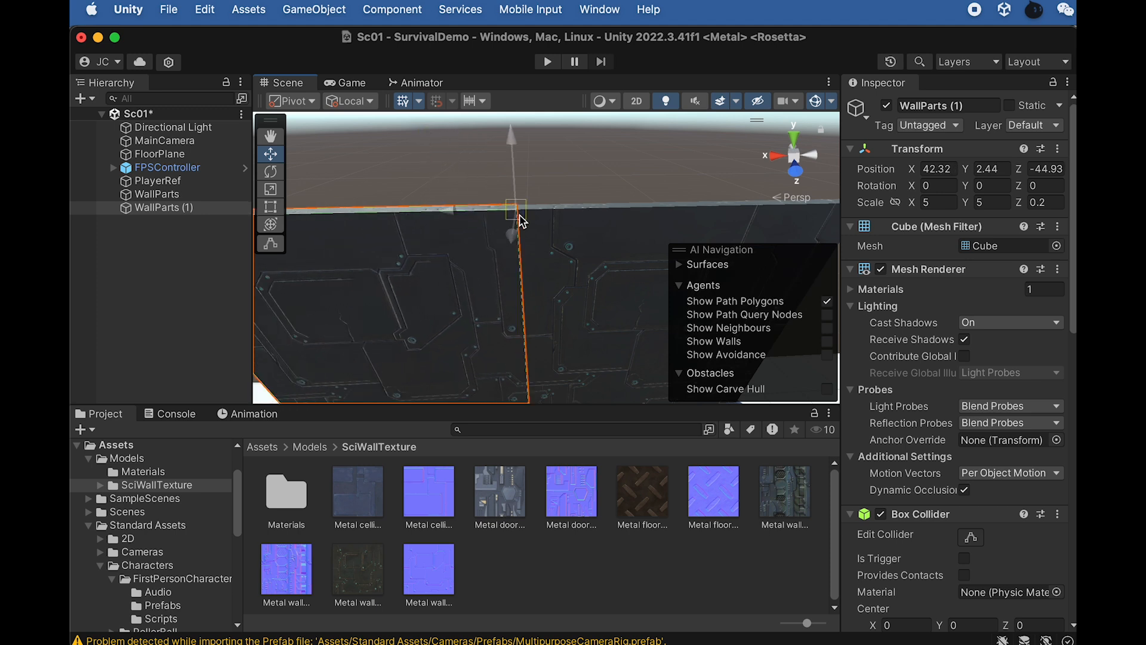
scroll(576, 232, "down", 4)
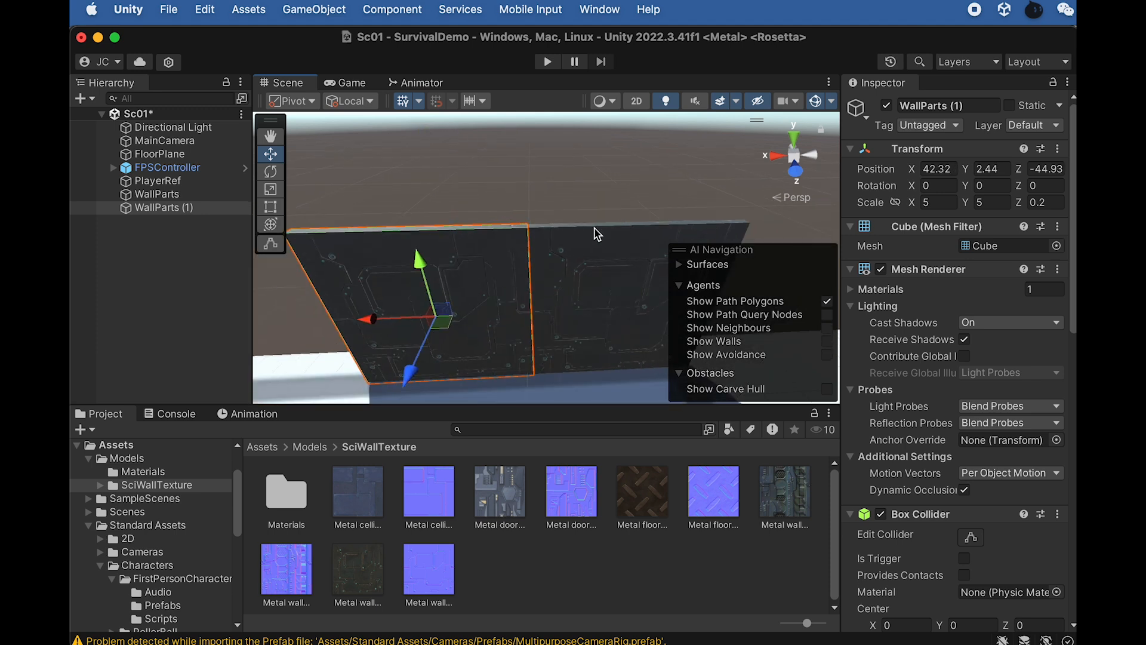
Duplicate both wall panels together and vertex-snap the new pair onto the free end of the wall
left_click(576, 263)
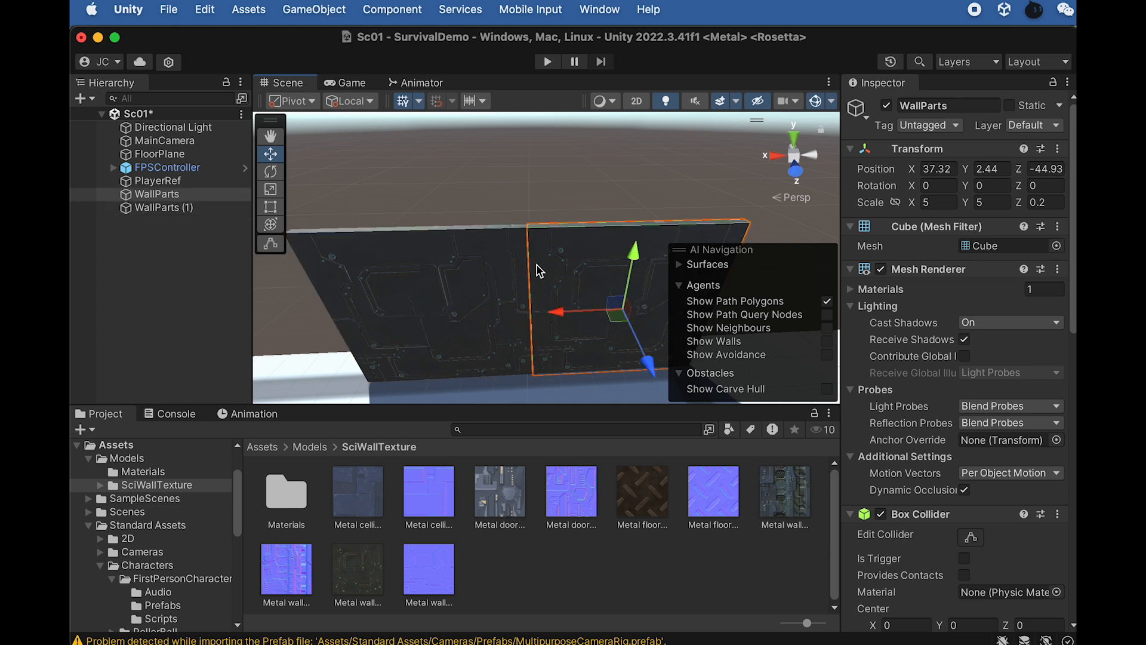
left_click(434, 257, "shift")
scroll(519, 251, "down", 5)
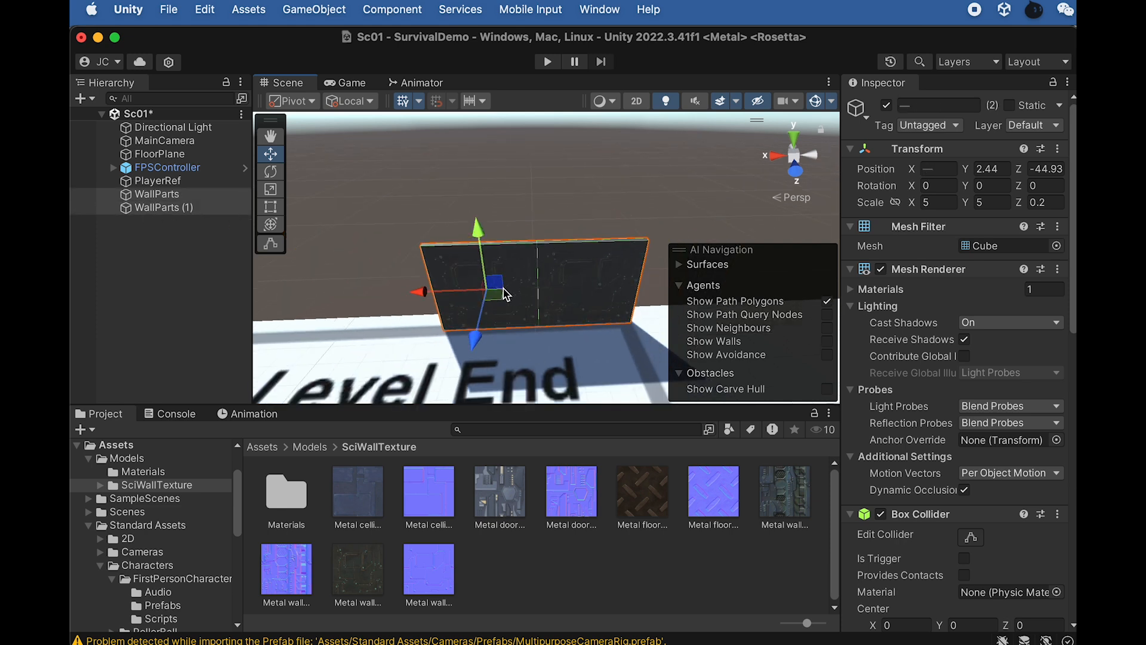
key("super+d")
left_click_drag(529, 289, 297, 290)
scroll(345, 231, "up", 5)
middle_click_drag(354, 232, 432, 299)
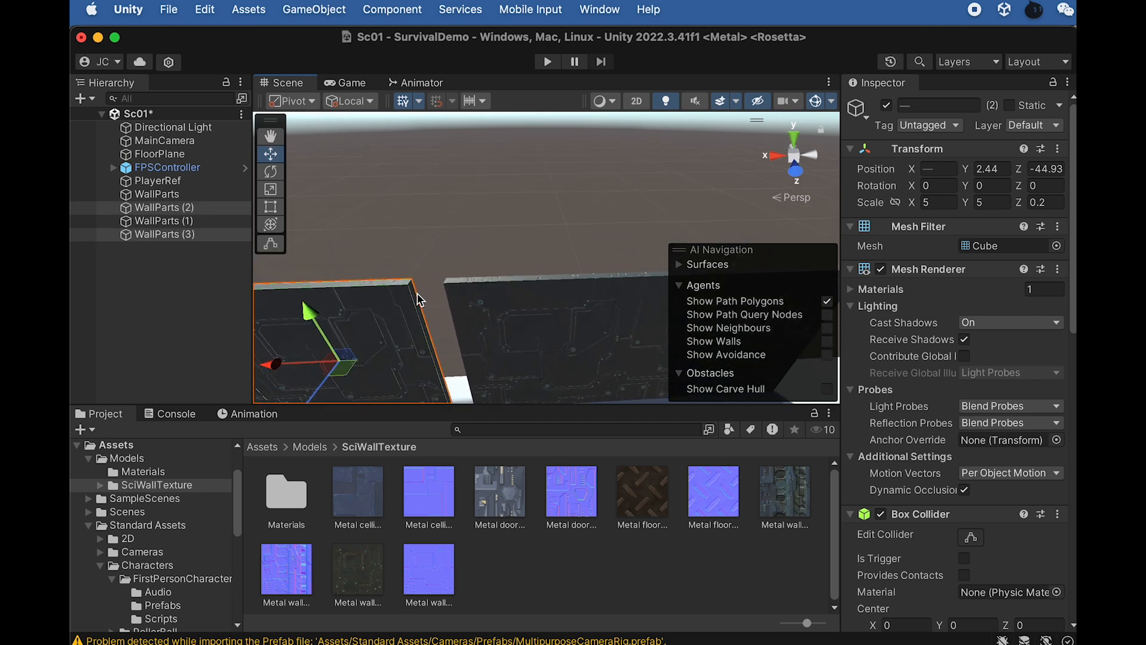
key("v")
left_click_drag(410, 289, 435, 292)
scroll(466, 299, "down", 5)
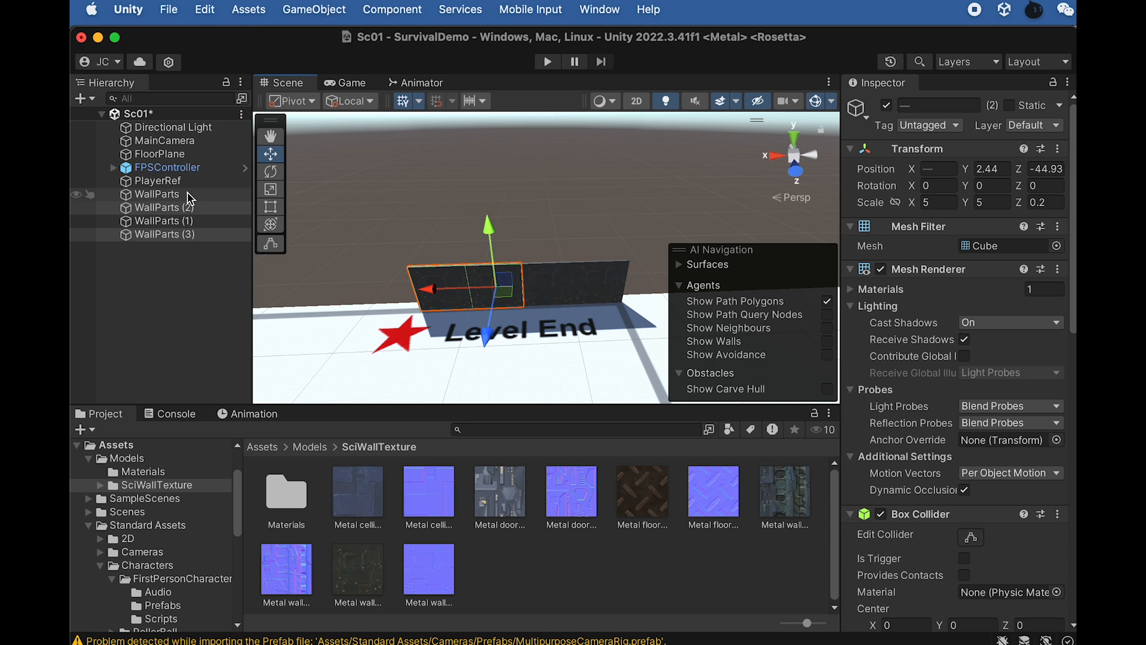
Duplicate all four wall panels and vertex-snap the copies to the wall's end, extending it past the red star
left_click(156, 194)
left_click(164, 234, "shift")
key("super+d")
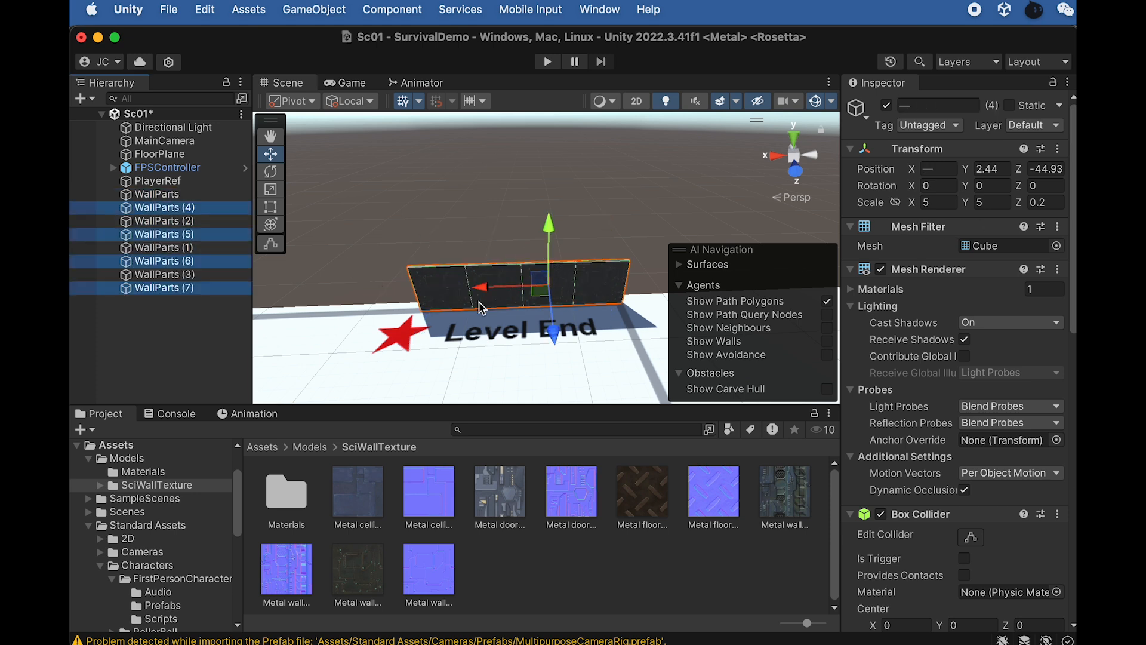
left_click_drag(488, 292, 370, 294)
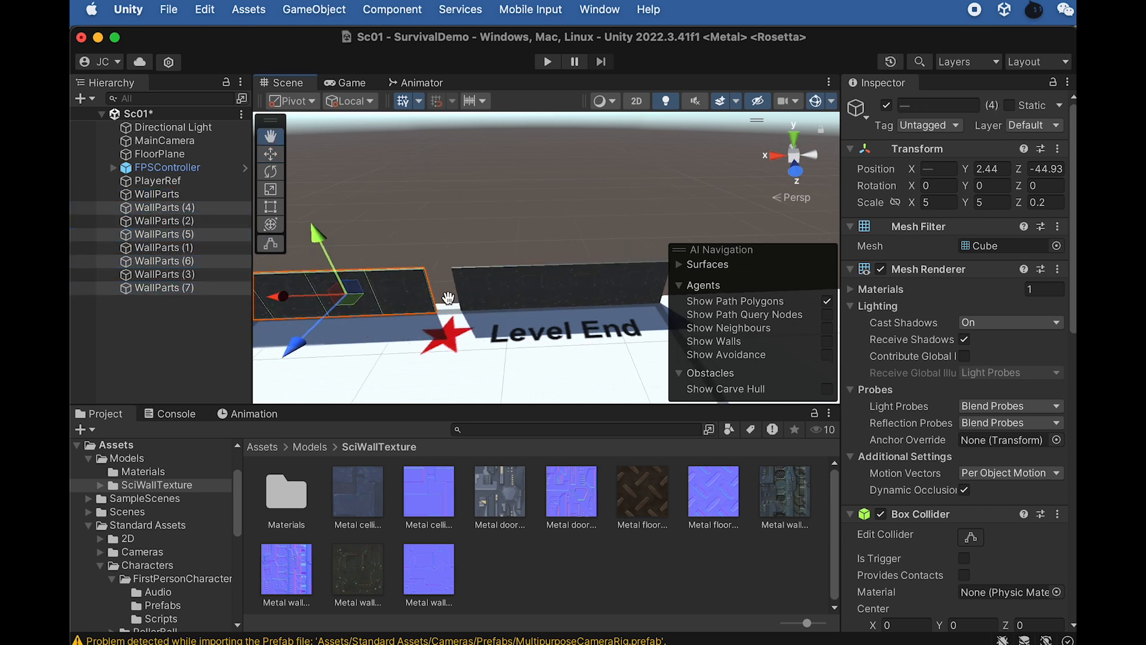
scroll(472, 274, "up", 3)
scroll(384, 306, "up", 3)
key("v")
left_click_drag(411, 292, 466, 299)
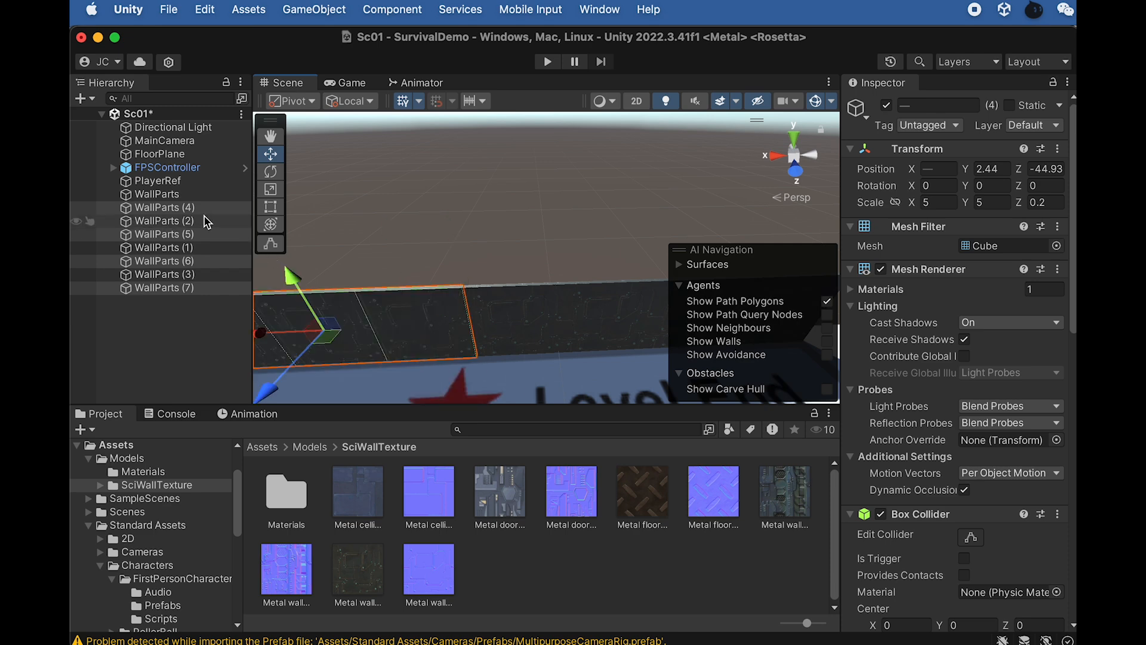
Select all eight wall panels and examine how the row sits on the level map from several angles
left_click(174, 206)
left_click(177, 195)
left_click(165, 288, "shift")
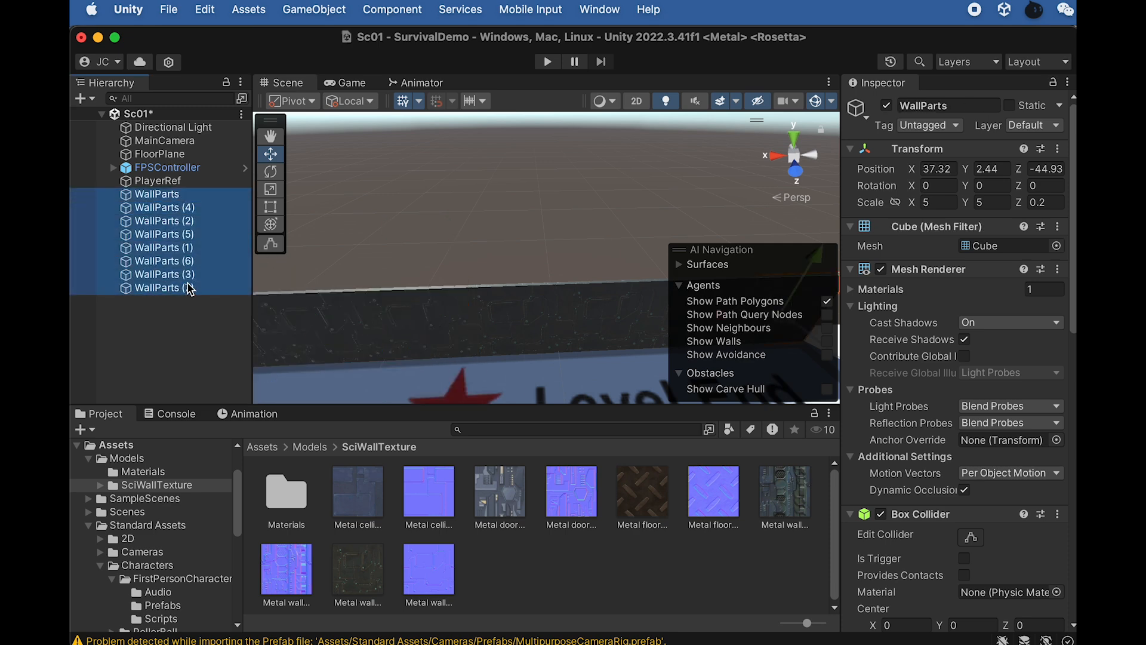
scroll(478, 325, "down", 5)
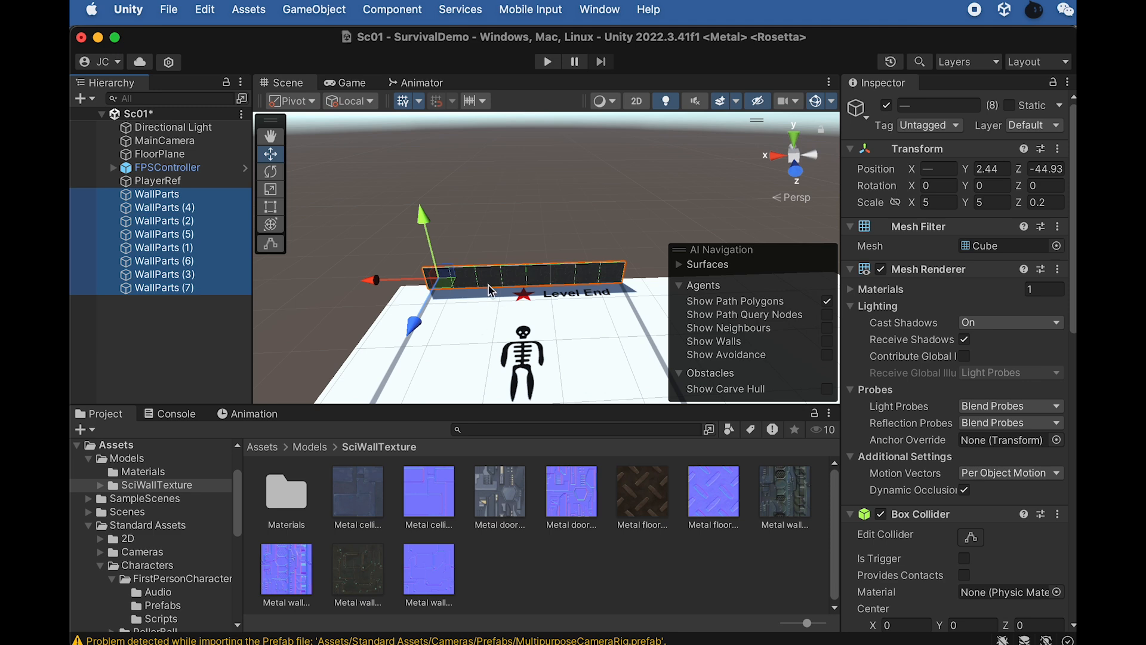
left_click_drag(482, 292, 464, 363, "alt")
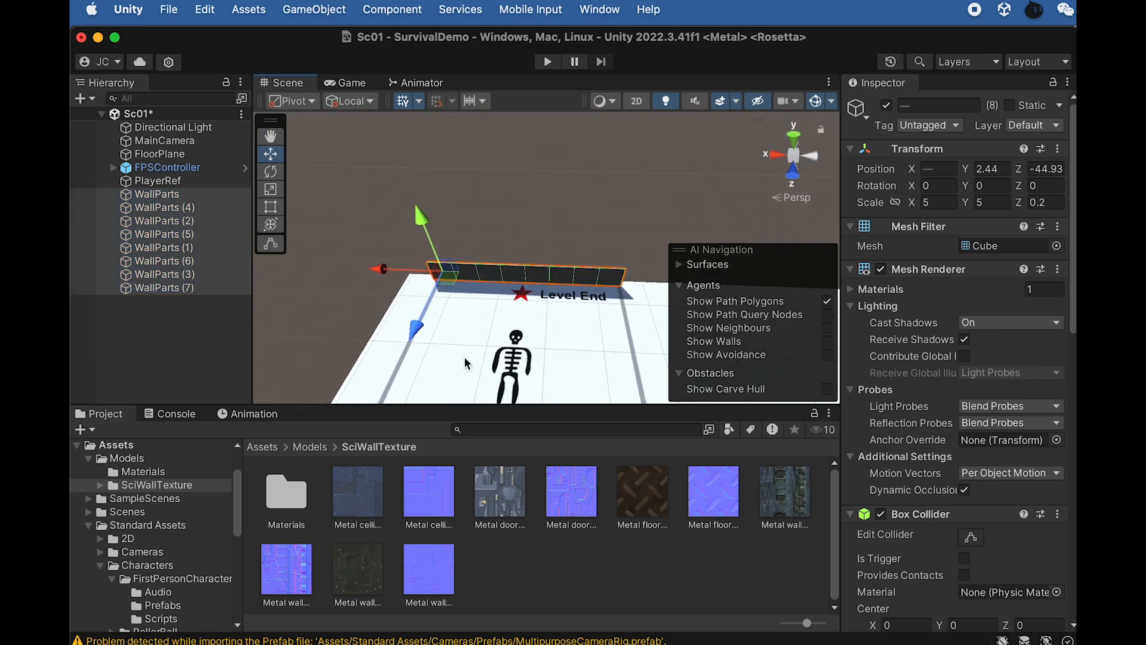
scroll(501, 289, "up", 3)
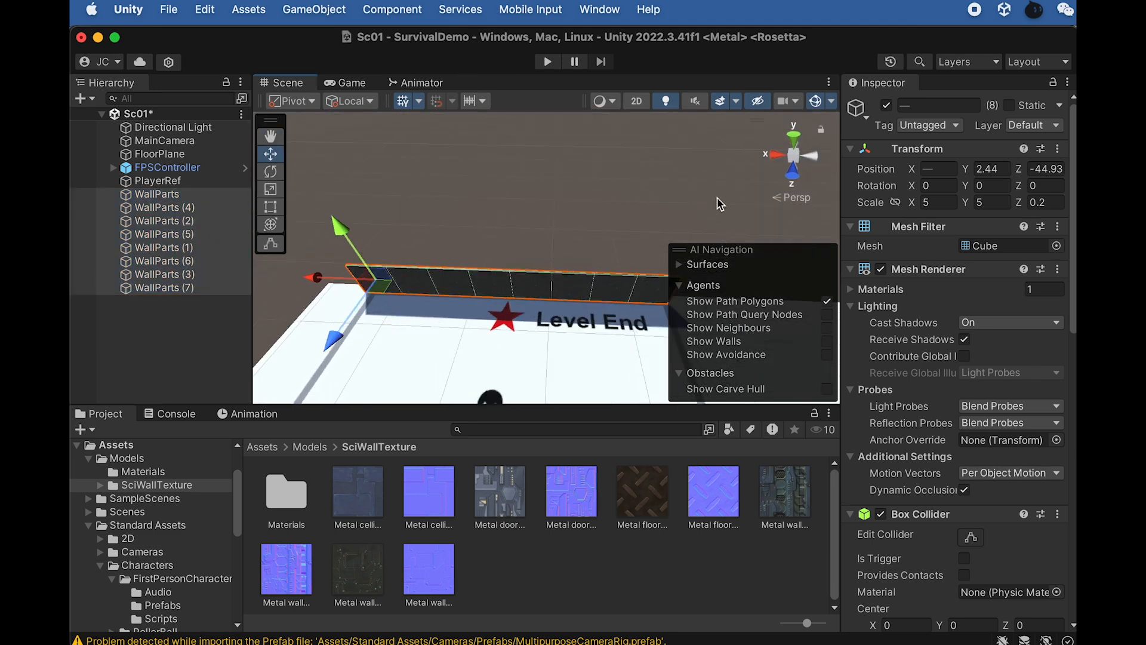
left_click_drag(843, 211, 897, 211)
left_click_drag(435, 307, 645, 313, "alt")
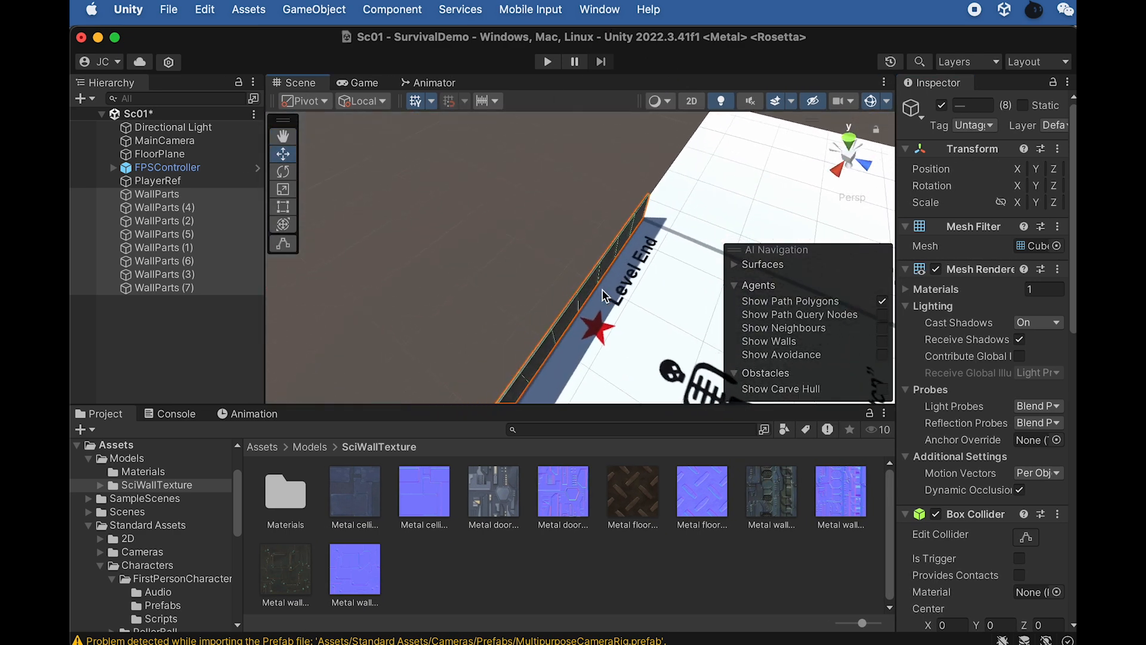
middle_click_drag(645, 312, 574, 266)
scroll(618, 300, "down", 10)
left_click_drag(618, 300, 674, 234, "alt")
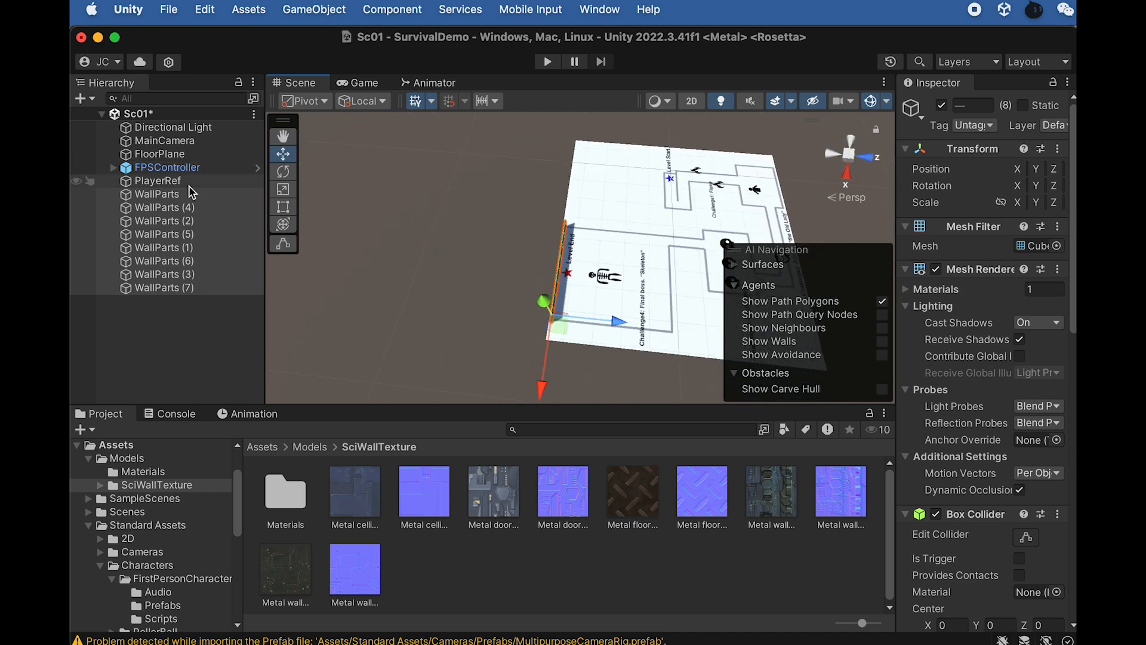
Frame the WallParts panel and create an empty game object named WallG at its position
left_click(179, 194)
key("f")
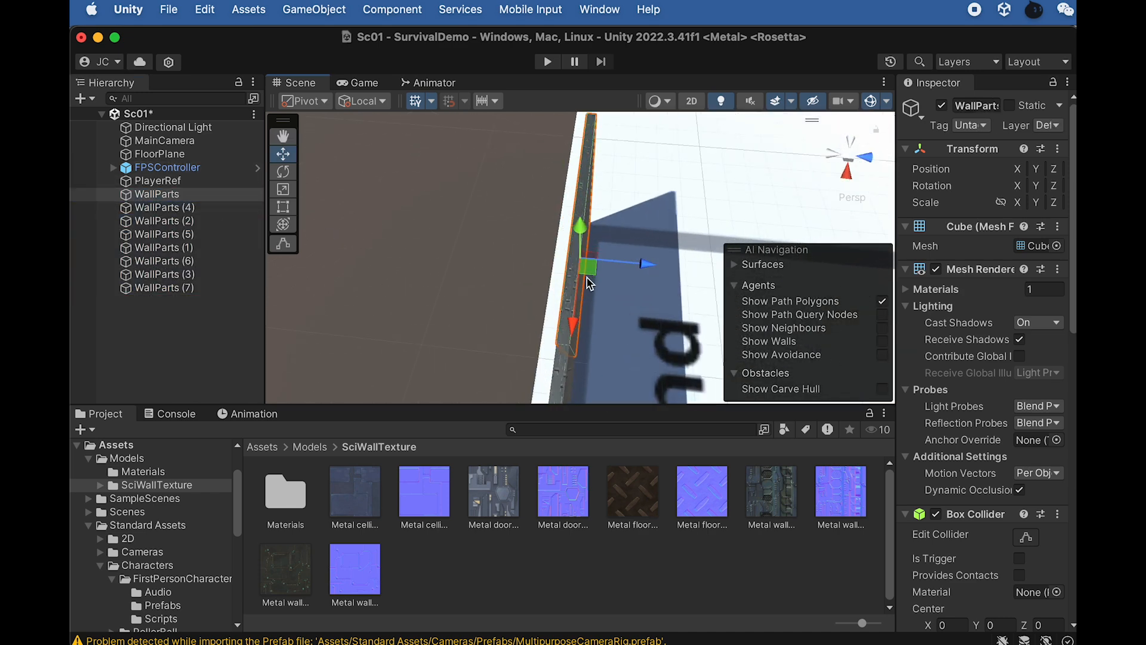
left_click(153, 194)
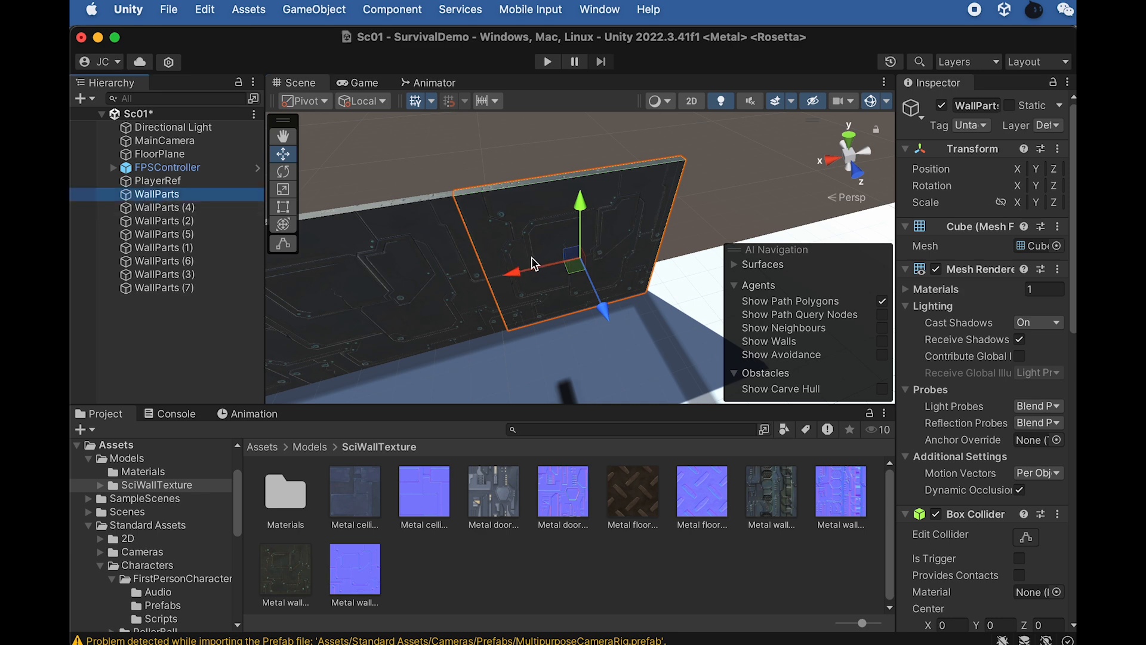
key("f")
key("f")
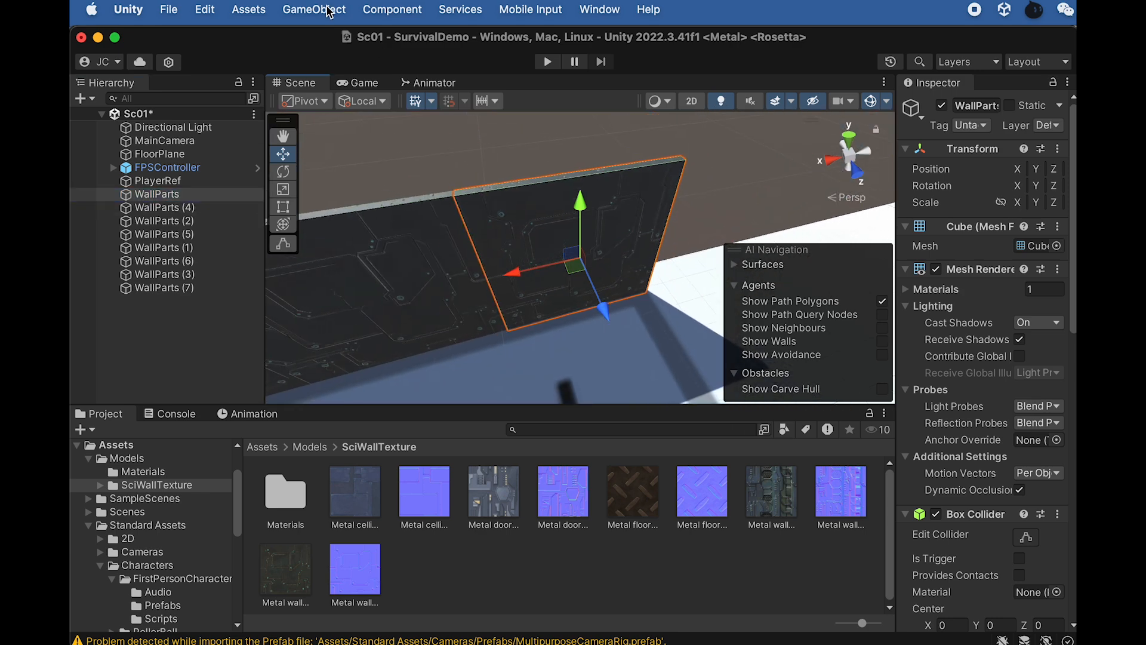
left_click(328, 11)
left_click(335, 39)
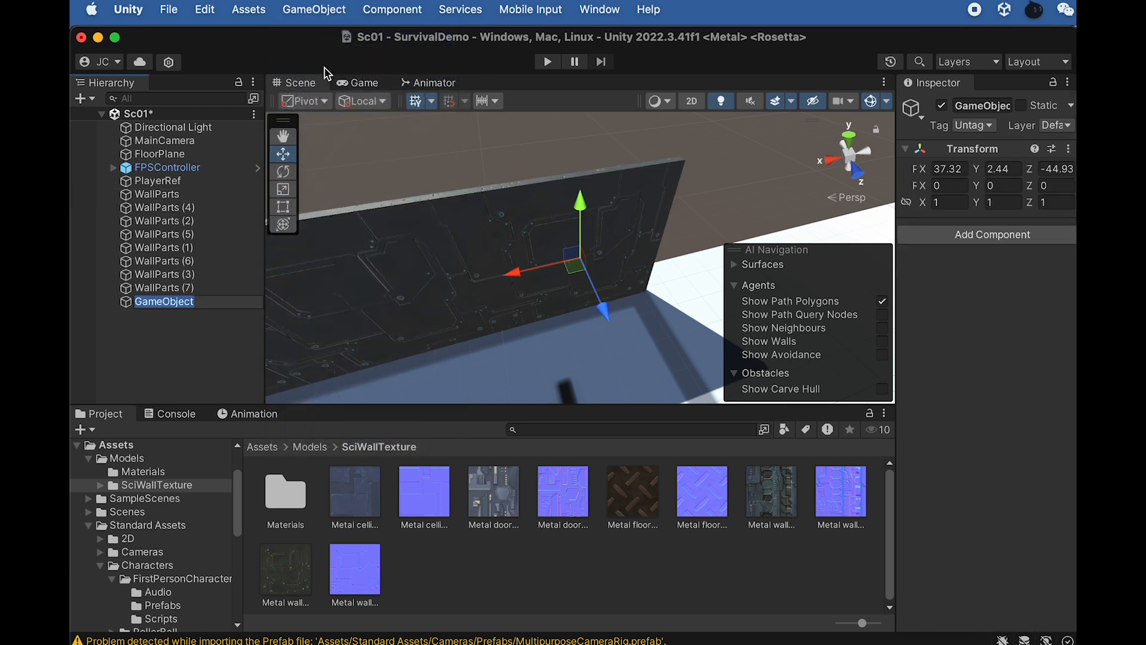
type("W")
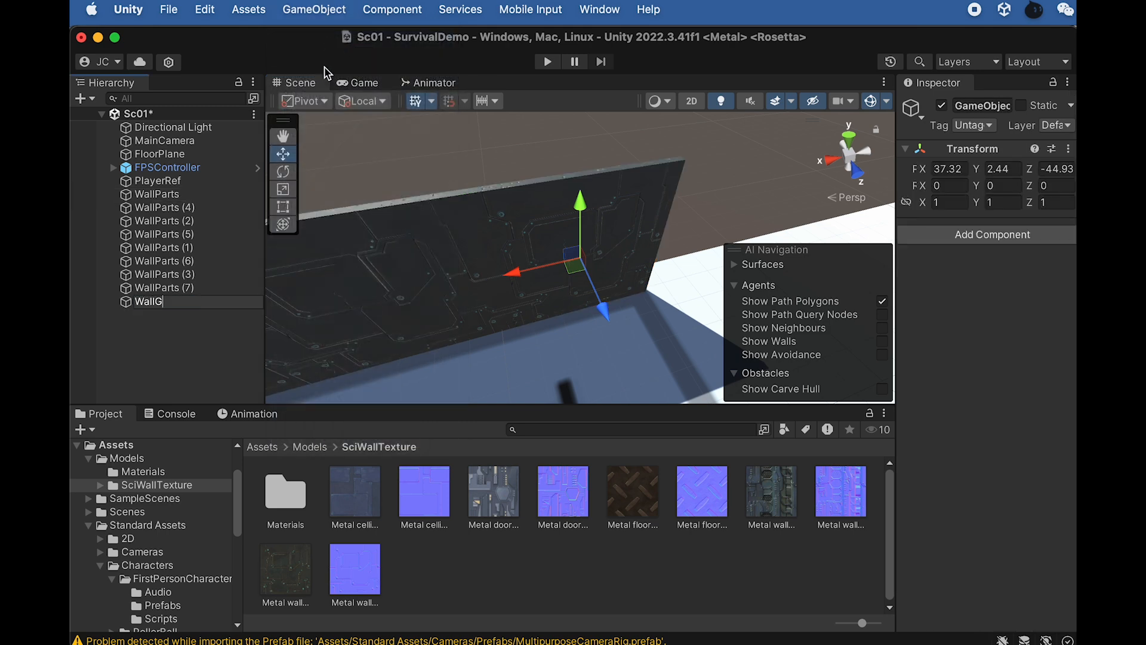
type("allG")
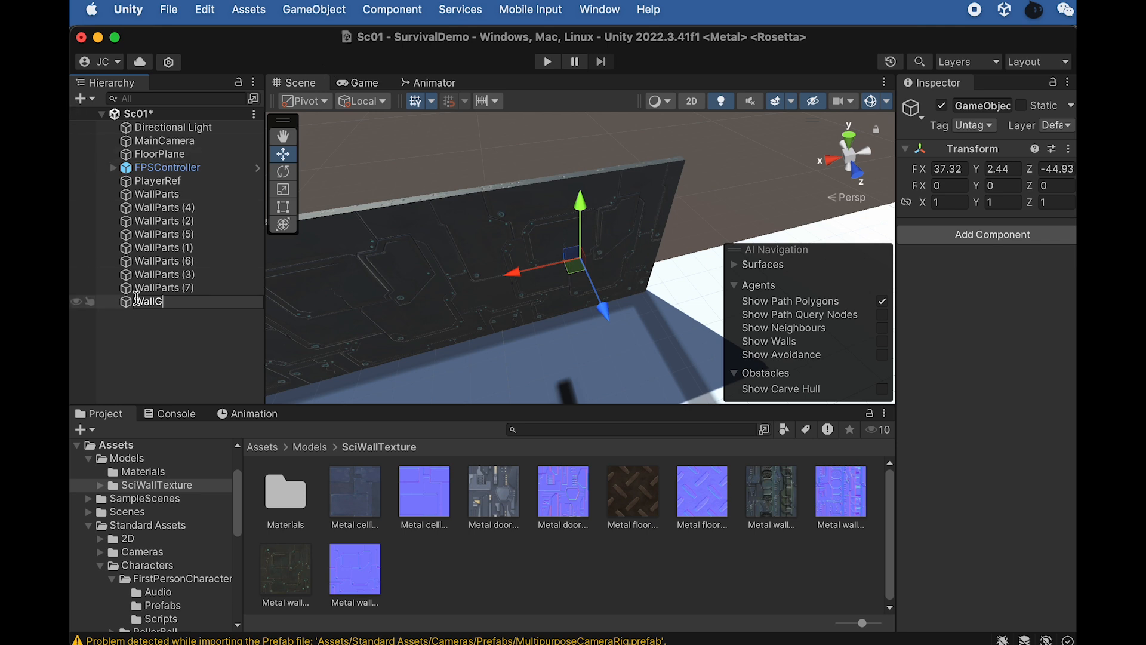
left_click(149, 323)
Parent all eight WallParts panels under WallG, collapse the group and frame it in the scene
left_click(151, 300)
left_click(156, 288)
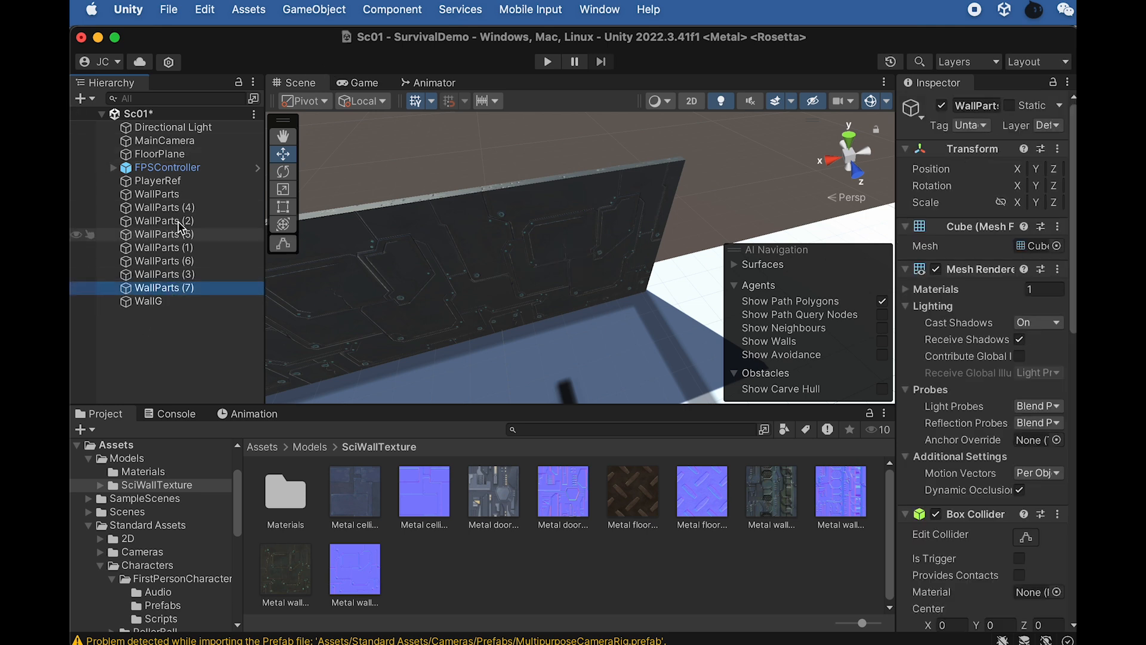
left_click(174, 200, "shift")
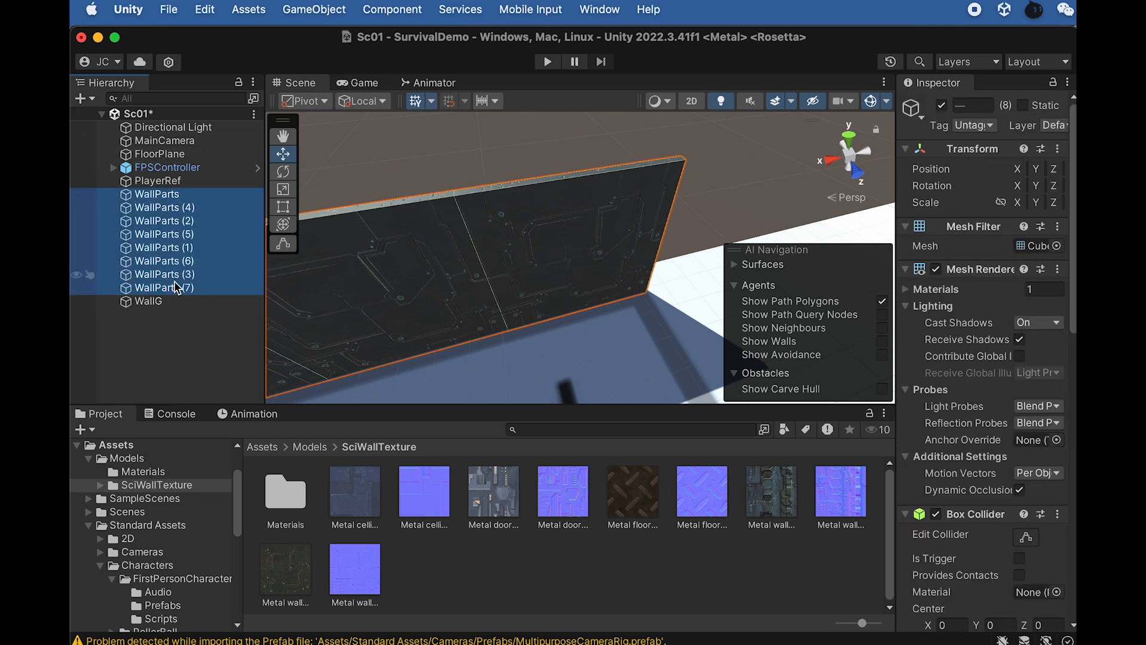
left_click_drag(154, 303, 154, 302)
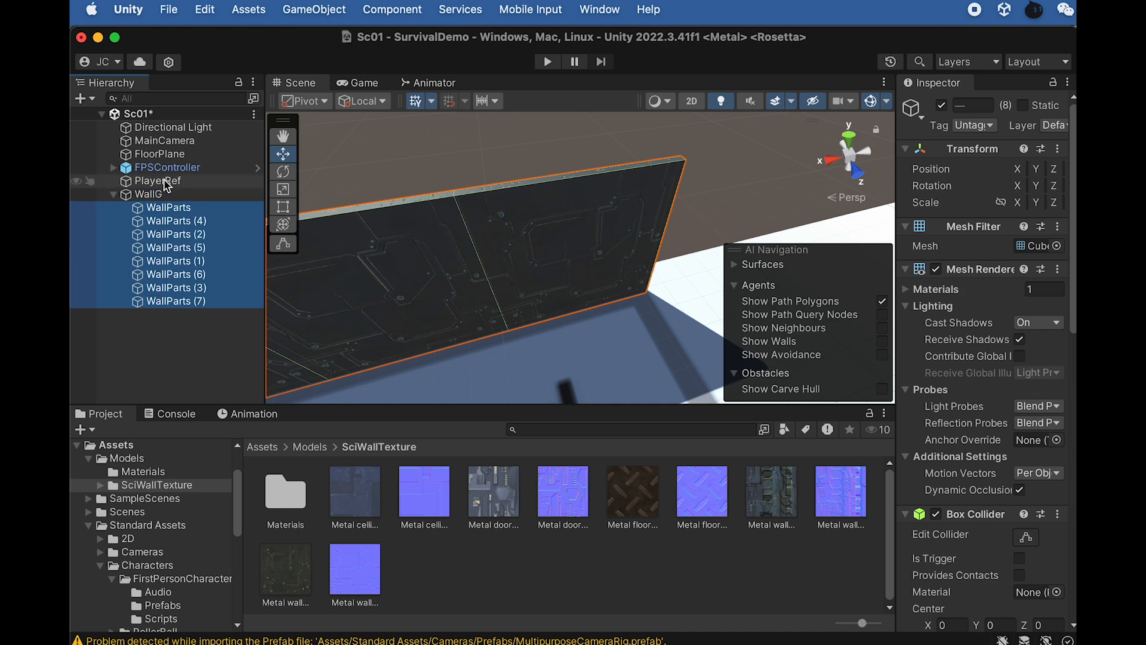
left_click(114, 195)
left_click(156, 197)
key("f")
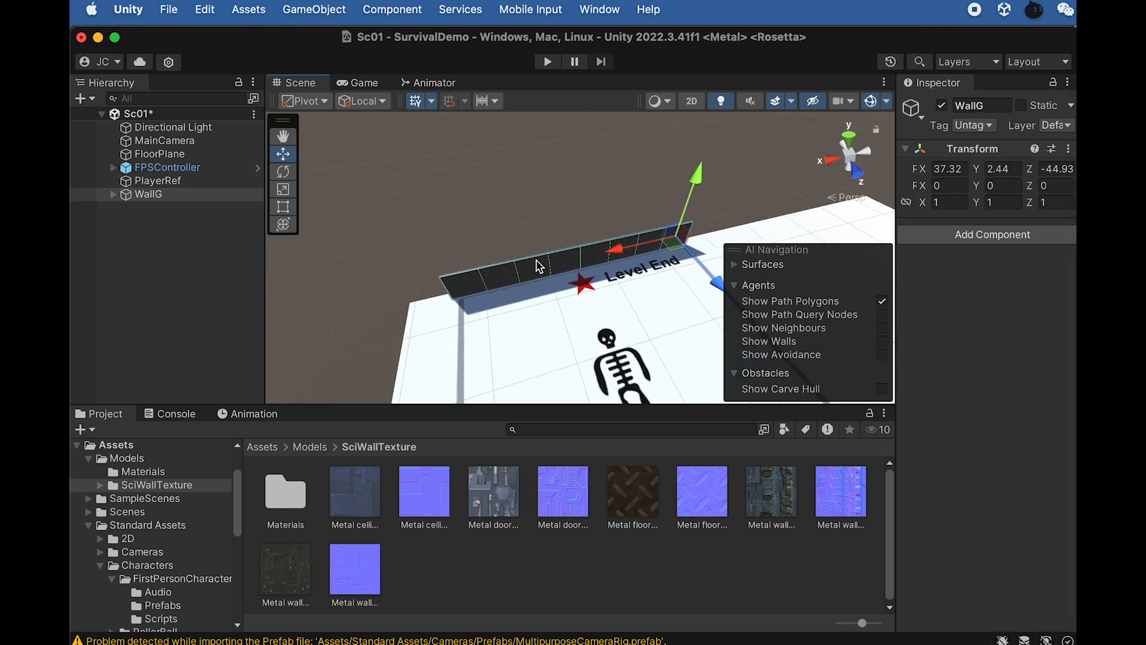
Duplicate WallG and move the copy along Z to -2, at the wall line beyond the Challenge4 text
left_click_drag(539, 269, 697, 271, "alt")
middle_click_drag(696, 272, 599, 256)
left_click_drag(600, 255, 648, 260, "alt")
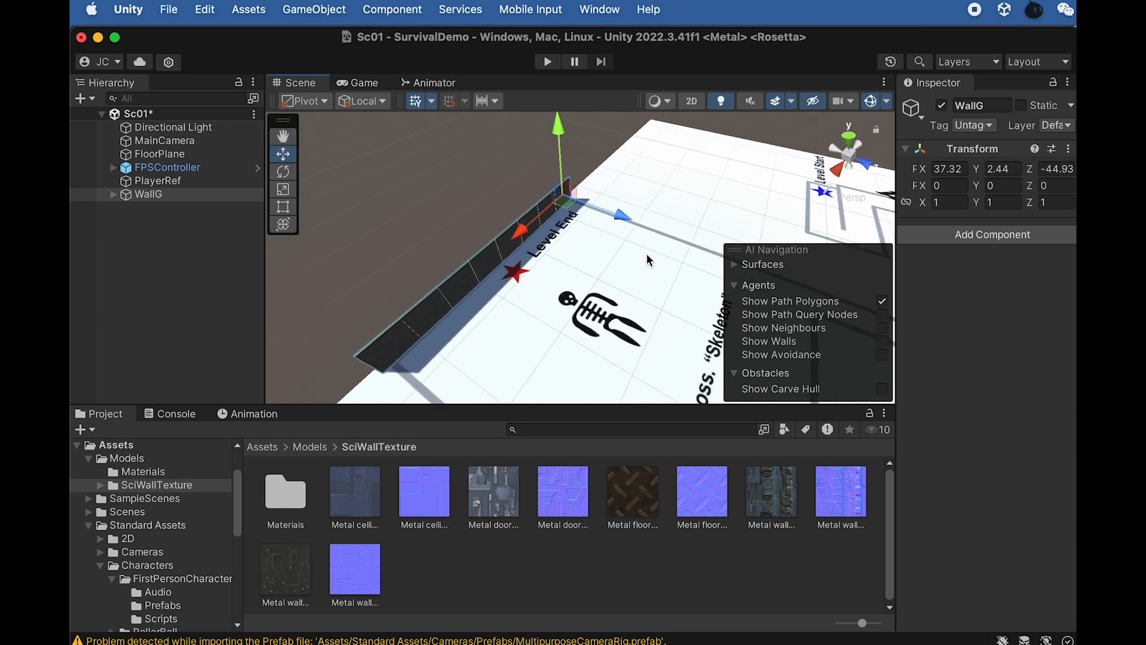
left_click(168, 197)
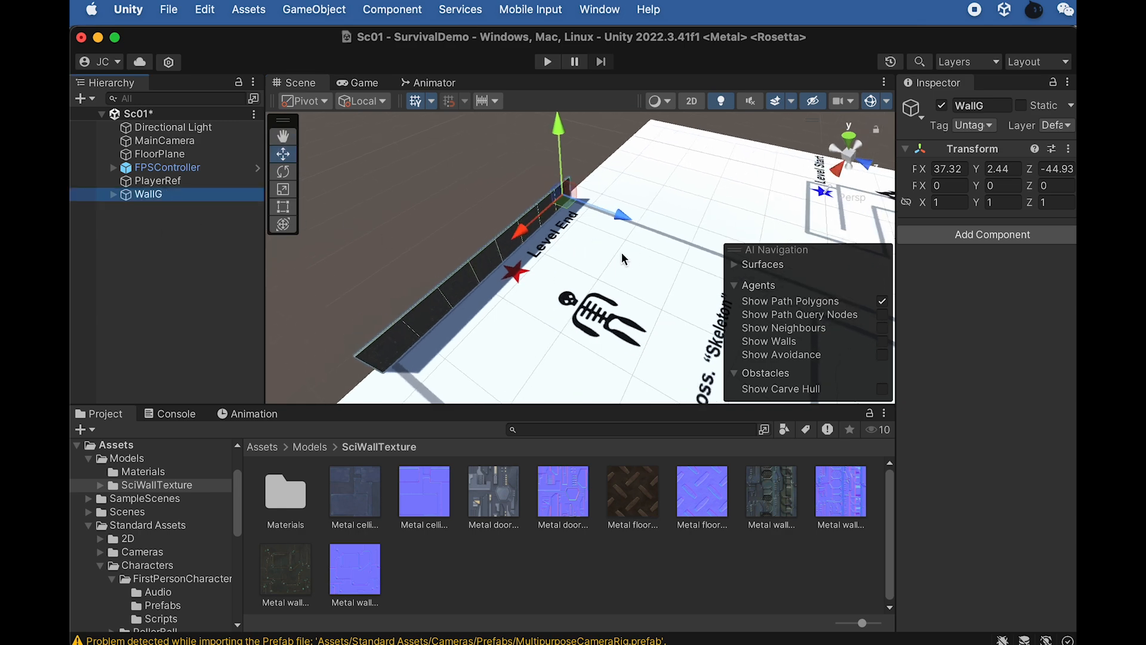
key("super+d")
left_click_drag(624, 217, 701, 241)
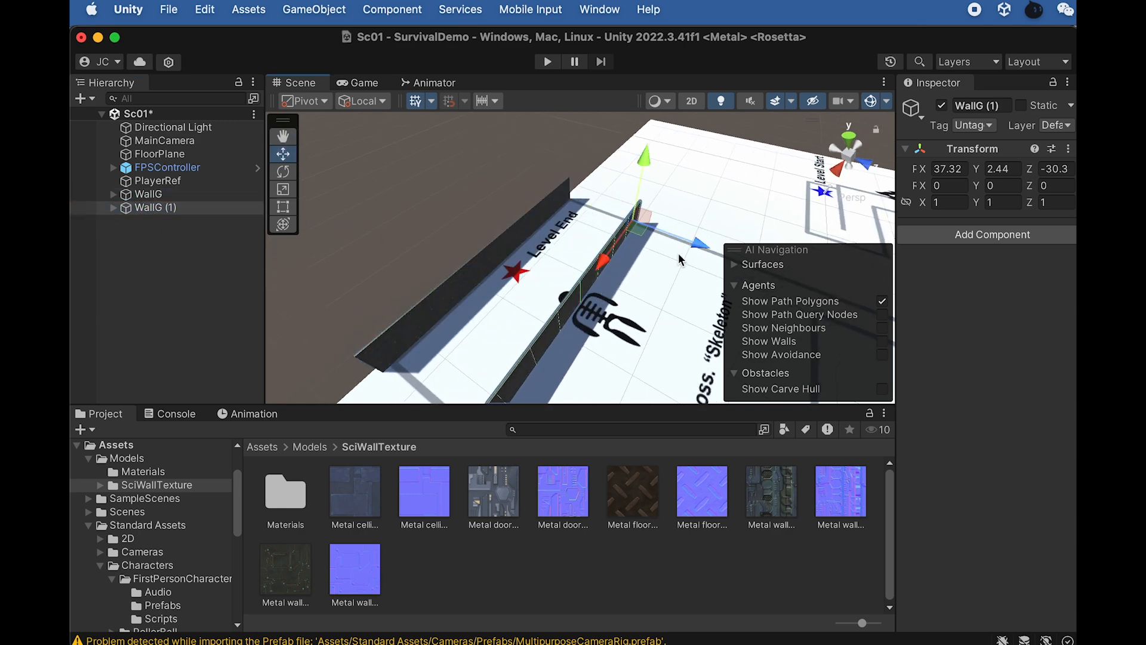
scroll(612, 282, "down", 4)
middle_click_drag(635, 284, 486, 234)
left_click_drag(536, 210, 631, 259)
key("f")
left_click_drag(524, 293, 562, 368, "alt")
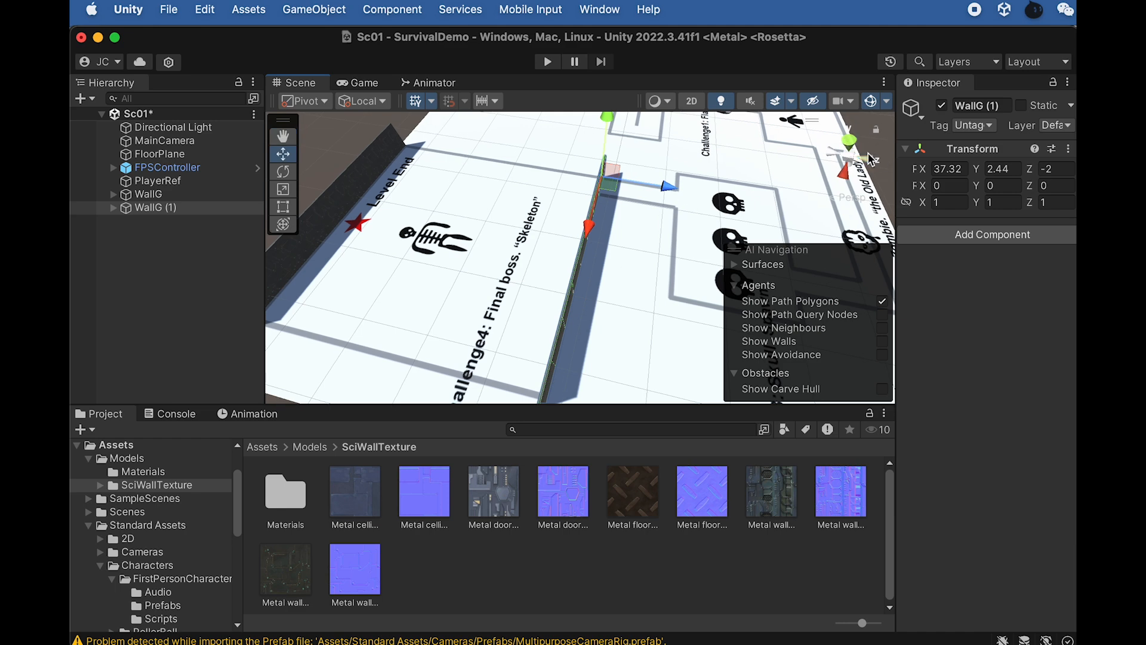
Switch the scene to an isometric overhead view and fine-tune WallG (1) on its wall line to Z -2.1
left_click_drag(784, 204, 854, 175, "alt")
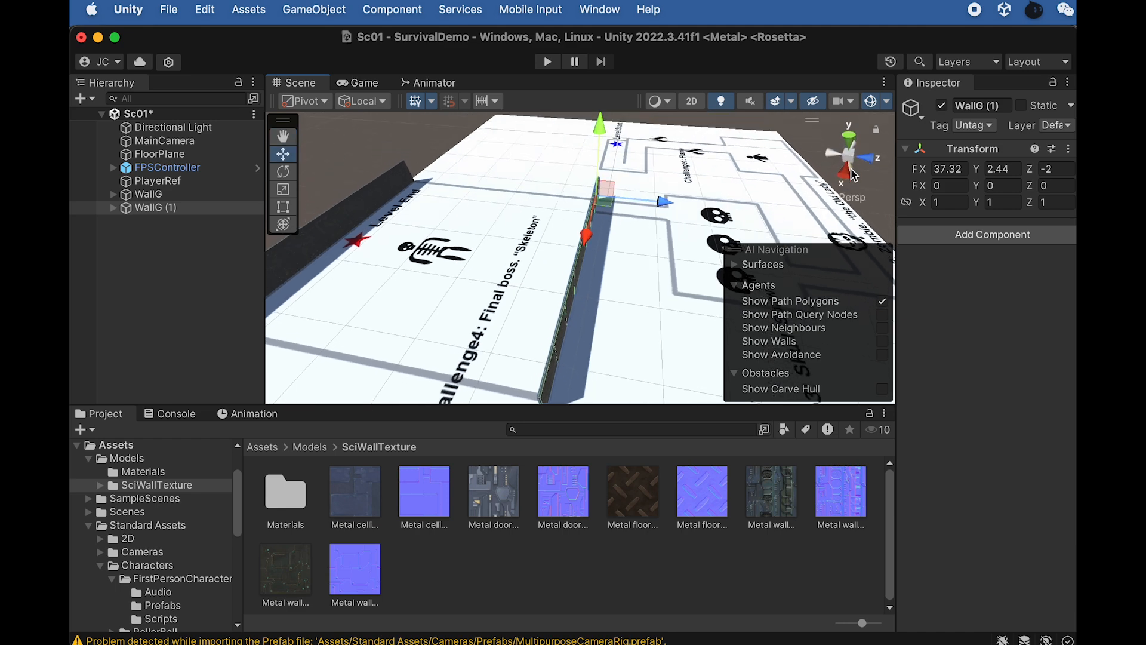
left_click(853, 160)
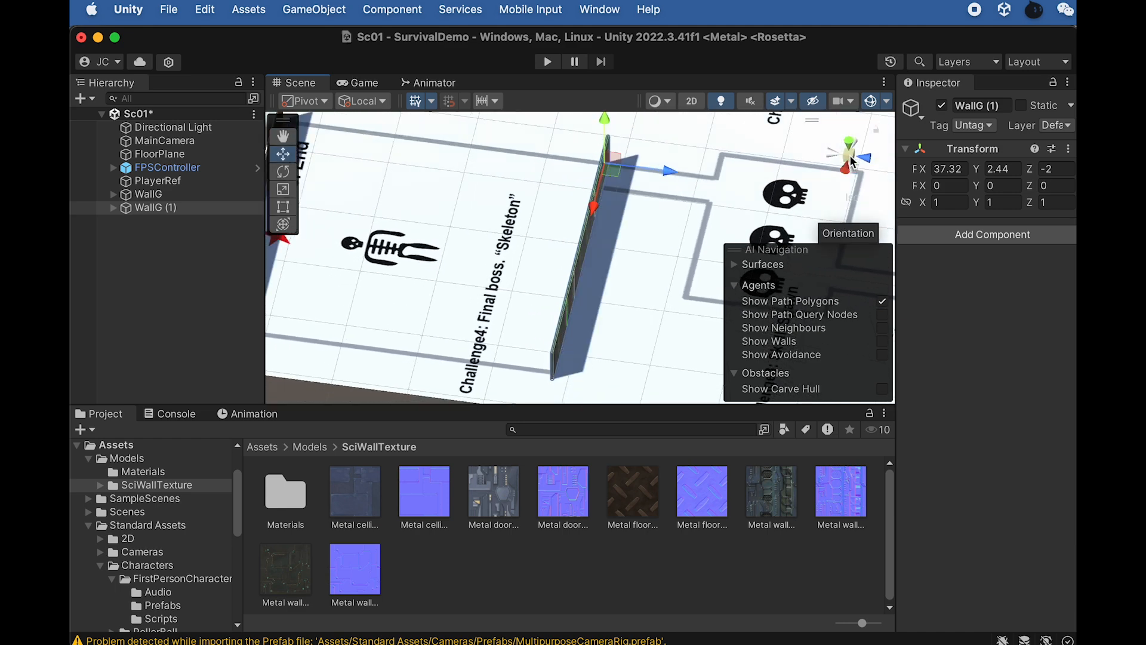
left_click_drag(540, 263, 614, 199, "alt")
left_click_drag(581, 199, 576, 222, "alt")
left_click_drag(649, 175, 651, 178)
left_click_drag(615, 218, 637, 186, "alt")
scroll(637, 186, "down", 5)
middle_click_drag(625, 178, 515, 220)
scroll(516, 221, "up", 4)
scroll(517, 227, "up", 1)
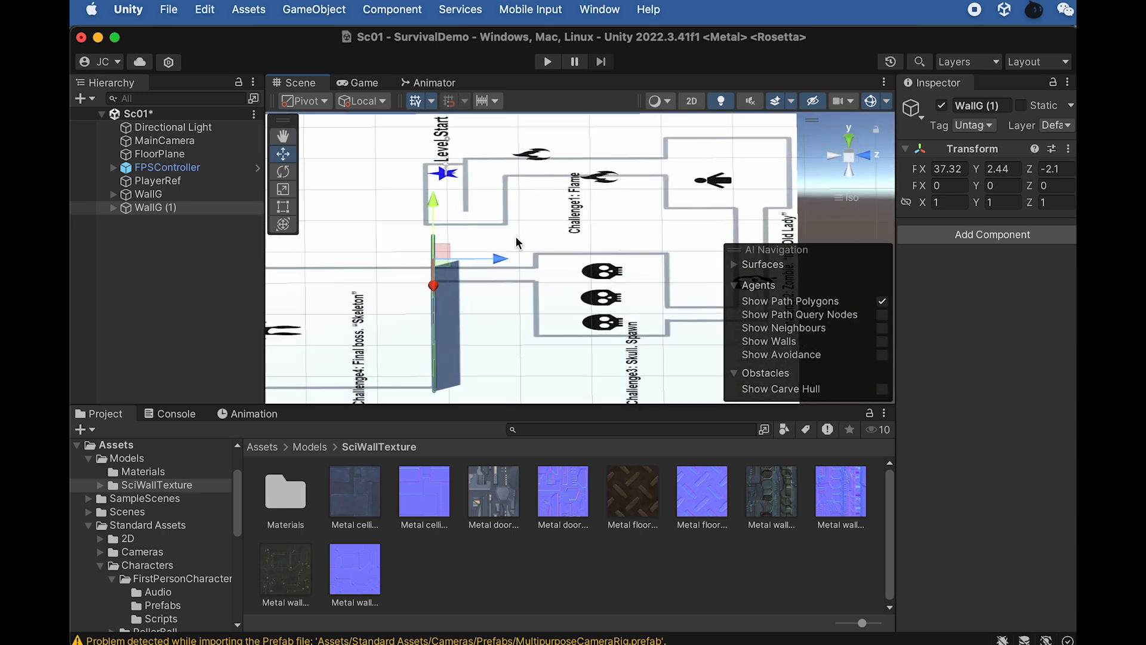
Duplicate WallG (1) and move the copy to X 32.9, Z 12.4, on the wall line above the Challenge3 skulls
key("super+d")
left_click_drag(505, 261, 600, 260)
right_click_drag(621, 237, 545, 324)
left_click_drag(498, 346, 527, 344)
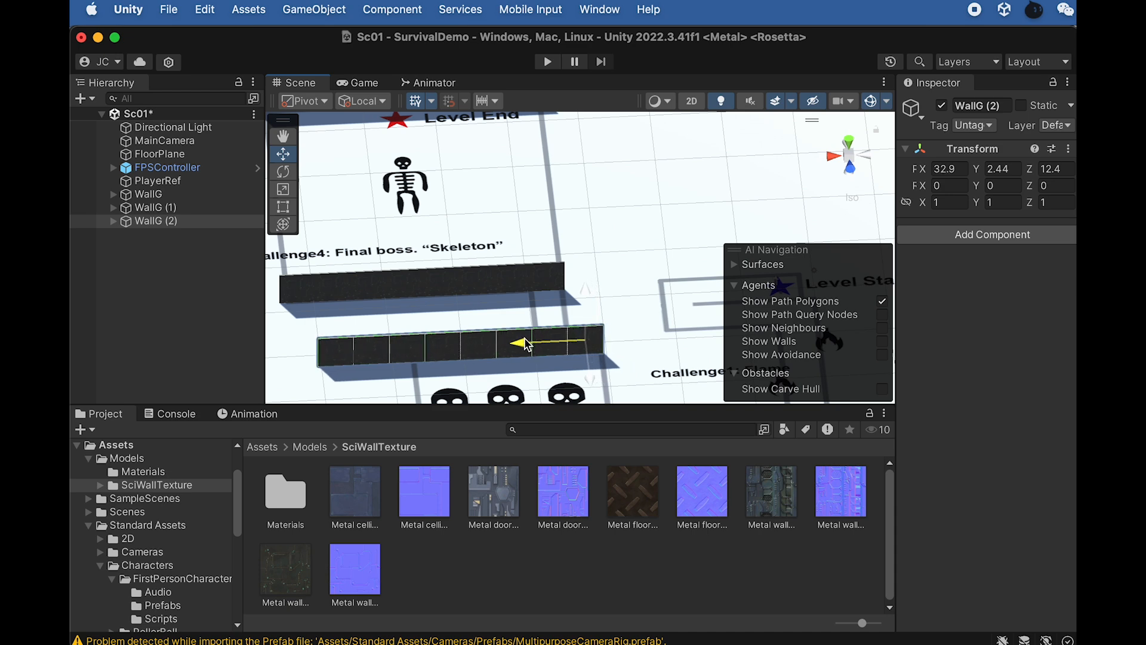
Duplicate WallG (2) and move the copy along Z to 30.52, on the wall line beyond the Challenge3 skulls
middle_click_drag(588, 396, 594, 220)
scroll(595, 221, "down", 3)
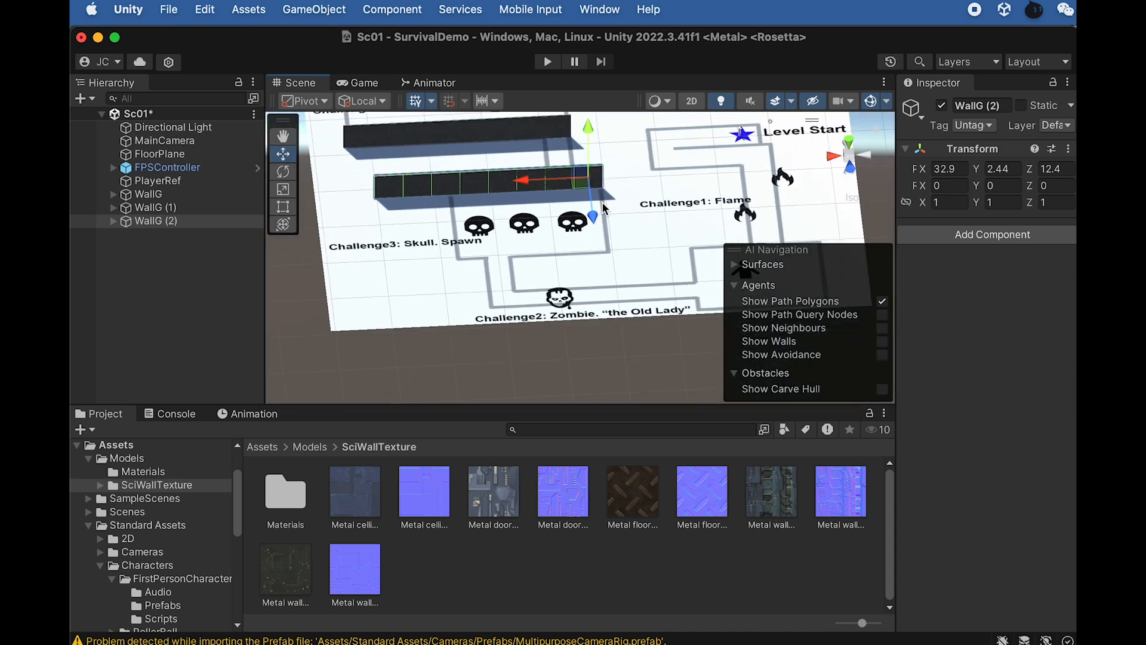
key("super+d")
left_click_drag(593, 217, 768, 292)
scroll(602, 276, "up", 3)
left_click_drag(655, 230, 660, 234)
scroll(660, 234, "down", 1)
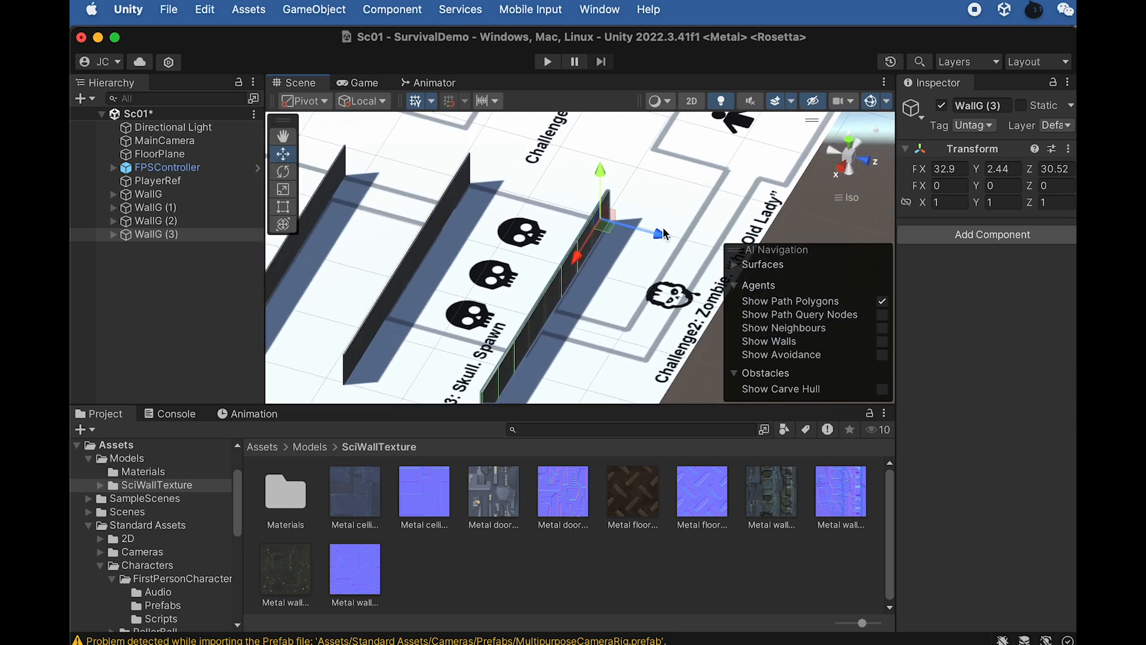
Duplicate WallG (3) and move the copy to X 18.4, Z 44.3, on the wall line beside the Challenge2 zombie
key("super+d")
scroll(663, 230, "down", 3)
middle_click_drag(663, 232, 599, 275)
left_click_drag(598, 281, 687, 317)
middle_click_drag(674, 303, 690, 214)
left_click_drag(618, 246, 657, 189)
scroll(657, 189, "up", 2)
middle_click_drag(657, 189, 608, 233)
left_click_drag(633, 216, 545, 226, "alt")
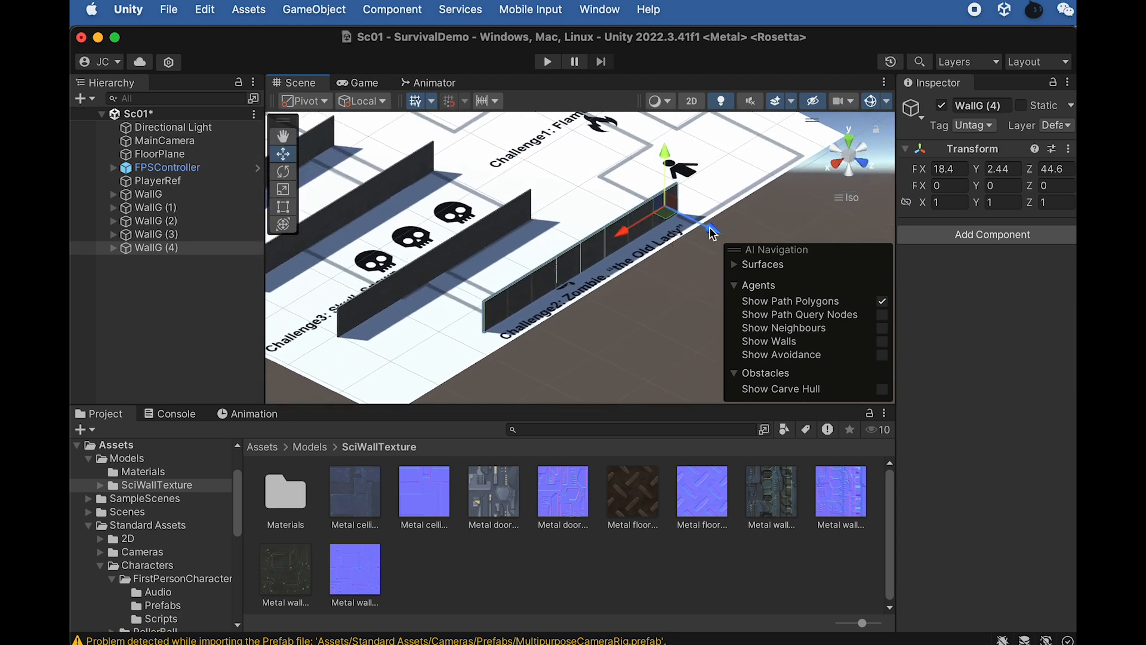
left_click_drag(715, 228, 886, 251)
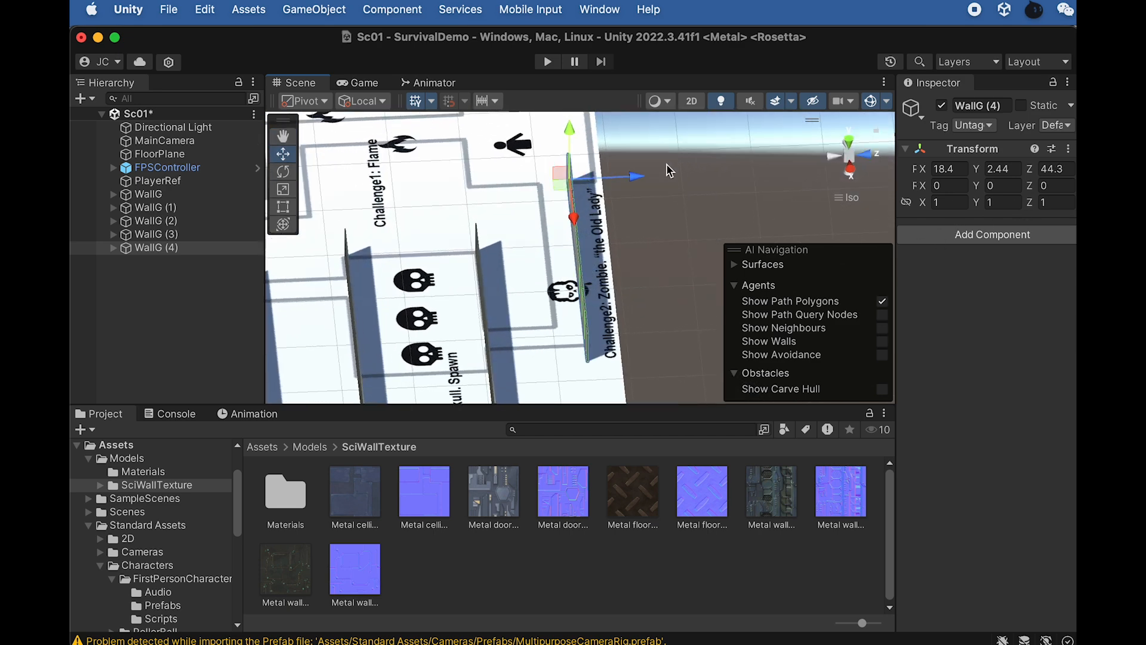
Duplicate WallG (4) twice, placing the copies along the Challenge2 corridor and the outer edge of the human-figure room
key("super+d")
left_click_drag(645, 182, 549, 375)
key("super+d")
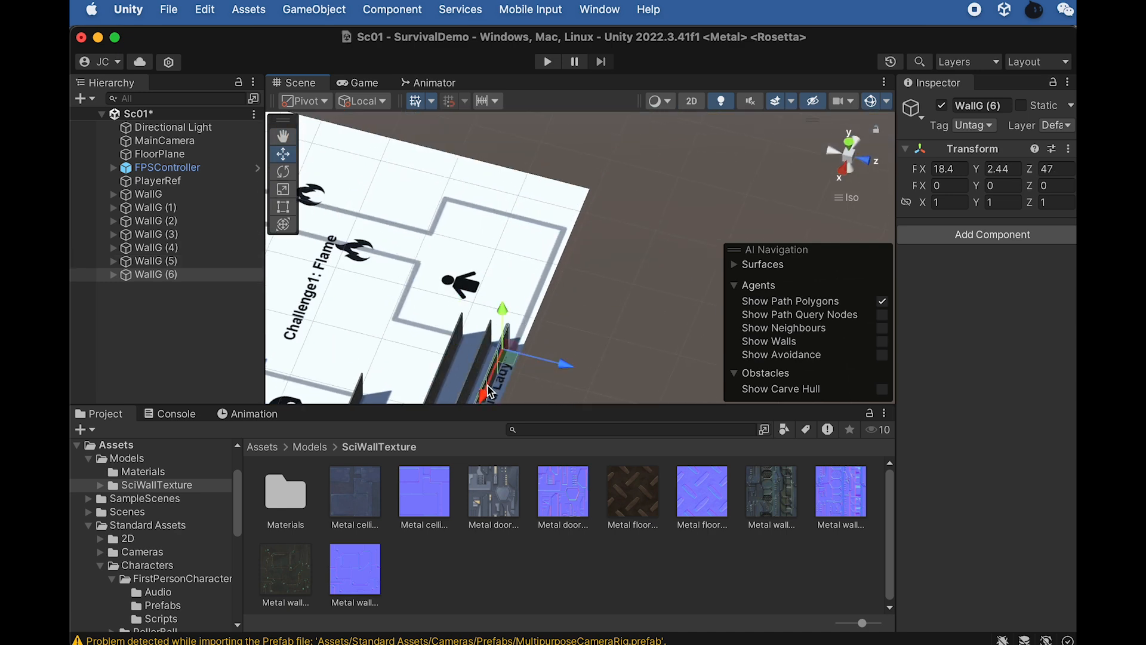
left_click_drag(550, 286, 564, 273)
left_click_drag(611, 240, 620, 246)
Duplicate WallG (6) and move the copy across the human-figure room to its opposite wall line
left_click_drag(520, 279, 571, 284, "alt")
middle_click_drag(583, 298, 751, 272)
key("super+d")
left_click_drag(784, 211, 557, 204)
Duplicate WallG (7) and move the copy to X -3.9, Z 8.1, between Level Start and the Challenge1 flames
key("super+d")
left_click(148, 301)
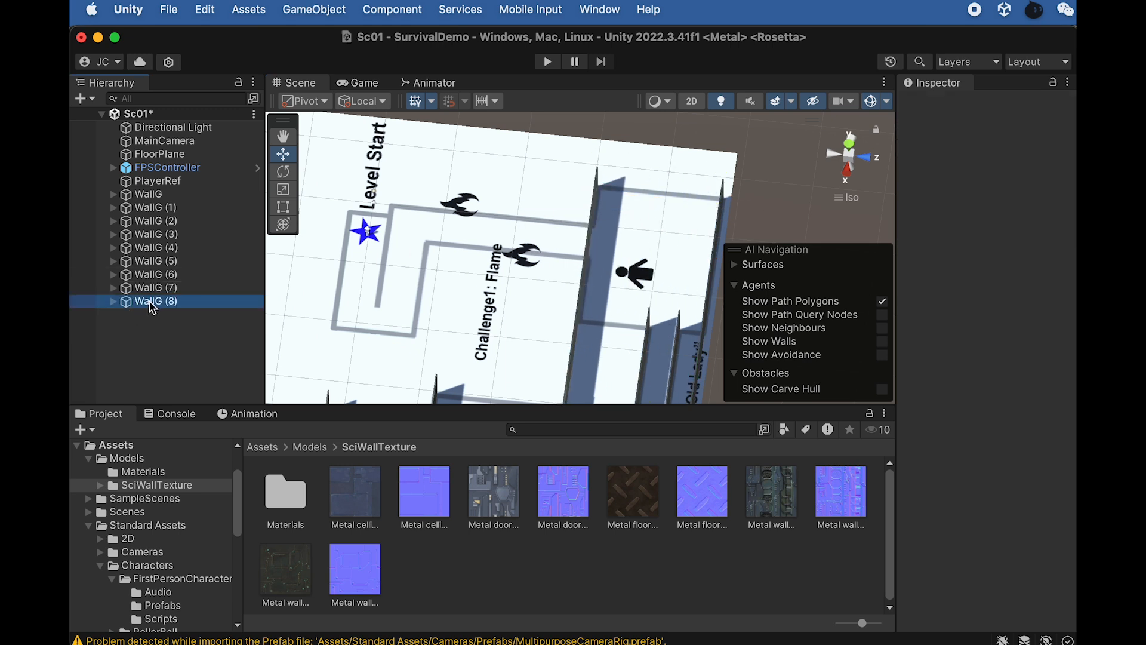
left_click_drag(664, 201, 496, 211)
middle_click_drag(465, 230, 580, 244)
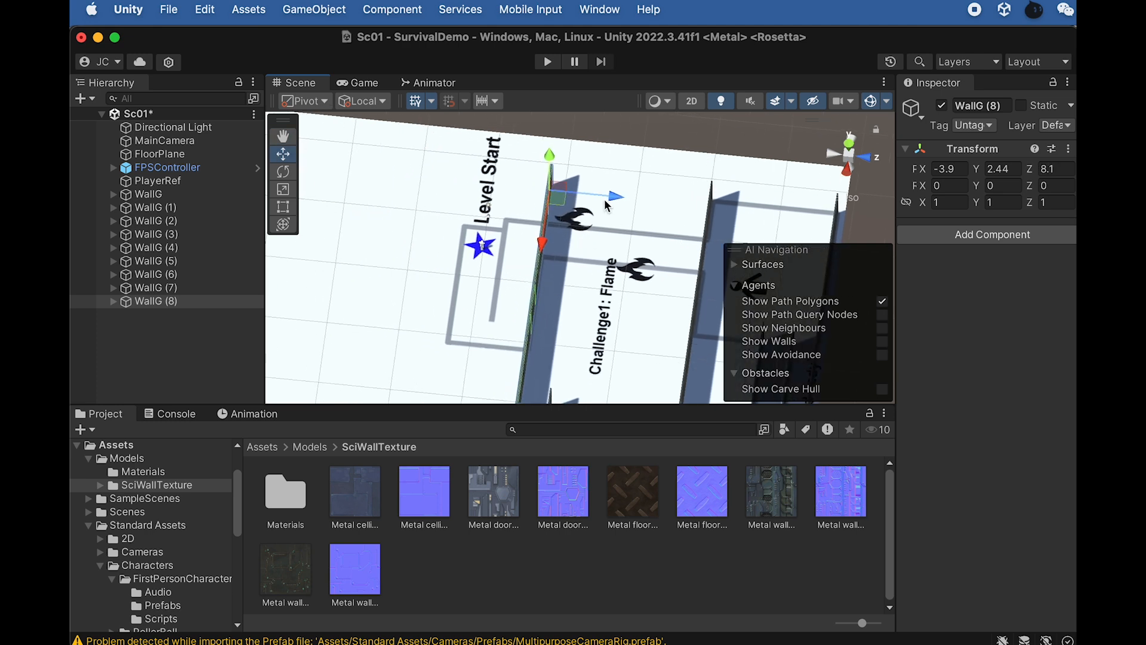
Duplicate WallG (8) twice, placing WallG (9) at Z 2.5 and WallG (10) at Z -3.3 around Level Start
key("super+d")
left_click_drag(615, 196, 532, 194)
key("super+d")
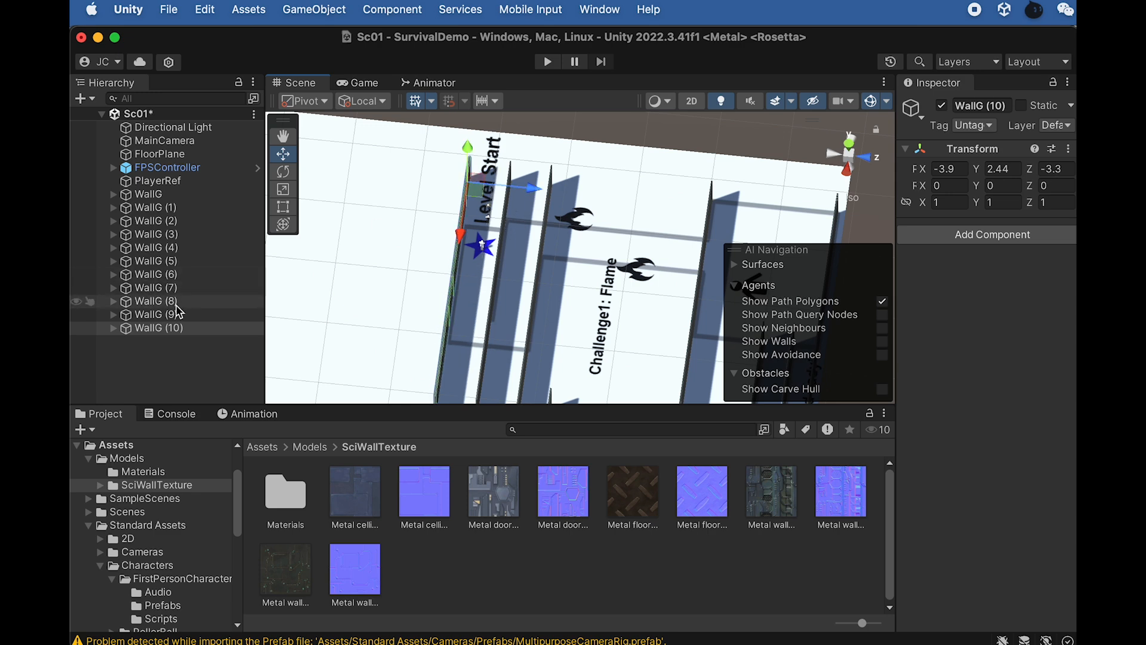
left_click(179, 314)
left_click_drag(571, 192, 572, 192)
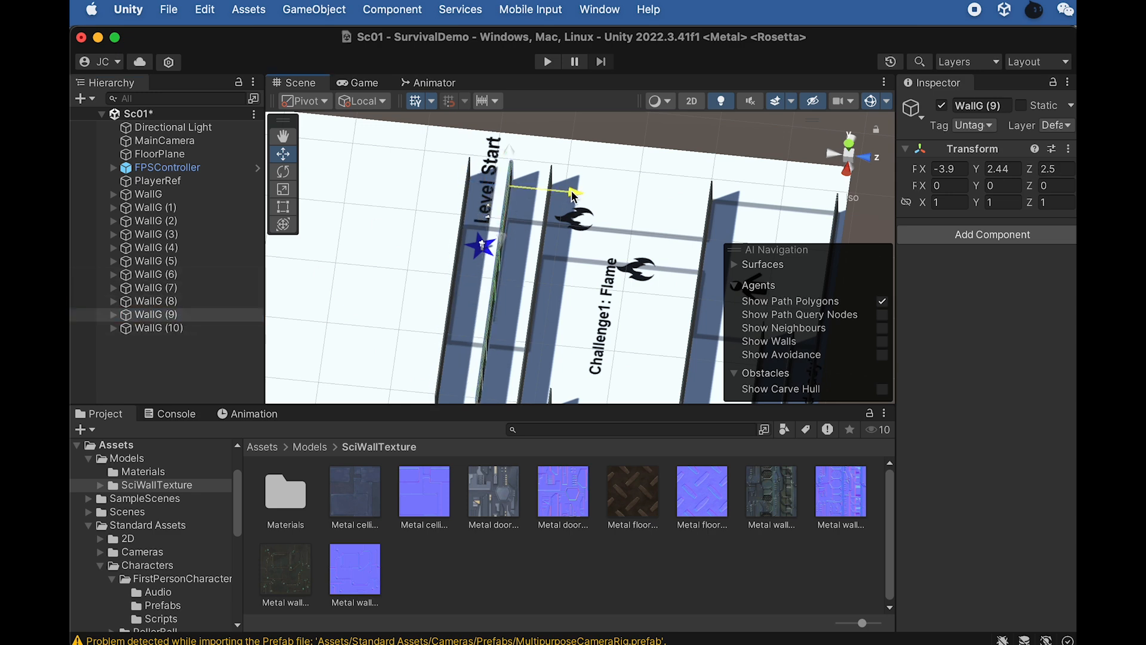
Duplicate WallG, move the copy along Z to -34.4 and place WallG (11) last in the object list
scroll(549, 230, "down", 5)
middle_click_drag(552, 307, 574, 198)
scroll(532, 190, "down", 3)
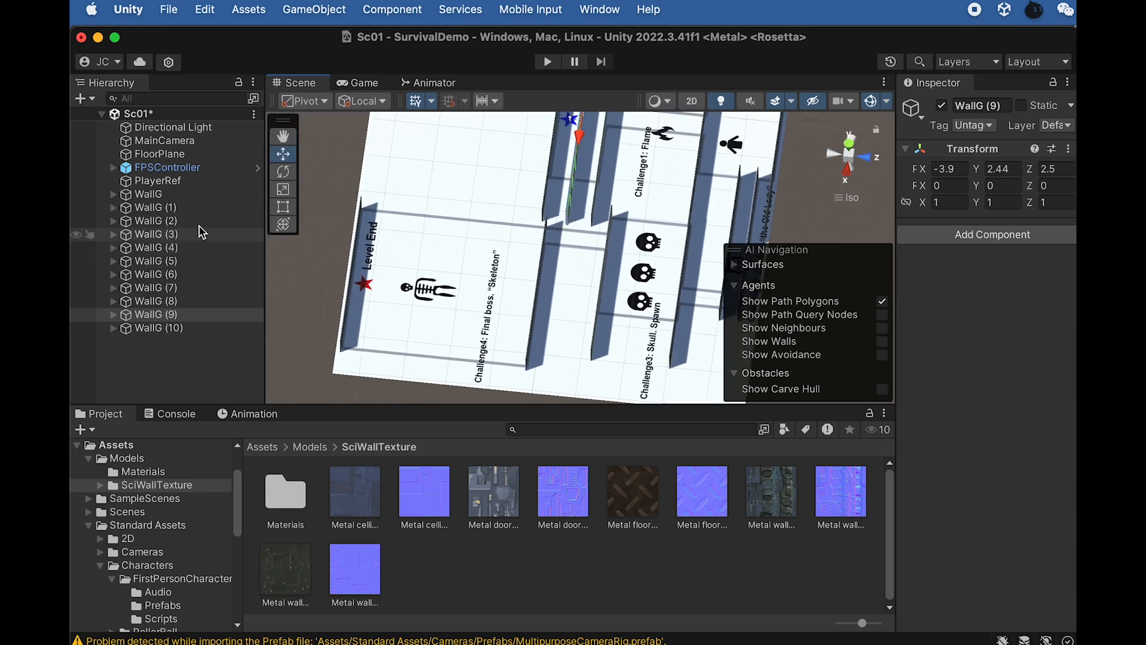
left_click(160, 196)
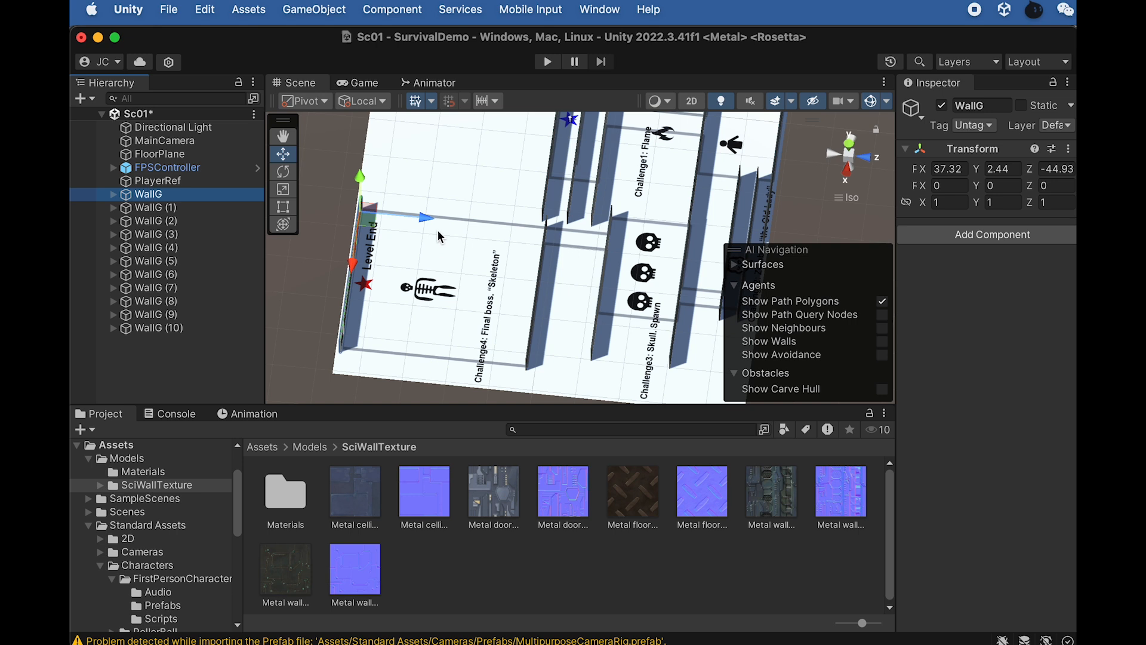
key("super+d")
left_click_drag(427, 219, 467, 223)
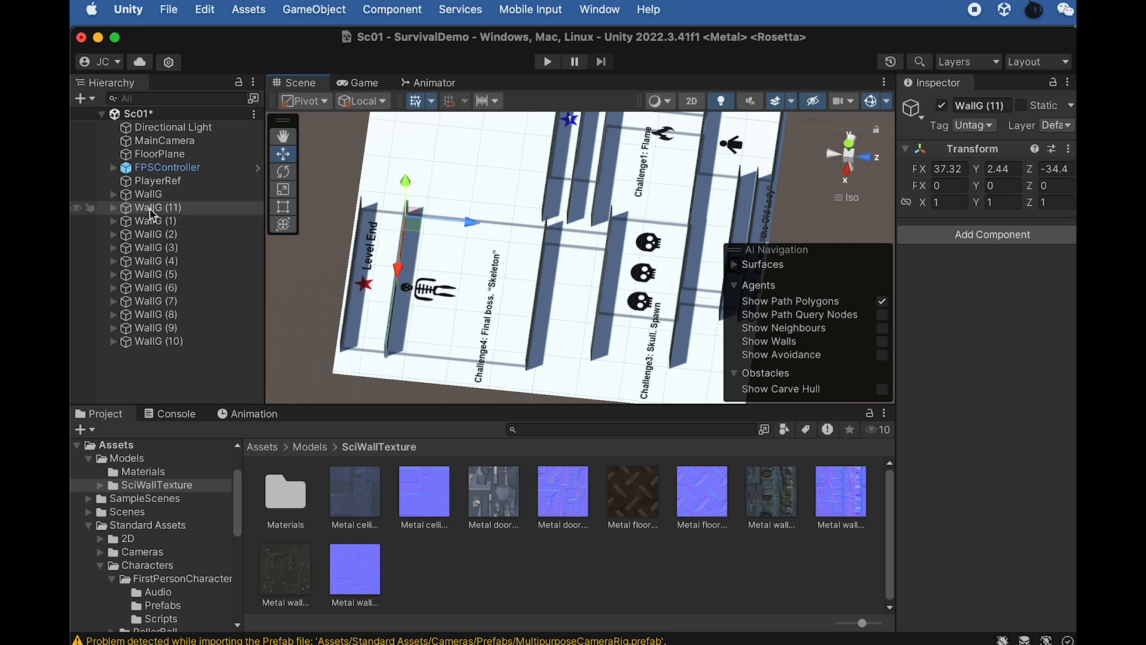
left_click_drag(161, 361, 163, 357)
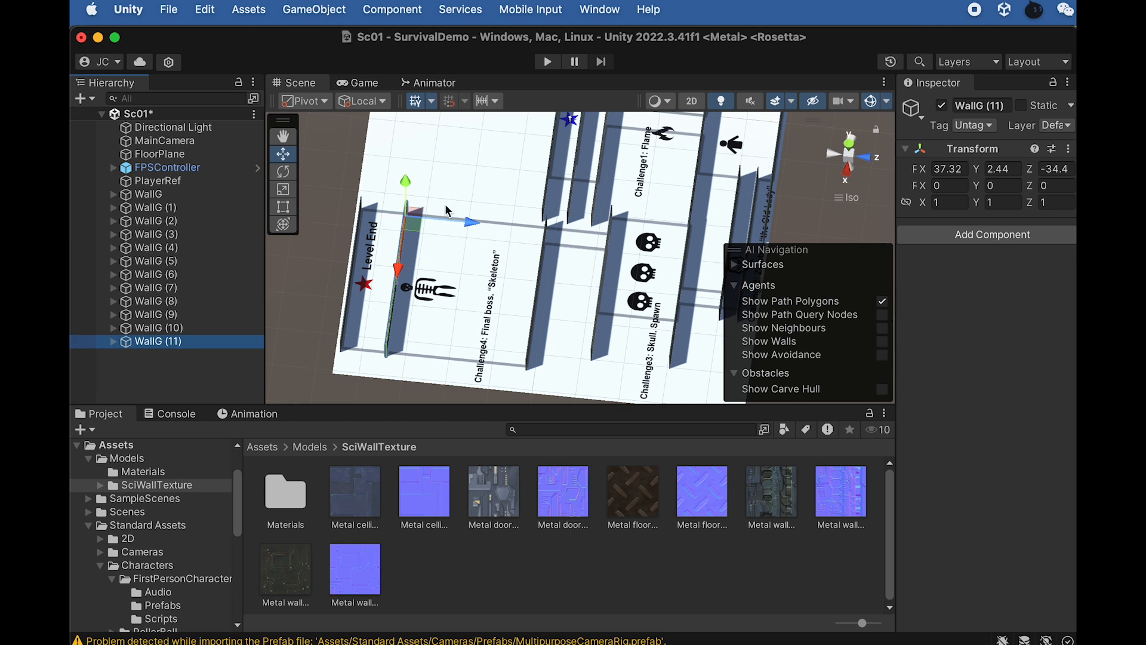
Rotate WallG (11) to -90 degrees around Y
key("e")
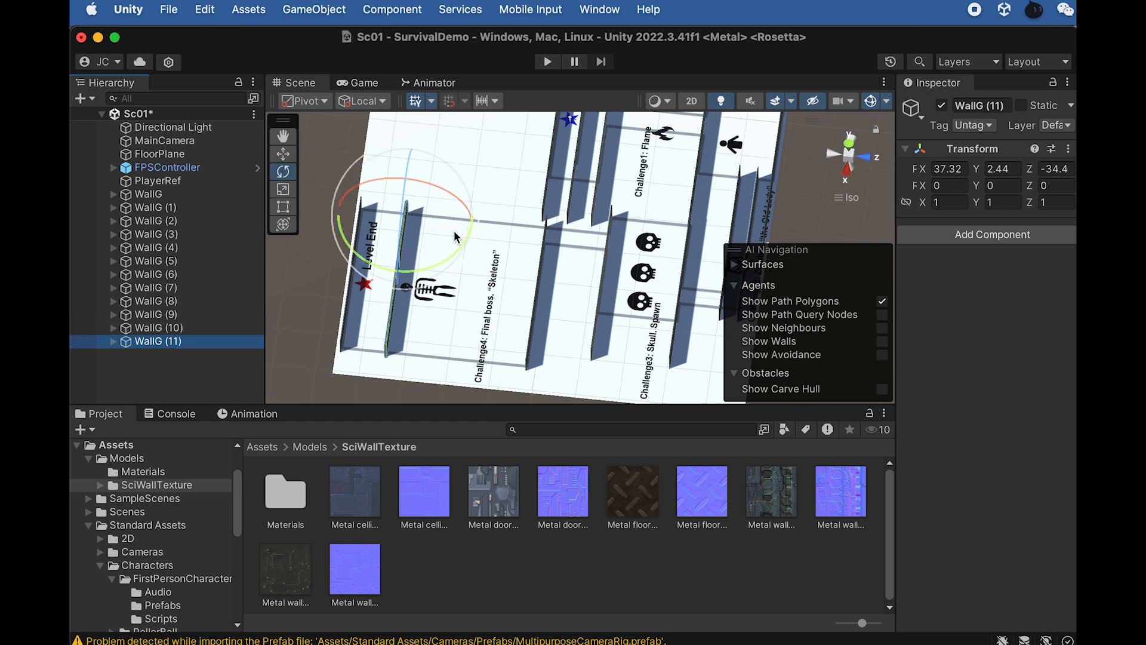
left_click_drag(438, 263, 610, 175)
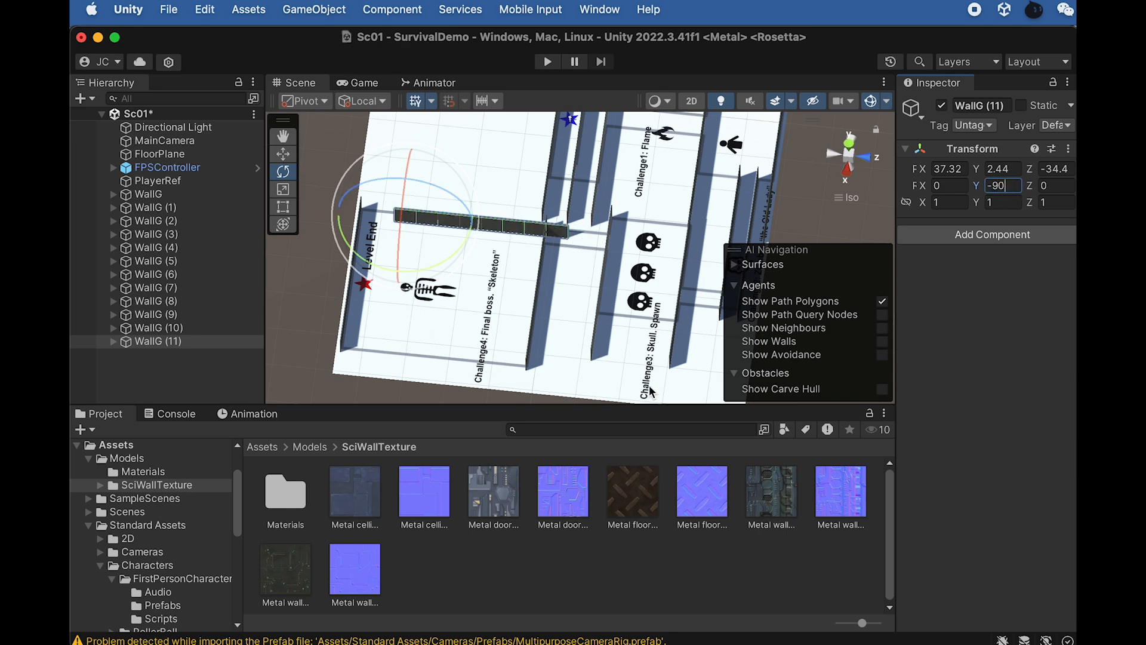
left_click(157, 341)
Move WallG (11) to about X 35.3, Z -25 along the Challenge4 side wall line, fitting its end to the crossing wall
key("w")
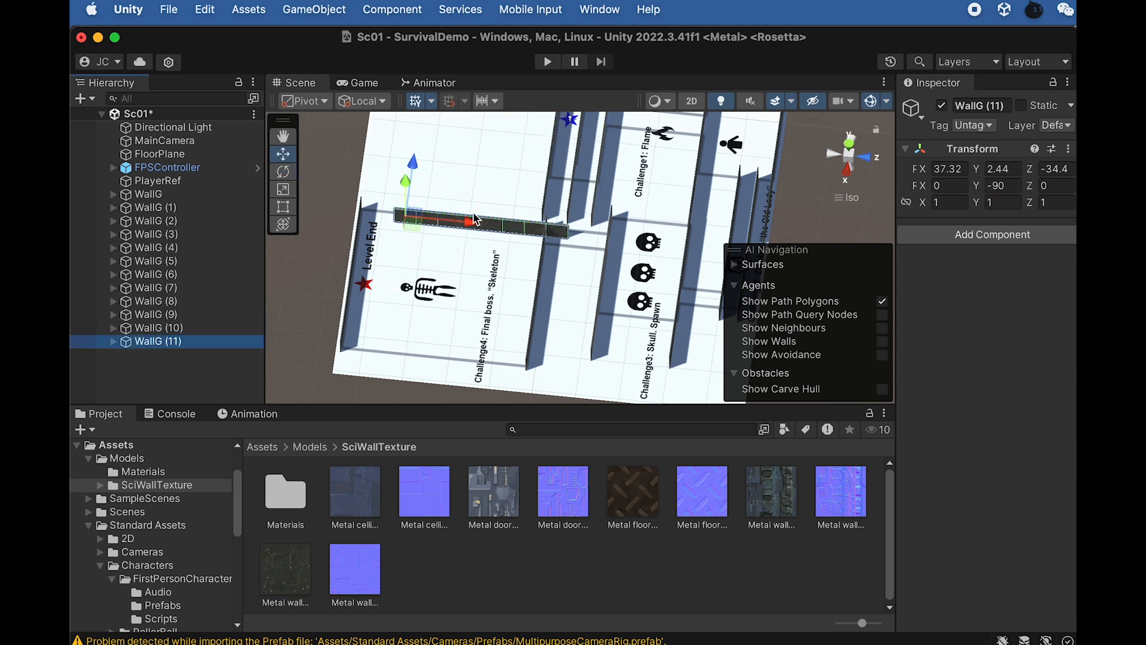
scroll(459, 224, "up", 3)
middle_click_drag(459, 223, 566, 270)
left_click_drag(531, 263, 469, 254)
middle_click_drag(469, 254, 417, 268)
middle_click_drag(590, 288, 469, 294)
left_click_drag(329, 266, 458, 274)
scroll(539, 282, "up", 8)
middle_click_drag(465, 261, 355, 276)
scroll(595, 303, "up", 2)
left_click_drag(628, 323, 587, 288, "alt")
scroll(612, 295, "up", 2)
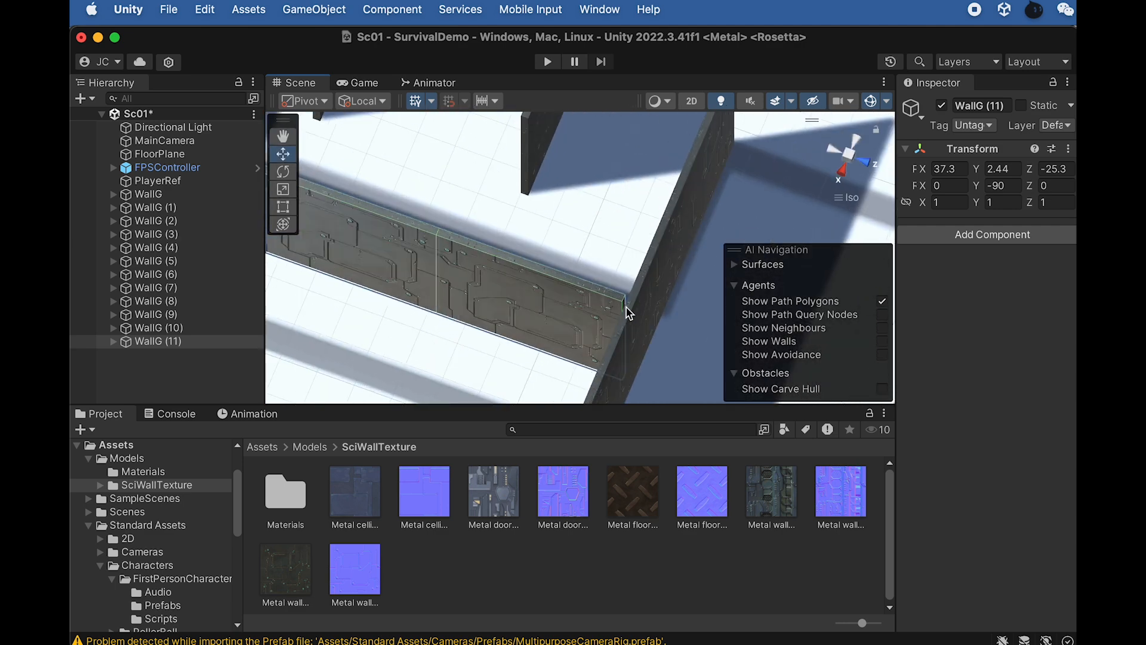
left_click_drag(622, 307, 550, 264)
Fine-tune WallG (11) to X 35.13 so it sits on the map's side wall line near the skeleton
scroll(587, 254, "down", 5)
middle_click_drag(546, 171, 545, 280)
scroll(592, 148, "down", 5)
middle_click_drag(592, 148, 598, 317)
scroll(611, 261, "up", 5)
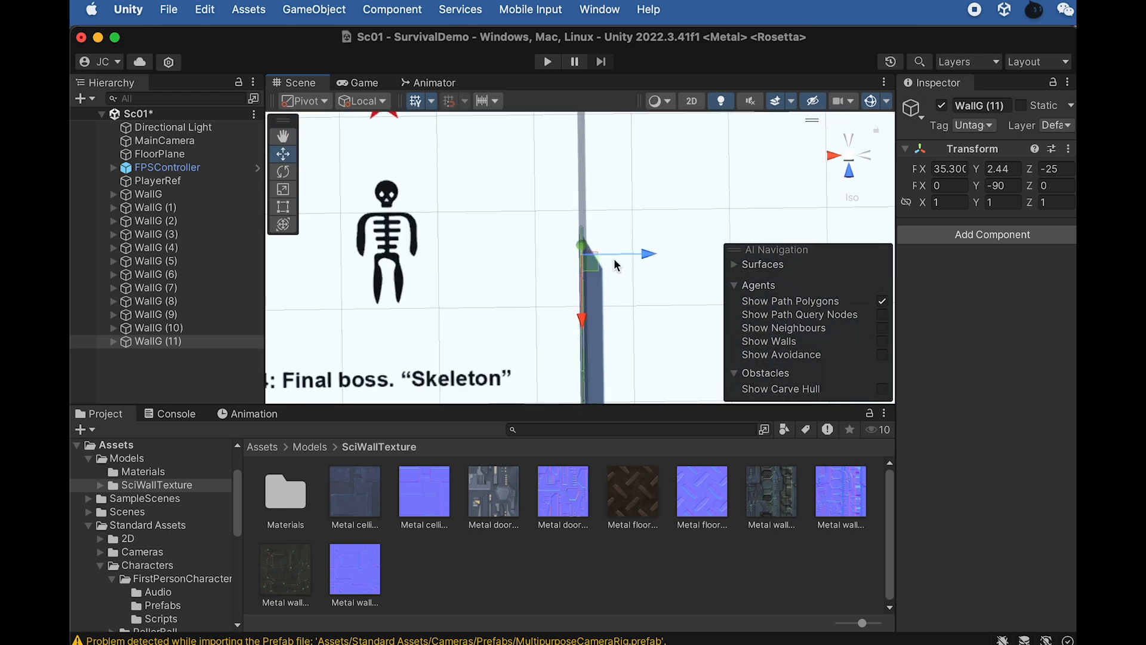
left_click_drag(639, 255, 641, 255)
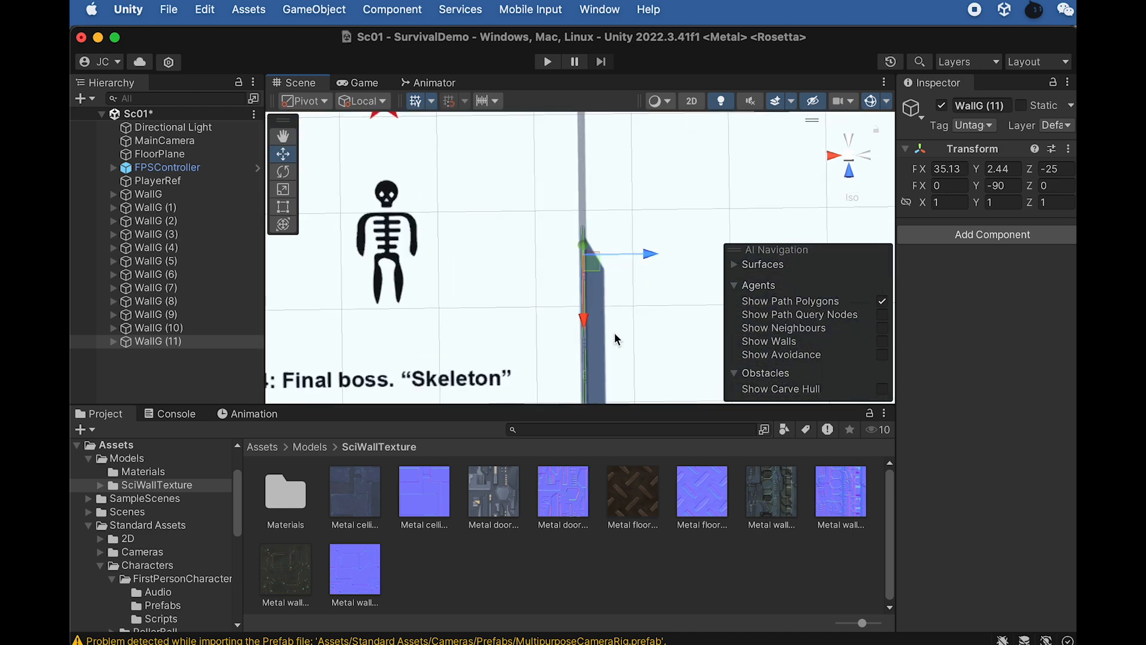
Duplicate the four end WallParts panels of WallG (11) and move the copies along the wall line toward Level End
middle_click_drag(619, 388, 596, 222)
scroll(596, 274, "down", 5)
middle_click_drag(590, 313, 603, 378)
middle_click_drag(605, 213, 616, 245)
right_click_drag(627, 253, 508, 197)
scroll(656, 274, "up", 4)
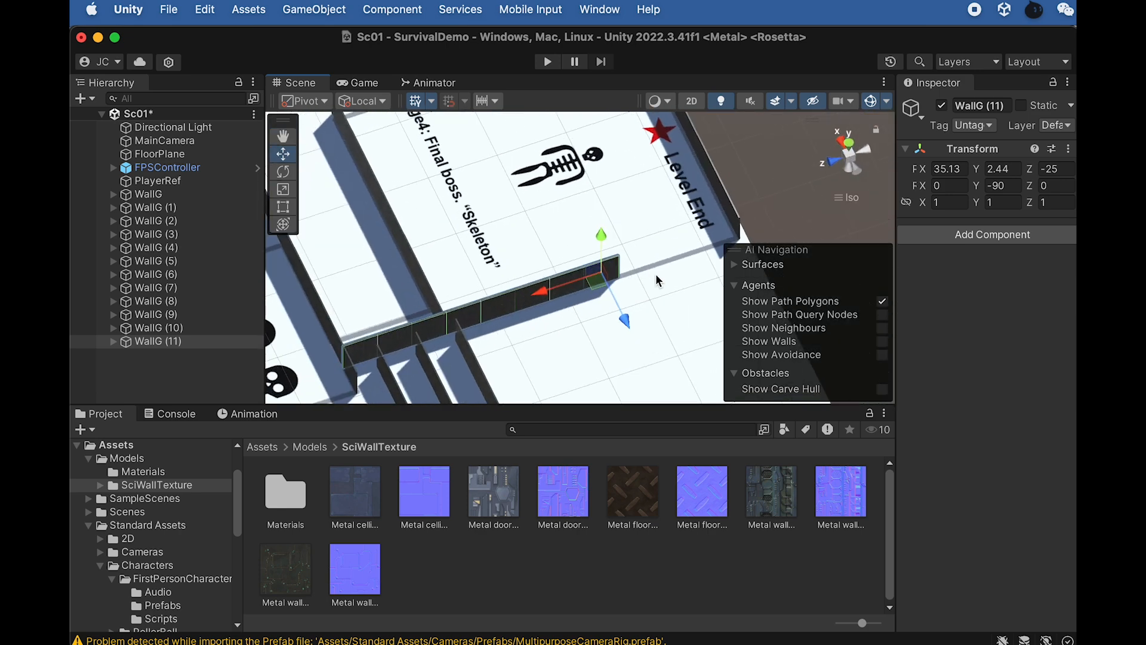
middle_click_drag(649, 243, 576, 251)
right_click_drag(585, 269, 528, 267)
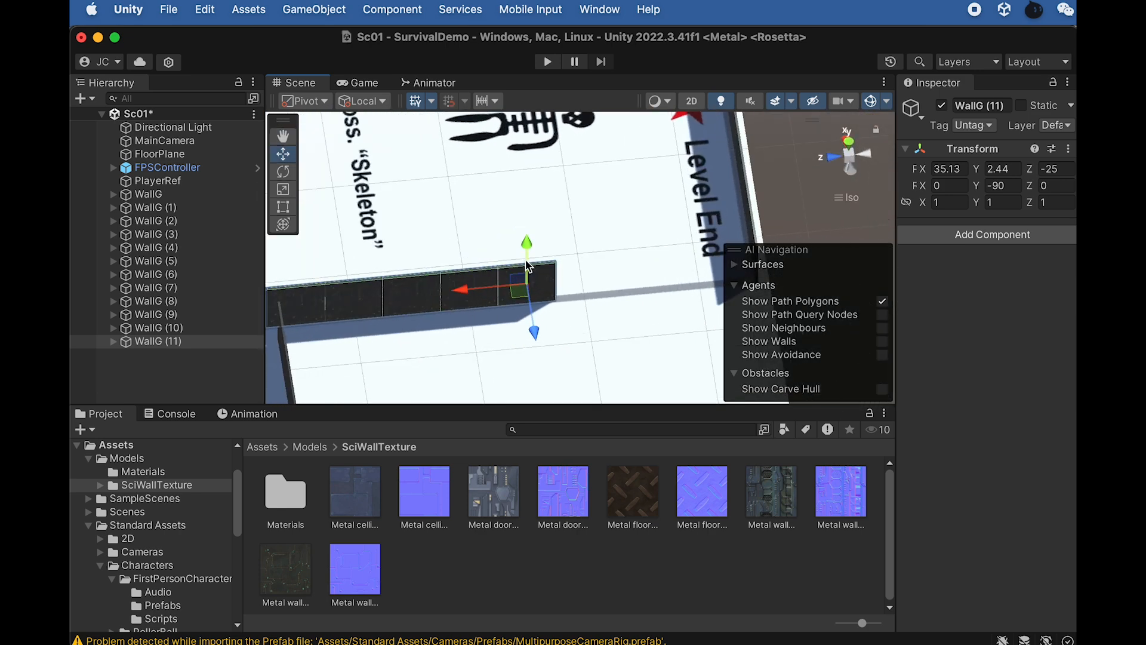
scroll(528, 262, "up", 4)
left_click(534, 277)
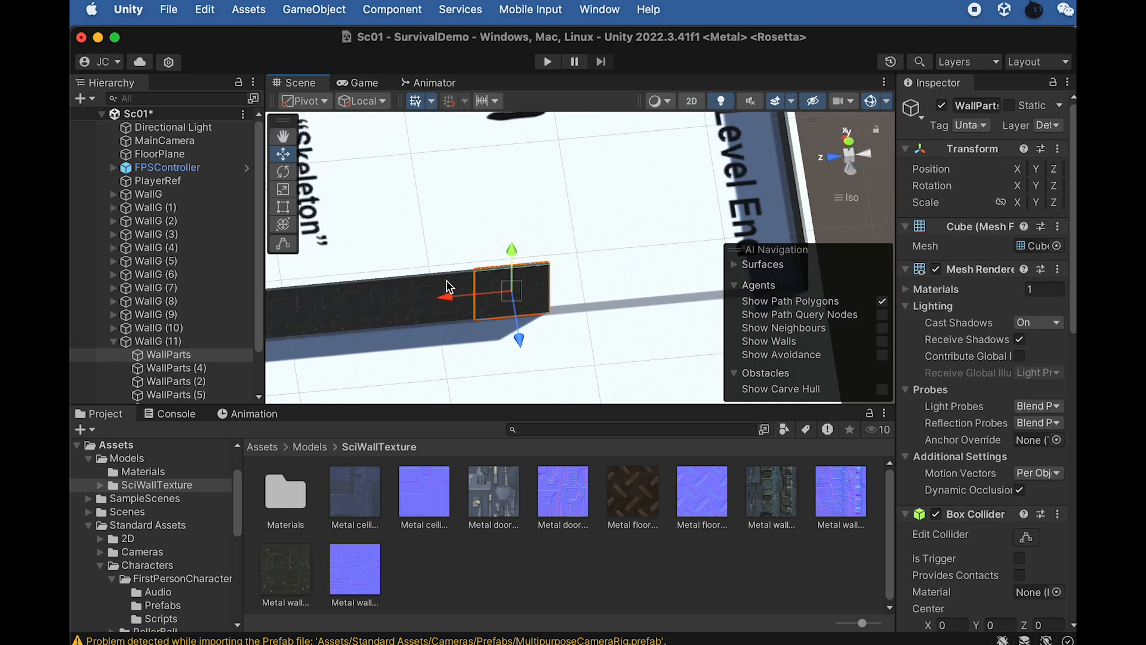
left_click(377, 295, "shift")
left_click(297, 297, "shift")
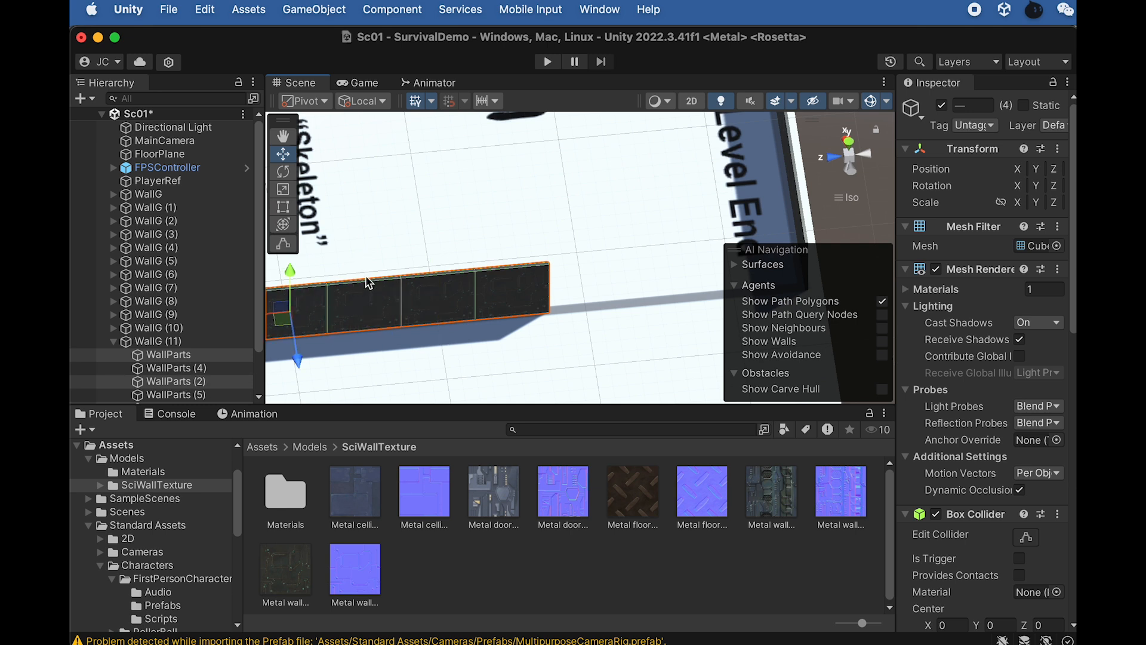
scroll(394, 291, "down", 2)
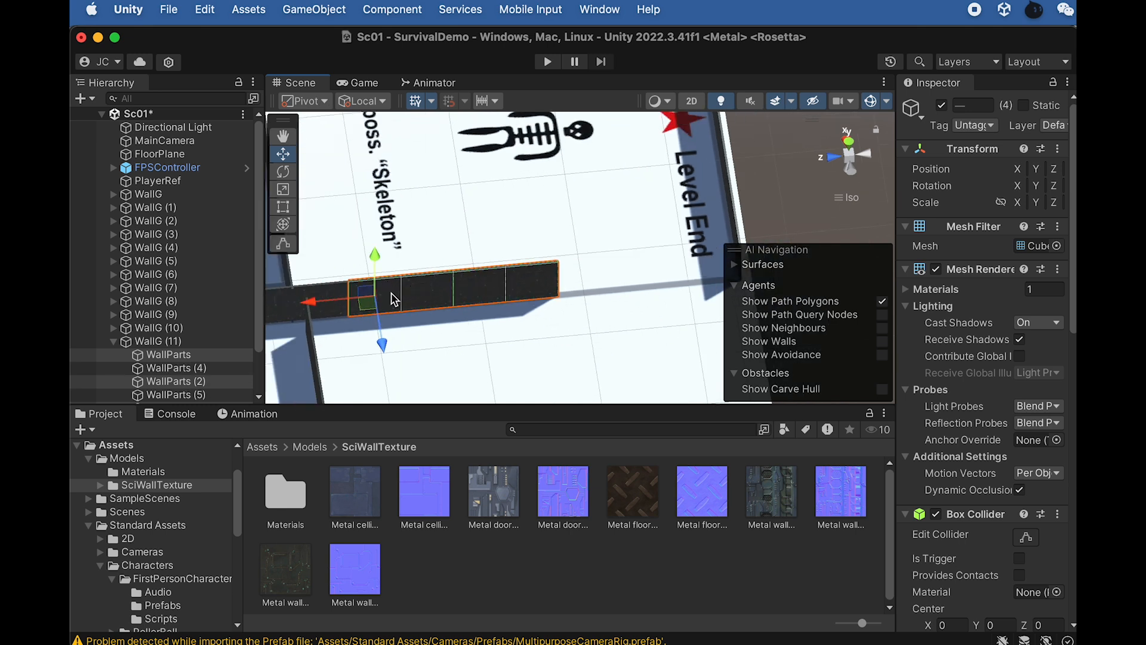
key("super+d")
left_click_drag(465, 292, 657, 287)
Close the gap between the four copied panels and WallG (11), extending the wall to the Level End wall
scroll(597, 281, "up", 4)
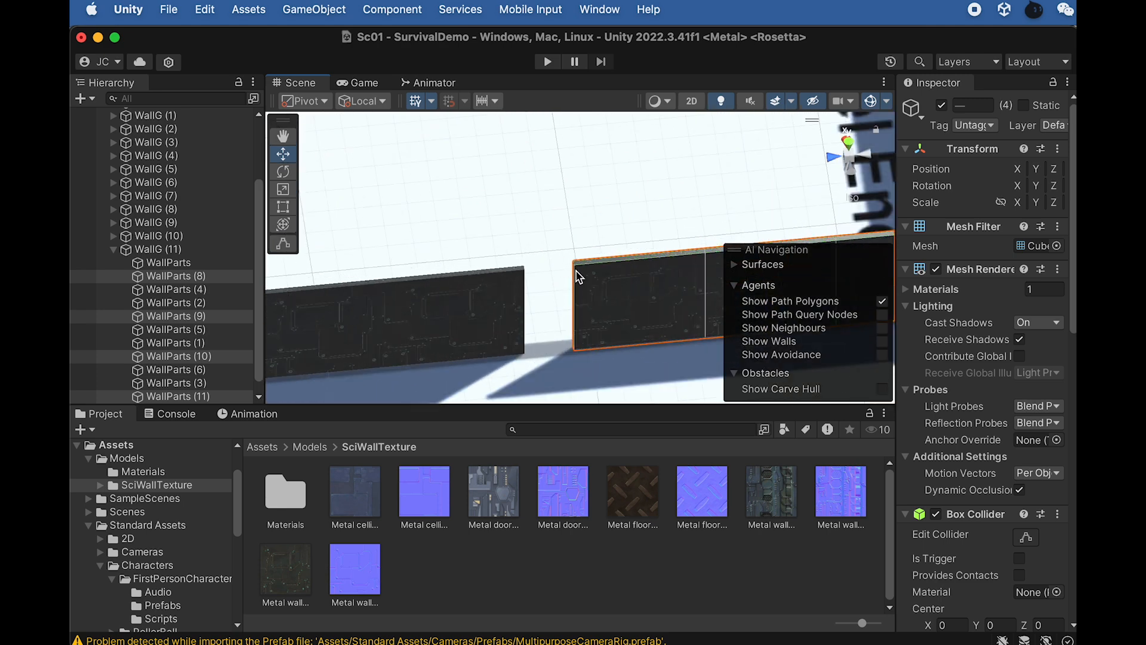
left_click_drag(578, 273, 668, 303)
scroll(586, 277, "down", 5)
middle_click_drag(668, 303, 586, 302)
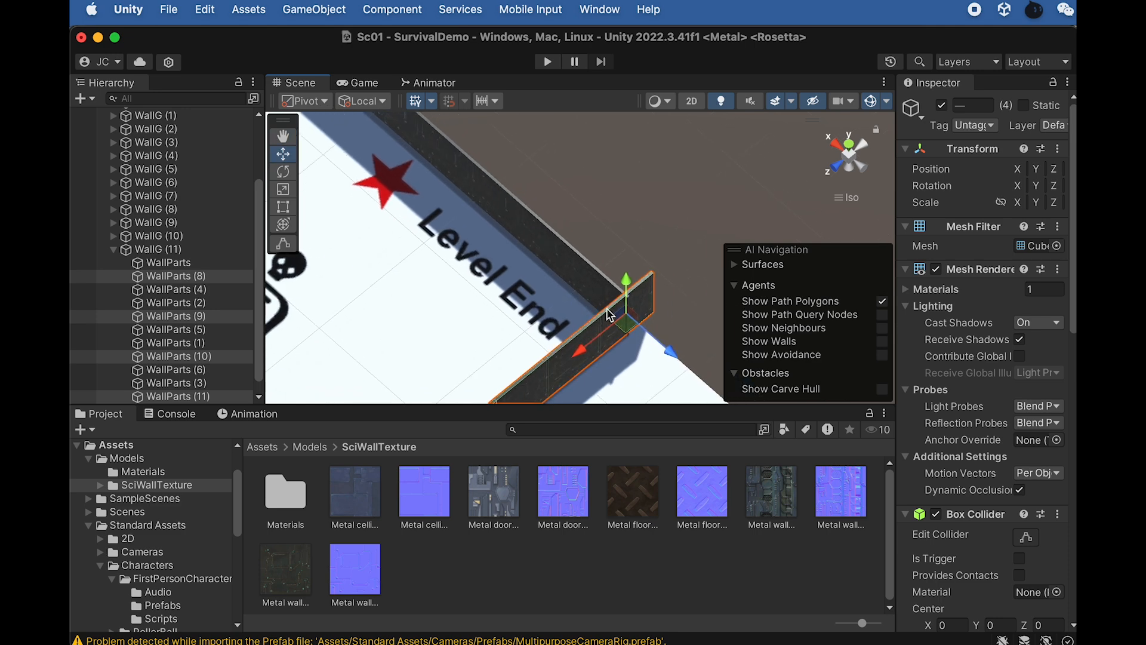
mouse_move(619, 333)
left_mouse_down("alt")
mouse_move(728, 317)
mouse_move(883, 251)
mouse_move(889, 296)
mouse_move(619, 335)
mouse_move(626, 325)
left_mouse_up("alt")
Collapse WallG (11), duplicate it and move the copy to X 73.8 on the opposite side of the Challenge4 room
scroll(663, 264, "down", 5)
middle_click_drag(441, 261, 503, 225)
left_click_drag(503, 225, 652, 317, "alt")
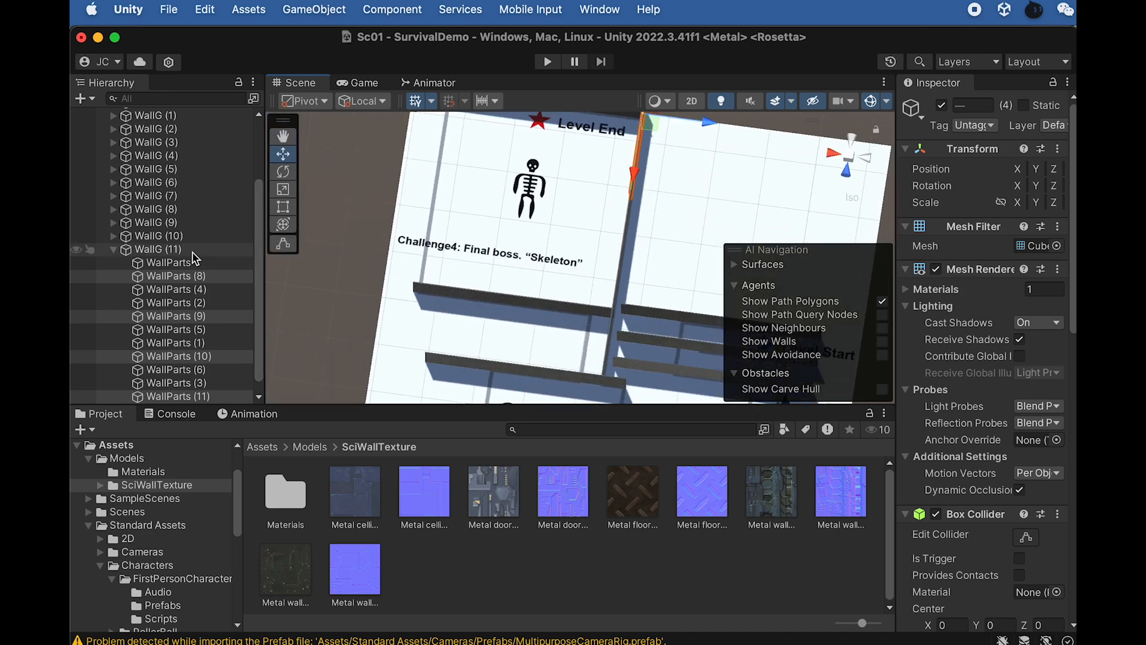
left_click(167, 252)
left_click(115, 250)
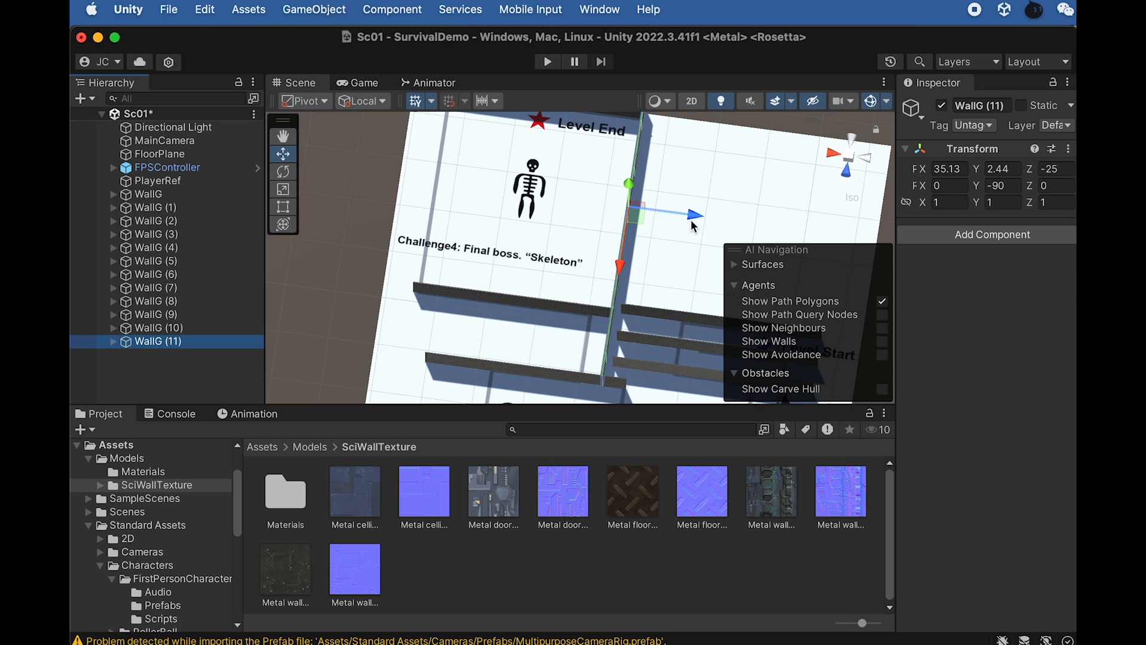
key("super+d")
left_click_drag(692, 225, 497, 218)
middle_click_drag(496, 218, 523, 171)
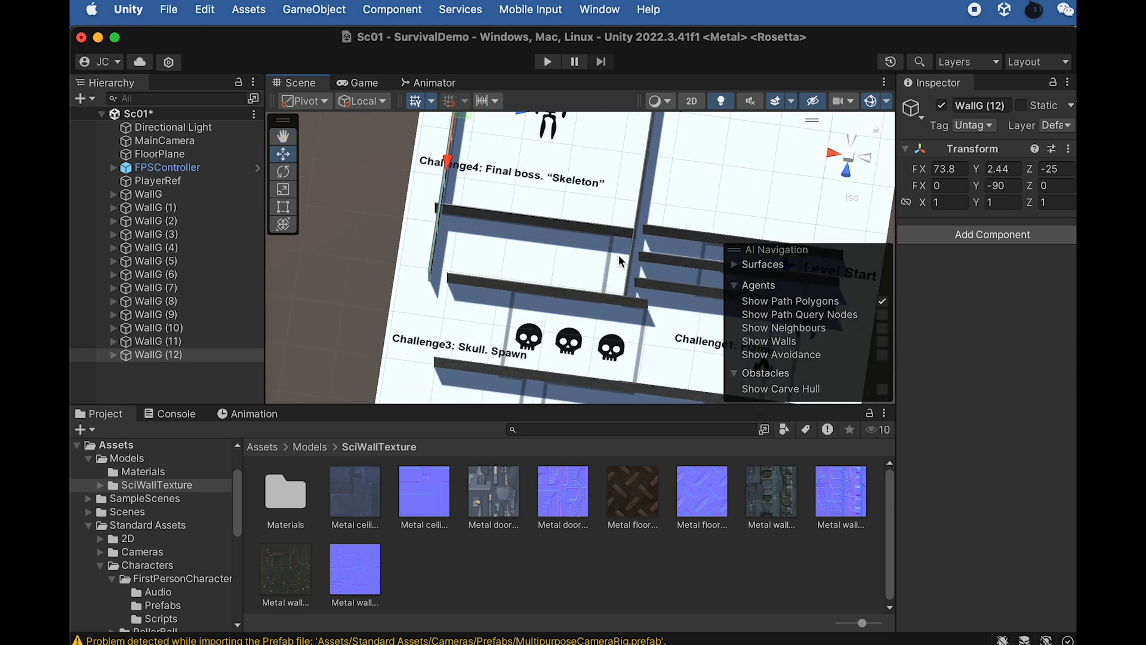
Delete the two end WallParts panels of WallG (12) that extend past the lower Challenge4 wall, and collapse the group
scroll(619, 255, "down", 5)
middle_click_drag(621, 273, 569, 246)
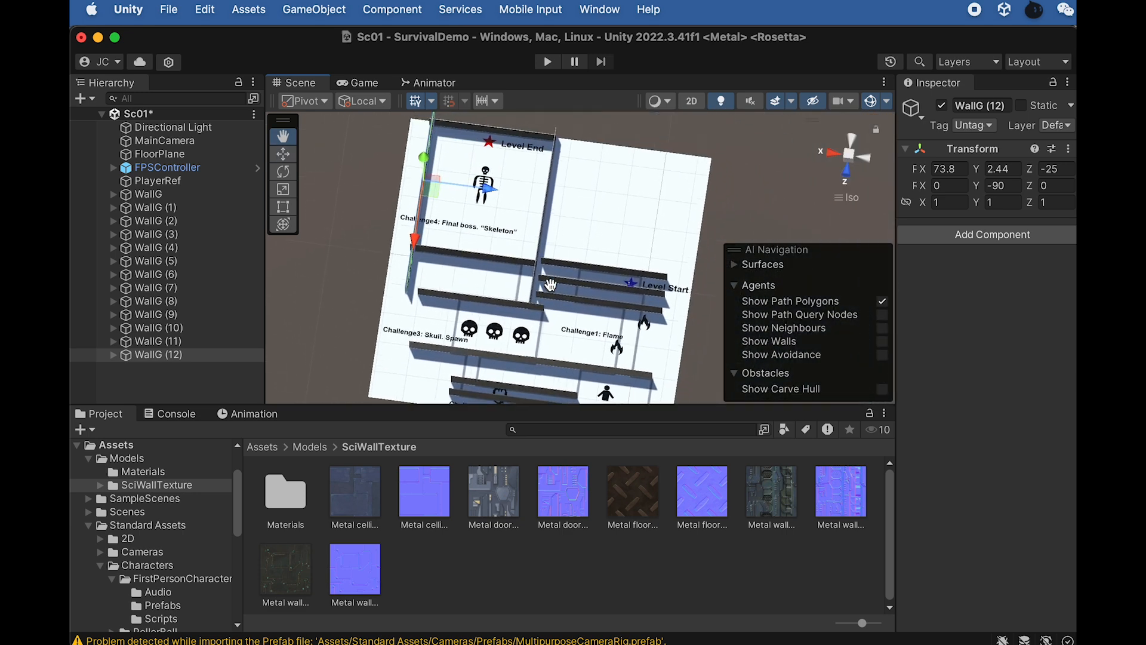
scroll(537, 235, "up", 4)
right_click_drag(550, 241, 484, 240)
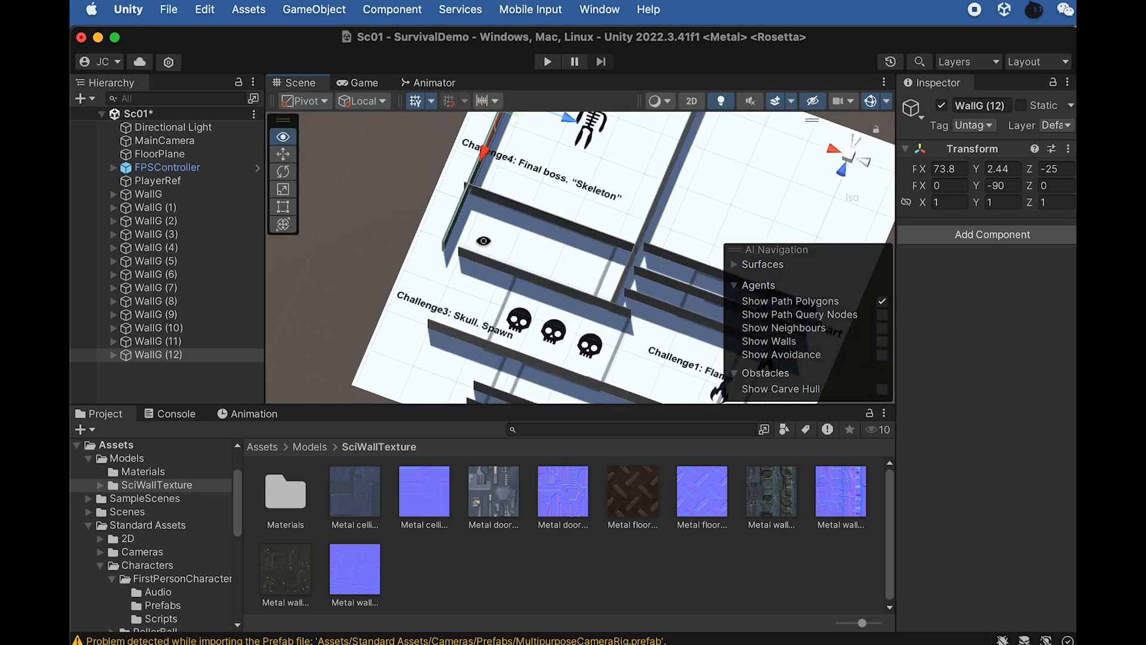
scroll(475, 153, "up", 4)
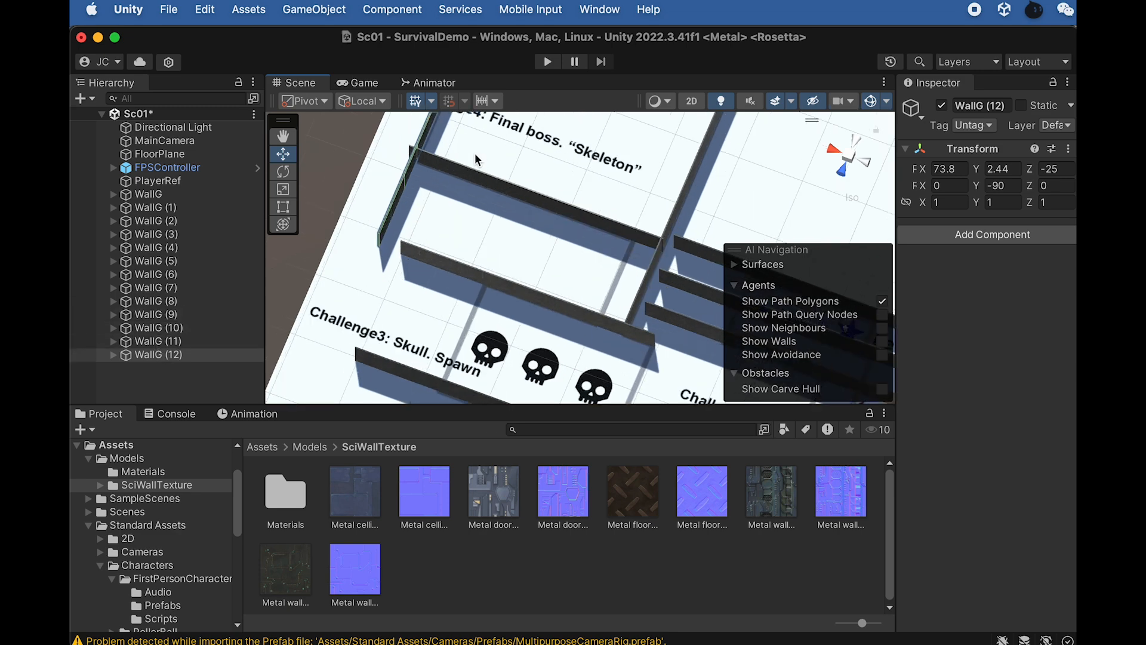
right_click_drag(475, 153, 374, 126)
middle_click_drag(409, 164, 446, 269)
left_click(454, 253)
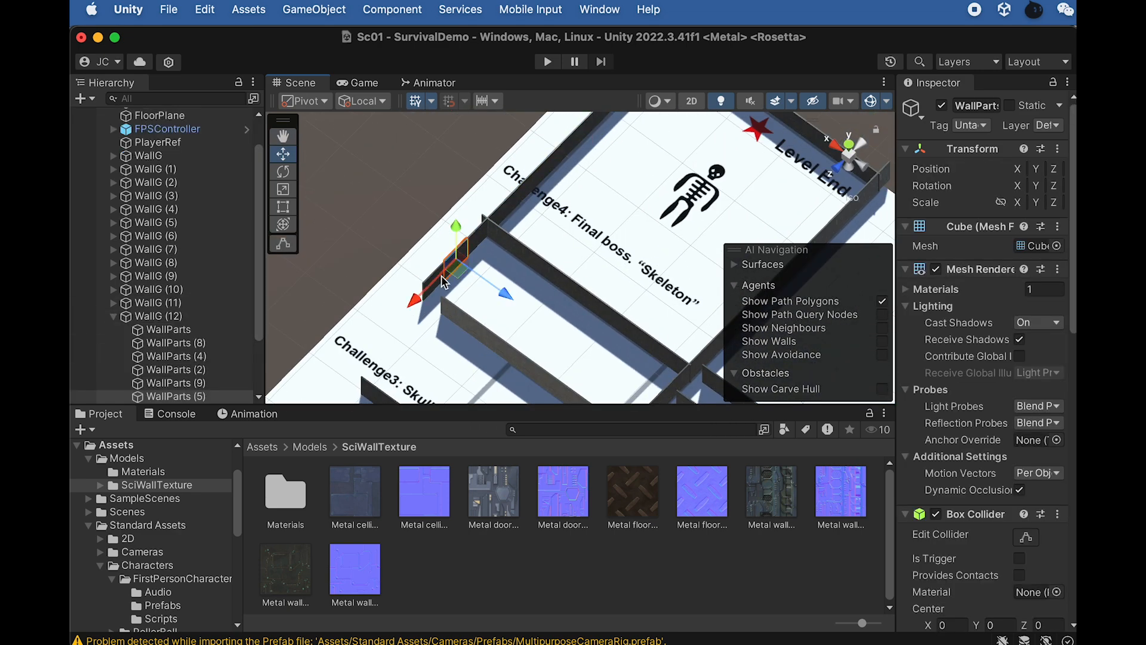
scroll(435, 287, "up", 4)
right_click_drag(435, 276, 388, 232)
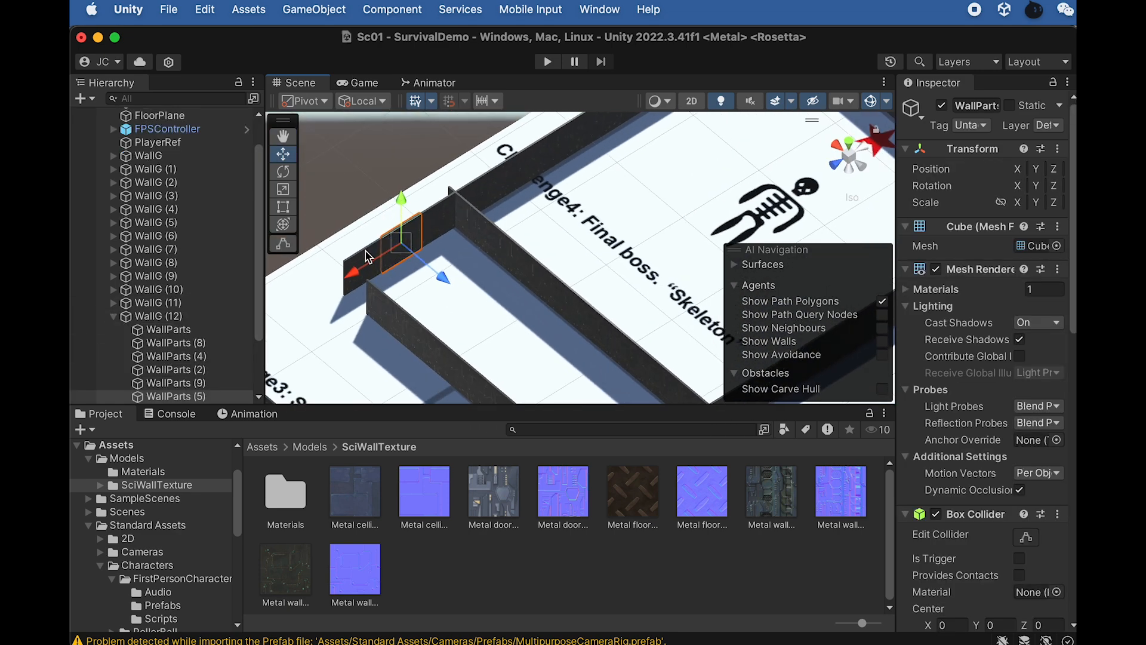
left_click(370, 261, "shift")
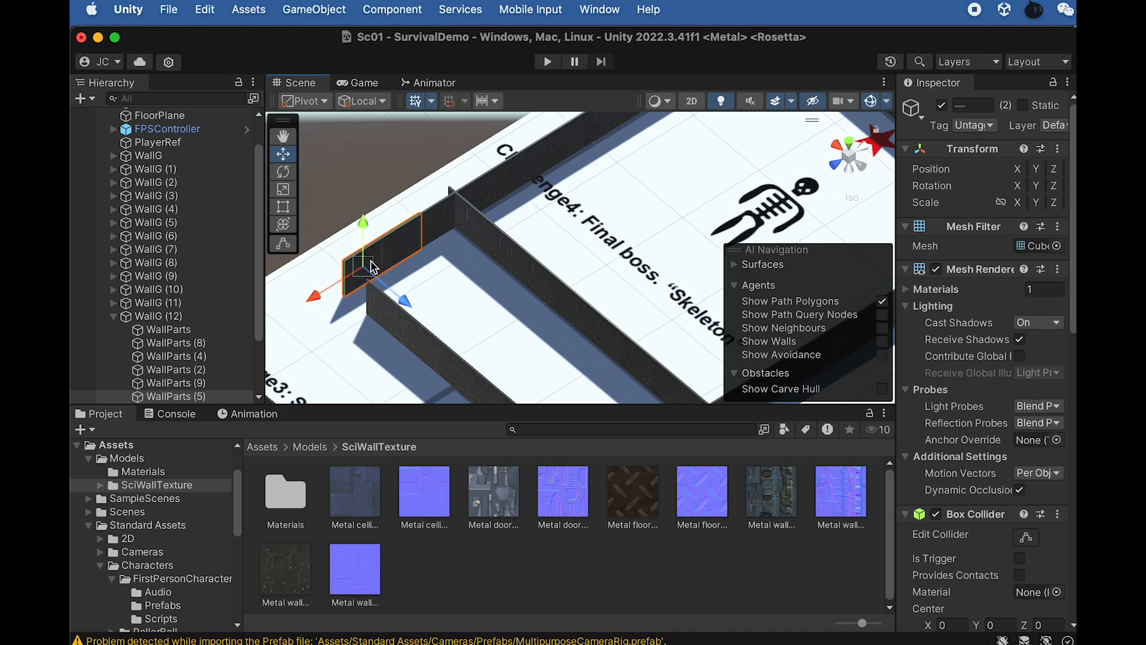
right_click(187, 398)
left_click(215, 371)
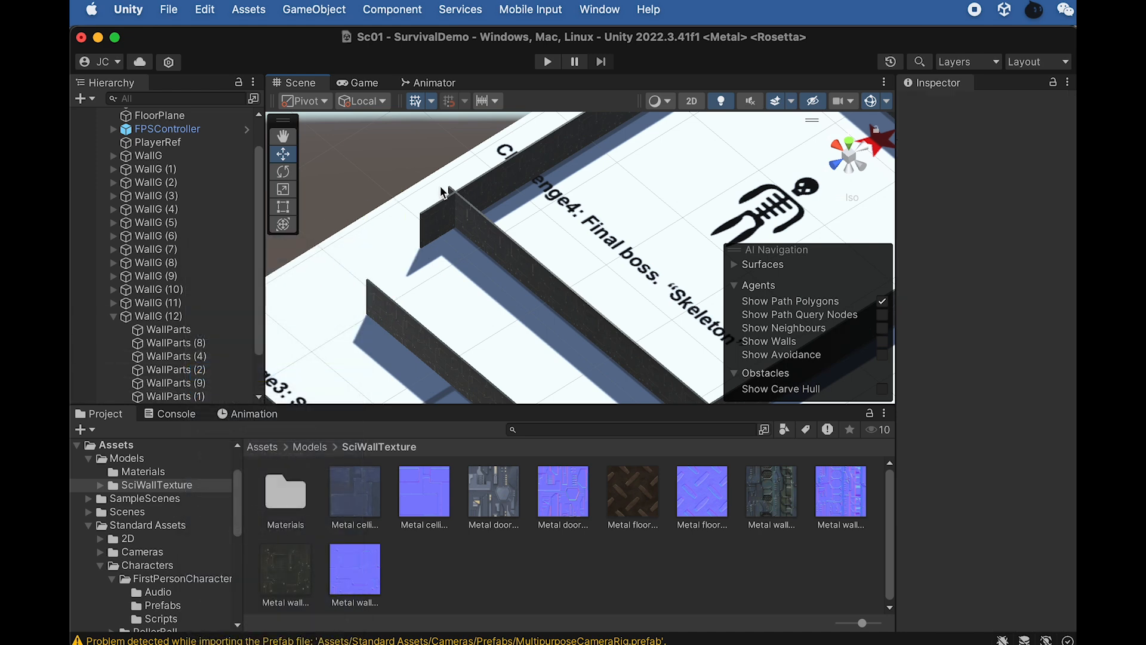
left_click(114, 318)
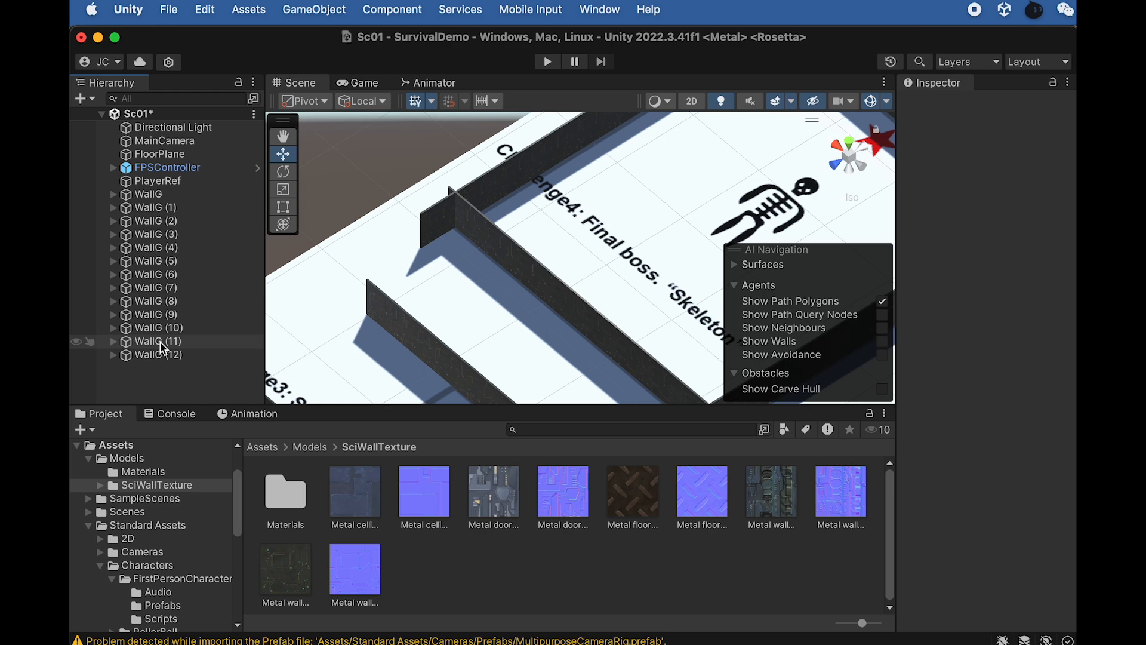
Duplicate WallG (12) and move the copy across to the skull area beside the central wall
left_click(162, 353)
scroll(502, 239, "down", 6)
left_click_drag(507, 263, 686, 252, "alt")
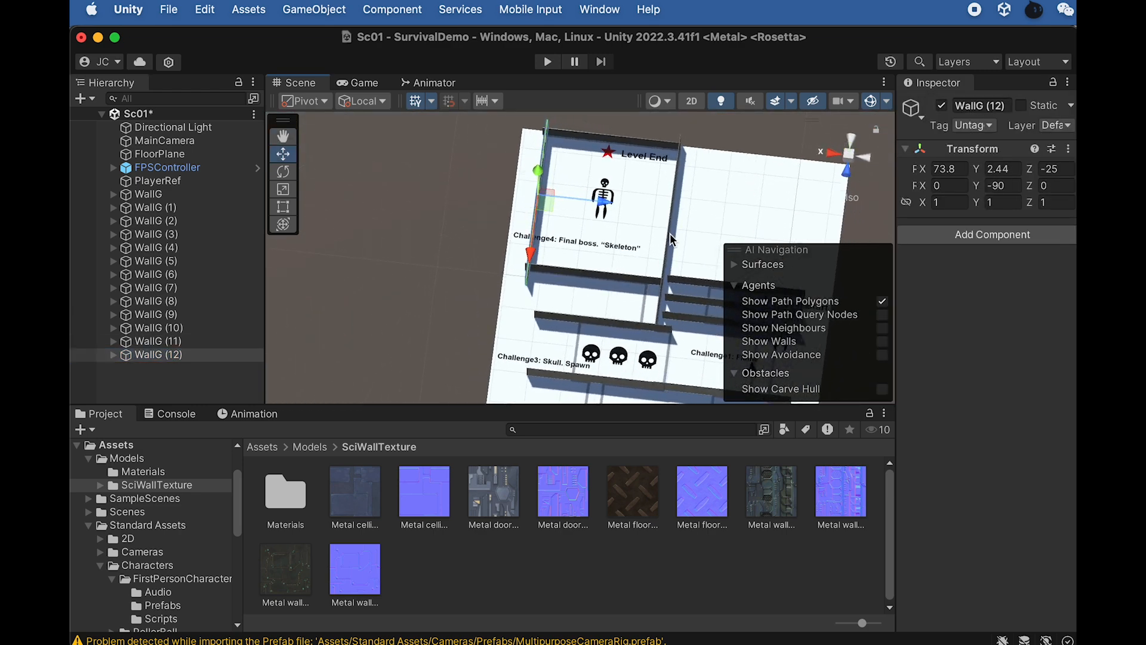
key("super+d")
left_click_drag(603, 203, 724, 221)
left_click_drag(650, 274, 641, 350)
Fine-tune WallG (13) to X 39.4, Z 20.4 so it runs parallel to the central wall and starts at the Challenge4 wall
key("f")
mouse_move(638, 249)
left_mouse_down()
mouse_move(625, 246)
mouse_move(650, 249)
left_mouse_up()
scroll(628, 245, "up", 5)
right_click_drag(683, 281, 560, 258)
left_click_drag(537, 272, 395, 320)
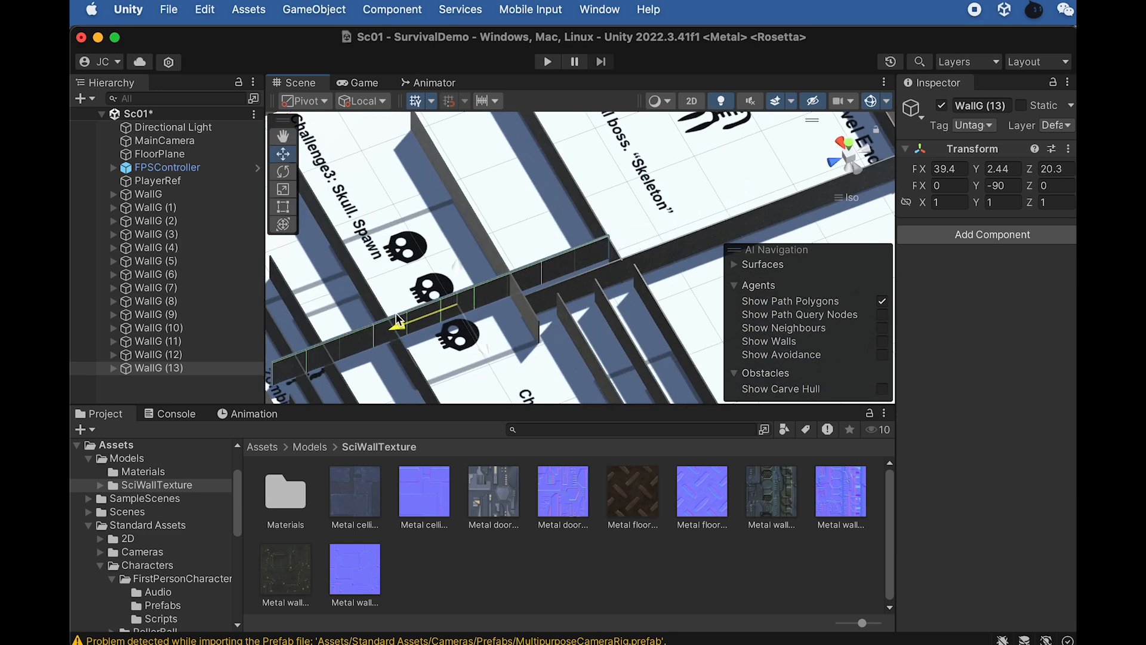
scroll(478, 261, "up", 3)
left_click_drag(365, 342, 361, 339)
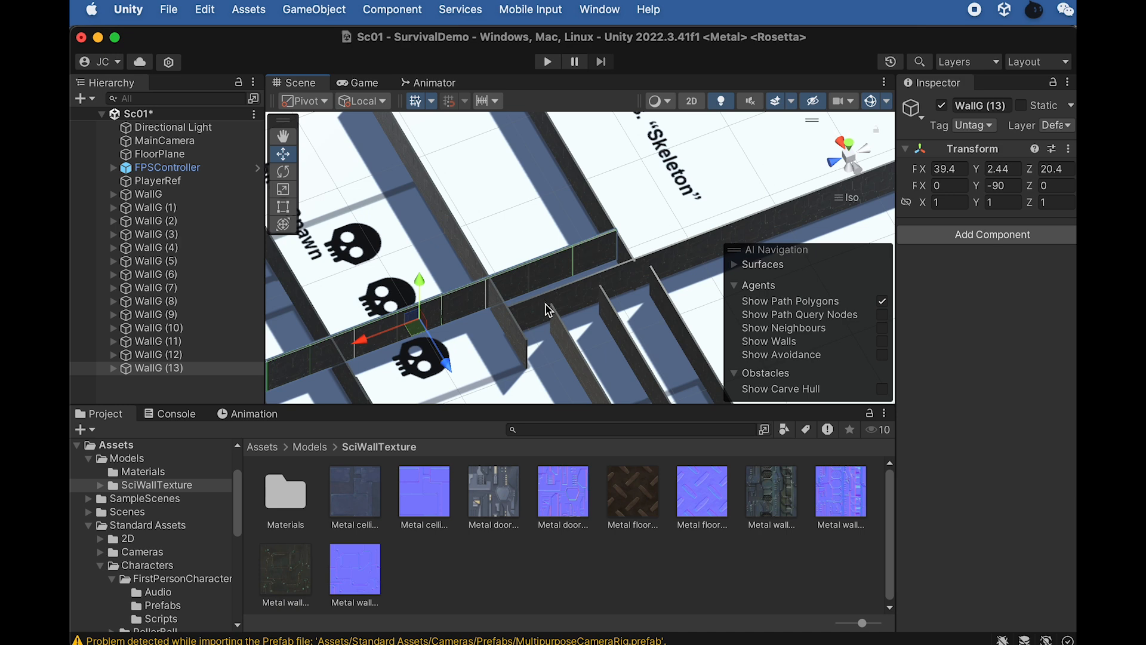
Delete the seven WallParts panels of WallG (13) that run across the Challenge3 skull area and beyond, leaving the short corridor wall
right_click_drag(510, 292, 447, 248)
middle_click_drag(448, 248, 573, 170)
right_click_drag(556, 221, 466, 238)
middle_click_drag(361, 250, 388, 253)
left_click(388, 253)
left_click(394, 255)
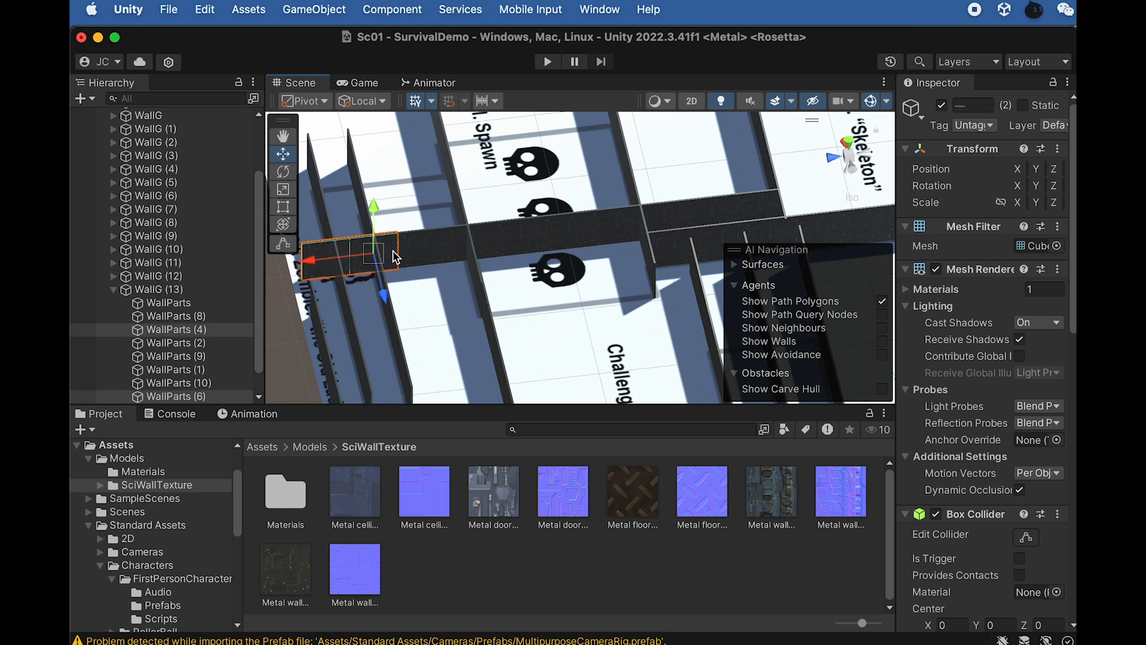
left_click(420, 252, "shift")
left_click(466, 252, "shift")
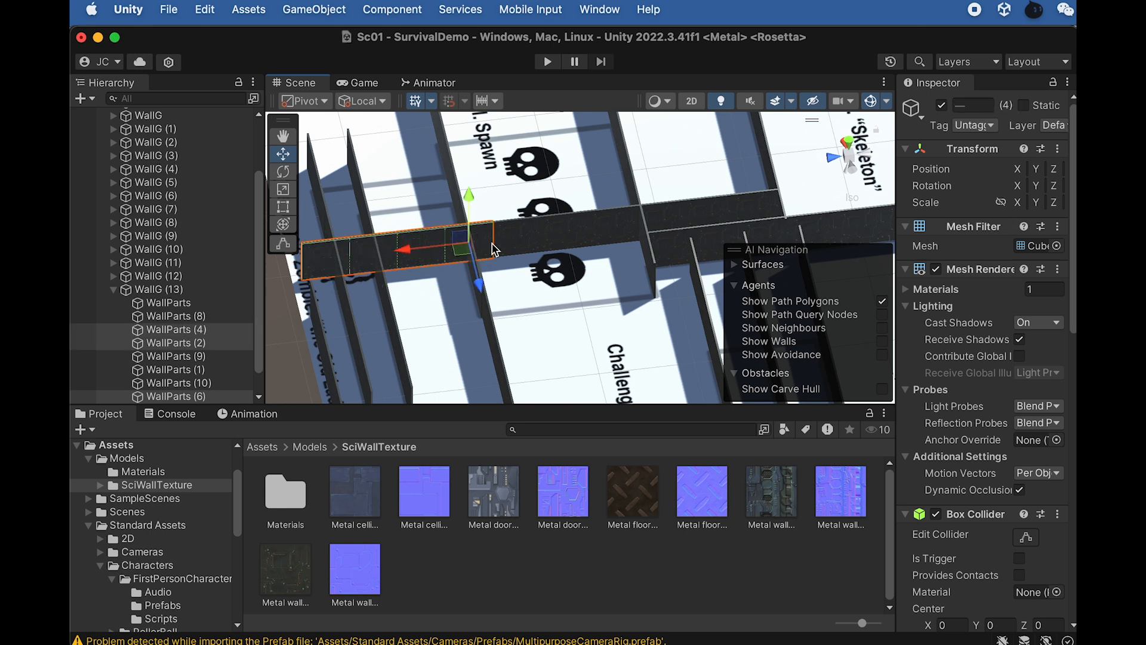
left_click(516, 241, "shift")
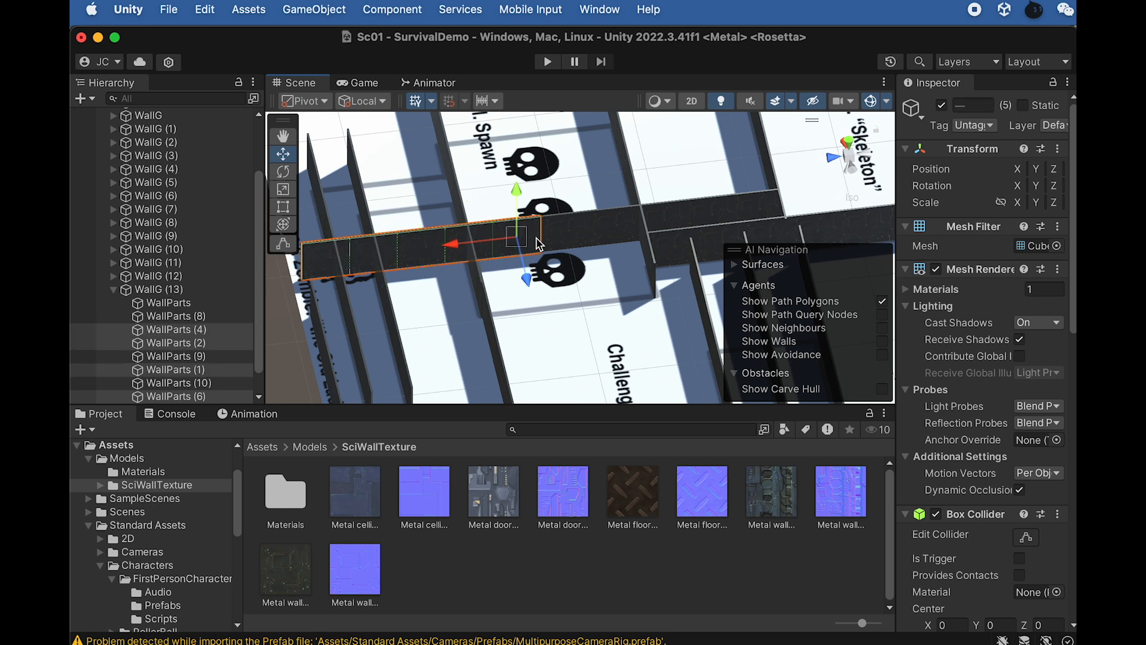
left_click(547, 240, "shift")
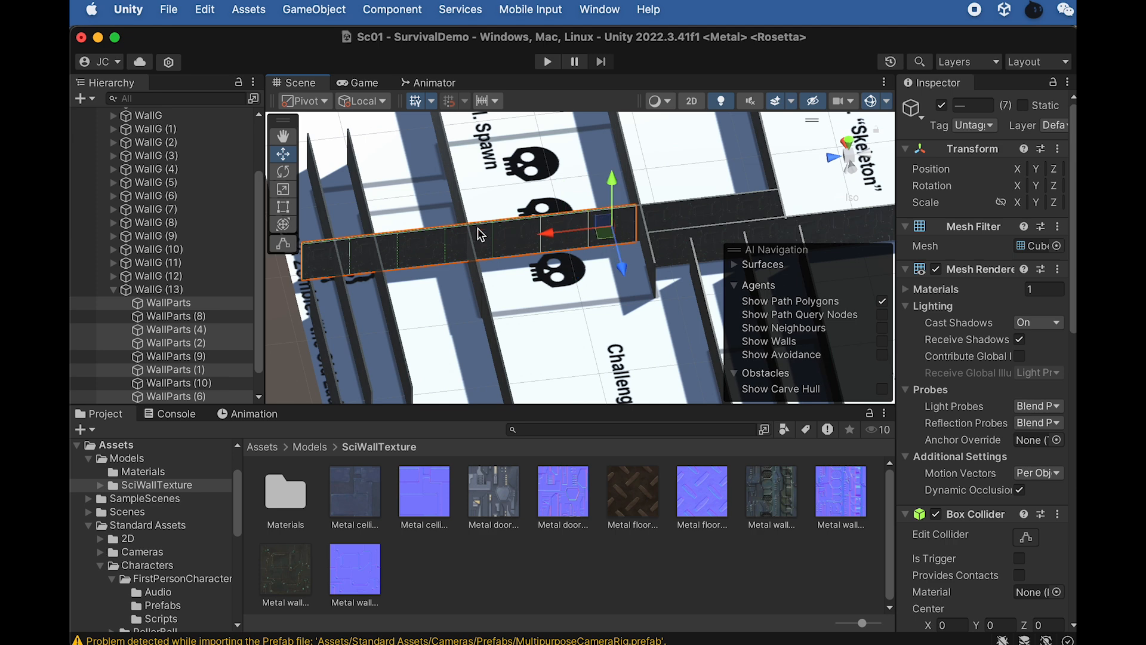
right_click(179, 343)
left_click(203, 370)
Delete the WallParts (1) panel of WallG (2) that blocks the corridor between the two parallel walls above the skulls
left_click_drag(652, 231, 775, 182, "alt")
middle_click_drag(646, 168, 649, 296)
left_click(624, 293)
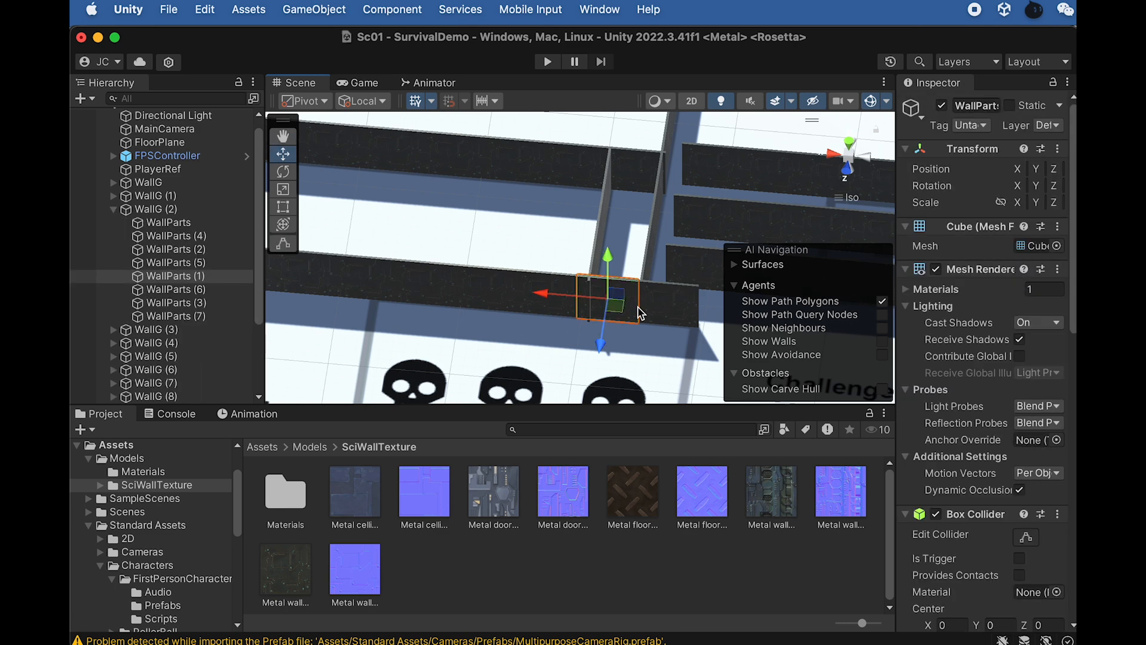
right_click(181, 279)
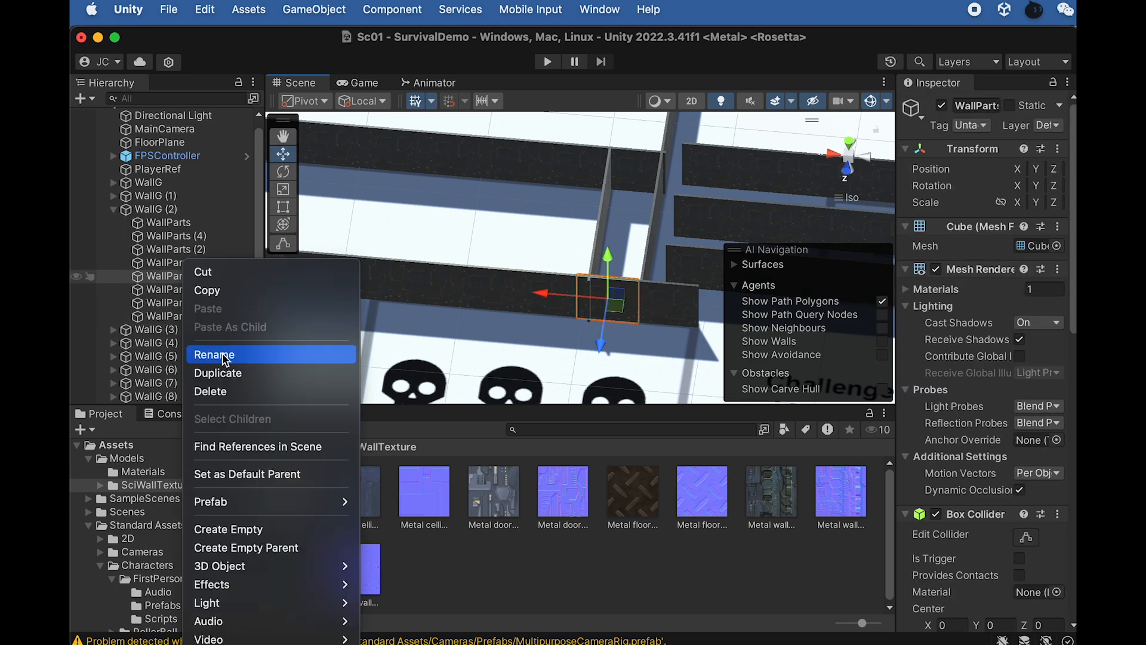
left_click(220, 393)
Examine the opened corridor between the Challenge4 room and the skull area from several angles
left_click_drag(639, 236, 525, 322, "alt")
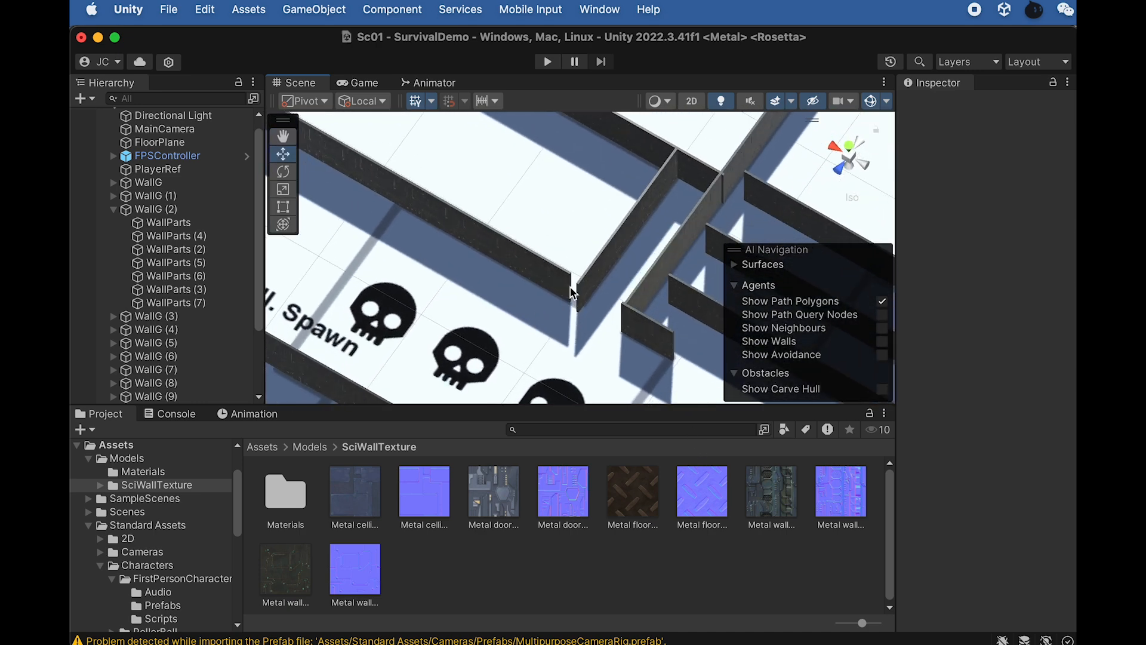
left_click_drag(565, 290, 383, 293, "alt")
middle_click_drag(561, 213, 547, 180)
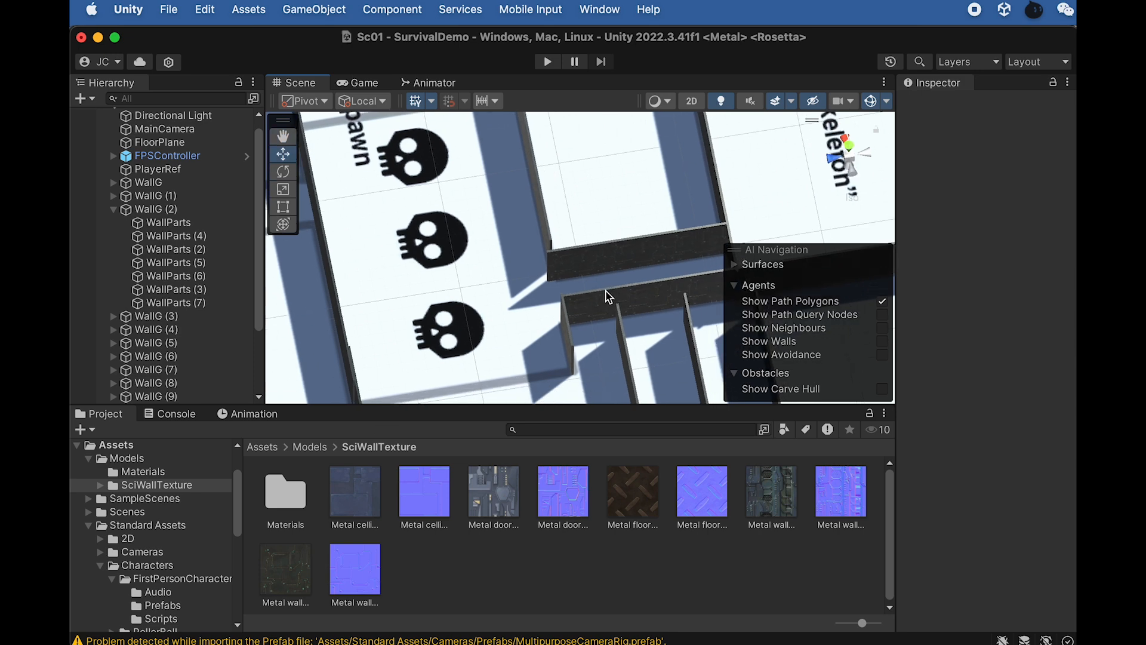
scroll(604, 292, "down", 3)
left_click_drag(551, 297, 761, 346, "alt")
middle_click_drag(648, 306, 651, 255)
left_click_drag(656, 287, 647, 159, "alt")
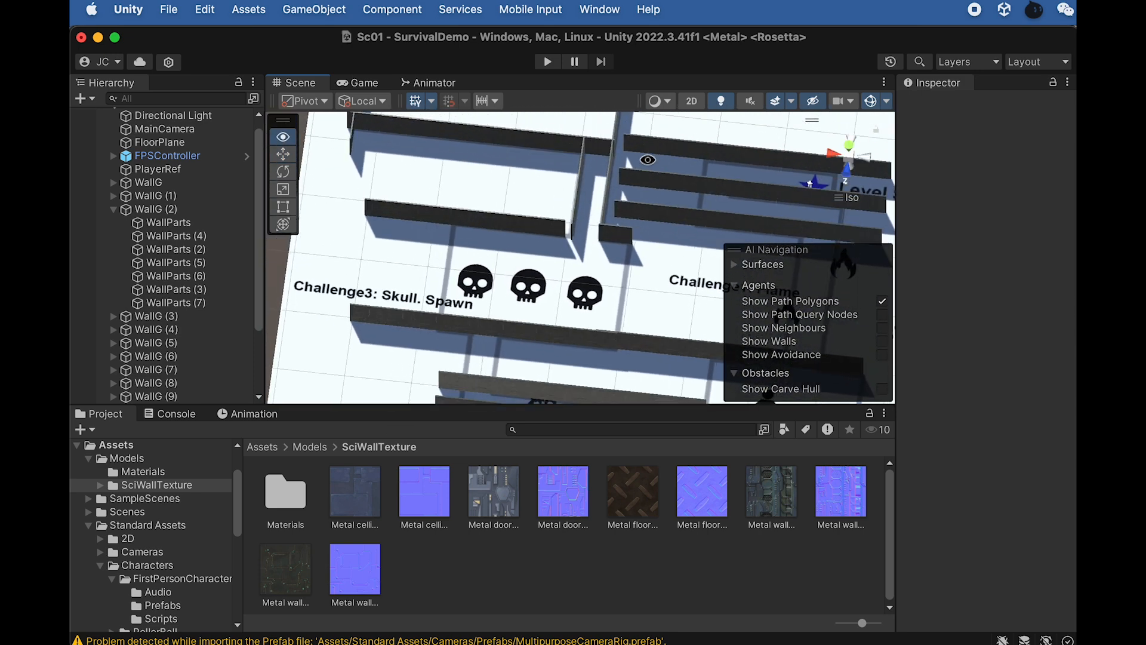
scroll(626, 280, "down", 1)
left_click(589, 173)
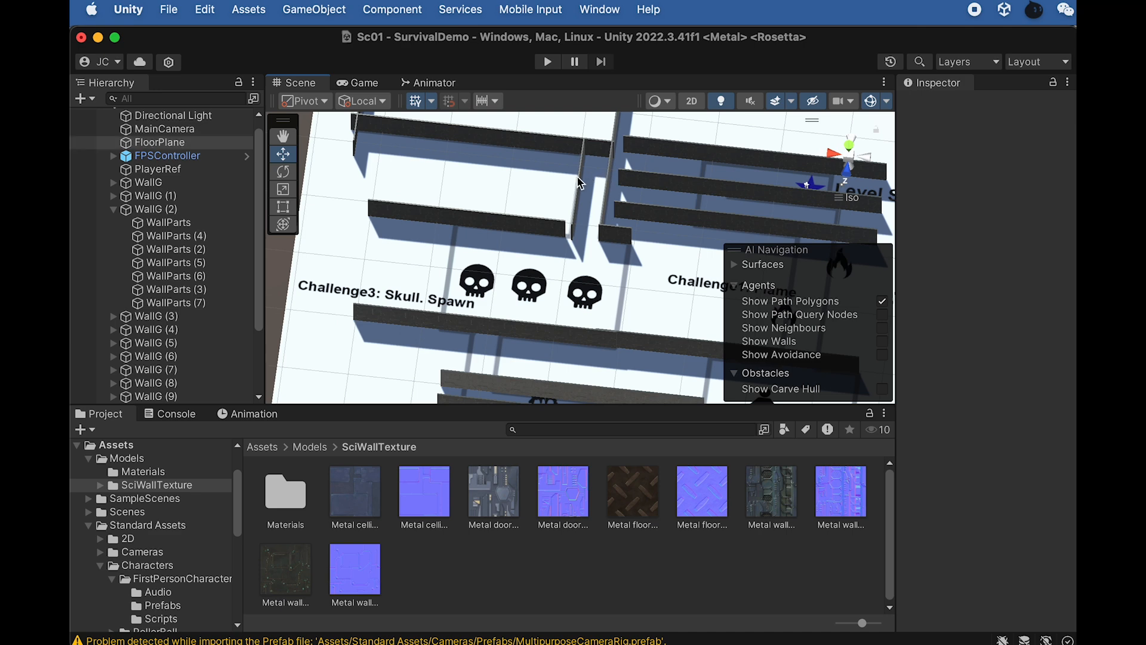
left_click_drag(658, 200, 525, 174, "alt")
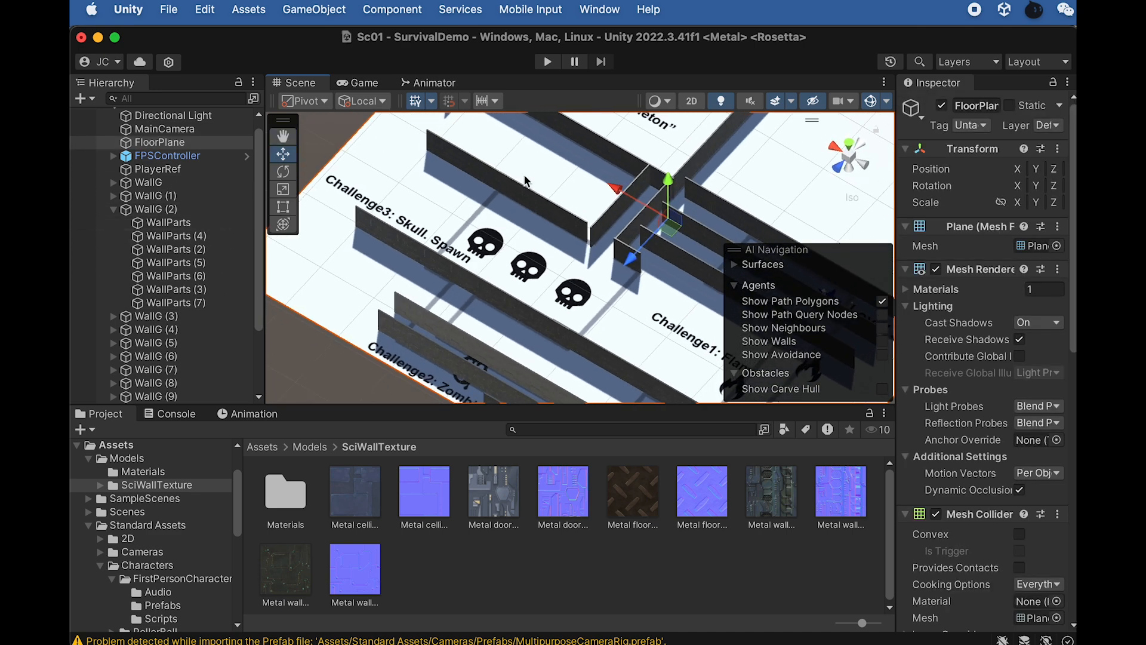
Collapse WallG (13), duplicate it and move the copy to X 30.5, Z 38.4 between the skulls and the Challenge1 area
left_click(600, 229)
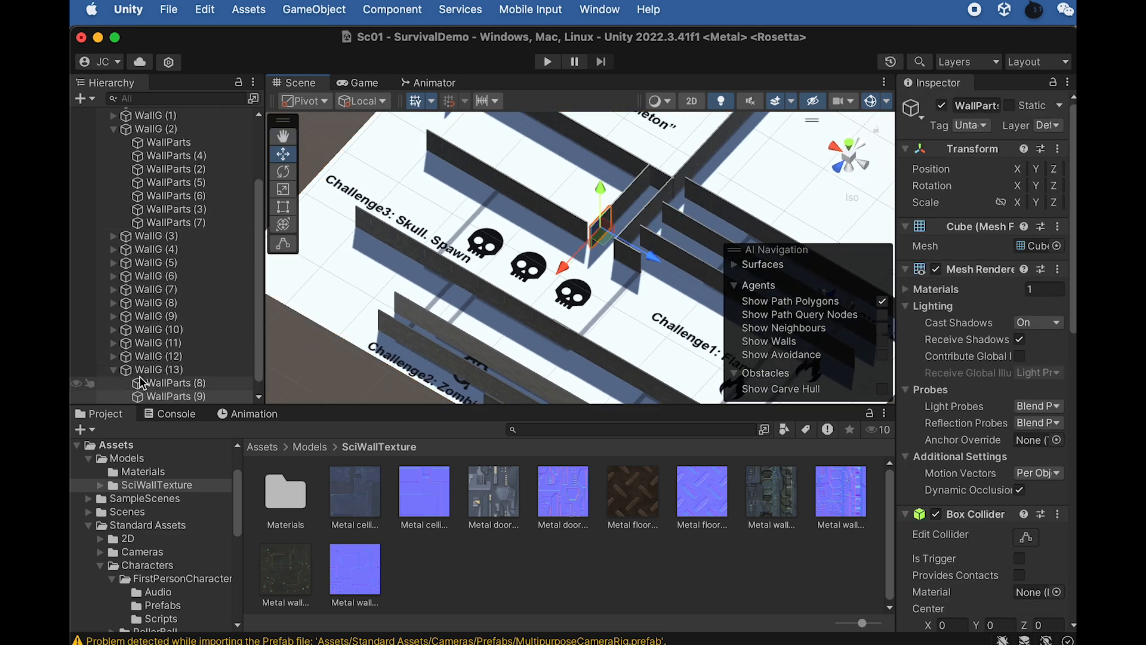
left_click(114, 370)
left_click(156, 396)
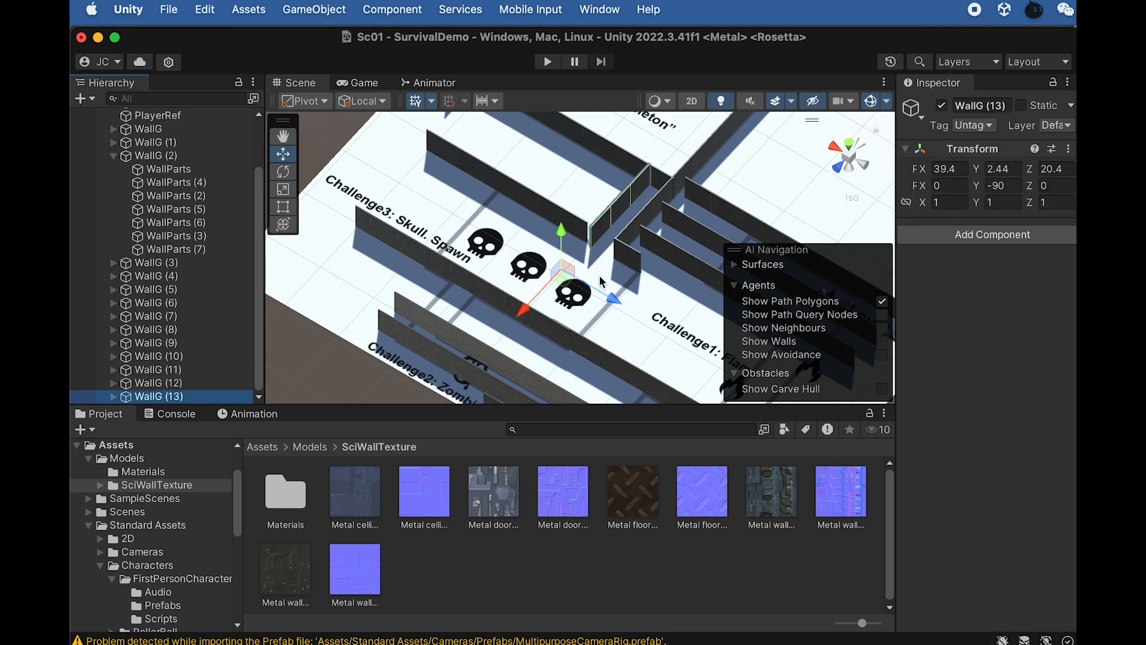
scroll(572, 267, "down", 3)
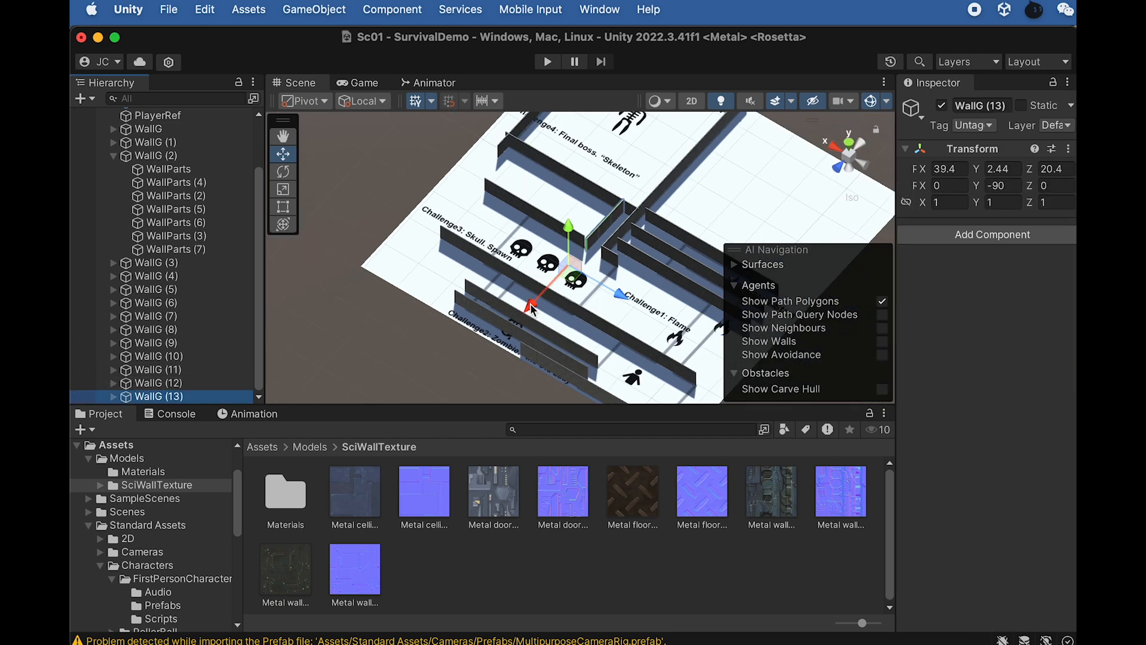
key("super+d")
left_click_drag(533, 310, 504, 346)
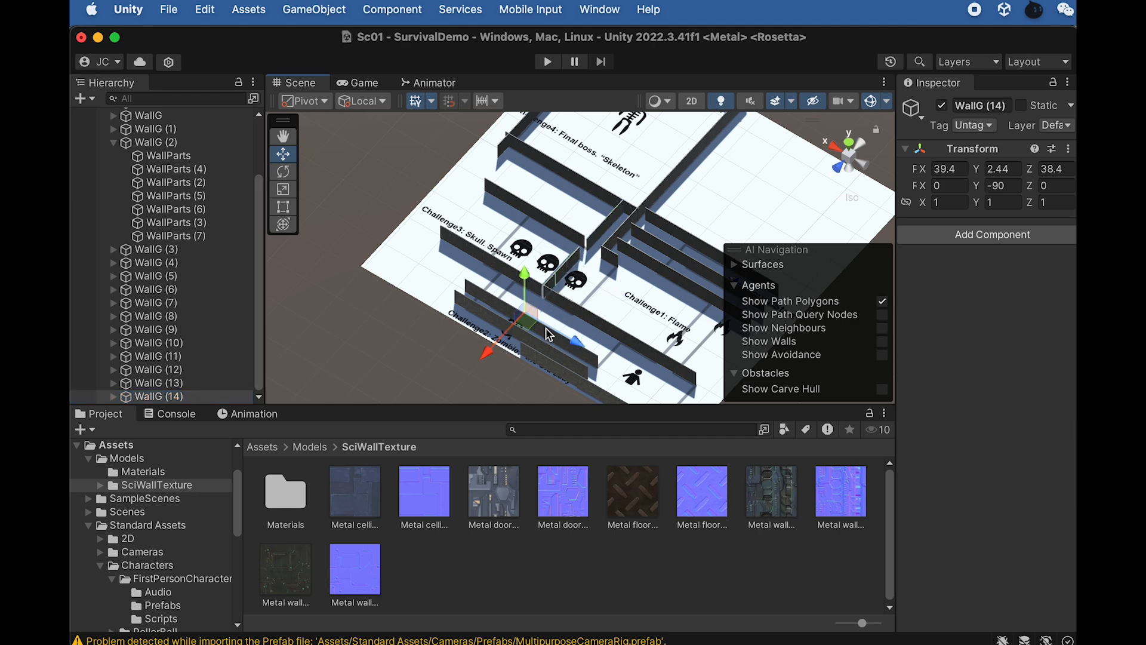
left_click_drag(578, 344, 615, 357)
Snap WallG (14) to the end of the short wall piece below the corridor and fine-tune it to X 30.6, Z 35
key("f")
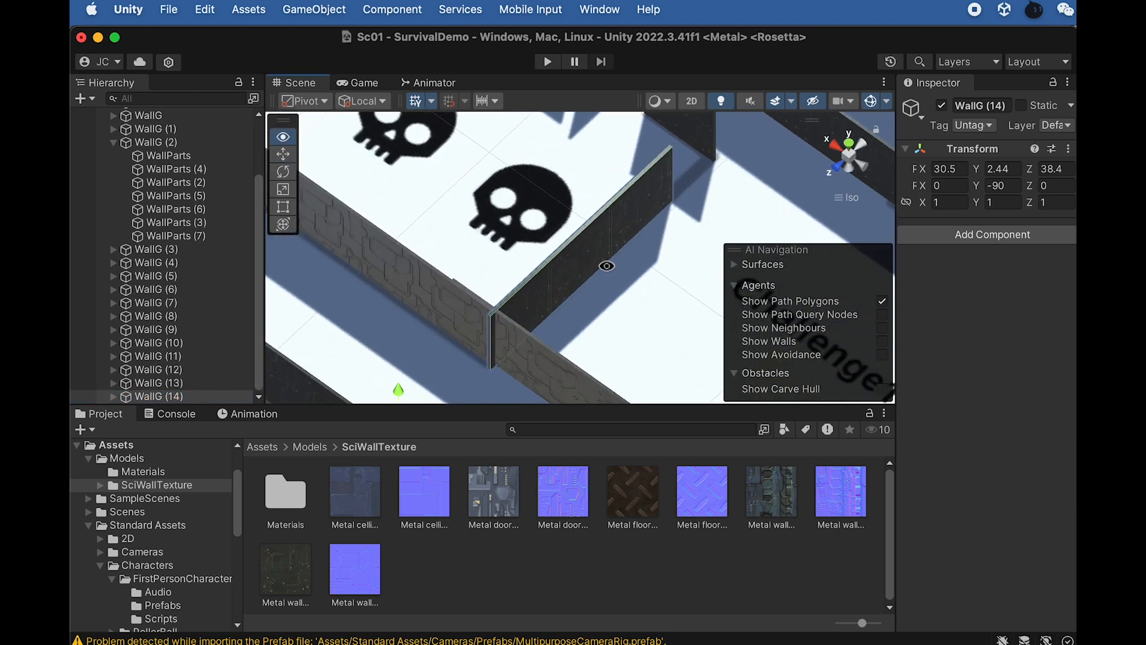
left_click_drag(315, 363, 310, 357)
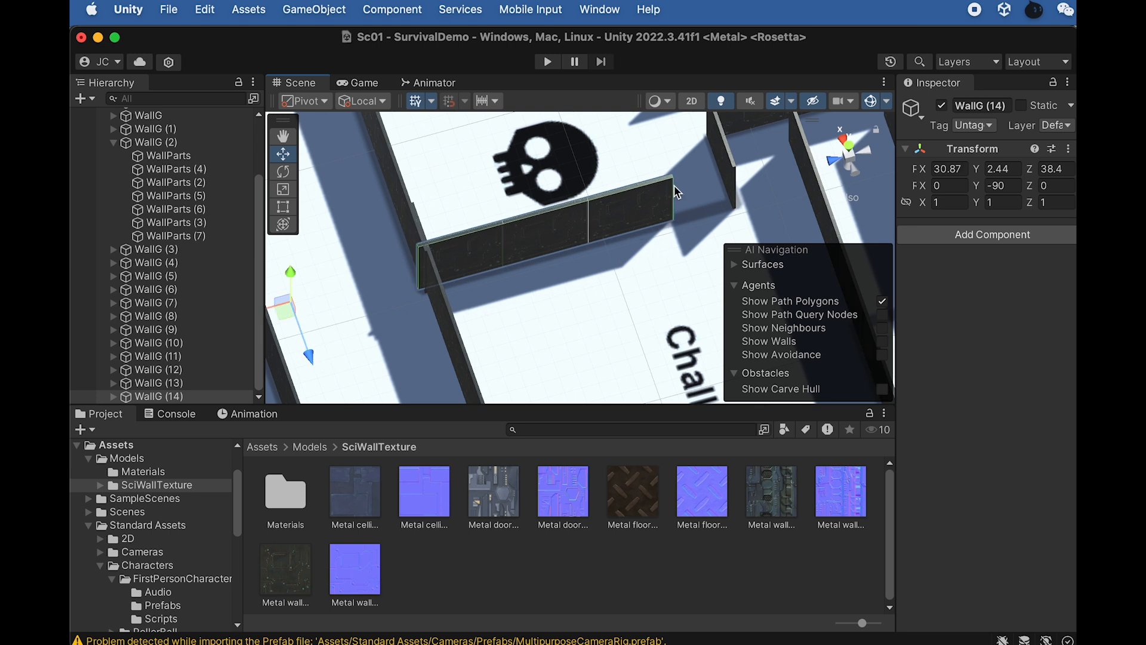
key("v")
left_click_drag(676, 185, 502, 393)
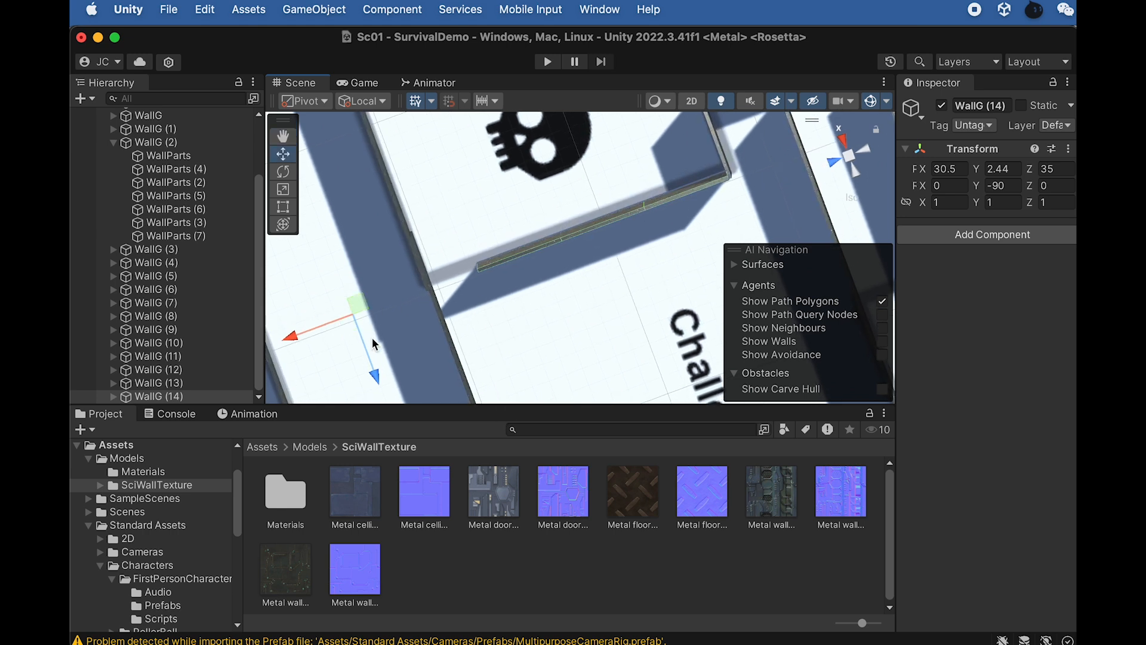
mouse_move(376, 381)
left_mouse_down()
mouse_move(370, 367)
mouse_move(377, 377)
left_mouse_up()
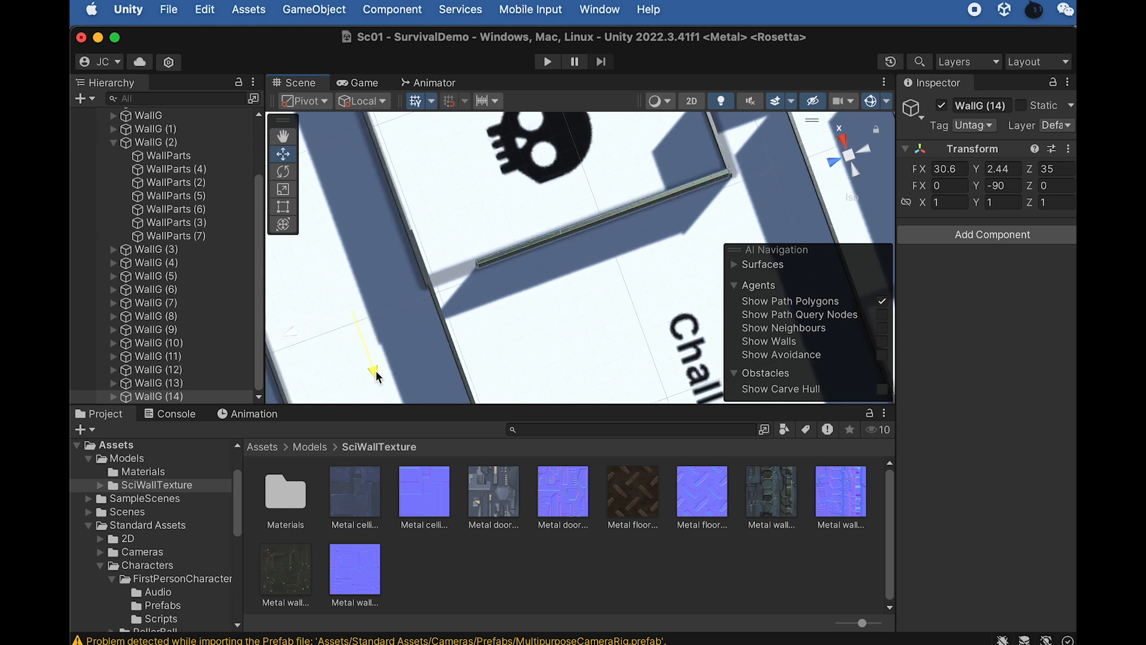
Duplicate the end WallParts panel of WallG (14) and move the copy along the wall line toward the lower Challenge3 wall
left_click(511, 256)
key("super+d")
left_click_drag(467, 283, 357, 303)
scroll(391, 272, "up", 3)
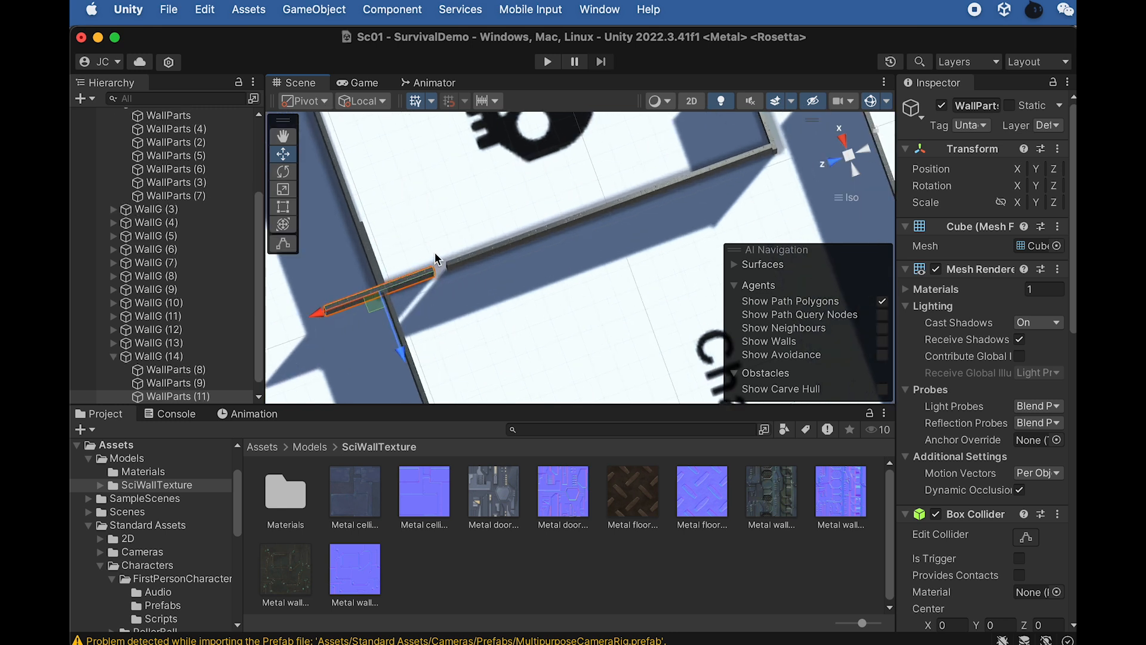
Vertex-snap the copied panel to the end of WallG (14), closing the gap to the lower Challenge3 wall
left_click_drag(437, 276, 445, 272)
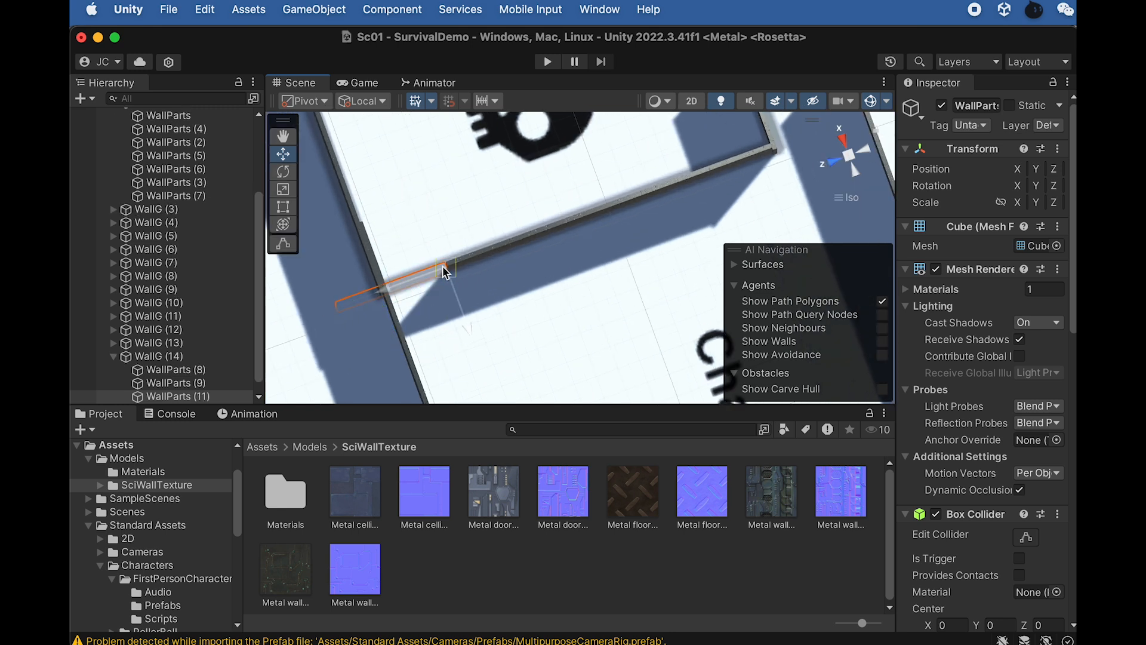
left_click_drag(410, 340, 429, 167, "alt")
key("super+z")
key("v")
left_click_drag(435, 219, 447, 214)
scroll(427, 257, "down", 2)
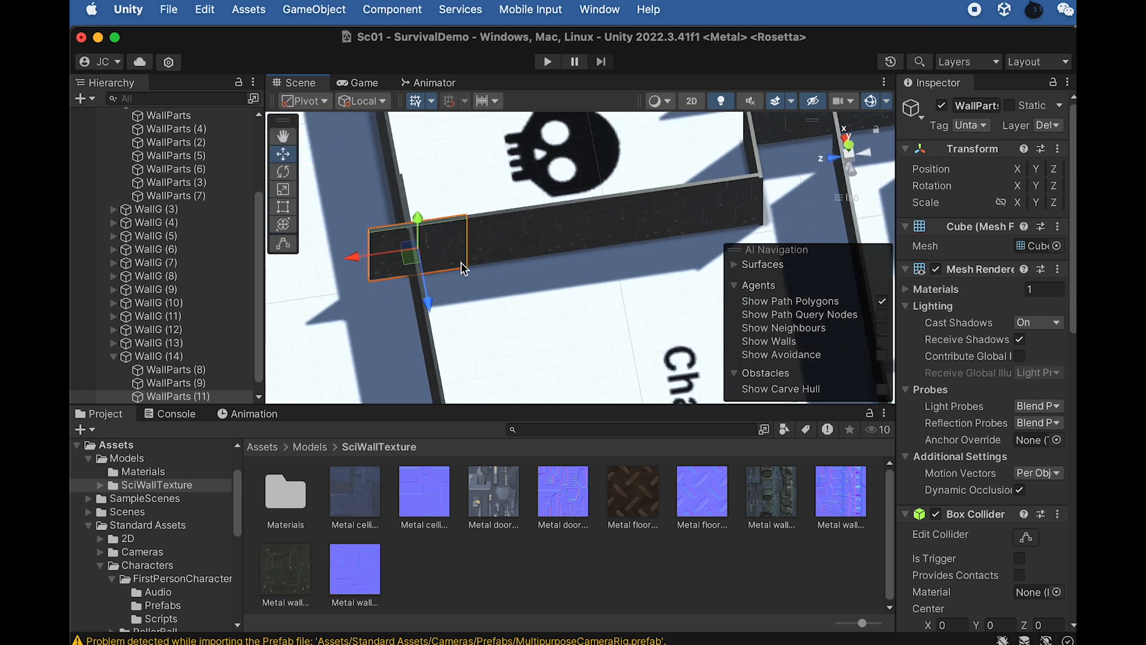
Examine the extended wall between the skull area and Challenge1 from several angles, including where it crosses the lower Challenge3 wall
left_click_drag(461, 263, 389, 223, "alt")
scroll(457, 254, "down", 6)
mouse_move(457, 252)
left_mouse_down("alt")
mouse_move(532, 84)
mouse_move(472, 263)
left_mouse_up("alt")
scroll(469, 263, "up", 5)
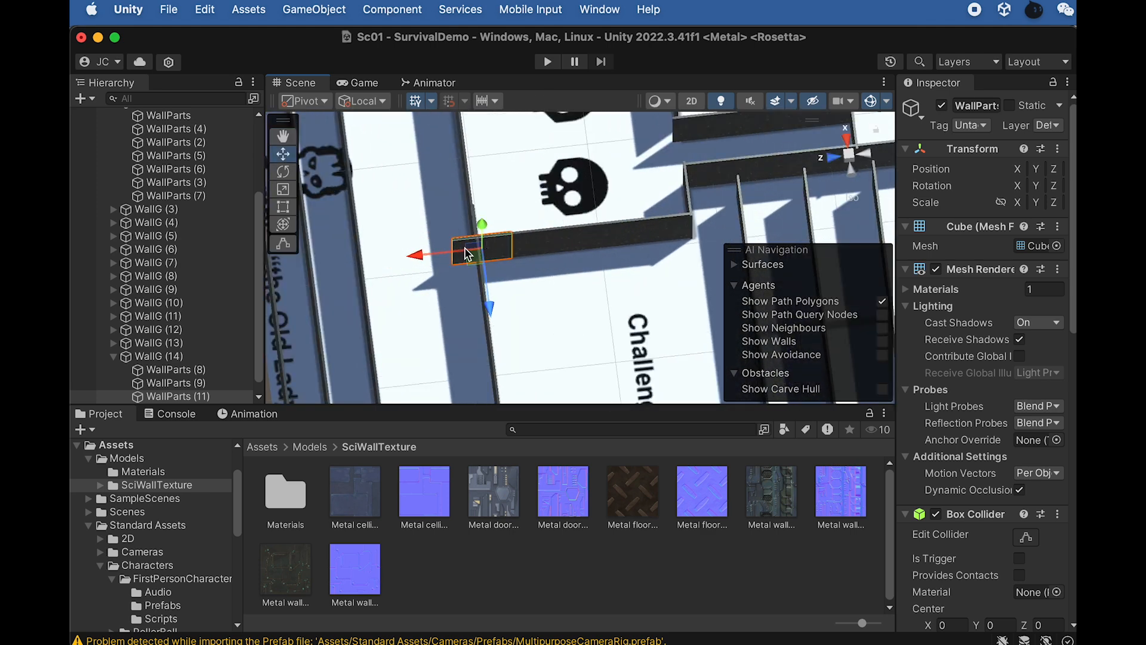
scroll(458, 254, "up", 3)
left_click_drag(493, 238, 484, 31, "alt")
left_click_drag(457, 207, 589, 382, "alt")
scroll(571, 274, "down", 3)
left_click_drag(571, 274, 869, 459, "alt")
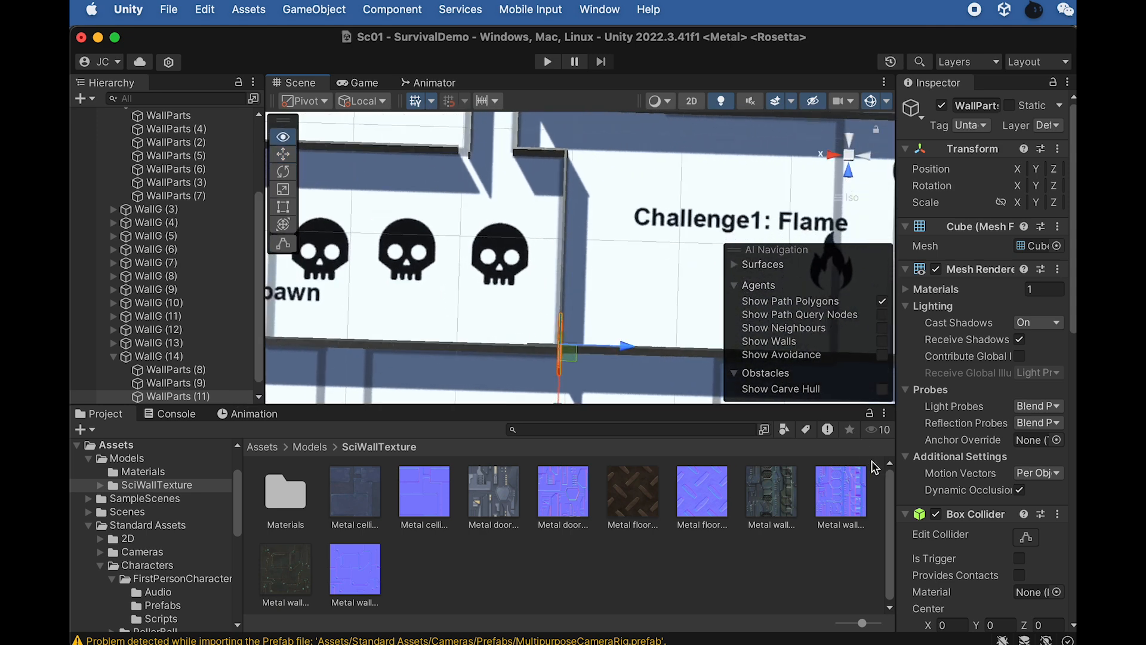
Slide WallG (14) back along its wall line to Z 32.76, ending it at the lower Challenge3 wall
scroll(457, 229, "down", 3)
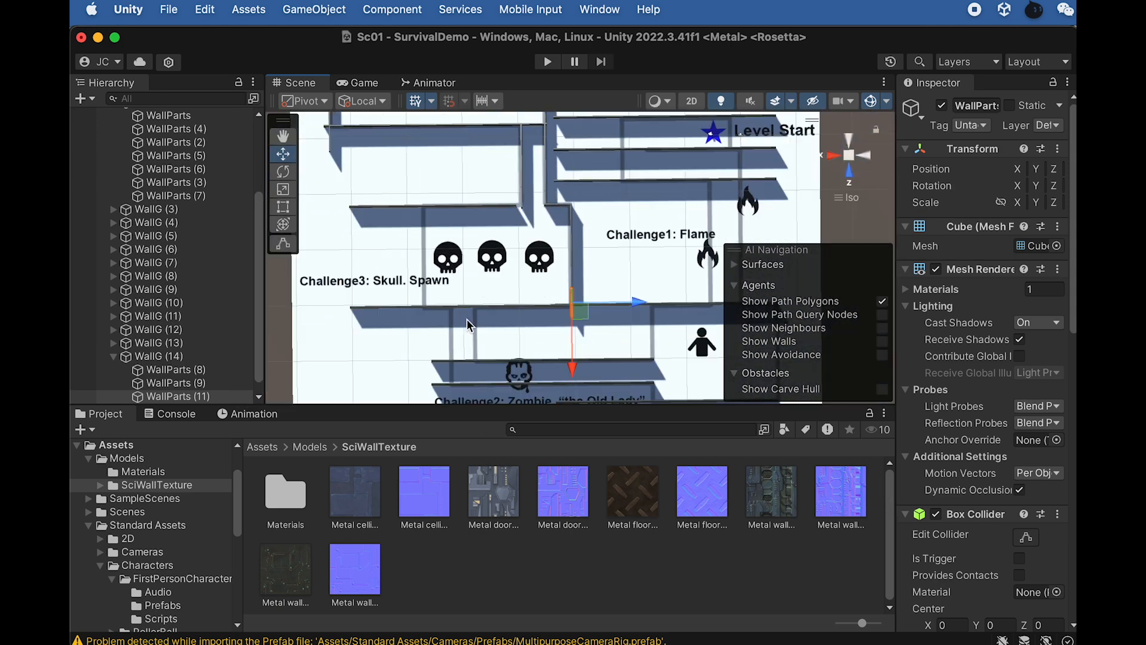
left_click_drag(664, 273, 485, 231, "alt")
scroll(526, 244, "up", 3)
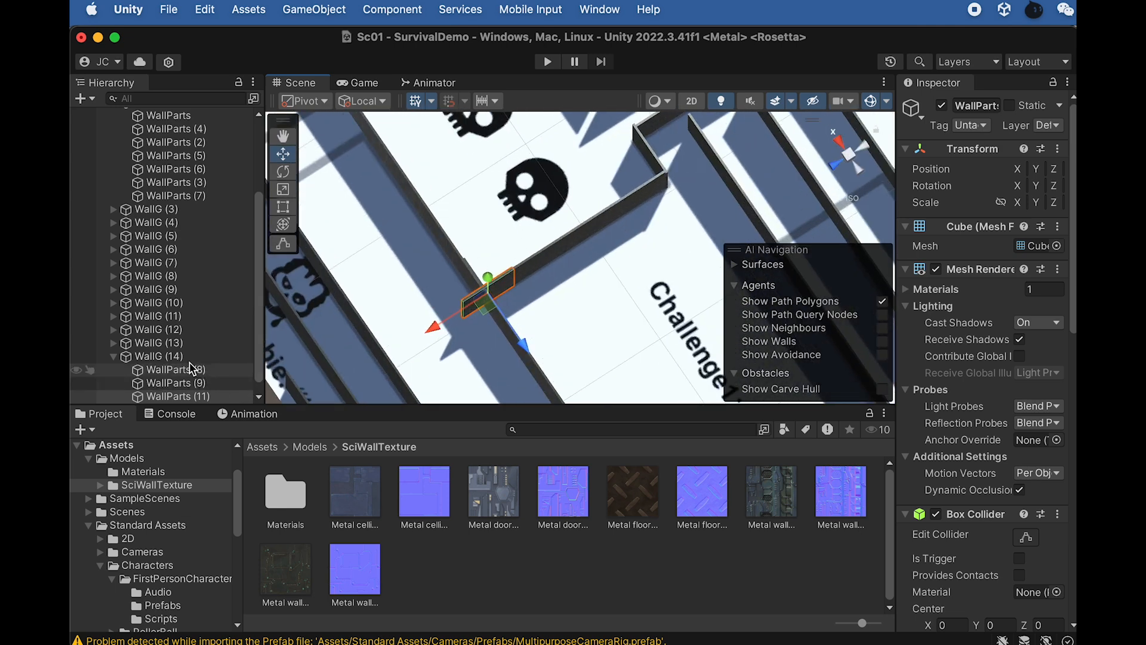
left_click(156, 356)
left_click_drag(335, 332, 451, 308, "alt")
left_click_drag(350, 279, 381, 279)
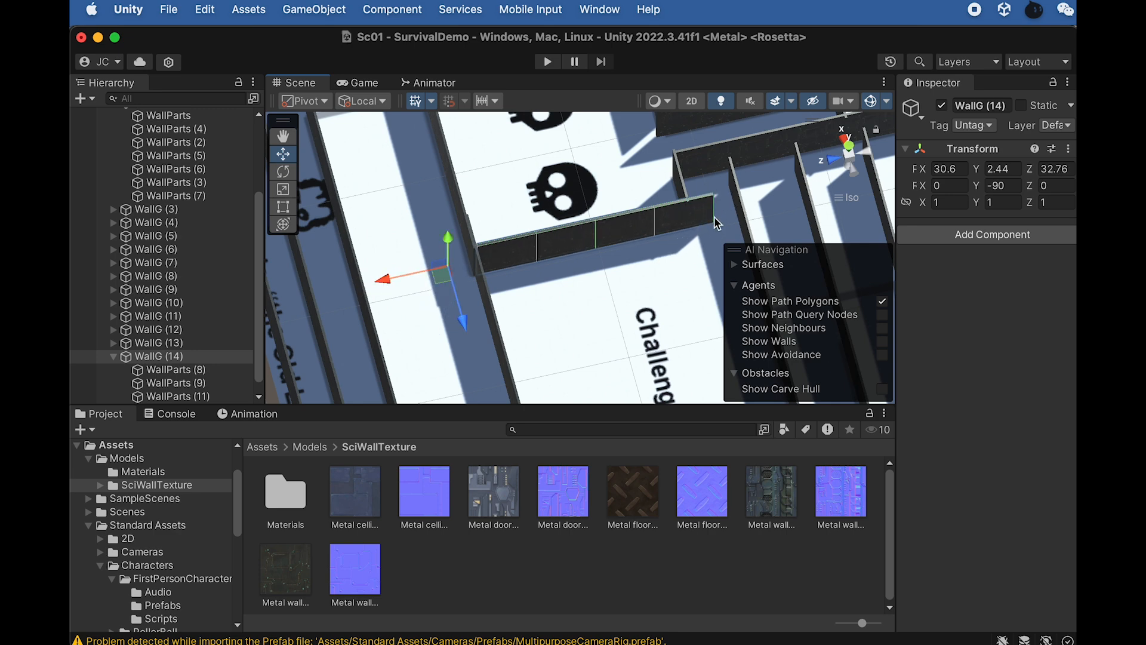
Delete panels WallParts (5) and WallParts (6) of WallG (7) to open the wall line between the skull area and Challenge1
middle_click_drag(714, 216, 604, 154)
left_click_drag(614, 228, 573, 231, "alt")
scroll(559, 238, "down", 5)
scroll(559, 238, "down", 4)
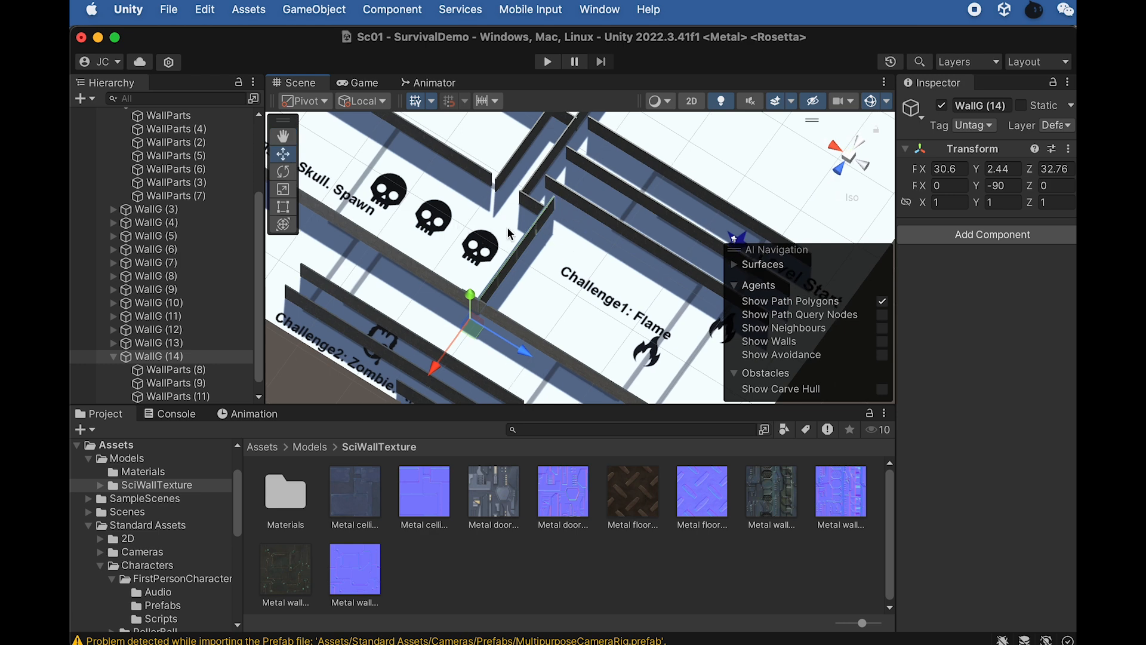
left_click_drag(564, 317, 543, 194, "alt")
left_click(523, 194)
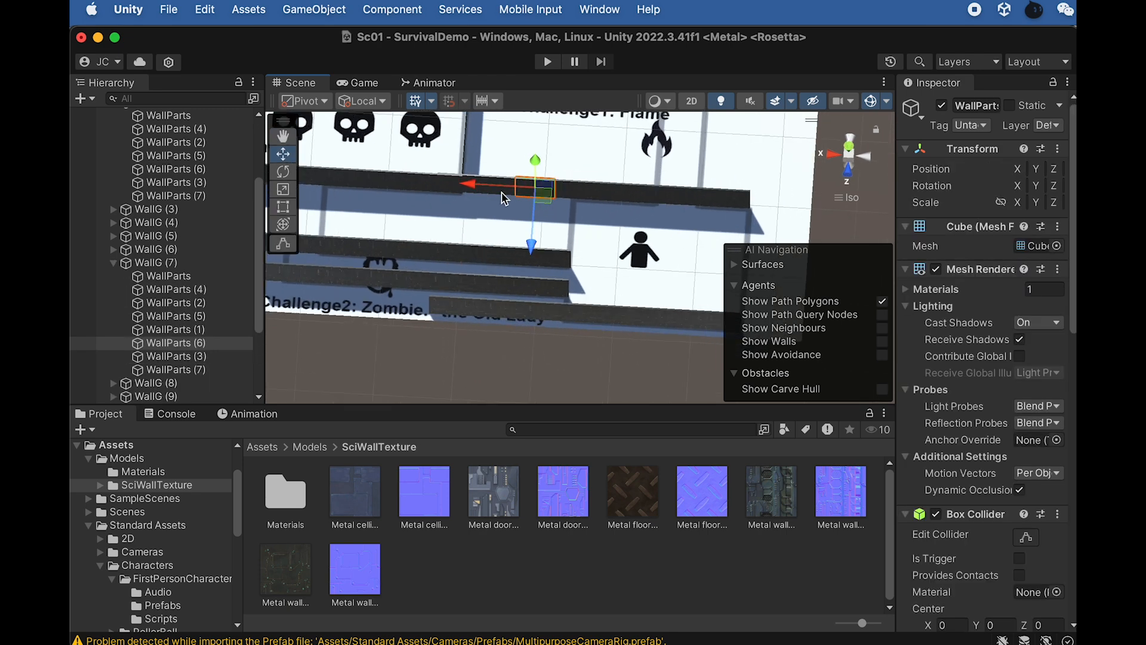
scroll(504, 191, "up", 3)
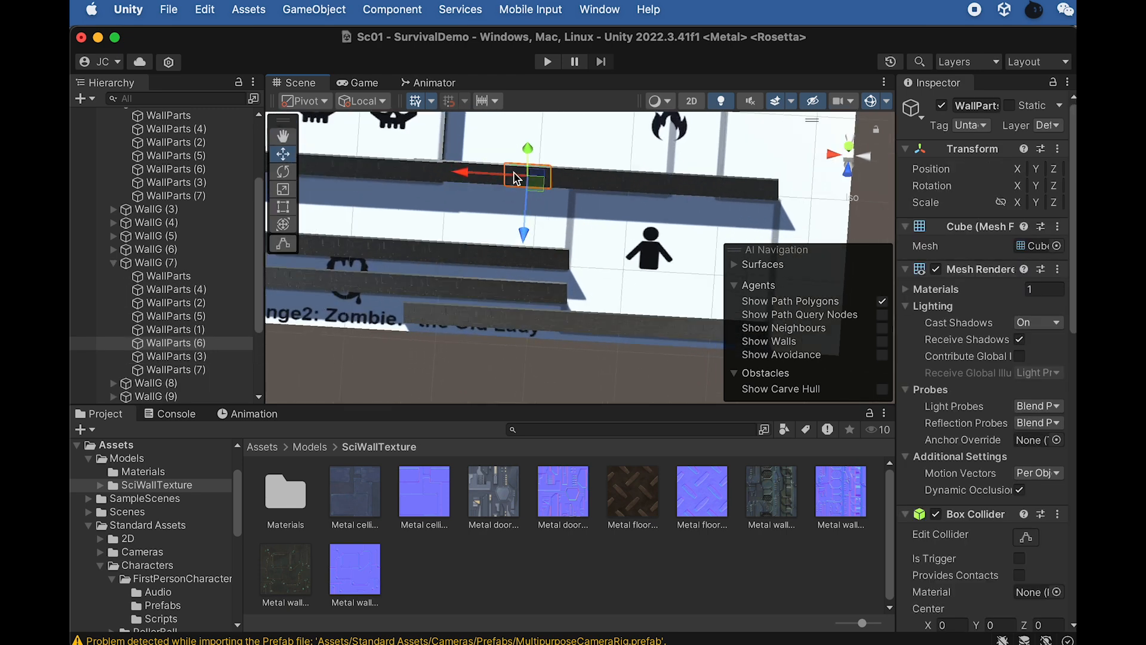
left_click(488, 182, "shift")
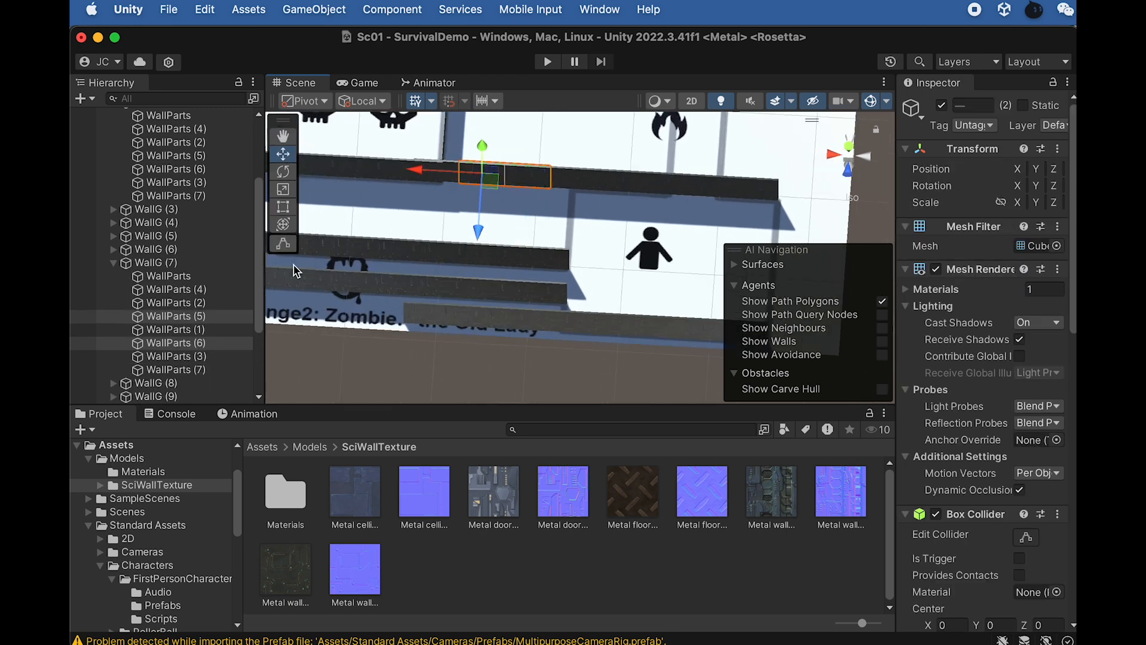
right_click(227, 316)
left_click(251, 370)
Delete panel WallParts (1) of WallG (7) to open the passage in the wall below the Challenge1 flame
left_click_drag(514, 194, 541, 182, "alt")
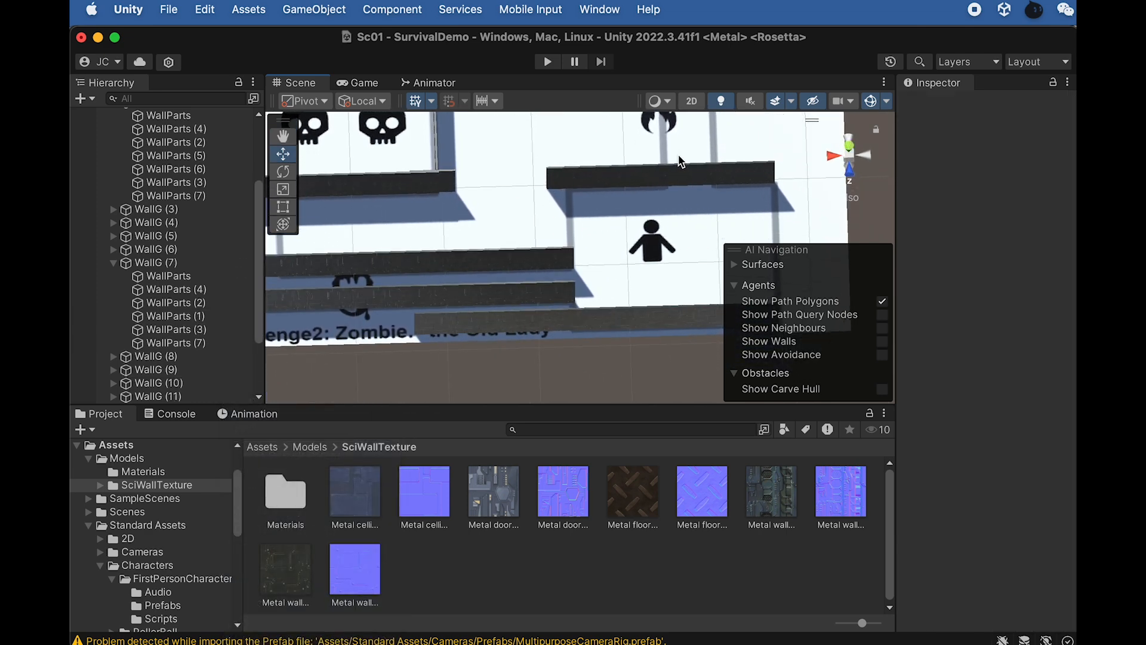
middle_click_drag(679, 156, 599, 245)
left_click(601, 247)
scroll(608, 251, "up", 5)
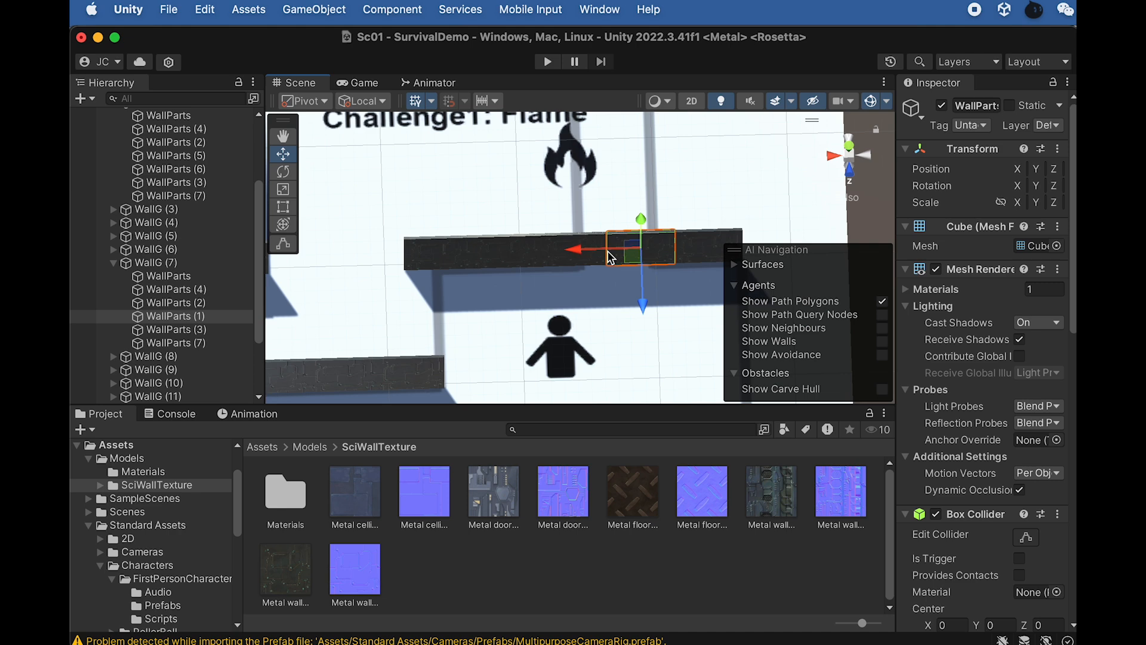
scroll(607, 249, "up", 3)
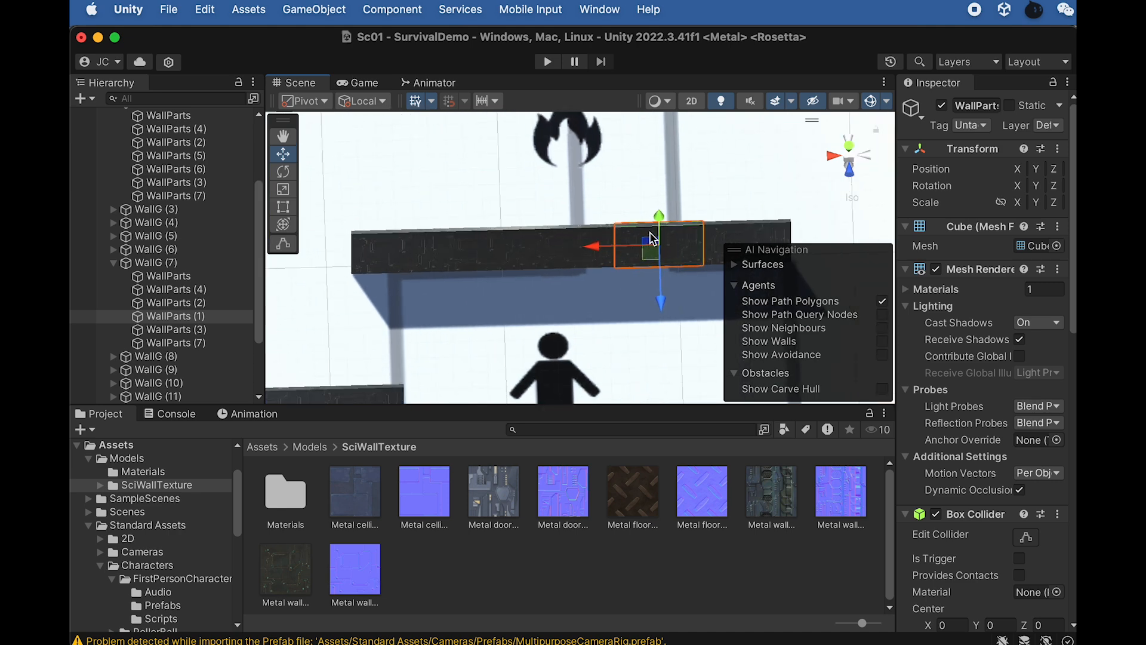
right_click(224, 315)
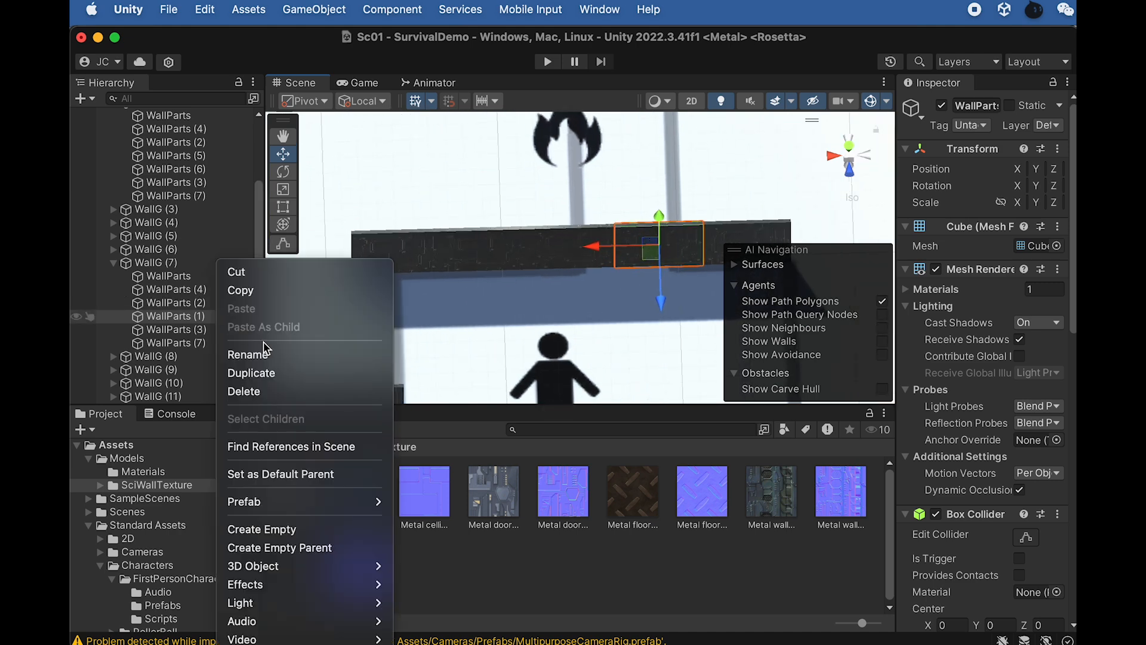
left_click(269, 391)
Shift the three joined panels WallParts (2), (3) and (4) of WallG (7) together along the wall toward the skull area
left_click(589, 251)
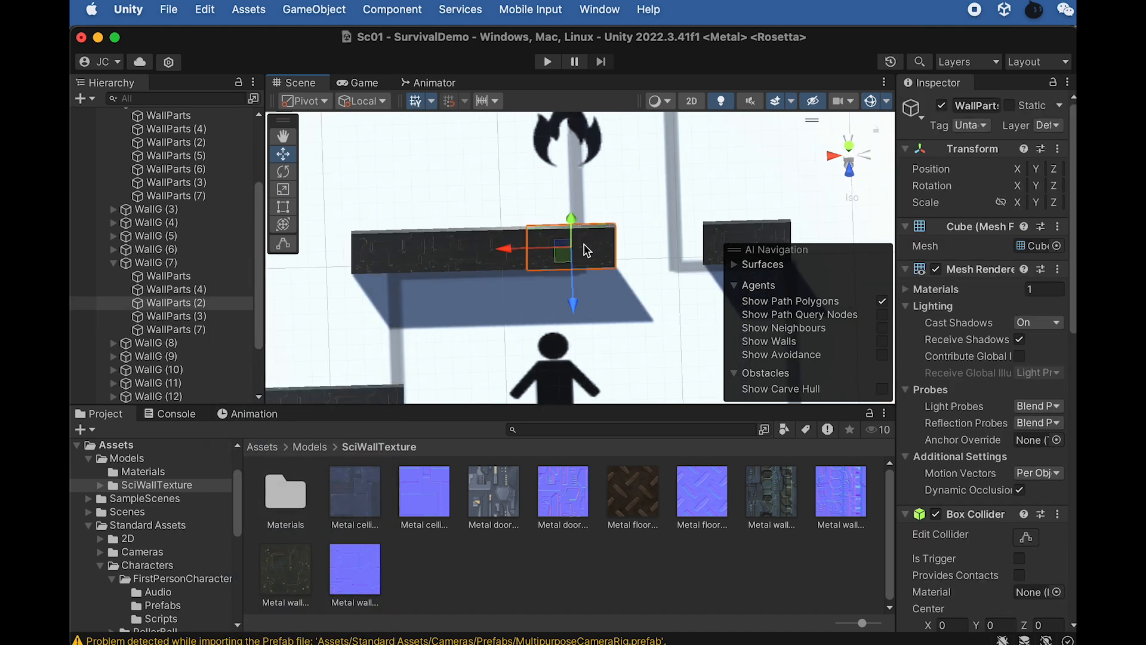
left_click(481, 247, "shift")
left_click(375, 249, "shift")
left_click_drag(336, 258, 299, 256)
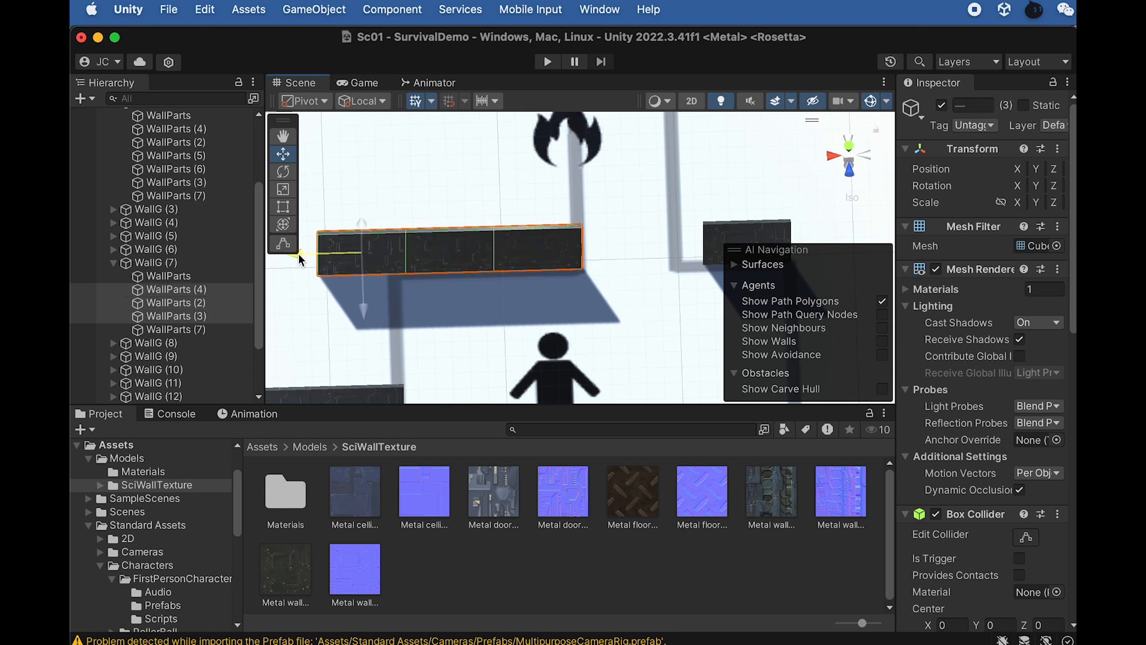
Move the lone outer panel of WallG (7) to its map corner, then duplicate it and vertex-snap the copy to its outer end
middle_click_drag(572, 203, 458, 212)
left_click(661, 251)
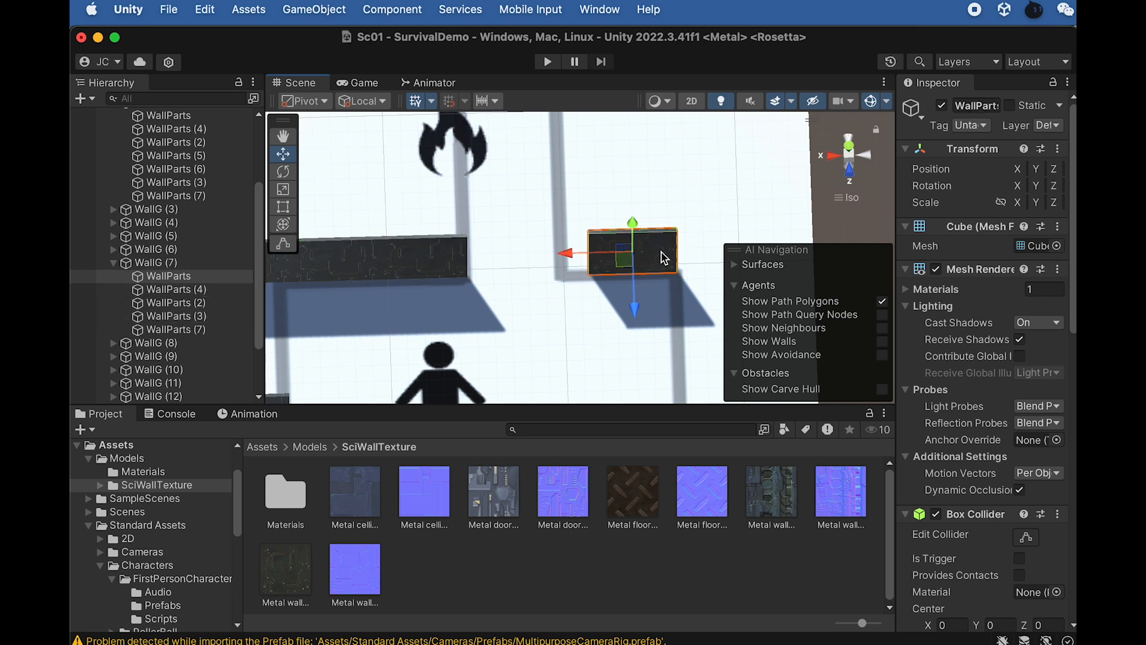
left_click_drag(572, 258, 543, 258)
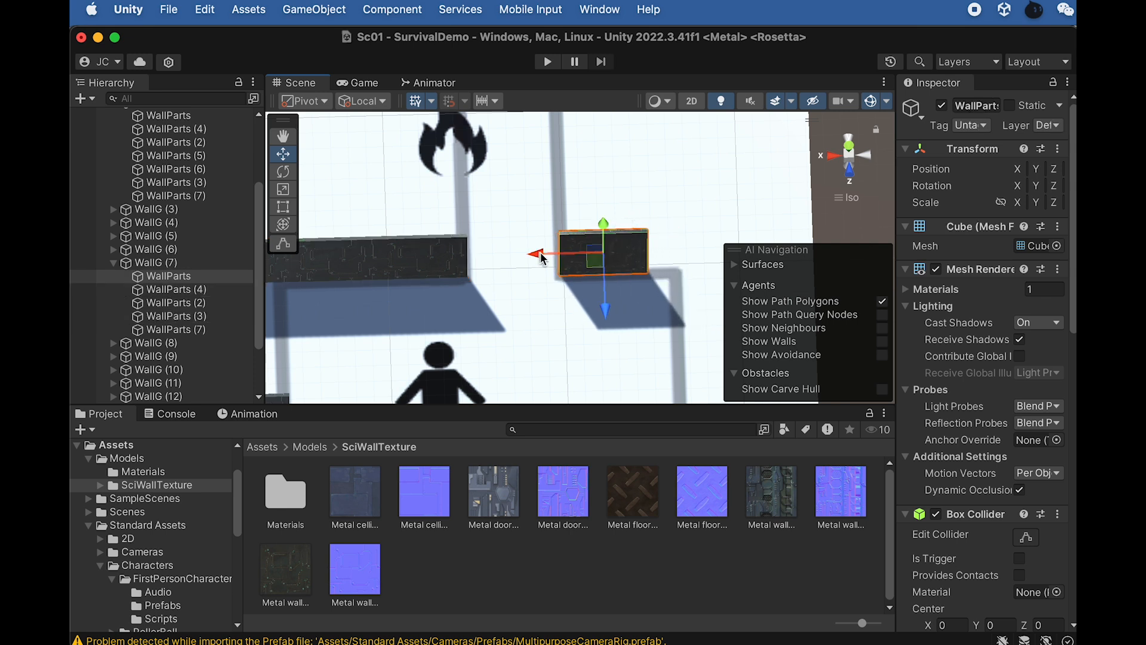
key("super+d")
left_click_drag(548, 259, 648, 236)
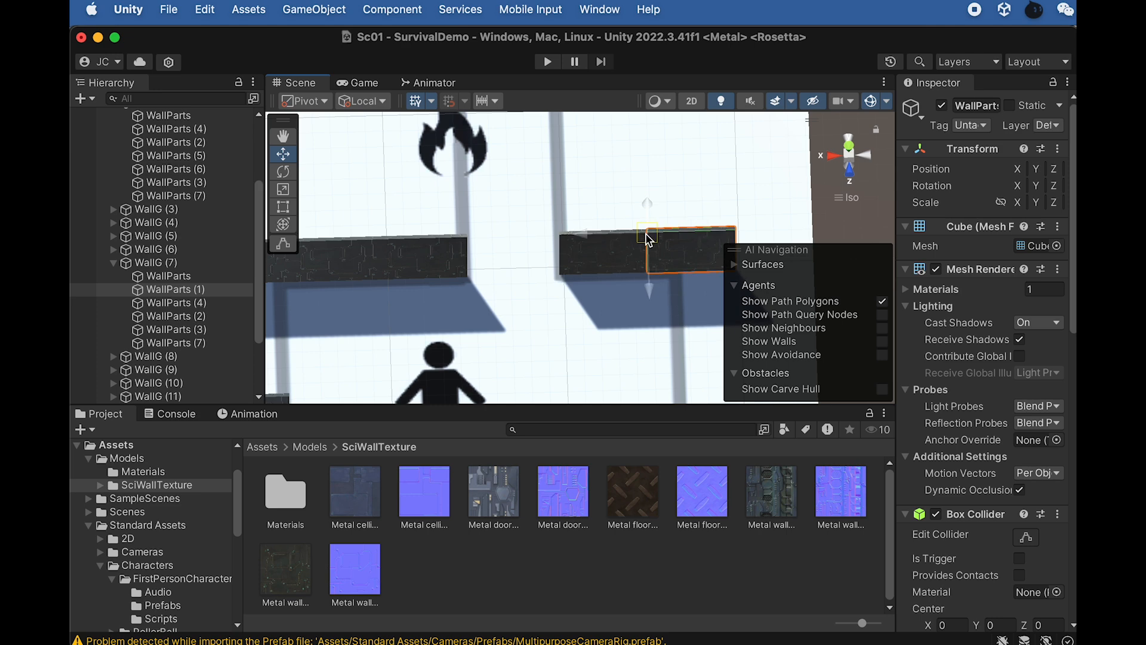
scroll(679, 267, "down", 3)
left_click(750, 229)
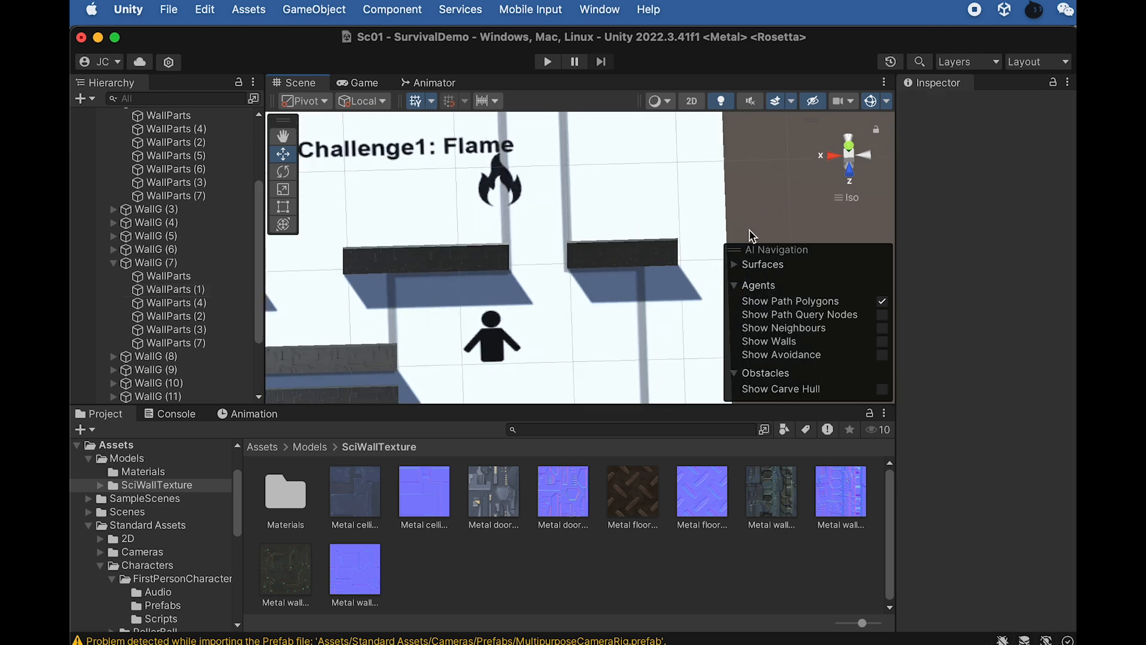
Delete the end panels WallParts (5), (6) and (7) of WallG (6), clearing the bottom wall beside the Challenge2 label
scroll(750, 229, "down", 3)
right_click_drag(508, 322, 505, 382)
middle_click_drag(535, 340, 607, 263)
right_click_drag(607, 264, 523, 291)
middle_click_drag(521, 286, 566, 293)
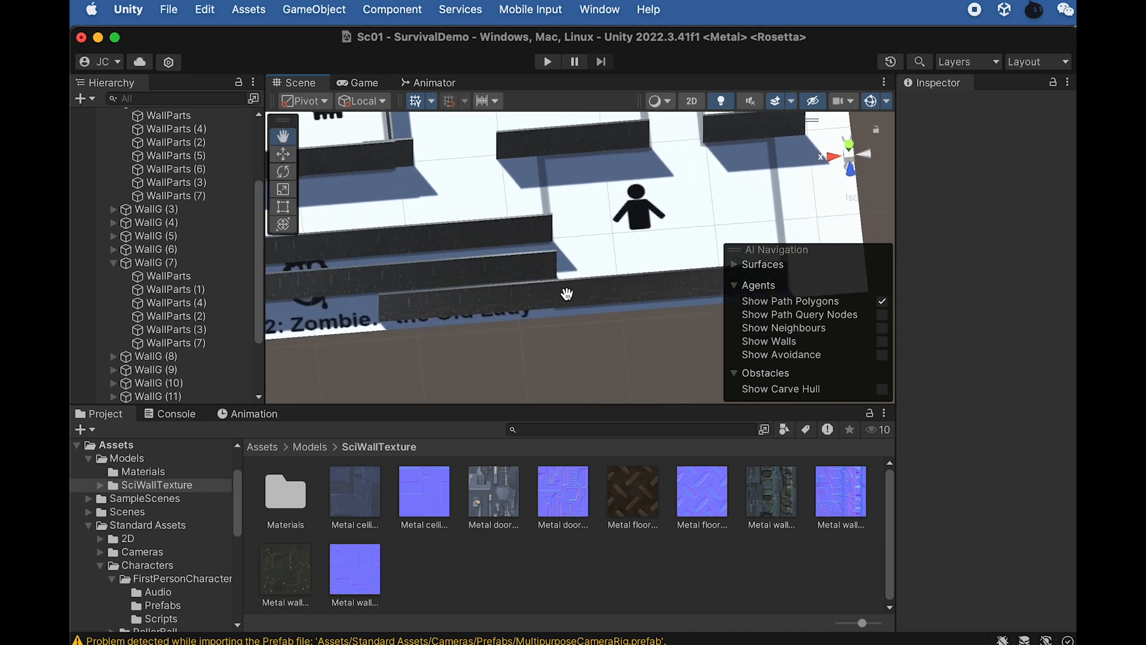
right_click_drag(567, 294, 564, 314)
left_click(534, 300)
left_click(408, 318)
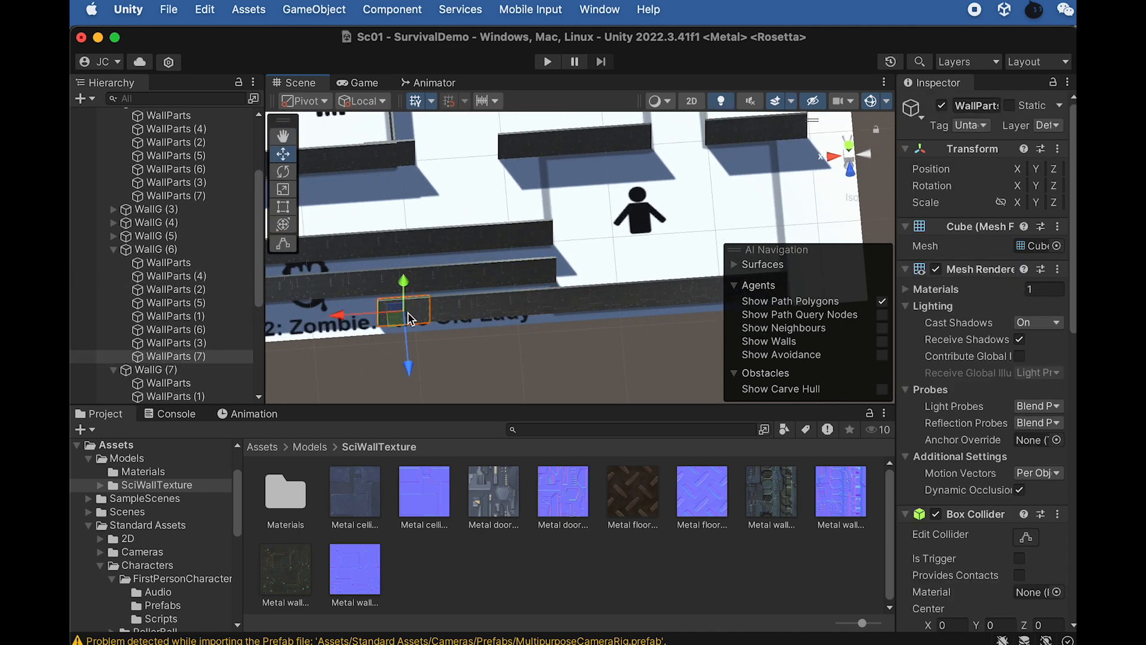
left_click(457, 316, "shift")
left_click(496, 307, "shift")
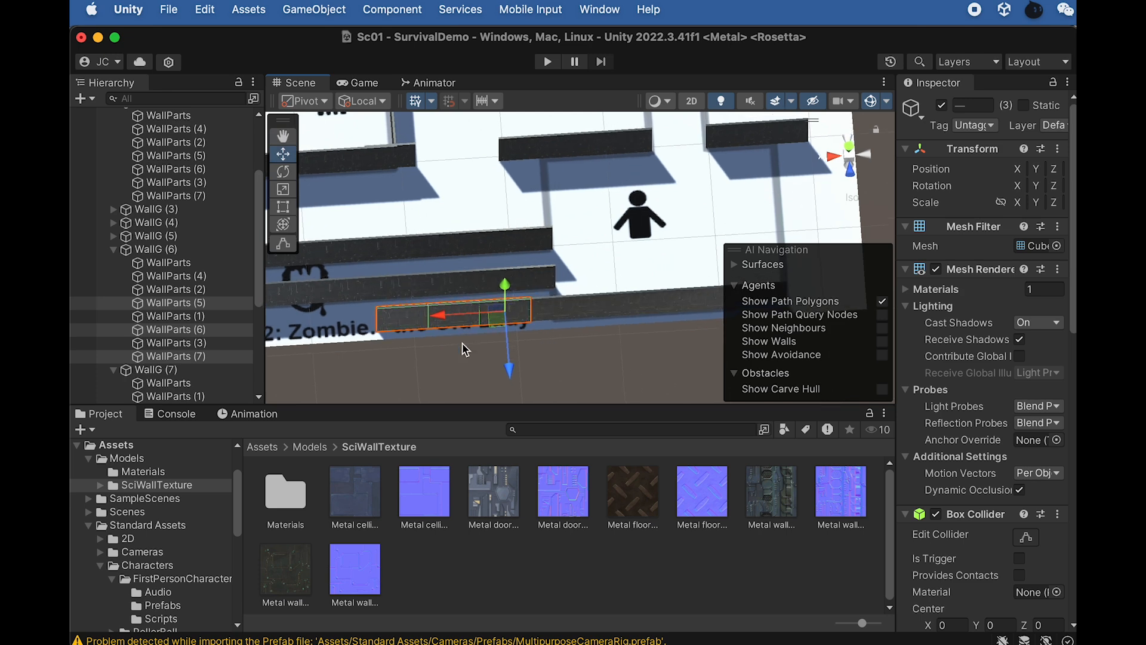
right_click(188, 328)
left_click(234, 374)
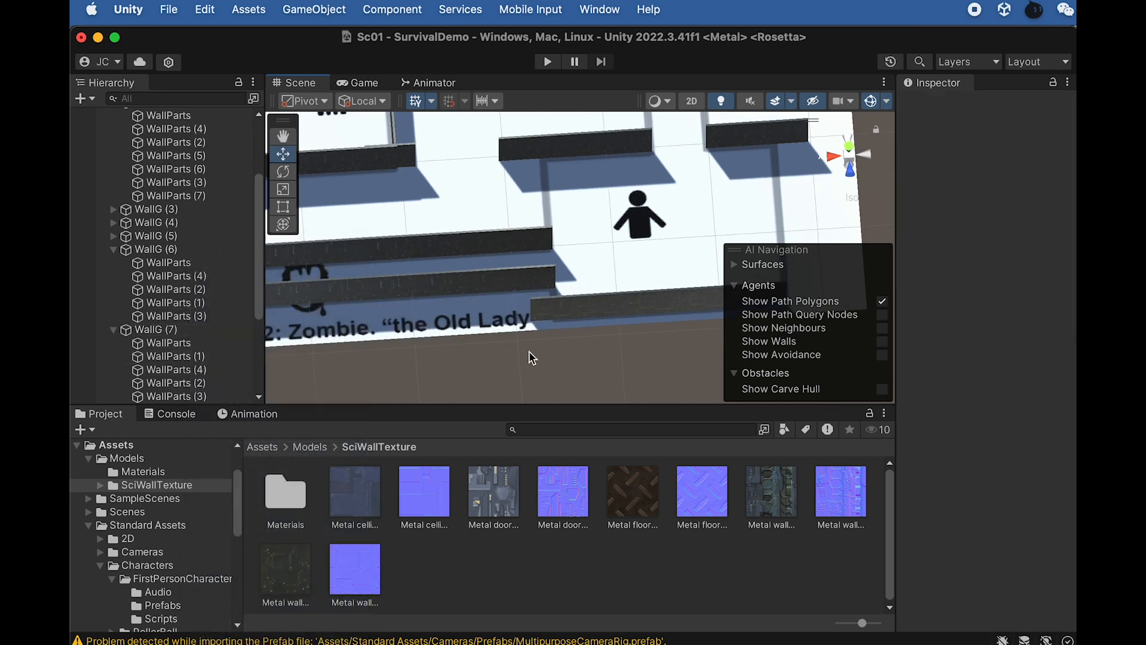
Delete the end panel WallParts (7) of WallG (5), the upper wall of Challenge2
scroll(562, 353, "down", 5)
scroll(526, 331, "down", 3)
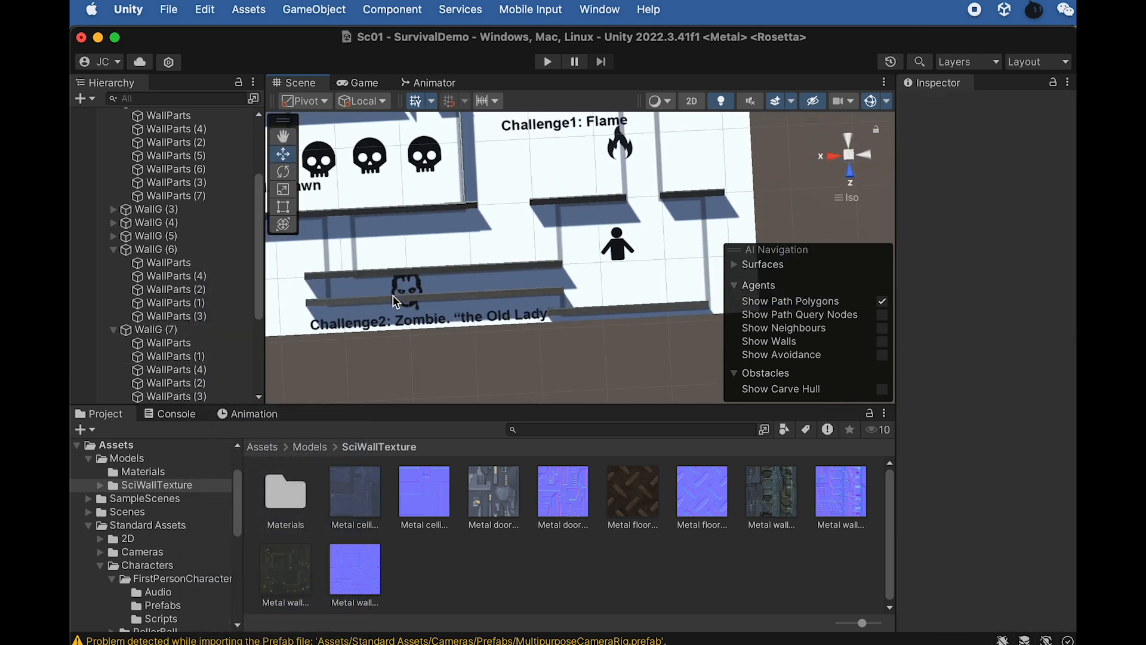
scroll(455, 279, "up", 5)
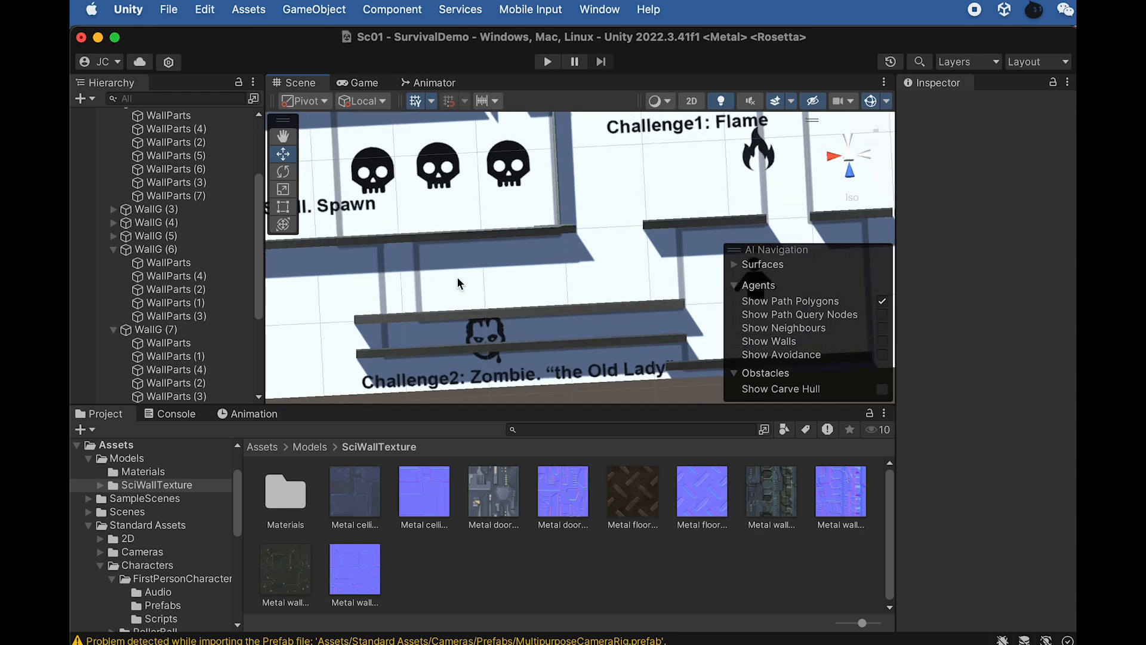
left_click(445, 300)
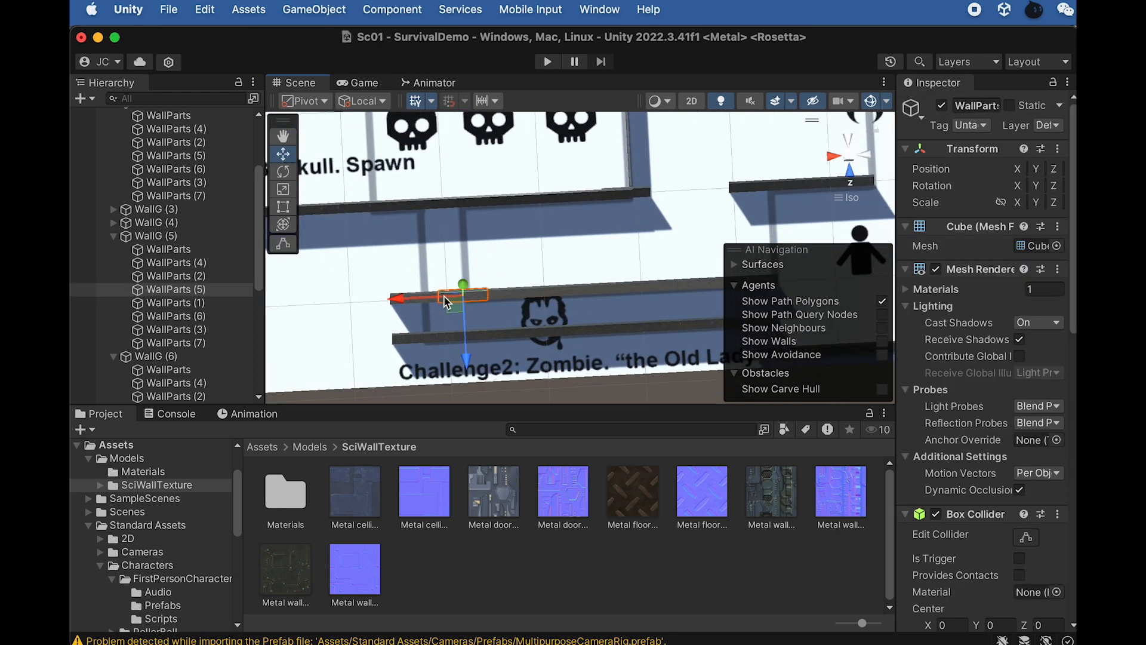
left_click(388, 263)
left_click(407, 299)
middle_click_drag(490, 304, 514, 295)
scroll(496, 289, "up", 2)
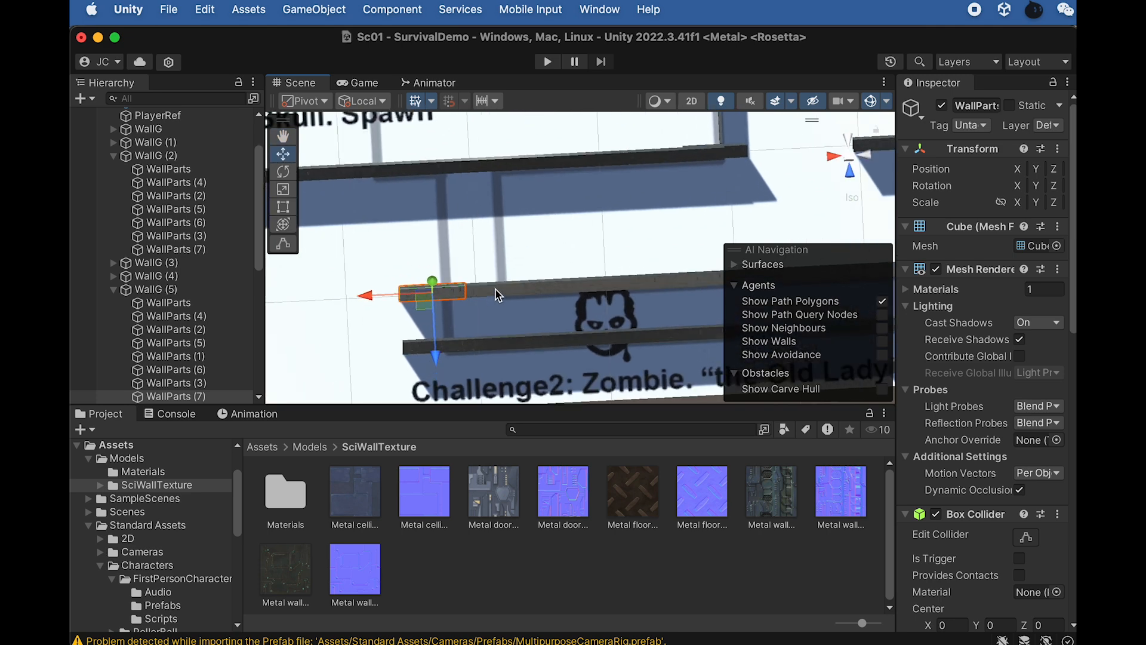
right_click(187, 396)
left_click(200, 410)
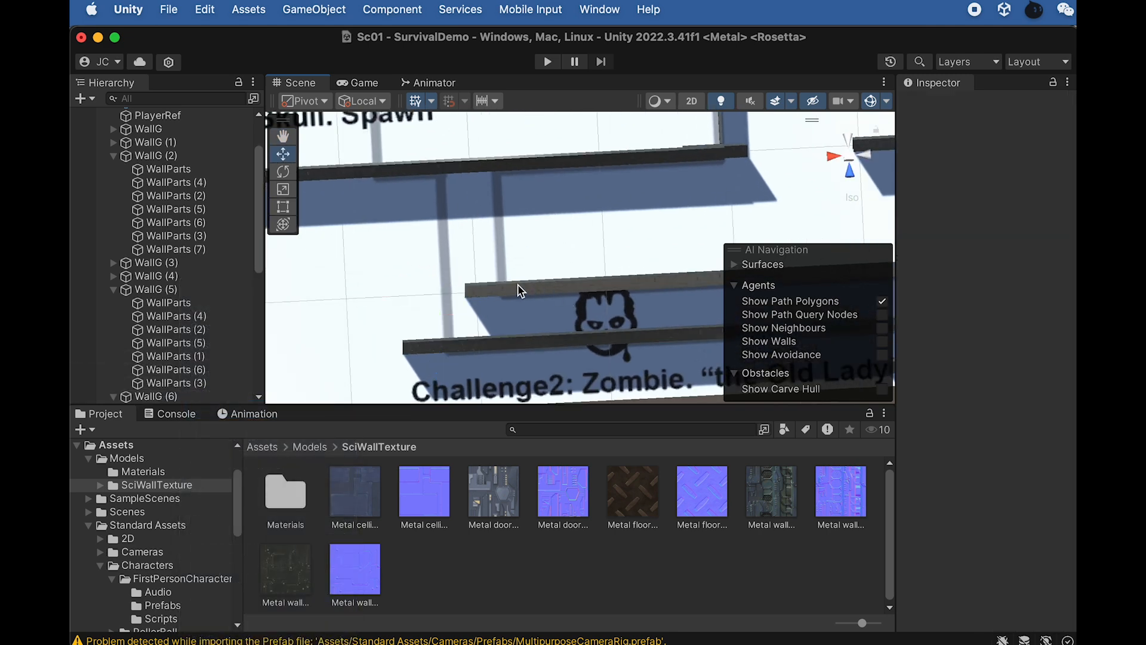
Delete the new end panel WallParts (5) of WallG (5) so the upper Challenge2 wall ends at the map's corridor line
left_click(521, 286)
middle_click_drag(564, 301, 582, 283)
right_click_drag(583, 283, 518, 237)
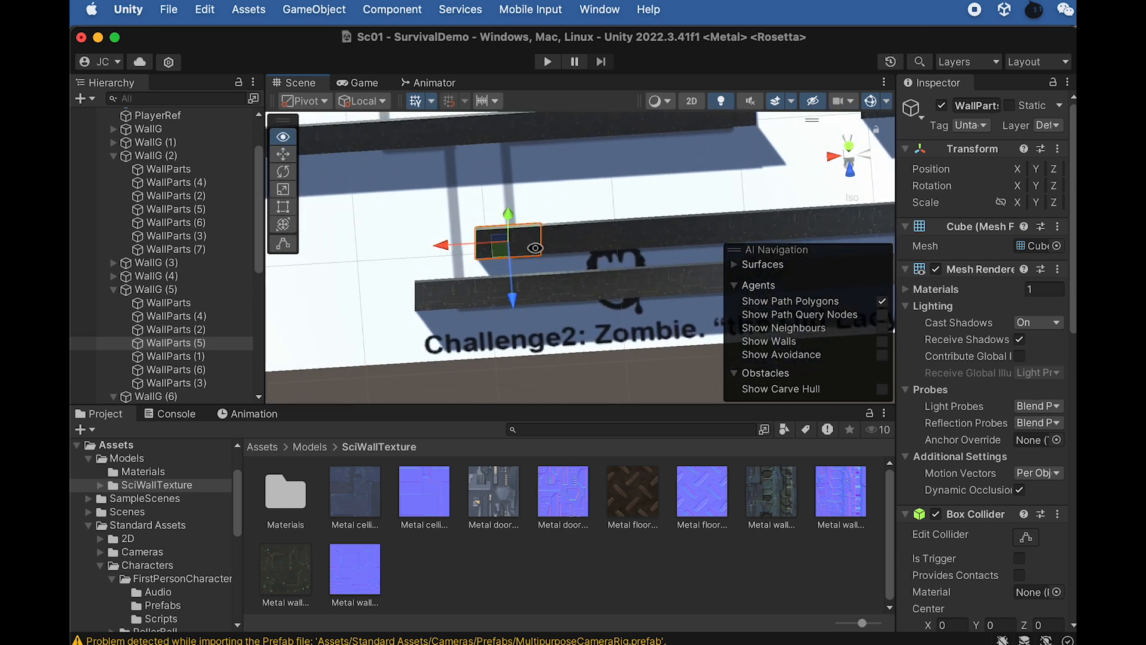
right_click(206, 346)
left_click(248, 391)
Delete the leftover WallParts (7) panel of WallG (7) overlapping the end of the lower Challenge3 wall
mouse_move(519, 237)
right_mouse_down()
mouse_move(517, 215)
mouse_move(519, 237)
right_mouse_up()
left_click(521, 237)
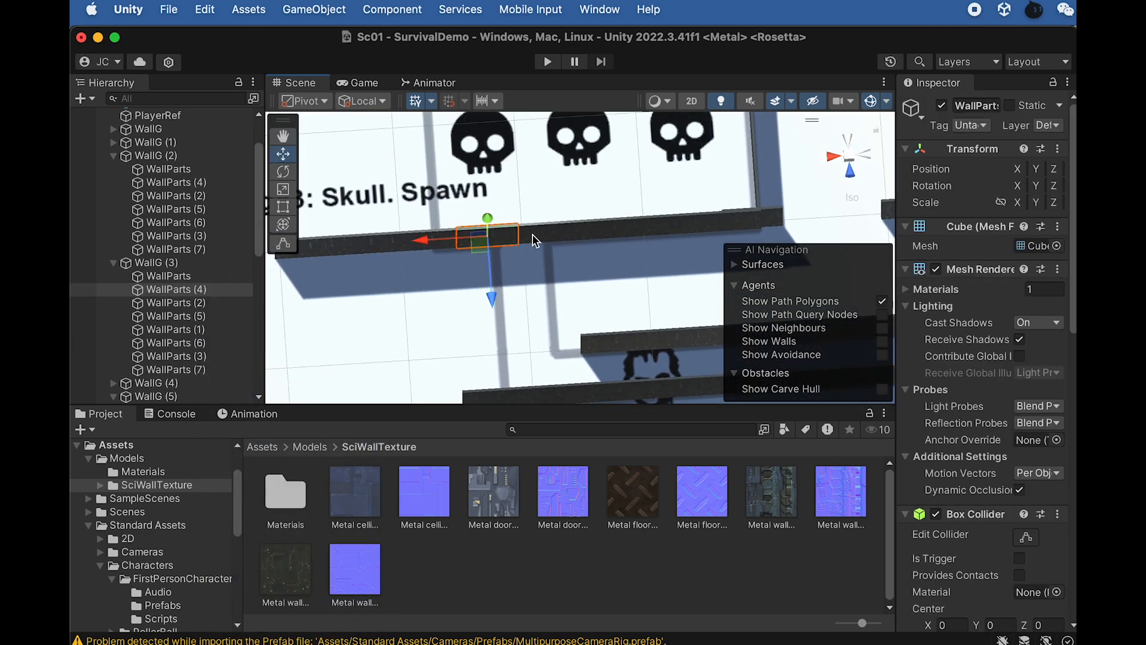
left_click(397, 300)
right_click_drag(543, 269, 705, 190)
left_click(778, 181)
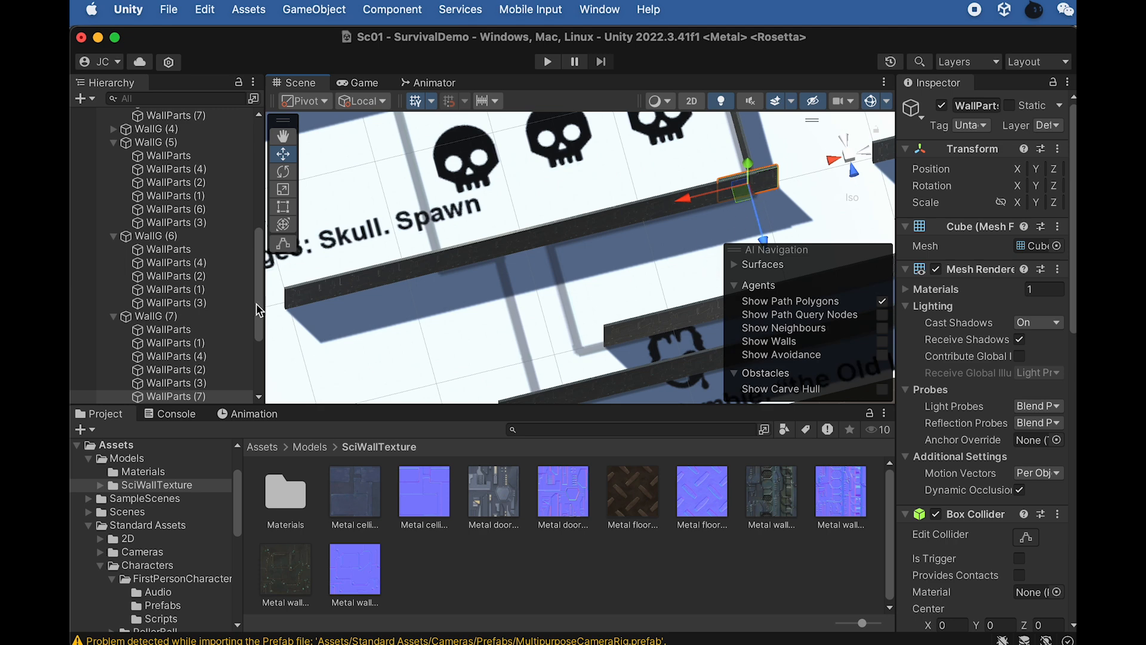
right_click(179, 397)
left_click(218, 412)
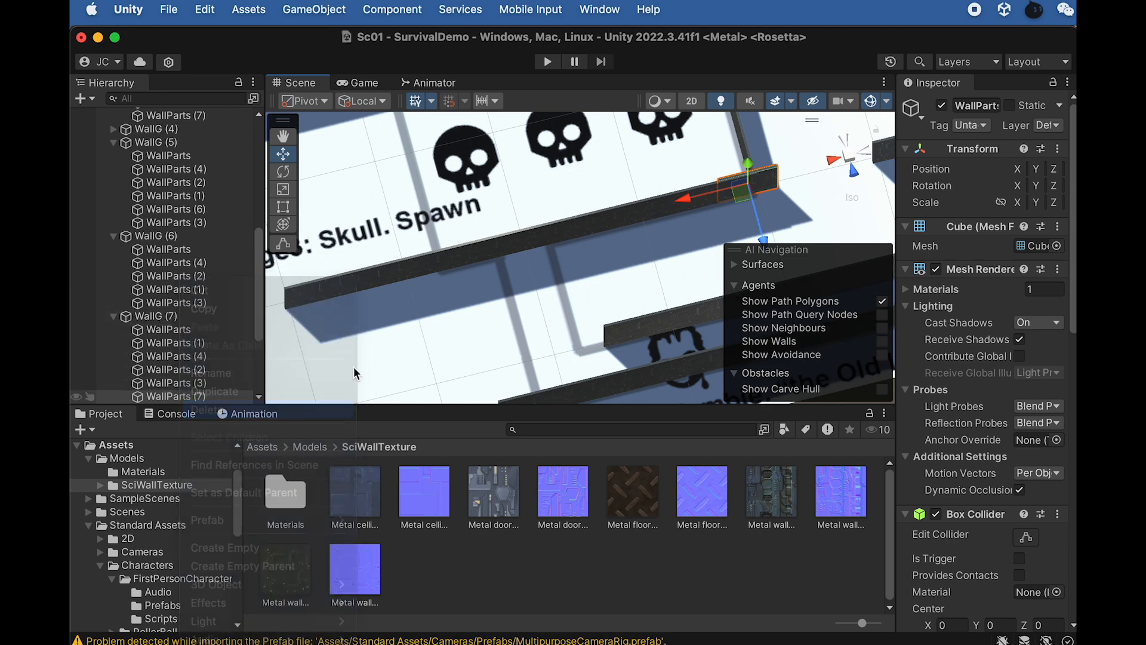
Nudge the whole WallG (3) slightly along Z to line the lower Challenge3 wall up with the adjoining wall's end
right_click_drag(579, 152, 627, 249)
scroll(633, 242, "up", 3)
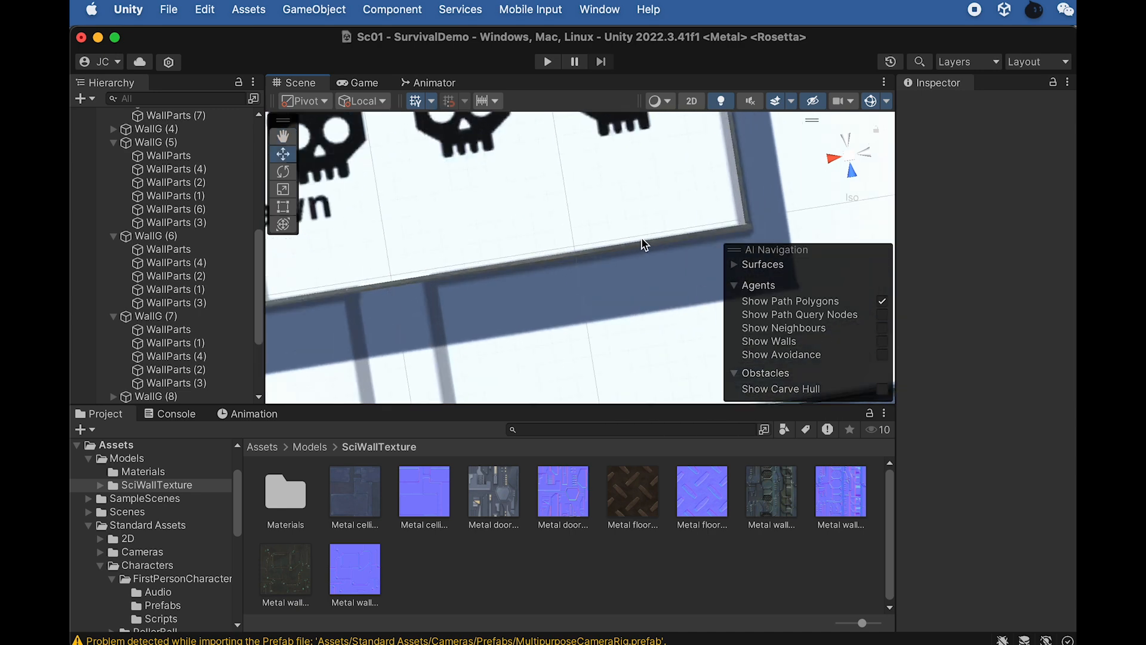
scroll(636, 240, "up", 3)
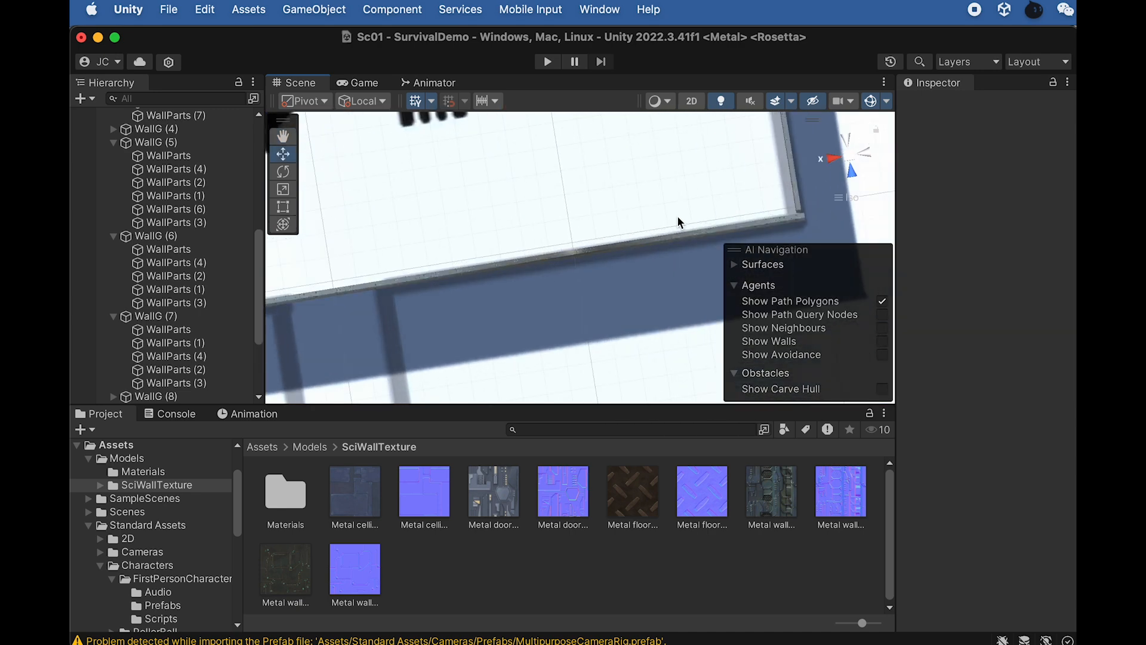
left_click(668, 249)
scroll(185, 227, "up", 3)
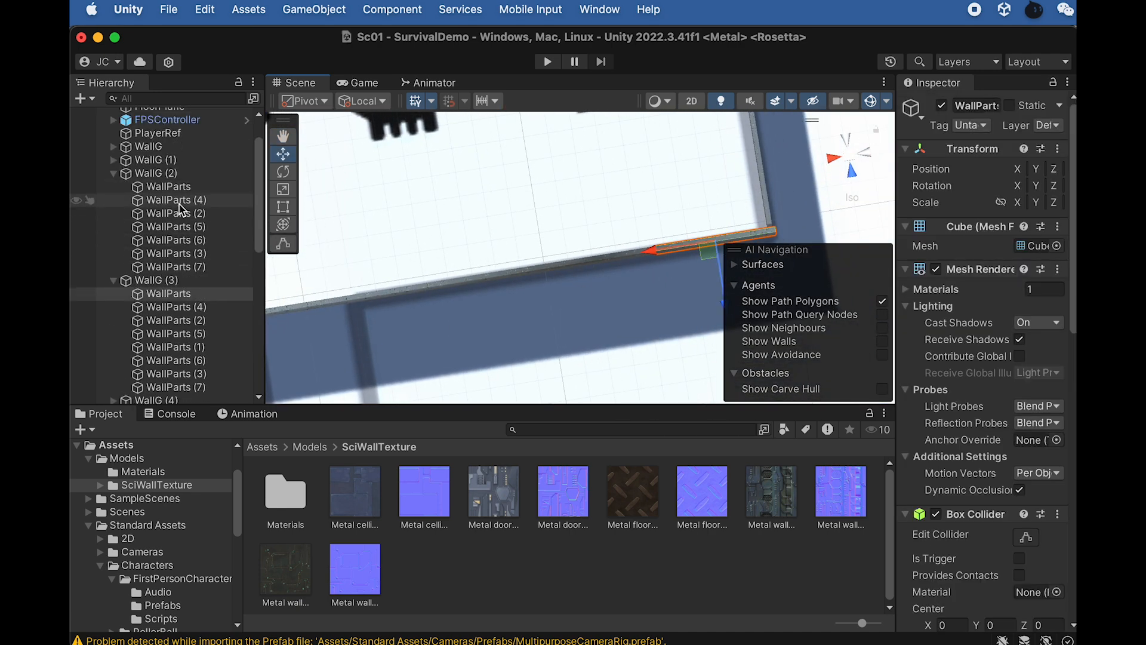
left_click(161, 278)
left_click_drag(695, 235, 660, 187, "alt")
middle_click_drag(659, 190, 576, 218)
scroll(648, 254, "up", 2)
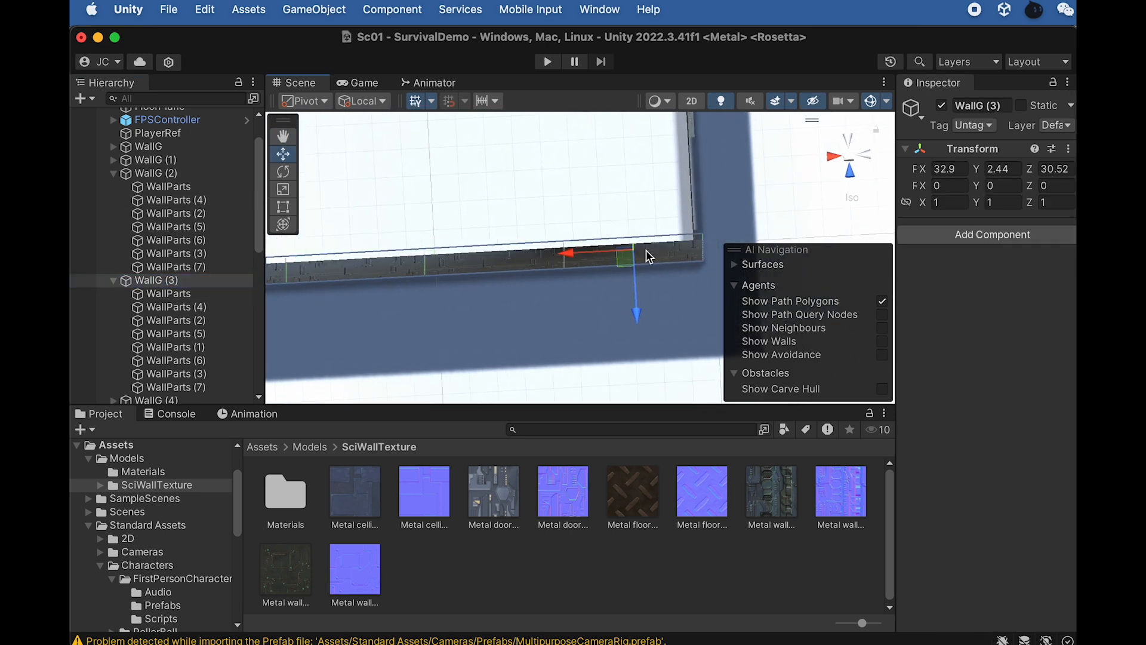
mouse_move(637, 313)
left_mouse_down()
mouse_move(660, 323)
mouse_move(630, 325)
left_mouse_up()
Delete panel WallParts (4) of WallG (3) to open the corridor passage in the lower Challenge3 wall
scroll(657, 324, "down", 2)
middle_click_drag(554, 290, 861, 293)
left_click(546, 289)
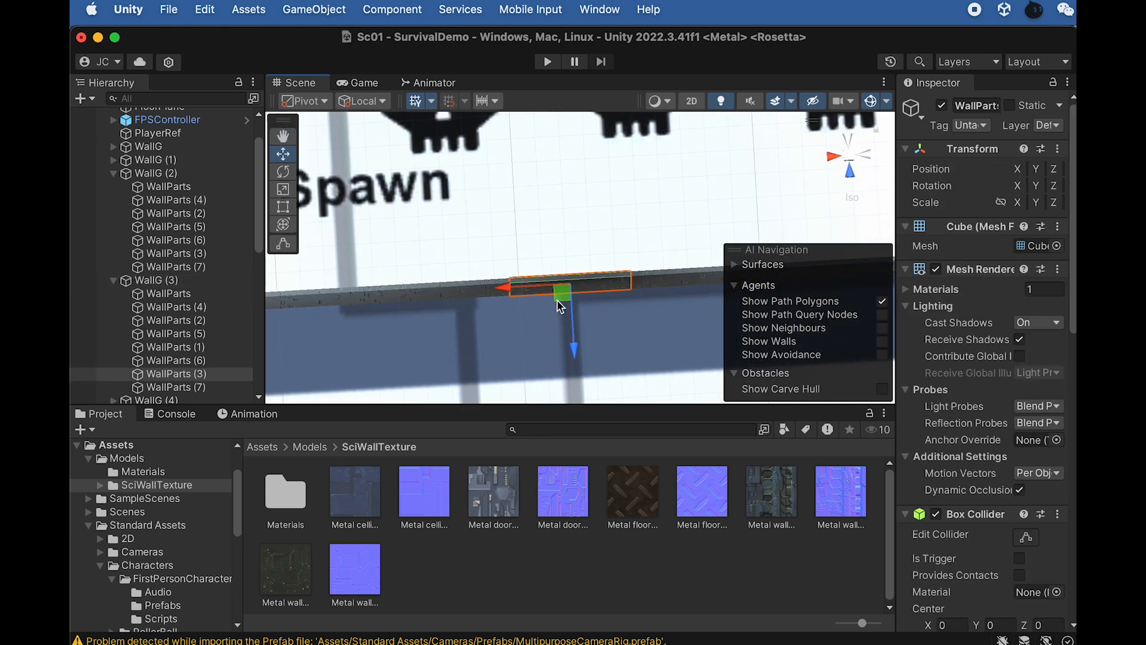
scroll(661, 318, "down", 3)
scroll(625, 311, "up", 5)
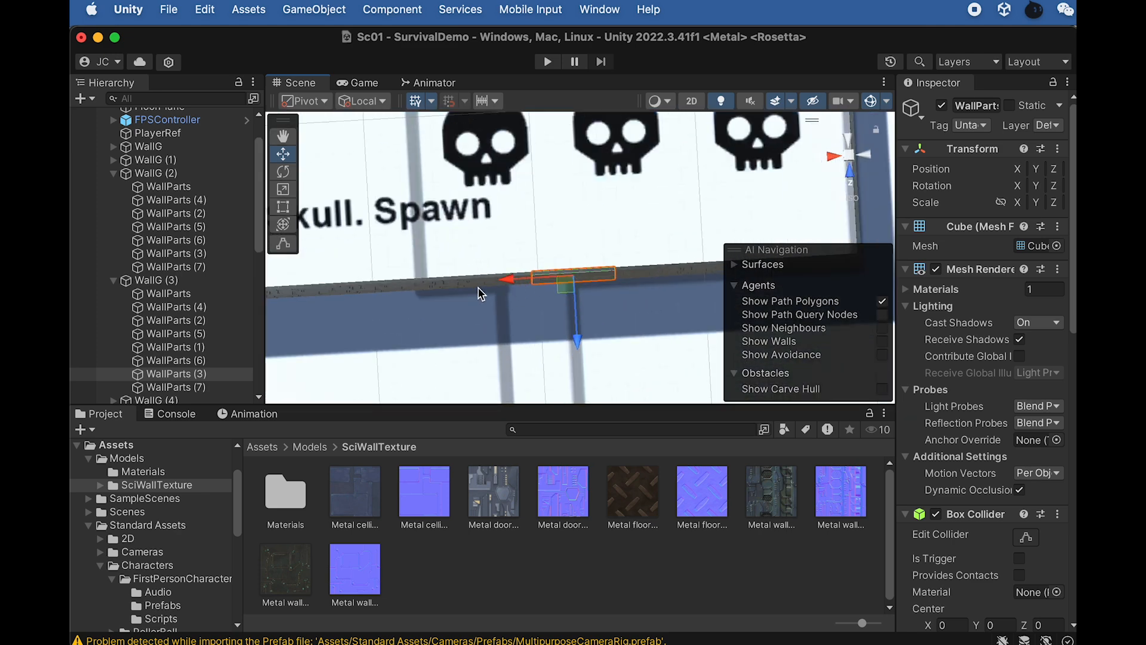
left_click(472, 289)
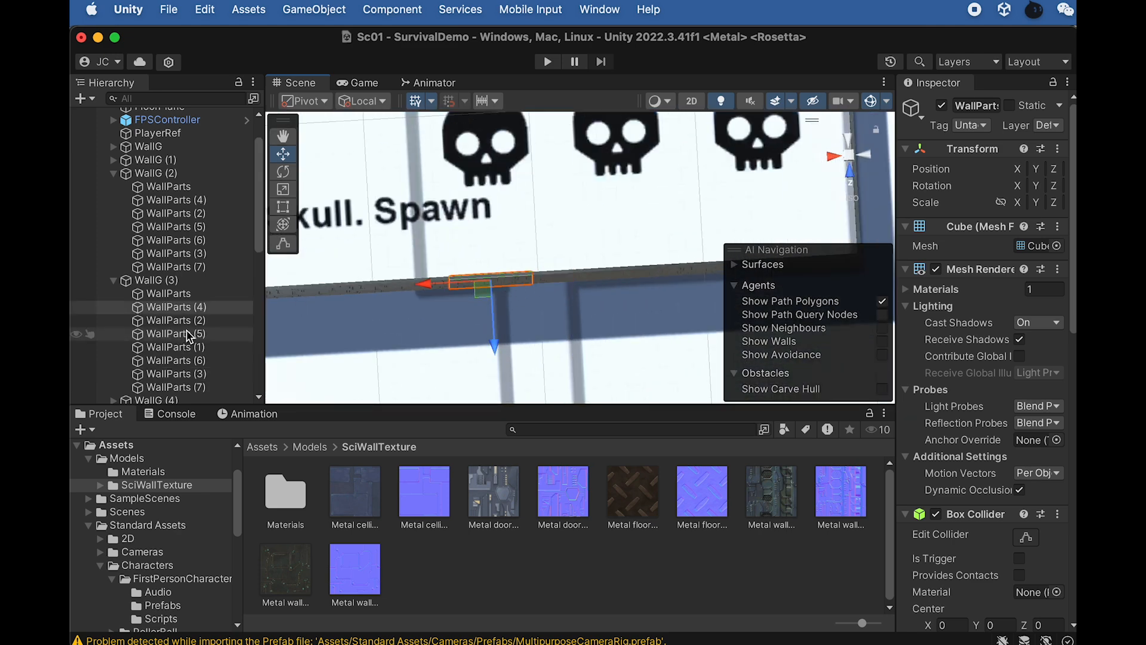
right_click(202, 307)
left_click(225, 391)
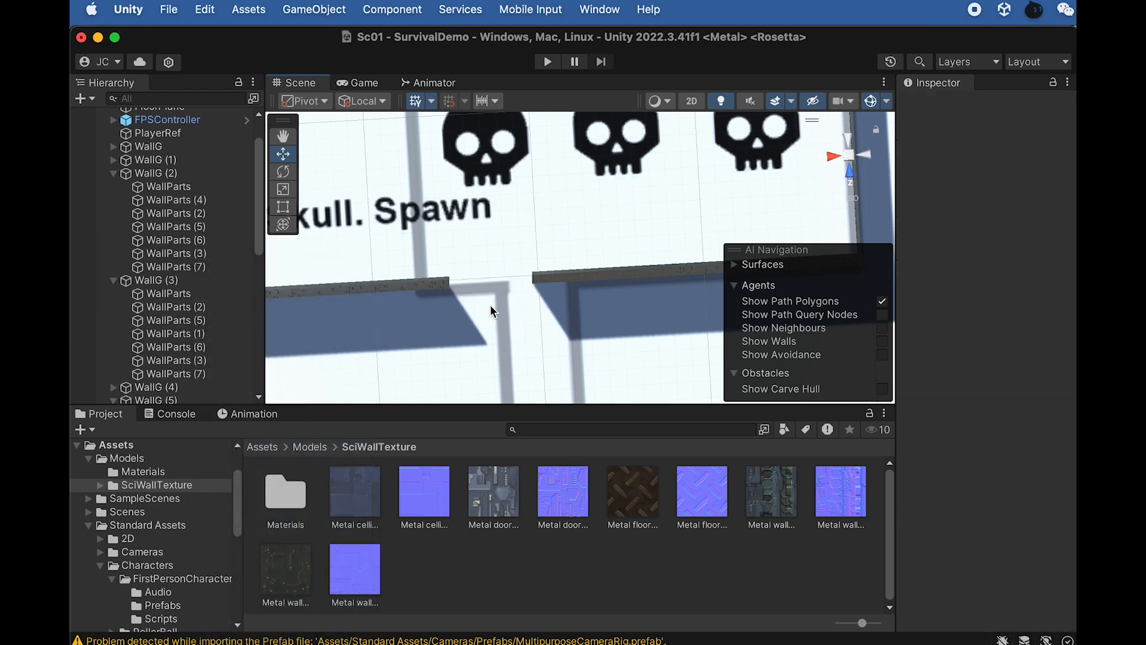
Shift the whole WallG (3) along X so the passage edge lines up with the map's corridor line
left_click(179, 279)
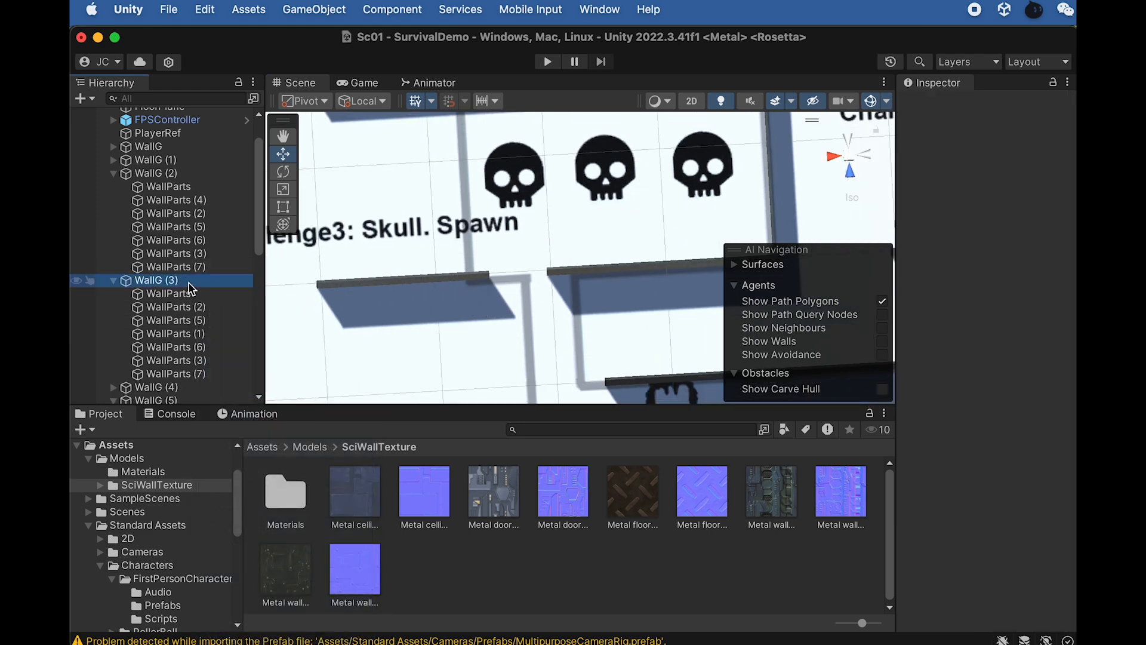
key("f")
left_click_drag(550, 289, 577, 287)
middle_click_drag(413, 302, 496, 304)
Shift panels WallParts (5) and (6) of WallG (3) along X toward the passage and delete the leftover end panel WallParts (7)
left_click(457, 289)
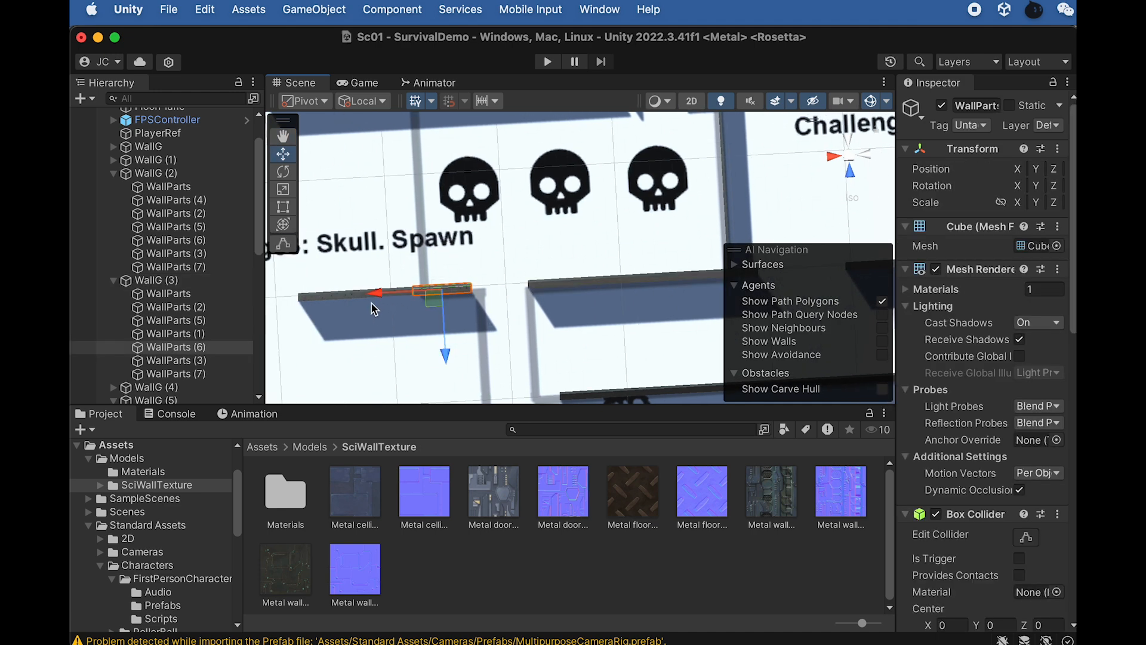
left_click_drag(371, 310, 349, 273, "alt")
left_click(385, 278, "shift")
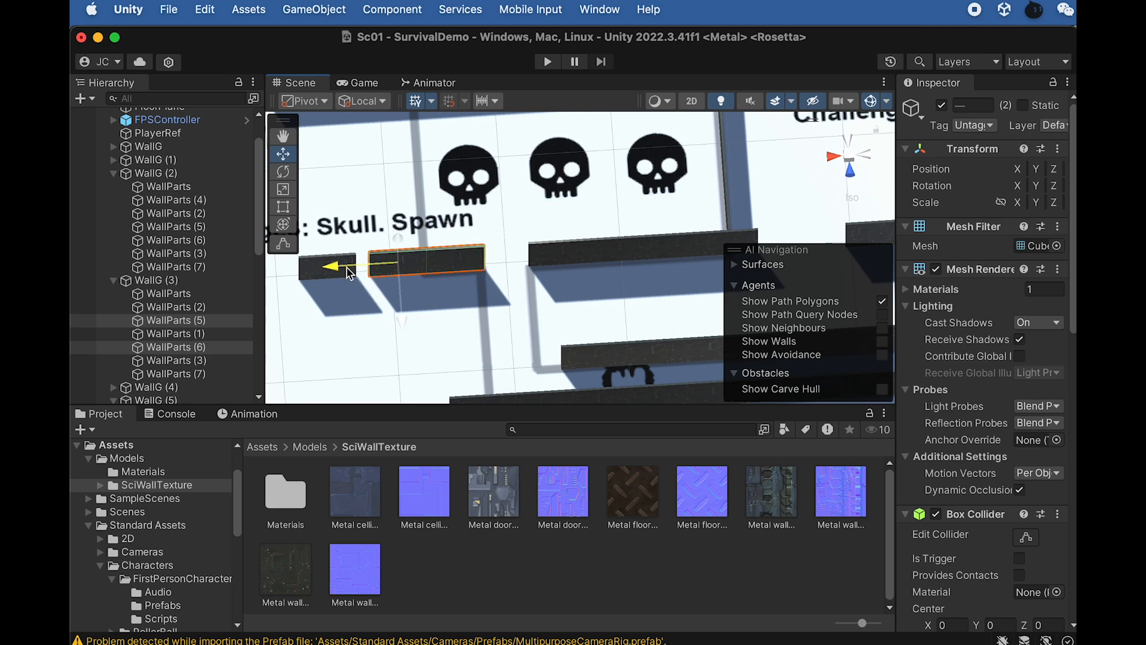
left_click(316, 282)
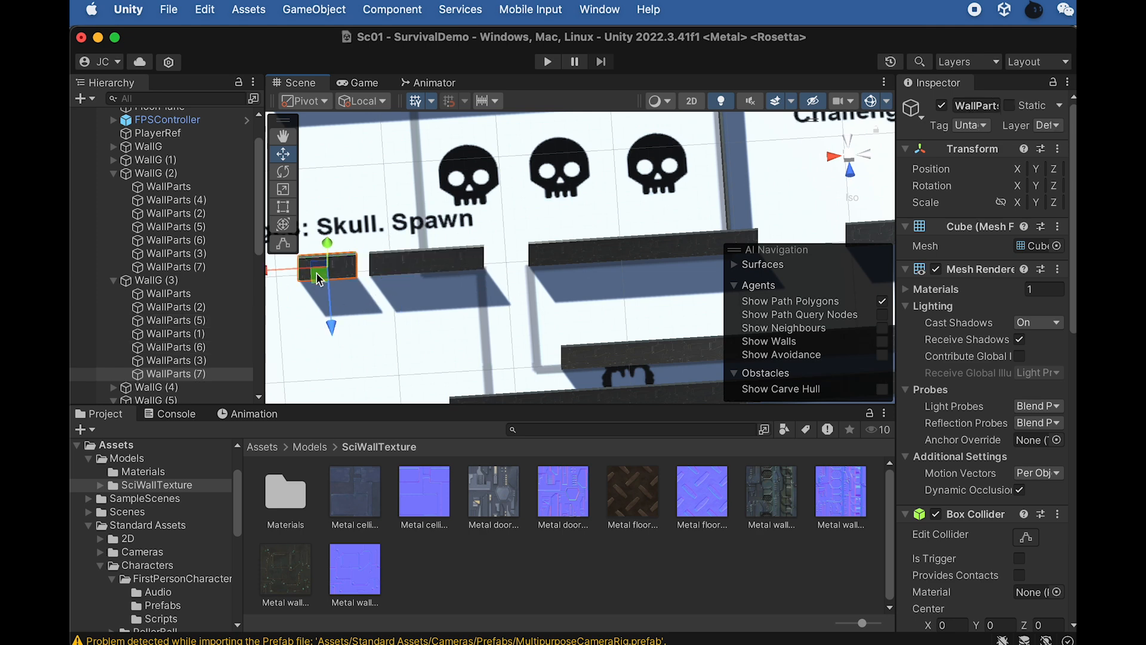
right_click(191, 373)
left_click(235, 410)
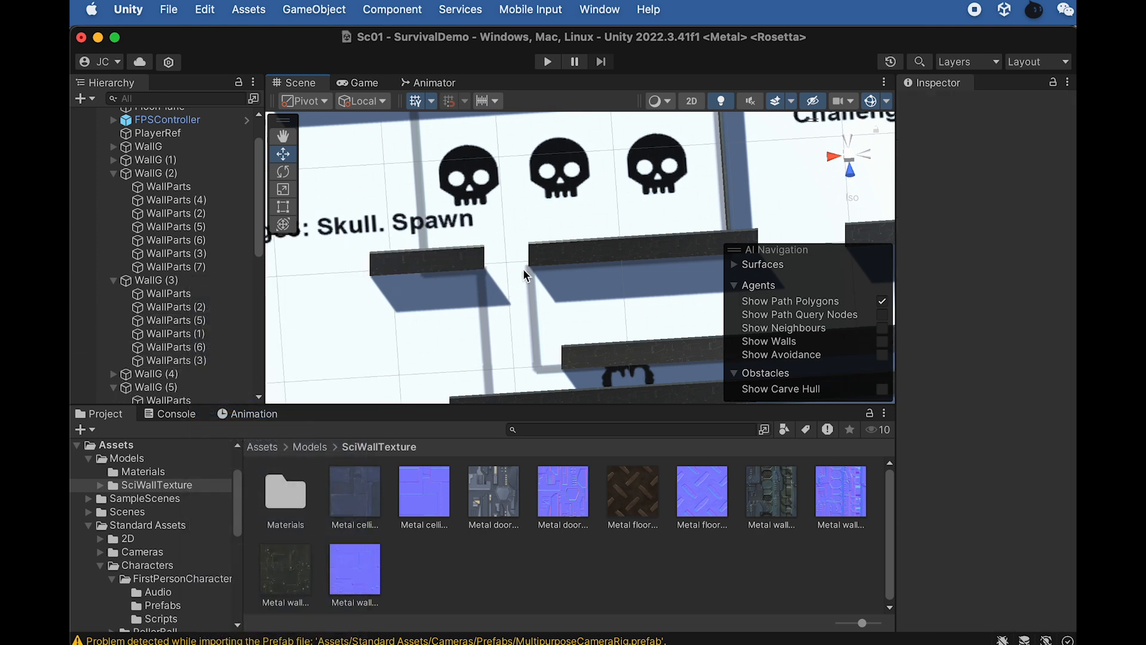
Delete the two end panels WallParts (5) and (7) of WallG (2), the upper Challenge3 wall
scroll(561, 239, "down", 5)
middle_click_drag(545, 232, 565, 344)
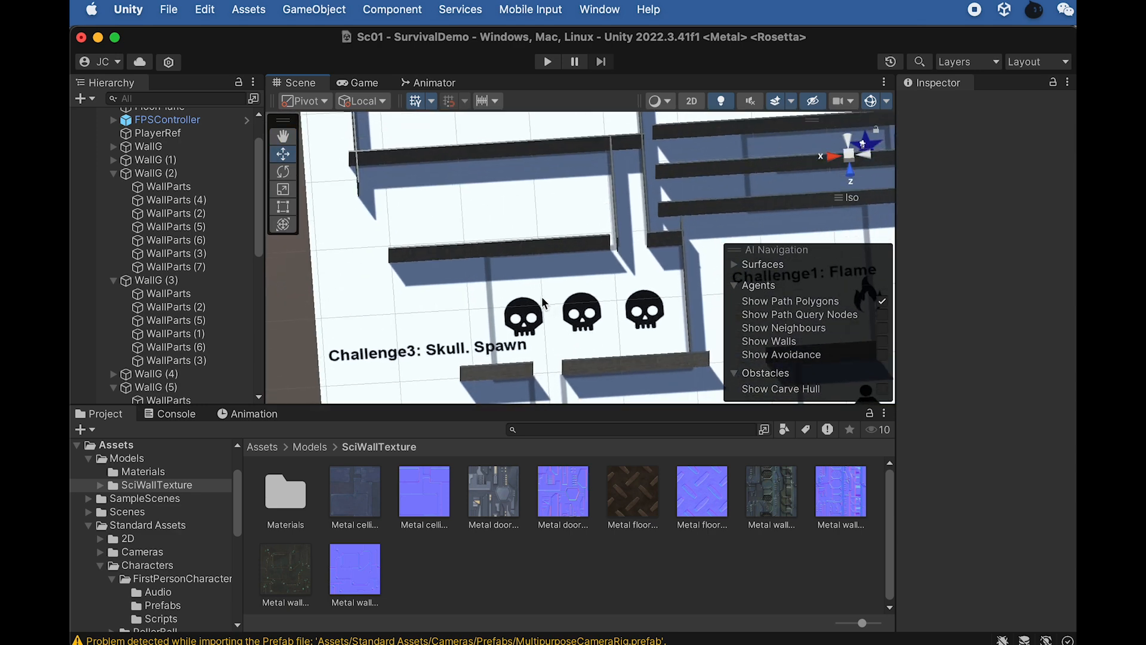
left_click(463, 259)
right_click_drag(411, 259, 409, 202)
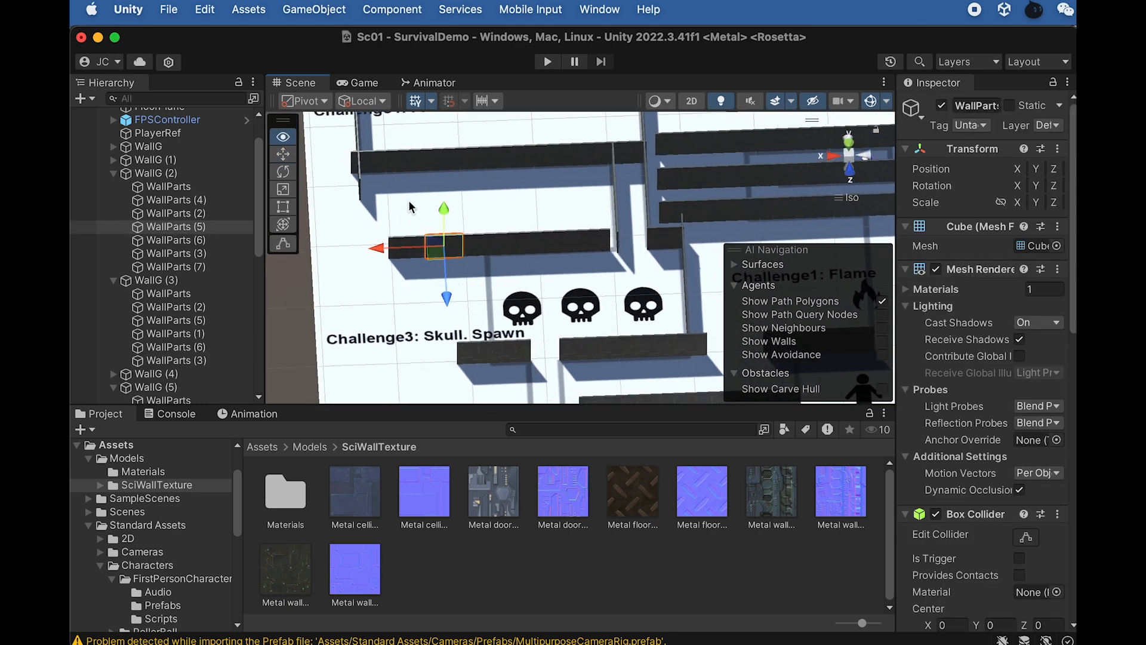
left_click(406, 261, "shift")
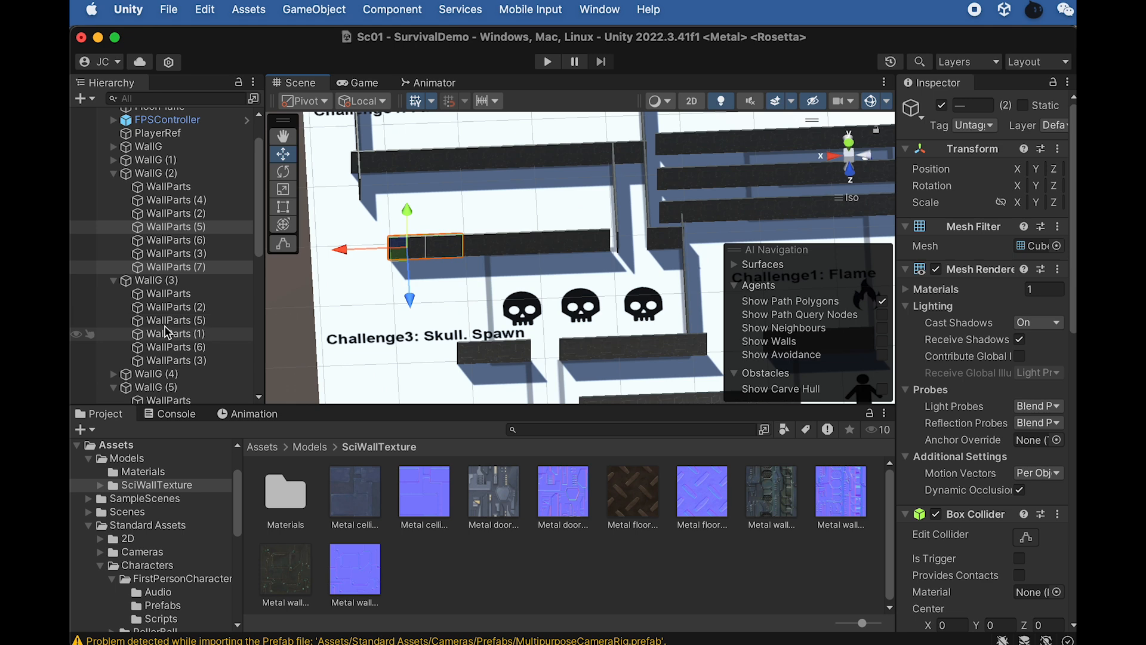
right_click(186, 269)
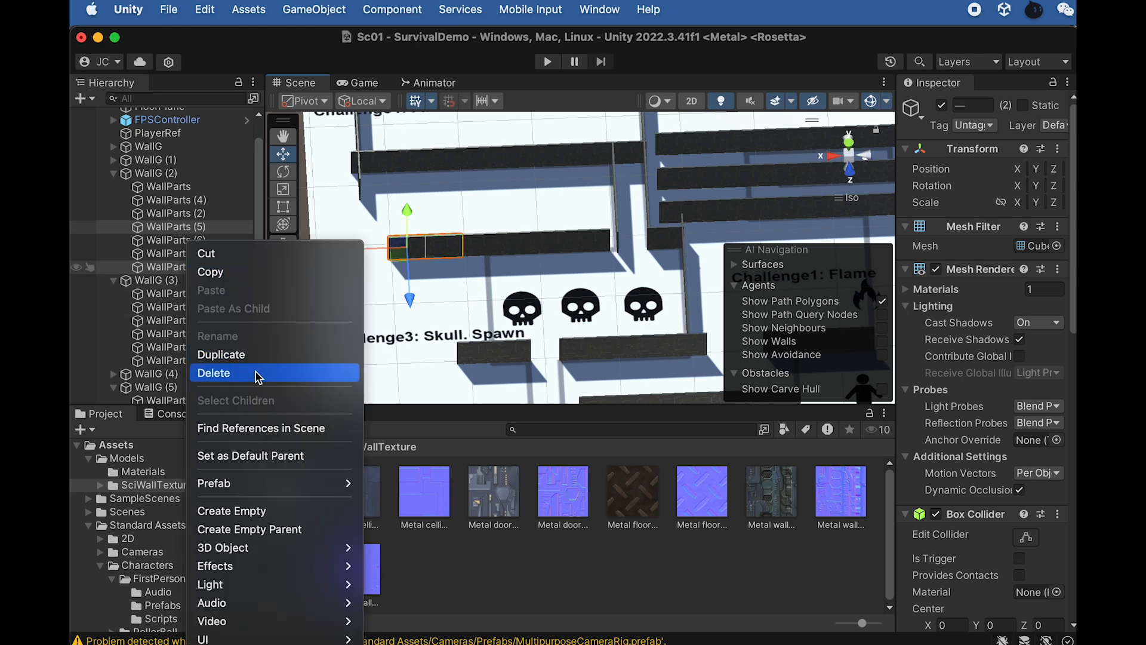
left_click(258, 374)
Shift panels WallParts (2), (3), (4) and (6) of WallG (2) along X to meet the adjoining corridor wall
scroll(673, 260, "up", 3)
left_click_drag(590, 261, 598, 350, "alt")
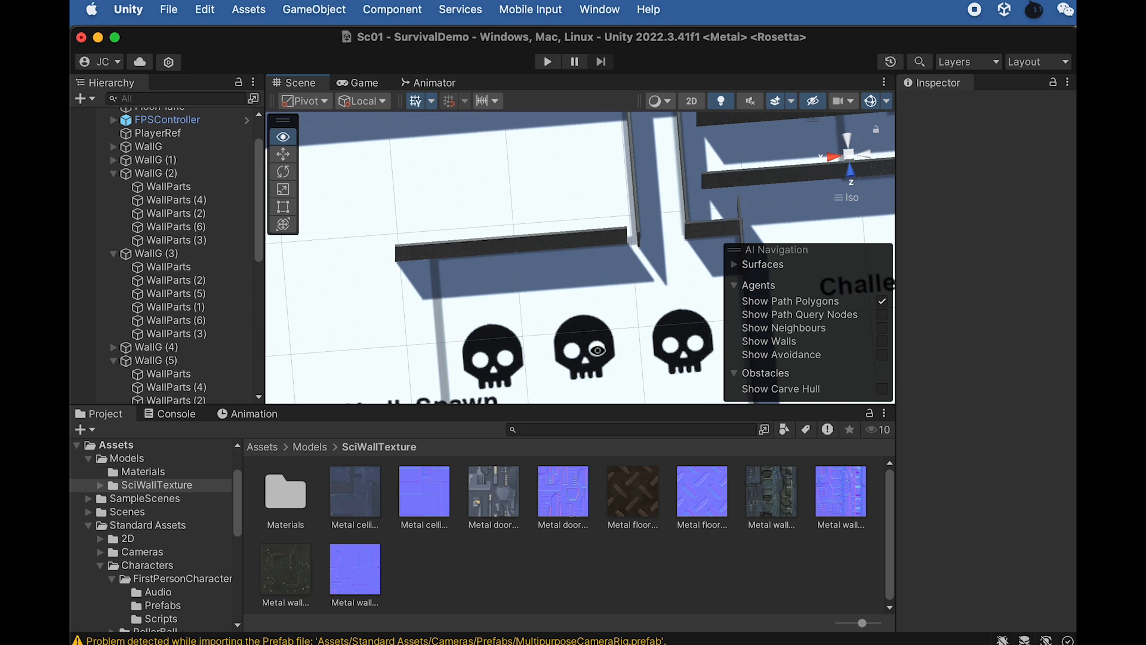
left_click(547, 239)
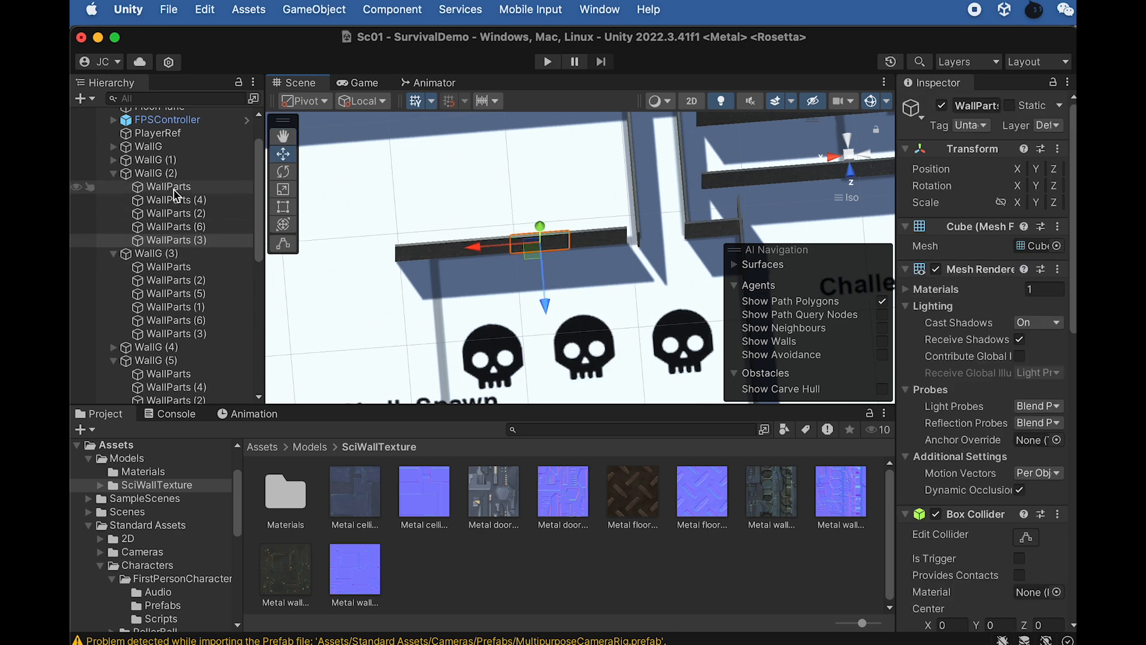
left_click(156, 174)
middle_click_drag(685, 241, 651, 228)
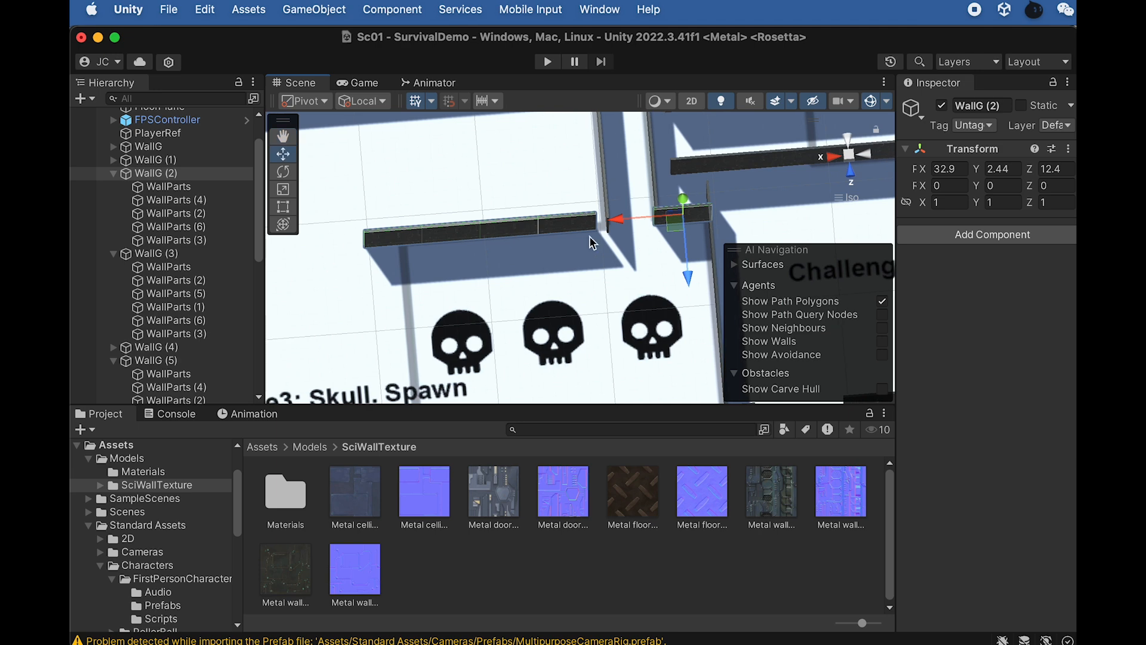
left_click(584, 228)
left_click_drag(513, 273, 511, 220, "alt")
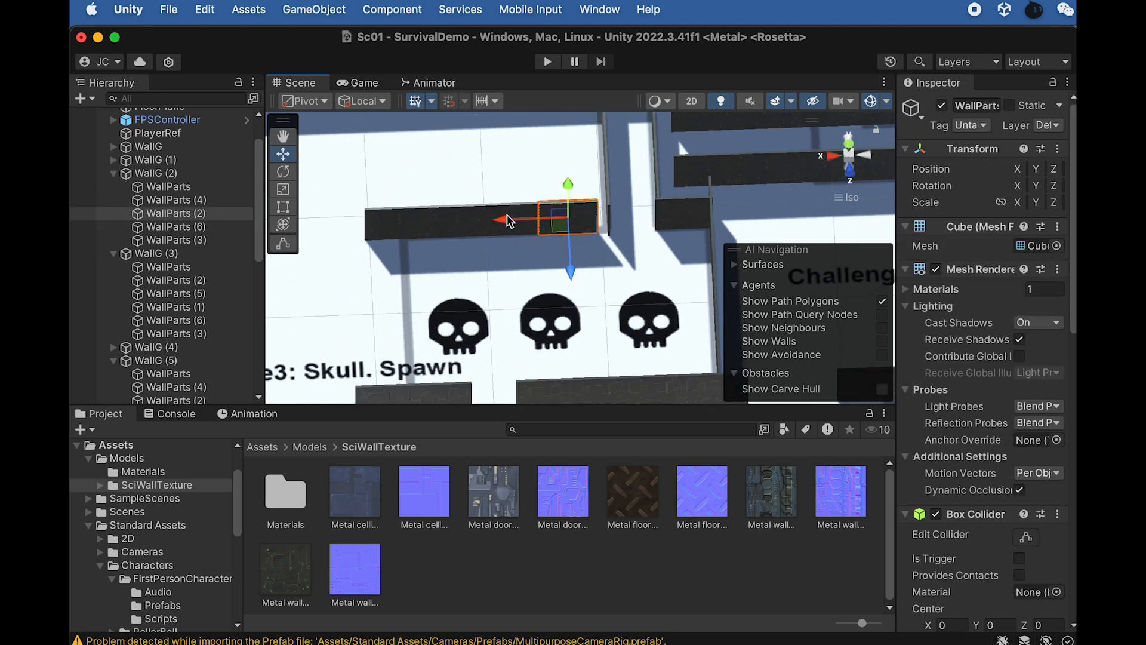
left_click(512, 236, "shift")
left_click(468, 239, "shift")
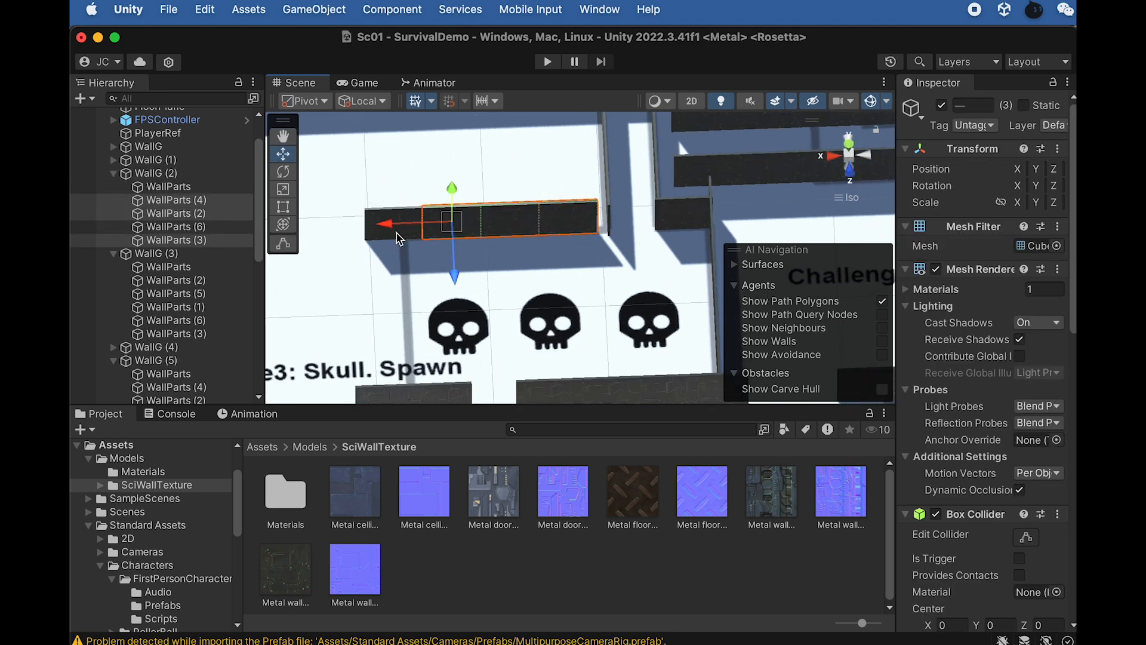
left_click(378, 235, "shift")
left_click_drag(342, 231, 356, 230)
Shorten the overhanging corner panel WallParts (9) of WallG (13) by scaling its length and vertex-snap it back to its neighbouring panel
left_click_drag(567, 175, 481, 307, "alt")
left_click_drag(565, 284, 497, 252, "alt")
scroll(478, 298, "up", 10)
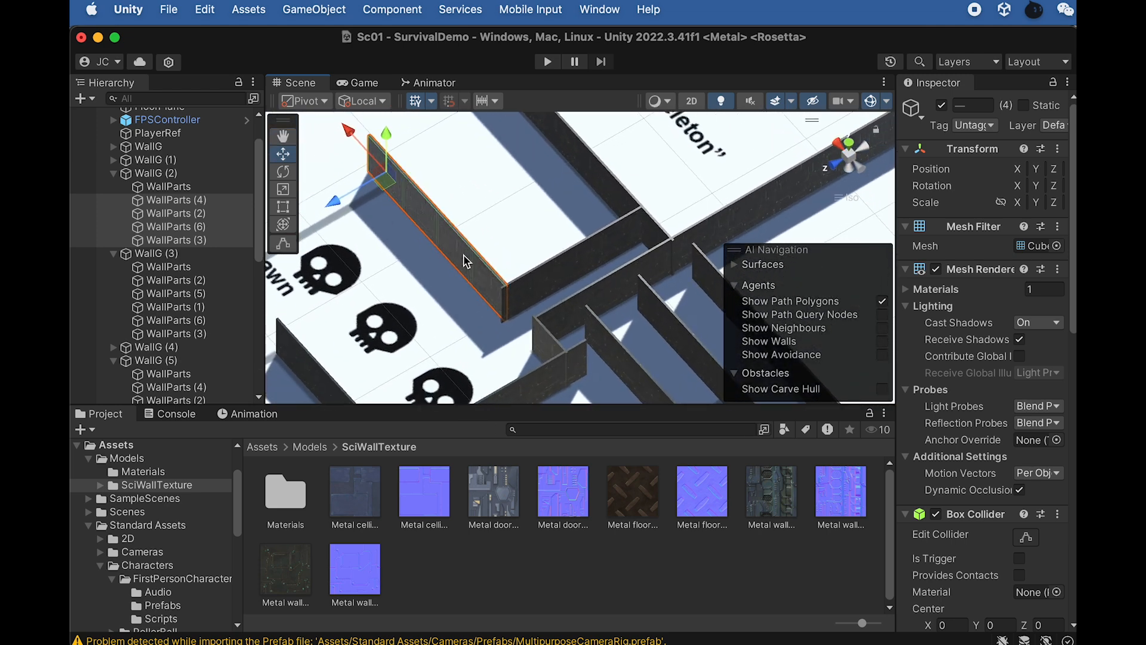
left_click(476, 309)
scroll(436, 313, "up", 5)
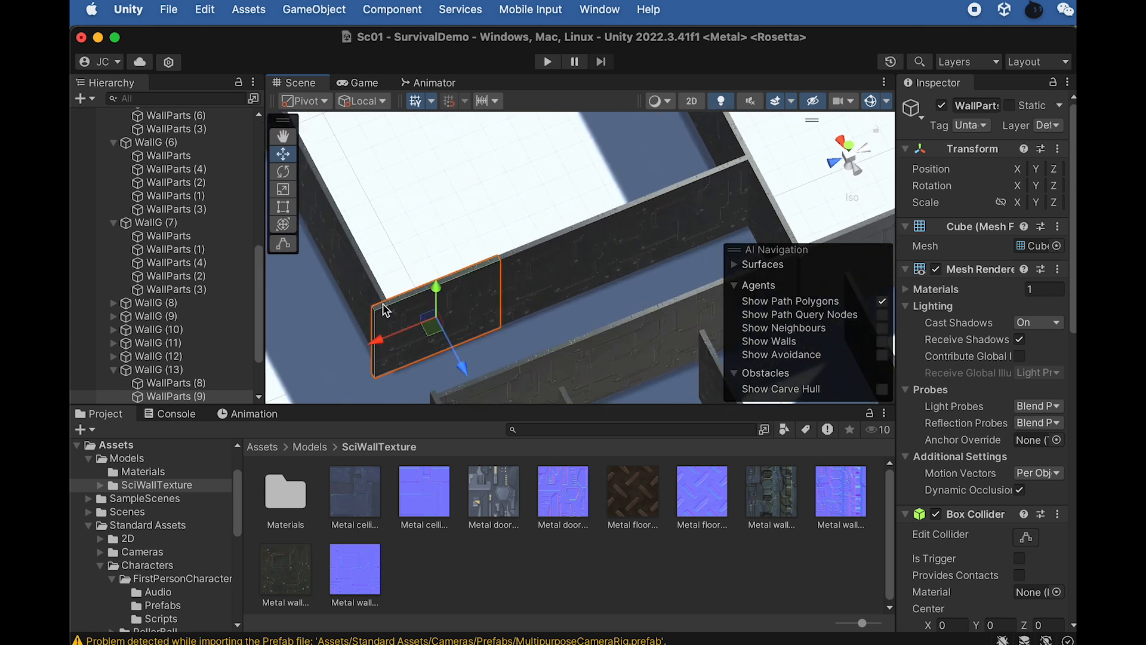
scroll(393, 296, "up", 1)
key("r")
left_click_drag(377, 340, 389, 344)
key("w")
key("v")
left_click_drag(489, 266, 494, 265)
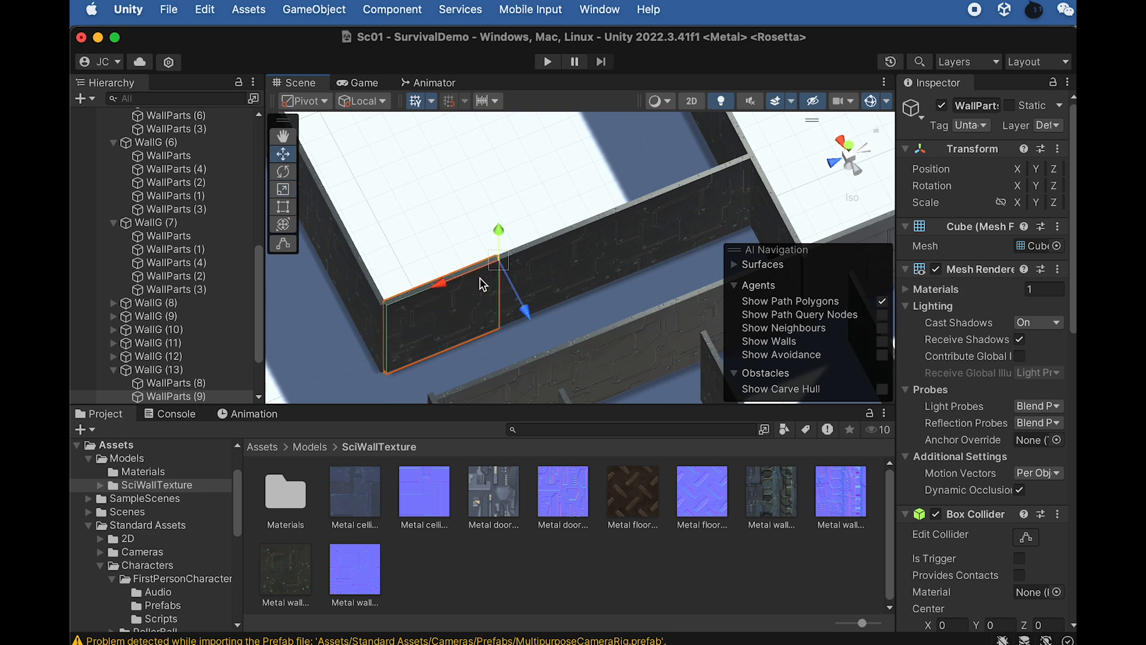
Delete the WallParts panel of WallG (1) that blocks the corridor beside the lower Challenge4 wall
right_click_drag(431, 307, 572, 292)
scroll(571, 293, "down", 5)
scroll(572, 293, "down", 5)
right_click_drag(486, 281, 724, 329)
scroll(582, 214, "up", 3)
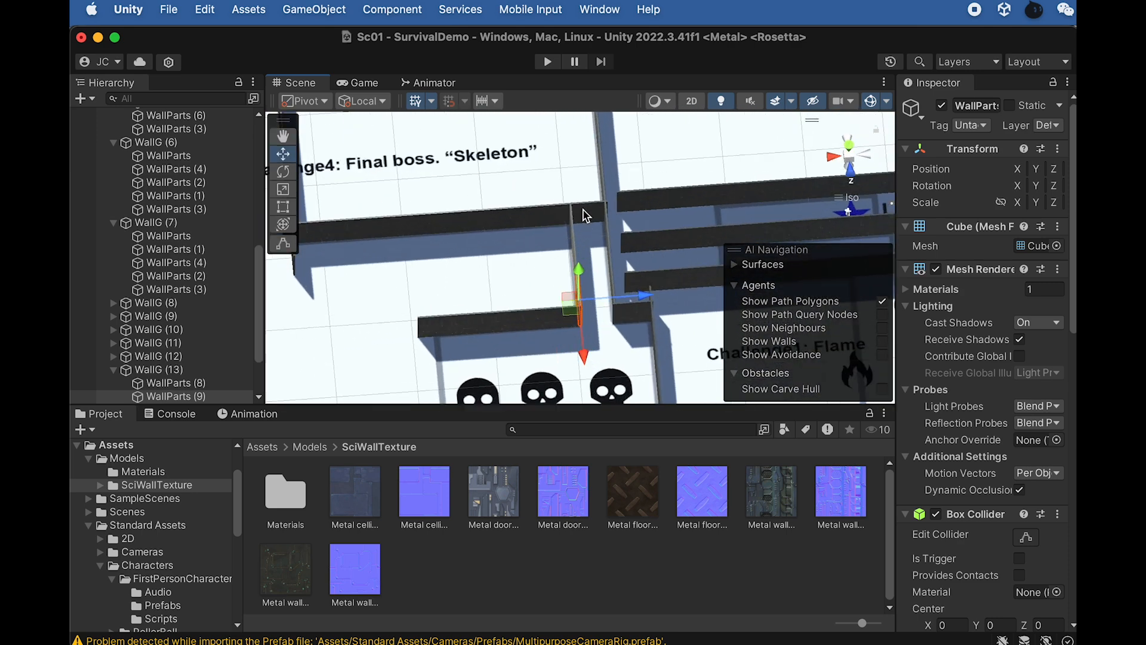
scroll(591, 203, "up", 2)
left_click(605, 212)
mouse_move(600, 207)
right_mouse_down()
mouse_move(592, 307)
mouse_move(598, 187)
right_mouse_up()
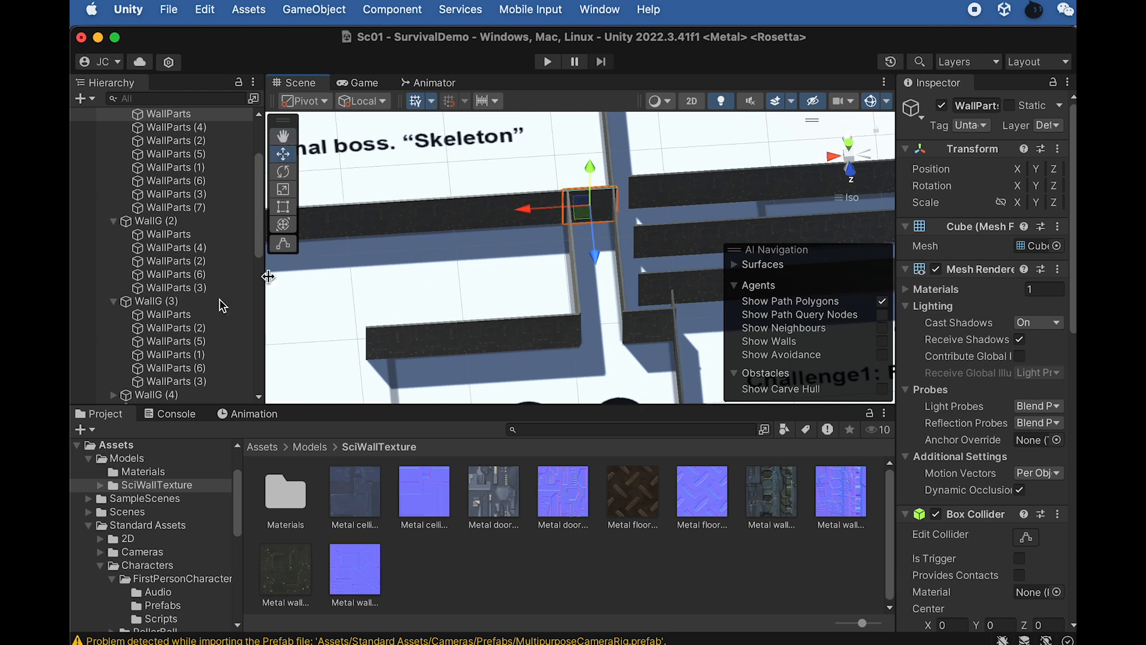
right_click(174, 114)
left_click(214, 243)
Move the whole WallG (1) along X to 36.9 so its end meets the corridor wall
scroll(515, 223, "up", 3)
middle_click_drag(515, 224, 667, 277)
left_click(662, 269)
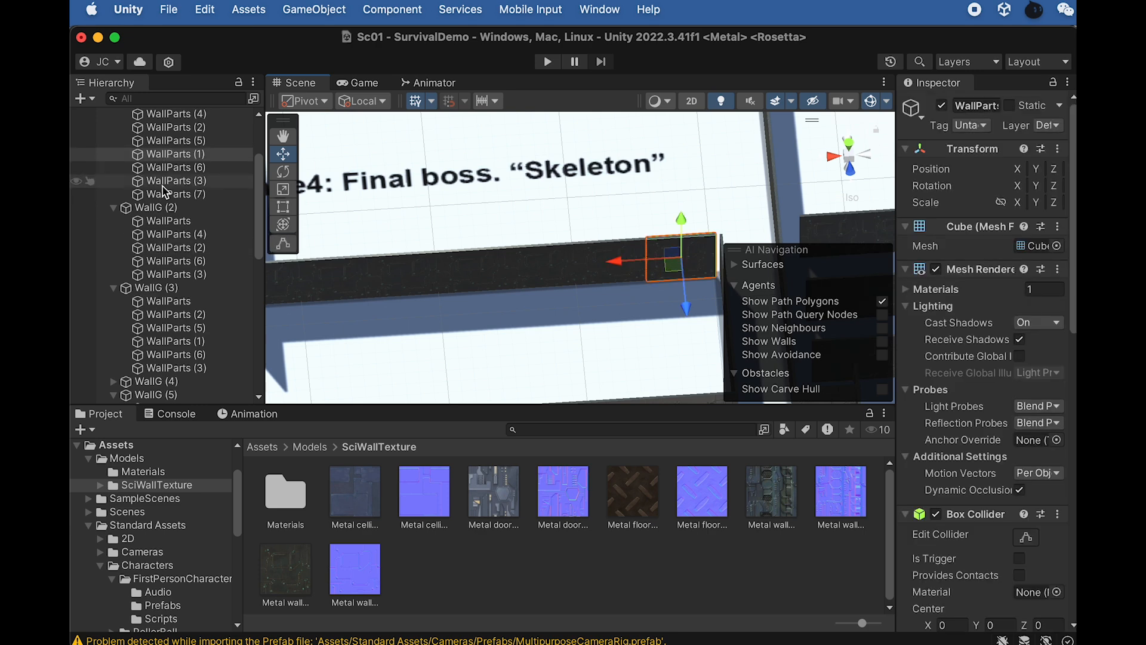
scroll(167, 185, "up", 3)
left_click(170, 160)
scroll(610, 254, "down", 2)
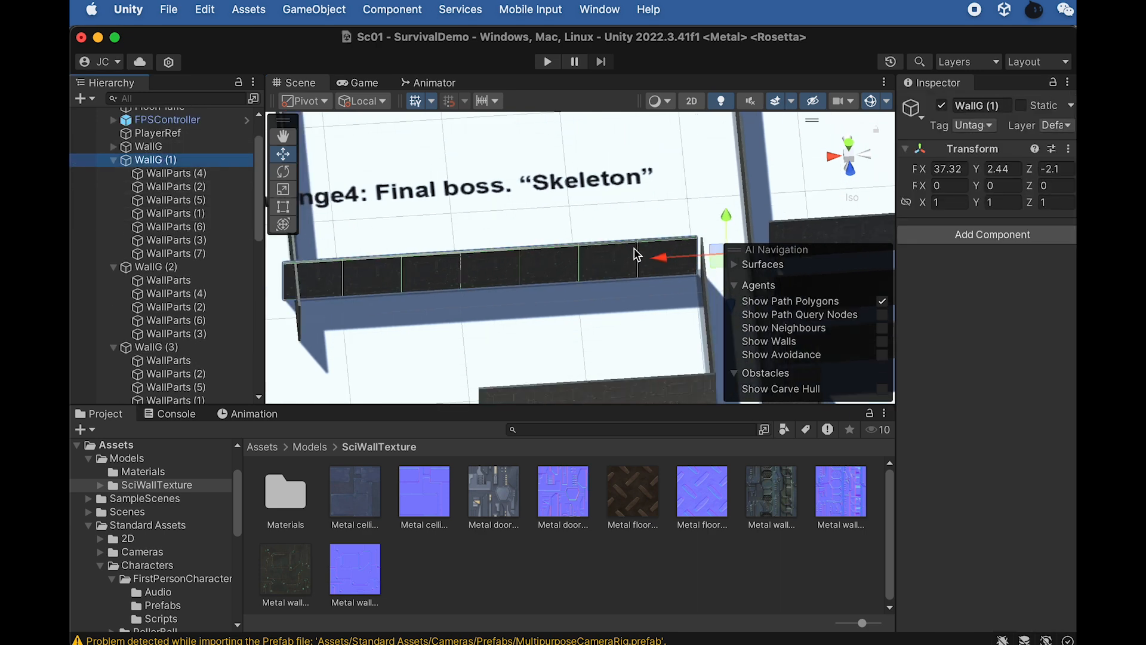
middle_click_drag(651, 240, 581, 219)
left_click_drag(591, 236, 595, 237)
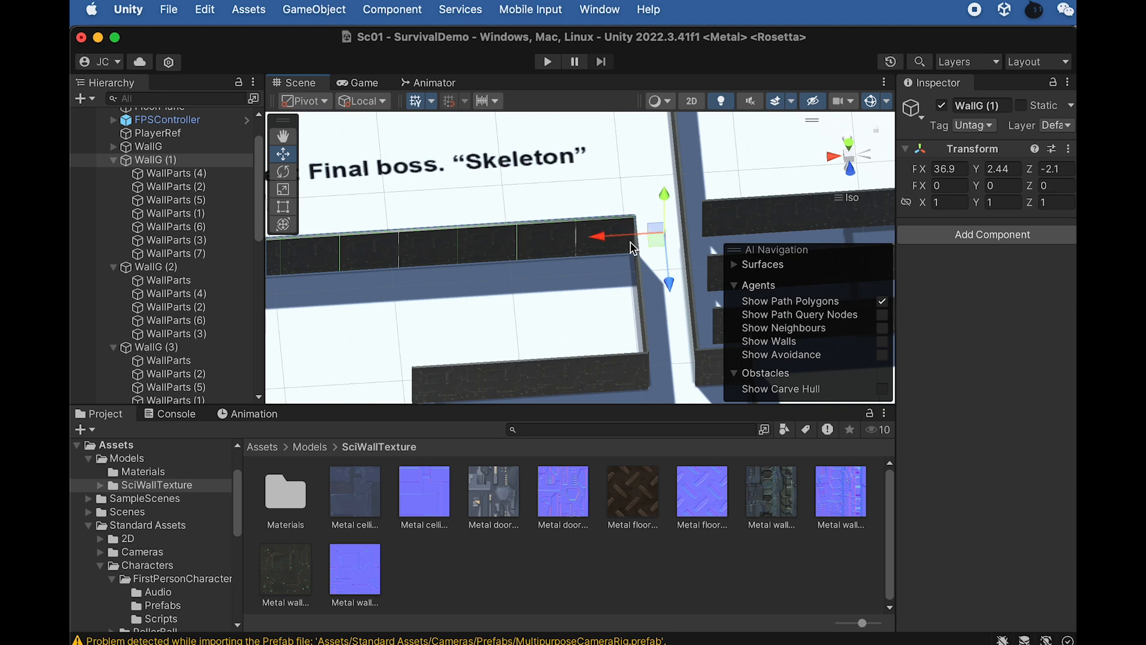
Duplicate WallG (12) and place the copy along the outer side of Challenge3 at about X 58.9, Z 31
scroll(592, 276, "down", 8)
middle_click_drag(538, 290, 500, 212)
scroll(528, 308, "up", 1)
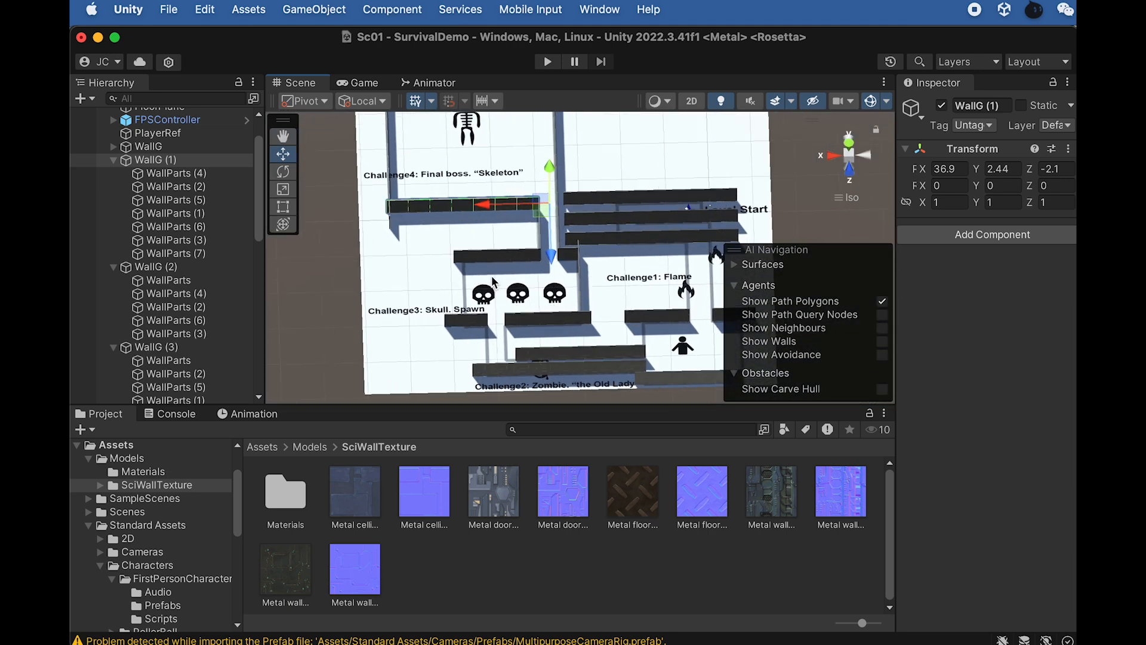
scroll(494, 281, "up", 1)
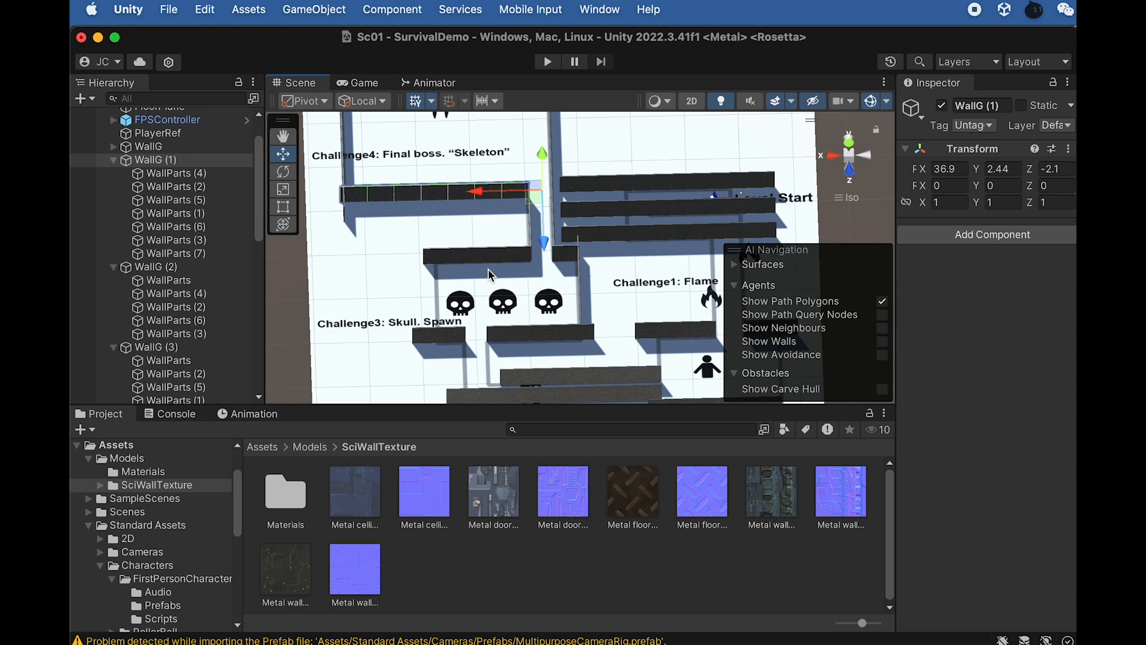
right_click_drag(476, 206, 433, 204)
middle_click_drag(434, 210, 446, 274)
scroll(418, 193, "down", 3)
right_click_drag(434, 160, 492, 157)
left_click(497, 155)
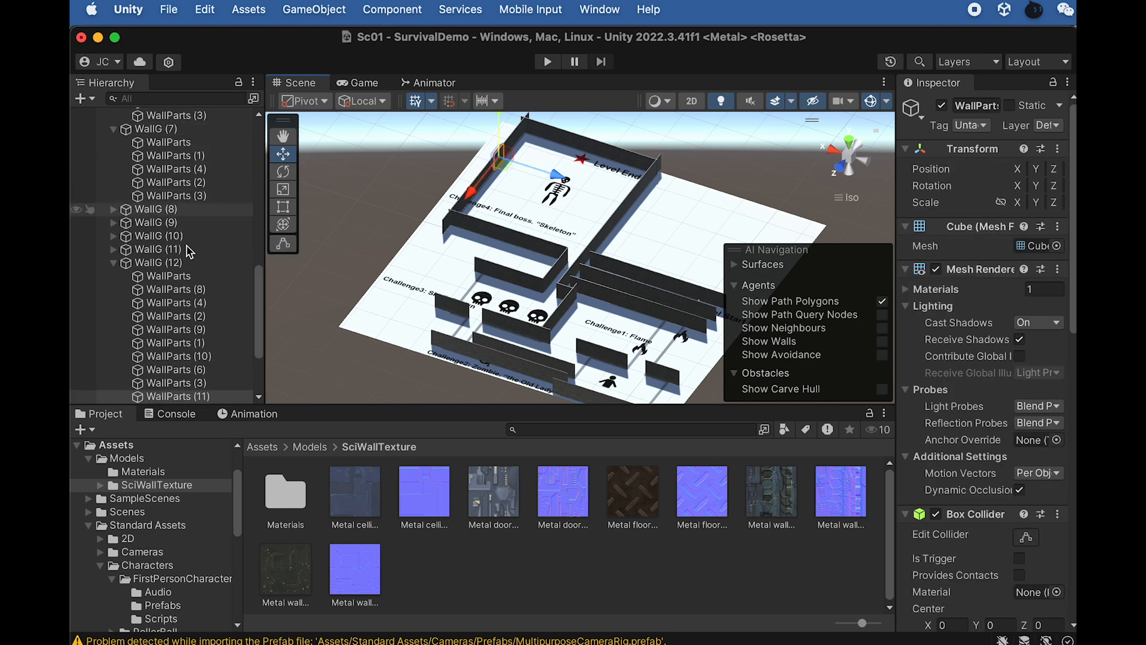
left_click(159, 262)
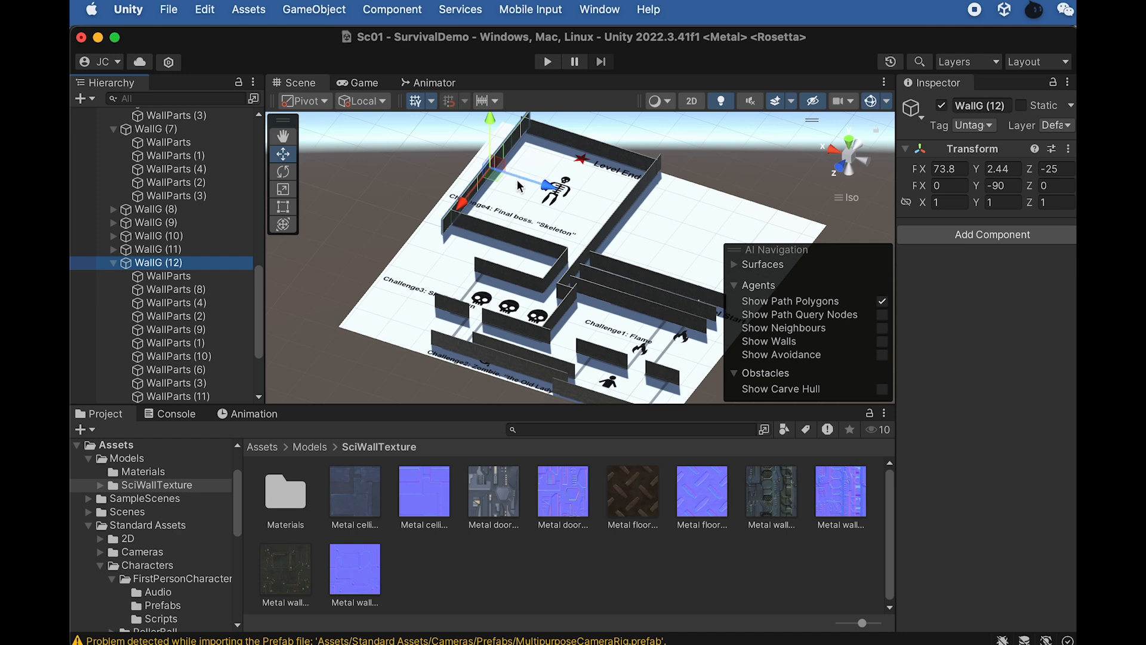
key("super+d")
left_click_drag(459, 203, 503, 323)
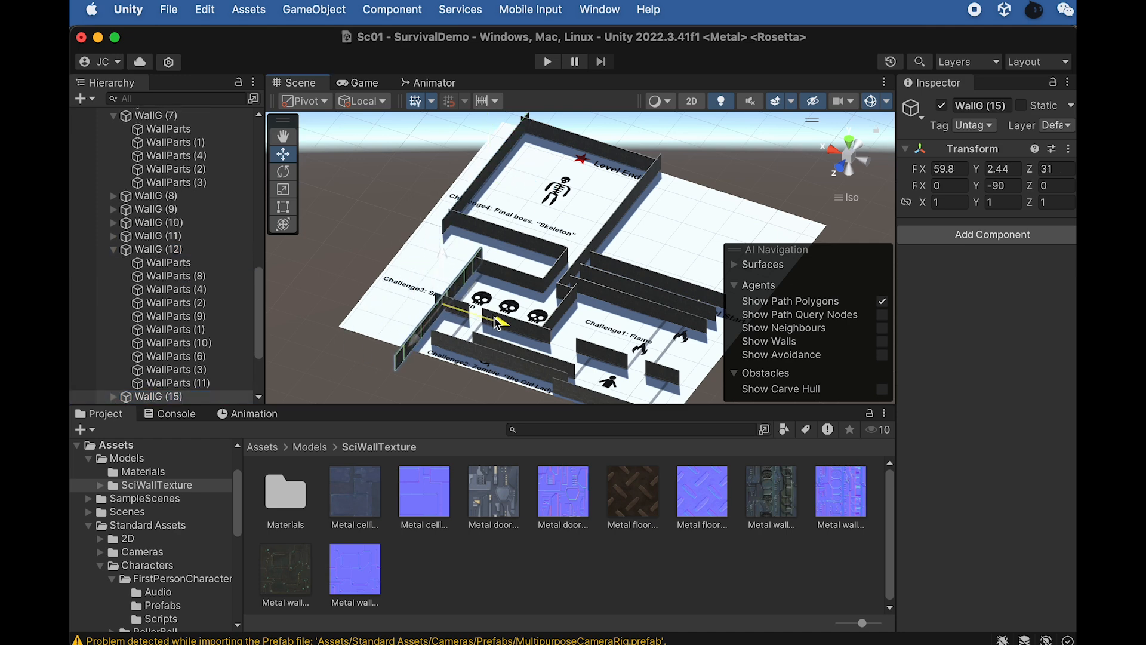
Delete the six overhanging outer panels of WallG (15) and move the remaining wall to about X 57.1, Z 33.73 along Challenge3
scroll(423, 256, "up", 5)
middle_click_drag(441, 242, 503, 156)
right_click_drag(503, 156, 555, 261)
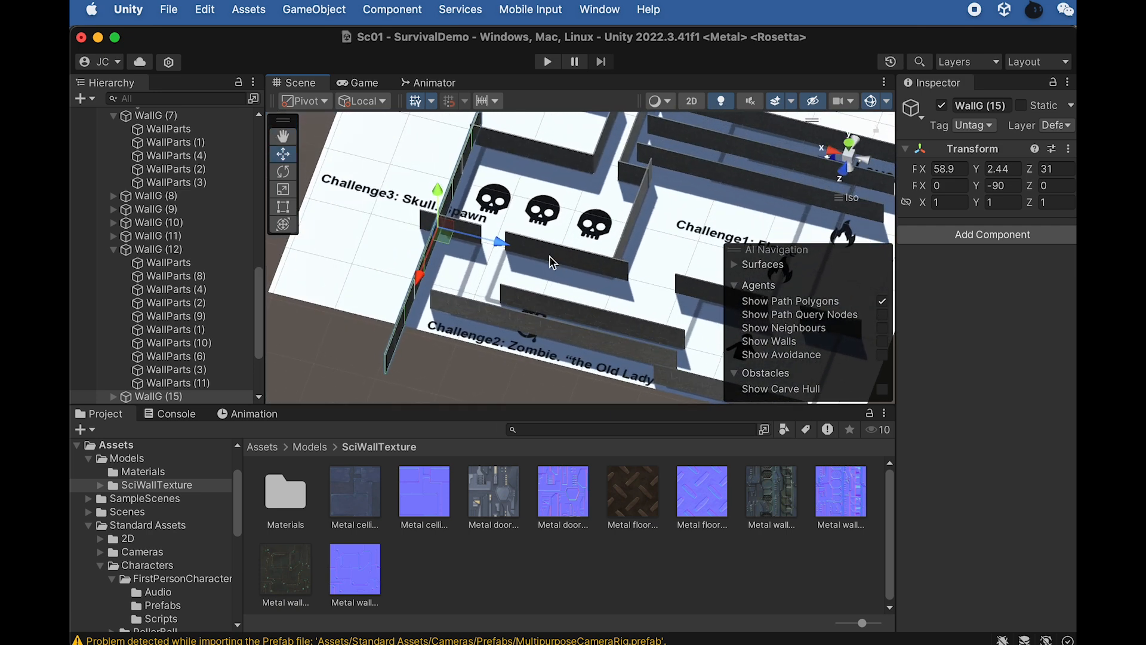
middle_click_drag(555, 261, 557, 332)
left_click_drag(551, 332, 310, 319)
left_click(328, 303)
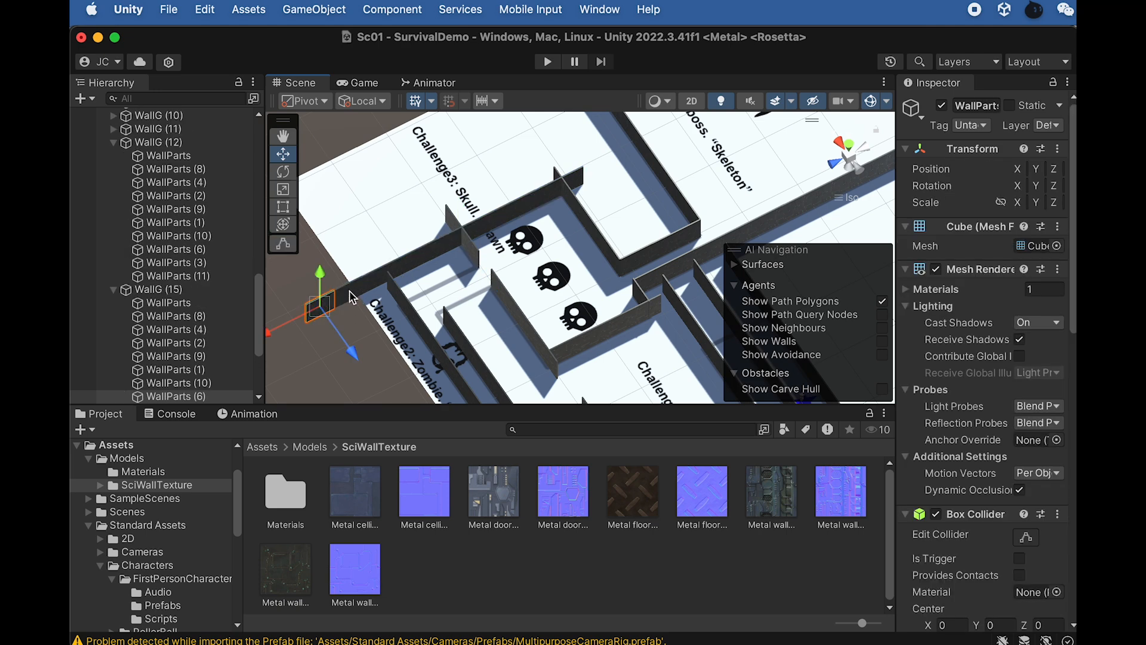
left_click(350, 291, "shift")
left_click(378, 279, "shift")
left_click(404, 265, "shift")
left_click(428, 253, "shift")
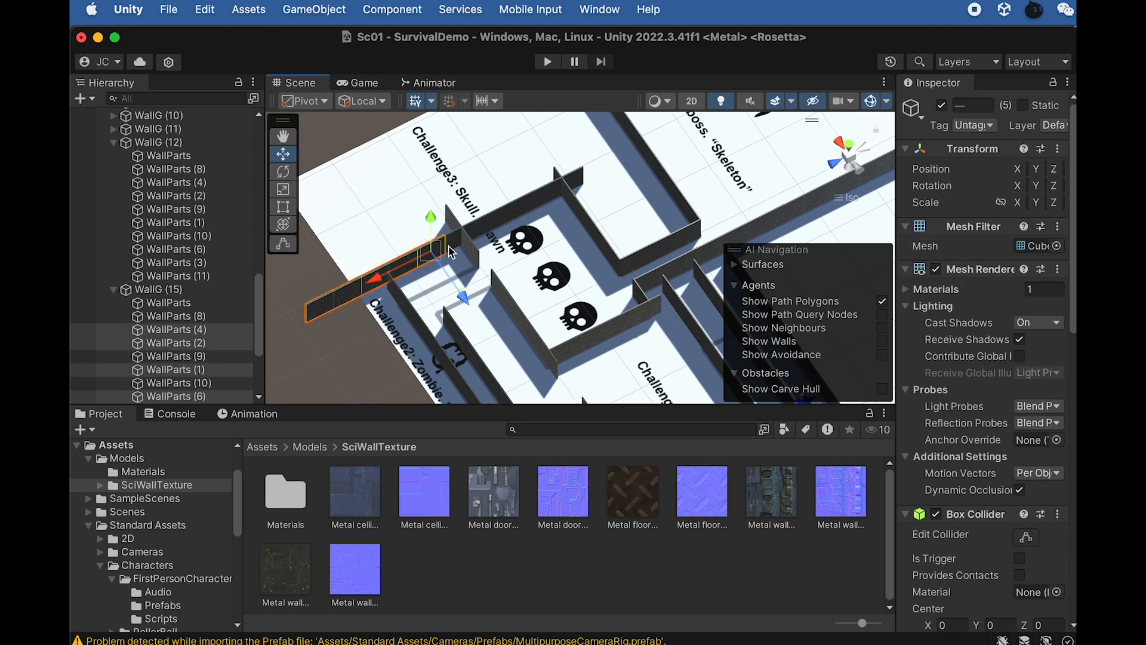
left_click(456, 263, "shift")
scroll(460, 242, "up", 5)
left_click_drag(430, 221, 355, 240, "alt")
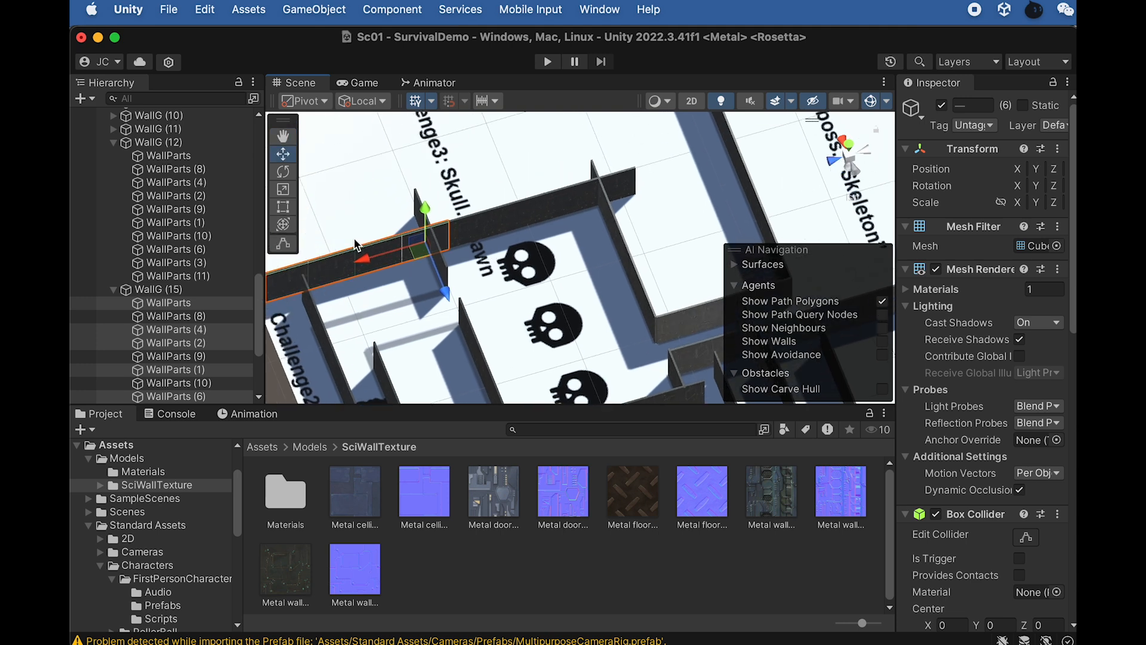
right_click(221, 317)
left_click(238, 372)
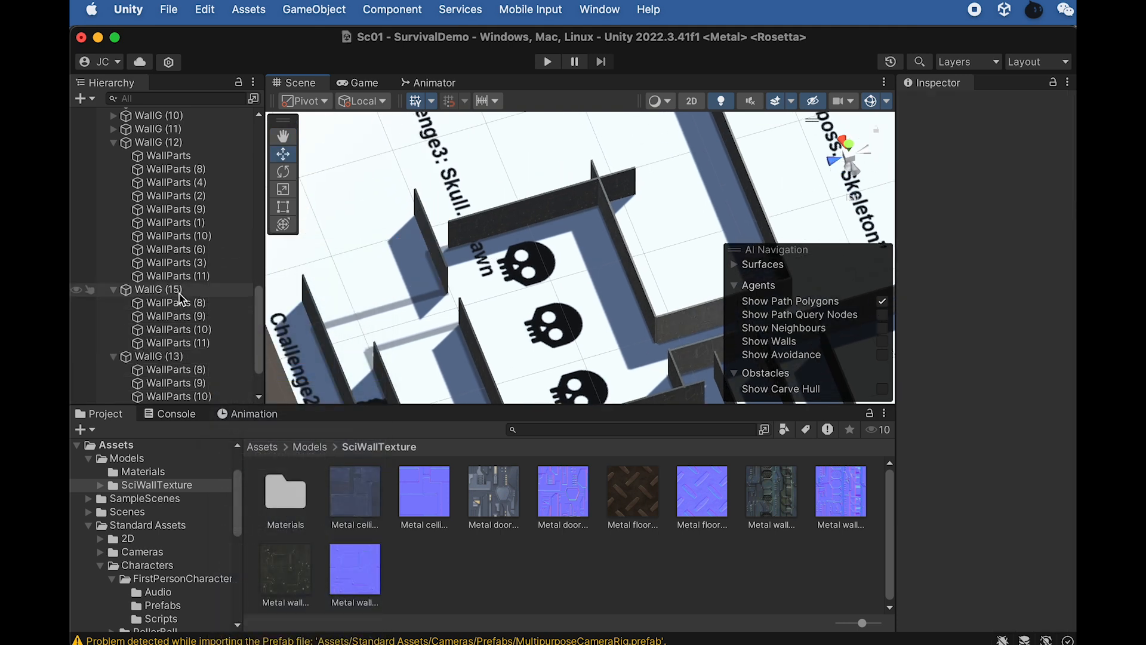
left_click_drag(363, 256, 340, 264)
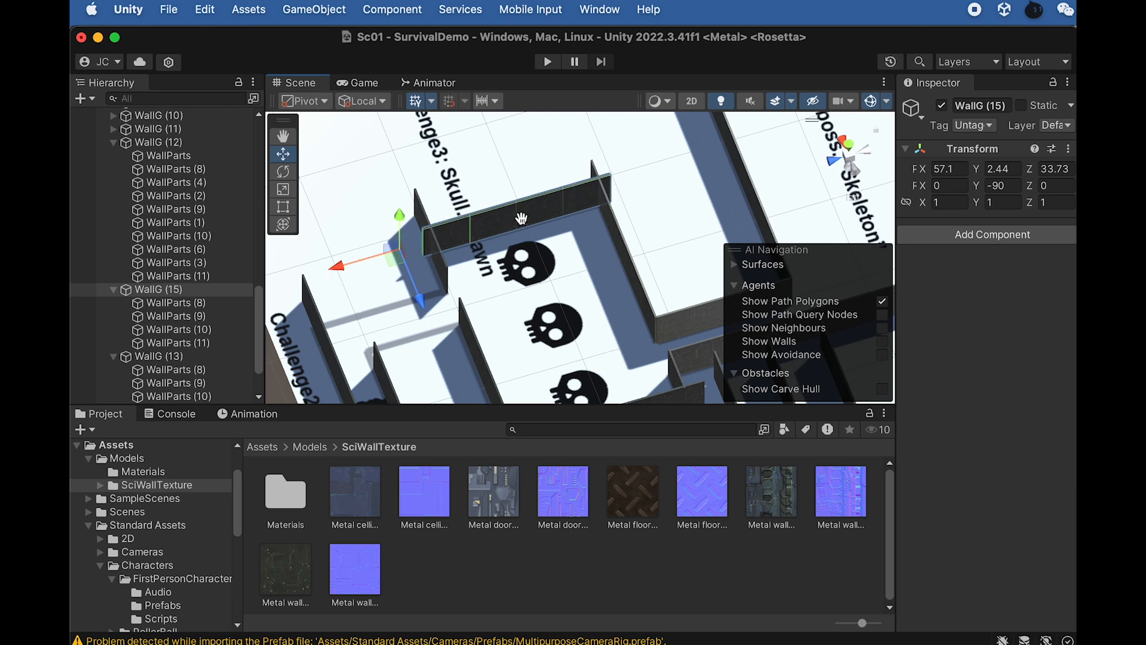
middle_click_drag(521, 218, 583, 168)
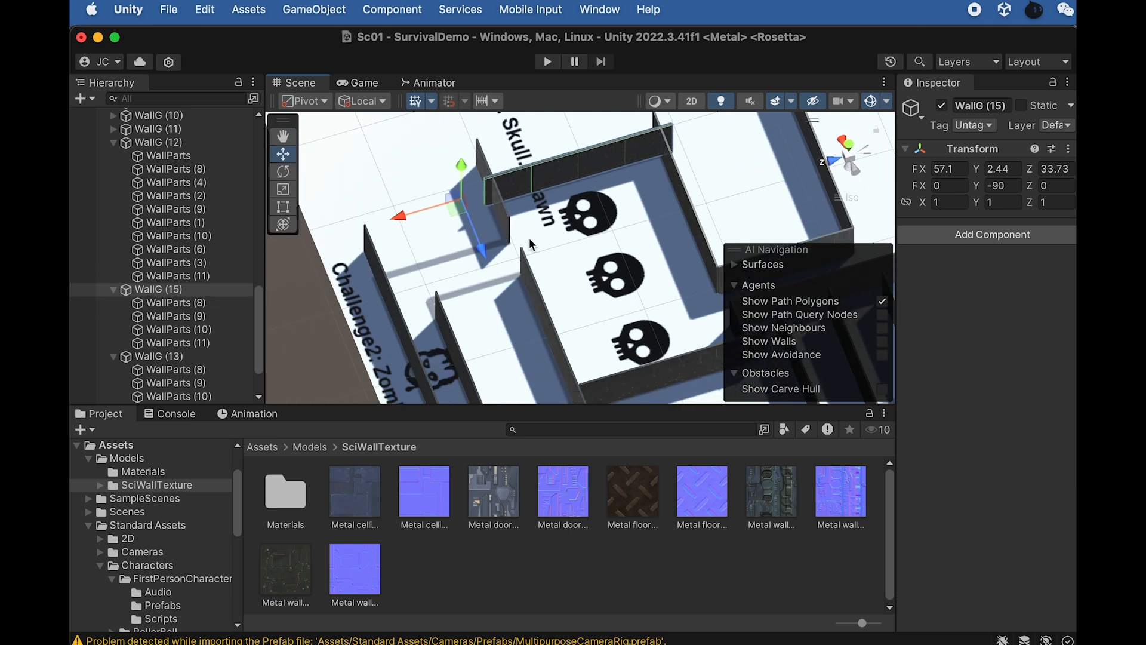
Duplicate WallG (15) and place the copy at about X 52.19, Z 52.89, across the corridor end beside Challenge2
key("super+d")
left_click_drag(410, 210, 256, 270)
scroll(257, 271, "up", 5)
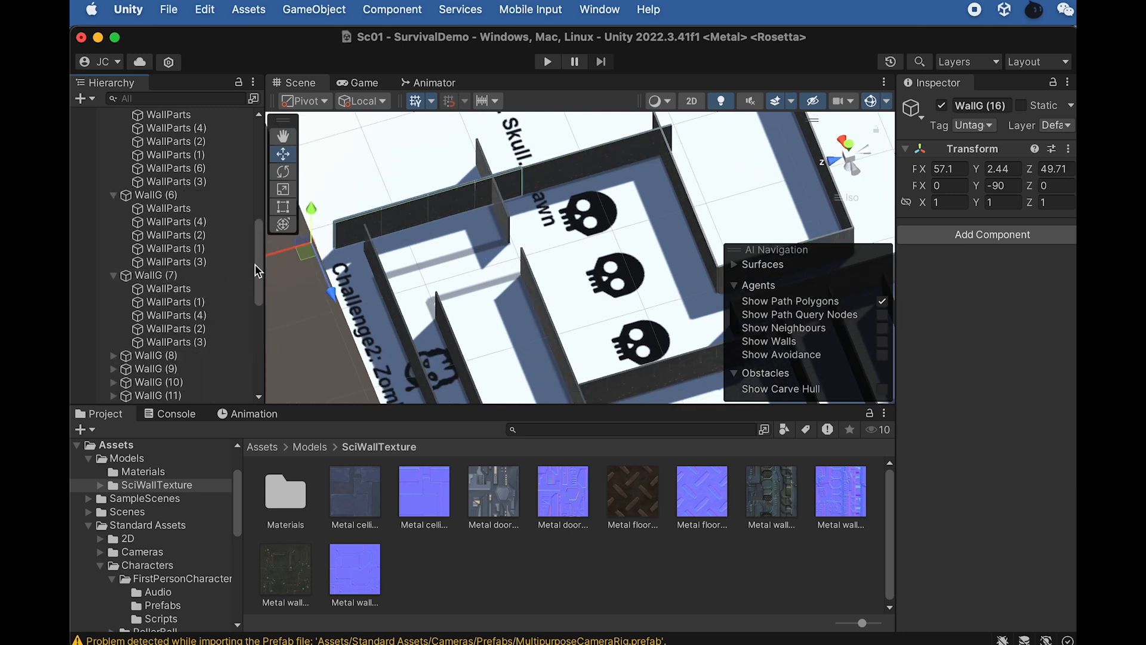
scroll(369, 263, "down", 3)
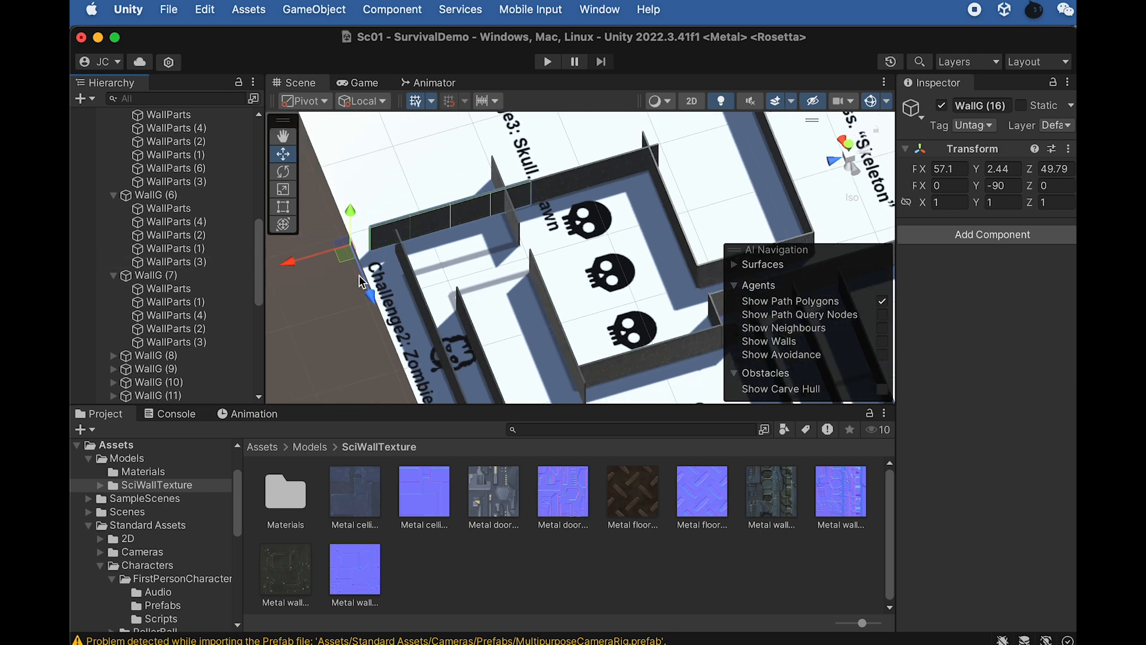
left_click_drag(372, 293, 384, 325)
scroll(411, 258, "up", 4)
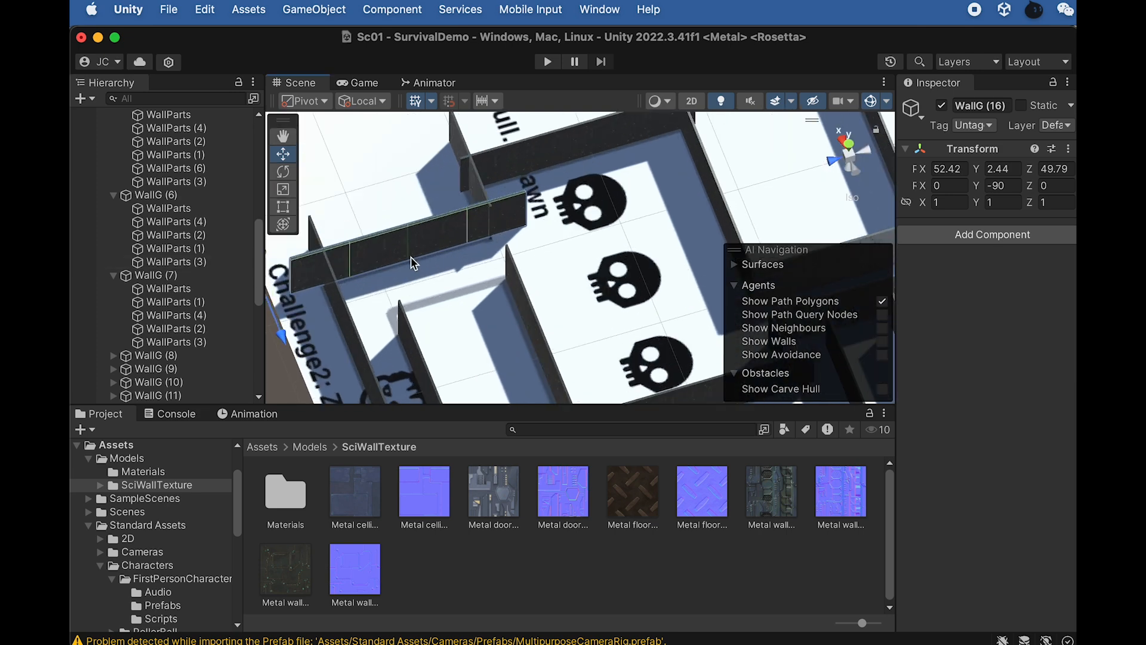
middle_click_drag(411, 304, 489, 273)
left_click_drag(278, 264, 243, 273)
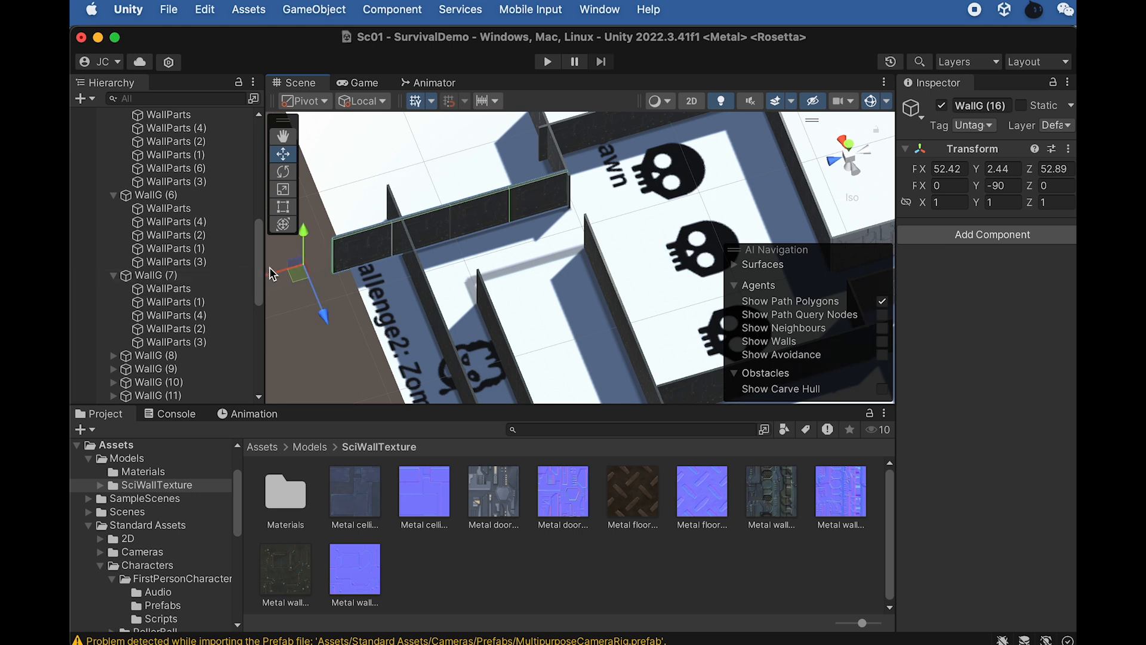
left_click_drag(322, 318, 324, 323)
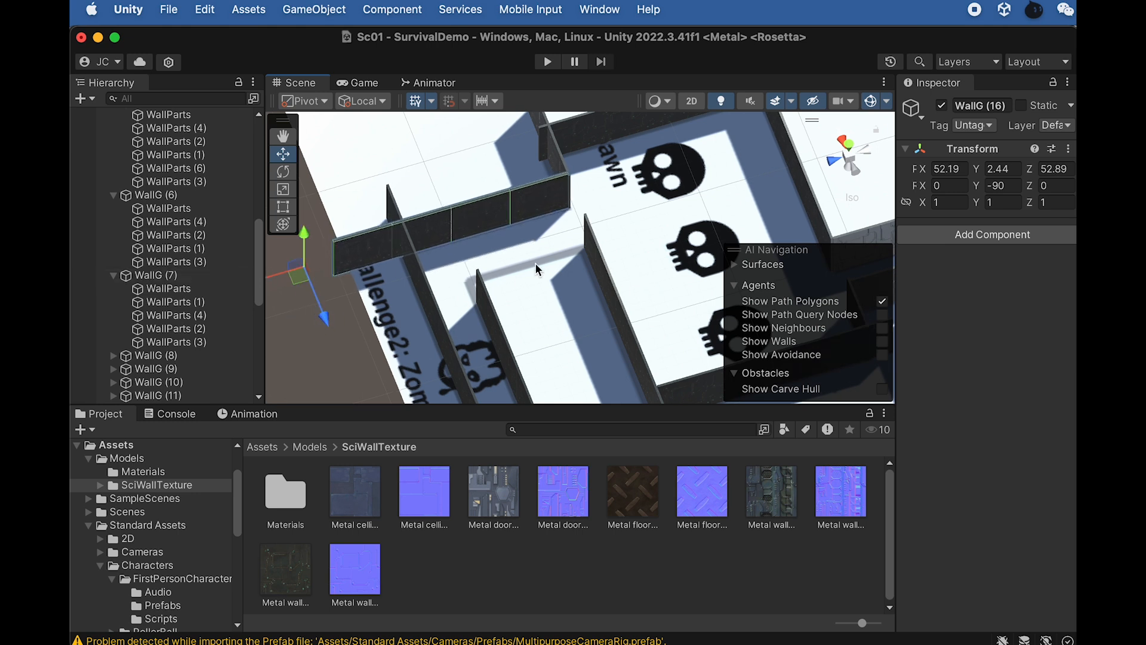
Duplicate WallG (16) and move the copy inward along X toward the Challenge2 zombie area
key("super+d")
left_click_drag(328, 320, 351, 366)
left_click_drag(511, 246, 430, 239, "alt")
Delete the overhanging outer panels of the two parallel walls: two from WallG (17) and one from WallG (16)
left_click(429, 240)
left_click(340, 239, "shift")
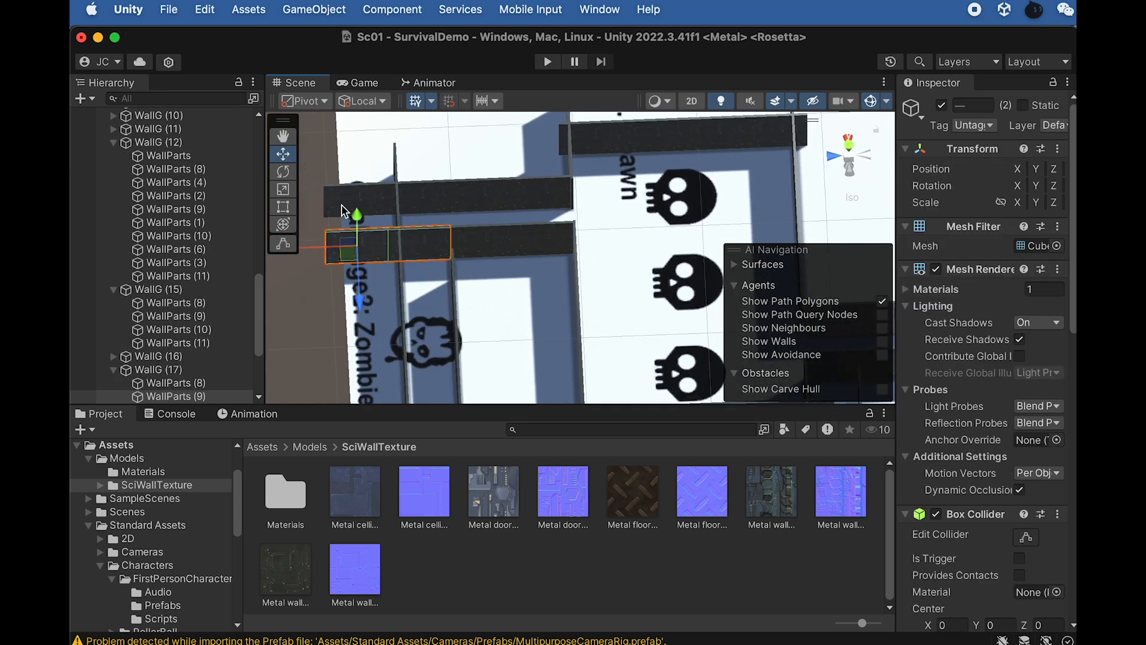
left_click(341, 192, "shift")
right_click(220, 357)
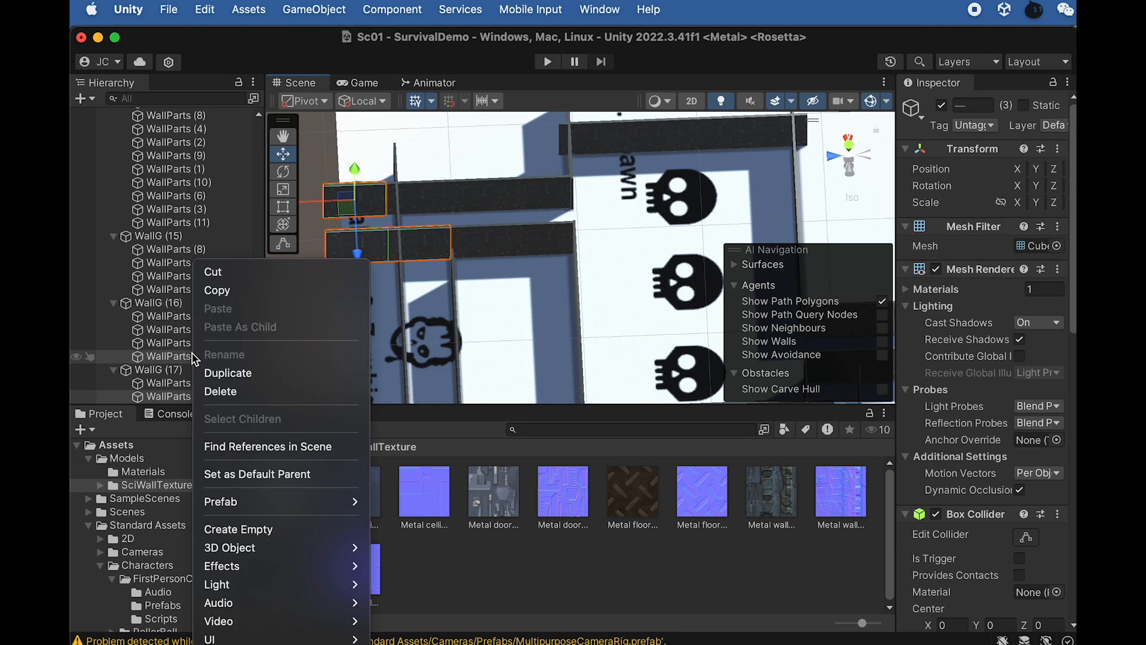
left_click(241, 389)
Lengthen the end panel WallParts (6) of WallG (5) slightly and vertex-snap it to the corner of the perpendicular Challenge2 wall
left_click_drag(451, 297, 363, 289, "alt")
scroll(367, 289, "up", 3)
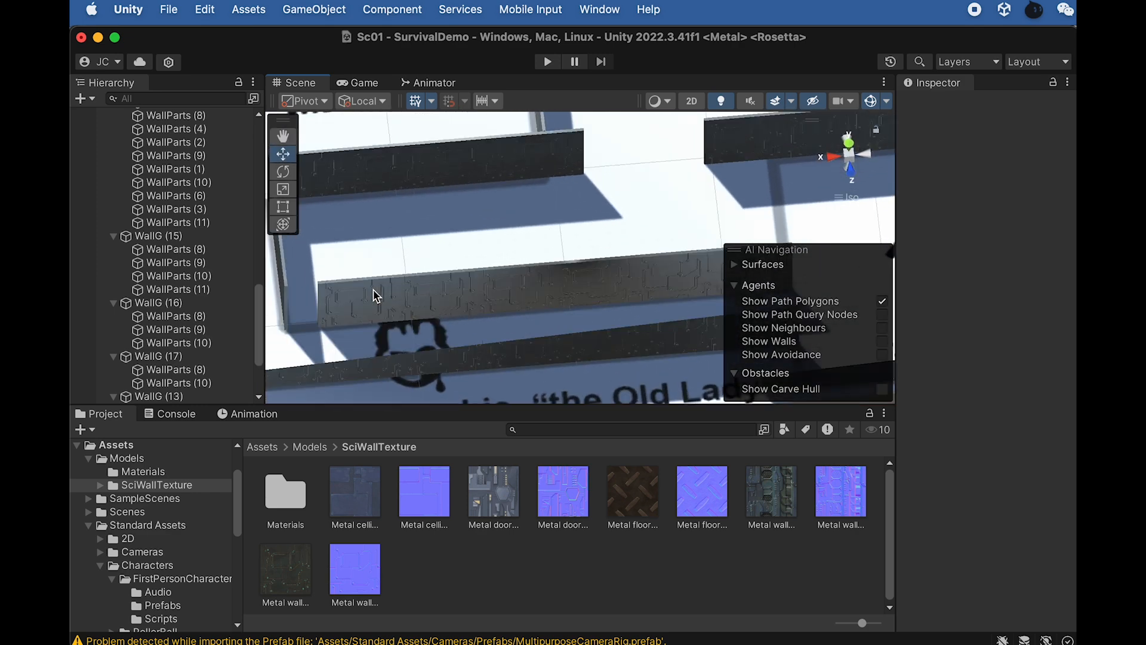
left_click(374, 299)
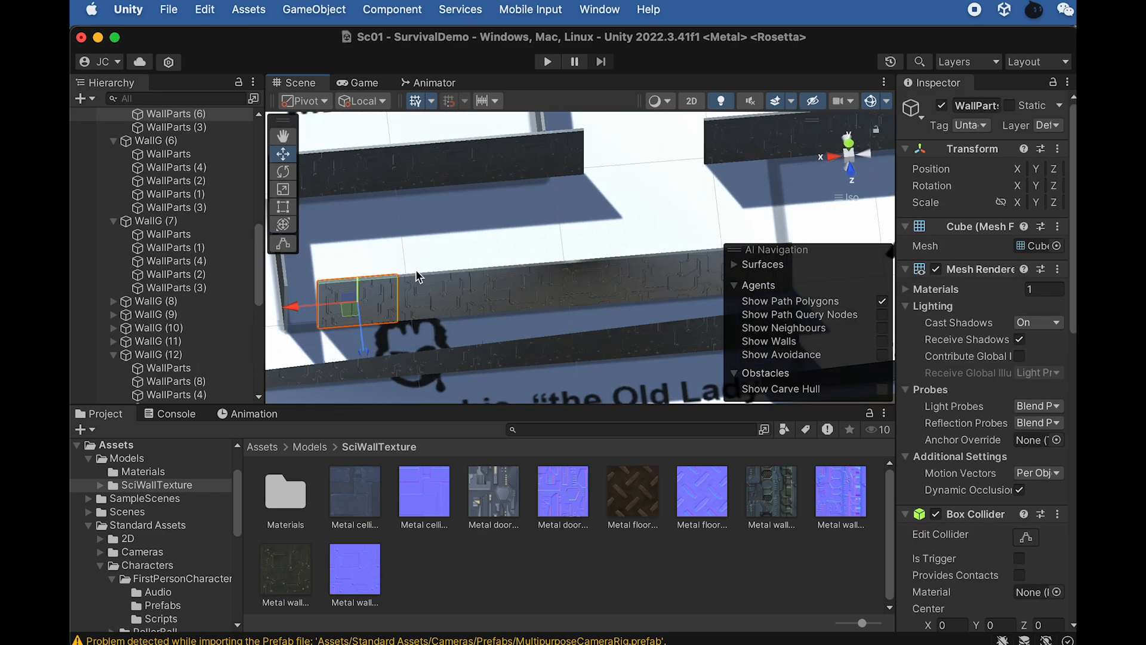
mouse_move(418, 287)
left_mouse_down("alt")
mouse_move(468, 307)
mouse_move(460, 292)
mouse_move(410, 284)
left_mouse_up("alt")
key("r")
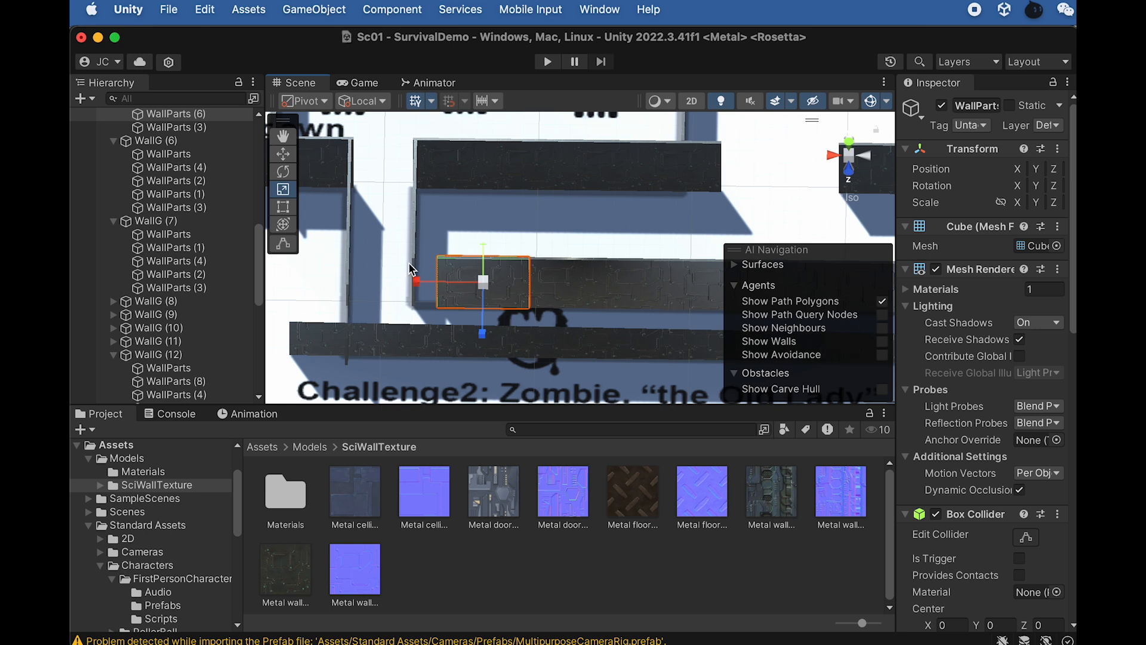
scroll(406, 270, "up", 5)
middle_click_drag(405, 272, 538, 235)
scroll(523, 251, "down", 3)
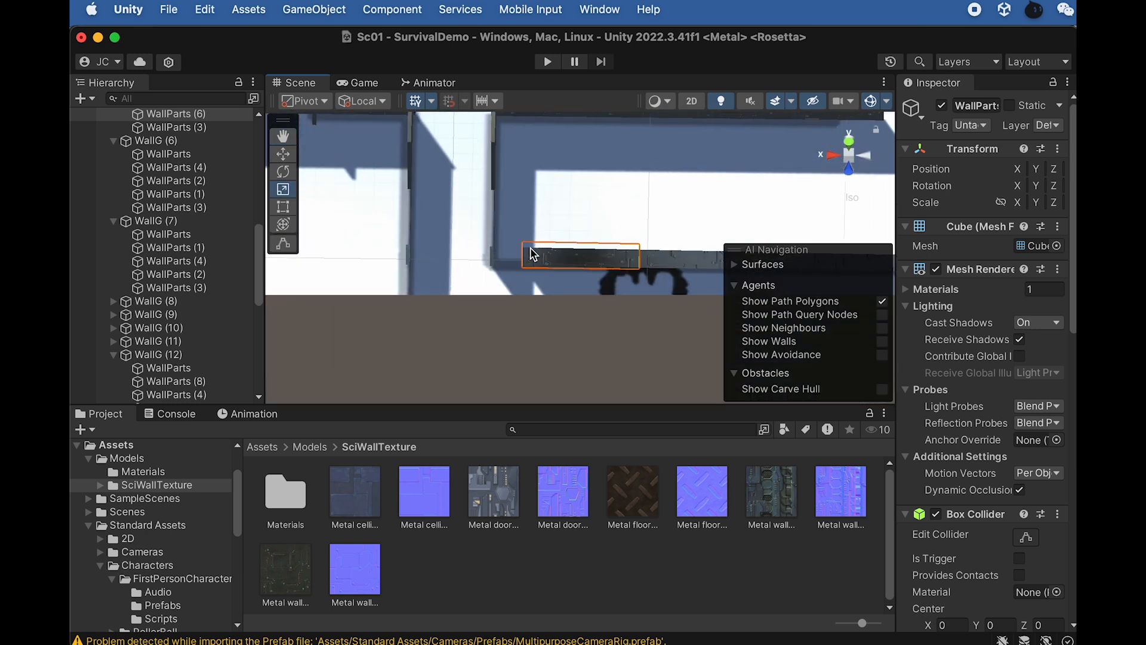
scroll(533, 256, "down", 2)
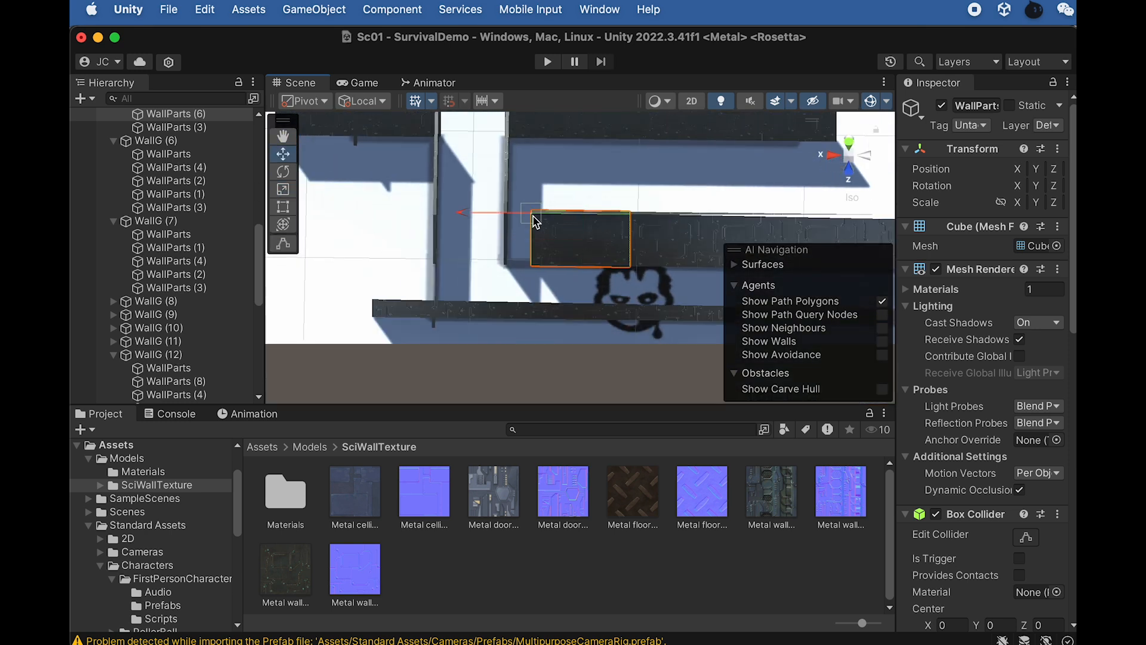
left_click_drag(533, 216, 520, 219)
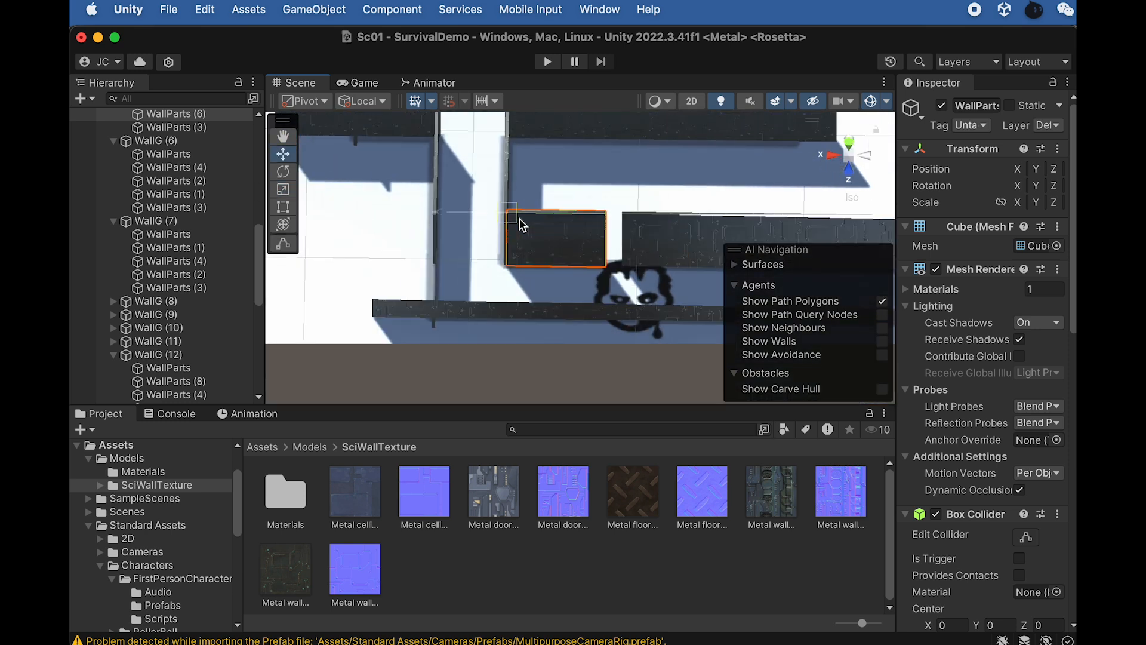
Delete the WallParts (4) panel of WallG (5) next to the lengthened corner panel
left_click(579, 251)
key("r")
left_click(650, 237)
key("f")
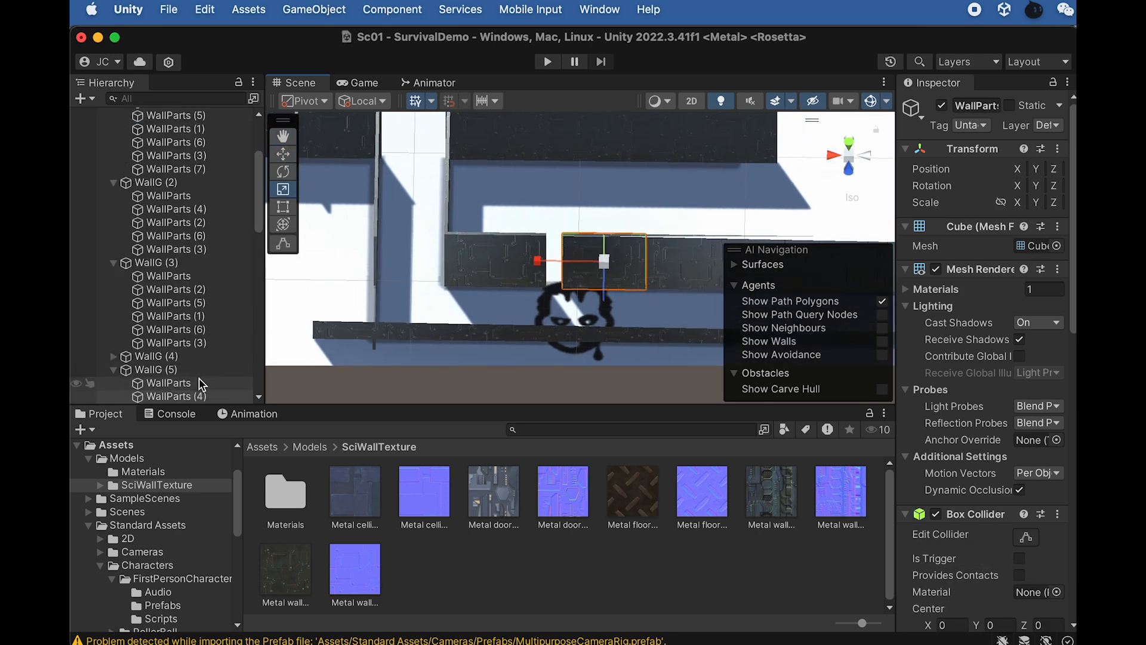
right_click(200, 395)
left_click(224, 392)
Duplicate the lengthened panel WallParts (6) of WallG (5) and vertex-snap the copy into the gap beside it
left_click(502, 263)
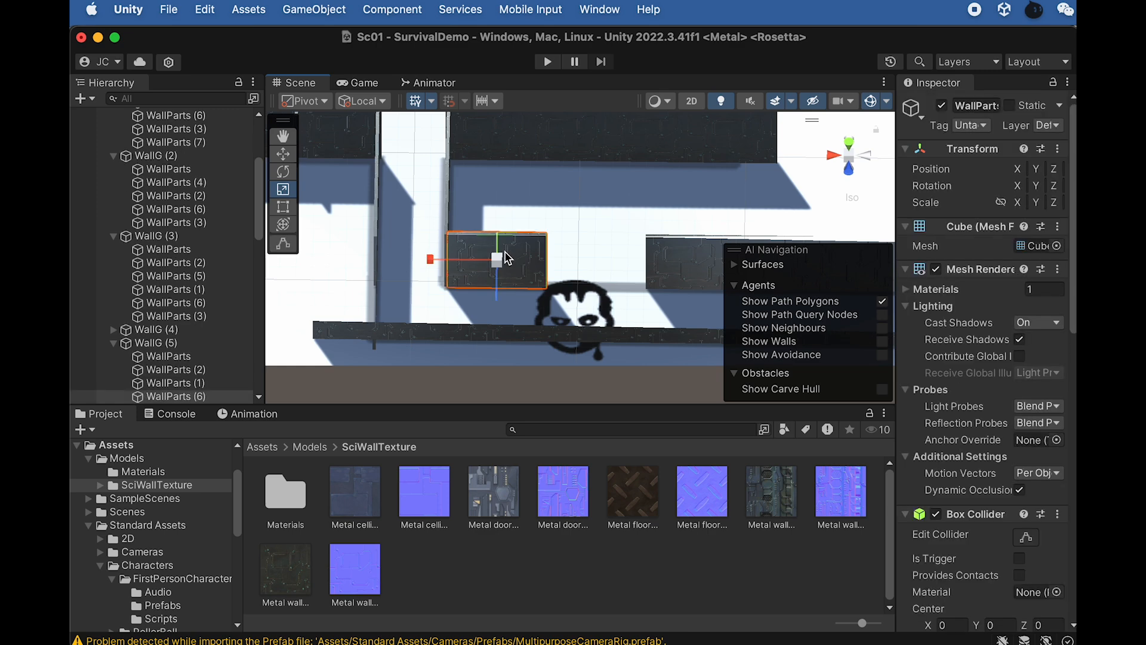
left_click_drag(440, 264, 570, 250)
right_click_drag(558, 245, 569, 279)
key("v")
left_click_drag(564, 277, 559, 277)
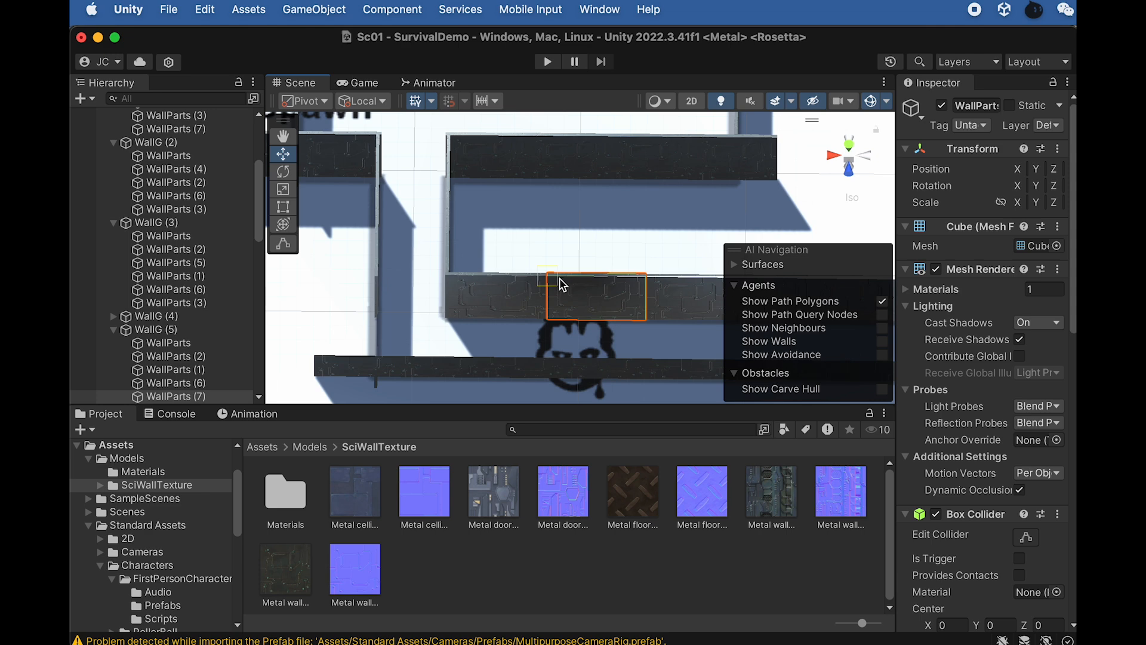
Fine-tune the length of WallParts (7) in WallG (5) and vertex-snap its end to the neighbouring panel
middle_click_drag(618, 288, 518, 275)
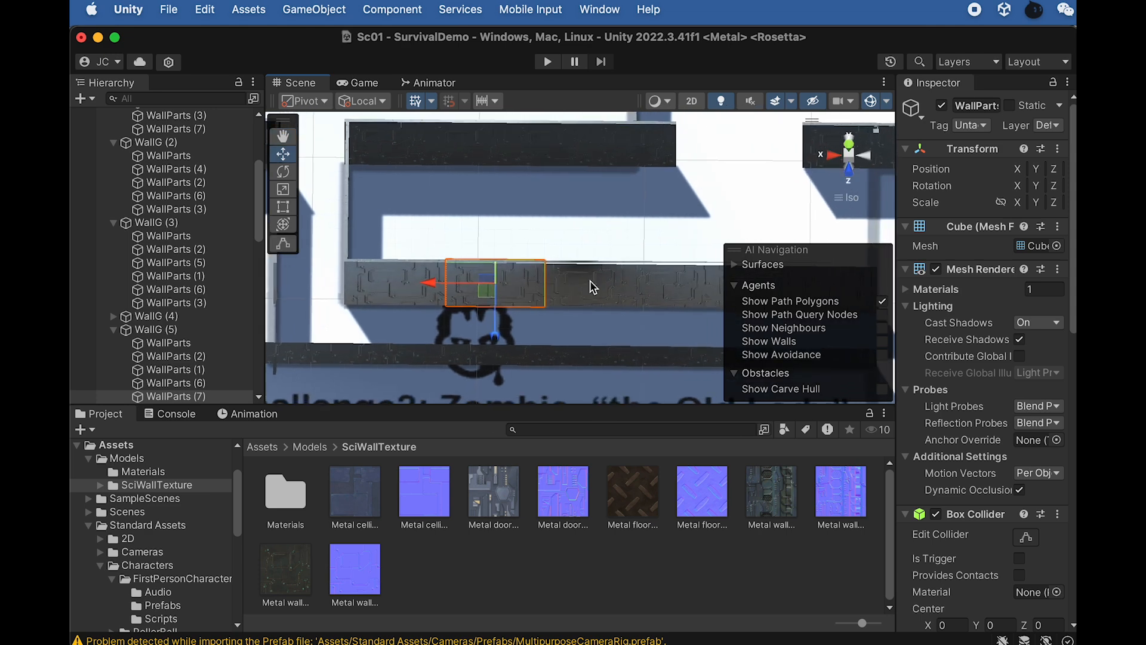
left_click(587, 284)
left_click(501, 274)
right_click_drag(500, 274, 541, 281)
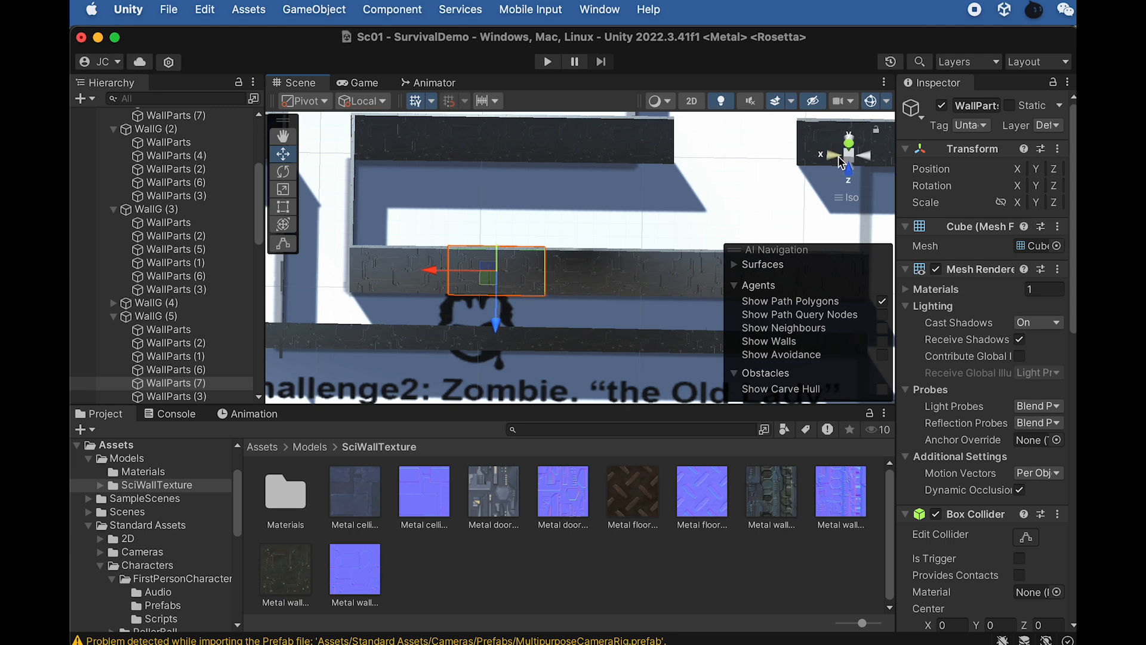
left_click(841, 156)
right_click_drag(400, 235, 494, 233)
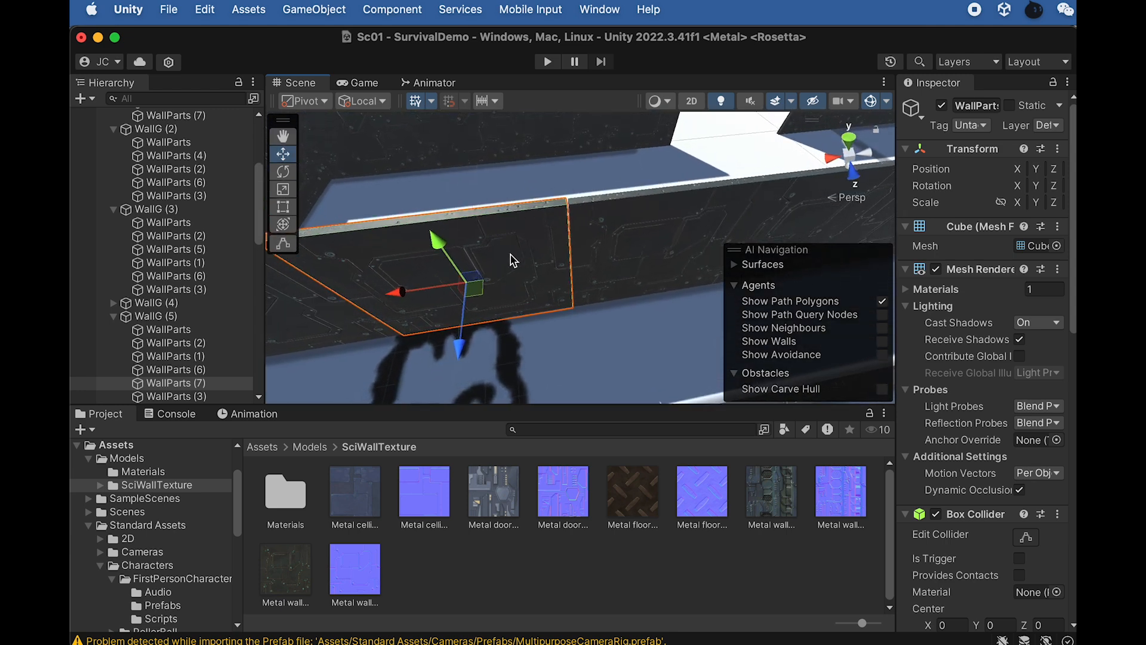
middle_click_drag(481, 253, 511, 244)
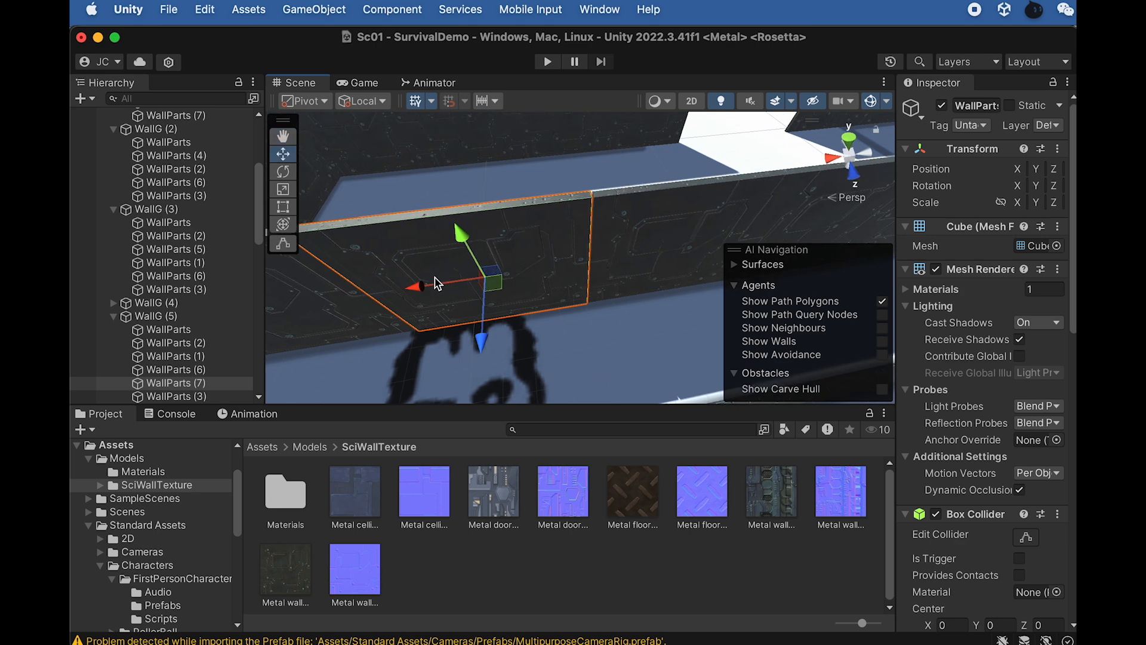
left_click_drag(418, 289, 419, 290)
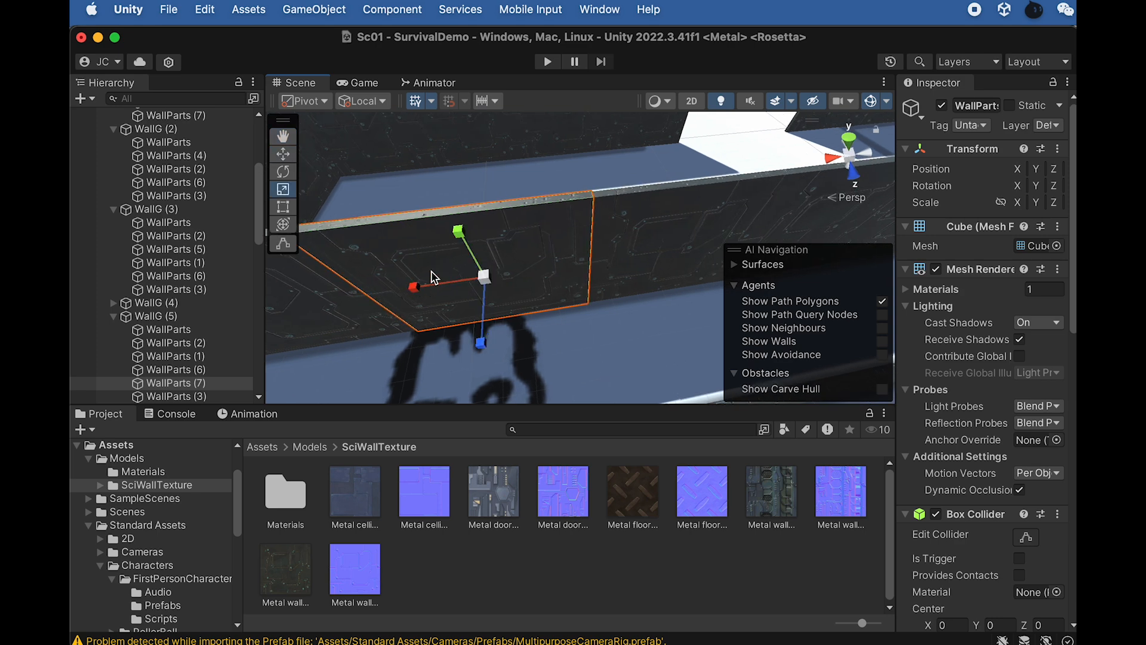
left_click(539, 167)
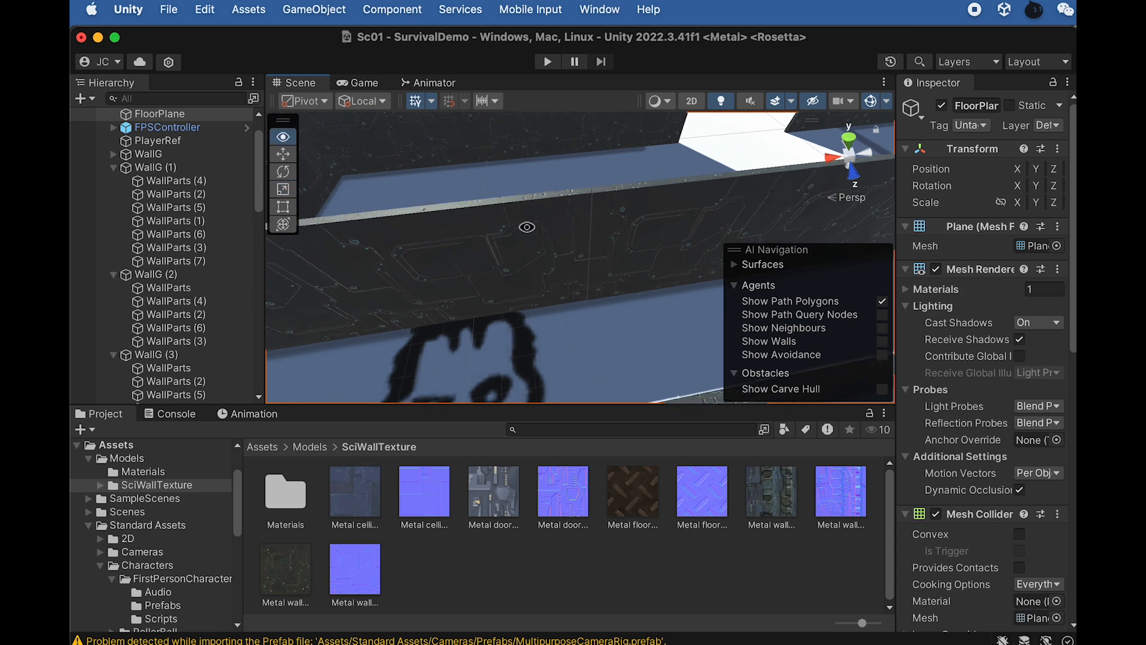
left_click(566, 218)
left_click_drag(427, 279, 592, 191)
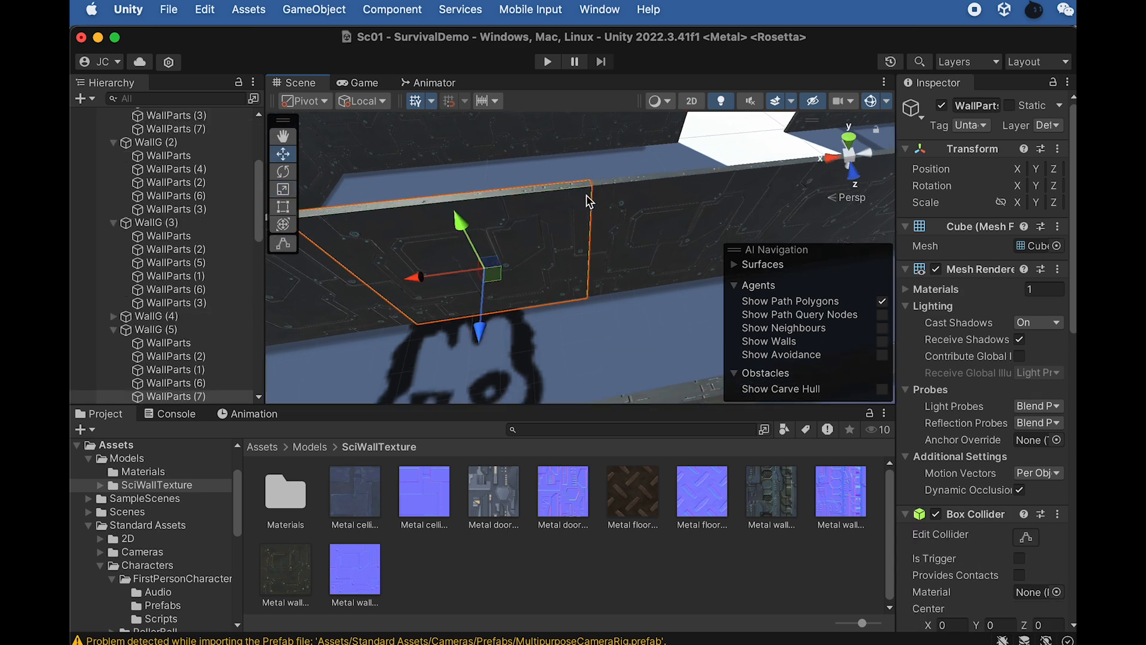
Adjust the corner panel WallParts (6) of WallG (5) and vertex-snap it to WallParts (7) to close the seam
mouse_move(430, 240)
middle_mouse_down()
mouse_move(620, 226)
mouse_move(549, 248)
mouse_move(609, 230)
middle_mouse_up()
left_click(608, 263)
left_click_drag(608, 263, 584, 232, "alt")
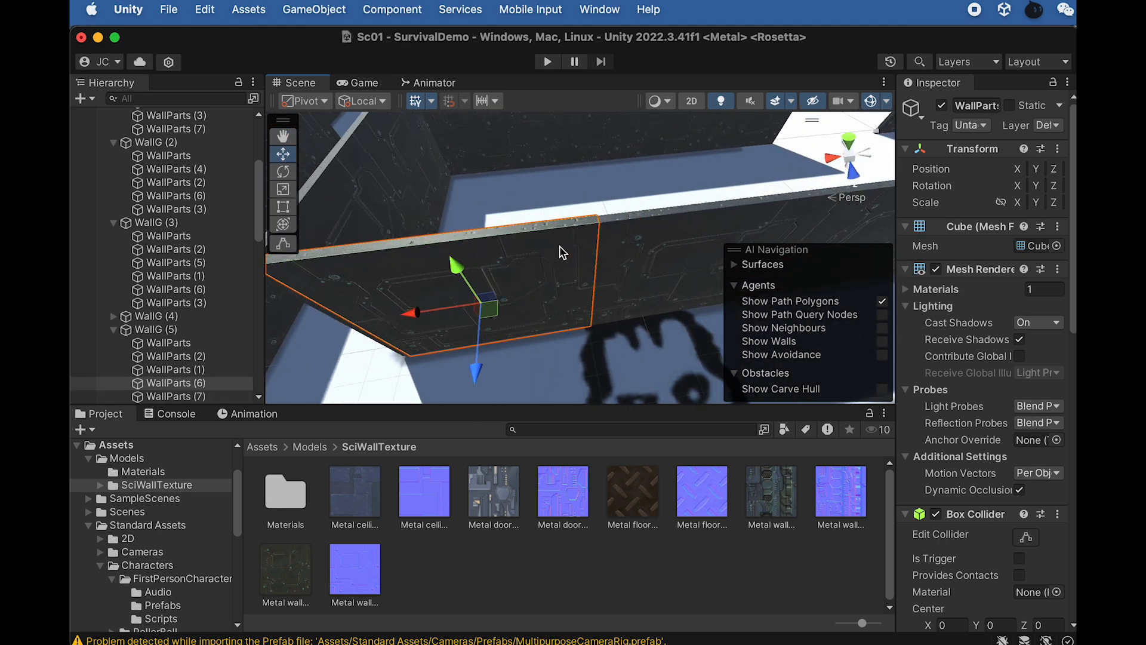
left_click_drag(416, 312, 411, 314)
key("v")
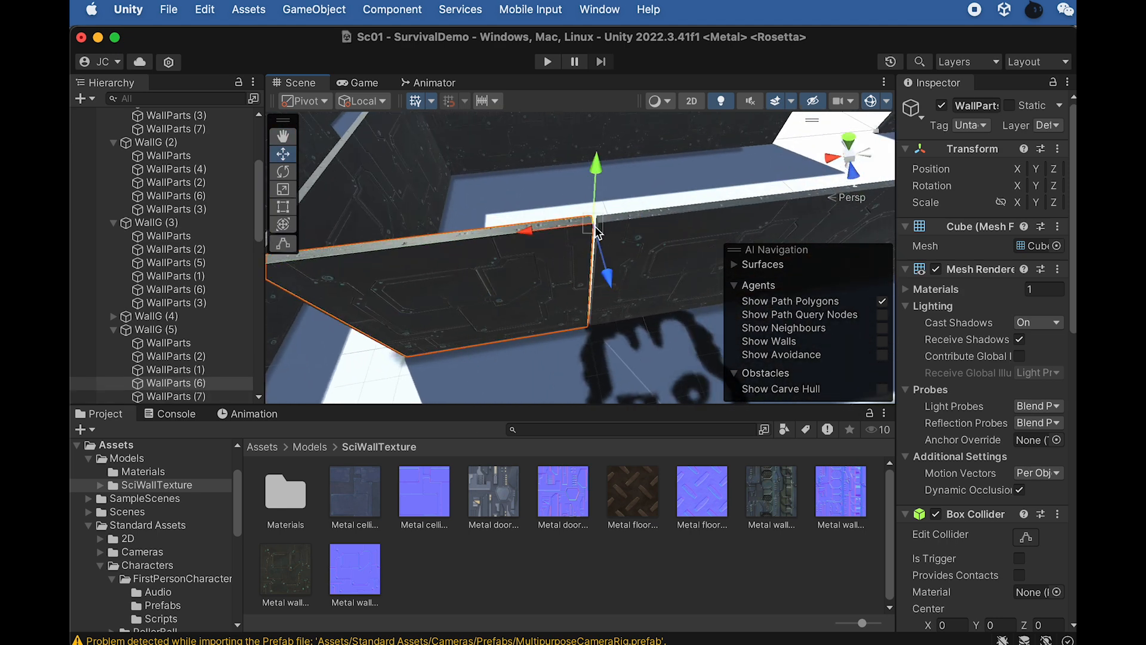
left_click_drag(596, 228, 599, 228)
middle_click_drag(502, 273, 603, 261)
key("f")
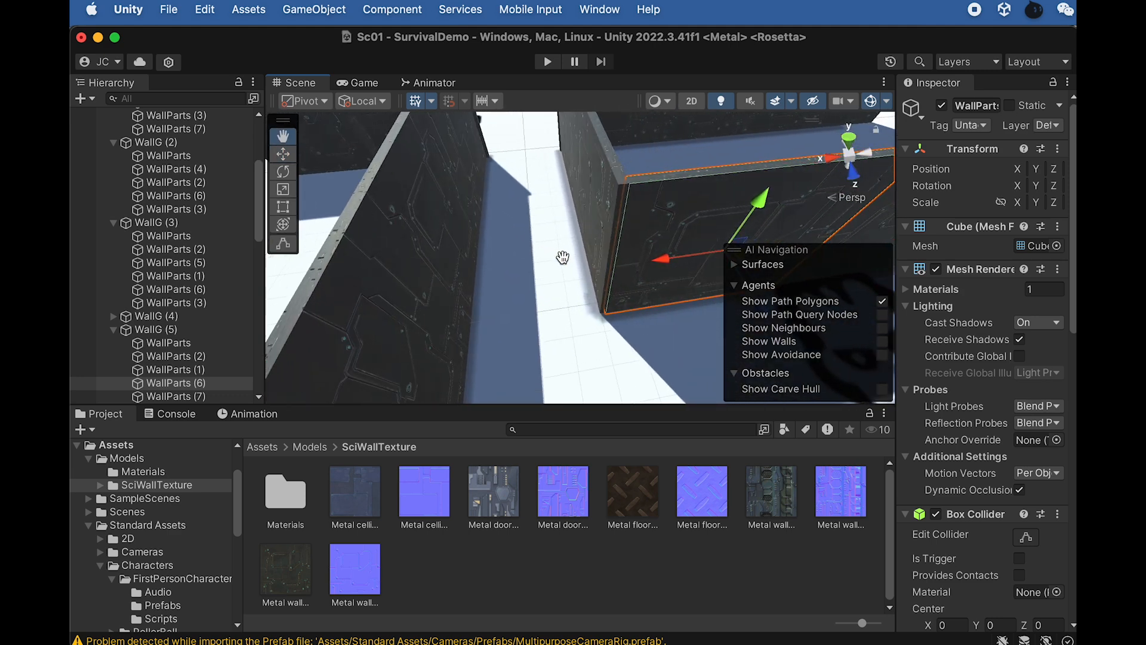
left_click(568, 208)
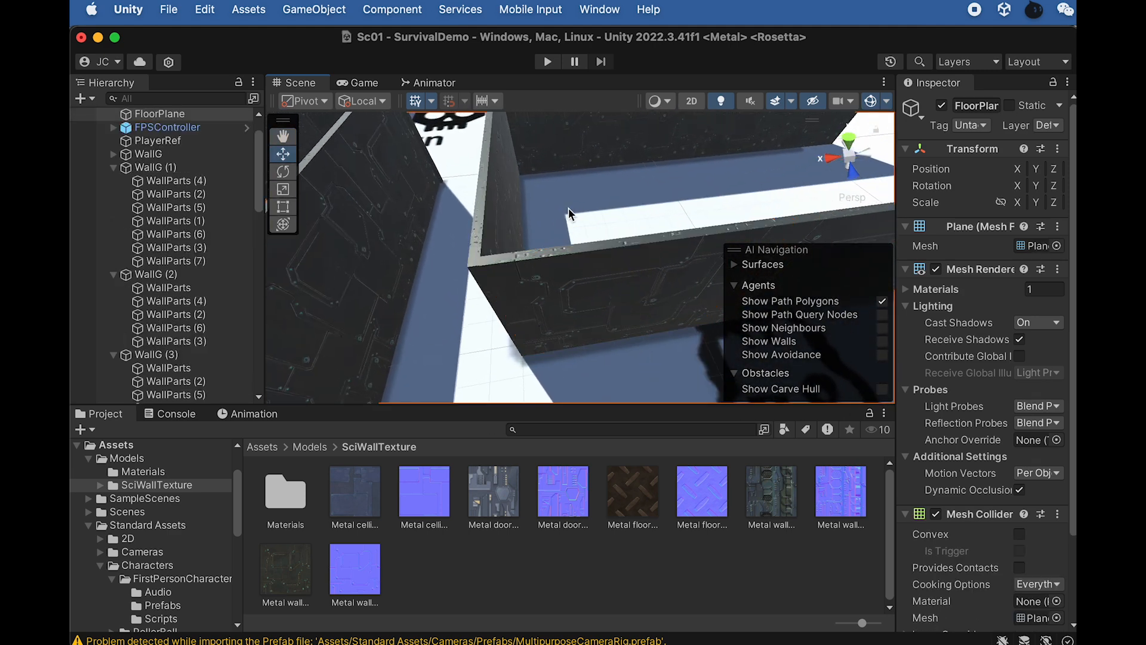
Duplicate WallG (14) from beside Challenge3 and move the copy across to the far side of the Challenge1 flame area
scroll(603, 248, "down", 5)
left_click_drag(578, 236, 442, 238, "alt")
middle_click_drag(564, 284, 442, 184)
left_click_drag(639, 232, 486, 242, "alt")
scroll(597, 251, "up", 3)
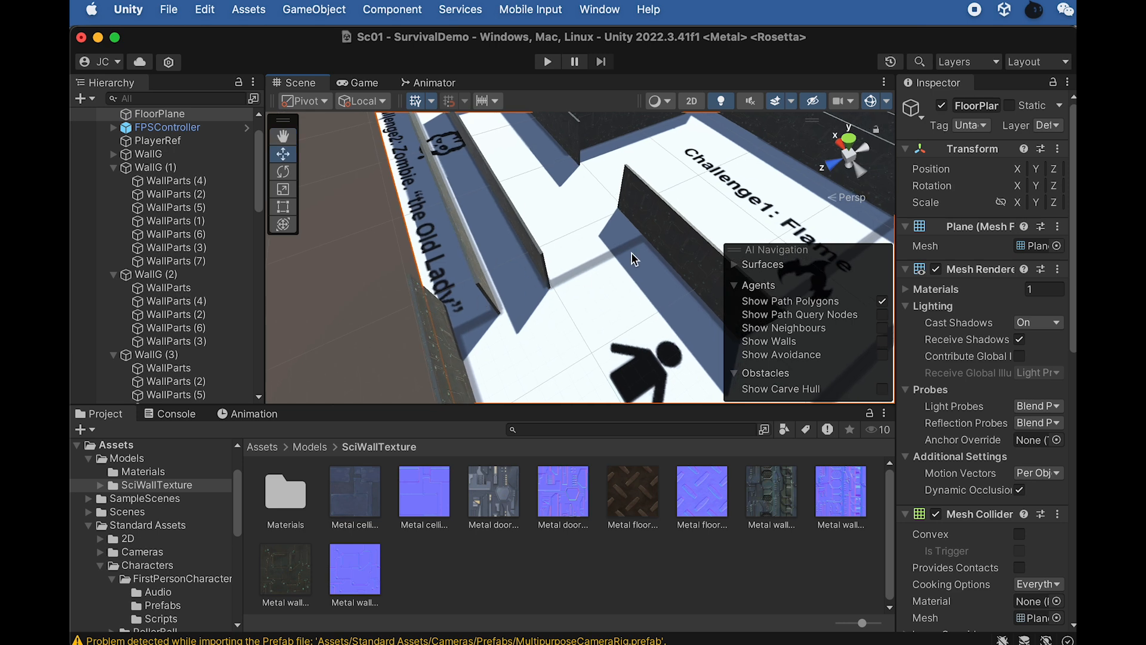
scroll(632, 252, "down", 6)
left_click_drag(605, 202, 478, 197, "alt")
left_click(582, 197)
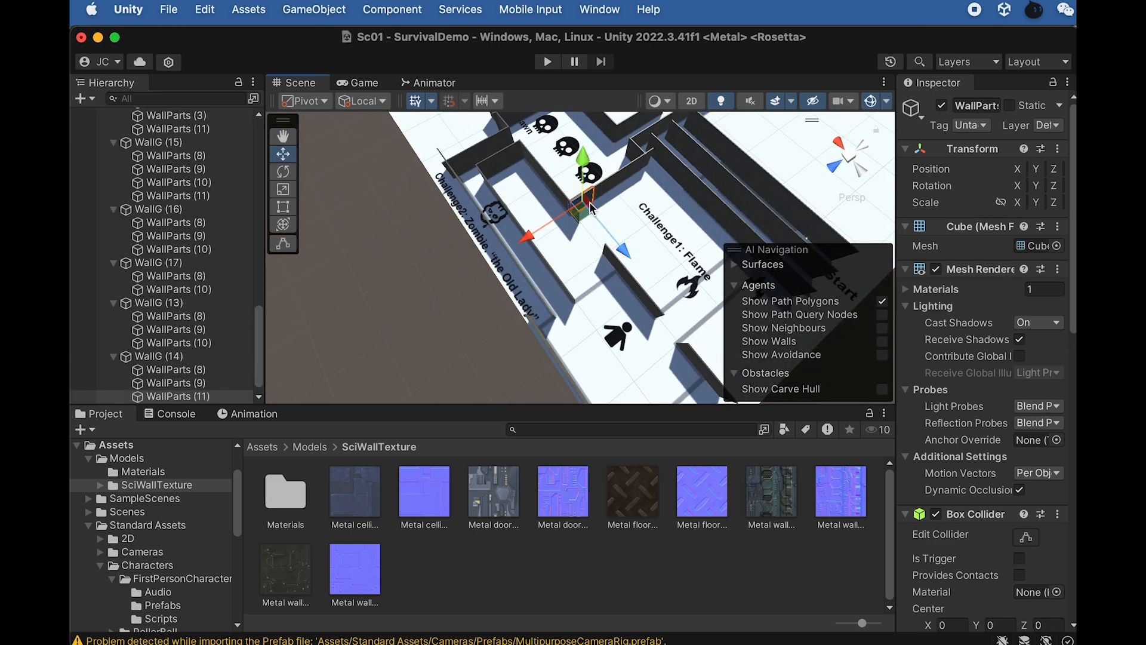
left_click(166, 357)
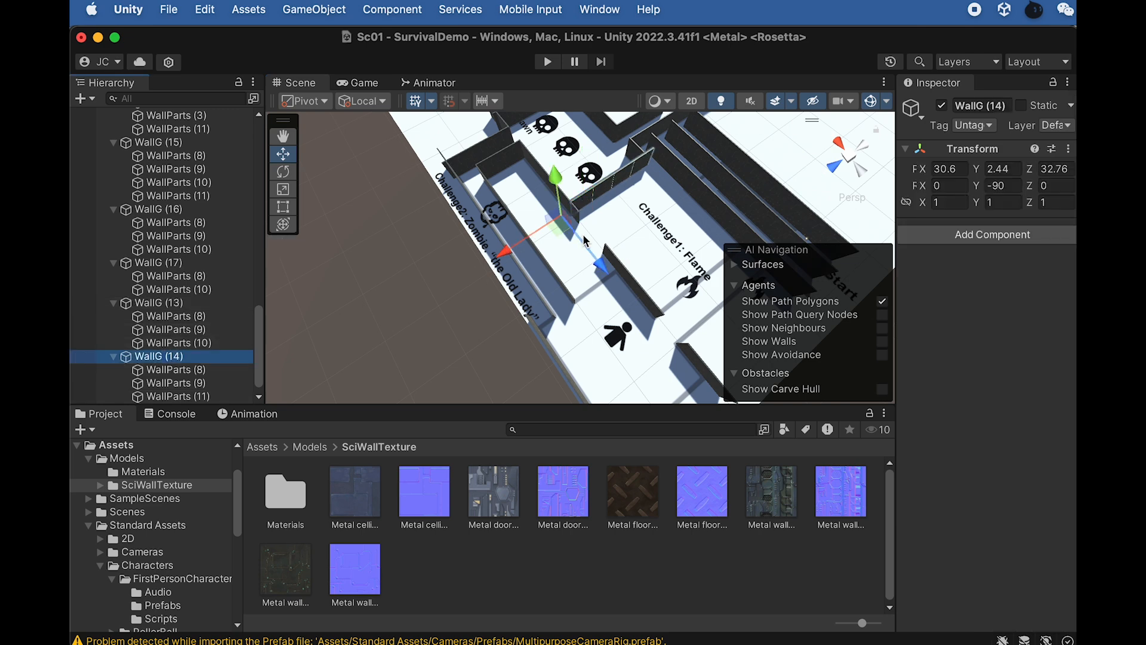
key("super+d")
left_click_drag(617, 263, 830, 214)
Slide the copied wall WallG (18) slightly along its length to line up with the end of the Challenge1 wall
left_click_drag(628, 201, 677, 297, "alt")
scroll(668, 196, "up", 5)
left_click_drag(667, 196, 310, 169, "alt")
left_click_drag(630, 127, 475, 250, "alt")
left_click_drag(371, 286, 427, 456, "alt")
middle_click_drag(450, 297, 512, 281)
left_click_drag(356, 307, 371, 305)
left_click_drag(463, 359, 510, 412, "alt")
Duplicate WallG (18) and place the copy parallel to it at about X 0.31, Z 30.6, leaving a passage between them
key("super+d")
left_click_drag(555, 307, 541, 298, "alt")
left_click_drag(565, 242, 397, 340, "alt")
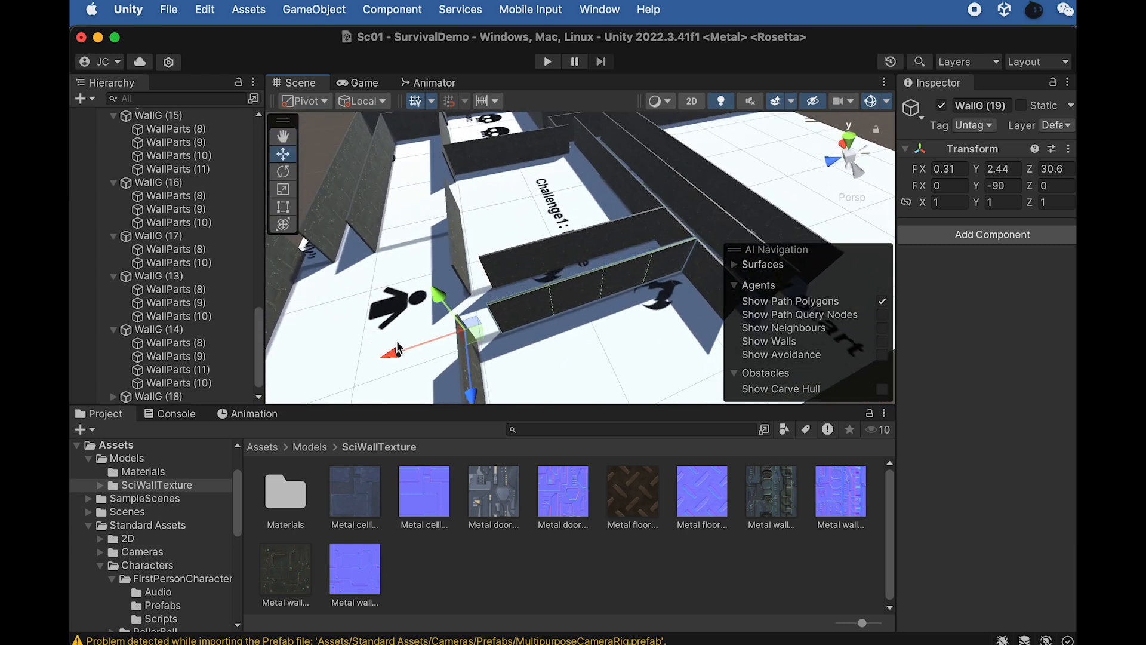
Delete the wall group WallG (19) from the scene
scroll(203, 376, "down", 1)
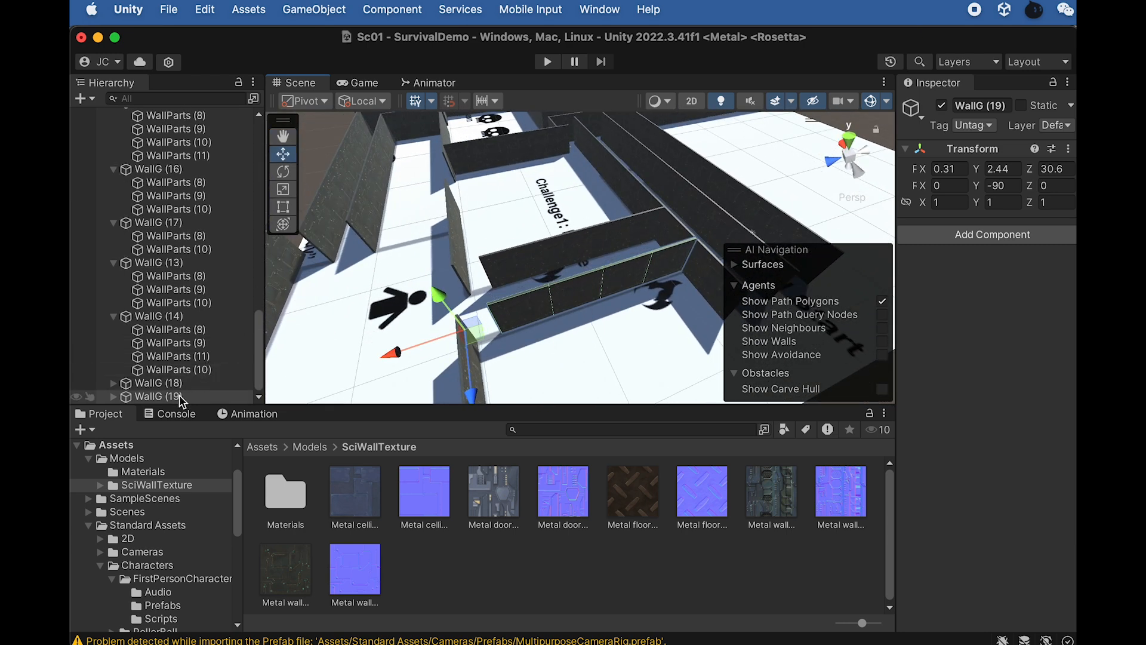
right_click(179, 396)
left_click(218, 446)
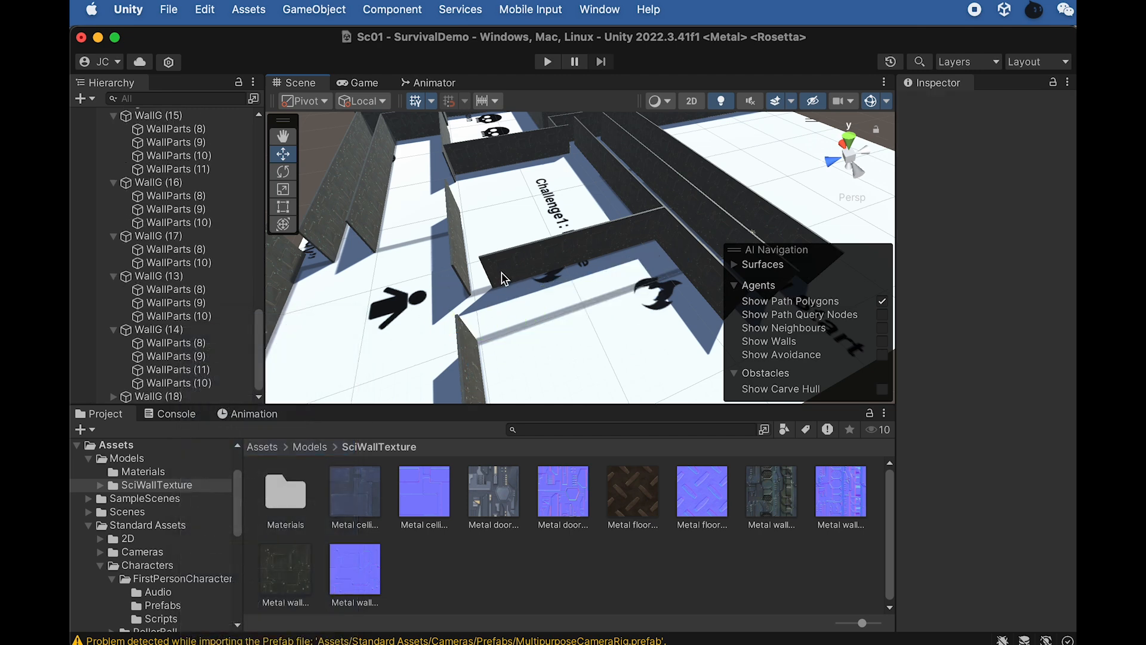
Widen the end panel WallParts (11) of WallG (18) and snap its corner to the adjoining wall's corner
left_click(502, 278)
key("f")
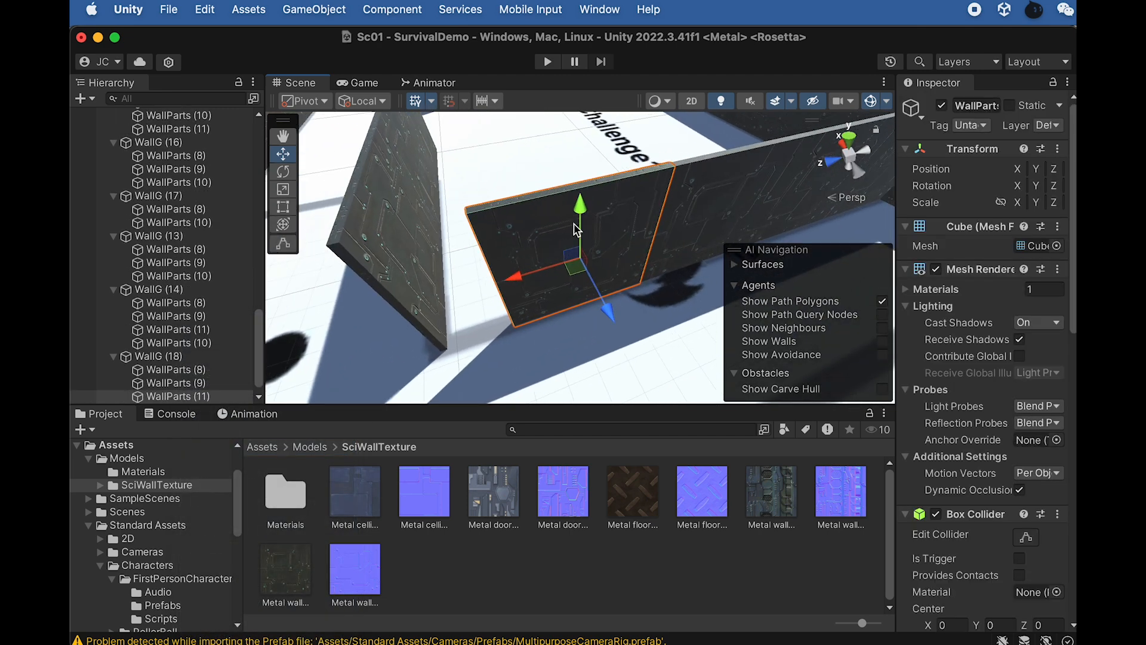
left_click_drag(518, 283, 500, 284)
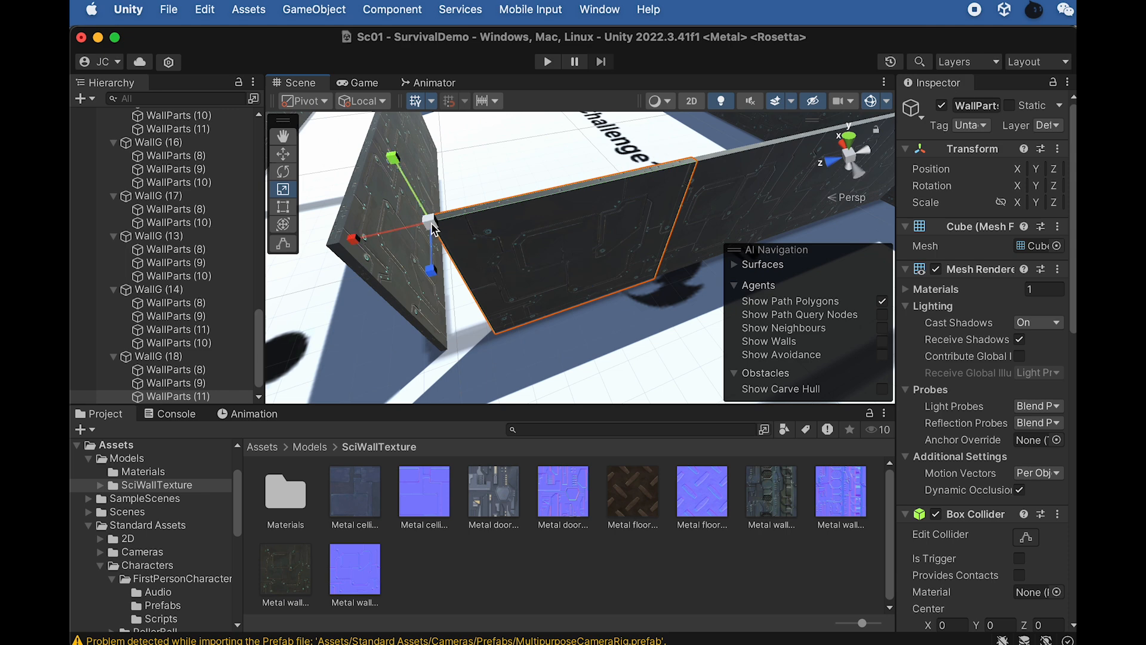
key("w")
left_click_drag(431, 224, 334, 238)
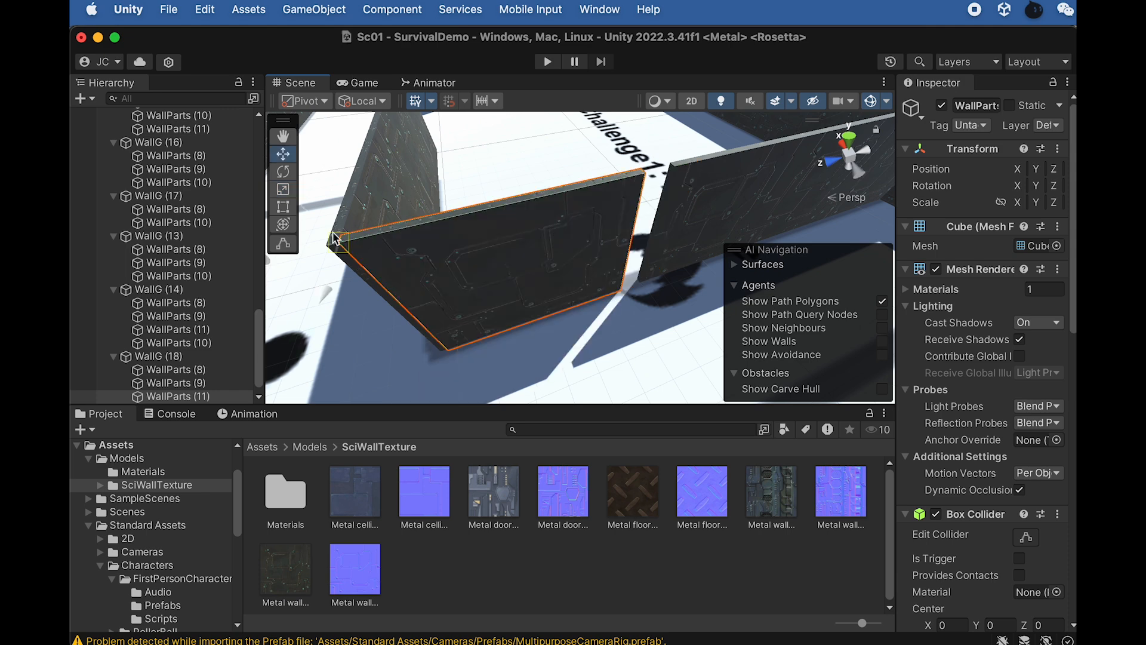
Delete WallParts (9), the panel next to the widened end panel in WallG (18)
left_click_drag(579, 228, 434, 204, "alt")
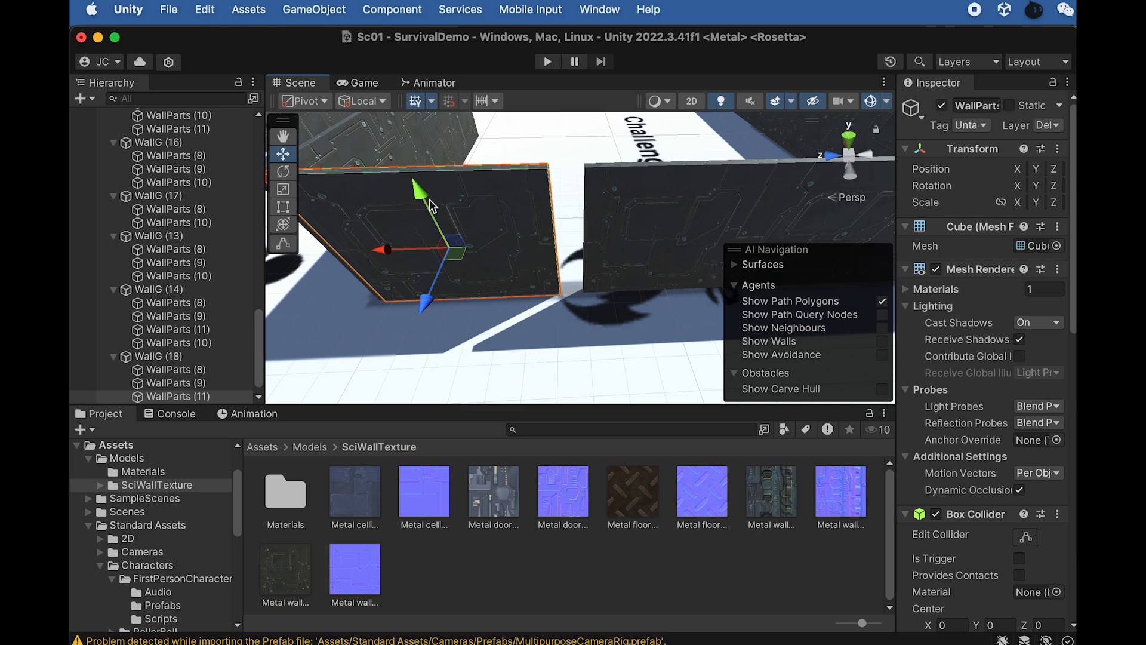
left_click(689, 178)
right_click(186, 383)
left_click(431, 245)
key("super+BackSpace")
Duplicate the widened panel WallParts (11) and snap the copy edge to edge beside it to fill the removed section
left_click(476, 203)
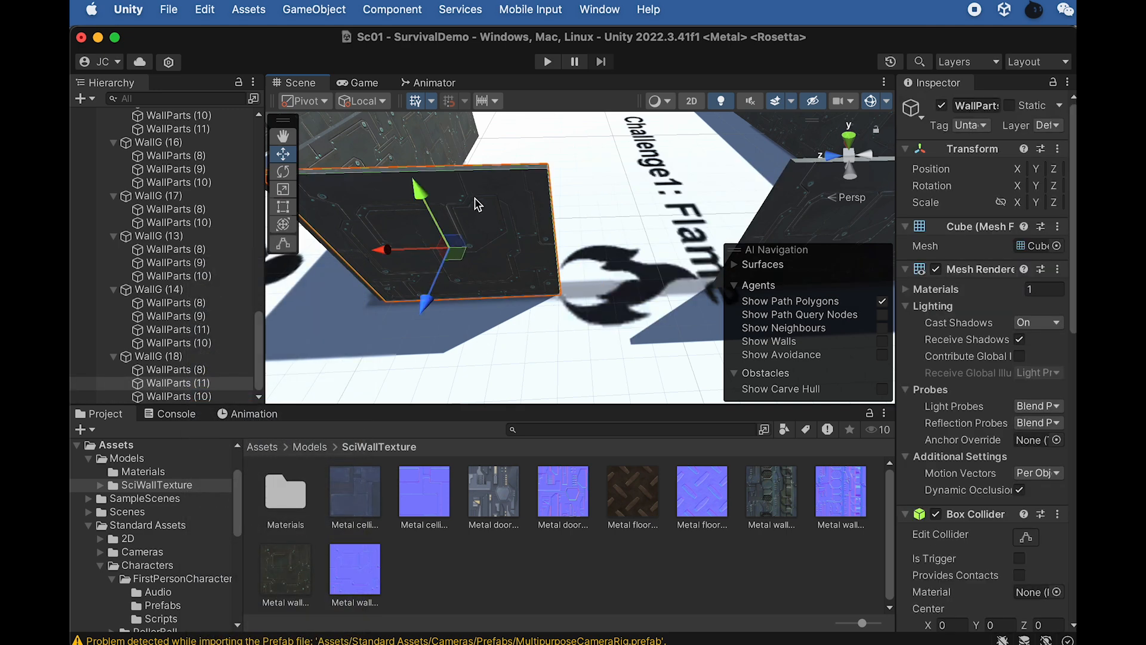
key("super+d")
left_click_drag(397, 258, 618, 266)
key("v")
left_click_drag(578, 169, 553, 170)
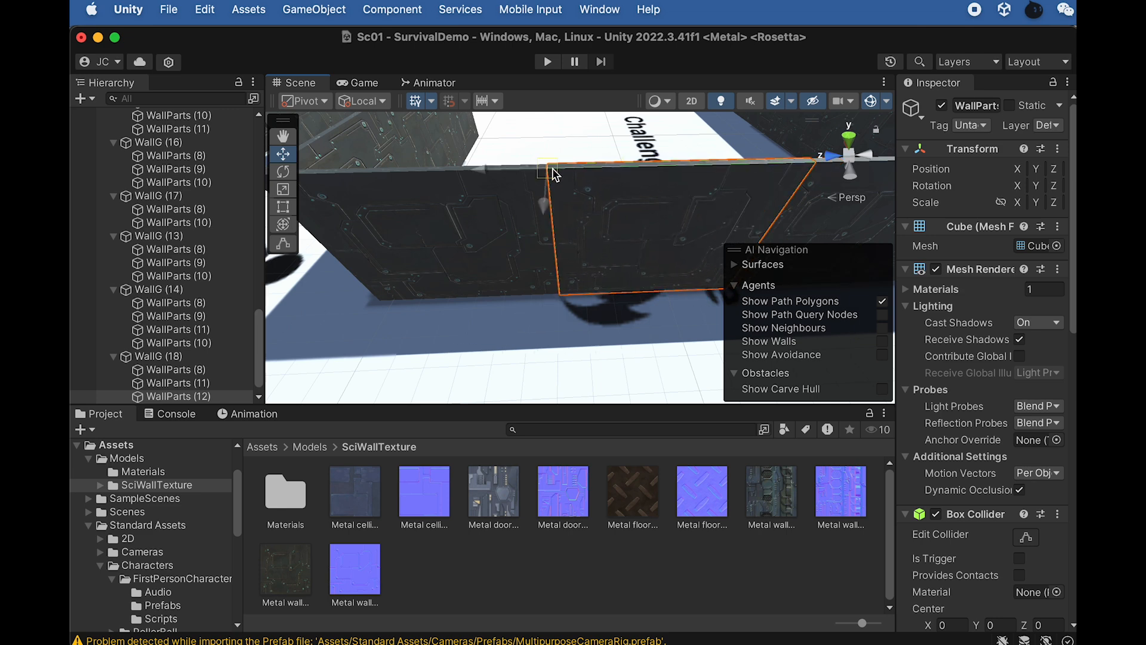
Narrow WallParts (12) so it does not overlap its neighbour, and snap it flush against the adjoining panel
left_click_drag(650, 188, 670, 184, "alt")
middle_click_drag(671, 184, 549, 163)
left_click(674, 203)
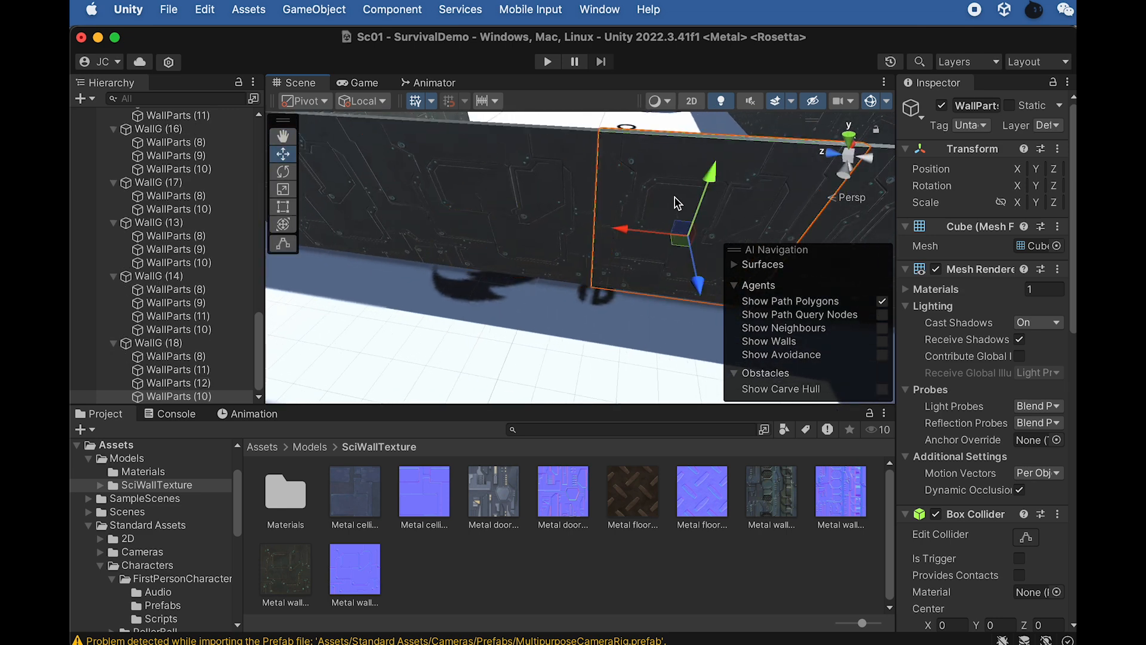
left_click(534, 307)
left_click(566, 184)
left_click(657, 167)
left_click(558, 172)
left_click(645, 172)
left_click(566, 167)
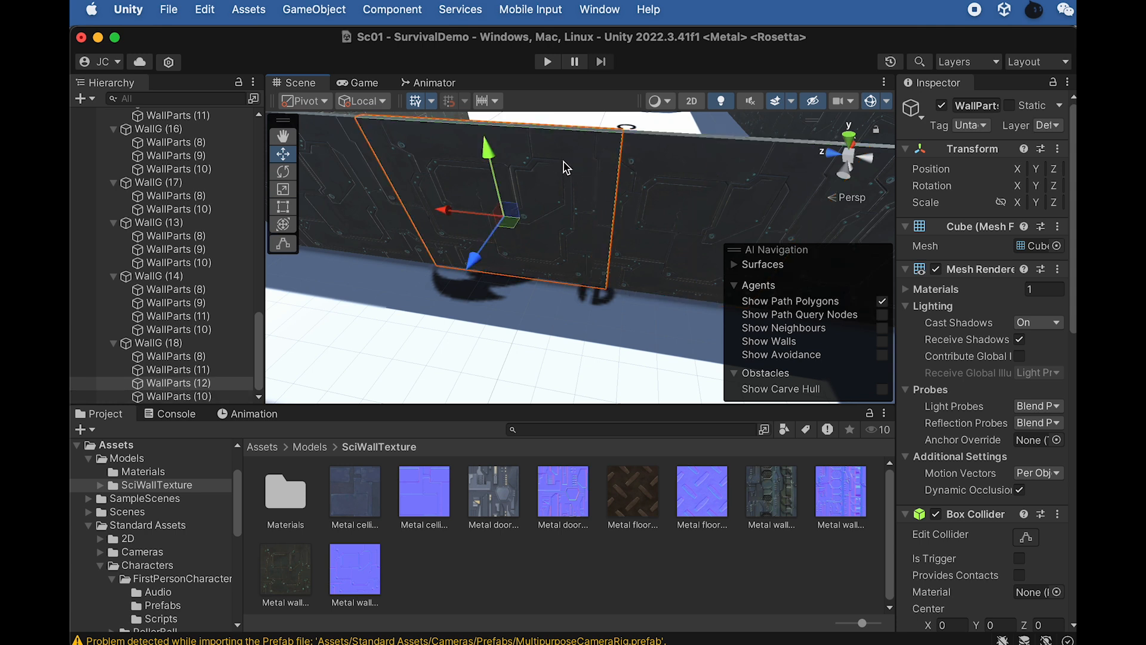
left_click_drag(449, 213, 452, 214)
middle_click_drag(473, 214, 504, 210)
left_click_drag(505, 210, 590, 166, "alt")
left_click(695, 180)
left_click(591, 205)
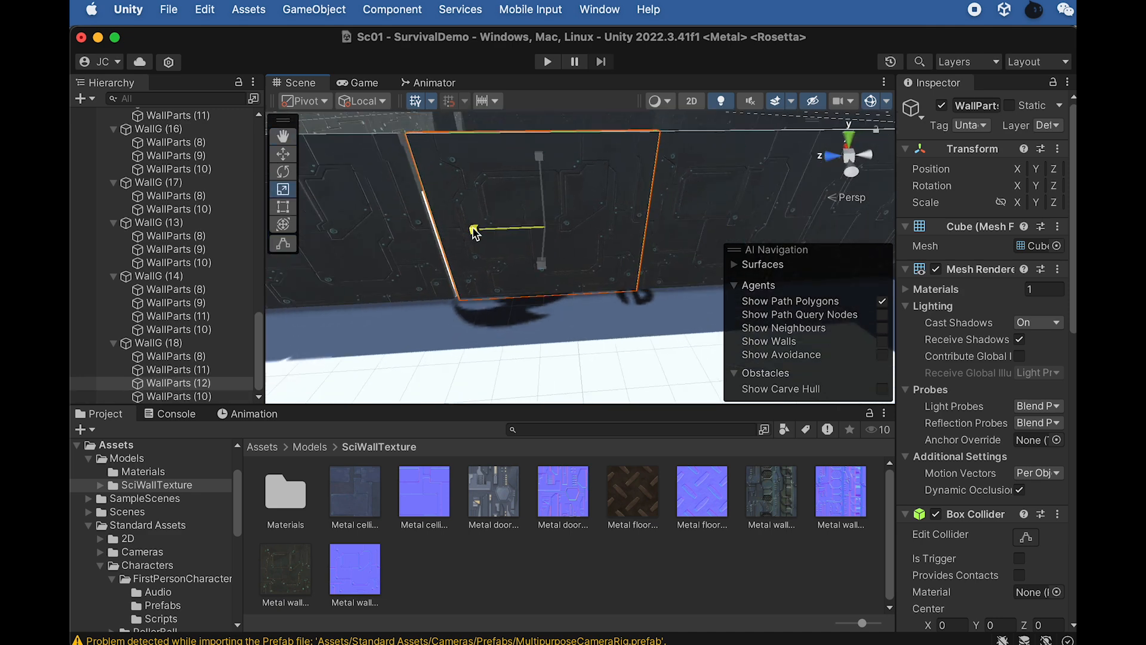
left_click_drag(412, 139, 381, 146, "alt")
key("v")
left_click(702, 217)
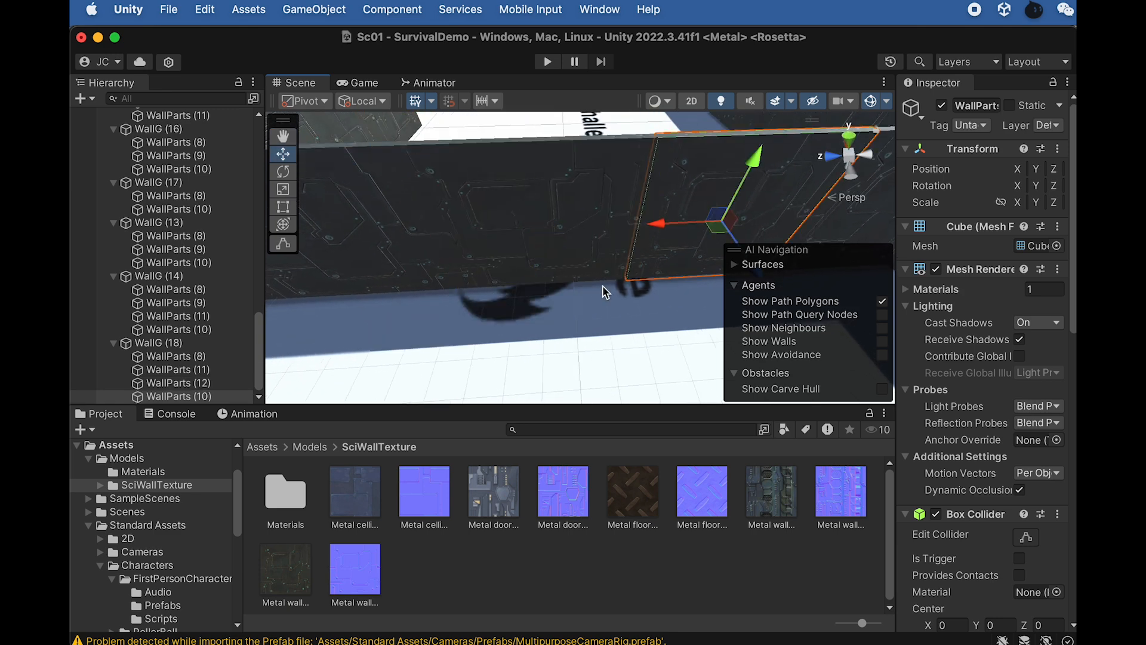
left_click(593, 295)
Duplicate the whole wall group WallG (18)
left_click_drag(625, 307, 605, 223)
scroll(602, 260, "down", 8)
left_click_drag(557, 252, 565, 254, "alt")
left_click(565, 253)
left_click(146, 361)
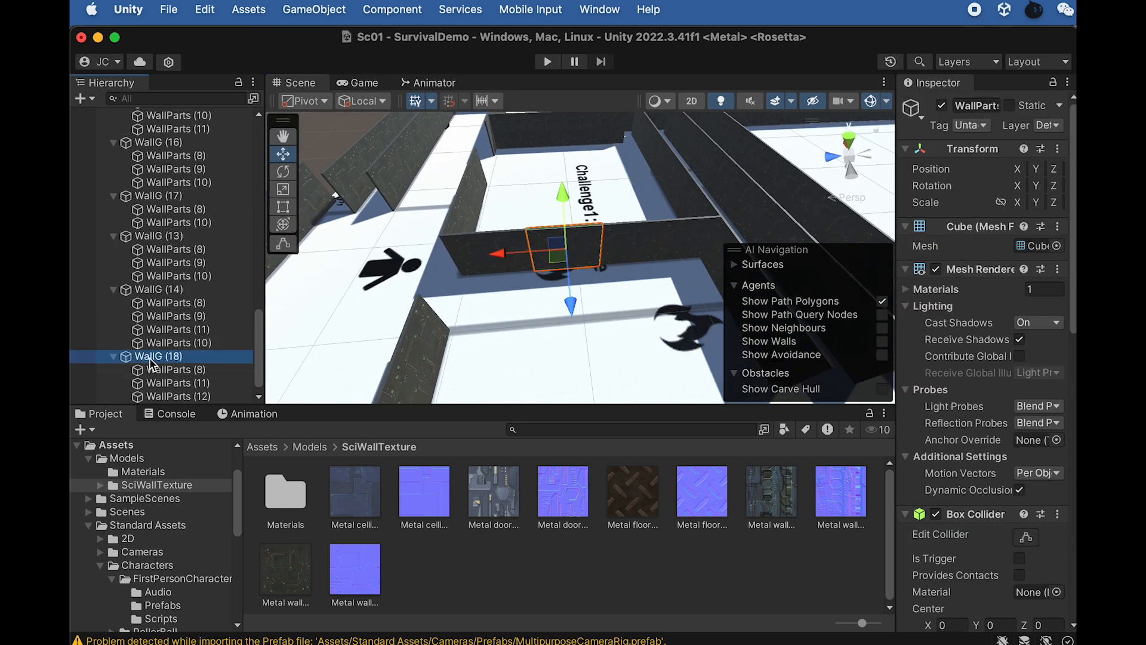
left_click_drag(533, 258, 878, 262, "alt")
key("super+d")
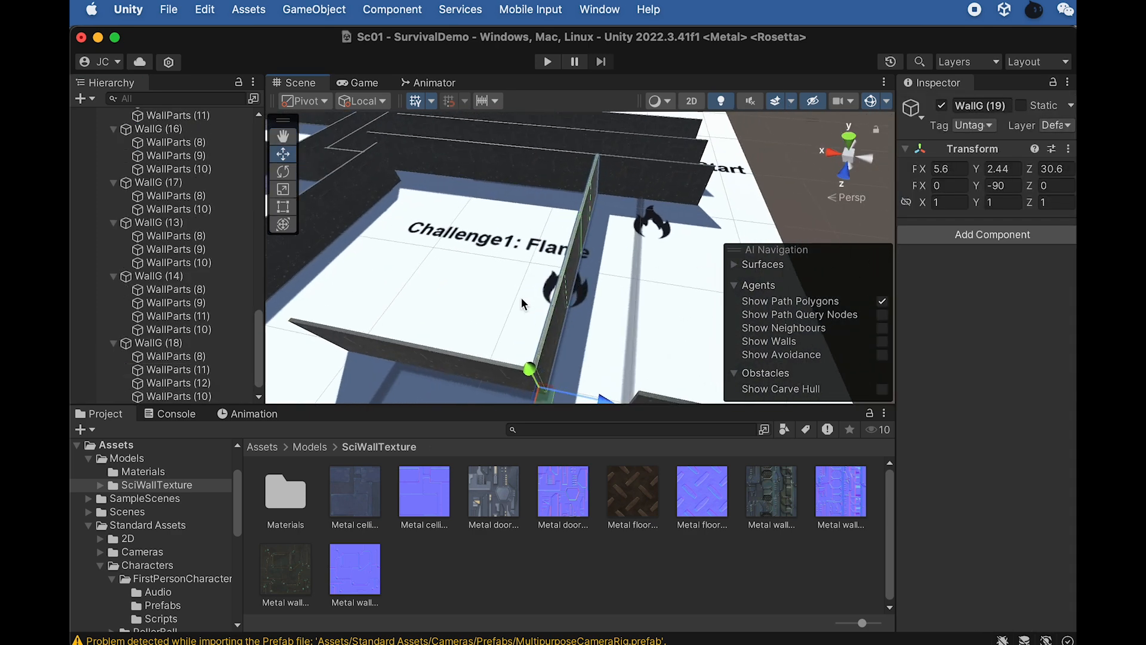
Move WallG (19) along X to 0.13, aligning it with the end of the separate corridor wall
scroll(585, 351, "down", 3)
left_click_drag(636, 365, 671, 372)
scroll(646, 352, "up", 4)
middle_click_drag(651, 330, 604, 268)
left_click_drag(670, 321, 666, 318)
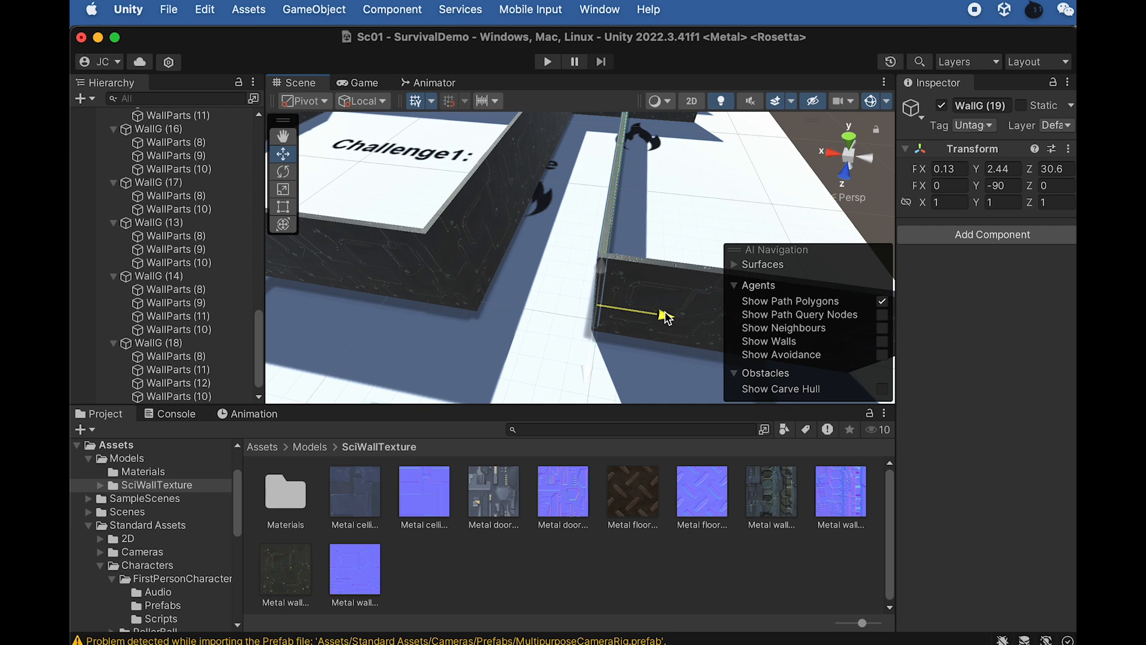
left_click_drag(634, 253, 660, 255, "alt")
middle_click_drag(627, 236, 600, 389)
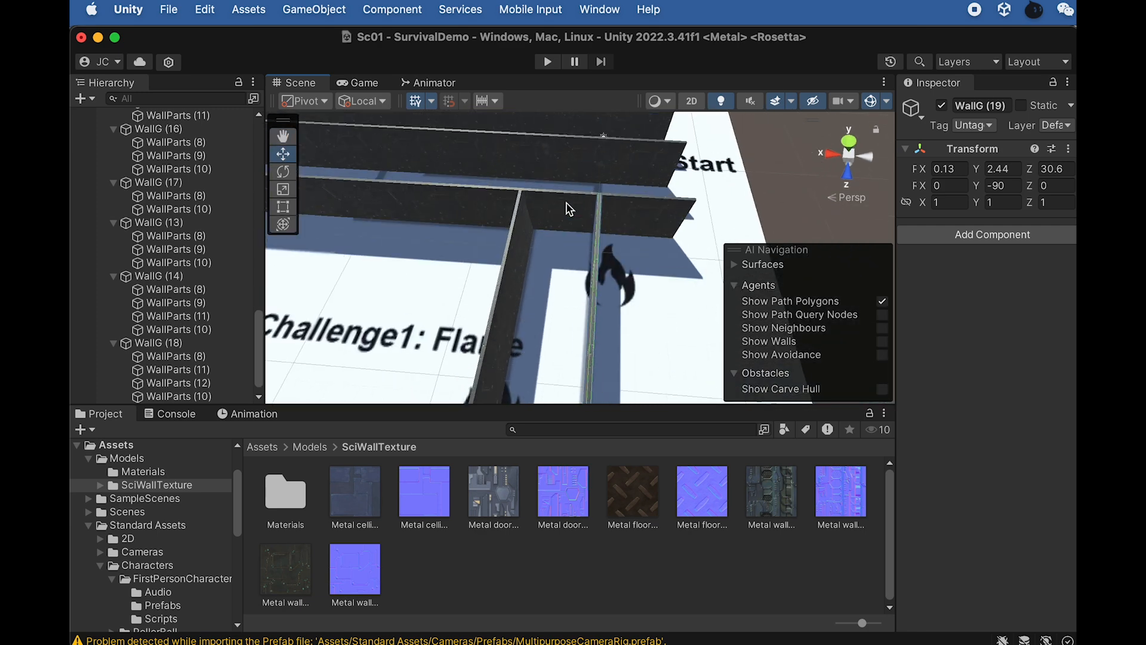
Delete the two WallG (8) panels that extend past the Challenge1 room's side wall on the Level Start side
left_click(565, 212)
left_click(565, 212)
left_click_drag(565, 214, 589, 285, "alt")
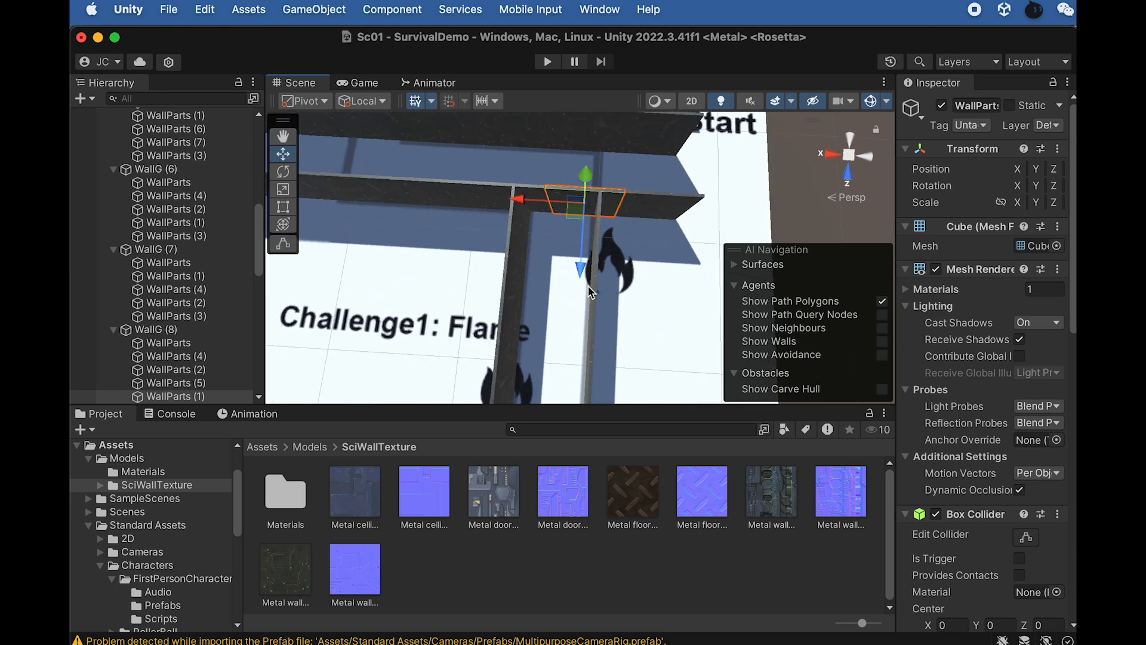
left_click_drag(615, 235, 565, 238, "alt")
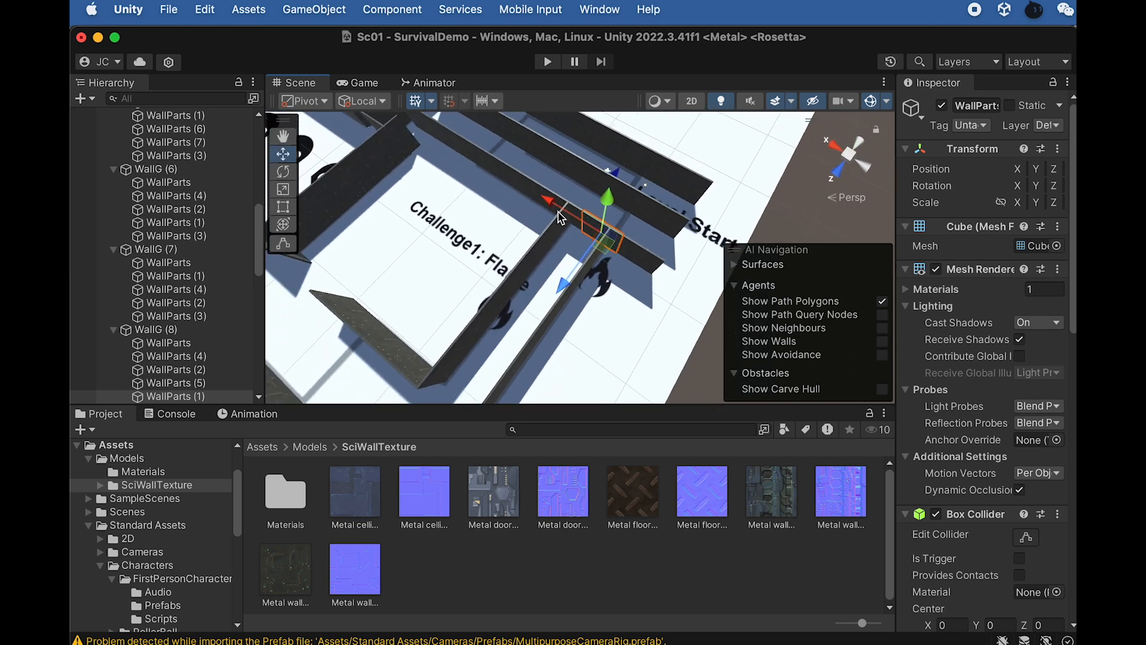
scroll(565, 238, "up", 1)
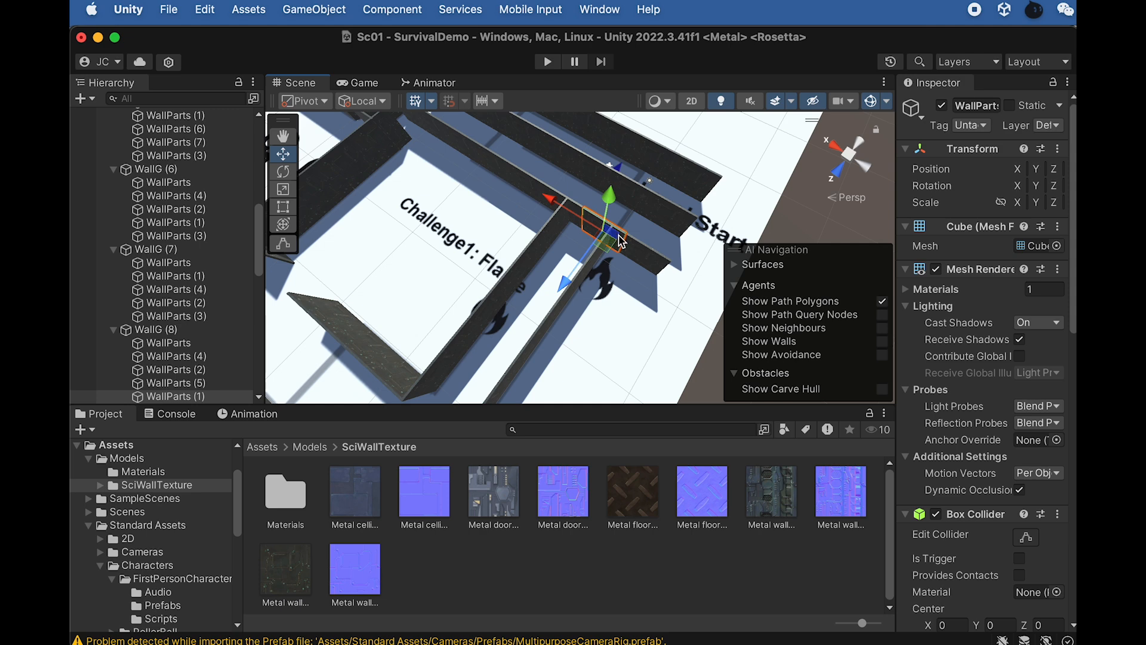
left_click(631, 256)
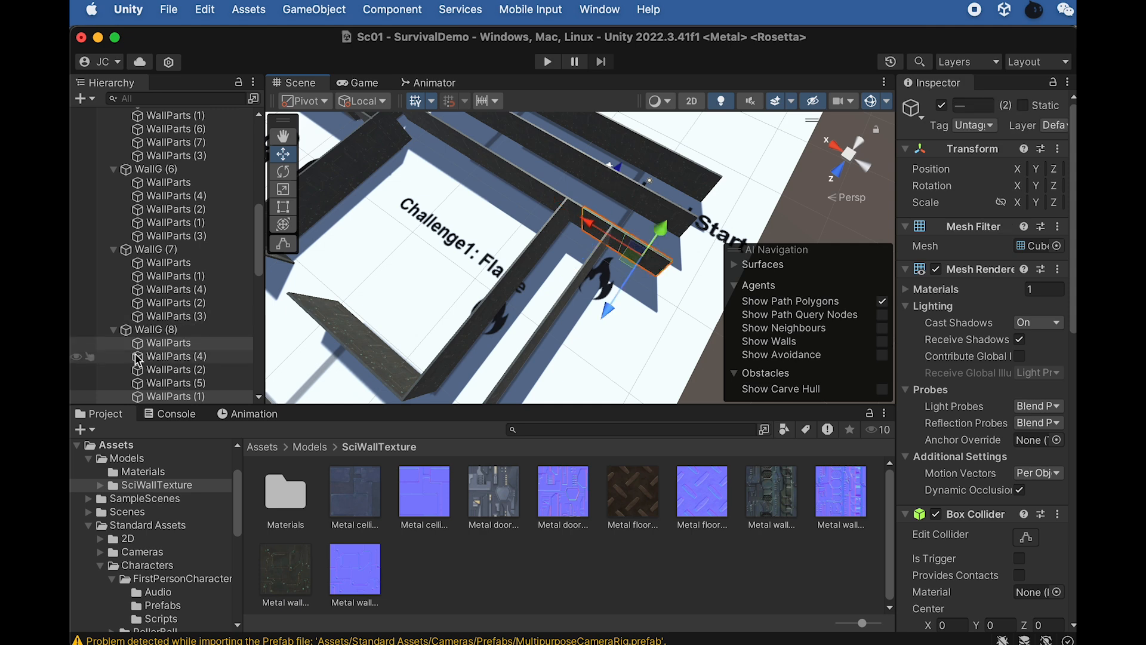
right_click(176, 347)
left_click(205, 374)
Delete the two panels at the skull-side end of WallG (8), including WallParts (5)
left_click_drag(640, 219, 543, 255, "alt")
middle_click_drag(543, 255, 609, 263)
left_click_drag(610, 263, 582, 257, "alt")
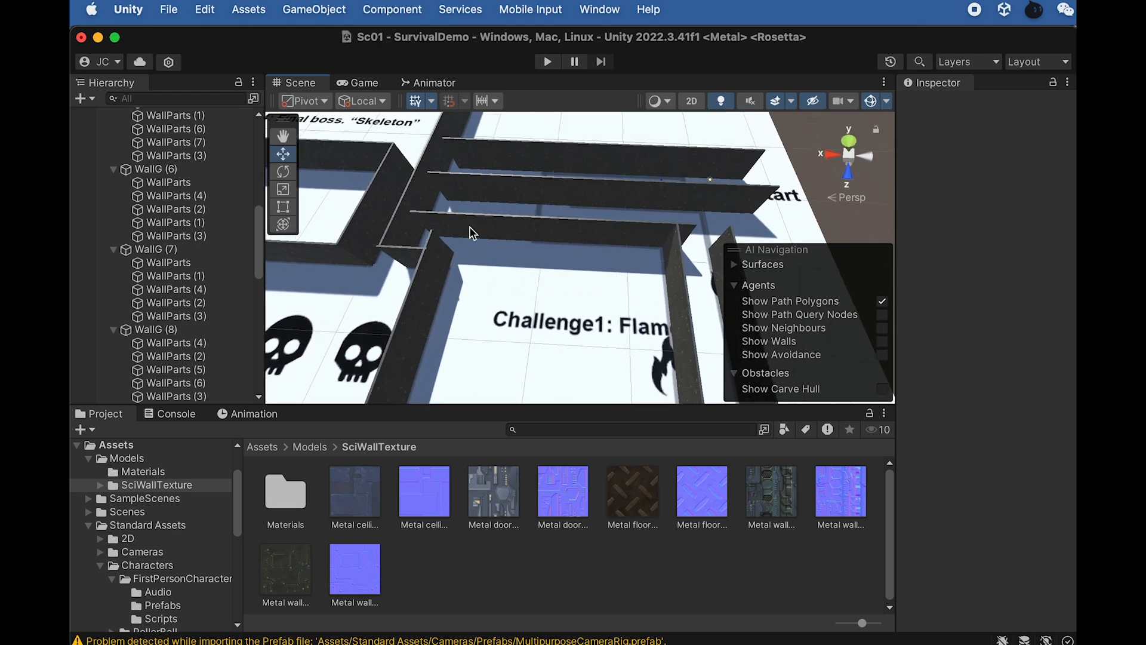
left_click(495, 228)
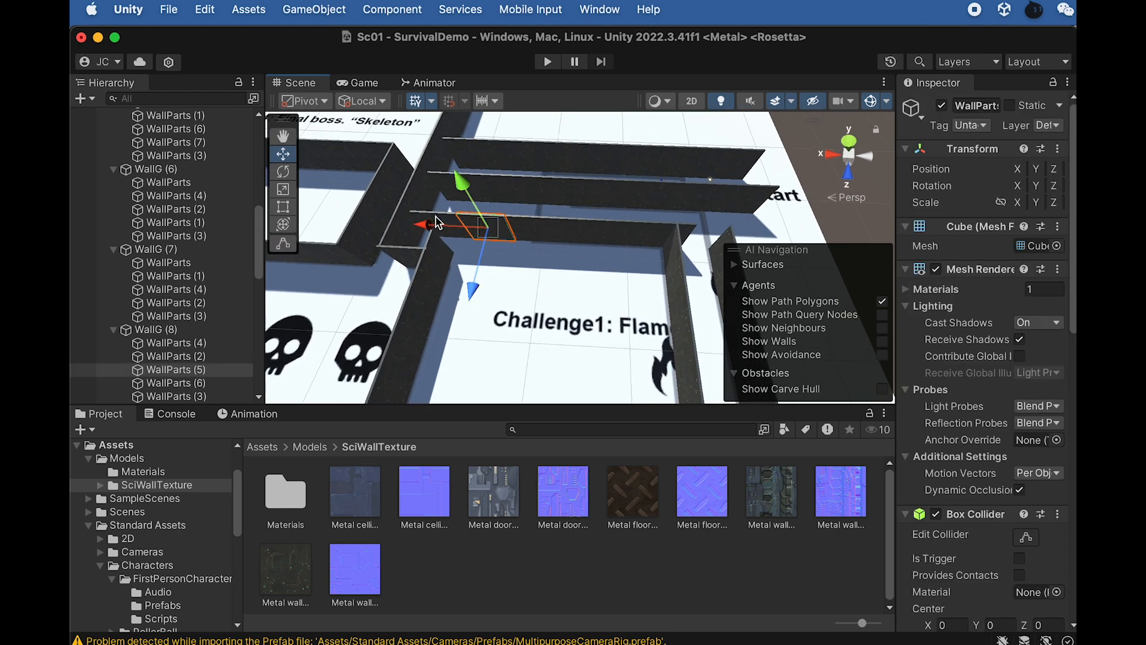
left_click(437, 223, "shift")
right_click(230, 370)
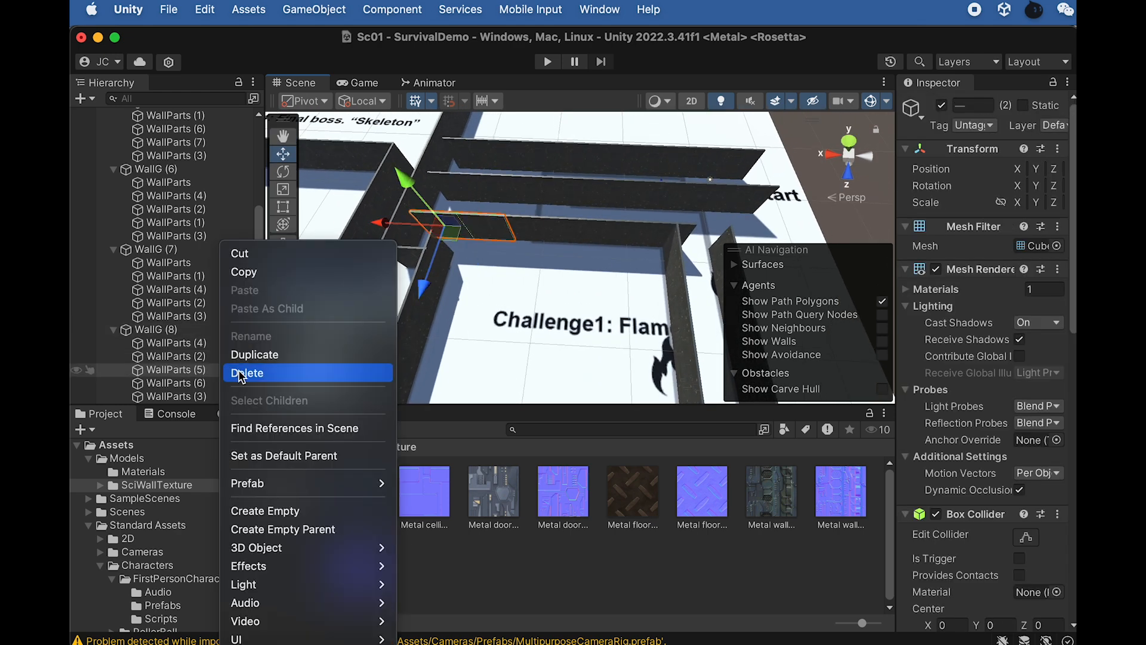
left_click(239, 375)
Move WallG (8) along X to -1.93 so its end meets the Challenge1 side wall
left_click_drag(511, 276, 578, 301, "alt")
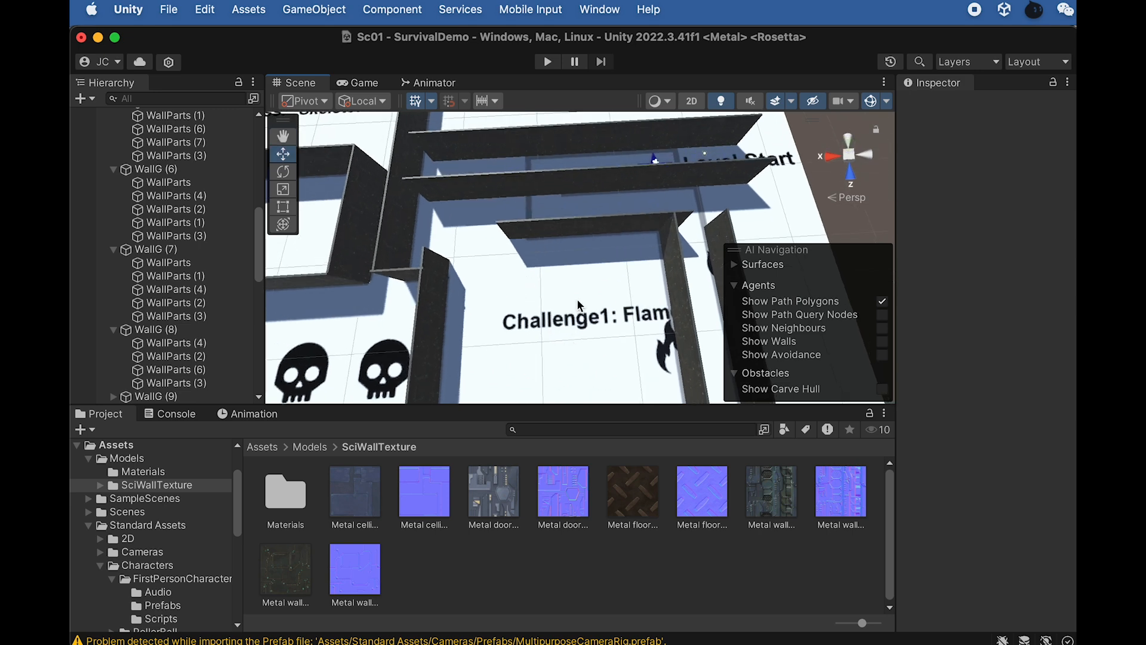
left_click(585, 232)
left_click(171, 332)
scroll(530, 223, "up", 3)
middle_click_drag(610, 188, 497, 253)
left_click_drag(619, 264, 606, 265)
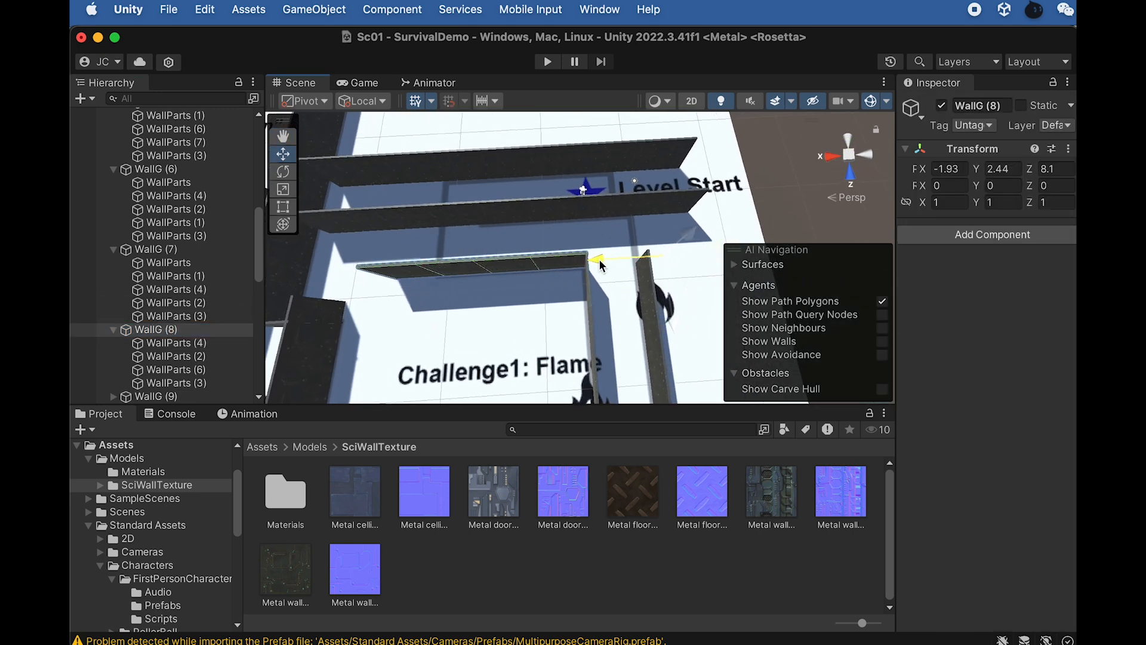
Delete four panels from WallG (9) and three from the parallel wall behind it, shortening both Level Start corridor walls
left_click_drag(603, 266, 495, 234, "alt")
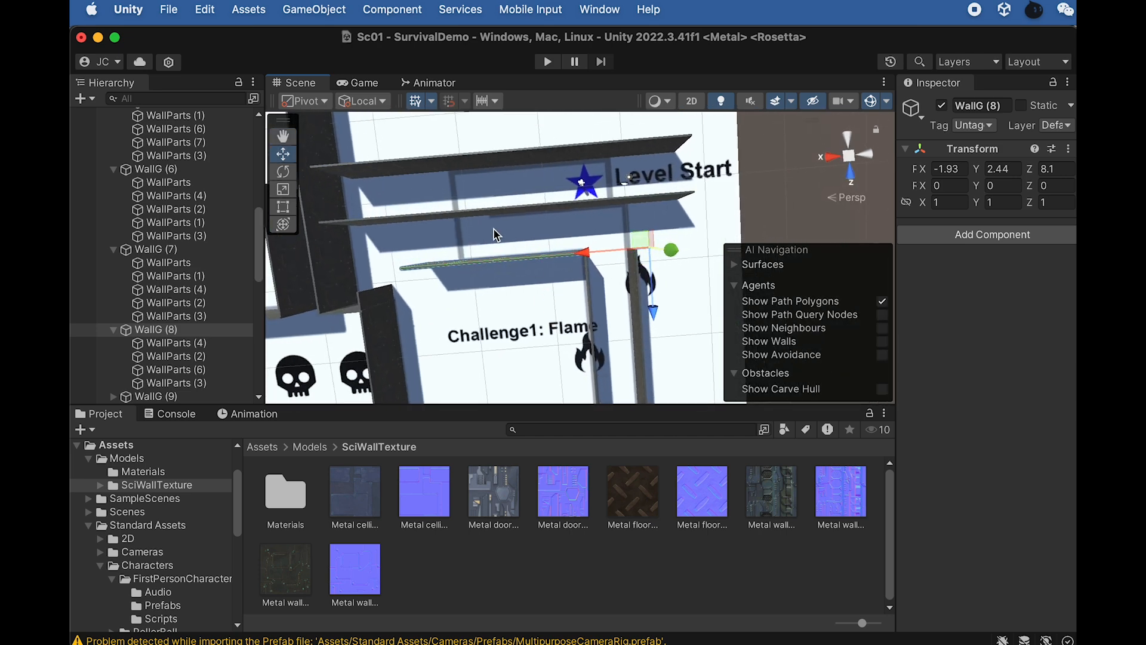
left_click(474, 219)
key("f")
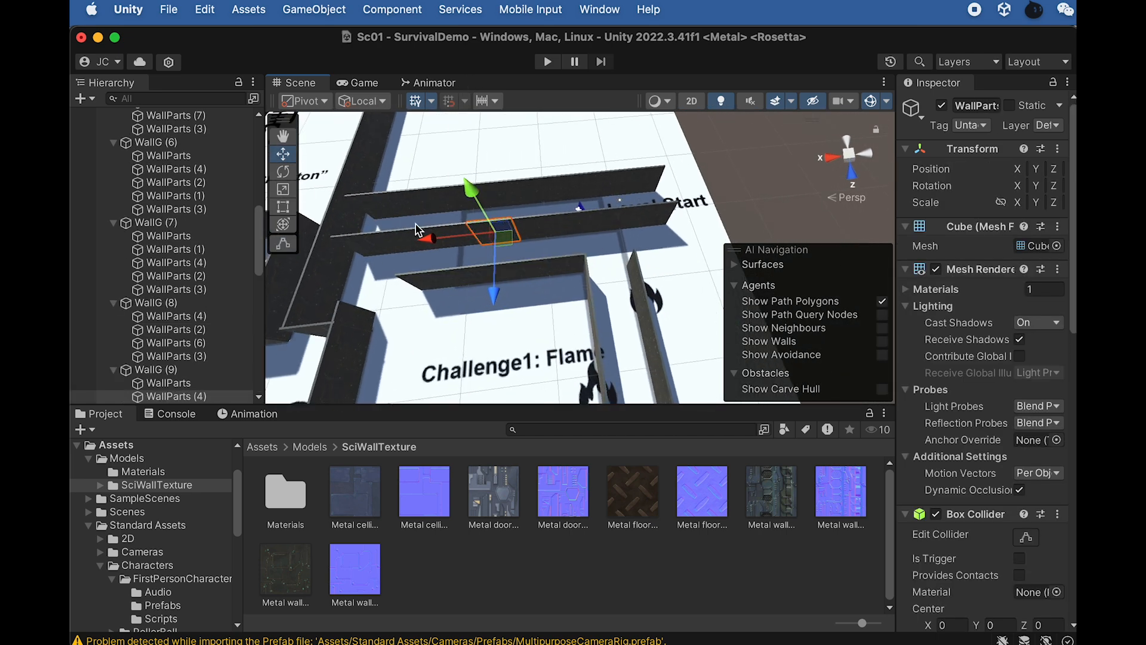
left_click(395, 247)
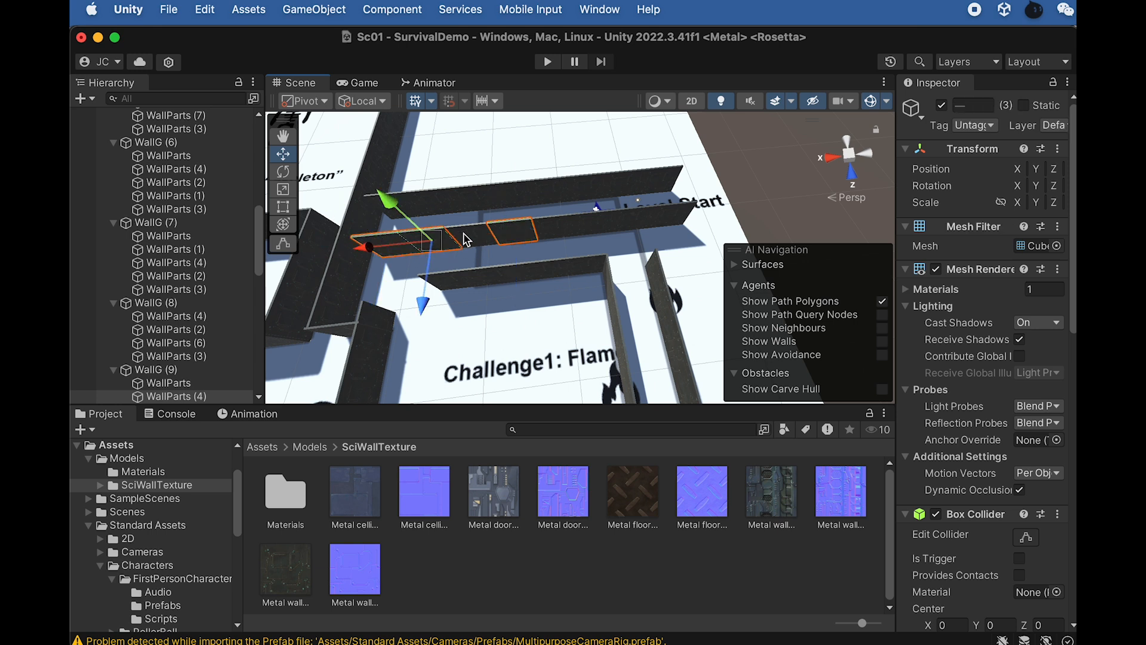
left_click_drag(408, 196, 408, 200, "alt")
left_click(408, 202, "shift")
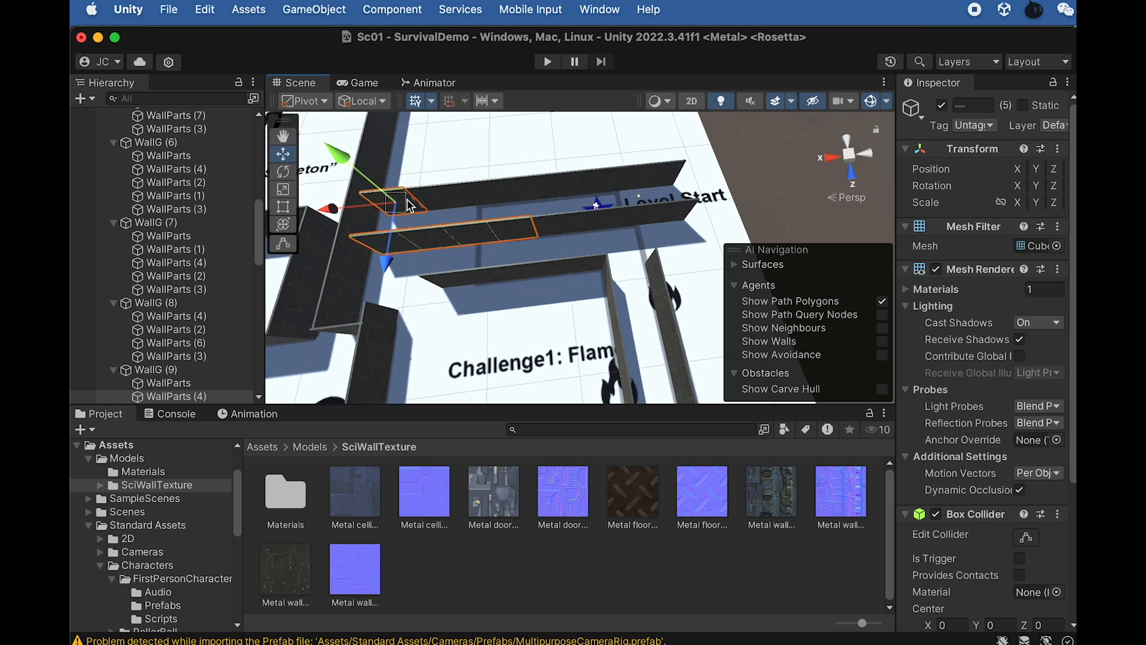
left_click(445, 203, "shift")
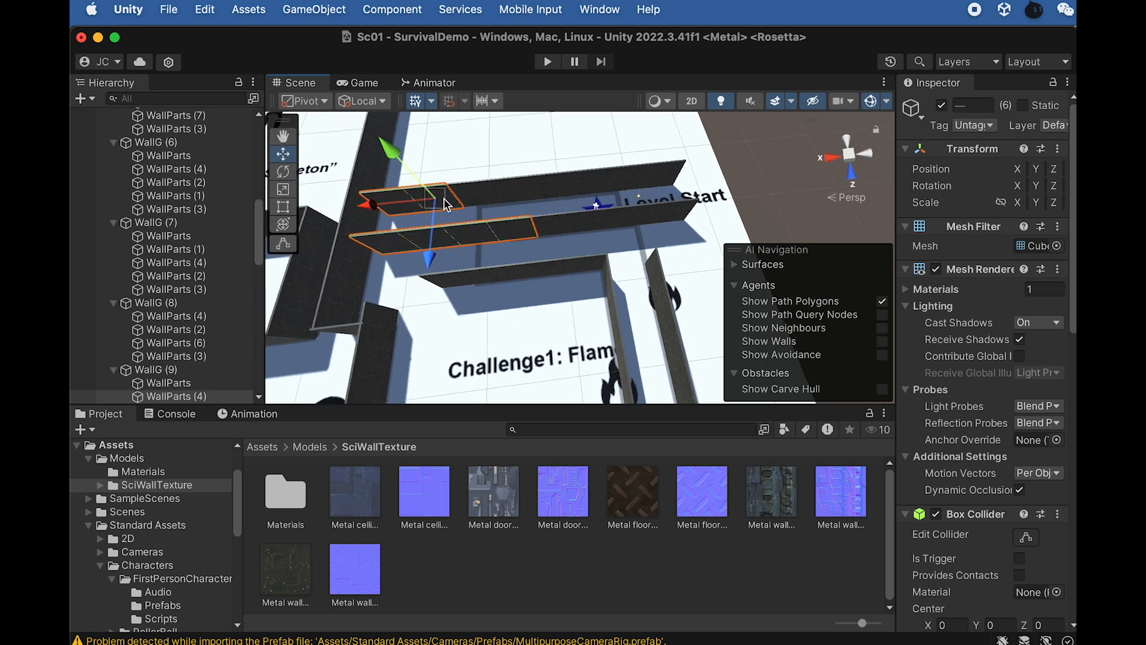
left_click(669, 177, "shift")
right_click(191, 397)
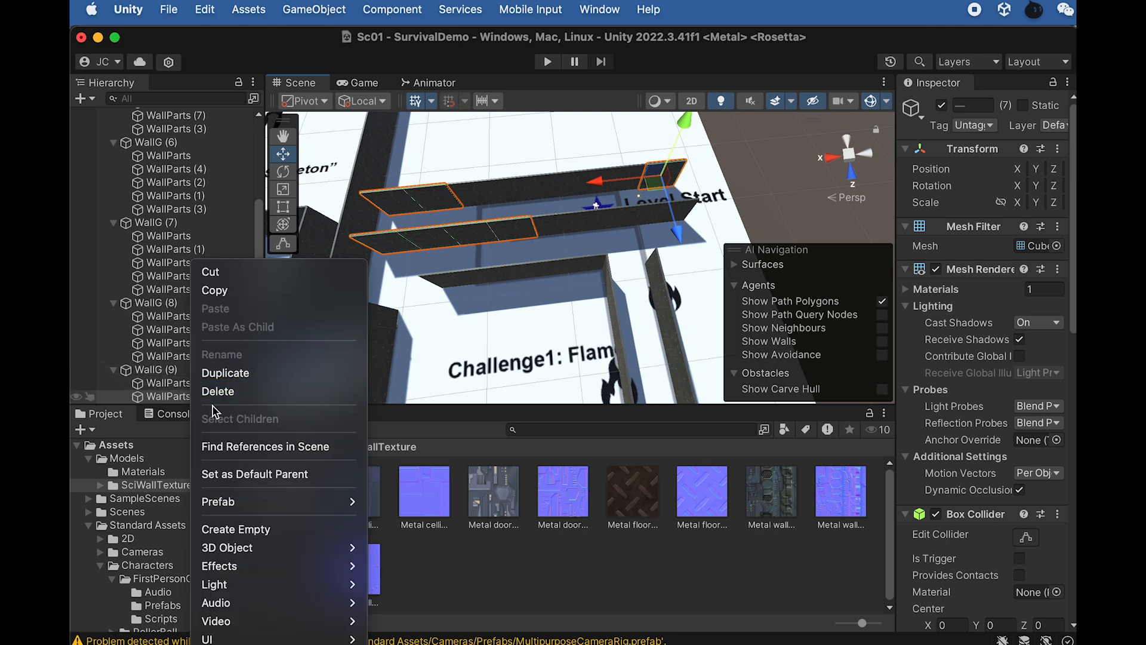
left_click(218, 391)
Reposition the shortened wall group WallG (9) beside the Level Start area
left_click_drag(504, 225, 529, 262, "alt")
left_click(567, 226)
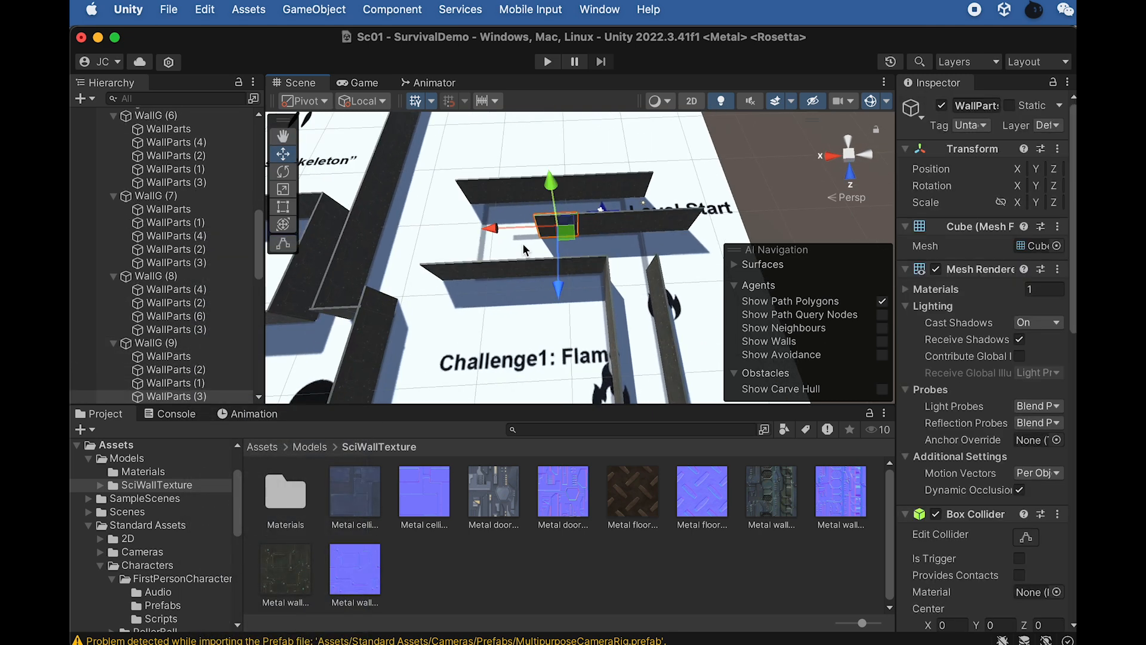
left_click(173, 343)
mouse_move(609, 225)
left_mouse_down()
mouse_move(586, 226)
mouse_move(615, 206)
left_mouse_up()
left_click(451, 272)
left_click_drag(504, 294, 607, 286, "alt")
scroll(581, 272, "down", 5)
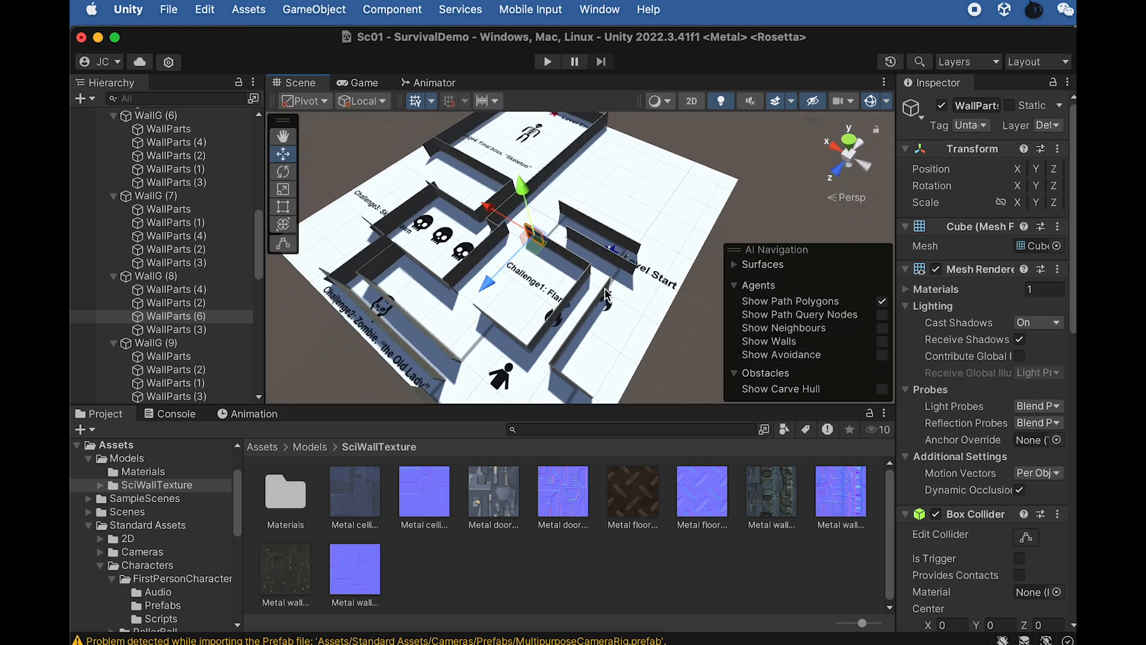
Duplicate the end panel of WallG (19) and move the copy along the wall line to extend it into the Level Start corridor
left_click(606, 294)
key("f")
left_click_drag(680, 263, 543, 282, "alt")
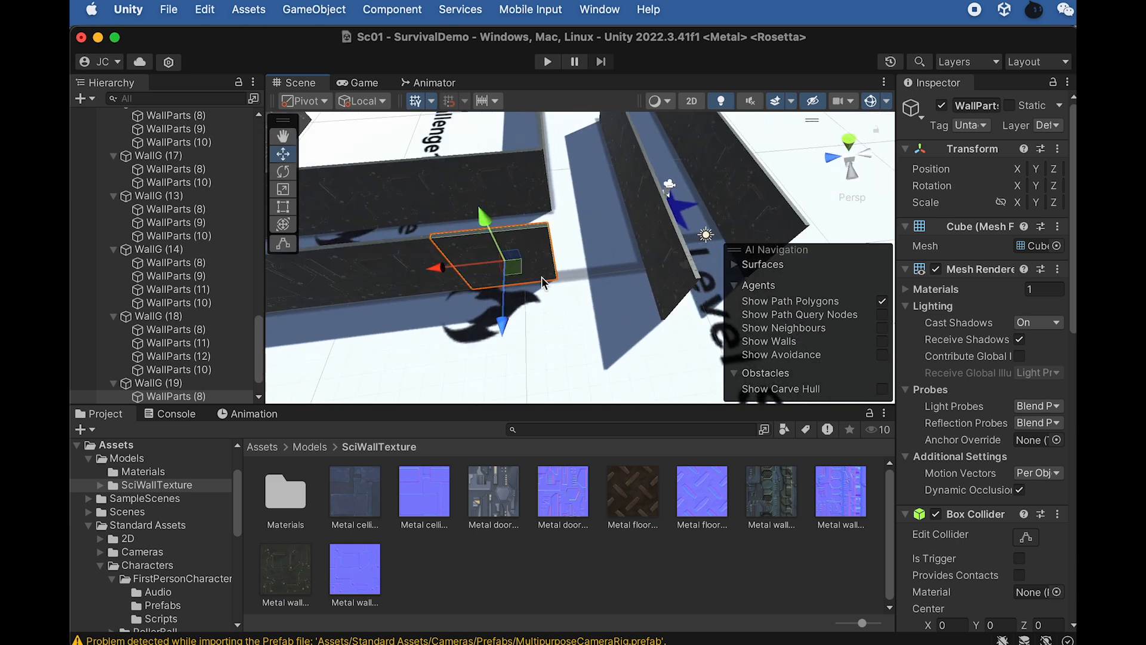
left_click(579, 222)
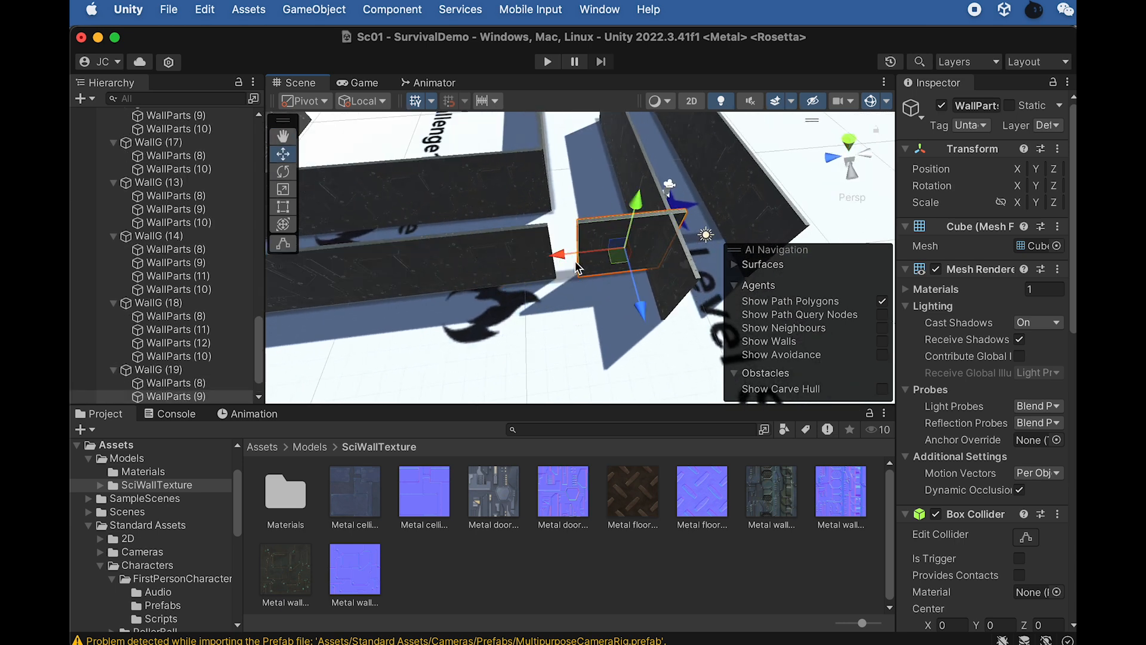
left_click_drag(579, 227, 540, 341, "alt")
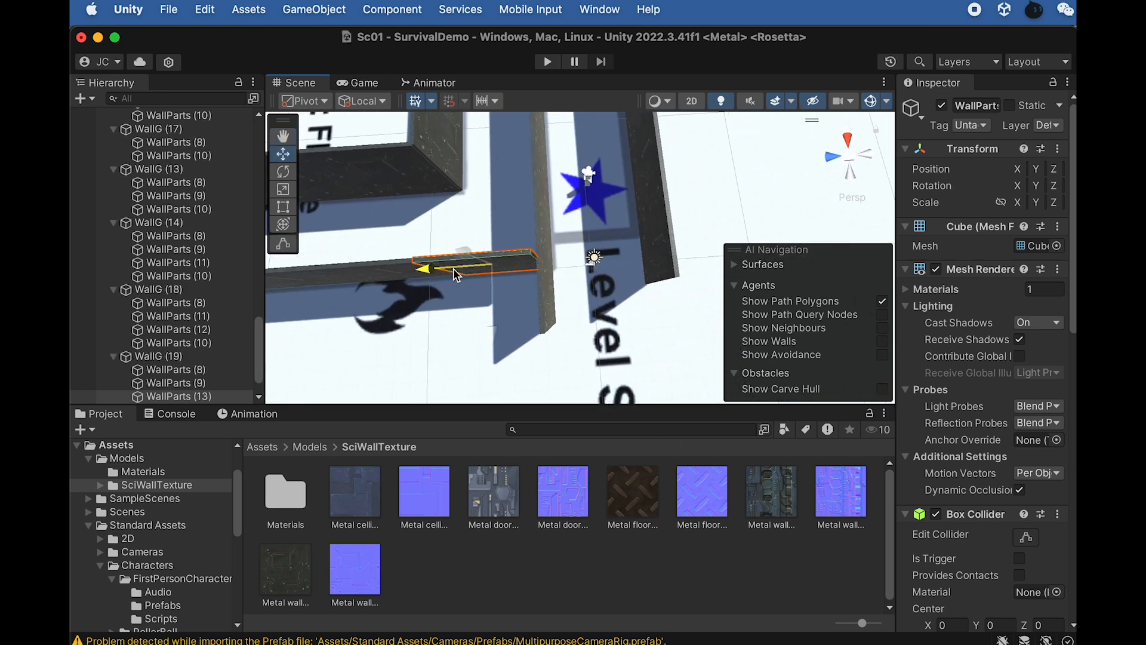
left_click(603, 257)
key("f")
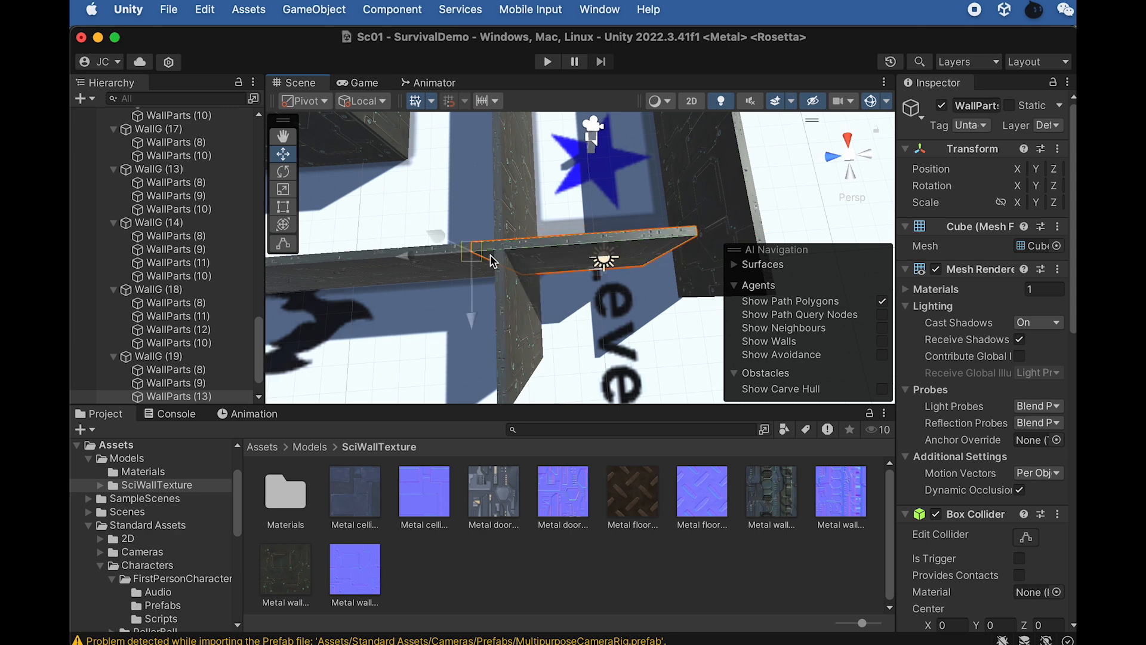
Duplicate the extending panel of WallG (19) twice and place the copies end to end across the Level Start corridor beside the star
left_click_drag(606, 245, 585, 263, "alt")
key("super+d")
left_click_drag(518, 206, 542, 210)
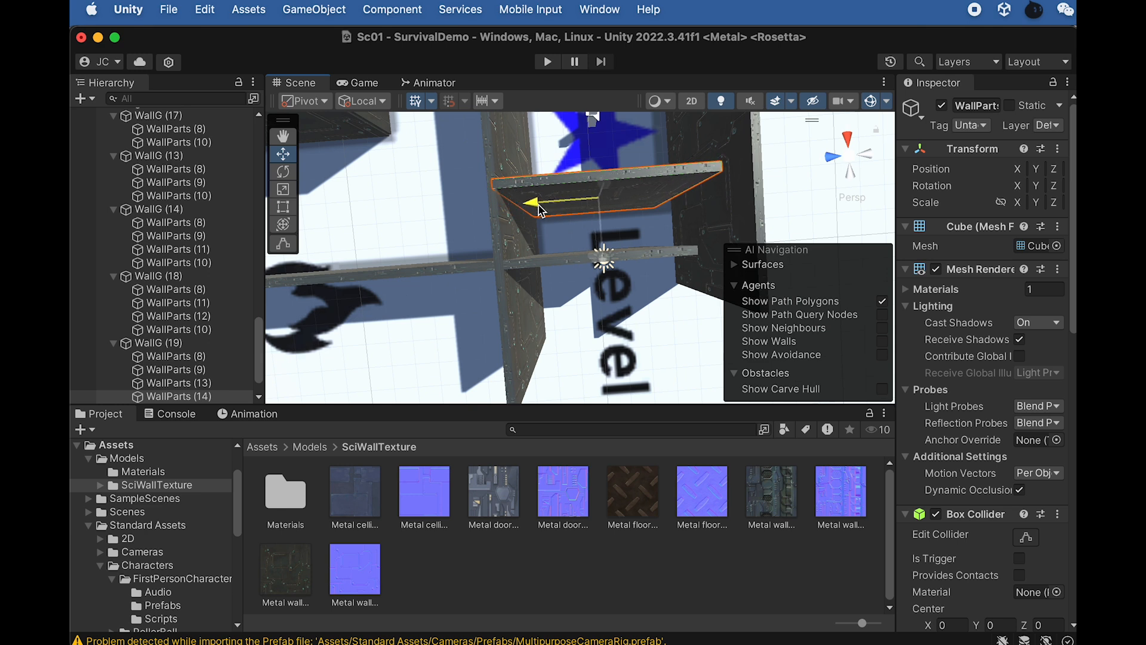
scroll(601, 218, "down", 2)
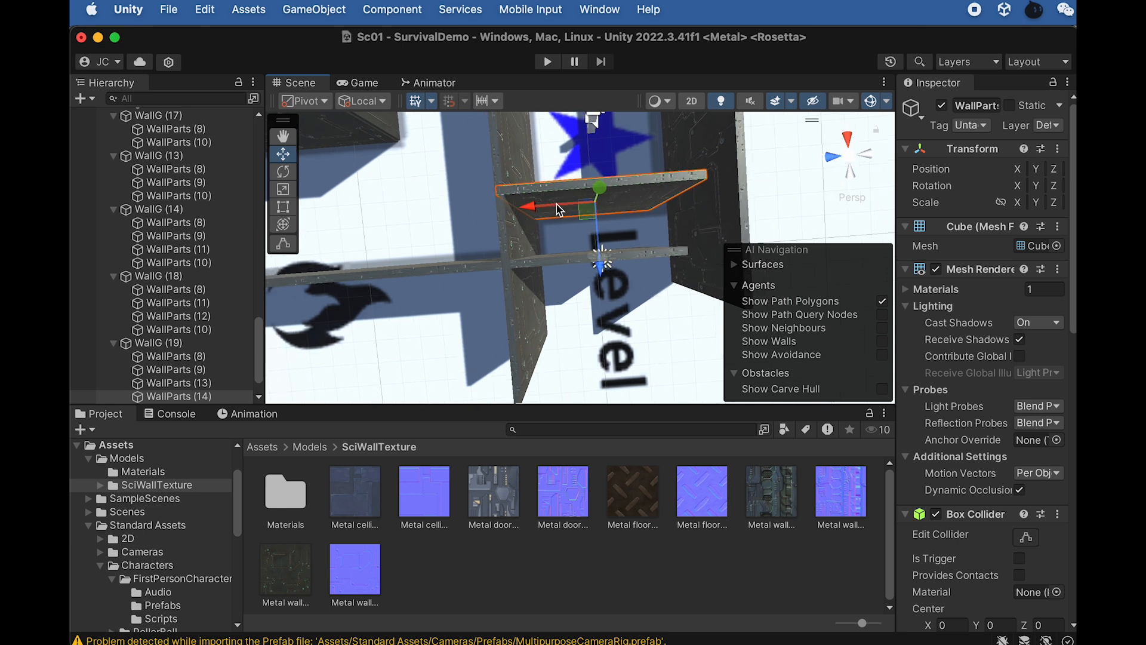
key("super+d")
left_click_drag(558, 209, 678, 218)
middle_click_drag(720, 217, 629, 203)
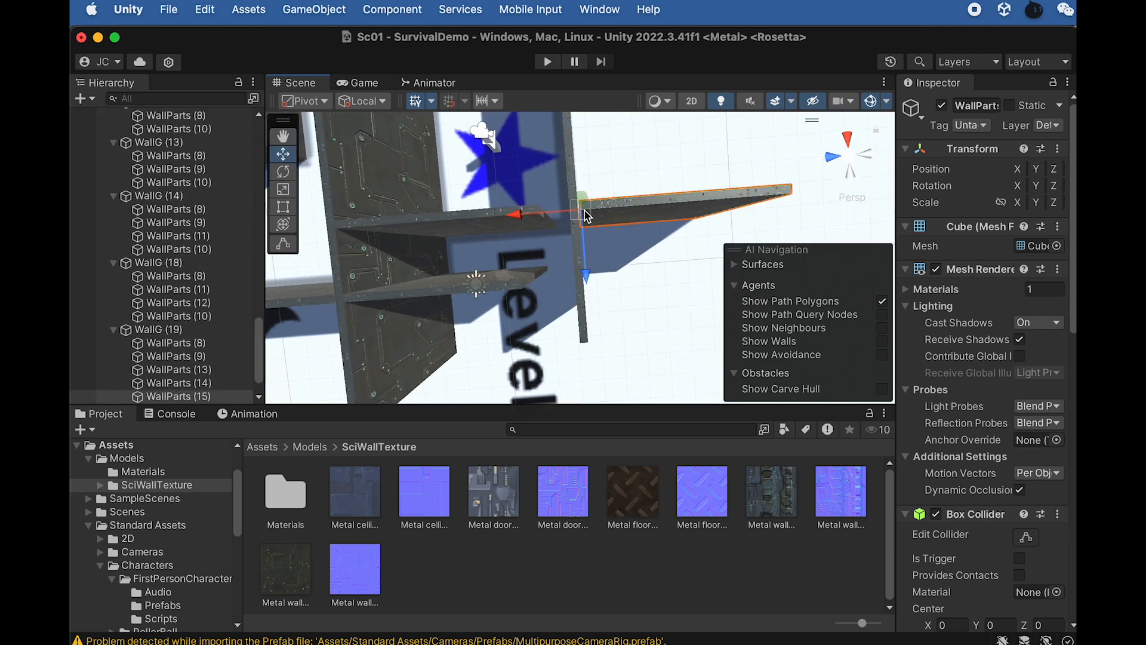
scroll(576, 245, "down", 3)
scroll(588, 251, "down", 5)
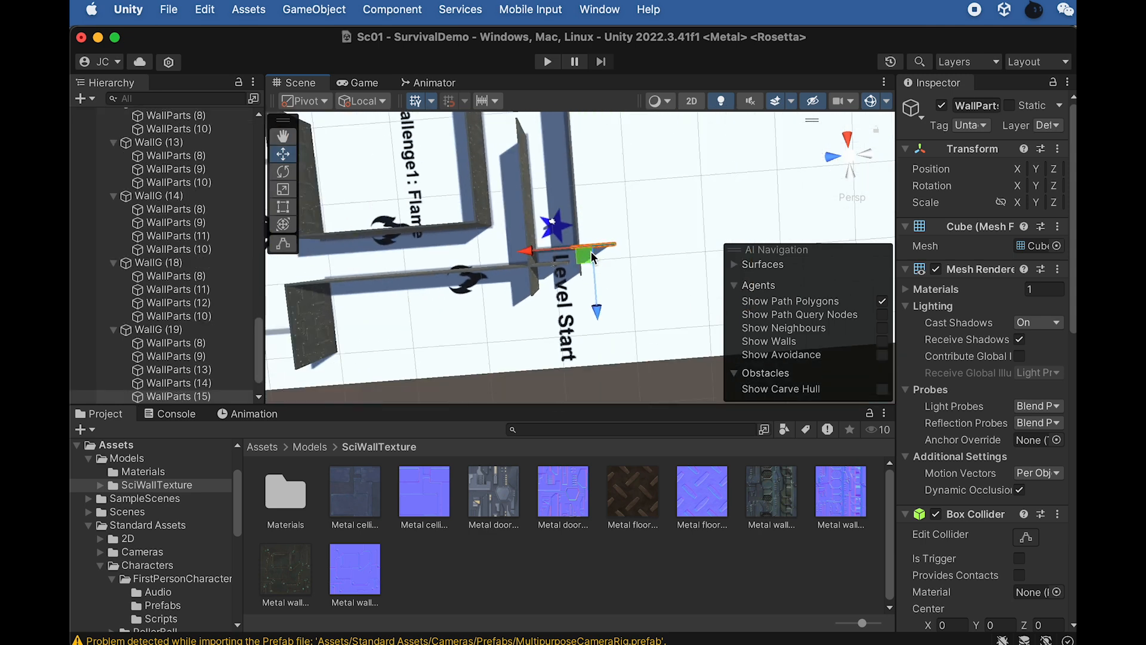
left_click_drag(591, 250, 675, 191, "alt")
left_click(215, 382)
left_click(218, 397, "shift")
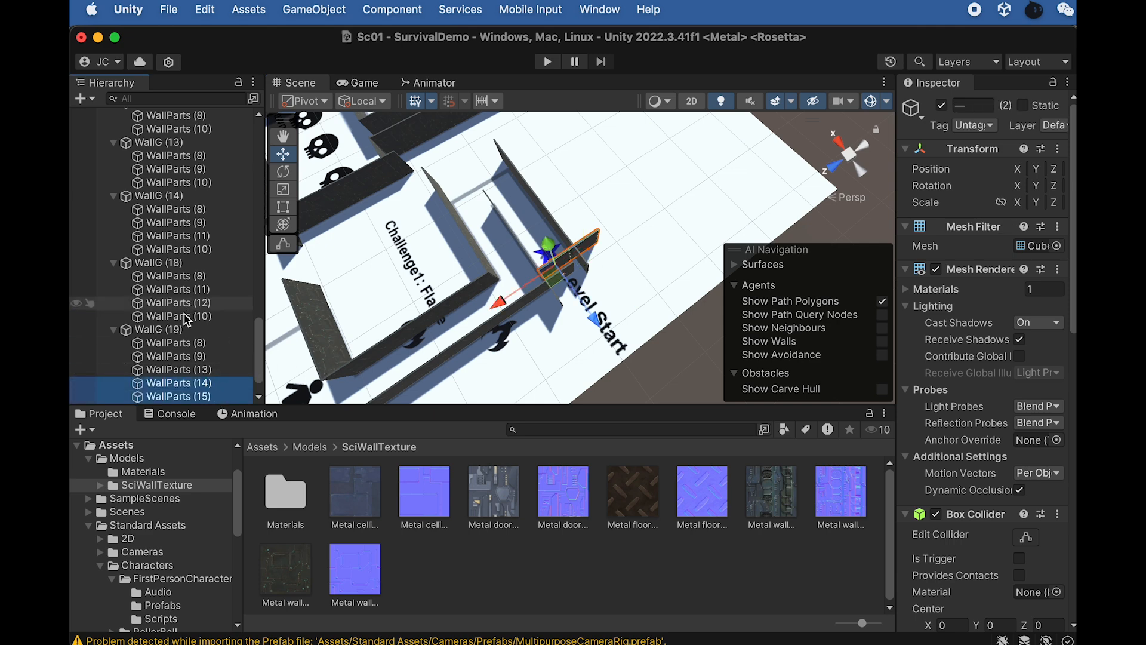
left_click(158, 329)
scroll(481, 286, "down", 3)
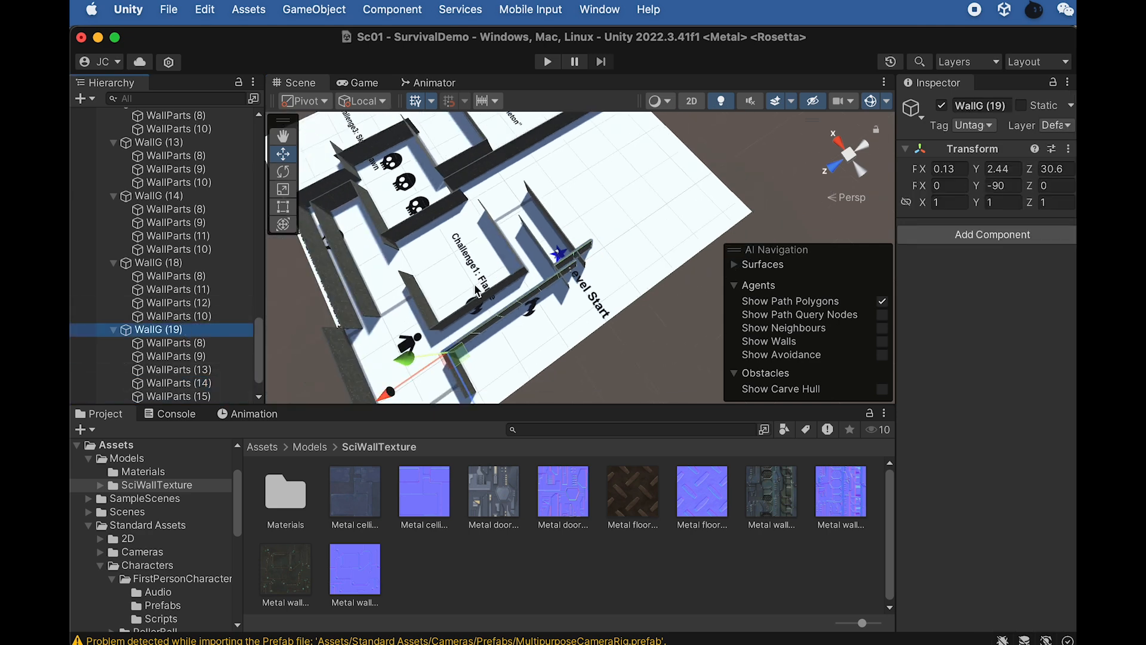
Duplicate WallG (18) along Challenge1 and move the copy to X 22.5, Z 4.9 at the far end of the Level Start corridor
left_click(477, 306)
scroll(478, 305, "up", 2)
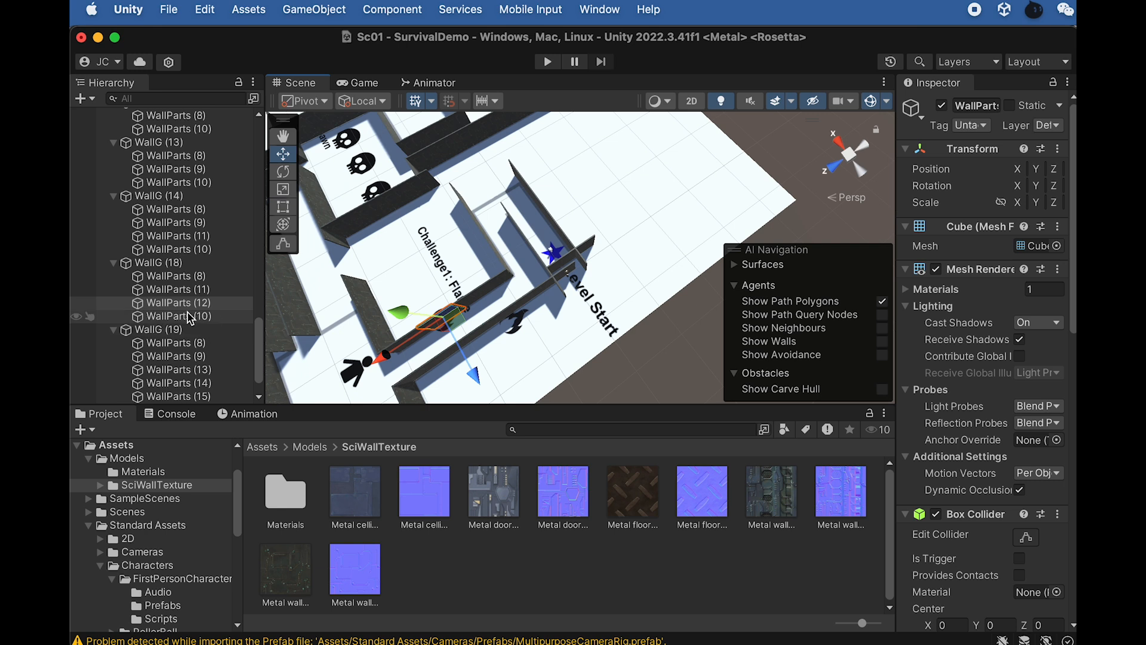
left_click(159, 263)
key("super+d")
left_click_drag(398, 372, 411, 262)
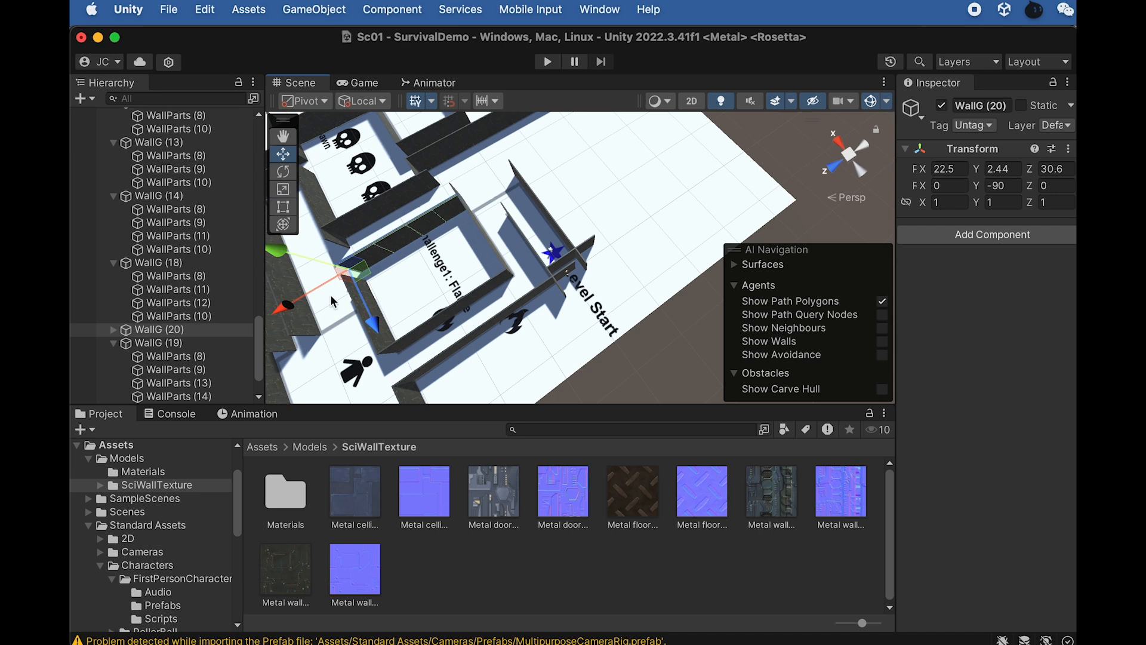
left_click_drag(293, 303, 428, 230)
scroll(471, 221, "up", 5)
middle_click_drag(506, 222, 549, 326)
scroll(464, 244, "up", 1)
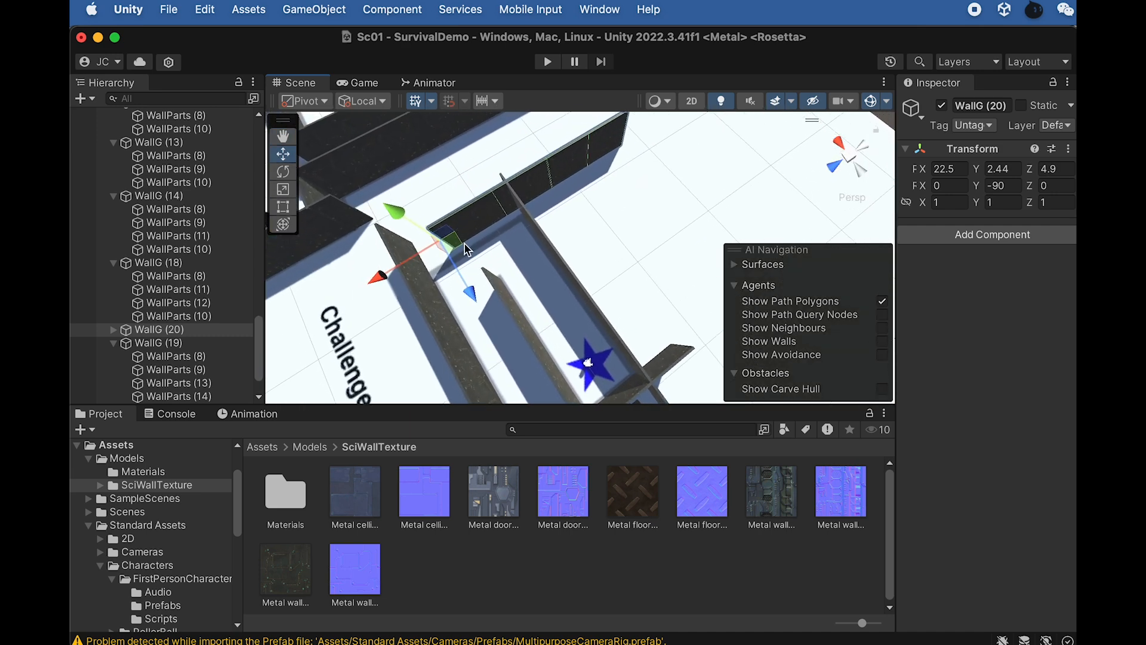
Move WallG (20) to X 21.48, Z 8.88 so it closes the ends of the Level Start corridor walls
left_click_drag(471, 292, 478, 301)
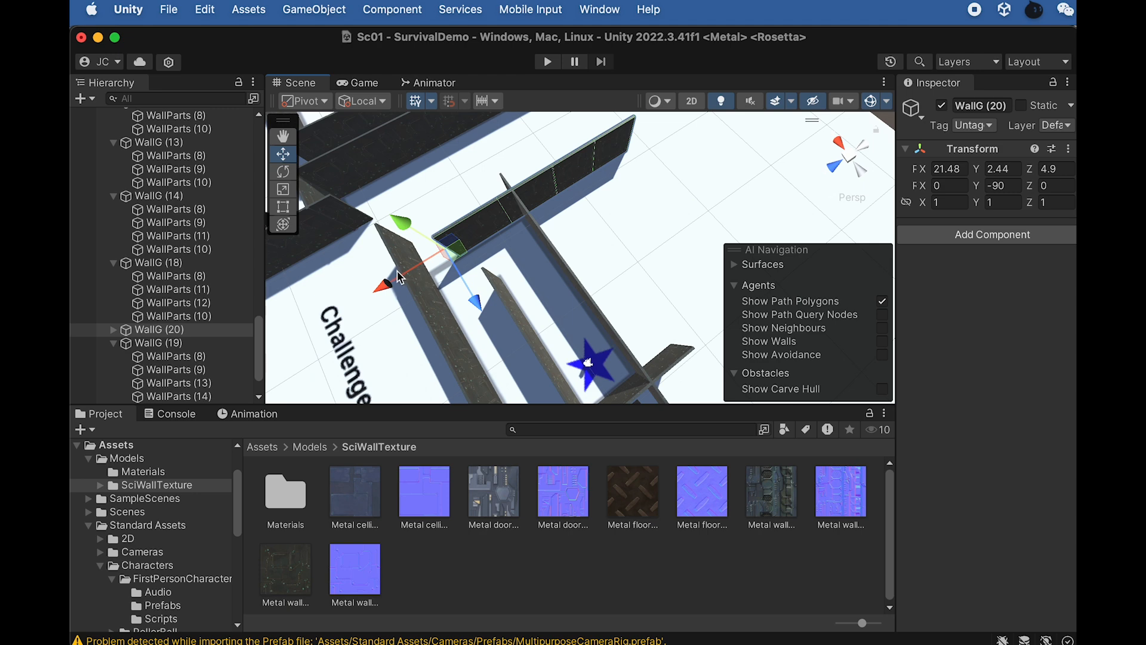
left_click_drag(397, 272, 367, 287)
left_click(472, 241)
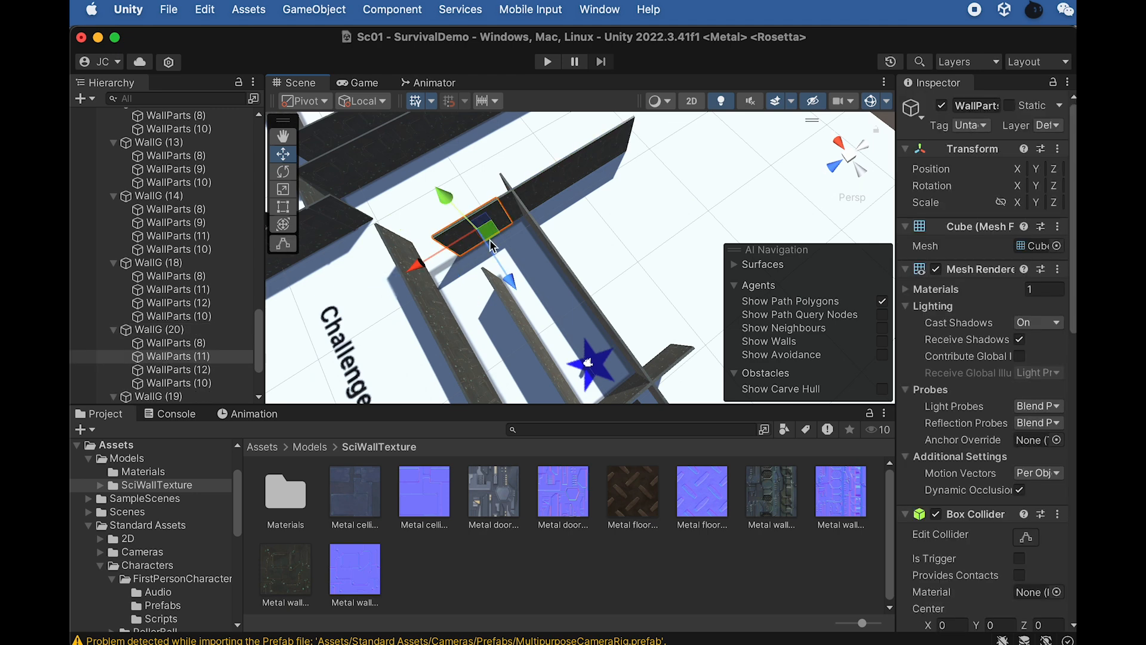
left_click(180, 330)
left_click_drag(388, 285, 334, 307)
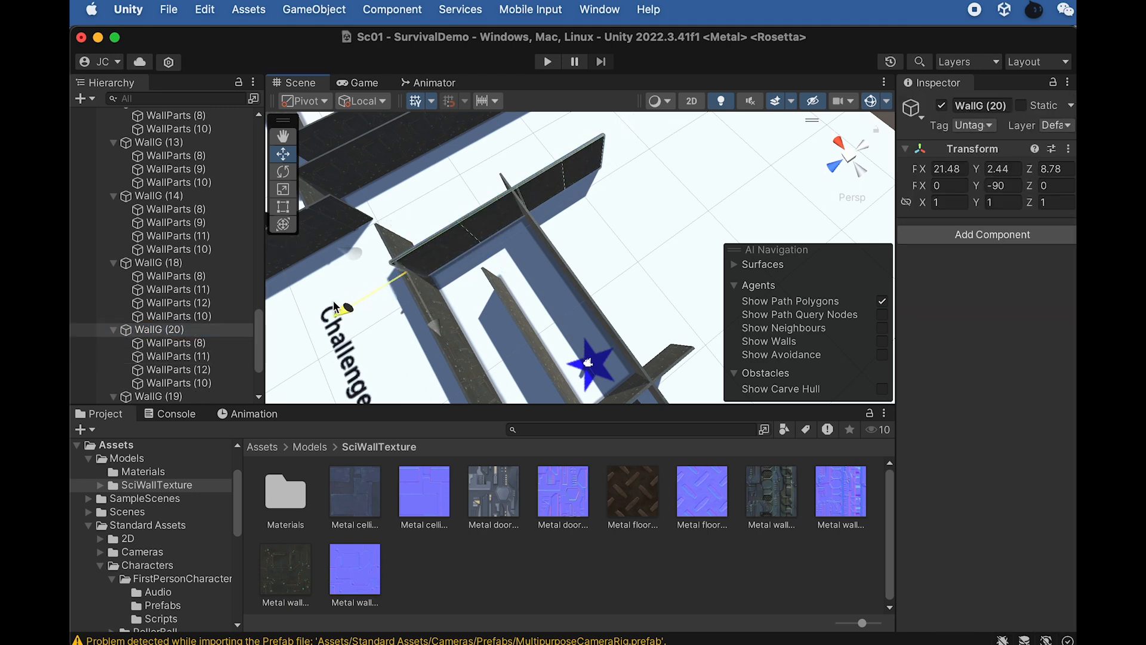
Delete the two WallG (20) panels that stick out beyond the outer Level Start corridor wall
left_click(544, 187)
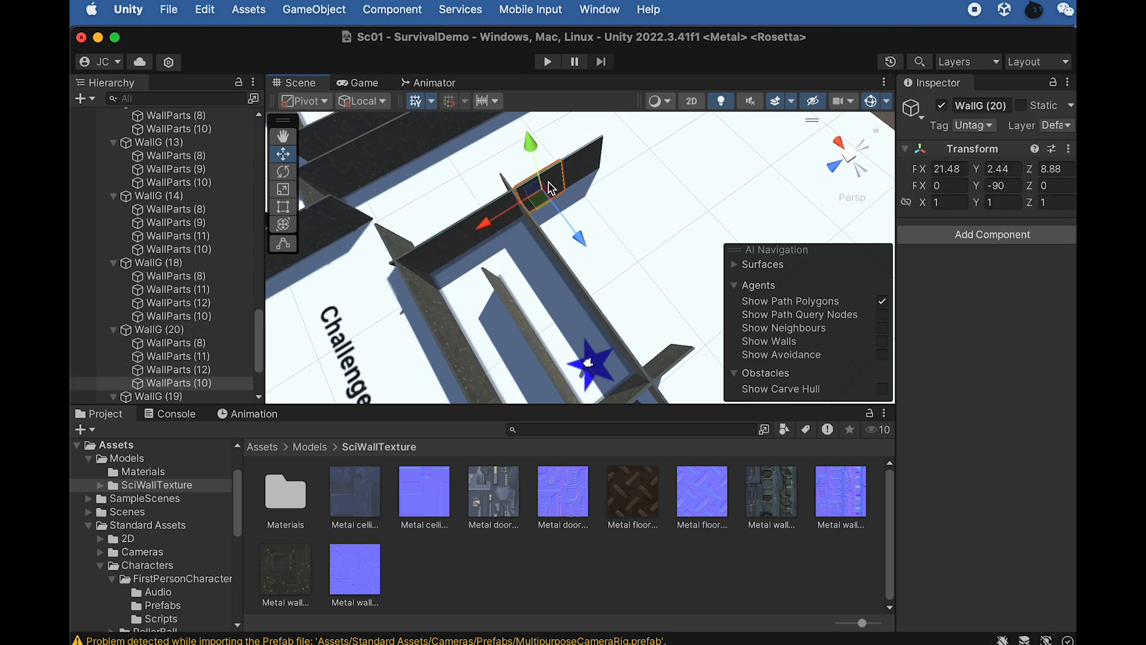
left_click(589, 158, "shift")
right_click(212, 343)
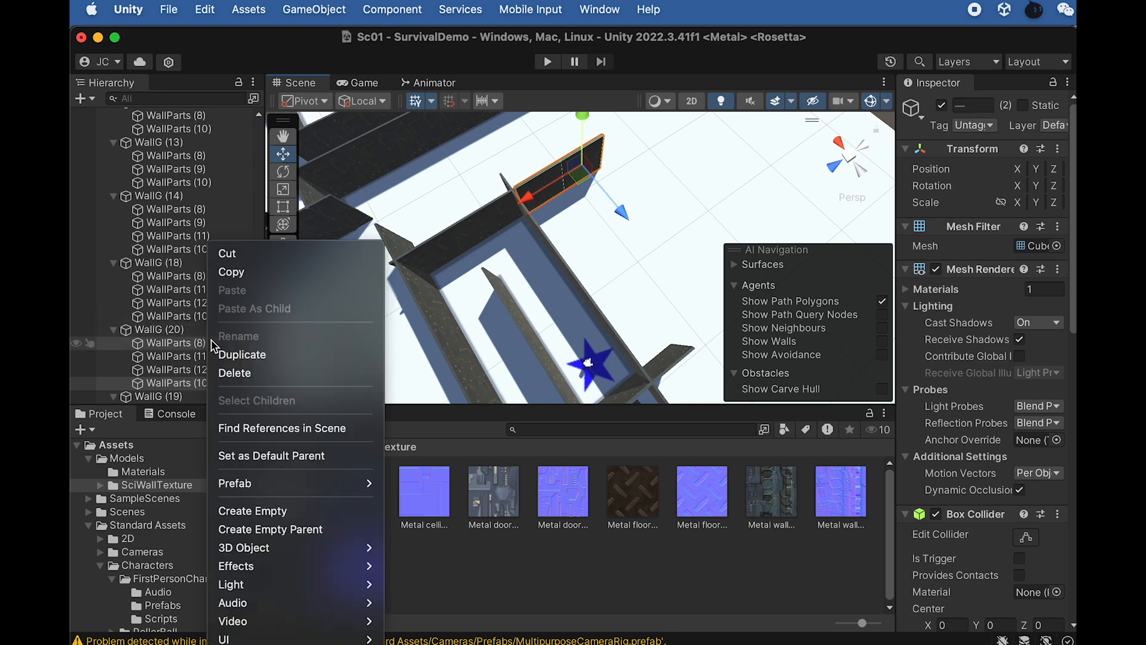
left_click(239, 372)
Duplicate WallG (14), the wall between the skull room and Challenge1
scroll(582, 200, "down", 6)
mouse_move(587, 279)
left_mouse_down("alt")
mouse_move(615, 239)
mouse_move(631, 256)
mouse_move(597, 266)
left_mouse_up("alt")
middle_click_drag(564, 274, 639, 172)
left_click_drag(639, 171, 622, 301, "alt")
left_click_drag(597, 373, 590, 282, "alt")
scroll(390, 304, "up", 1)
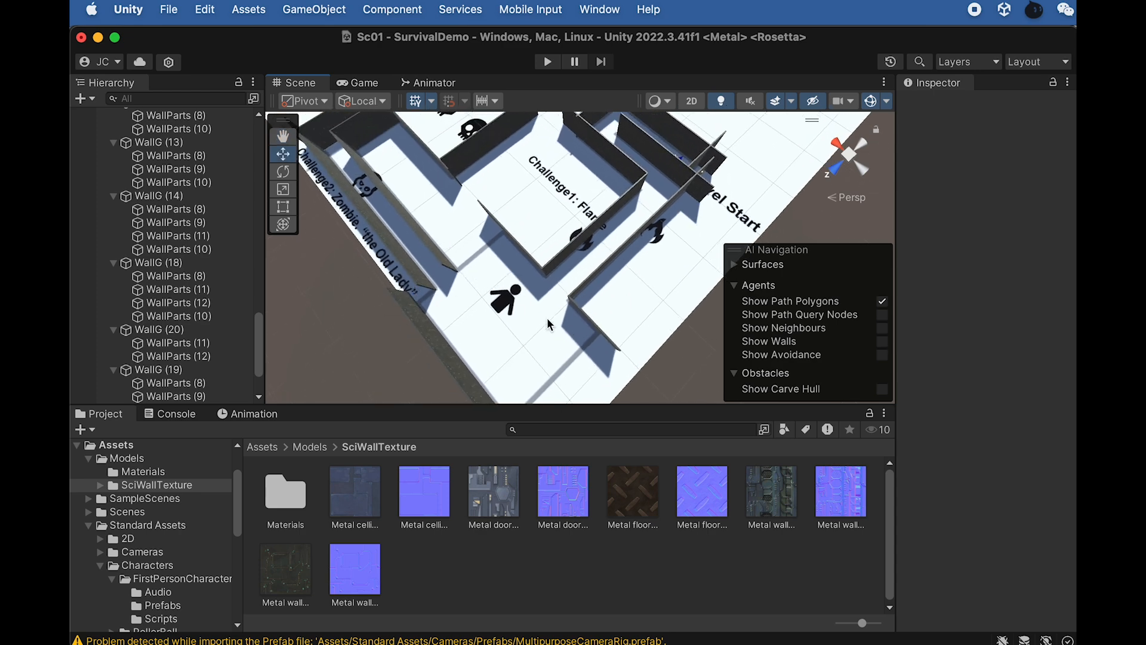
left_click_drag(591, 248, 530, 247, "alt")
middle_click_drag(531, 249, 530, 367)
left_click(567, 274)
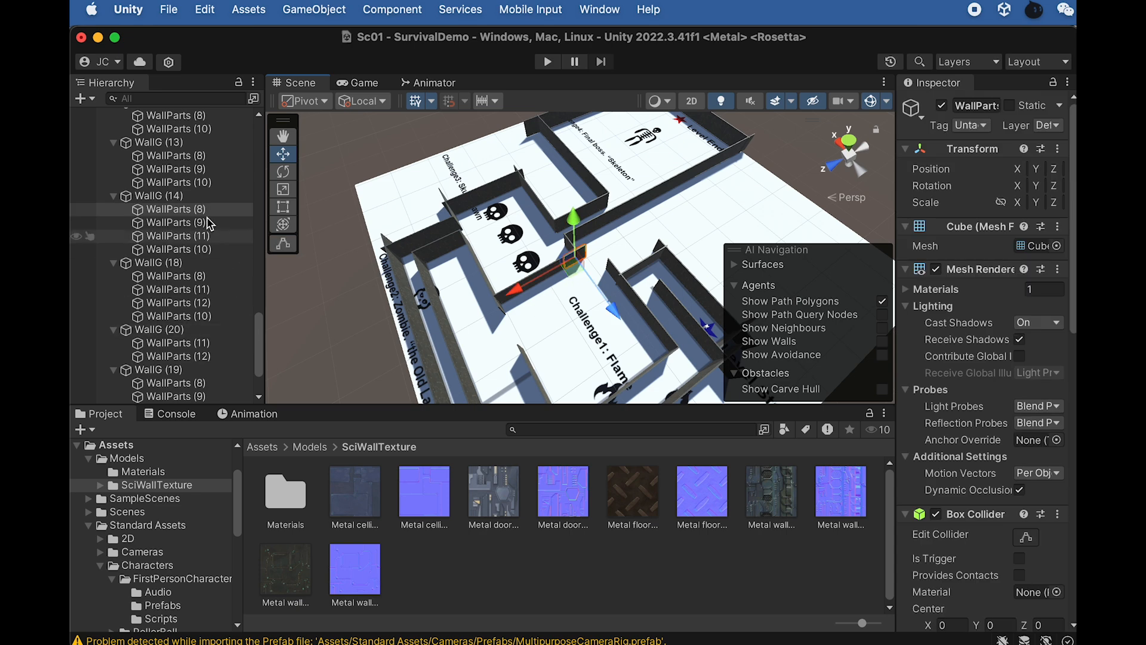
left_click(159, 196)
key("super+d")
Move WallG (21) to X 16.02, Z 51.6, across the end of the Challenge2 corridor near the person icon
scroll(526, 278, "down", 2)
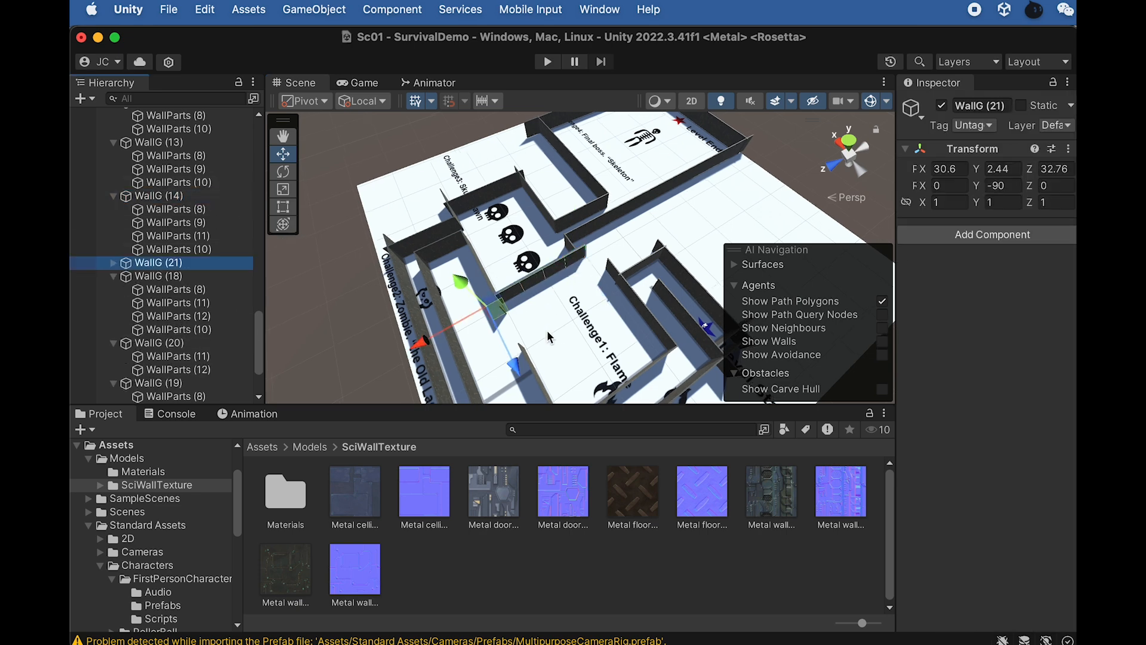
left_click_drag(533, 356, 572, 432)
middle_click_drag(514, 358, 505, 196)
left_click_drag(603, 311, 580, 318, "alt")
left_click_drag(496, 233, 404, 312)
scroll(490, 190, "up", 4)
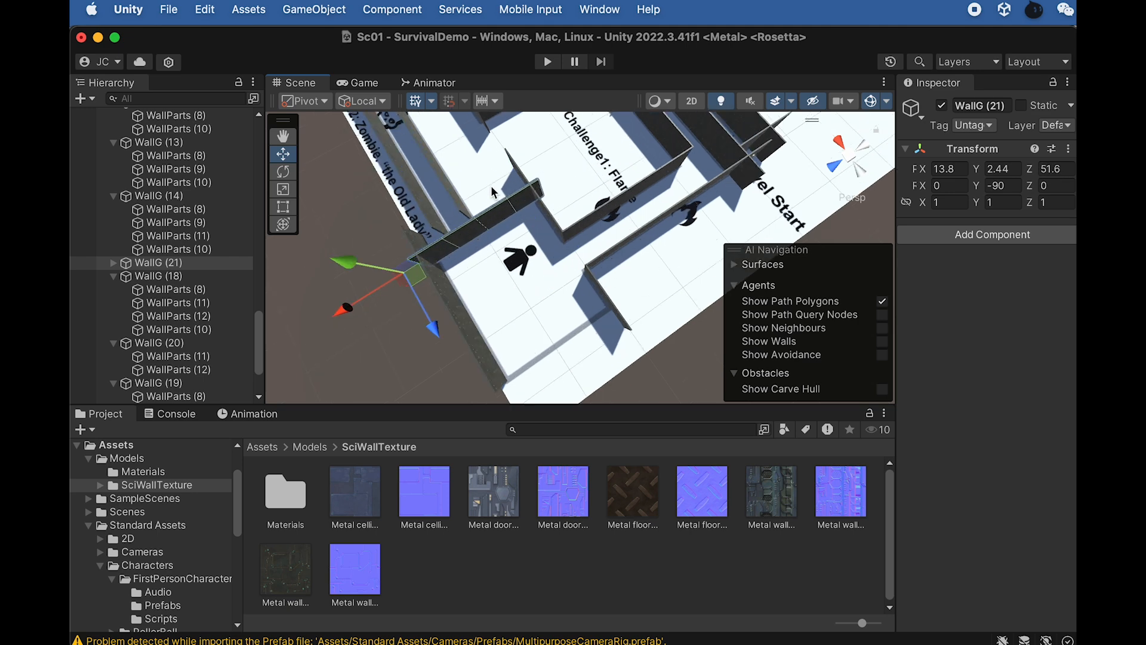
middle_click_drag(537, 235, 673, 273)
left_click_drag(564, 358, 553, 342)
key("f")
left_click_drag(596, 256, 425, 359, "alt")
scroll(521, 319, "up", 3)
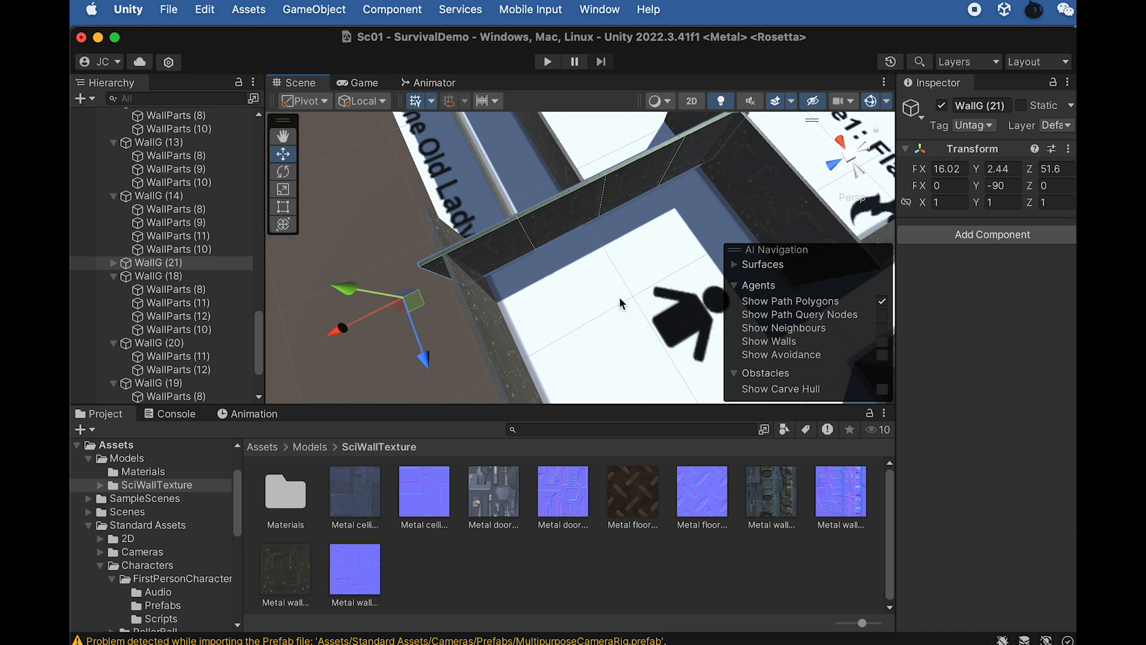
scroll(620, 303, "down", 5)
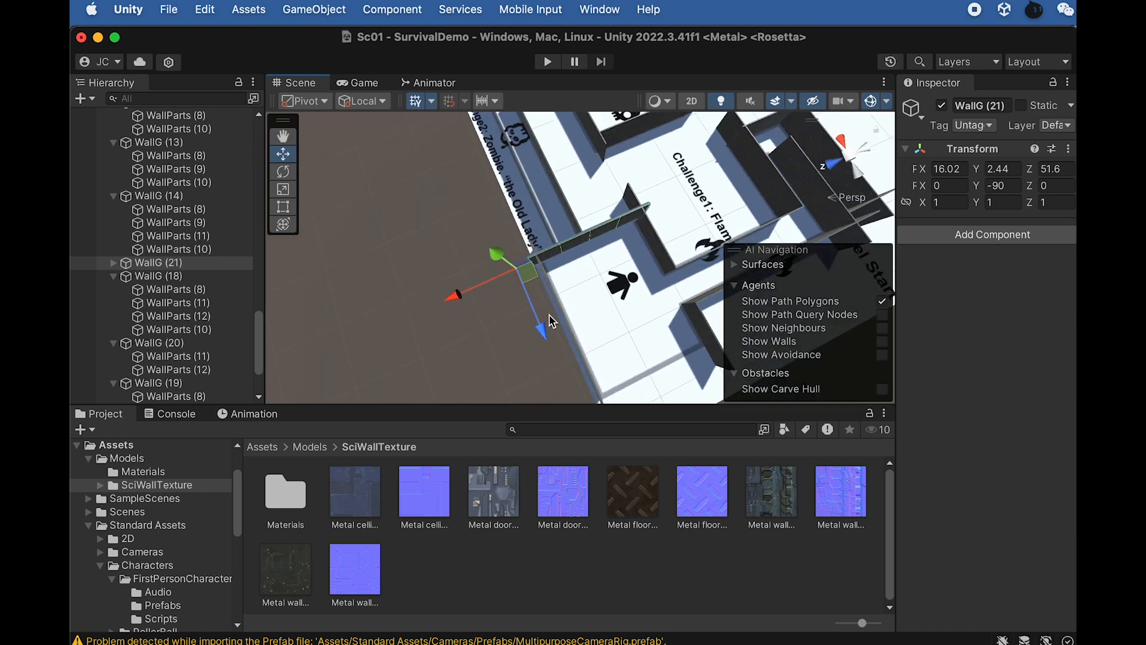
Duplicate WallG (21) and move the copy to X -6.4 to close the far side of the person-icon area
key("super+d")
left_click_drag(546, 335, 615, 463)
key("f")
left_click_drag(550, 341, 563, 363)
key("f")
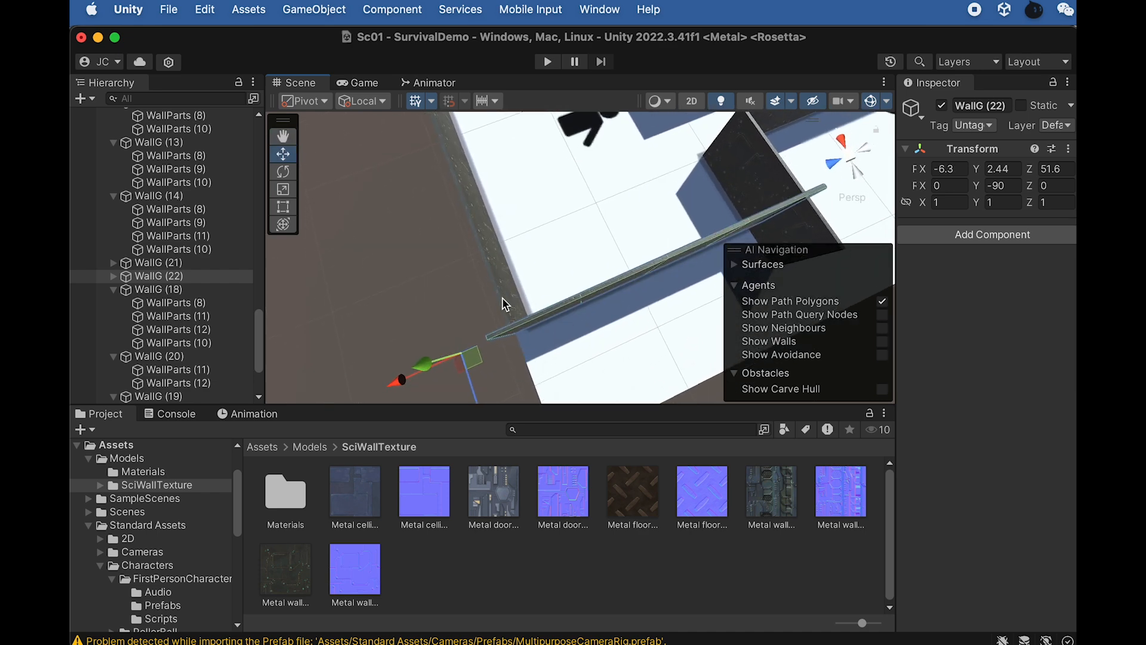
middle_click_drag(570, 306, 523, 277)
left_click_drag(483, 382, 477, 388)
middle_click_drag(612, 255, 614, 303)
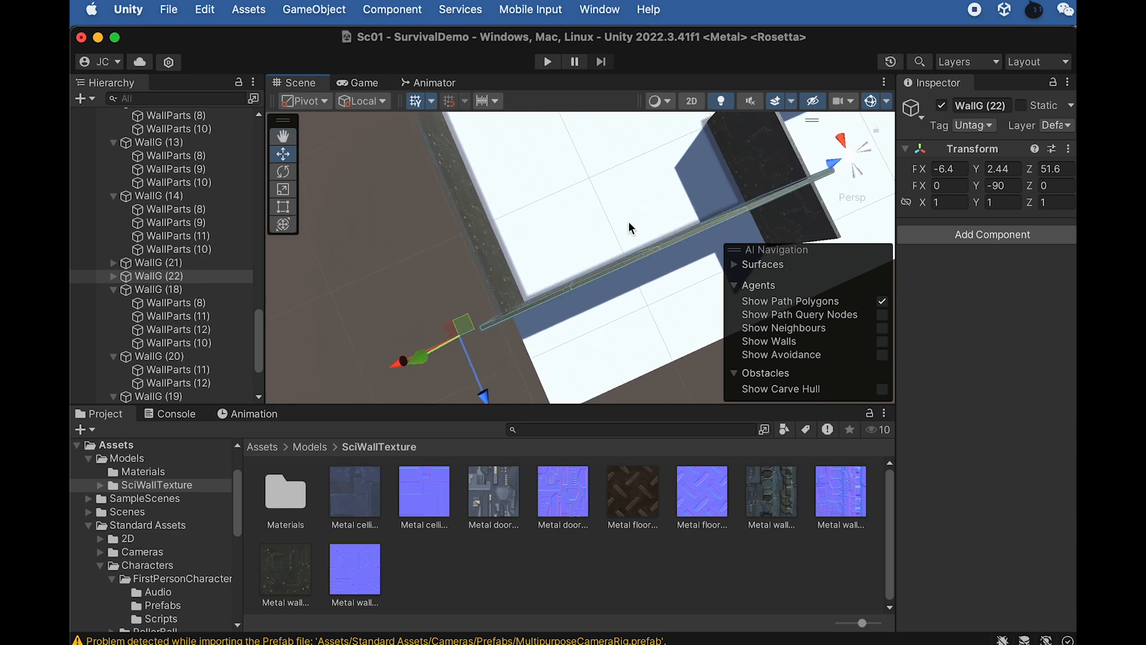
Shift WallParts (8), (9) and (10) of WallG (21) toward Challenge1 to open a gap at the Challenge2 corridor
scroll(630, 227, "down", 5)
middle_click_drag(606, 200, 643, 352)
scroll(561, 249, "up", 5)
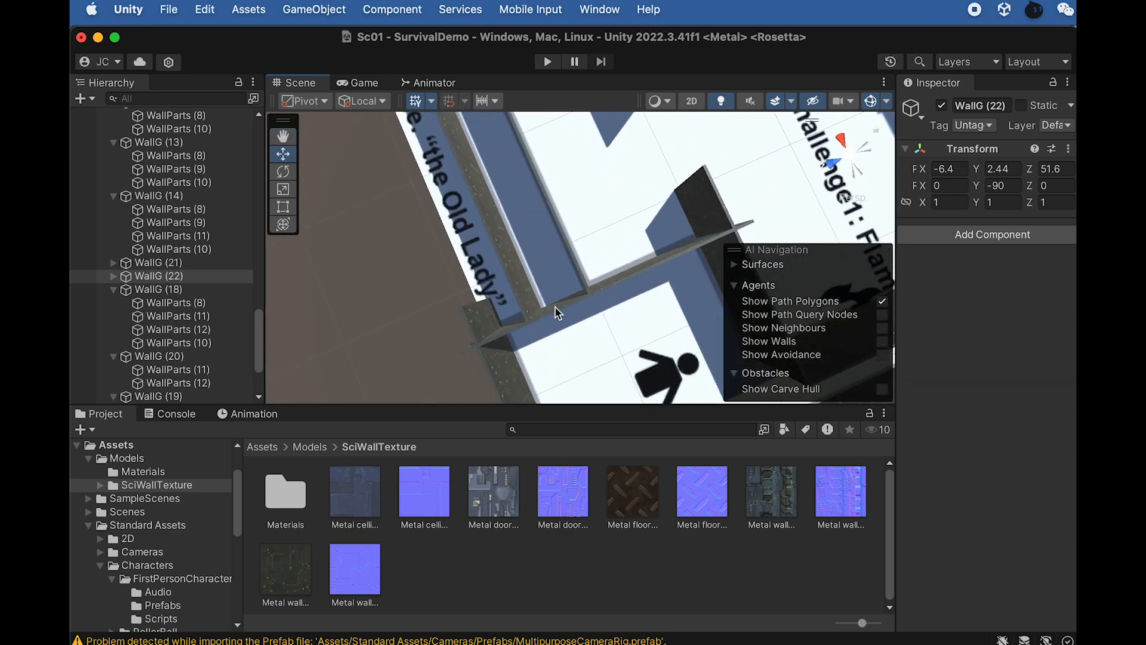
left_click(557, 306)
left_click_drag(557, 306, 541, 191, "alt")
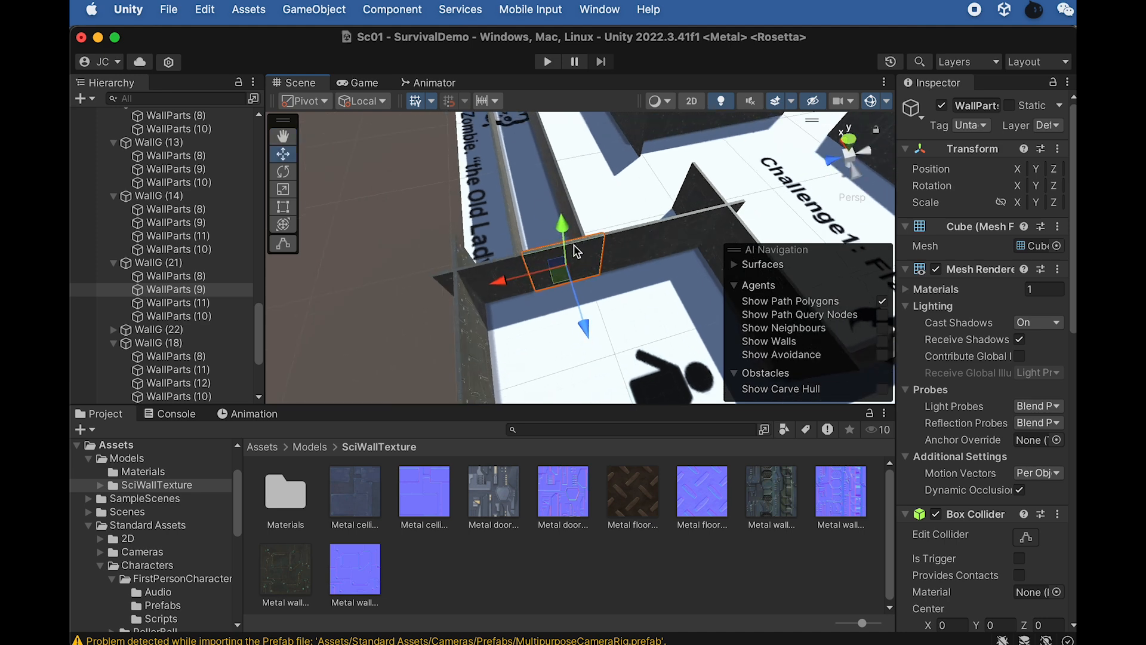
right_click(216, 290)
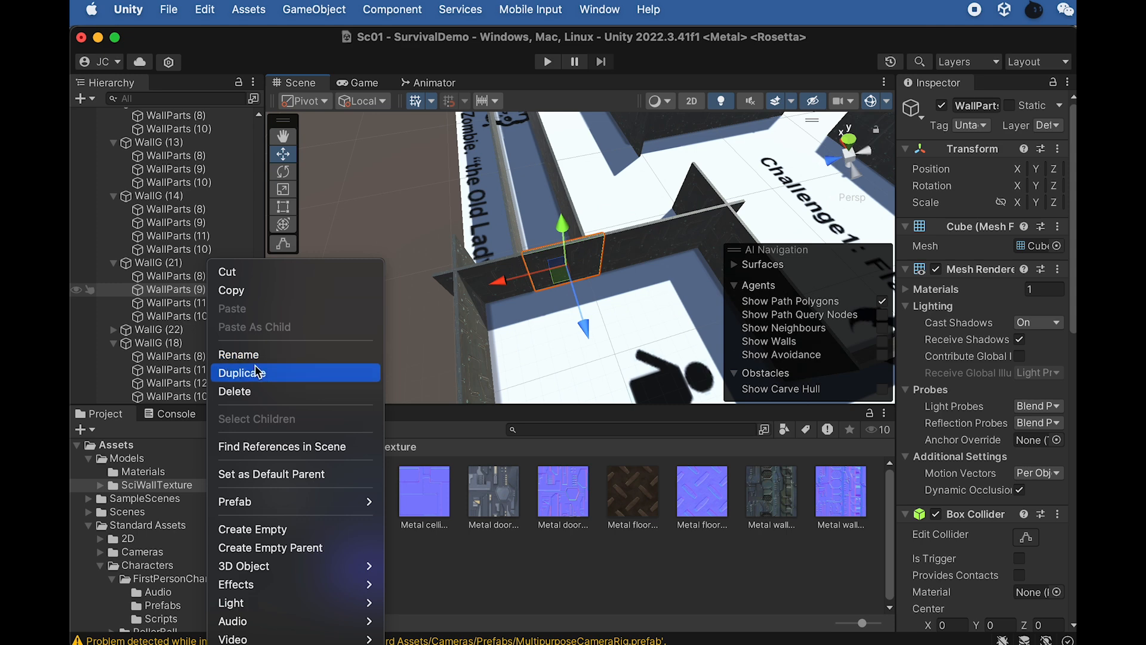
left_click(611, 264)
left_click(615, 256)
left_click(566, 250, "shift")
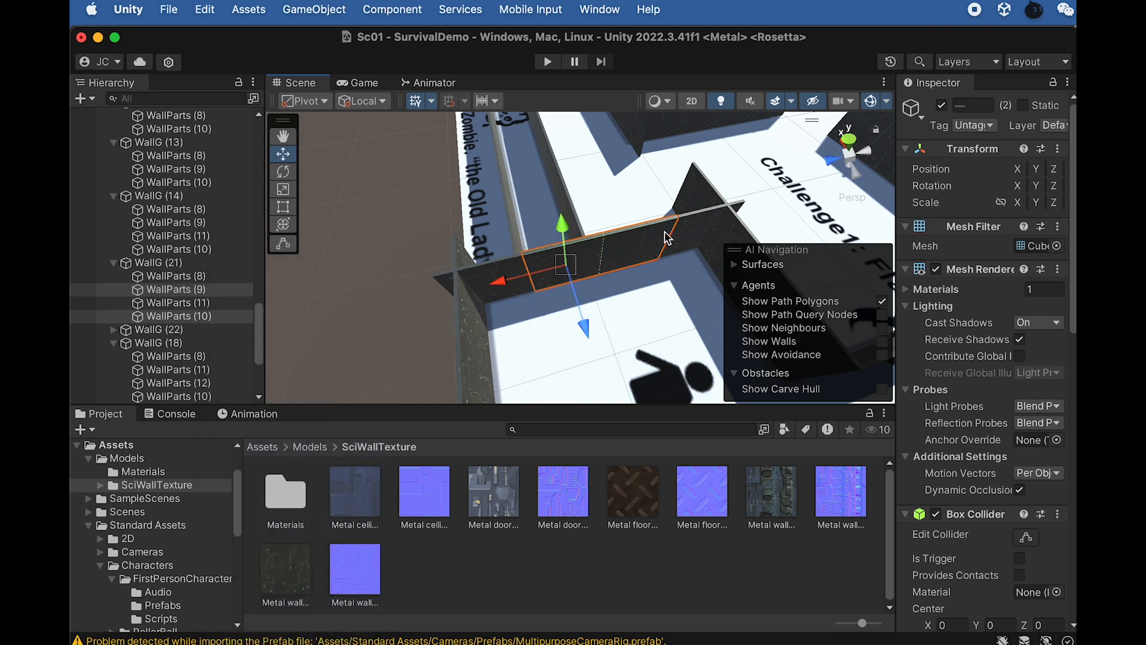
left_click(690, 233, "shift")
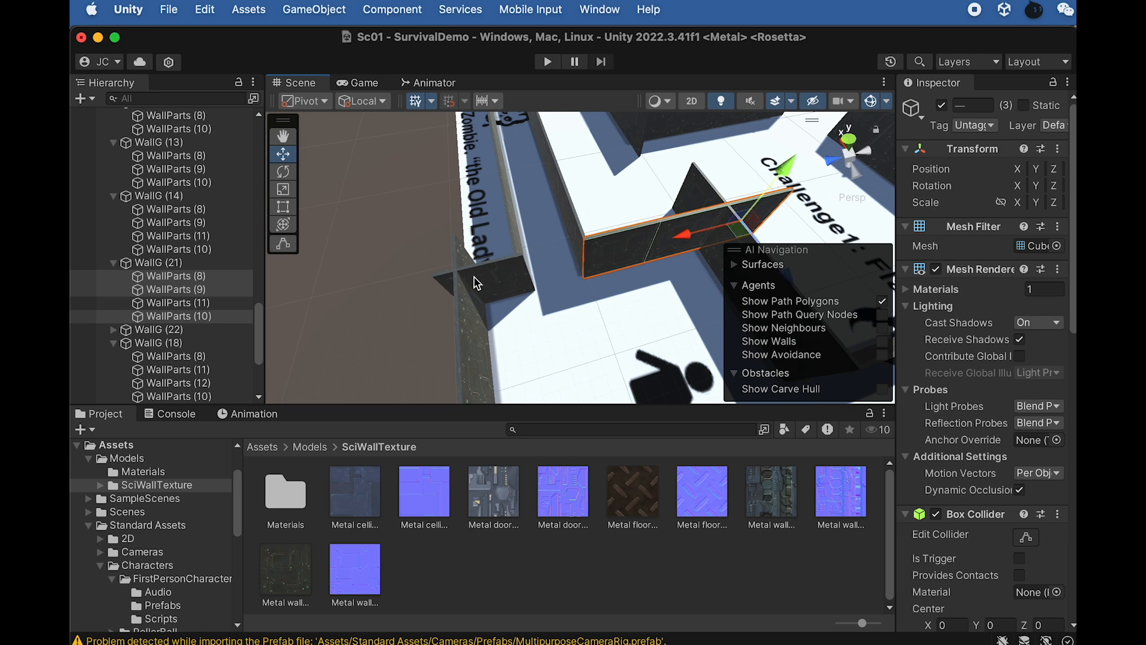
Nudge the remaining WallG (21) panel, WallParts (11), outward to line up with the Challenge2 corridor's outer wall
left_click(401, 238)
left_click(505, 284)
left_click_drag(506, 286, 618, 316, "alt")
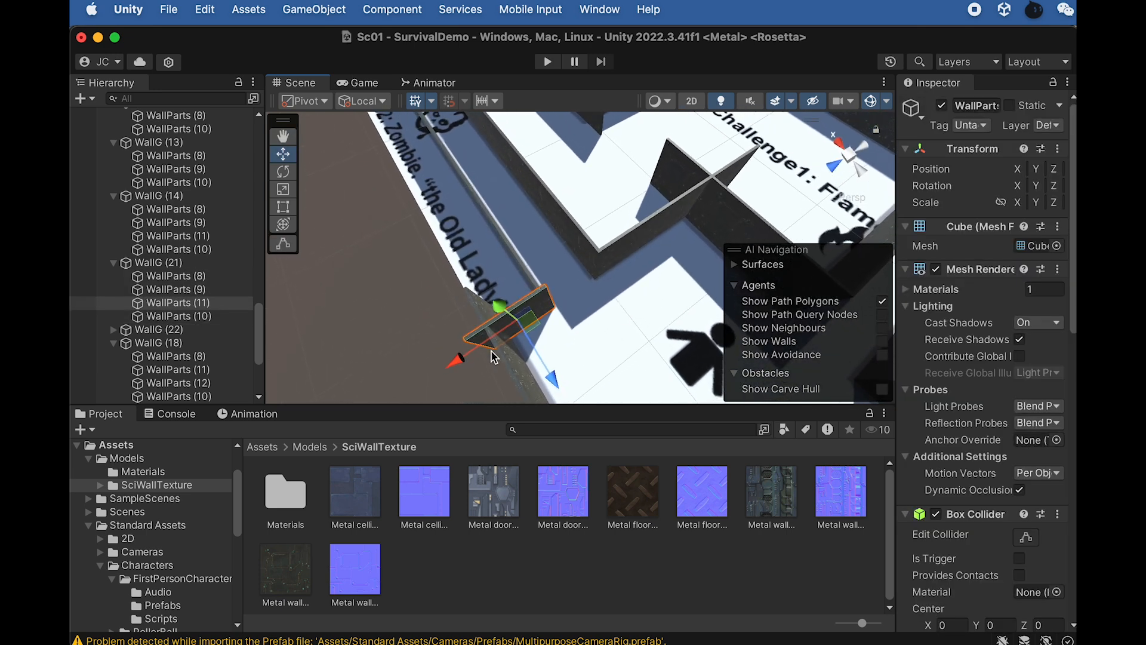
left_click_drag(460, 360, 456, 364)
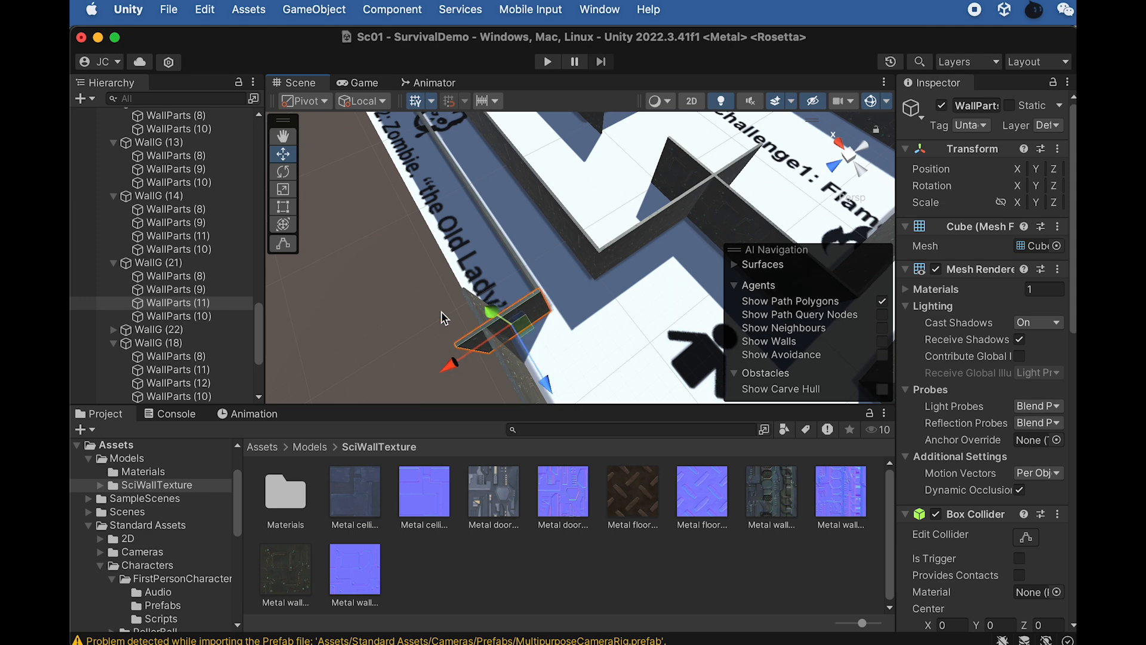
left_click(363, 241)
scroll(564, 268, "down", 5)
left_click_drag(567, 260, 559, 228, "alt")
scroll(600, 229, "down", 5)
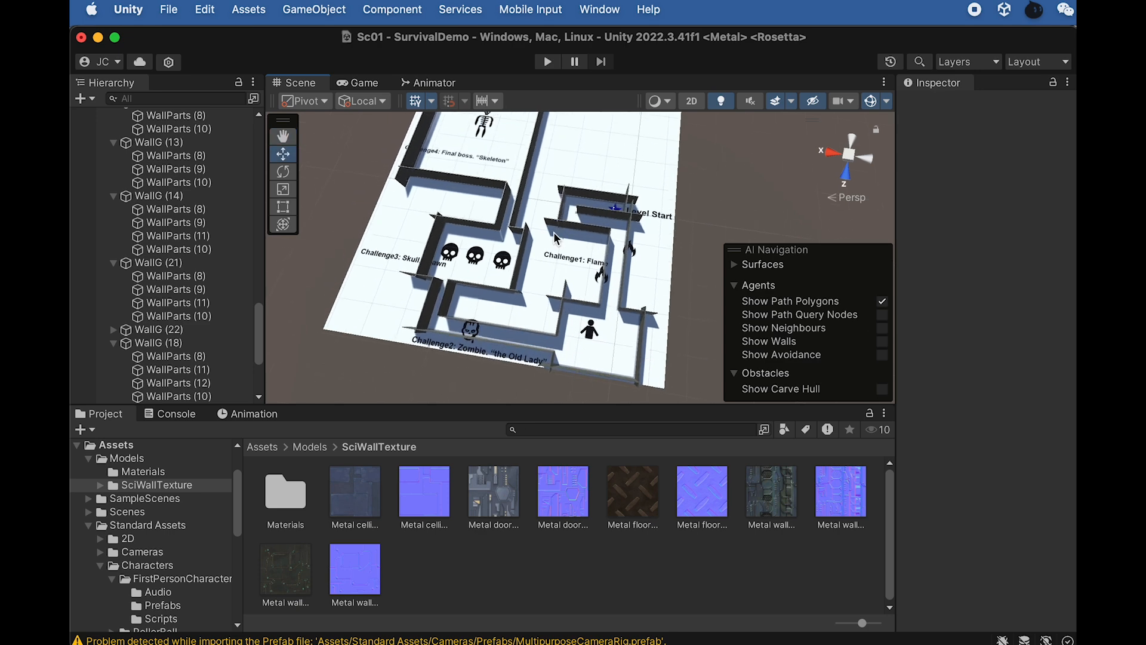
middle_click_drag(558, 228, 550, 339)
scroll(600, 220, "up", 5)
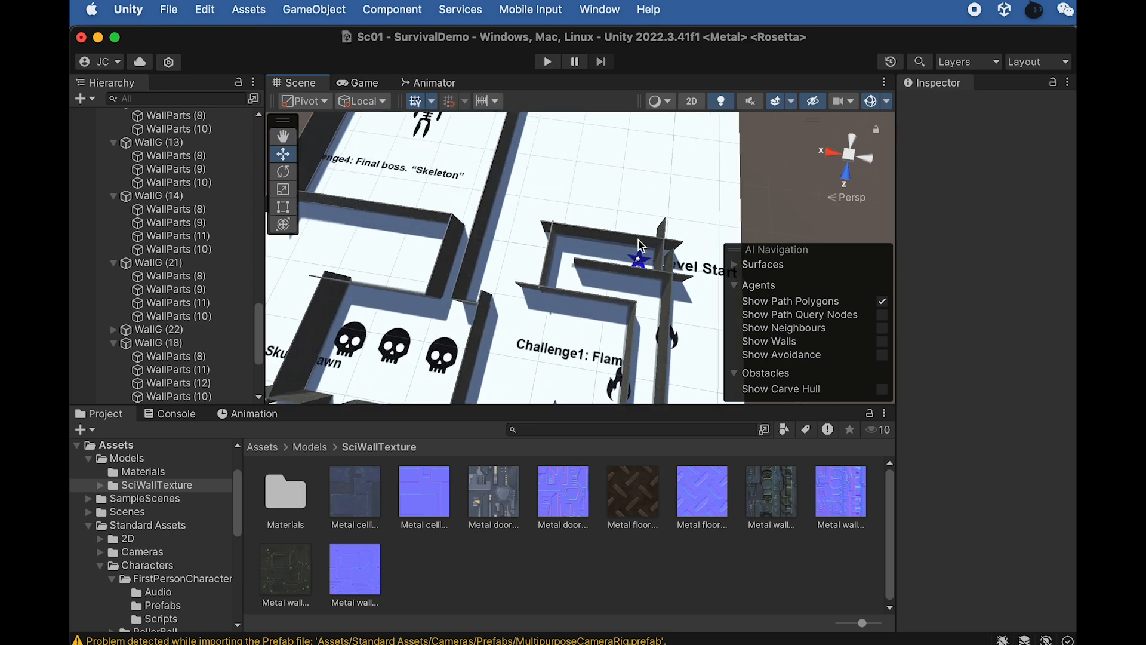
Collapse the expanded wall groups from WallG (1) to WallG (11) in the scene hierarchy
left_click_drag(658, 279, 648, 247, "alt")
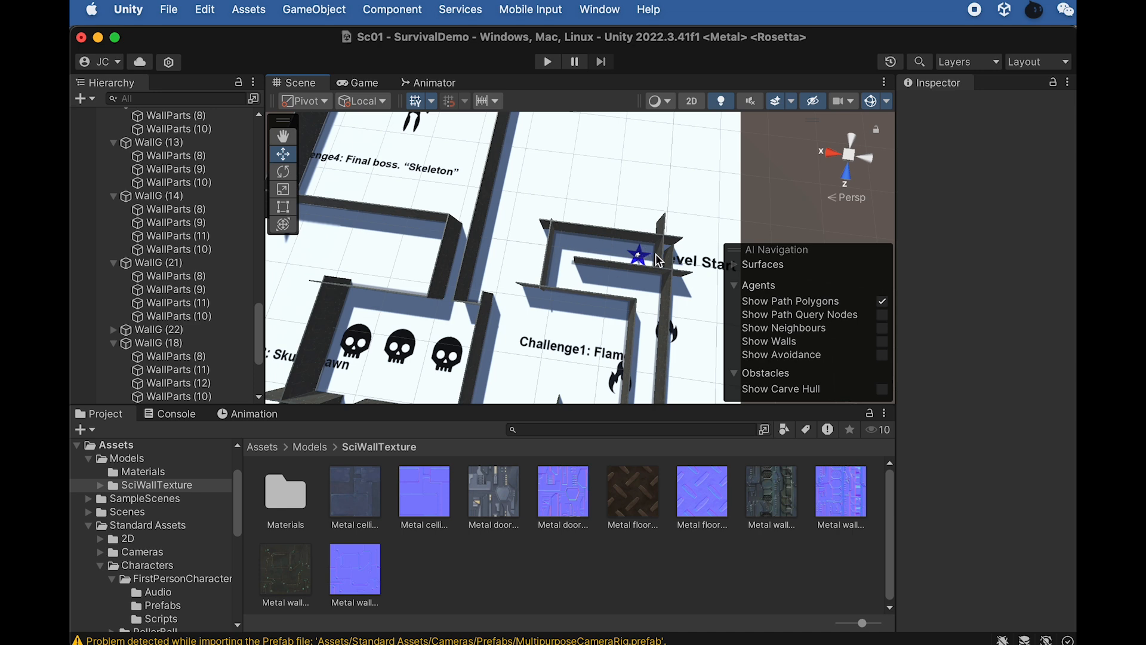
left_click_drag(594, 298, 670, 123, "alt")
scroll(203, 321, "up", 15)
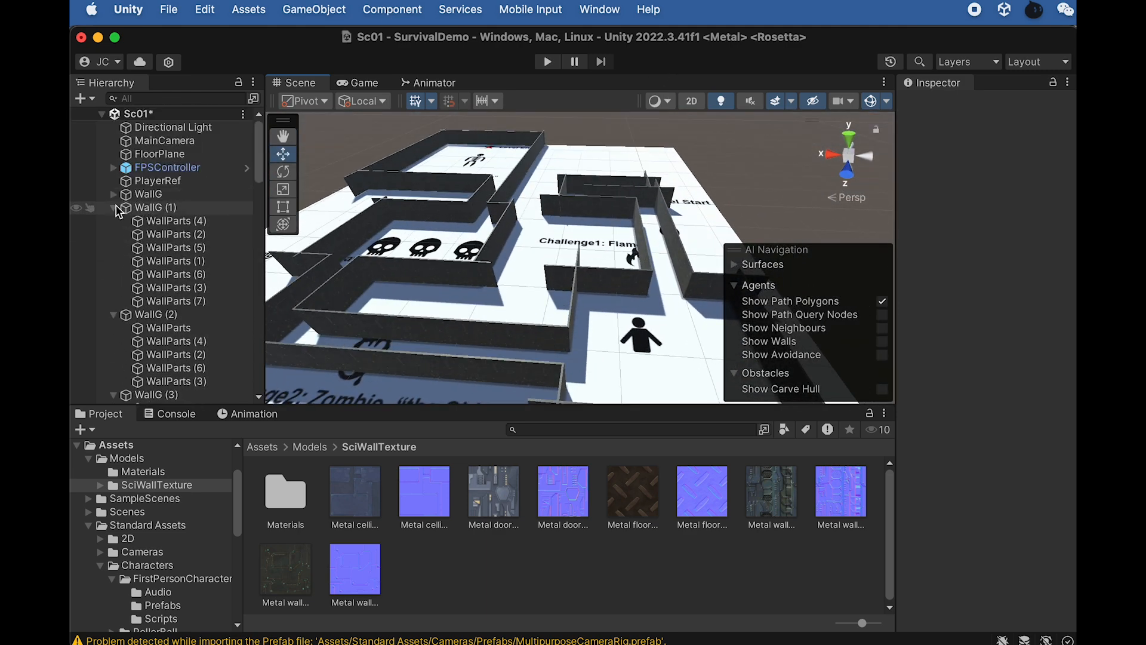
left_click(114, 207)
left_click(114, 220)
left_click(114, 234)
left_click(114, 247)
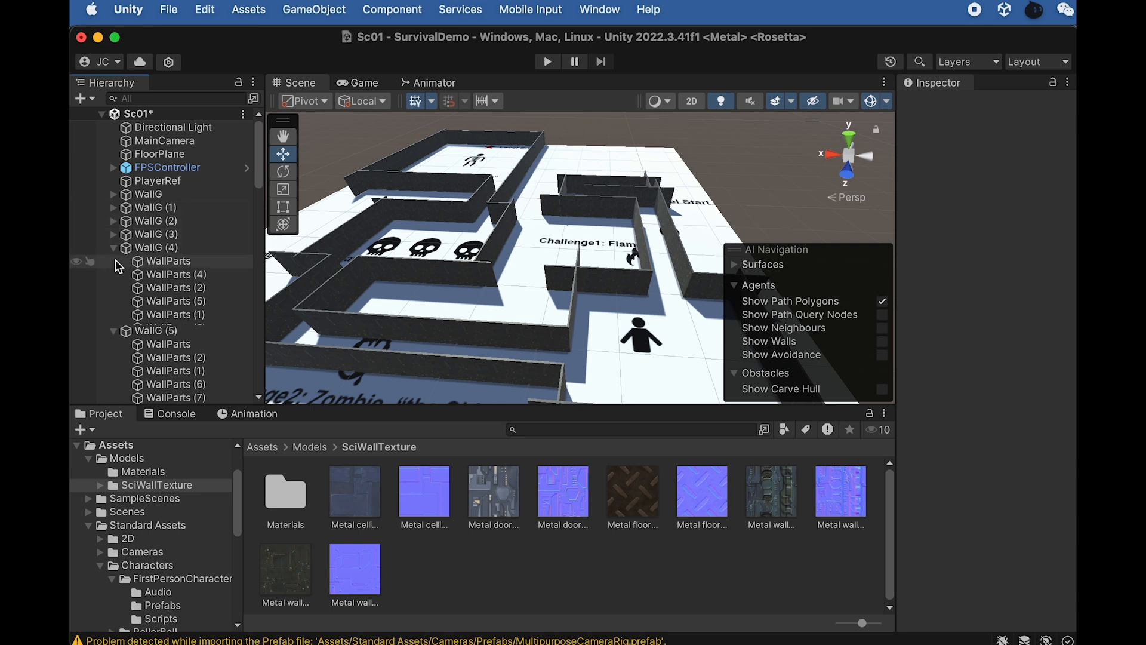
left_click(114, 262)
left_click(114, 274)
left_click(113, 287)
left_click(116, 301)
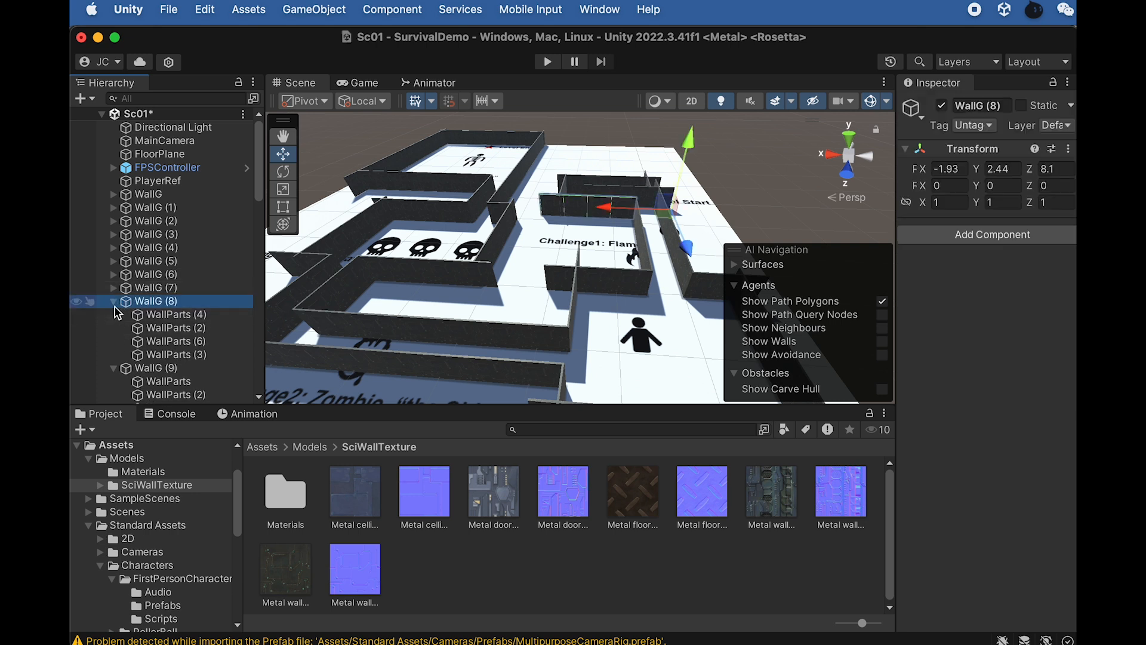
left_click(113, 301)
left_click(114, 314)
left_click(113, 327)
left_click(114, 341)
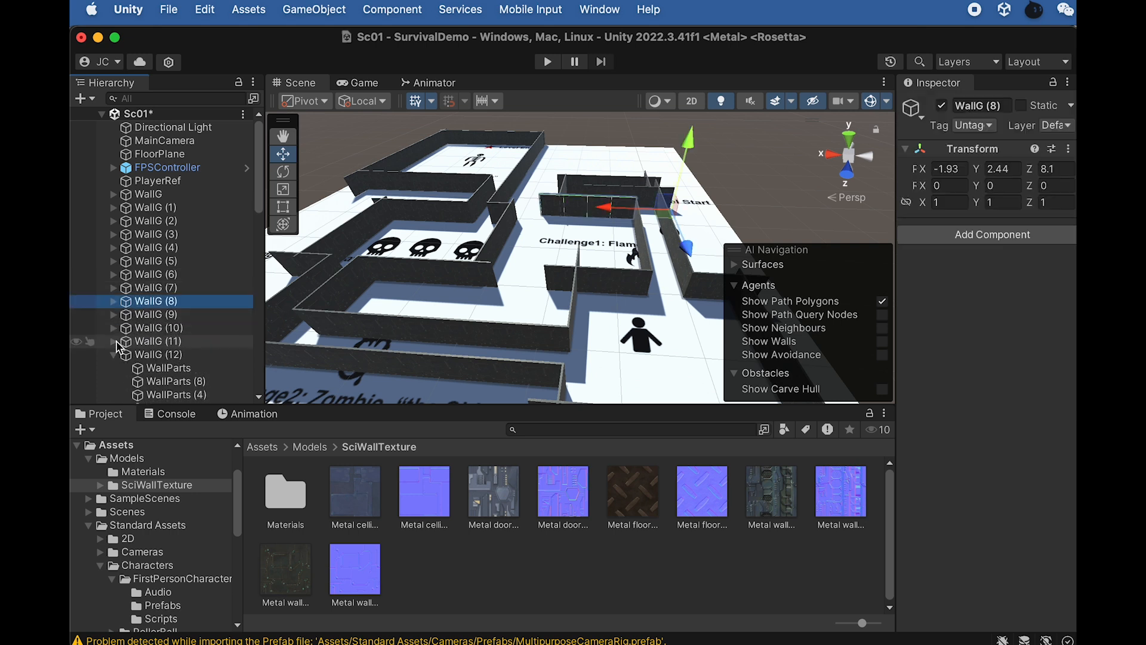
Create an empty GameObject named Wall at the WallG wall by Level End
left_click(149, 354)
left_click(148, 194)
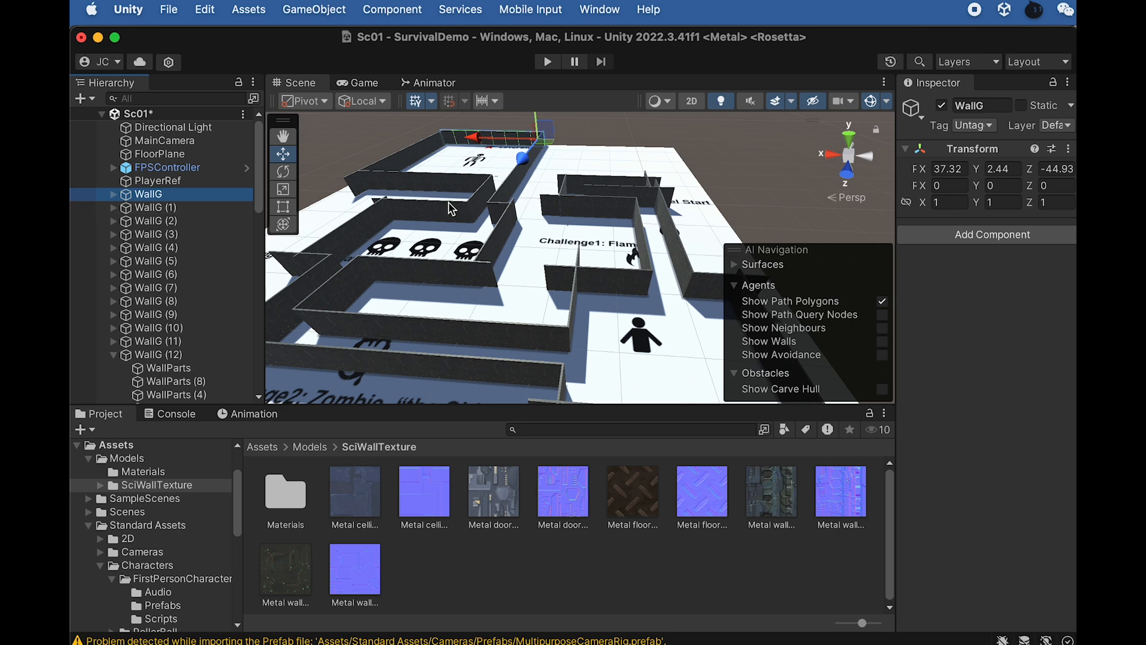
key("f")
left_click(314, 9)
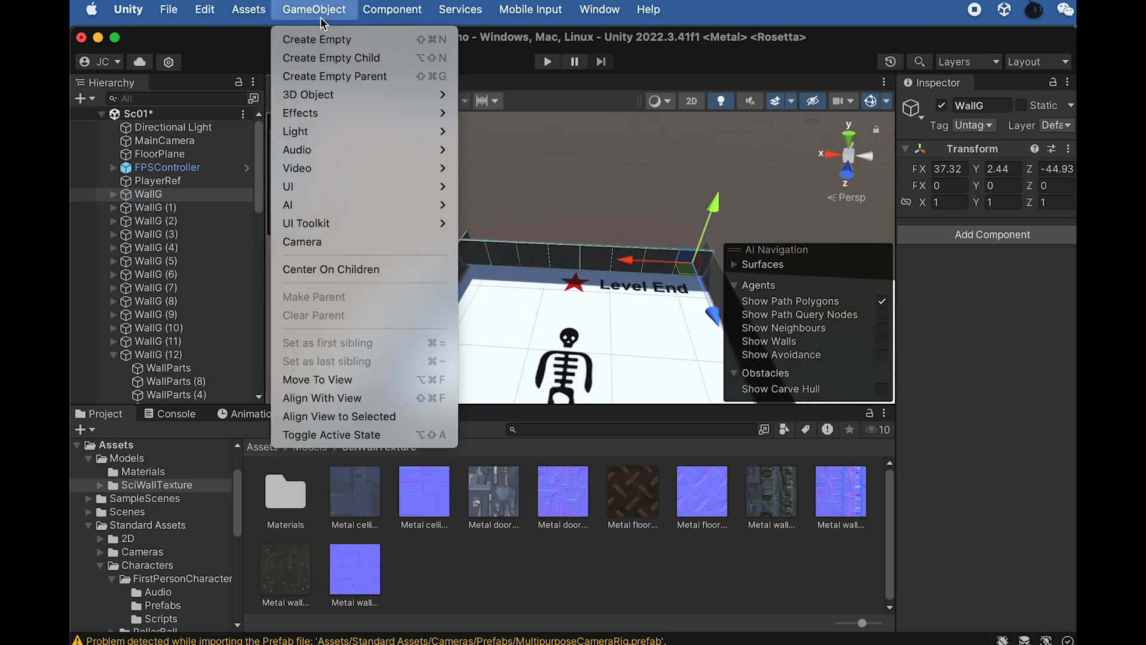
left_click(328, 41)
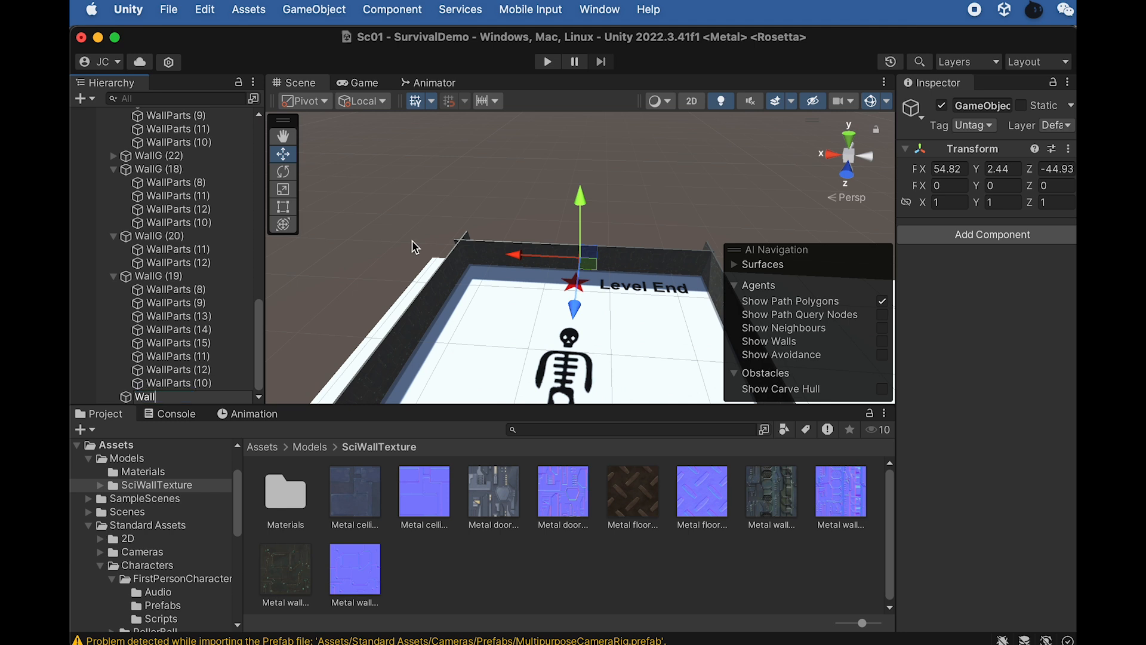
type("Wall")
key("Return")
Collapse the remaining expanded wall groups, from WallG (12) down to WallG (19), so only the group names are listed
scroll(179, 251, "up", 15)
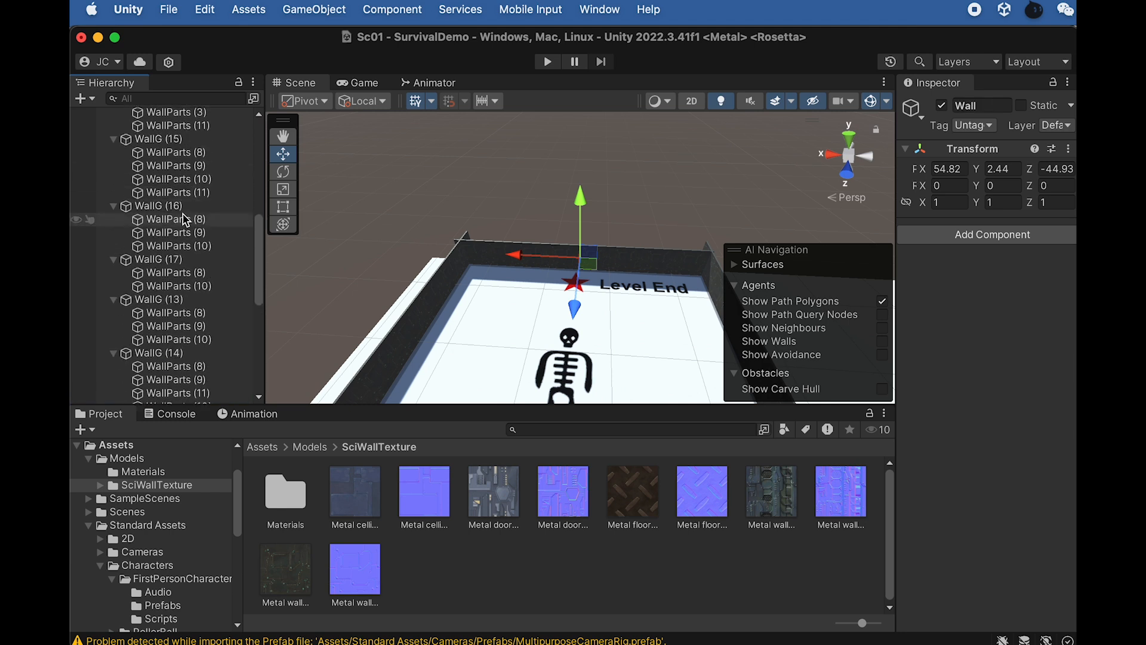
scroll(155, 269, "down", 3)
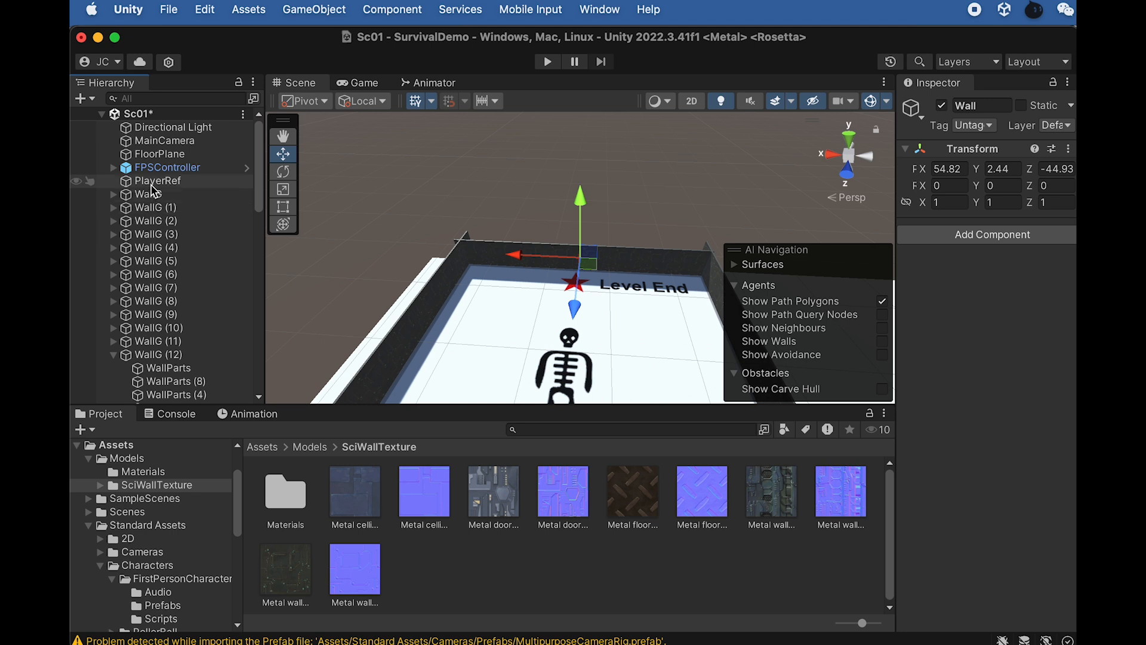
left_click(123, 315)
left_click(114, 303)
left_click(114, 316)
left_click(114, 330)
left_click(114, 343)
left_click(114, 357)
scroll(116, 358, "down", 1)
scroll(116, 359, "down", 1)
left_click(114, 367)
scroll(114, 367, "down", 2)
left_click(113, 339)
left_click(114, 352)
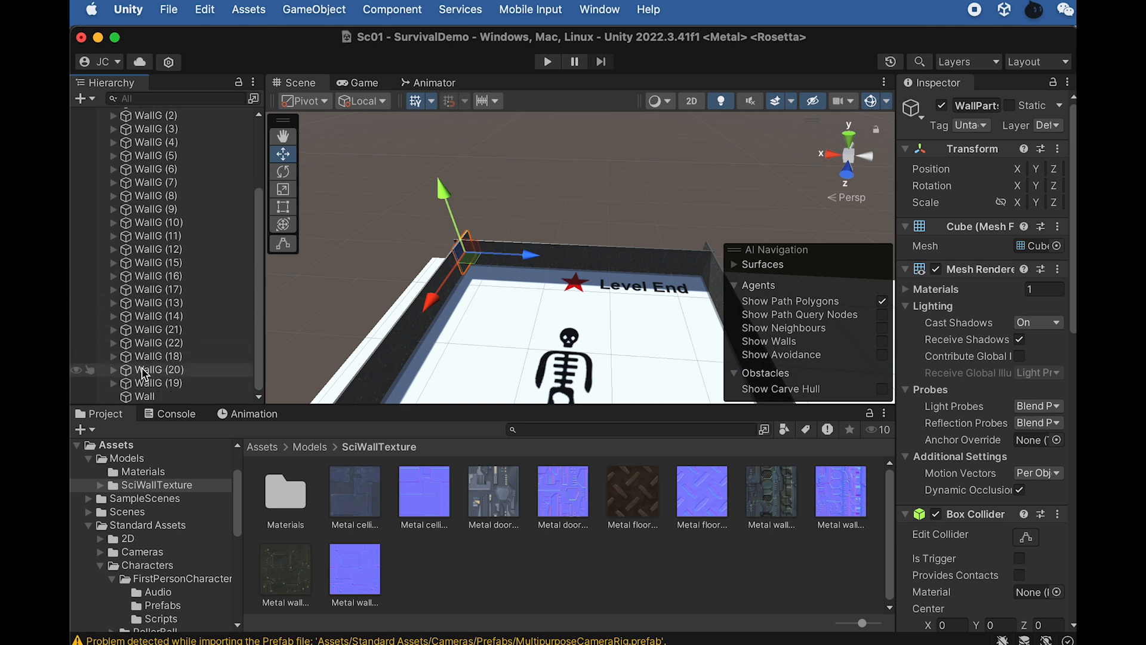
left_click(155, 383)
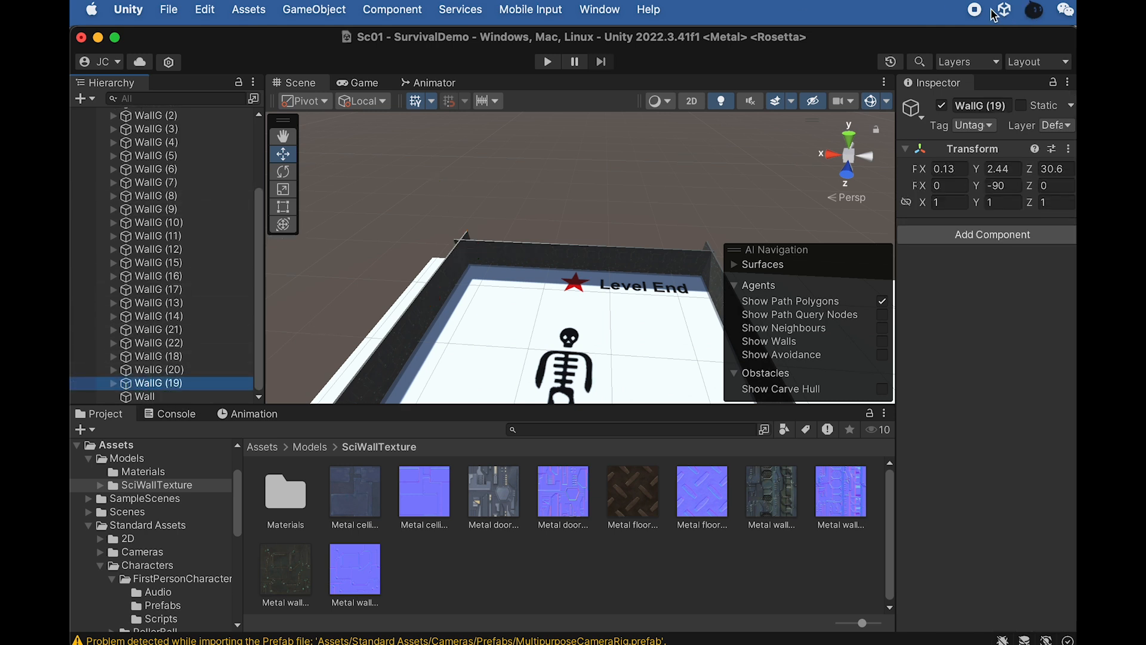
left_click(114, 343)
left_click(114, 356)
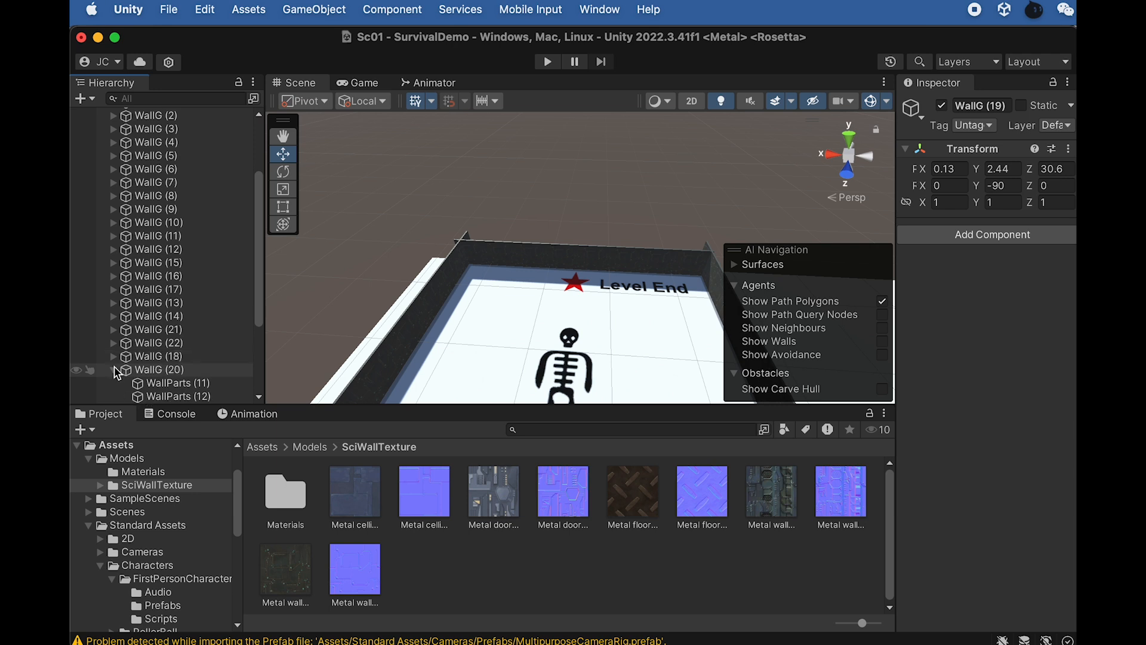
left_click(114, 369)
left_click(114, 383)
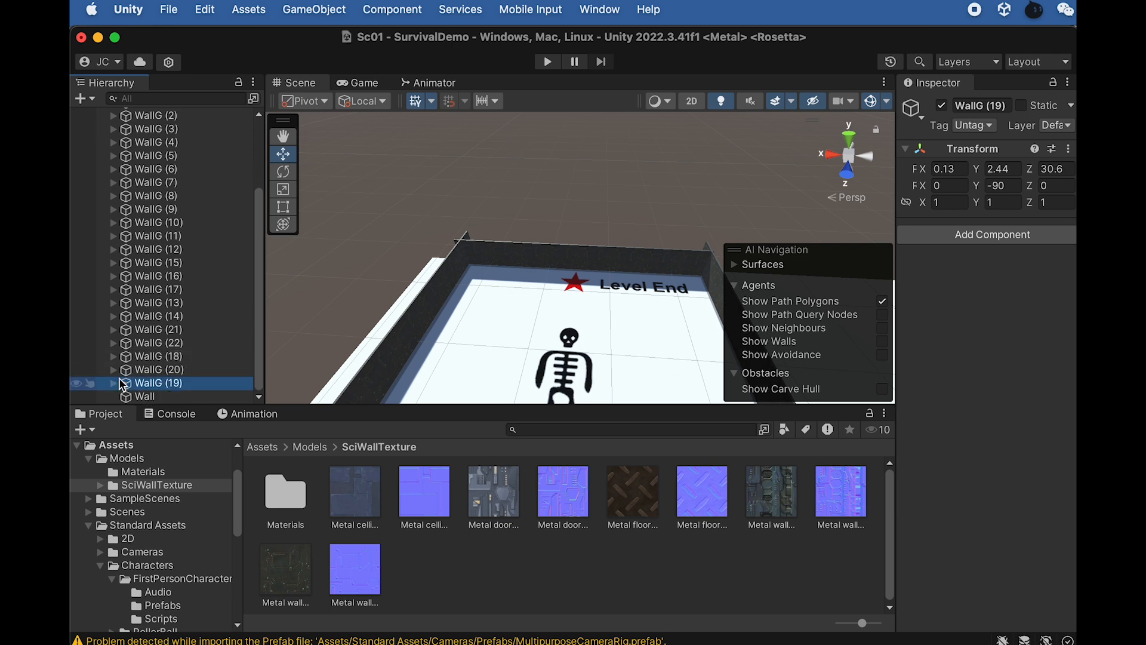
Parent all WallG groups under the empty Wall object and collapse it
scroll(156, 263, "up", 5)
left_click(156, 196, "shift")
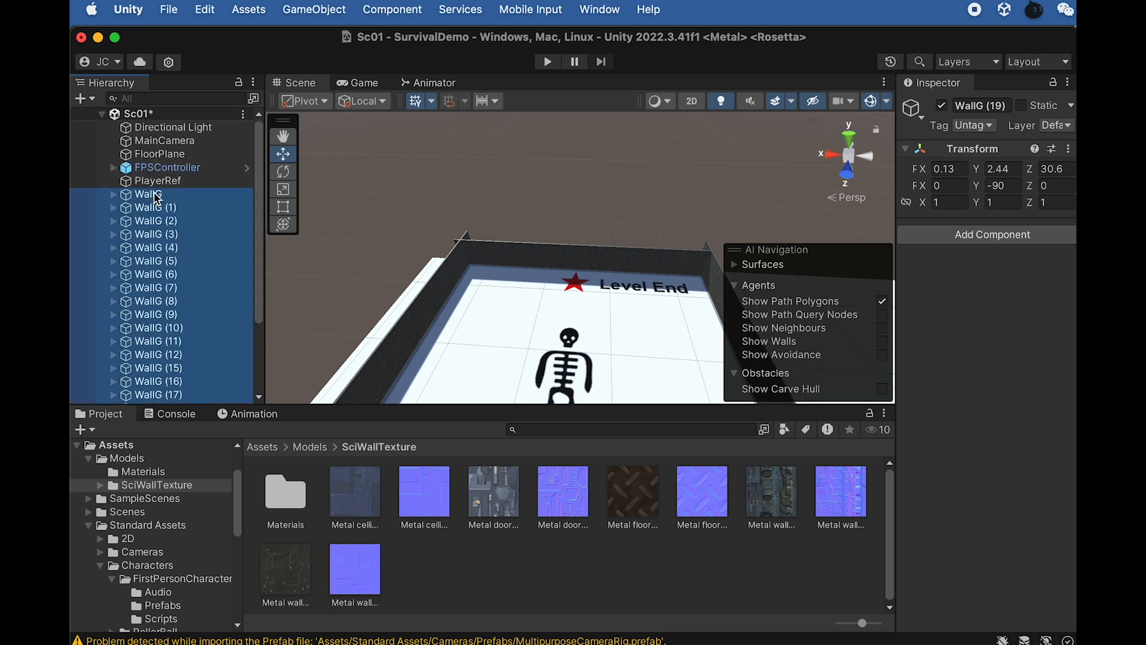
scroll(156, 299, "down", 4)
left_click_drag(144, 395, 153, 399)
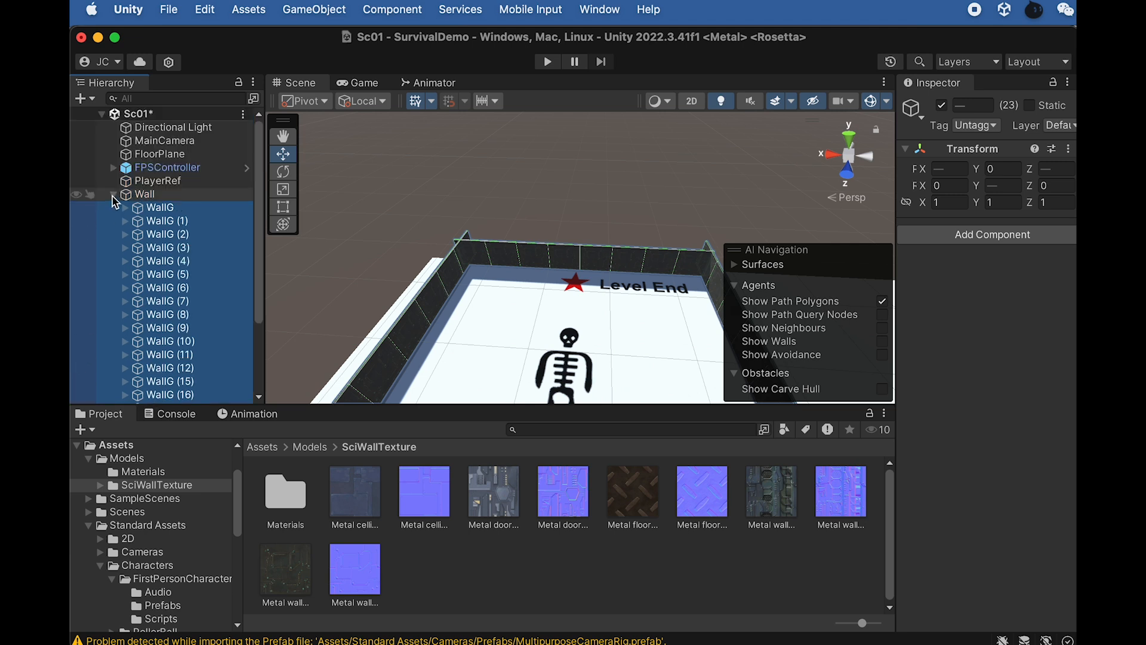
left_click(112, 194)
left_click(150, 210)
left_click(149, 198)
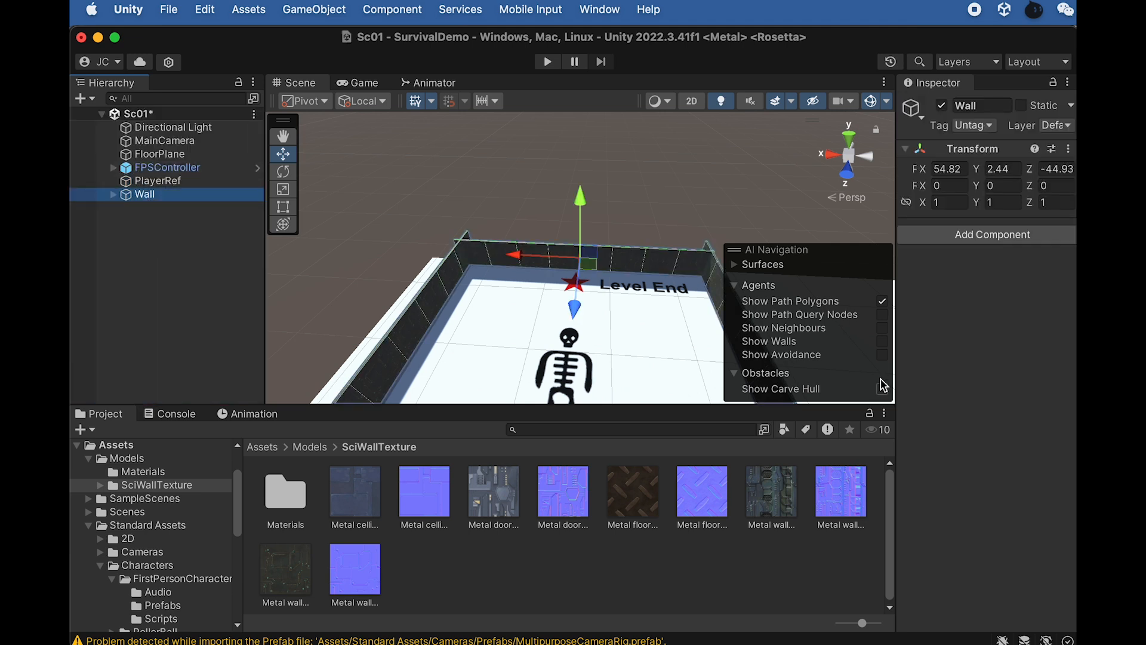
Examine the whole maze layout on FloorPlane from above, including which walls belong to the Wall object
scroll(663, 280, "down", 3)
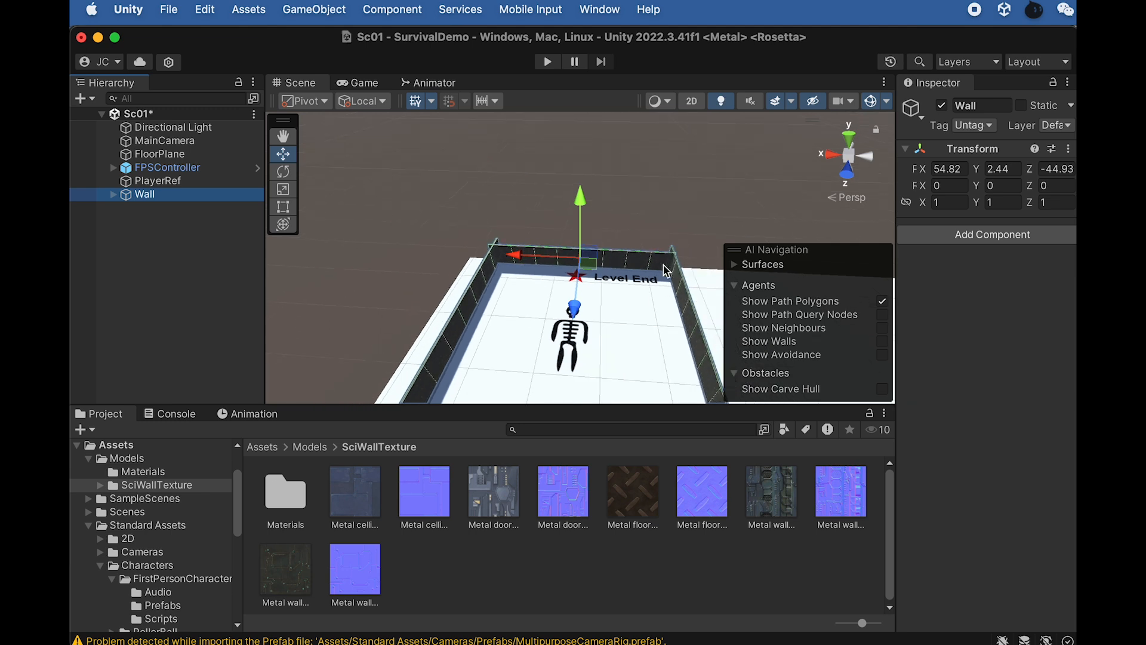
left_click_drag(594, 336, 572, 370, "alt")
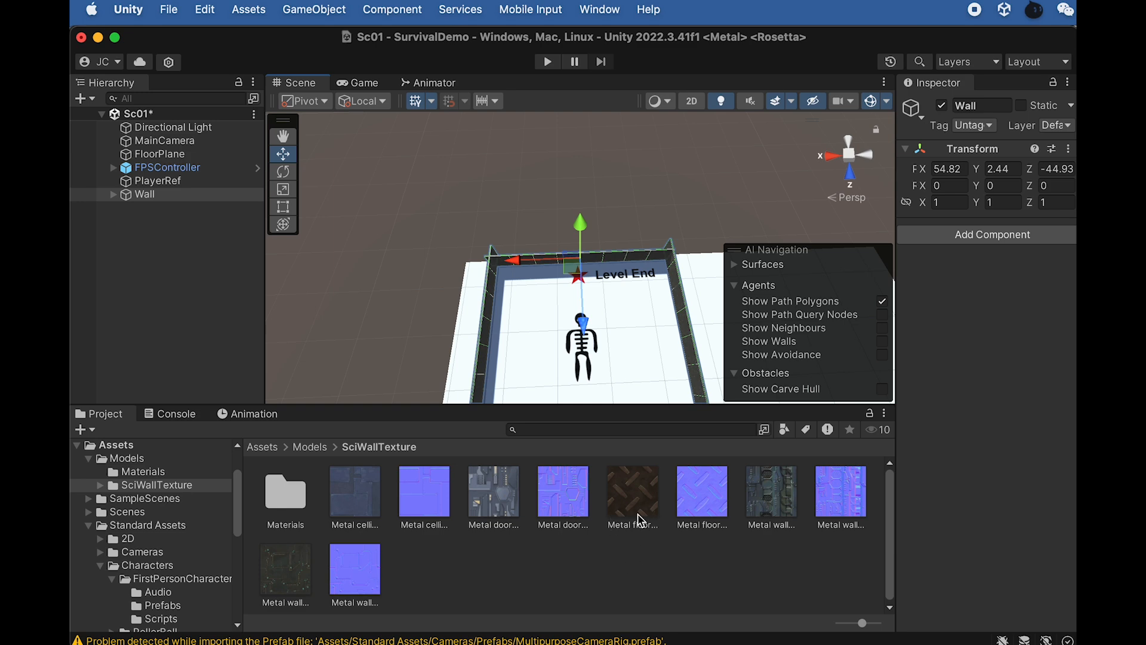
left_click(520, 331)
key("f")
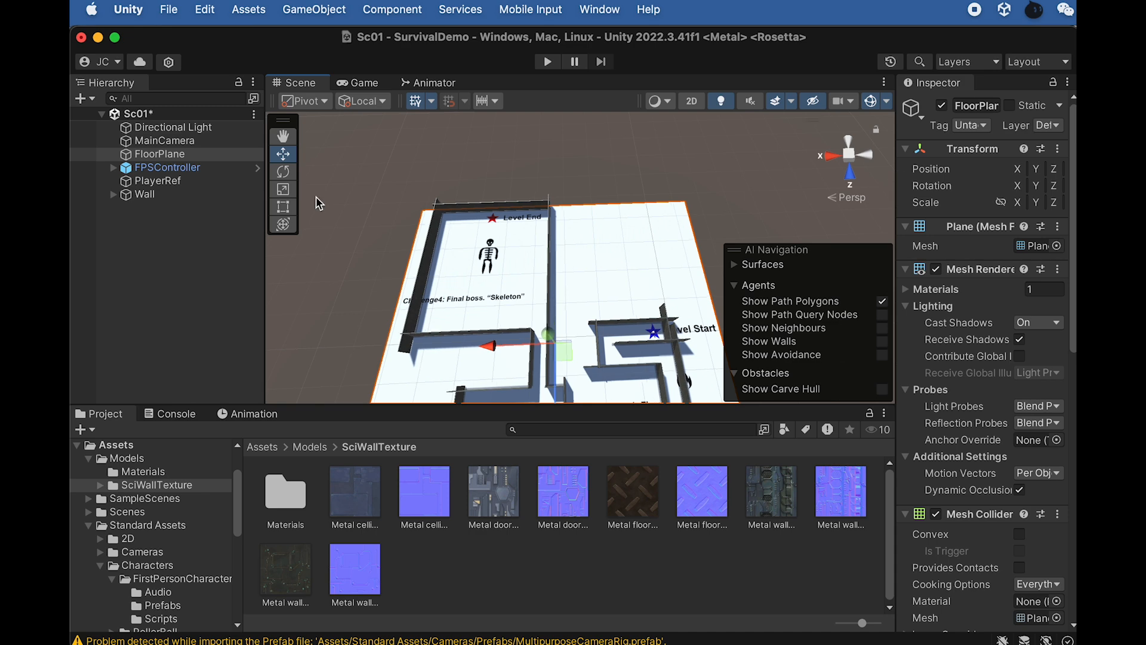
left_click(177, 194)
scroll(476, 215, "down", 5)
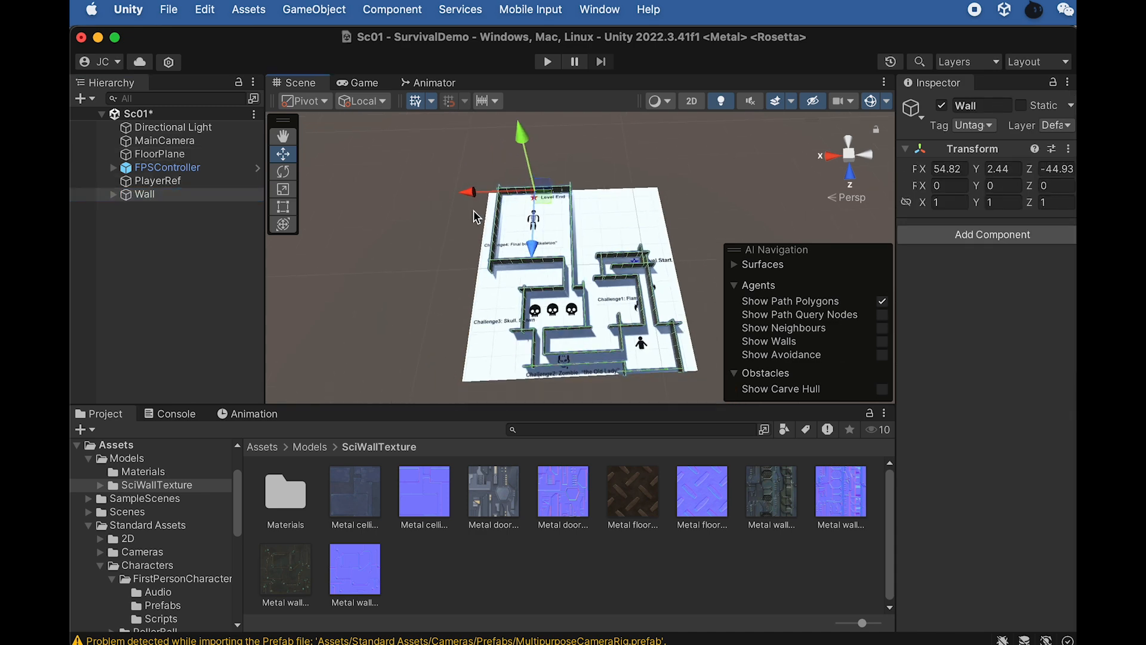
scroll(490, 214, "up", 10)
scroll(509, 219, "down", 10)
scroll(512, 227, "up", 3)
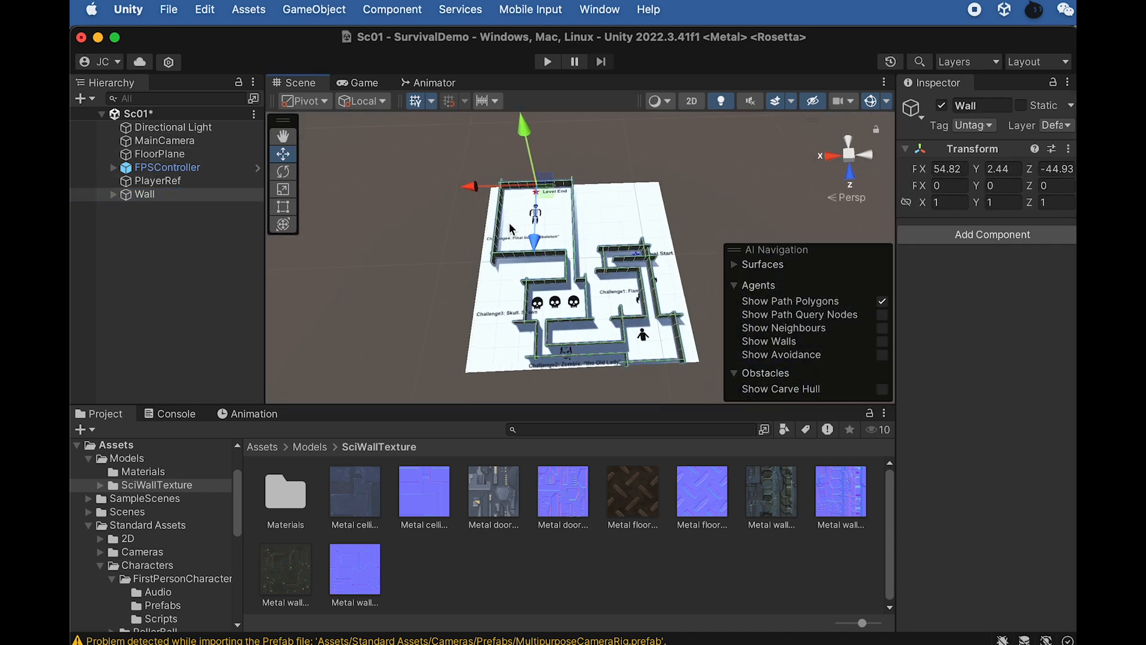
left_click(612, 206)
left_click_drag(589, 262, 471, 235, "alt")
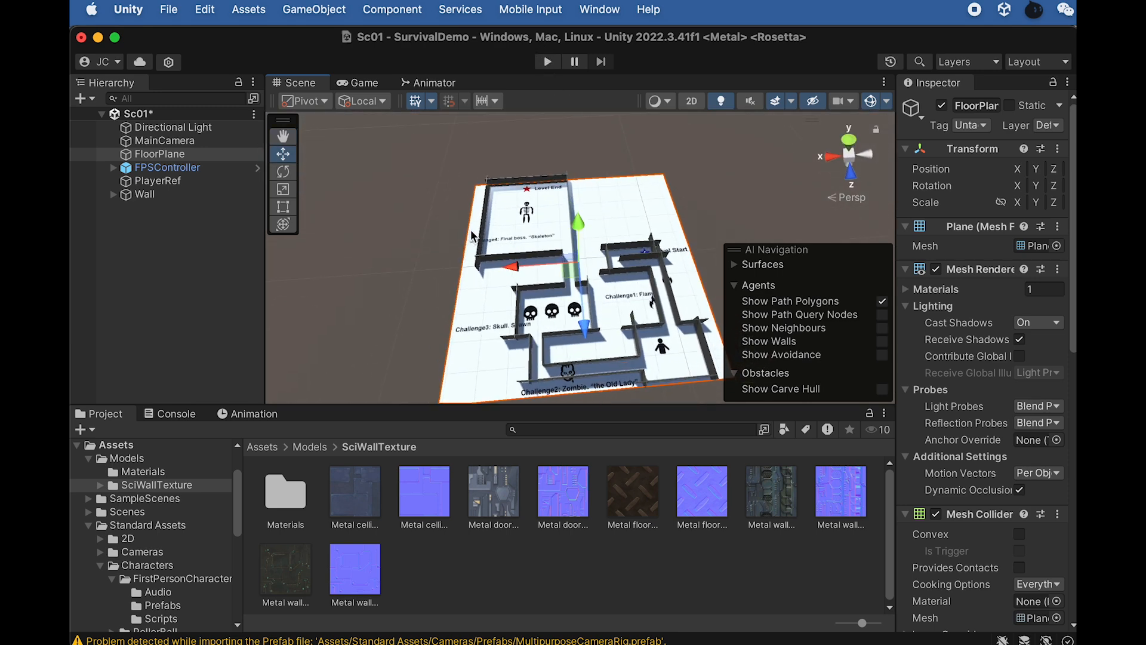
Add a Plane to the scene and name it FloorParts, keeping the Wall group collapsed
left_click(146, 196)
left_click(286, 10)
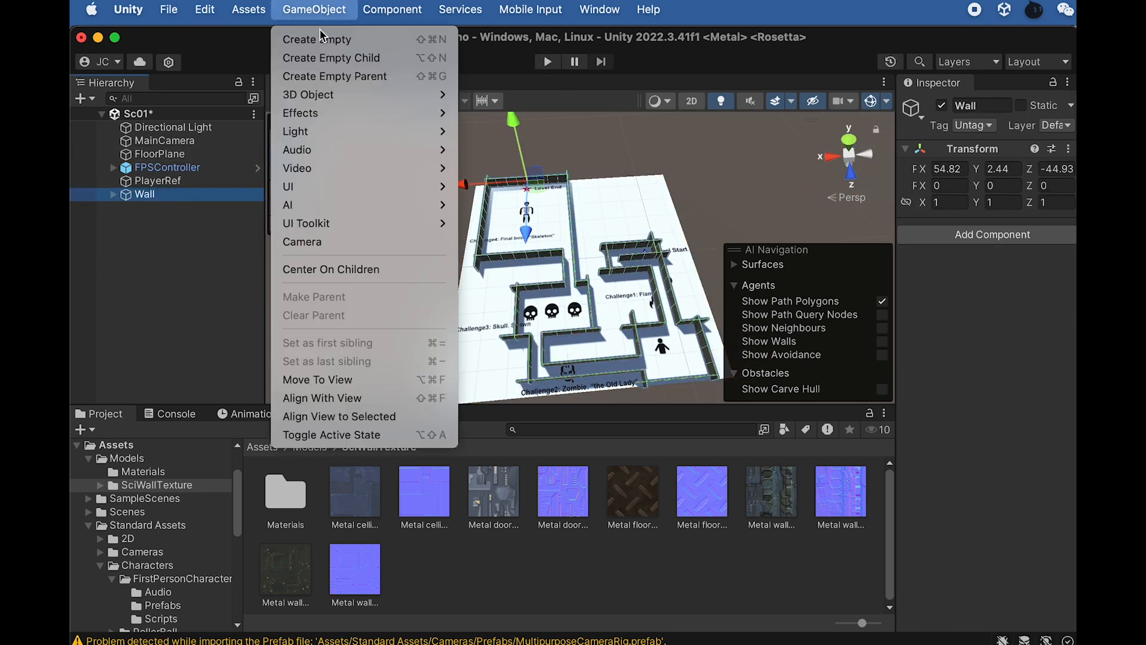
mouse_move(301, 96)
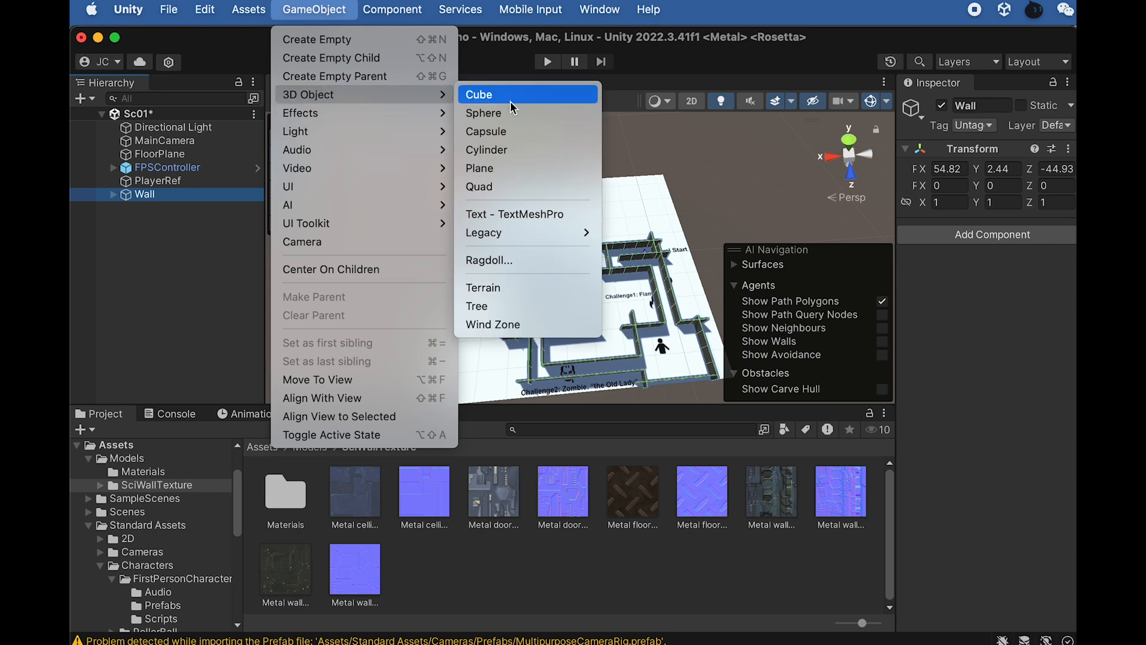
left_click(485, 168)
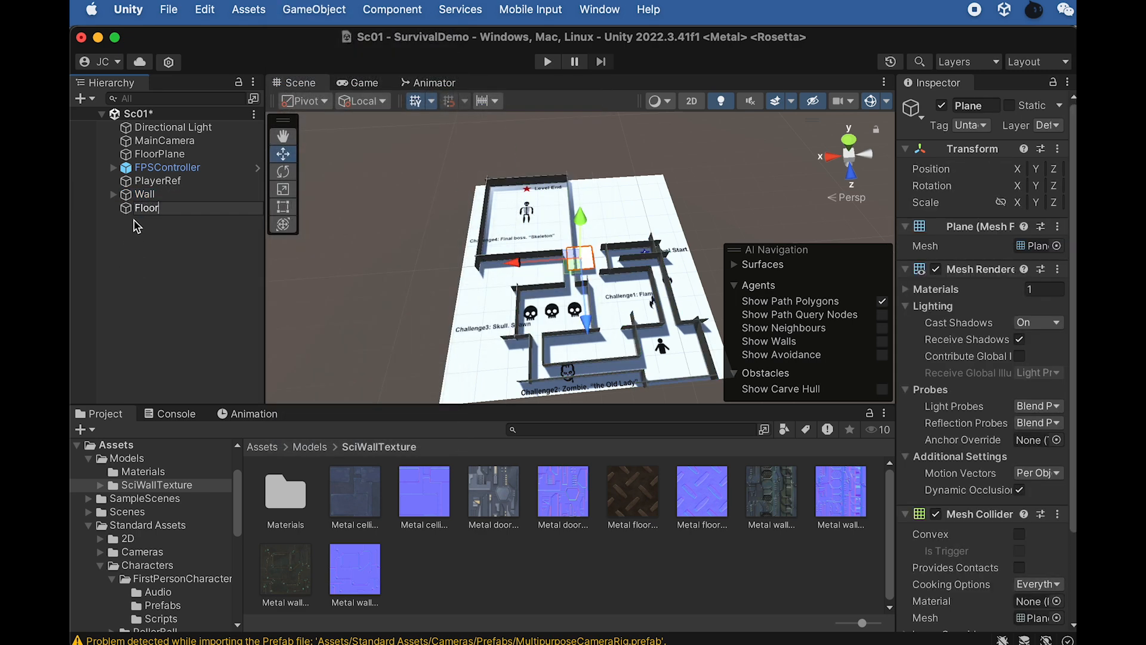
key("Return")
left_click(601, 331)
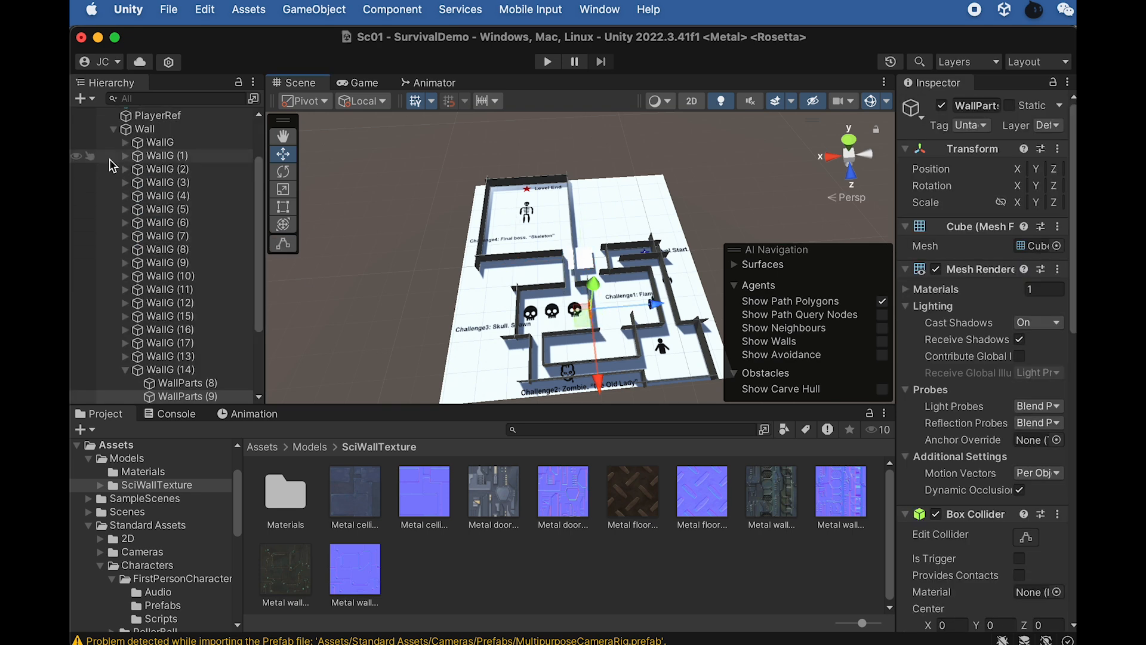
left_click(113, 129)
Place FloorParts beside Level End and apply the Metal floor diffuse texture to it
left_click(173, 208)
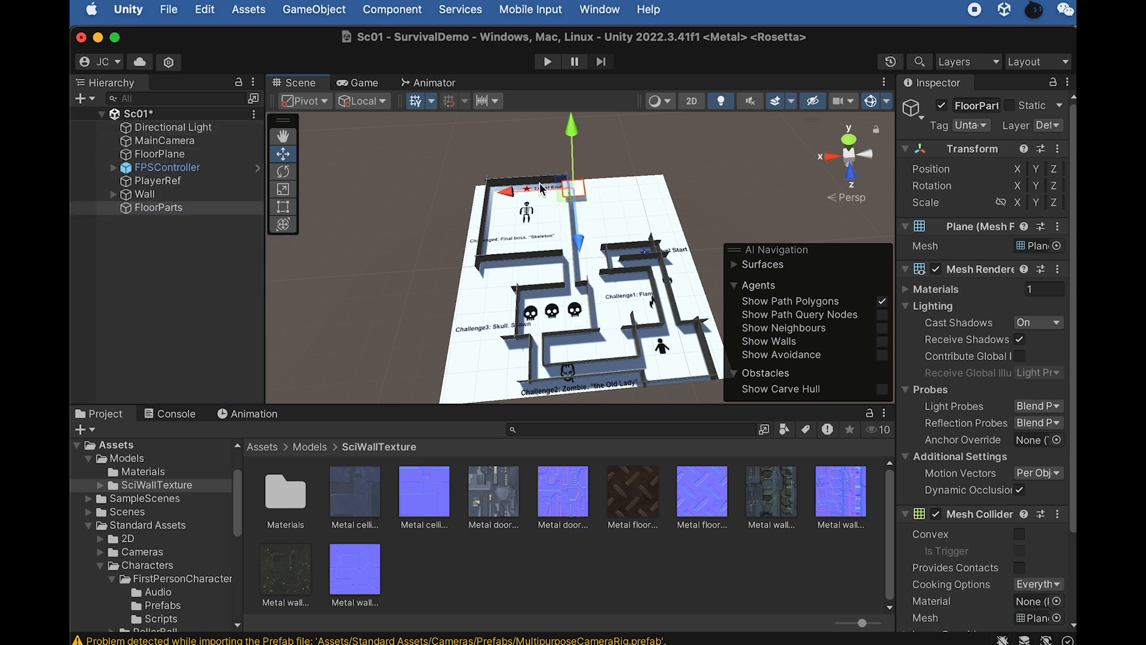
key("f")
left_click_drag(601, 261, 530, 205, "alt")
left_click_drag(624, 515, 609, 301)
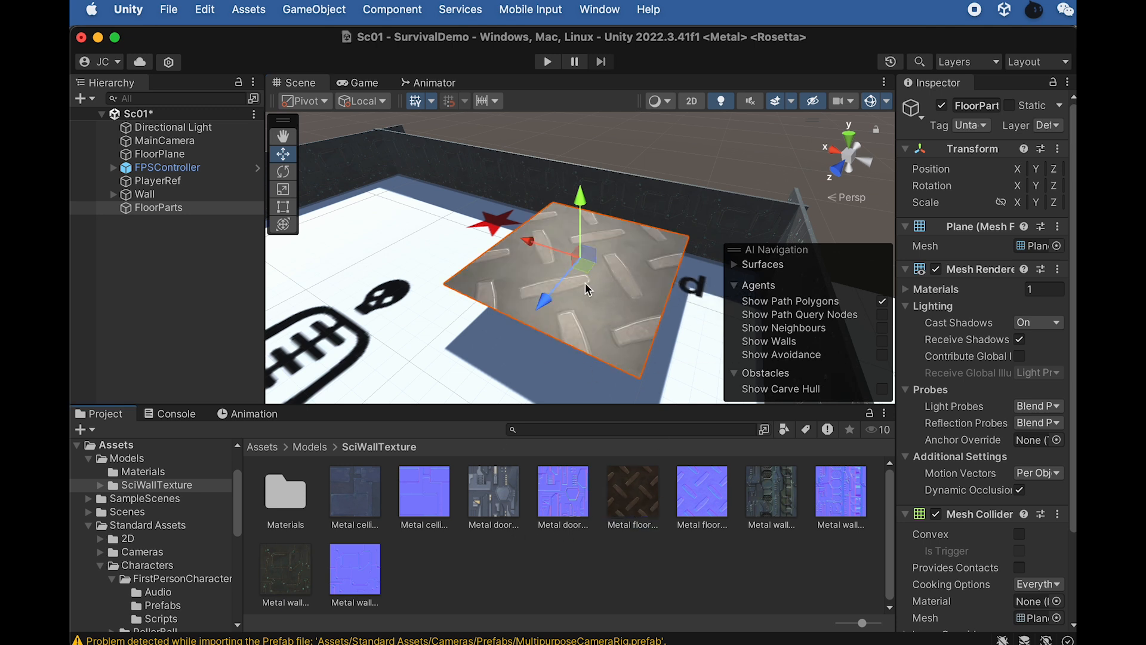
left_click_drag(594, 279, 696, 285, "alt")
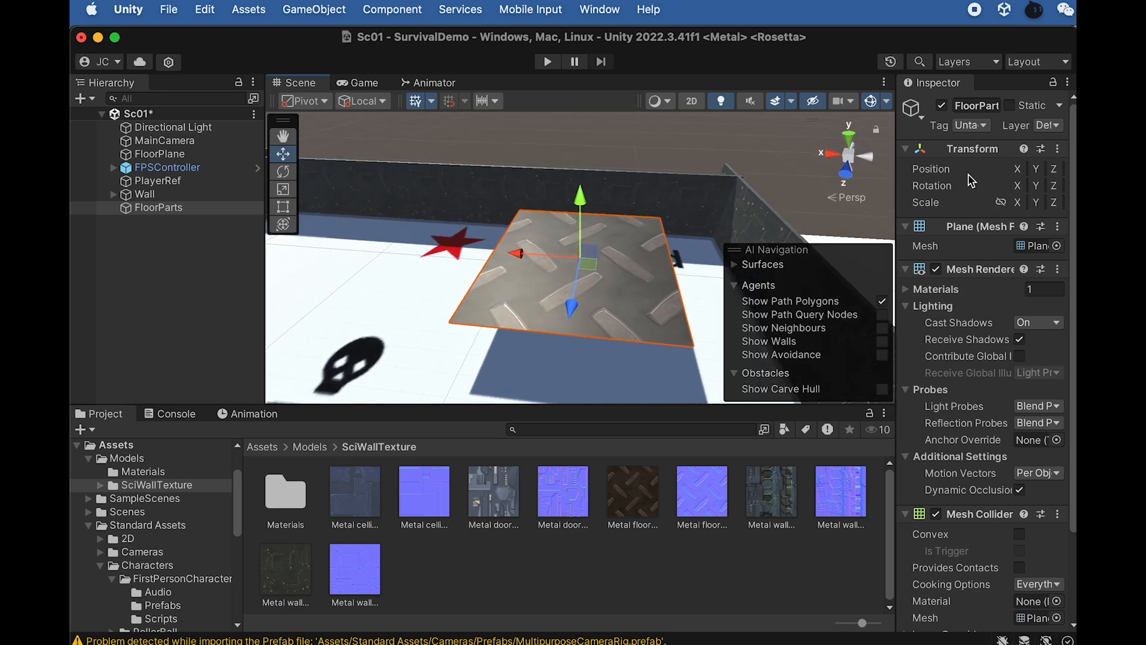
Lower FloorParts to Y 0.06, just above the floor, and set its scale to 0.5 on X, Y and Z
left_click_drag(898, 182, 774, 182)
mouse_move(505, 253)
left_mouse_down()
mouse_move(510, 320)
mouse_move(502, 236)
mouse_move(506, 246)
left_mouse_up()
left_click(922, 203)
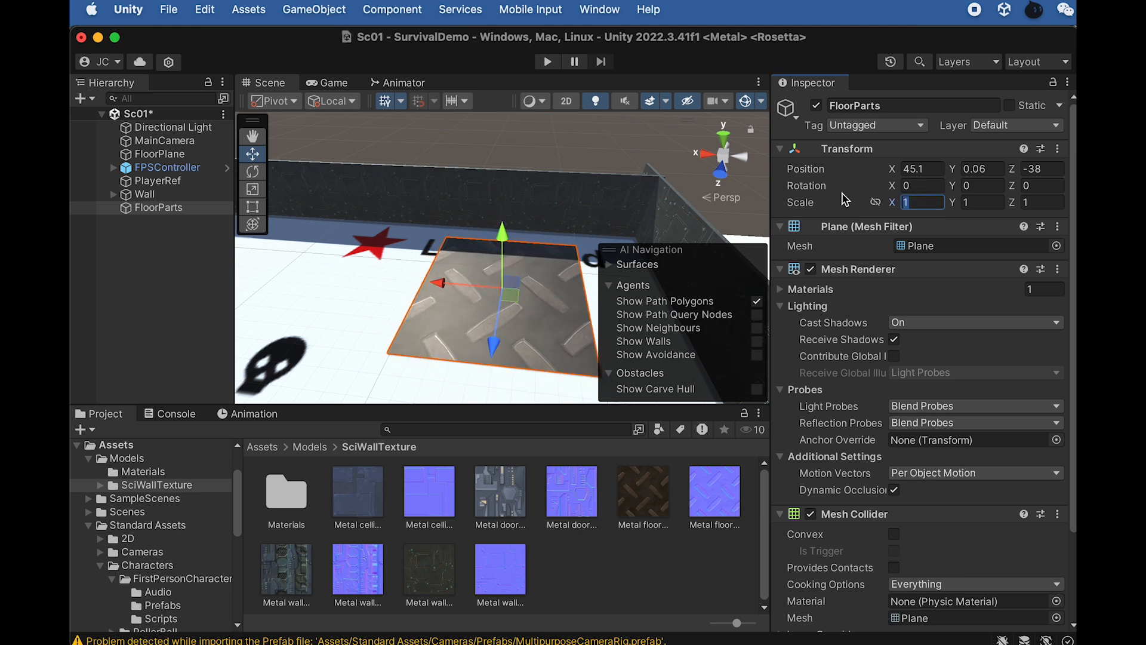
type("0.5")
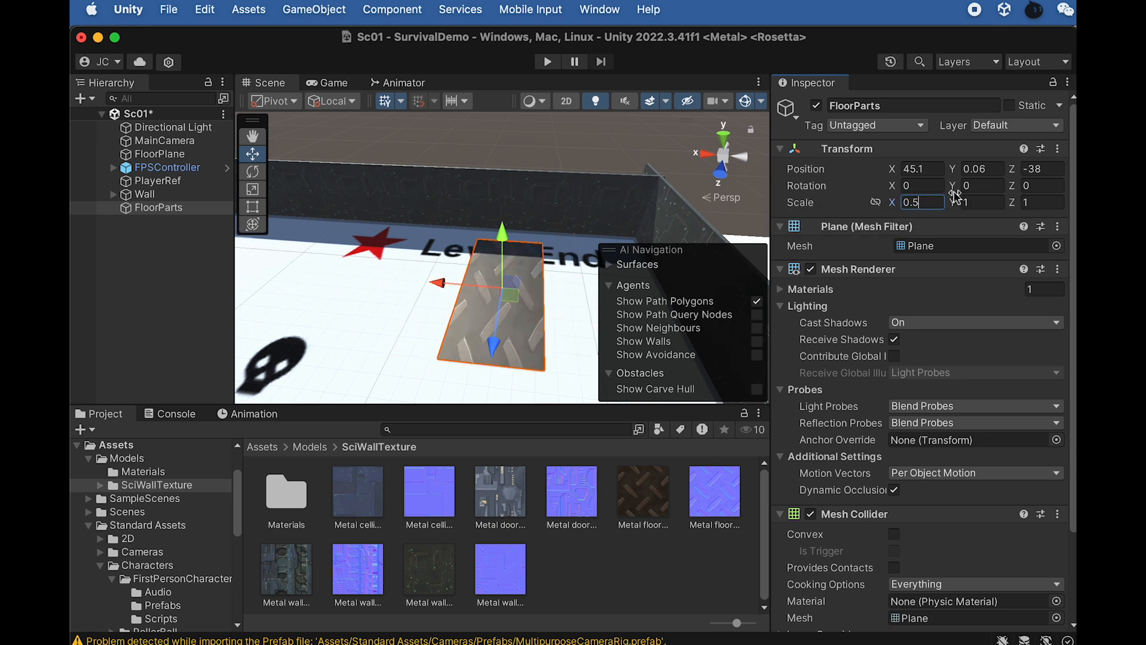
left_click(971, 202)
type("0.5")
key("Tab")
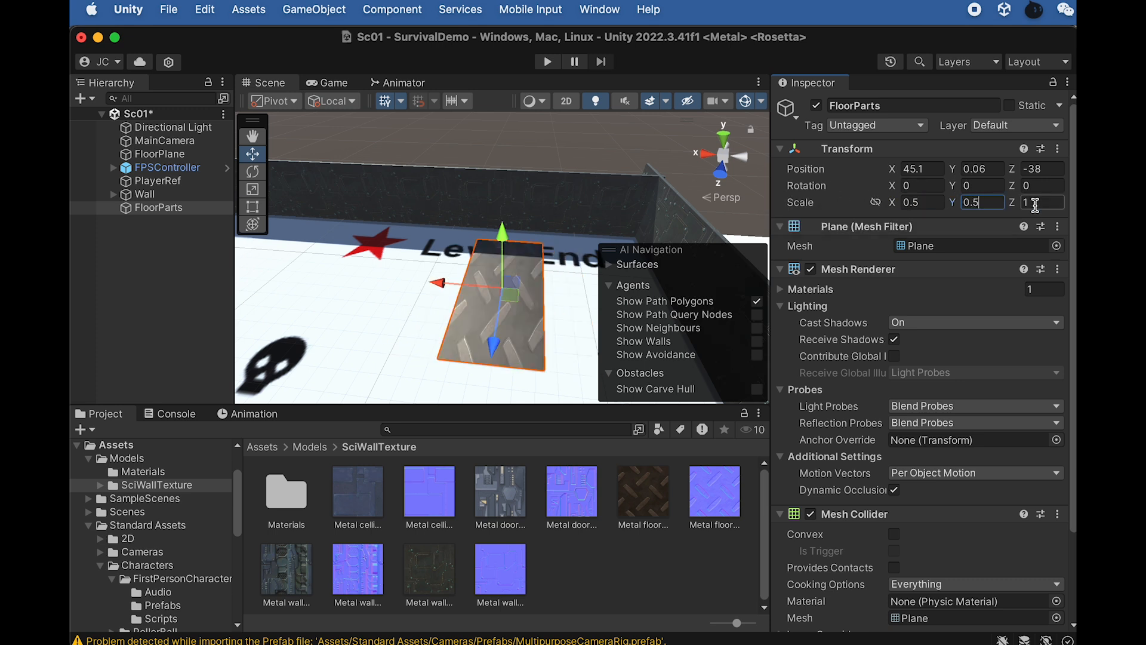
type("0.5")
Assign the bluish Metal floor normal texture to the Normal Map of FloorParts' material and fix its import type as a normal map
left_click_drag(457, 231, 475, 325, "alt")
scroll(438, 307, "down", 6)
scroll(621, 249, "up", 6)
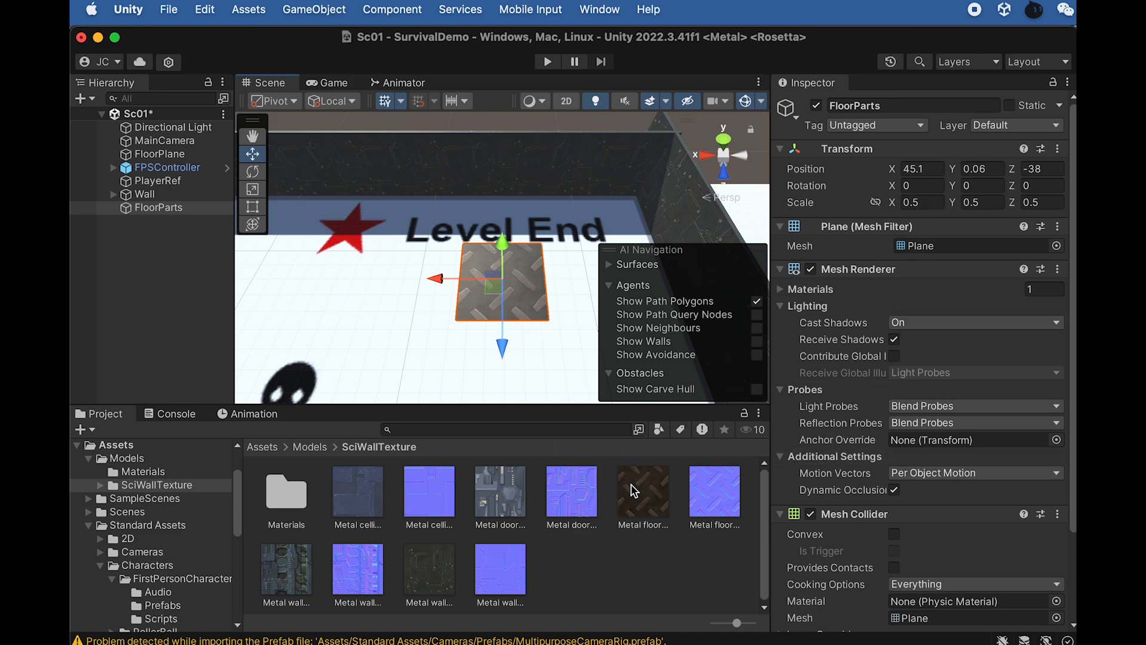
scroll(835, 553, "down", 3)
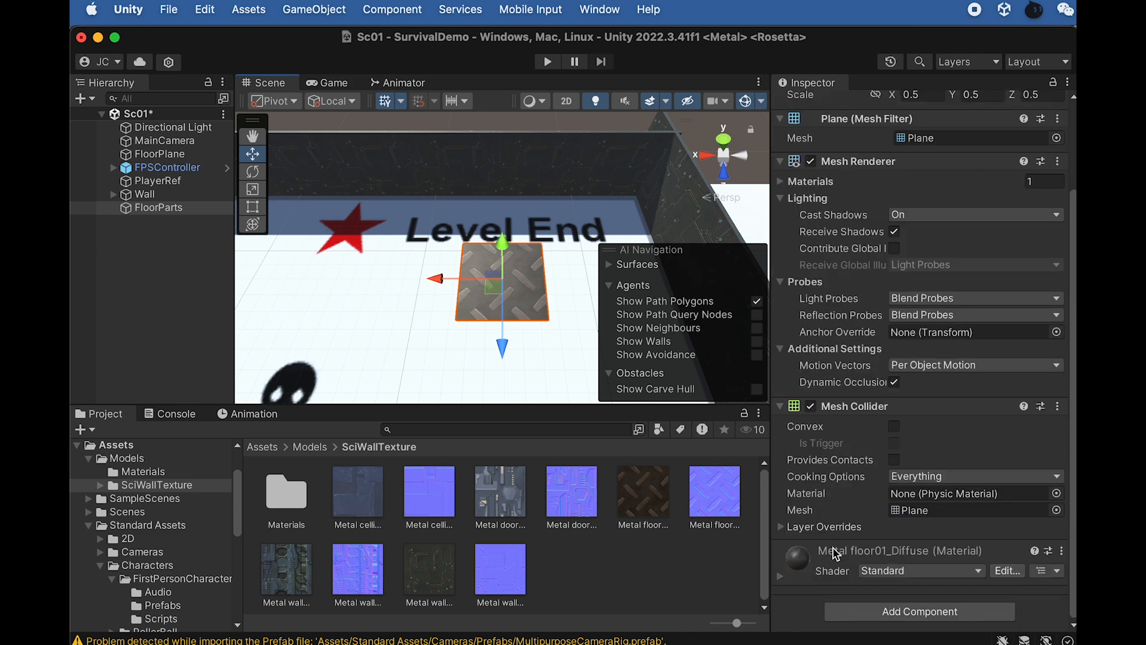
left_click(796, 578)
scroll(840, 552, "down", 10)
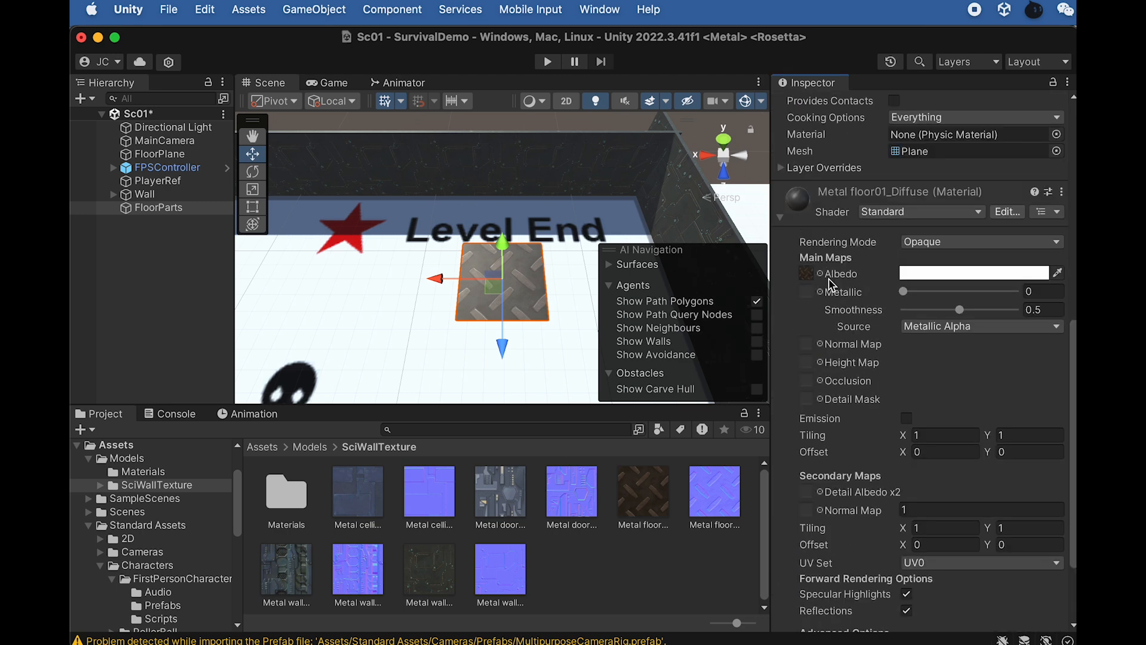
left_click_drag(721, 508, 808, 344)
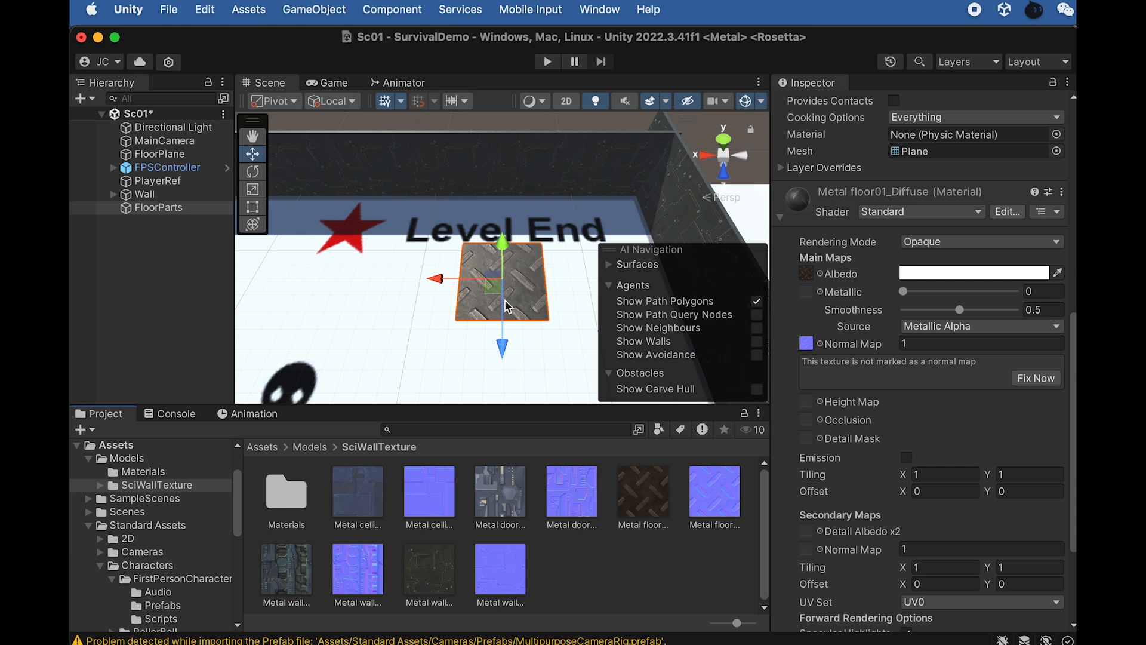
scroll(505, 301, "up", 2)
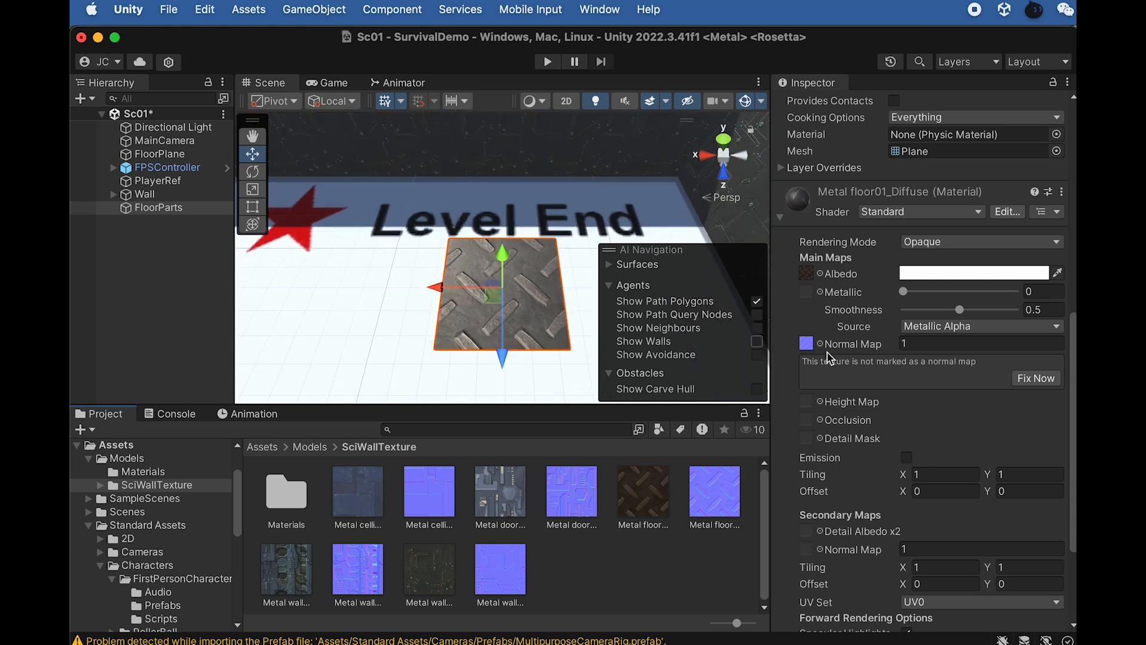
left_click(1046, 379)
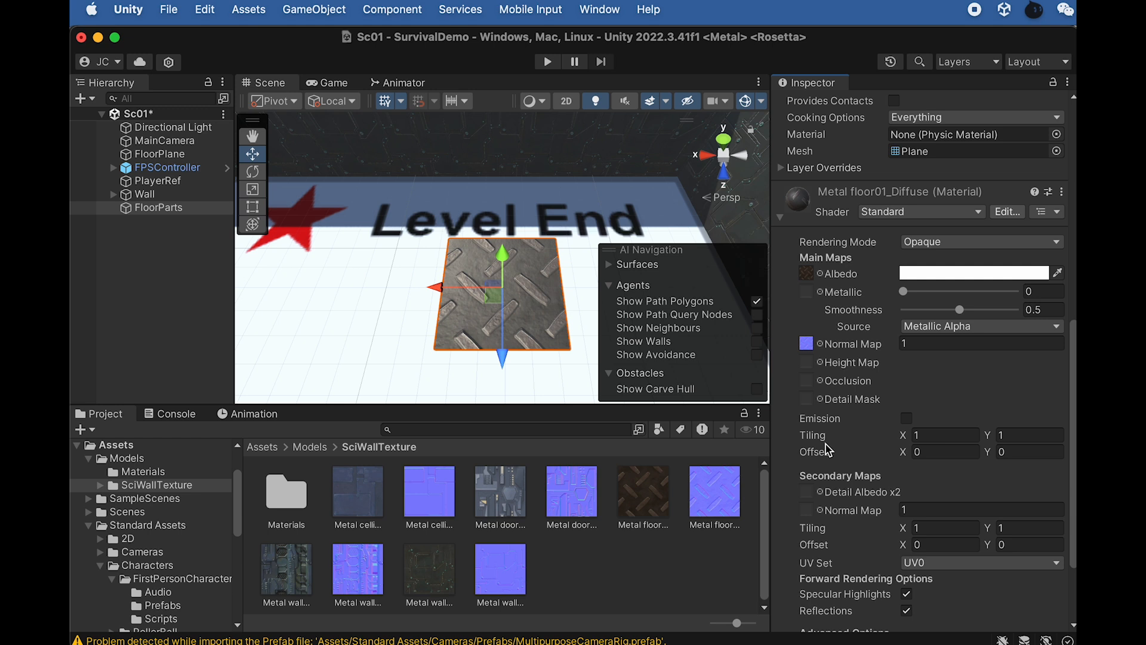
scroll(848, 471, "down", 2)
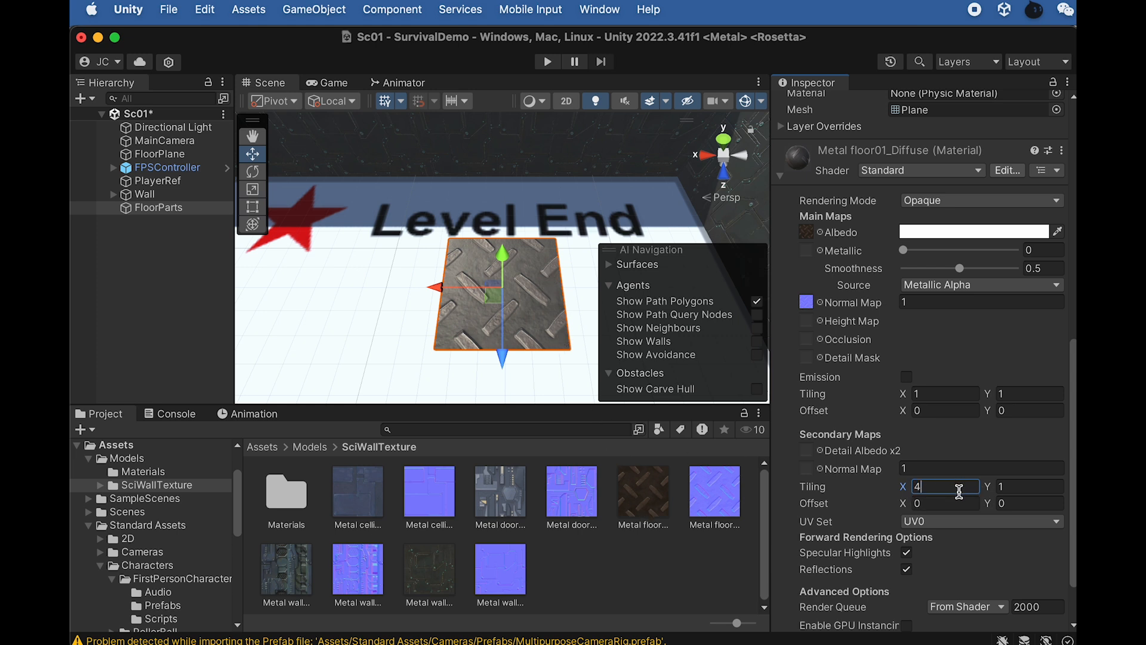
key("Tab")
left_click(702, 541)
left_click(511, 300)
scroll(800, 358, "down", 15)
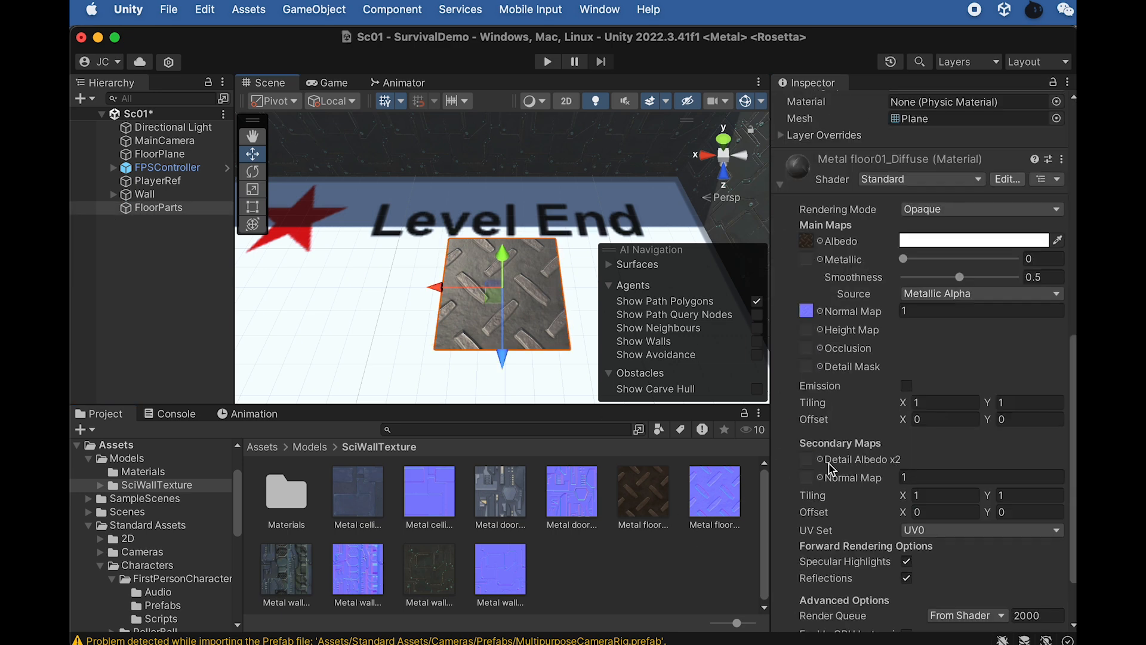
Set the Main Maps tiling of the Metal floor01_Diffuse material to 4 on X and Y
scroll(826, 424, "up", 10)
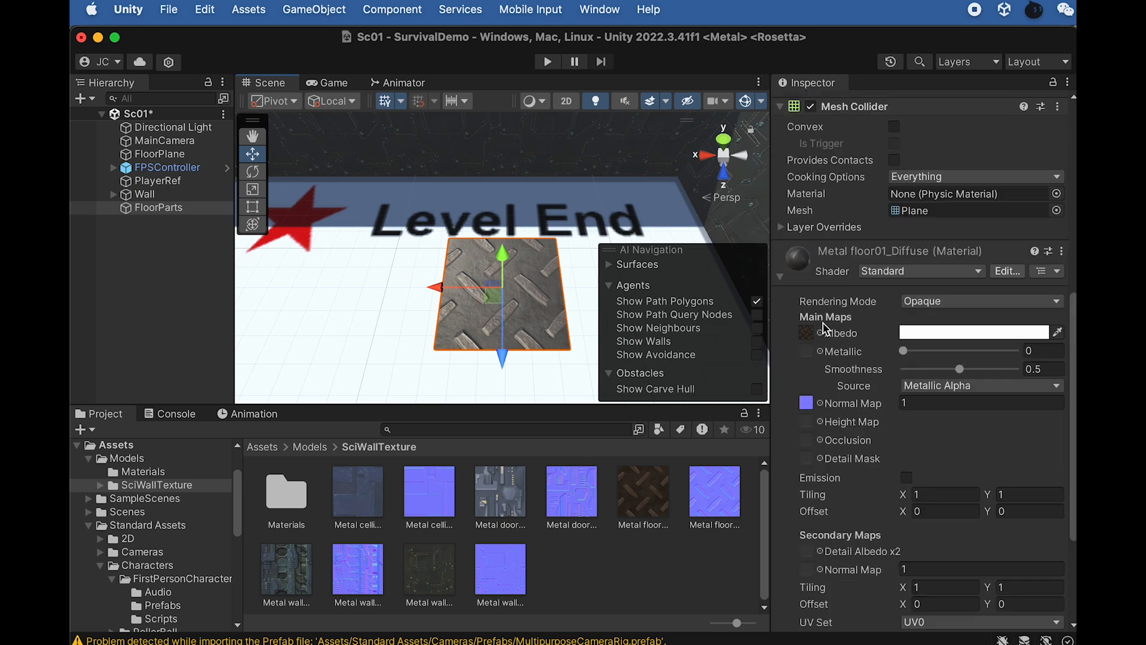
scroll(833, 422, "down", 8)
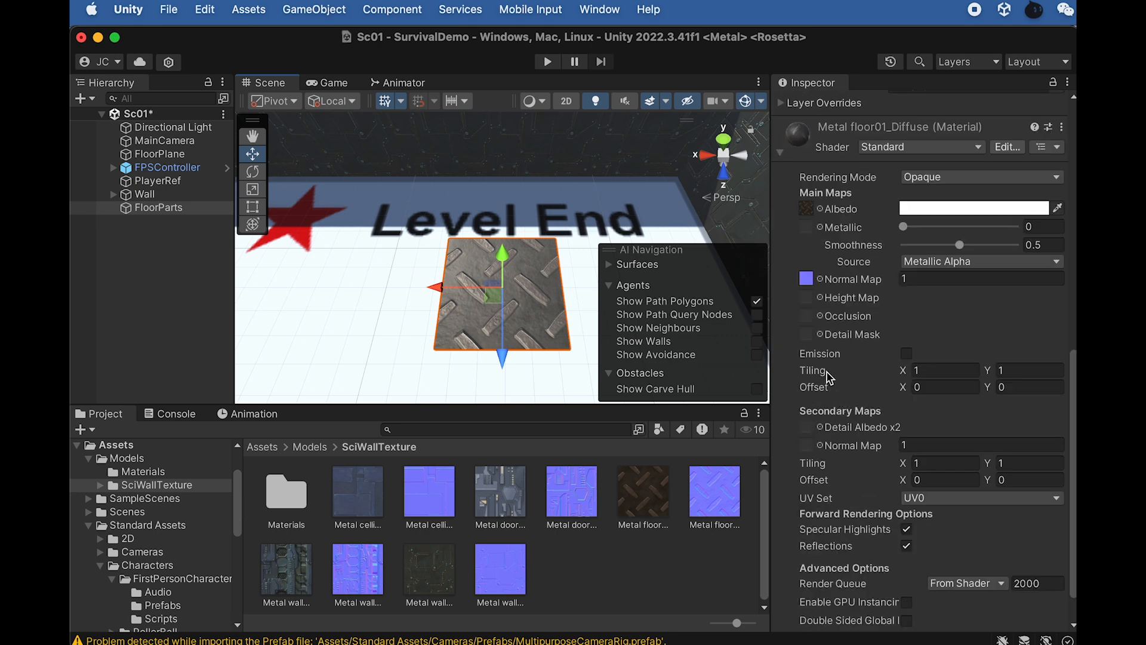
scroll(835, 380, "down", 1)
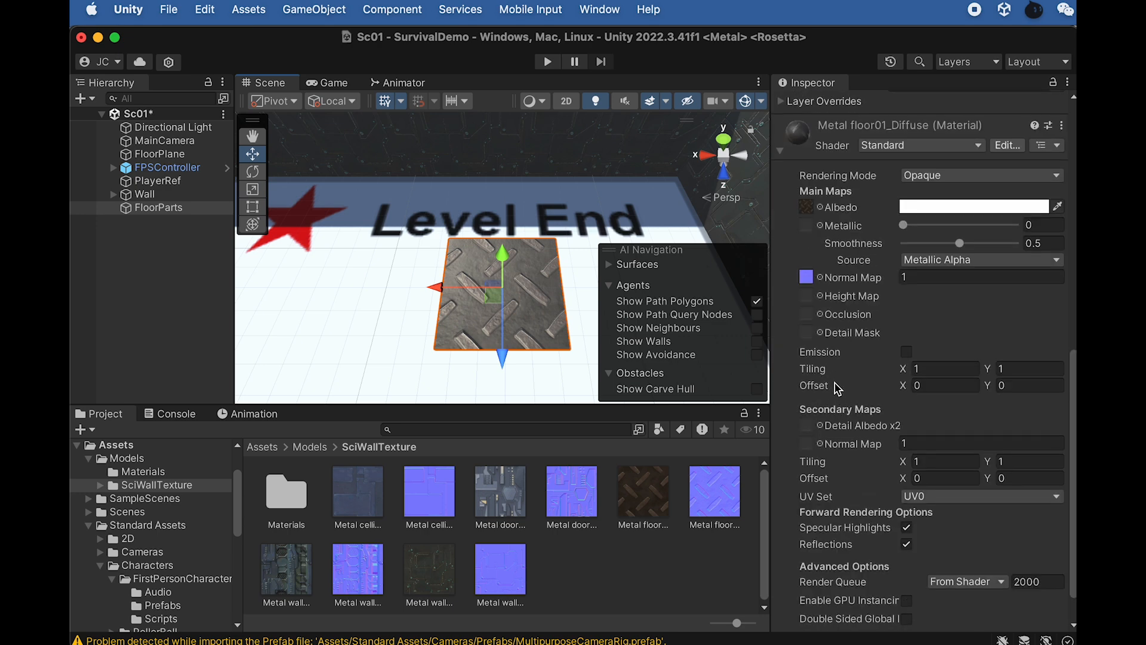
left_click(931, 367)
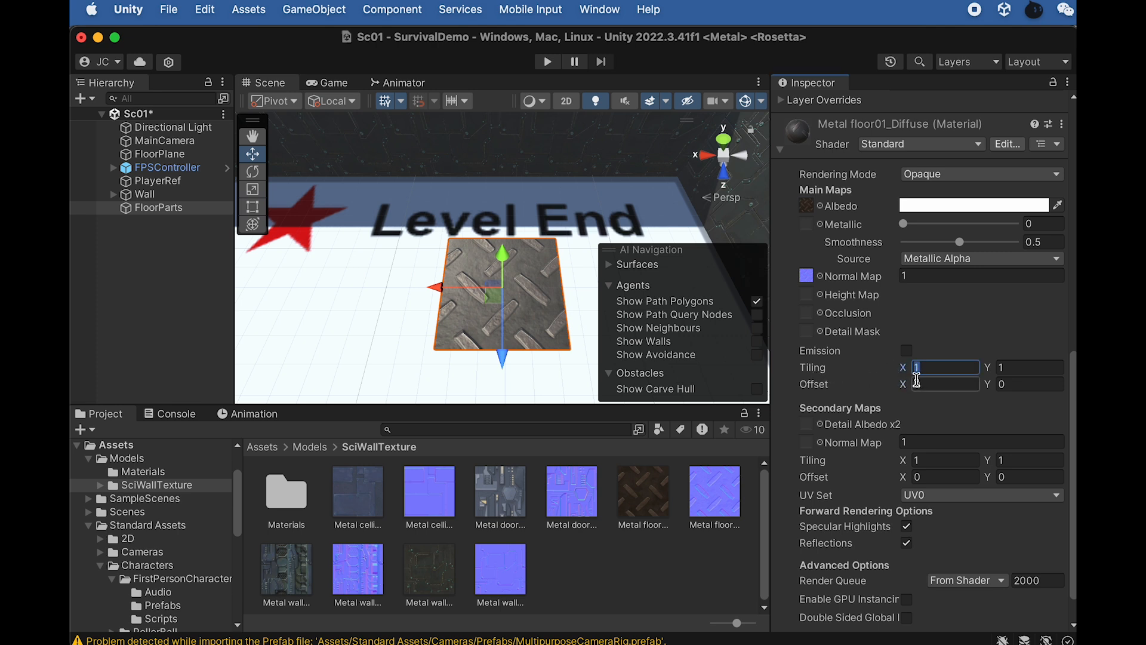
type("4")
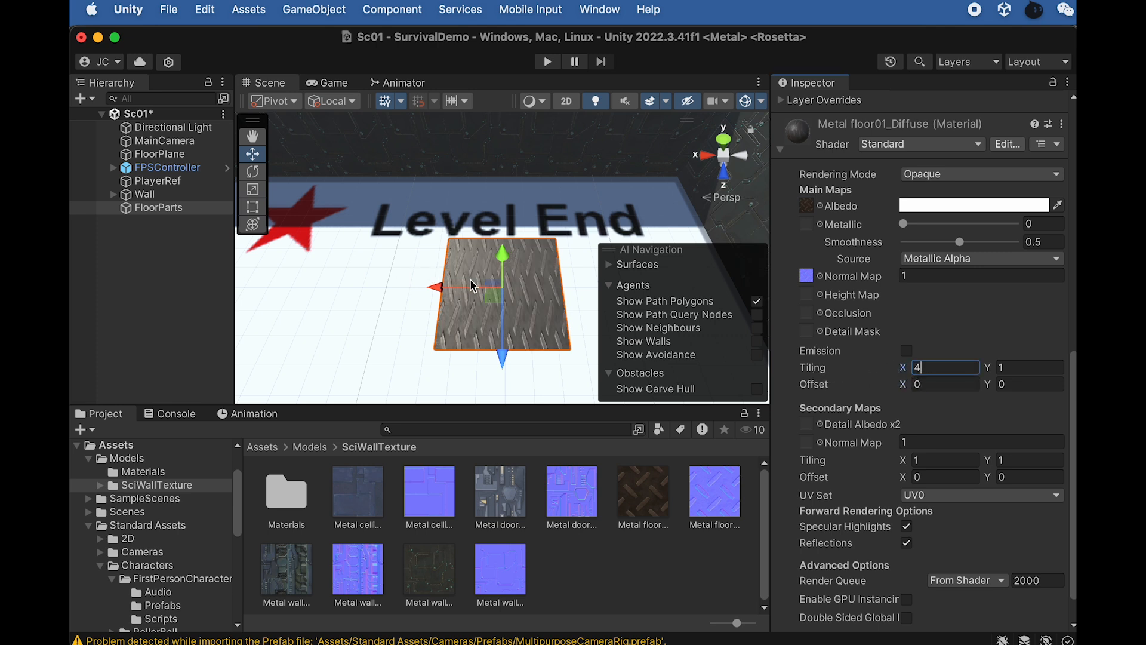
key("Tab")
type("4")
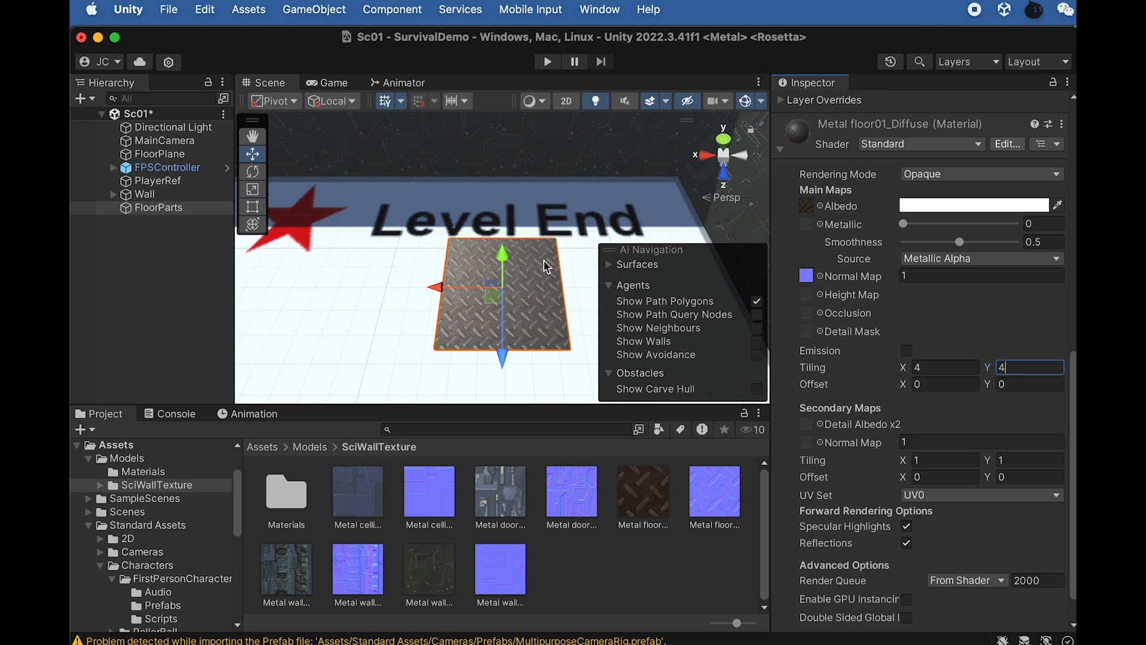
Set the Main Maps tiling of FloorParts' material to 8 on X and Y, and inspect the tile up close
left_click(944, 371)
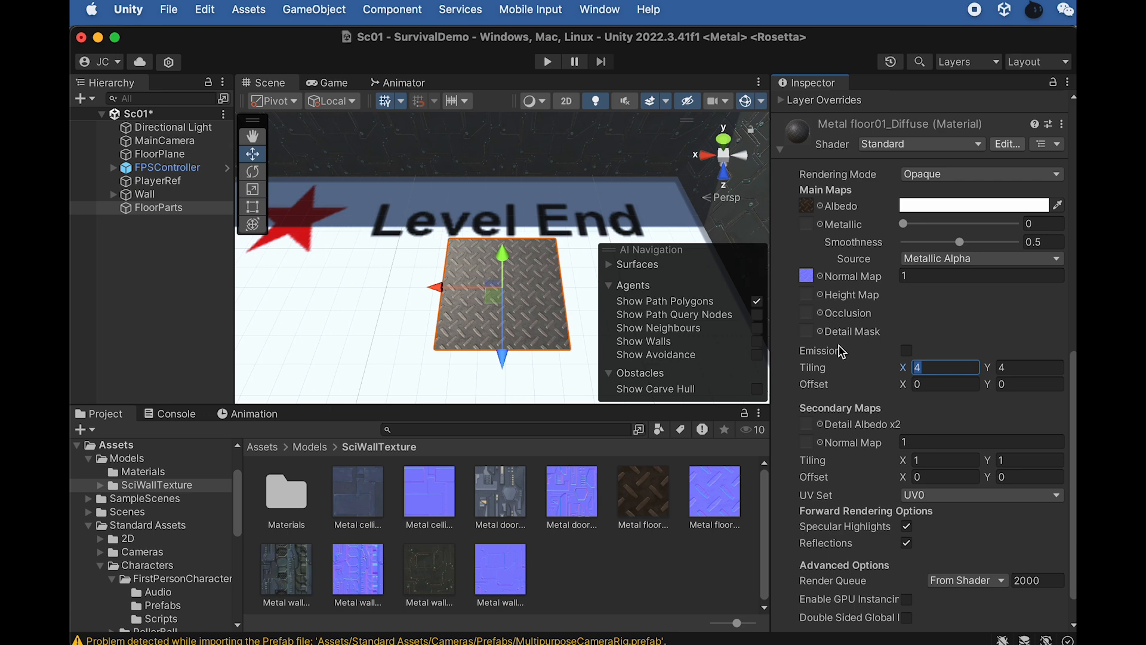
type("8")
key("Tab")
type("8")
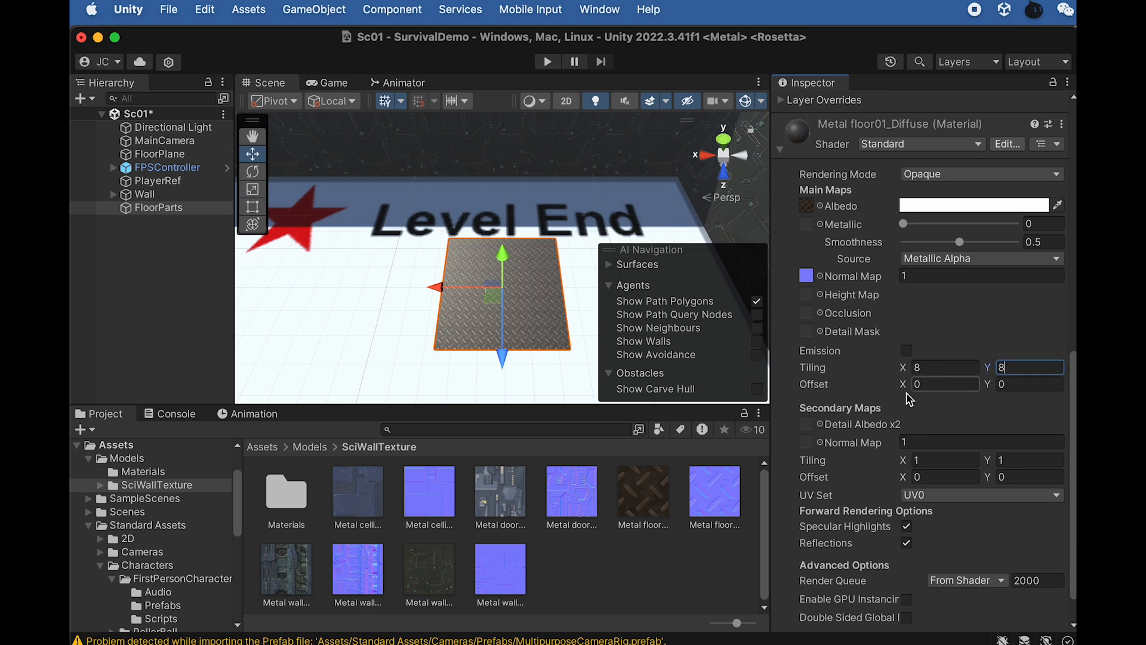
left_click(711, 551)
left_click(527, 304)
left_click_drag(518, 313, 513, 15, "alt")
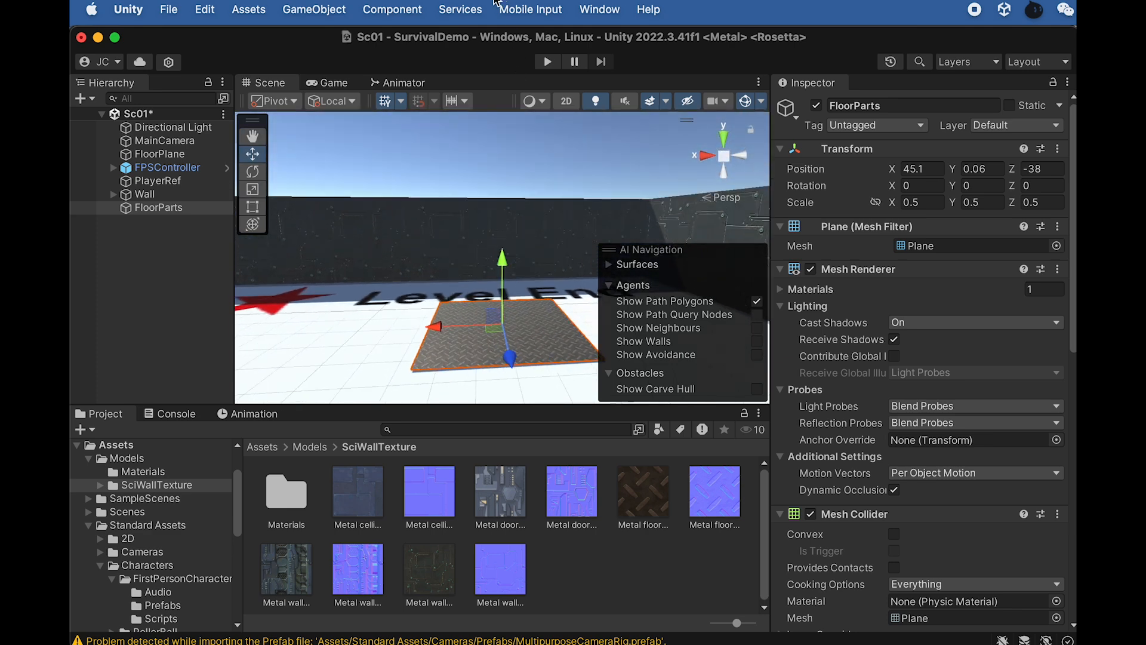
left_click_drag(505, 264, 486, 209, "alt")
Move the FPSController to the Level End area by the back wall, at about X 44.5, Z -44.9
left_click_drag(502, 253, 561, 442)
scroll(506, 267, "down", 5)
scroll(456, 223, "down", 10)
left_click_drag(494, 217, 543, 354, "alt")
middle_click_drag(497, 283, 370, 198)
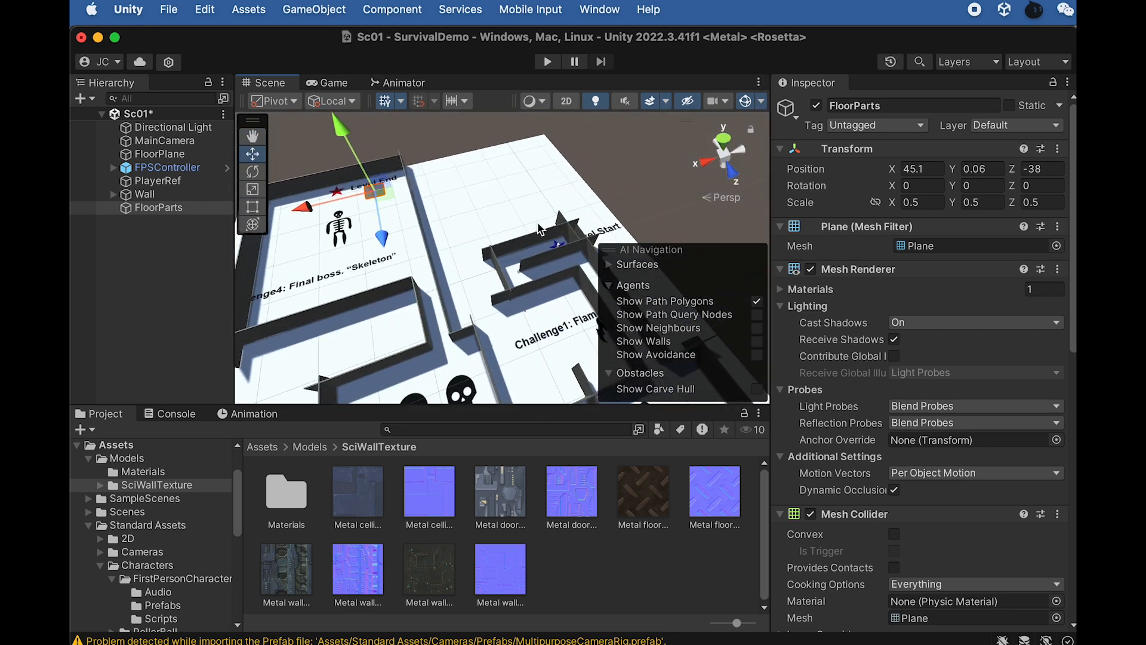
left_click(173, 168)
left_click_drag(495, 264, 361, 302)
left_click_drag(448, 346, 406, 200)
left_click_drag(337, 189, 296, 194)
key("f")
scroll(518, 284, "down", 5)
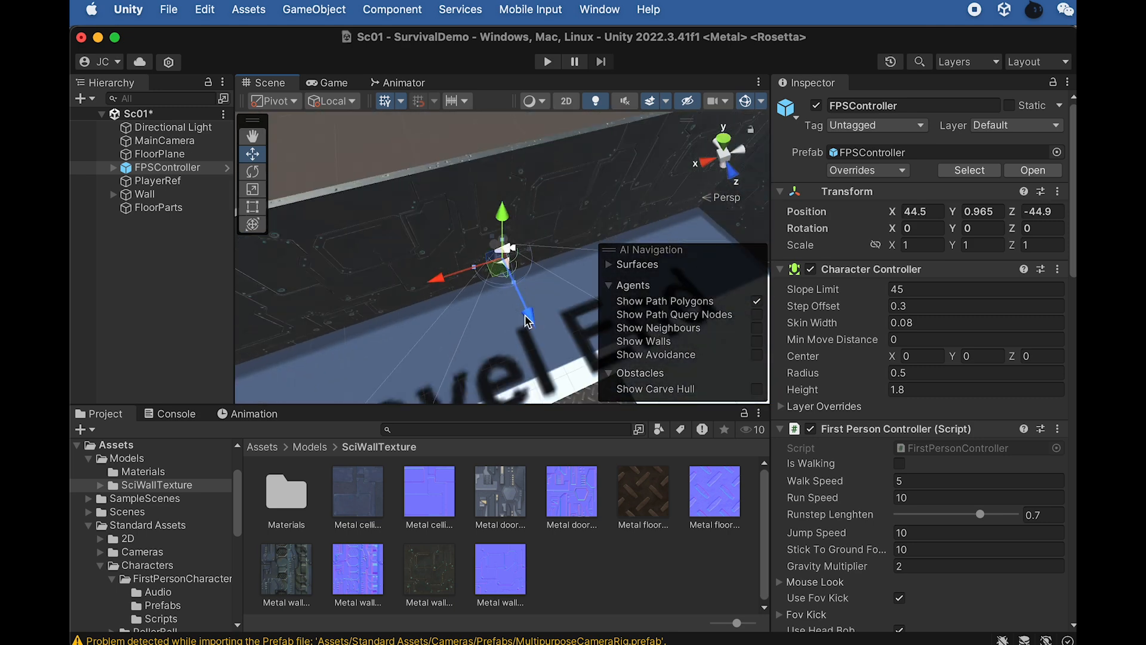
Shift the FPSController to about X 44.96, Z -43.31, facing FloorParts, and check the tile in the Game view
left_click_drag(527, 315, 379, 295, "alt")
scroll(450, 289, "down", 3)
left_click_drag(433, 257, 424, 257)
left_click_drag(497, 318, 495, 345)
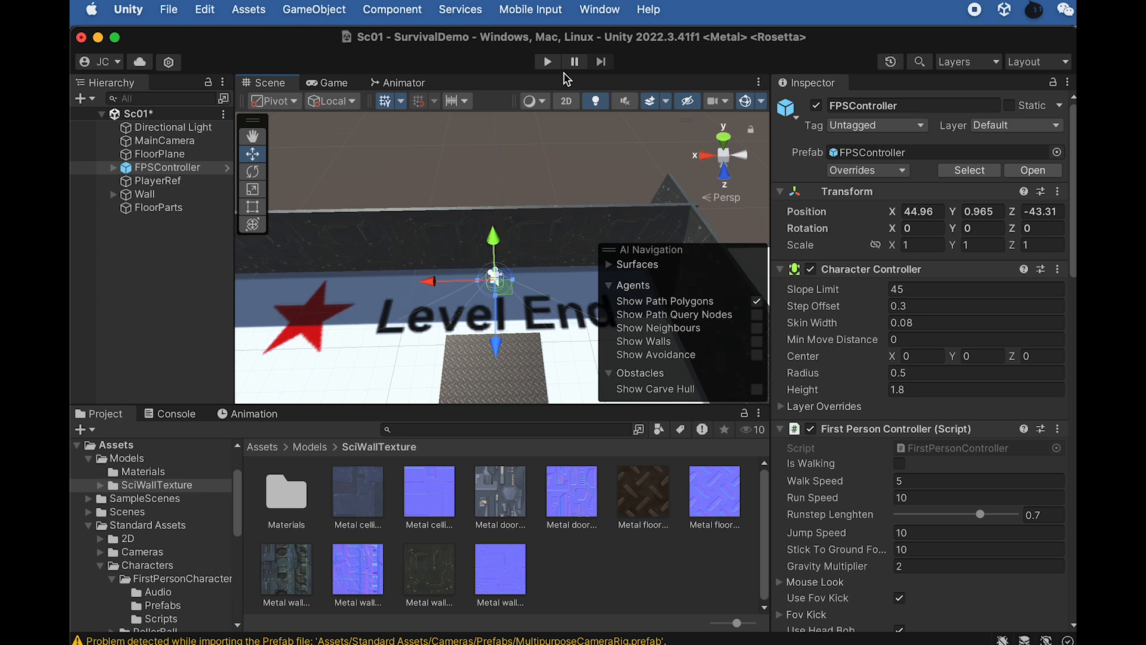
left_click(338, 84)
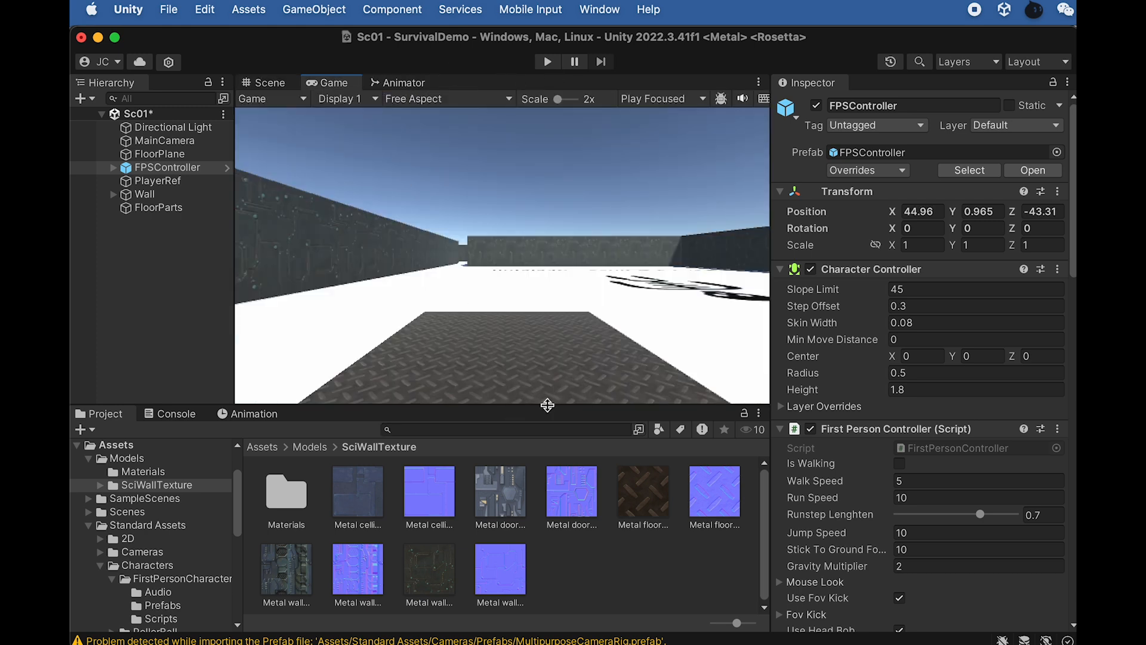
left_click(280, 85)
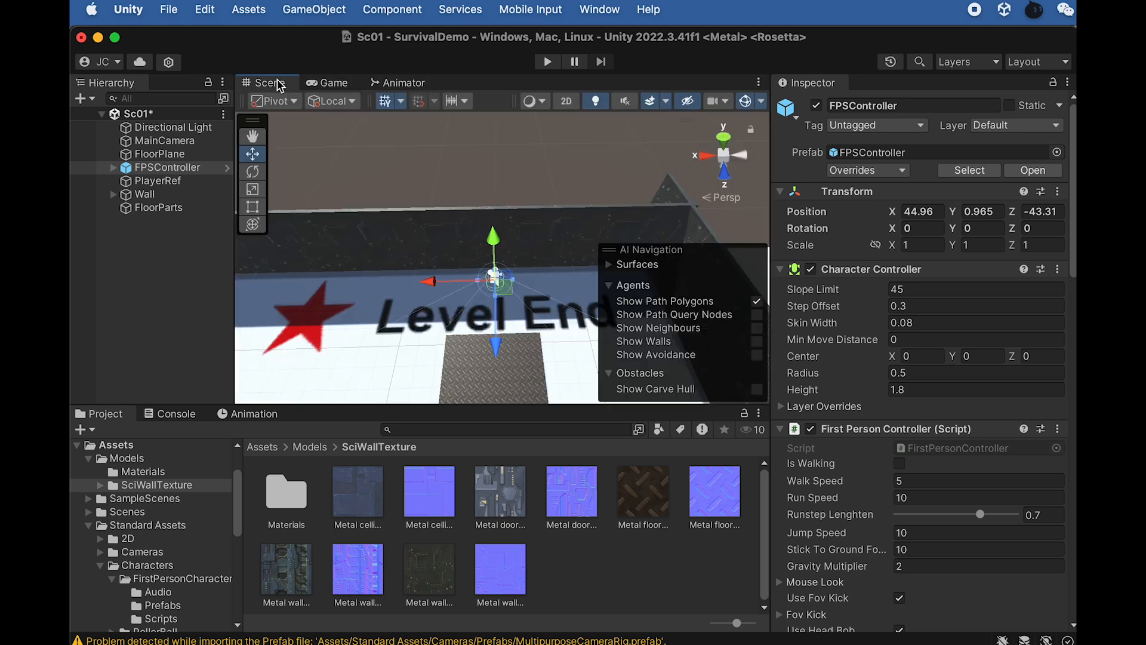
Move FloorParts into the corner where the back wall and side wall meet beside Level End
left_click(179, 207)
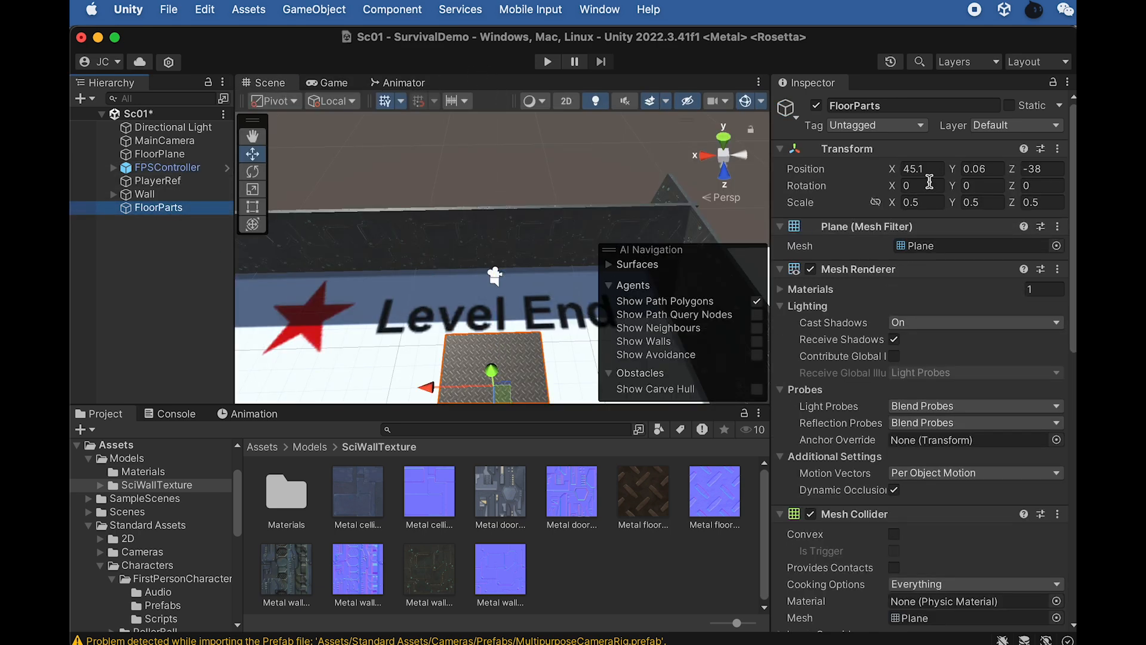
scroll(893, 476, "down", 15)
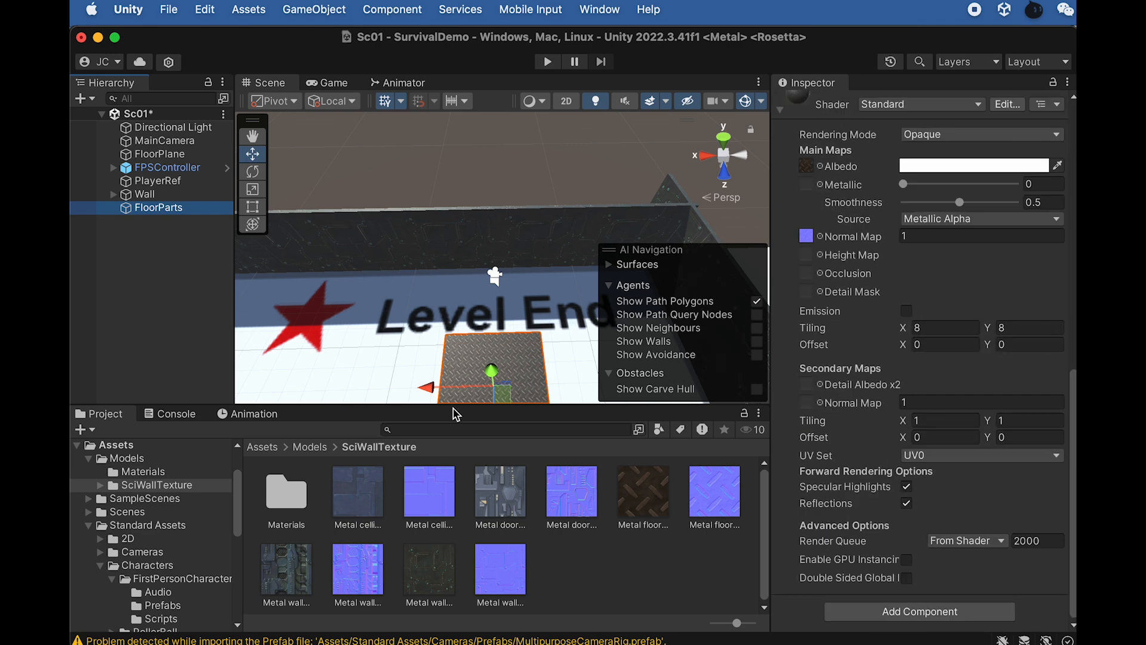
scroll(408, 251, "down", 2)
middle_click_drag(502, 255, 391, 265)
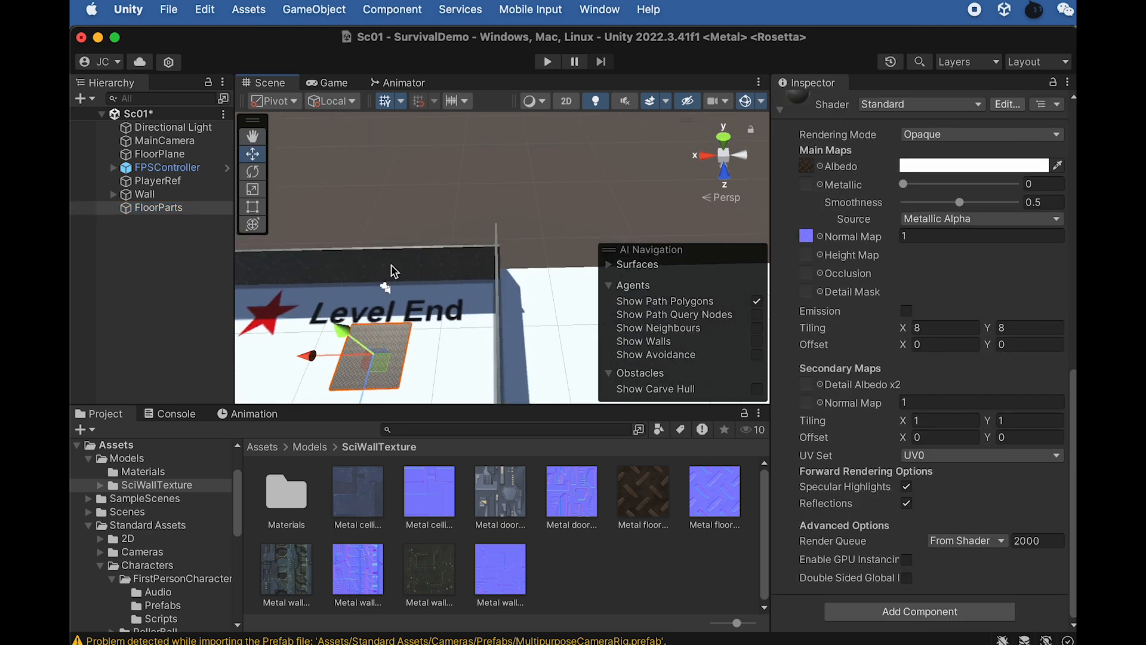
left_click_drag(361, 387, 376, 328)
mouse_move(330, 299)
left_mouse_down()
mouse_move(426, 302)
mouse_move(336, 302)
left_mouse_up()
Duplicate FloorParts and vertex-snap the copy edge to edge with the corner tile along the back wall
key("super+d")
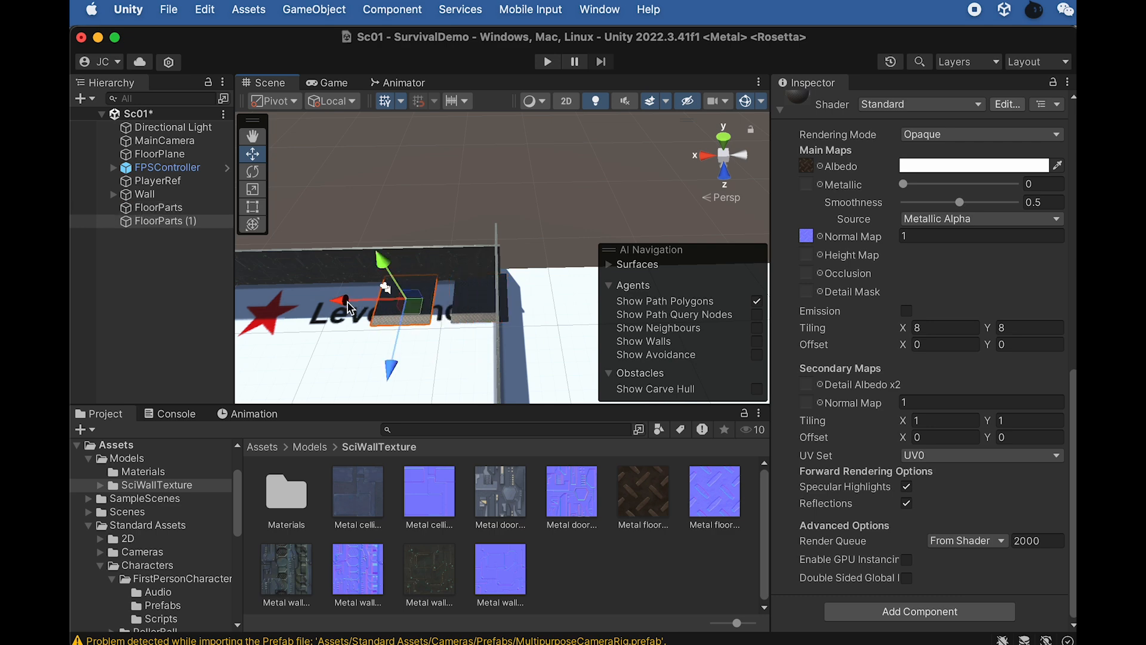
scroll(372, 317, "up", 3)
key("v")
left_click_drag(406, 350, 462, 298)
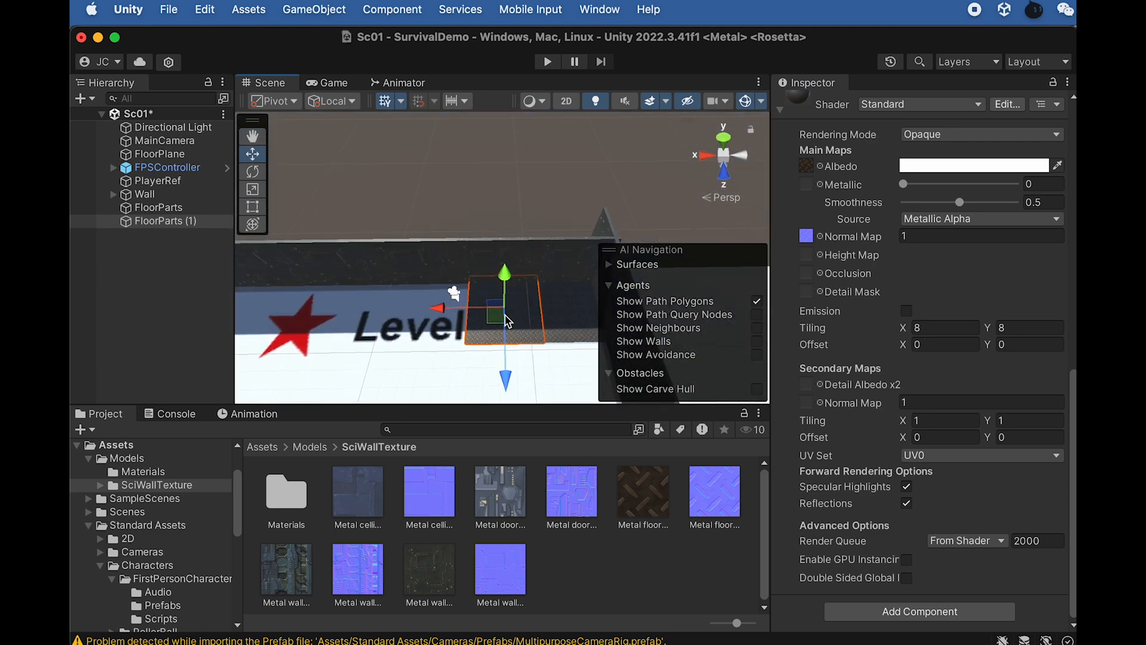
Duplicate the two floor tiles together and place the copies beside them along the back wall, making a row of four
scroll(499, 336, "down", 3)
left_click_drag(487, 284, 552, 307)
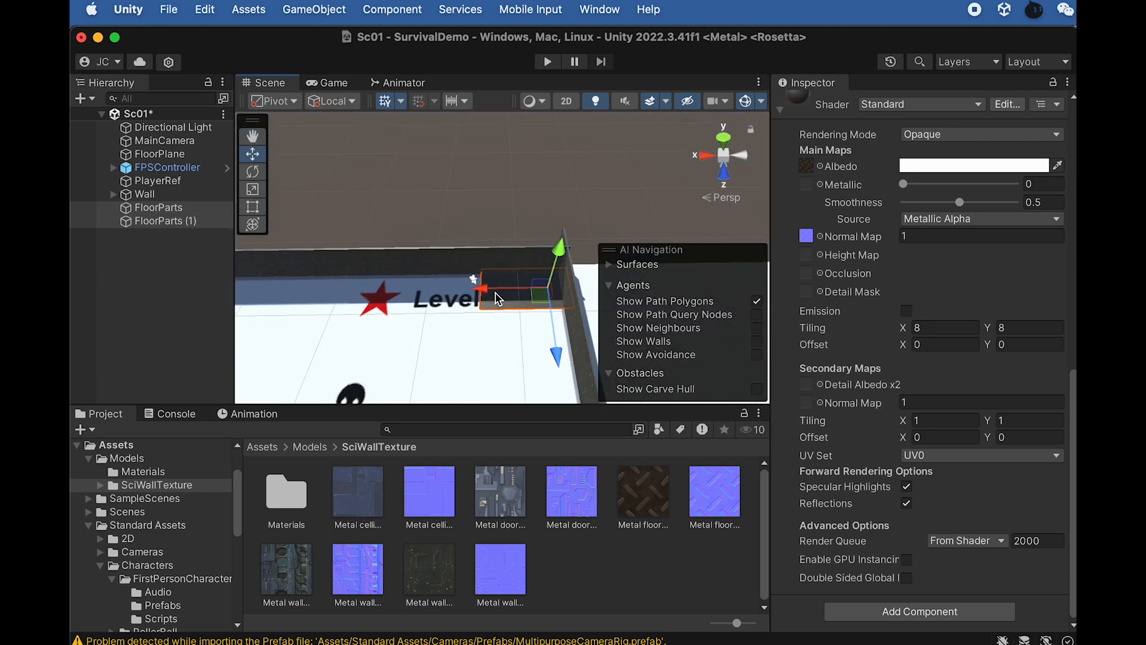
key("super+d")
left_click_drag(487, 290, 381, 295)
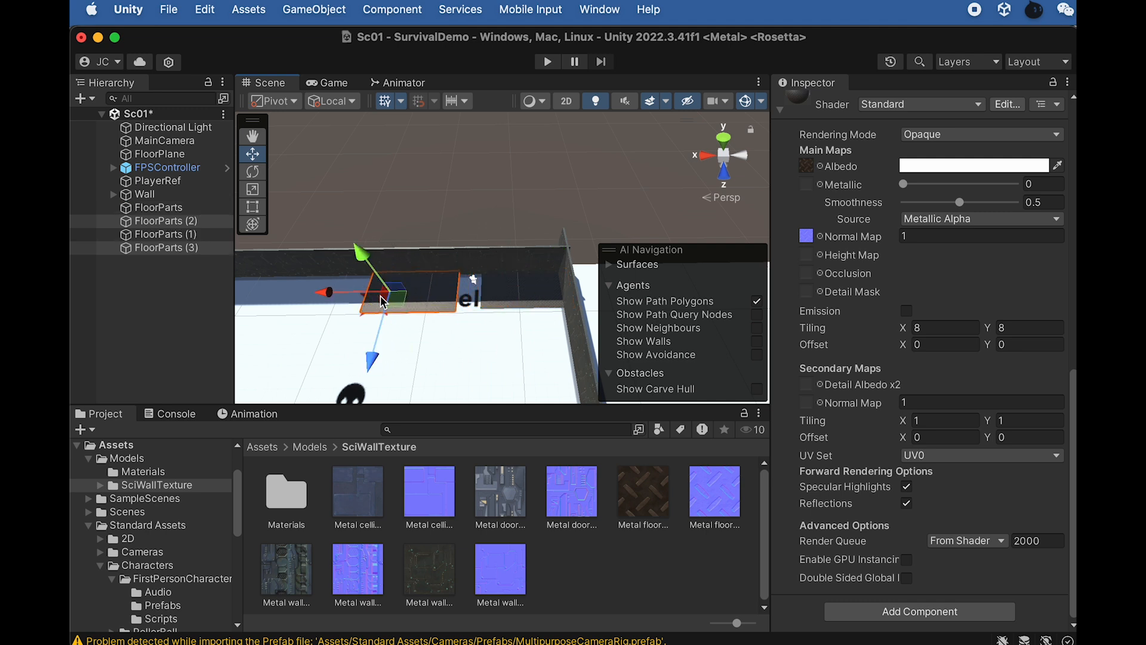
scroll(381, 296, "up", 4)
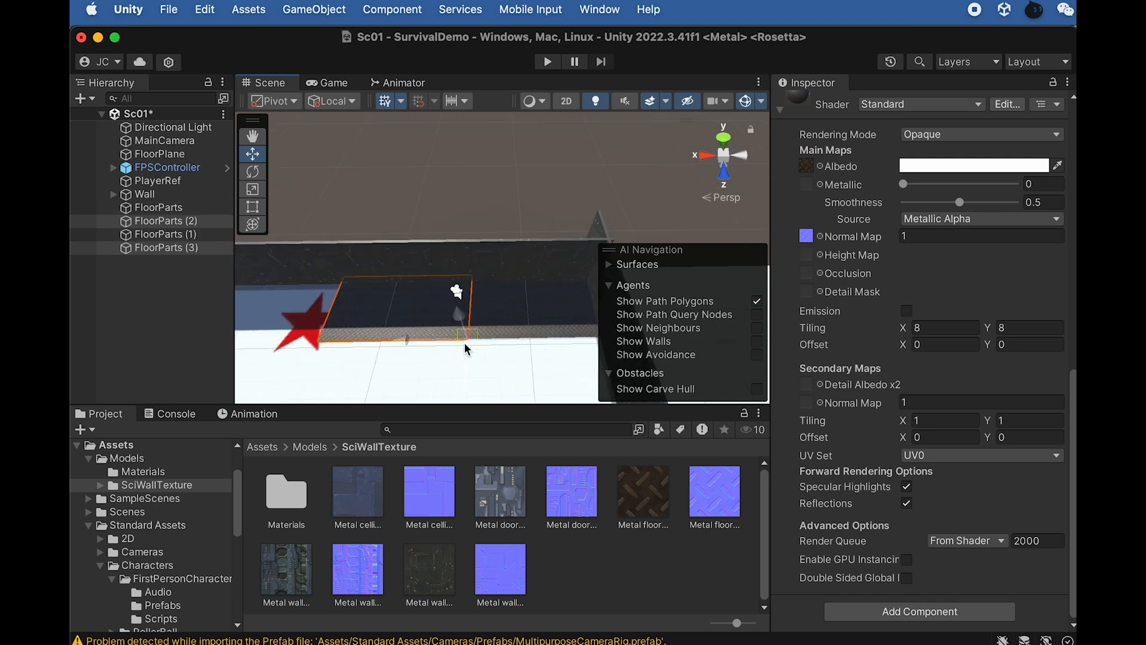
Duplicate all four floor tiles and vertex-snap the copies to the end of the row along the back wall
left_click(182, 207)
left_click(187, 251, "shift")
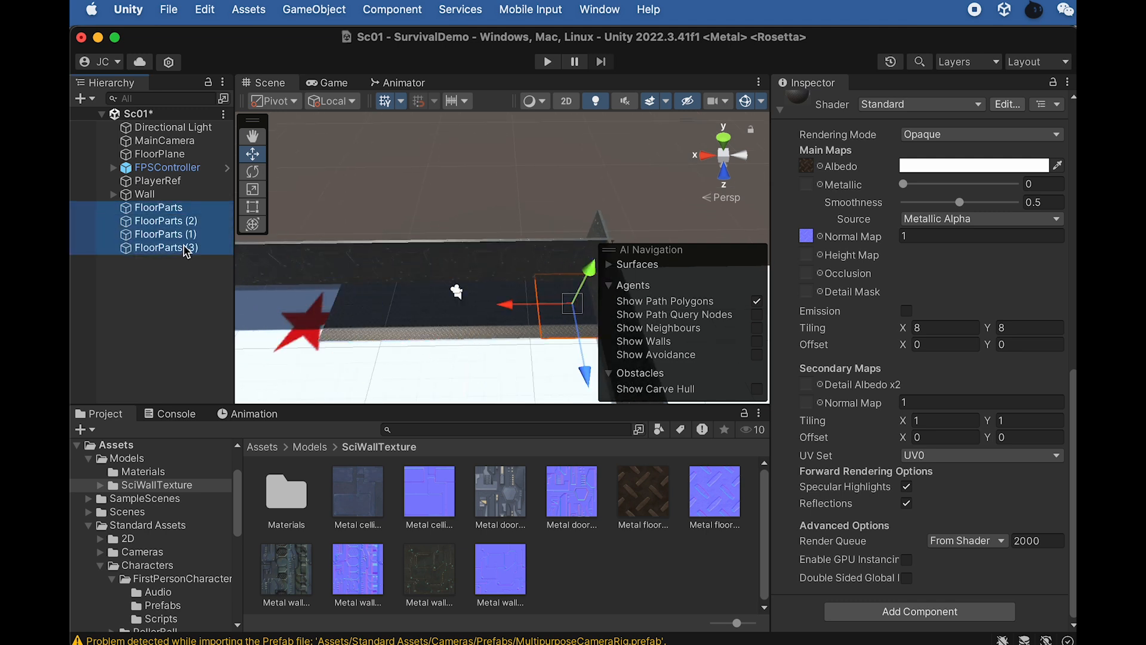
scroll(483, 333, "down", 4)
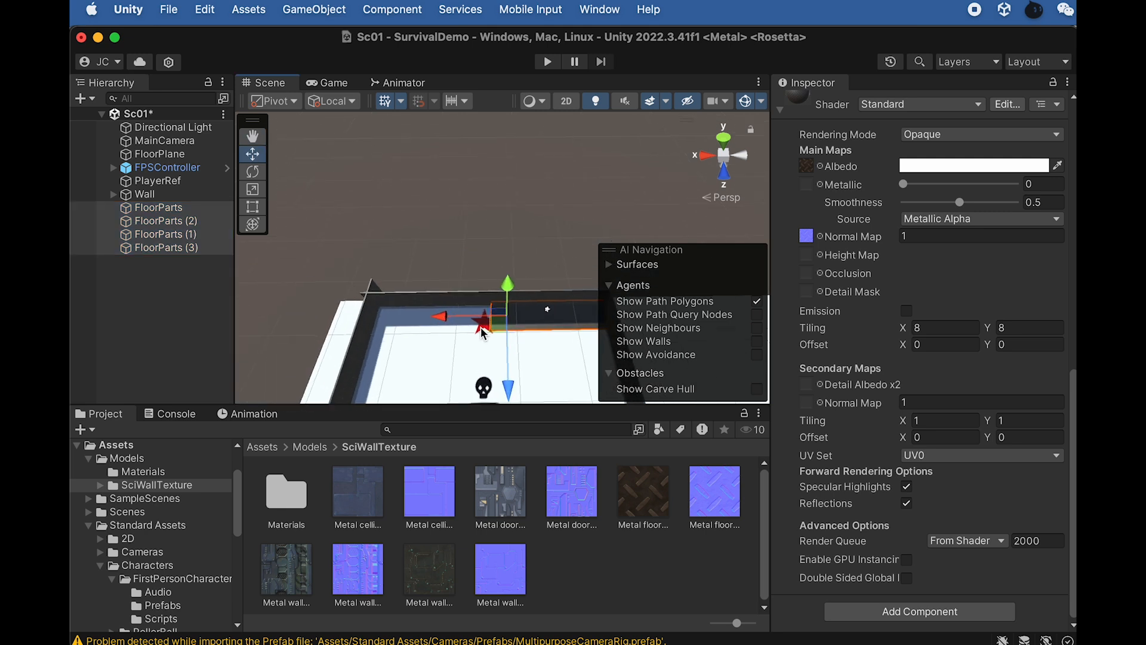
key("super+d")
left_click_drag(525, 317, 410, 325)
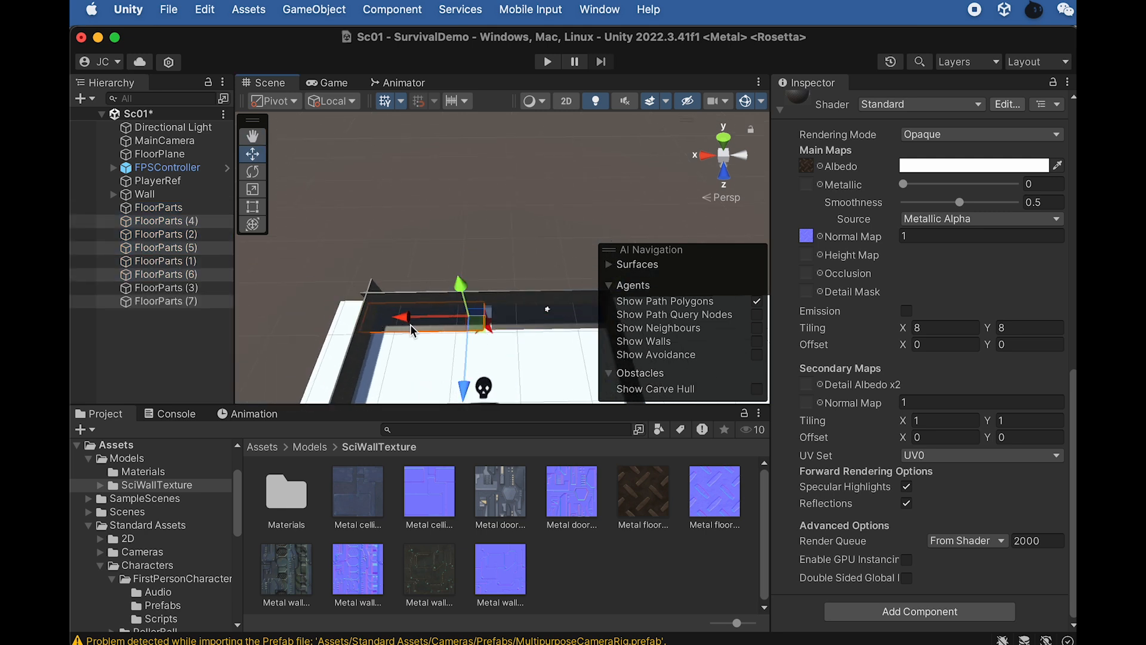
scroll(412, 328, "up", 3)
key("v")
left_click_drag(476, 362, 489, 355)
left_click_drag(394, 376, 525, 294)
Duplicate all eight floor tiles and vertex-snap the copies as a second row in front of the back-wall row
left_click(164, 208)
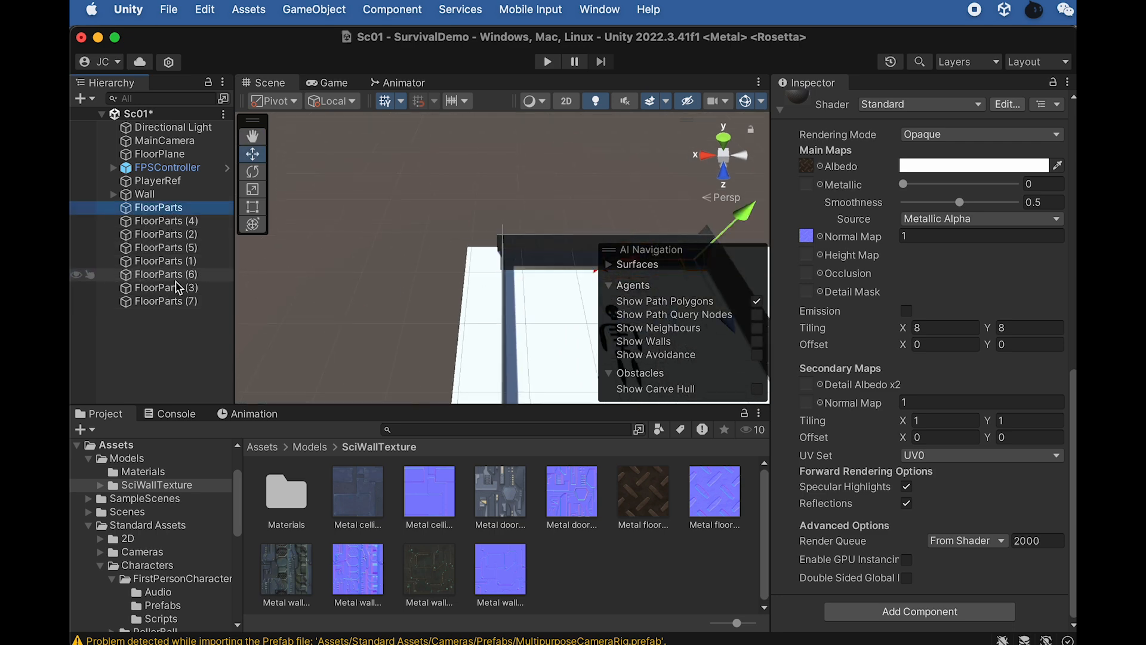
left_click(161, 301, "shift")
middle_click_drag(497, 259, 335, 199)
scroll(450, 288, "down", 5)
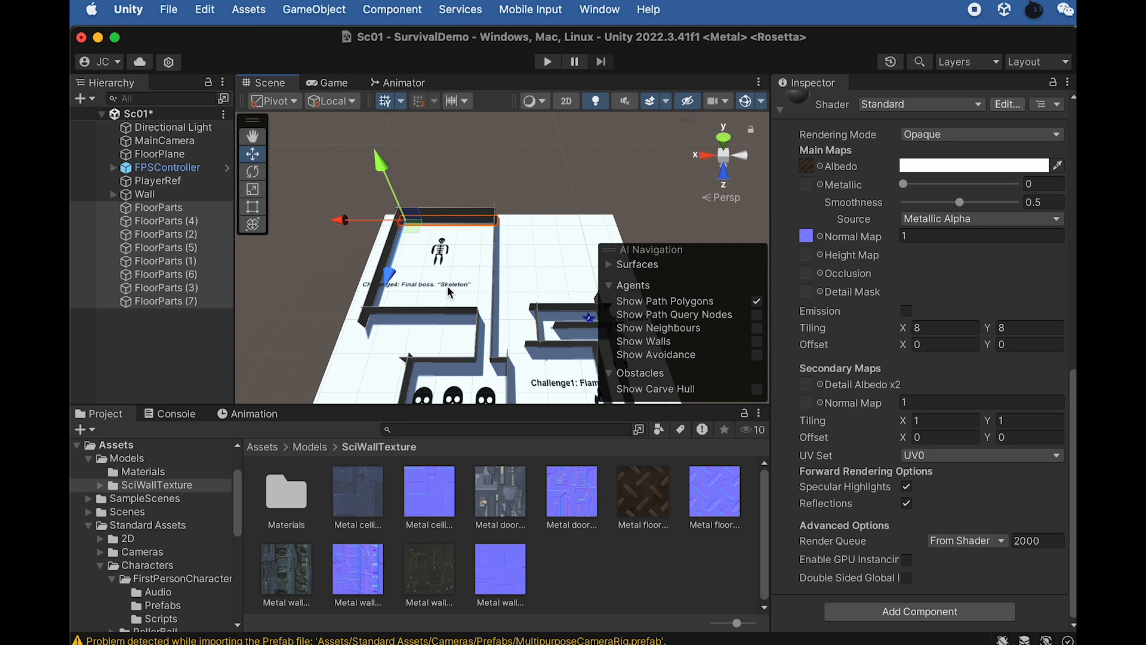
scroll(440, 253, "up", 5)
middle_click_drag(439, 251, 512, 308)
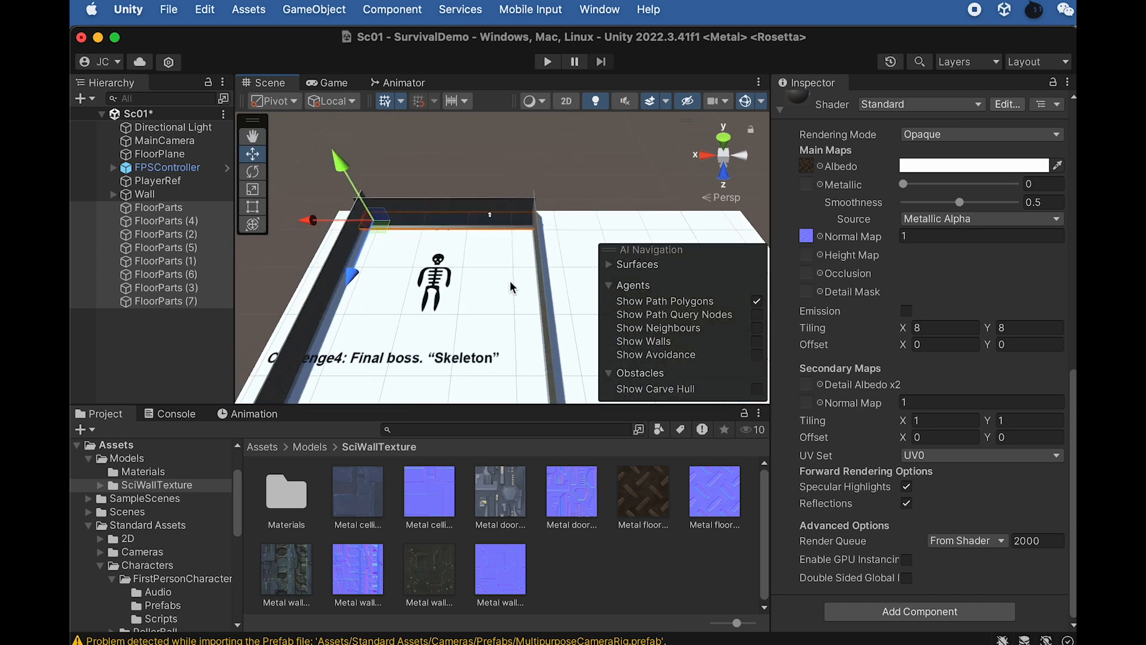
scroll(510, 279, "down", 5)
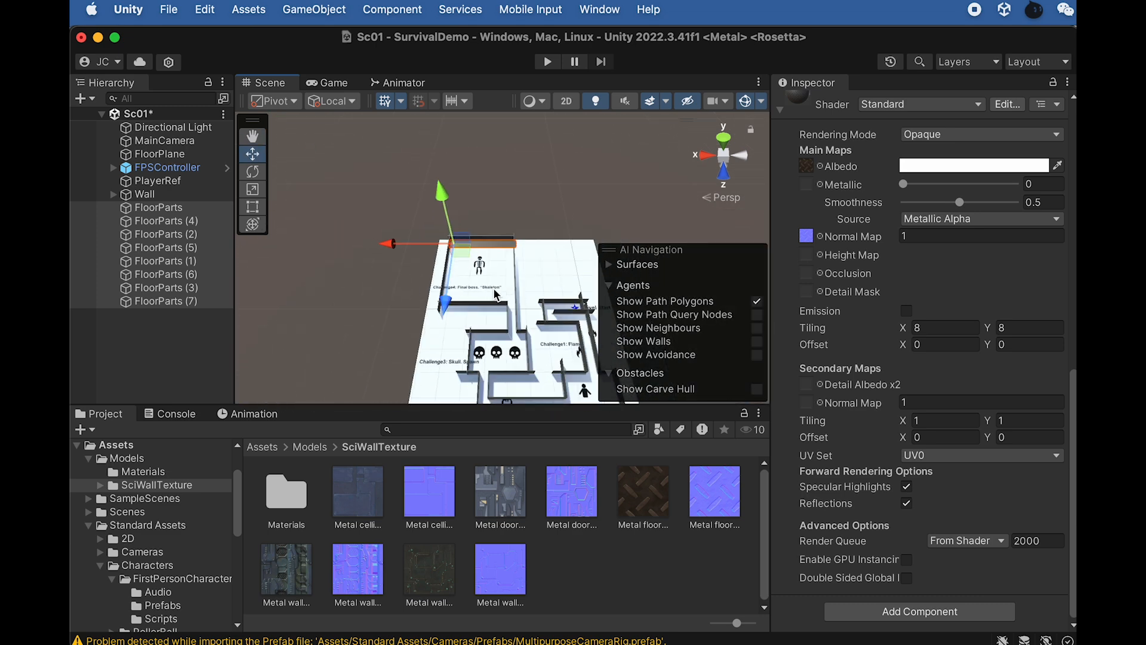
scroll(503, 269, "up", 8)
middle_click_drag(487, 270, 549, 236)
key("super+d")
left_click_drag(449, 225, 308, 223, "alt")
middle_click_drag(514, 249, 361, 229)
key("v")
left_click_drag(468, 276, 467, 262)
scroll(460, 267, "down", 5)
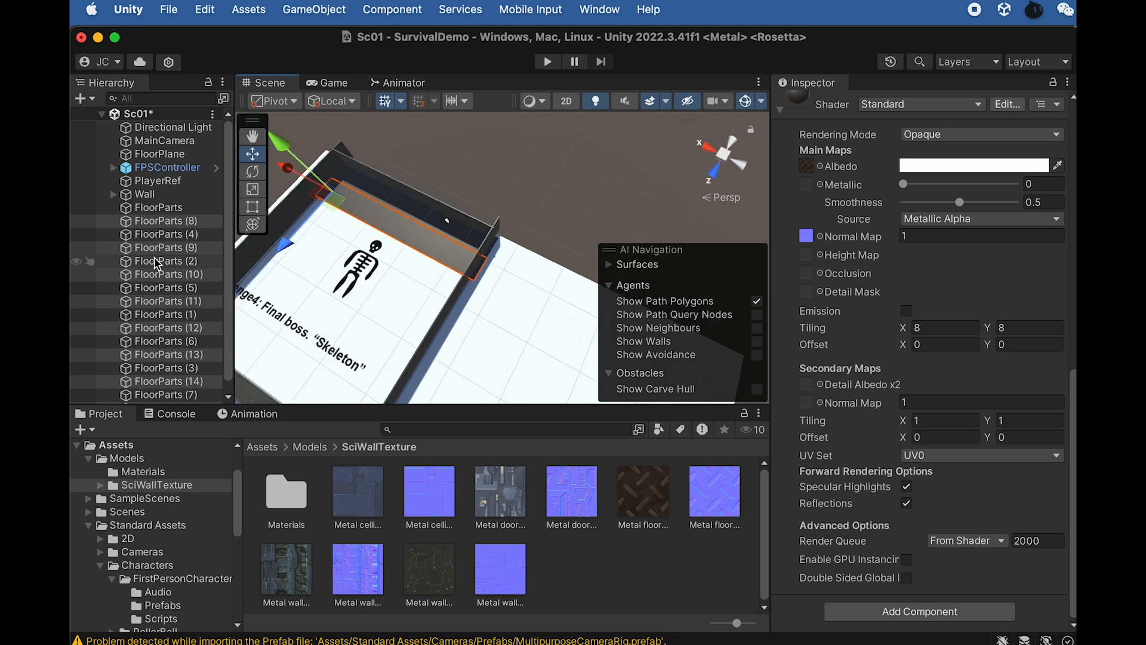
Duplicate both rows of floor tiles and vertex-snap the copies against their front edge, making four rows
left_click(170, 208)
scroll(191, 347, "down", 1)
left_click(184, 399, "shift")
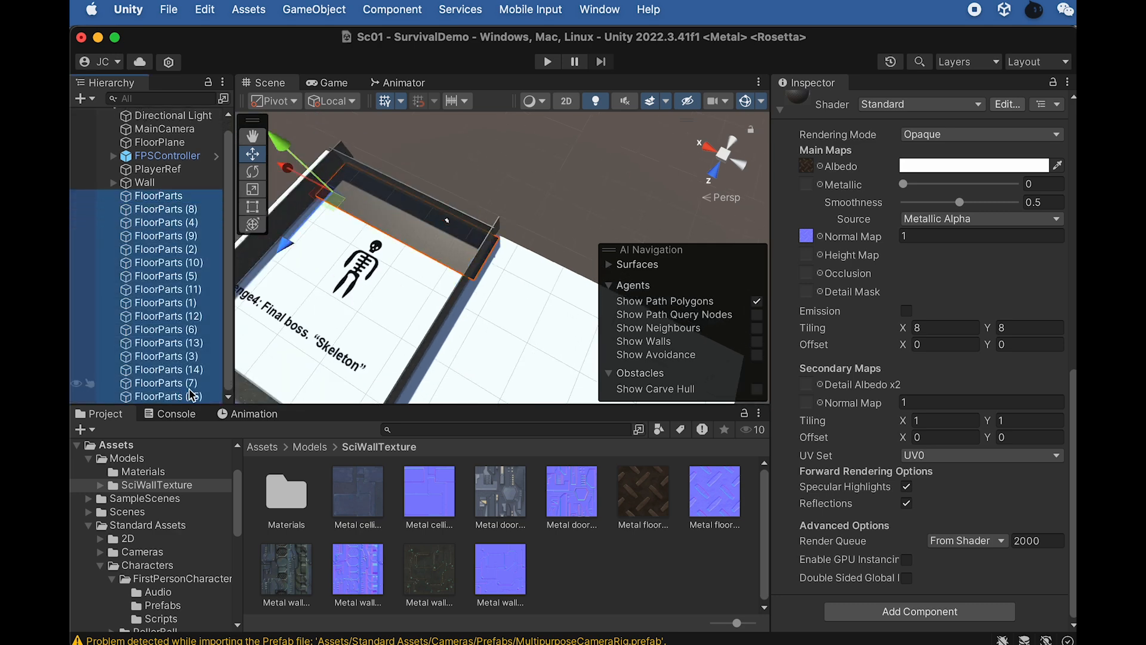
key("super+d")
left_click_drag(339, 246, 297, 298)
scroll(335, 317, "up", 5)
key("v")
left_click_drag(412, 354, 417, 315)
Duplicate all 32 floor tiles and snap the copies against the four existing rows to cover the rest of the final boss room
left_click(209, 143)
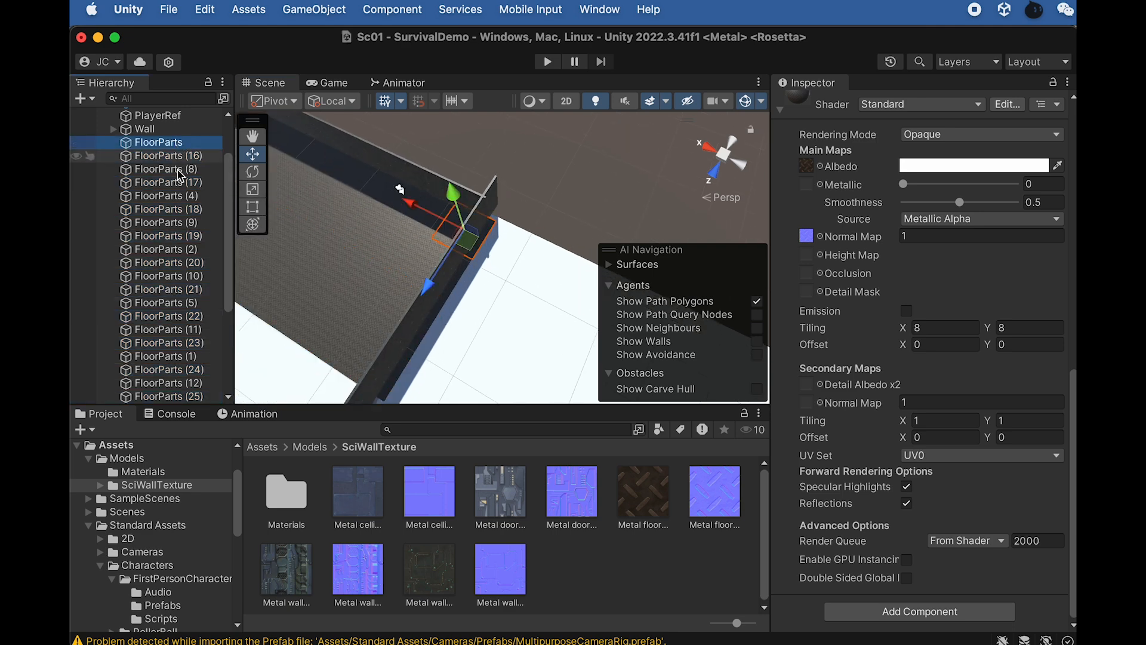
scroll(192, 362, "down", 5)
left_click(185, 393, "shift")
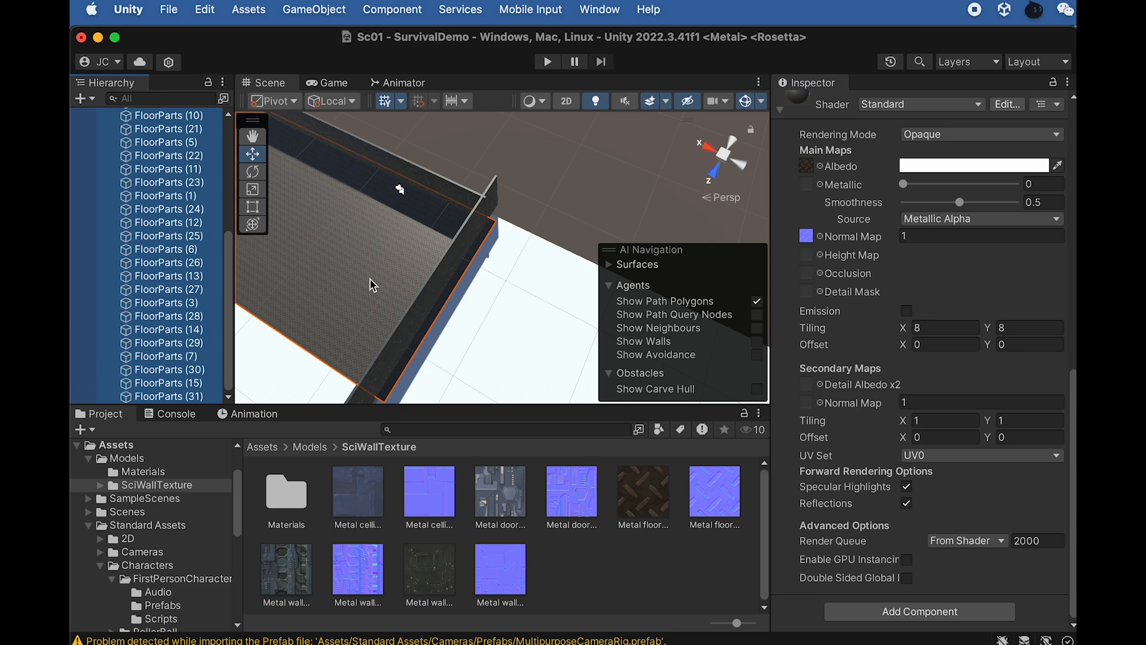
scroll(372, 286, "down", 2)
scroll(372, 284, "down", 2)
key("super+d")
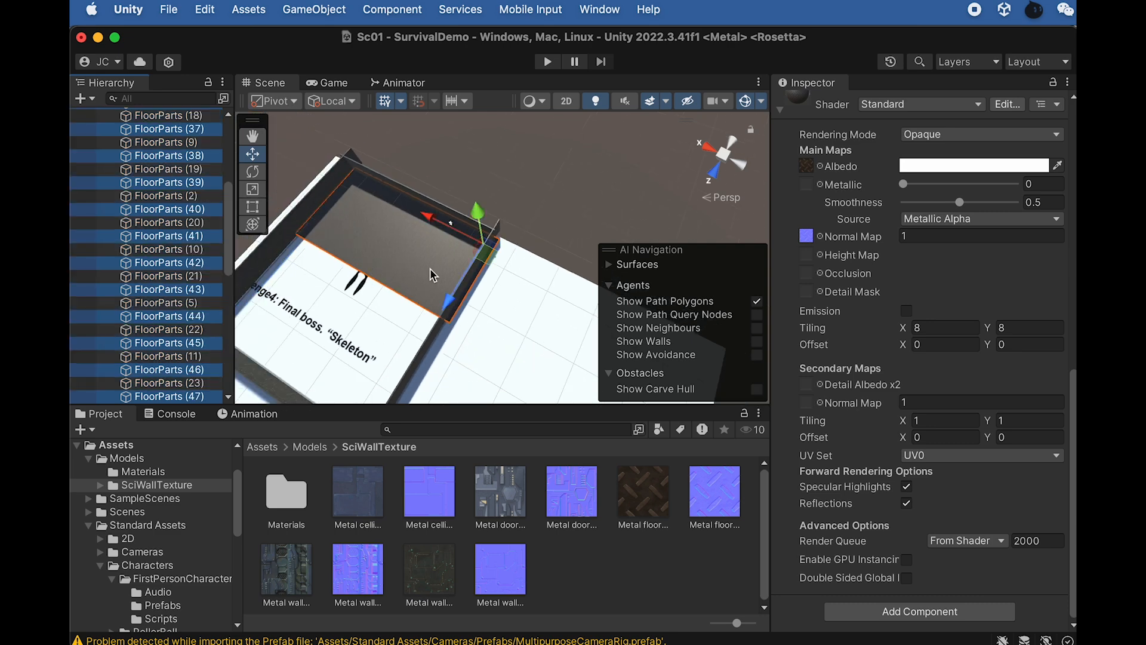
left_click_drag(445, 305, 431, 357)
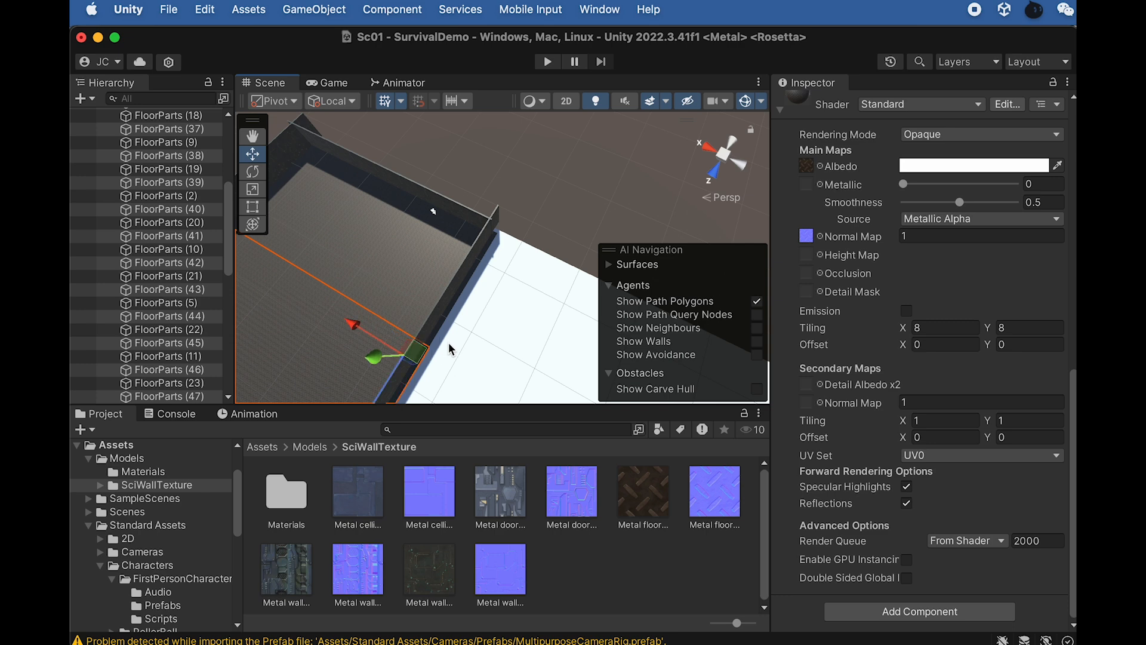
scroll(451, 348, "down", 6)
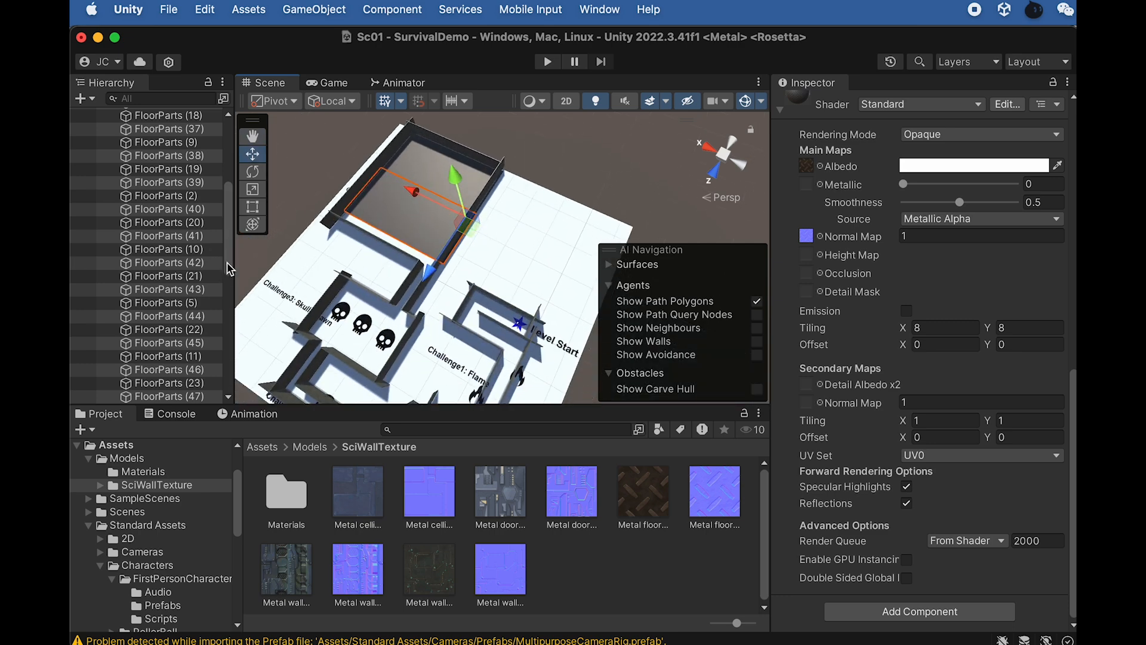
Frame the original corner FloorParts tile and create an empty GameObject there, named FloorG
scroll(205, 197, "up", 10)
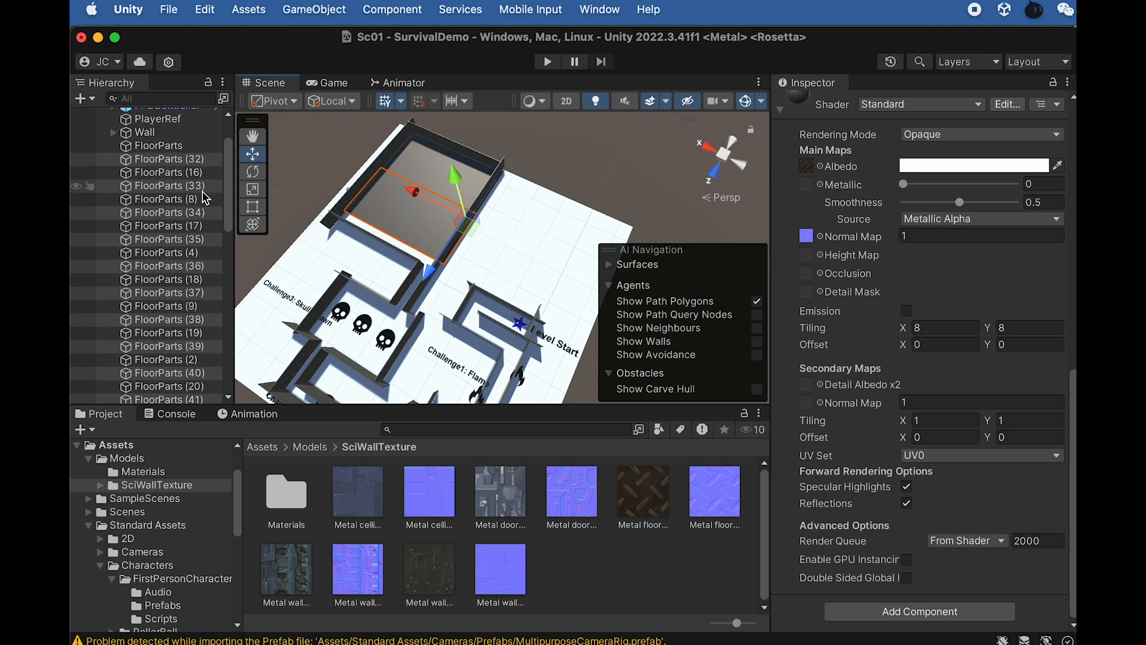
left_click(170, 206)
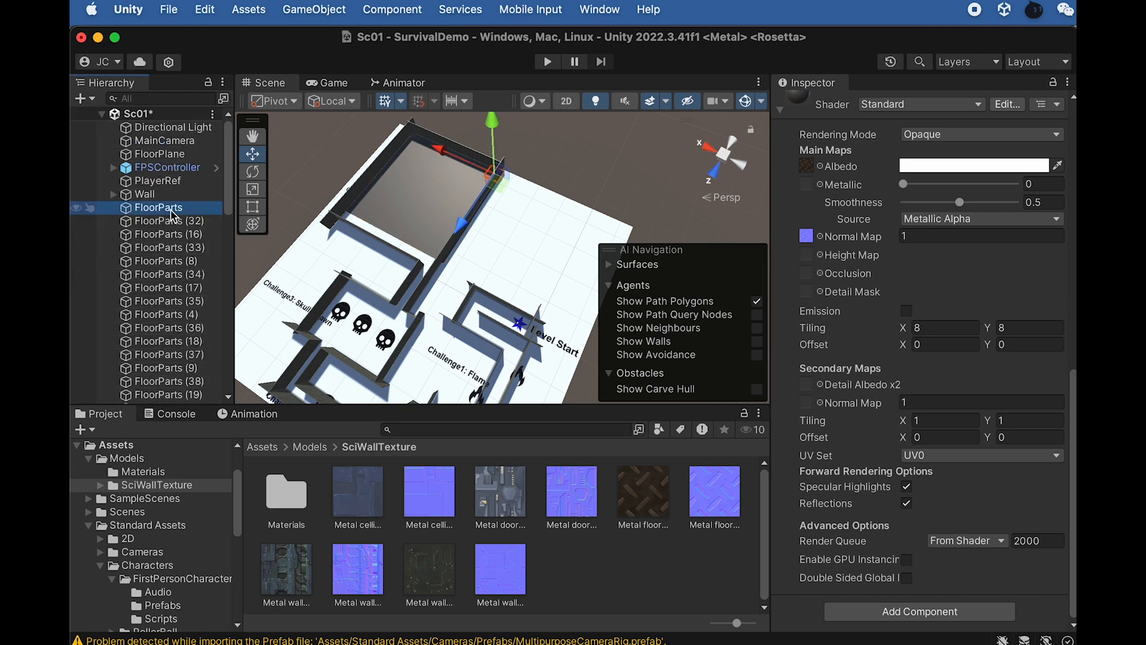
left_click_drag(401, 322, 528, 223, "alt")
middle_click_drag(527, 223, 529, 236)
mouse_move(505, 241)
left_mouse_down("alt")
mouse_move(528, 244)
mouse_move(486, 248)
left_mouse_up("alt")
scroll(154, 316, "down", 1)
scroll(173, 346, "down", 15)
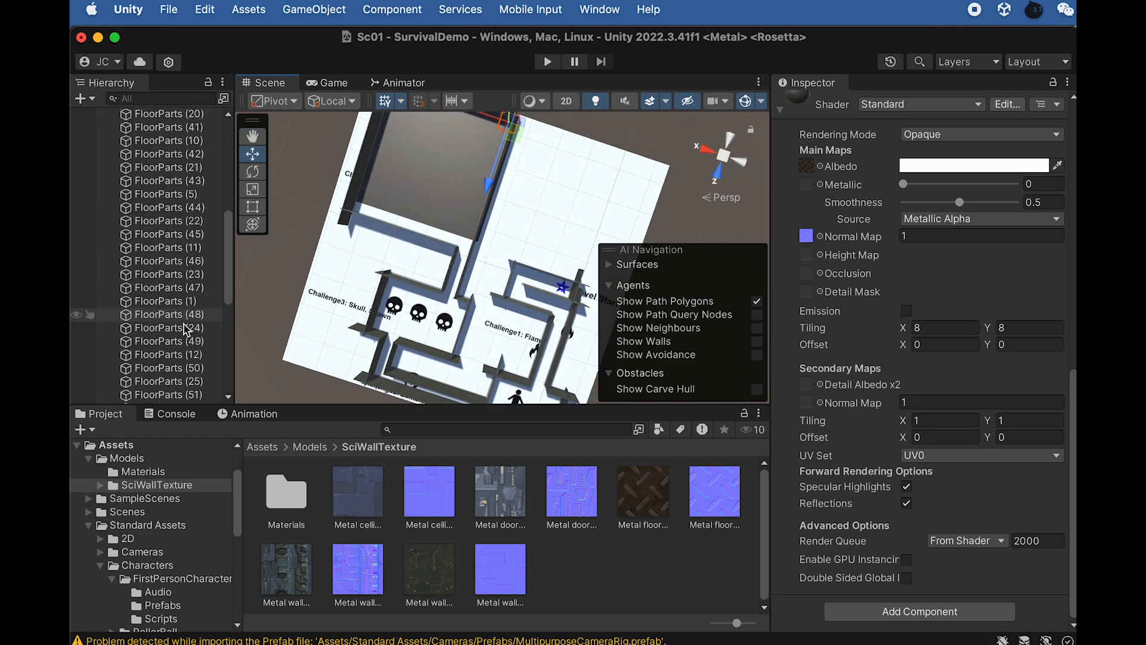
scroll(196, 376, "up", 15)
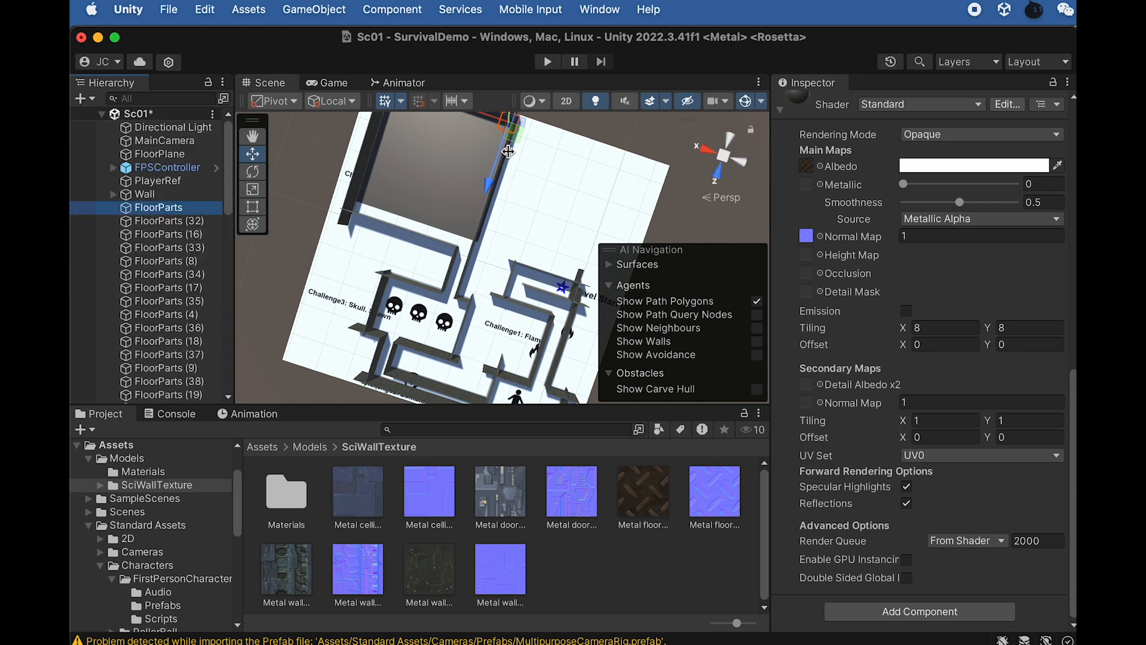
key("f")
left_click(314, 9)
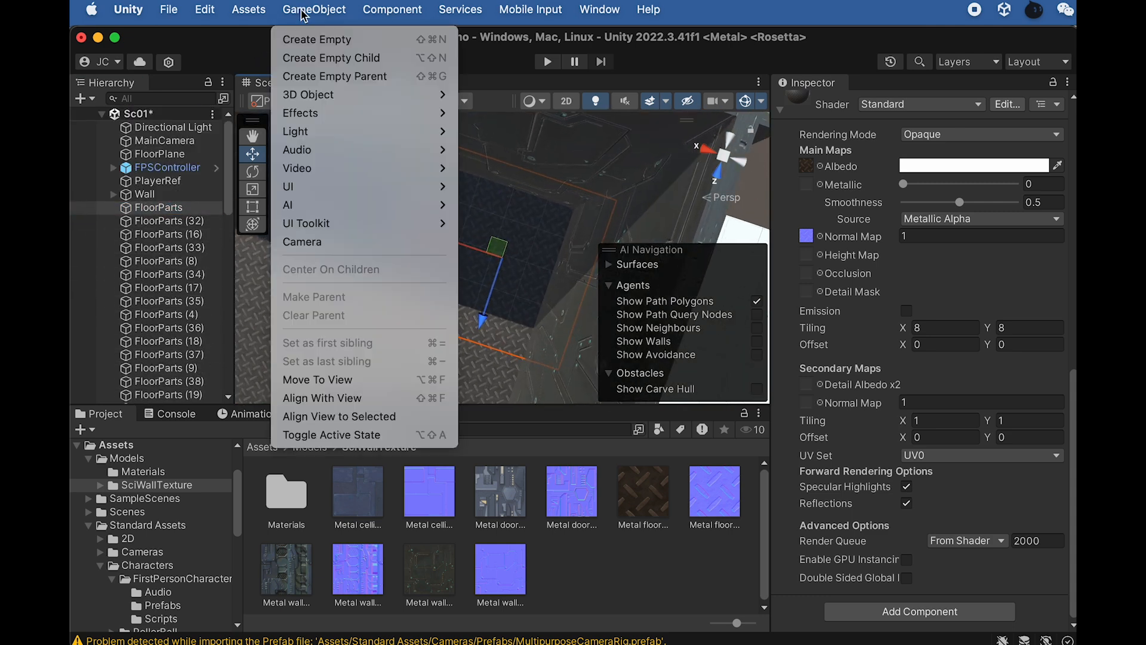
left_click(317, 39)
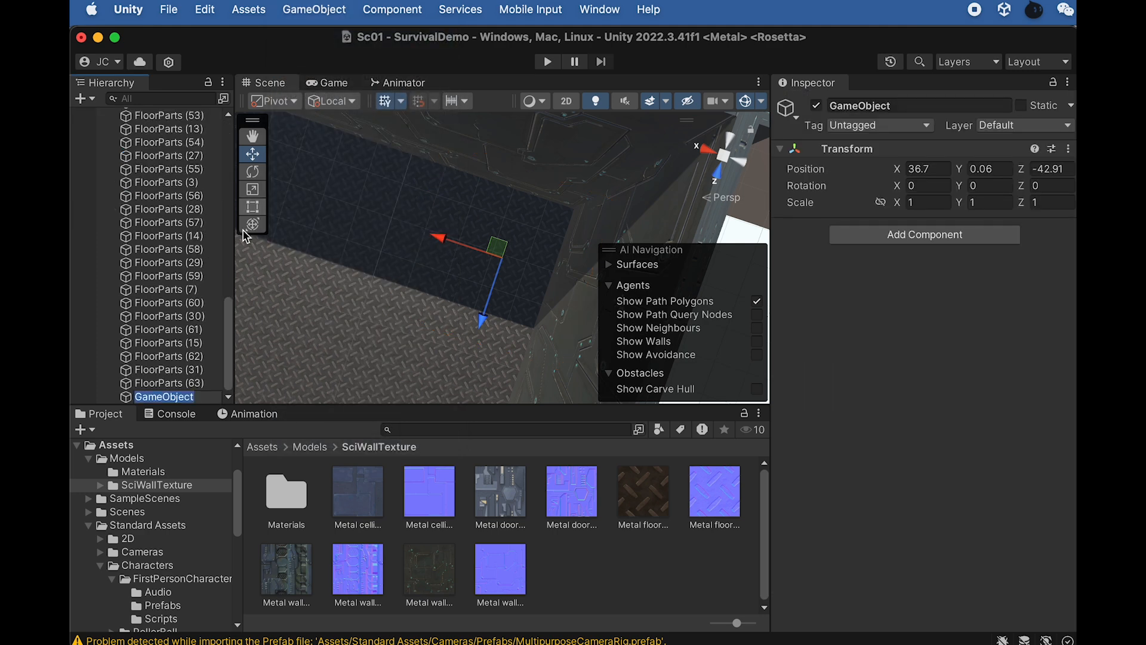
type("FloorG")
Parent all 64 FloorParts tiles to FloorG and collapse the group in the hierarchy
left_click(169, 382)
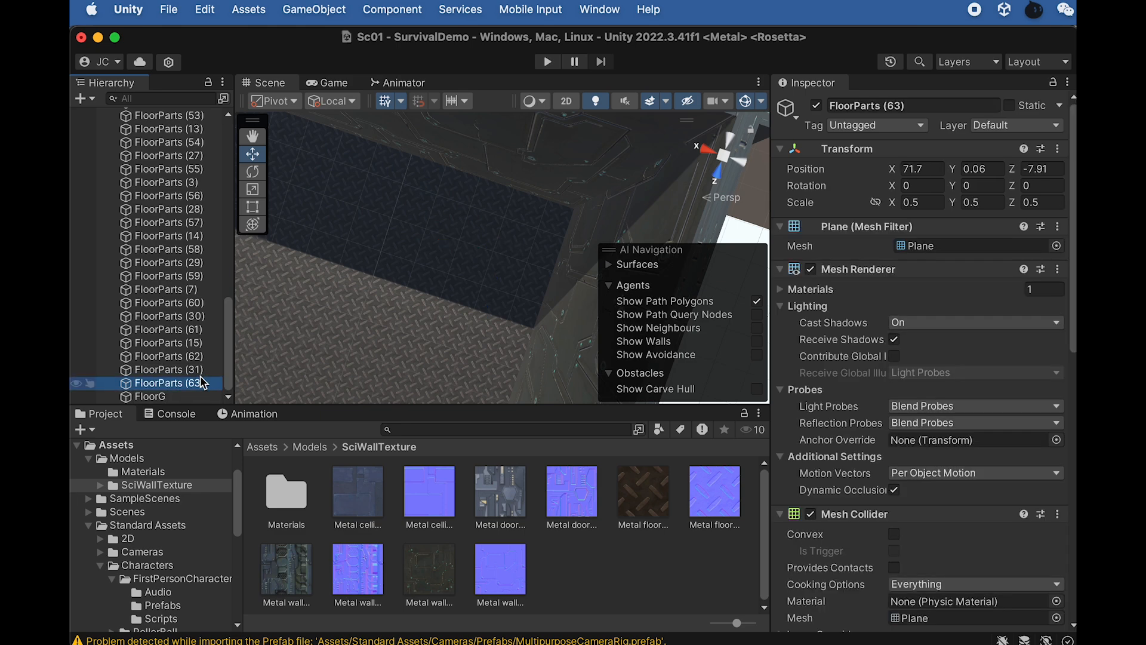
scroll(167, 310, "up", 15)
left_click(161, 221, "shift")
scroll(161, 310, "down", 15)
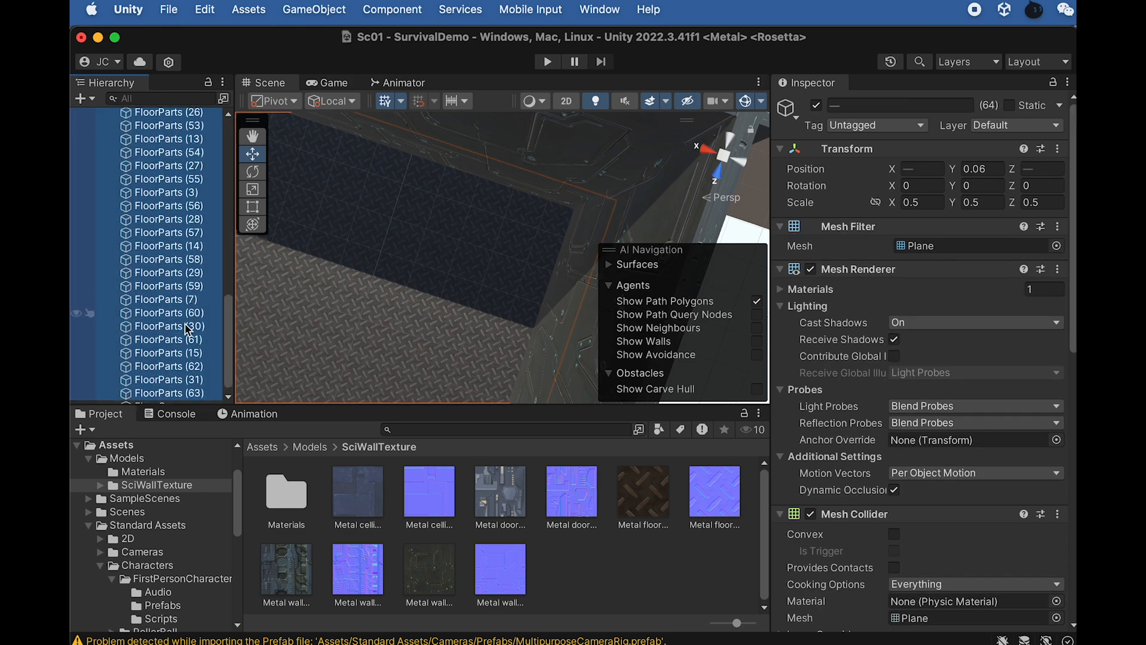
left_click_drag(161, 382, 158, 397)
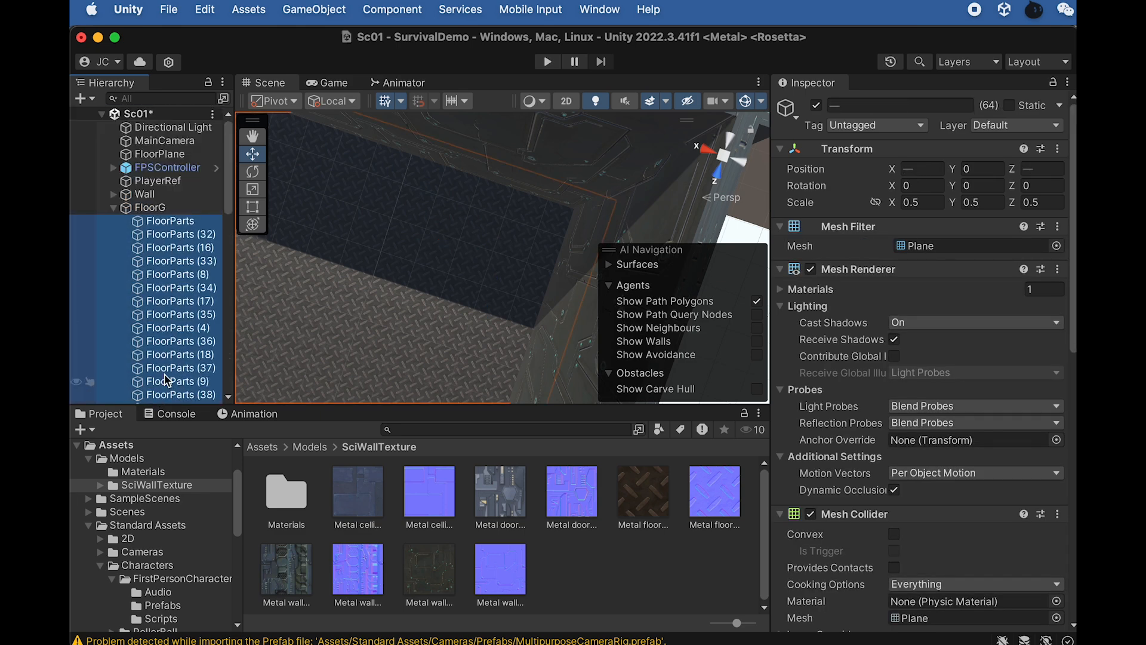
left_click(114, 208)
Duplicate the FloorG group and move the copy along Z to about -3.41, over the skull spawn area
scroll(427, 230, "down", 10)
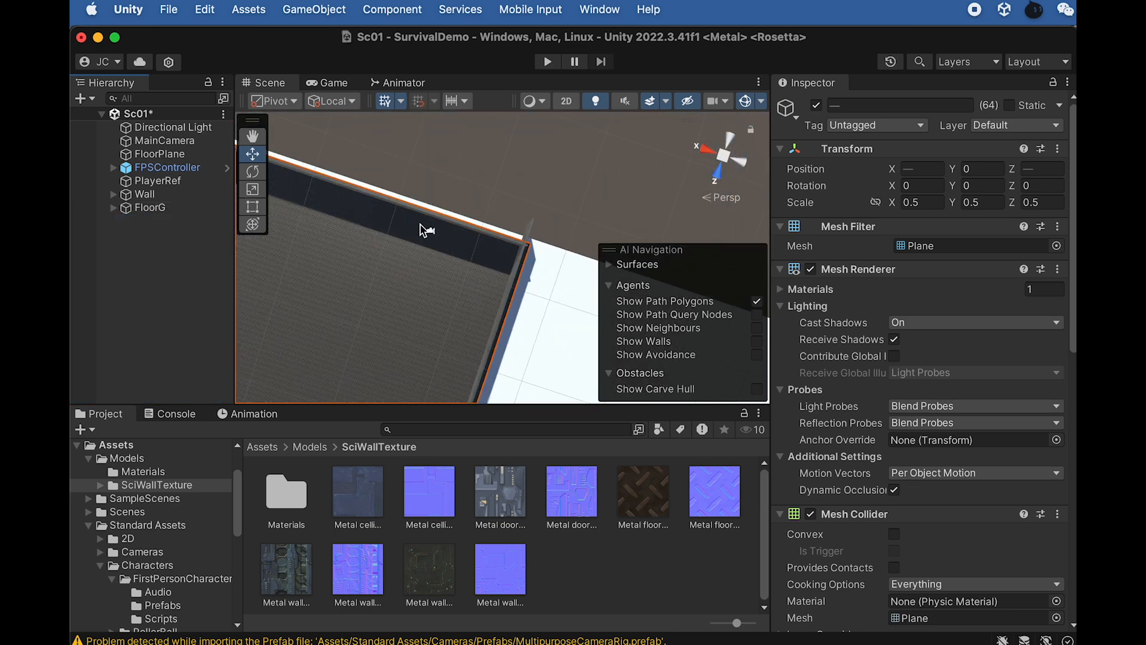
scroll(384, 250, "down", 3)
double_click(156, 209)
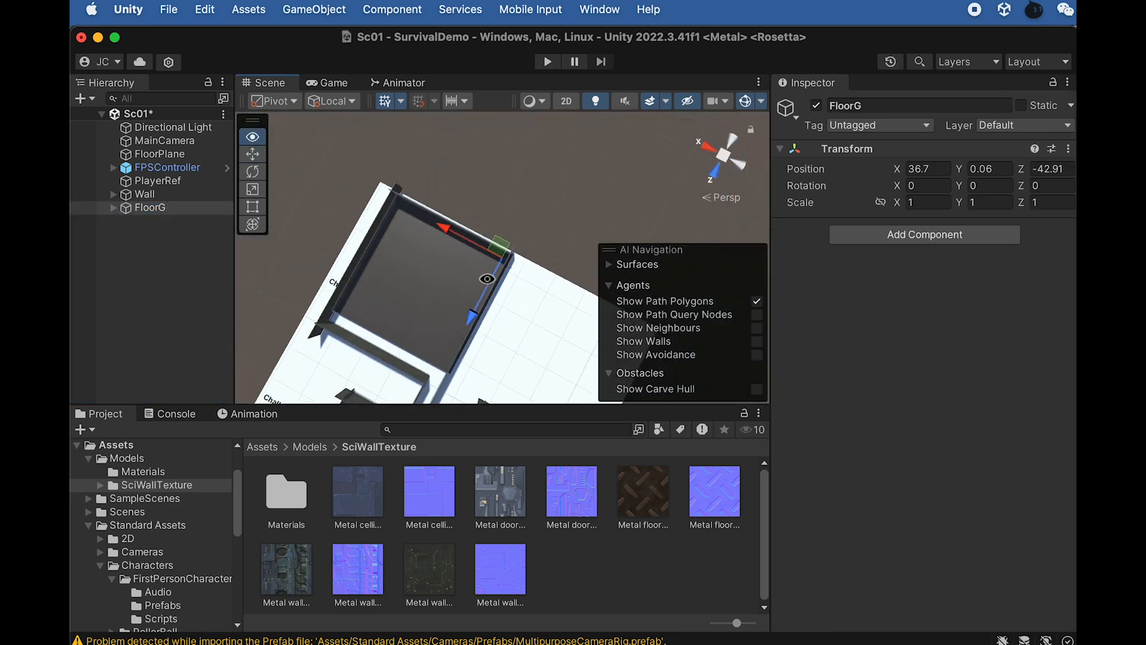
middle_click_drag(469, 317, 495, 232)
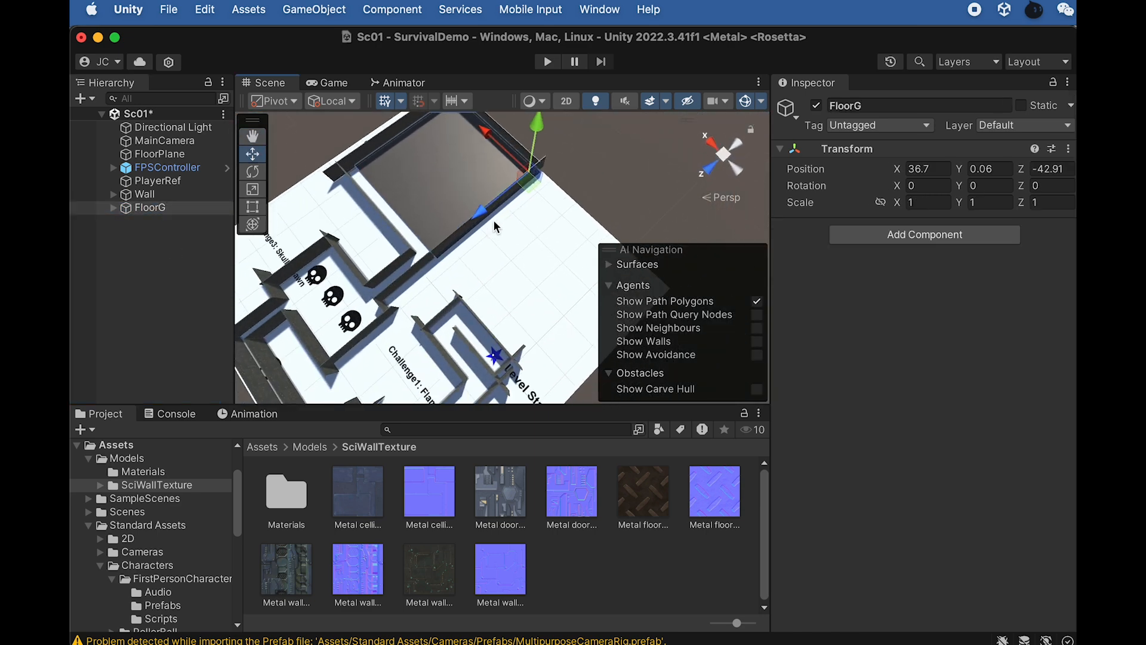
key("super+d")
left_click_drag(481, 221, 388, 268)
scroll(420, 287, "down", 5)
scroll(418, 299, "up", 5)
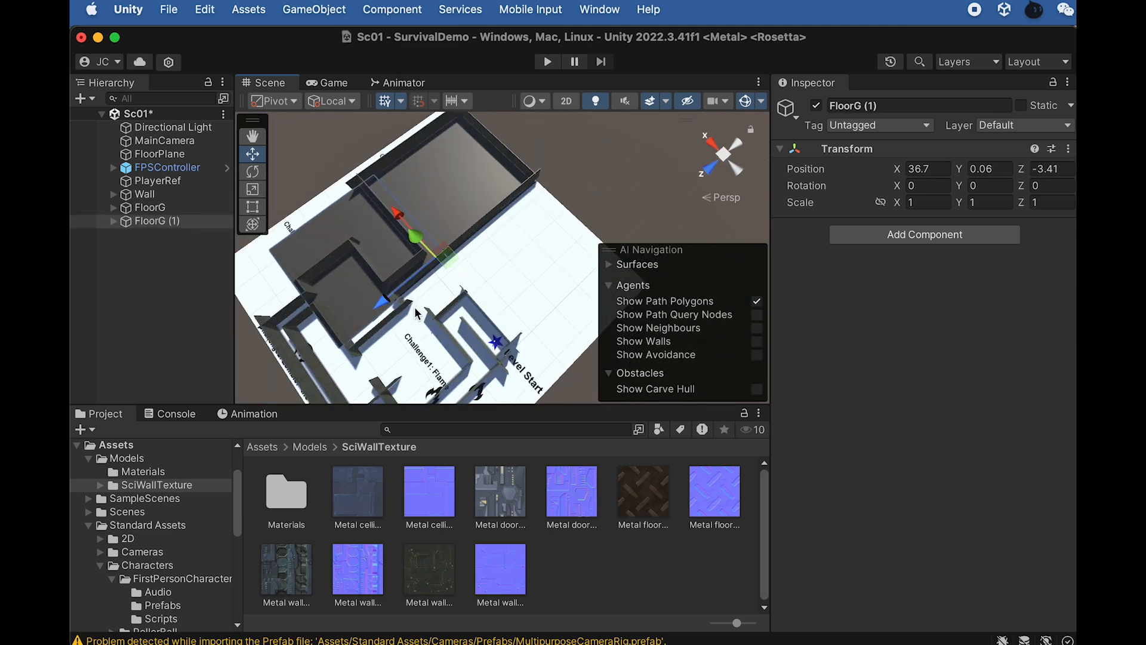
Align the copied floor group edge to edge with FloorG, at Z -2.91
scroll(370, 265, "up", 4)
middle_click_drag(398, 281, 481, 268)
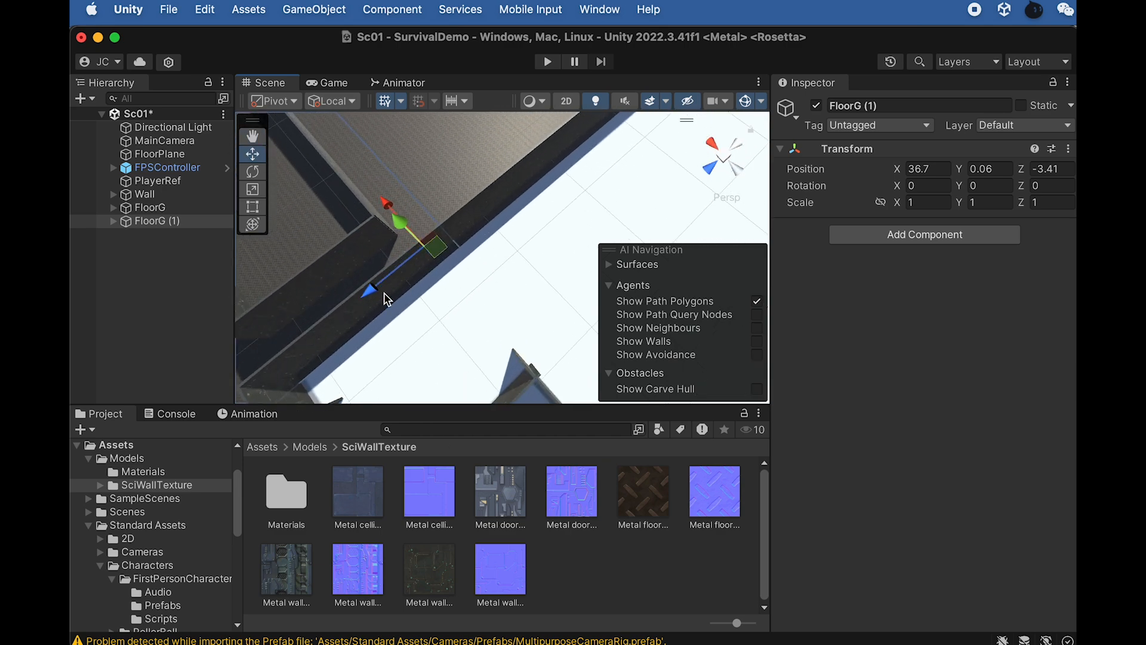
left_click_drag(371, 297, 377, 249)
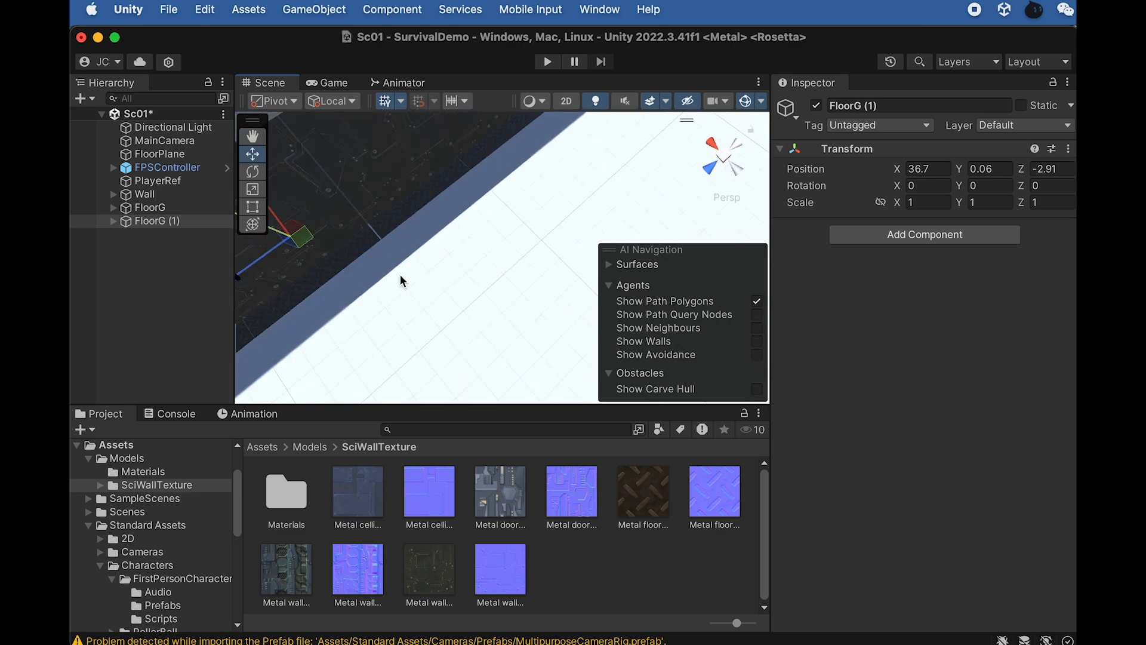
scroll(406, 274, "down", 5)
scroll(530, 178, "down", 3)
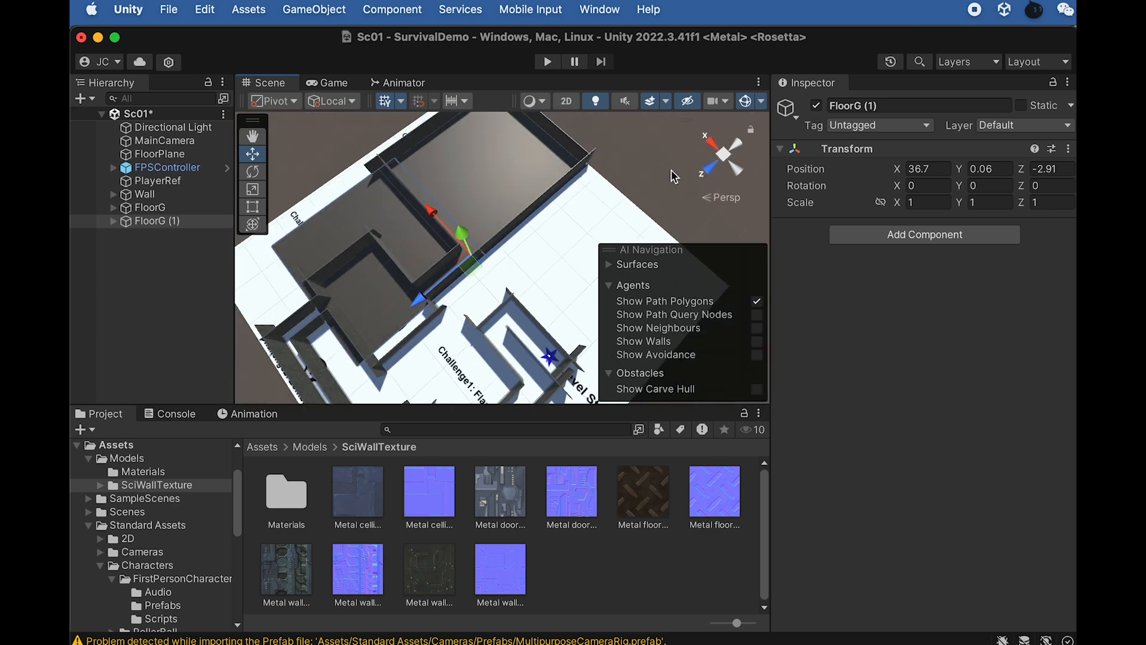
Duplicate FloorG (1) alone and move the copy along Z to about 38.8, beyond the second floor section
left_click(149, 208, "shift")
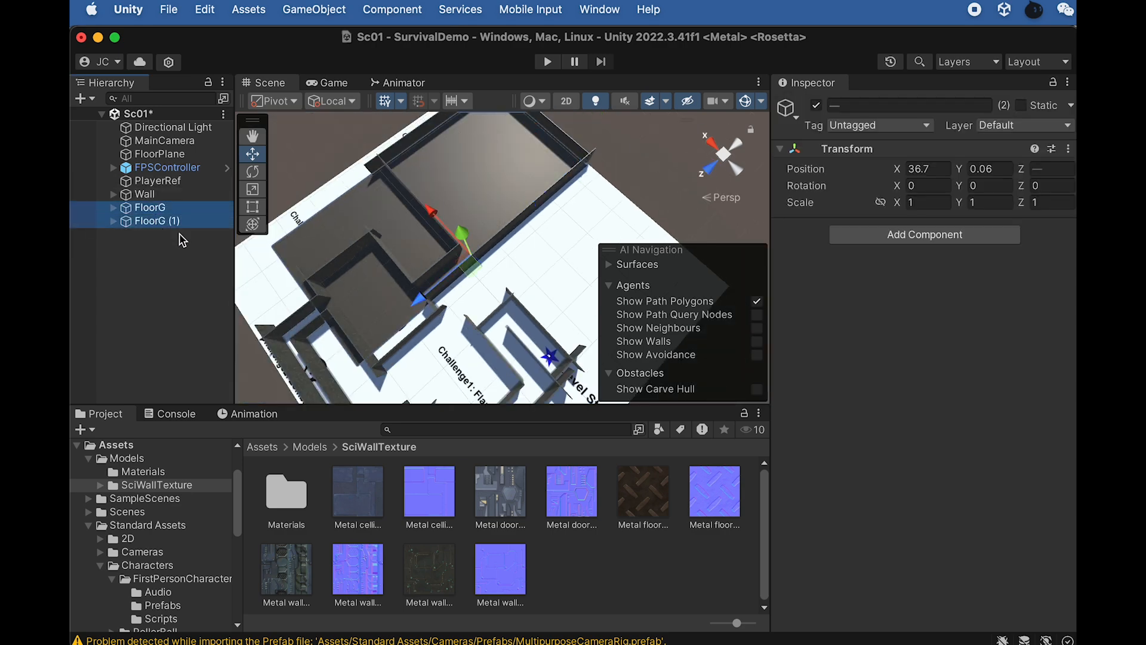
scroll(379, 237, "down", 5)
left_click_drag(406, 266, 615, 308, "alt")
middle_click_drag(445, 236, 373, 168)
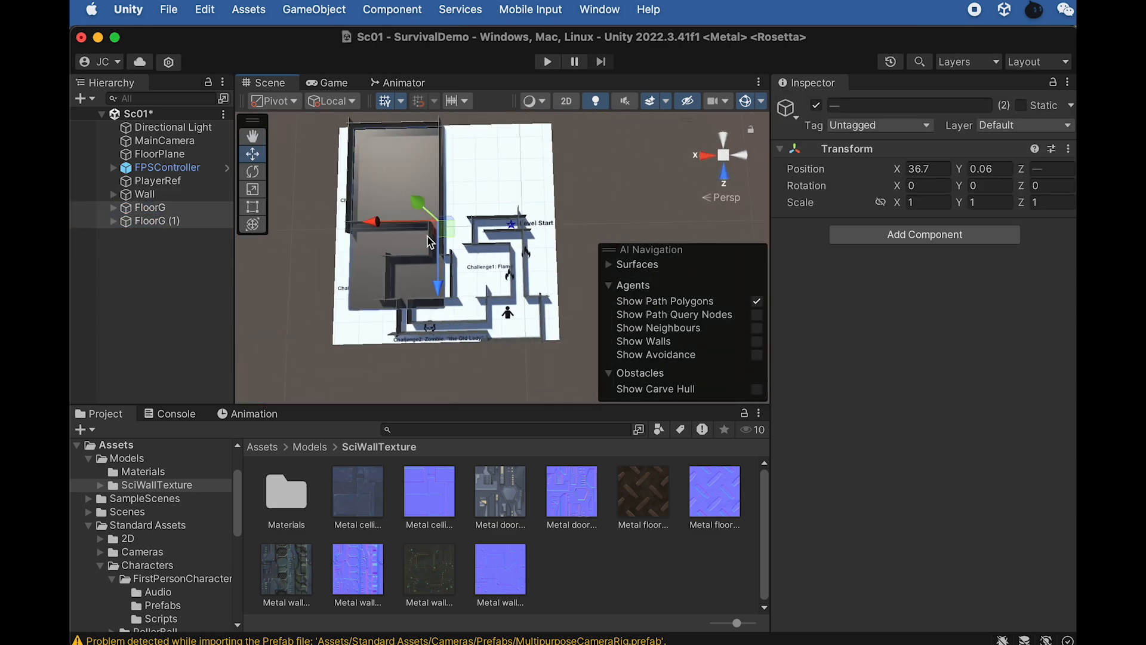
left_click(197, 222)
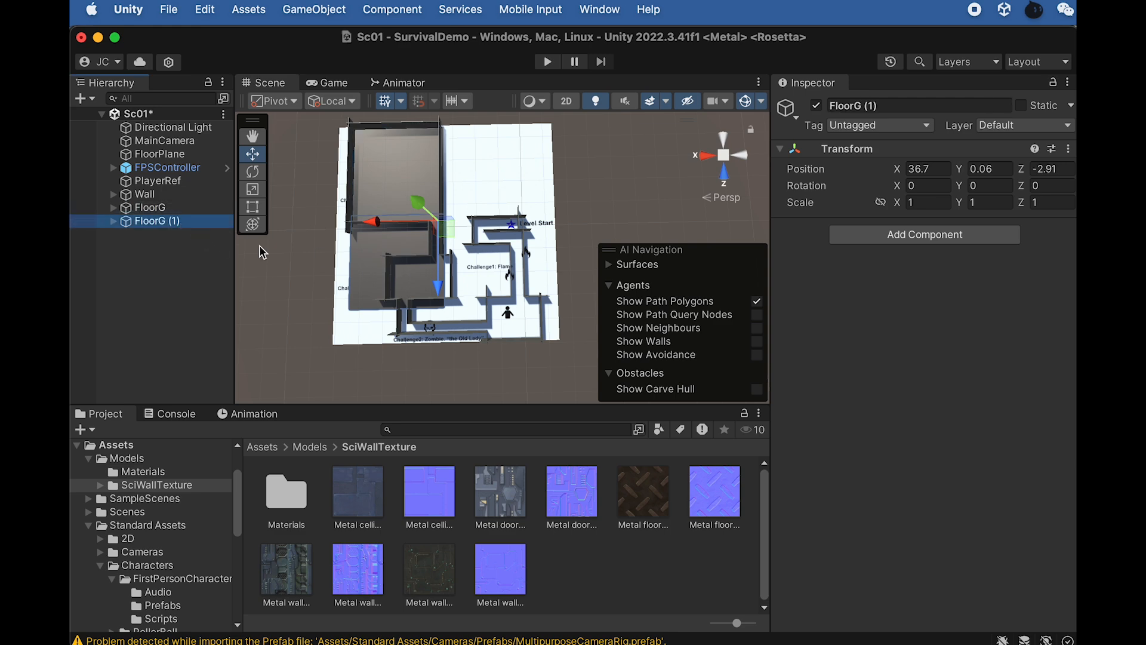
key("super+d")
left_click_drag(439, 298, 442, 397)
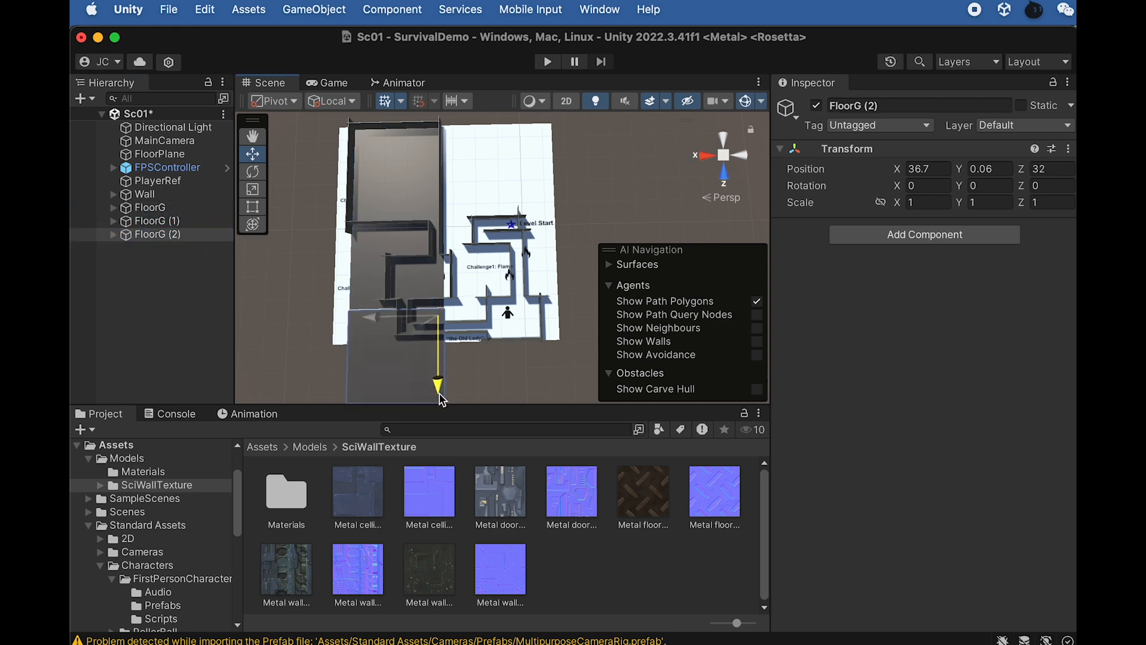
Snap the corner of the third floor group to the edge of FloorG (1), at Z 37.09
middle_click_drag(365, 397, 458, 313)
scroll(458, 312, "up", 5)
scroll(597, 167, "up", 3)
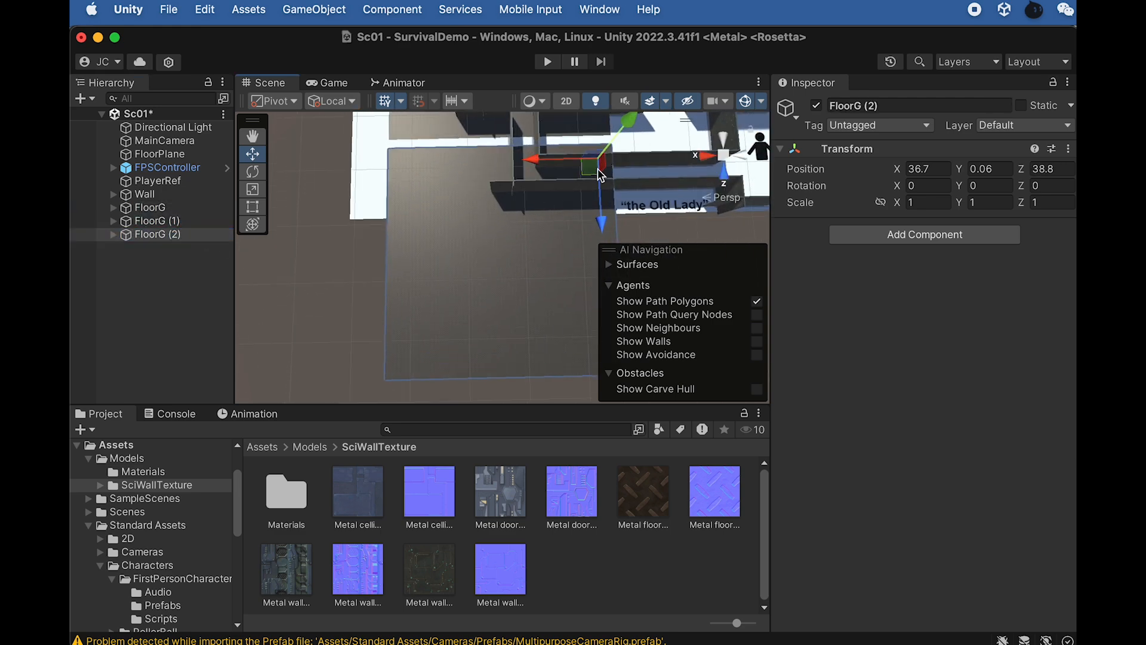
middle_click_drag(604, 166, 534, 253)
scroll(534, 253, "up", 4)
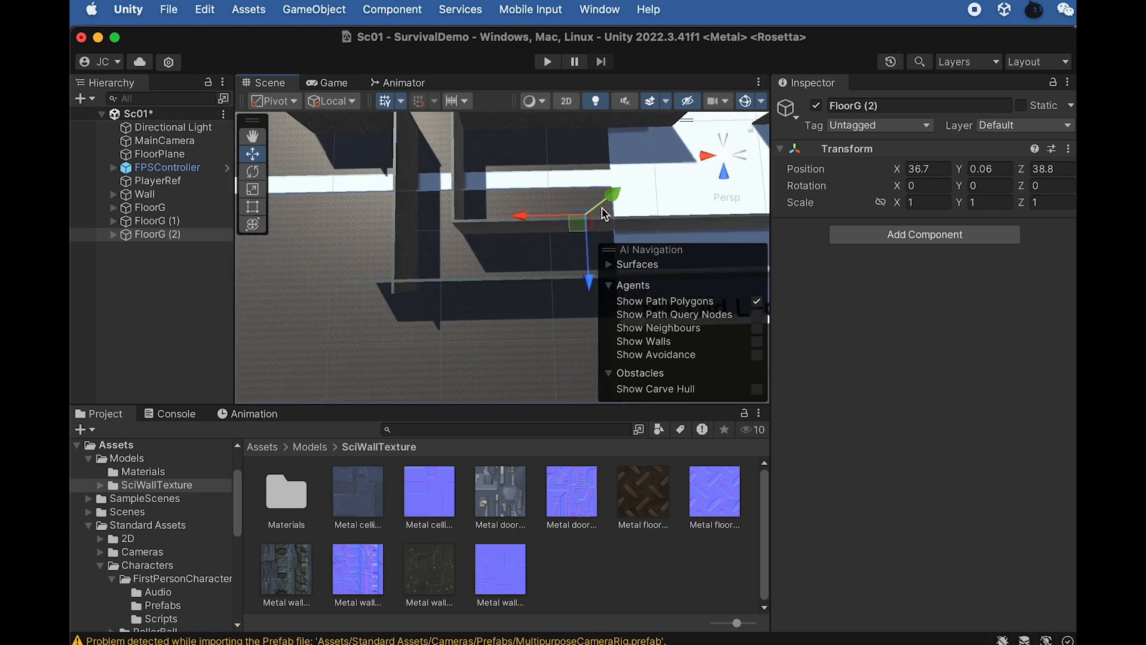
left_click_drag(603, 213, 457, 165, "alt")
middle_click_drag(542, 197, 392, 185)
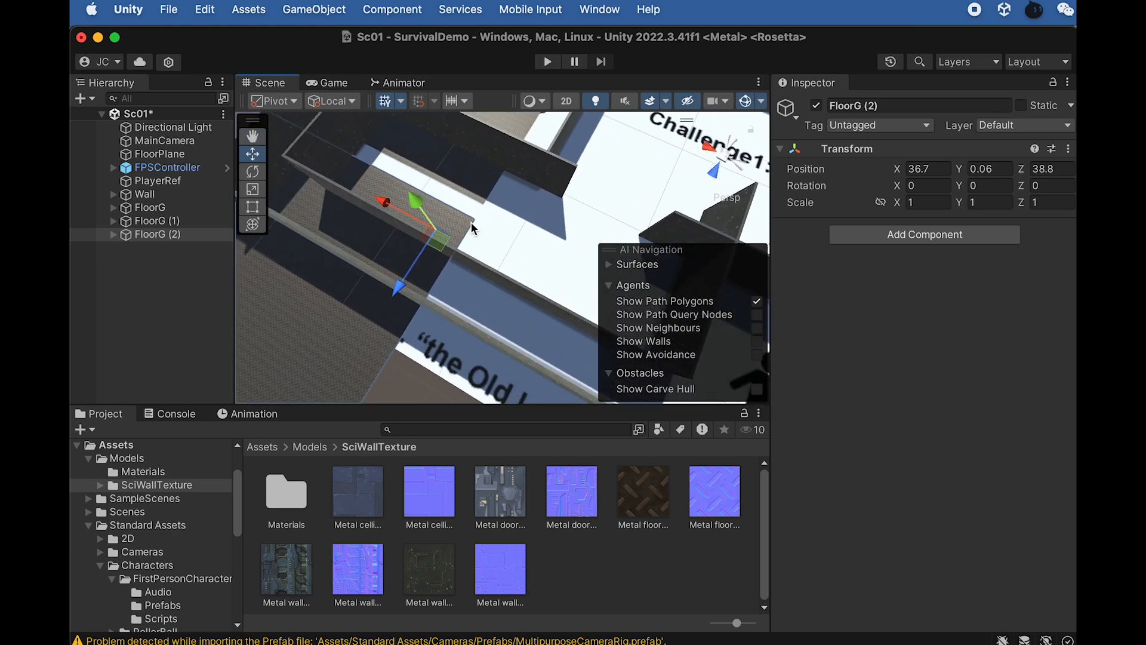
left_click_drag(476, 226, 480, 219)
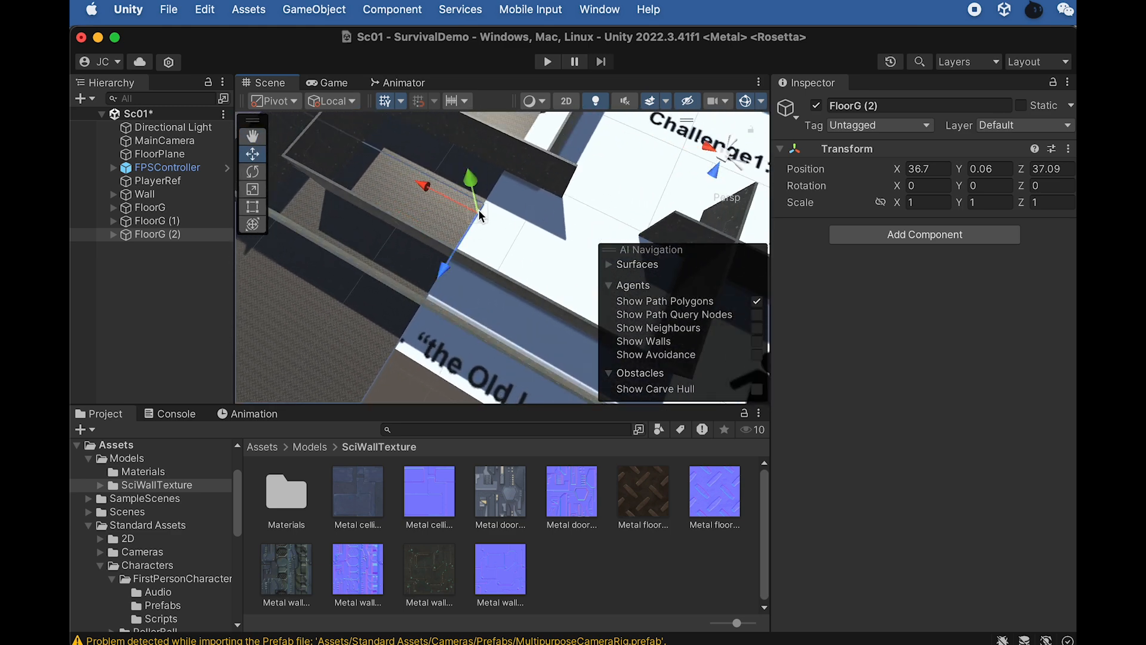
Duplicate FloorG (1) and FloorG (2) together and move the copies along X over the uncovered half of the maze beside them
scroll(480, 216, "down", 3)
left_click(503, 199)
scroll(510, 208, "down", 3)
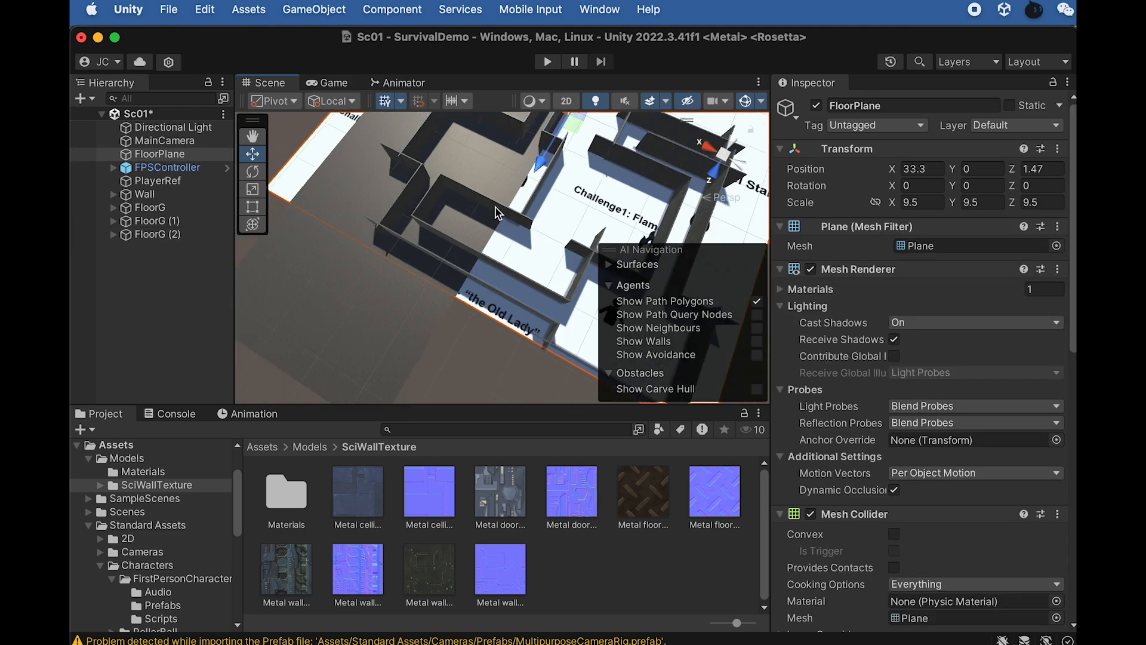
scroll(494, 206, "down", 5)
left_click_drag(482, 227, 592, 257, "alt")
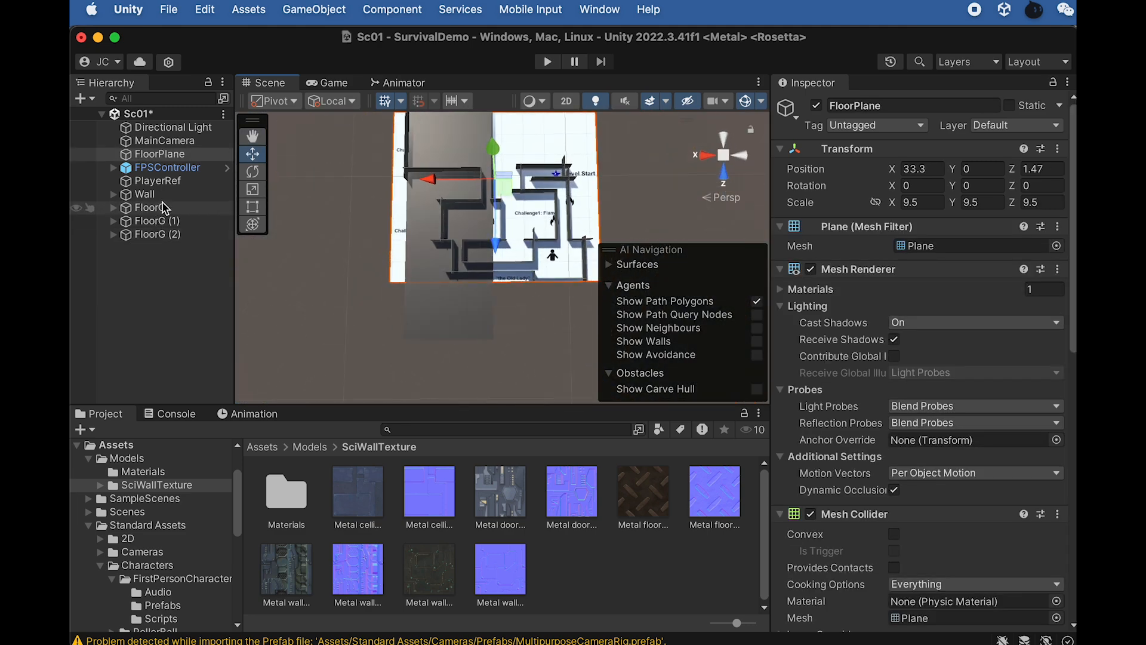
left_click(157, 221)
left_click(157, 234, "shift")
left_click_drag(460, 236, 485, 200, "alt")
key("super+d")
left_click_drag(420, 167, 521, 177)
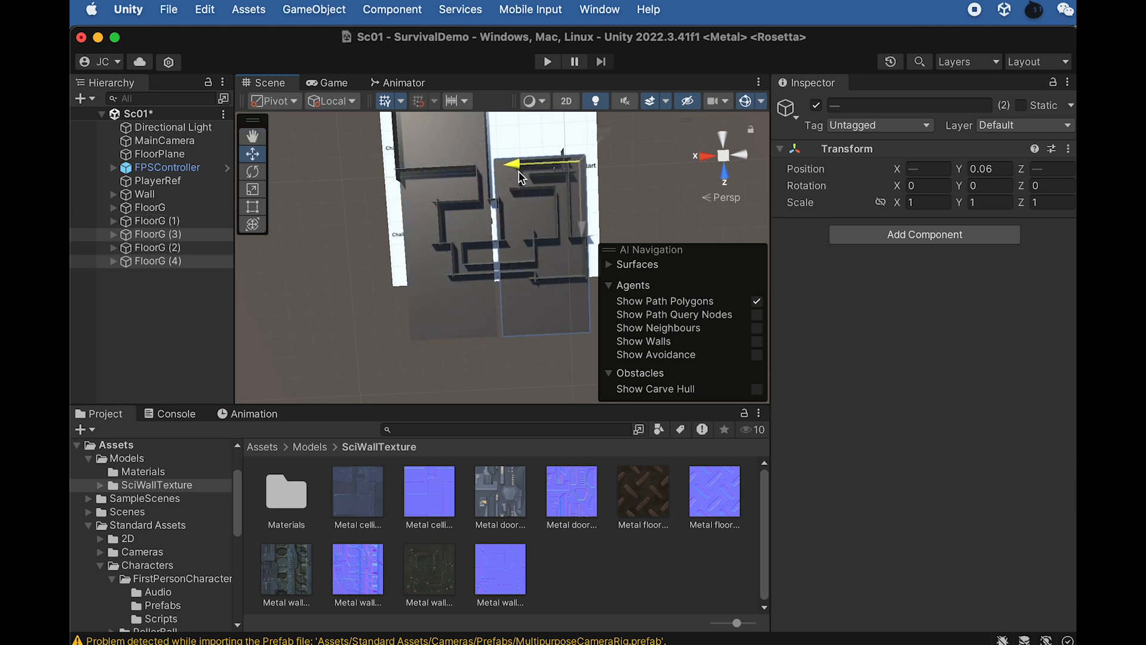
Snap the corner of the two copied floor groups to the edge of the original floor groups, closing the gap between them
scroll(505, 337, "up", 5)
scroll(515, 356, "up", 8)
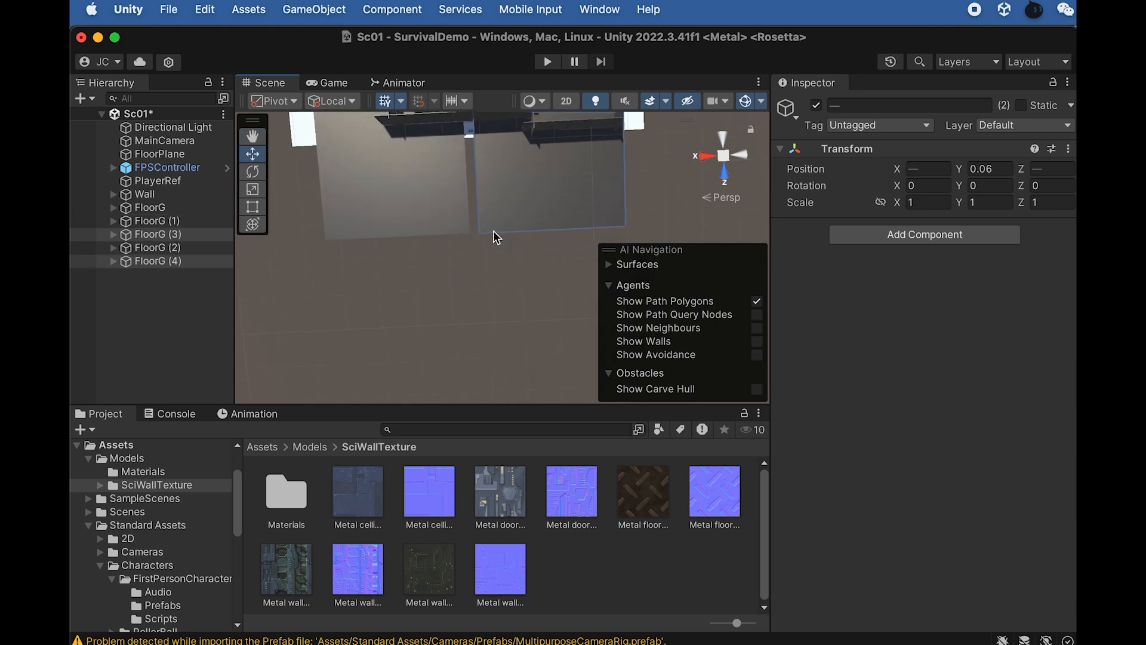
left_click_drag(448, 205, 432, 204)
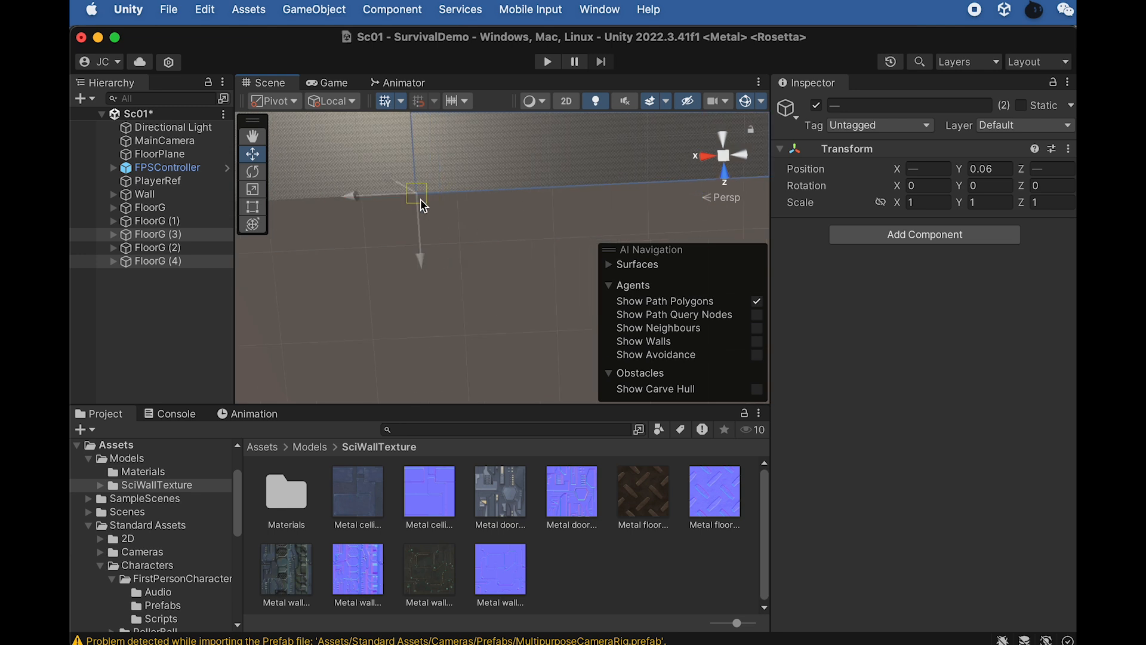
scroll(478, 238, "down", 10)
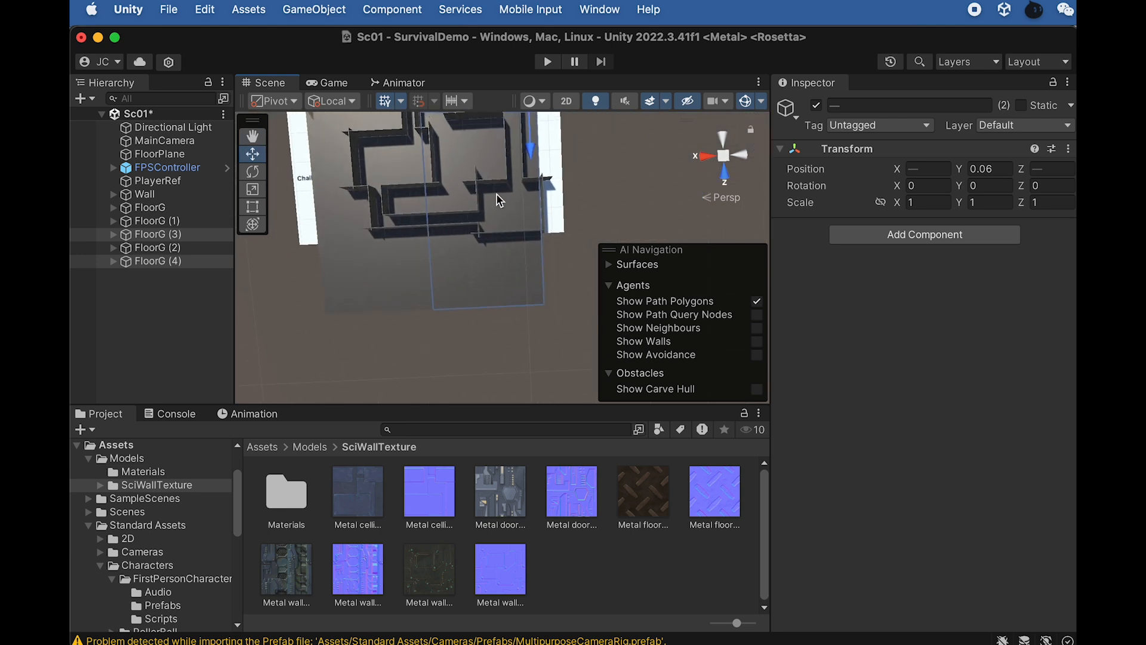
Select all five FloorG groups and shift them slightly along X to line up with the outer maze walls
scroll(500, 201, "up", 10)
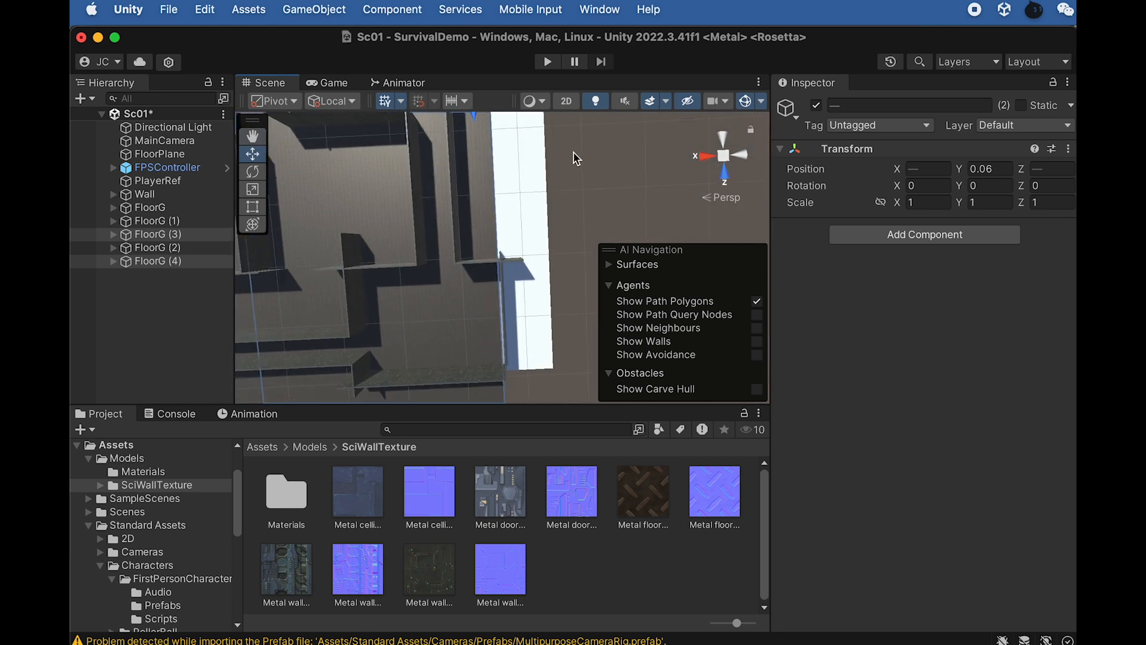
scroll(495, 301, "down", 8)
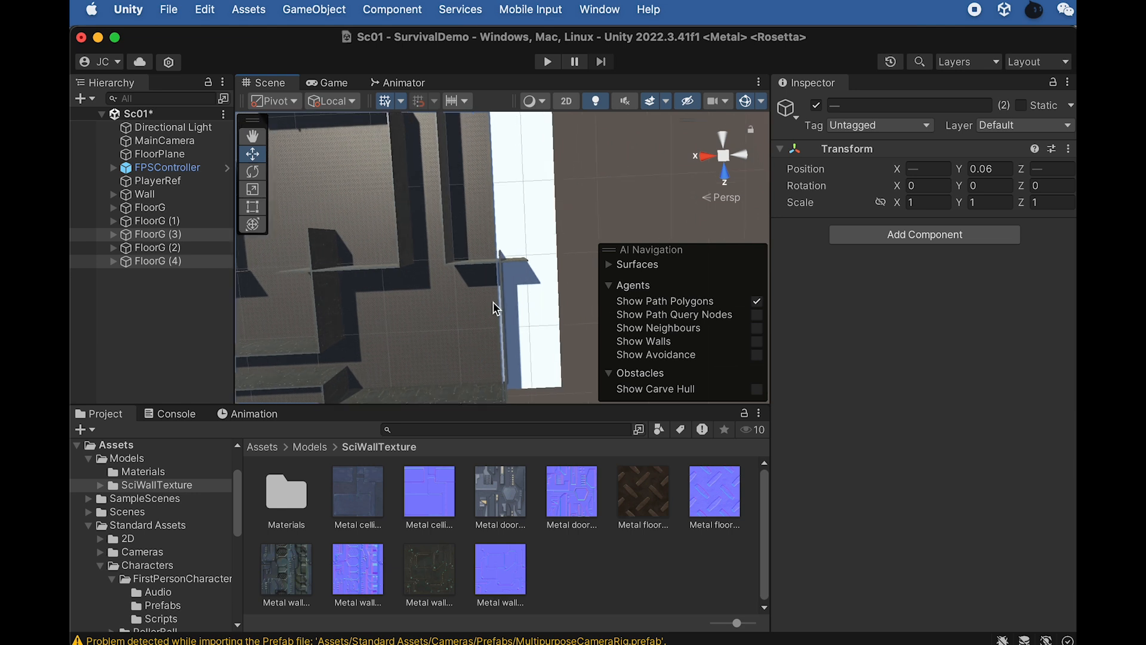
middle_click_drag(435, 235, 452, 250)
scroll(452, 251, "up", 10)
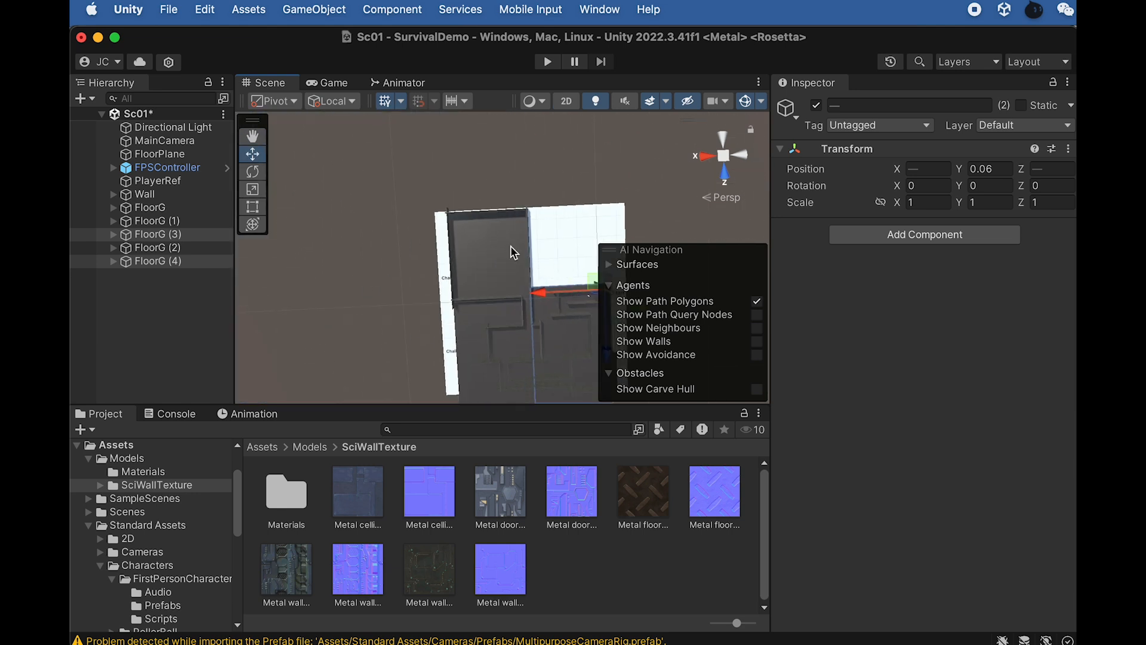
left_click_drag(584, 225, 607, 220)
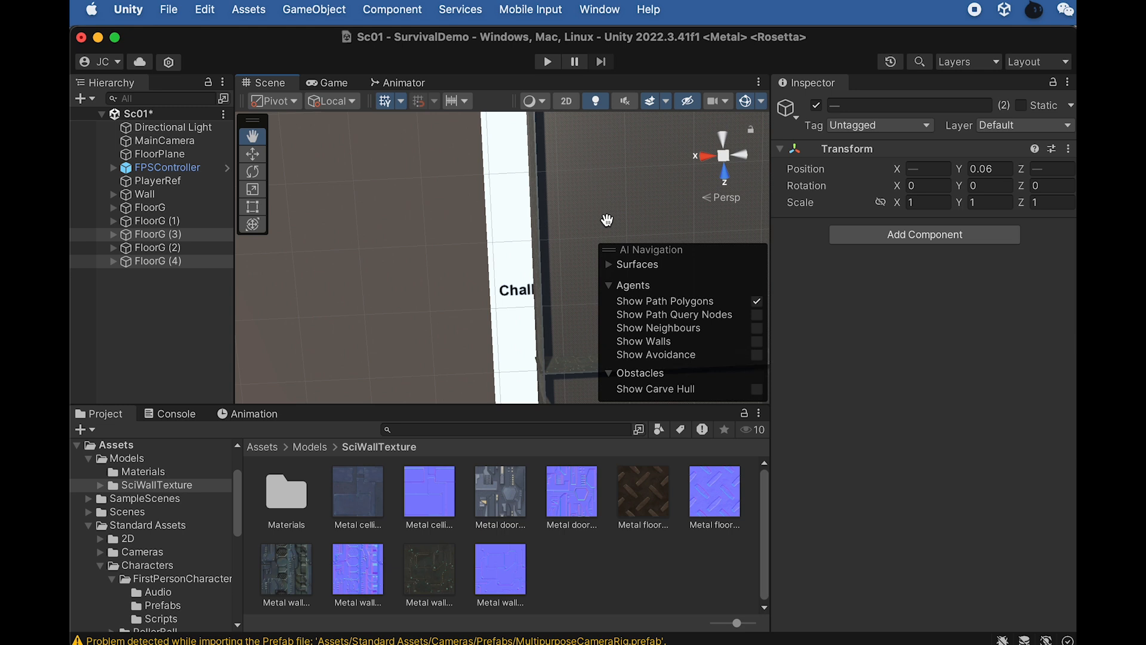
left_click(173, 221)
left_click(152, 208)
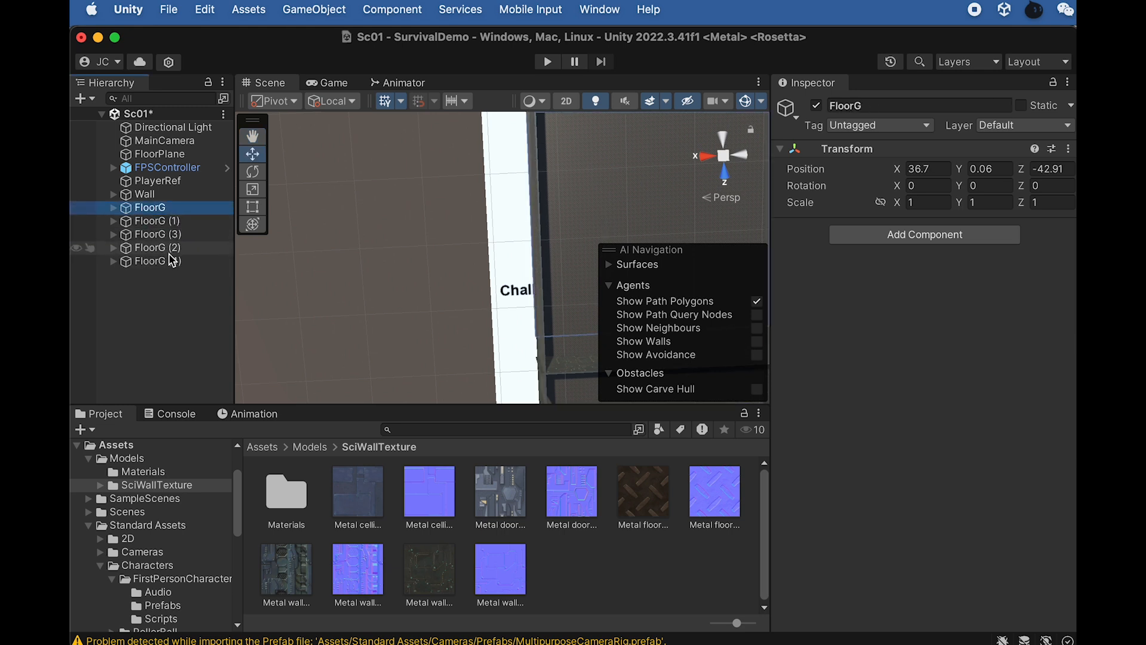
left_click(158, 261, "shift")
scroll(428, 281, "down", 3)
scroll(429, 275, "down", 4)
middle_click_drag(455, 275, 278, 209)
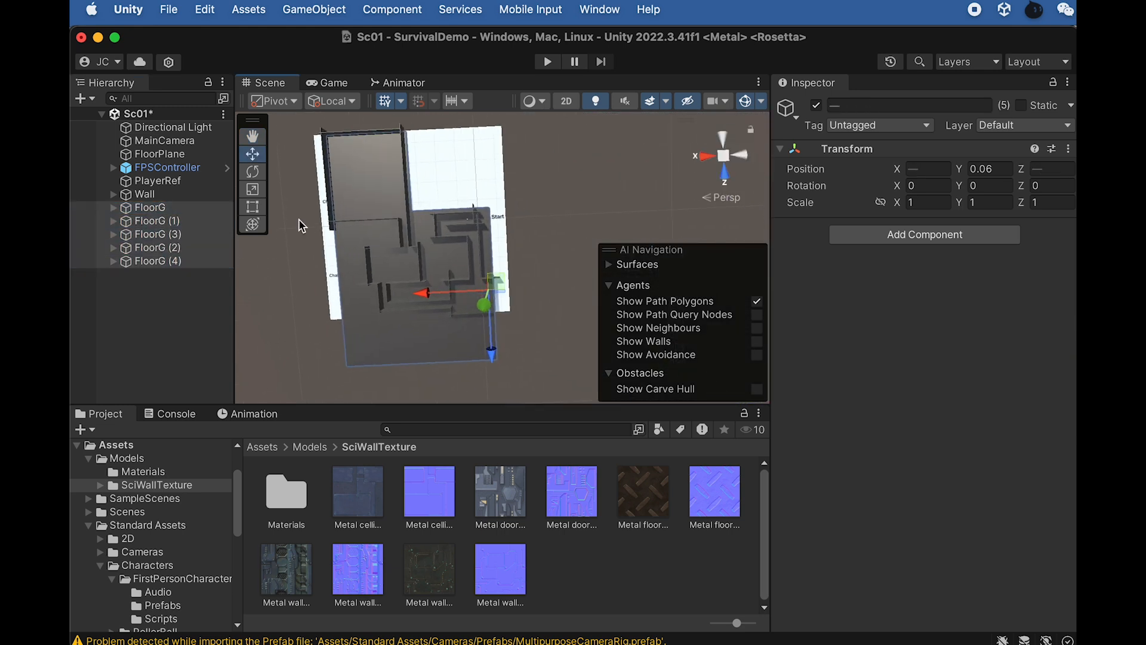
scroll(423, 299, "up", 5)
middle_click_drag(421, 317, 470, 236)
scroll(477, 234, "up", 5)
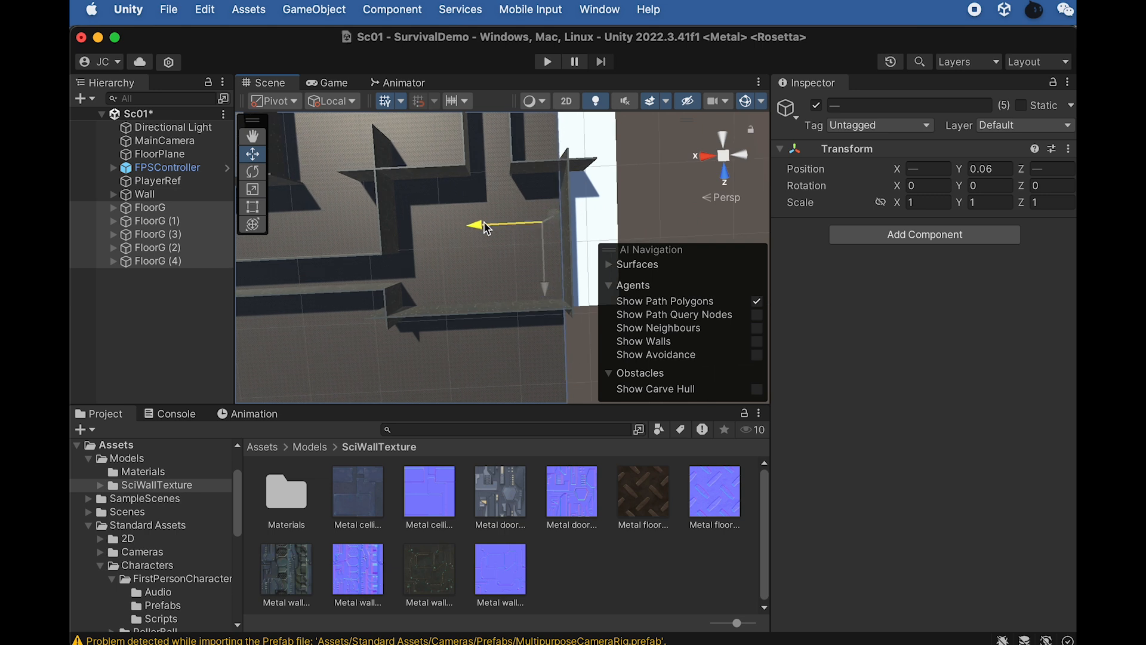
Inspect how the floor groups meet the outer walls, from the Start side around to the strip beside the Challenge label
left_click_drag(567, 234, 568, 83, "alt")
scroll(571, 262, "up", 5)
mouse_move(570, 263)
middle_mouse_down()
mouse_move(474, 246)
mouse_move(358, 261)
mouse_move(550, 268)
middle_mouse_up()
scroll(550, 268, "down", 10)
middle_click_drag(388, 257, 520, 373)
scroll(476, 245, "up", 4)
left_click_drag(465, 271, 588, 230, "alt")
middle_click_drag(455, 333, 614, 277)
scroll(497, 339, "up", 2)
scroll(497, 339, "up", 3)
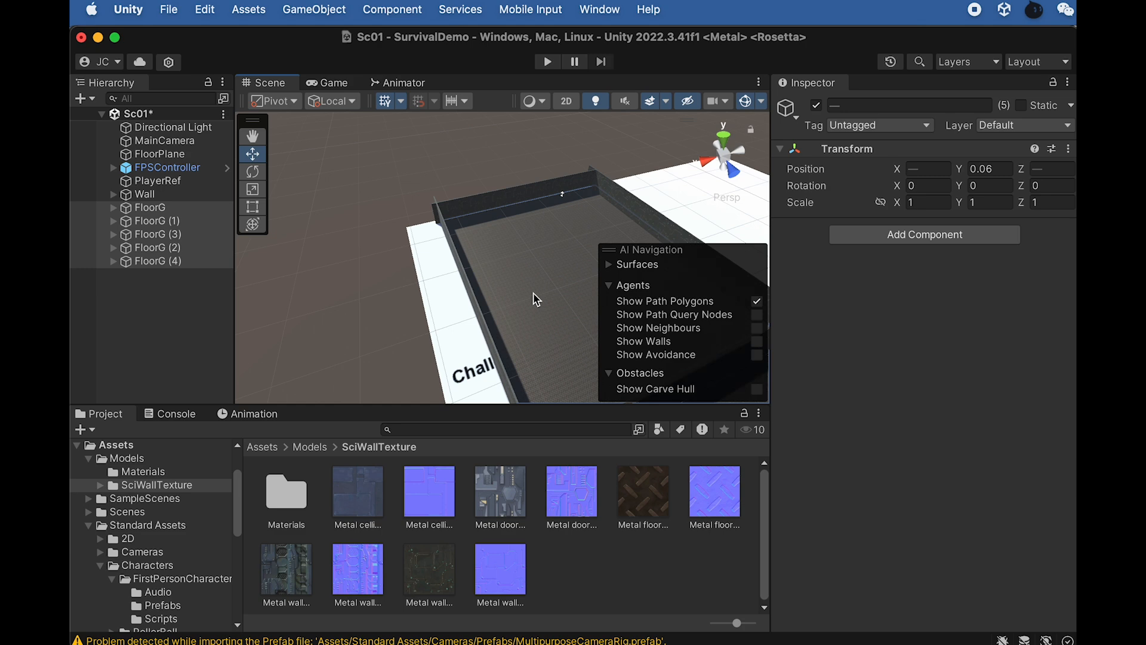
left_click_drag(535, 298, 315, 273, "alt")
middle_click_drag(448, 273, 416, 266)
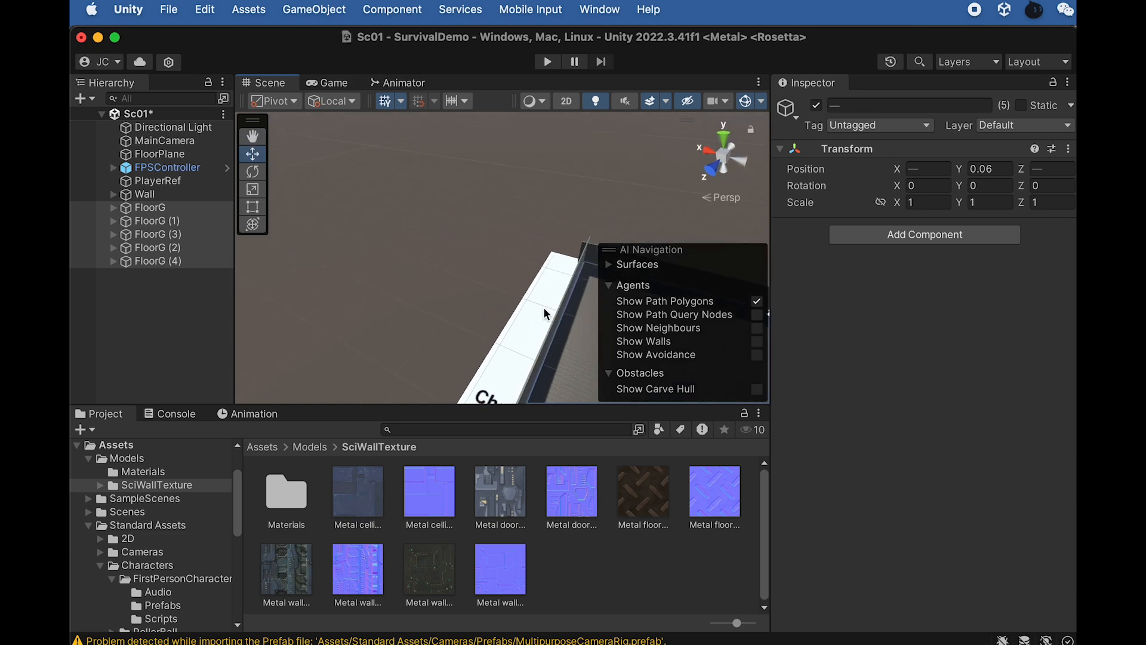
Duplicate the row of nine FloorParts tiles along FloorG's outer wall and move the copies along X, past the wall
left_click(560, 374)
key("f")
scroll(475, 245, "up", 2)
left_click_drag(448, 257, 647, 145, "alt")
scroll(342, 330, "down", 10)
left_click_drag(522, 232, 80, 520, "alt")
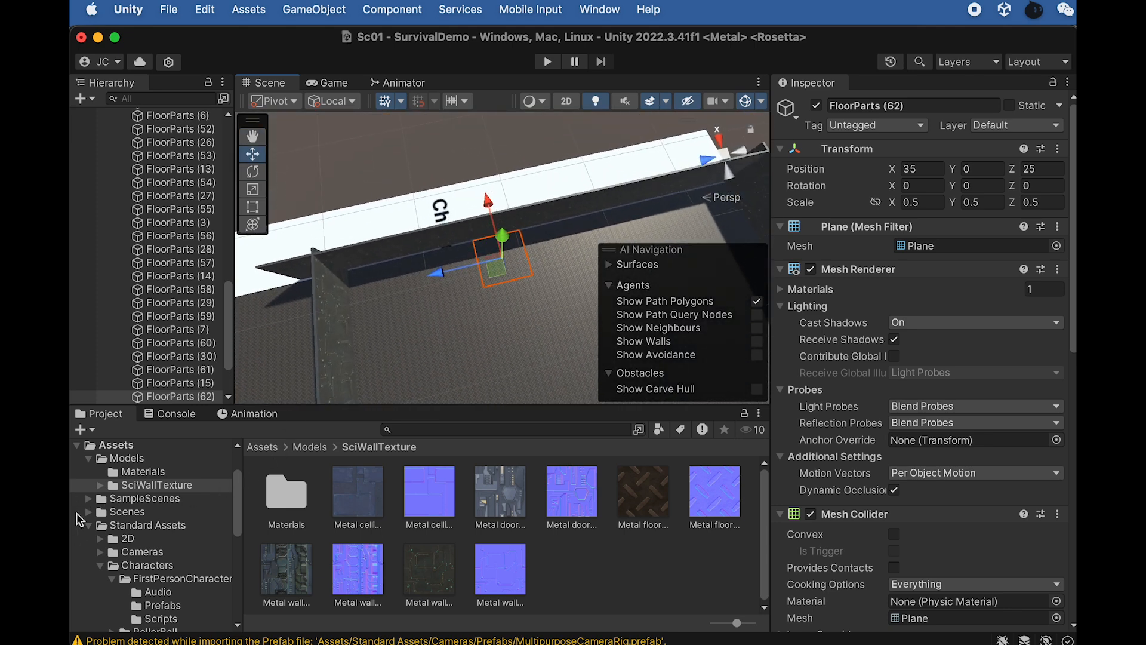
left_click(369, 284)
left_click_drag(403, 277, 406, 321, "alt")
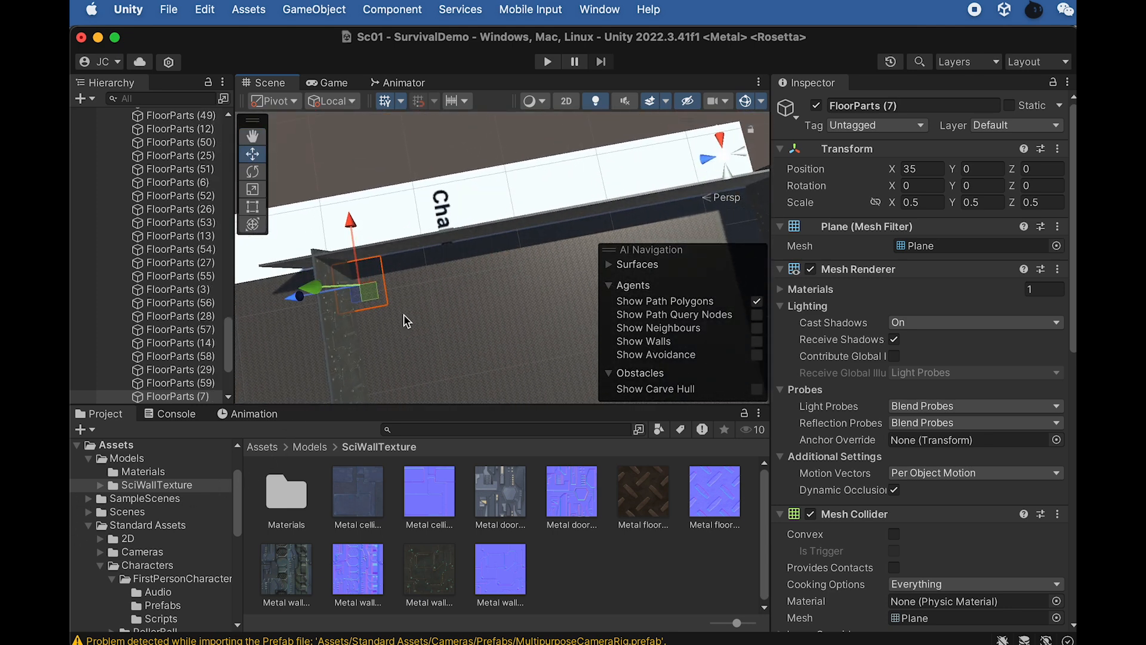
left_click(411, 279, "shift")
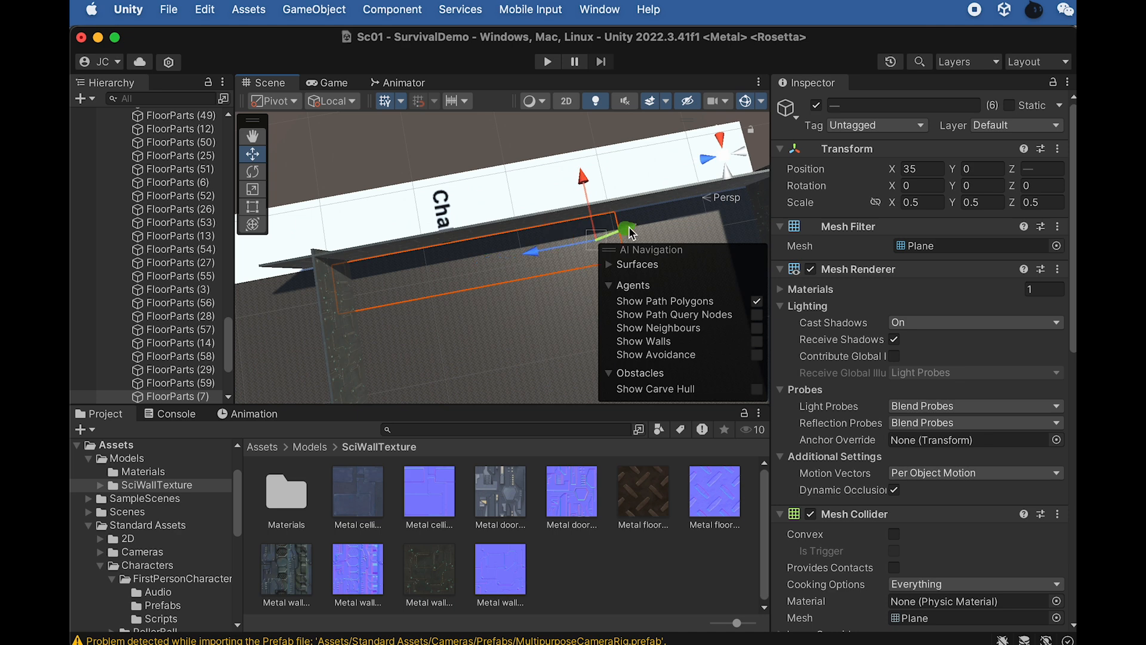
middle_click_drag(684, 225, 482, 247)
left_click(484, 248, "shift")
left_click(534, 246, "shift")
key("super+d")
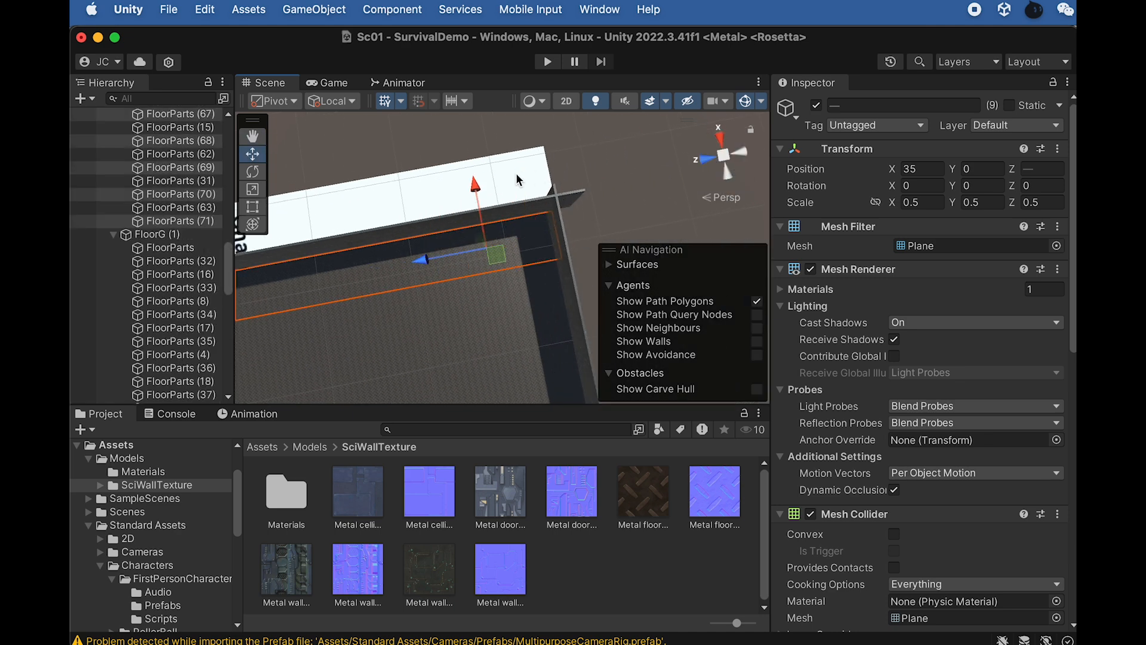
left_click_drag(473, 190, 757, 257)
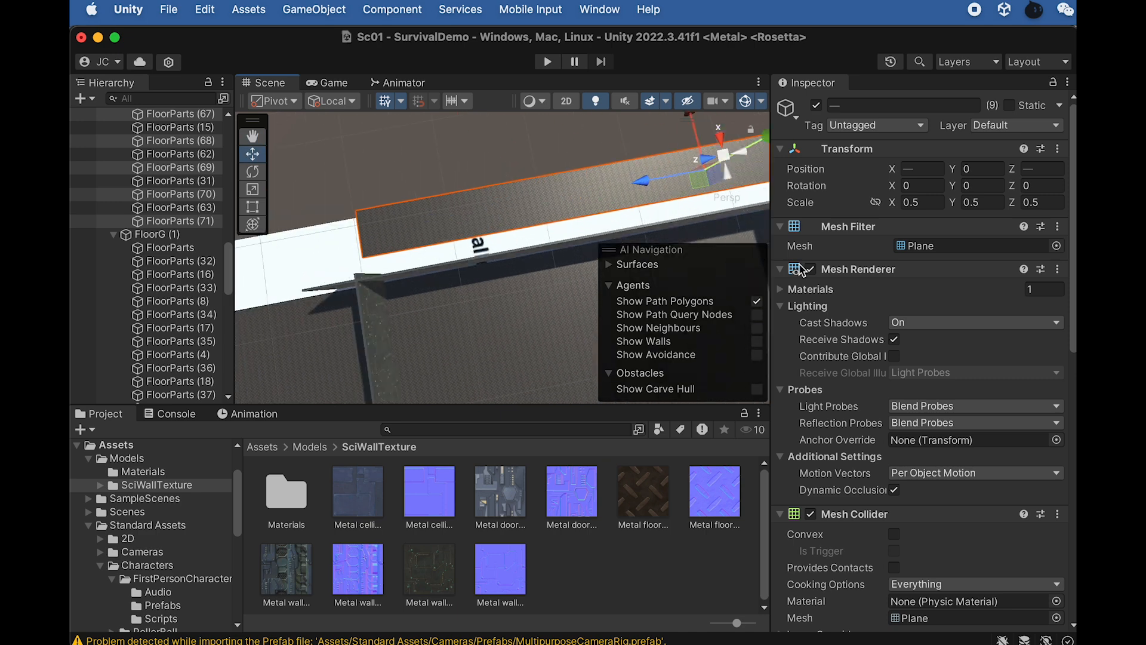
Snap the copied tile row's corner to the edge of the existing floor beneath the outer wall
scroll(422, 272, "up", 5)
left_click_drag(392, 273, 302, 283, "alt")
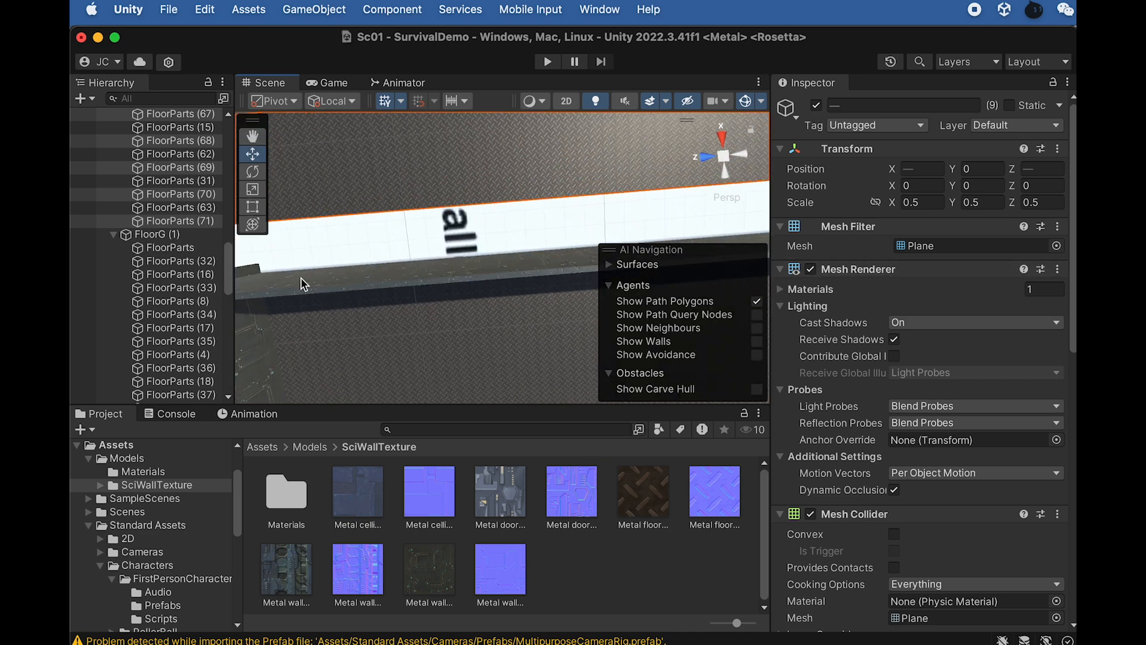
middle_click_drag(302, 283, 619, 277)
left_click_drag(619, 277, 431, 145, "alt")
middle_click_drag(475, 208, 404, 181)
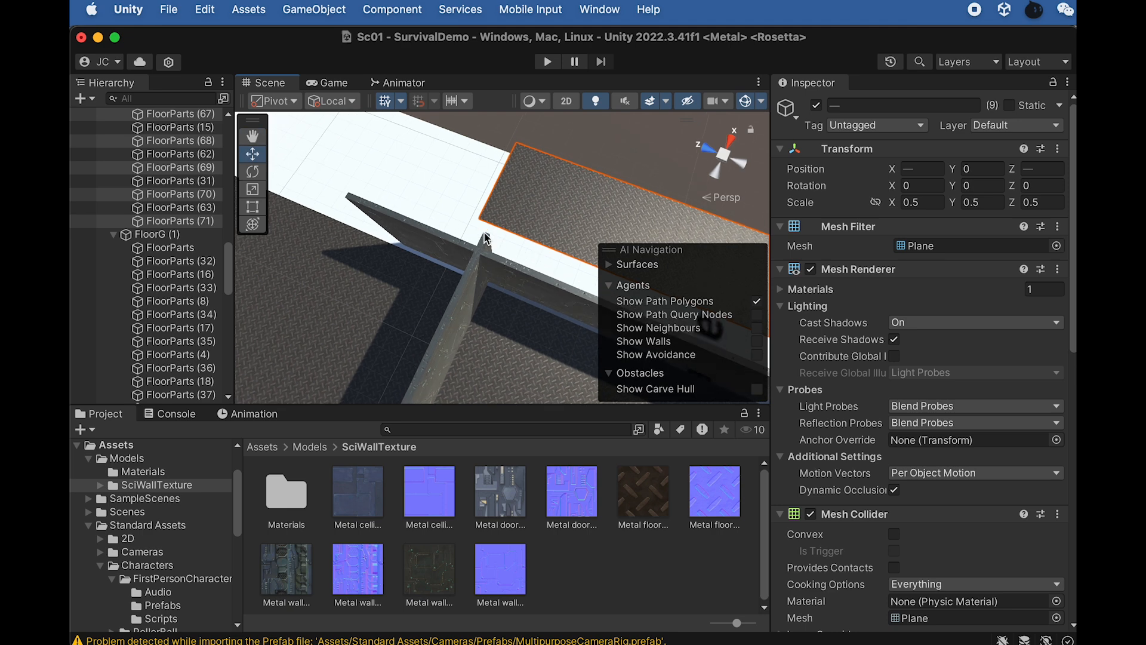
left_click_drag(481, 226, 461, 267)
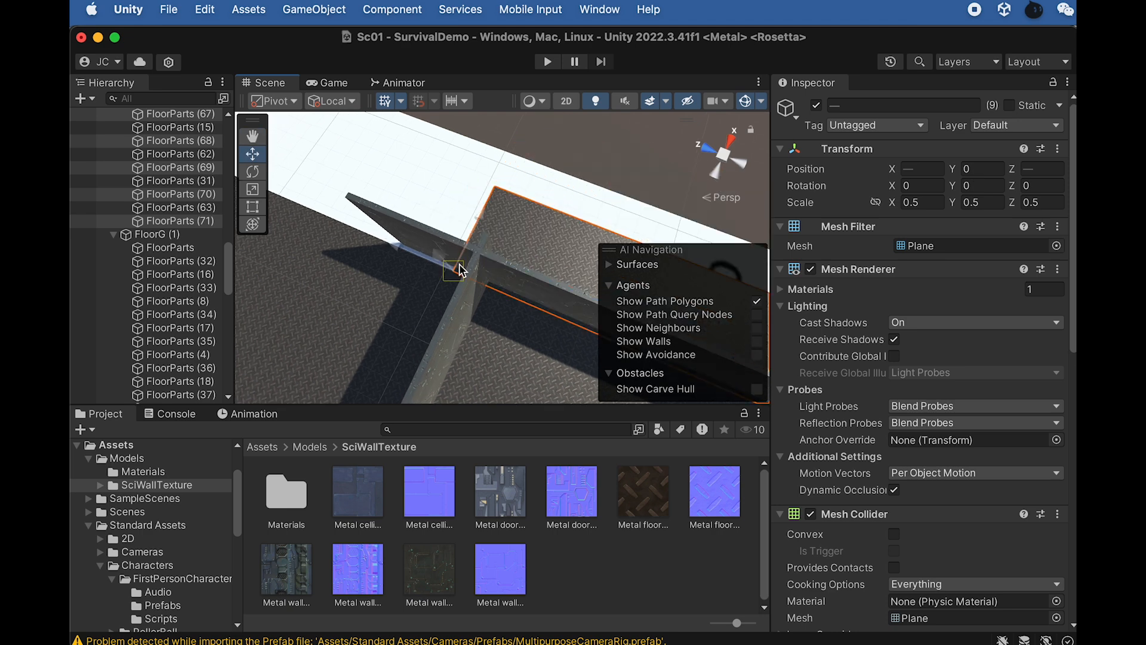
scroll(492, 288, "down", 5)
mouse_move(497, 301)
left_mouse_down("alt")
mouse_move(584, 402)
mouse_move(491, 301)
left_mouse_up("alt")
middle_click_drag(490, 302, 369, 258)
scroll(461, 314, "down", 3)
scroll(441, 241, "up", 3)
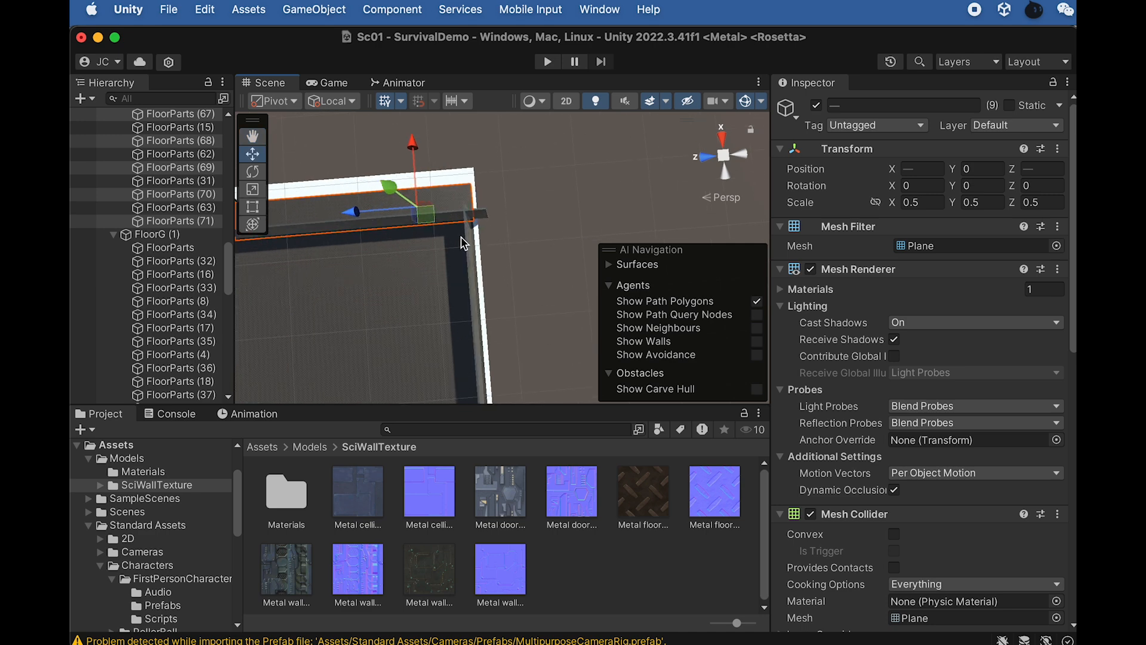
Delete the surplus FloorParts tiles extending past the floor plane beyond the maze's outer wall at the positive Z end
left_click(543, 257)
scroll(515, 277, "down", 5)
left_click_drag(515, 279, 623, 238, "alt")
middle_click_drag(493, 264, 417, 90)
left_click_drag(411, 293, 561, 330, "alt")
middle_click_drag(418, 312, 511, 282)
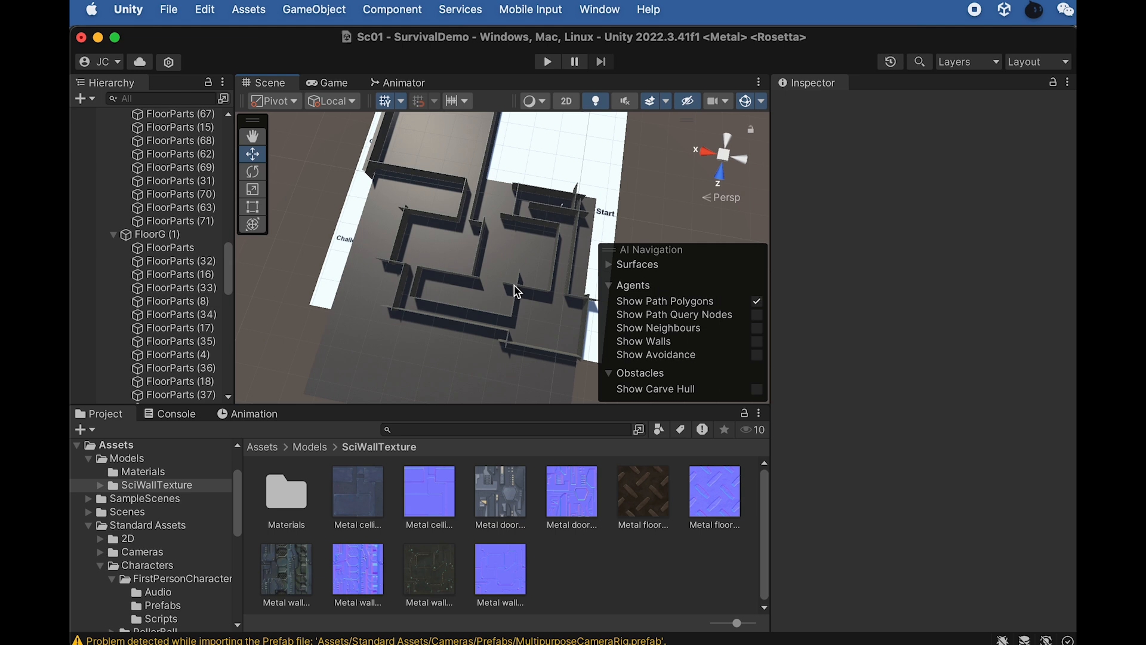
left_click_drag(515, 285, 564, 305, "alt")
middle_click_drag(489, 300, 477, 209)
left_click_drag(452, 308, 466, 315, "alt")
left_click_drag(578, 342, 315, 245)
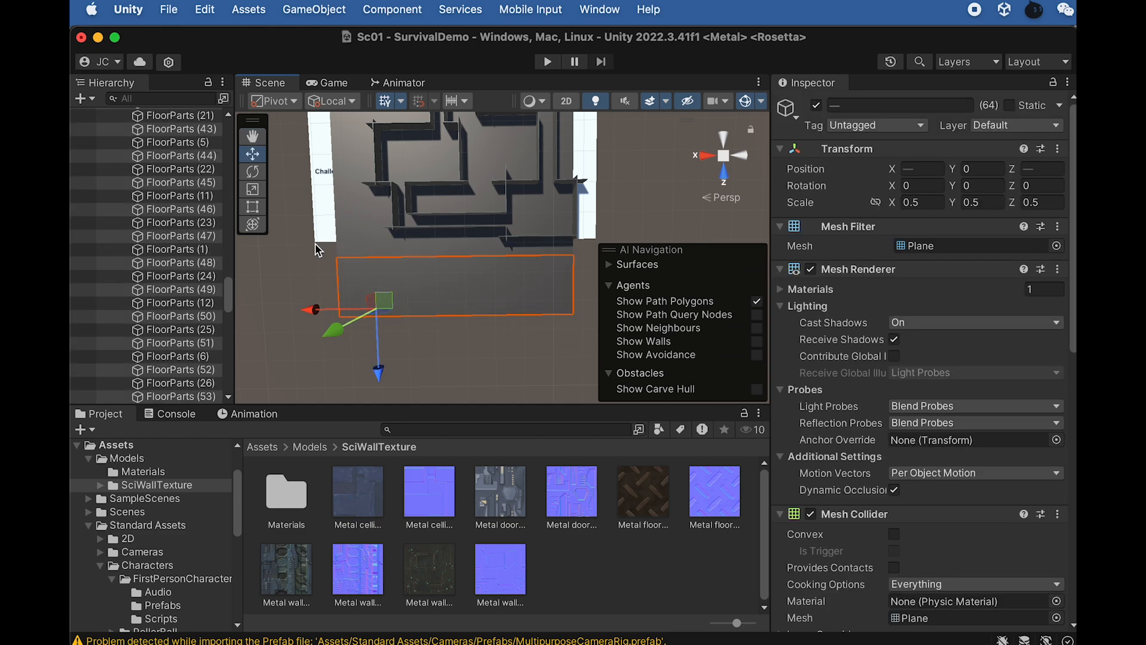
right_click(190, 300)
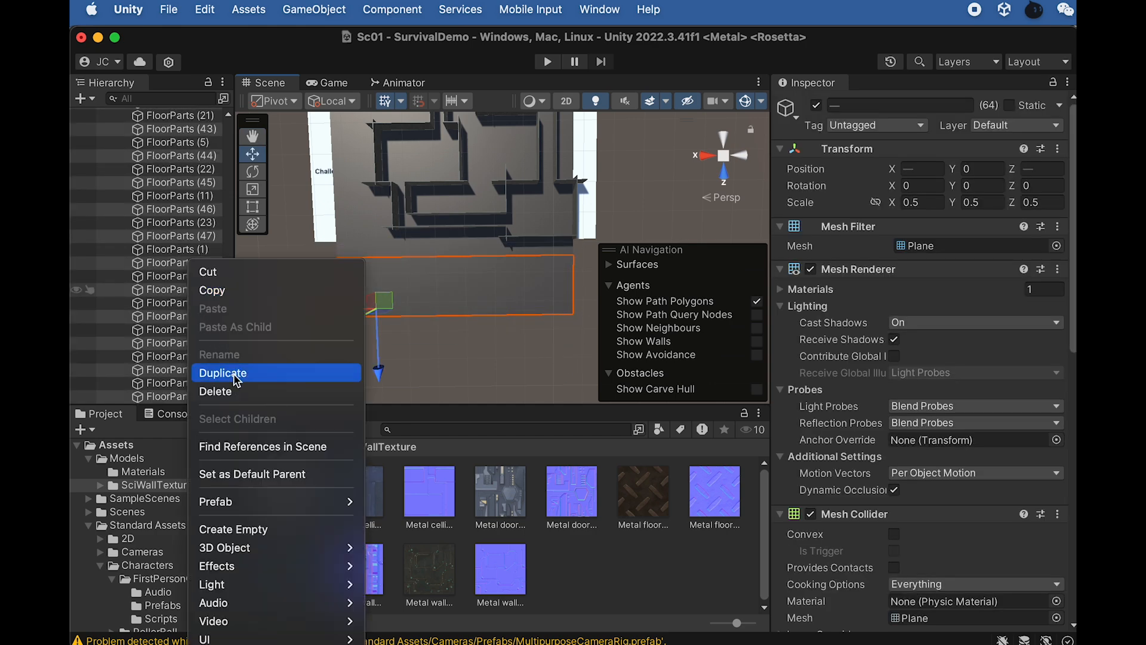
left_click(215, 390)
Delete the block of floor tiles covering the Challenge3 label along the outer side of the maze
middle_click_drag(384, 224, 483, 287)
left_click_drag(412, 180, 449, 289)
right_click(197, 195)
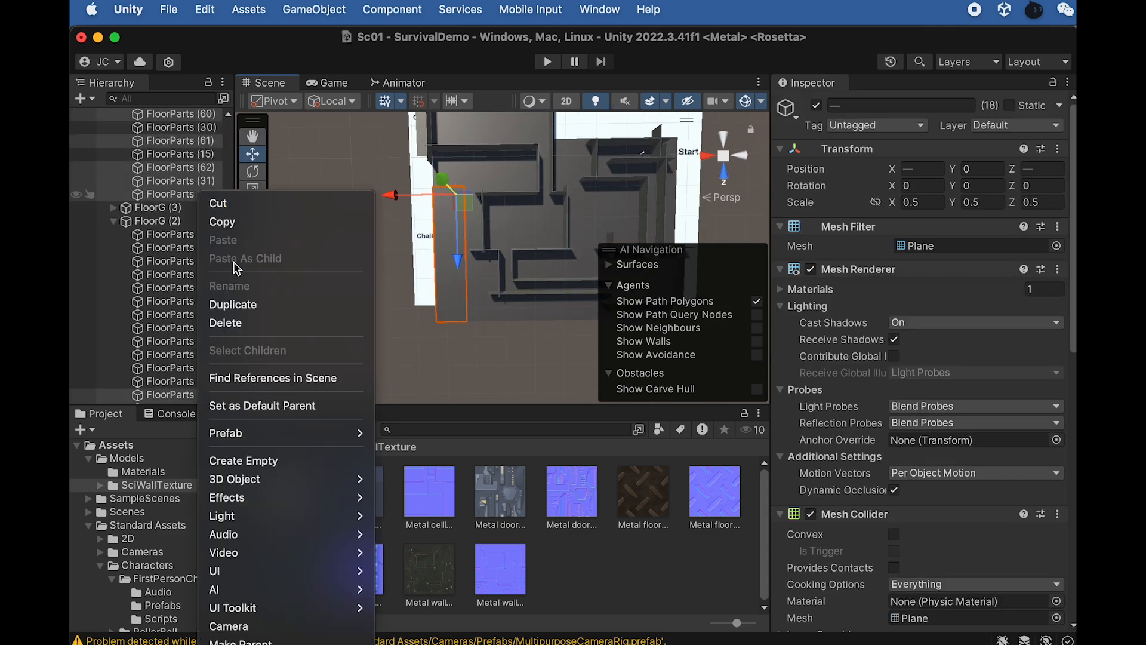
left_click(232, 326)
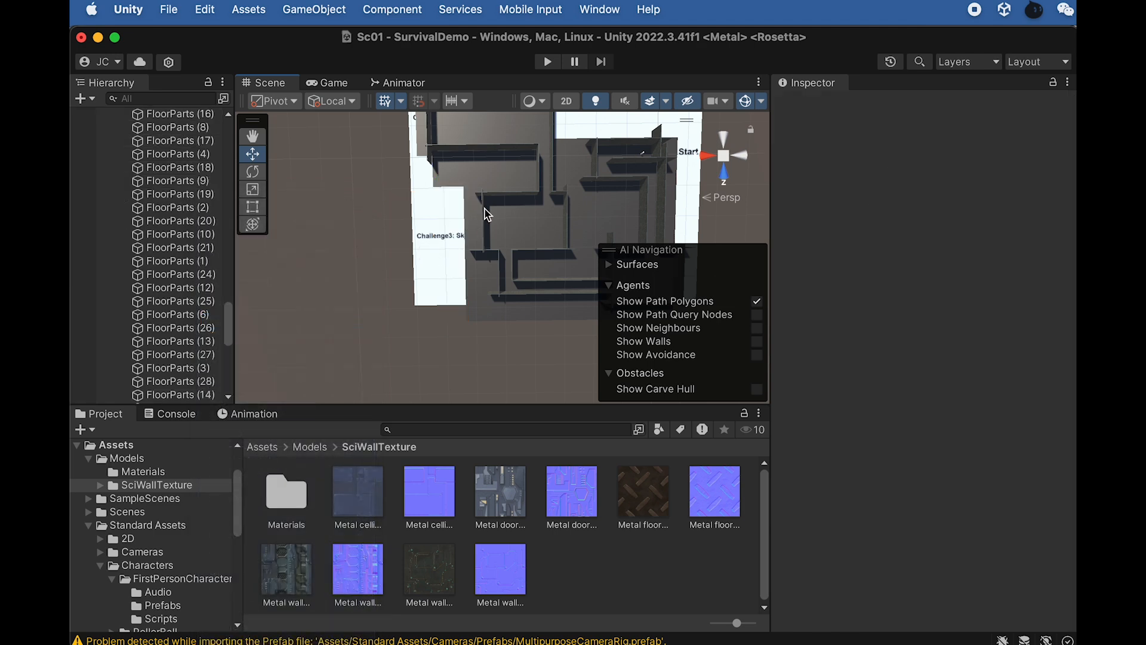
Delete the block of six floor tiles covering the Challenge1 label inside the maze
left_click_drag(606, 221, 638, 234)
middle_click_drag(609, 219, 522, 209)
scroll(521, 209, "up", 5)
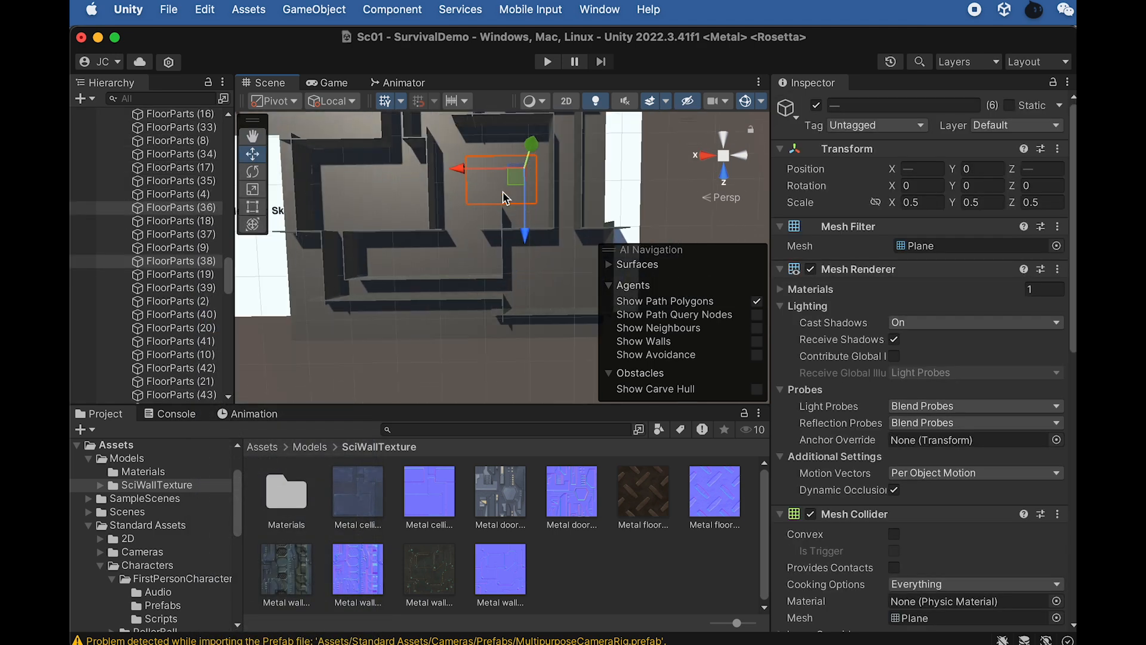
right_click(202, 216)
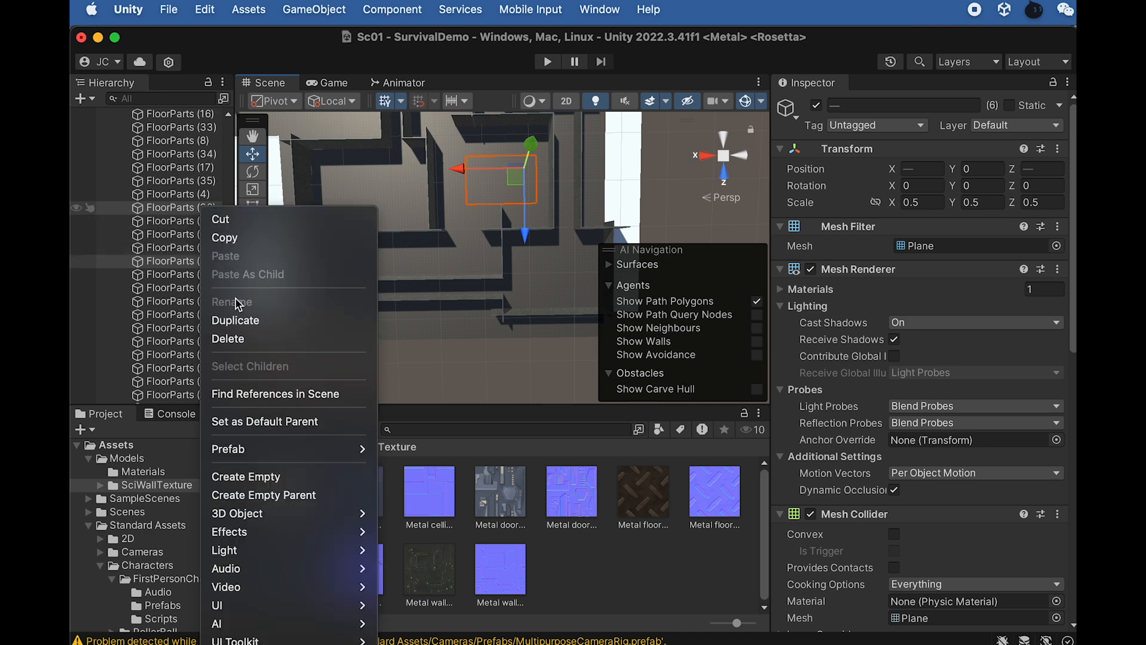
left_click(234, 350)
Delete the two floor tiles at X 30 between the long straight wall and the walled Start corridor
middle_click_drag(507, 156, 509, 211)
left_click(455, 211)
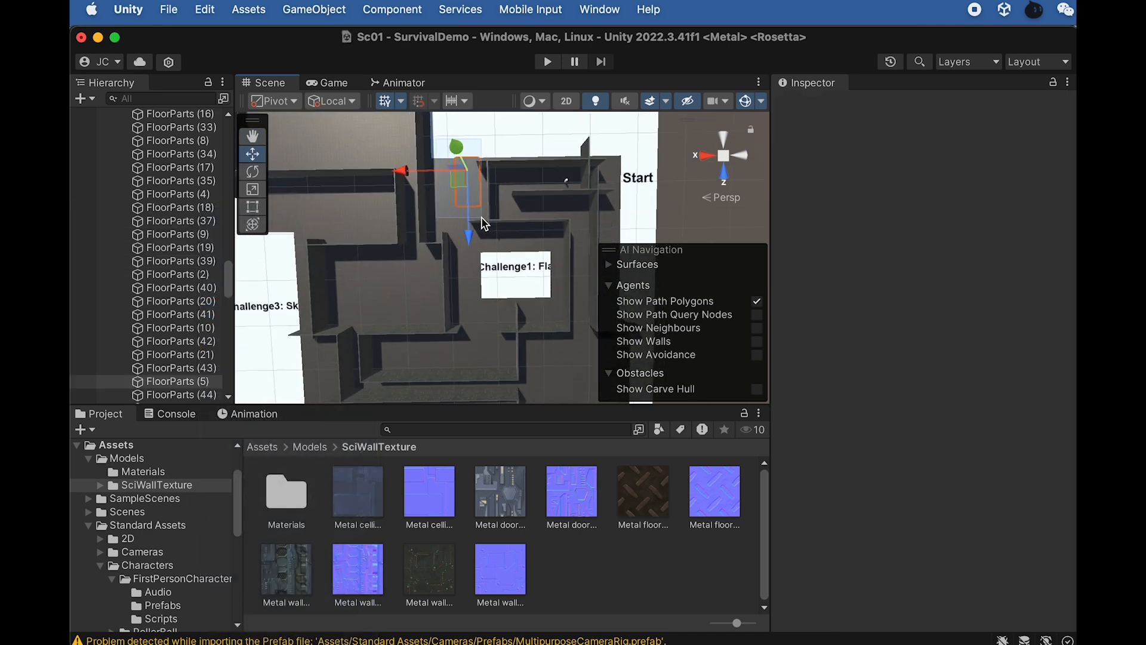
left_click(473, 196, "shift")
right_click(196, 342)
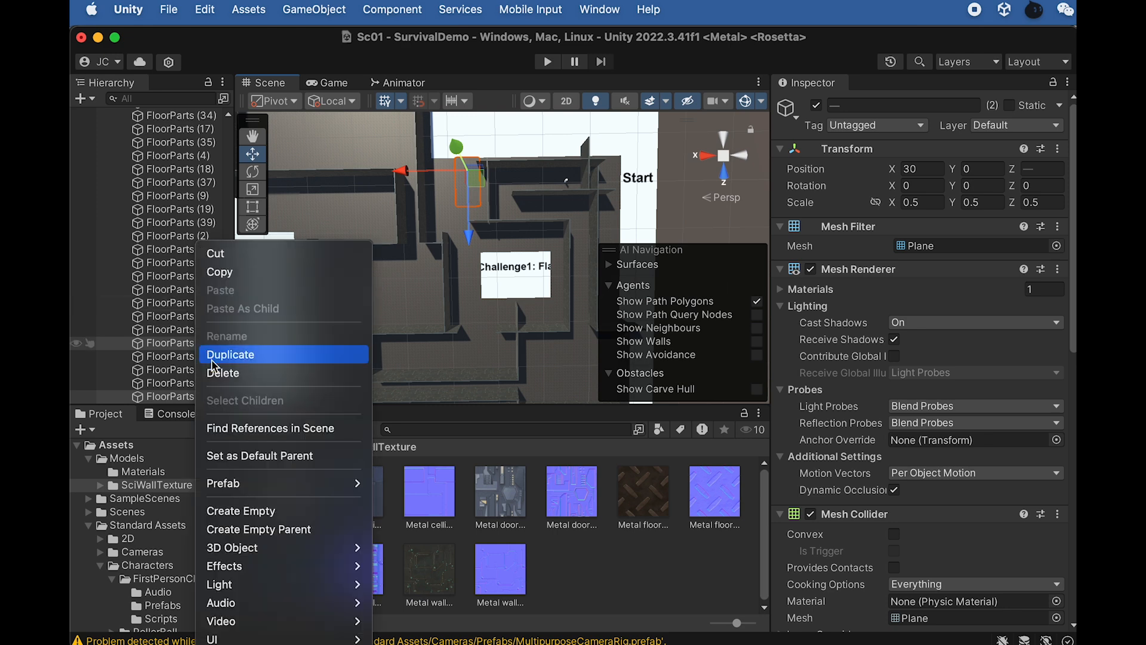
left_click(234, 371)
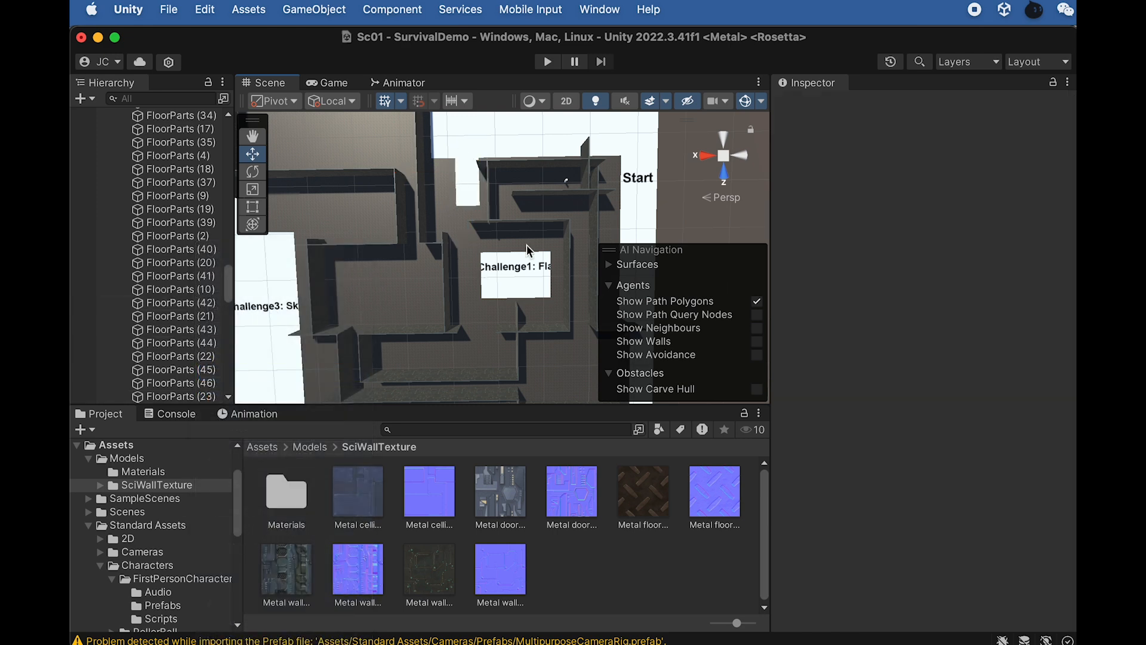
Delete the ten floor tiles bordering three sides of the open gap around the Challenge1 label
scroll(527, 246, "up", 6)
left_click(449, 230)
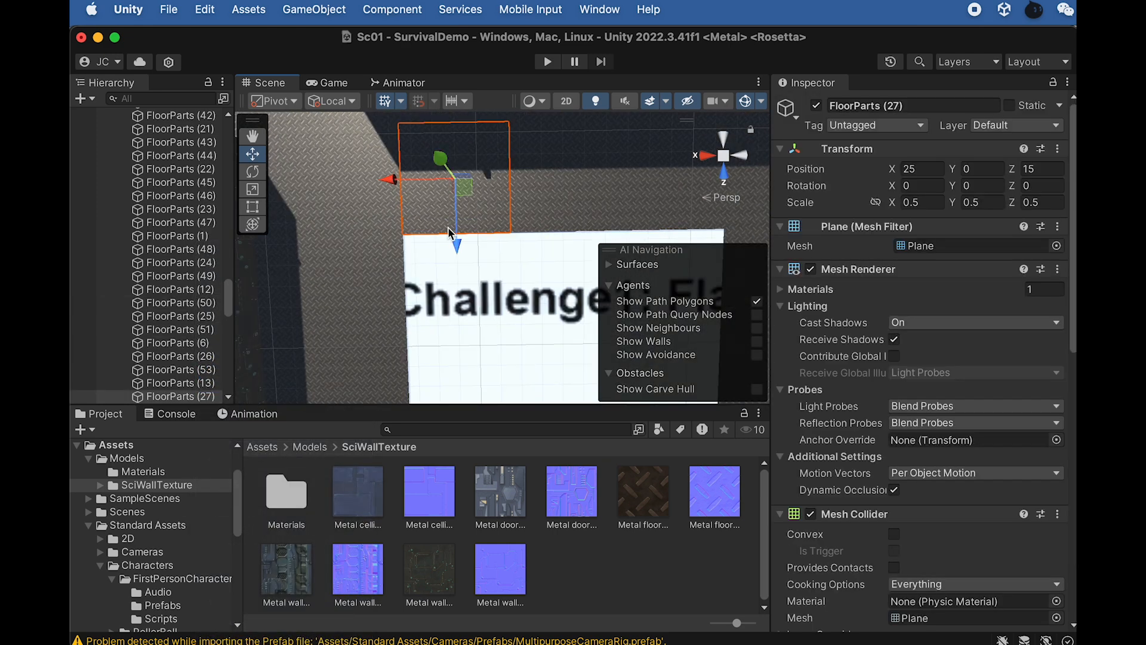
middle_click_drag(609, 127, 529, 195)
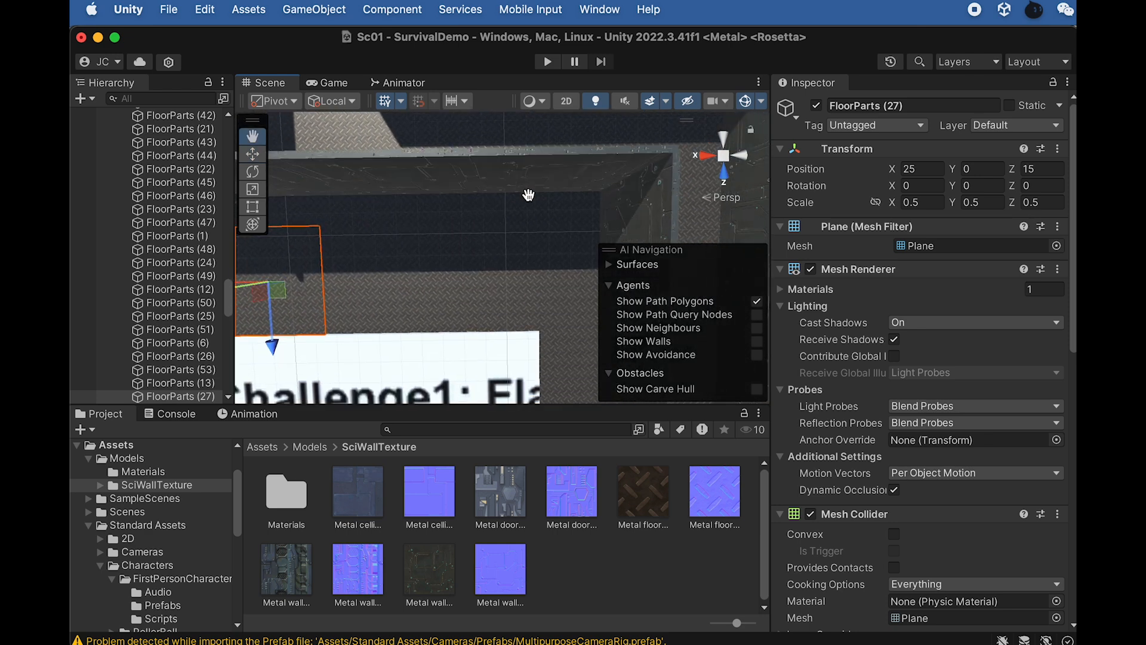
left_click(388, 276, "shift")
left_click(527, 287, "shift")
middle_click_drag(524, 293, 462, 266)
left_click(431, 256, "shift")
scroll(443, 267, "down", 6)
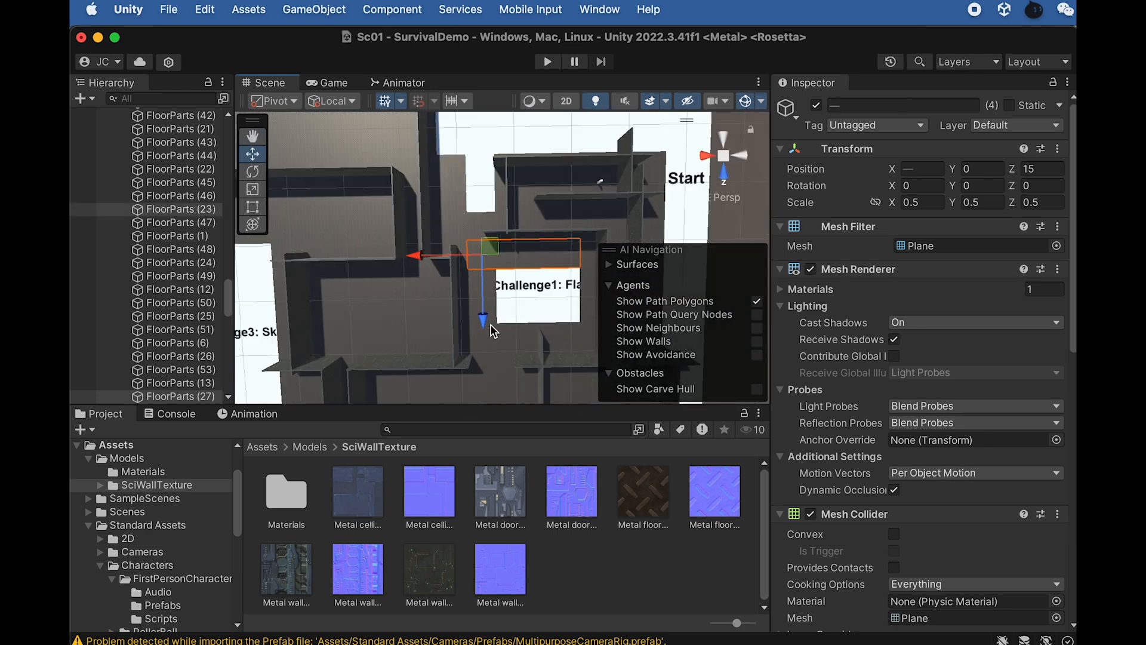
left_click(472, 209, "shift")
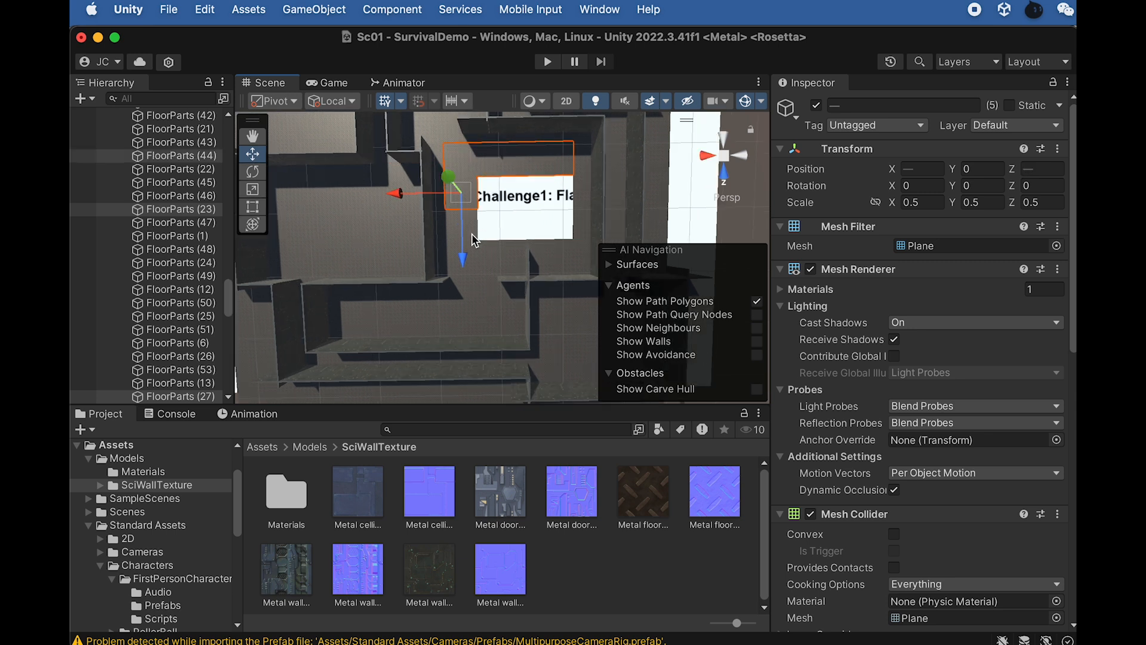
left_click(472, 239, "shift")
left_click(472, 261, "shift")
left_click(521, 258, "shift")
left_click(561, 257, "shift")
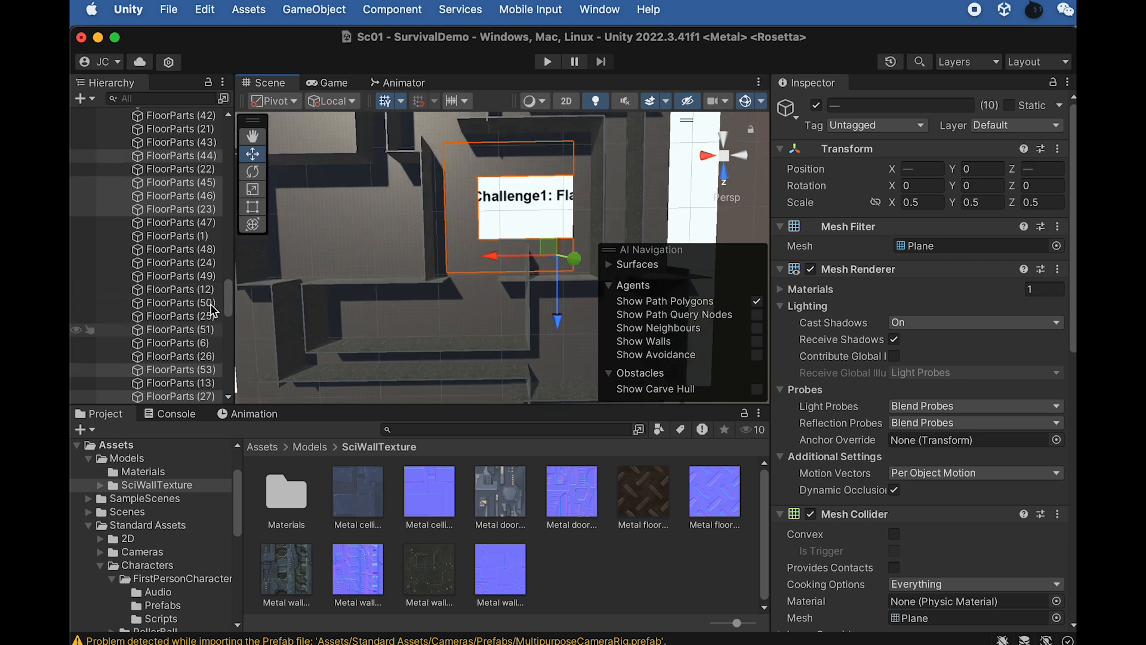
right_click(206, 204)
left_click(246, 334)
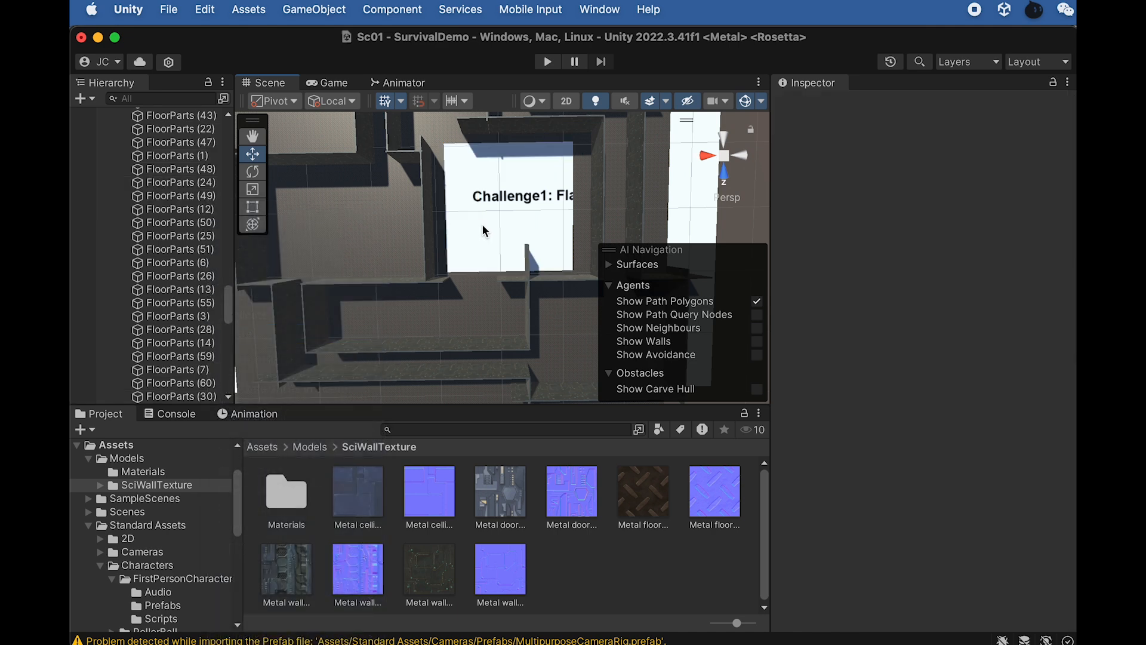
Collapse the Wall group with its WallG (4) child and all five FloorG groups in the scene tree
scroll(478, 227, "down", 2)
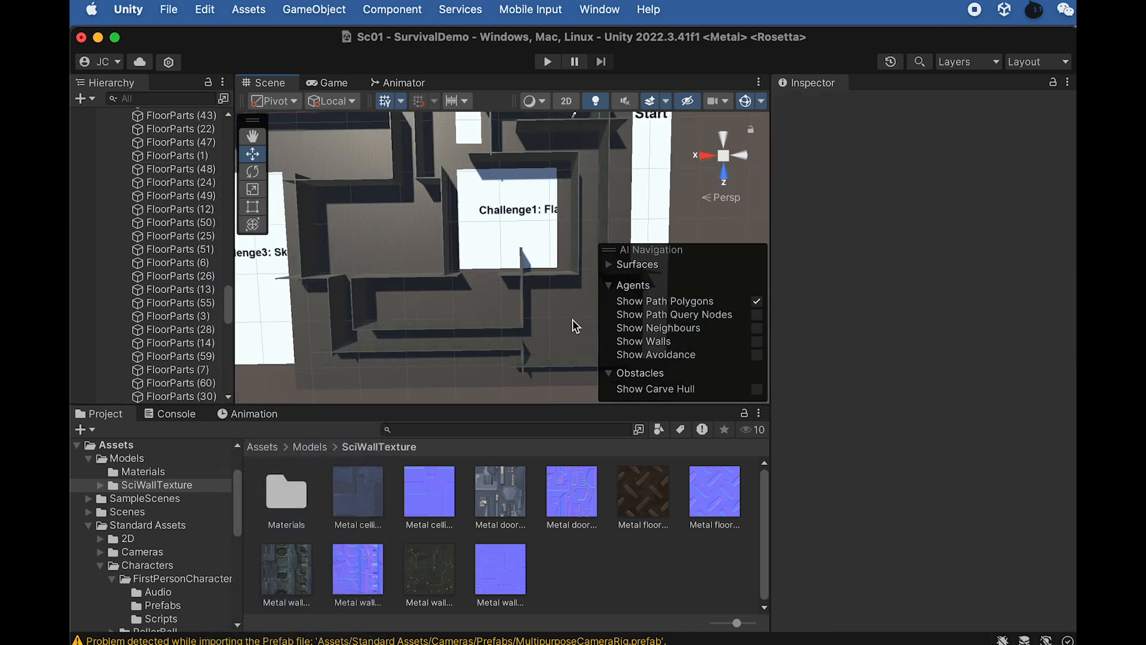
scroll(463, 256, "down", 5)
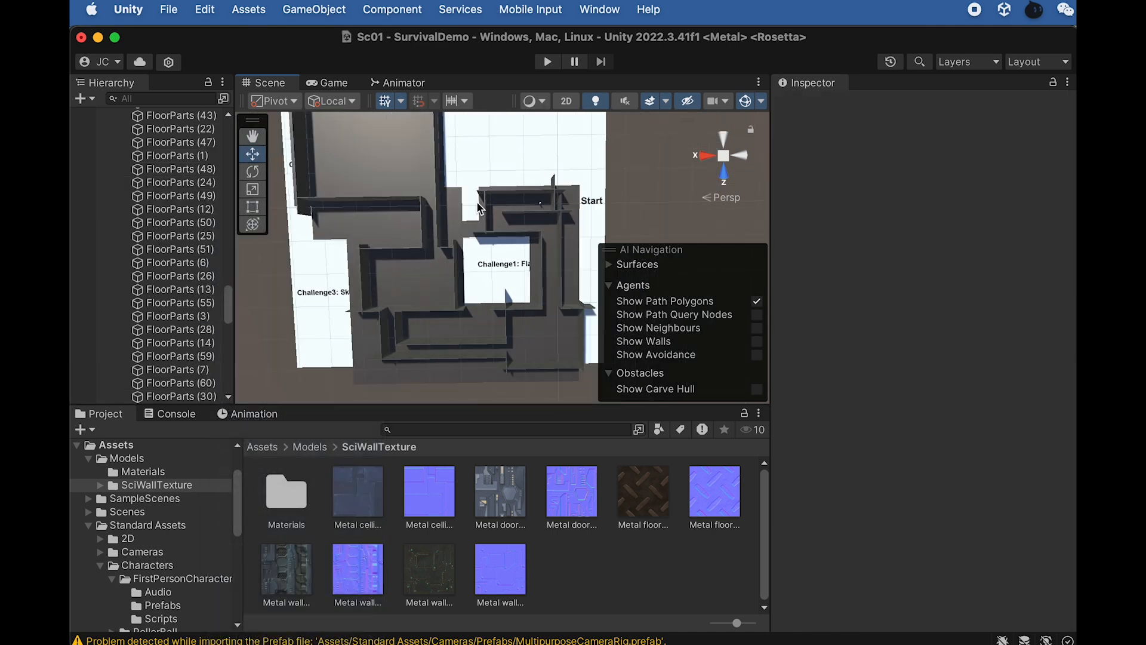
scroll(478, 207, "down", 2)
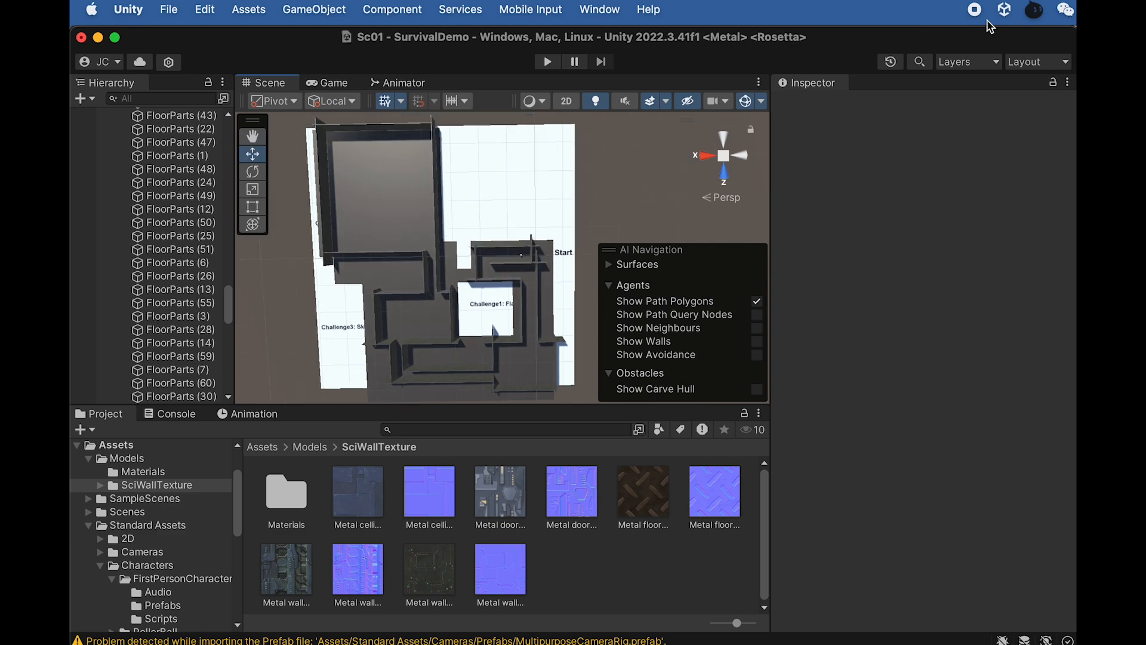
left_click(428, 282)
middle_click_drag(528, 203, 544, 221)
scroll(179, 218, "up", 3)
scroll(179, 218, "up", 10)
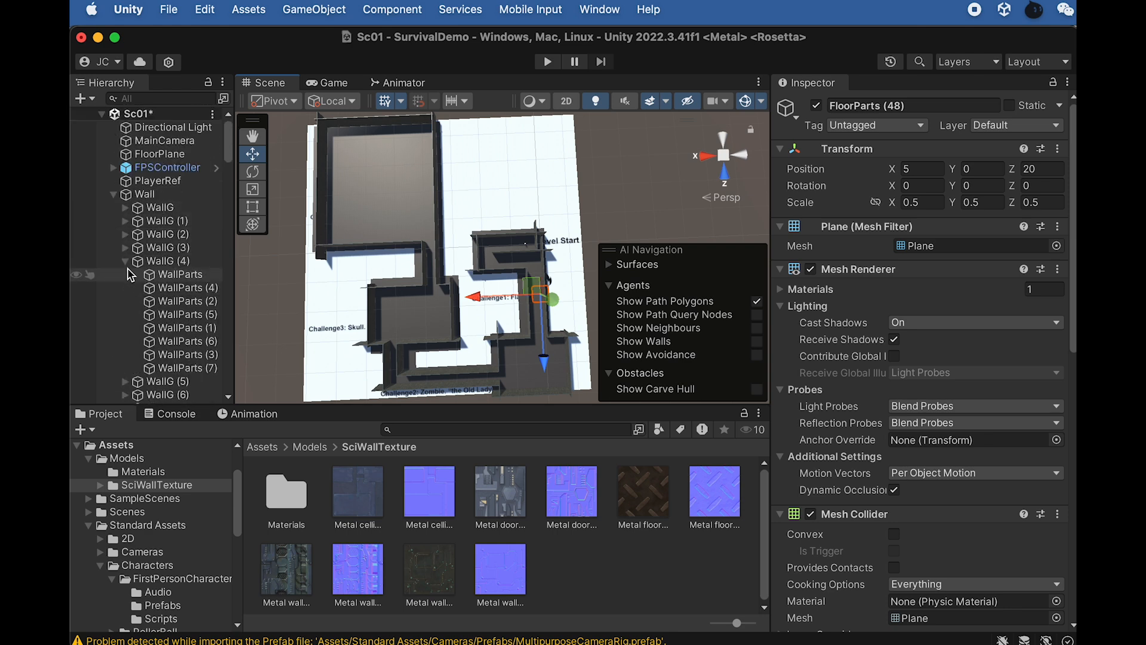
left_click(125, 261)
left_click(114, 194)
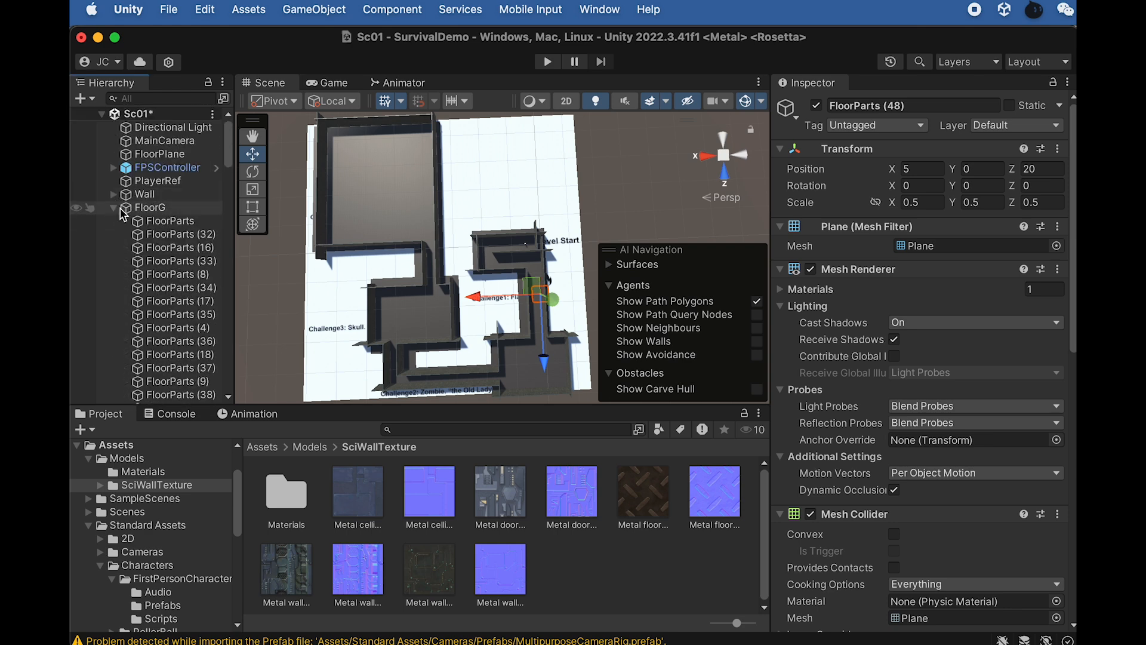
left_click(143, 207)
left_click(114, 207)
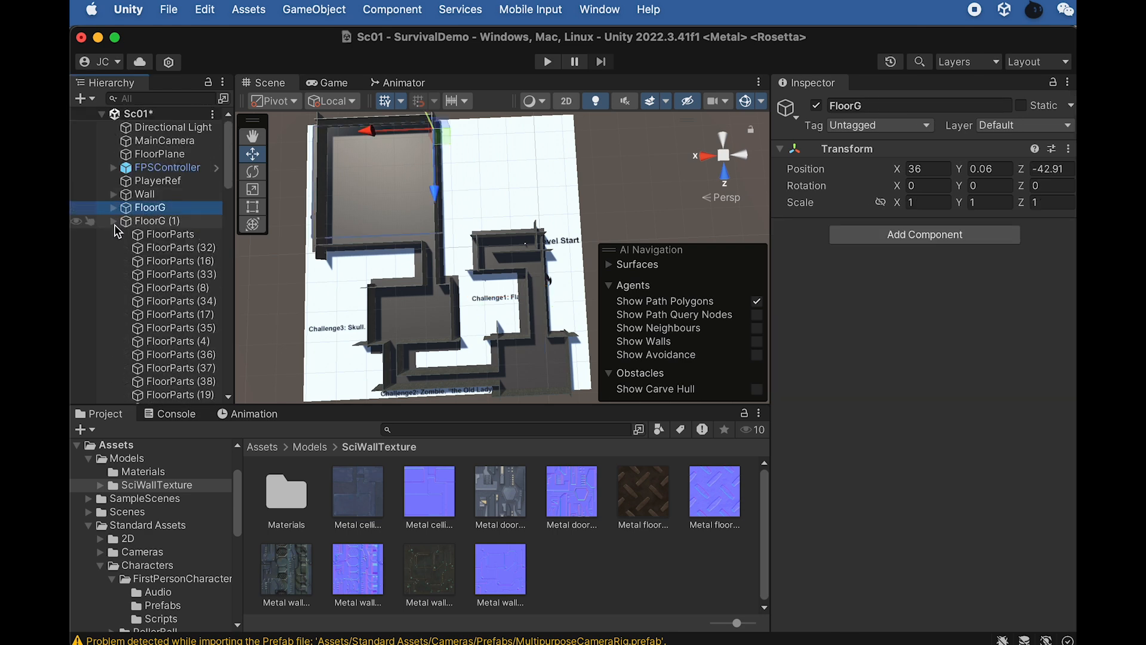
left_click(114, 234)
left_click(113, 248)
left_click(114, 261)
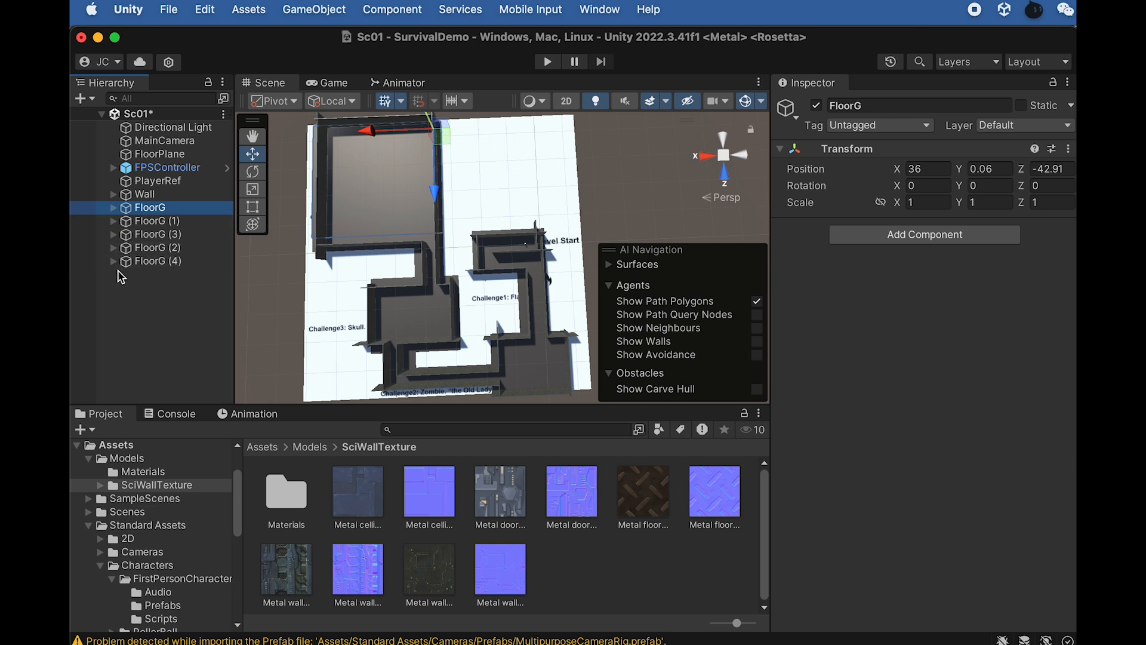
key("Return")
type("F")
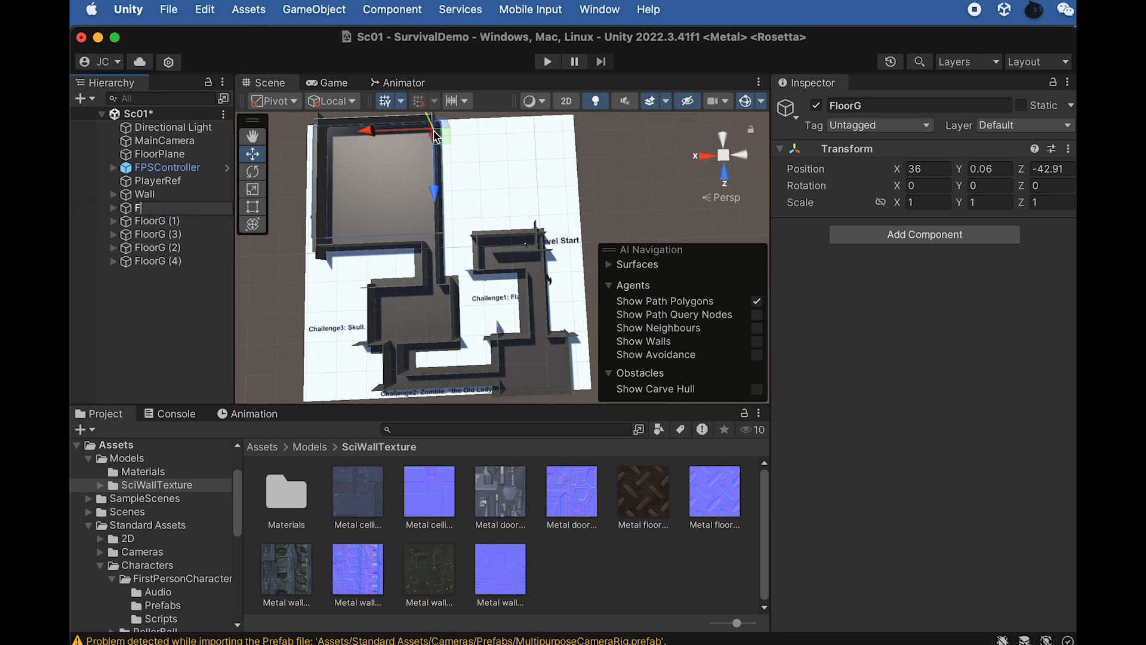
left_click(149, 282)
key("super+z")
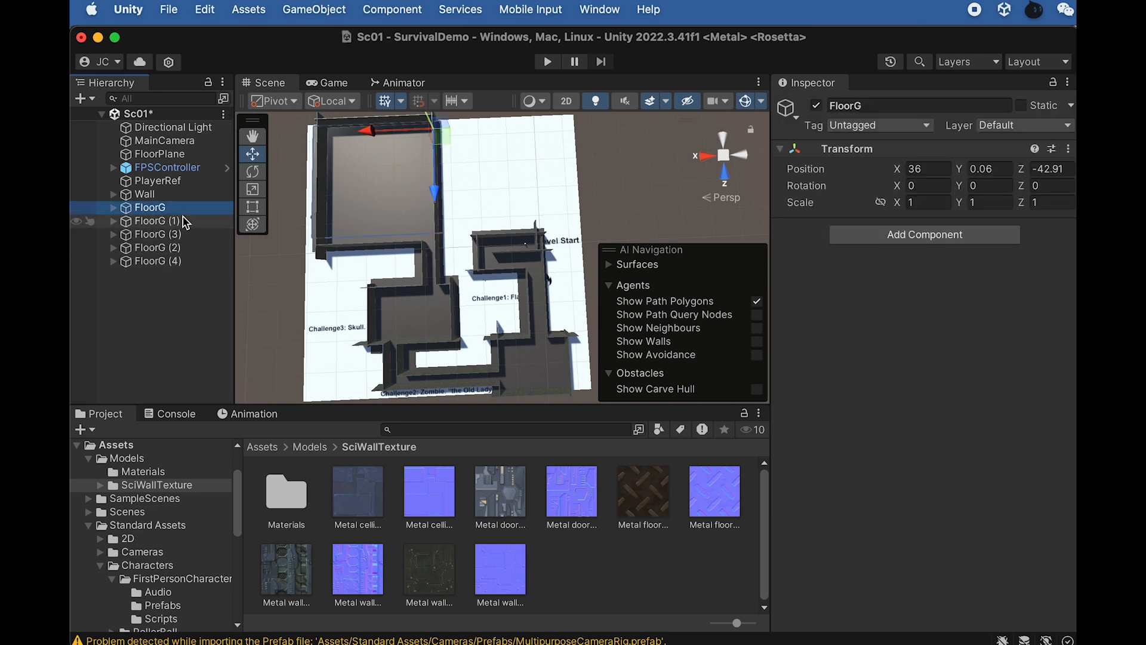
Create an empty object at the scene root and name it Floor
key("f")
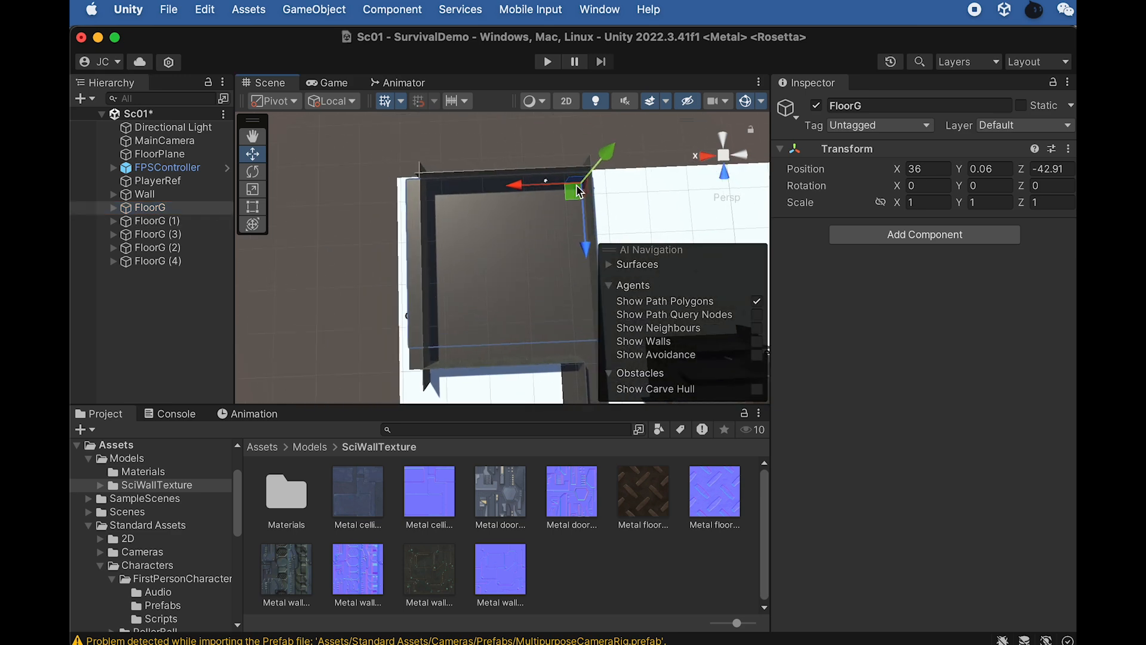
left_click(291, 11)
left_click(309, 42)
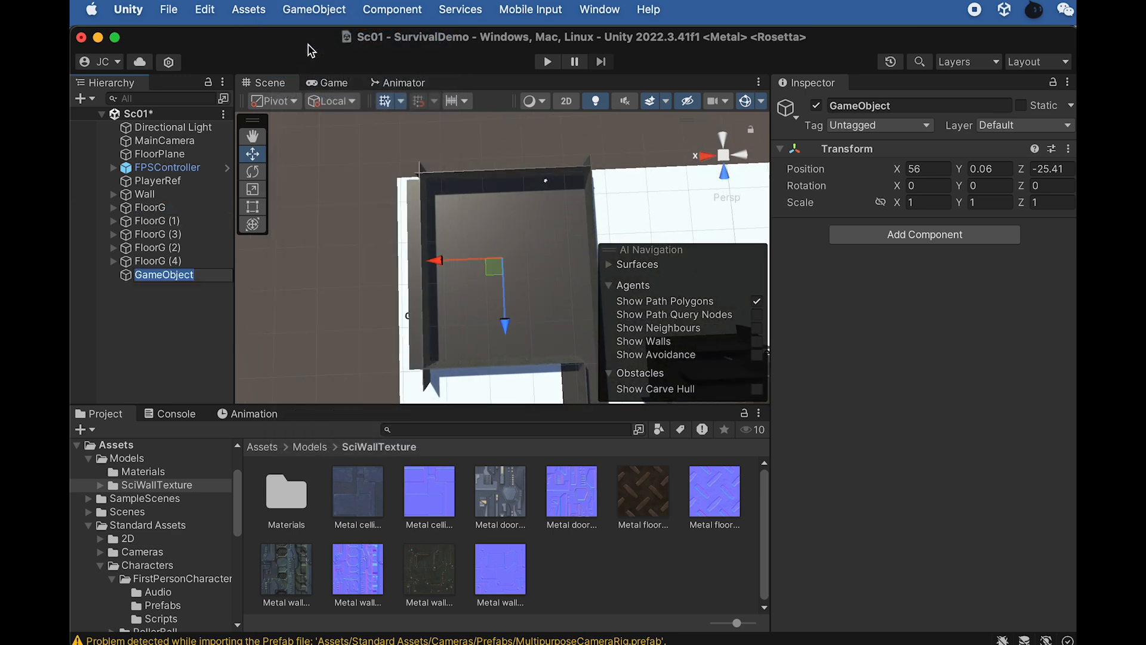
type("Floor")
Parent FloorG through FloorG (4) under the Floor object and collapse it
left_click(149, 207)
left_click(154, 262, "shift")
left_click_drag(155, 267, 147, 275)
left_click(115, 208)
Deactivate the FloorPlane and Floor objects together so only the maze walls remain visible
middle_click_drag(564, 232, 475, 208)
left_click_drag(518, 279, 467, 17, "alt")
left_click_drag(487, 289, 470, 187, "alt")
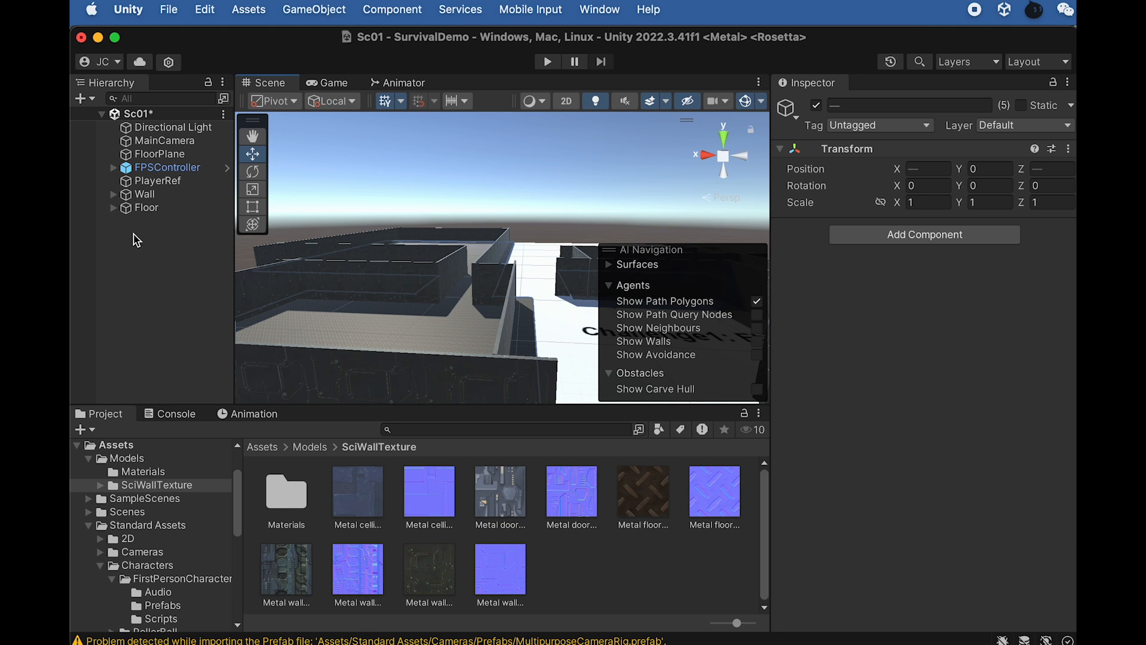
left_click(165, 154)
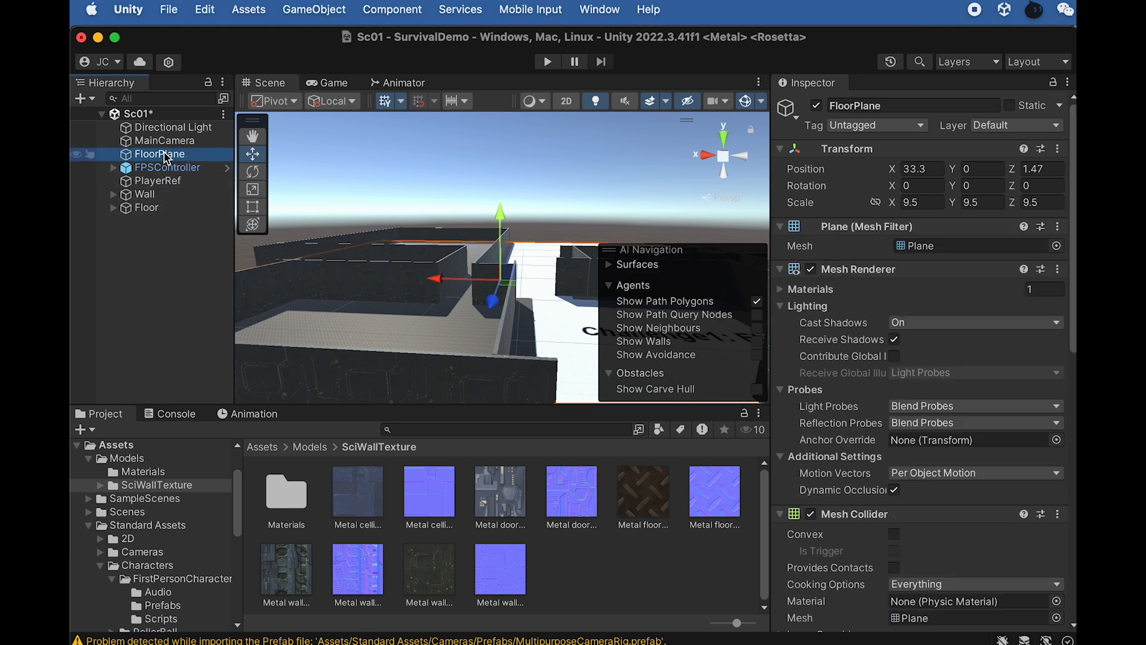
left_click(147, 207, "super")
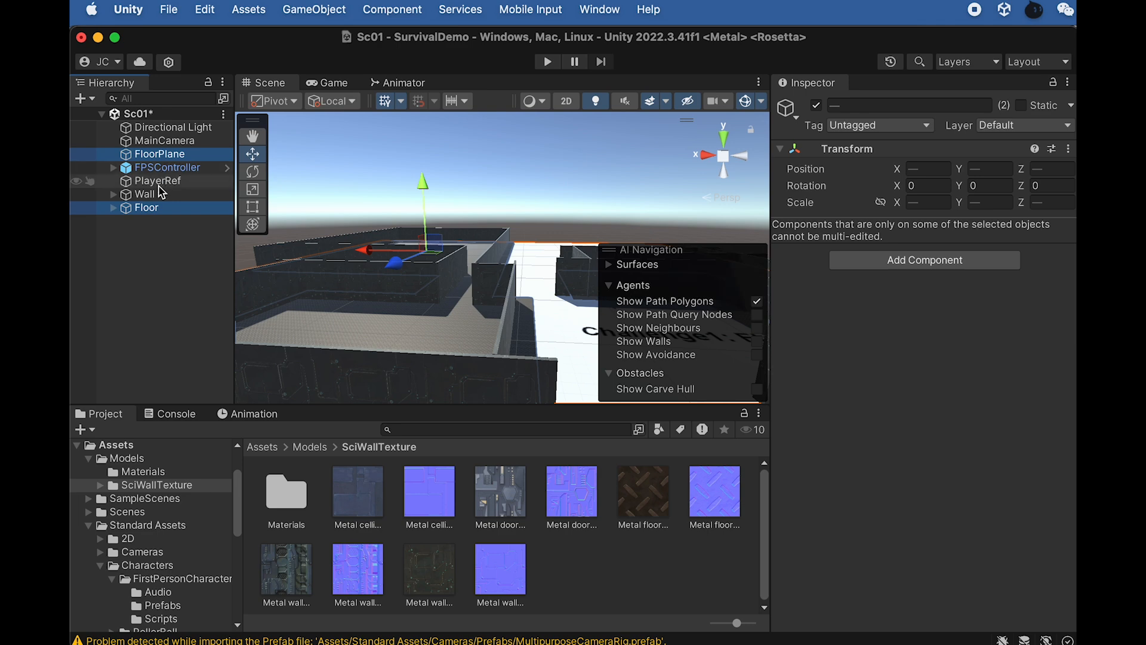
left_click(815, 106)
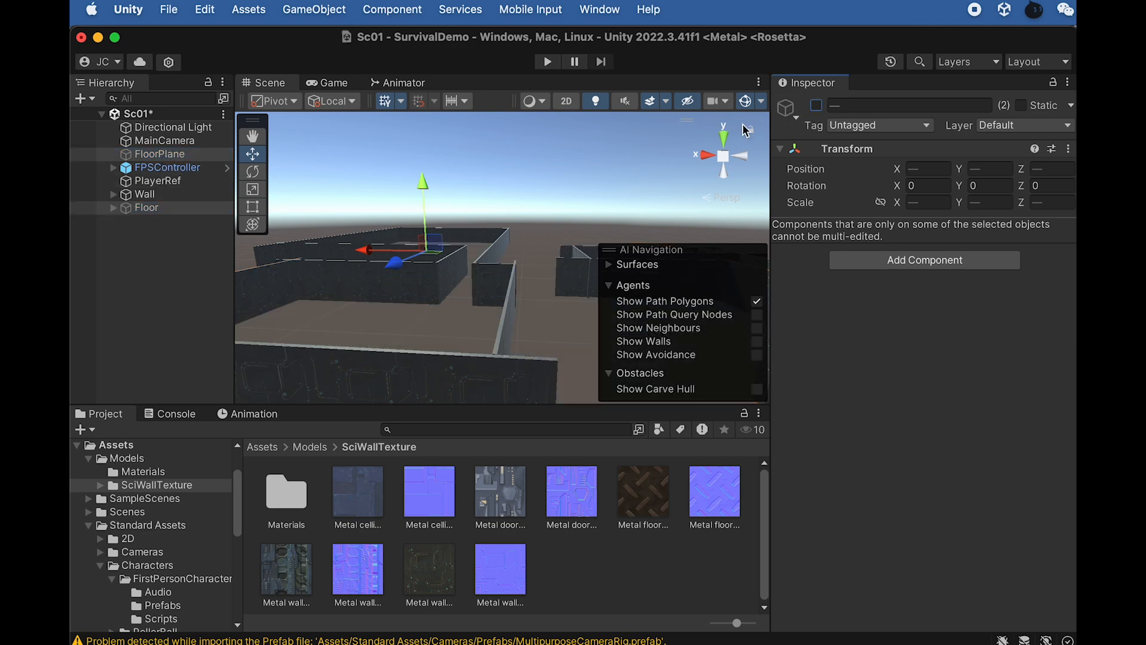
Examine the maze walls from below, closing in on the outer corner where two walls meet
left_click_drag(483, 275, 483, 172, "alt")
left_click_drag(439, 265, 452, 150, "alt")
left_click_drag(469, 279, 452, 147, "alt")
scroll(451, 212, "down", 5)
scroll(507, 204, "down", 1)
scroll(392, 230, "up", 8)
middle_click_drag(375, 230, 557, 217)
scroll(476, 243, "up", 5)
middle_click_drag(441, 221, 392, 238)
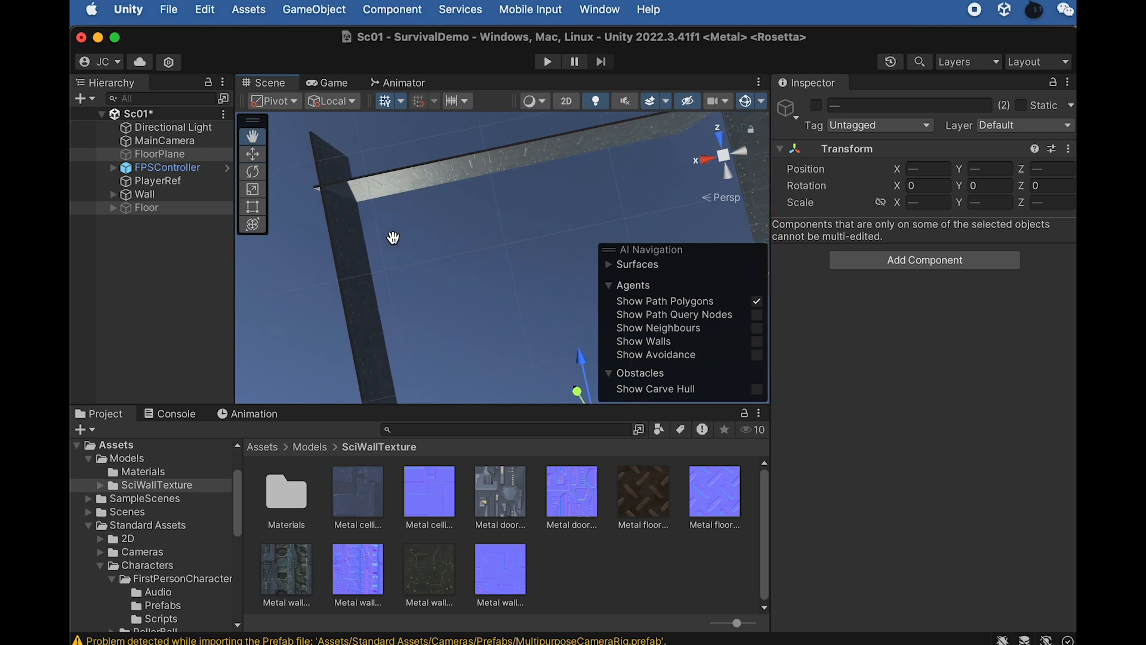
left_click(721, 157)
scroll(463, 241, "down", 5)
left_click_drag(463, 244, 537, 255, "alt")
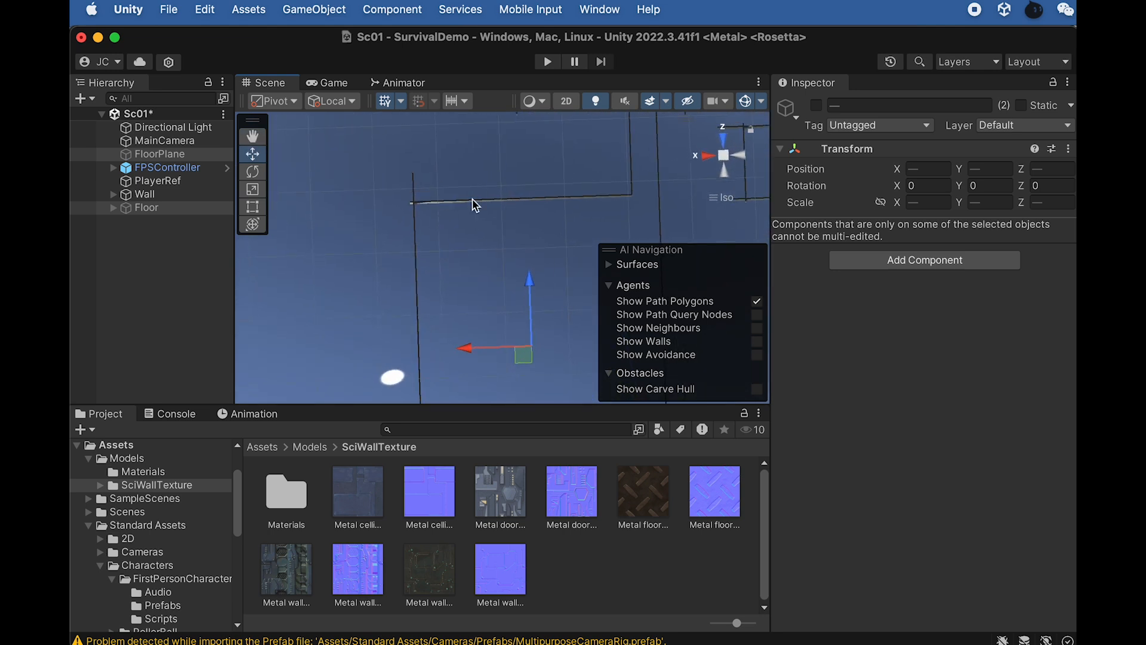
left_click_drag(474, 205, 508, 203, "alt")
scroll(402, 218, "up", 5)
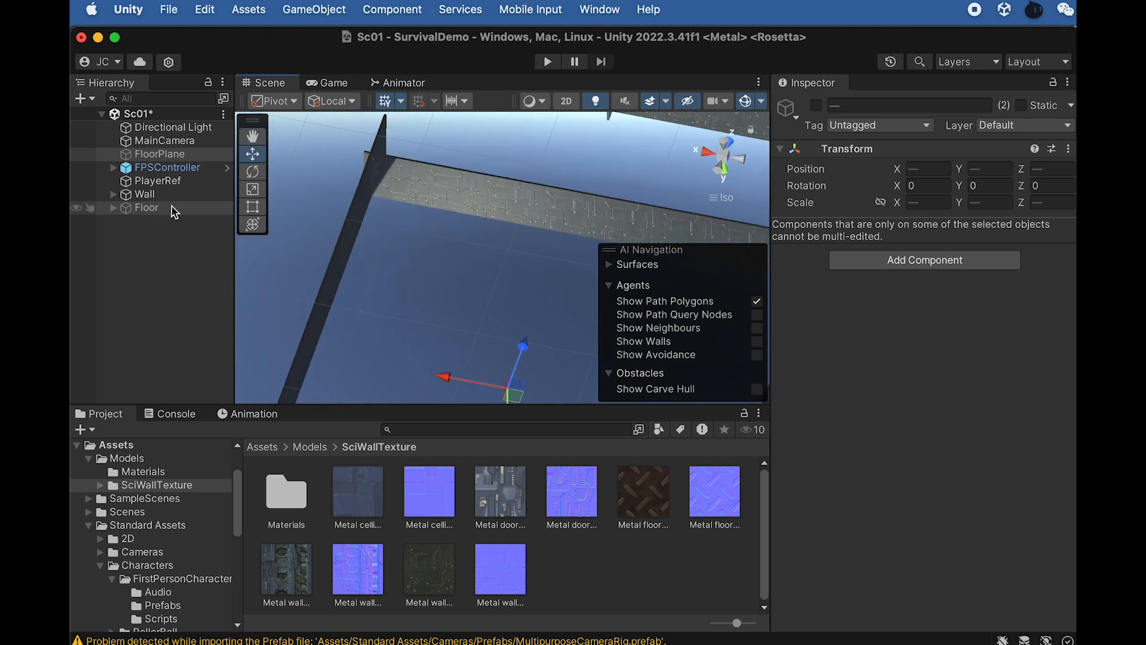
Add a 3D plane at the WallParts (7) segment of WallG (1) by the maze's outer corner
left_click(113, 195)
left_click(113, 194)
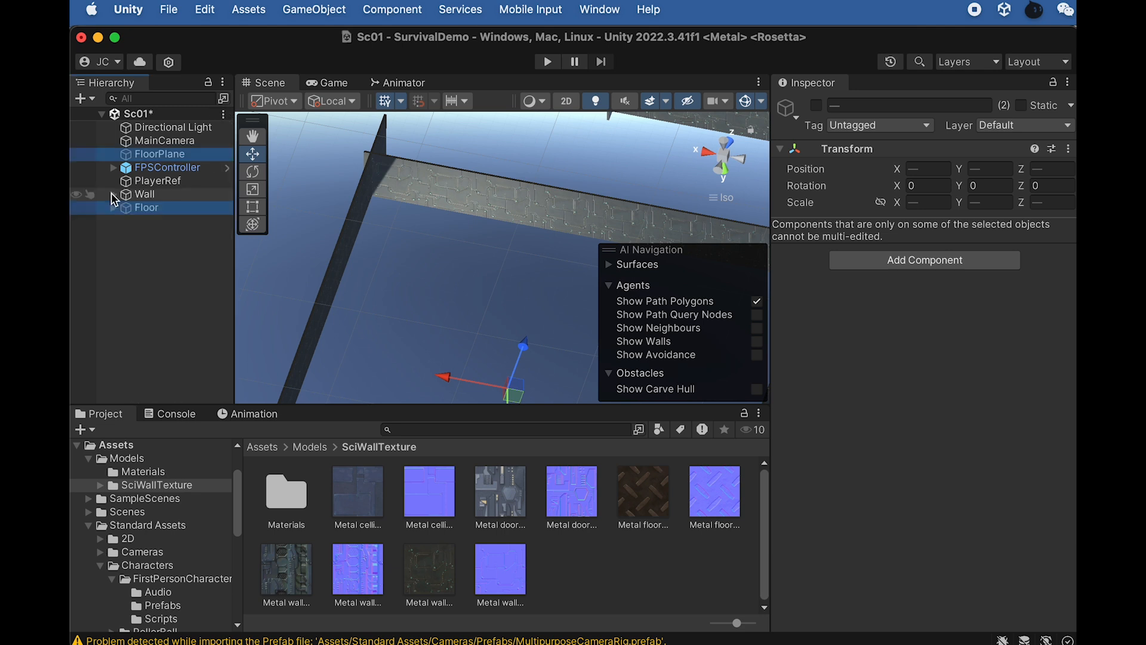
left_click(150, 207)
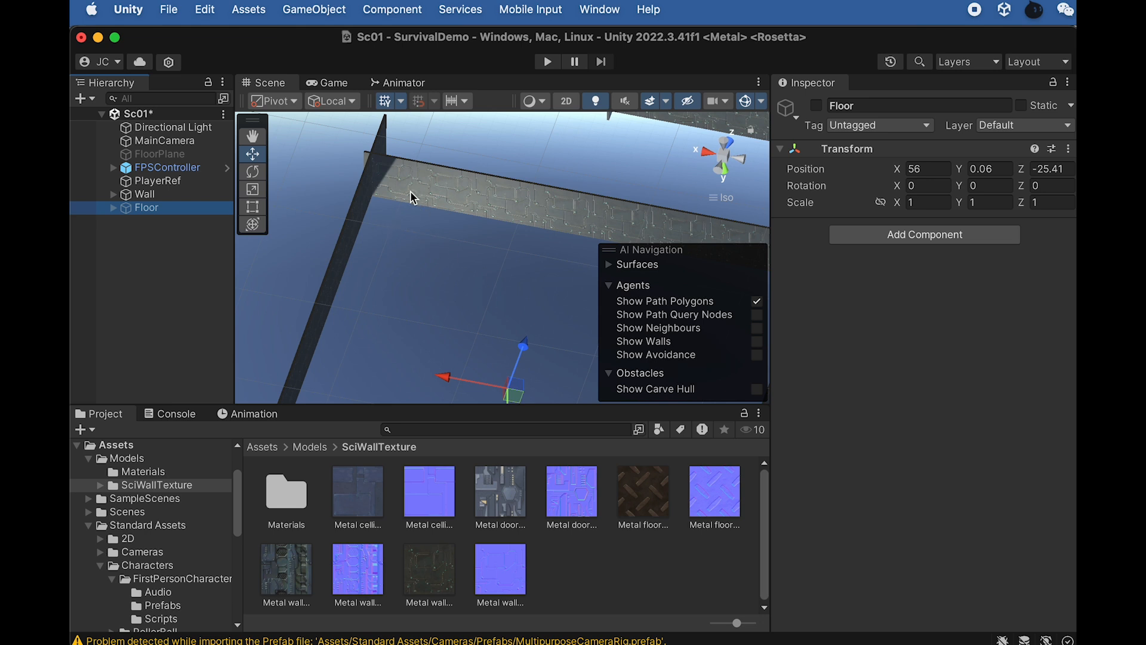
scroll(449, 218, "down", 1)
left_click(393, 193)
left_click(390, 198)
key("f")
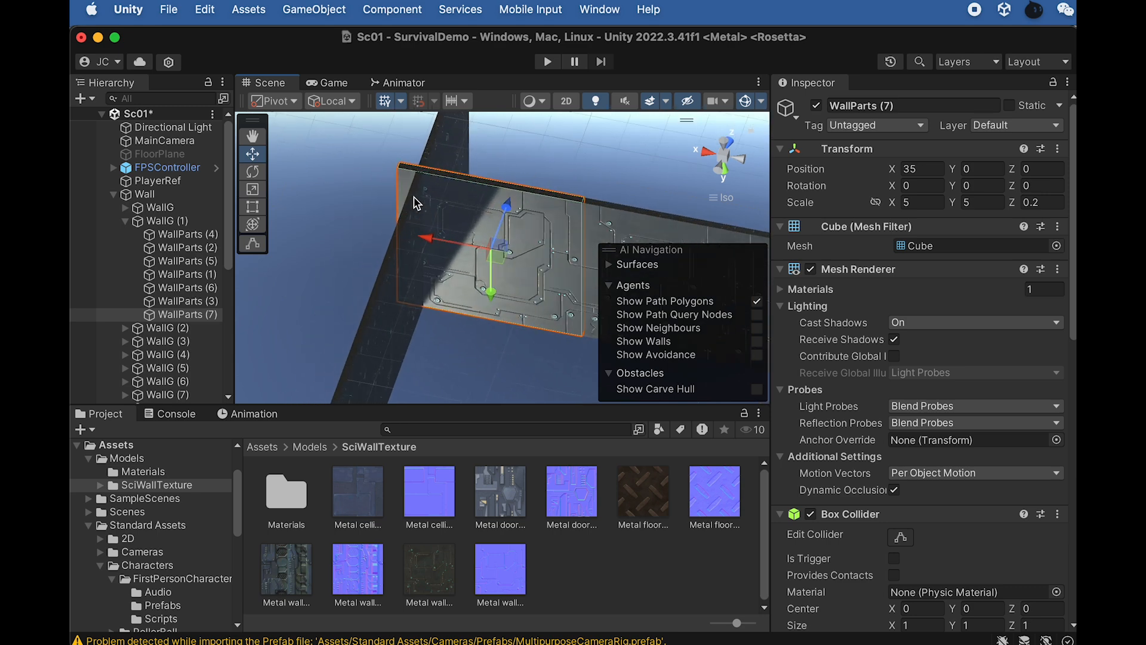
left_click(117, 195)
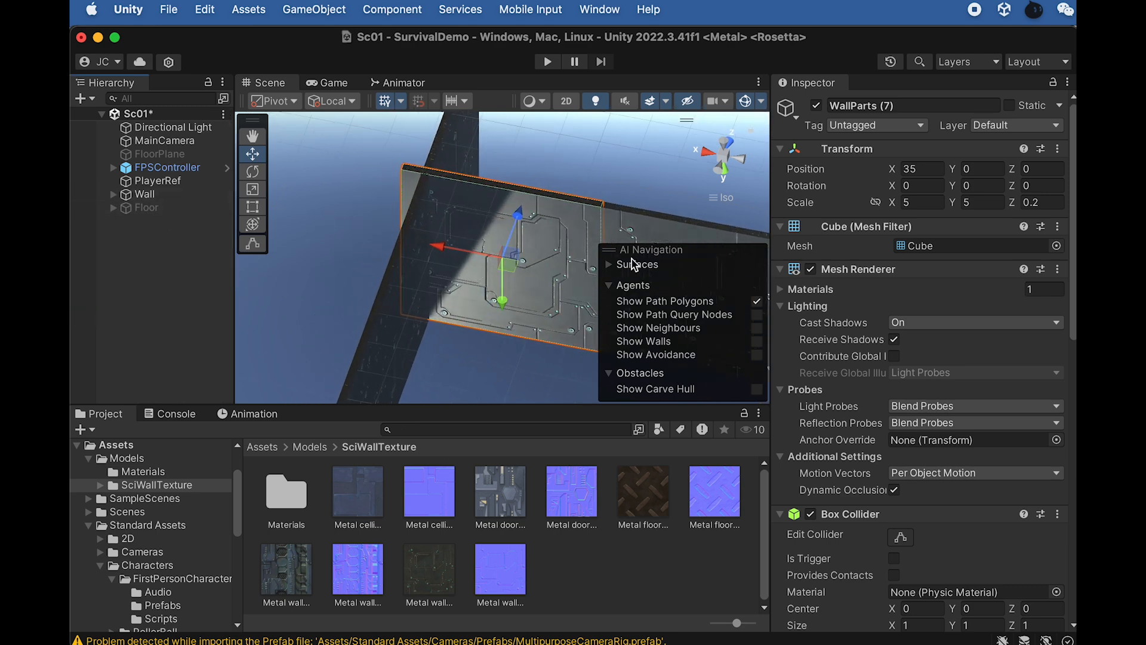
left_click(314, 10)
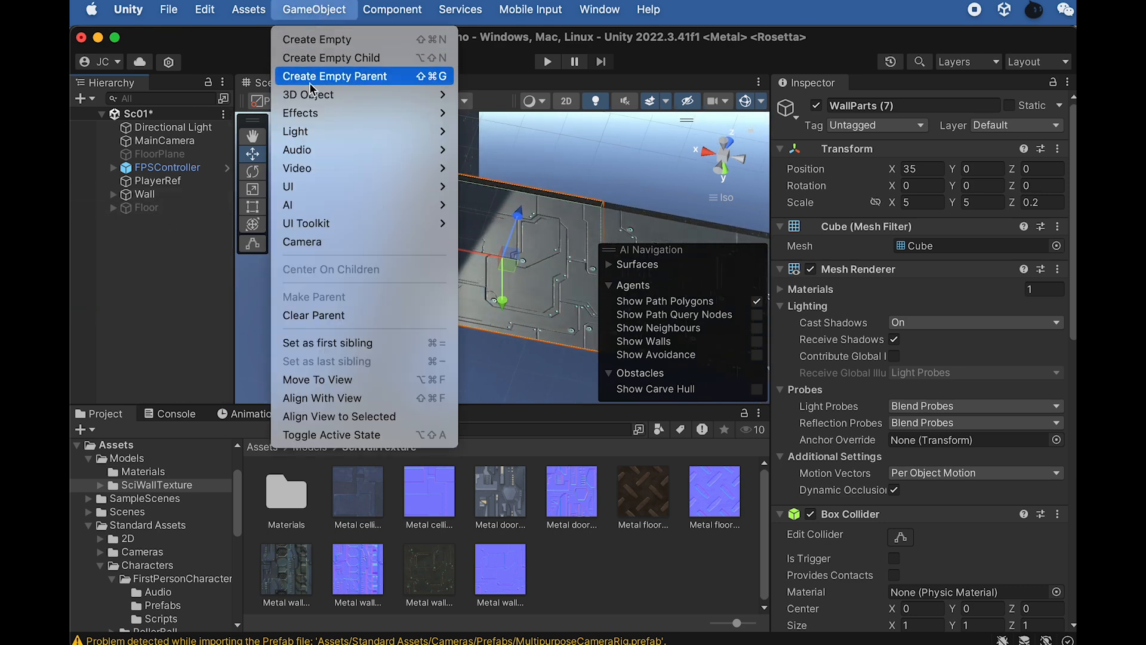
mouse_move(364, 94)
left_click(503, 169)
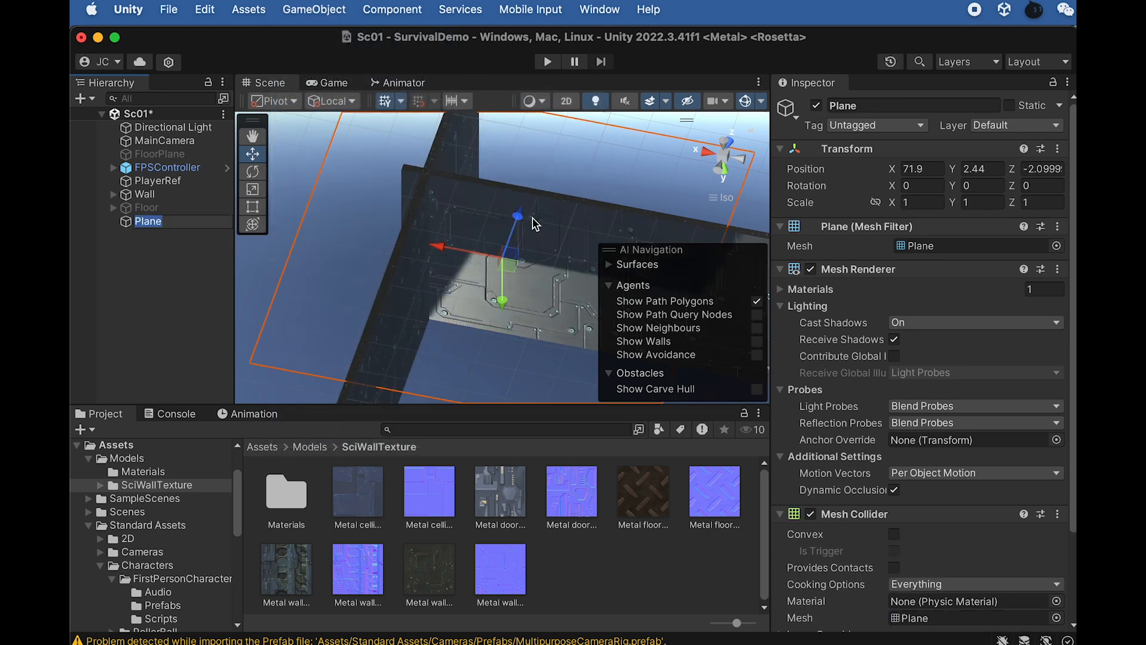
Set the new plane's scale to 0.5 on X, Y and Z
scroll(538, 232, "down", 5)
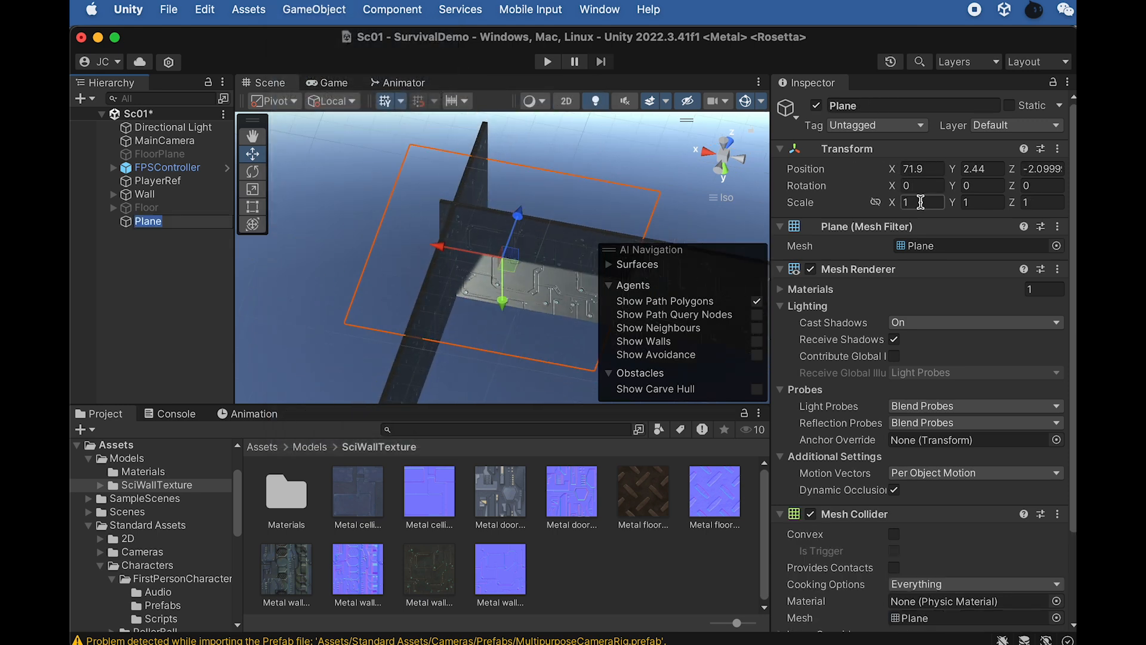
left_click(918, 203)
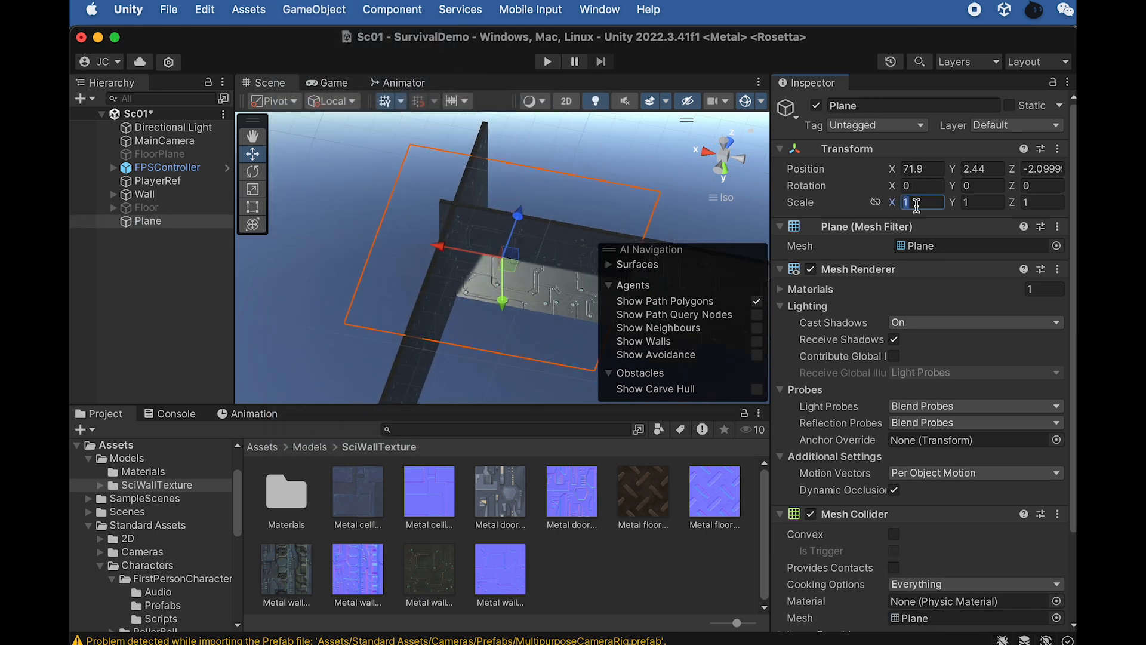
type("0.")
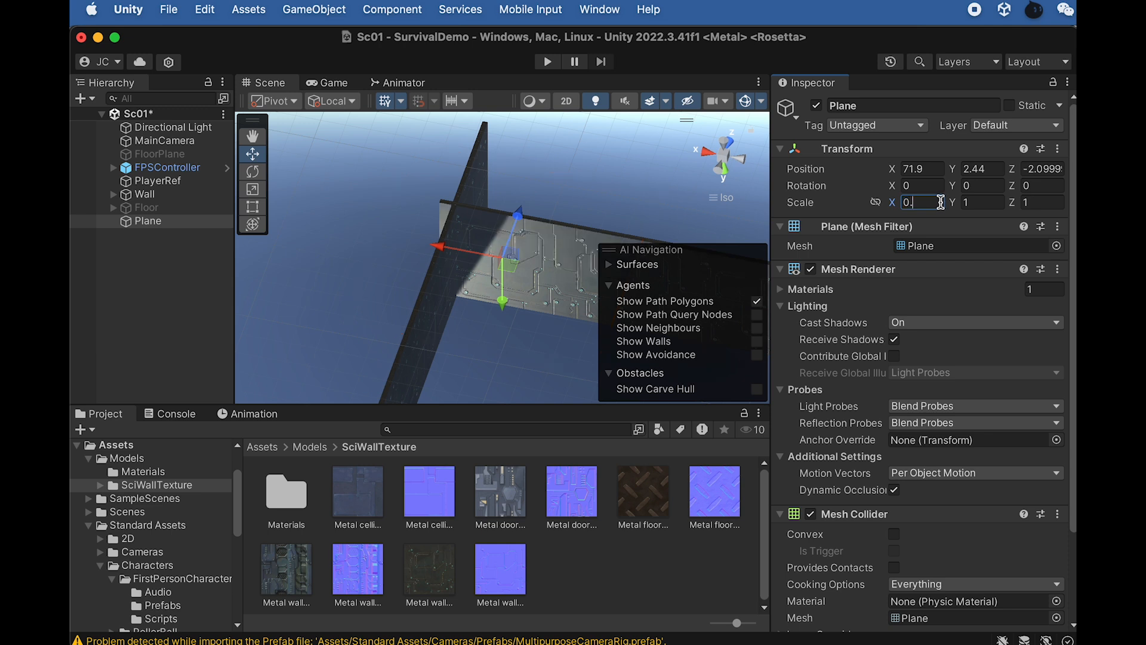
type("5")
left_click(978, 202)
left_click(1039, 202)
type("0.5")
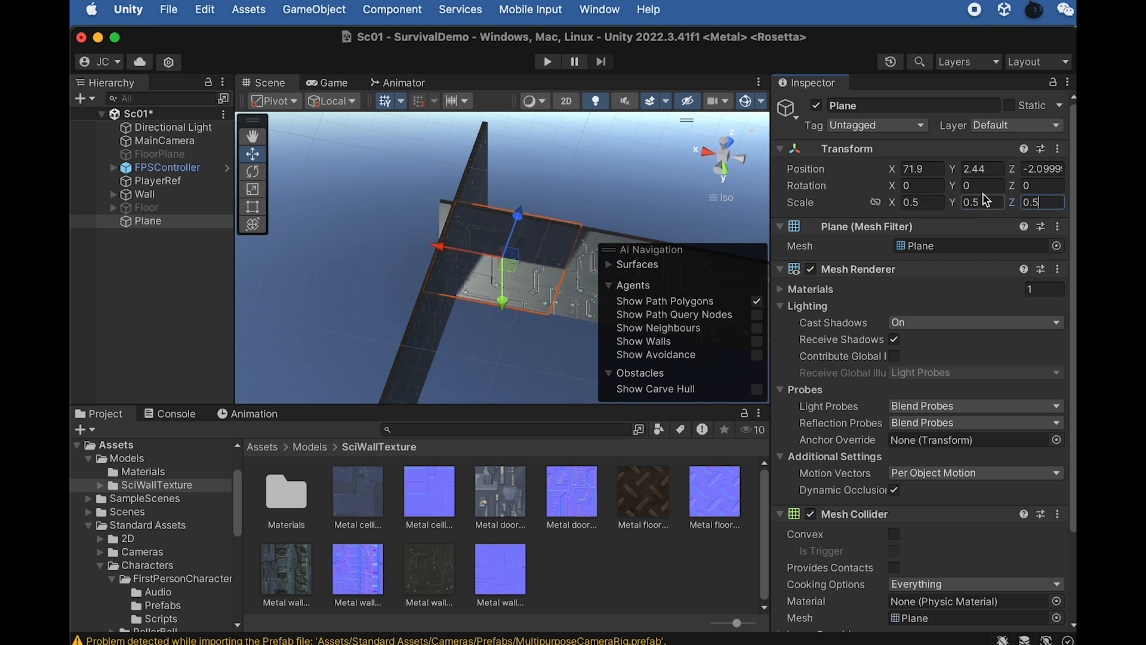
left_click_drag(489, 267, 490, 372, "alt")
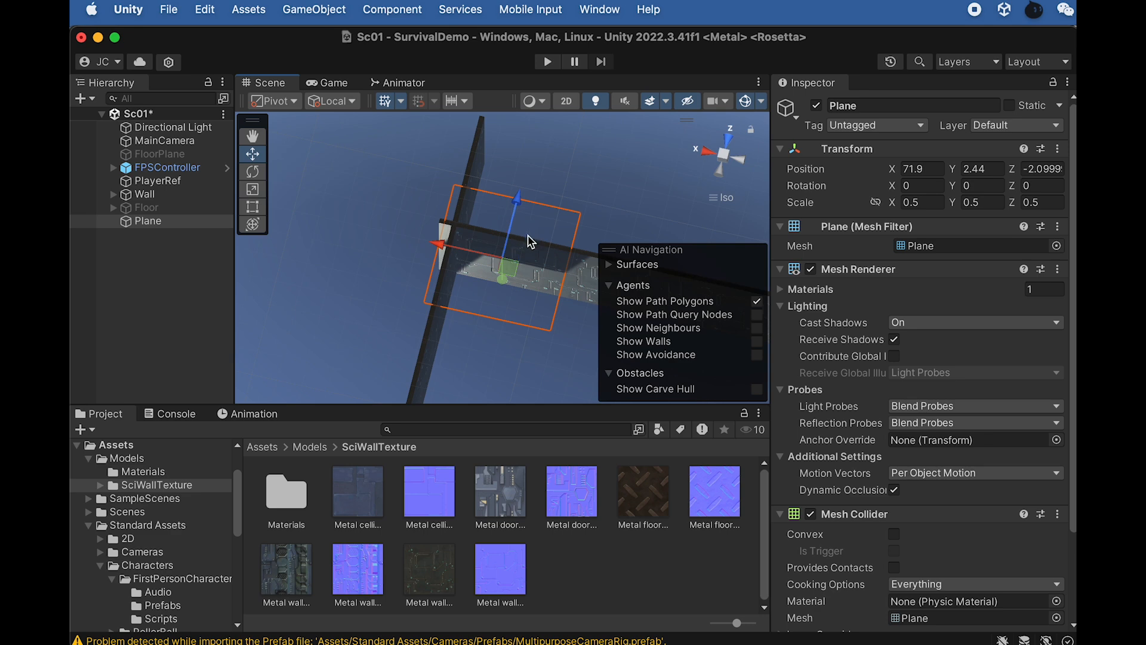
Flip the new plane over by setting its X rotation to 180 so it faces down into the maze
left_click_drag(527, 236, 522, 41, "alt")
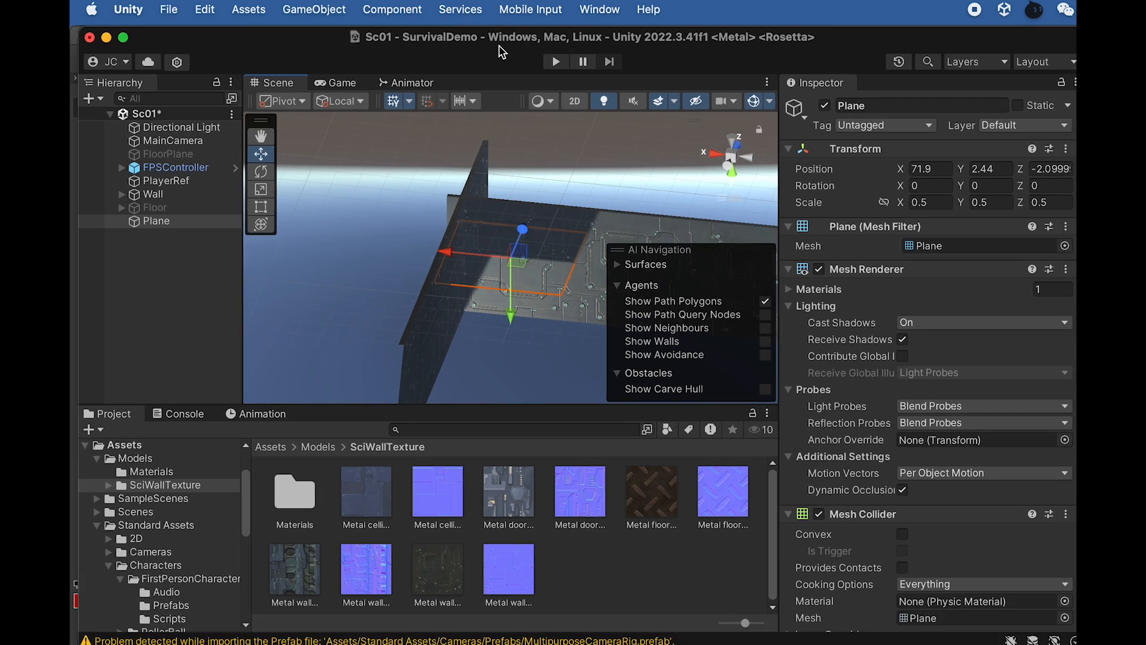
left_click_drag(258, 46, 250, 40)
left_click_drag(416, 241, 364, 149, "alt")
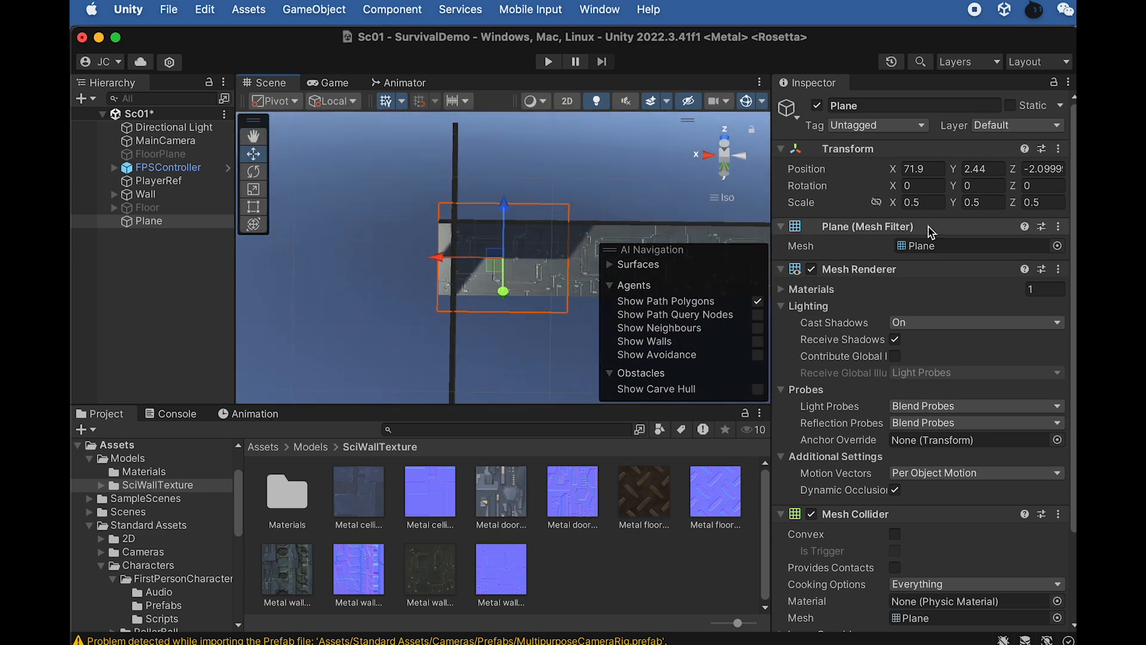
key("e")
left_click_drag(503, 239, 501, 345)
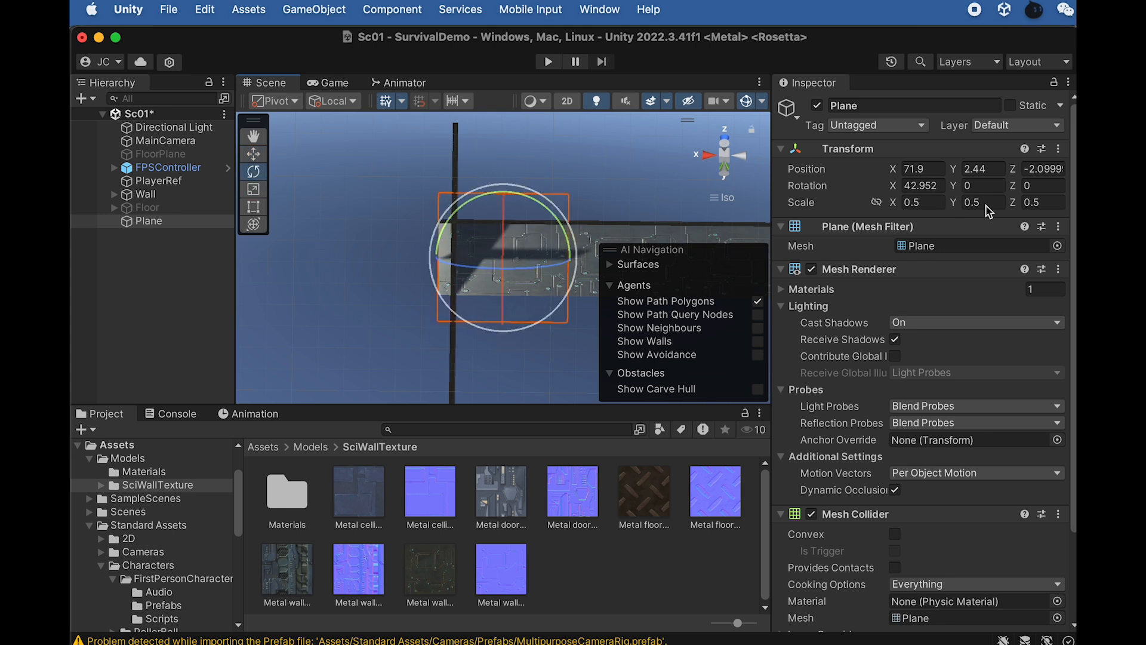
left_click(929, 183)
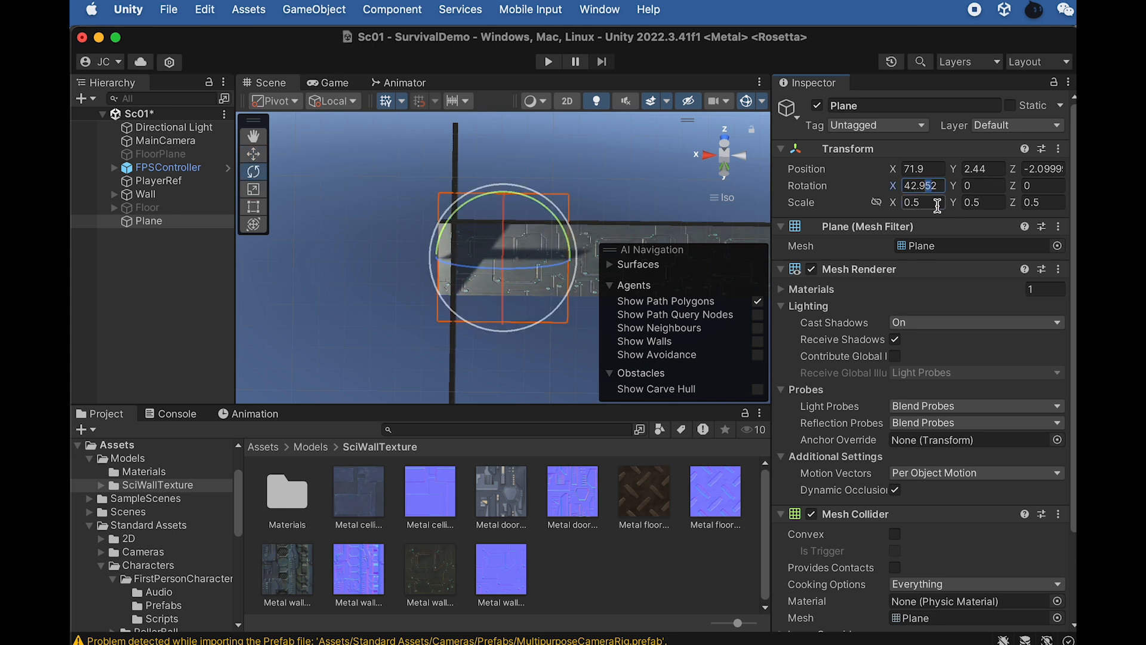
type("180")
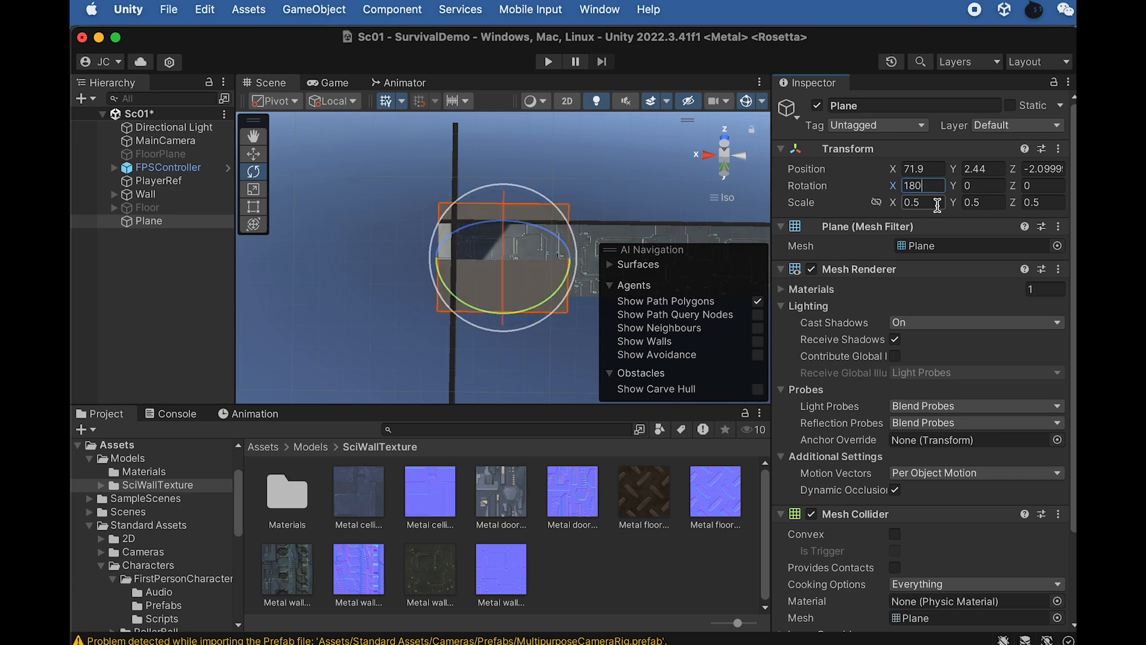
Move the flipped plane to the inner corner at the wall tops, at position X 71.6, Y 4.85, Z -4.59
left_click(146, 222)
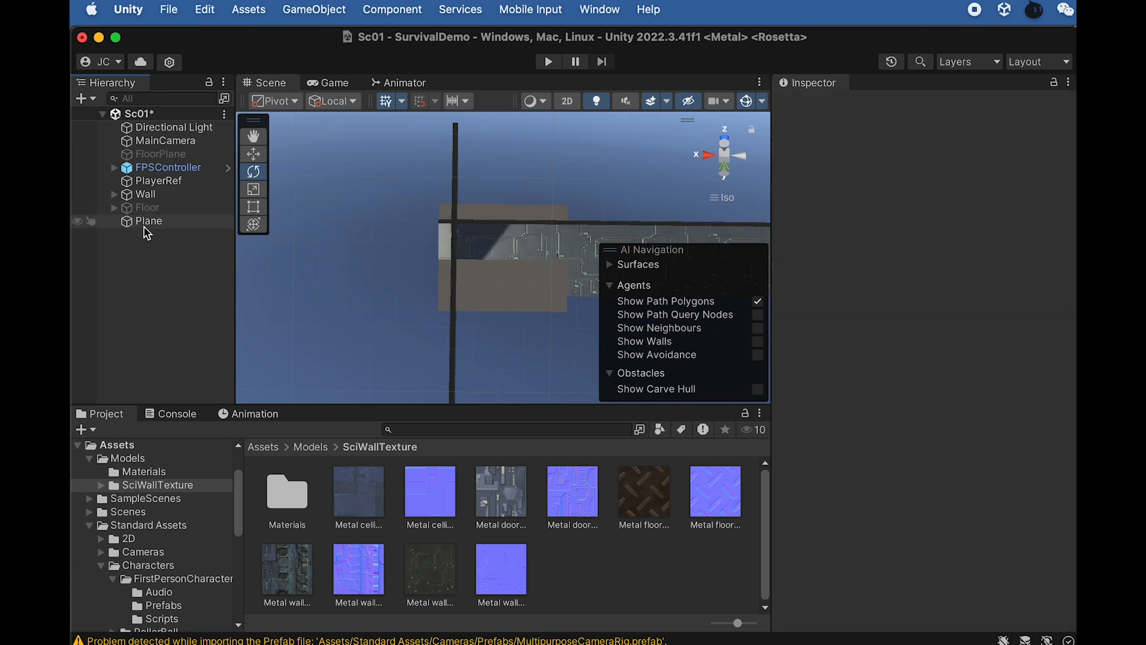
key("w")
left_click_drag(538, 249, 661, 150, "alt")
left_click_drag(500, 205, 495, 263)
left_click_drag(512, 302, 303, 140, "alt")
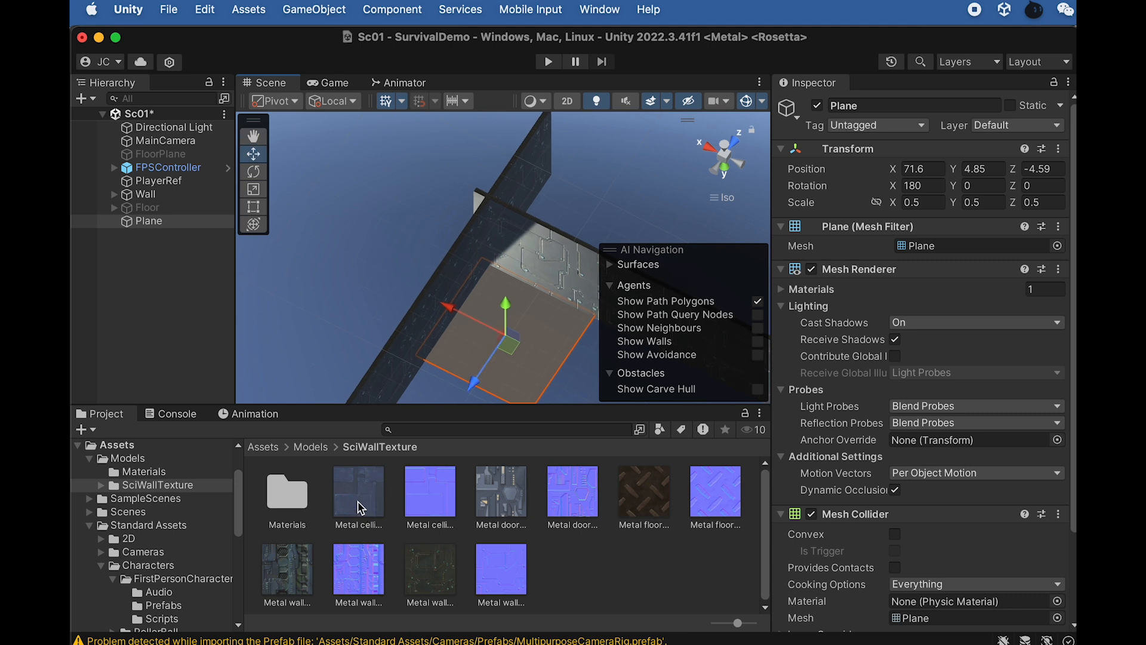
Apply the Metal celling01 diffuse texture to the plane and assign the matching ceiling normal texture as its material's normal map
left_click_drag(362, 504, 545, 343)
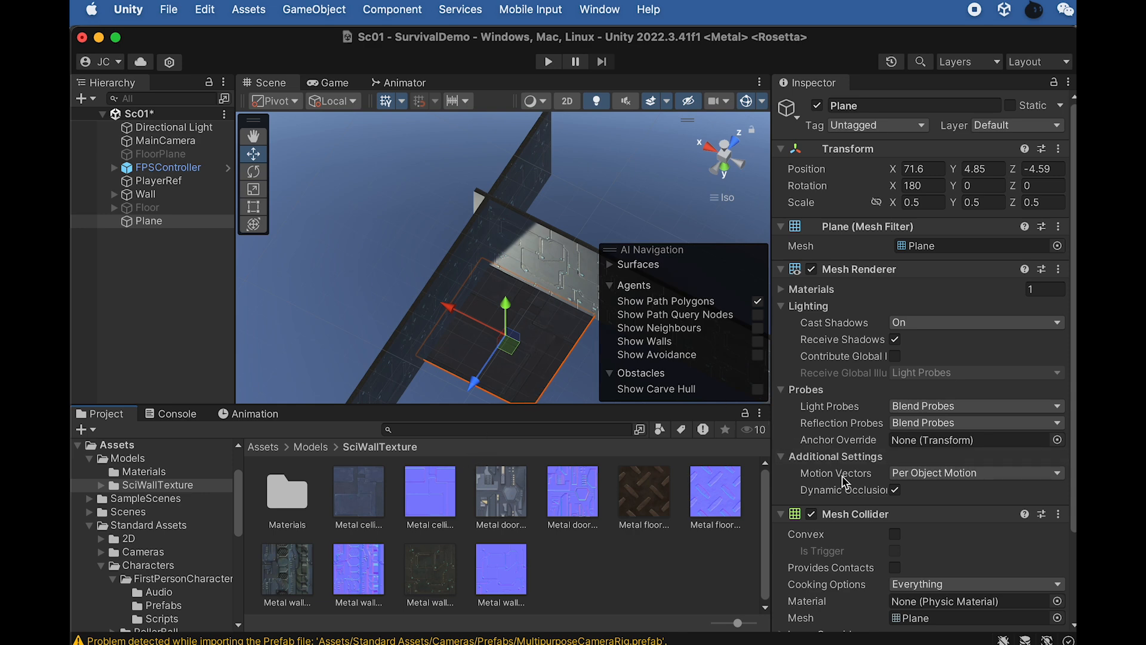
scroll(843, 489, "down", 3)
left_click(784, 577)
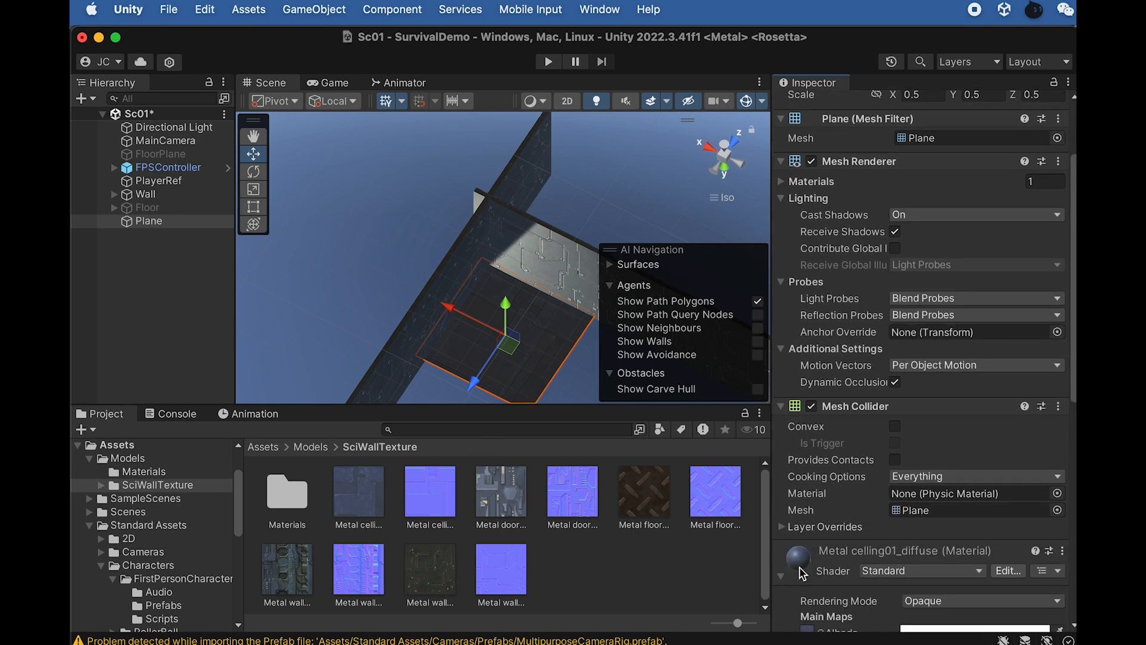
scroll(799, 568, "down", 6)
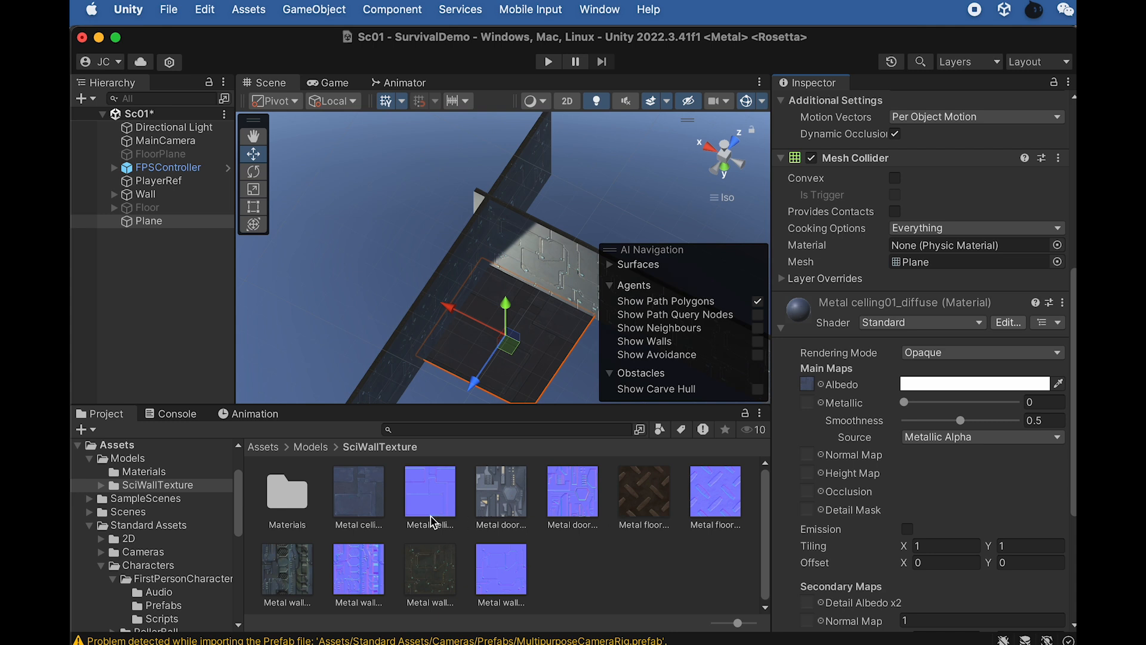
left_click_drag(435, 510, 813, 457)
left_click(1040, 491)
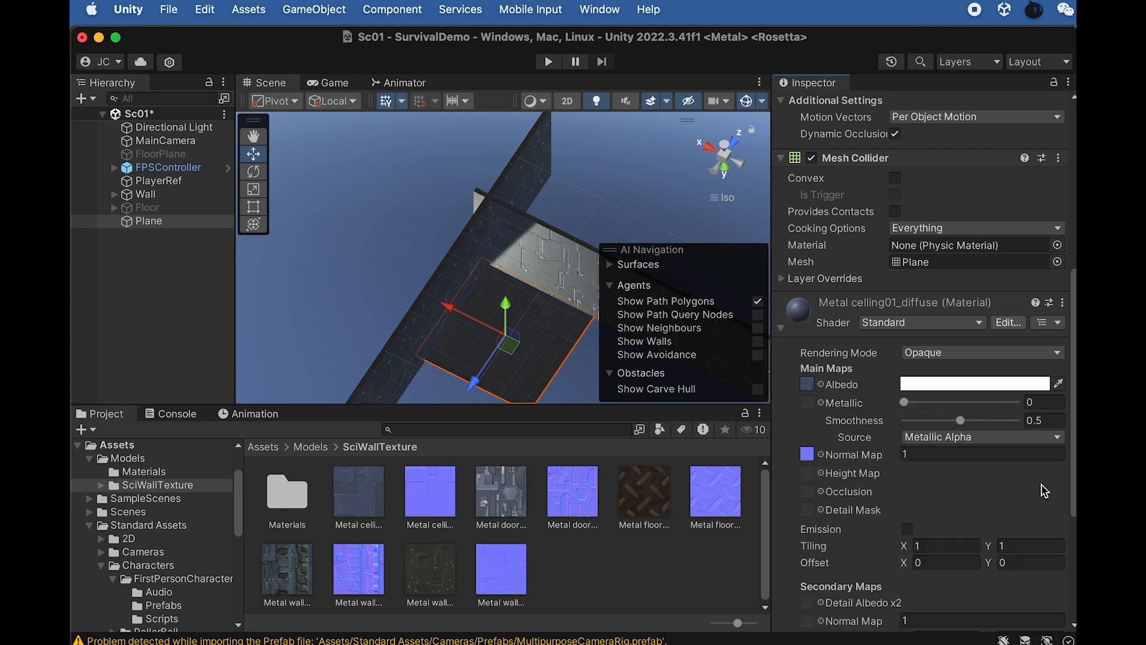
Set the ceiling material's main map tiling to 4 on X and 4 on Y
scroll(977, 492, "down", 3)
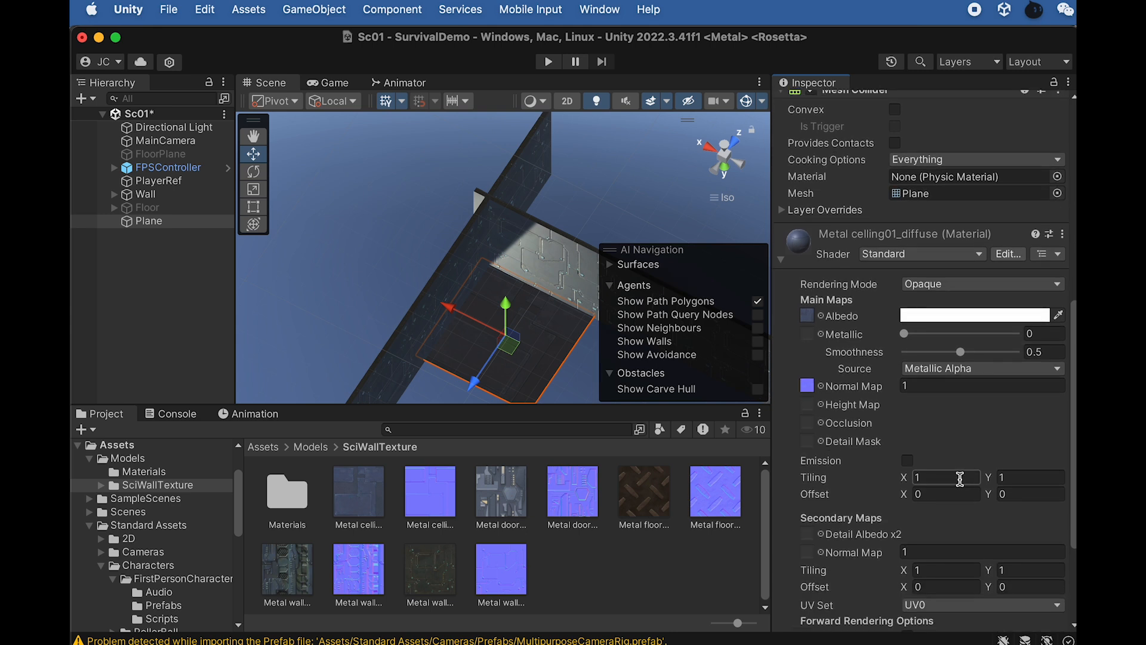
scroll(506, 361, "up", 4)
scroll(507, 365, "up", 1)
right_click_drag(542, 302, 518, 383)
middle_click_drag(472, 295, 437, 261)
scroll(500, 308, "up", 1)
key("f")
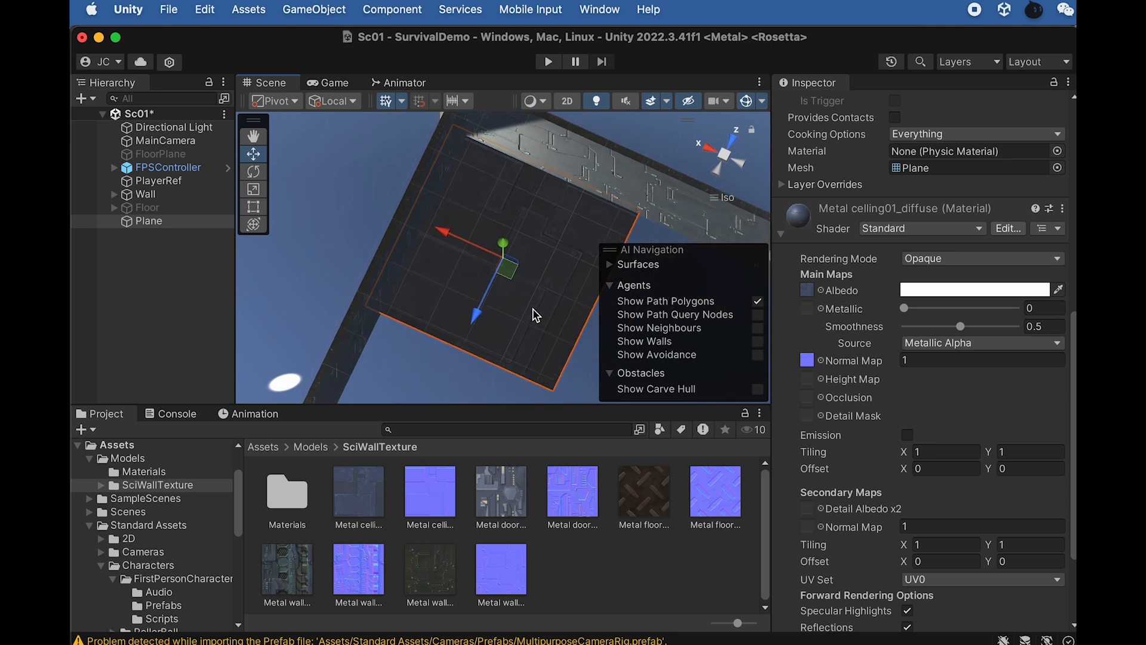
scroll(538, 317, "up", 1)
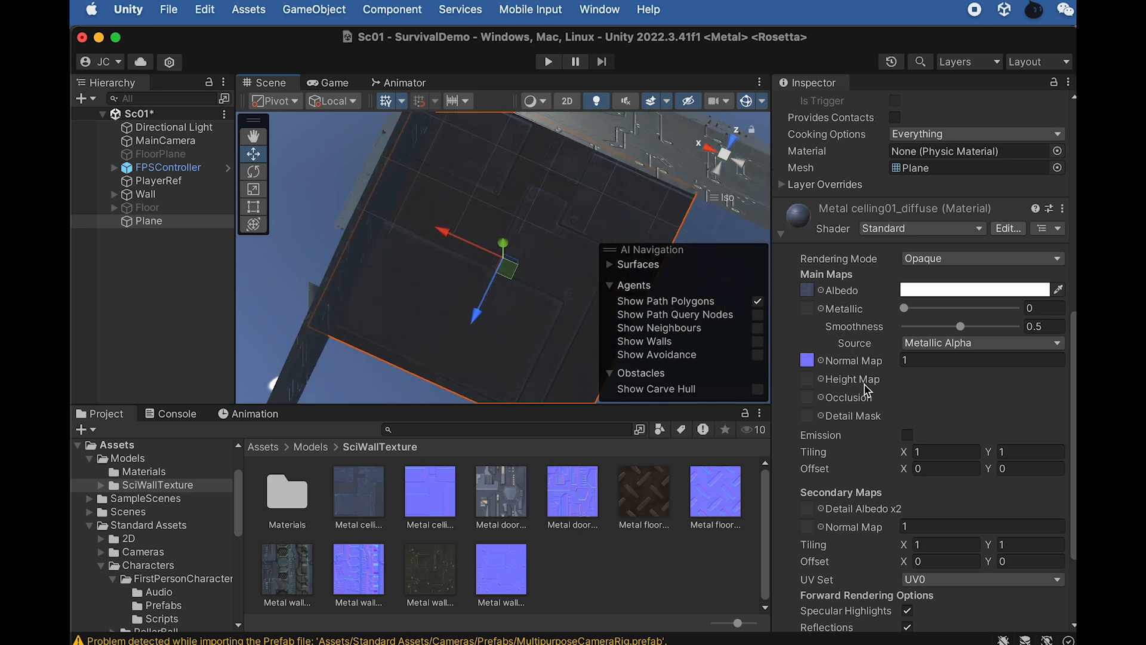
left_click(917, 452)
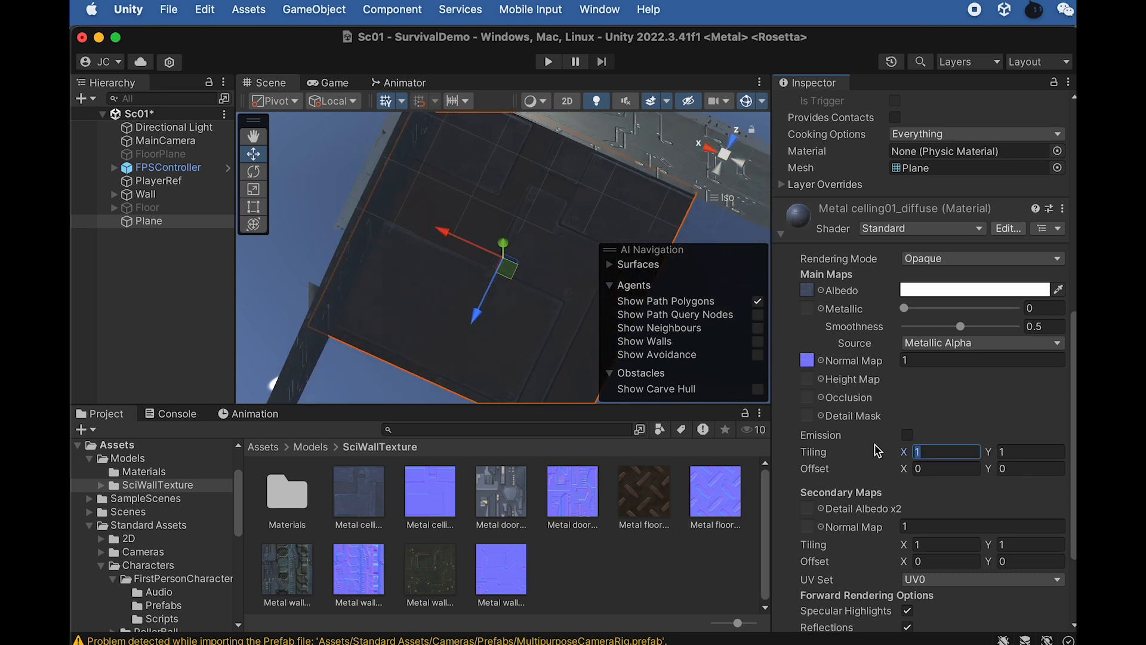
type("4")
key("Tab")
type("4")
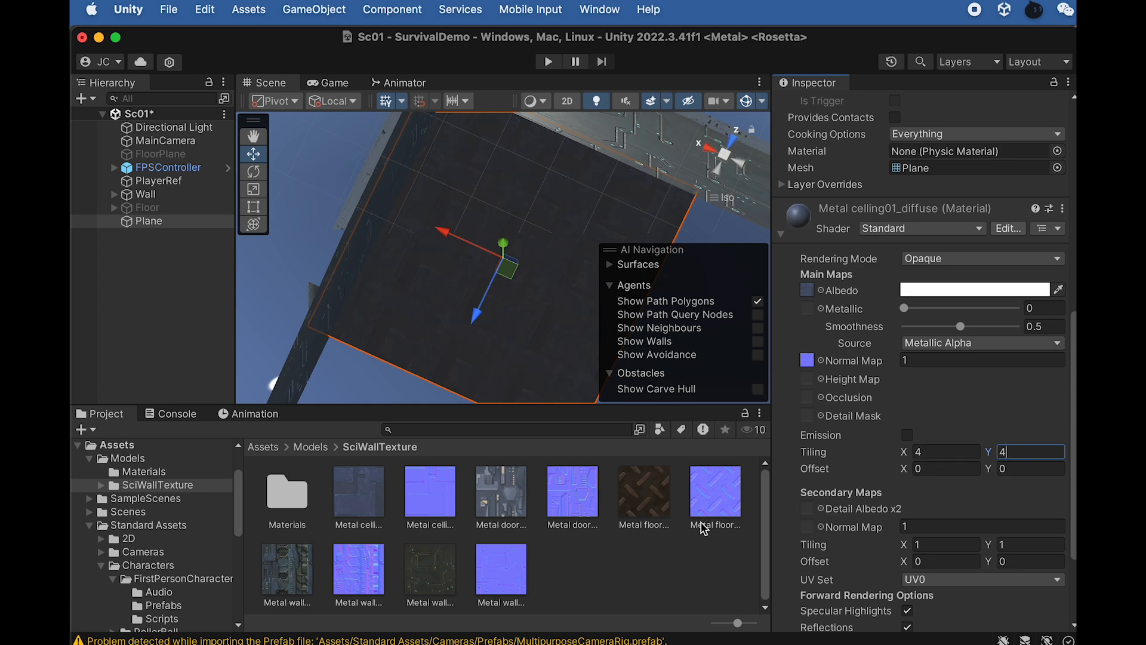
Rename the textured ceiling plane as CellingParts
left_click_drag(456, 334, 536, 239, "alt")
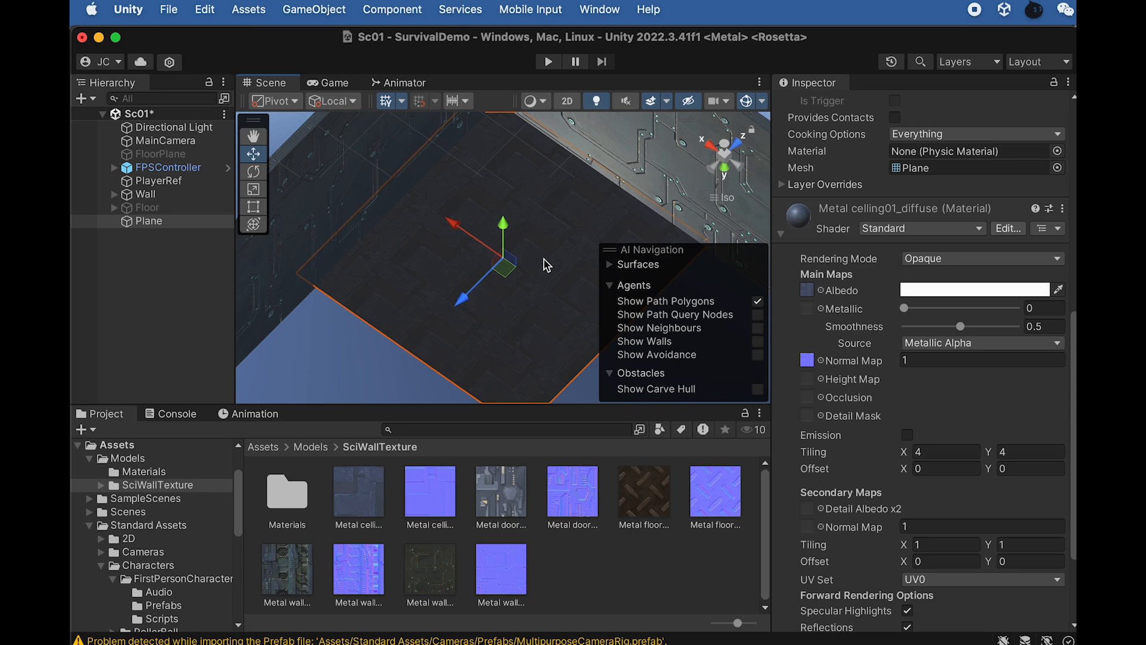
scroll(525, 240, "up", 5)
scroll(580, 233, "down", 5)
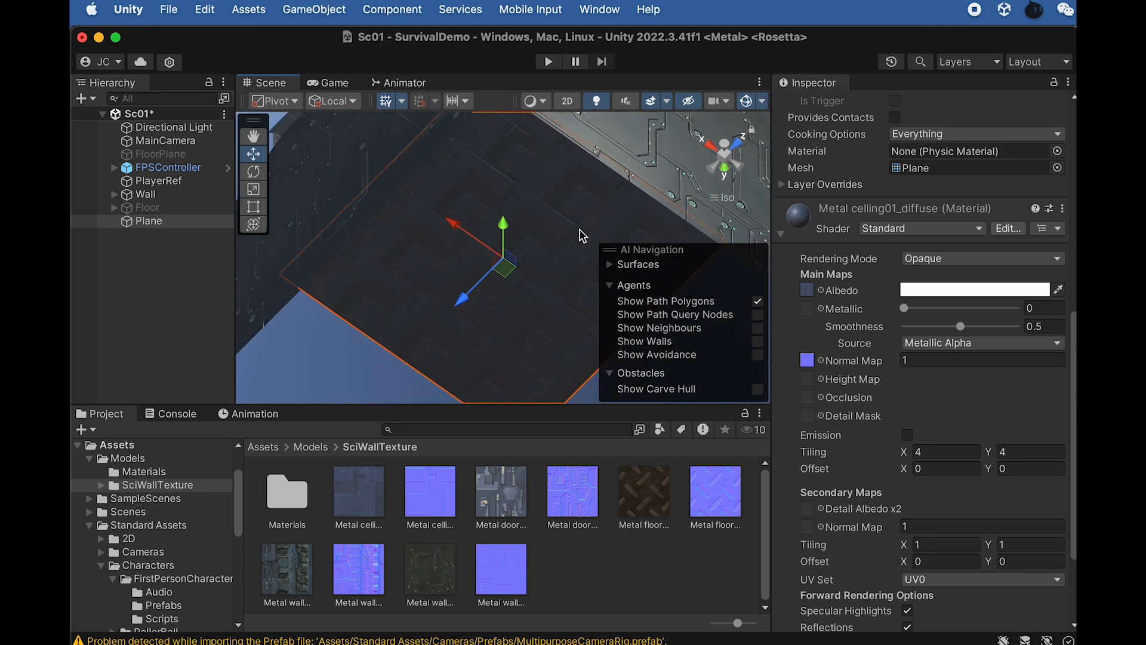
scroll(585, 209, "down", 3)
left_click_drag(545, 245, 470, 298, "alt")
middle_click_drag(470, 298, 350, 302)
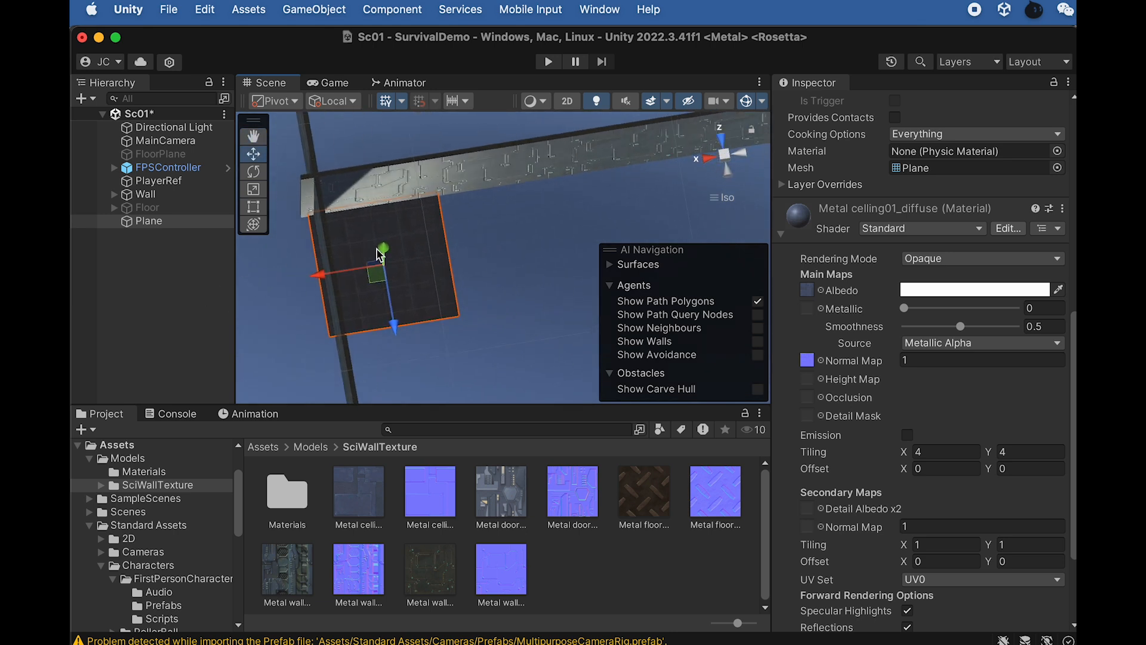
left_click(150, 222)
key("Return")
type("Cei")
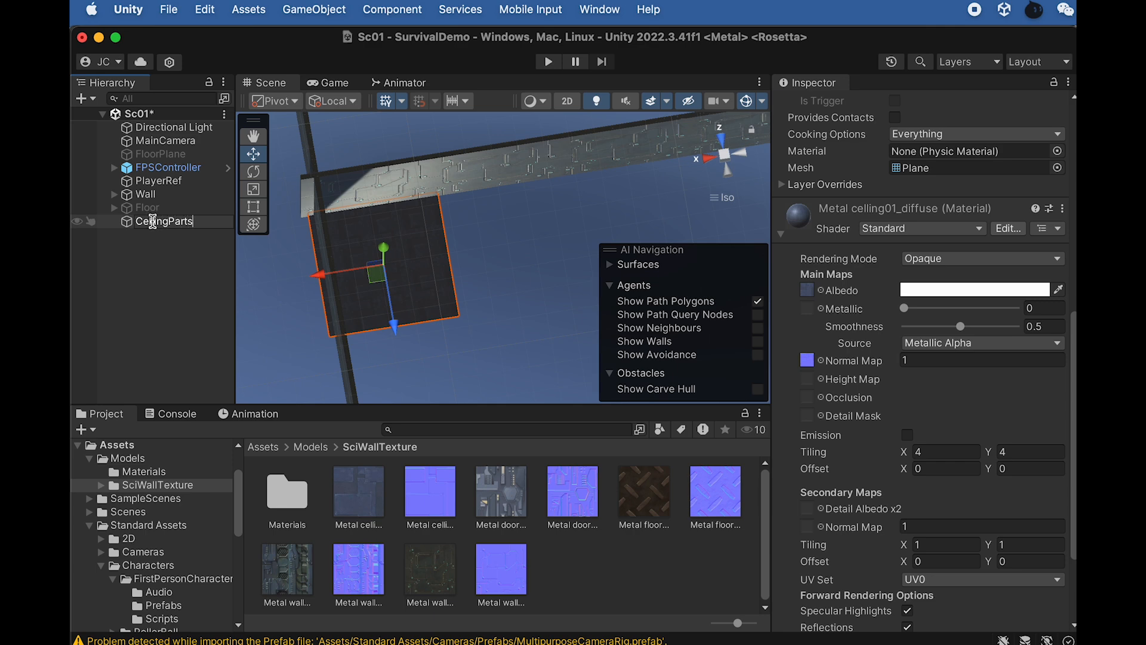
type("lingParts")
key("Return")
Duplicate CellingParts and place the copy edge to edge beside the original along the wall
key("super+d")
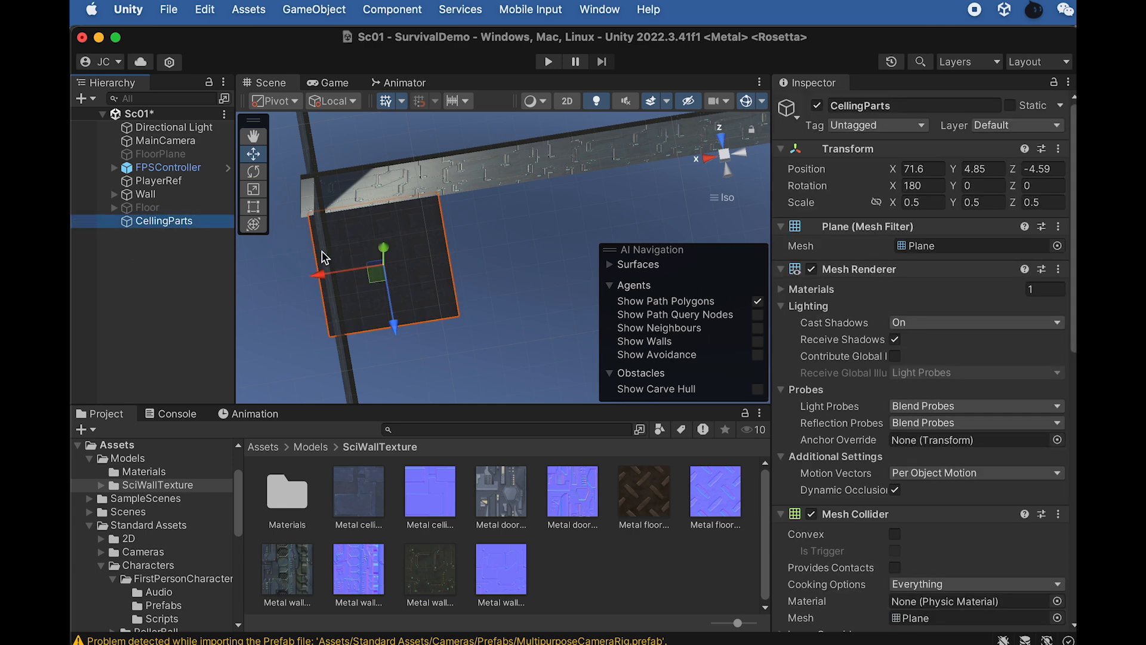
left_click_drag(332, 266, 485, 246)
left_click(211, 235)
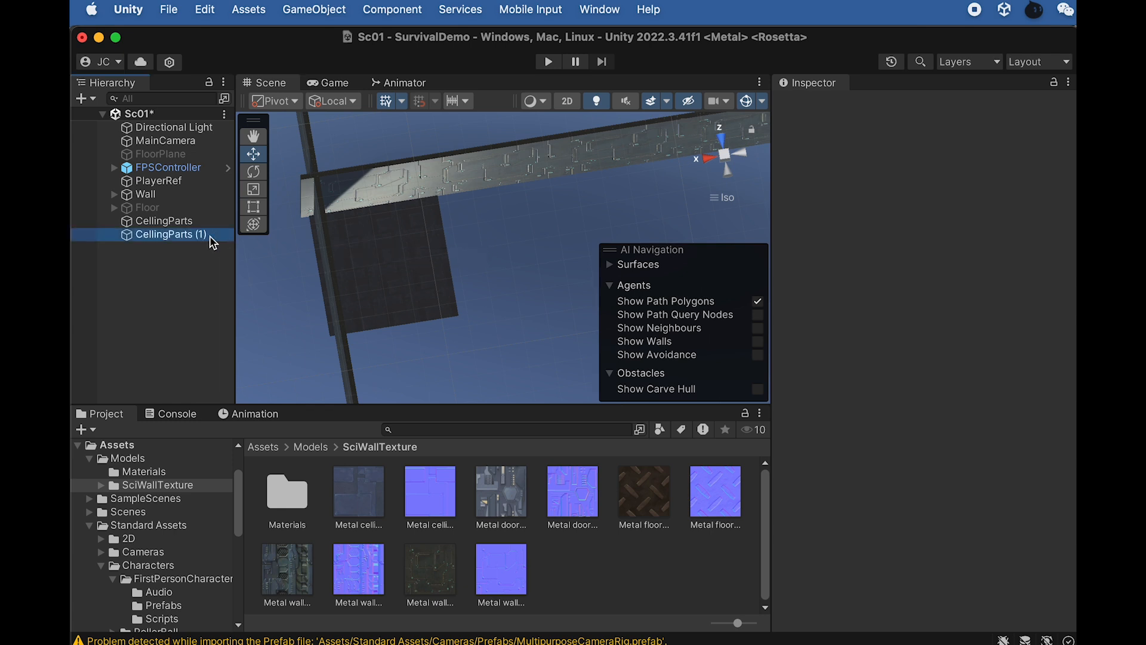
left_click_drag(332, 279, 472, 320)
Duplicate both ceiling tiles together and move the new pair along the wall to extend the row
middle_click_drag(516, 275, 432, 278)
left_click(310, 301, "shift")
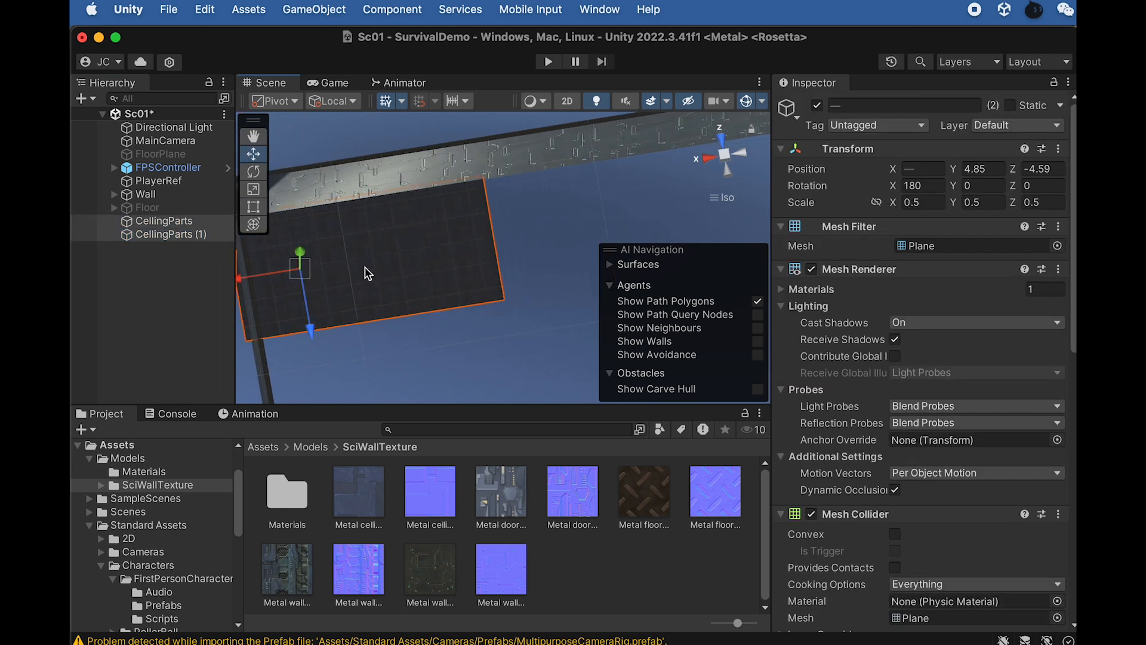
key("super+d")
left_click_drag(309, 262, 546, 245)
key("v")
scroll(521, 303, "down", 3)
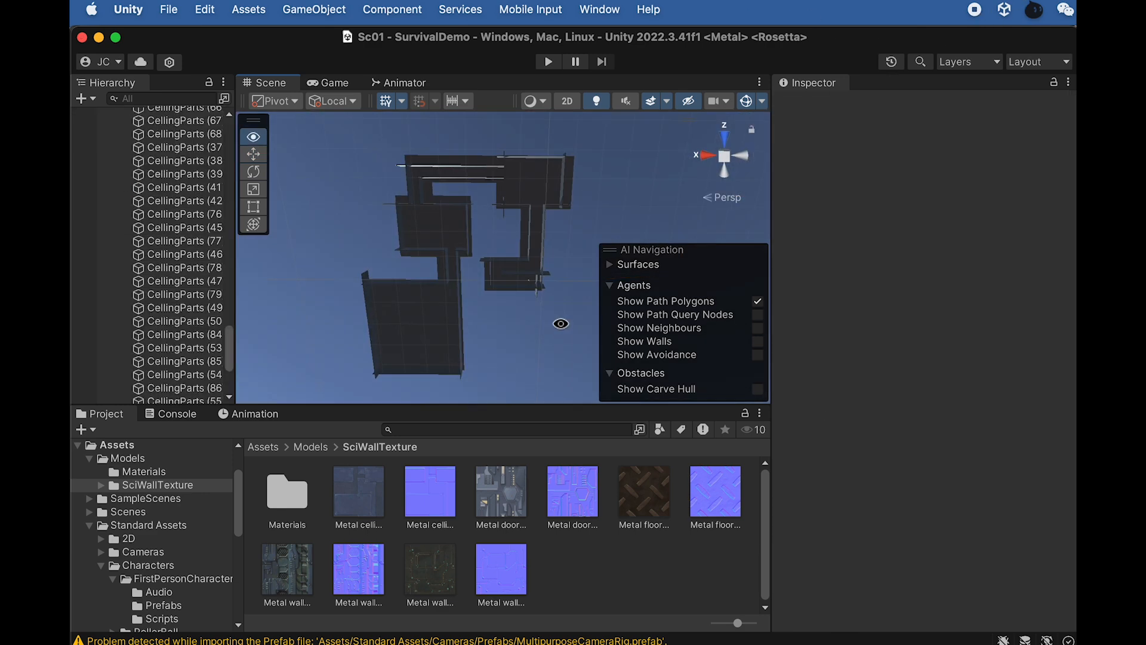
Reactivate the FloorPlane and Floor objects beneath the maze walls
left_click_drag(560, 323, 557, 199, "alt")
left_click_drag(517, 356, 700, 151, "alt")
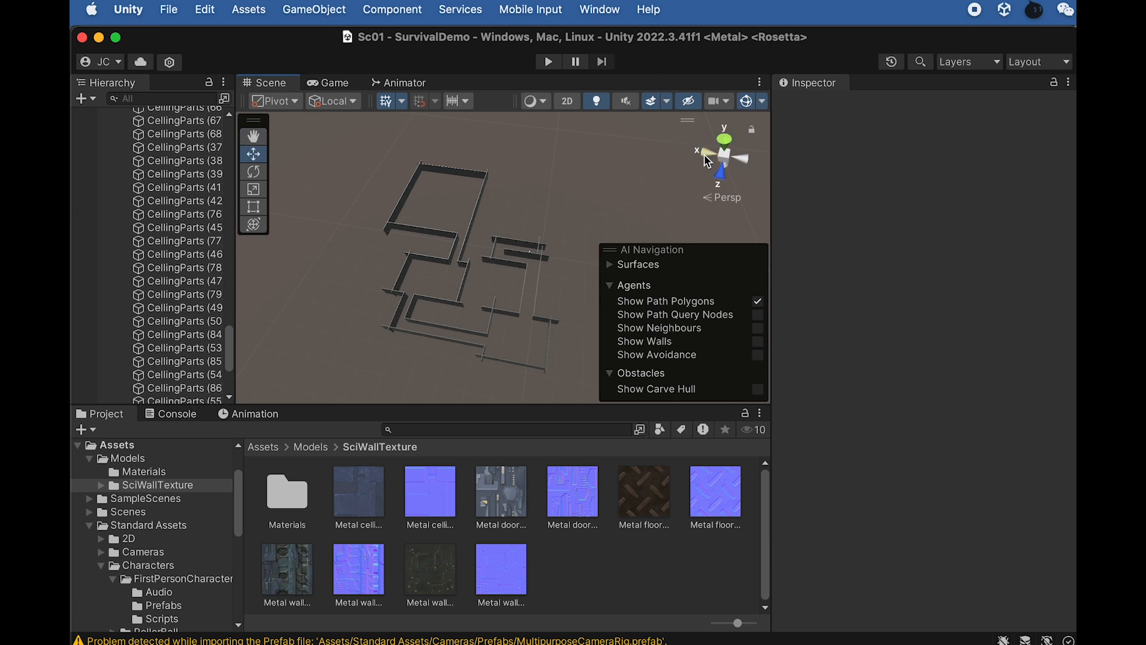
scroll(589, 143, "up", 1)
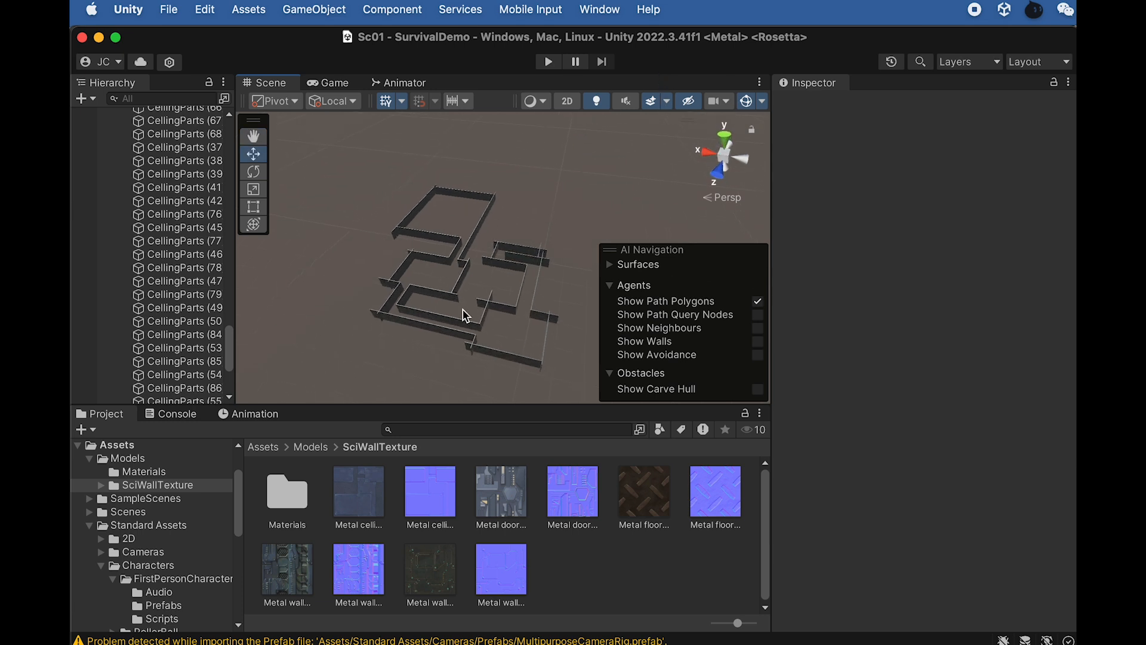
scroll(452, 331, "up", 3)
scroll(145, 215, "up", 8)
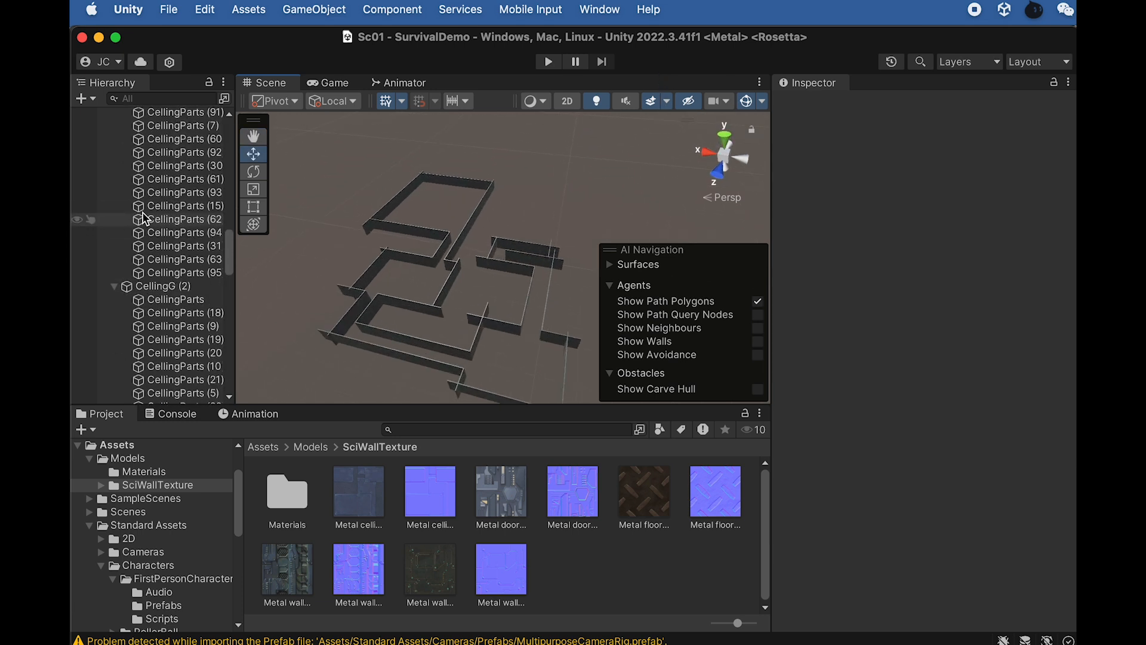
left_click(154, 154)
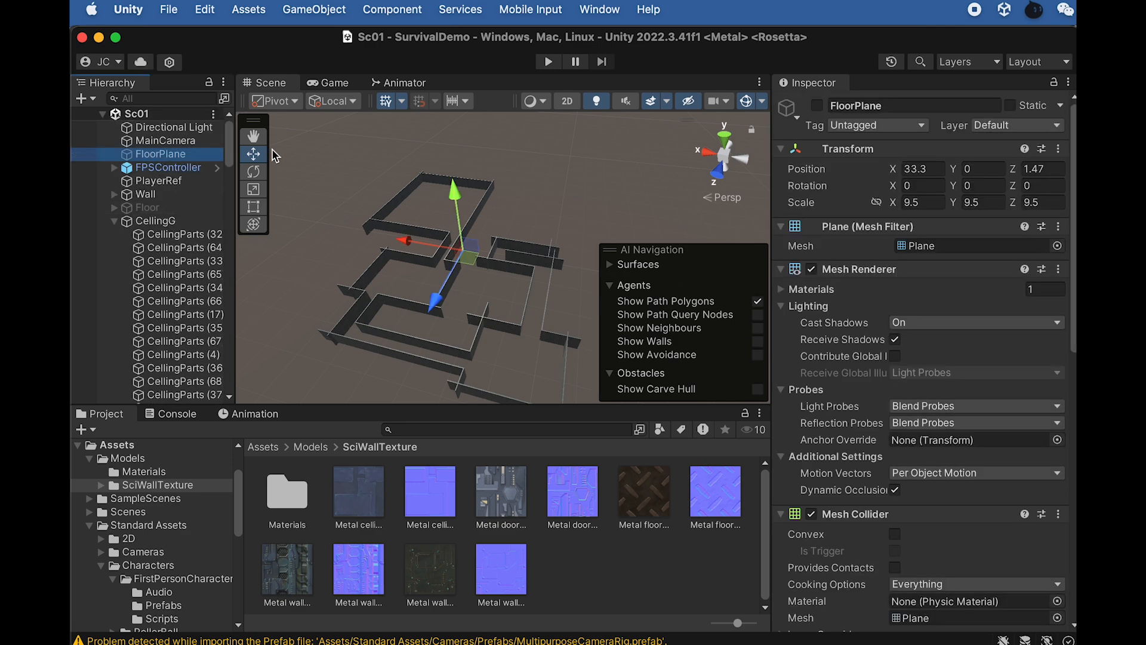
left_click(817, 105)
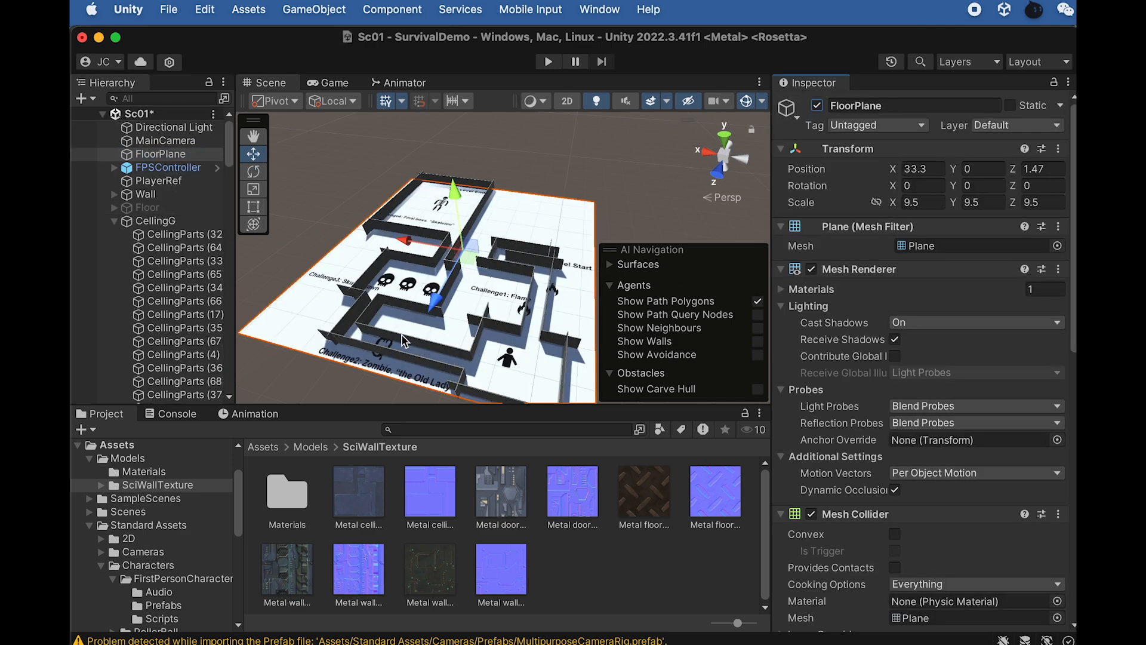
left_click(146, 208)
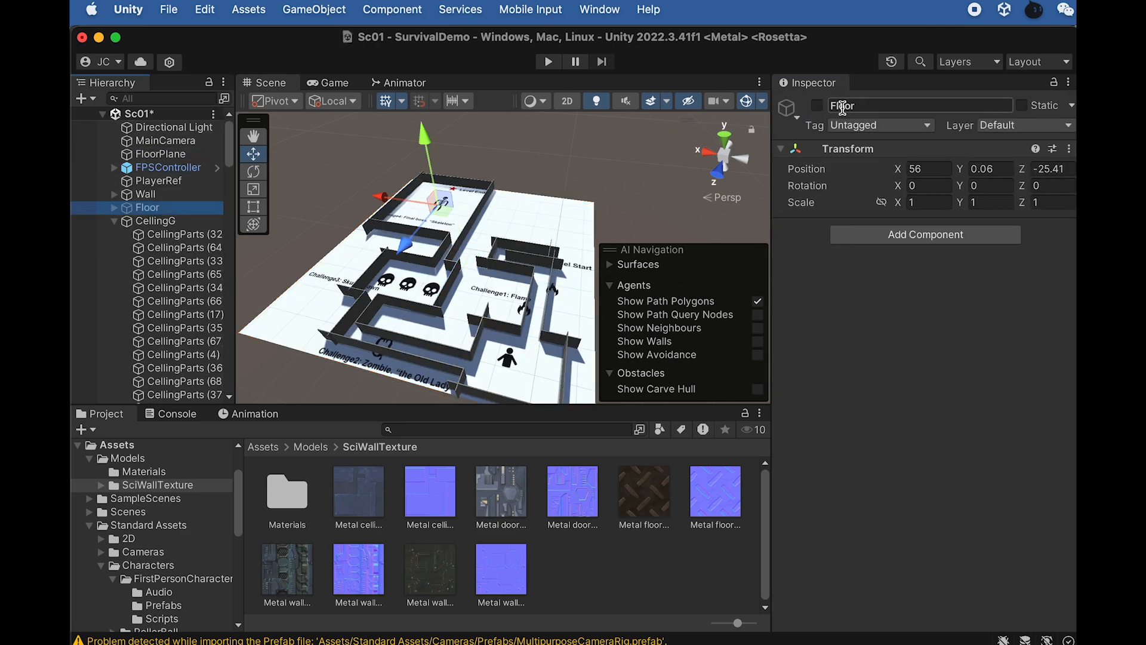
left_click(818, 107)
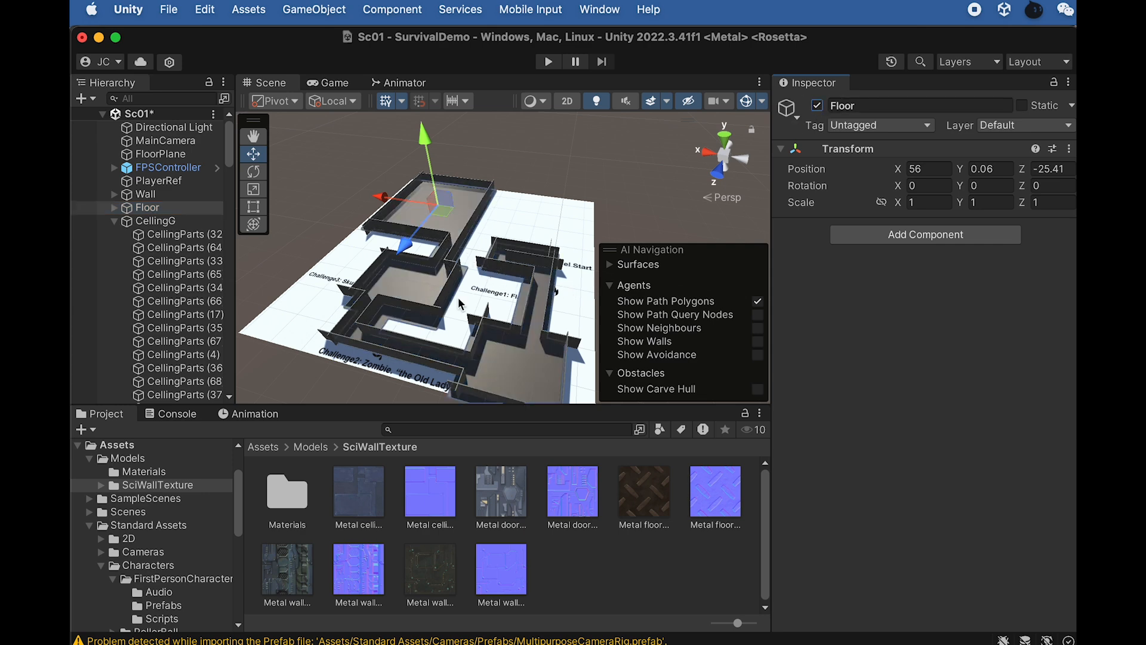
Examine the assembled maze from above and below, then from inside a corridor to check the floor, walls and ceiling
left_click_drag(473, 322, 449, 3, "alt")
left_click_drag(535, 194, 519, 337, "alt")
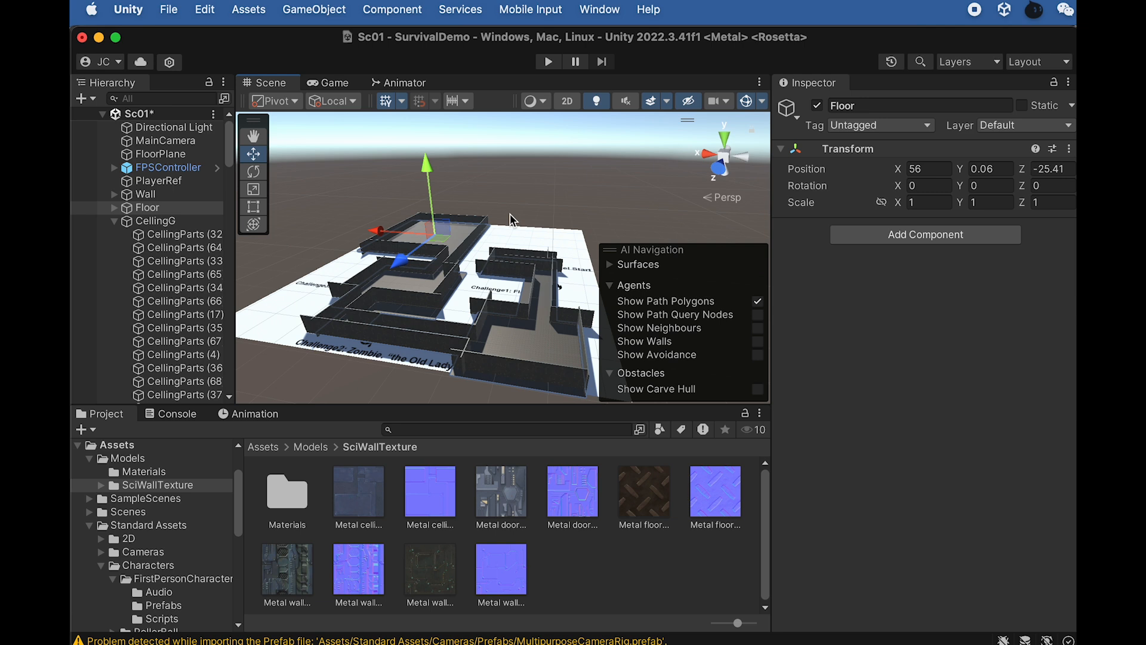
middle_click_drag(539, 344, 520, 349)
left_click_drag(521, 349, 469, 95, "alt")
left_click_drag(443, 258, 485, 548, "alt")
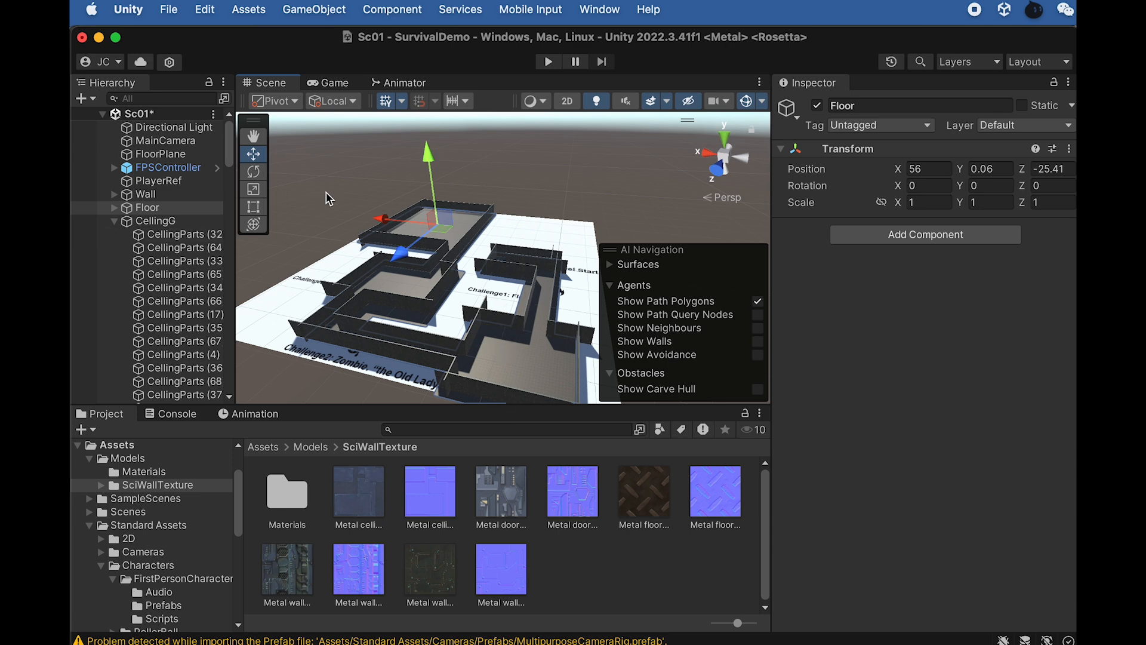
scroll(342, 237, "up", 5)
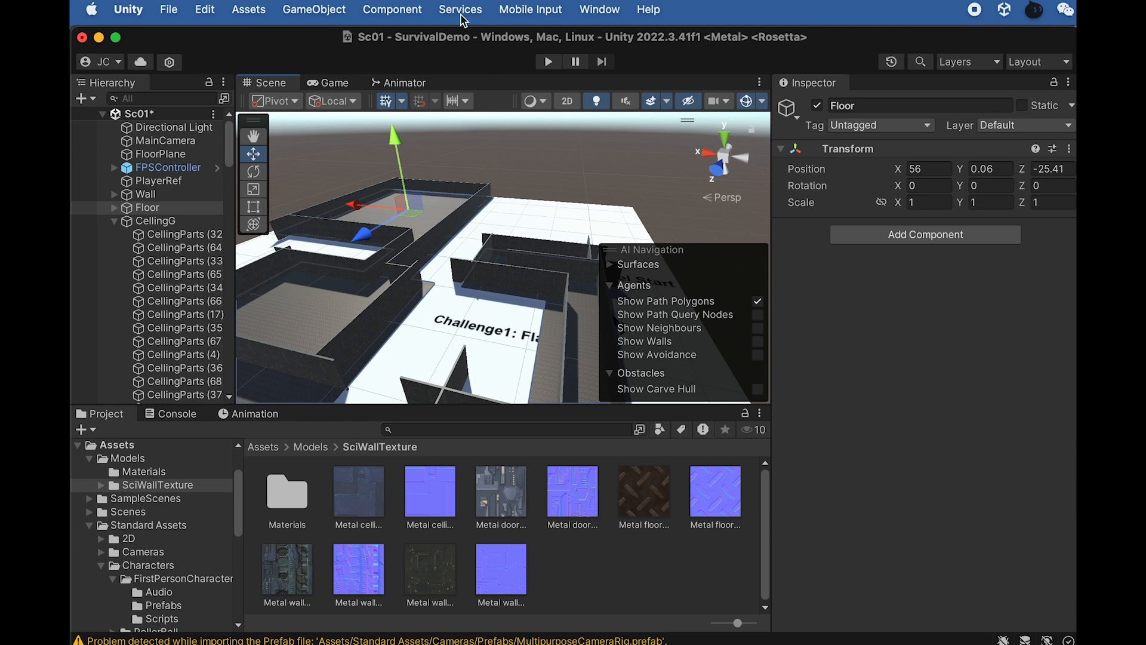
left_click_drag(508, 320, 484, 298, "alt")
scroll(467, 292, "up", 3)
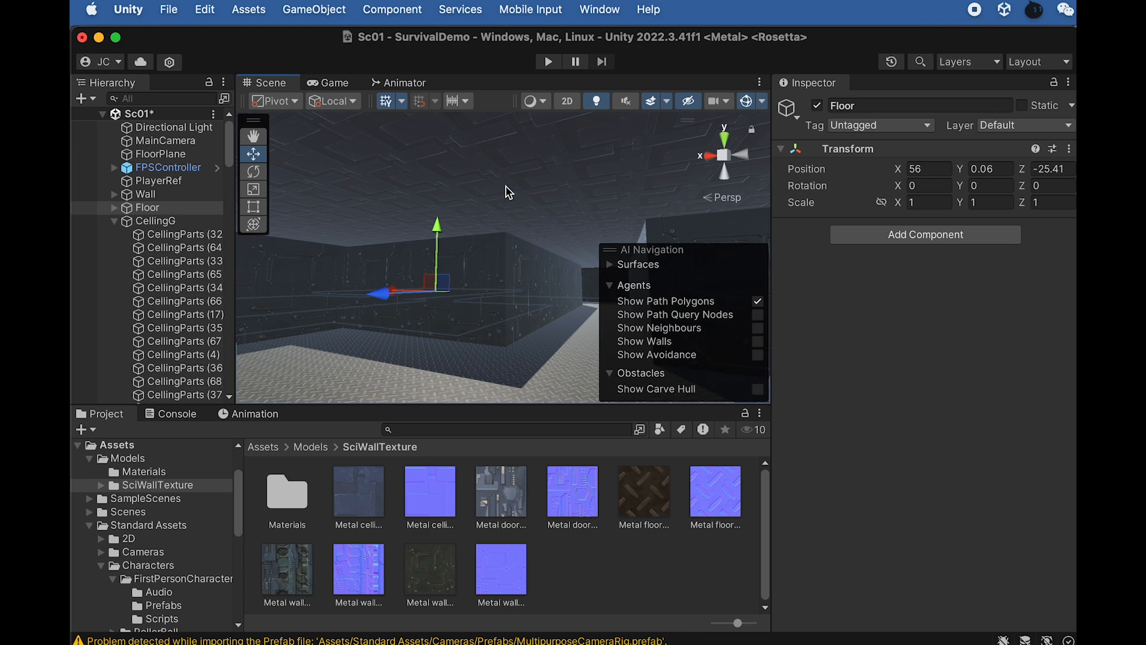
Collapse the CellingG, CellingG (2) and CellingG (3) groups in the scene hierarchy
left_click_drag(467, 206, 430, 380, "alt")
scroll(452, 362, "down", 5)
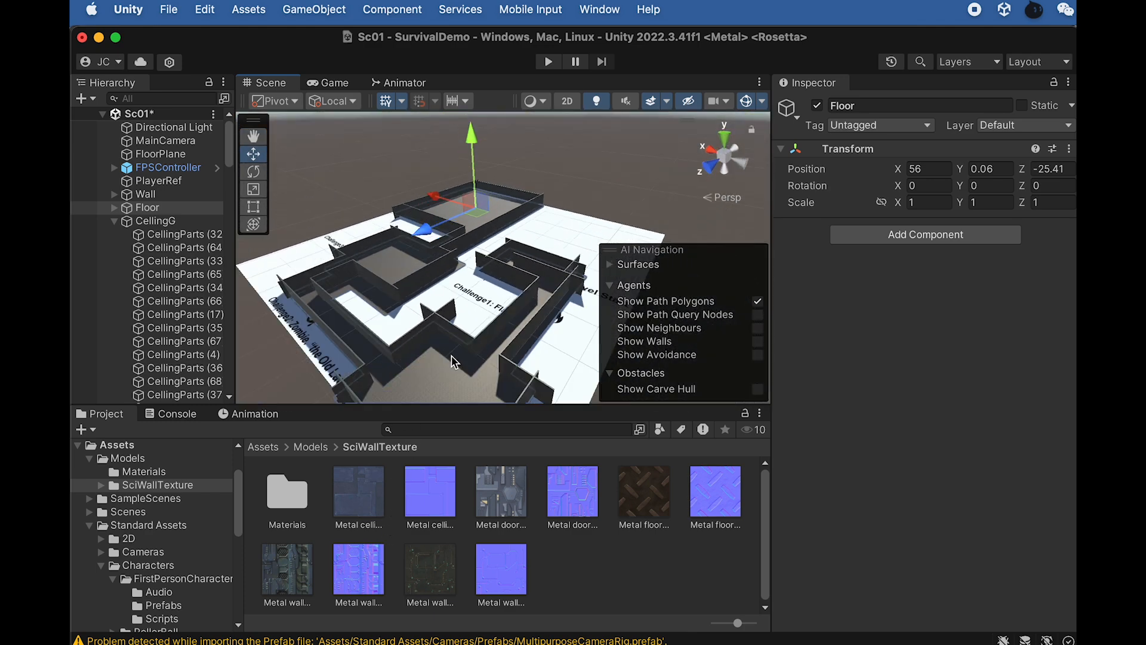
scroll(452, 361, "down", 2)
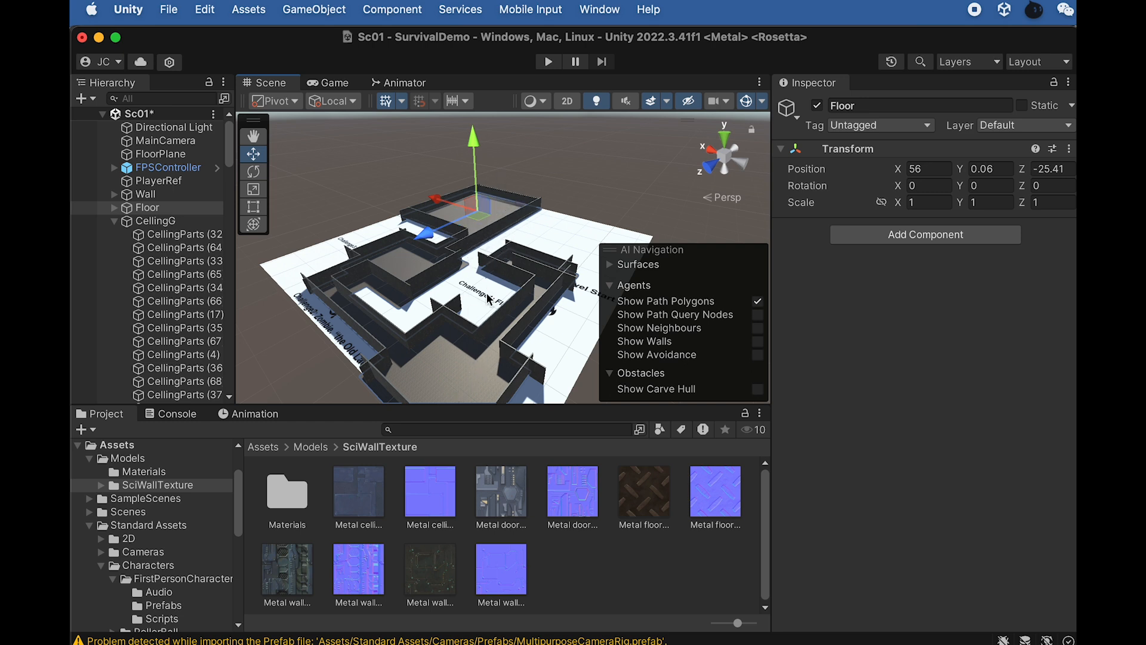
left_click(113, 221)
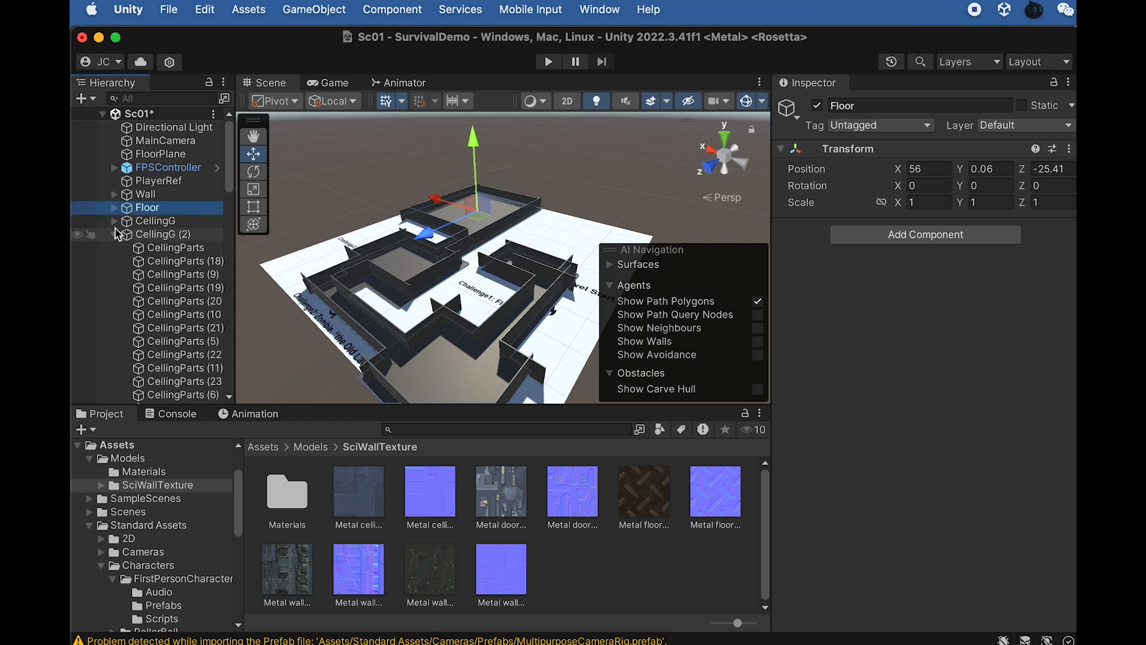
left_click(113, 234)
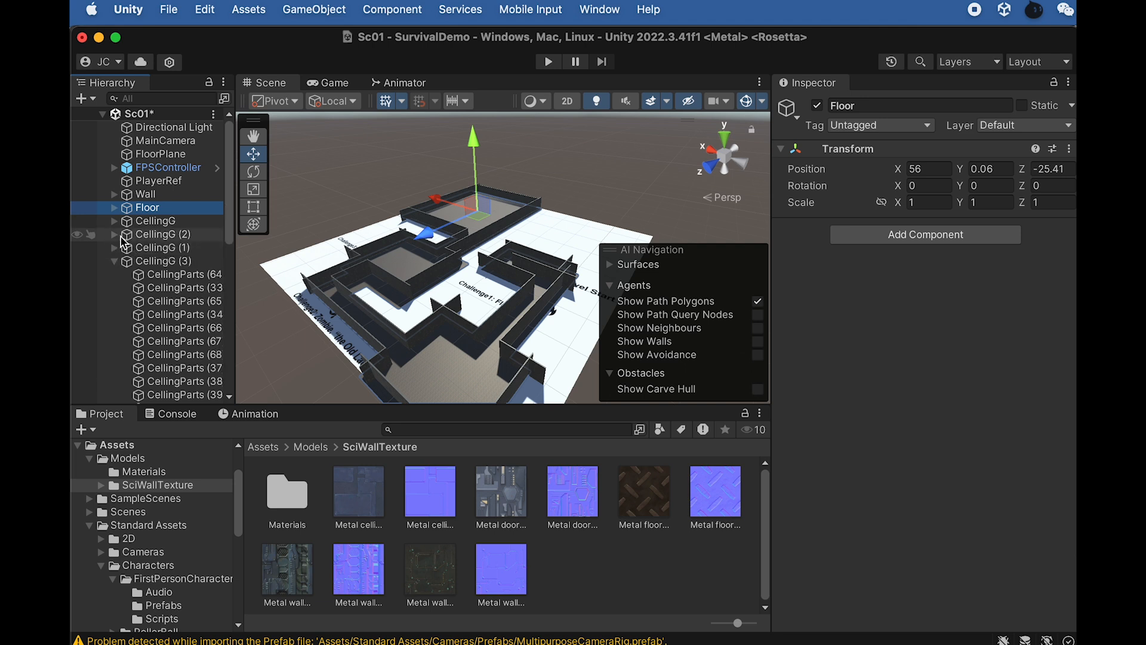
left_click(152, 222)
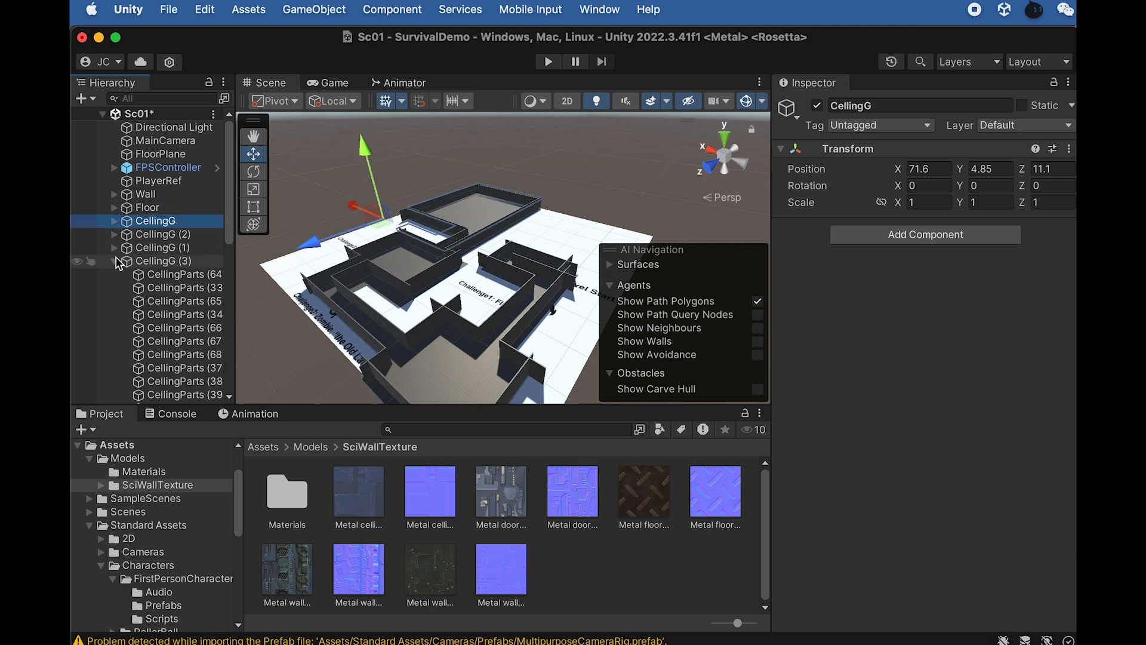
left_click(113, 261)
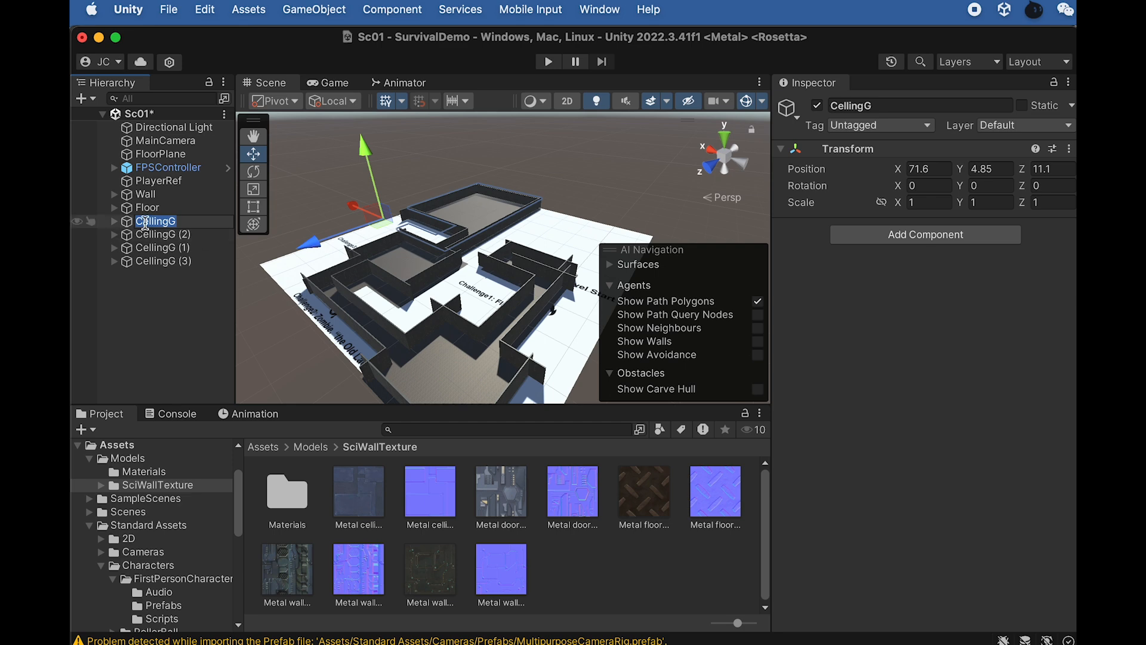
Create an empty object at the scene's root and name it Celling
scroll(354, 213, "up", 4)
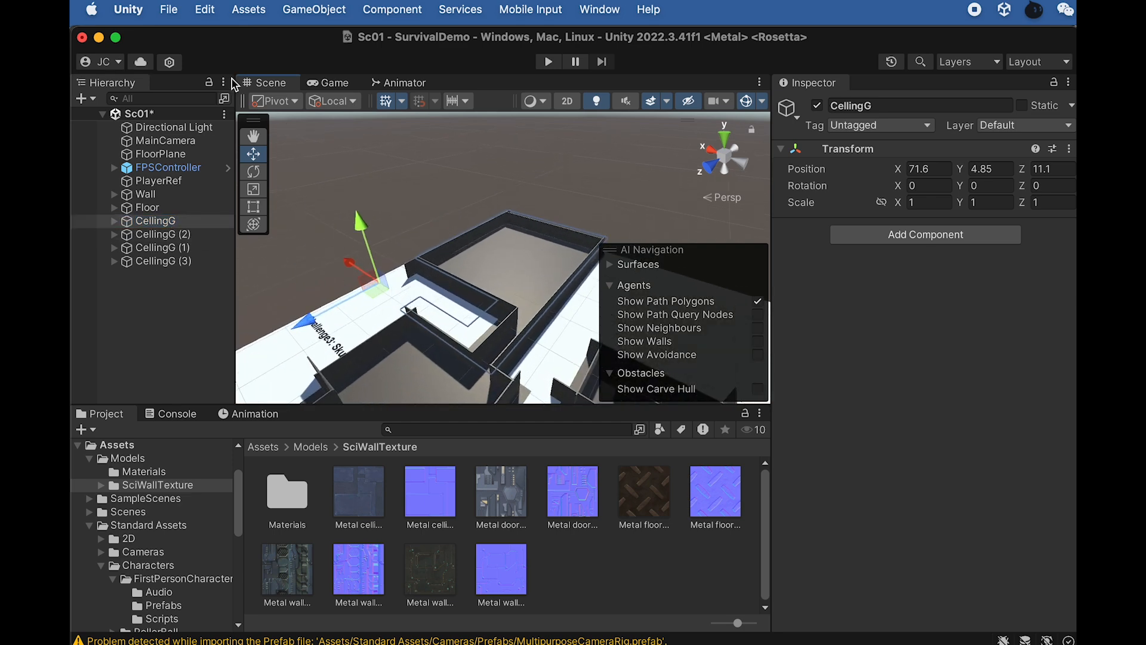
left_click(314, 10)
left_click(318, 42)
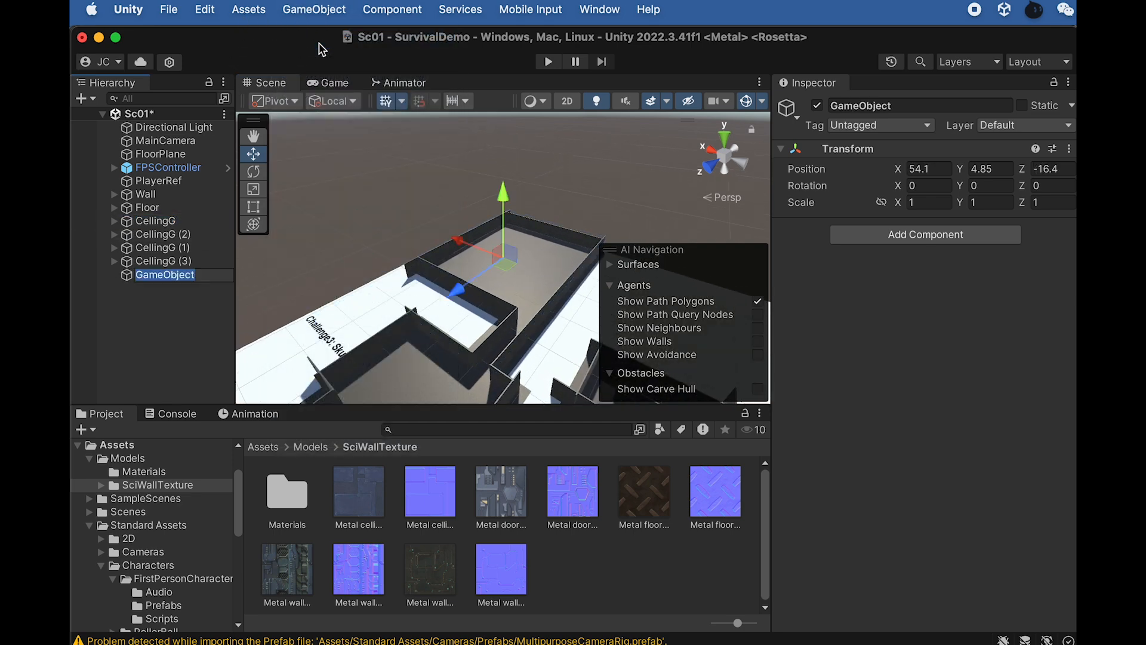
type("C")
Make the four CellingG groups children of Celling, collapse that parent and save the scene
left_click(156, 221)
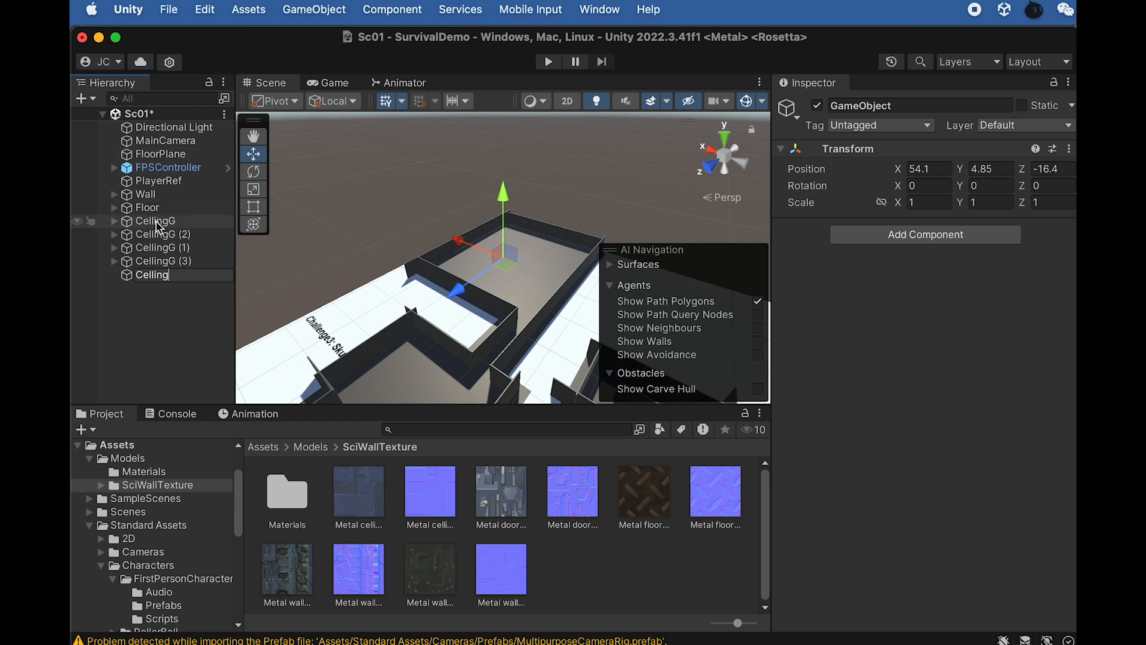
left_click(162, 262, "shift")
left_click_drag(164, 267, 153, 275)
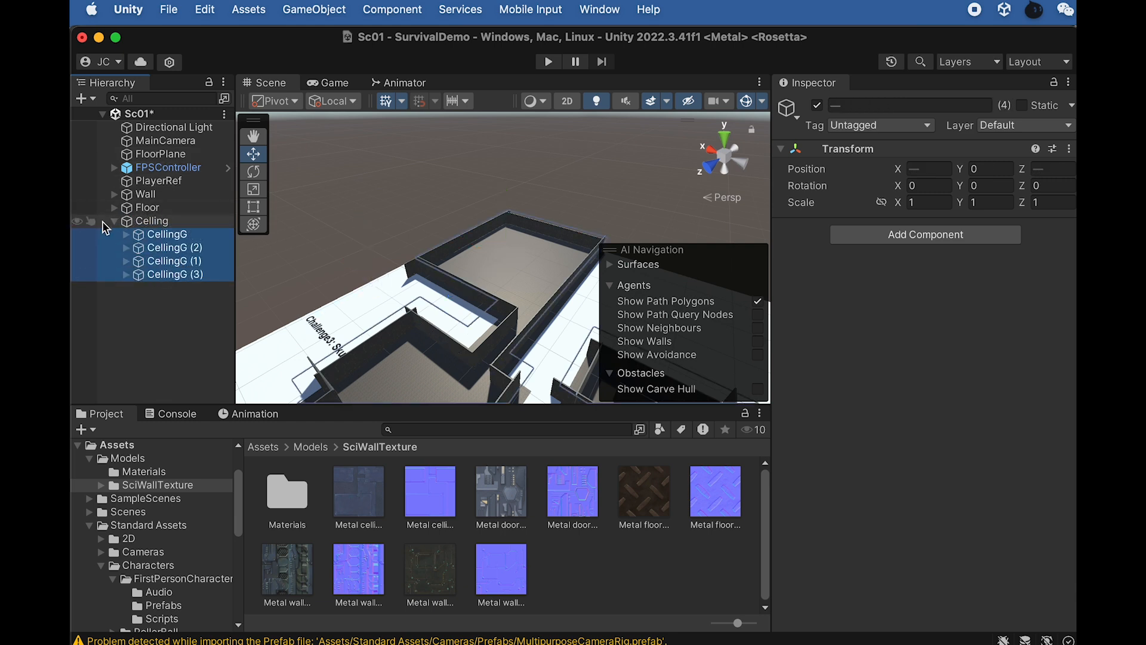
left_click(117, 222)
left_click(135, 256)
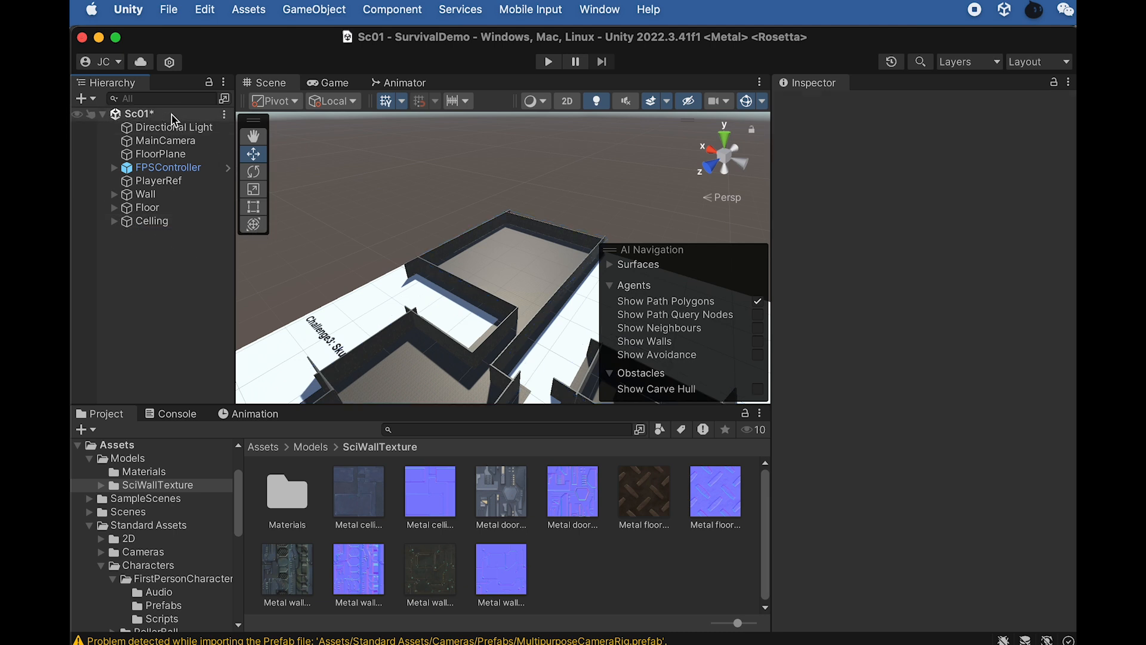
Examine the maze from above, then close up along a corridor to check the walls and floor
left_click_drag(511, 253, 520, 297, "alt")
middle_click_drag(521, 297, 368, 199)
scroll(370, 201, "up", 5)
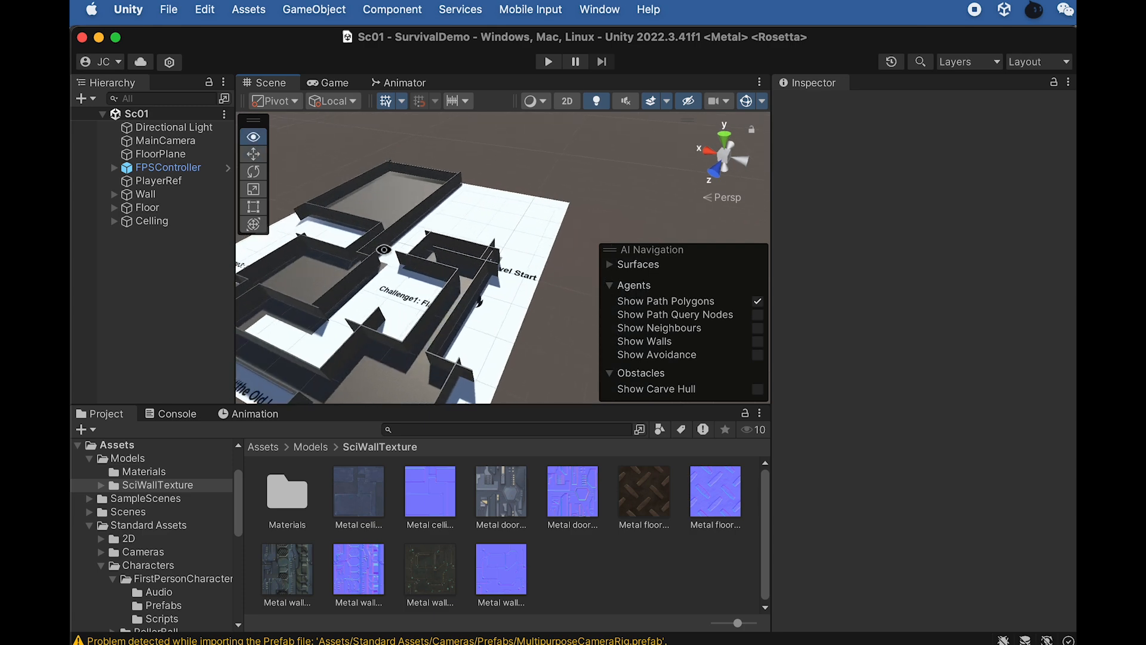
left_click_drag(371, 202, 468, 245, "alt")
middle_click_drag(466, 246, 465, 139)
left_click_drag(476, 185, 415, 261, "alt")
scroll(434, 235, "down", 3)
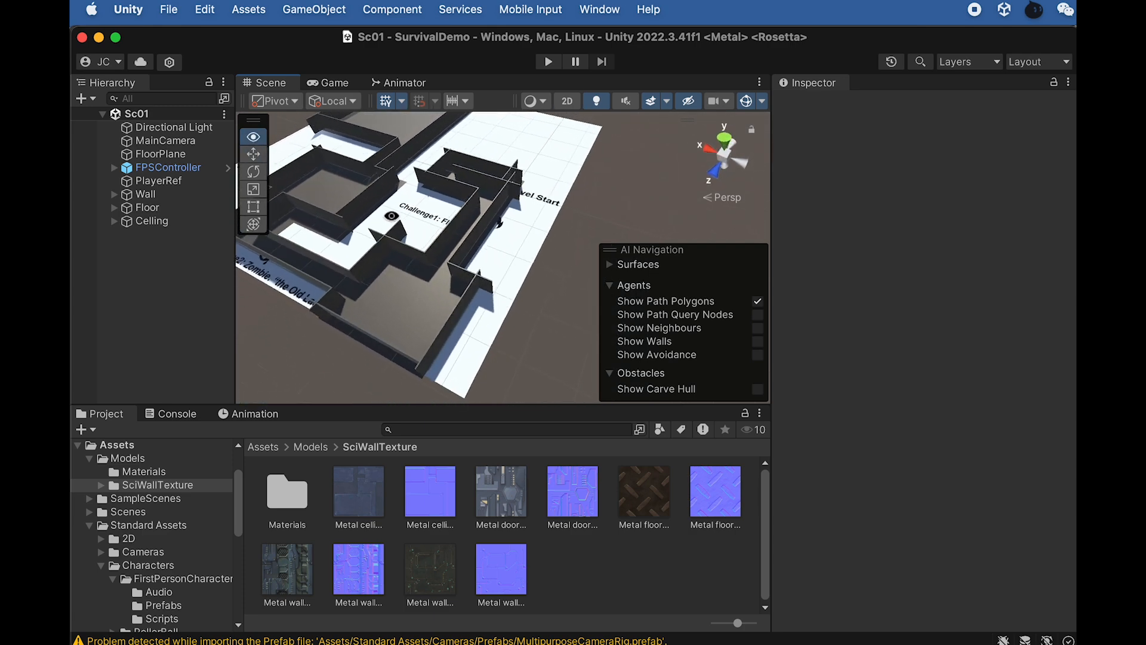
left_click_drag(424, 235, 401, 235, "alt")
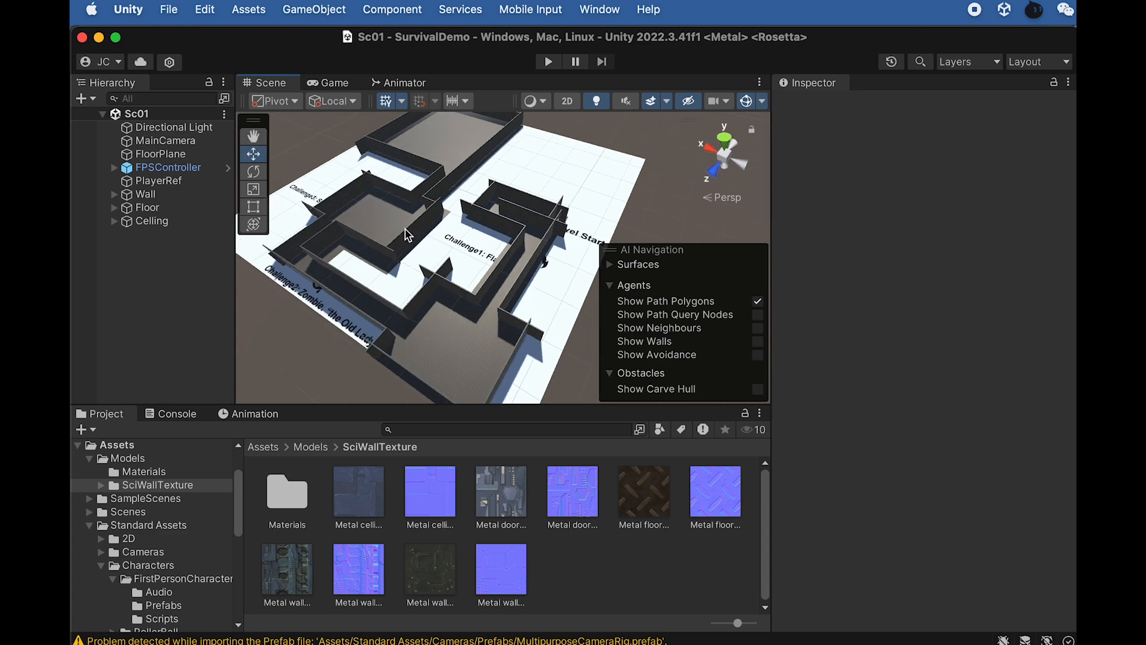
scroll(410, 234, "up", 10)
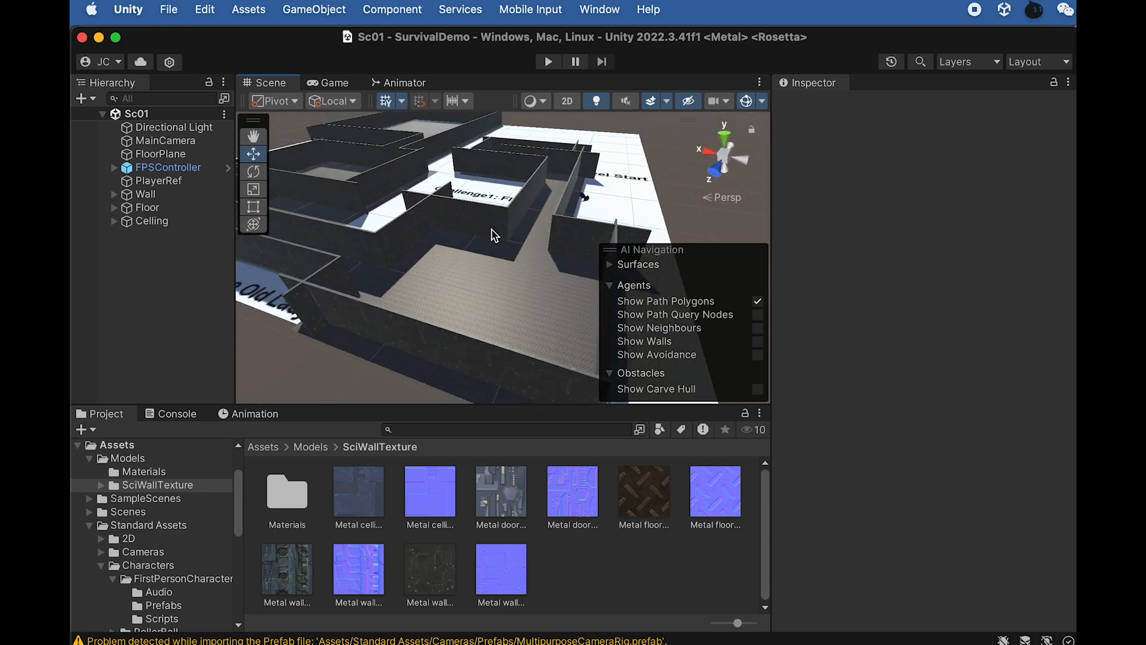
scroll(493, 244, "down", 6)
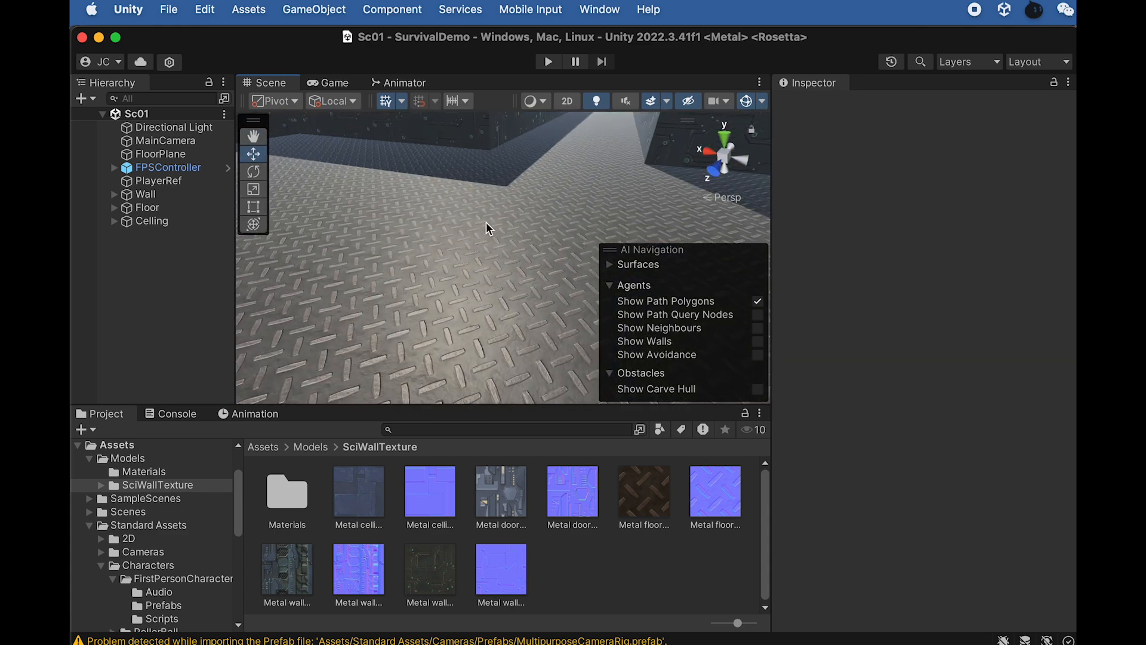
middle_click_drag(524, 153, 486, 163)
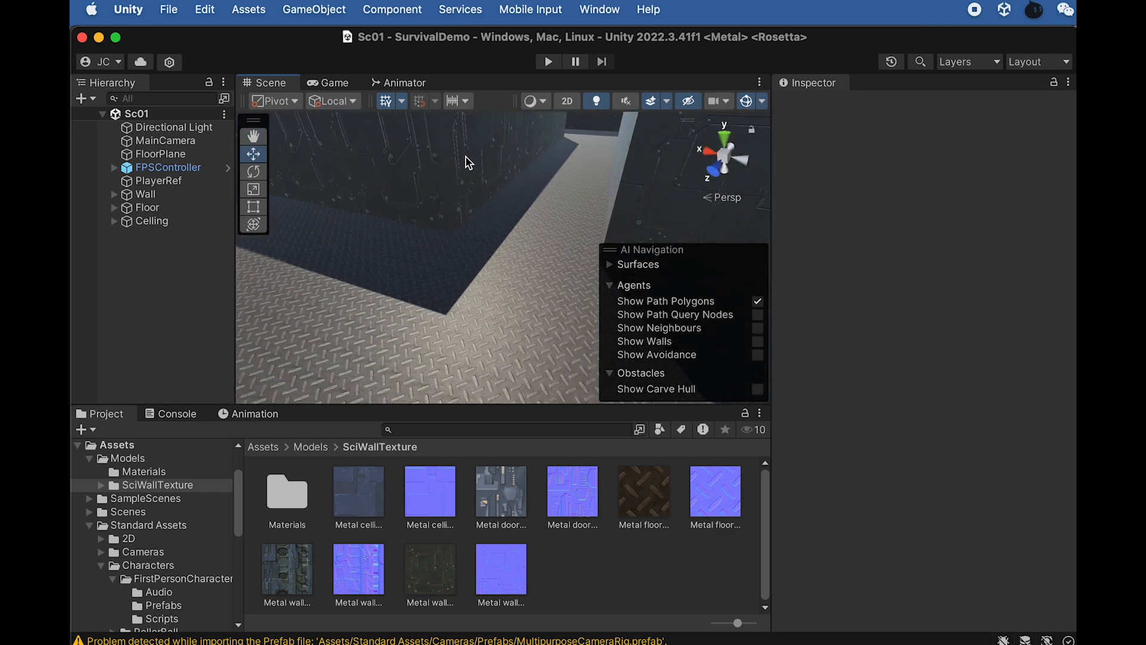
scroll(499, 203, "down", 10)
left_click_drag(499, 203, 360, 128, "alt")
Examine the maze in the Game view along with the settings of FPSController and Directional Light
left_click(336, 83)
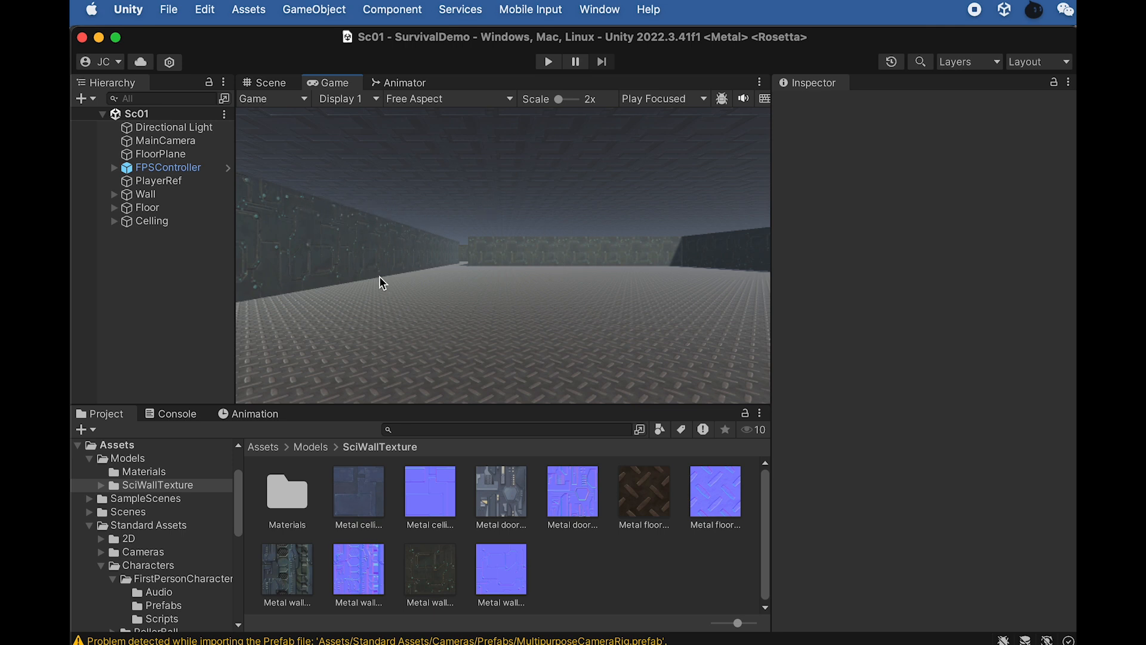
left_click(174, 131)
left_click(179, 168)
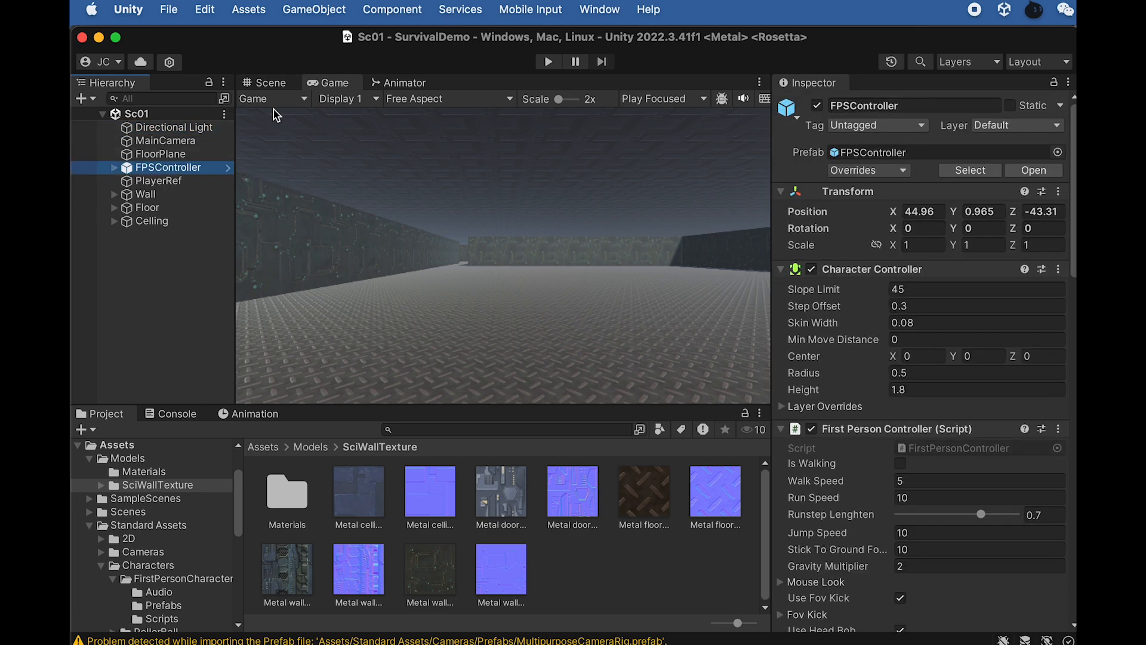
left_click(178, 129)
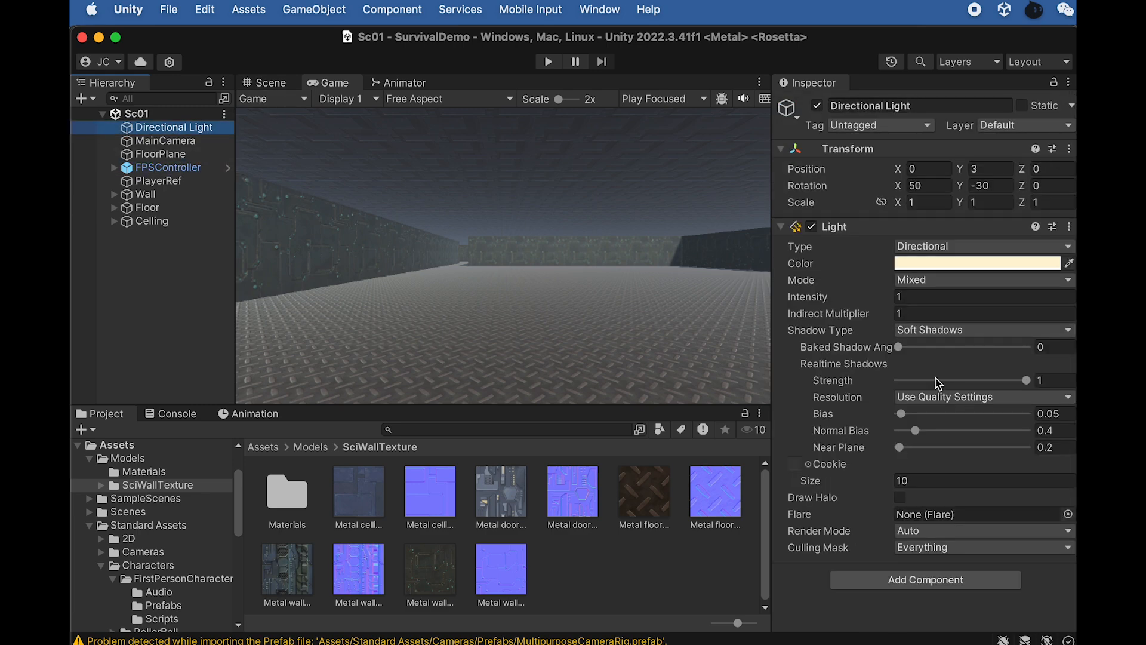
left_click(173, 167)
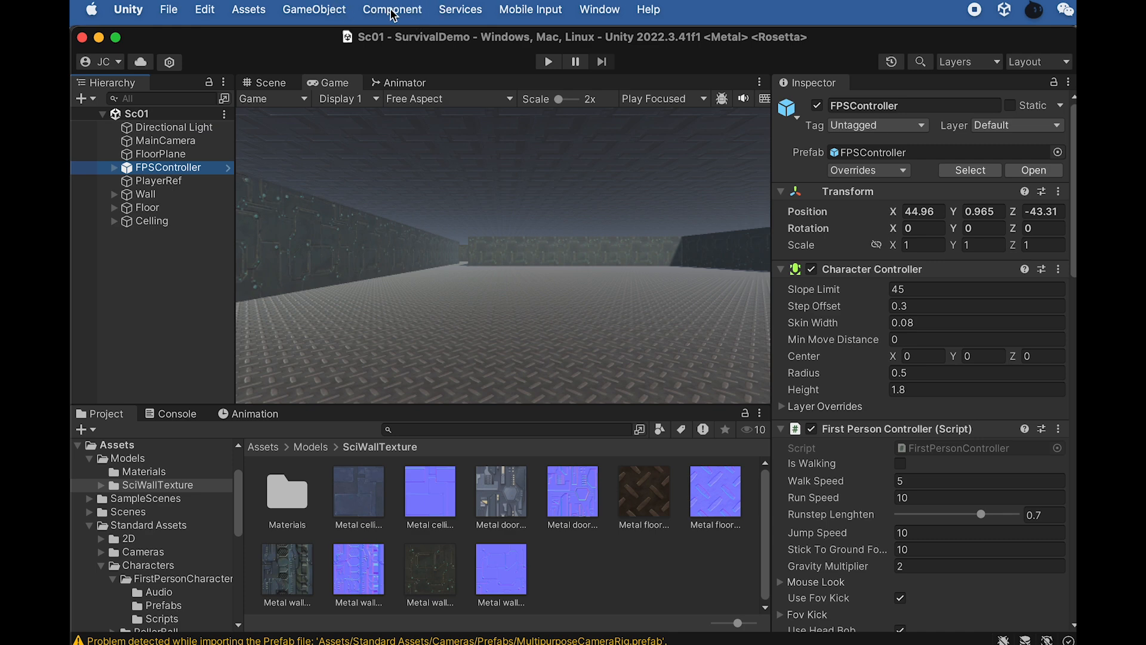
Open the Lighting window, move it clear of the screen edge and show its Environment settings
left_click(583, 10)
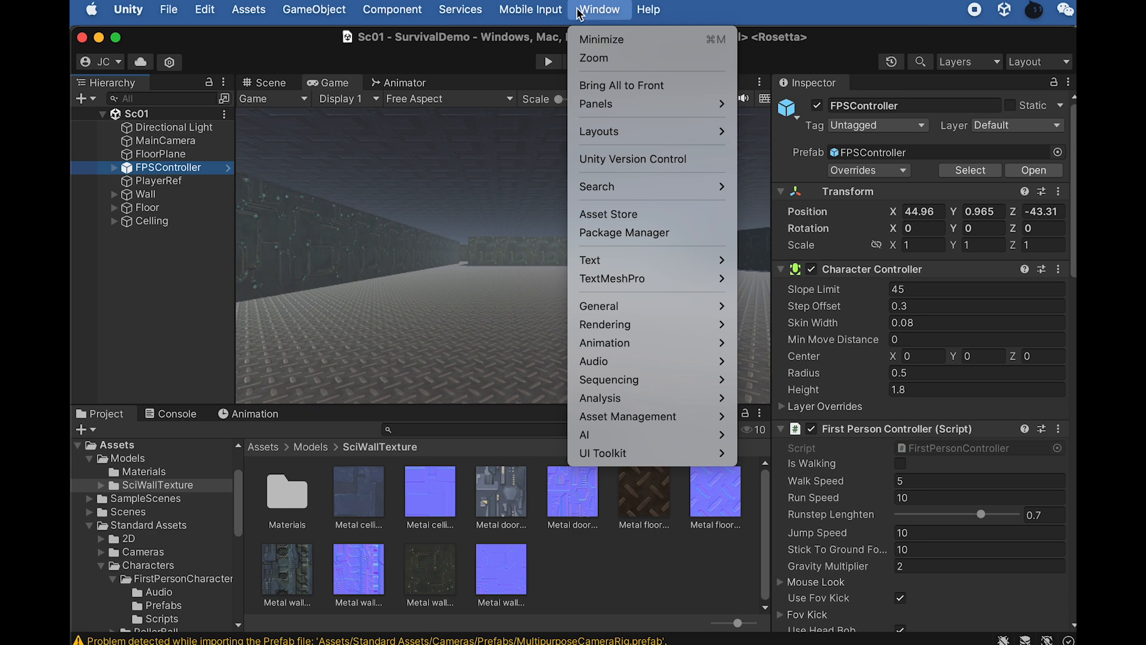
mouse_move(635, 325)
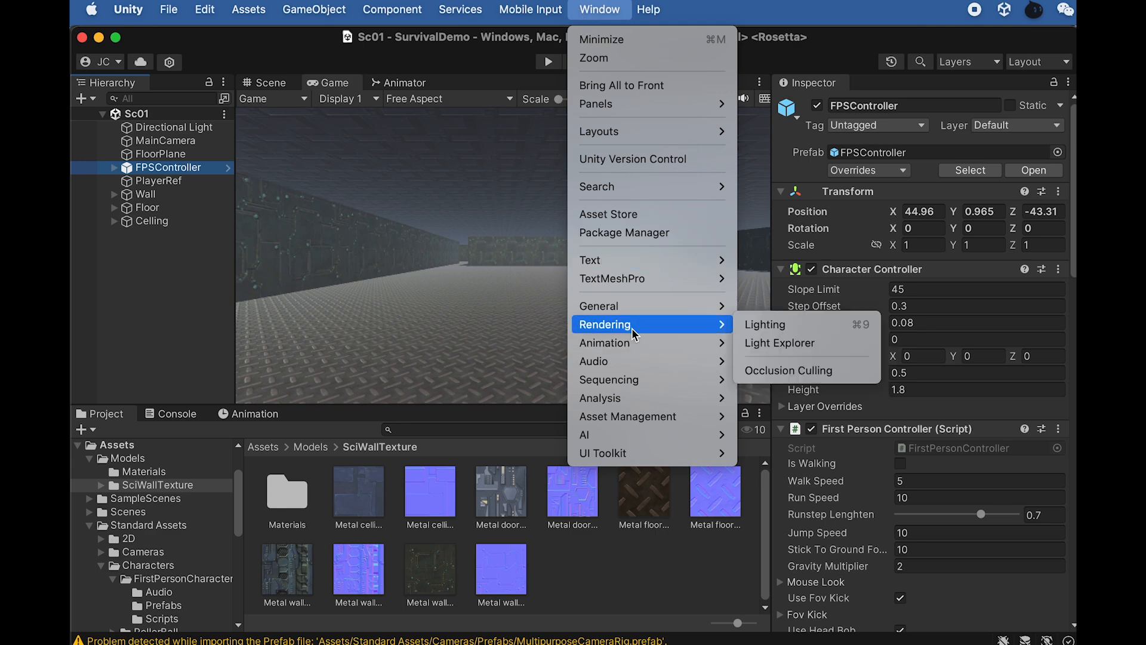
left_click(770, 326)
left_click_drag(1043, 227, 748, 172)
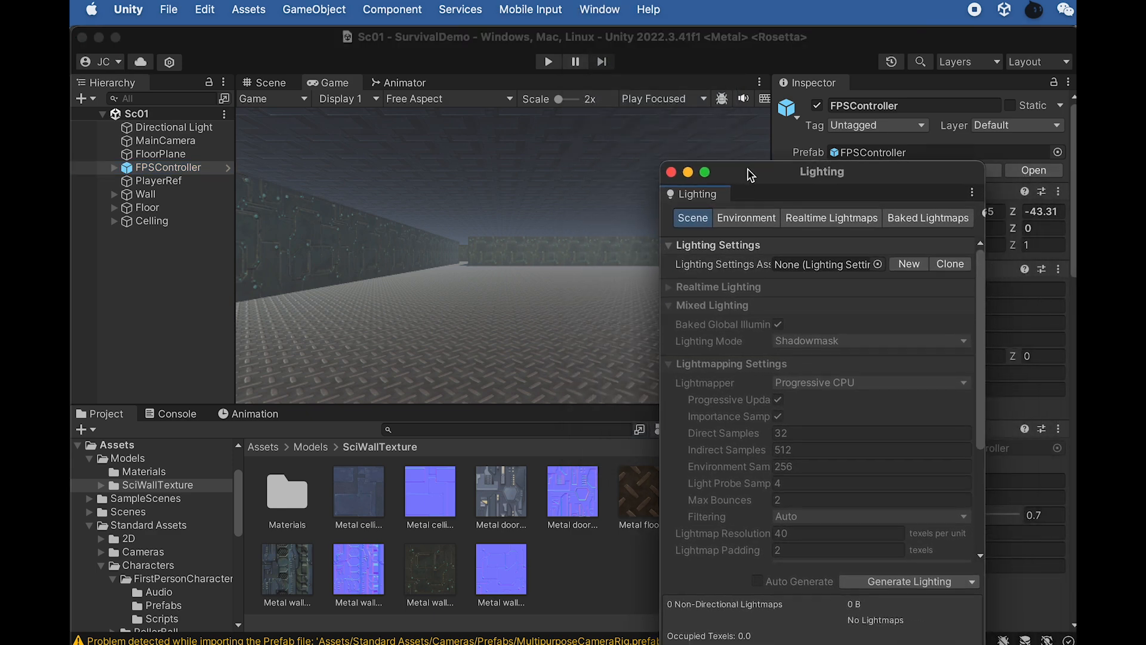
left_click(742, 221)
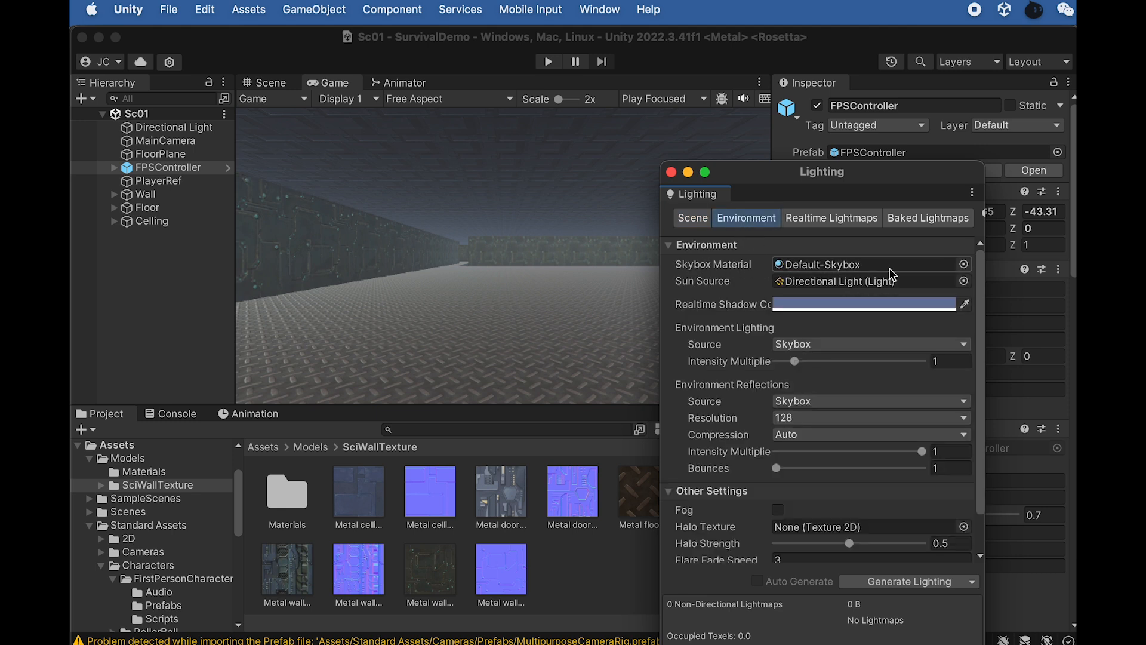
Set the environment's Skybox Material to None and check the maze in the Scene view
left_click(935, 267)
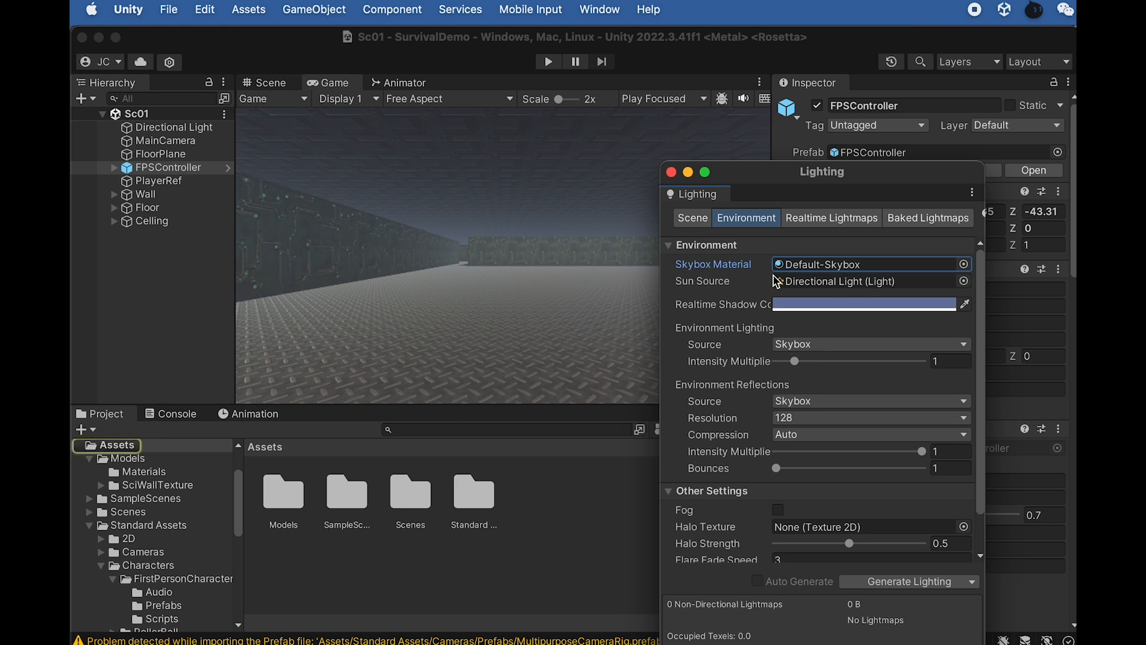
left_click(963, 264)
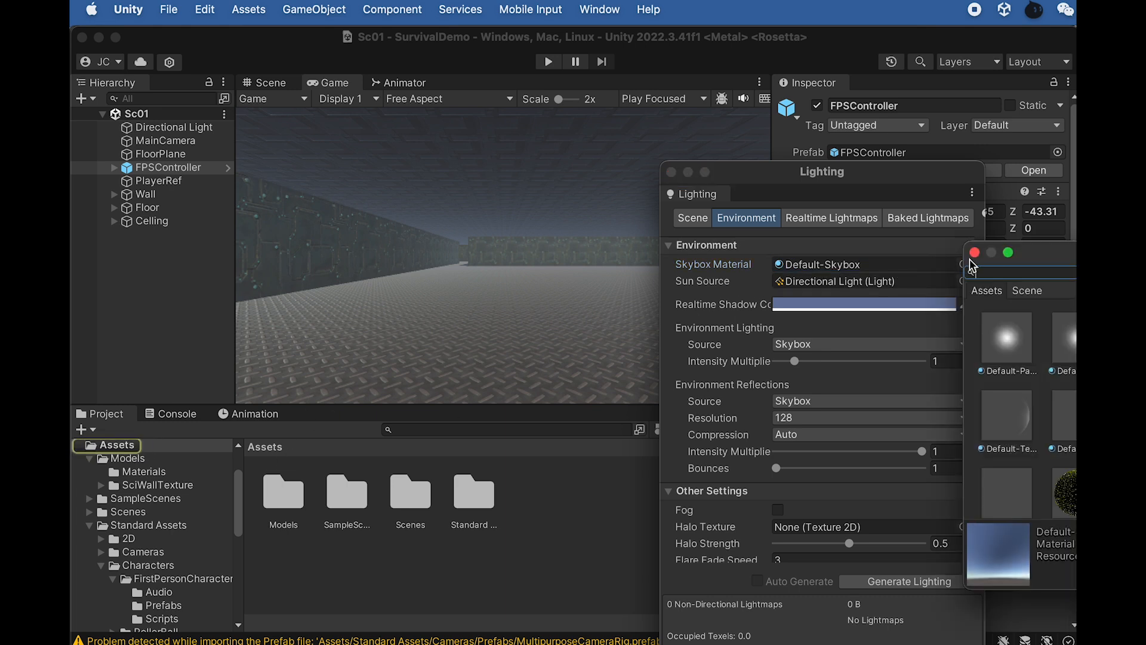
left_click_drag(1048, 257, 873, 220)
scroll(874, 359, "down", 10)
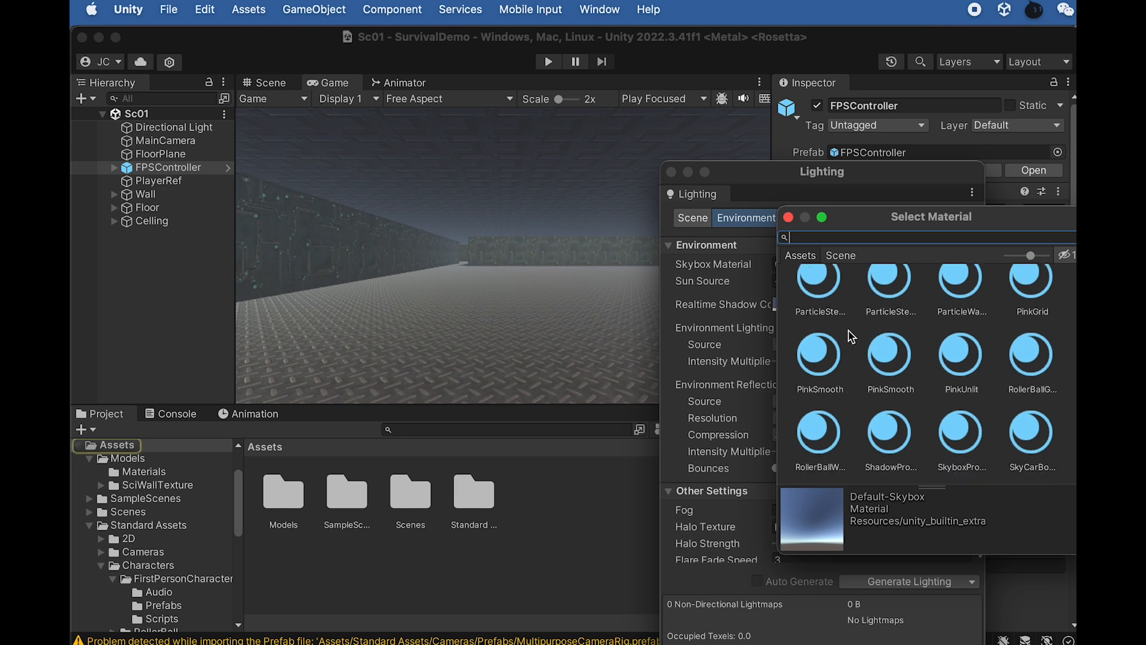
type("non")
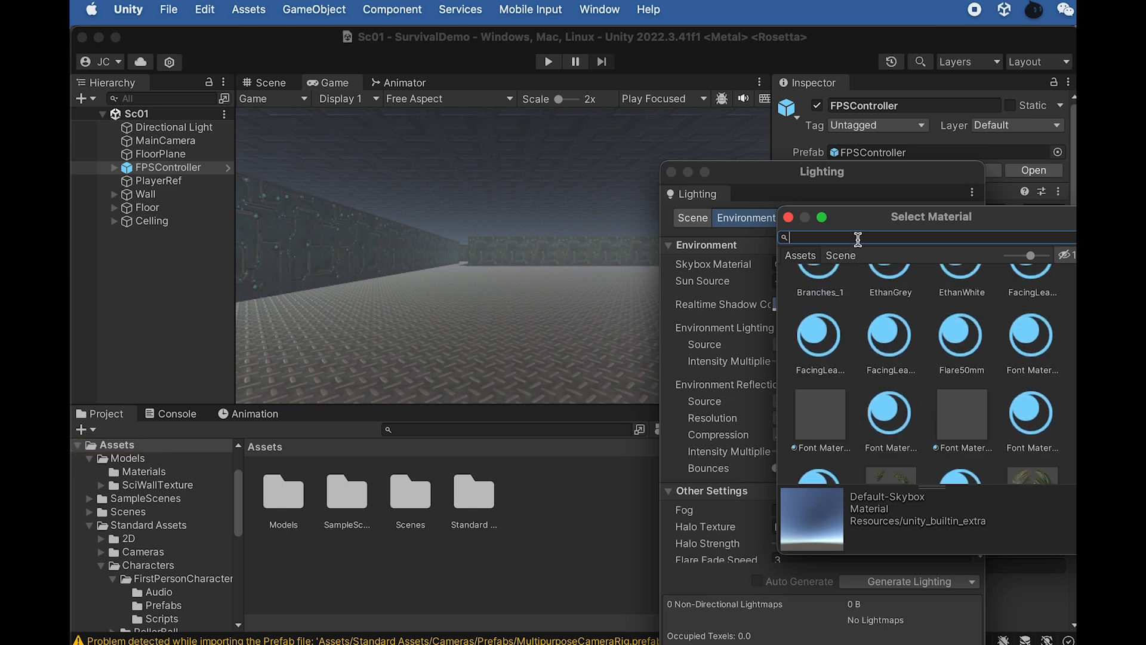
type("e")
left_click(816, 318)
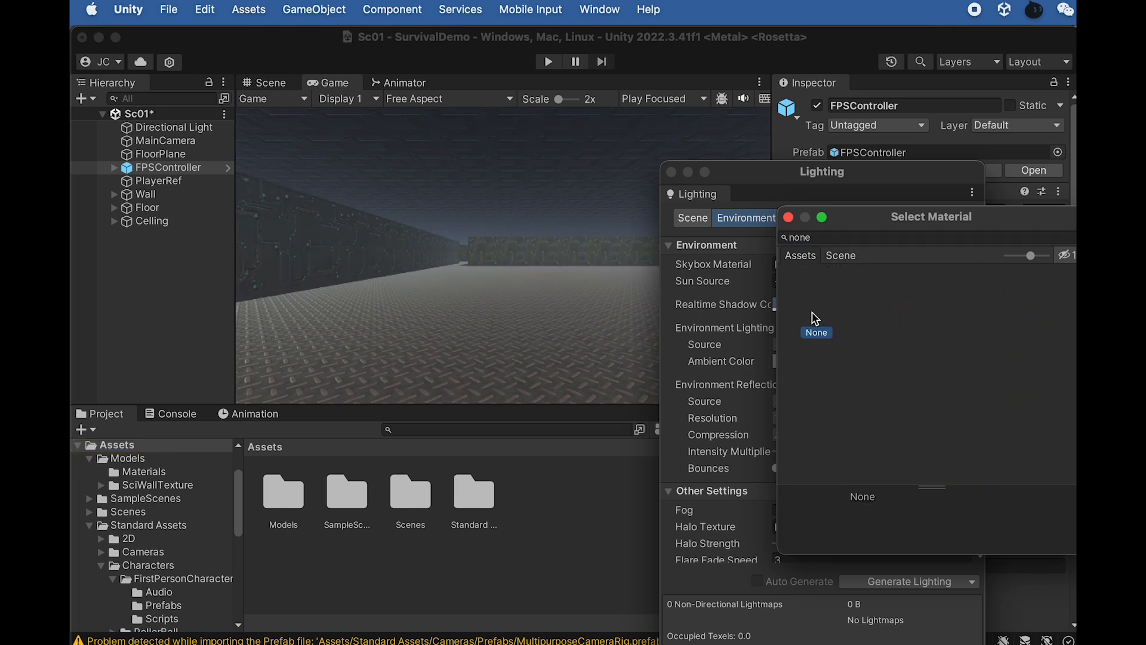
left_click_drag(836, 206, 1007, 213)
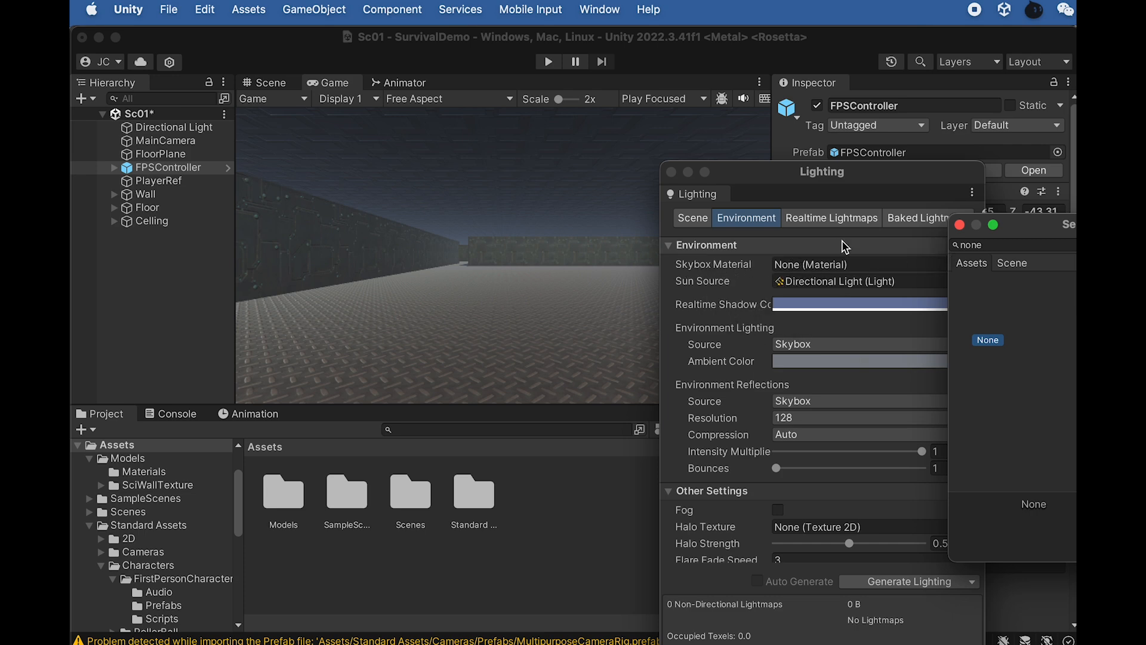
left_click(269, 84)
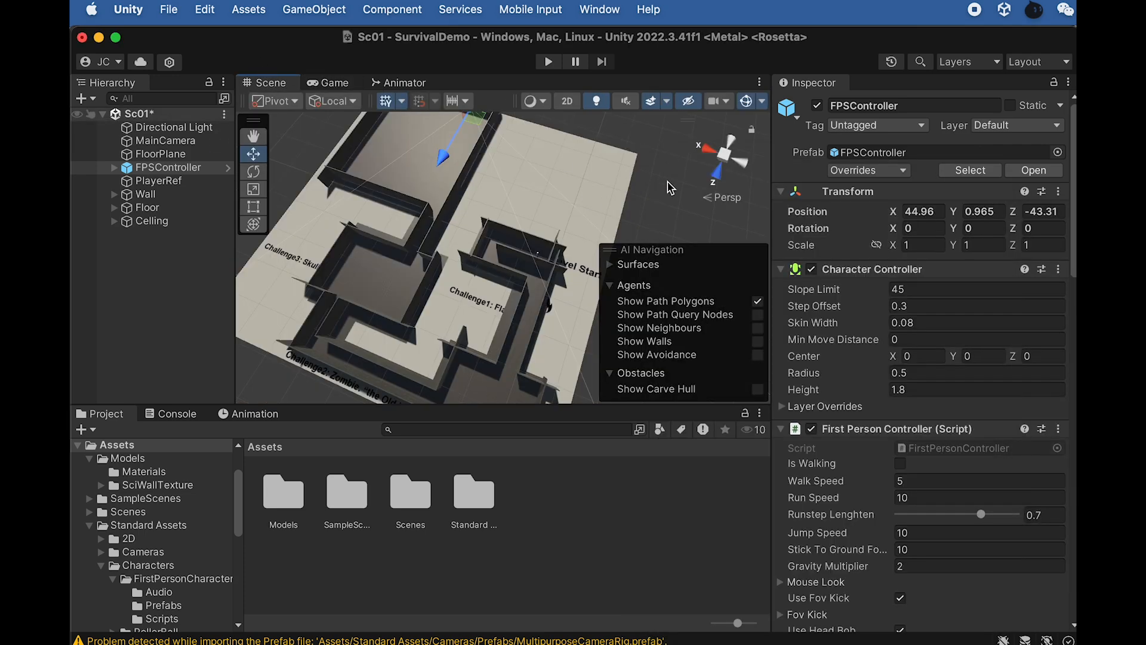
left_click_drag(540, 261, 536, 305, "alt")
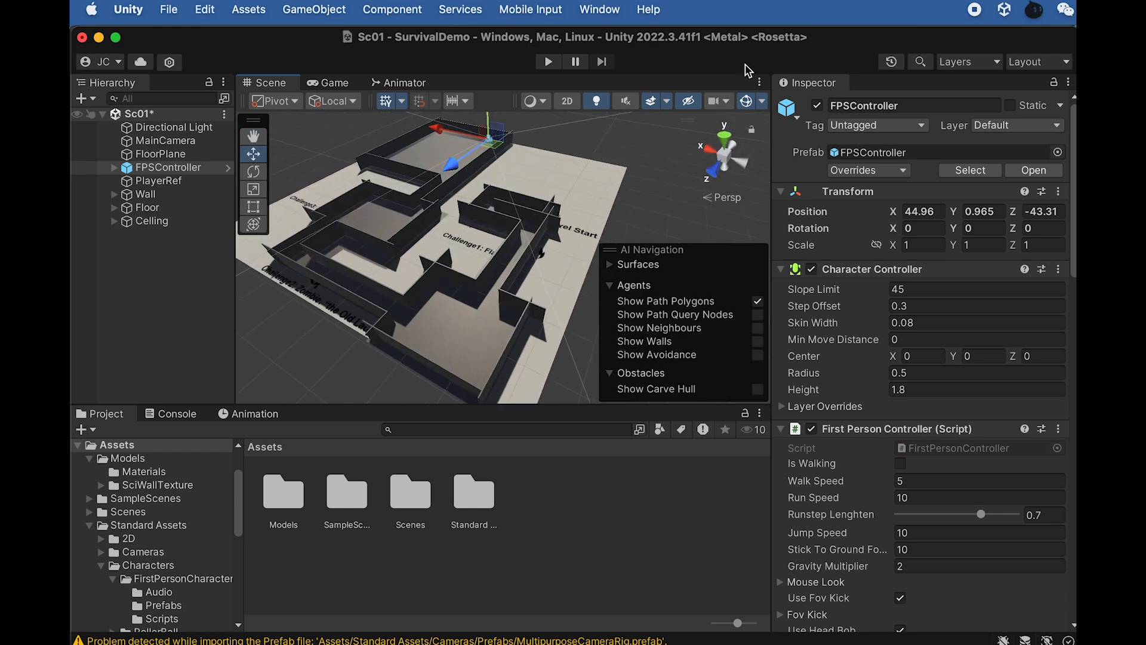
Bring the Lighting window back into view and set the Realtime Shadow Color to black
left_click_drag(840, 40, 839, 203)
left_click_drag(898, 179, 1145, 113)
left_click_drag(843, 207, 834, 9)
left_click_drag(1145, 113, 876, 65)
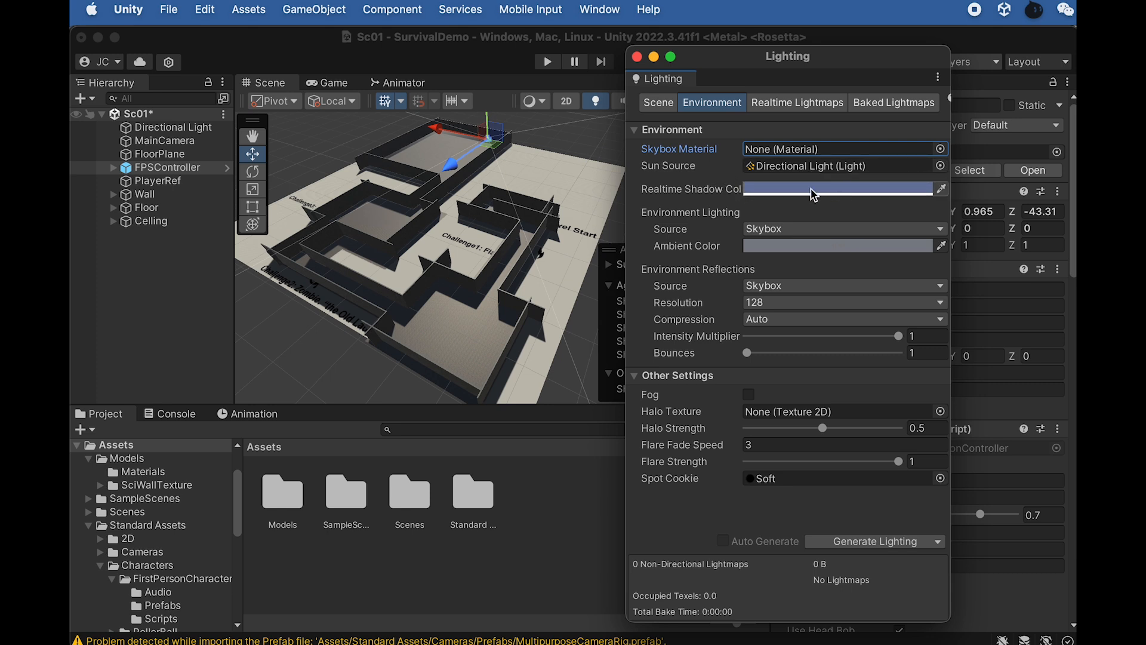
left_click(786, 194)
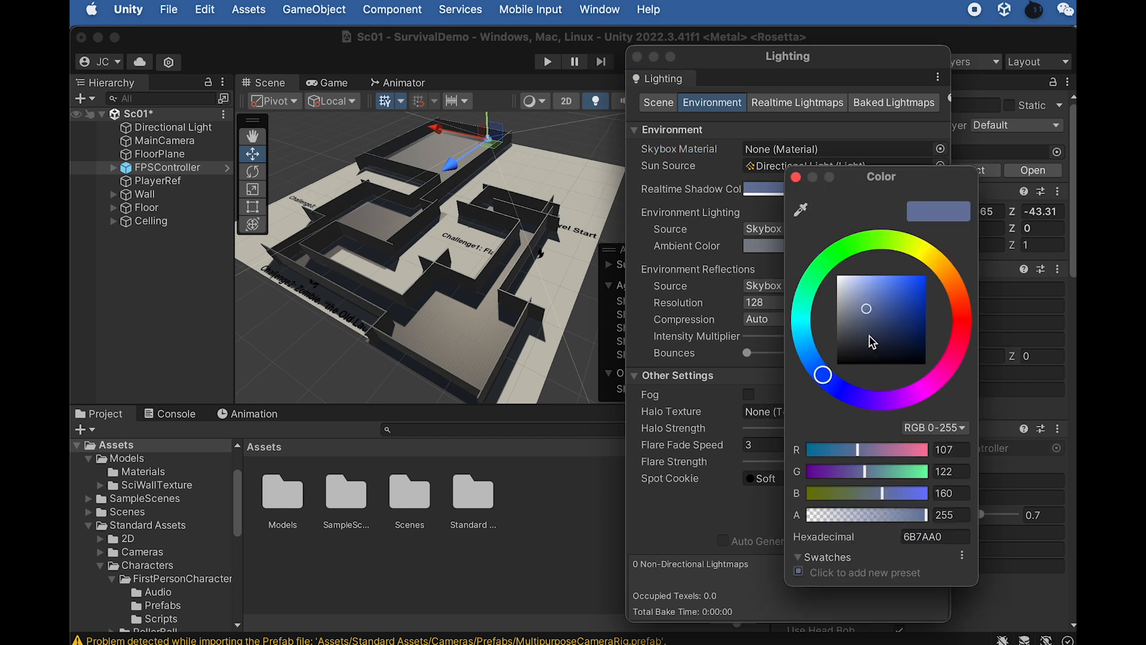
left_click_drag(873, 342, 981, 381)
left_click(797, 177)
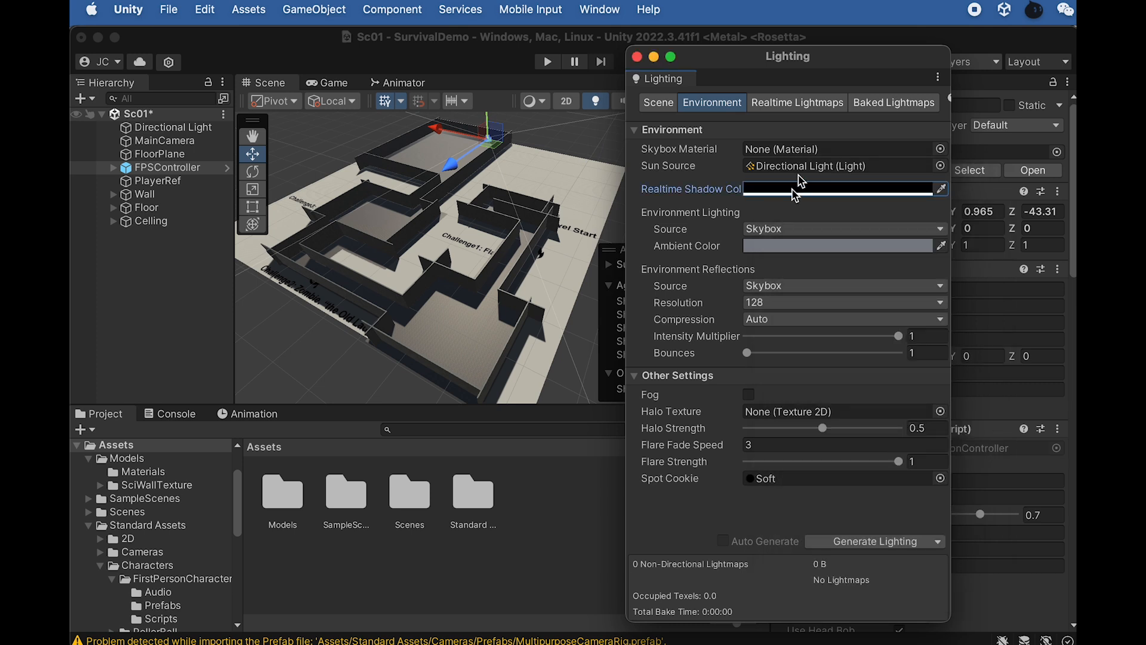
Set the Environment Lighting source to Color with a black ambient color (RGB 0, 0, 0)
left_click(780, 230)
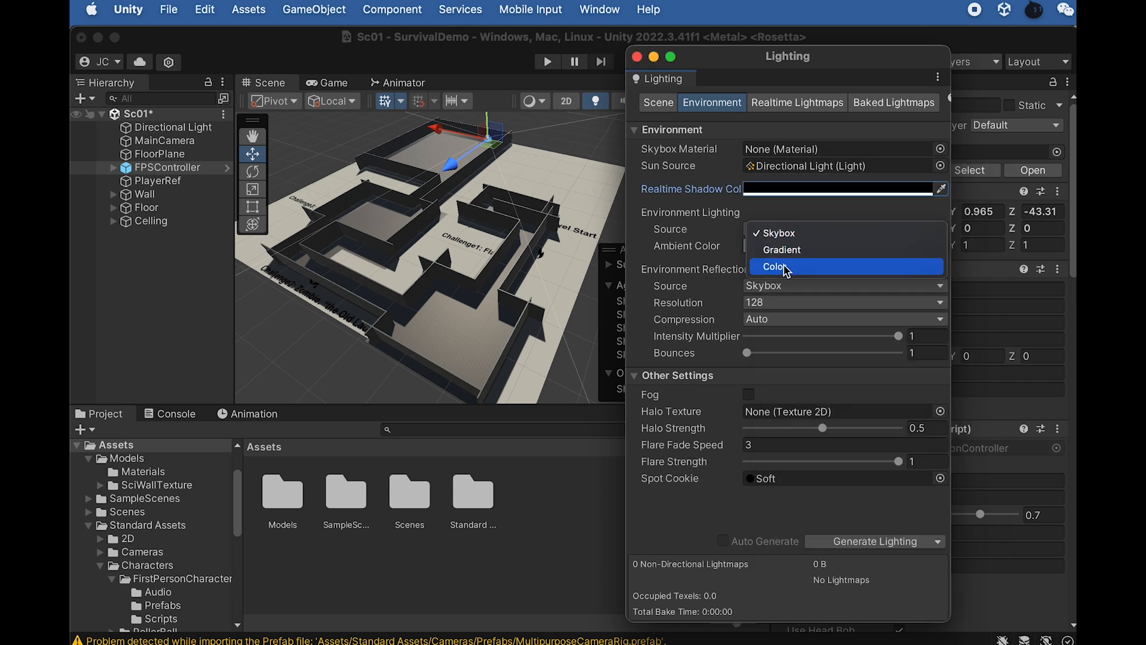
left_click(786, 270)
left_click(769, 246)
left_click_drag(872, 412, 985, 470)
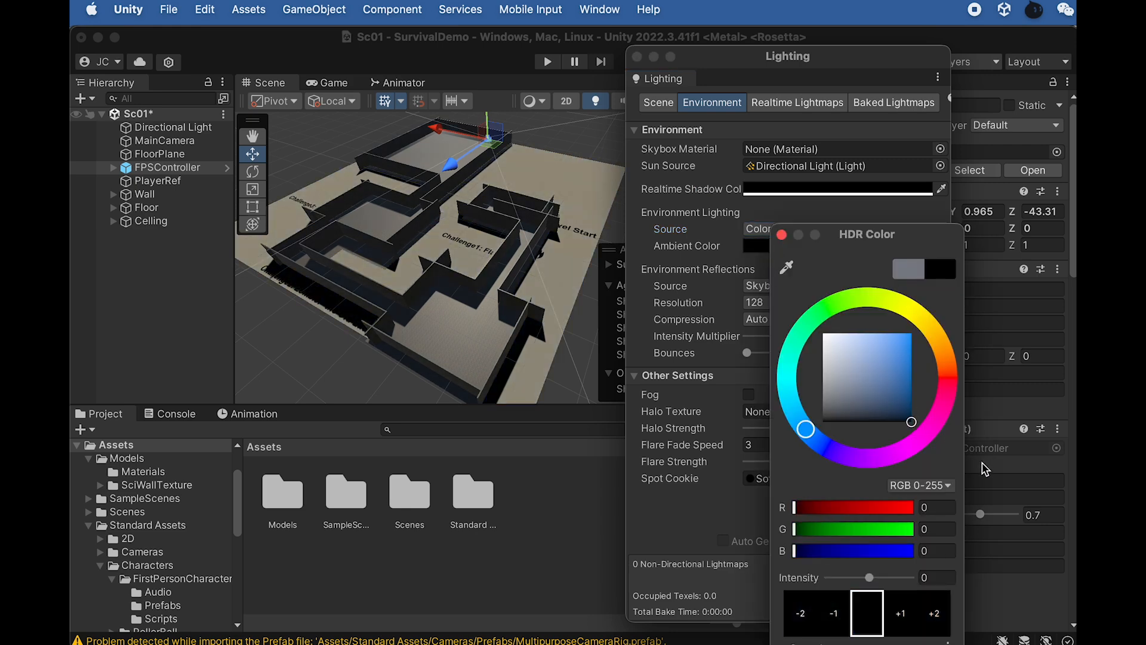
left_click(782, 235)
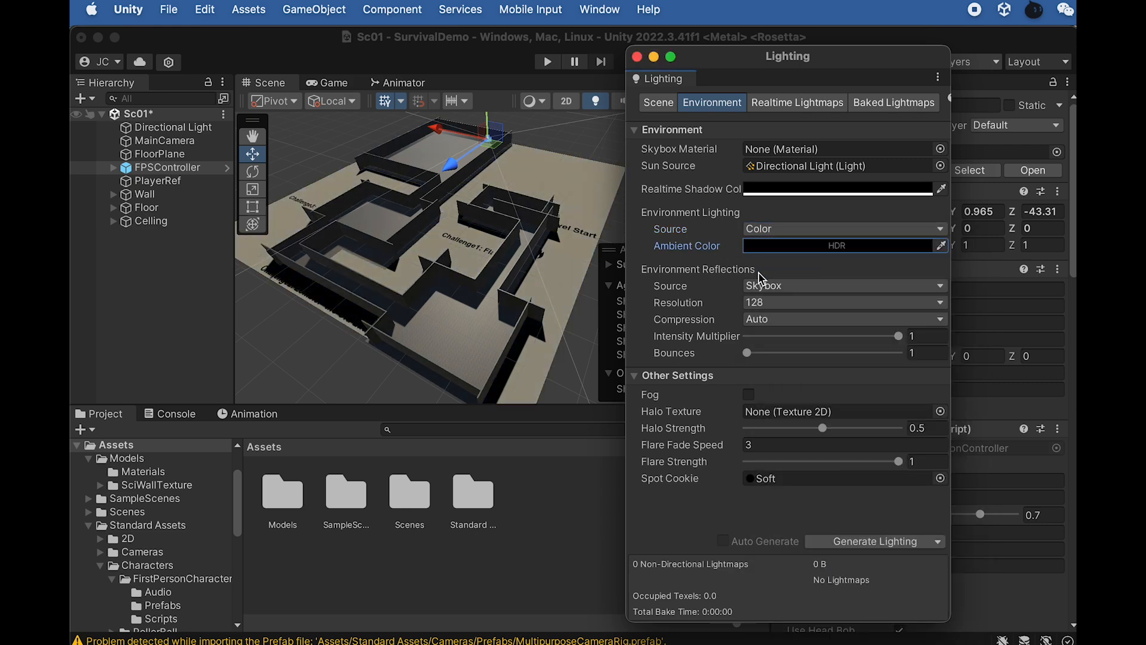
Set the Environment Reflections source to Custom and move the Lighting window out of the way
left_click(769, 290)
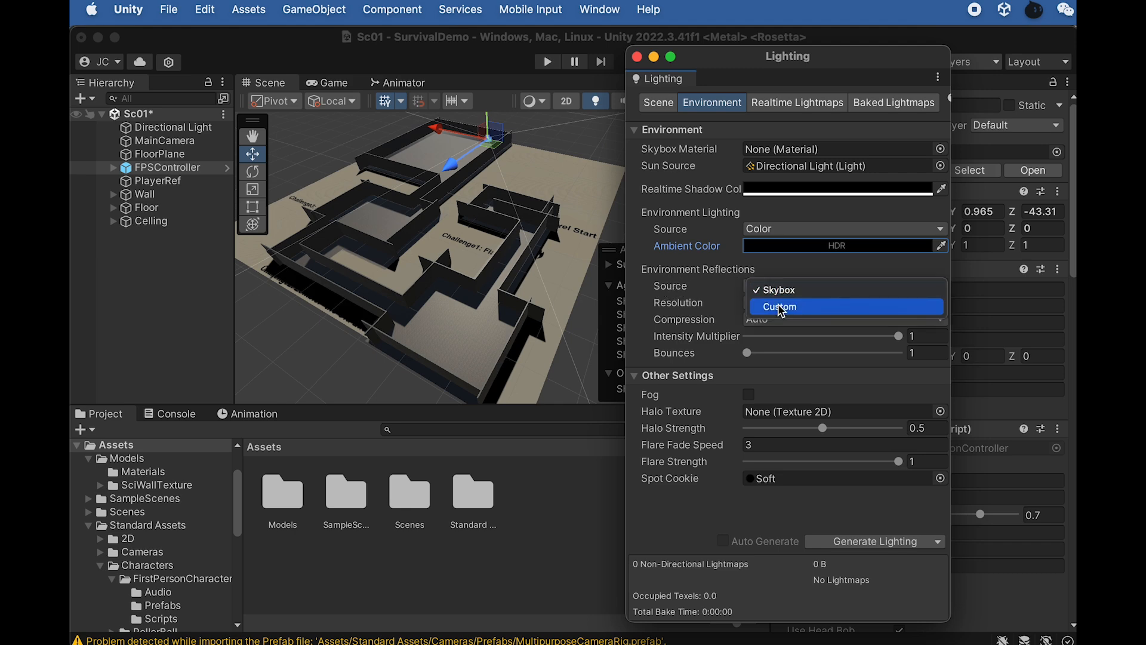
left_click(780, 307)
left_click(758, 320)
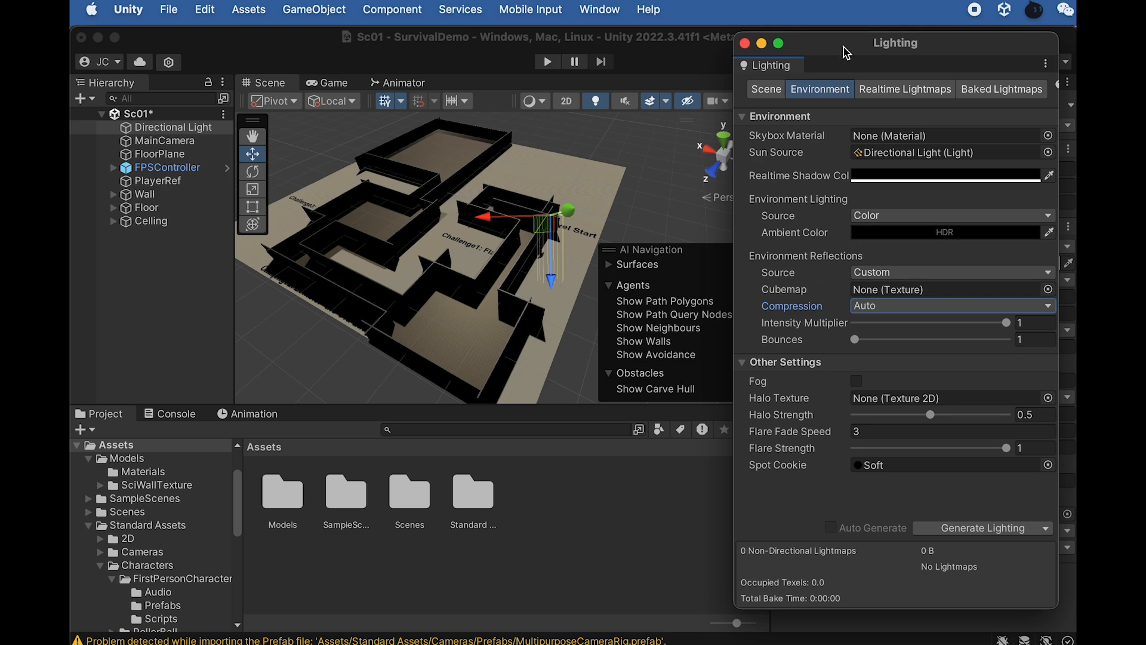
left_click_drag(847, 53, 961, 49)
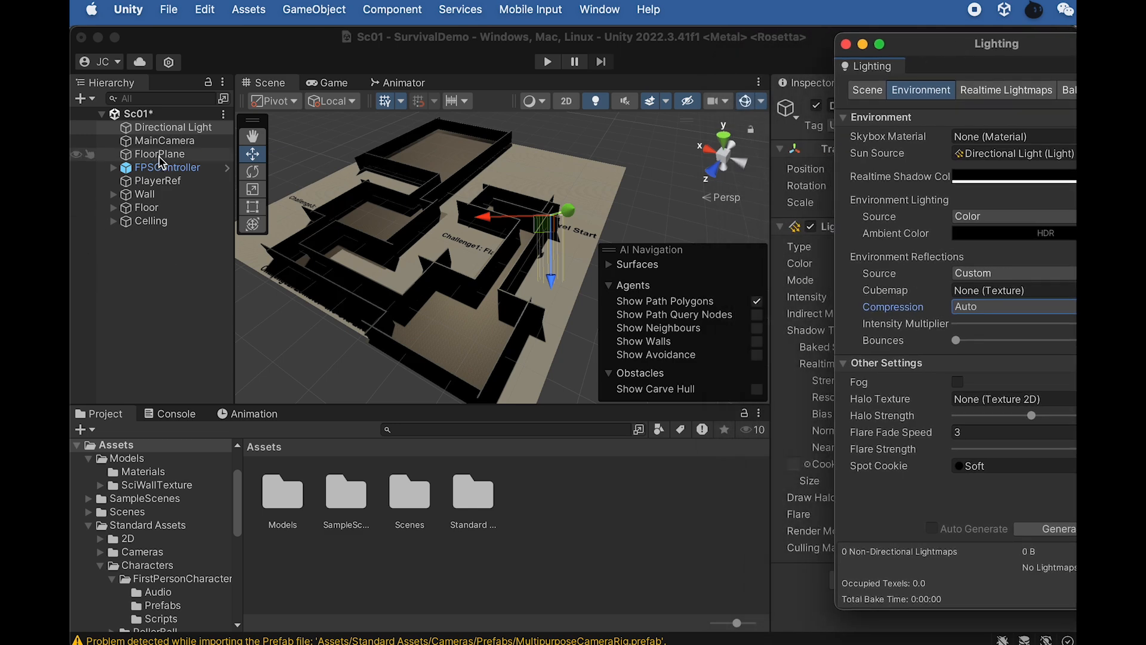
Try a different X rotation on the Directional Light and undo the change
left_click(162, 129)
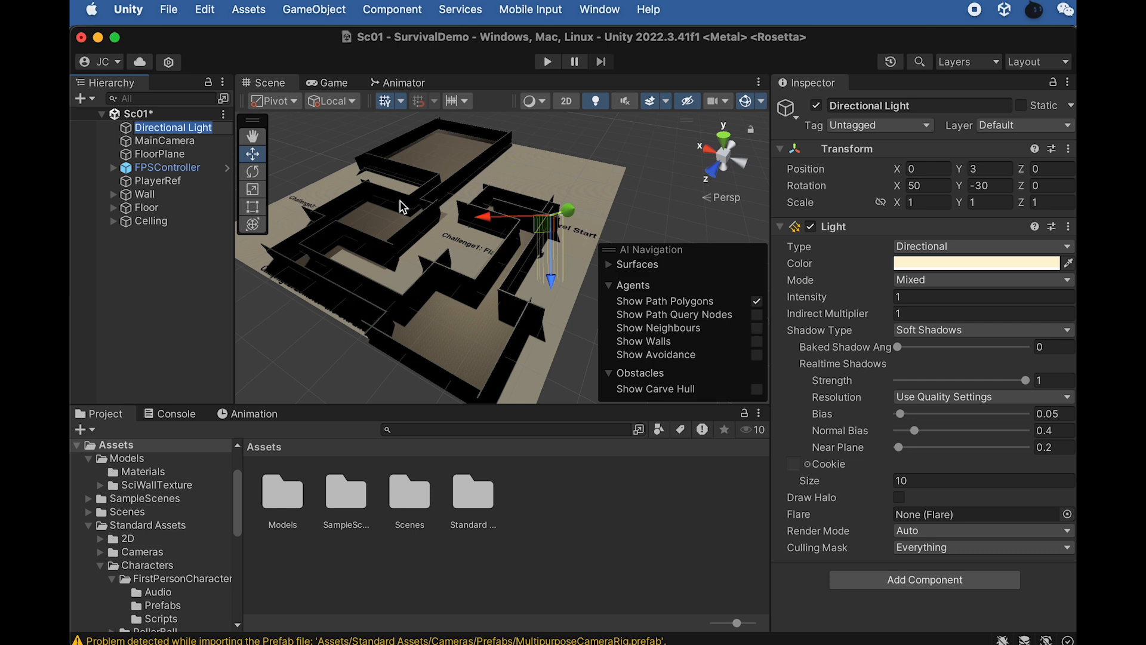
left_click(150, 130)
left_click(127, 130)
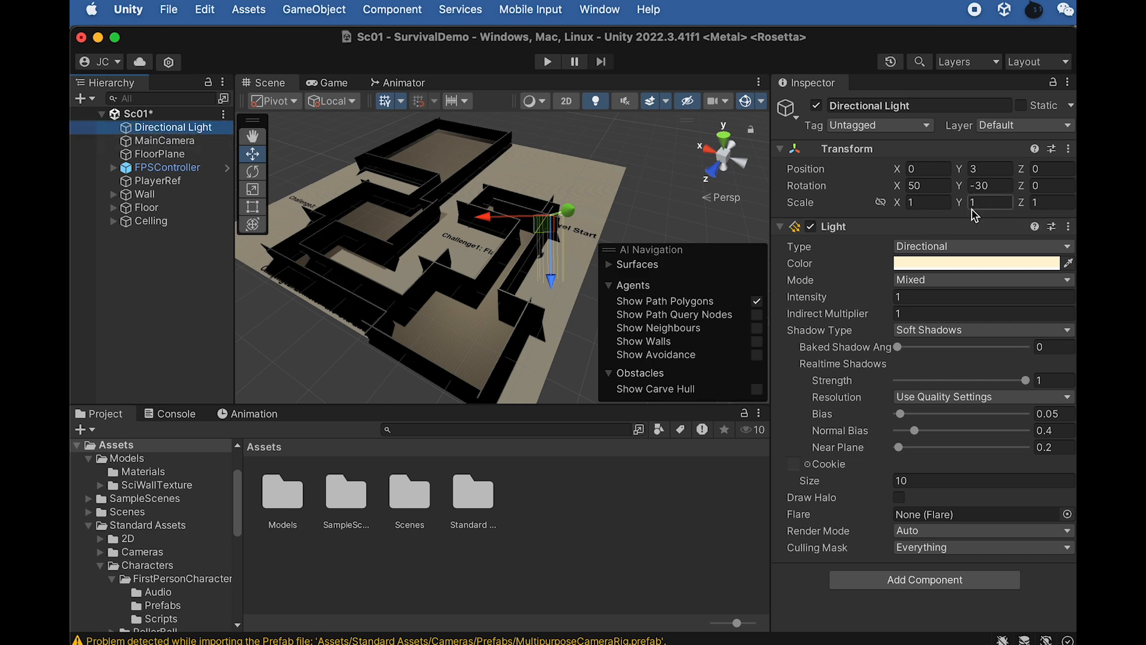
left_click_drag(898, 185, 1070, 258)
key("super+z")
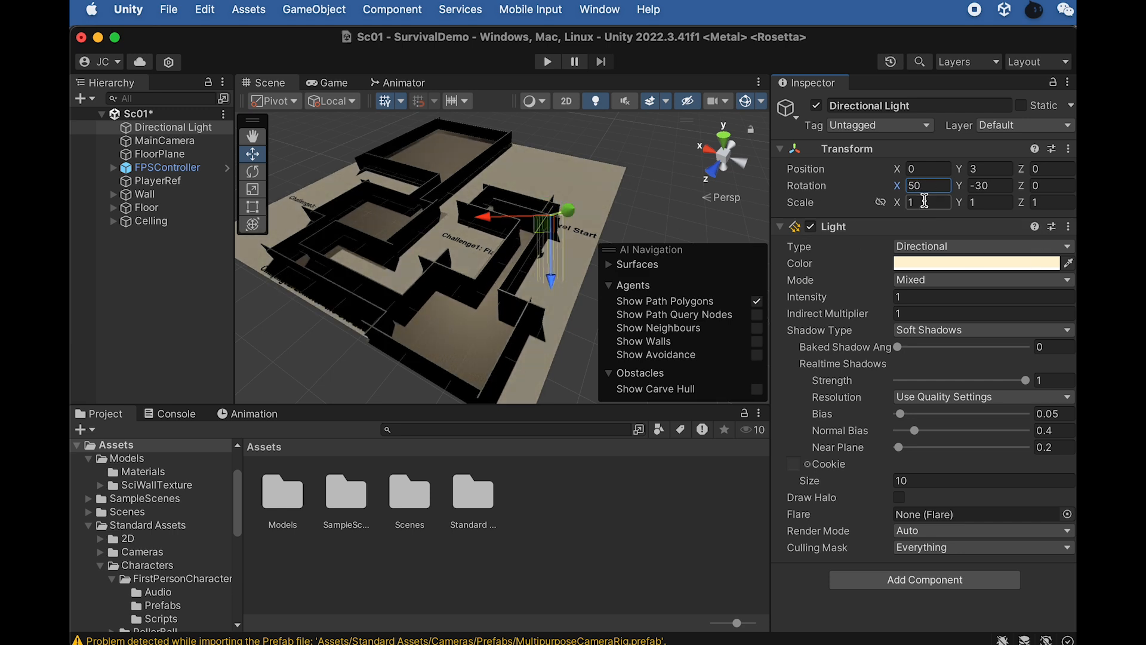
Disable the Directional Light temporarily, check the maze in the Scene and Game views, and enable the light again
left_click(816, 107)
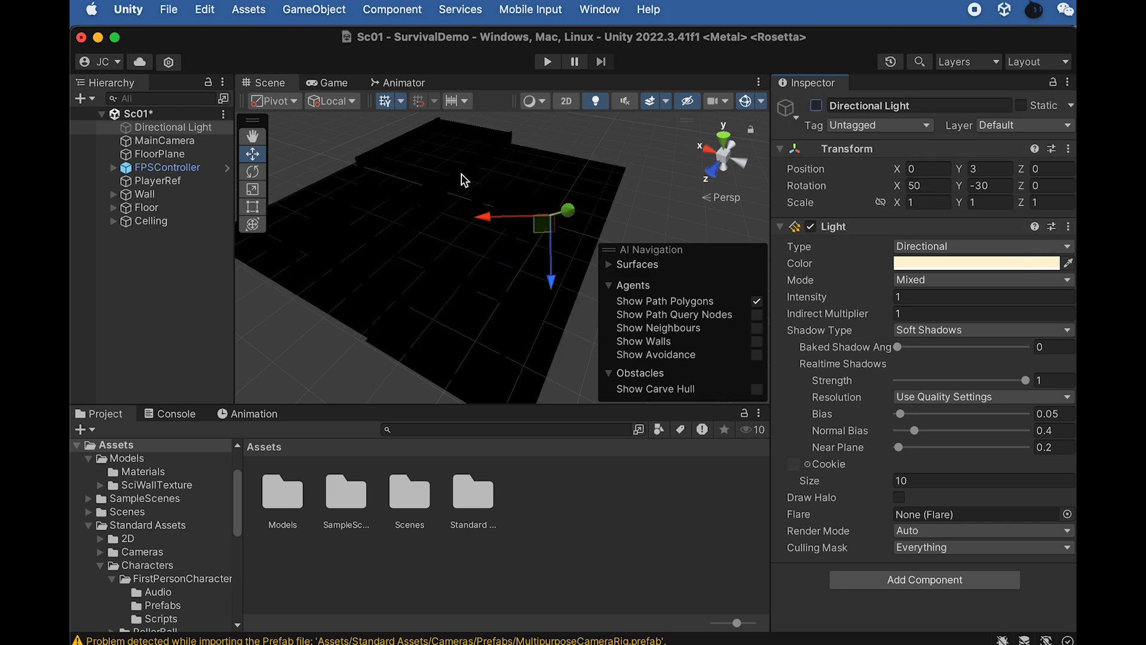
left_click_drag(487, 292, 469, 272, "alt")
left_click(331, 84)
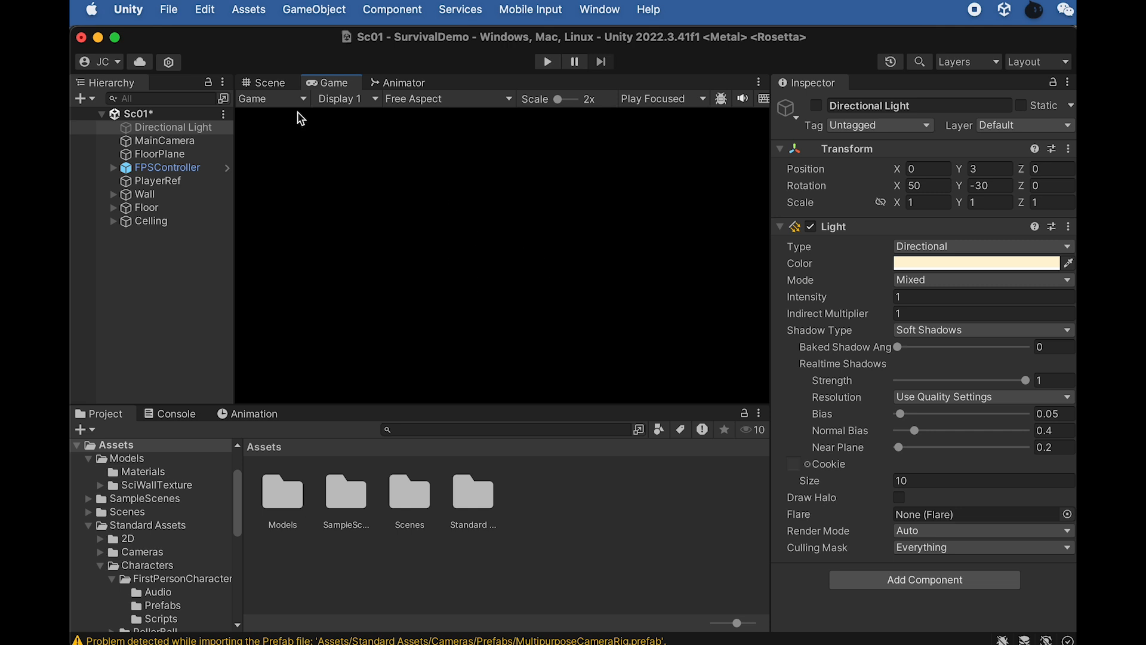
left_click(270, 84)
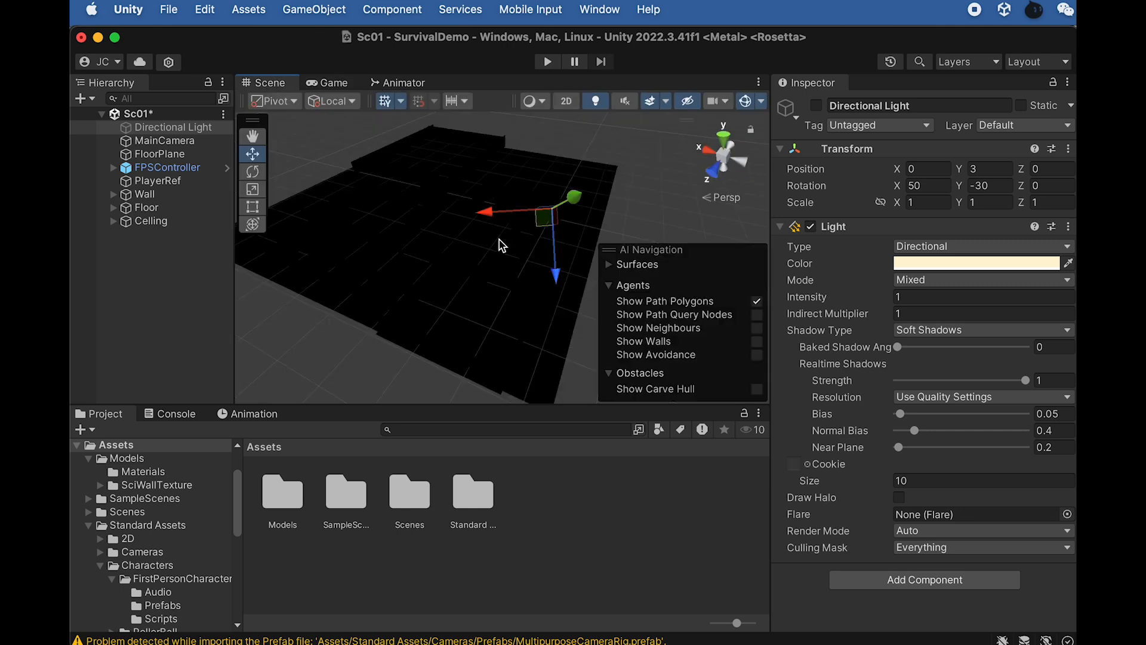
left_click(817, 107)
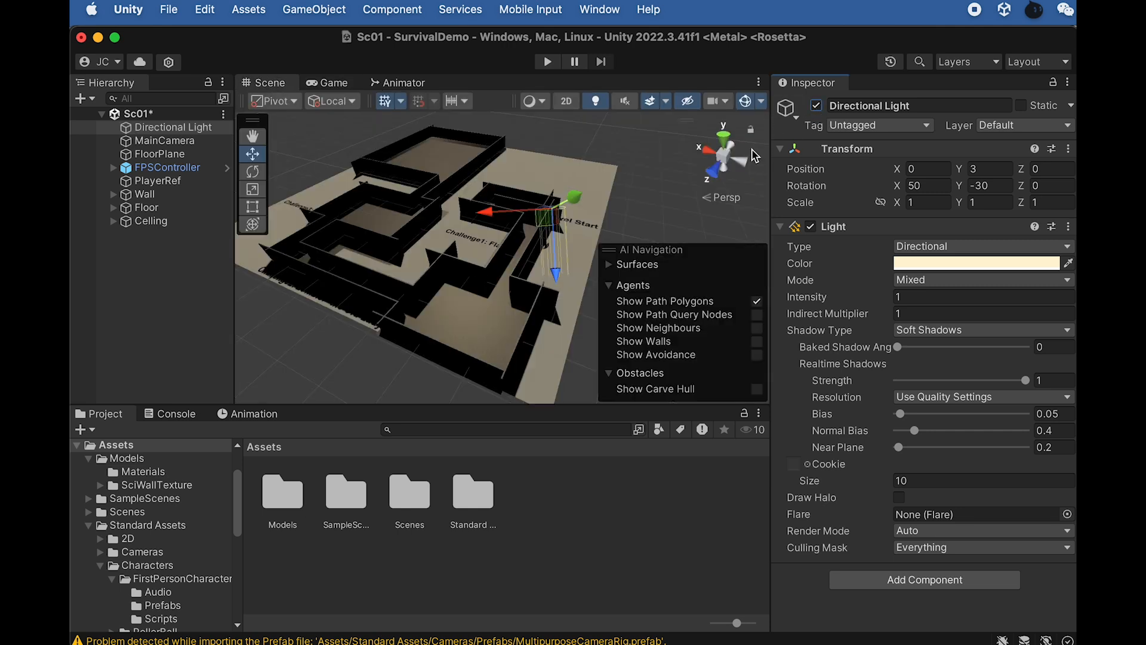
Move the FPSController into the corridor by Level Start, at about X 6.1, Z 2.6
scroll(523, 212, "up", 3)
middle_click_drag(557, 186, 456, 324)
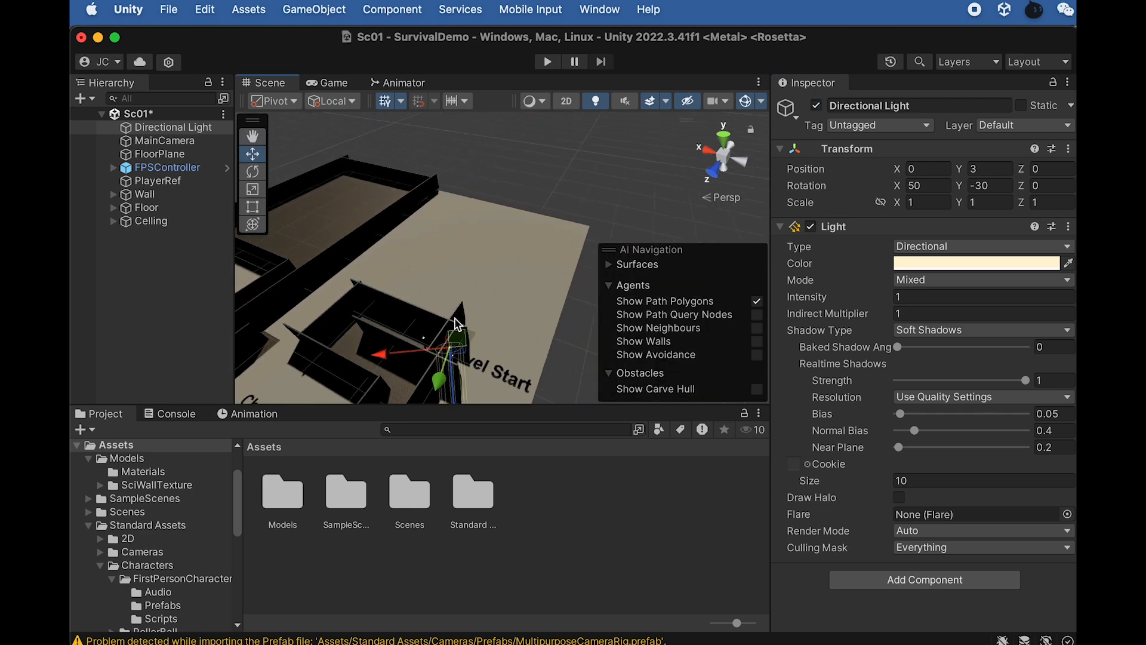
scroll(460, 304, "up", 3)
left_click_drag(460, 304, 399, 298, "alt")
scroll(557, 271, "up", 2)
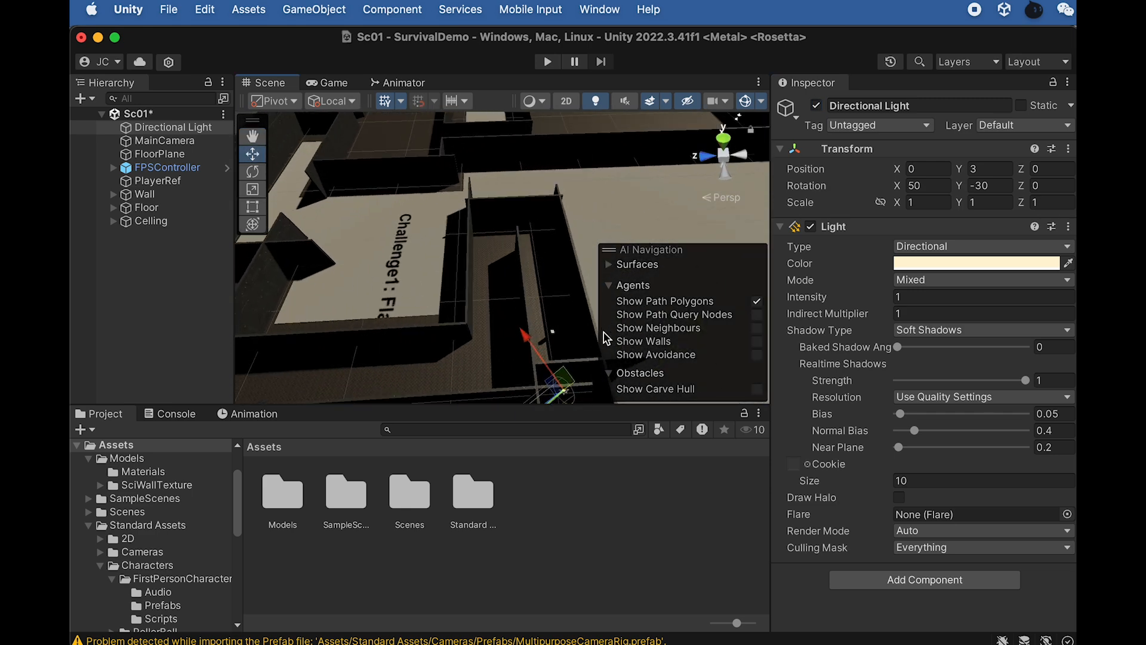
left_click(149, 168)
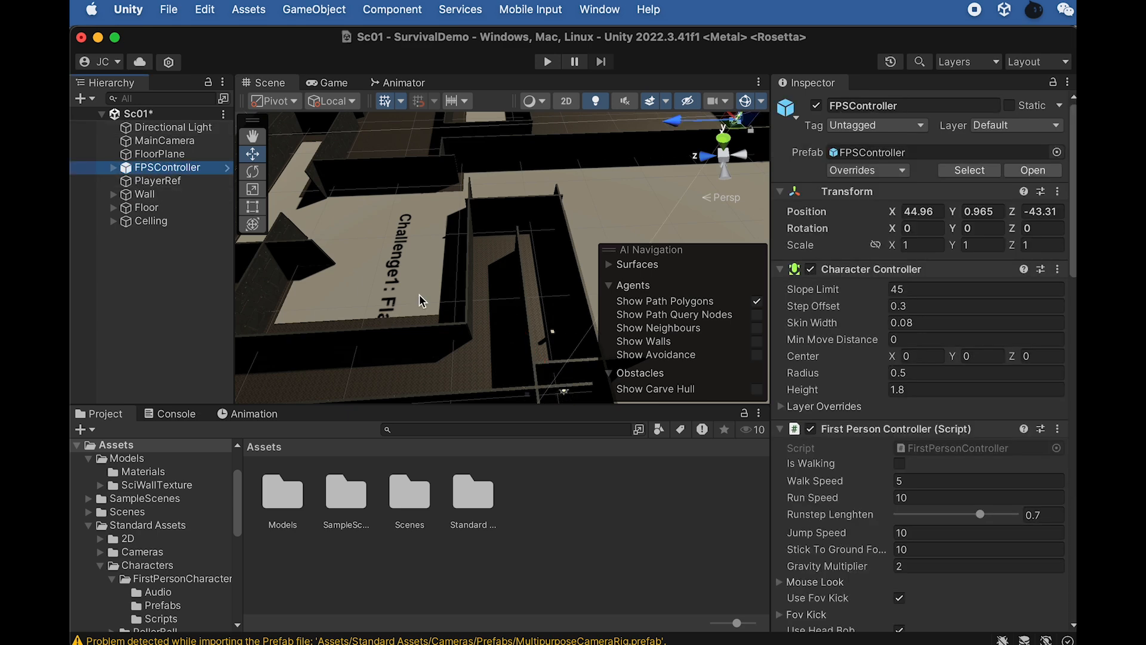
key("f")
scroll(529, 250, "down", 8)
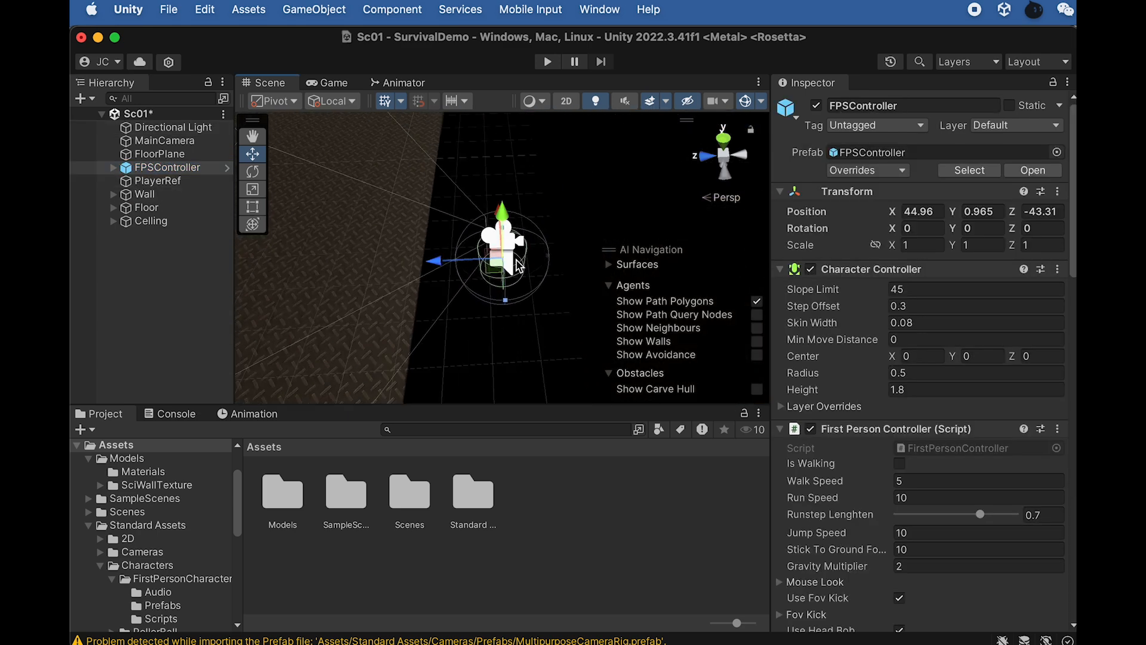
mouse_move(465, 294)
left_mouse_down("alt")
mouse_move(467, 94)
mouse_move(366, 167)
mouse_move(475, 275)
left_mouse_up("alt")
scroll(475, 275, "down", 3)
scroll(475, 275, "down", 10)
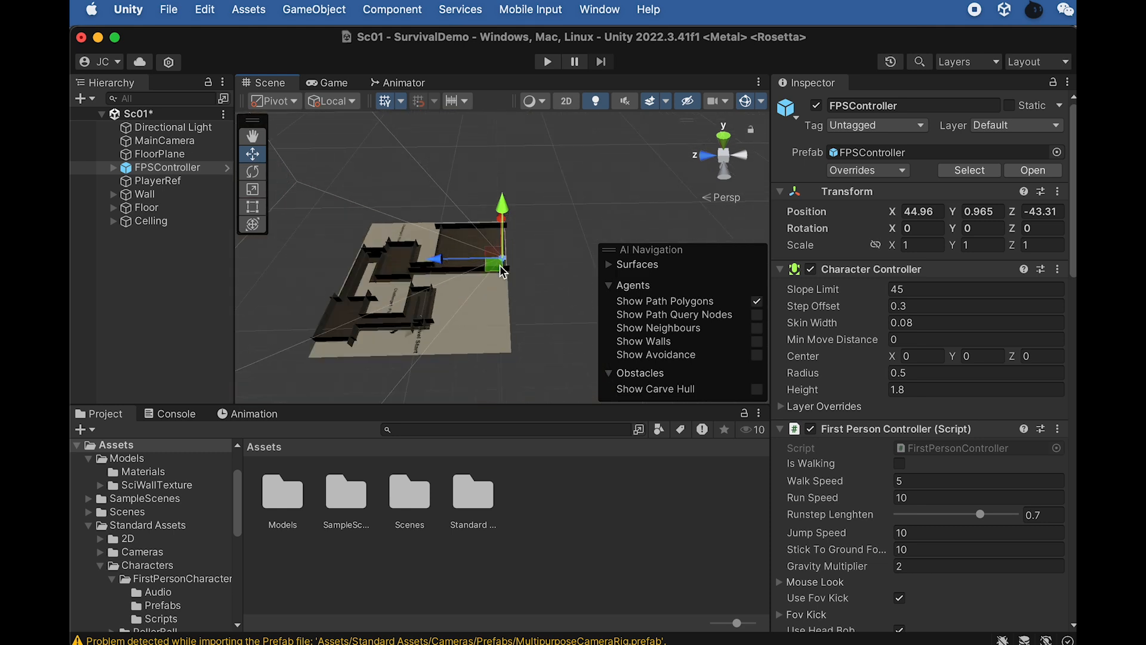
left_click_drag(467, 230, 443, 308, "alt")
left_click_drag(458, 261, 422, 282)
left_click_drag(449, 198, 443, 293)
Fine-tune the FPSController's place inside the start corridor to X 5.46, Z 0.48
key("f")
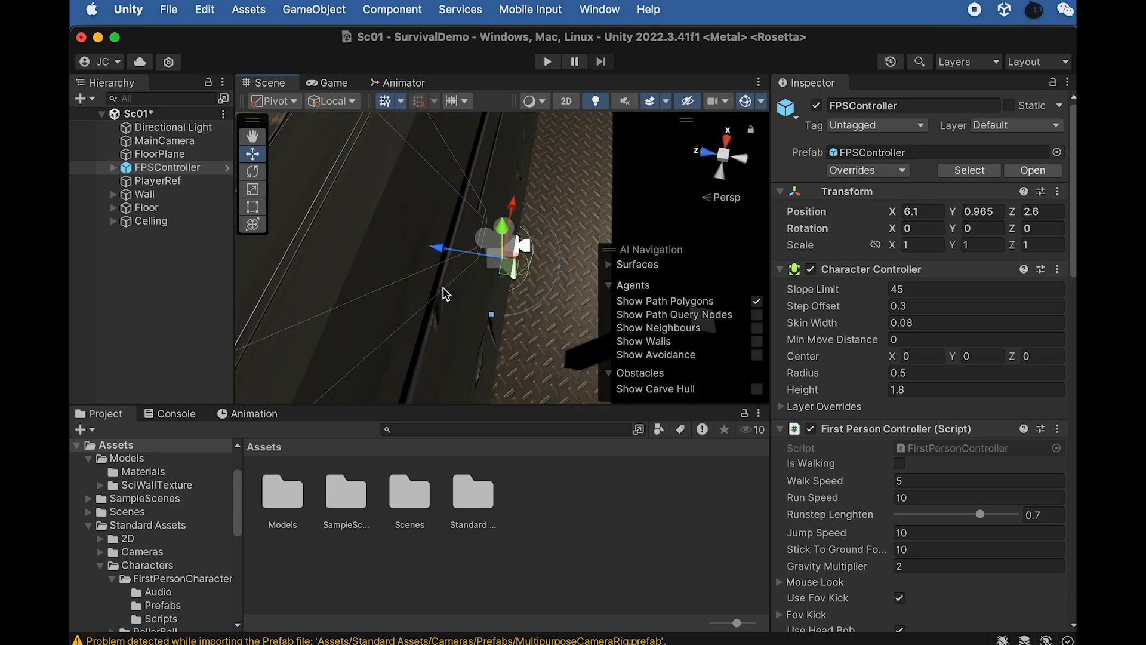
left_click_drag(436, 250, 481, 260)
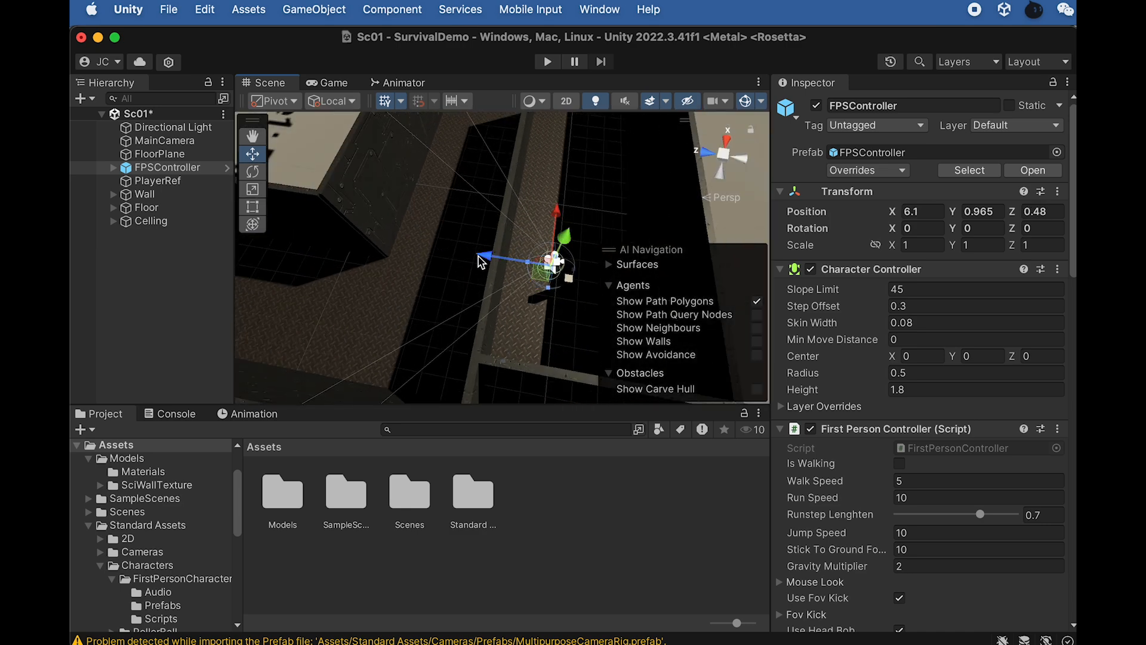
left_click_drag(558, 209, 556, 213)
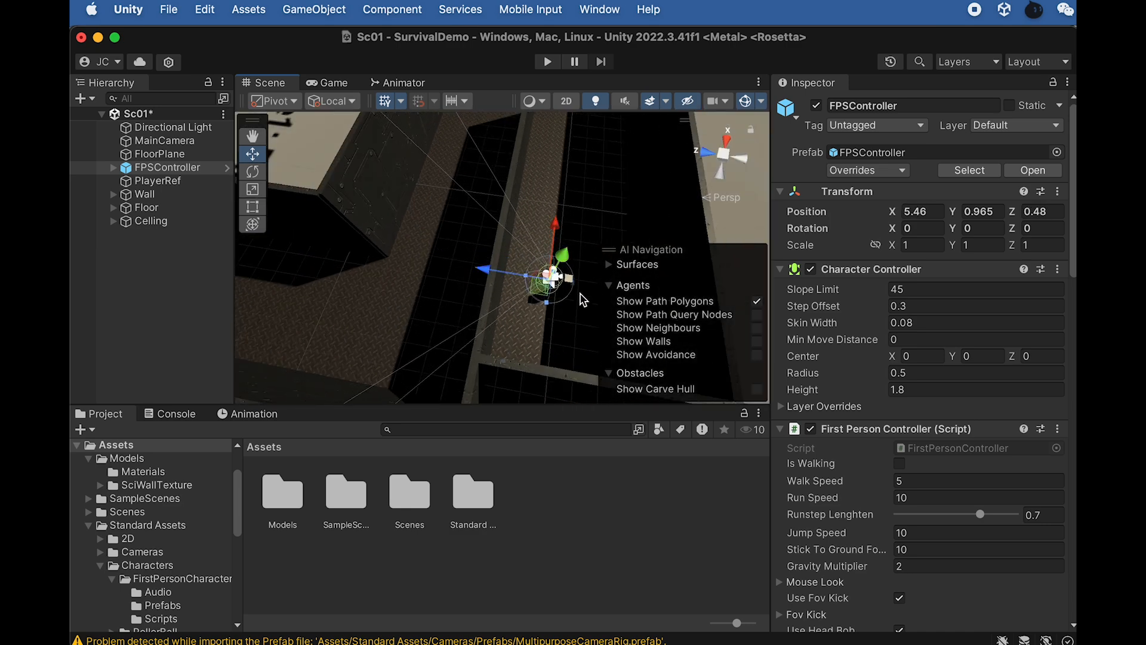
key("f")
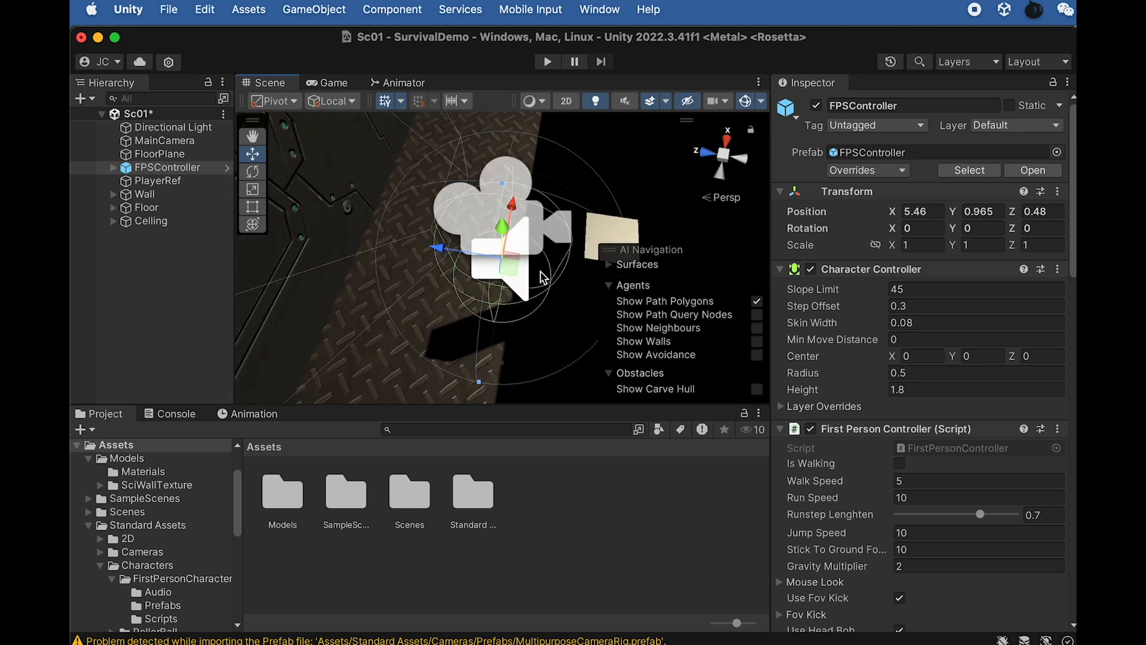
Create a Spot Light at the FPSController's place in the start corridor
left_click(314, 9)
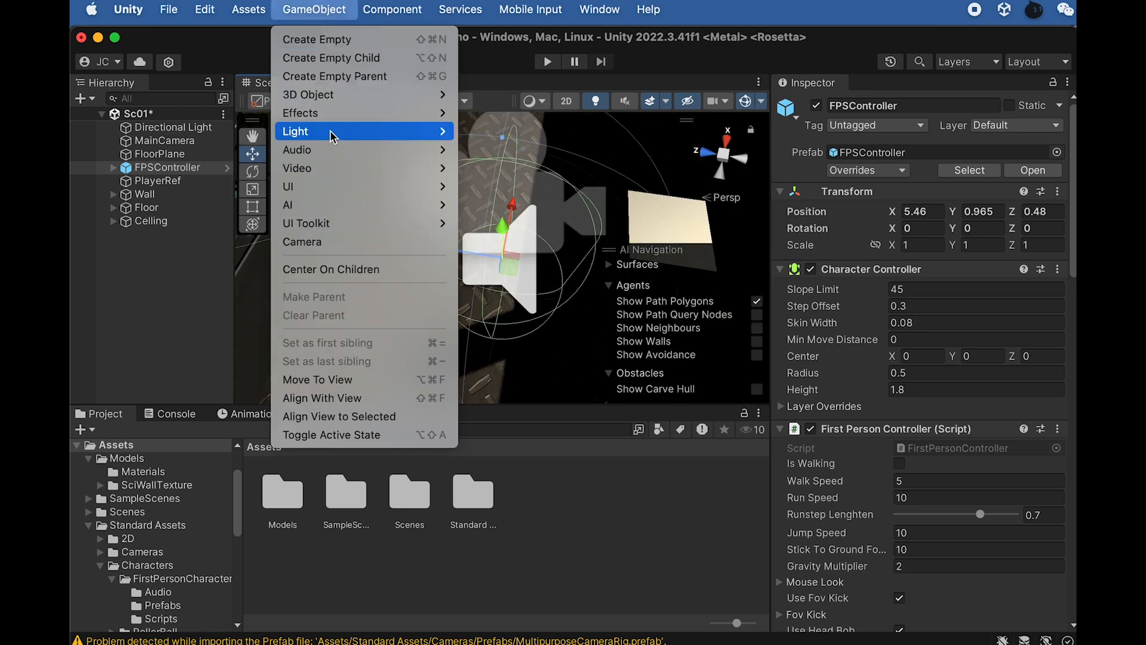
mouse_move(332, 137)
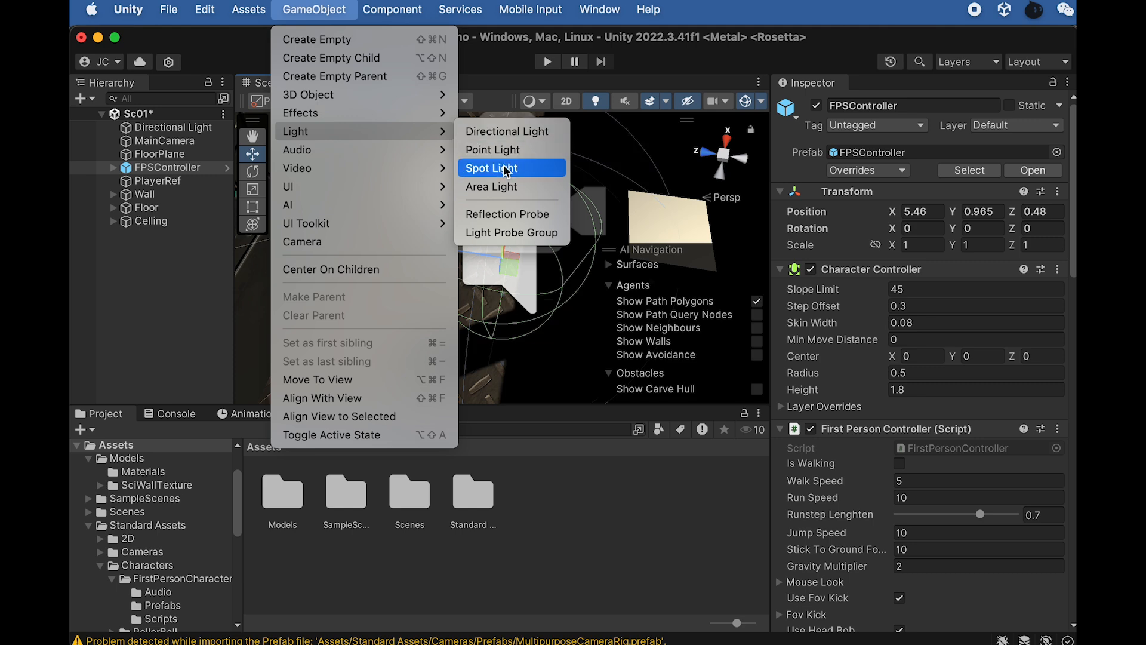
left_click(506, 171)
Raise the Spot Light above the corridor to about Y 4.63 and shift it along the corridor to Z -0.8
scroll(445, 233, "down", 10)
left_click_drag(603, 239, 480, 123, "alt")
middle_click_drag(540, 190, 568, 345)
left_click_drag(568, 345, 604, 266, "alt")
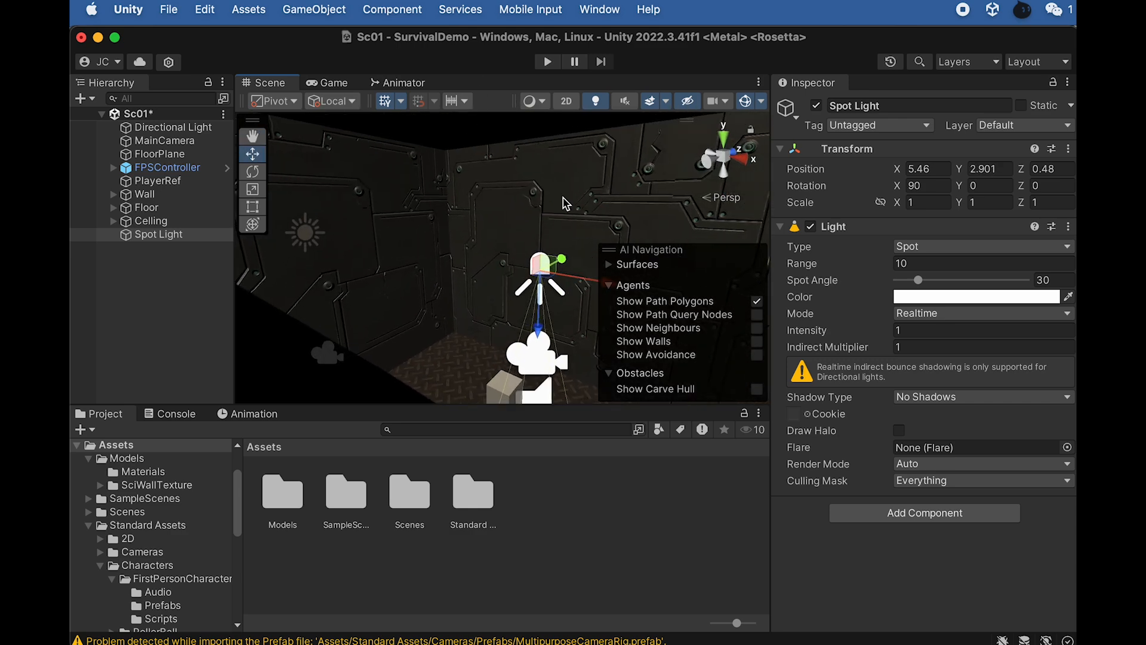
left_click_drag(540, 336, 578, 254)
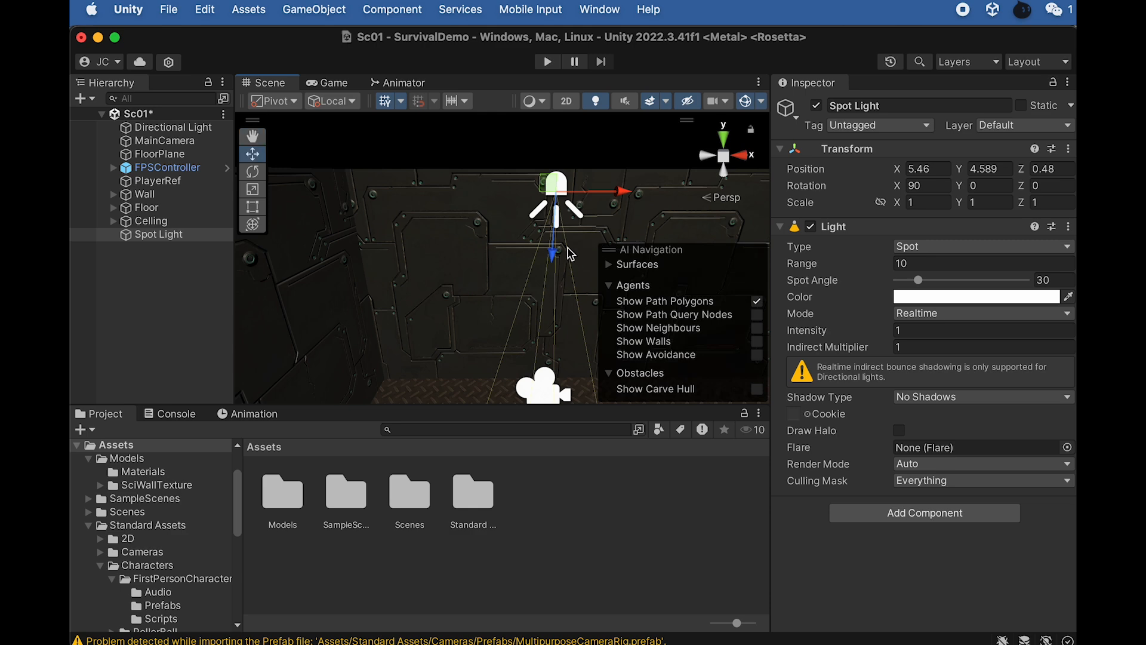
left_click_drag(559, 205, 443, 209, "alt")
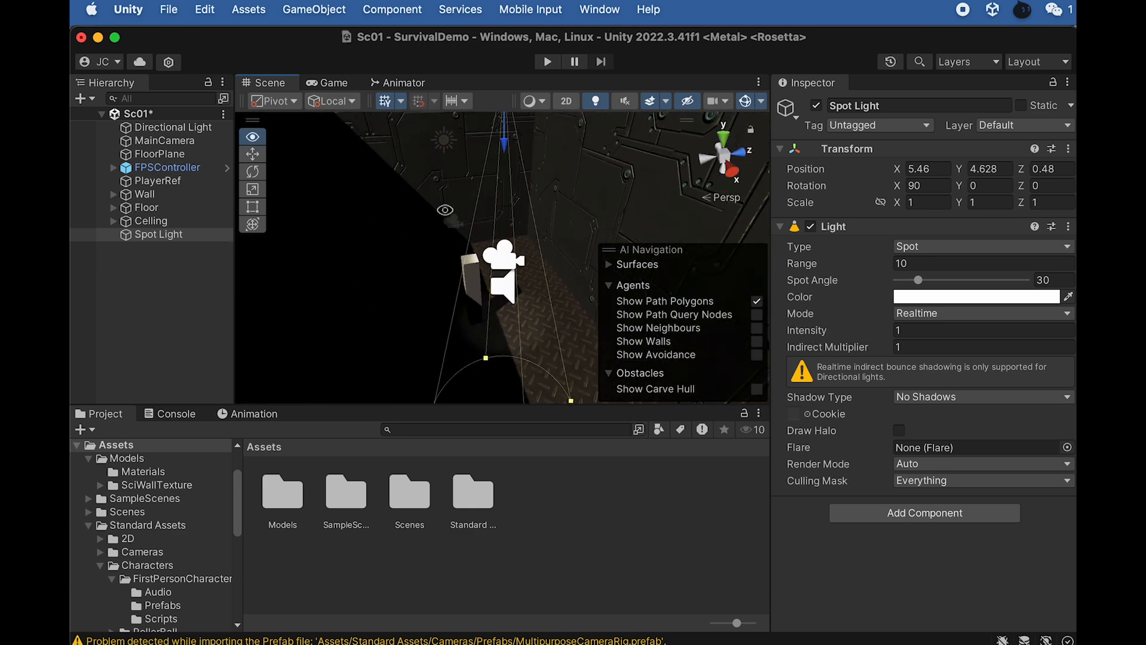
scroll(442, 210, "down", 3)
left_click_drag(564, 152, 514, 155)
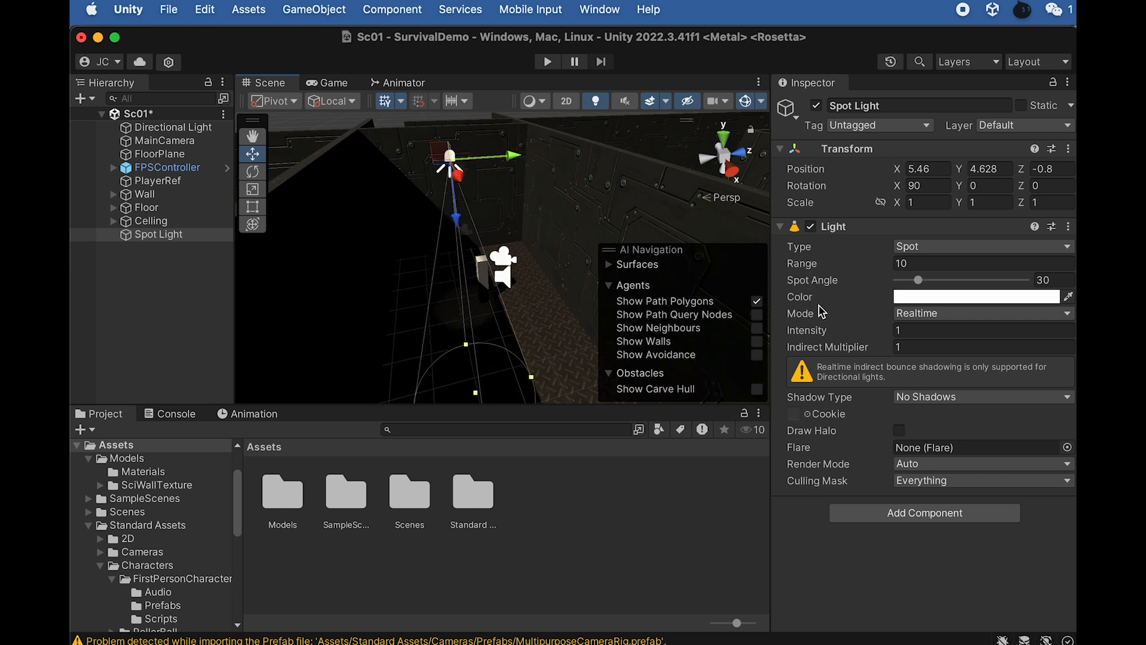
Widen the Spot Light's Spot Angle to 103.6 and increase its Range to 31.2
left_click_drag(810, 280, 924, 275)
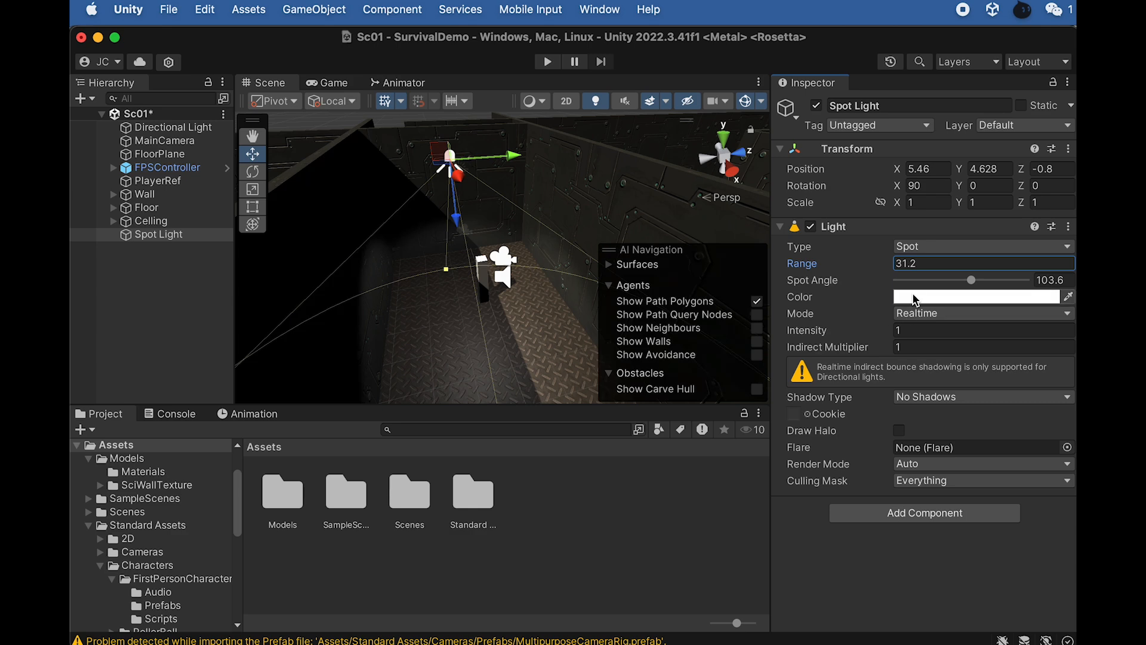
Change the spot light's color from white to a light blue
left_click_drag(519, 345, 453, 326, "alt")
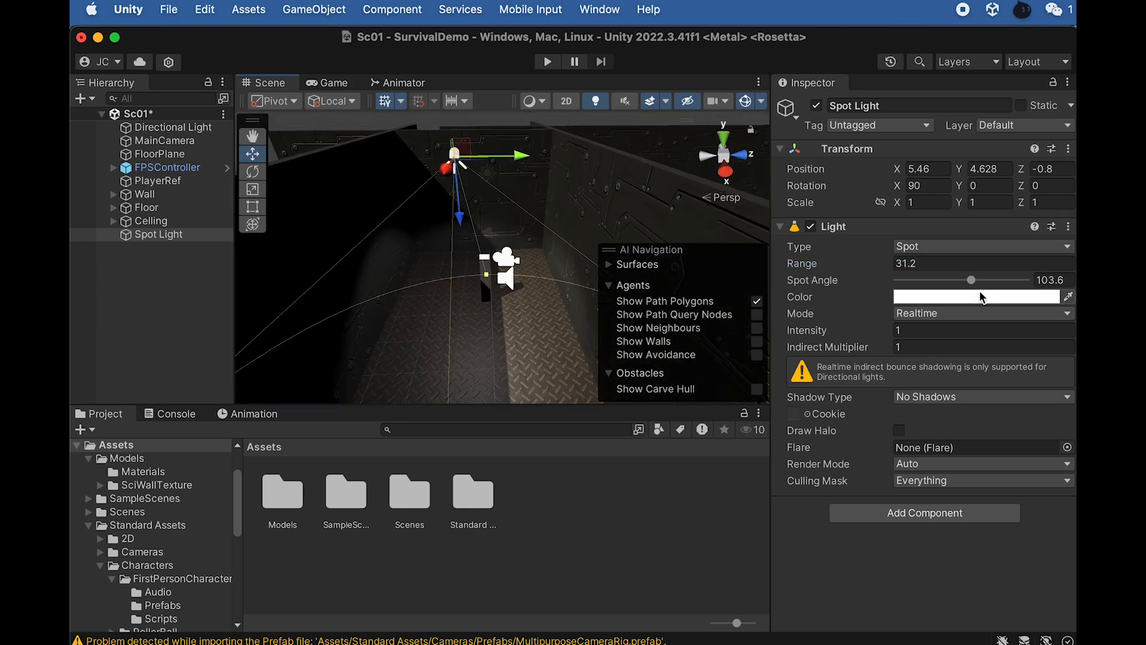
left_click(982, 296)
left_click(979, 458)
left_click_drag(985, 467, 988, 472)
mouse_move(1029, 420)
left_mouse_down()
mouse_move(1070, 393)
mouse_move(1076, 370)
mouse_move(1051, 376)
mouse_move(1071, 390)
mouse_move(1058, 372)
left_mouse_up()
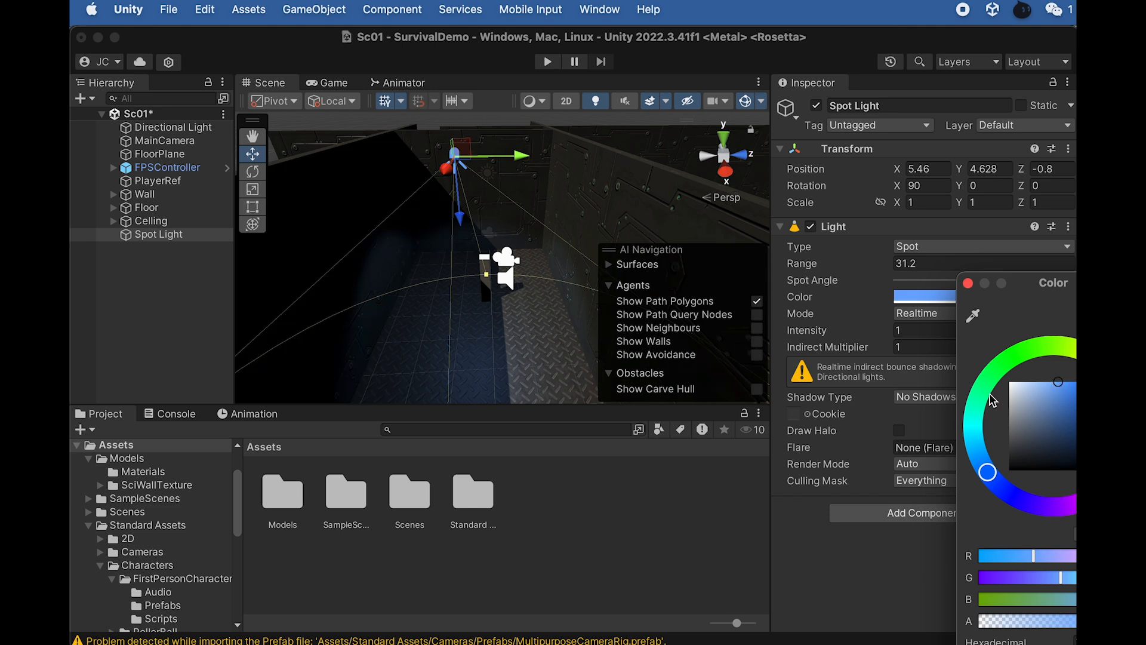
left_click(1053, 383)
left_click(847, 284)
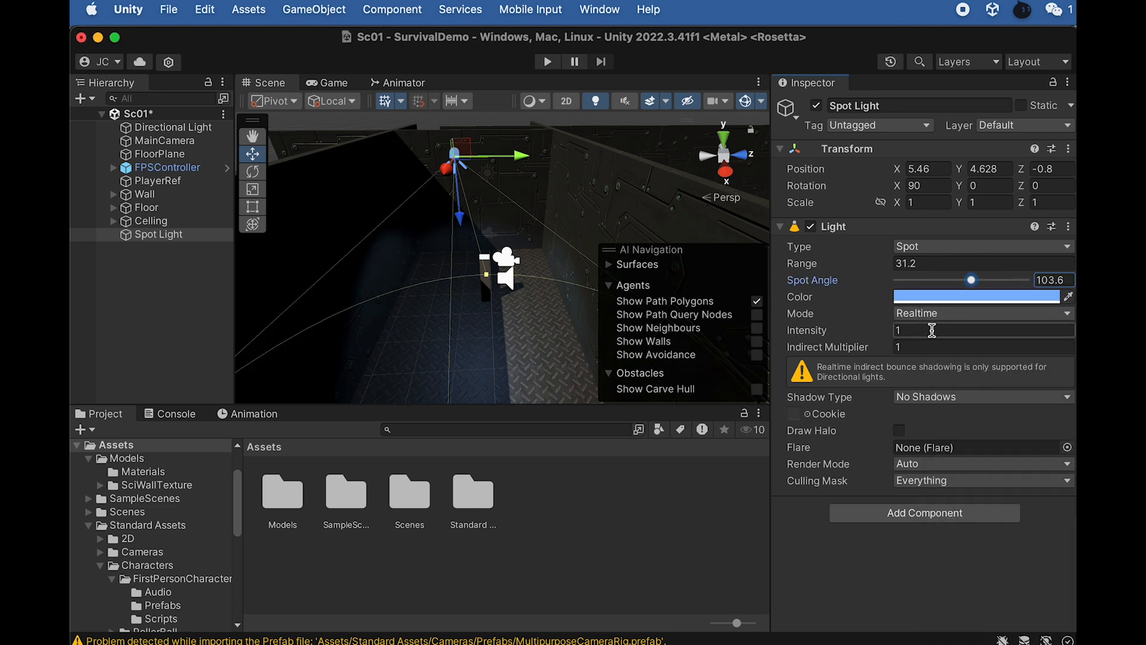
Set the spot light's intensity to 3 and its shadow type to Soft Shadows
mouse_move(812, 335)
left_mouse_down()
mouse_move(831, 331)
mouse_move(821, 335)
left_mouse_up()
left_click(924, 398)
left_click(927, 435)
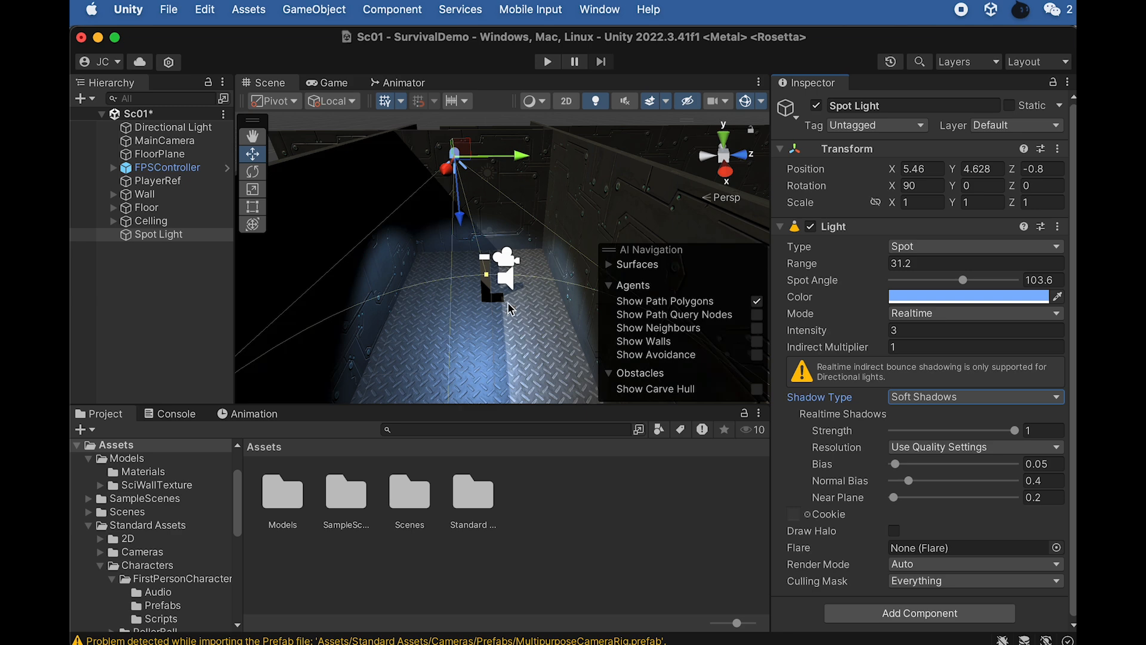
Reduce the spot light's range to 20.5
scroll(502, 317, "down", 6)
scroll(503, 306, "up", 4)
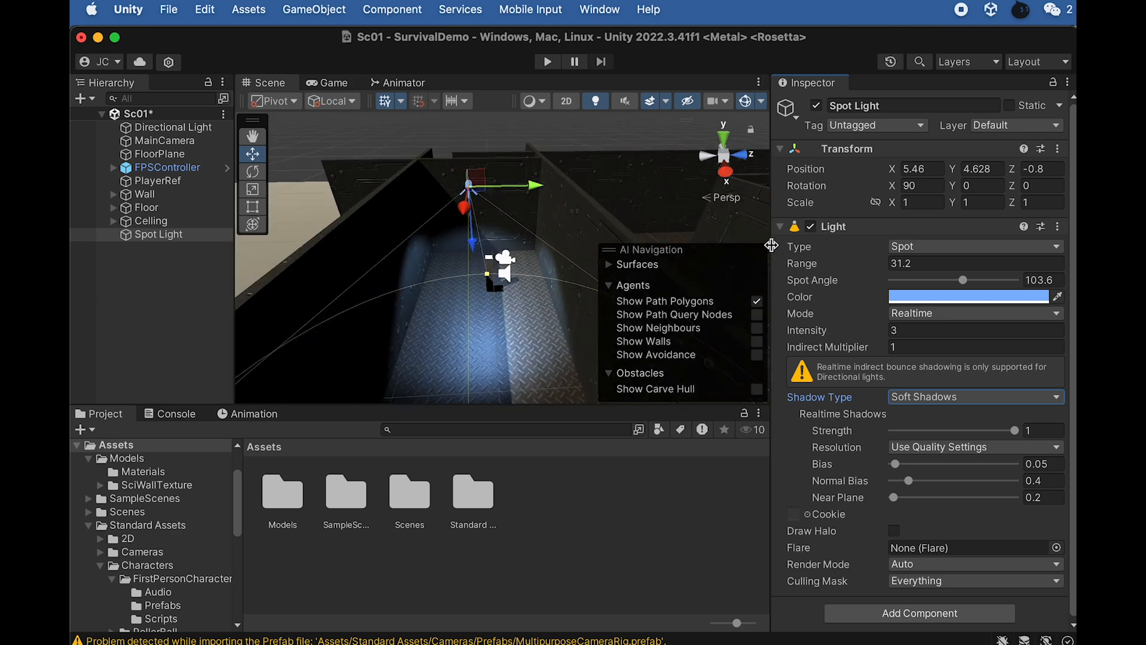
left_click_drag(803, 267, 516, 291)
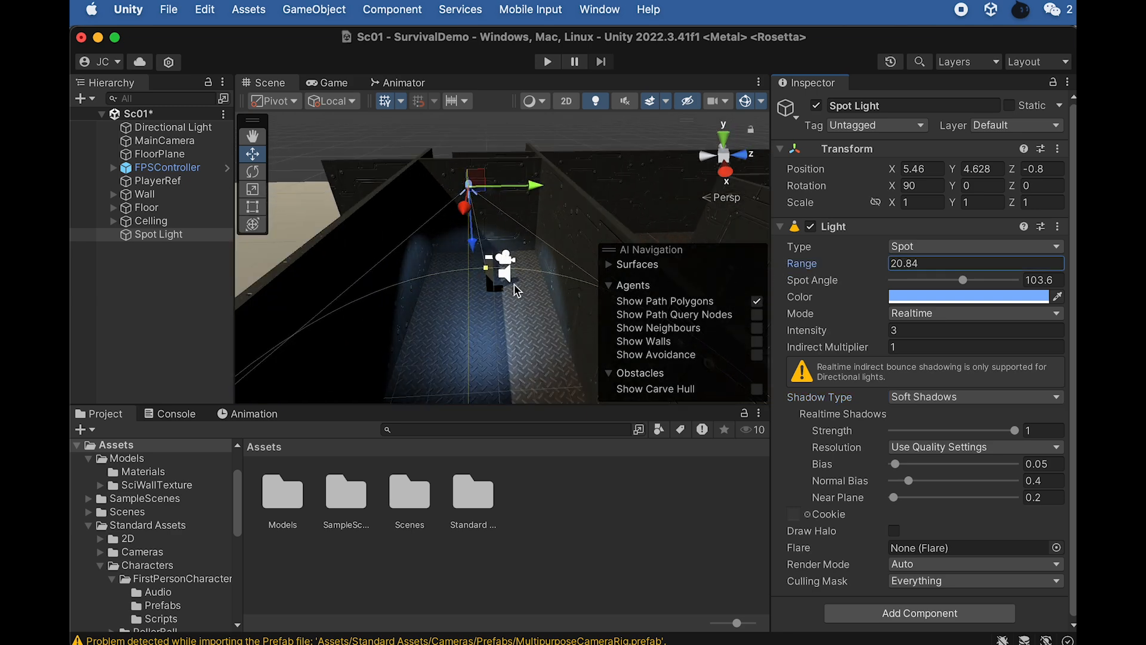
middle_click_drag(538, 225, 323, 215)
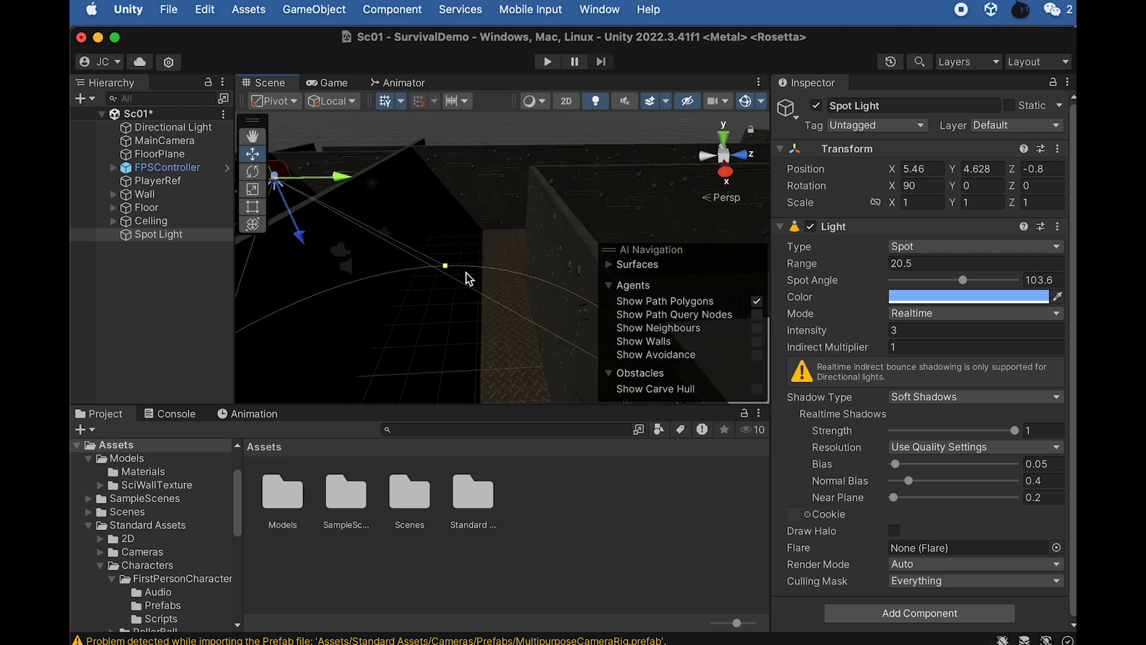
middle_click_drag(436, 286, 612, 285)
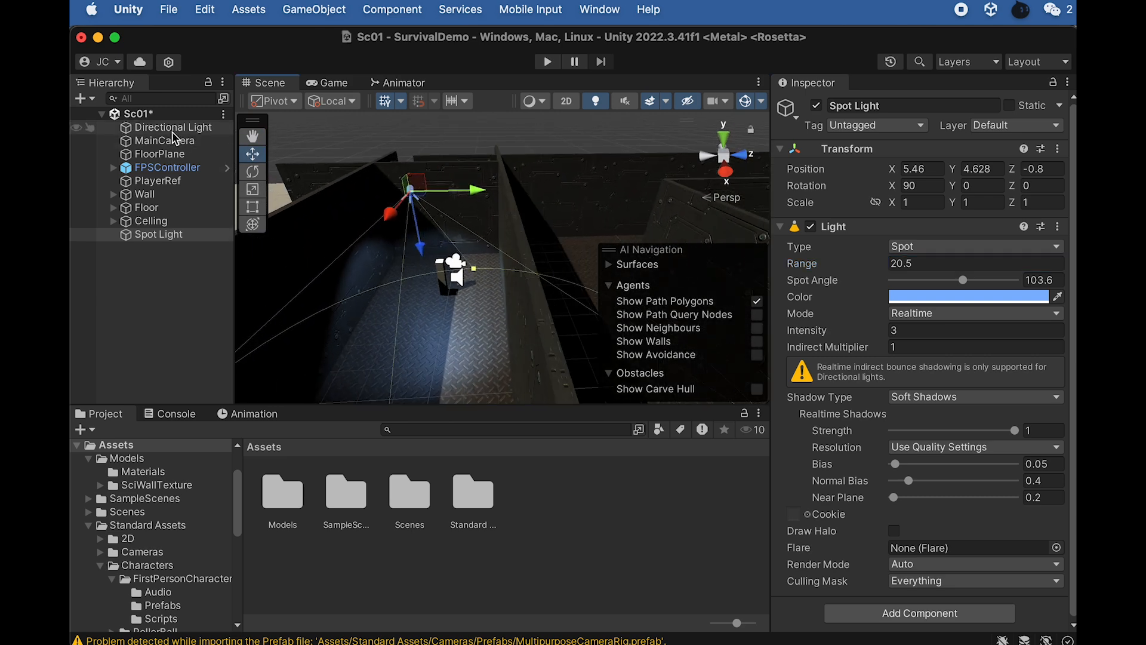
Deactivate the Directional Light and check the spot-lit corridor in the Game view, returning to the Scene view
left_click(188, 131)
left_click(817, 106)
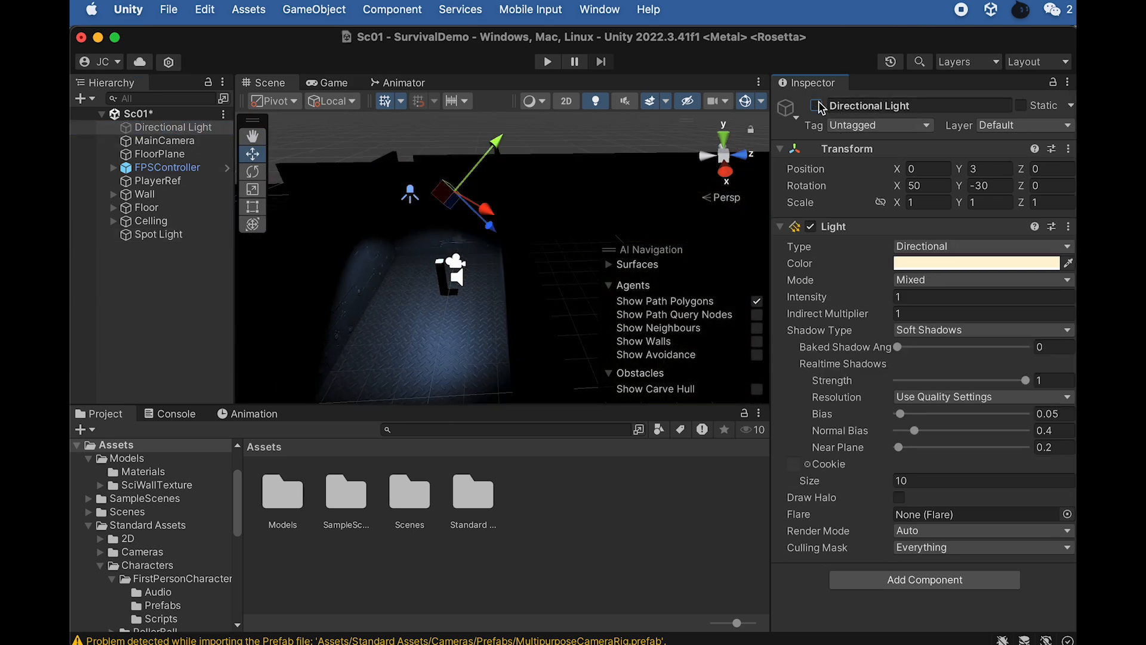
left_click(331, 84)
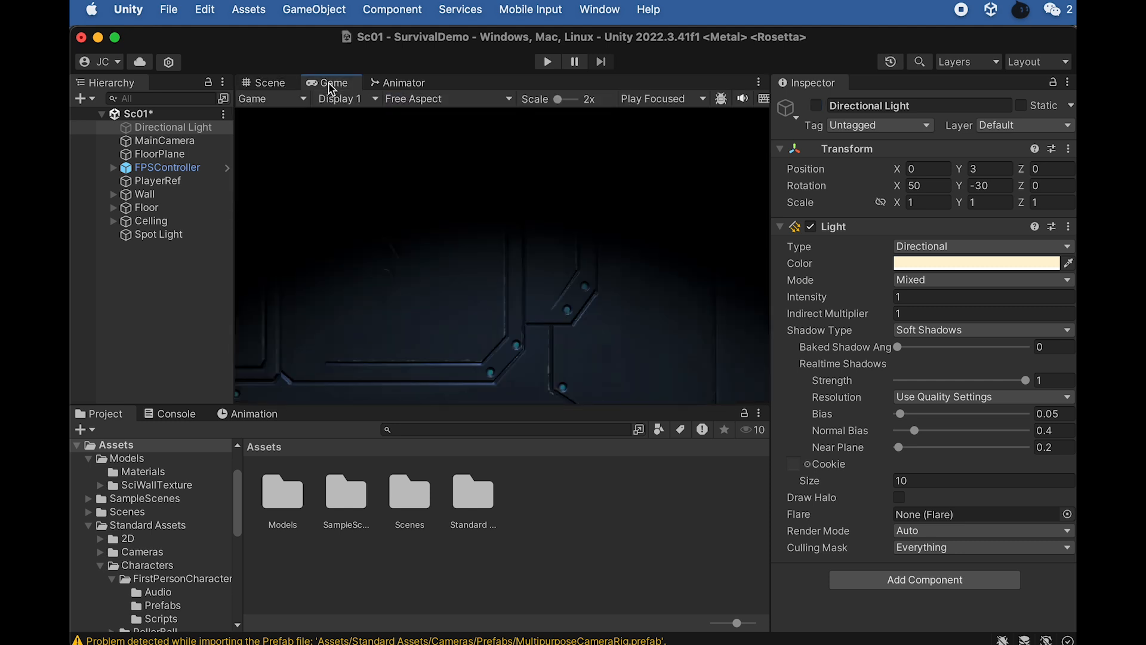
left_click(242, 82)
left_click_drag(535, 307, 577, 245, "alt")
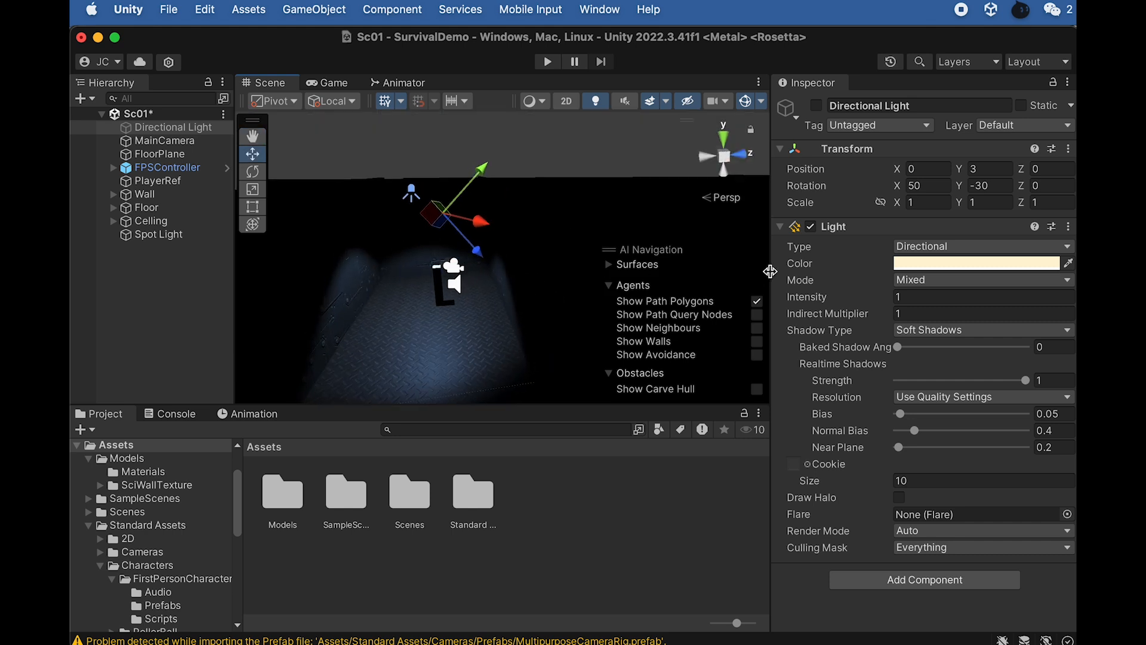
Widen the spot light's spot angle to 129
left_click(157, 234)
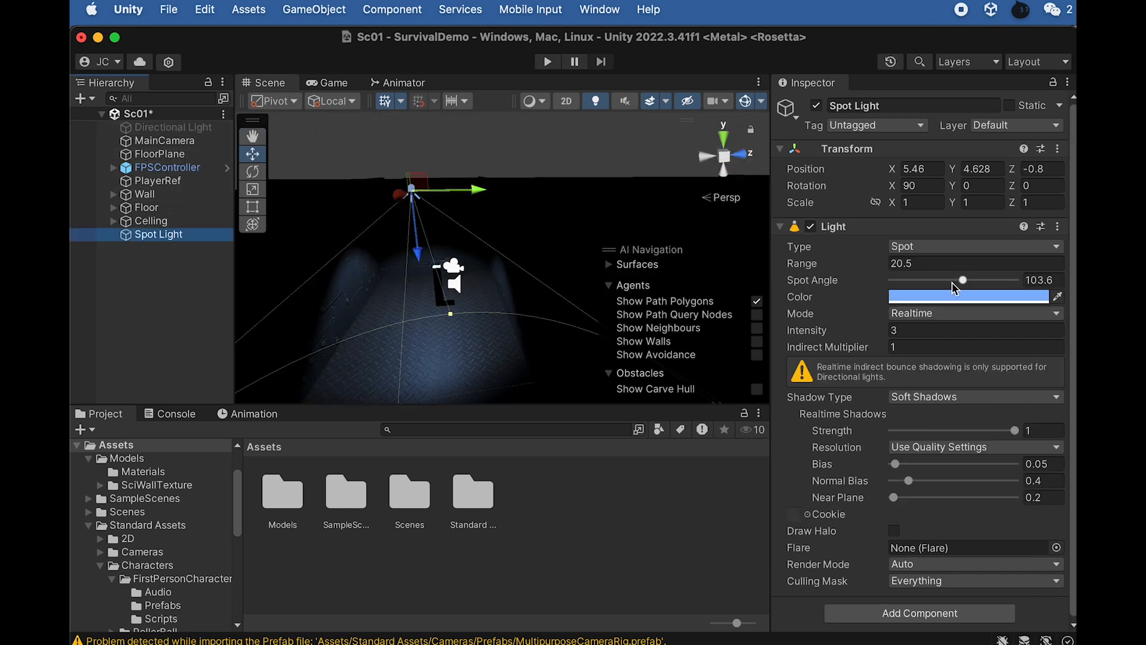
left_click_drag(963, 280, 983, 281)
left_click_drag(544, 170, 495, 219, "alt")
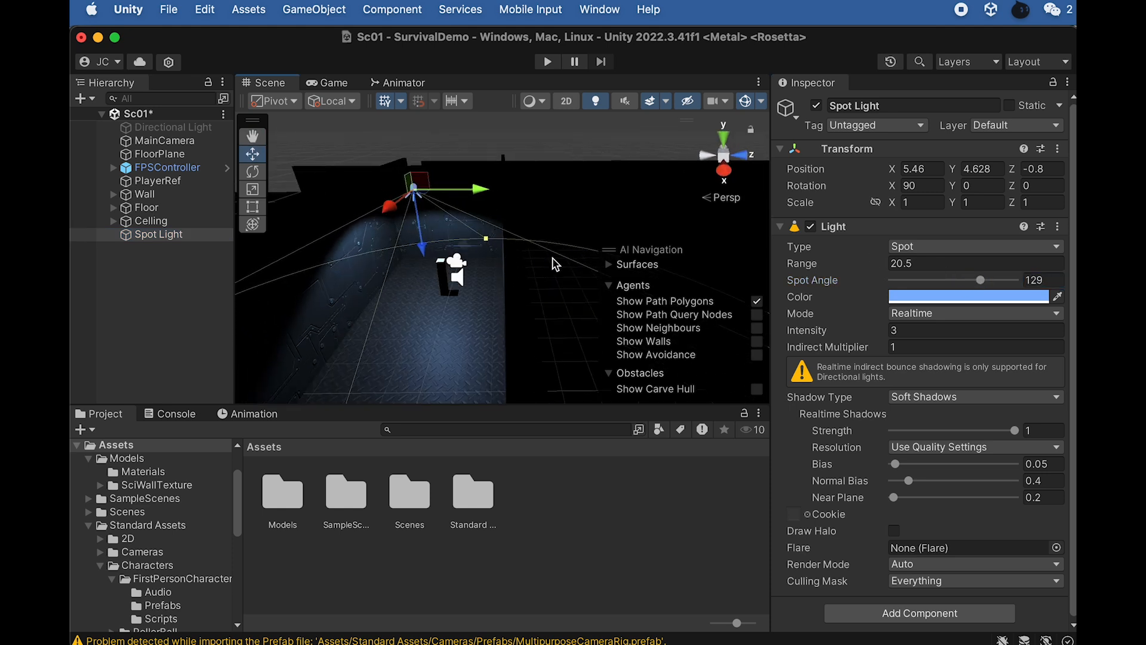
Examine from several angles how far the spot light illuminates the corridor floor and walls
left_click_drag(519, 336, 314, 406, "alt")
middle_click_drag(511, 252, 626, 268)
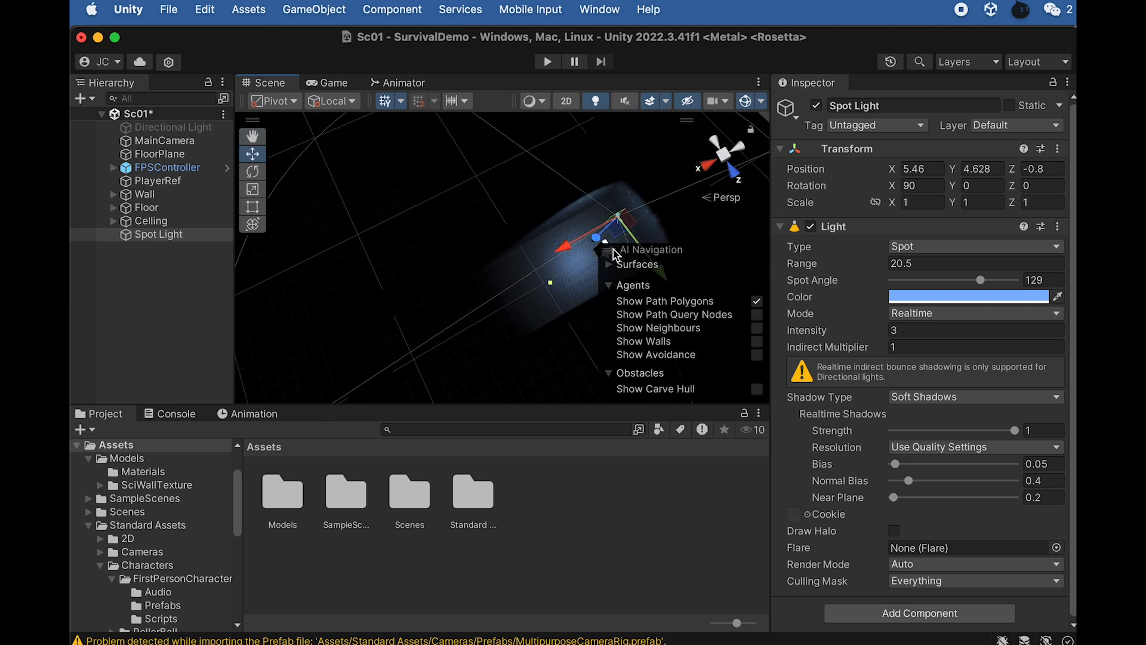
left_click_drag(491, 267, 373, 270, "alt")
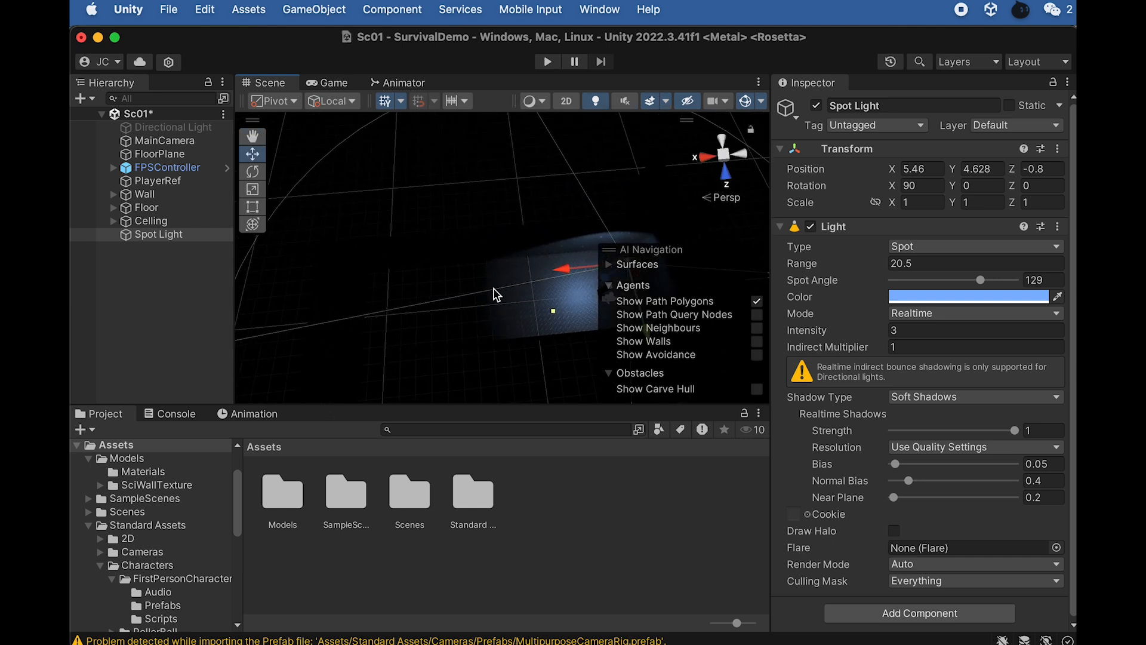
scroll(580, 274, "down", 3)
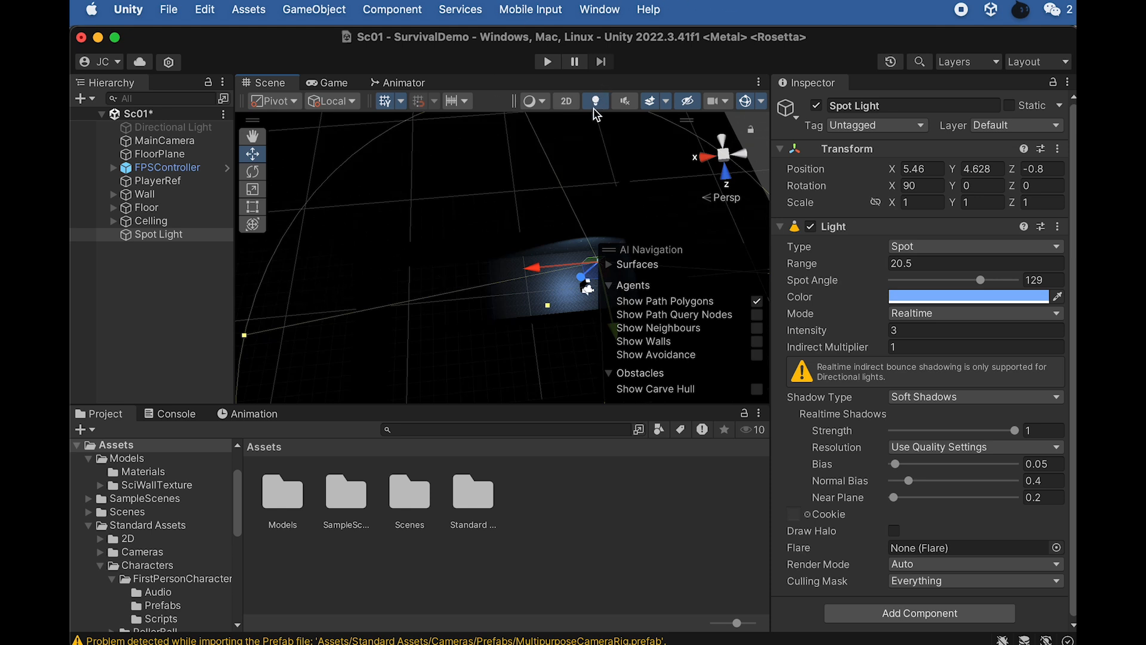
scroll(573, 258, "up", 3)
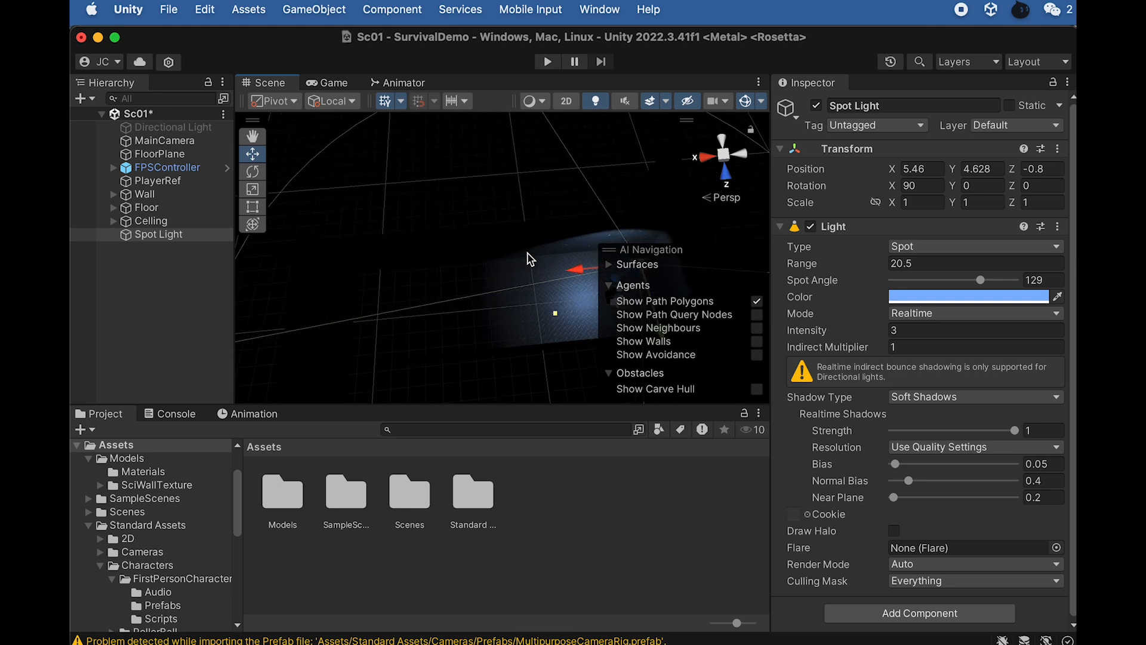
scroll(531, 260, "down", 2)
left_click_drag(540, 324, 535, 256, "alt")
scroll(557, 261, "up", 2)
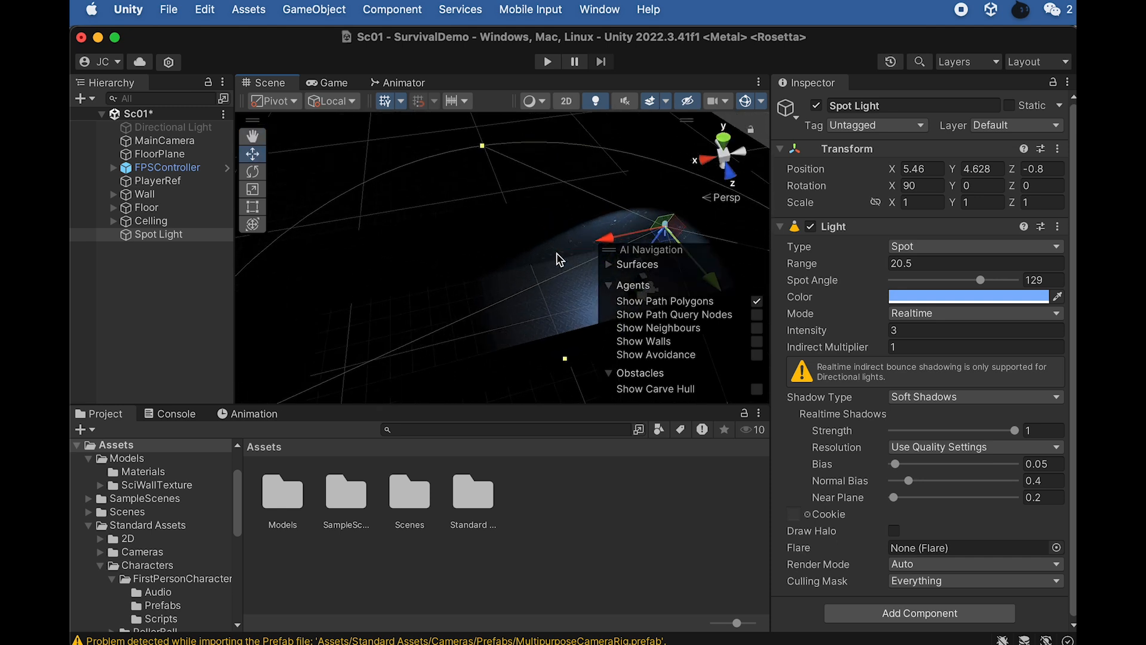
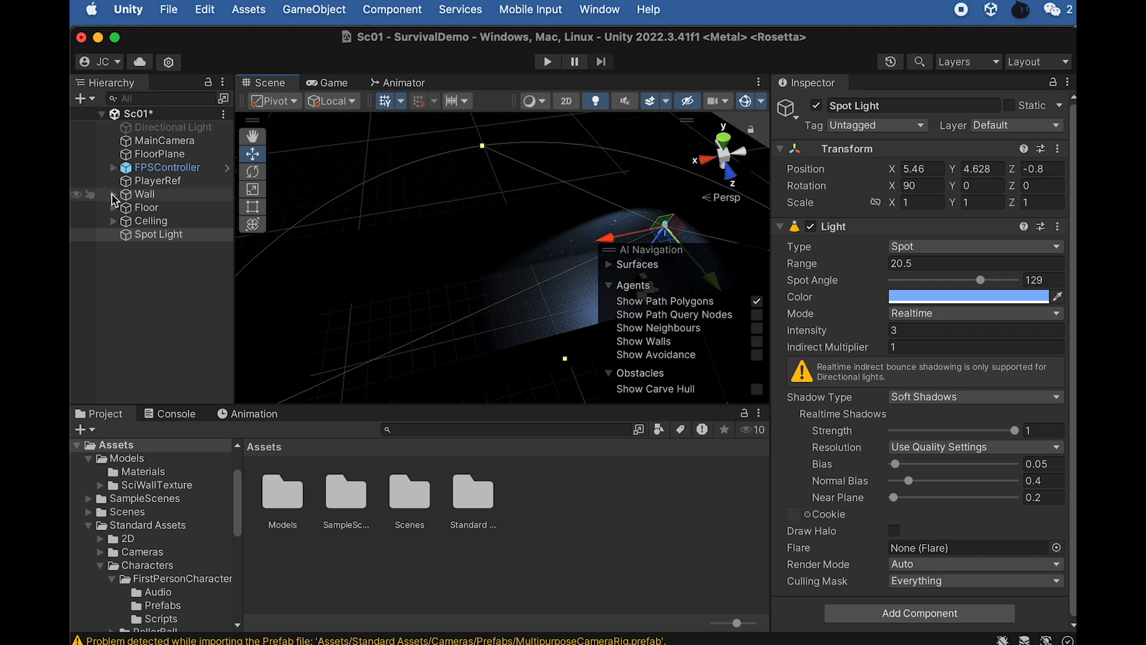
Reactivate the Directional Light so the whole level layout is lit
left_click(152, 133)
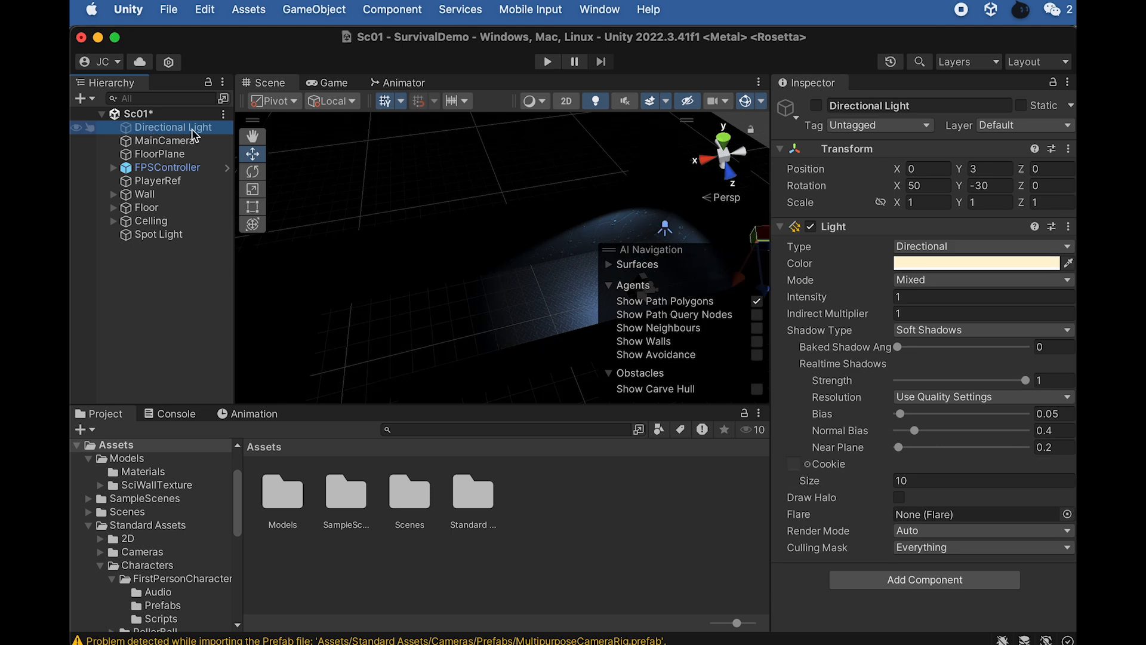
left_click(816, 107)
left_click(817, 106)
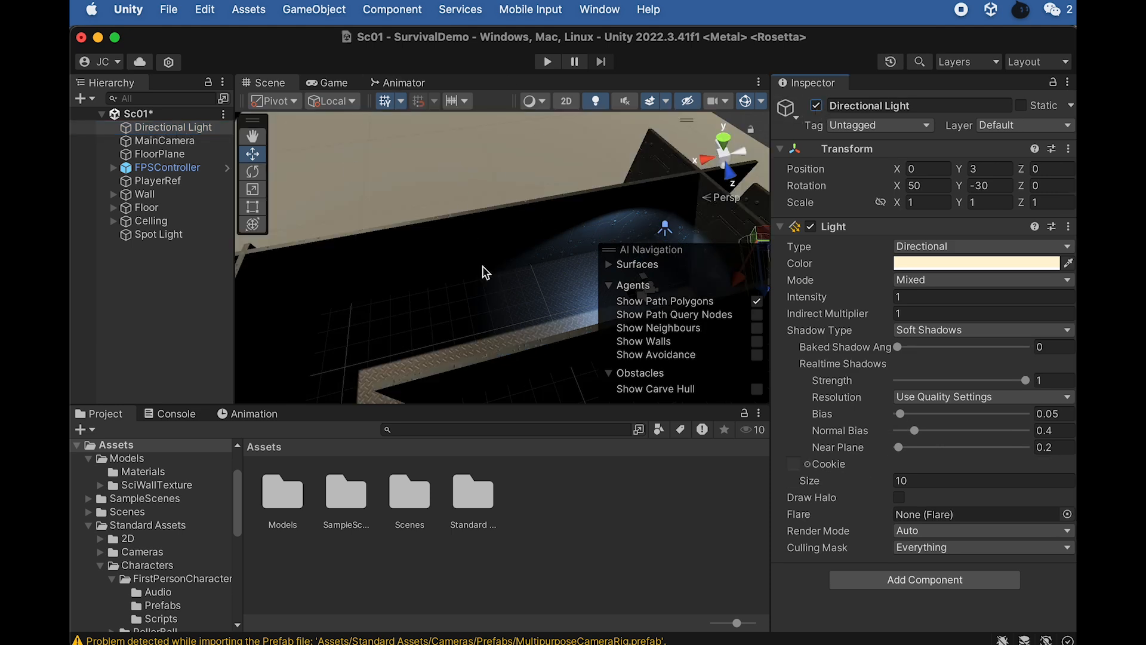
scroll(448, 288, "down", 4)
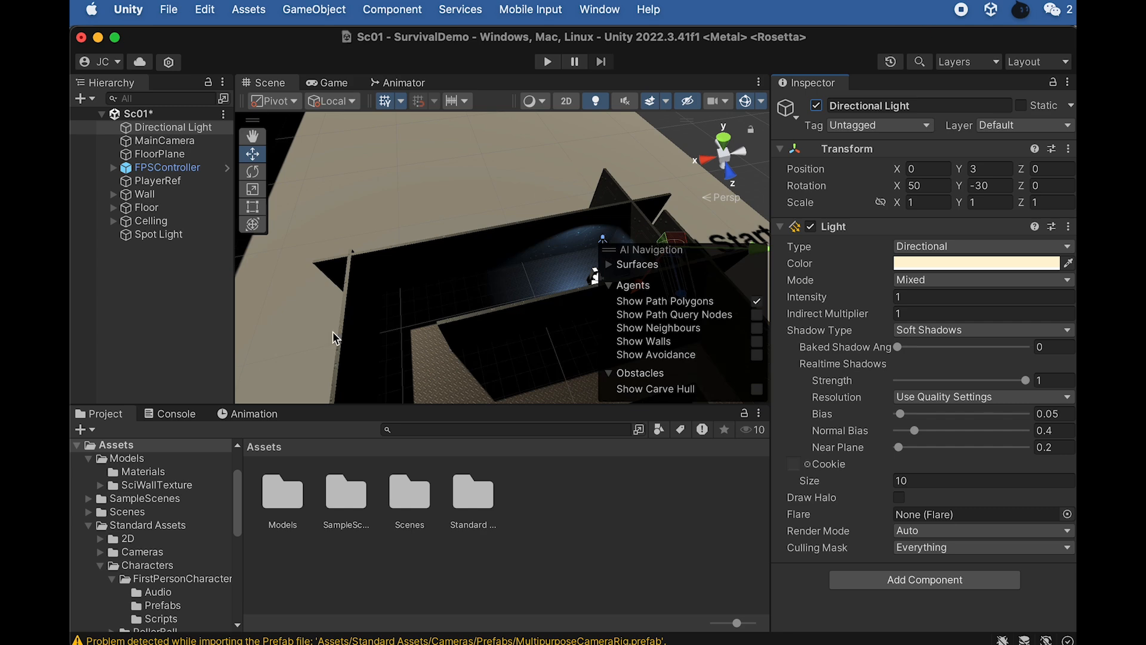
Duplicate the spot light twice along the starting corridor, placing the second copy at about X 10.36, Y 4.63, Z 5.75
double_click(158, 234)
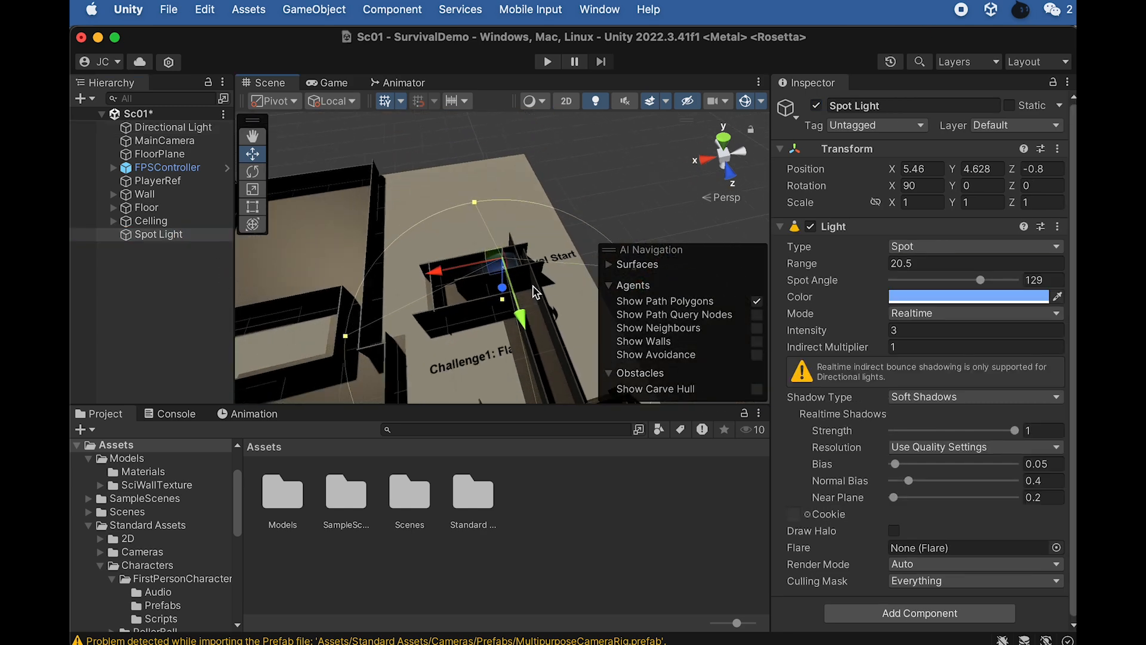
scroll(533, 292, "up", 5)
left_click_drag(499, 332, 446, 331, "alt")
middle_click_drag(473, 326, 526, 320)
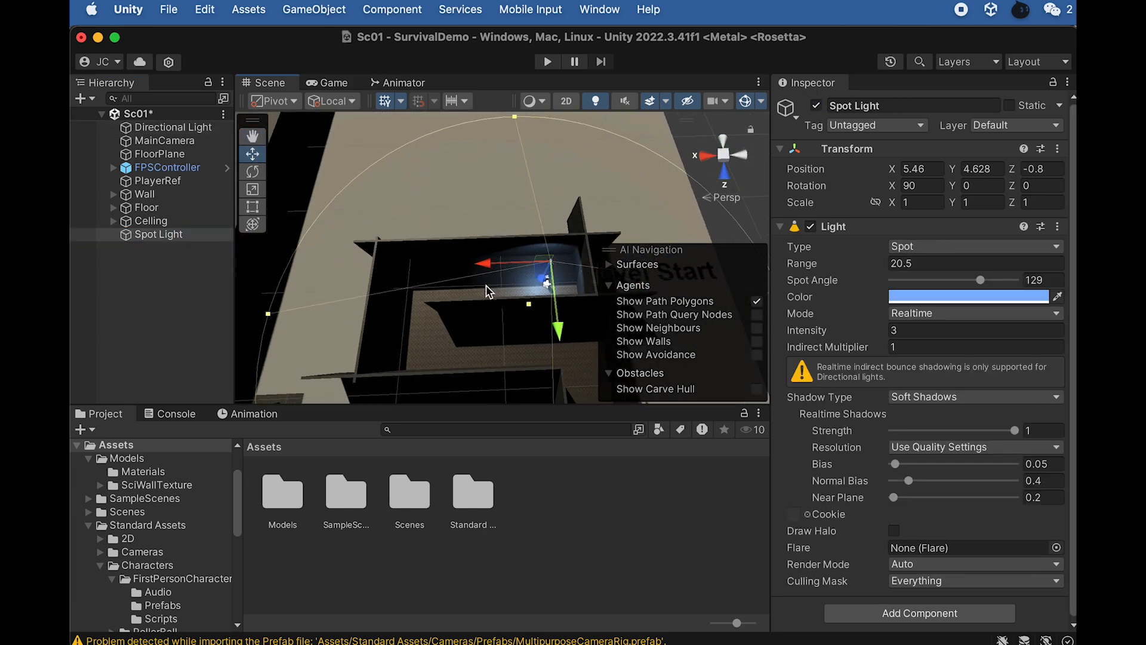
key("super+d")
left_click_drag(482, 263, 440, 344)
key("super+d")
scroll(516, 310, "down", 2)
middle_click_drag(518, 273, 448, 210)
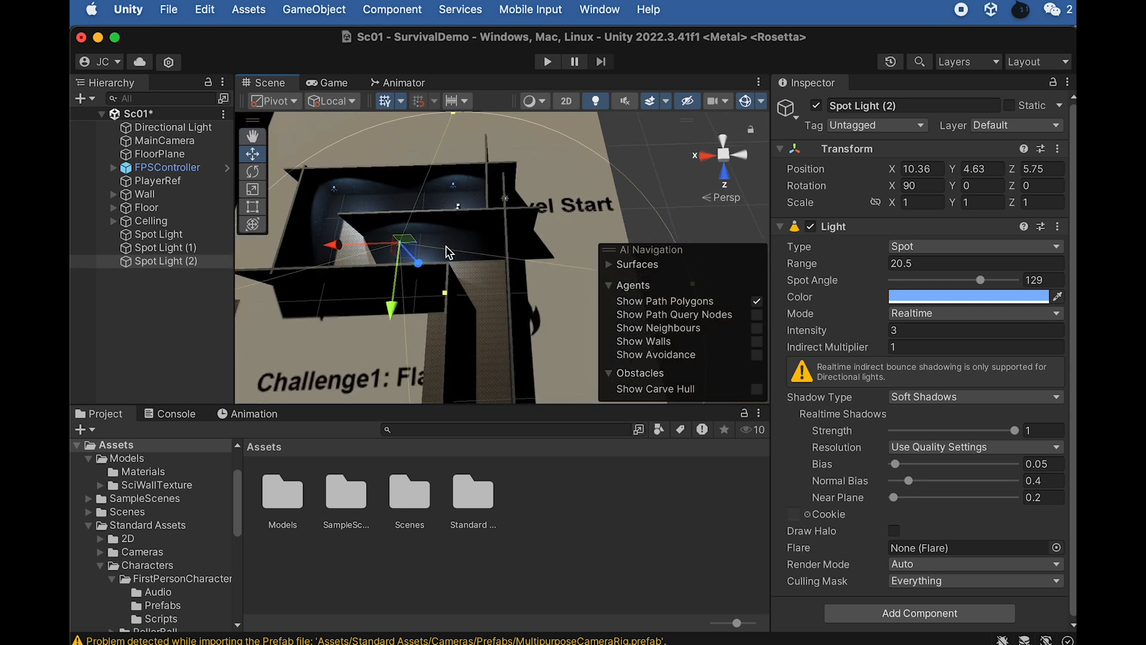
Duplicate Spot Light (2) and move the copy into the long straight corridor at about X 2.74, Y 4.63, Z 12.63
key("super+d")
left_click_drag(367, 245, 450, 242)
left_click_drag(480, 301, 476, 386)
scroll(527, 334, "down", 3)
middle_click_drag(527, 334, 531, 213)
right_click_drag(531, 214, 532, 272)
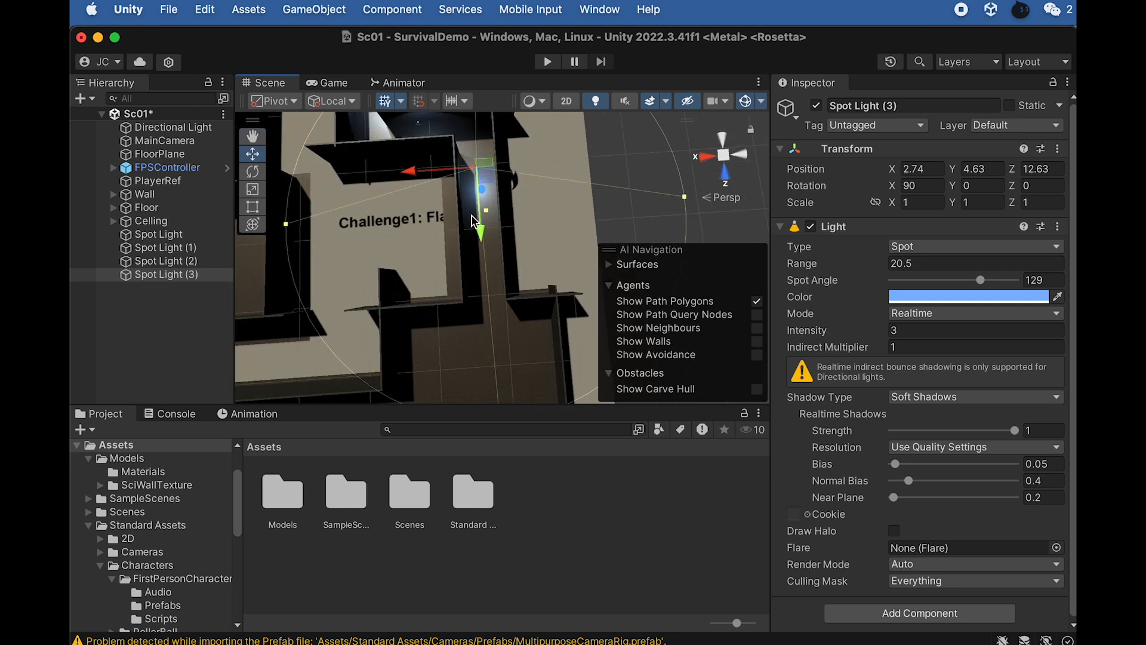
Duplicate Spot Light (3) and move the copy to the corridor's end by the large room, at about X 2.74, Y 4.6, Z 27
key("super+d")
left_click_drag(485, 242, 499, 348)
middle_click_drag(516, 172, 537, 207)
mouse_move(515, 258)
right_mouse_down()
mouse_move(184, 182)
mouse_move(129, 196)
mouse_move(515, 267)
right_mouse_up()
middle_click_drag(514, 268, 507, 155)
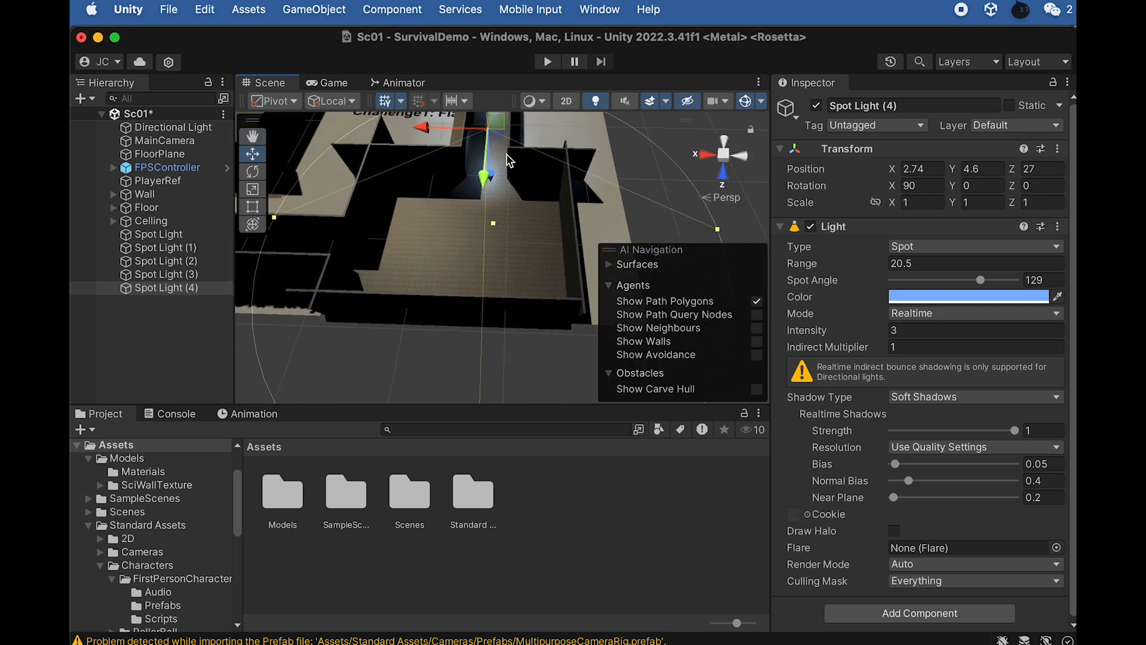
left_click_drag(514, 169, 383, 222, "alt")
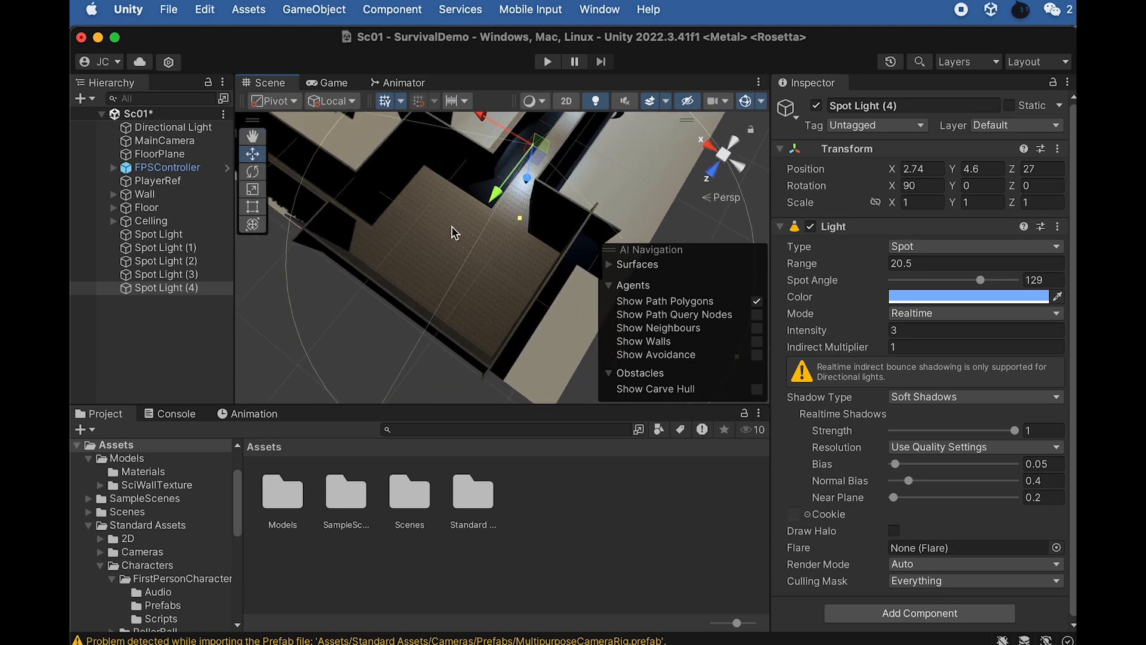
middle_click_drag(563, 197, 538, 284)
Deactivate the Directional Light temporarily and inspect the spot lights' coverage along the corridors and large room
left_click(173, 127)
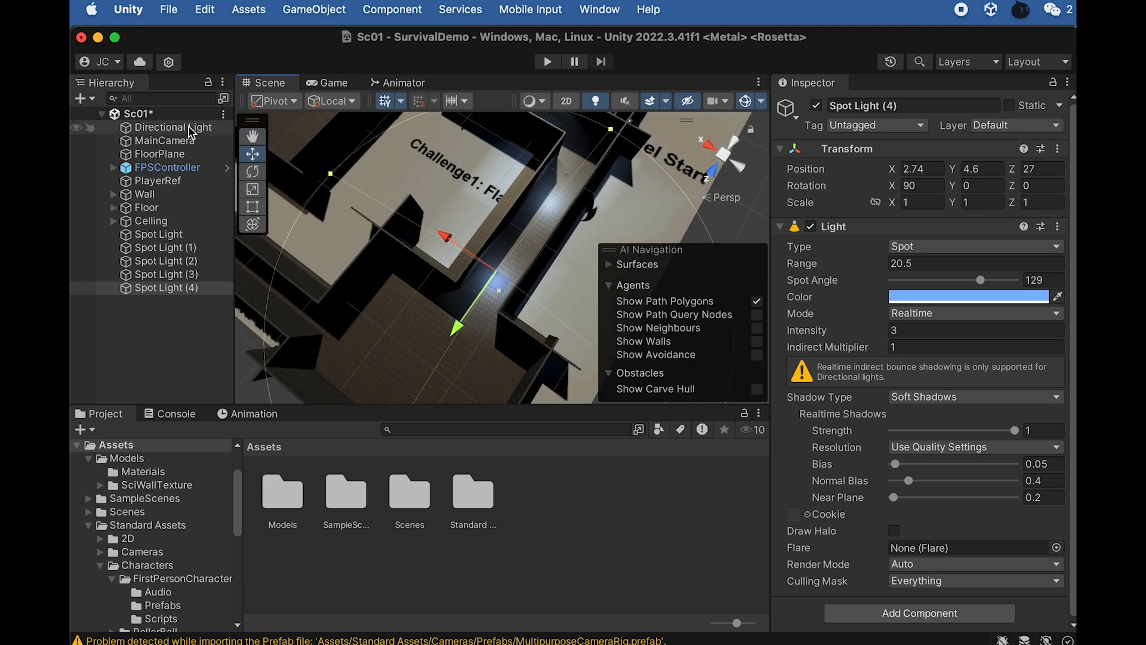
left_click(815, 103)
left_click_drag(547, 244, 550, 282, "alt")
middle_click_drag(551, 233, 557, 387)
left_click_drag(486, 265, 428, 245, "alt")
scroll(430, 249, "up", 5)
scroll(430, 250, "down", 3)
scroll(478, 253, "down", 5)
middle_click_drag(479, 254, 669, 263)
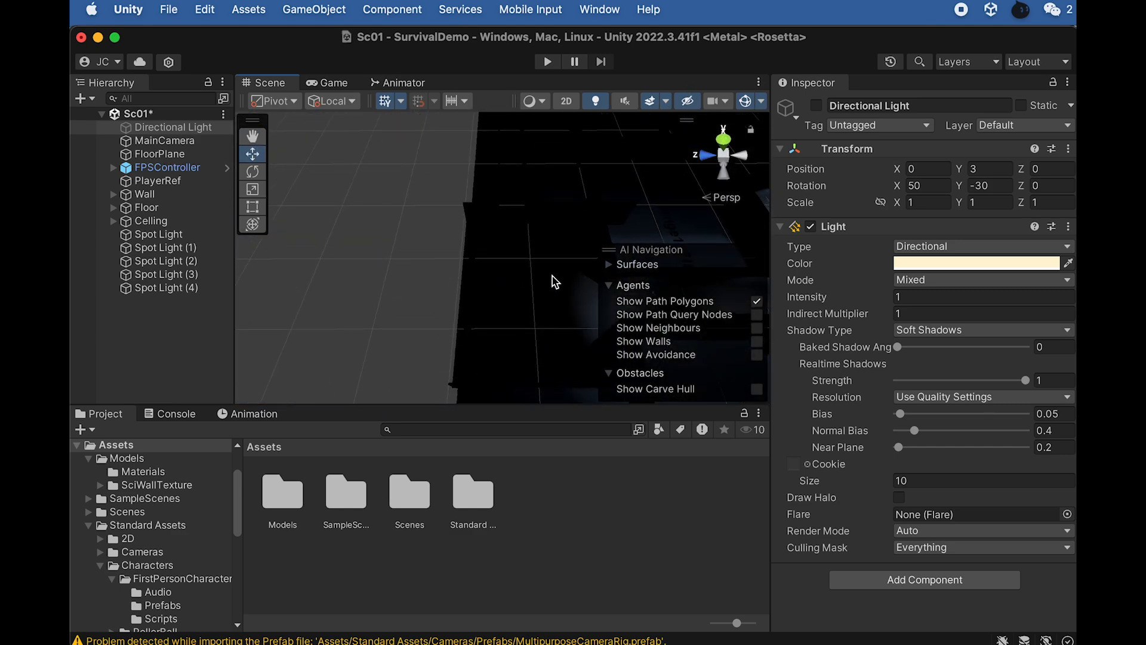
scroll(443, 255, "down", 3)
Reactivate the Directional Light and place a duplicate of Spot Light (4) in the large room at about X 3.88, Y 4.6, Z 40
left_click(816, 105)
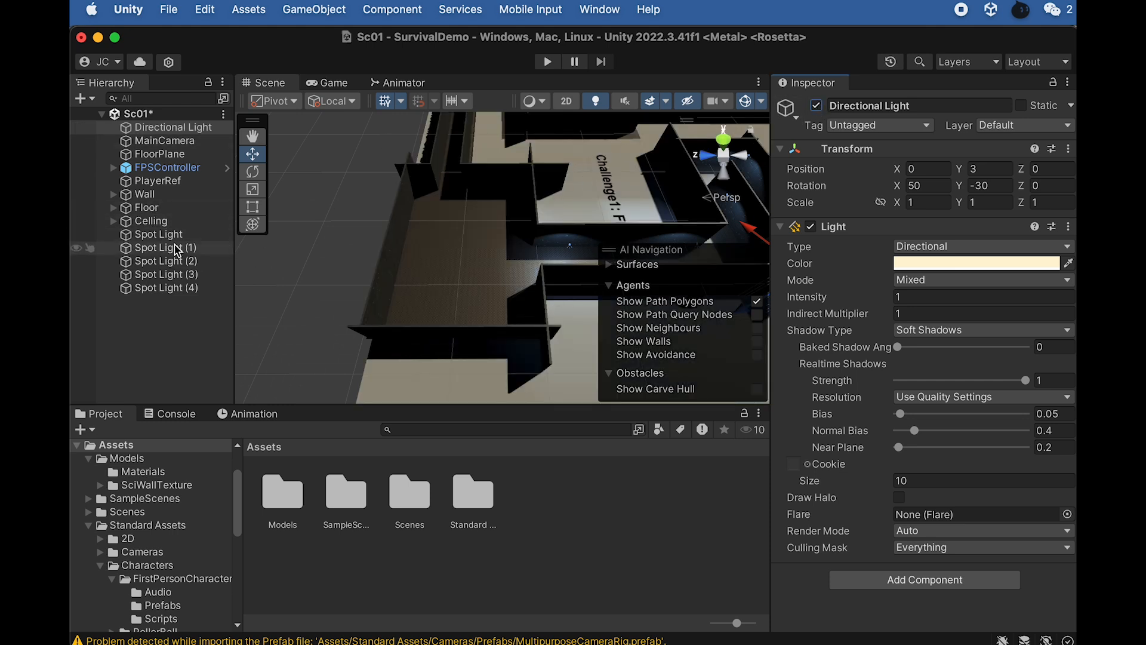
left_click(225, 289)
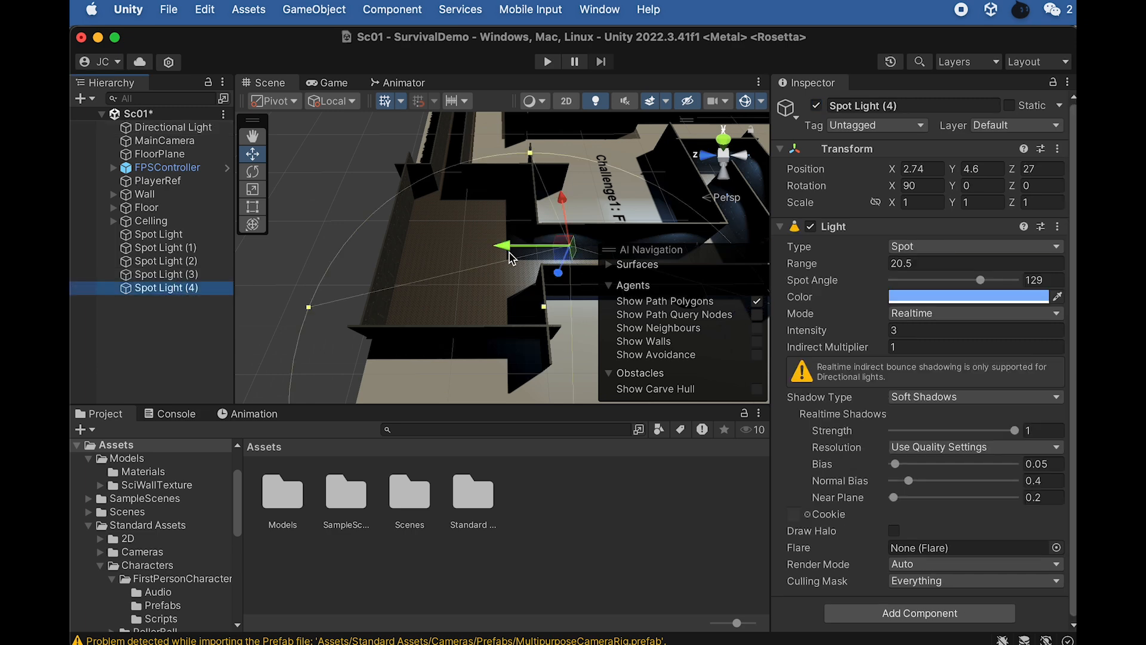
key("super+d")
mouse_move(509, 256)
left_mouse_down()
mouse_move(478, 256)
mouse_move(469, 209)
mouse_move(492, 267)
left_mouse_up()
left_click_drag(457, 209, 466, 181)
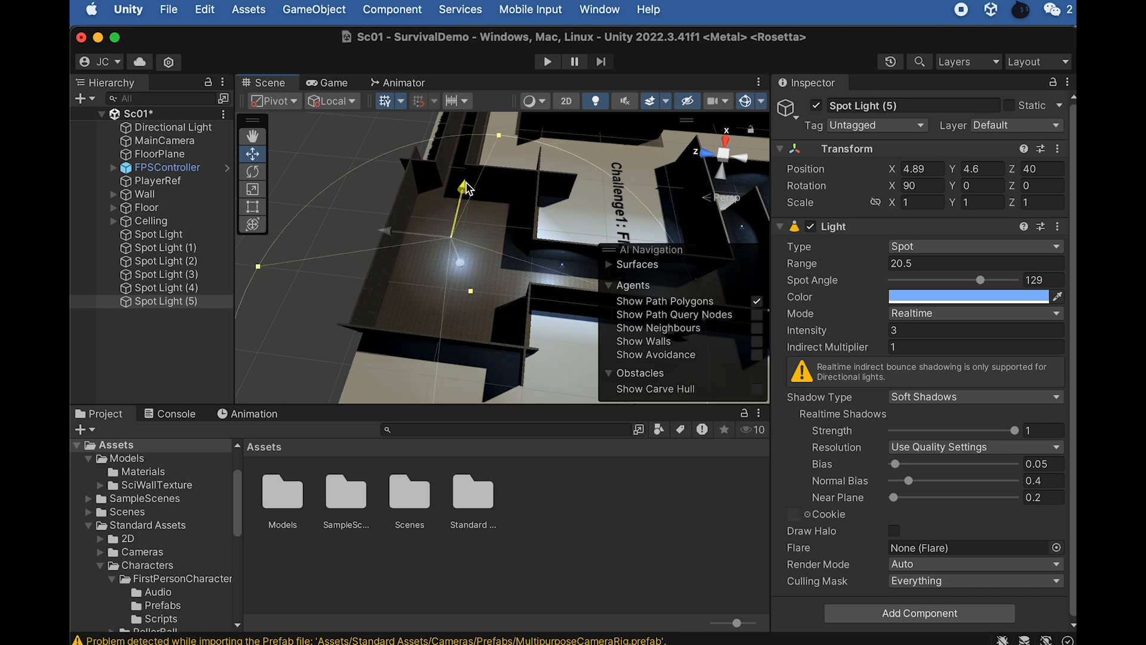
Deactivate the Directional Light and focus the scene view on Spot Light (5)
left_click(170, 127)
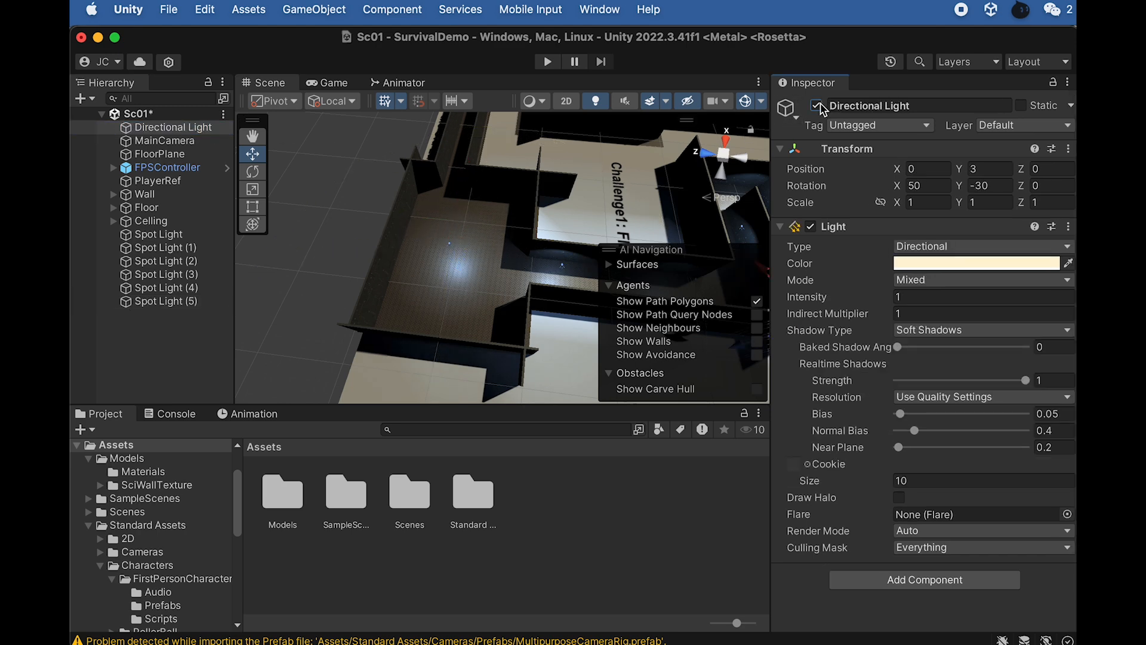
left_click(817, 105)
left_click(179, 302)
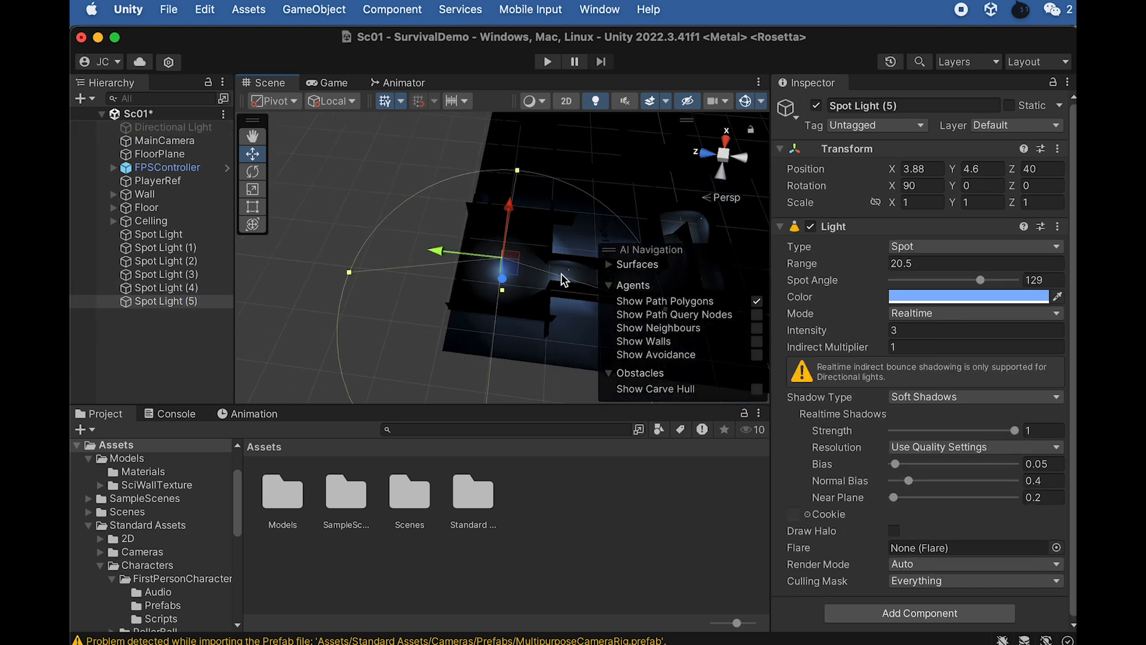
Set Spot Light (5)'s range to 27.8, spot angle to 169 and intensity to 4
scroll(532, 282, "up", 10)
left_click_drag(545, 293, 482, 269, "alt")
scroll(501, 264, "down", 5)
scroll(508, 263, "down", 8)
scroll(508, 263, "up", 4)
middle_click_drag(482, 269, 404, 247)
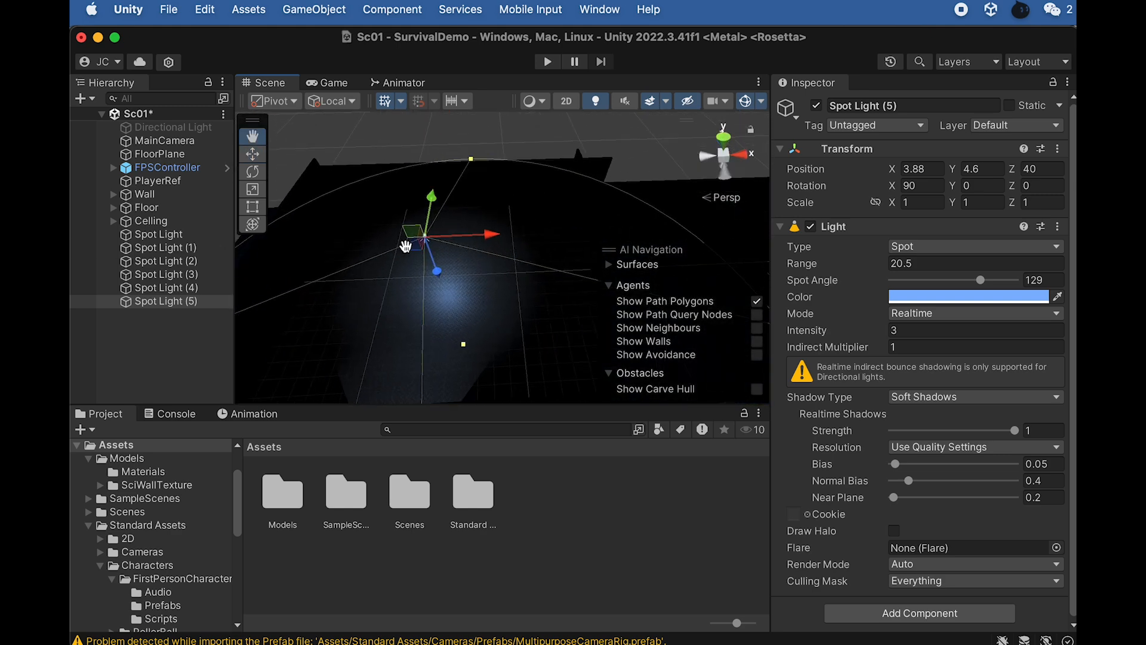
mouse_move(797, 330)
left_mouse_down()
mouse_move(823, 338)
mouse_move(811, 336)
left_mouse_up()
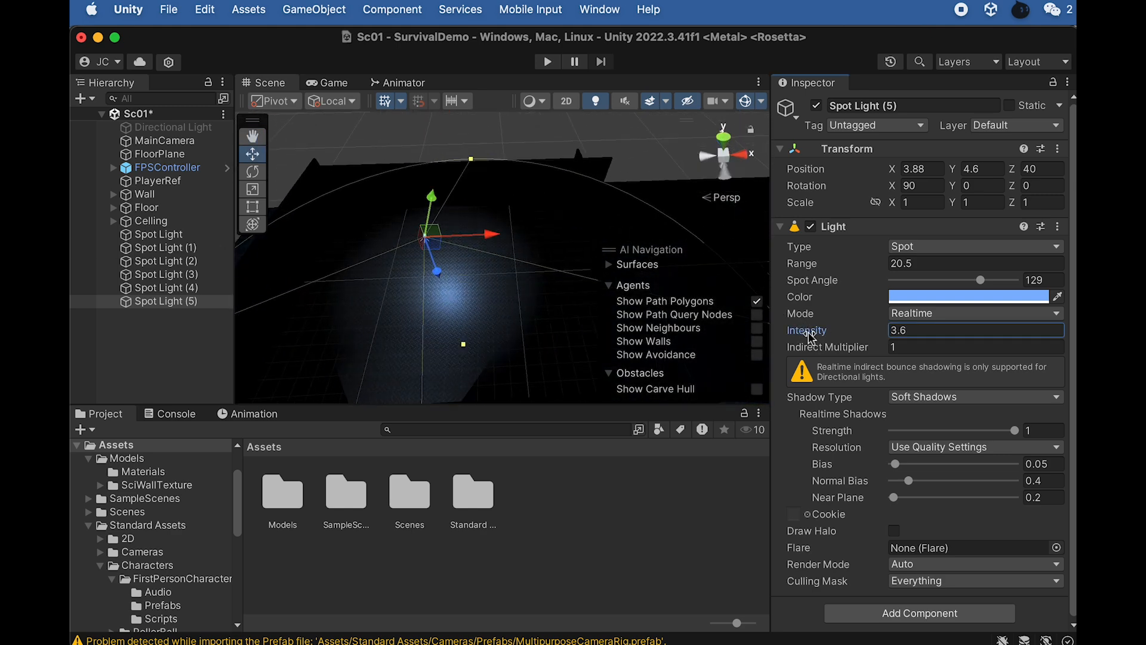
left_click_drag(806, 266, 855, 276)
left_click_drag(986, 283, 1010, 288)
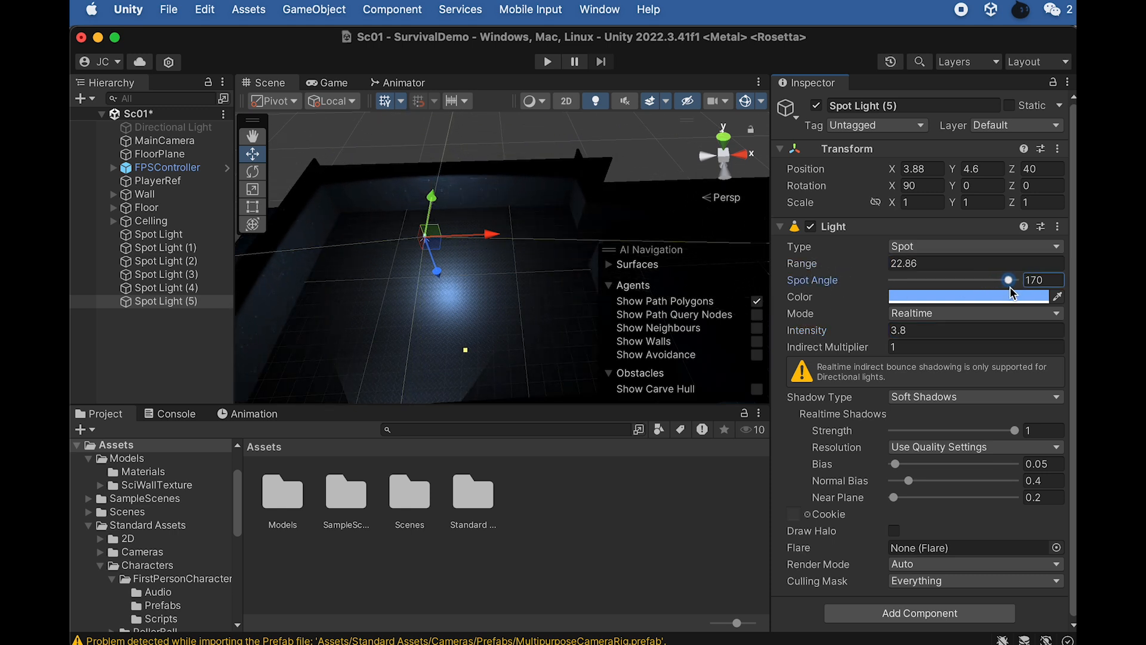
mouse_move(495, 297)
left_mouse_down("alt")
mouse_move(468, 350)
mouse_move(511, 310)
left_mouse_up("alt")
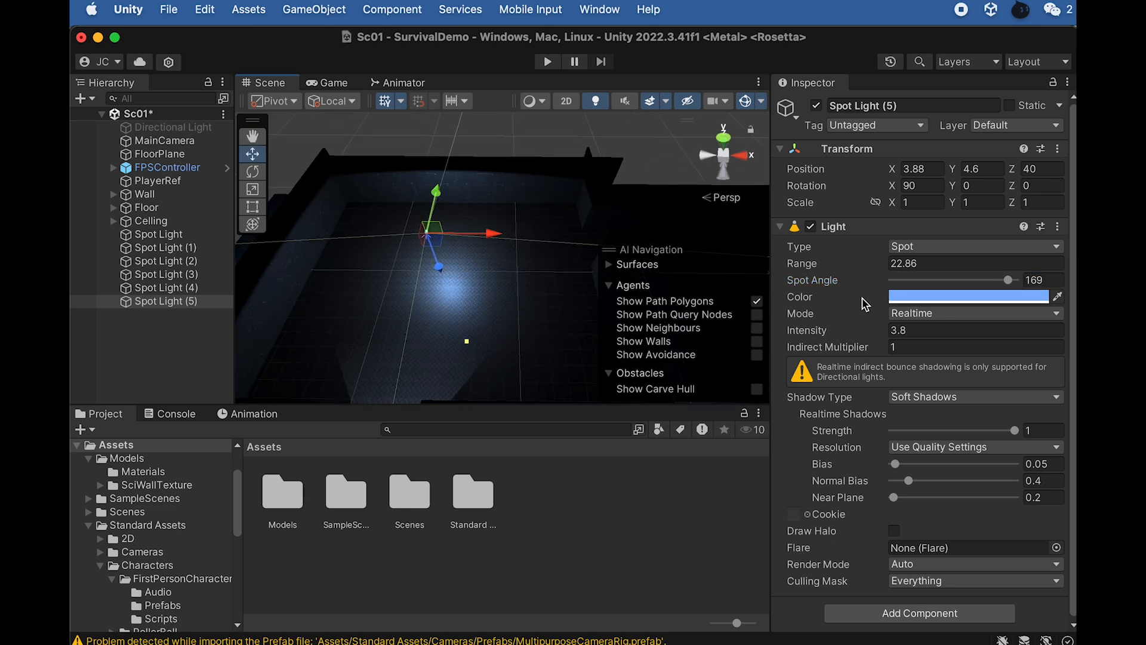
left_click_drag(808, 263, 843, 273)
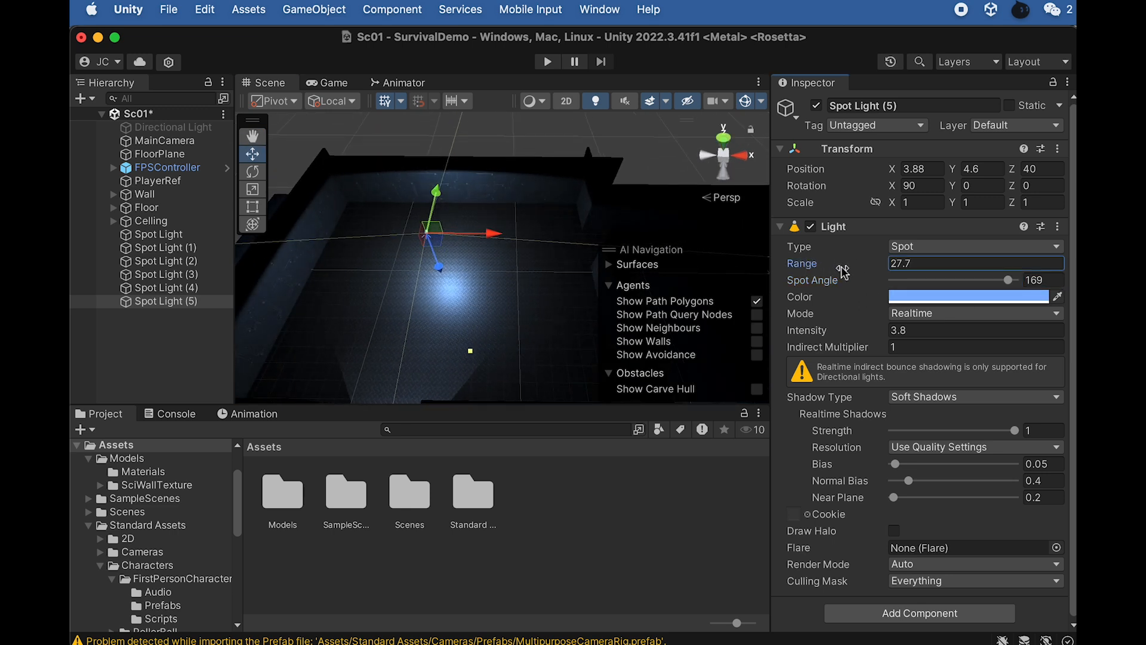
left_click_drag(804, 334, 807, 336)
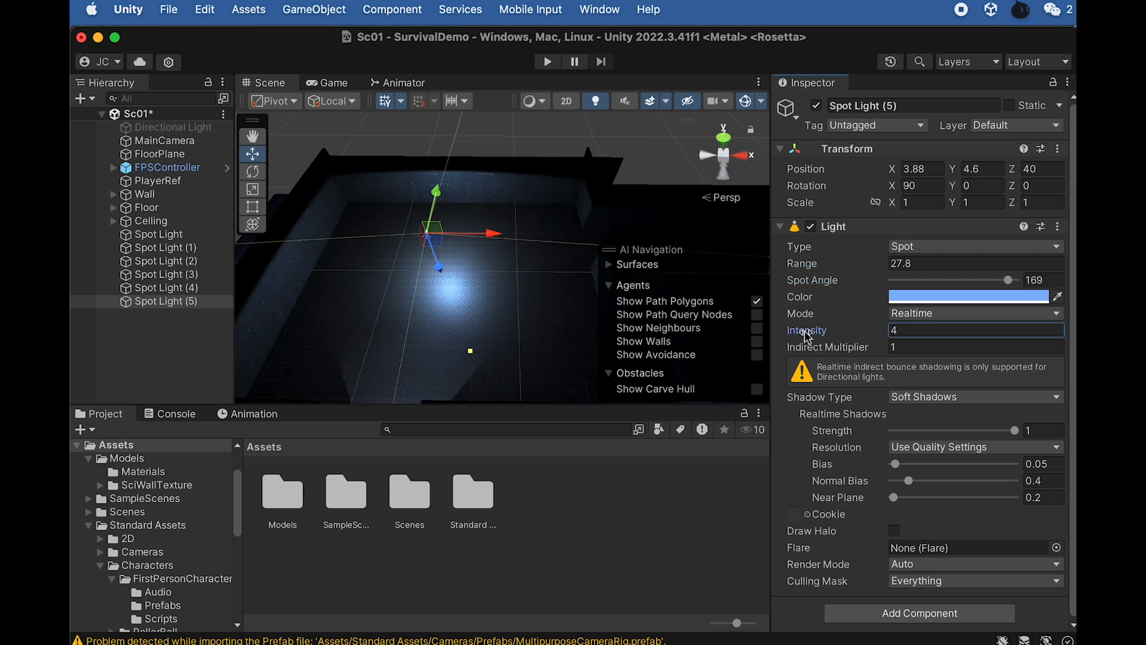
left_click(809, 267)
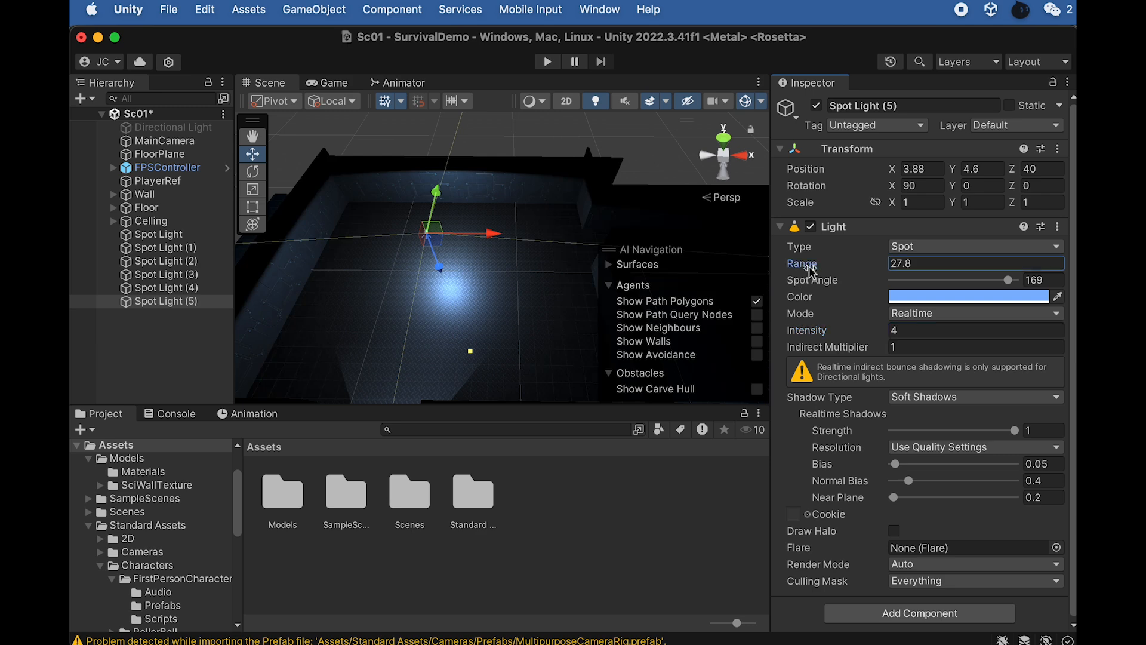
Duplicate Spot Light (5) in the large room, placing the copy near the opposite wall at about X 11.77, Y 4.6, Z 35.73
left_click_drag(357, 373, 388, 325, "alt")
left_click_drag(459, 253, 746, 169)
key("super+d")
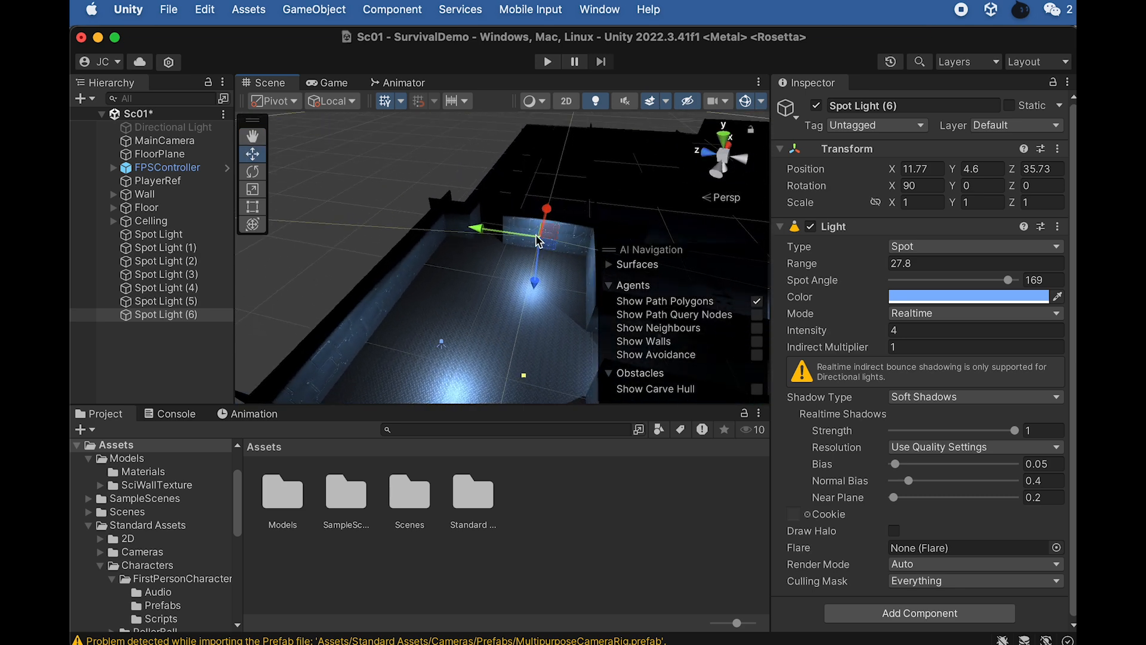
left_click_drag(538, 236, 279, 390, "alt")
left_click_drag(435, 333, 251, 333, "alt")
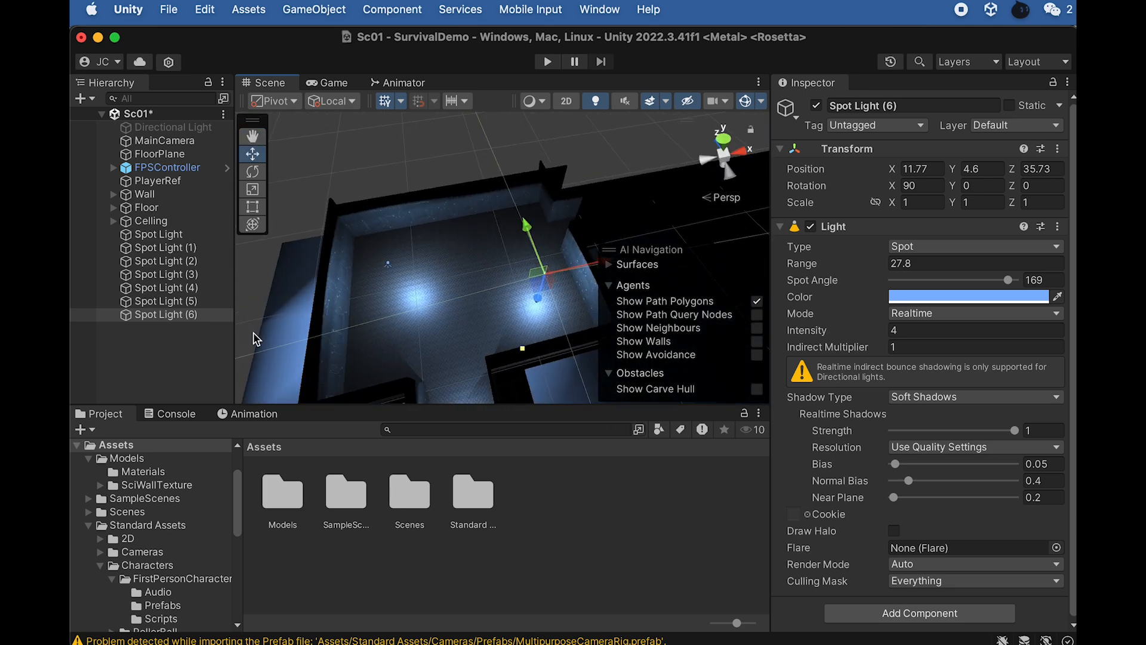
Reposition Spot Light (5) in the large room to about X -2.2, Y 4.6, Z 41.31
left_click(179, 301)
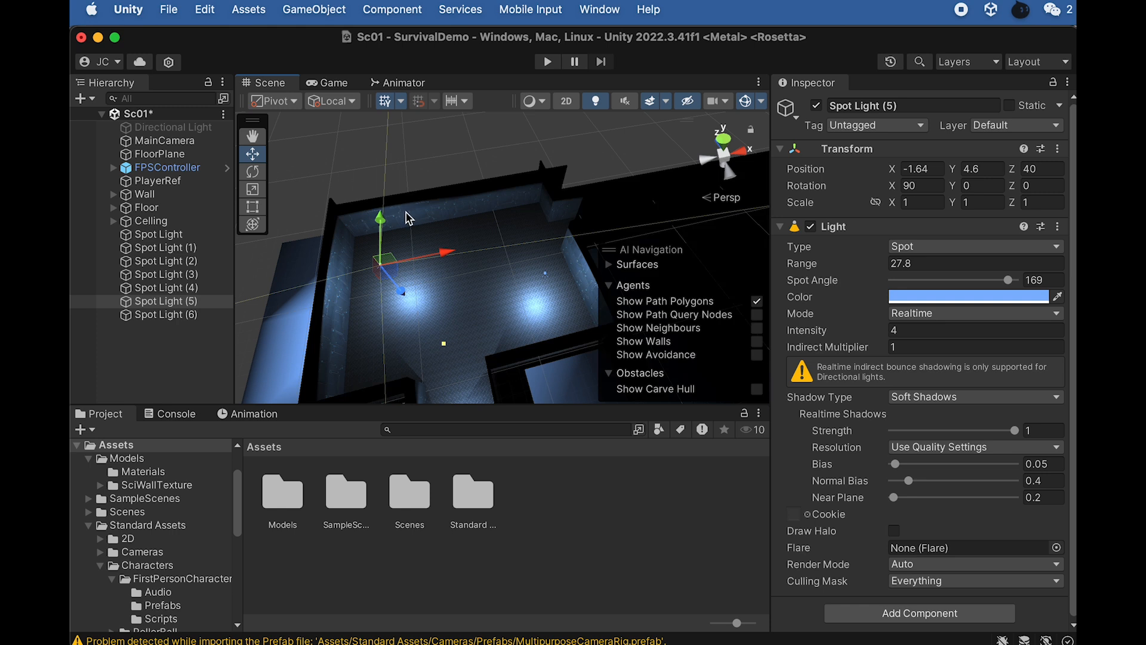
left_click_drag(381, 218, 386, 213)
left_click_drag(448, 242, 442, 243)
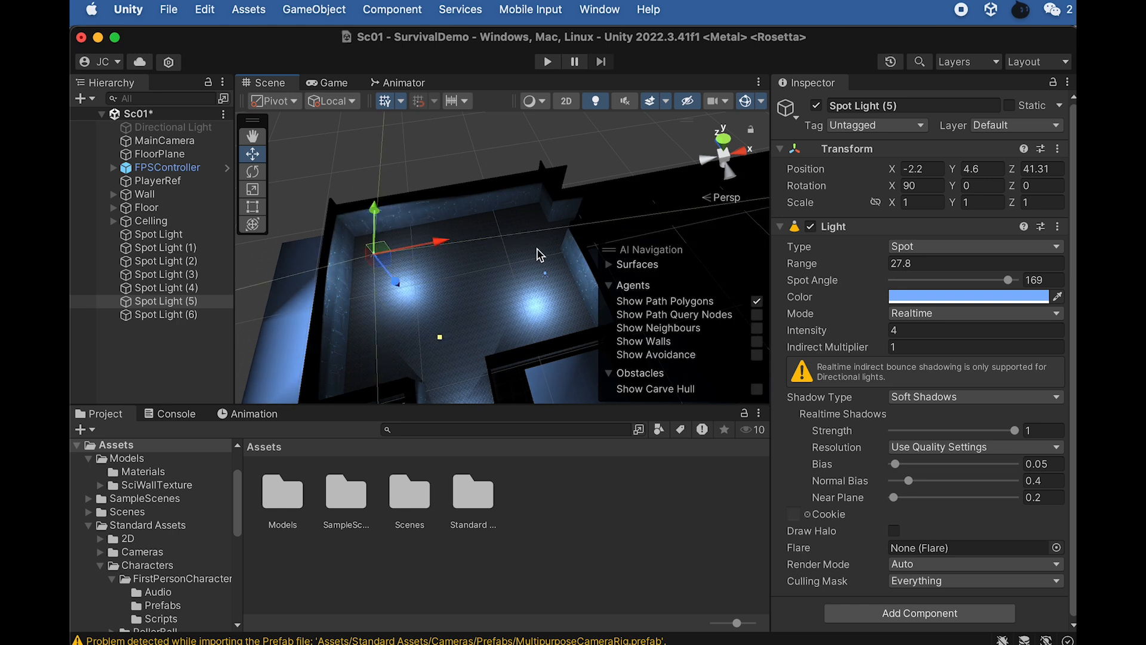
Duplicate Spot Light (4) and move the copy into the corridor beyond the large room, at about X 25.7, Y 4.6, Z 42.9
middle_click_drag(434, 284, 406, 292)
scroll(442, 264, "down", 5)
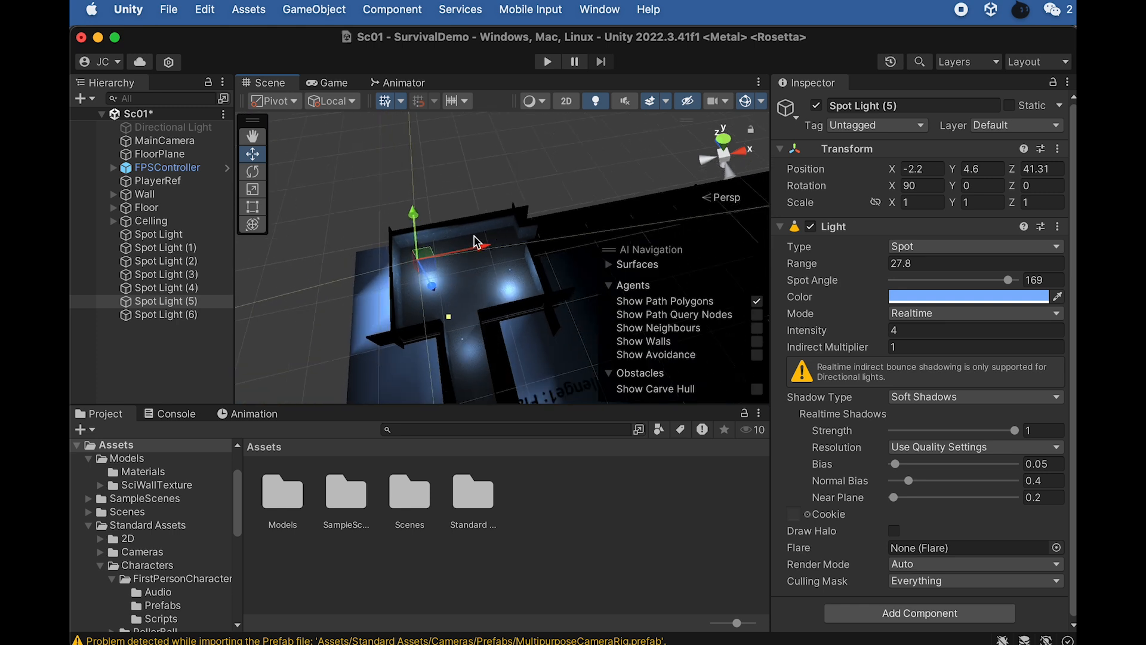
left_click(225, 290)
scroll(491, 329, "down", 2)
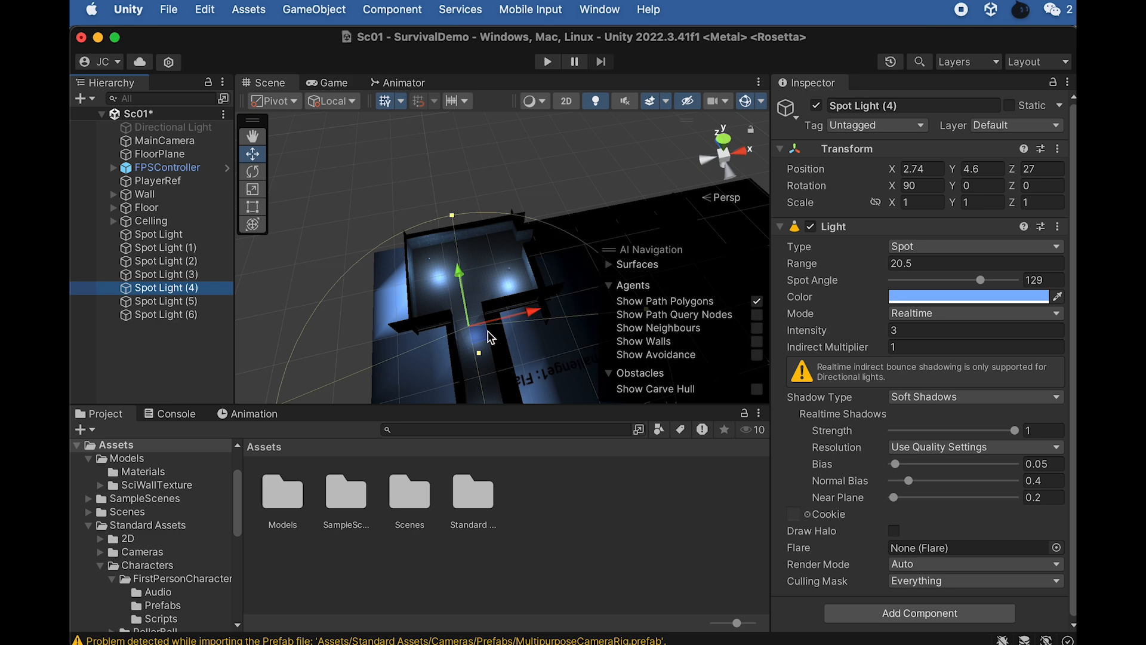
key("super+d")
left_click_drag(532, 312, 647, 297)
left_click_drag(560, 250, 533, 189)
left_click_drag(457, 334, 750, 377, "alt")
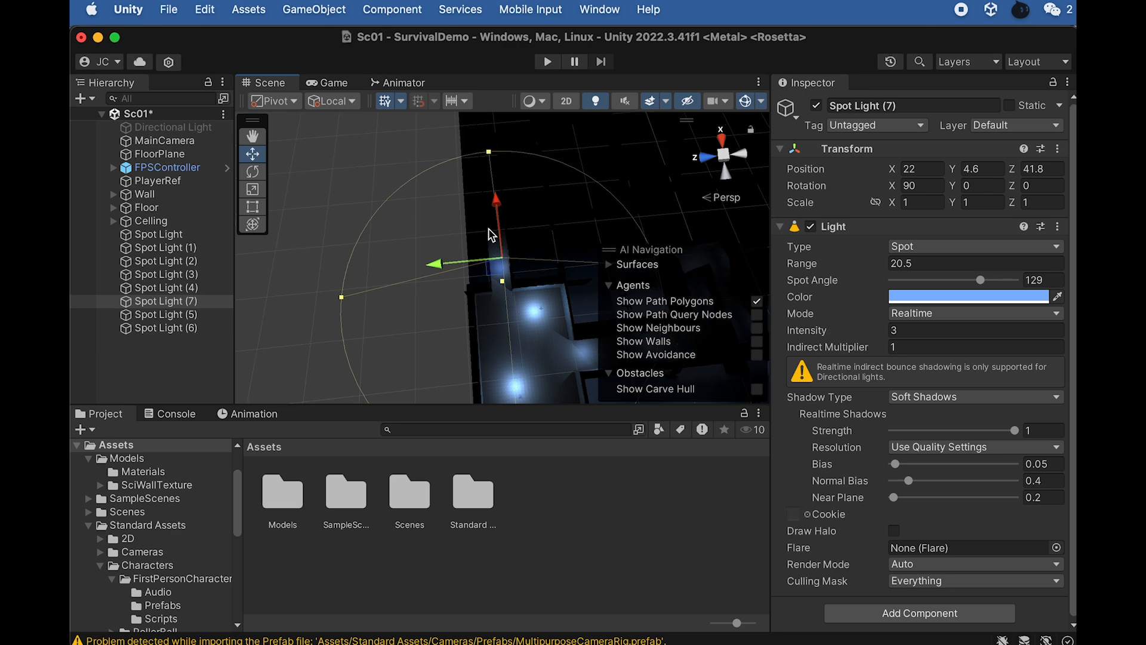
left_click_drag(443, 257, 437, 258)
left_click_drag(494, 199, 492, 185)
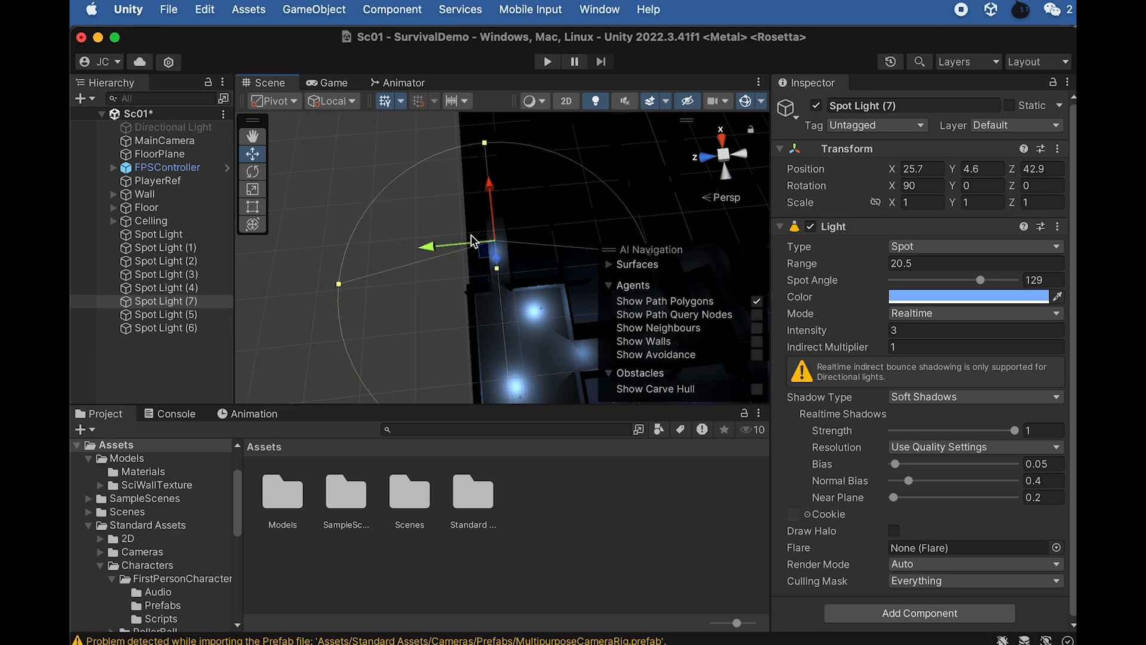
Duplicate Spot Light (7) and move the copy farther along the corridor to about X 42.4, Y 4.6, Z 42.9
key("f")
scroll(520, 211, "down", 10)
left_click_drag(525, 216, 312, 281, "alt")
key("super+d")
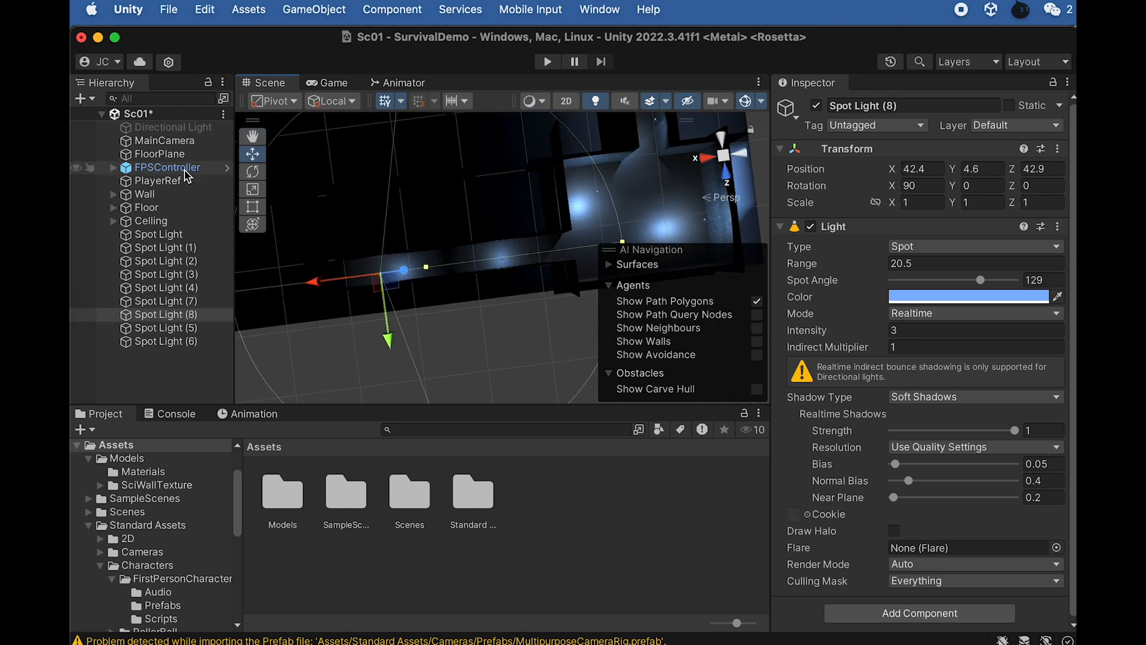
Reactivate the Directional Light and shift Spot Light (8) along the corridor to about X 41.7
left_click(169, 129)
left_click(816, 106)
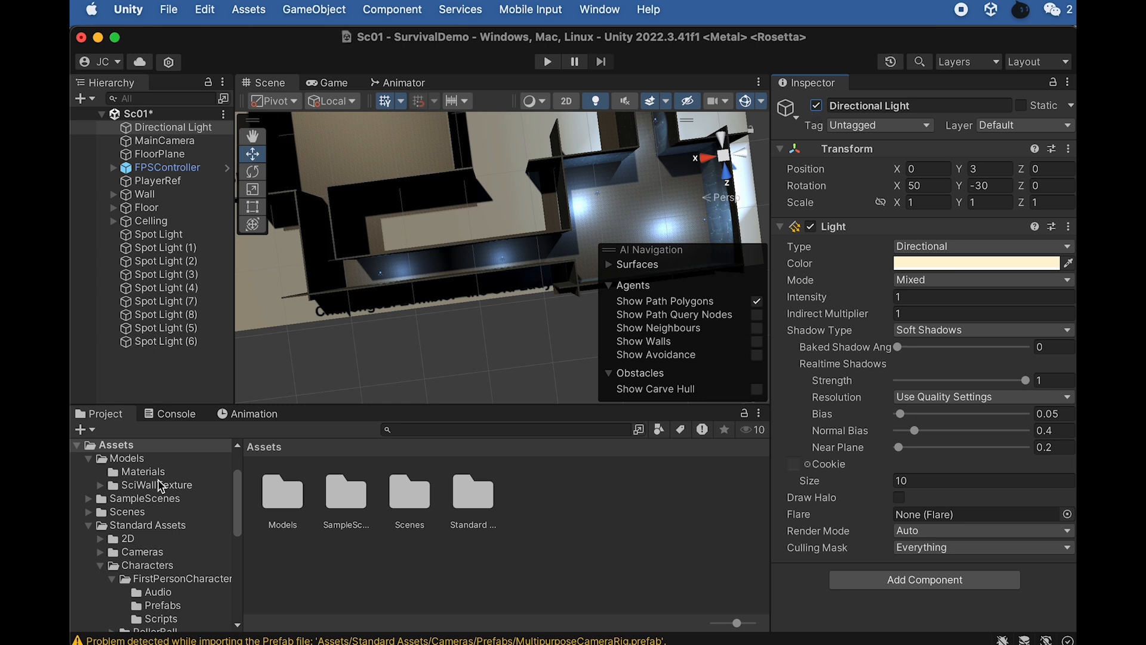
left_click(176, 338)
left_click(178, 313)
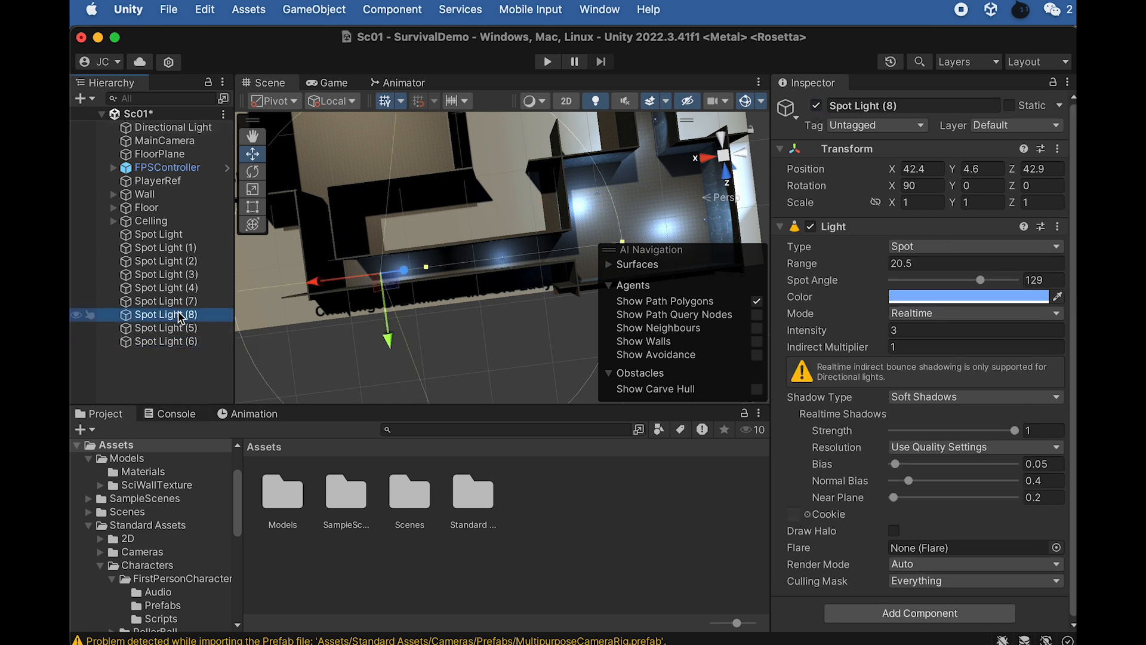
left_click_drag(351, 279, 310, 286)
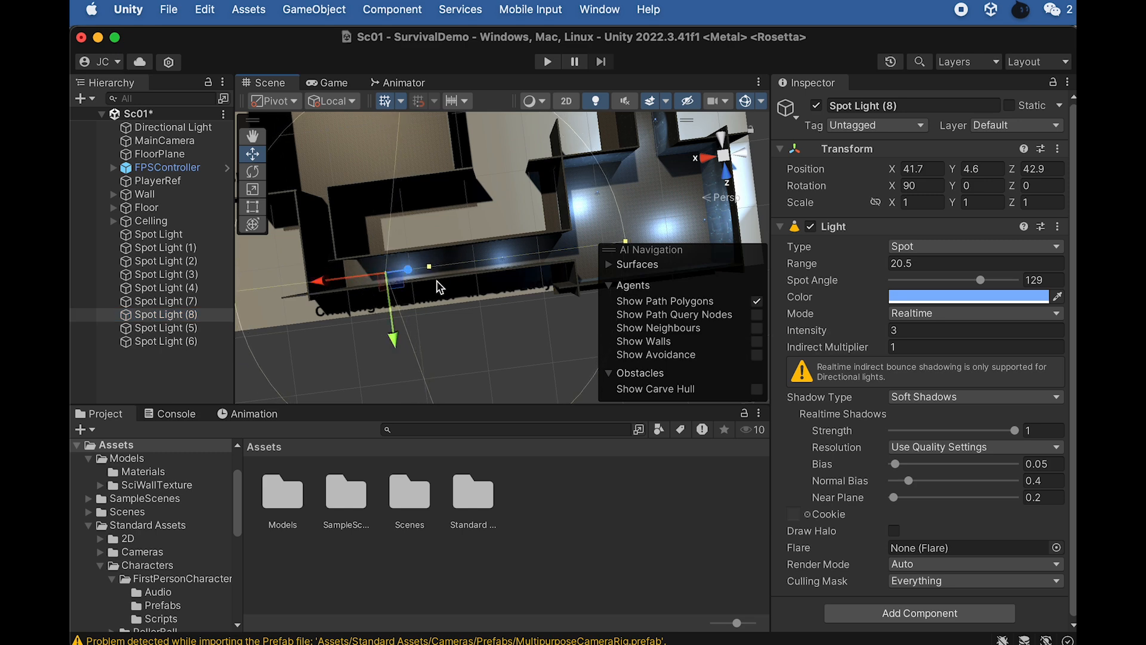
Duplicate Spot Light (8) and move the copy around the corner to about X 49.8, Y 4.6, Z 33.5
key("f")
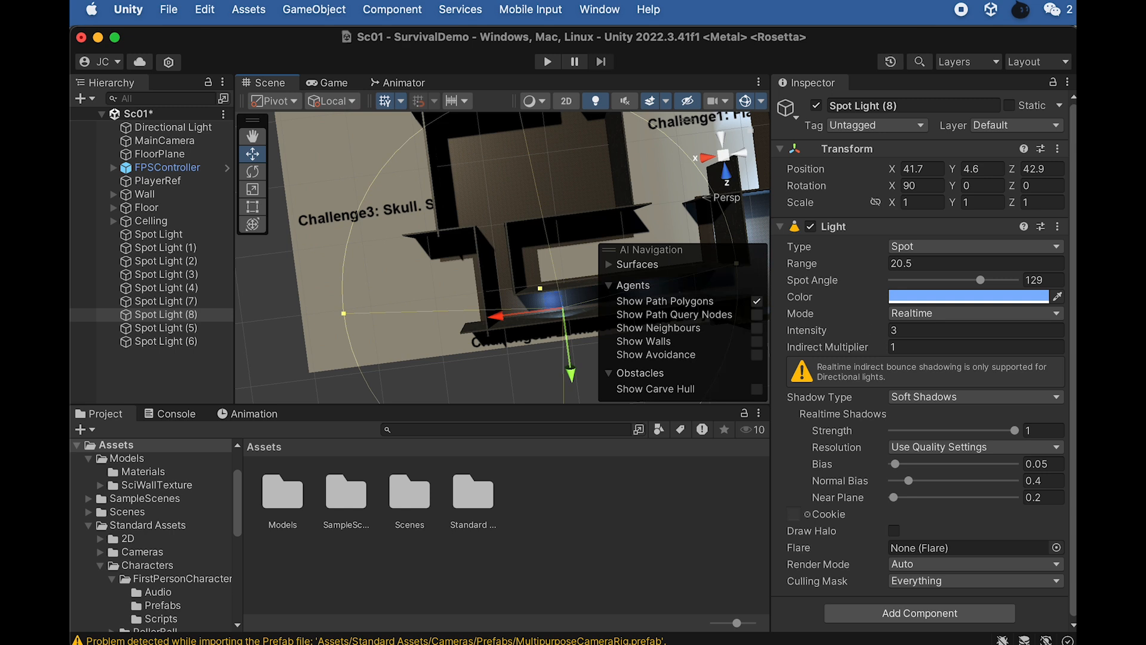
key("super+d")
left_click_drag(485, 320, 434, 323)
left_click_drag(522, 383, 509, 311)
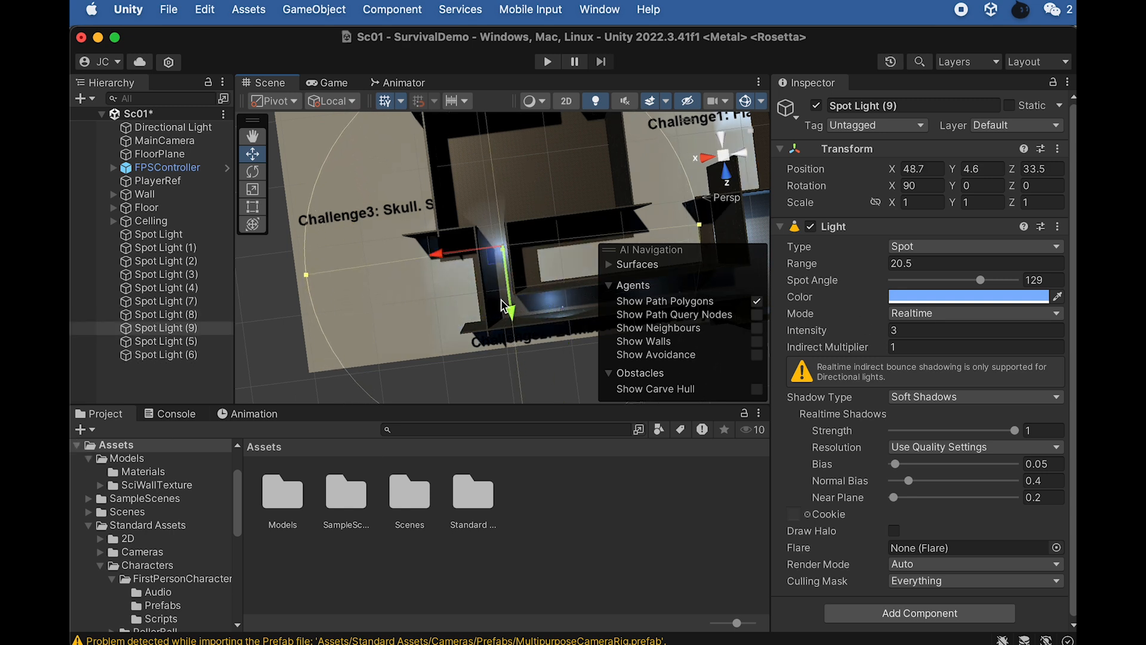
left_click_drag(440, 249, 430, 250)
Duplicate Spot Light (9) and place the copy in the passage beyond the Challenge 3 room, at about X 36.7, Y 4.6, Z 5.7
middle_click_drag(513, 257, 489, 320)
scroll(489, 317, "down", 3)
key("super+d")
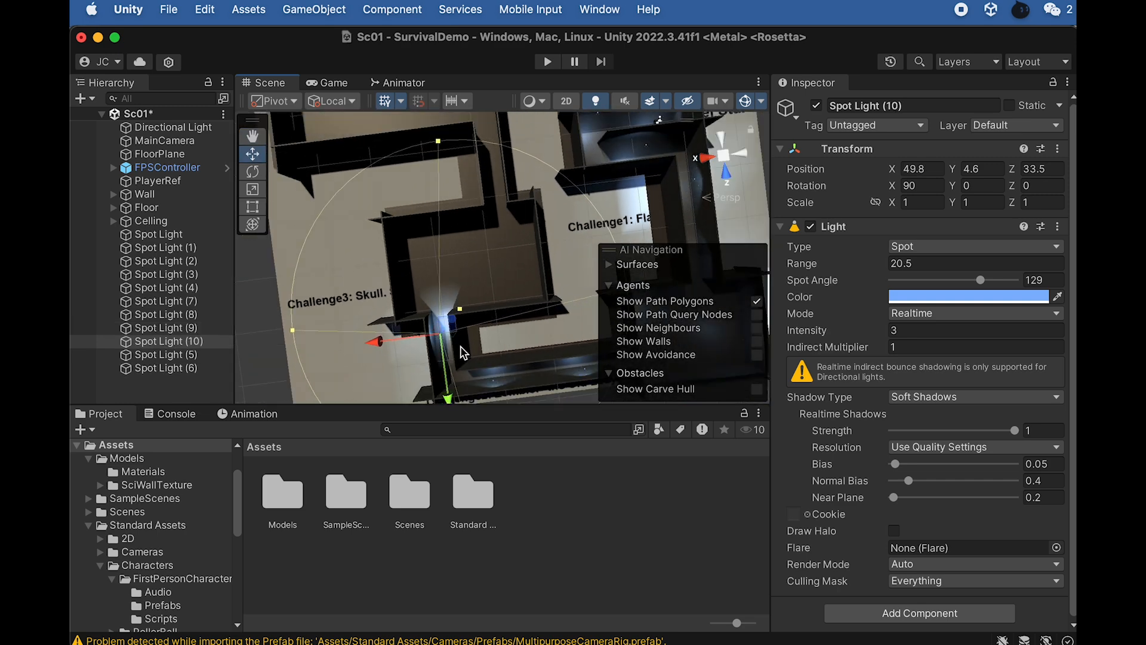
left_click_drag(452, 396, 449, 236)
left_click_drag(372, 179, 431, 170)
scroll(500, 285, "down", 3)
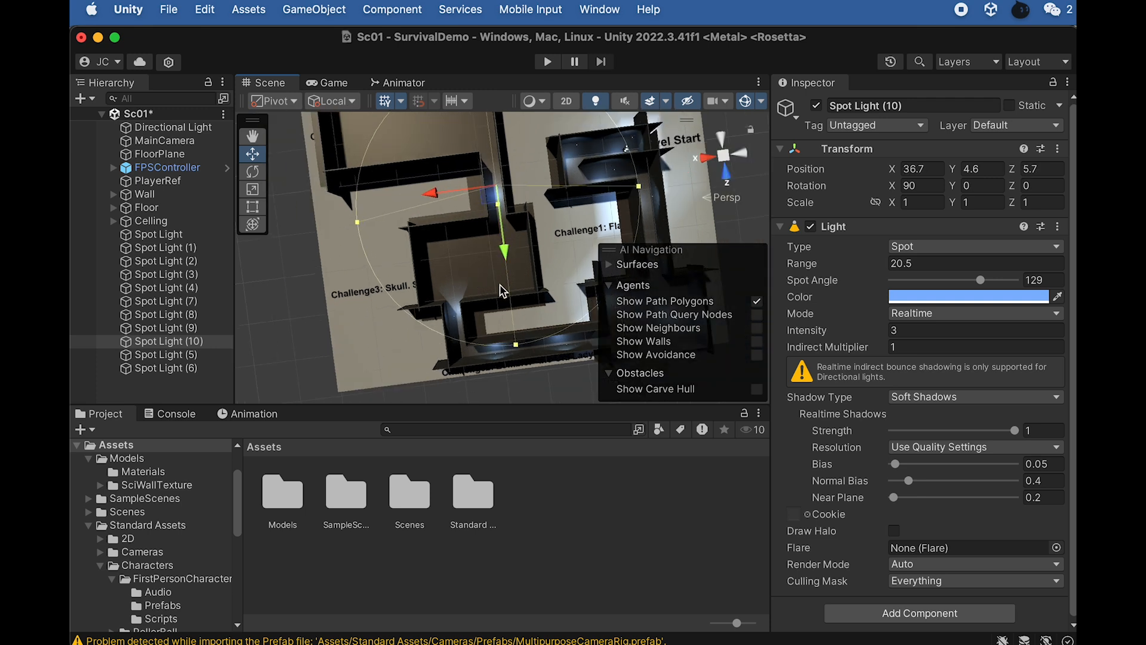
Duplicate Spot Light (6) and move the copy into the room beside the Challenge 3 label
middle_click_drag(504, 286, 405, 221)
left_click(166, 367)
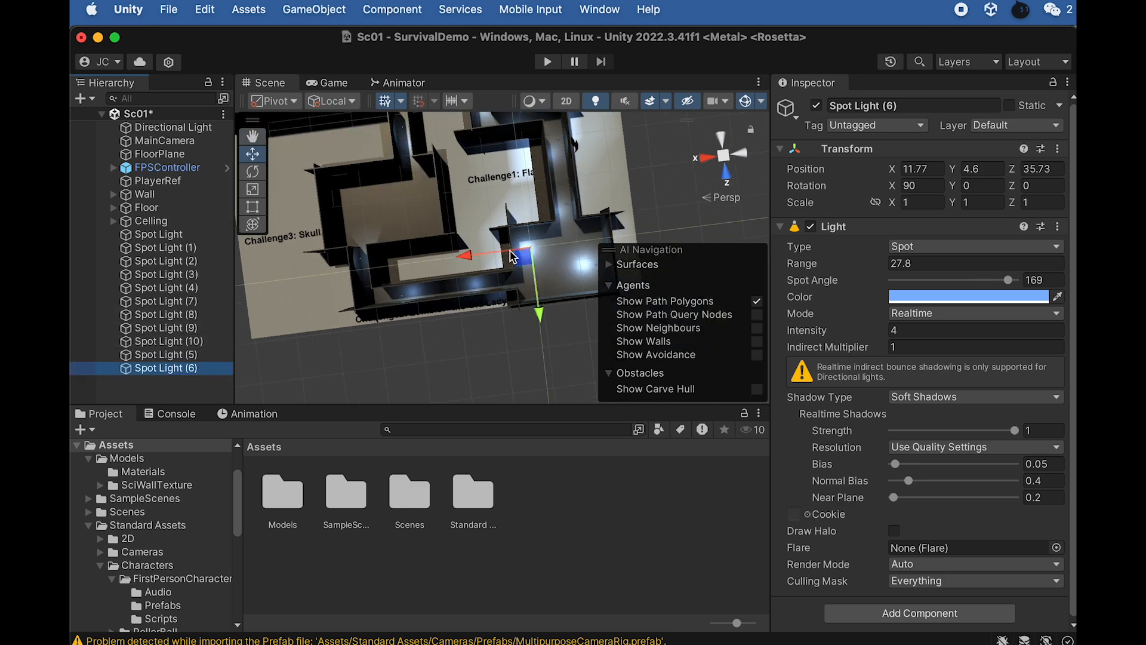
key("super+d")
left_click_drag(511, 256, 360, 271)
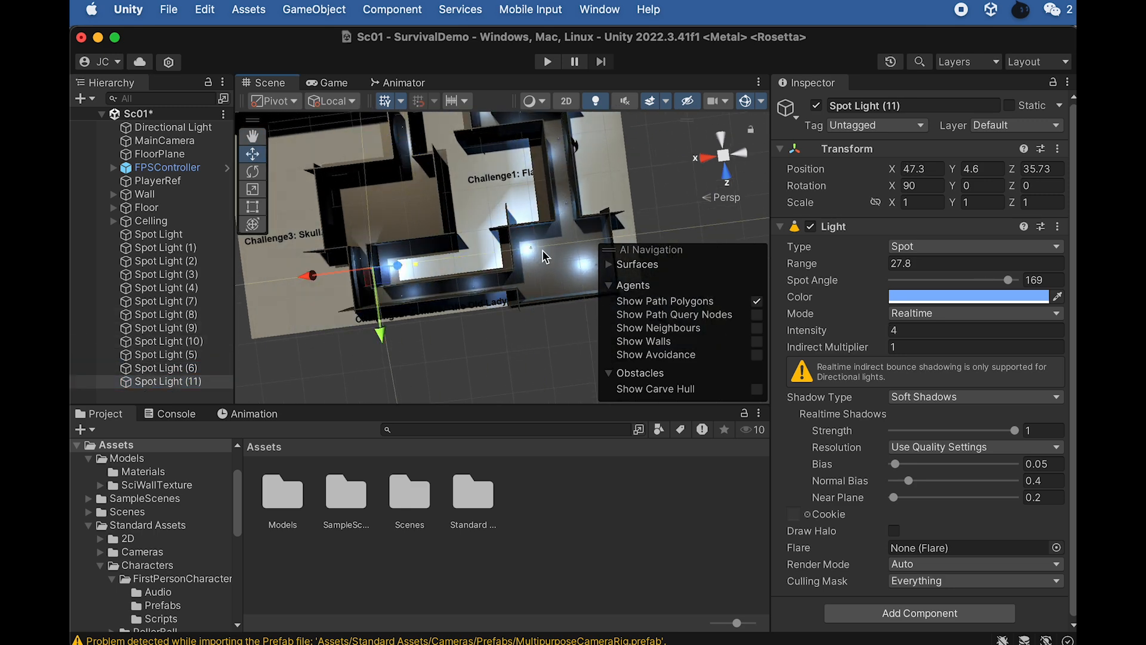
left_click_drag(384, 335, 315, 213)
Duplicate Spot Light (11) and move the copy into the largest room at the level's far end, at about X 43.3, Z -34.6
middle_click_drag(414, 210, 471, 306)
left_click_drag(459, 376, 396, 107)
key("super+d")
scroll(501, 171, "up", 5)
left_click_drag(495, 269, 468, 385, "alt")
mouse_move(469, 314)
left_mouse_down()
mouse_move(469, 328)
mouse_move(473, 304)
left_mouse_up()
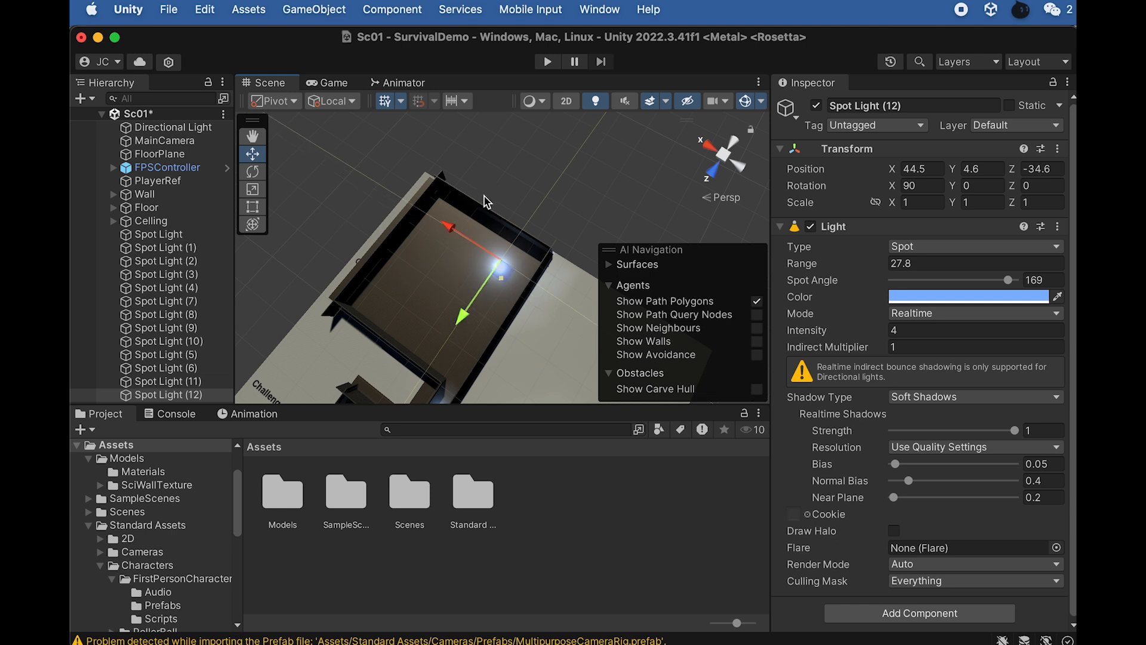
left_click_drag(486, 263, 442, 346, "alt")
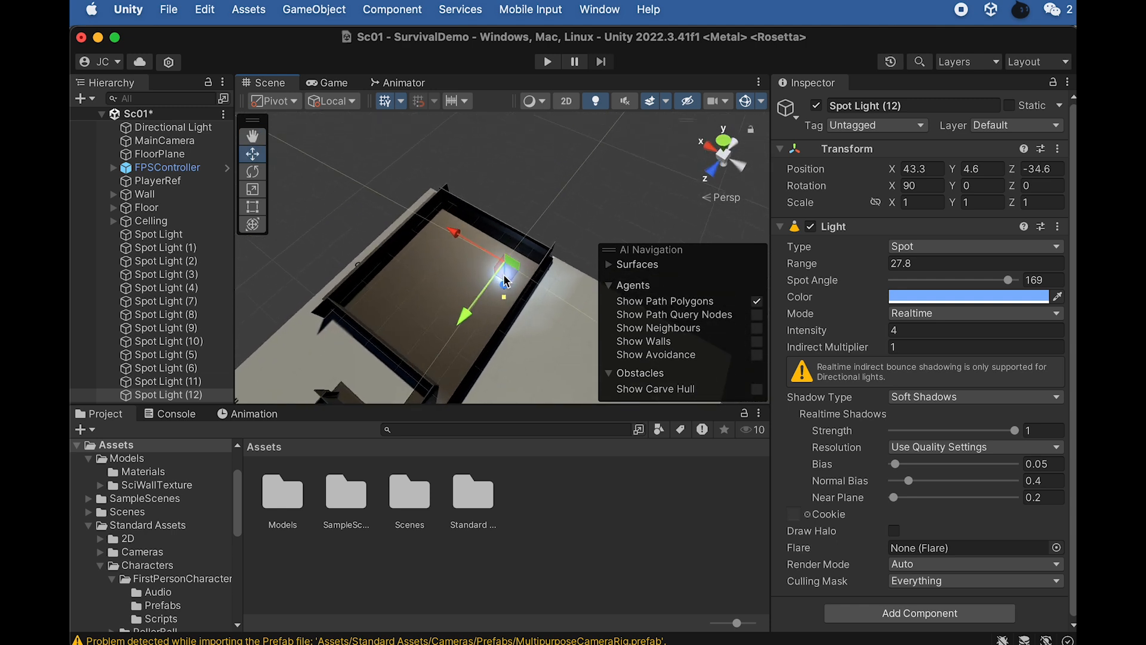
Add two more spot lights to the far room by duplication, at about X 64.3, Z -11.3 and X 64.3, Z -35.3
key("super+d")
left_click_drag(506, 263, 446, 345)
left_click_drag(401, 313, 351, 276)
left_click_drag(351, 324, 490, 373)
key("super+d")
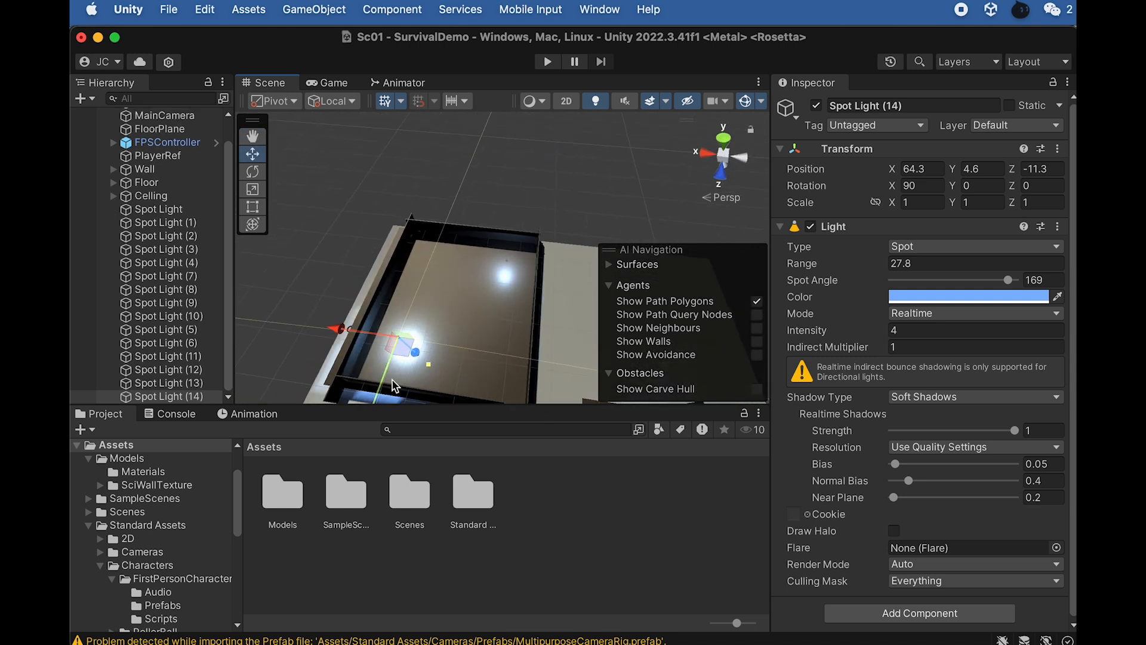
left_click_drag(383, 388, 409, 289)
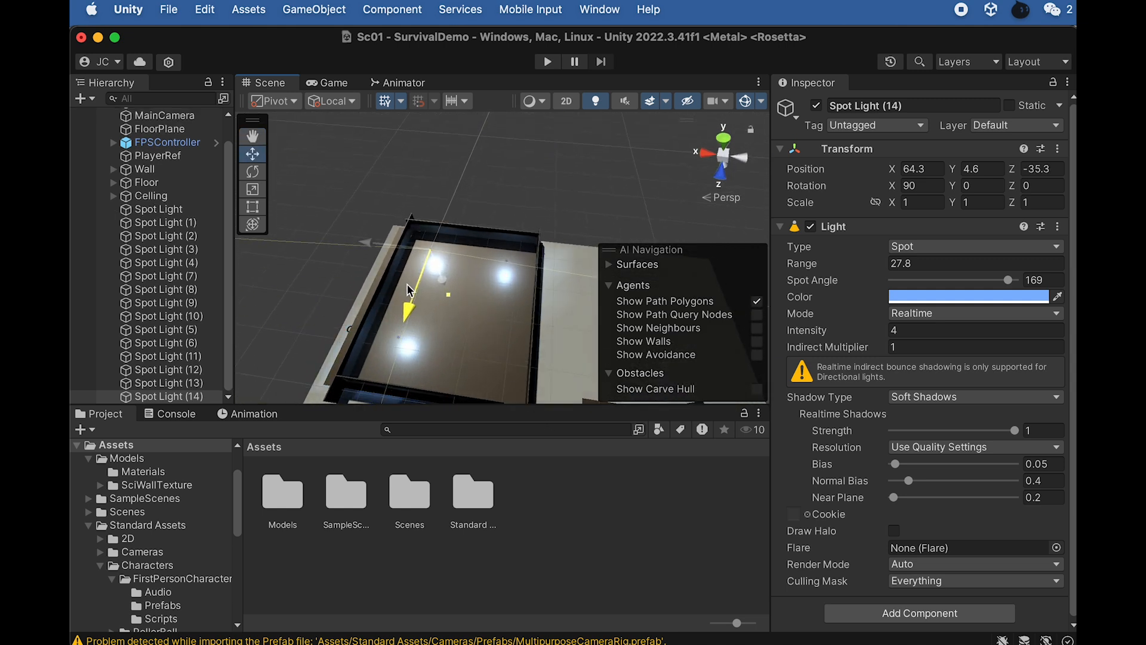
Move Spot Light (12) toward the middle of the far room's side, to about Z -23.8
left_click(197, 384)
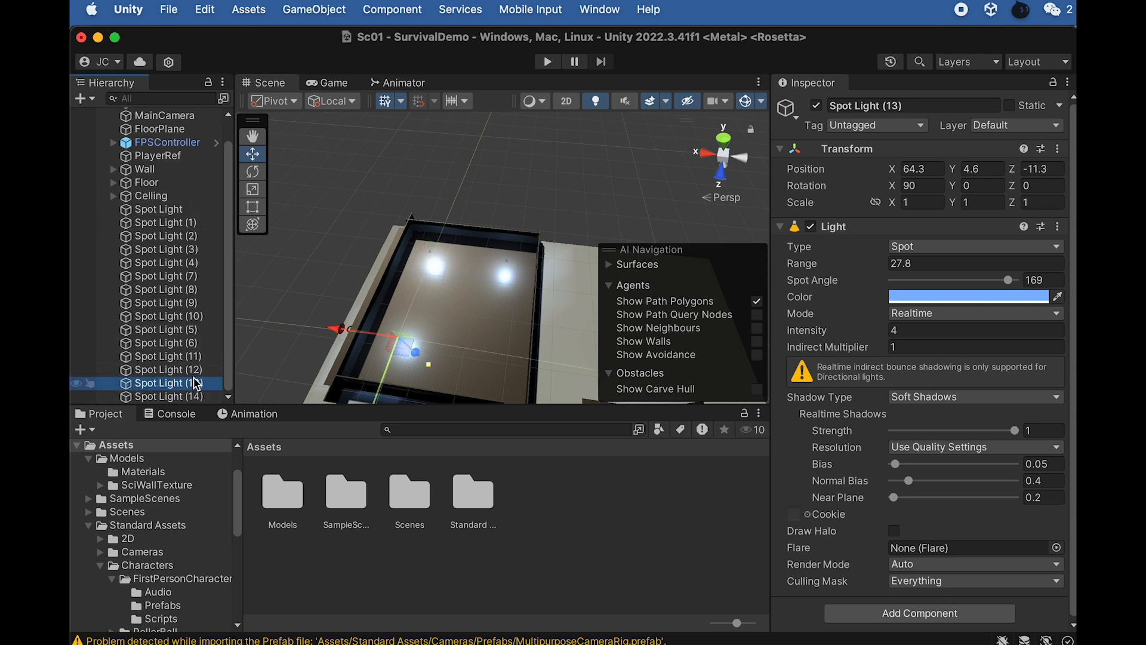
left_click(179, 370)
left_click_drag(497, 325, 491, 370)
Deactivate the Directional Light and inspect the spot lights' coverage inside the far room
scroll(165, 122, "up", 2)
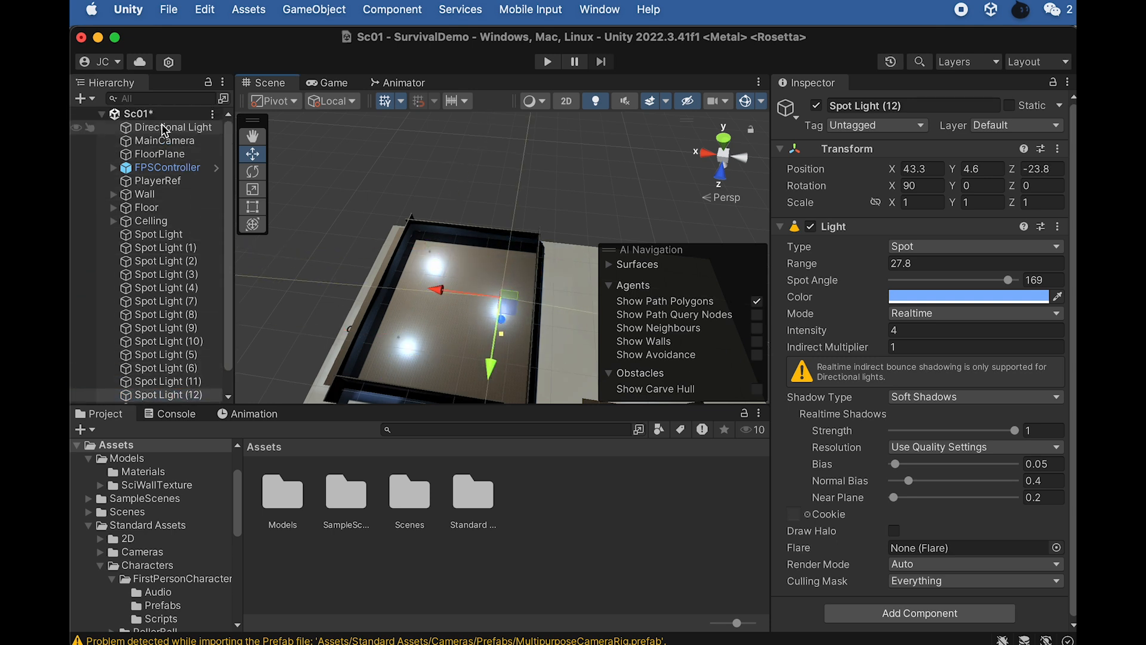
left_click(165, 126)
left_click(816, 107)
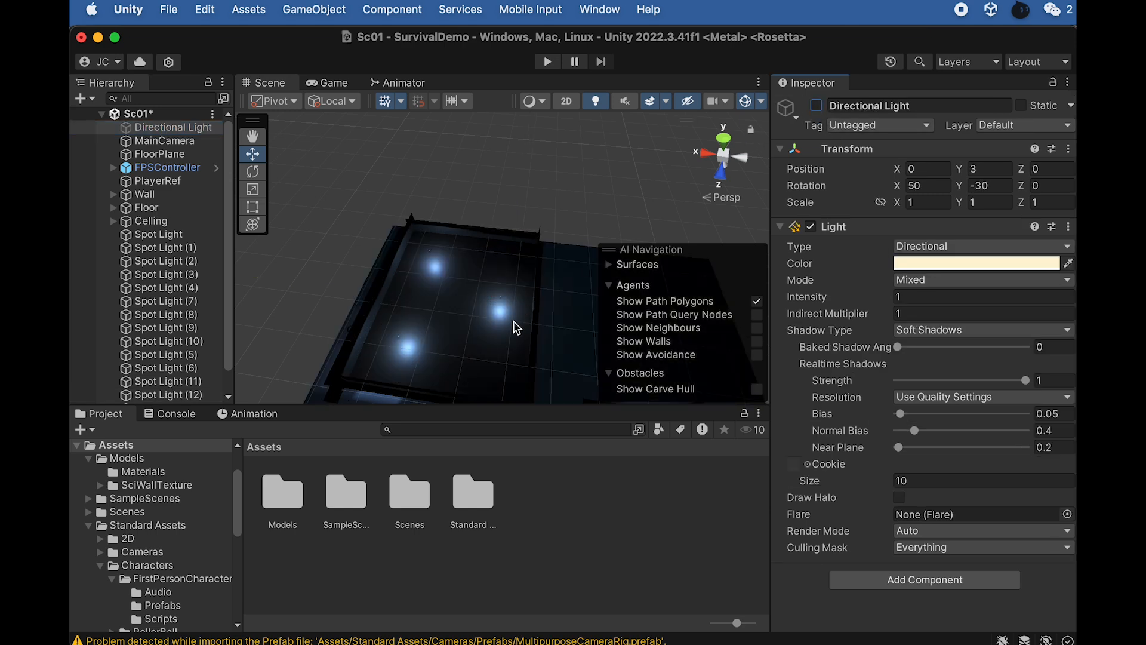
scroll(514, 321, "up", 5)
left_click_drag(493, 334, 496, 151, "alt")
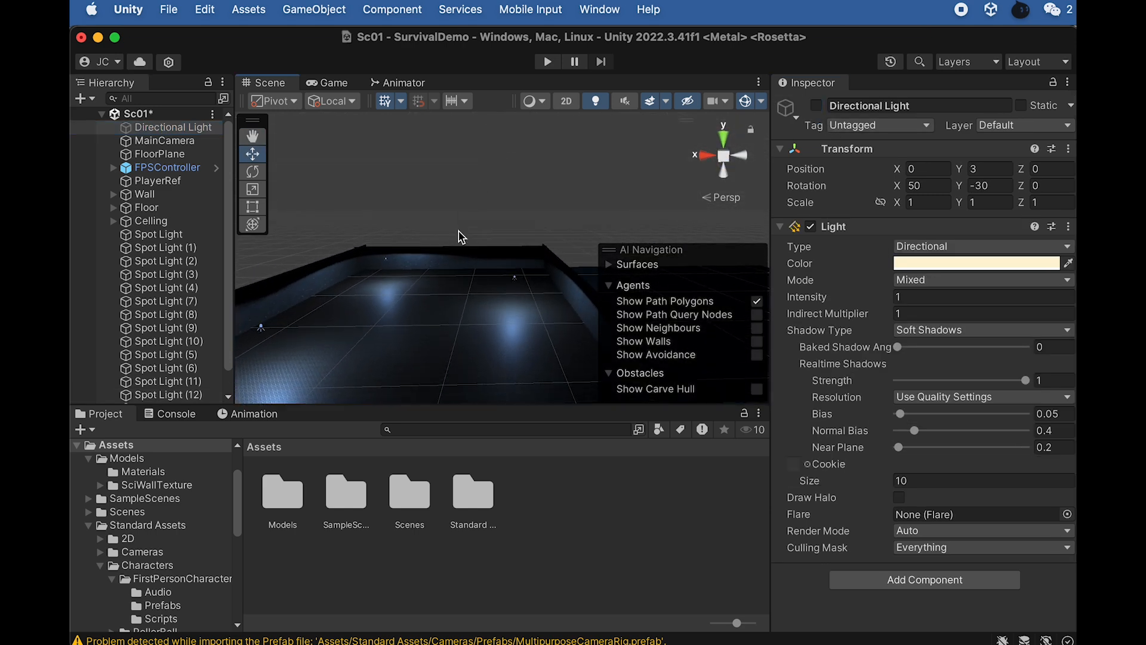
scroll(449, 285, "up", 5)
left_click_drag(451, 277, 530, 218, "alt")
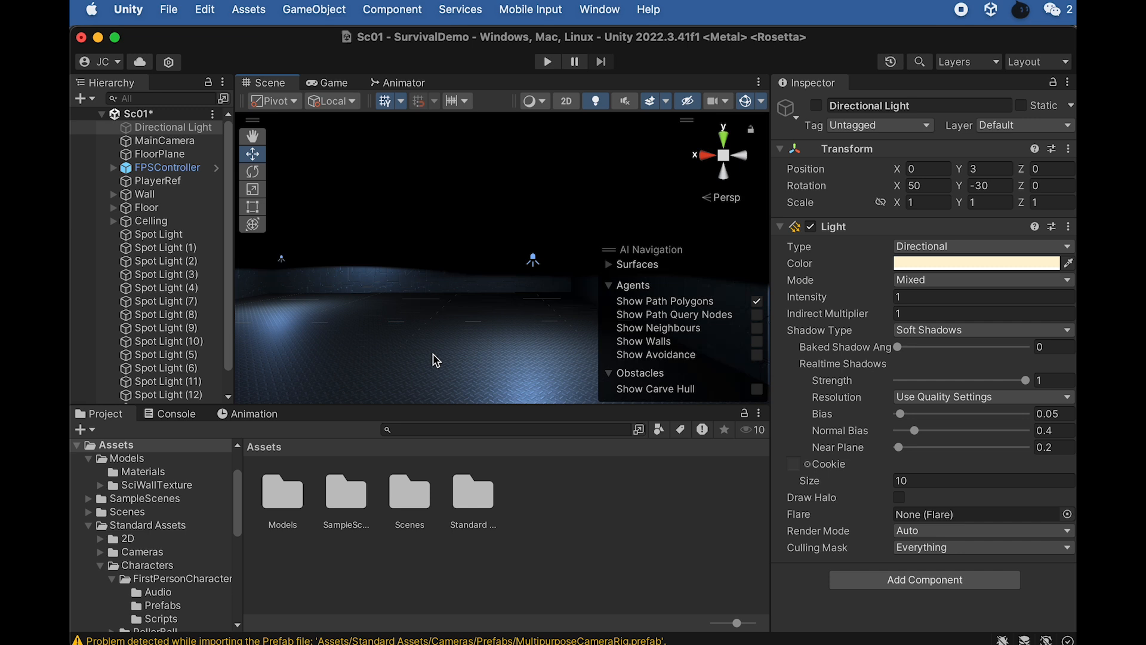
scroll(442, 307, "down", 3)
scroll(440, 308, "up", 5)
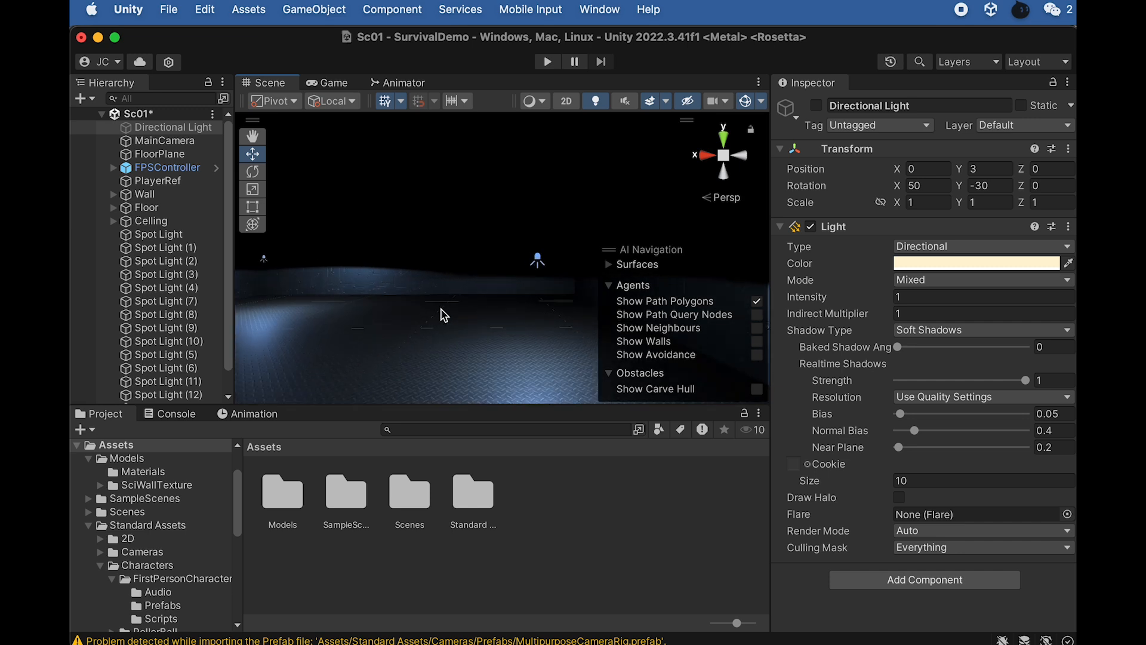
Inspect the spot lights' coverage inside the far room and across the whole level from above
scroll(445, 321, "up", 2)
scroll(471, 302, "up", 2)
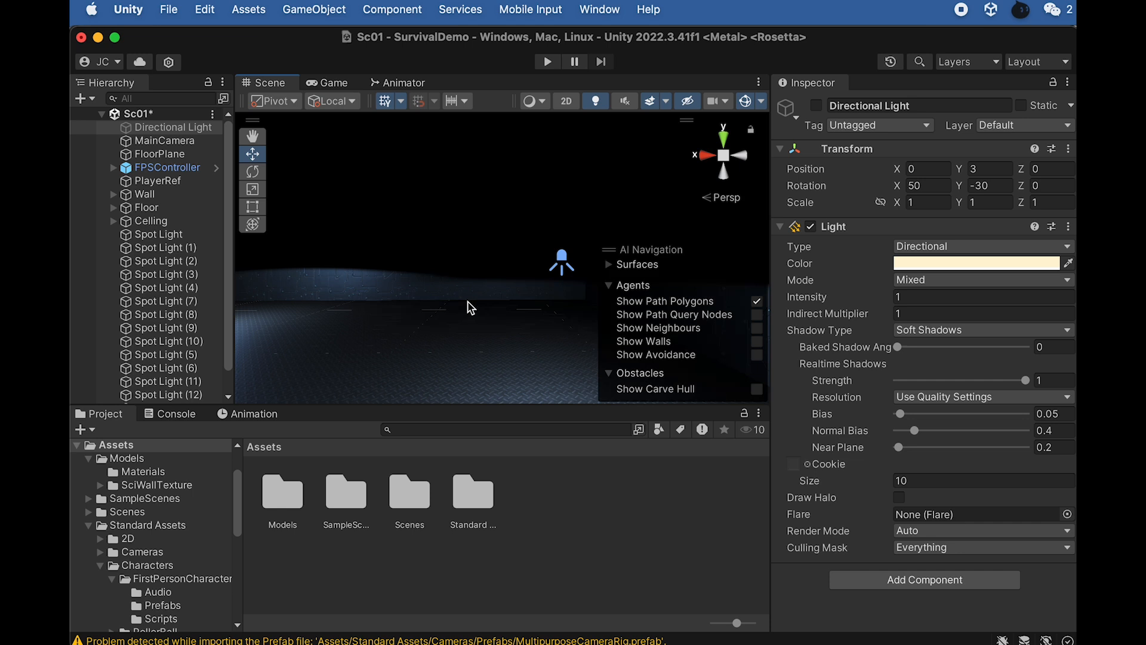
scroll(482, 261, "down", 15)
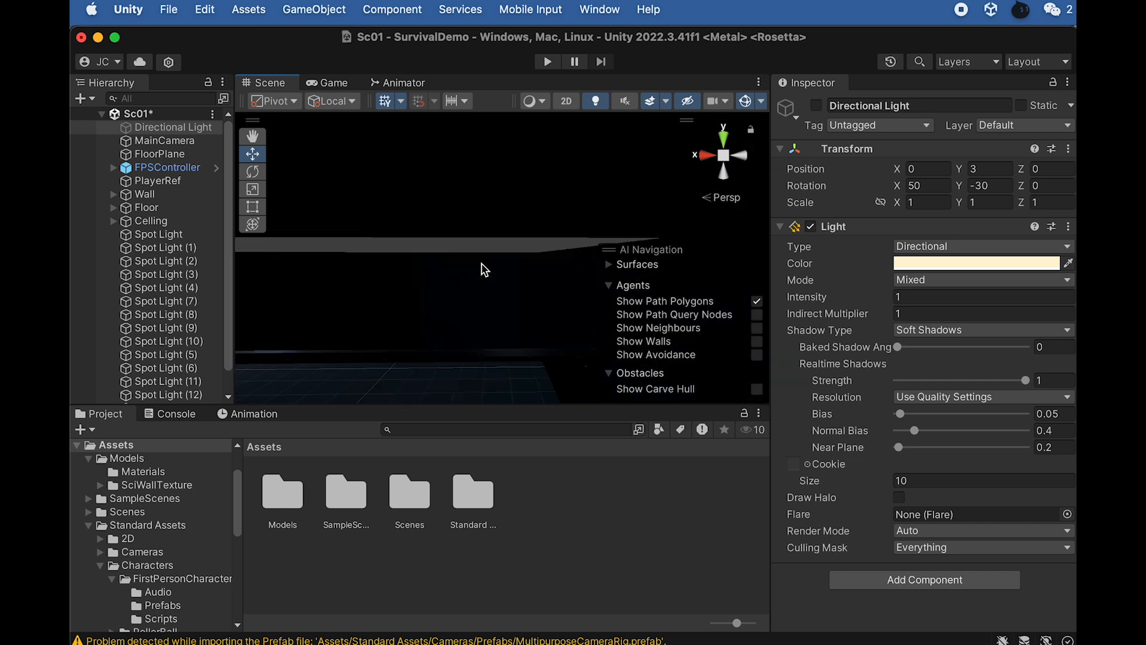
left_click_drag(551, 260, 357, 422, "alt")
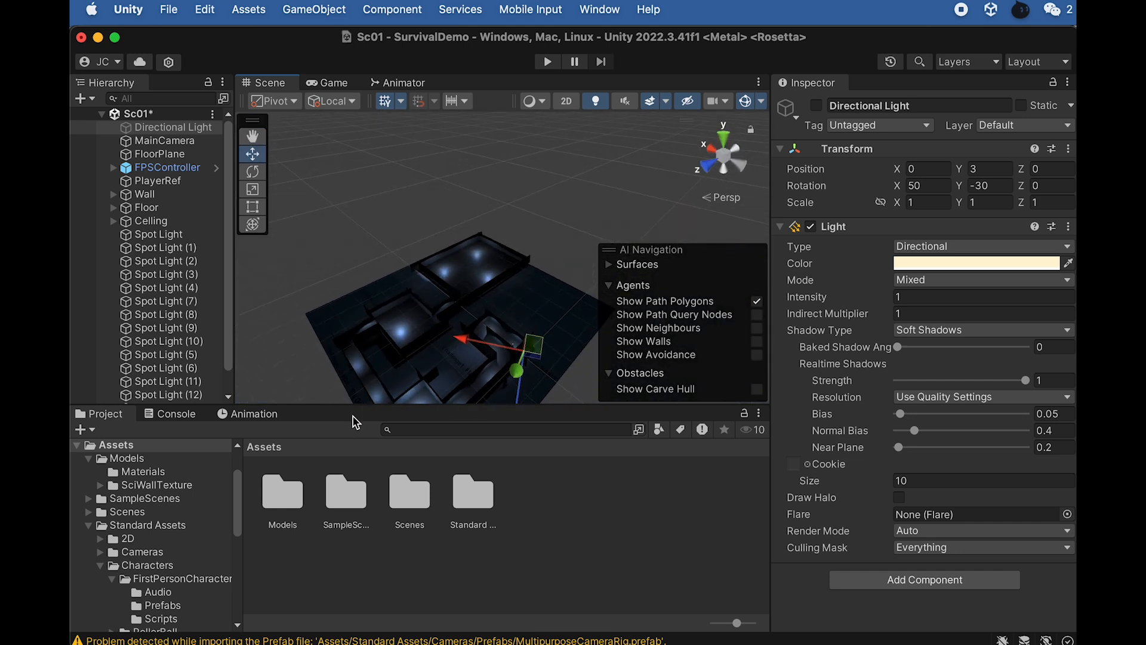
middle_click_drag(421, 346, 447, 206)
left_click_drag(442, 221, 388, 382, "alt")
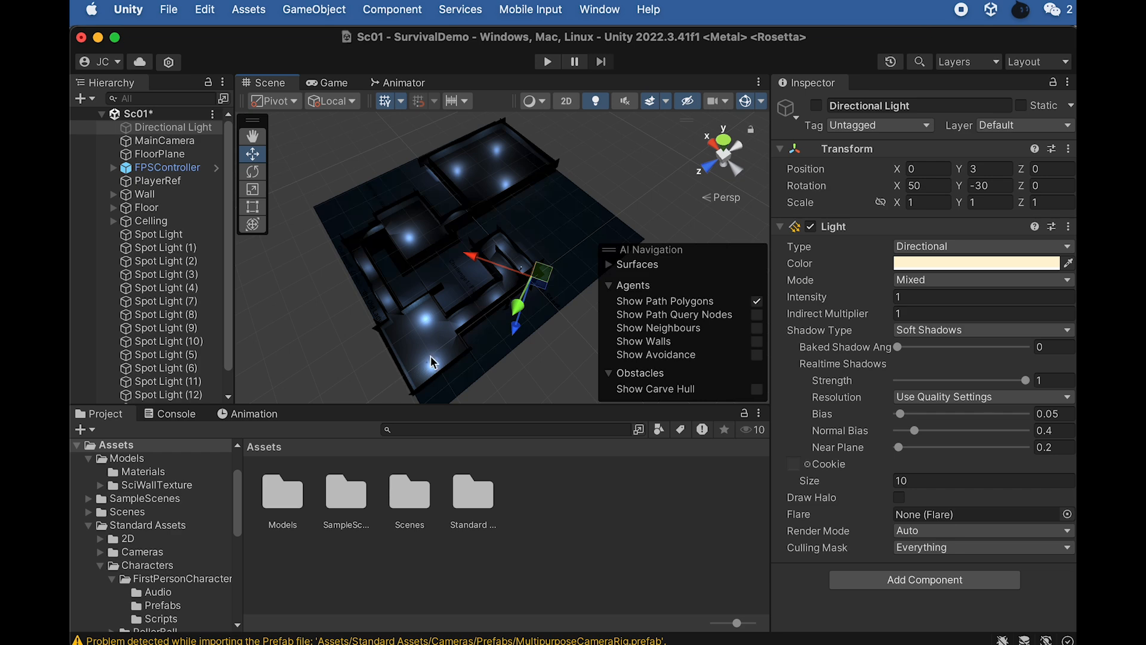
scroll(414, 295, "up", 3)
left_click_drag(414, 295, 384, 321, "alt")
middle_click_drag(384, 322, 512, 163)
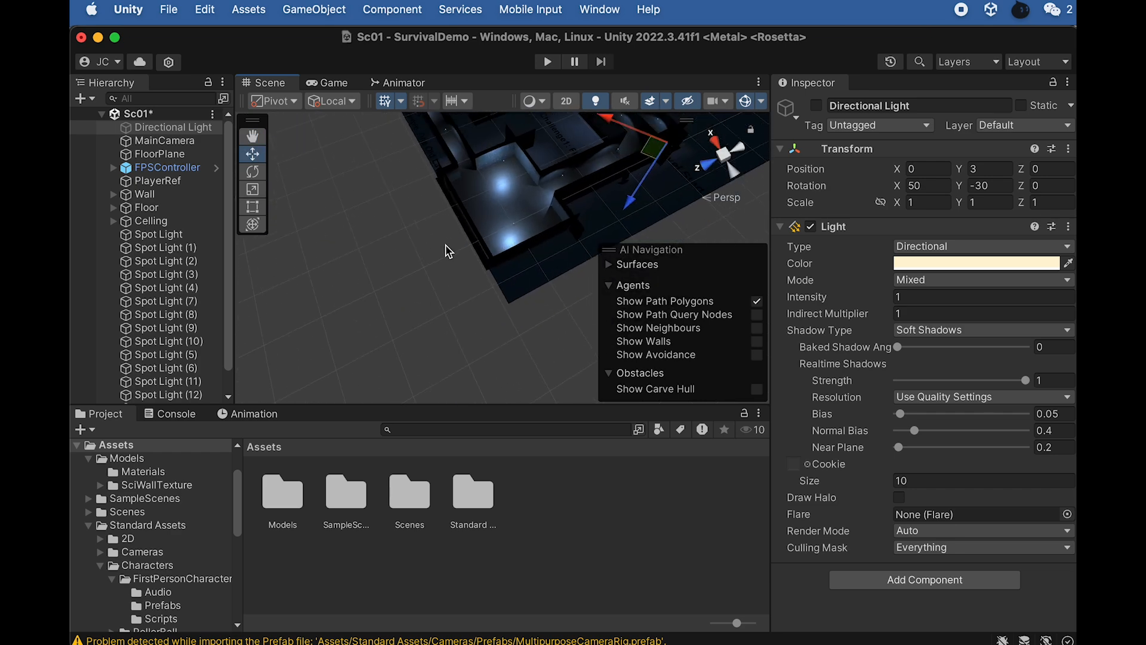
Import the container002, container003A, container003B and Iron Cage001 folders from Finder into Unity's Models assets folder
double_click(293, 508)
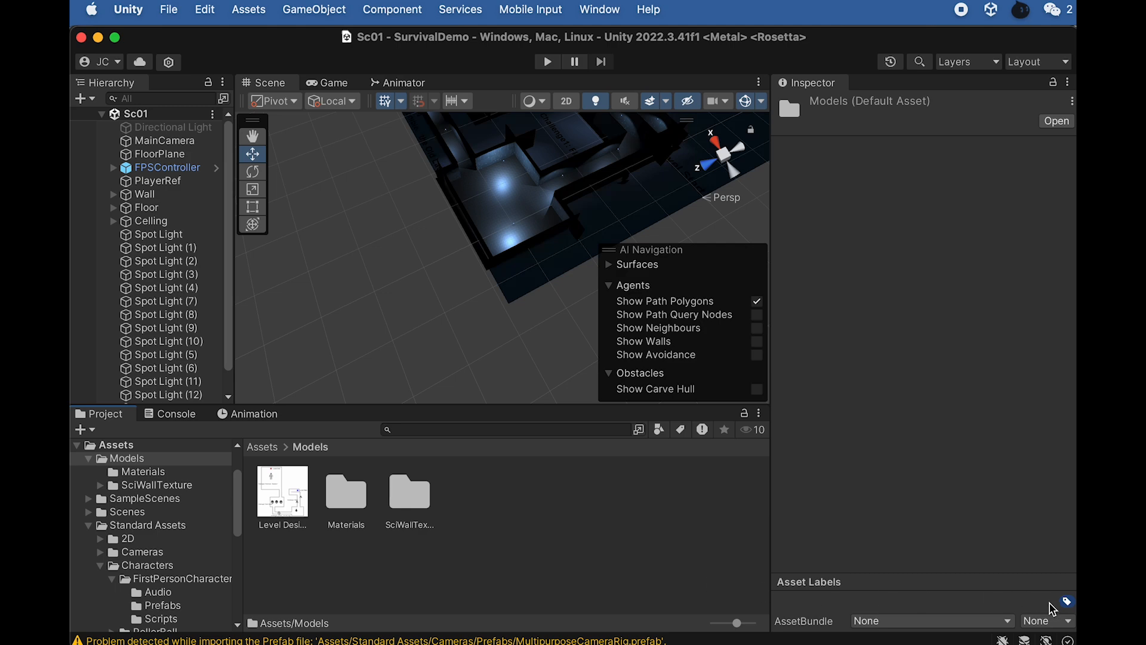
key("super+Tab")
key("super+Tab")
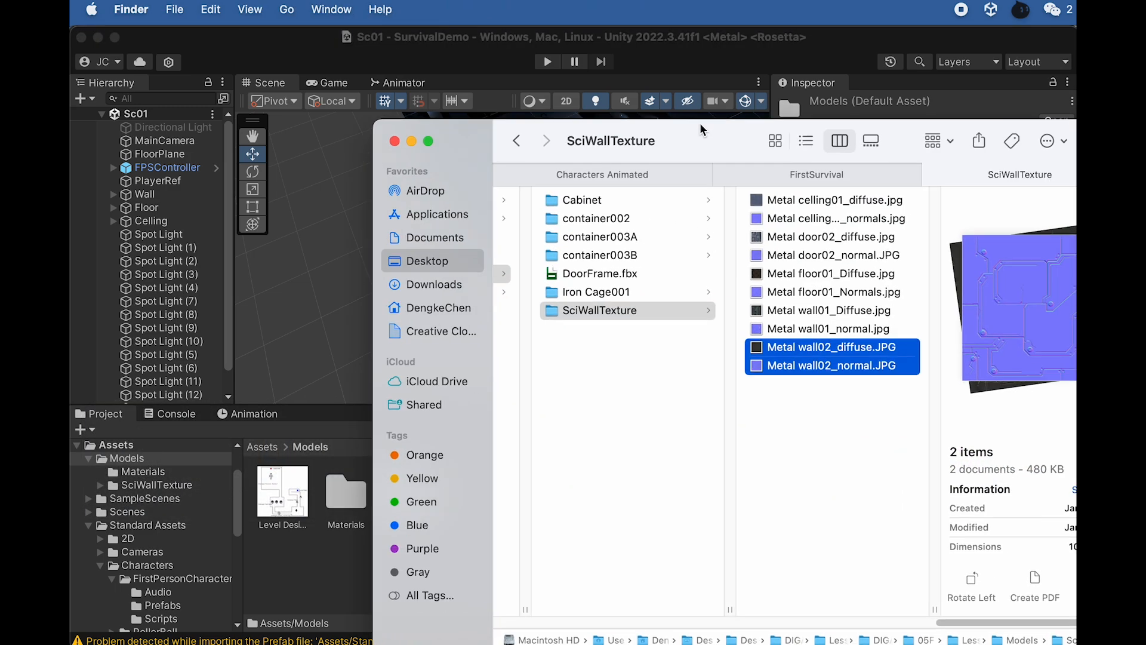
left_click(578, 202)
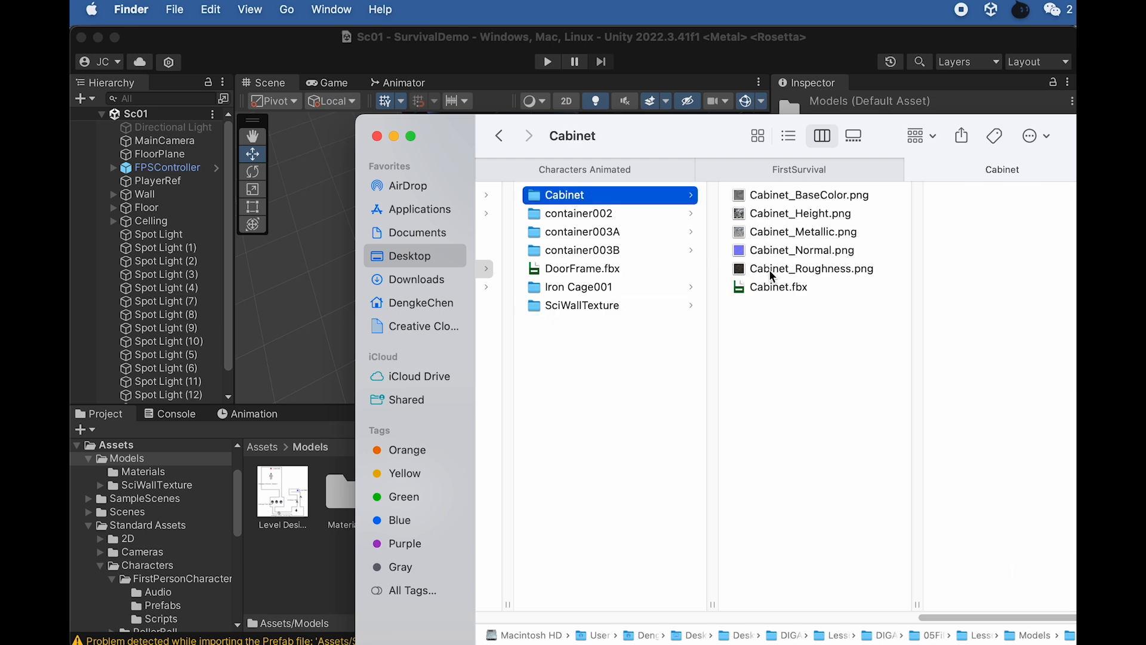
left_click(587, 216)
left_click(580, 251, "shift")
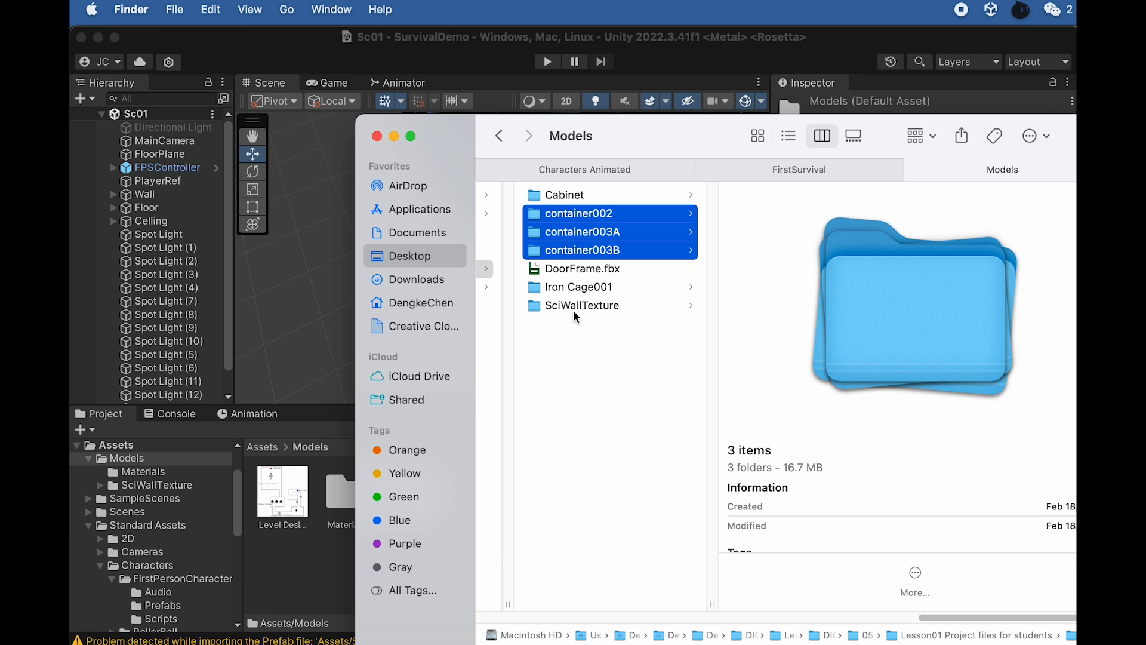
left_click(567, 291, "super")
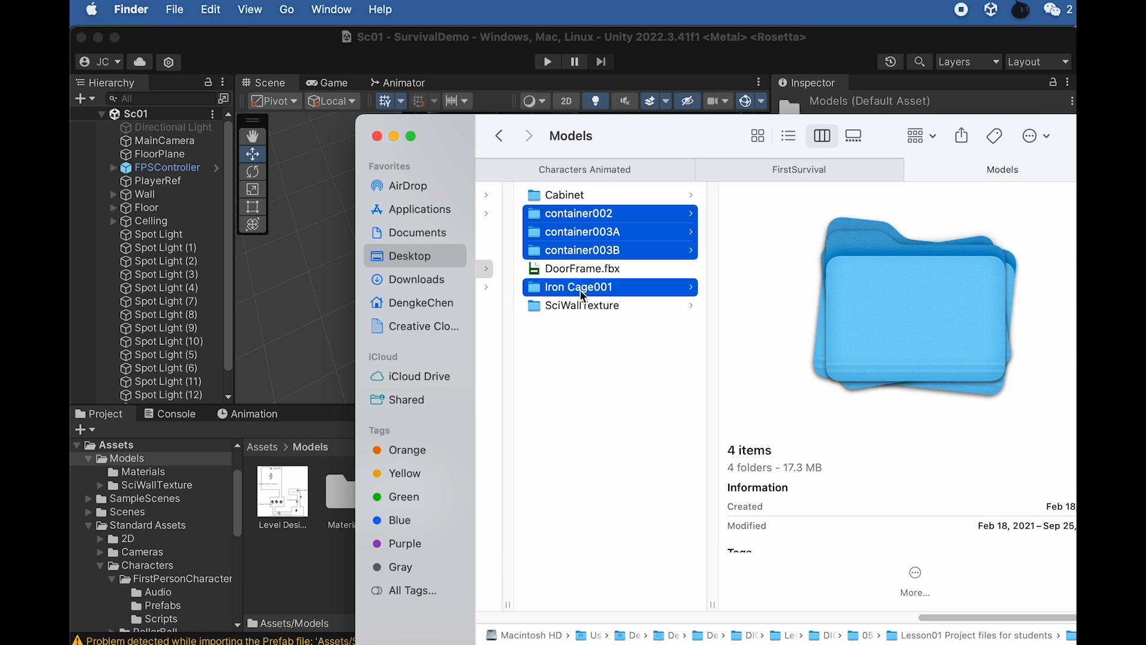
left_click_drag(583, 241, 300, 561)
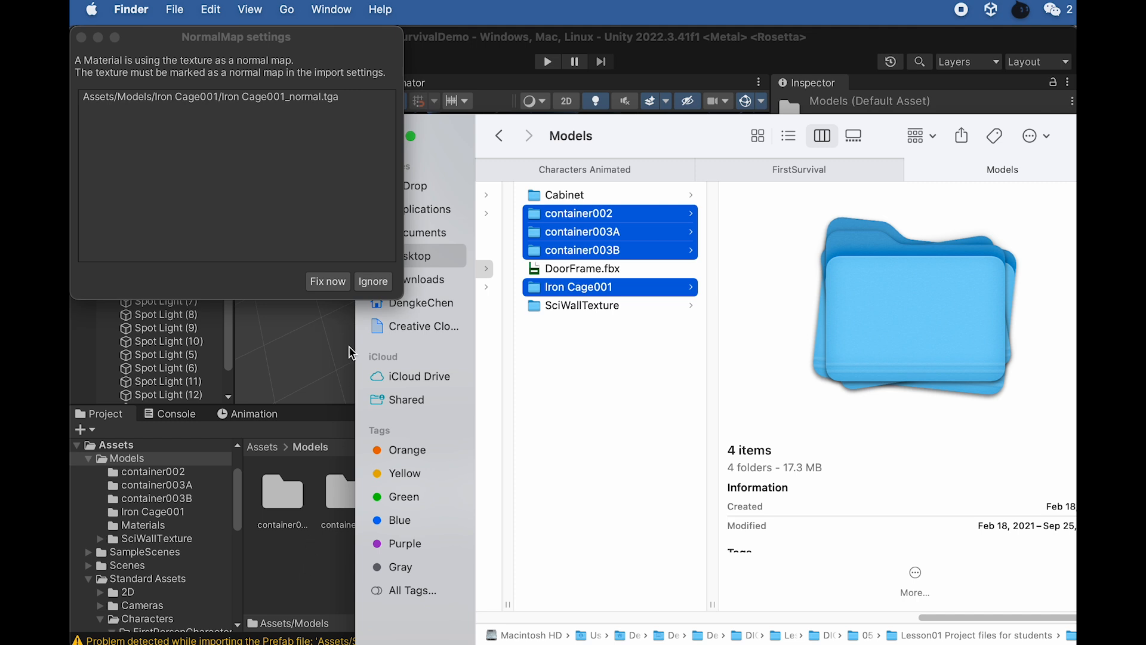
Fix the import settings of Iron Cage001_normal.tga so it is marked as a normal map
left_click(272, 286)
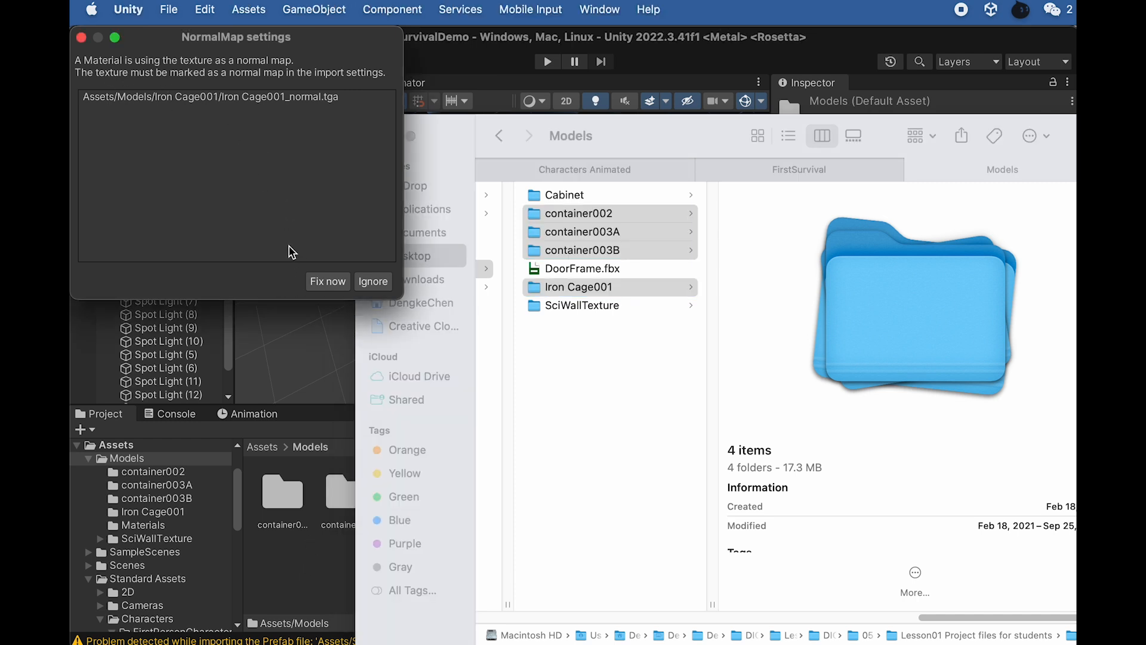
left_click(325, 282)
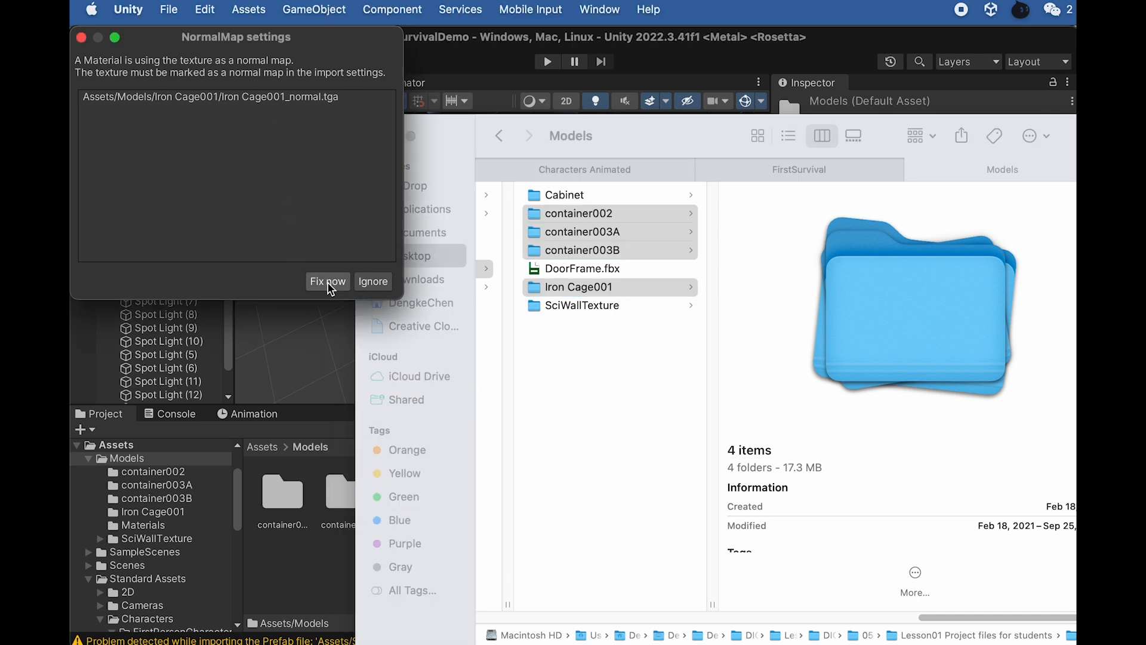
left_click(353, 552)
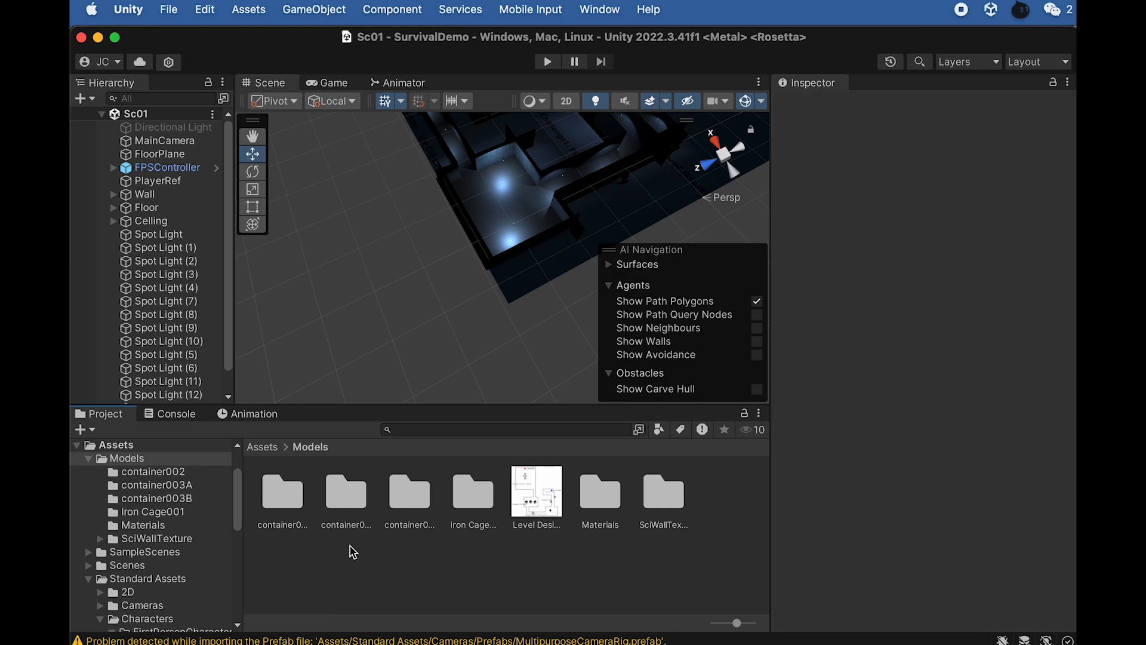
Place the container002 model in the room between Challenge 1 and Challenge 2, at about X 1.3, Z 43.8
scroll(553, 170, "up", 5)
left_click_drag(539, 168, 367, 171, "alt")
left_click_drag(483, 157, 340, 191, "alt")
left_click_drag(417, 191, 307, 221, "alt")
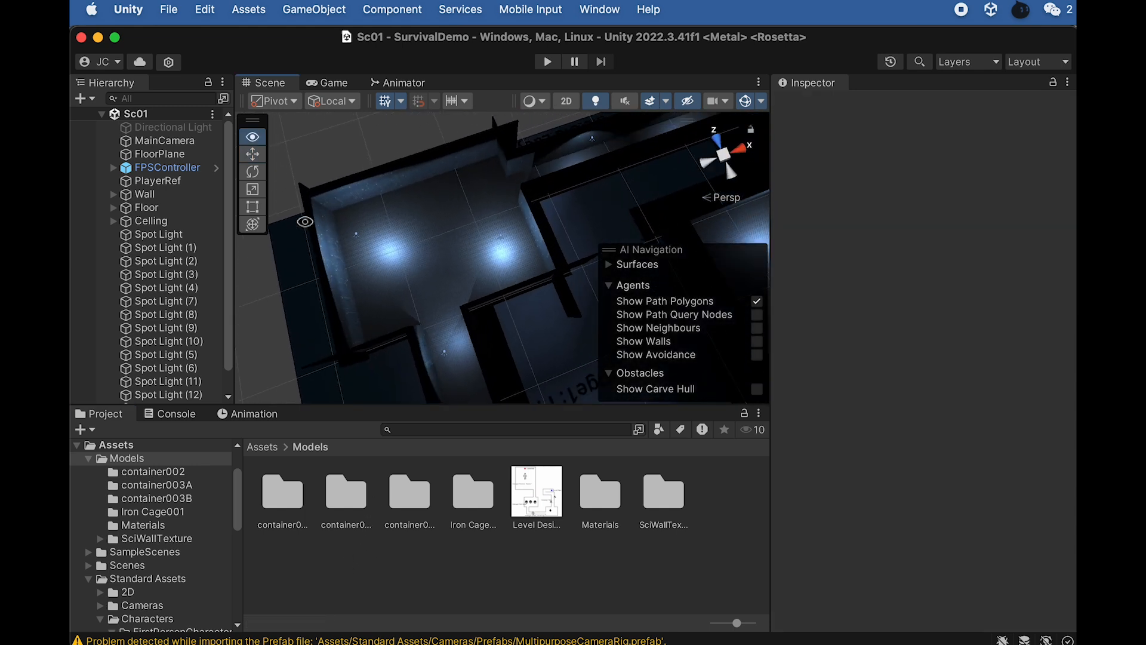
double_click(291, 500)
left_click_drag(309, 507, 398, 228)
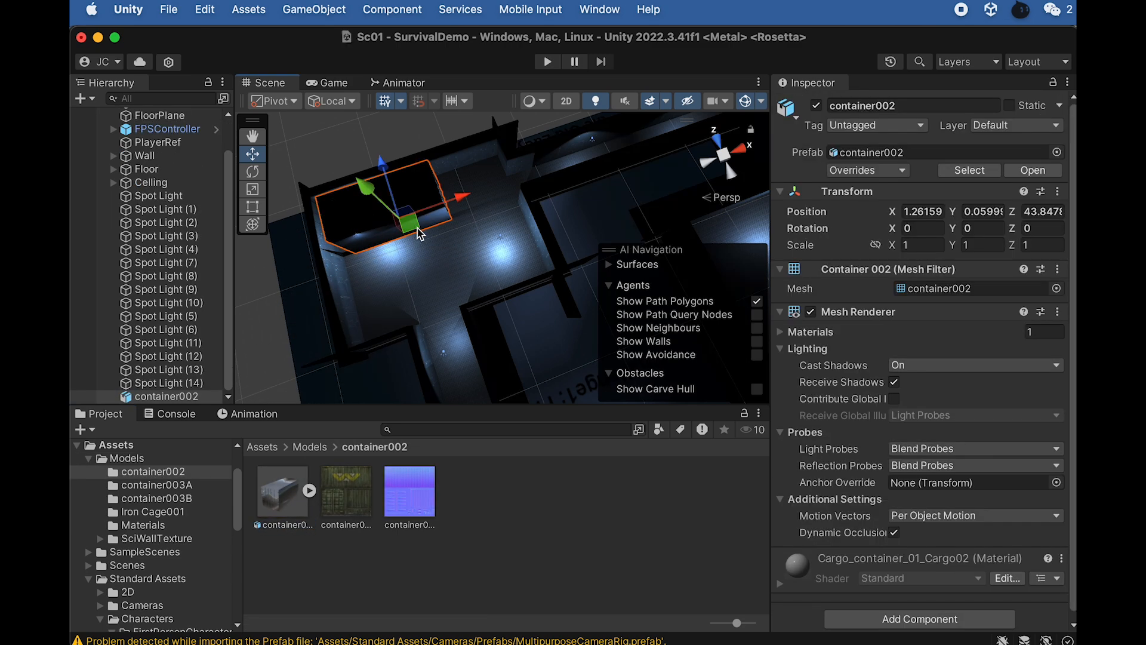
Move container002 against the room's long wall, to X 3.37, Z 44.65
key("f")
left_click_drag(515, 340, 403, 173, "alt")
left_click_drag(565, 276, 595, 286)
middle_click_drag(565, 285, 514, 269)
left_click_drag(514, 268, 475, 176, "alt")
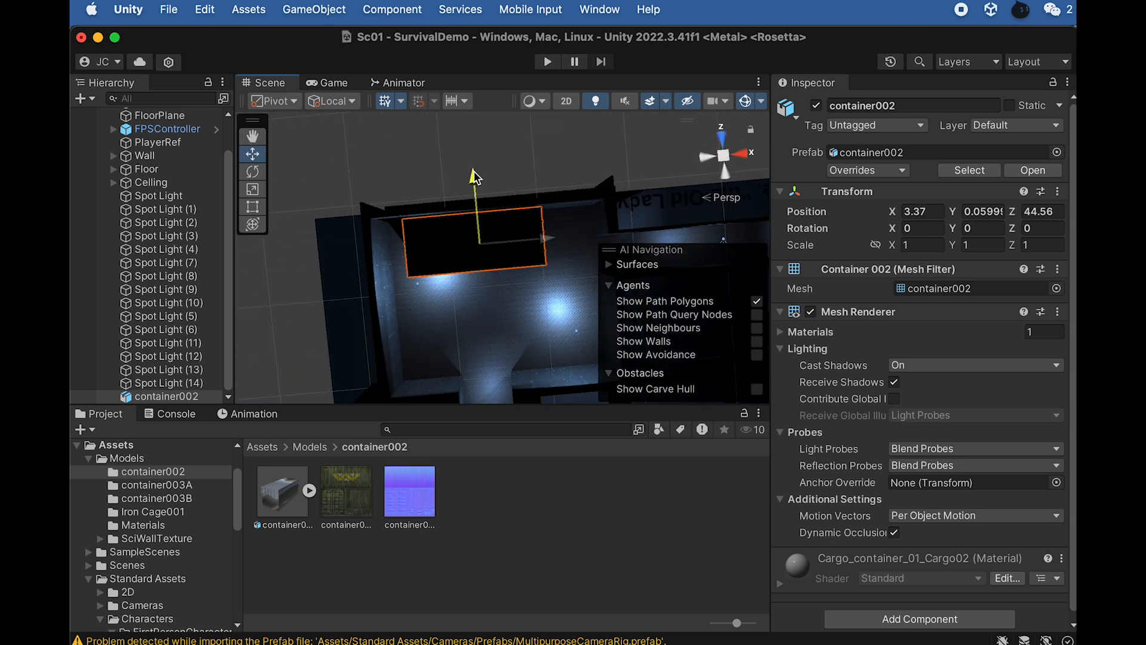
left_click_drag(493, 247, 410, 230, "alt")
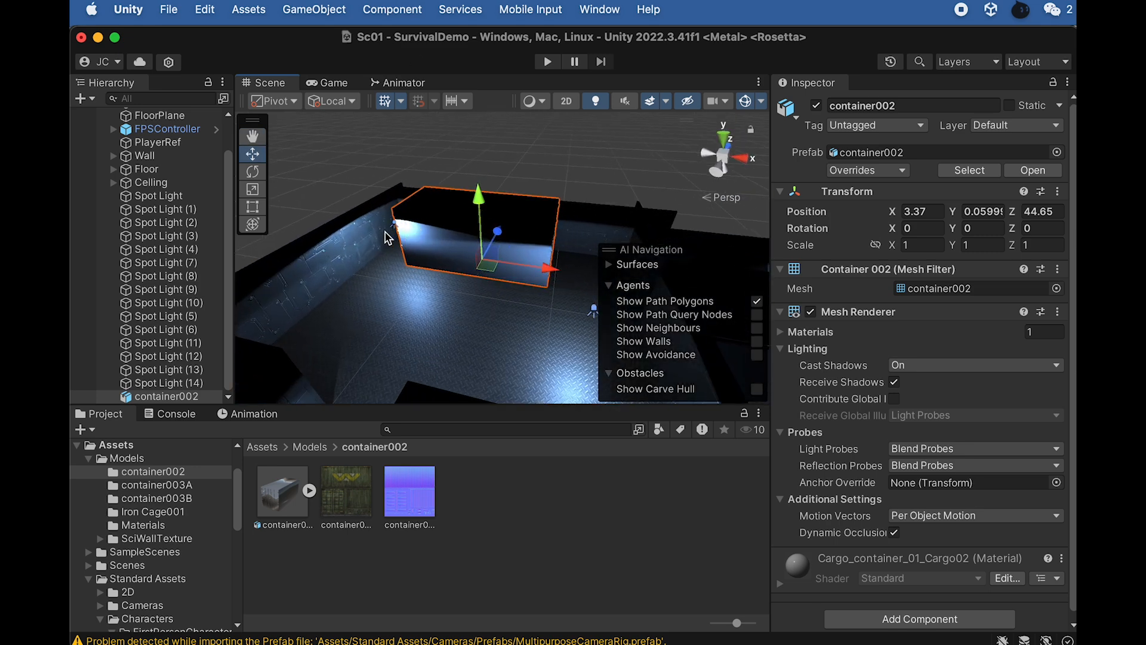
Move the spot light beside container002 clear of the container
left_click(396, 233)
left_click_drag(396, 233, 370, 245, "alt")
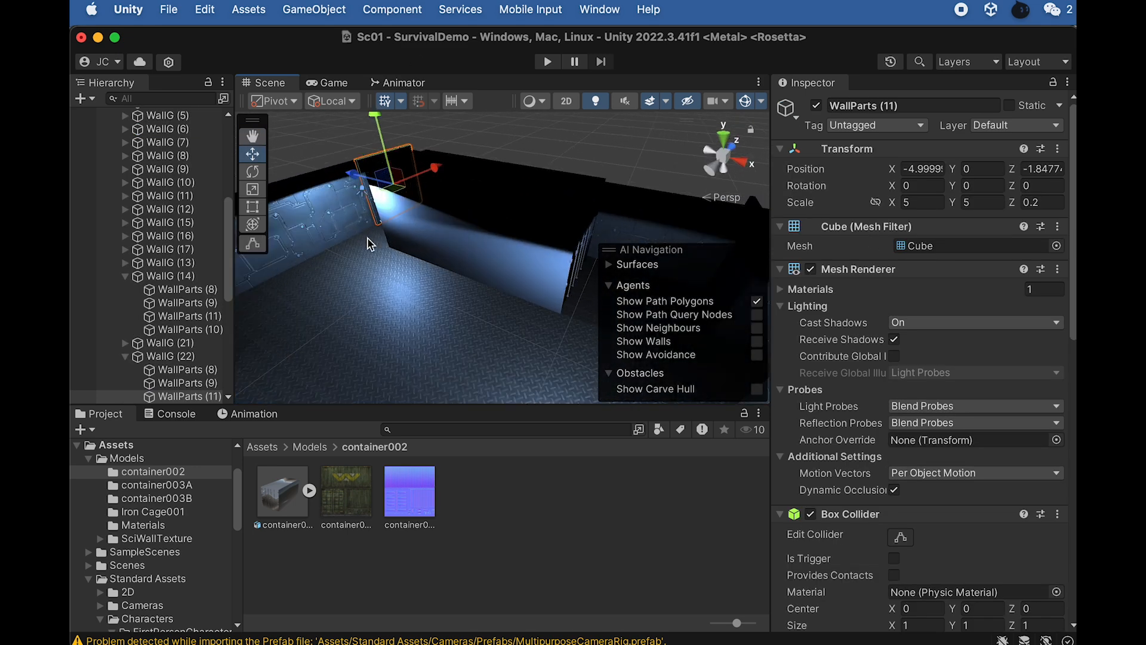
left_click(368, 199)
left_click_drag(404, 177, 346, 195)
left_click_drag(417, 222, 425, 329, "alt")
left_click_drag(483, 180, 480, 181)
left_click_drag(446, 302, 780, 349, "alt")
left_click_drag(473, 237, 628, 215, "alt")
left_click_drag(600, 173, 533, 211, "alt")
Apply the diffuse texture to container002 and assign its normal texture to the material, marking it as a normal map
left_click_drag(363, 488, 520, 254)
left_click(505, 256)
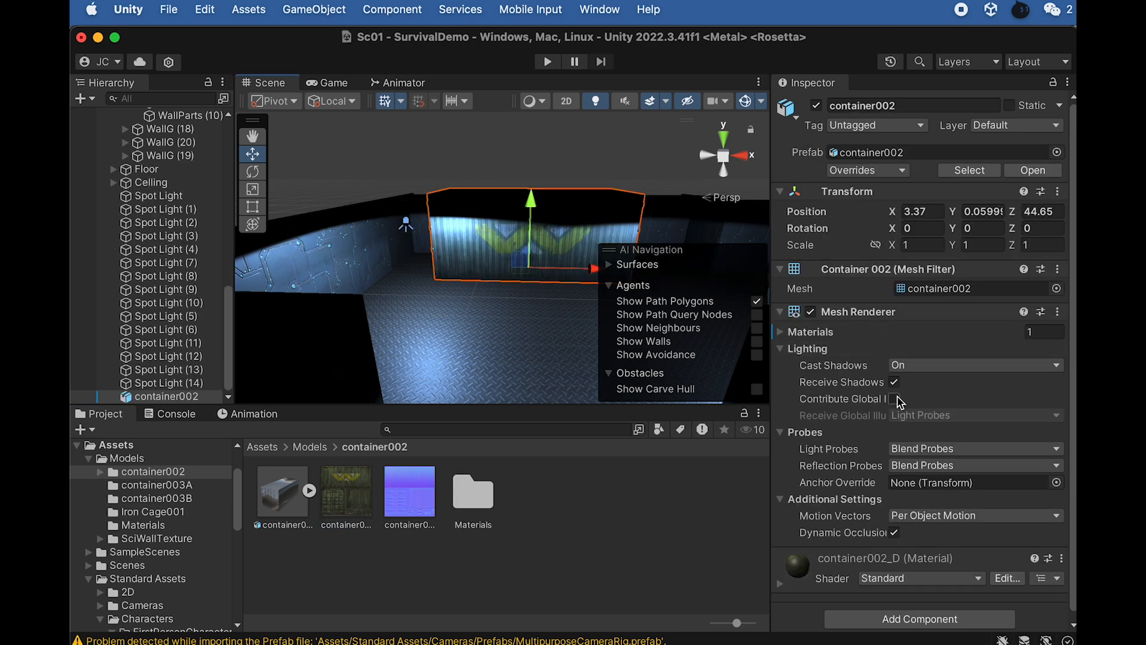
scroll(889, 412, "down", 1)
left_click(781, 579)
scroll(821, 547, "down", 10)
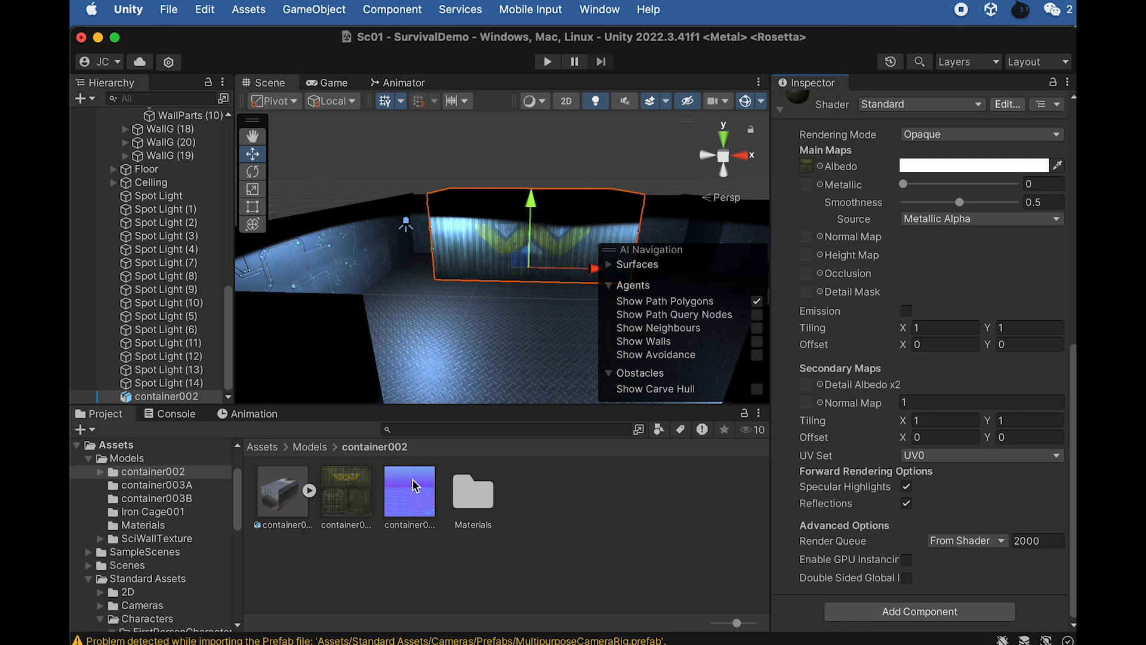
left_click_drag(420, 501, 817, 242)
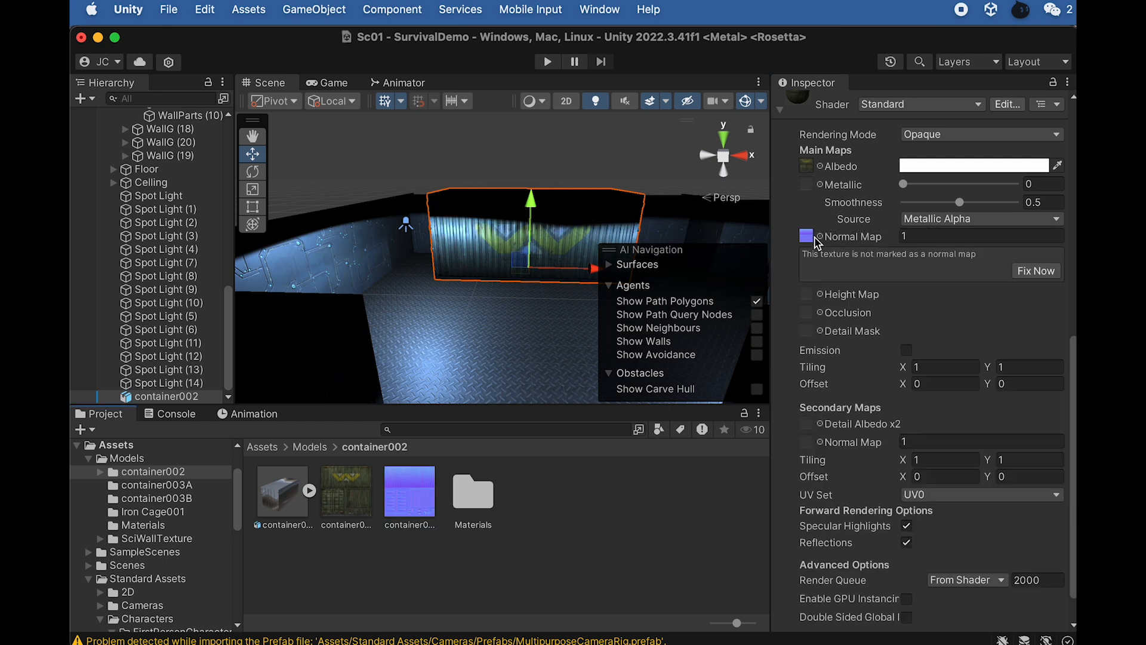
left_click(1056, 274)
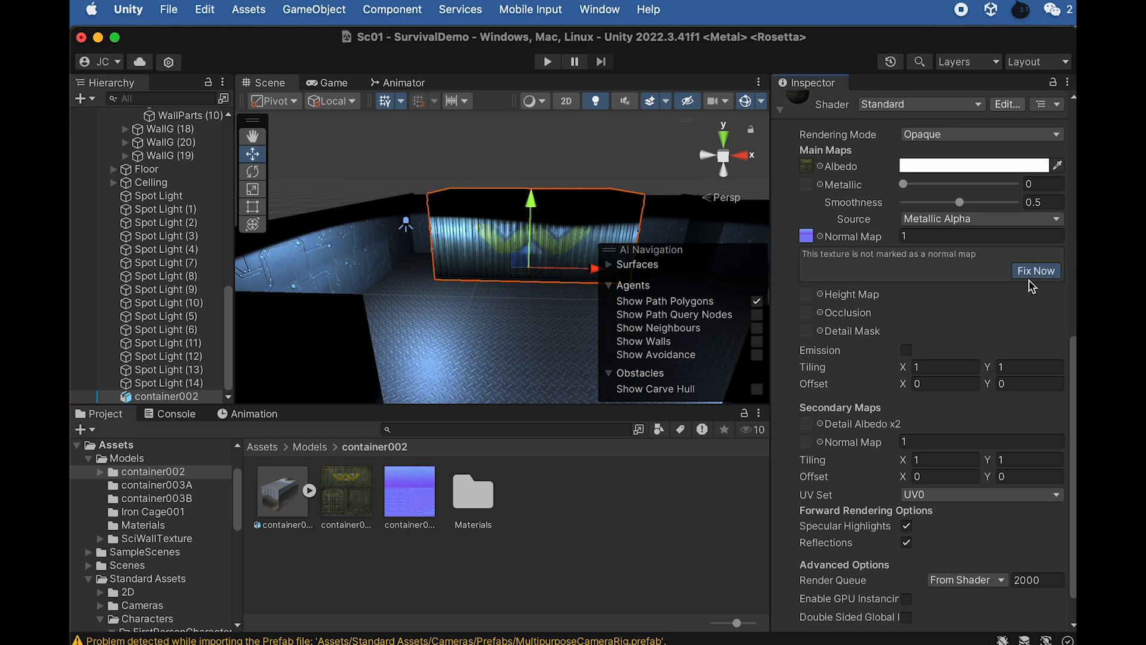
Place the container003A model near the corner of the same room, at about X 14.4, Z 33.6
left_click(475, 136)
left_click_drag(548, 256, 958, 365, "alt")
middle_click_drag(546, 179, 544, 212)
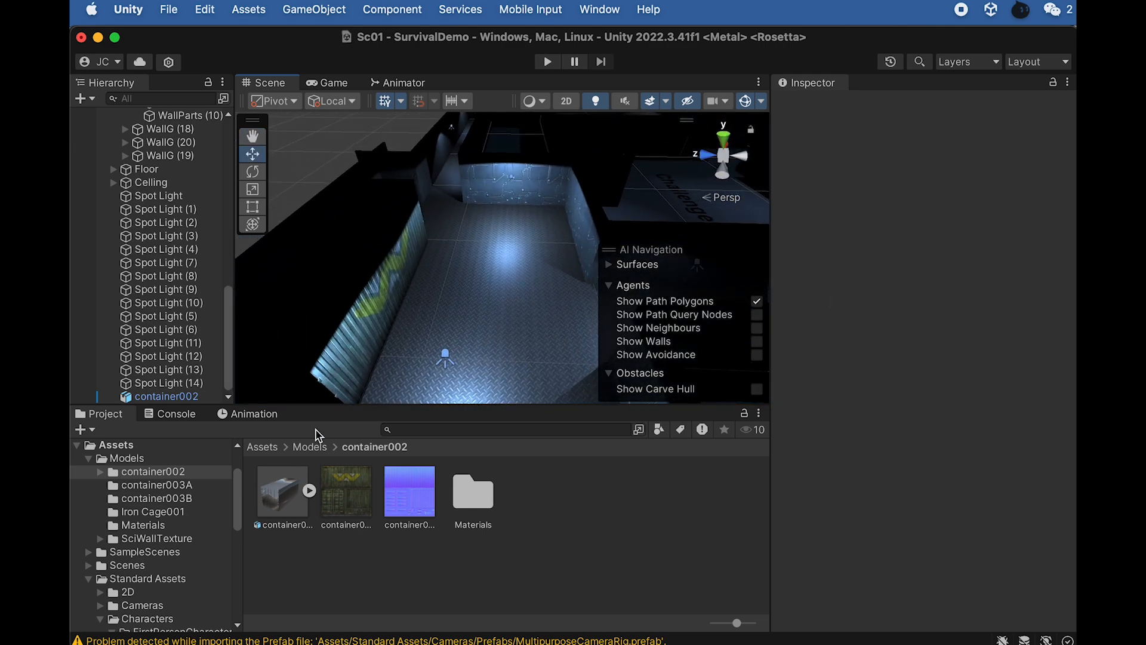
left_click(311, 447)
double_click(346, 491)
left_click_drag(298, 506, 550, 222)
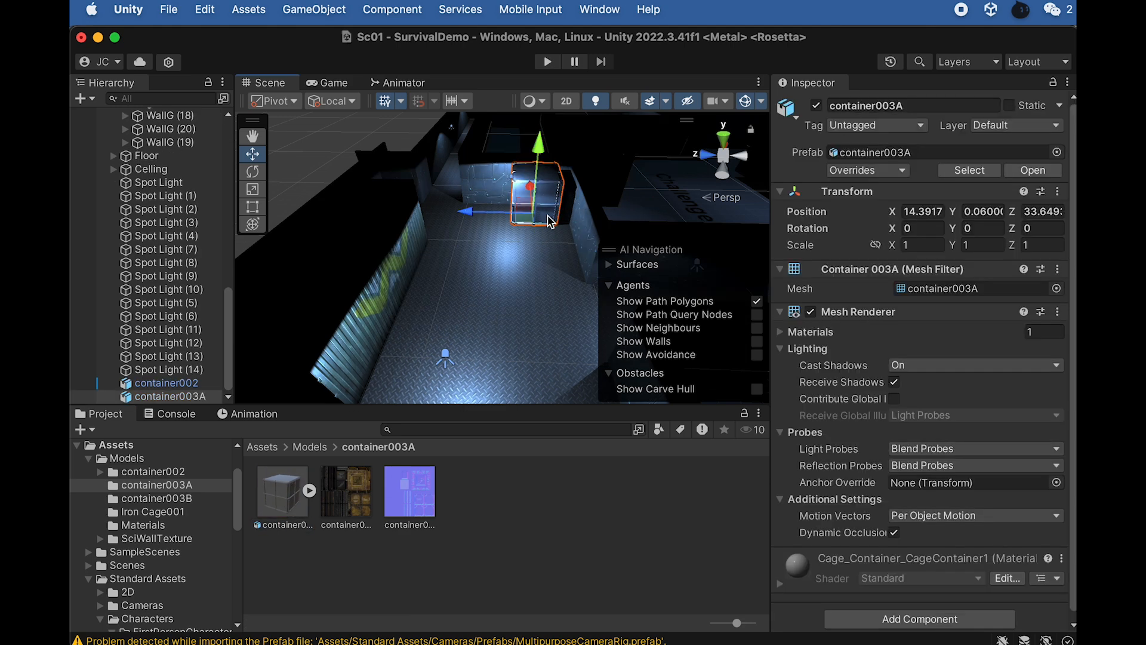
Move container003A tight into the room's corner, to X 13.66, Z 32.61
key("f")
left_click_drag(523, 254, 528, 290, "alt")
mouse_move(517, 241)
left_mouse_down("alt")
mouse_move(505, 221)
mouse_move(504, 234)
left_mouse_up("alt")
left_click_drag(435, 292, 468, 230)
Texture container003A with its diffuse map and assign its normal texture to the material, marking it as a normal map
left_click_drag(363, 502, 547, 248)
left_click_drag(556, 316, 565, 248, "alt")
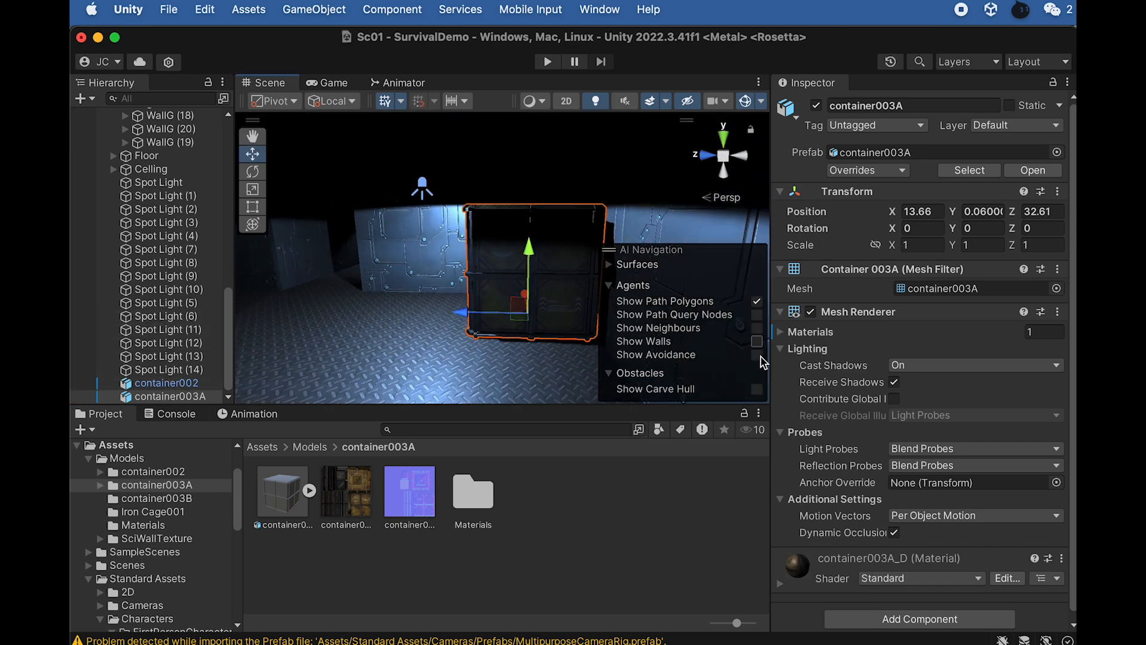
scroll(812, 416, "down", 1)
left_click(781, 576)
scroll(857, 536, "down", 10)
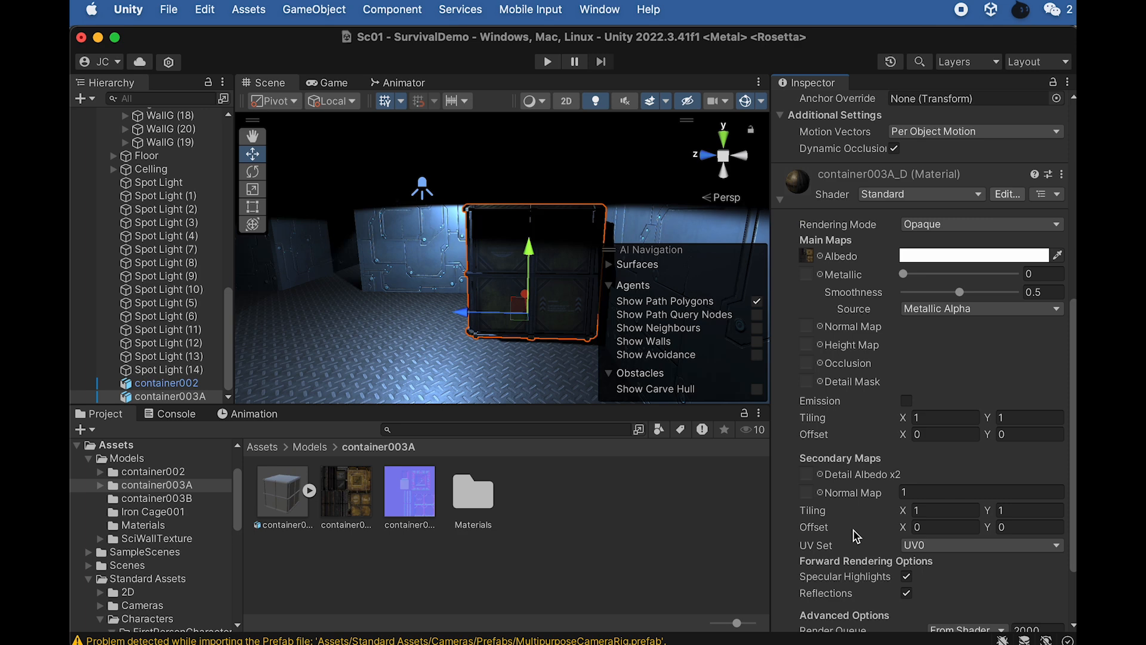
left_click_drag(410, 491, 810, 327)
left_click(1038, 360)
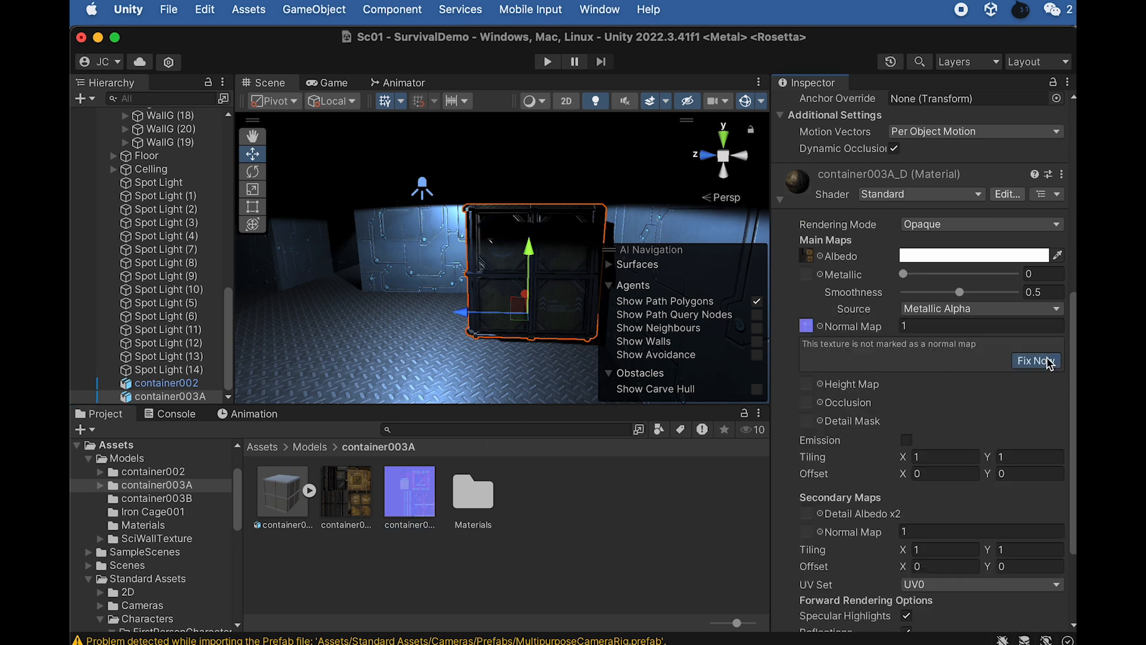
Move Spot Light (6) away from container003A, to X 9.99, Z 35.73
left_click_drag(550, 340, 426, 241, "alt")
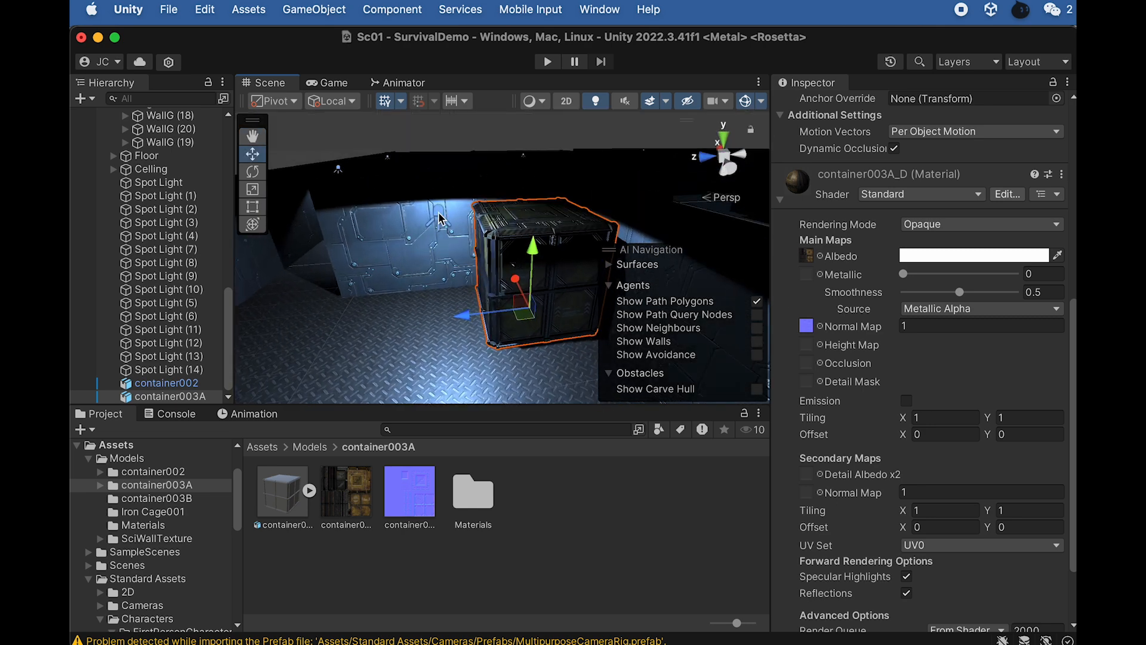
left_click(439, 218)
key("f")
left_click_drag(461, 250, 488, 283)
left_click_drag(489, 280, 484, 252, "alt")
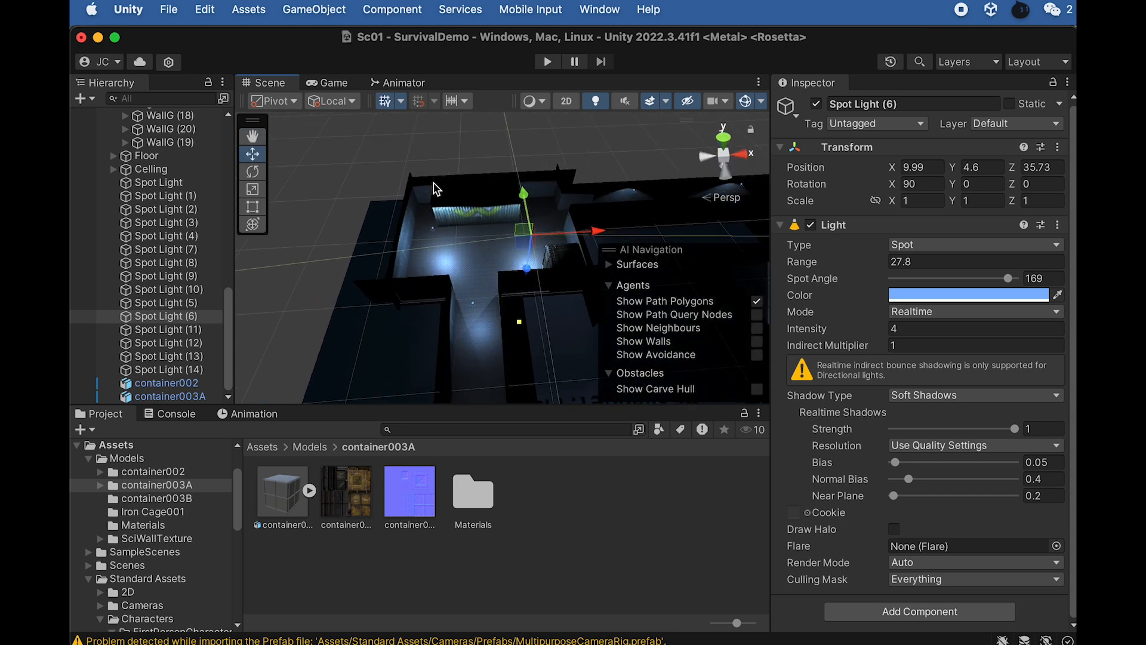
Switch to Photoshop and compare the character's room on the Level Design map with the matching room in the Unity scene
key("super+Tab")
key("super+Tab")
key("super+Tab")
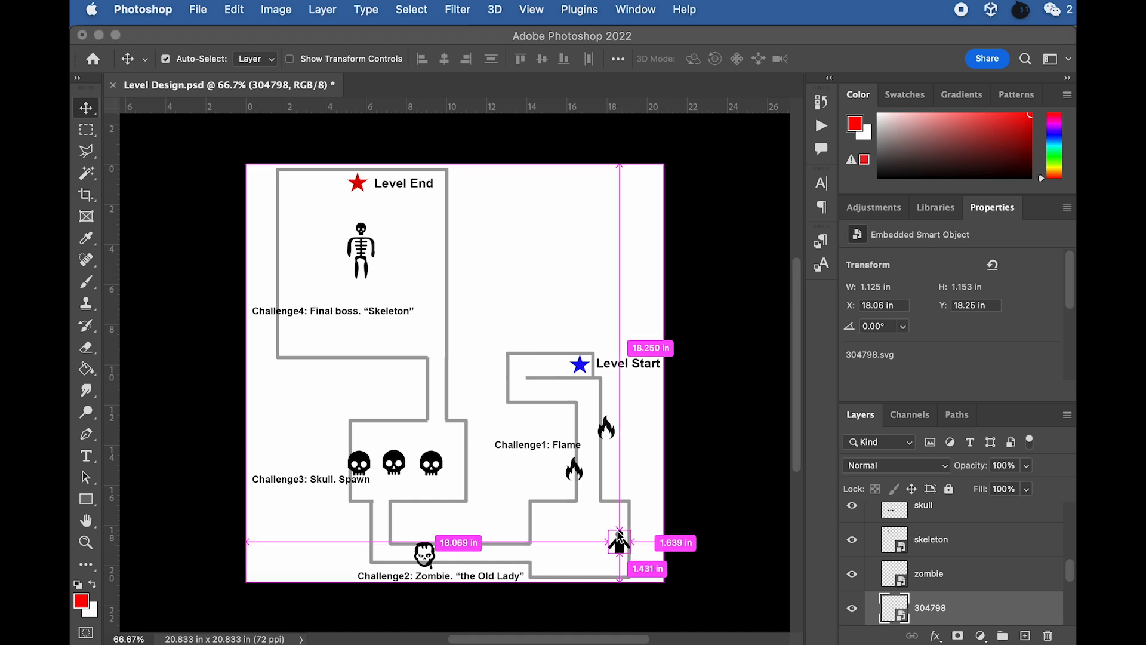
key("super+Tab")
left_click_drag(489, 226, 275, 230, "alt")
left_click_drag(508, 195, 474, 407, "alt")
key("super+Tab")
key("super+Tab")
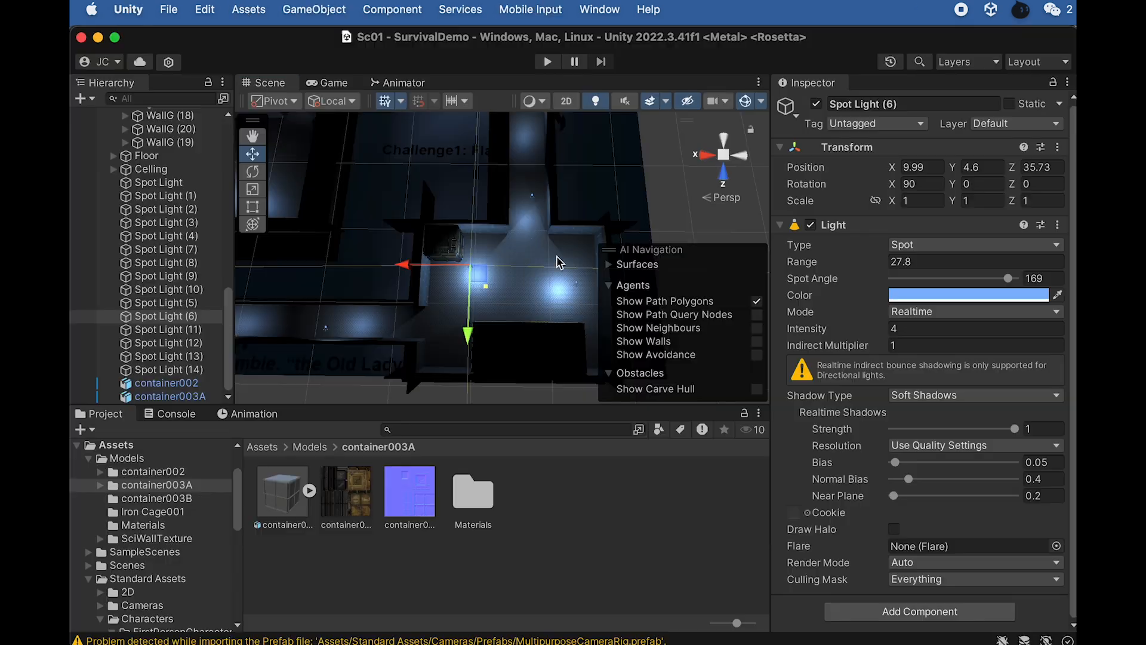
key("super+Tab")
key("super+Tab")
key("super+Tab")
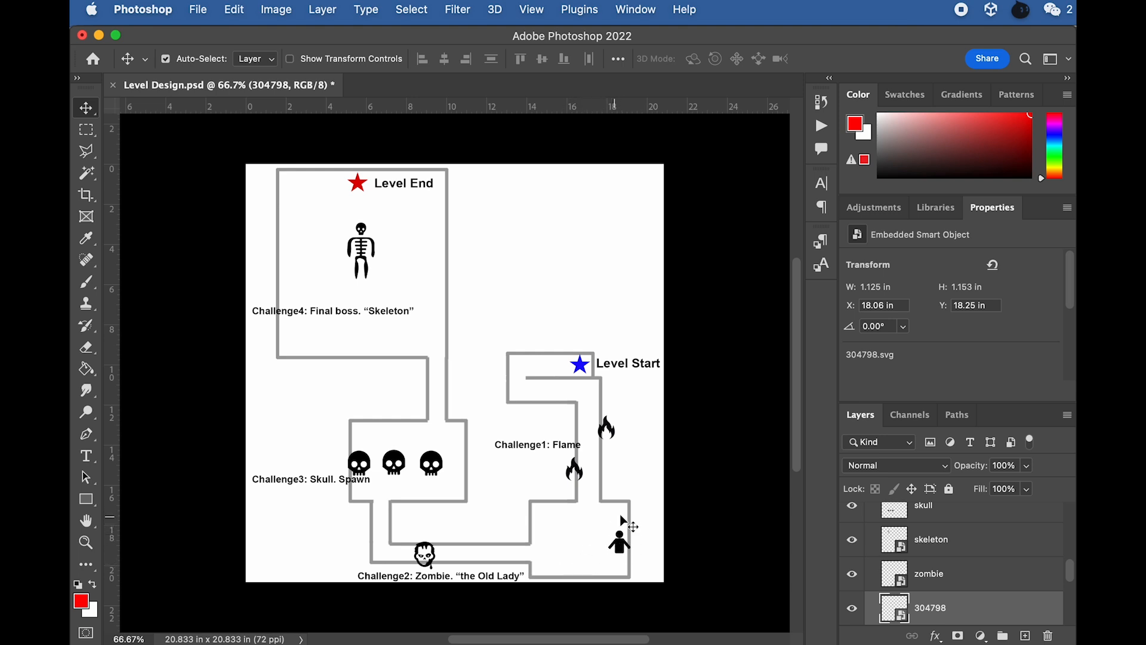
Switch back to Unity and place the Iron Cage model from the Iron Cage001 folder into the room
key("super+Tab")
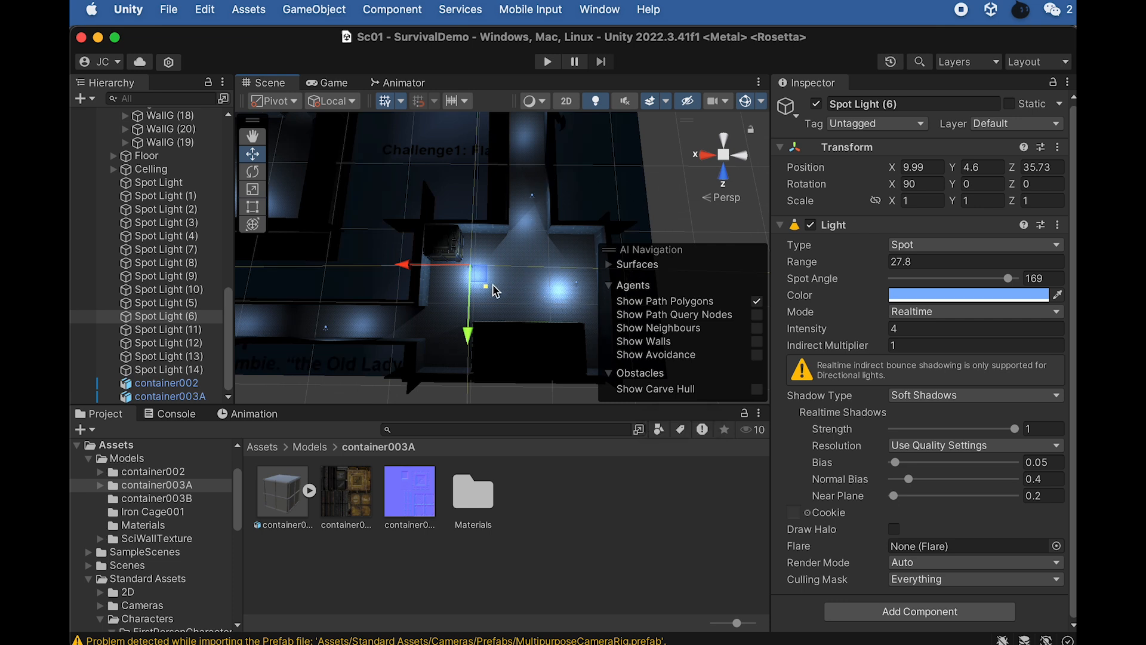
left_click(313, 447)
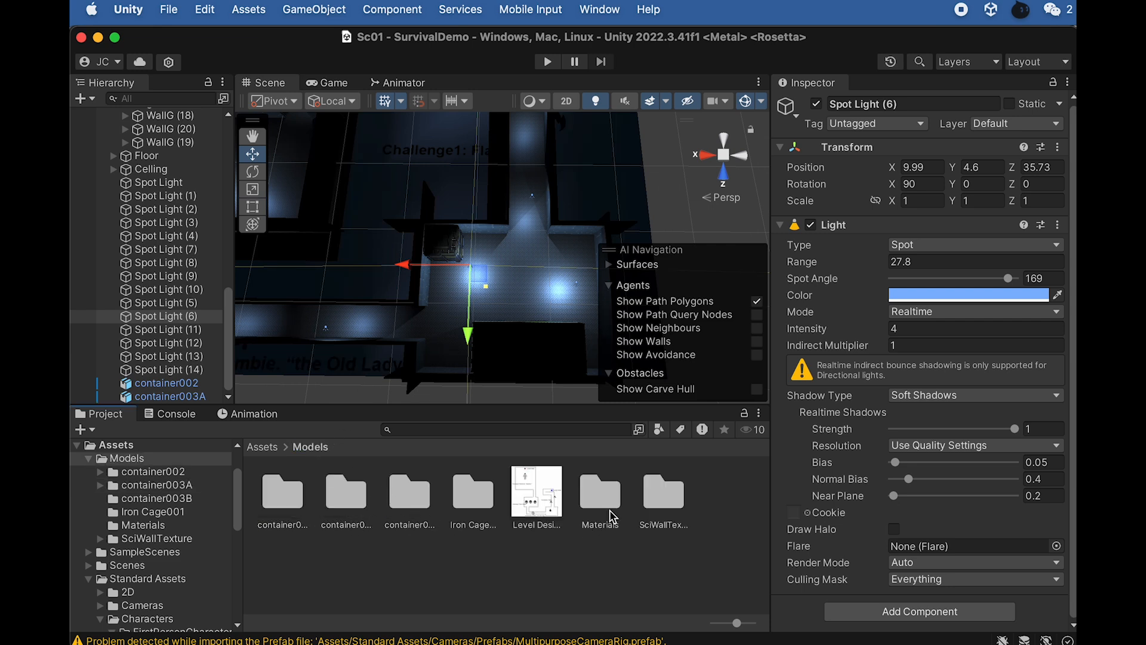
double_click(474, 494)
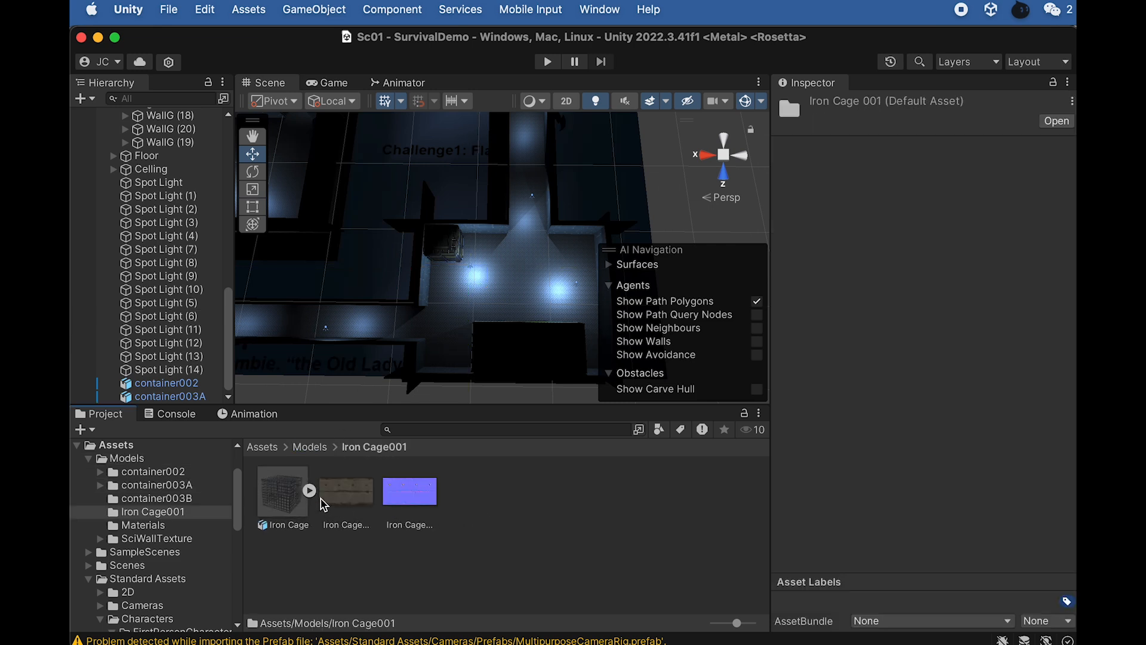
left_click_drag(286, 499, 436, 307)
key("f")
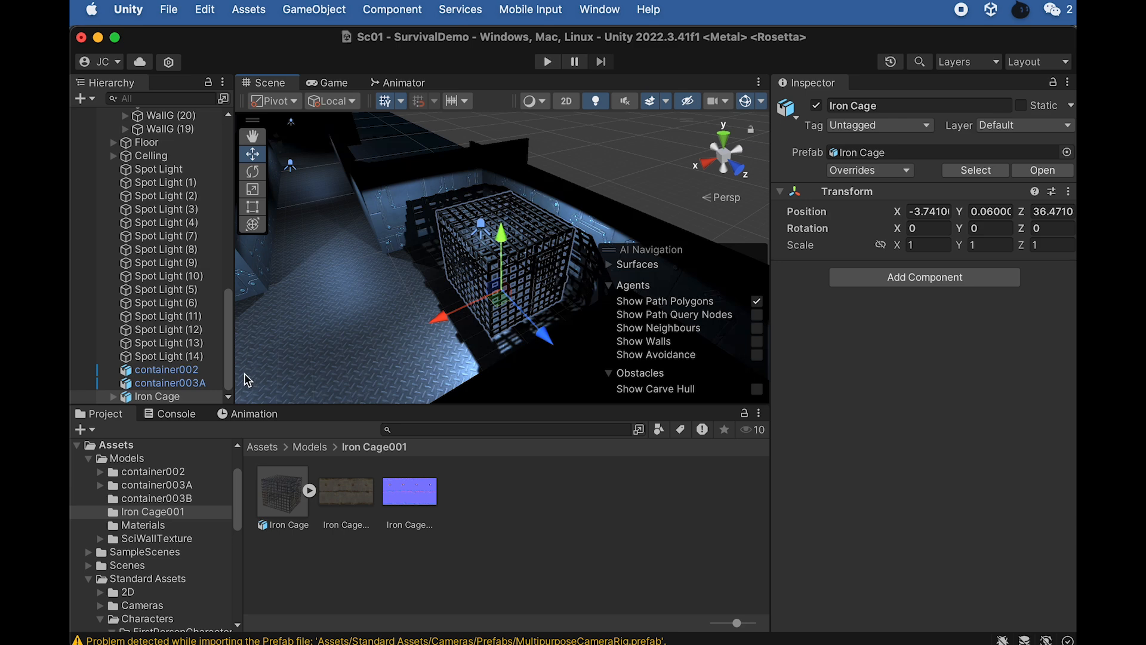
Try sliding the Iron Cage's DoorStill part along Z on its own, and reselect the whole cage
left_click(114, 397)
left_click(164, 395)
left_click_drag(590, 321, 561, 284)
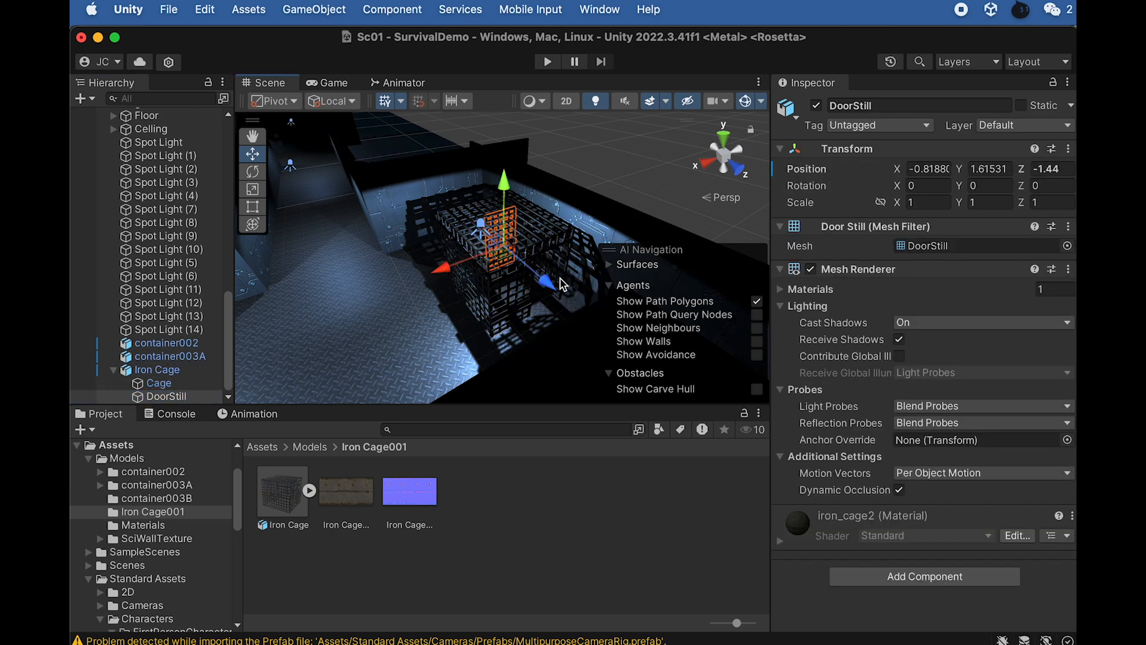
left_click(156, 372)
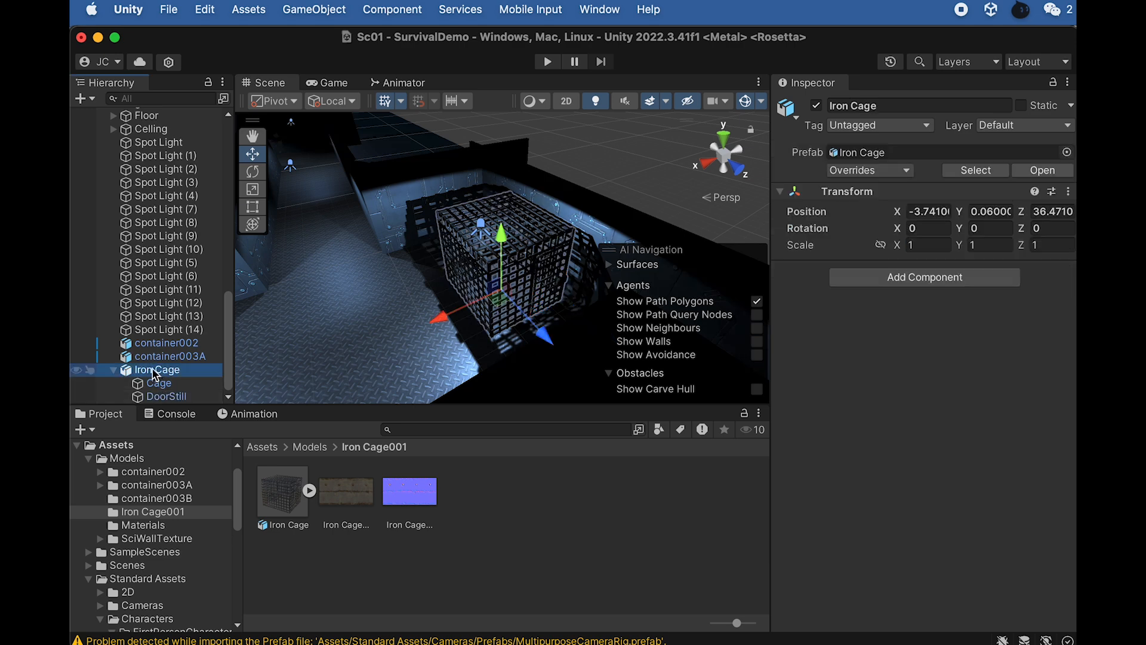
left_click(115, 375)
left_click(175, 396)
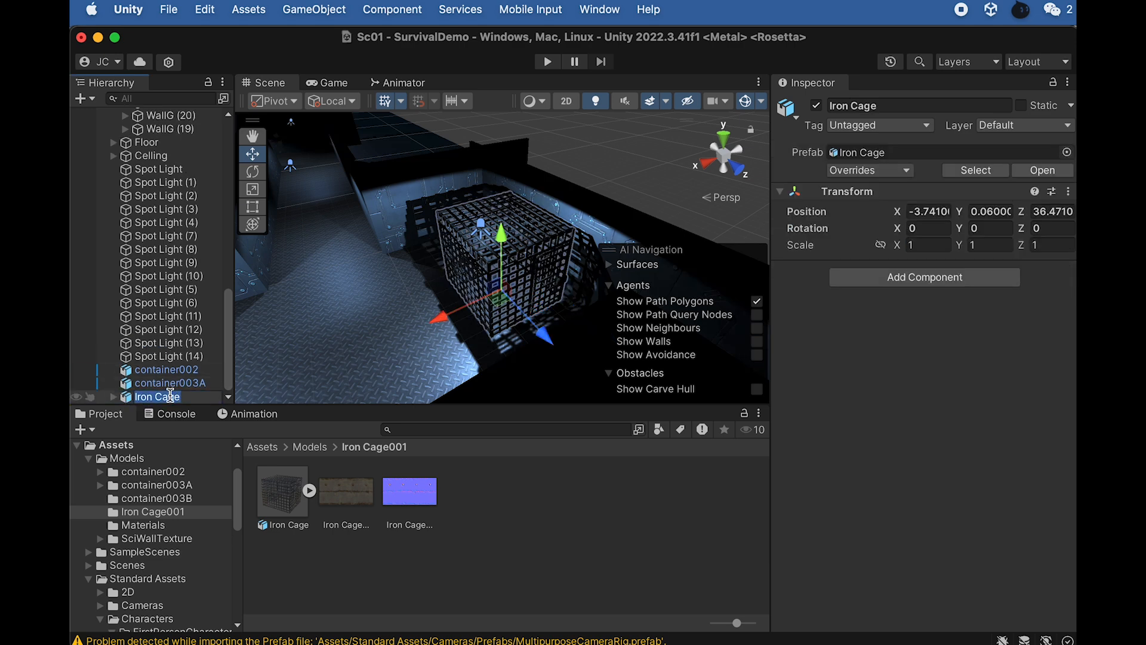
key("Return")
Rotate the Iron Cage to 90 degrees about Y
key("e")
left_click_drag(531, 344, 335, 305)
left_click(983, 227)
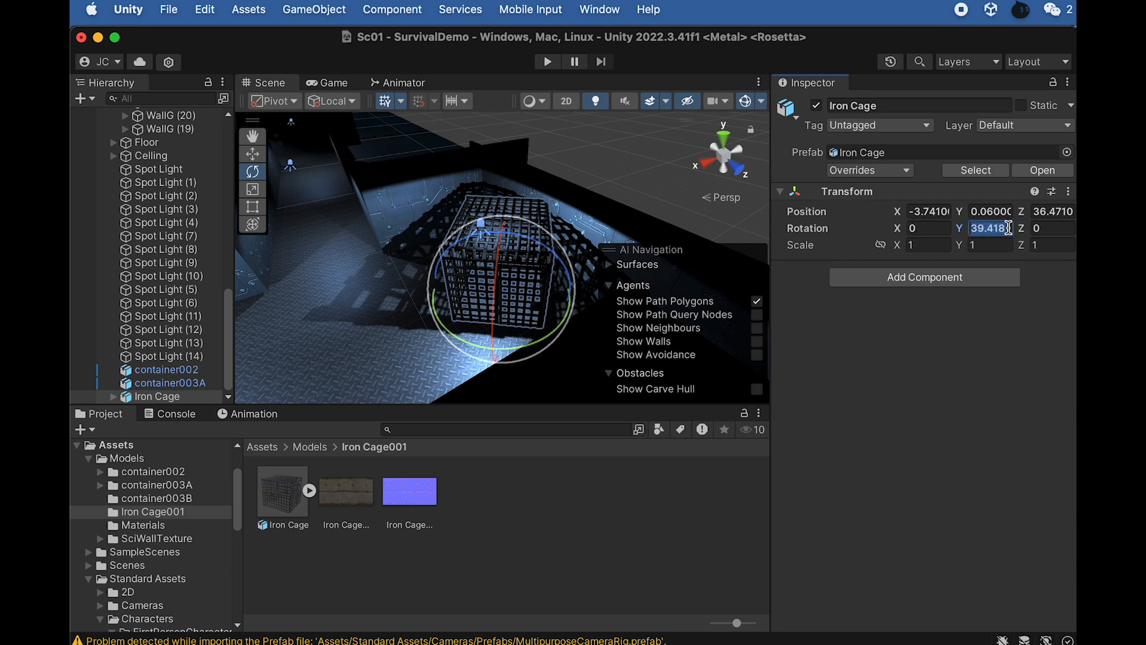
type("90")
Move the Iron Cage into the room's corner, to X -4.11, Z 34.15
left_click_drag(326, 339, 583, 491, "alt")
left_click_drag(537, 233, 533, 303, "alt")
key("w")
left_click_drag(504, 339, 500, 220)
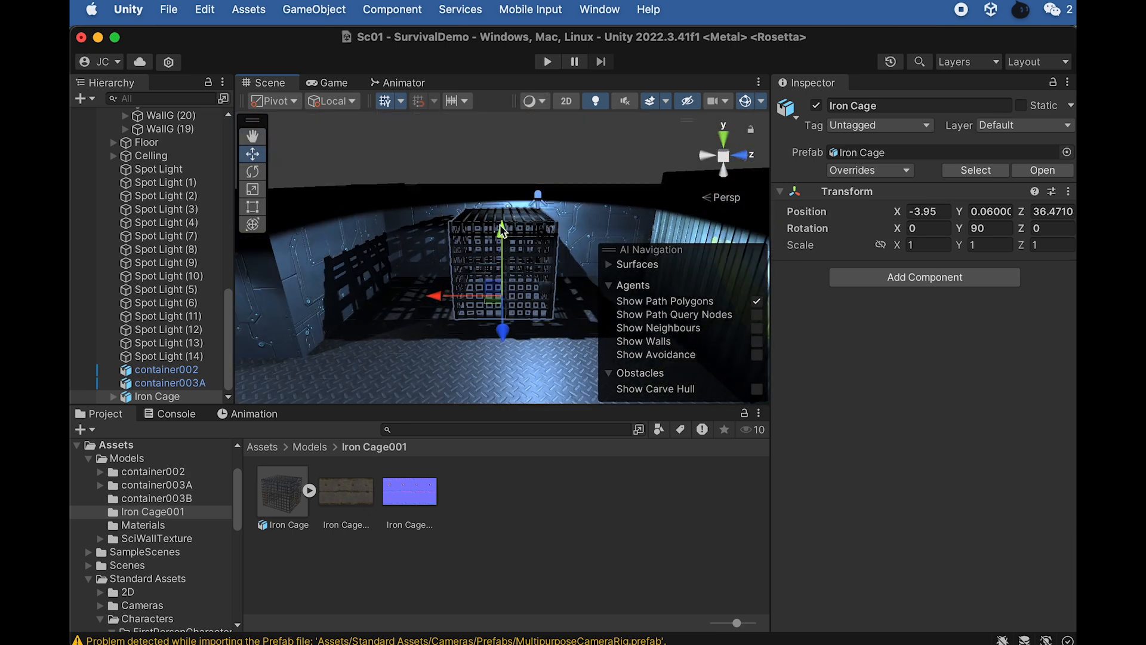
left_click_drag(445, 299, 394, 290)
left_click_drag(468, 287, 490, 313, "alt")
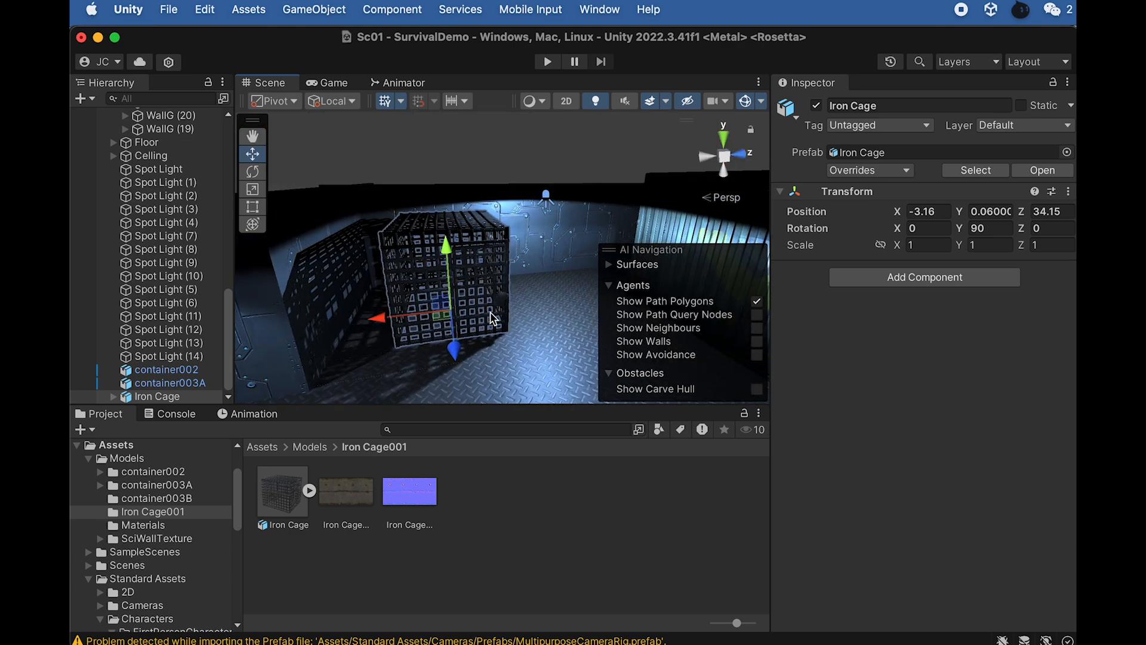
mouse_move(458, 352)
left_mouse_down()
mouse_move(455, 312)
mouse_move(457, 342)
left_mouse_up()
left_click_drag(497, 242, 487, 276, "alt")
left_click_drag(468, 348, 536, 181)
scroll(503, 228, "up", 5)
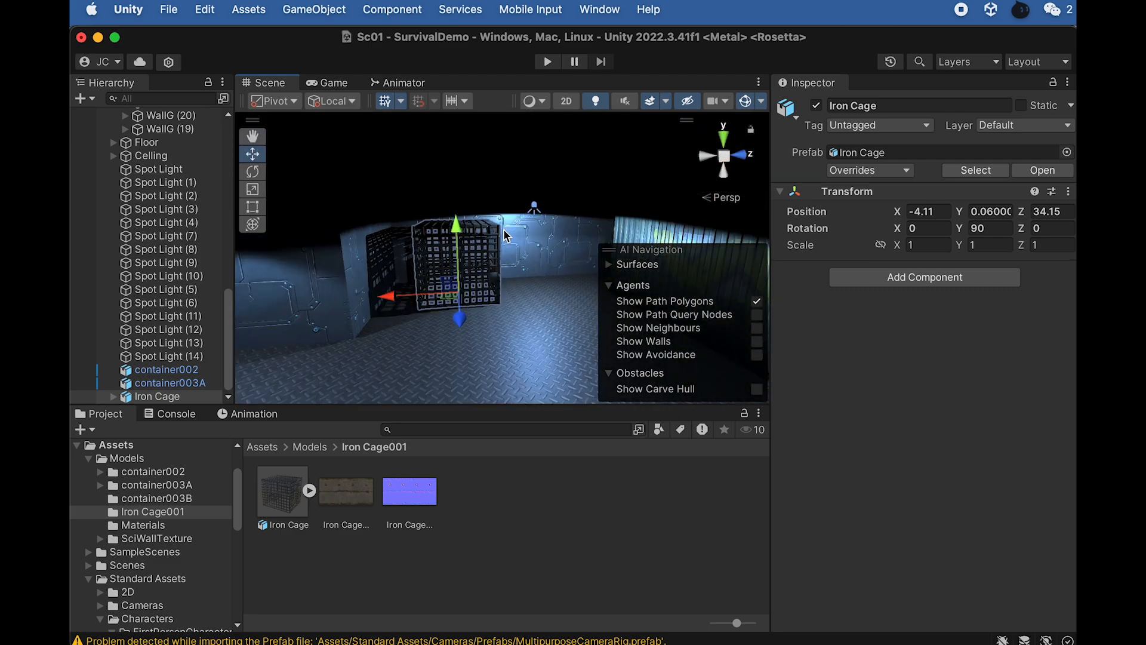
left_click_drag(493, 224, 428, 292, "alt")
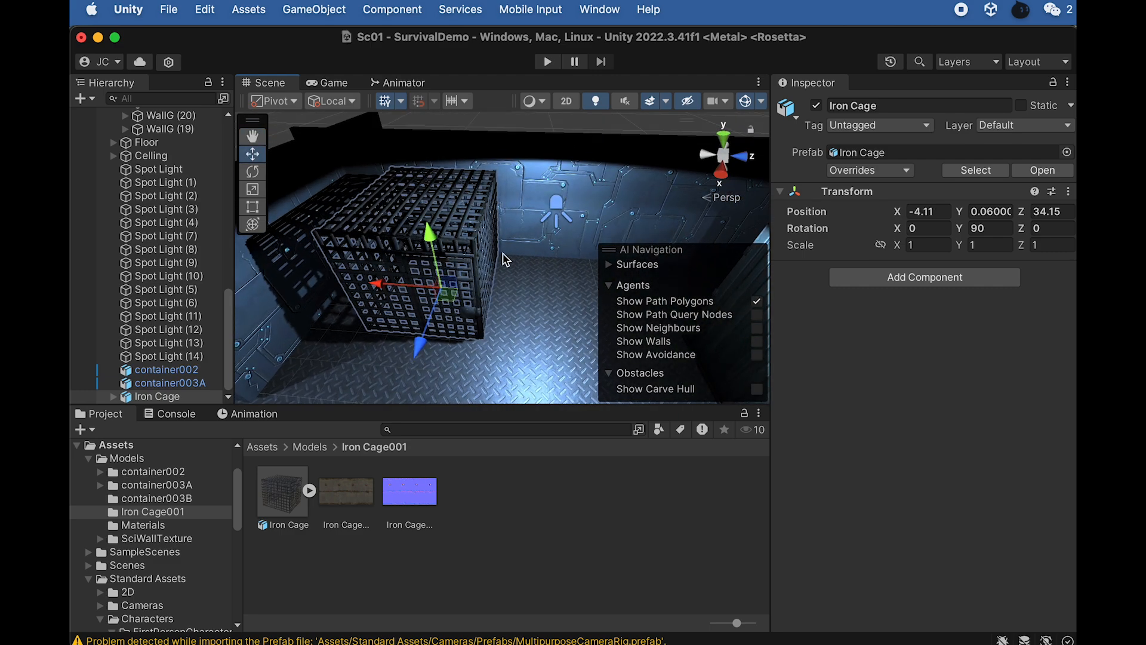
left_click_drag(503, 256, 509, 281, "alt")
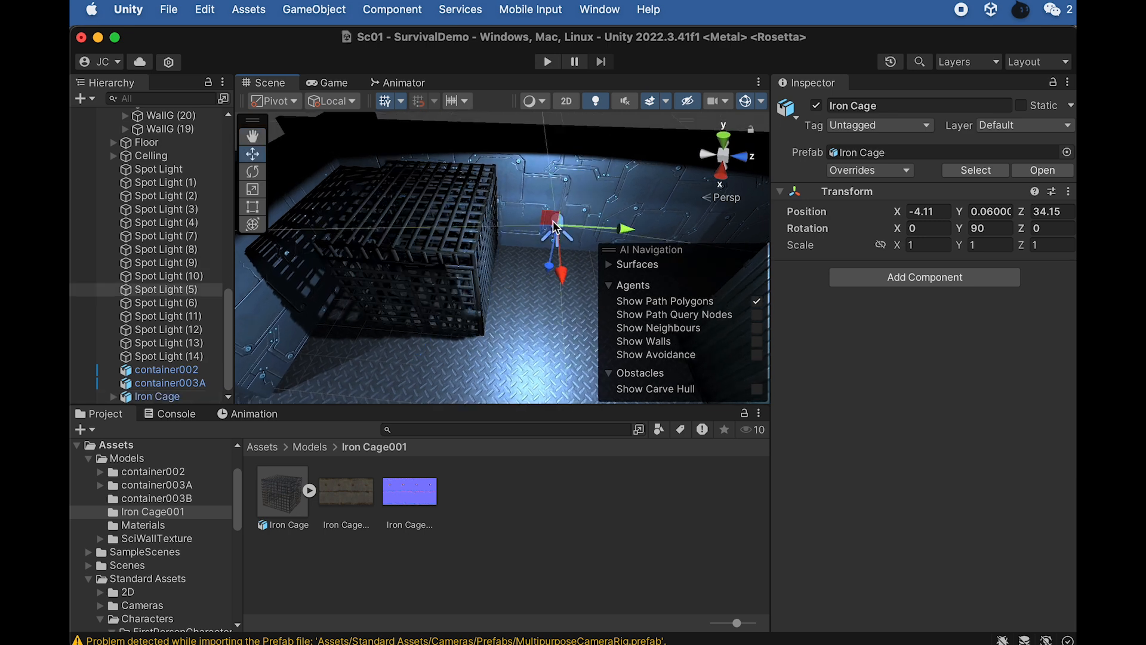
Move Spot Light (5) away from the Iron Cage, to X -1.06, Z 37.67
left_click(553, 222)
scroll(556, 224, "down", 4)
left_click_drag(540, 288, 648, 173)
left_click_drag(583, 235, 533, 258)
scroll(533, 258, "down", 3)
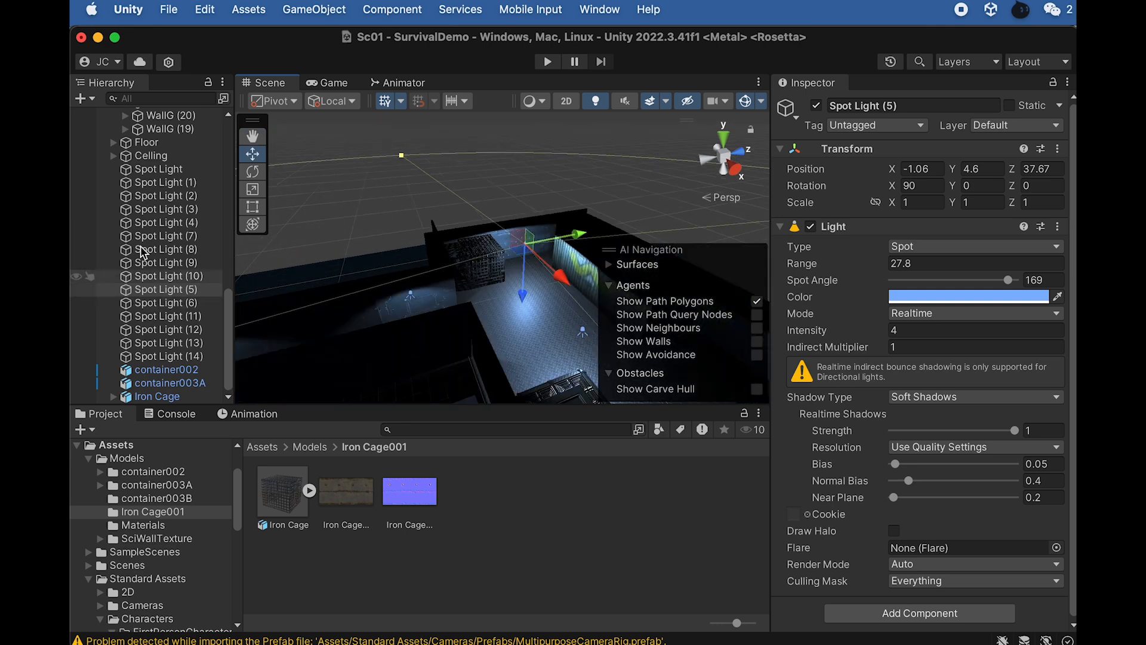
Create an empty game object and name it LightsG
left_click(173, 182)
key("Up")
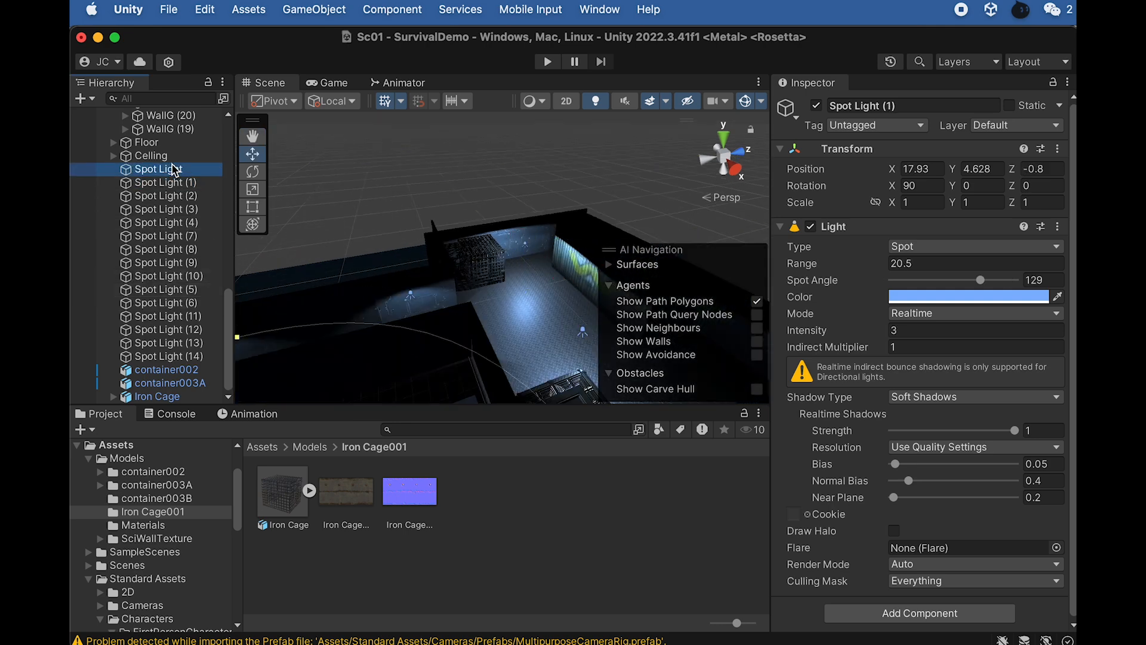
key("f")
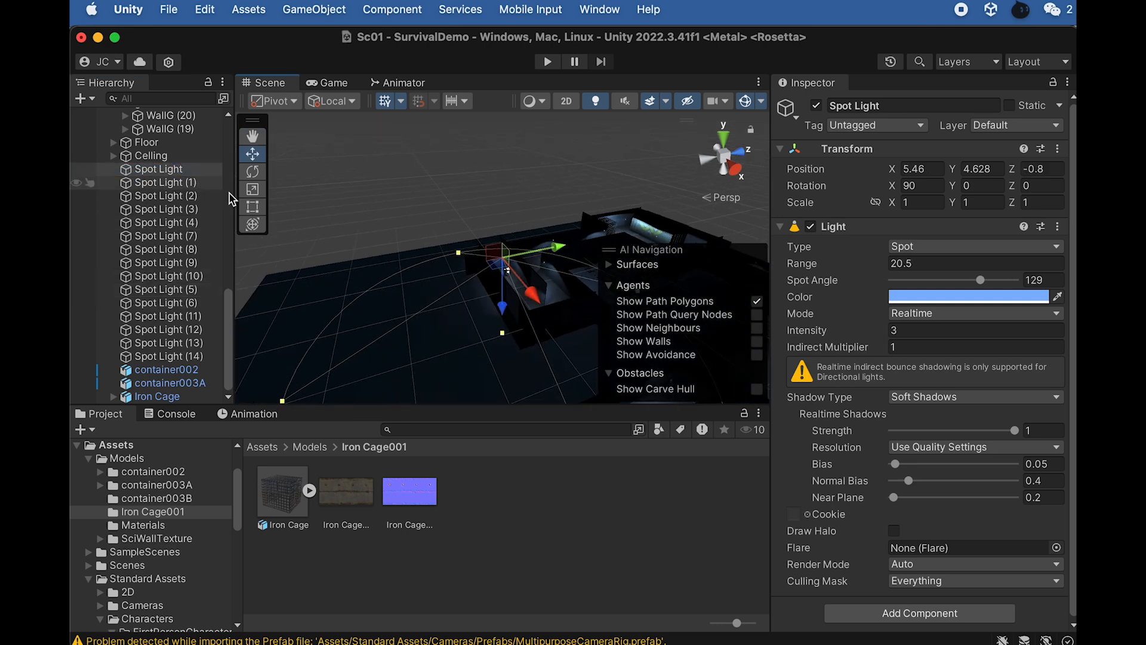
left_click(314, 9)
left_click(325, 37)
type("LightsG")
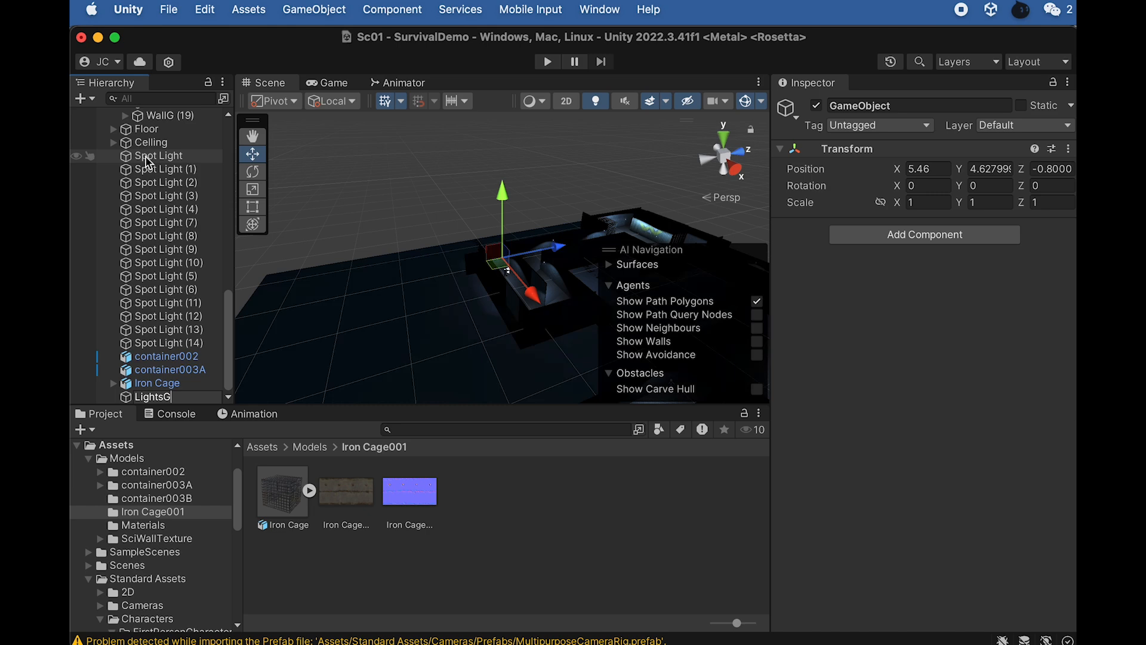
Parent all the spot lights, from Spot Light to Spot Light (14), under LightsG and collapse the group
left_click(146, 161)
left_click(182, 343, "shift")
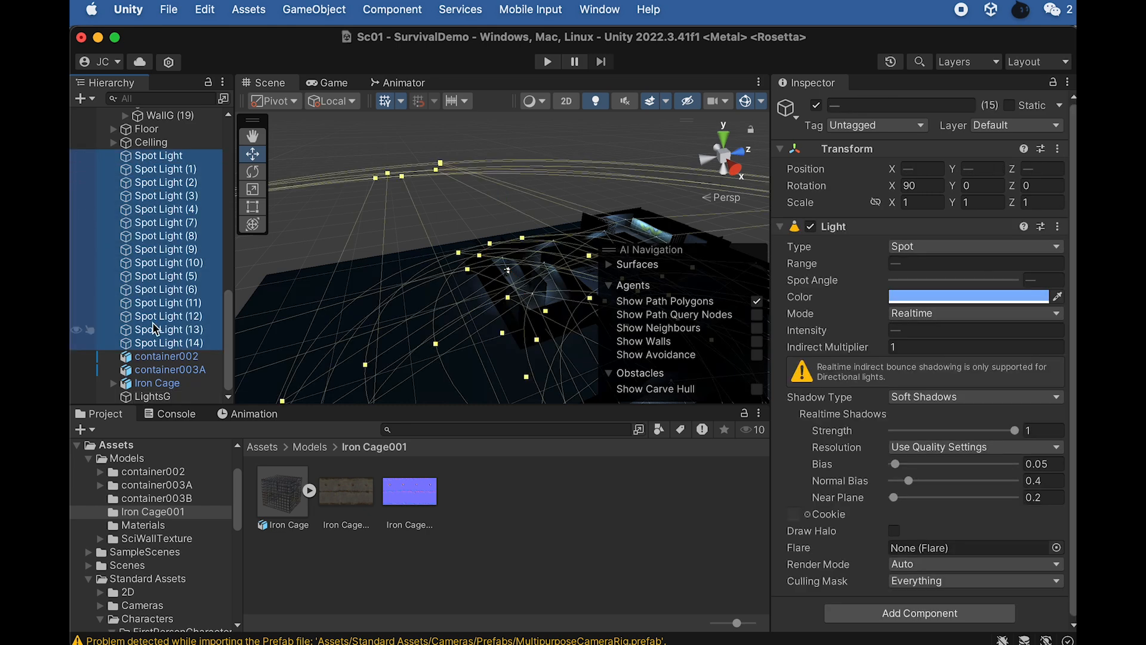
left_click_drag(154, 351, 160, 397)
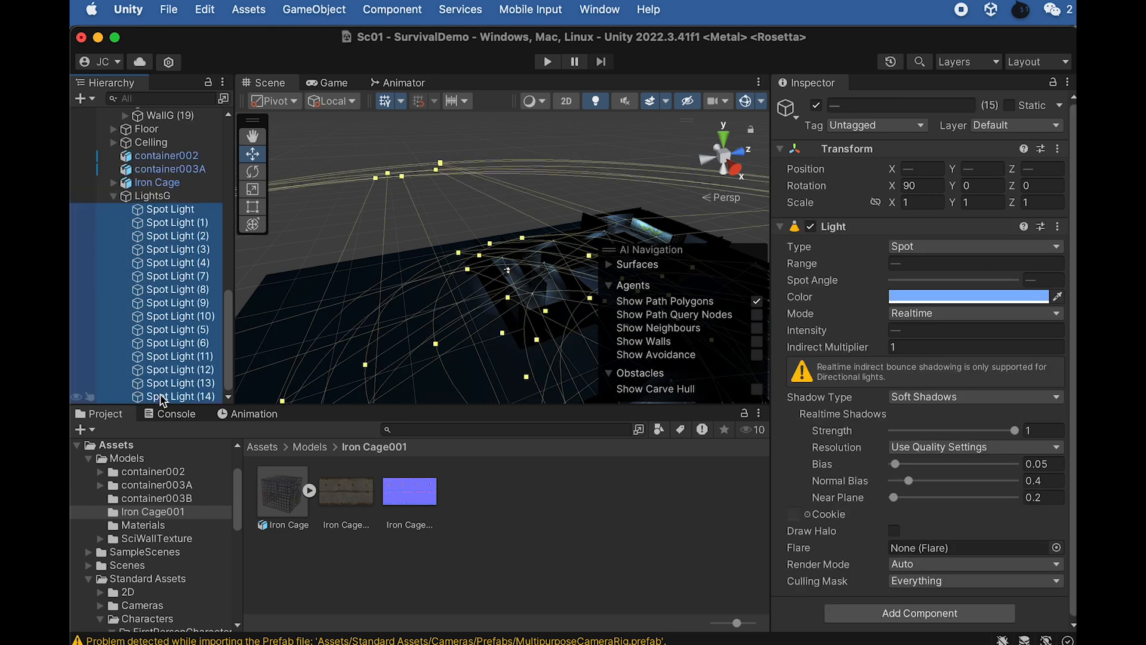
left_click(113, 196)
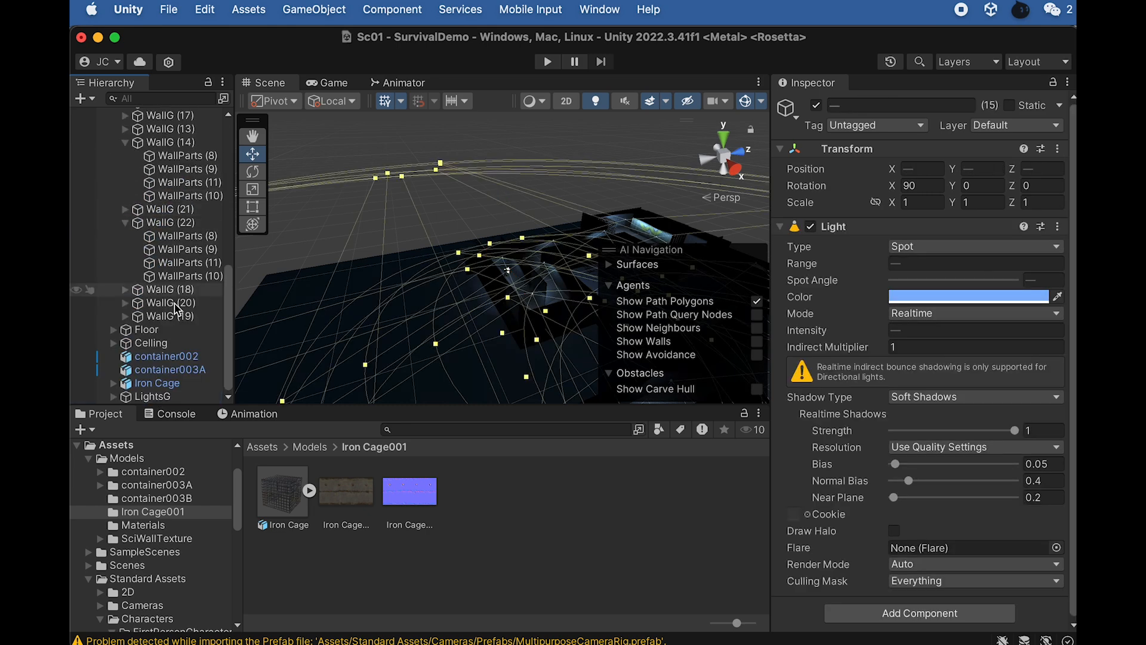
Survey the lit level with LightsG selected and collapse the Wall group in the scene hierarchy
left_click(177, 398)
left_click_drag(332, 282, 543, 272, "alt")
scroll(490, 235, "down", 4)
middle_click_drag(513, 232, 350, 206)
scroll(406, 246, "up", 6)
scroll(320, 279, "down", 5)
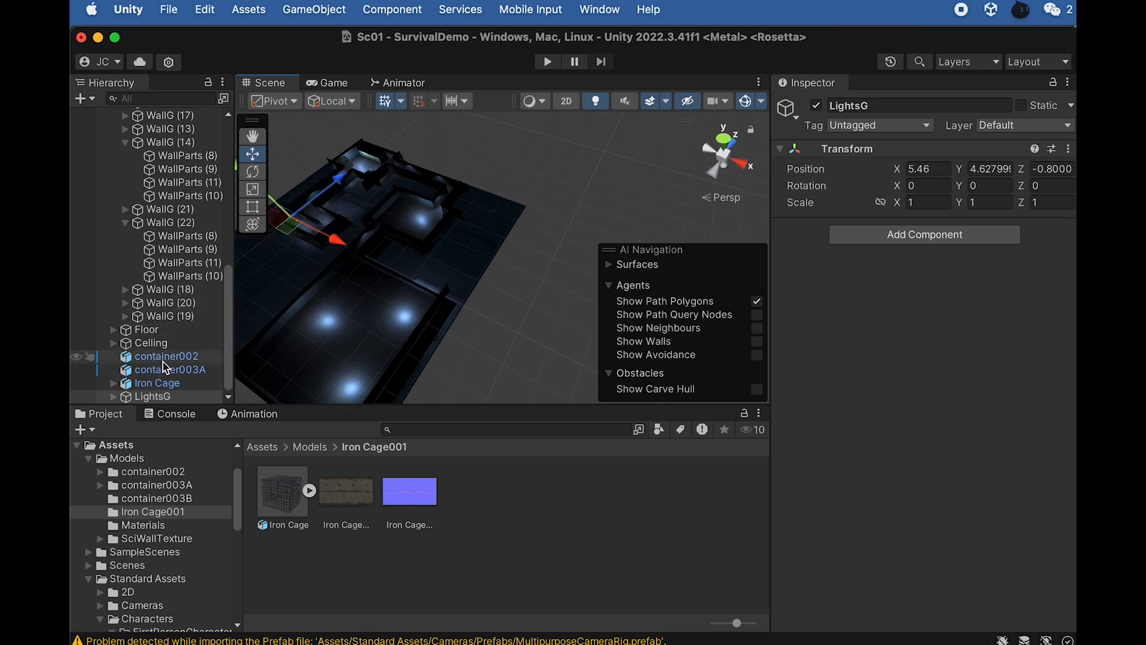
scroll(129, 198, "up", 5)
scroll(129, 199, "up", 3)
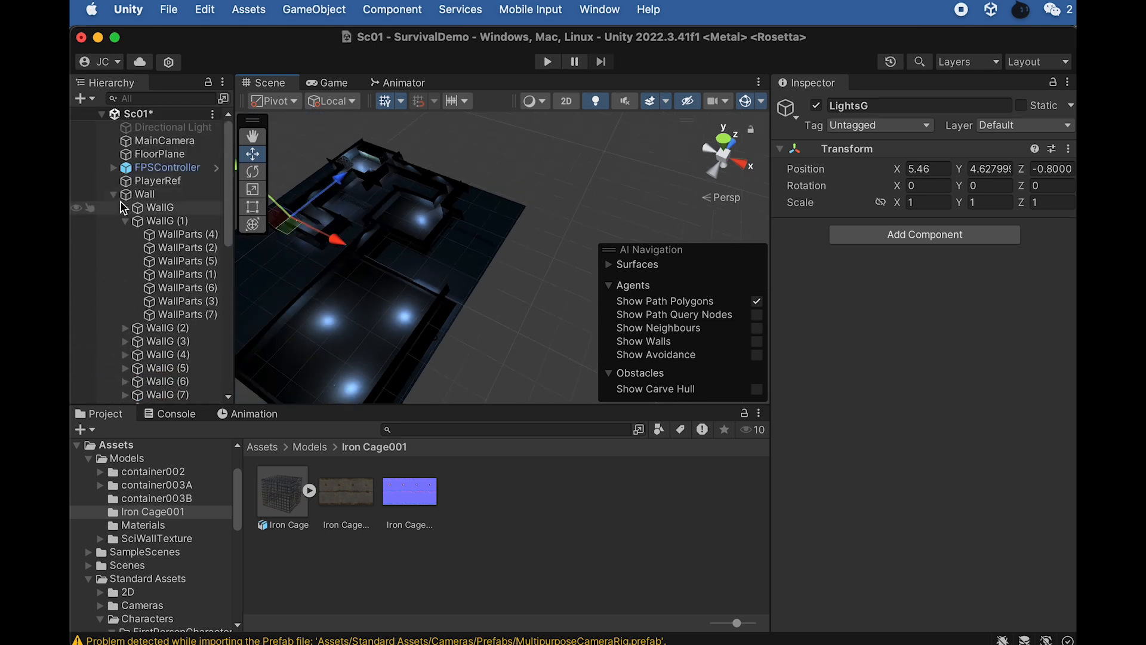
left_click(114, 194)
Focus on FPSController and examine the lighting in the start corridor and the neighbouring rooms
double_click(151, 168)
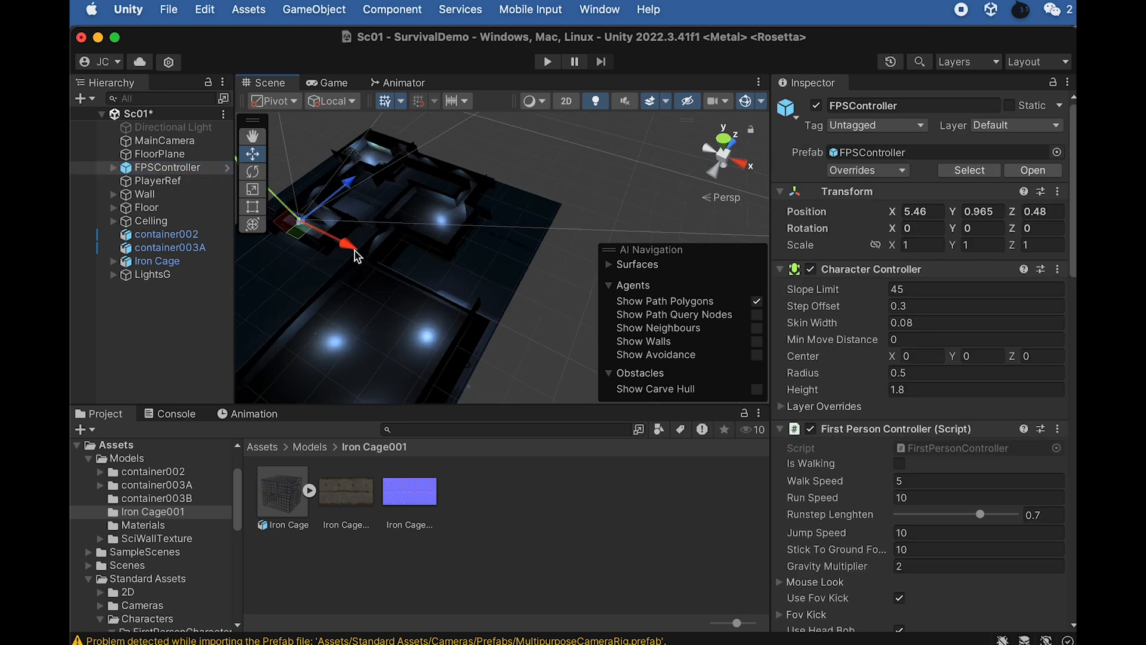
left_click_drag(826, 281, 860, 265, "alt")
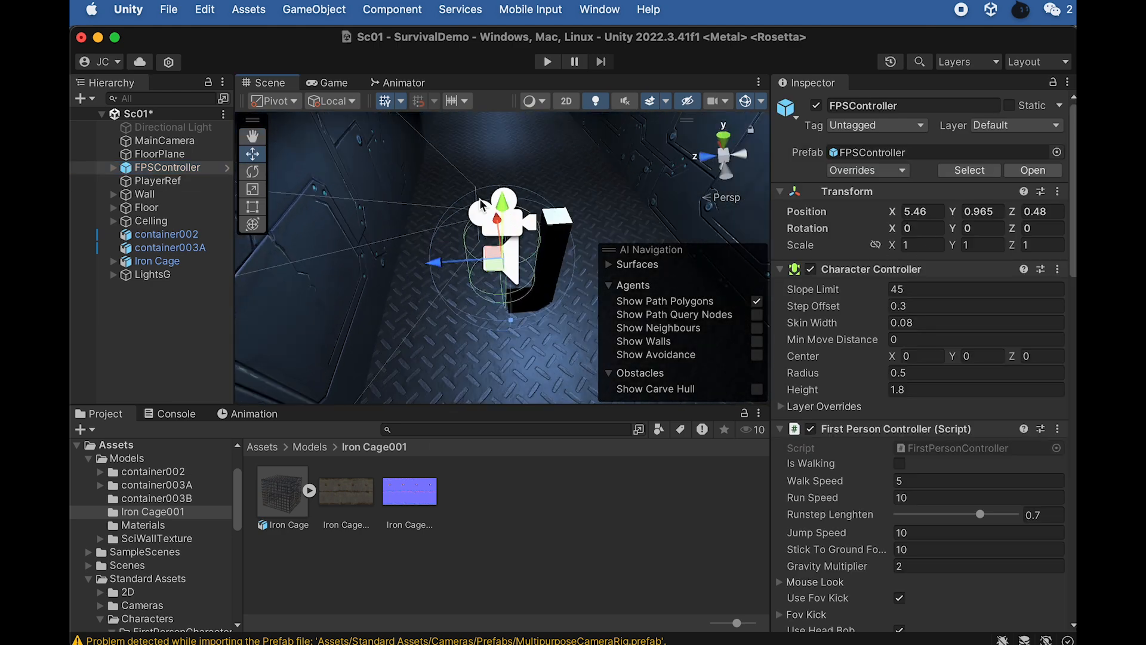
scroll(478, 195, "down", 10)
left_click_drag(485, 178, 350, 238, "alt")
scroll(438, 215, "down", 10)
left_click_drag(438, 215, 511, 282, "alt")
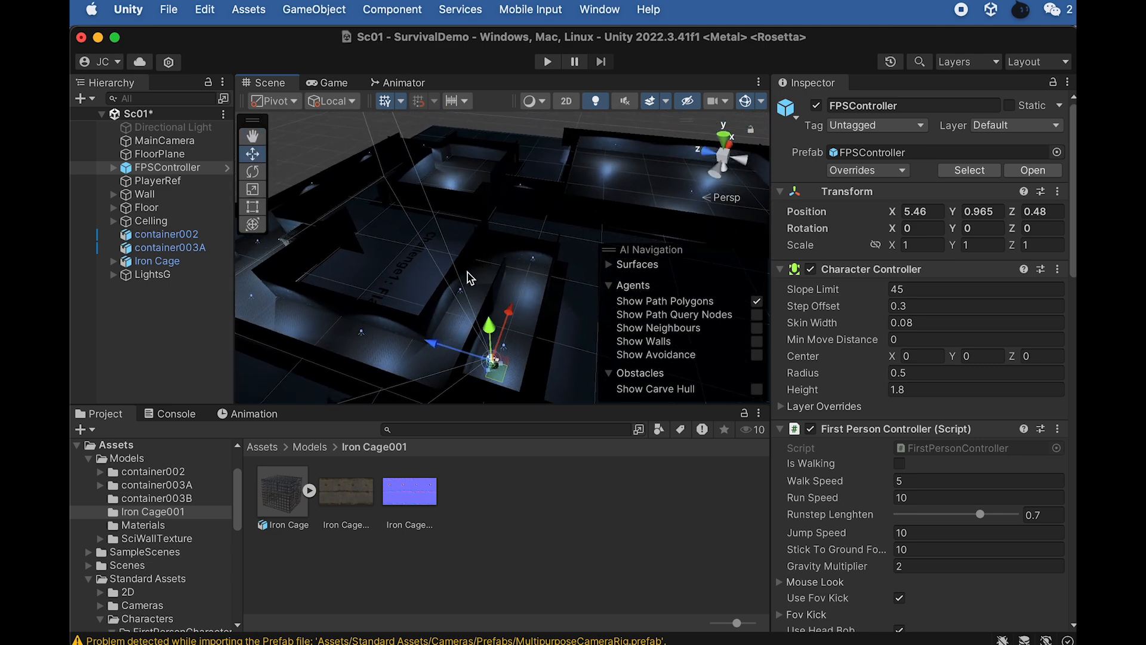
scroll(530, 293, "up", 5)
left_click_drag(553, 278, 420, 294, "alt")
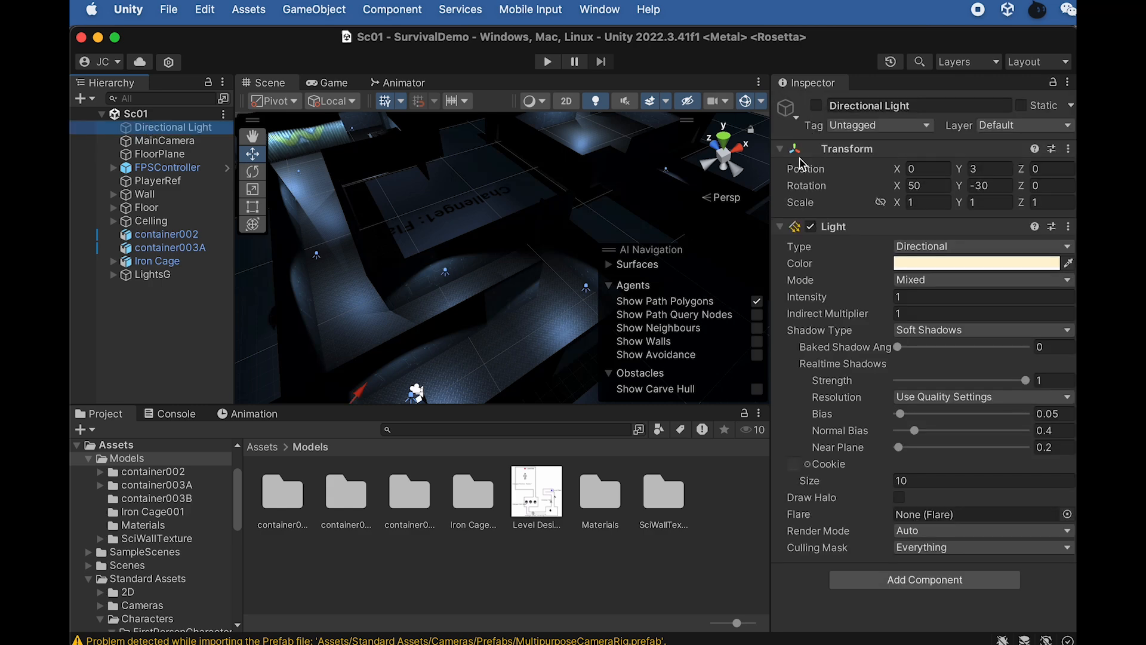
Enable the Directional Light to brighten the scene and examine the start corridor's corner
left_click(817, 106)
left_click_drag(546, 274, 500, 298, "alt")
left_click_drag(588, 252, 525, 335, "alt")
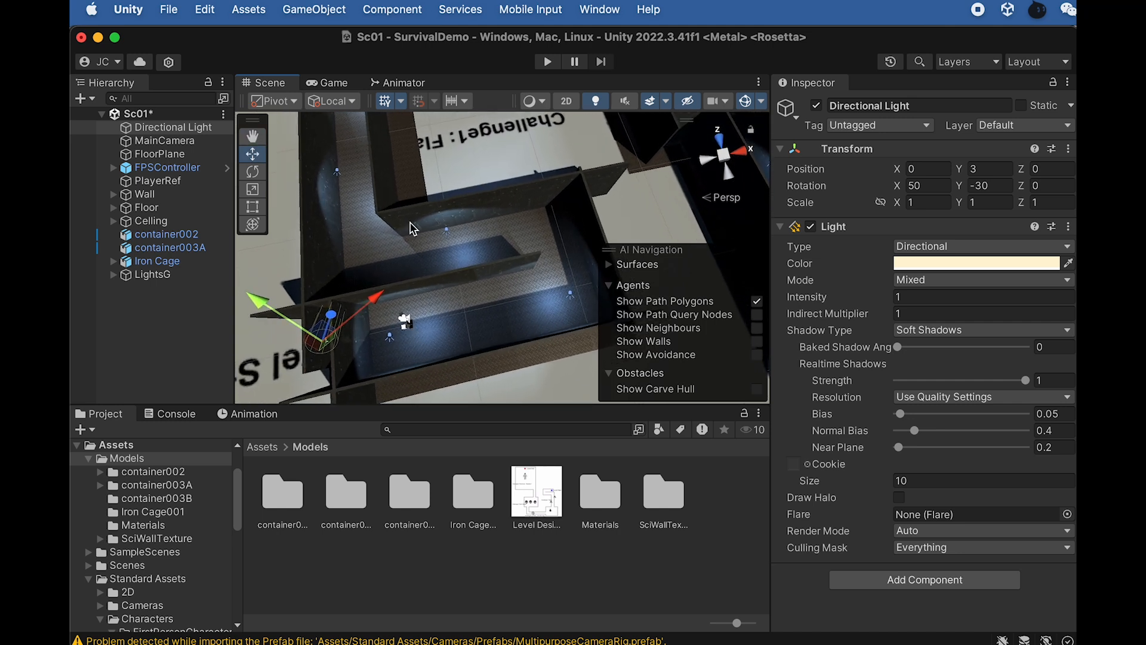
scroll(523, 230, "up", 5)
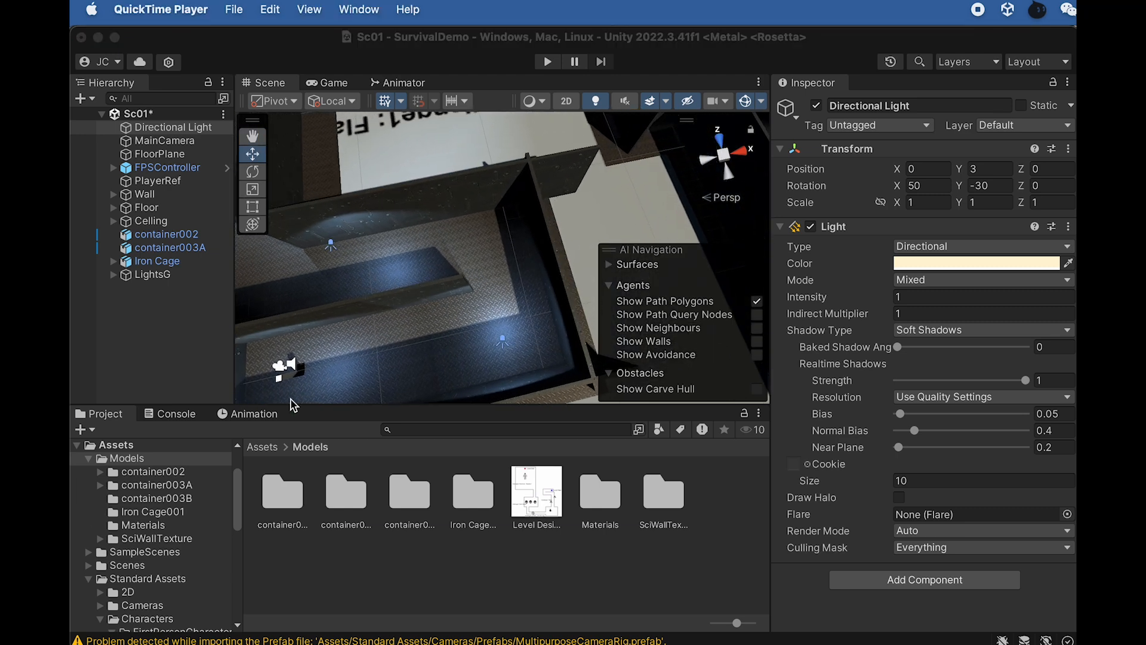
Import DoorFrame.fbx from the Finder's Models folder into the project's Models folder
key("super+Tab")
key("Tab")
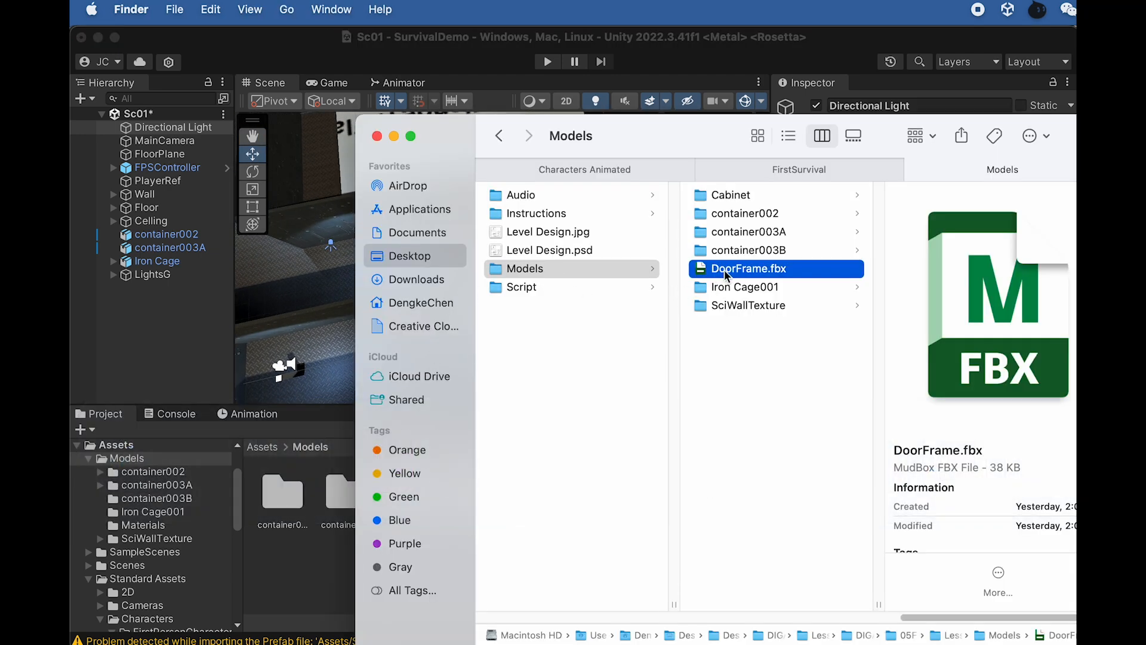
left_click_drag(717, 274, 304, 556)
left_click(317, 458)
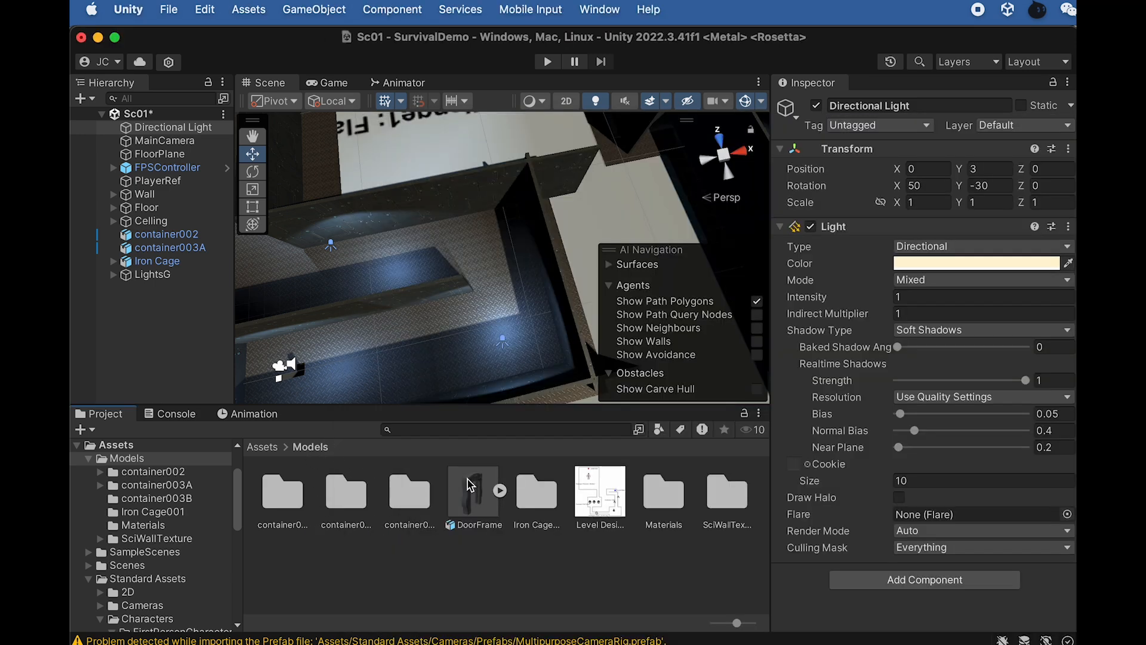
Place the DoorFrame model in the start corridor and move it to X 18.83, Y 1.24
left_click_drag(478, 493, 500, 293)
key("f")
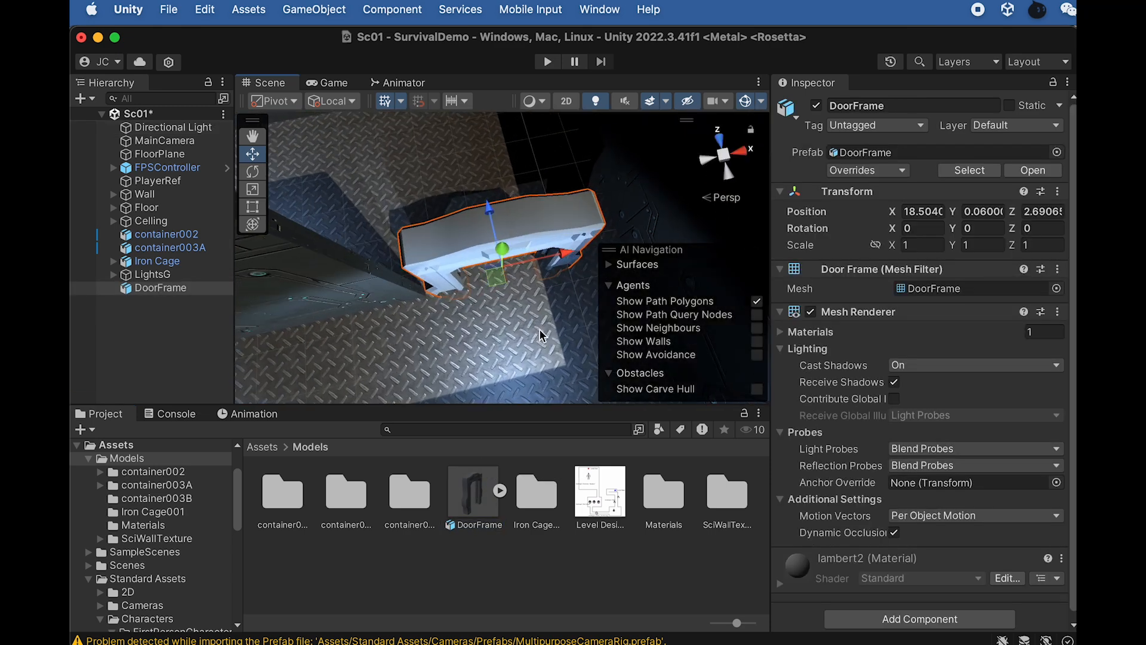
middle_click_drag(509, 209, 500, 281)
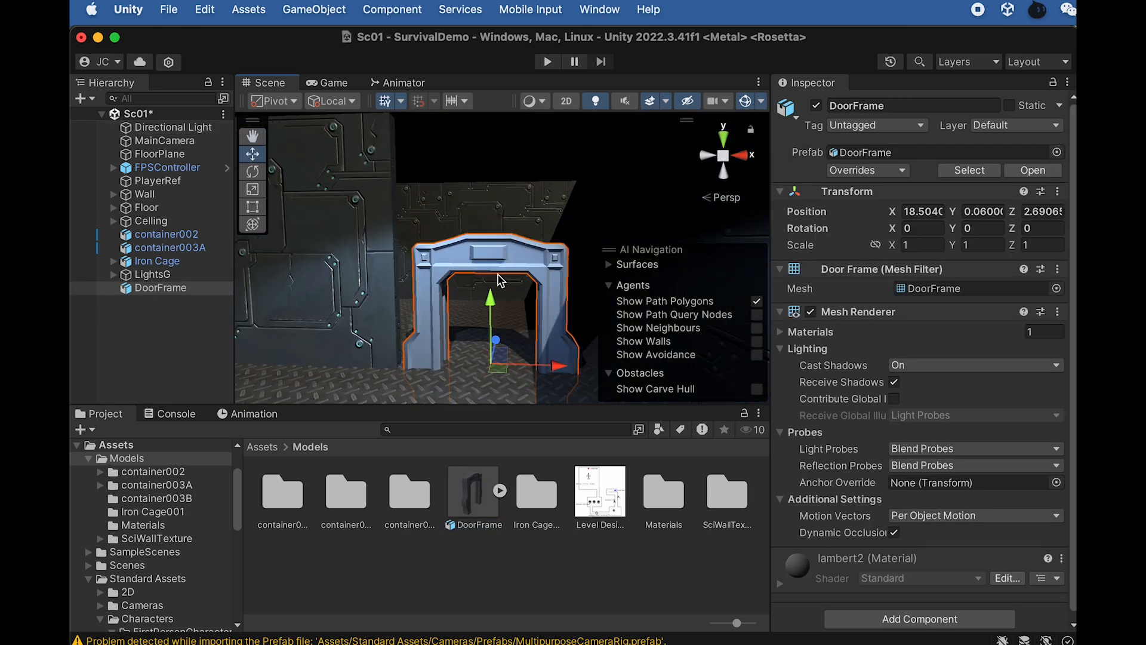
scroll(500, 283, "down", 5)
left_click_drag(501, 285, 453, 240, "alt")
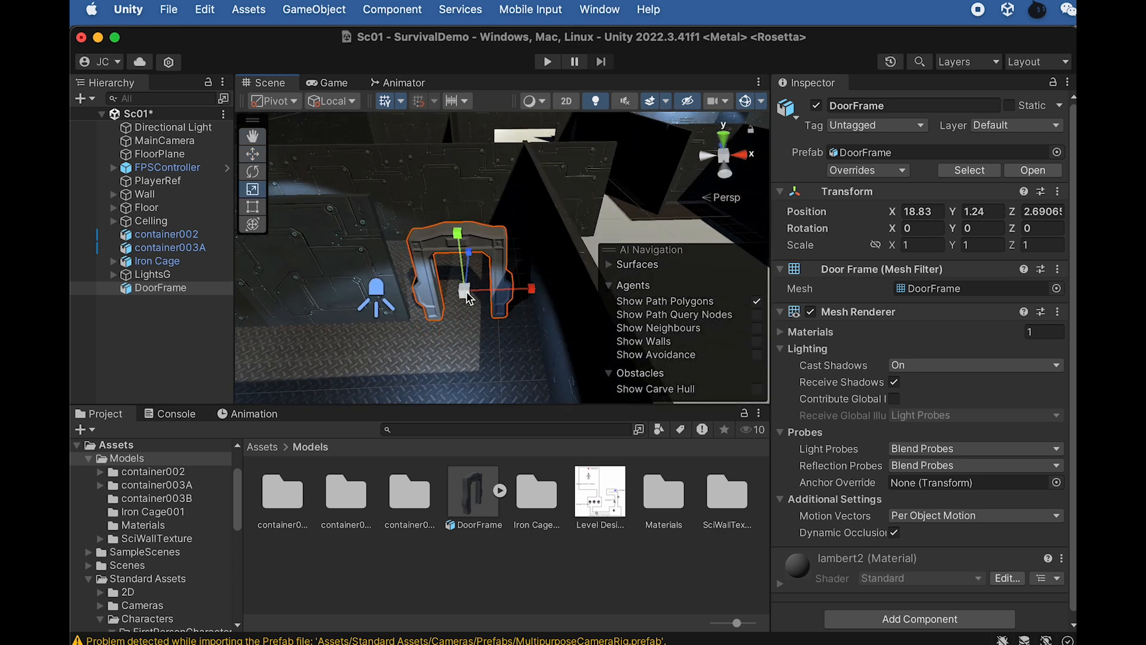
Scale the DoorFrame to about 1.67 × 1.39 × 1.39 and move it to X 19.08, Y 1.59, Z 2.49 across the corridor
left_click_drag(467, 297, 489, 278)
left_click_drag(489, 278, 510, 254, "alt")
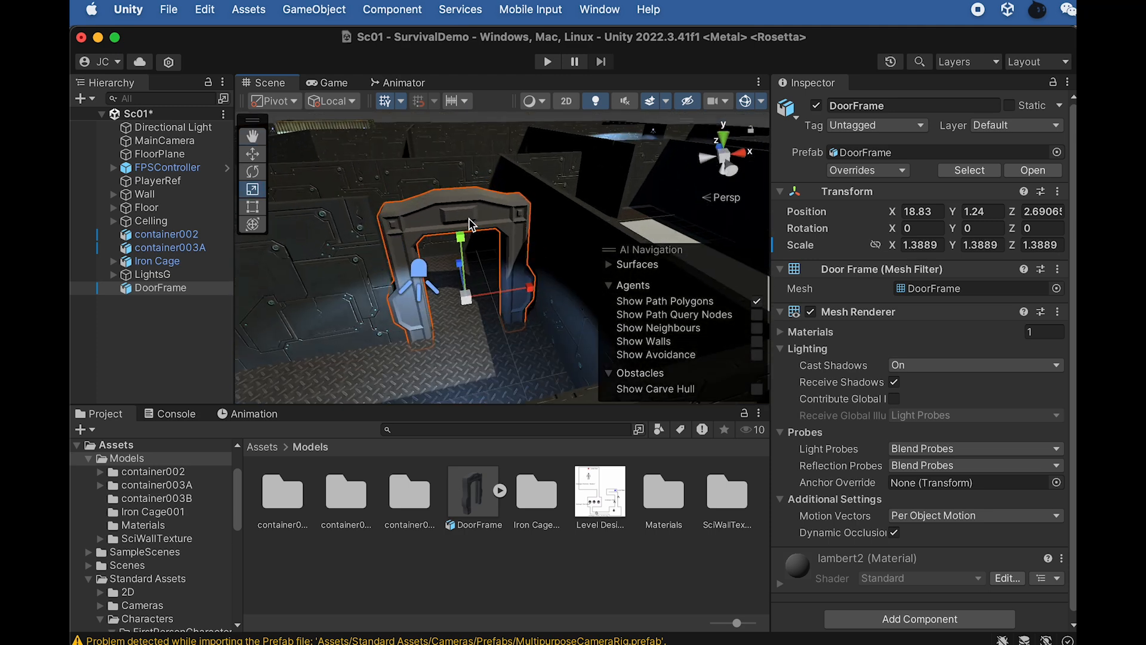
left_click_drag(483, 241, 458, 229, "alt")
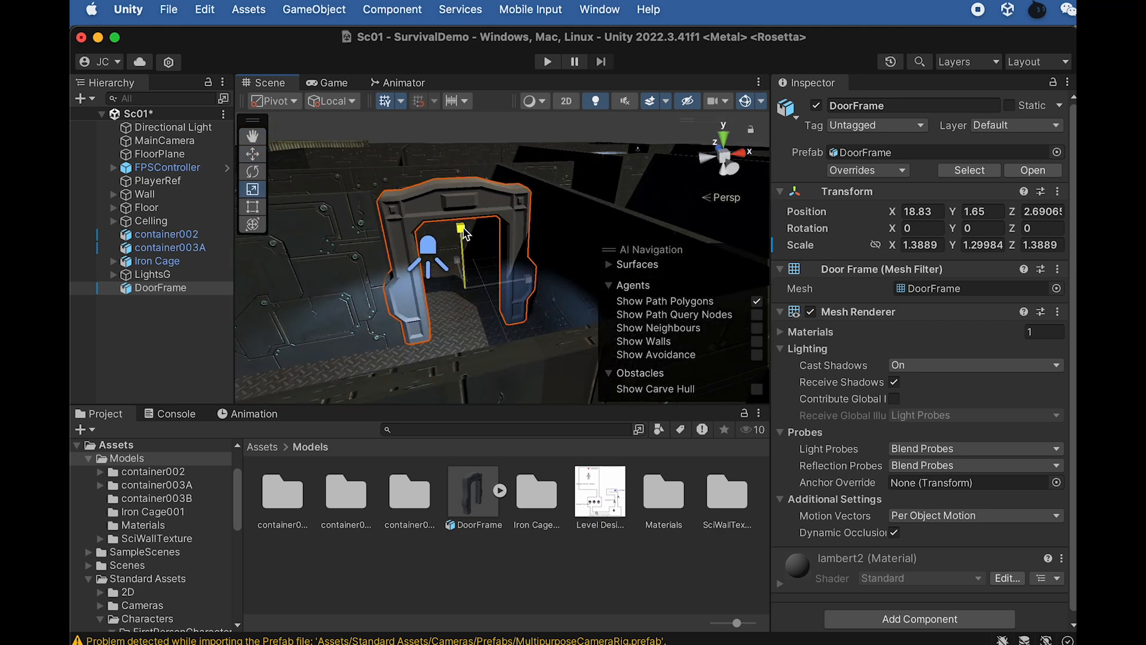
mouse_move(525, 280)
left_mouse_down()
mouse_move(540, 279)
mouse_move(528, 279)
left_mouse_up()
left_click_drag(528, 278, 859, 329, "alt")
left_click_drag(461, 297, 451, 294)
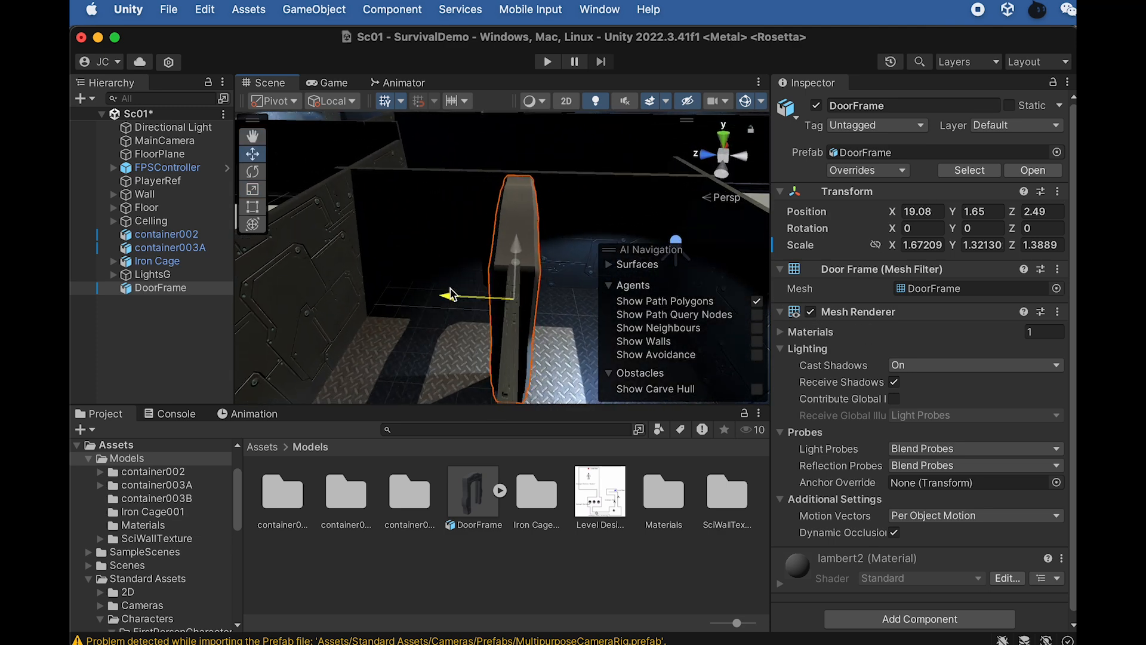
left_click_drag(528, 265, 487, 221, "alt")
key("r")
key("w")
key("r")
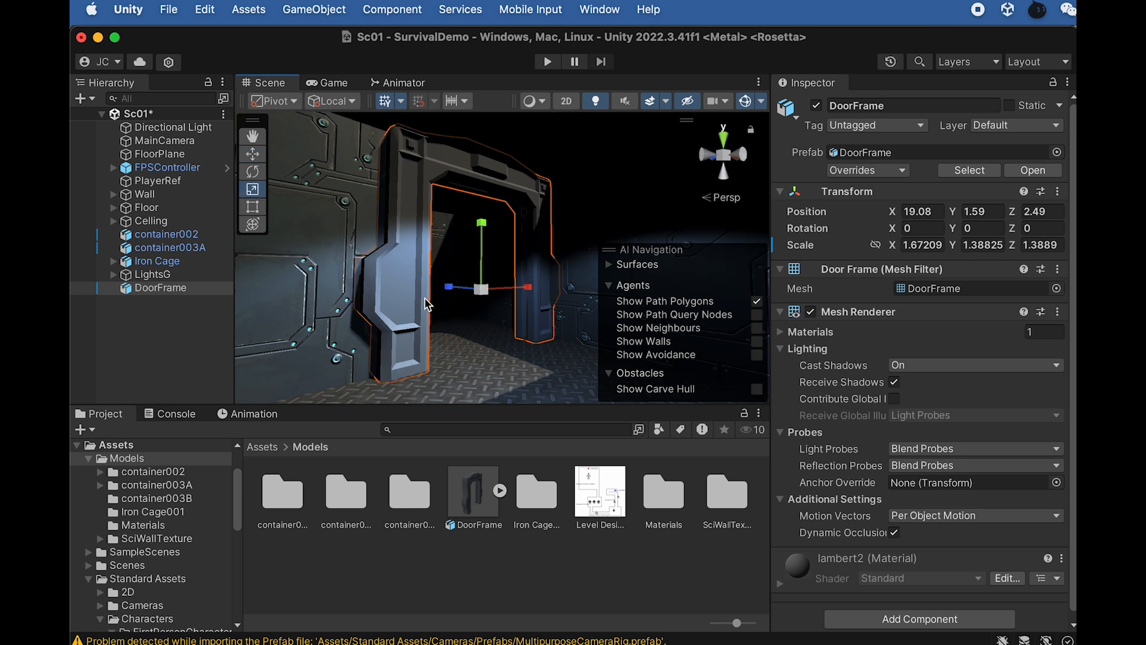
Apply the Metal wall01_Diffuse texture from the SciWallTexture folder to the door frame
left_click(728, 514)
double_click(728, 504)
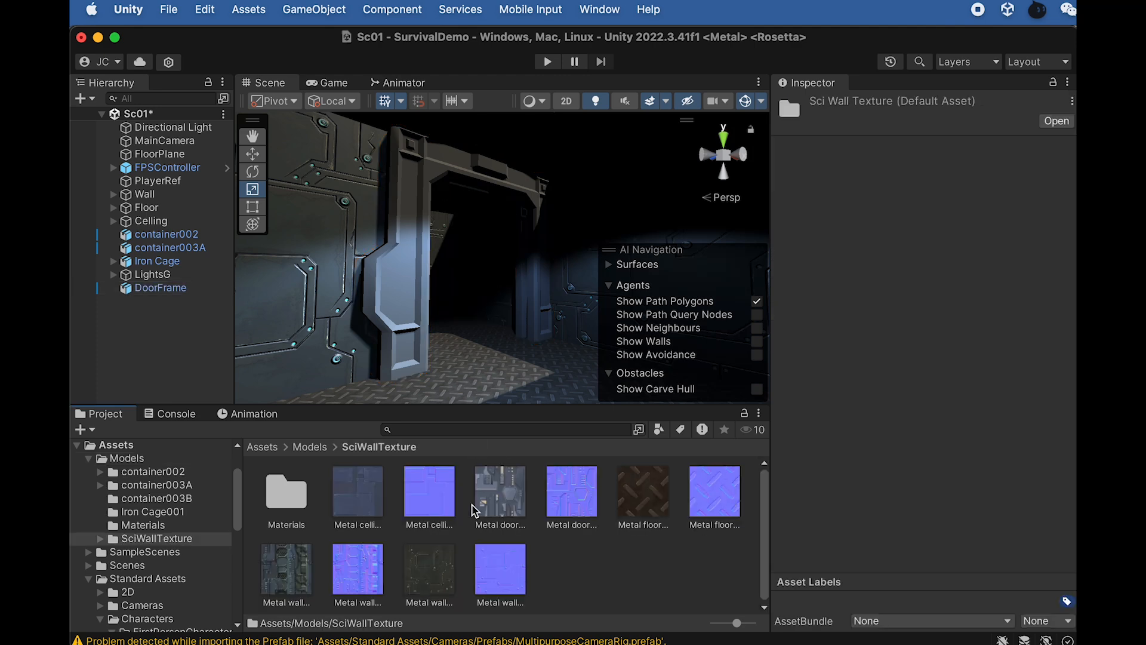
left_click(349, 504)
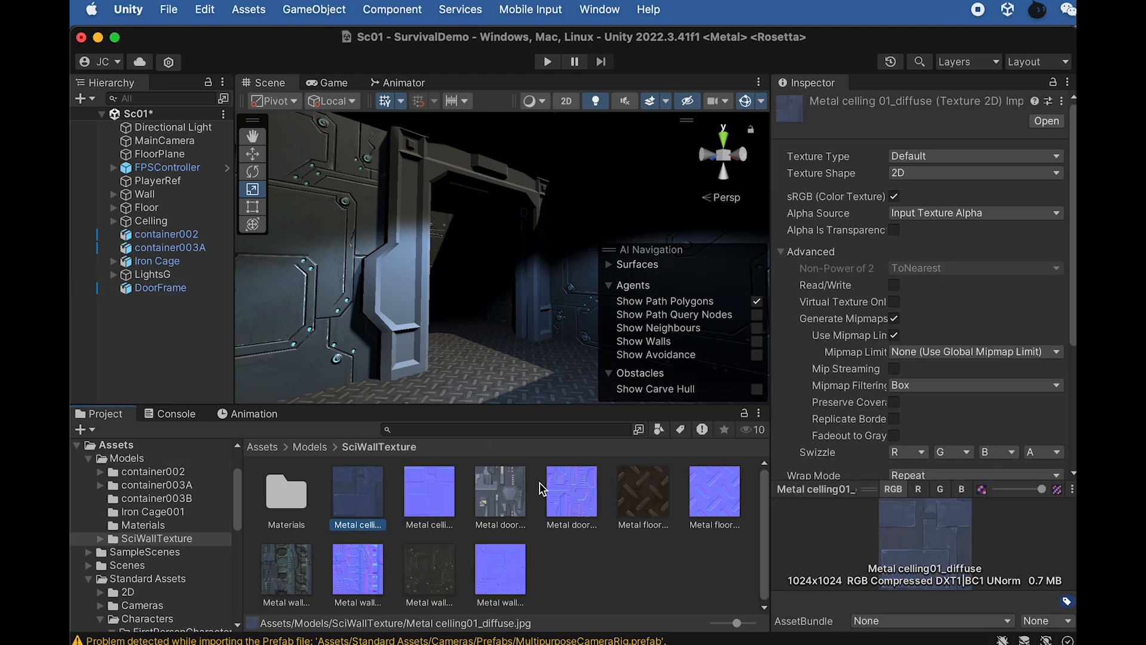
left_click(553, 486)
left_click(286, 573)
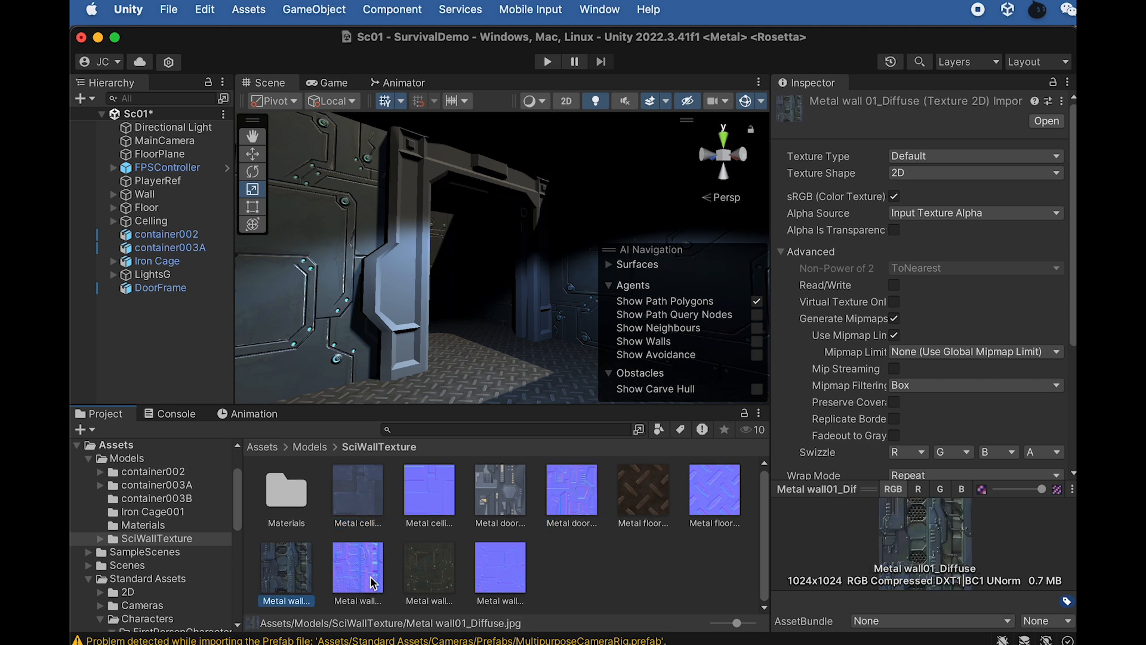
left_click_drag(296, 575, 411, 289)
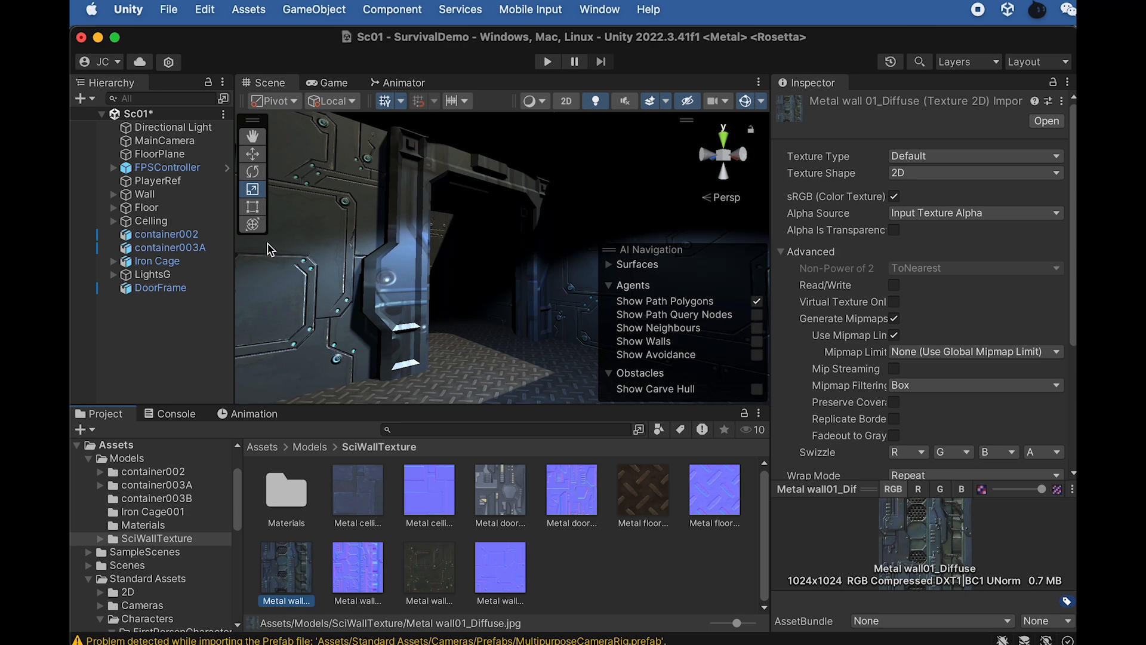
Assign Metal wall01_normal as the normal map of the DoorFrame's material and fix its normal map import type
left_click(179, 291)
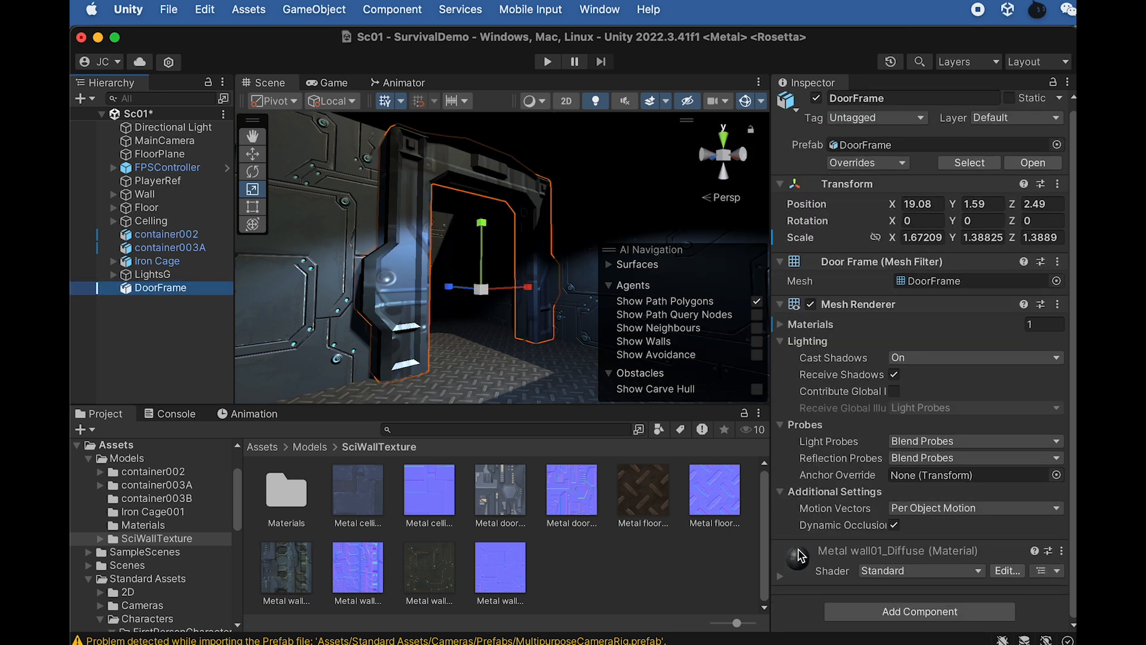
left_click(780, 575)
scroll(785, 576, "down", 10)
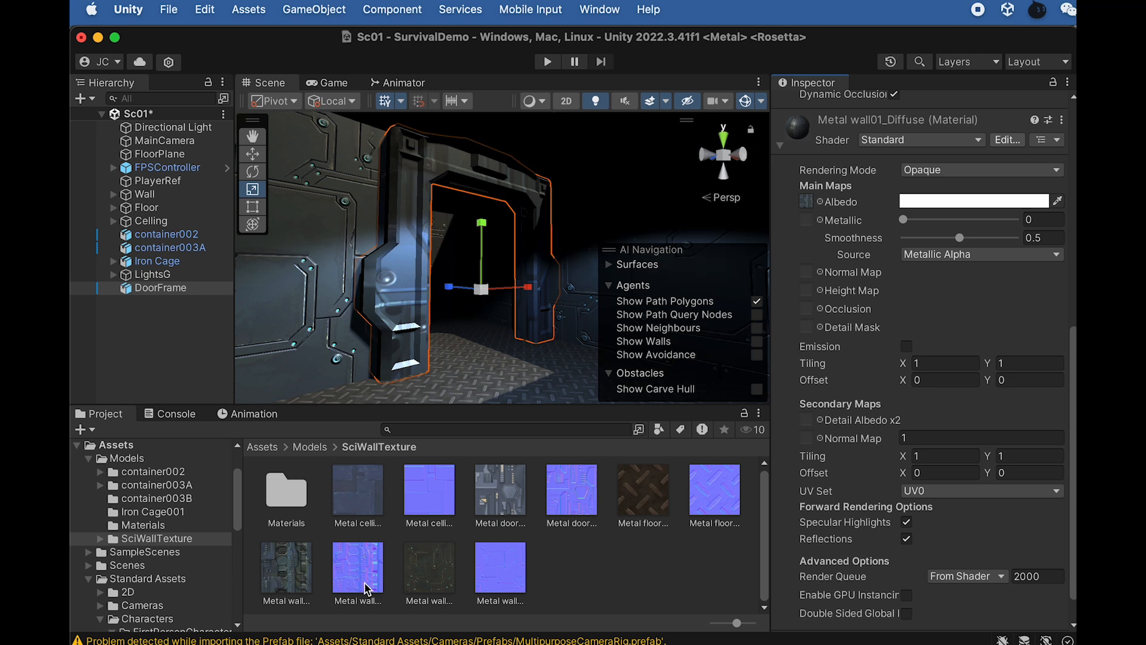
left_click_drag(361, 575, 808, 277)
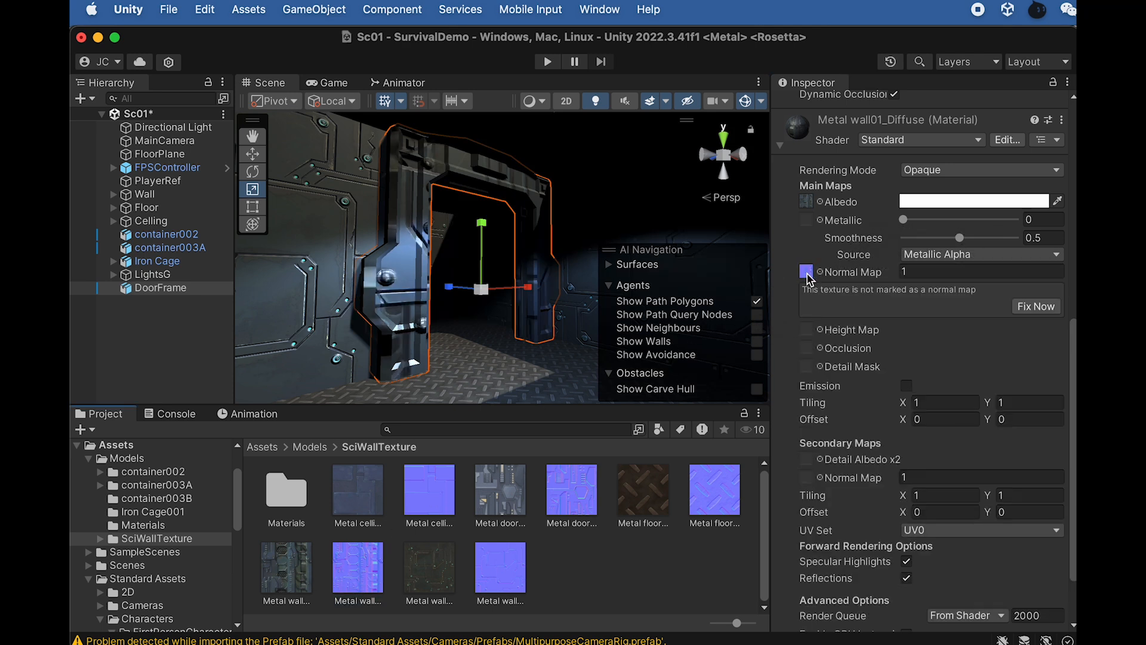
left_click(358, 573)
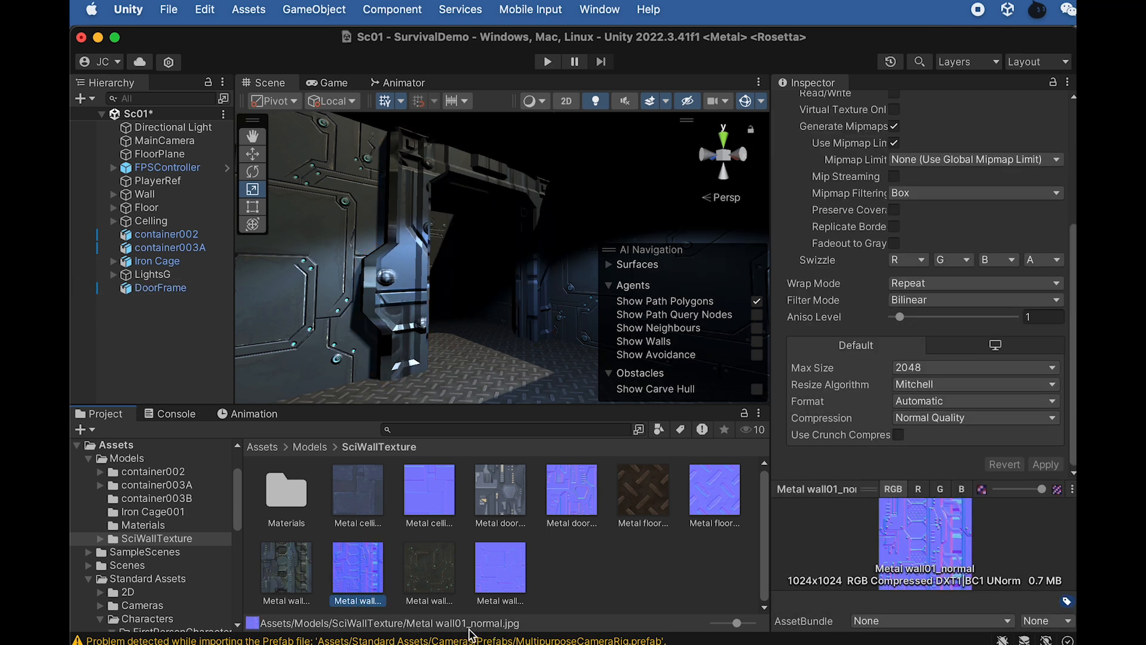
left_click(153, 274)
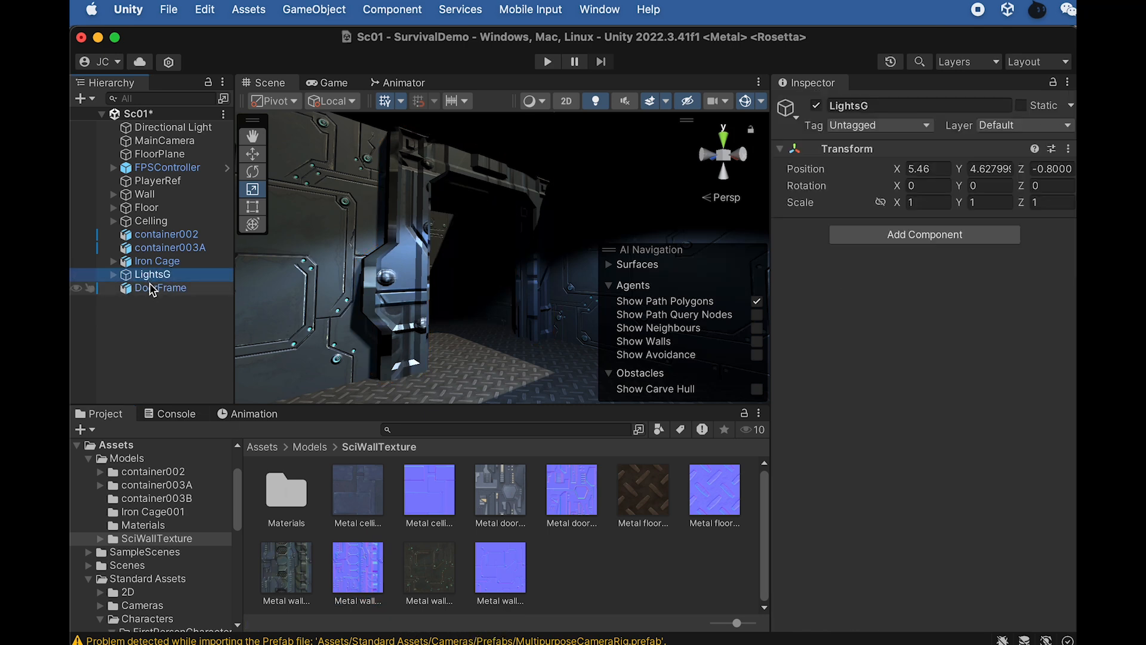
left_click(157, 287)
scroll(906, 425, "down", 10)
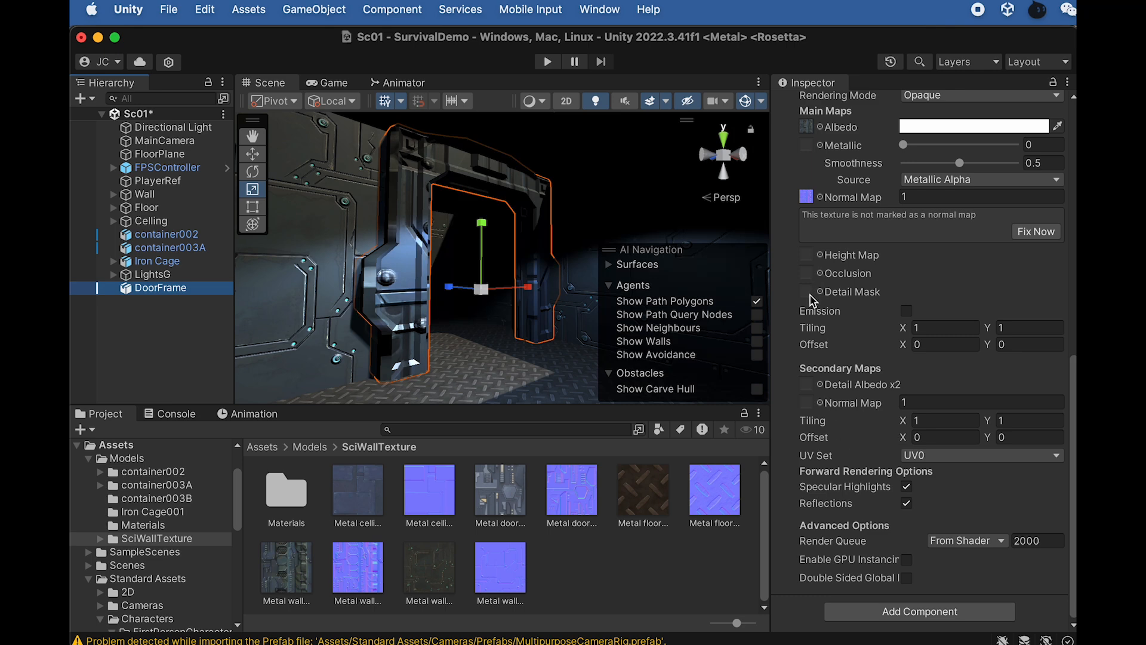
scroll(823, 259, "up", 2)
left_click(1015, 289)
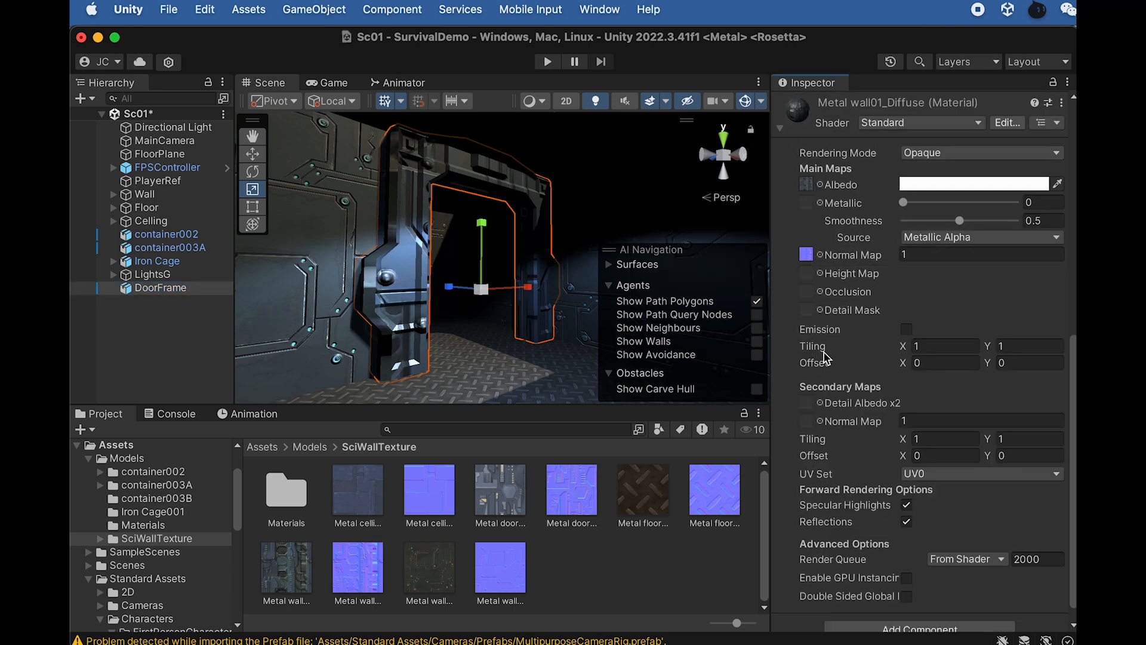
Set the door frame material's main map tiling to X 4, Y 4
left_click(910, 346)
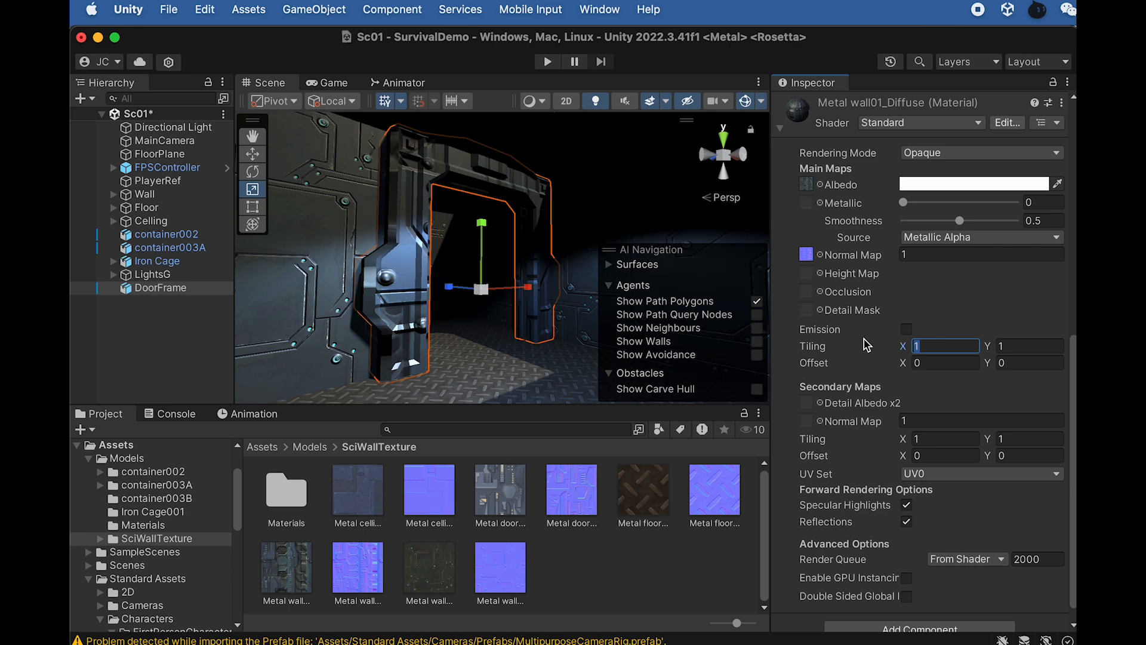
type("4")
left_click(1013, 345)
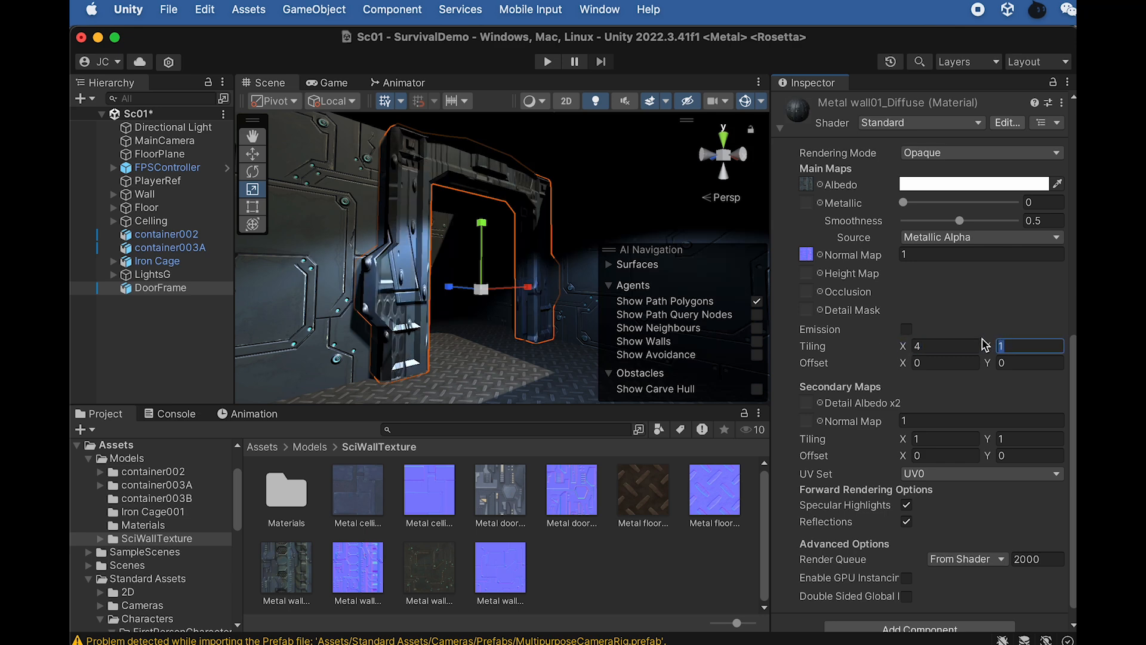
type("4")
left_click_drag(314, 330, 416, 181, "alt")
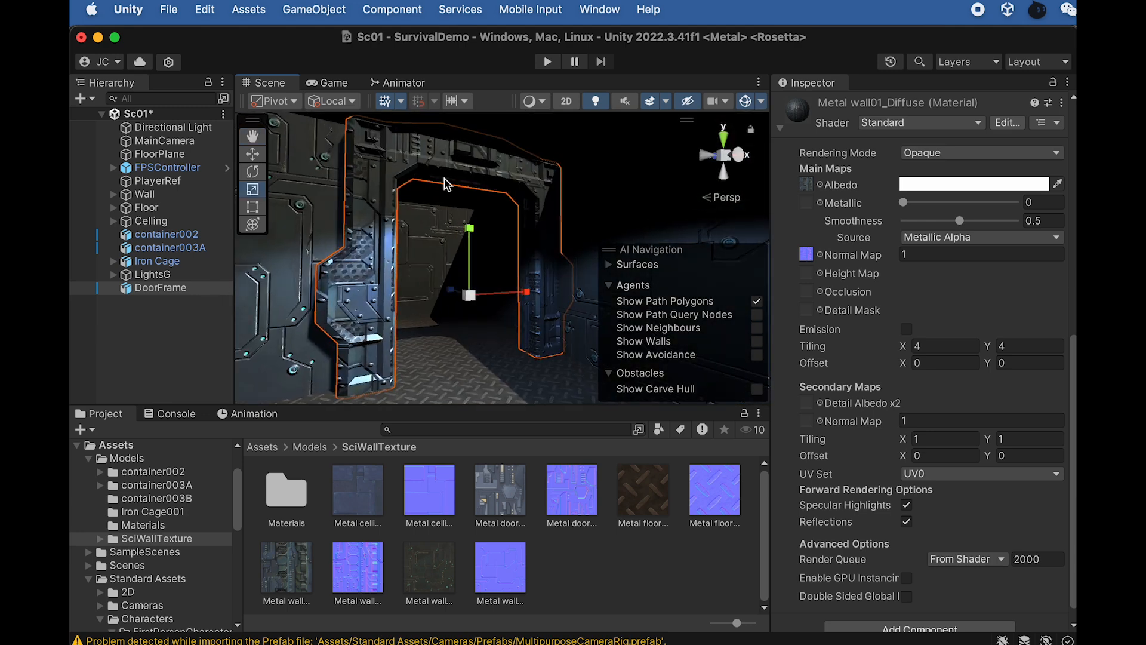
left_click_drag(435, 266, 416, 293, "alt")
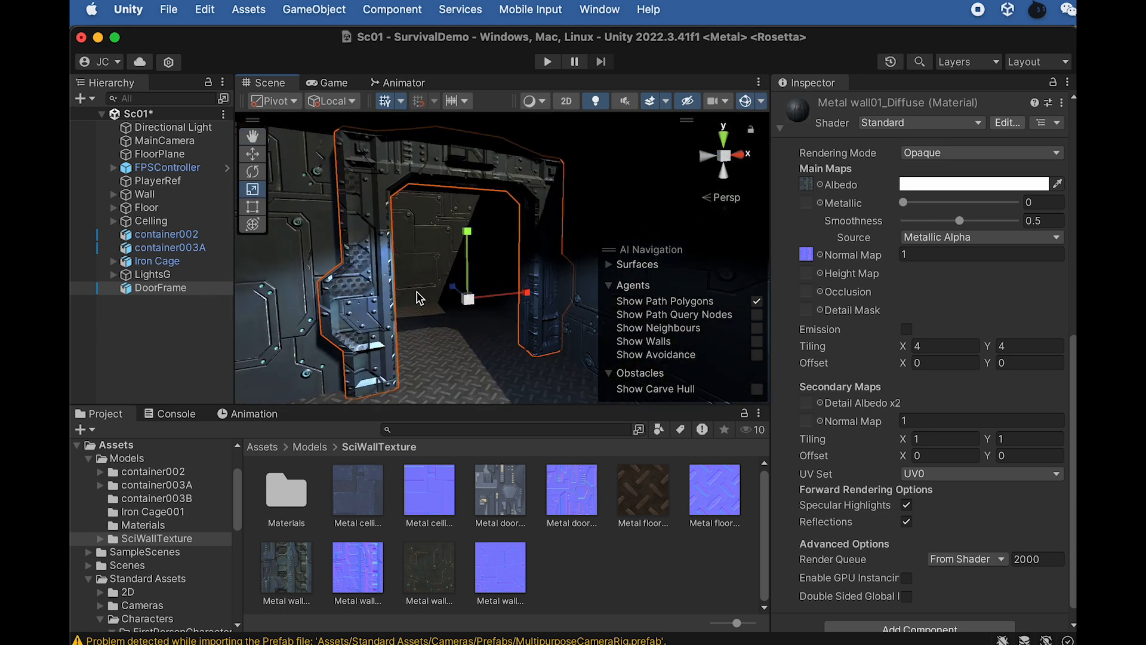
Duplicate the wall panel beside the door frame and move the copy along X into the frame's opening
scroll(409, 293, "down", 3)
scroll(406, 292, "up", 2)
scroll(406, 293, "up", 2)
mouse_move(366, 277)
middle_mouse_down()
mouse_move(494, 281)
mouse_move(360, 265)
middle_mouse_up()
left_click(379, 260)
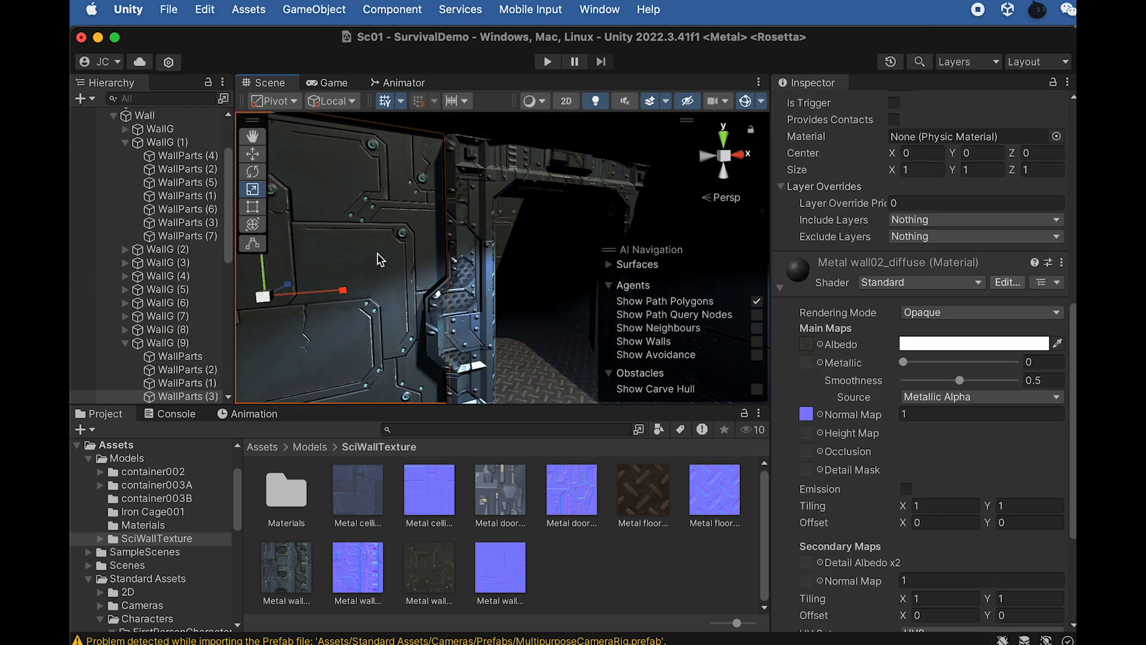
key("w")
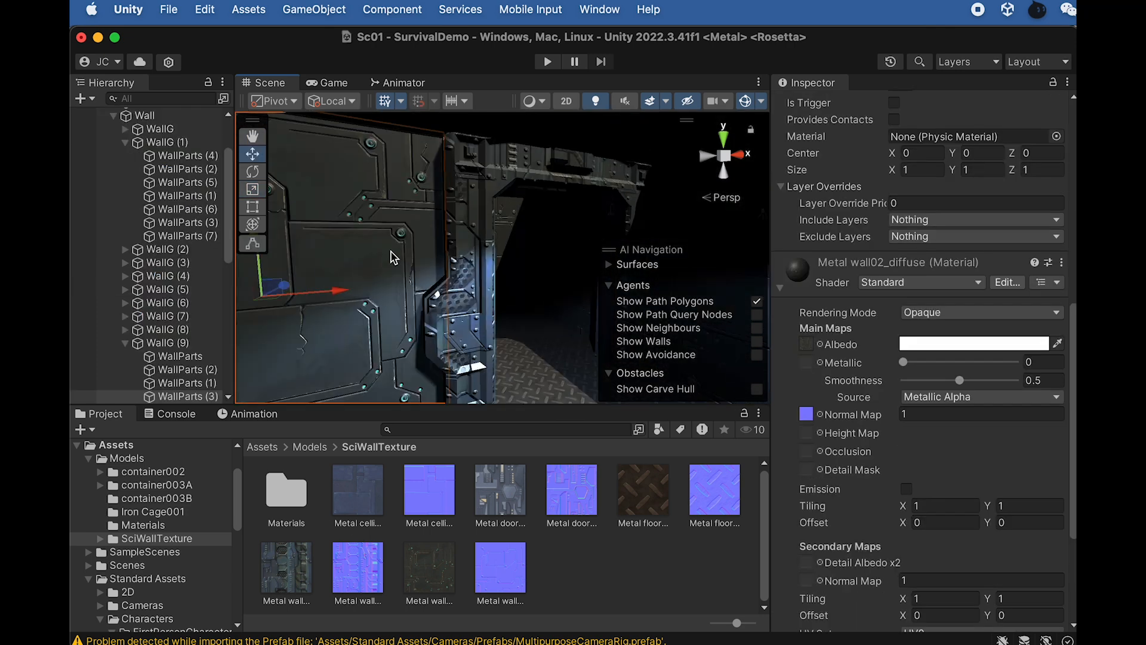
key("super+d")
left_click_drag(344, 291, 601, 270)
Move the duplicated panel, WallParts (4), out of its group to the scene's root below DoorFrame and collapse the LightsG and Wall groups
scroll(182, 322, "down", 5)
left_click(176, 308)
left_click_drag(176, 307, 172, 383)
scroll(176, 373, "down", 1)
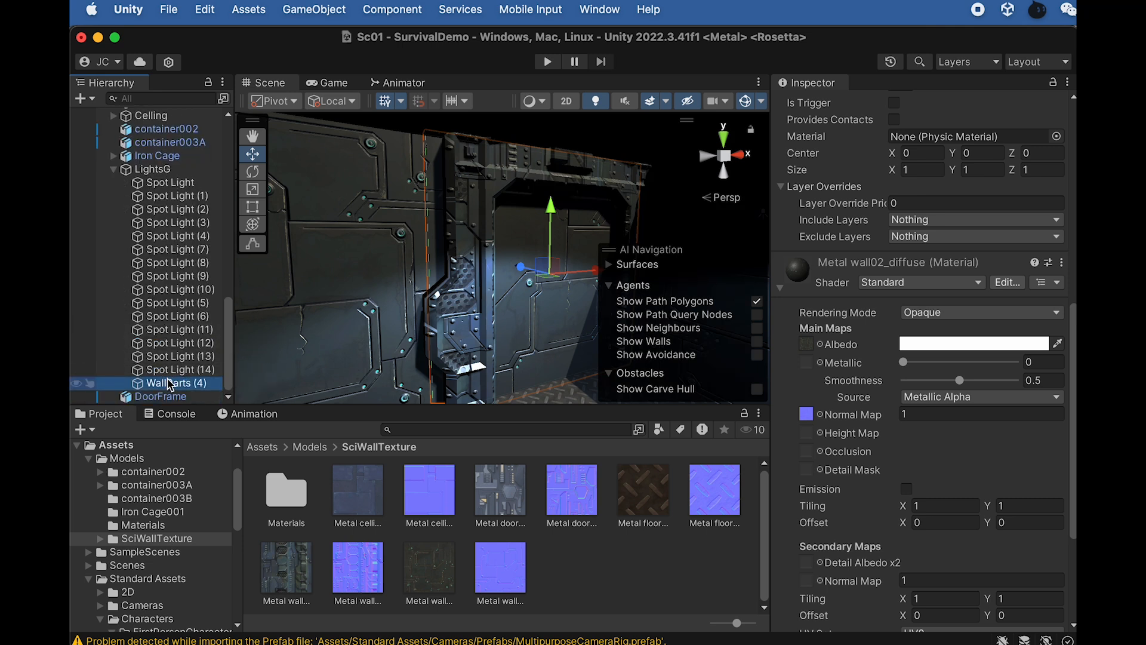
left_click_drag(169, 382, 135, 401)
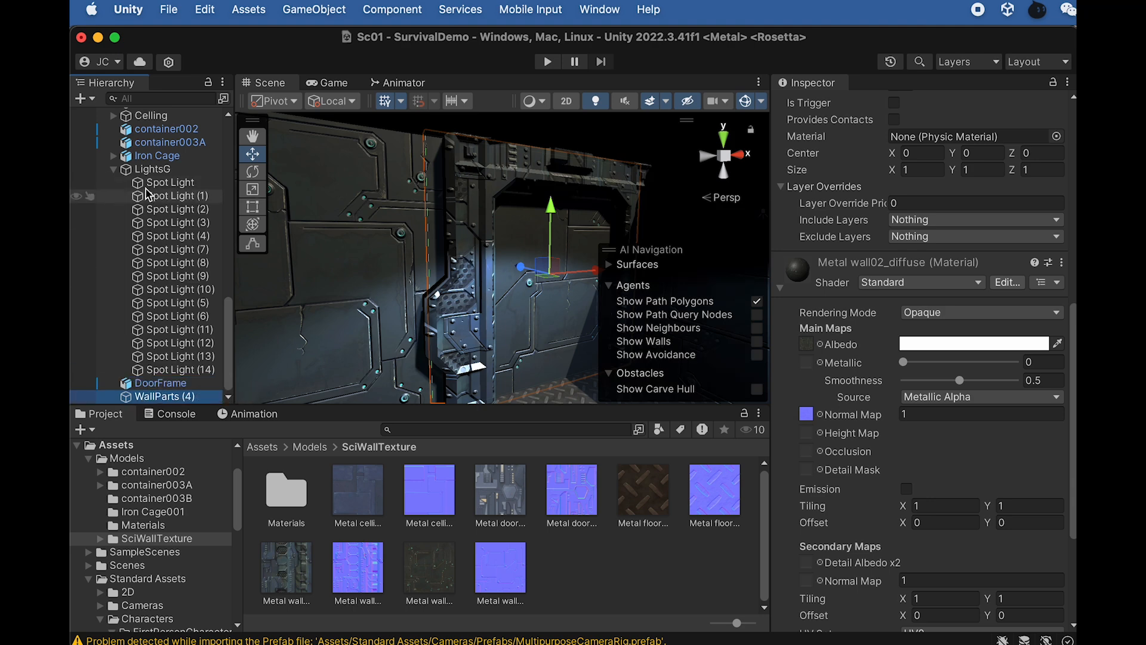
left_click(115, 169)
scroll(118, 185, "up", 10)
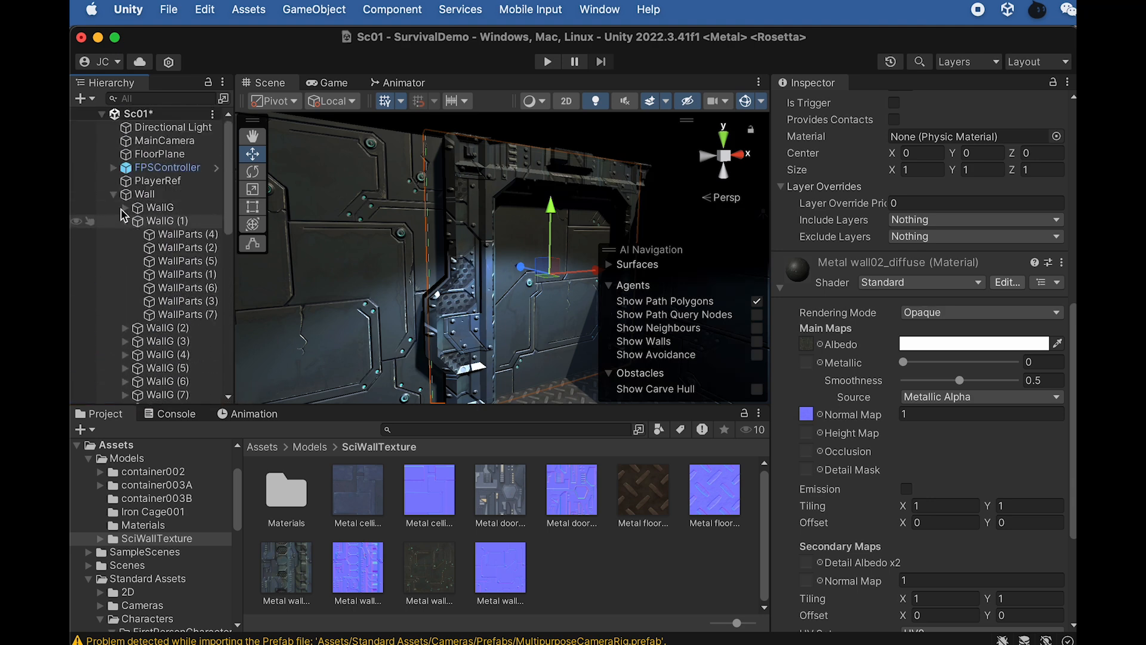
left_click(113, 195)
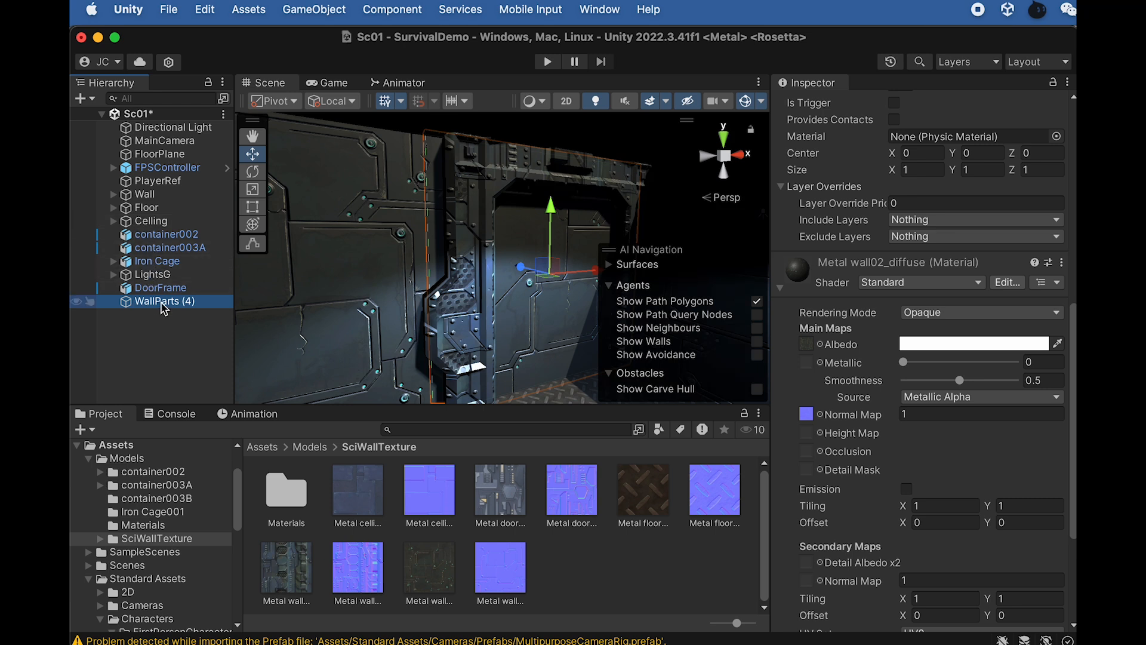
Rename the duplicated wall panel as Door
key("Return")
type("D")
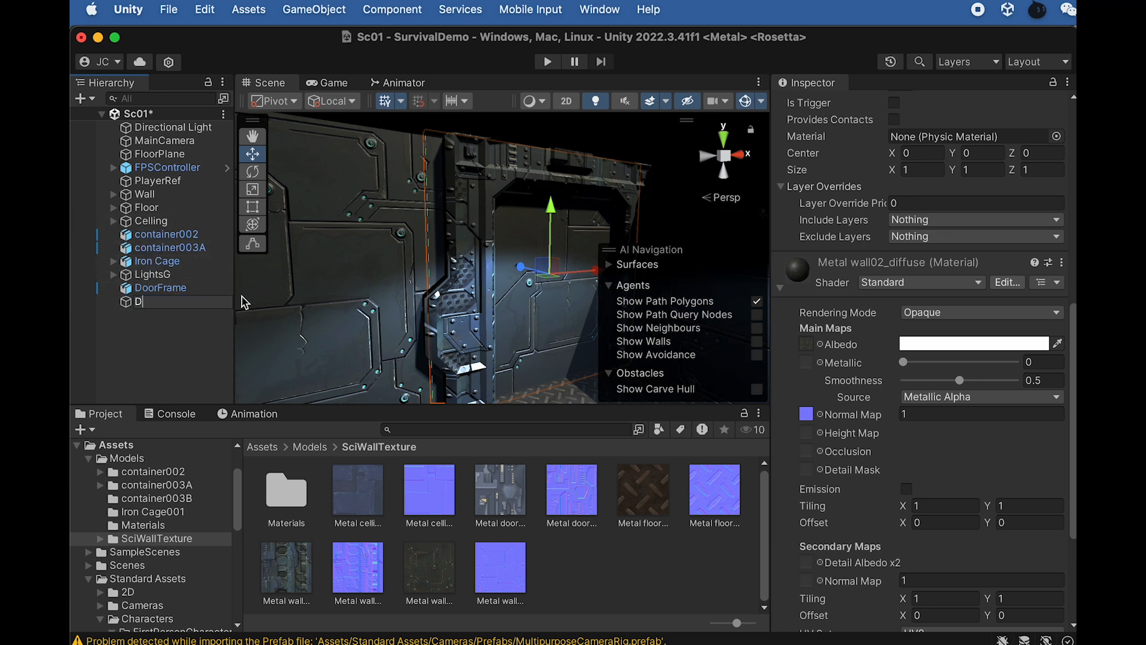
type("oor")
key("Return")
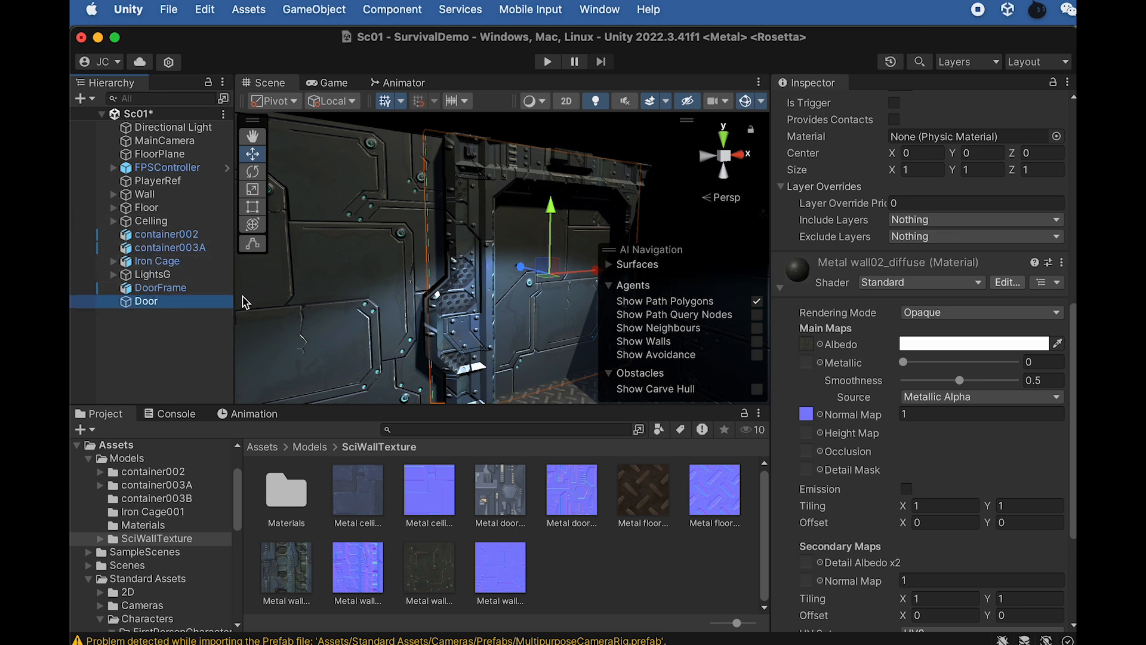
Scale the Door to 3.7217 in X to fit the frame and move it to X 19.05, Z 2.5
left_click_drag(574, 292, 483, 297, "alt")
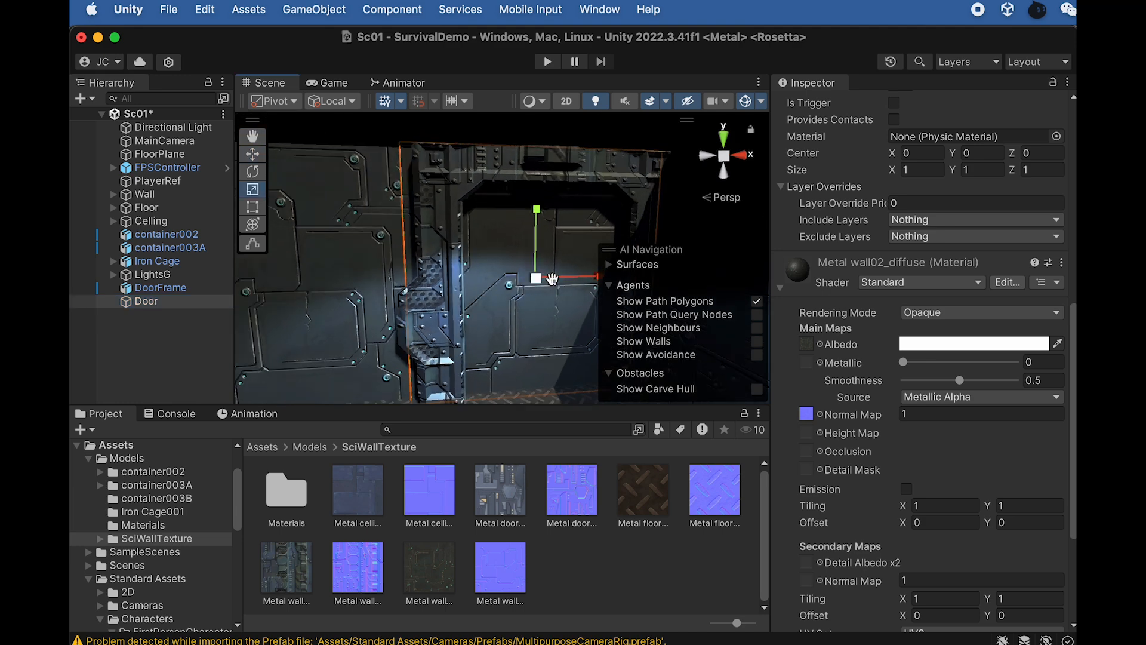
key("r")
key("f")
left_click_drag(544, 276, 528, 280)
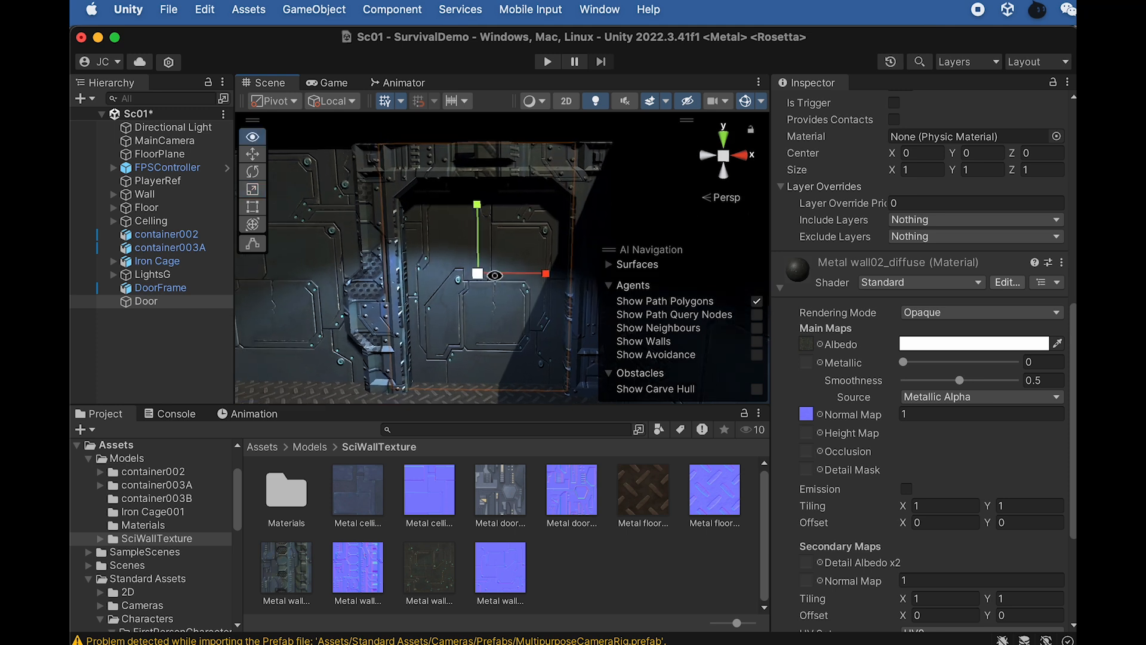
key("w")
left_click_drag(548, 271, 912, 257)
Thin the Door by setting its Z scale to 0.1
scroll(997, 175, "up", 6)
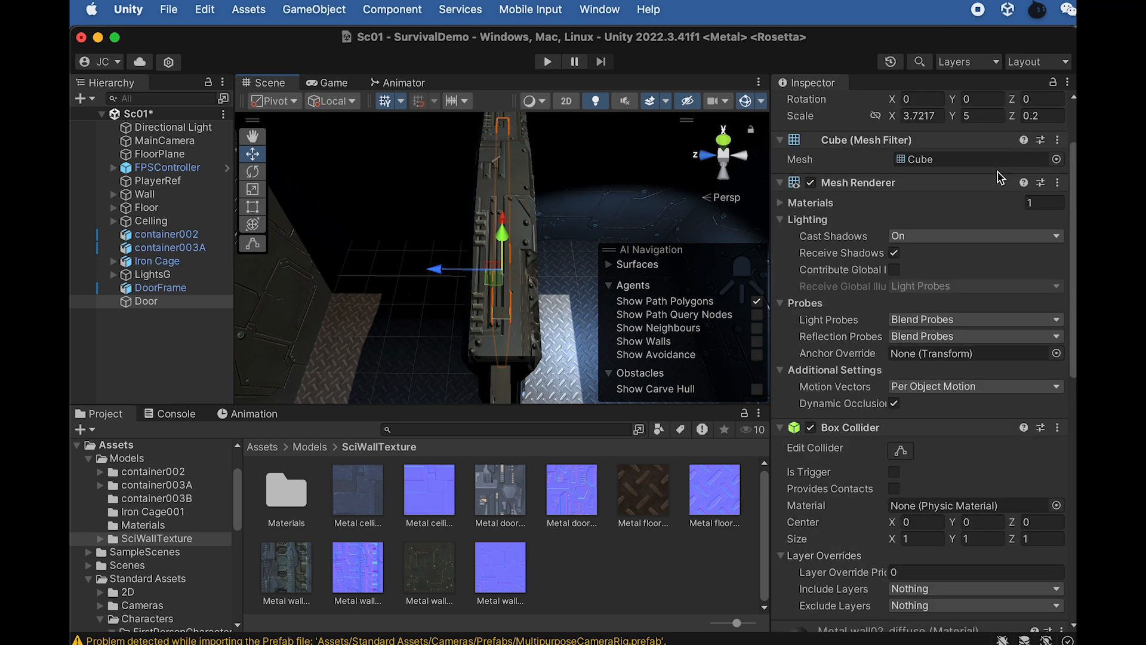
scroll(1016, 177, "up", 3)
left_click(1046, 202)
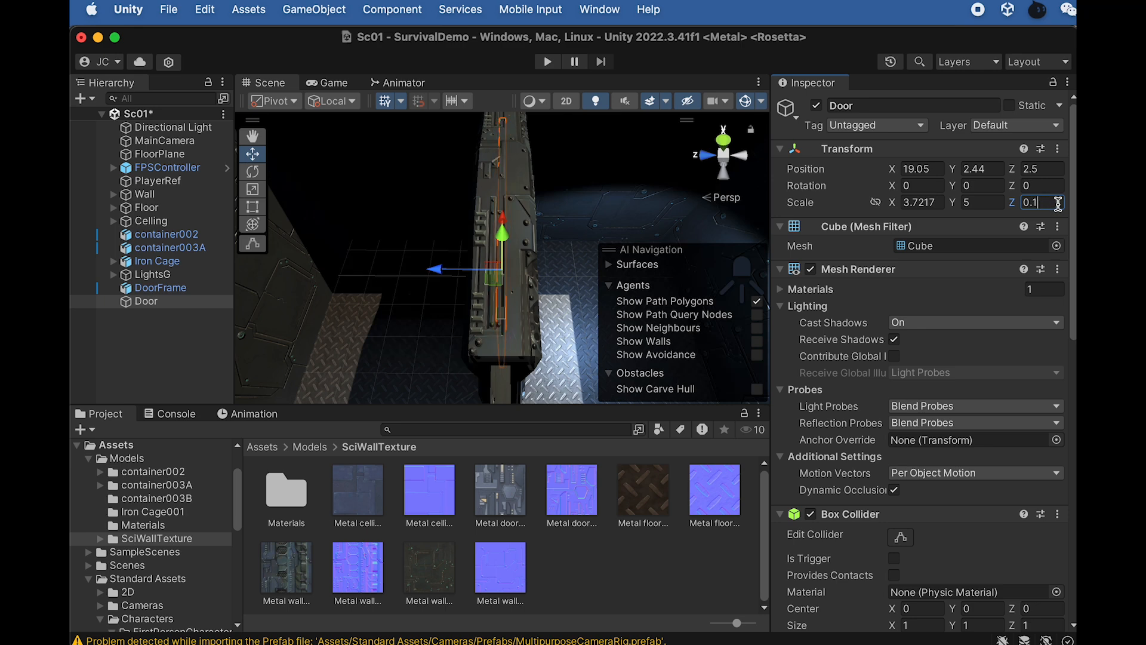
left_click_drag(543, 298, 521, 249, "alt")
left_click_drag(481, 317, 491, 312, "alt")
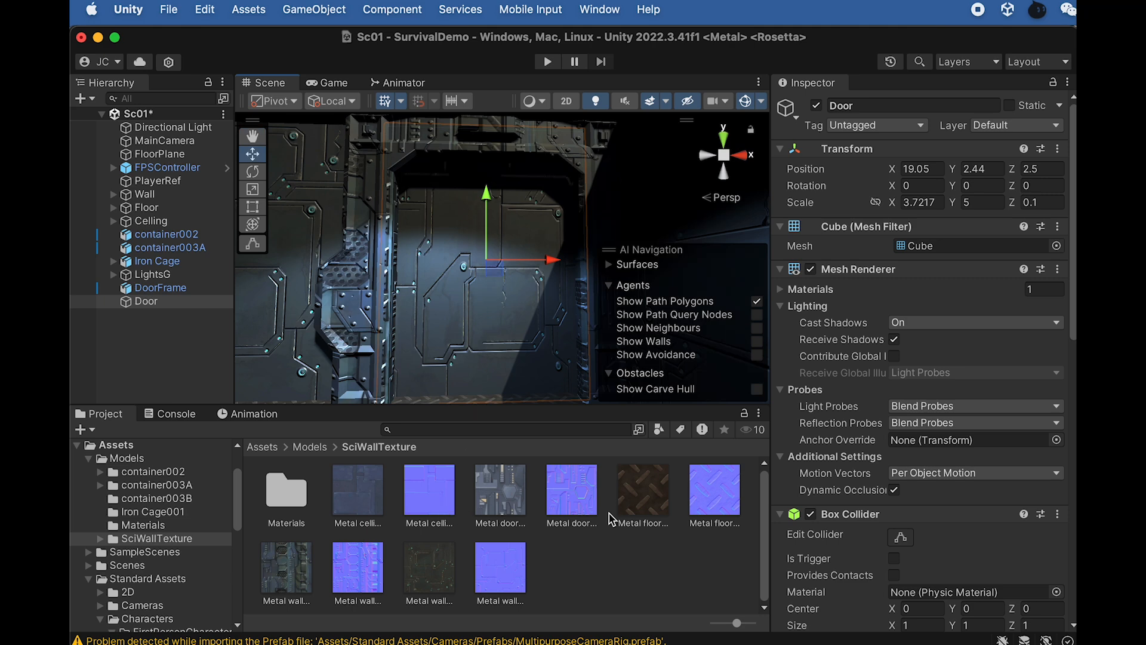
Create a new material named M-Door in the SciWallTexture folder
left_click(587, 572)
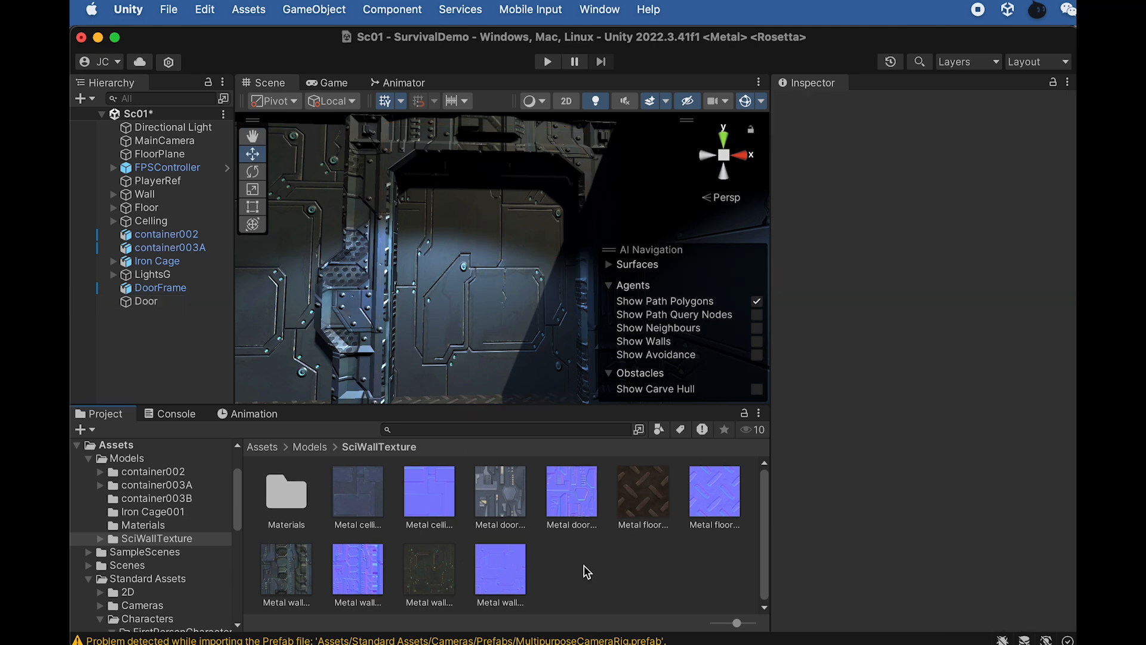
right_click(587, 572)
mouse_move(747, 382)
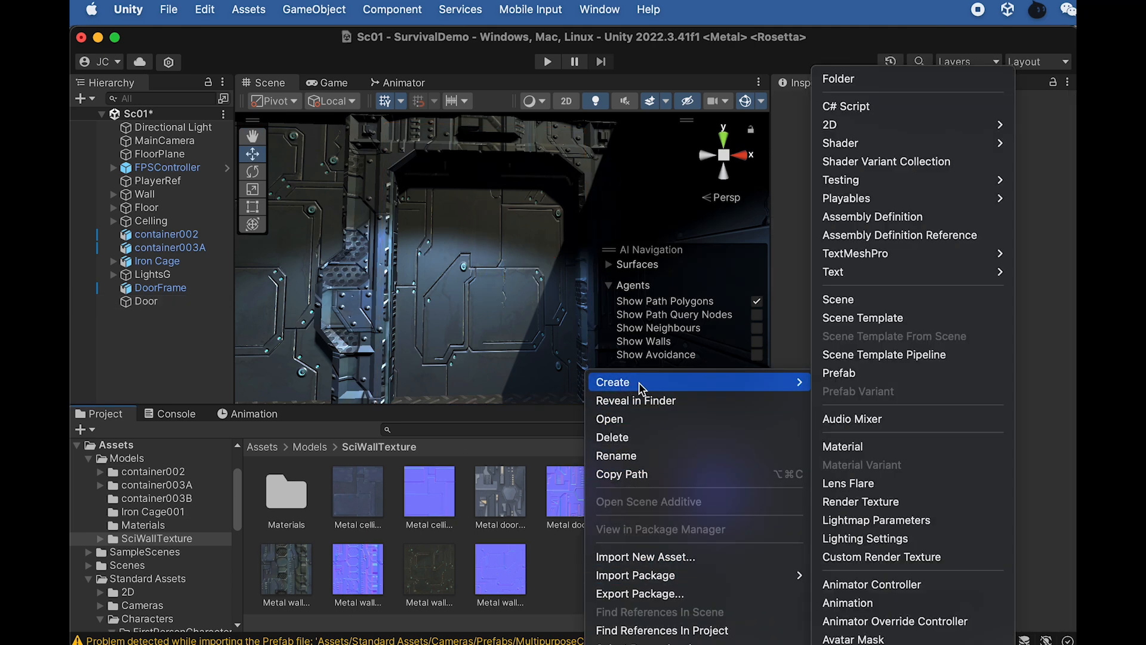
left_click(836, 447)
type("M-Door")
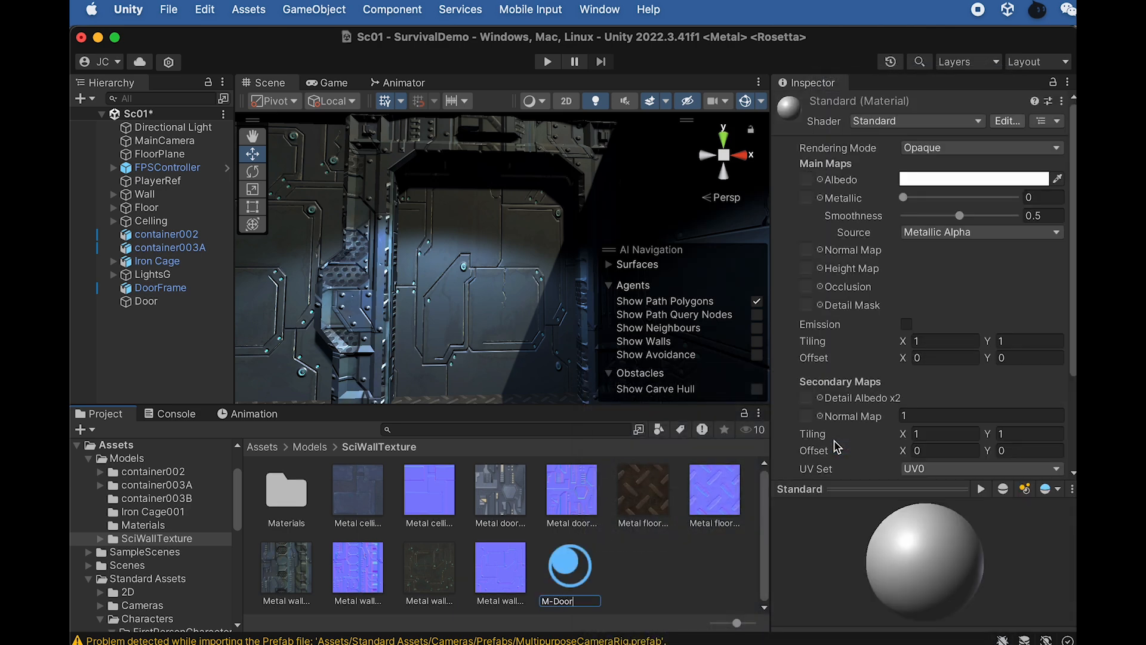
Assign the metal door texture as M-Door's albedo and its matching normal map, fix the normal map, and apply the material to the Door
key("Return")
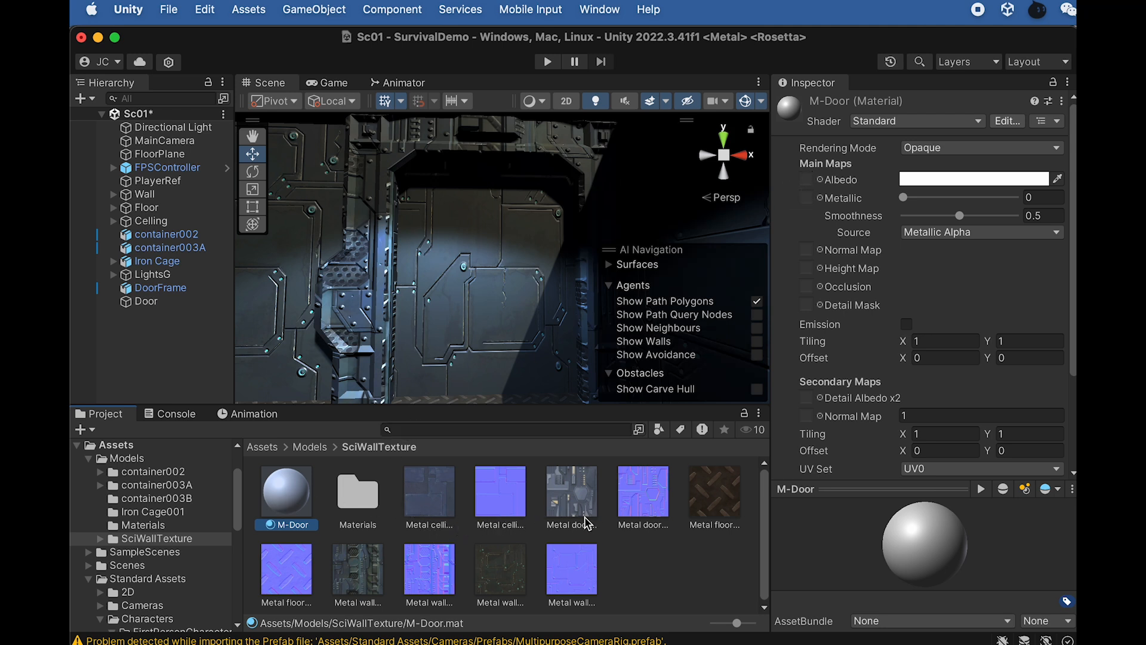
left_click_drag(565, 495, 839, 182)
left_click_drag(645, 489, 836, 249)
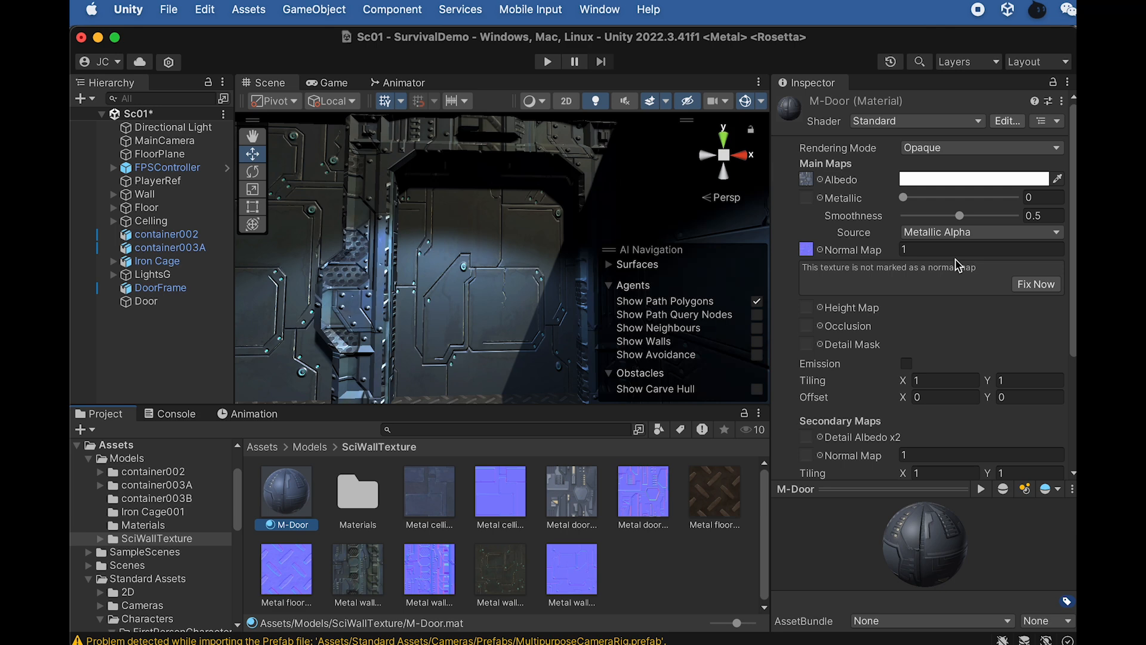
left_click(1029, 285)
left_click_drag(290, 500, 484, 303)
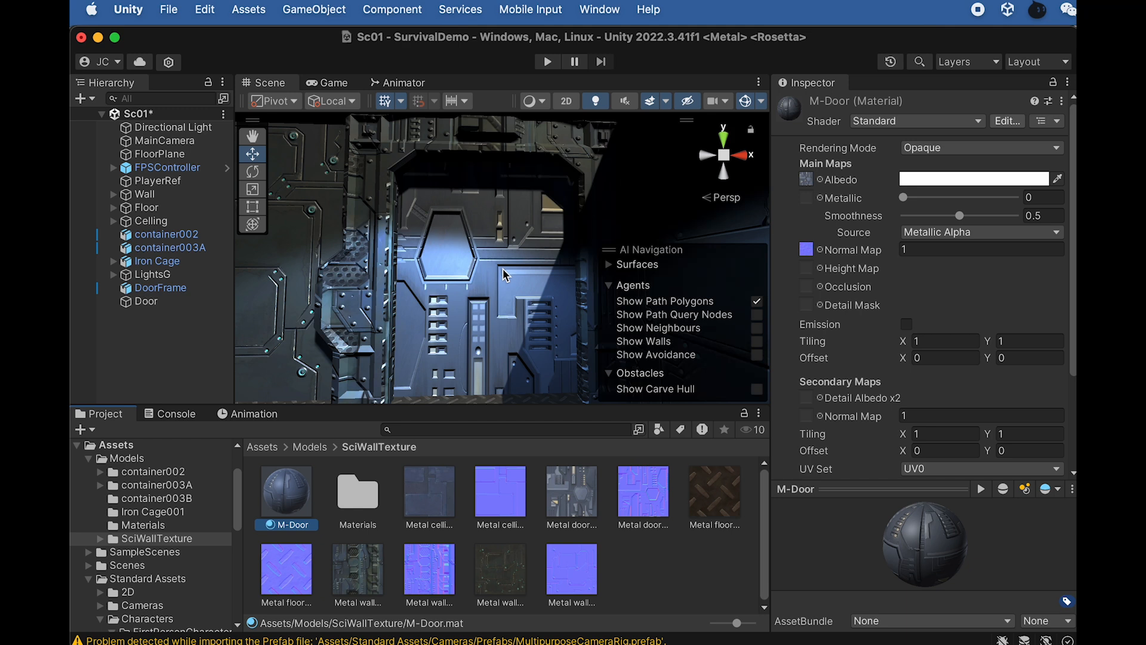
Set the M-Door material's main map tiling to 4 in X and 4 in Y
left_click(935, 341)
type("4")
left_click(1015, 341)
type("4")
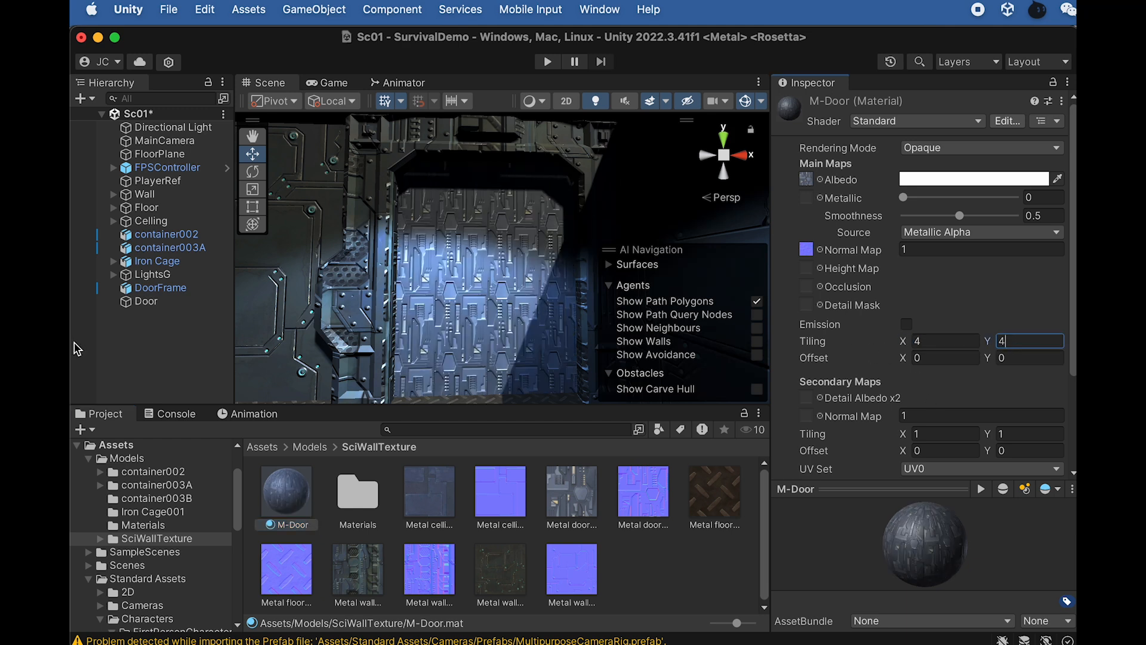
Set the M-Door material's main map tiling to 2 in X and 2 in Y
left_click(933, 340)
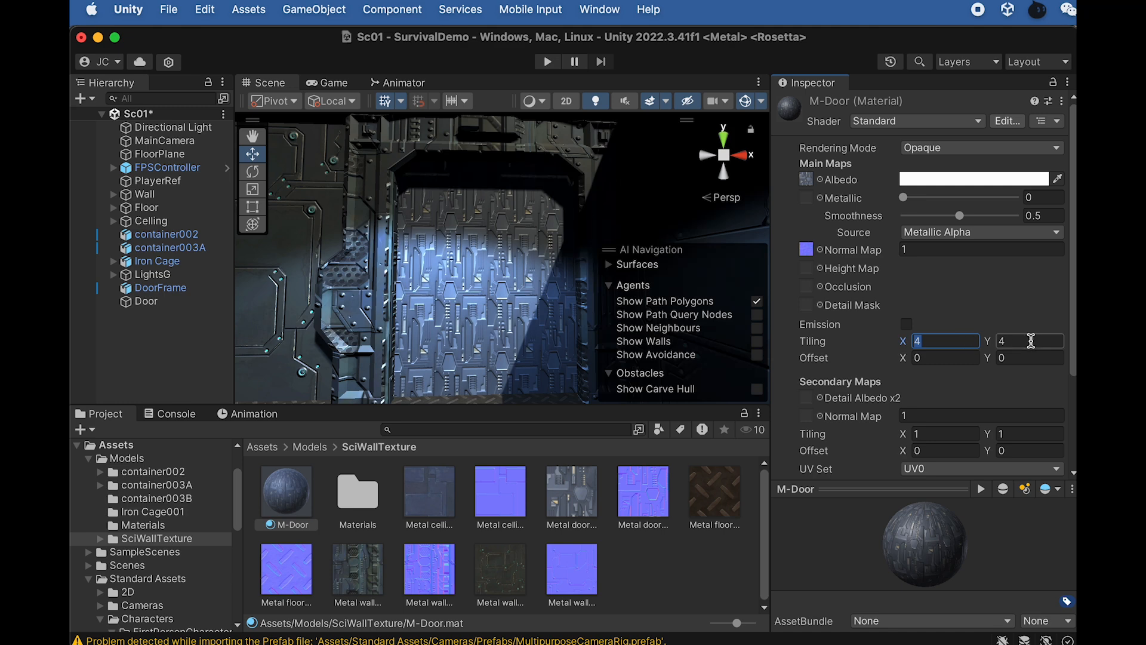
type("2")
left_click(1031, 341)
type("2")
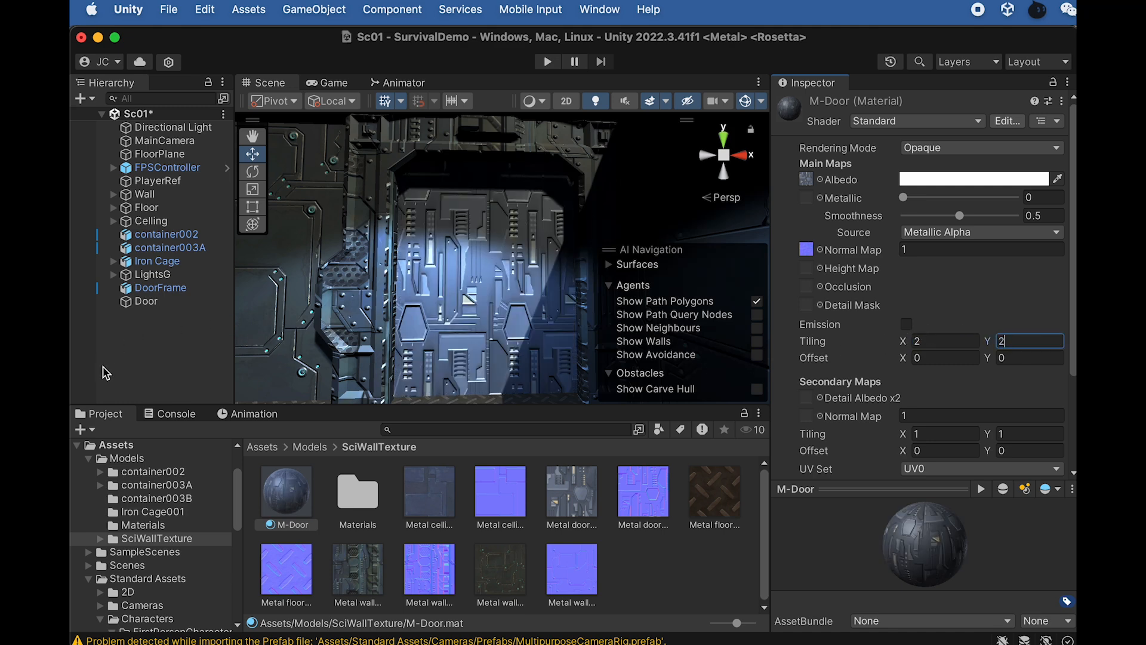
left_click(161, 352)
mouse_move(515, 333)
left_mouse_down("alt")
mouse_move(593, 309)
mouse_move(470, 294)
mouse_move(490, 294)
mouse_move(561, 379)
mouse_move(527, 340)
left_mouse_up("alt")
scroll(489, 294, "up", 10)
scroll(490, 294, "up", 5)
scroll(470, 317, "down", 3)
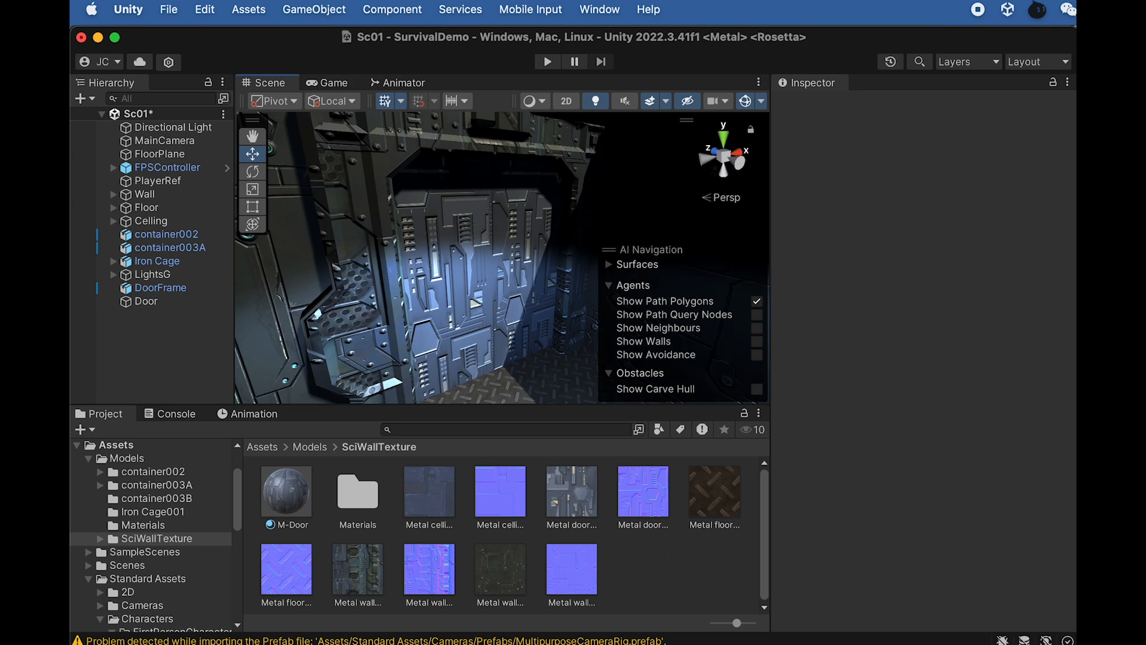
Find DoorControl.cs in the Script folder in Finder and examine its trigger conditions and door animation names in Dreamweaver
key("super+Tab")
left_click(996, 172)
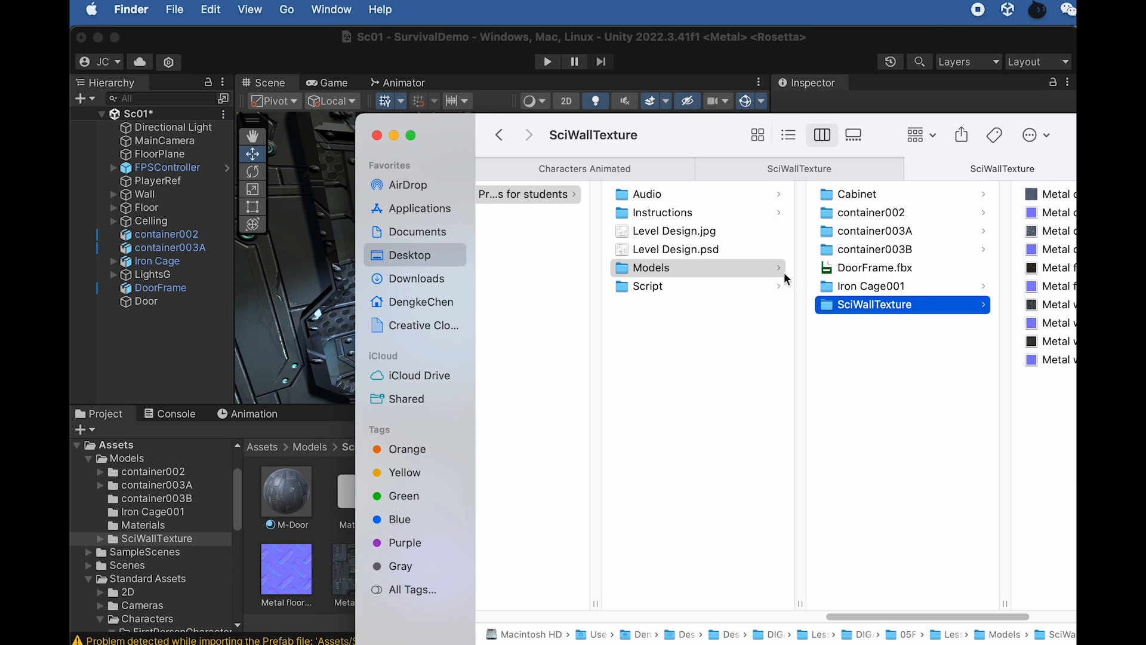
left_click(654, 289)
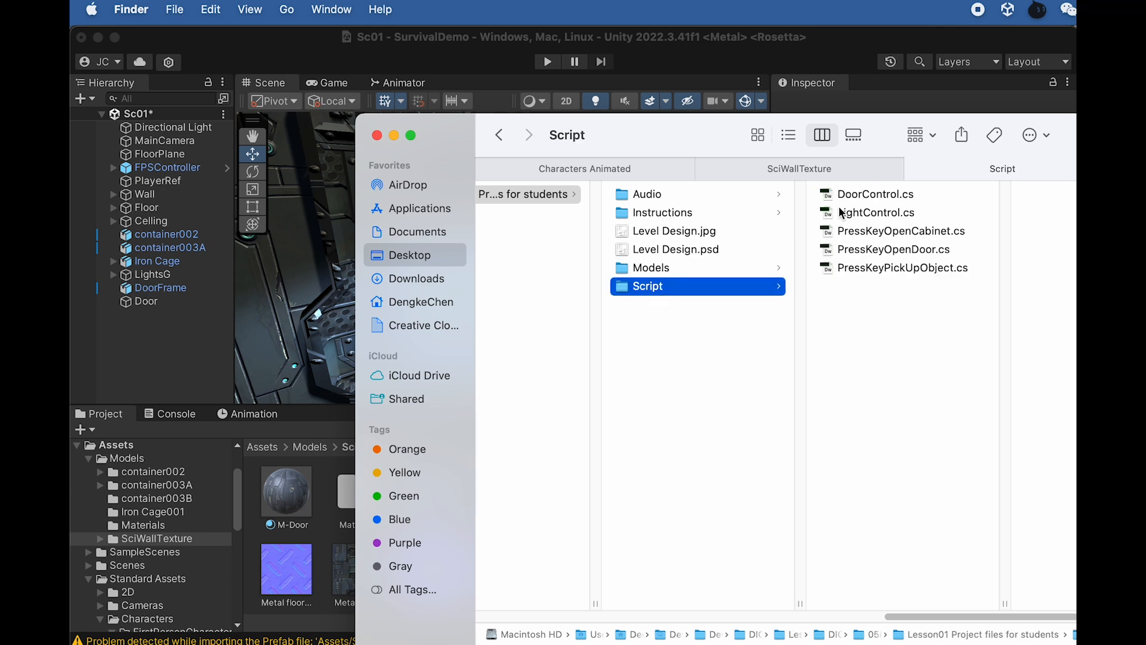
left_click(869, 195)
key("super+Tab")
key("super+Tab")
key("super+Tab")
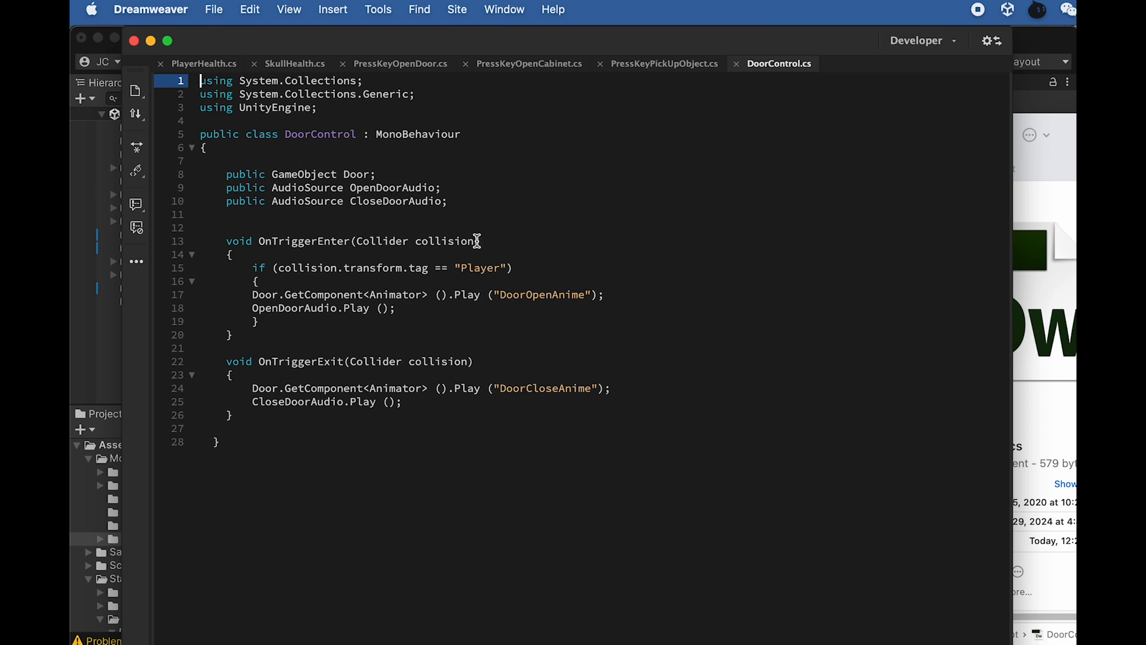
left_click(87, 343)
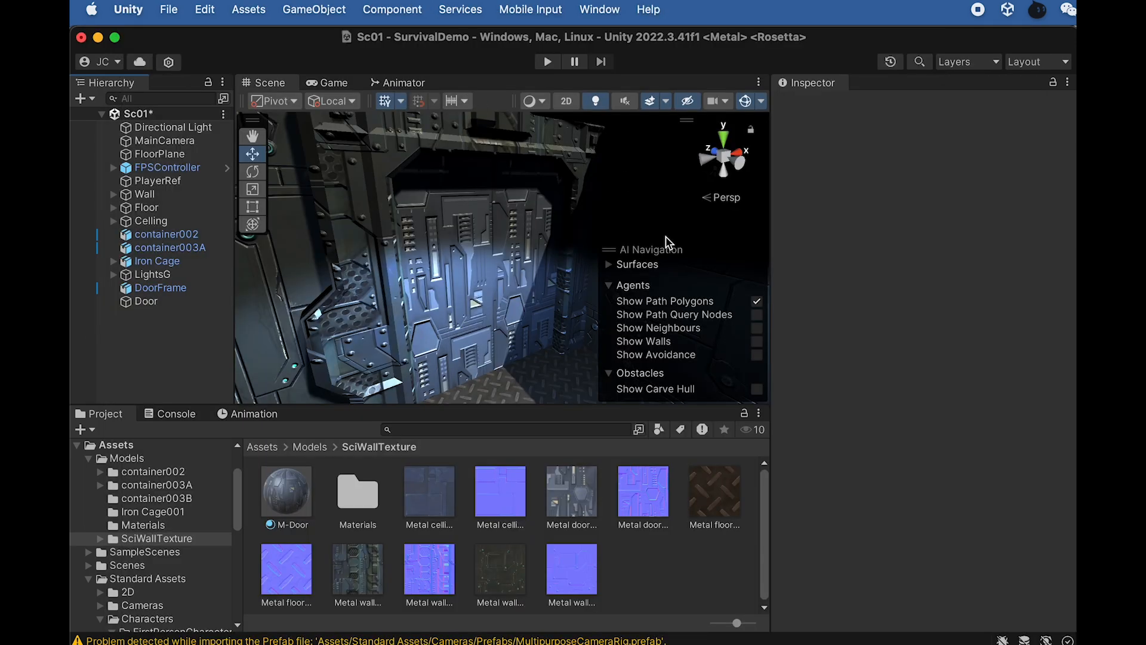
key("super+Tab")
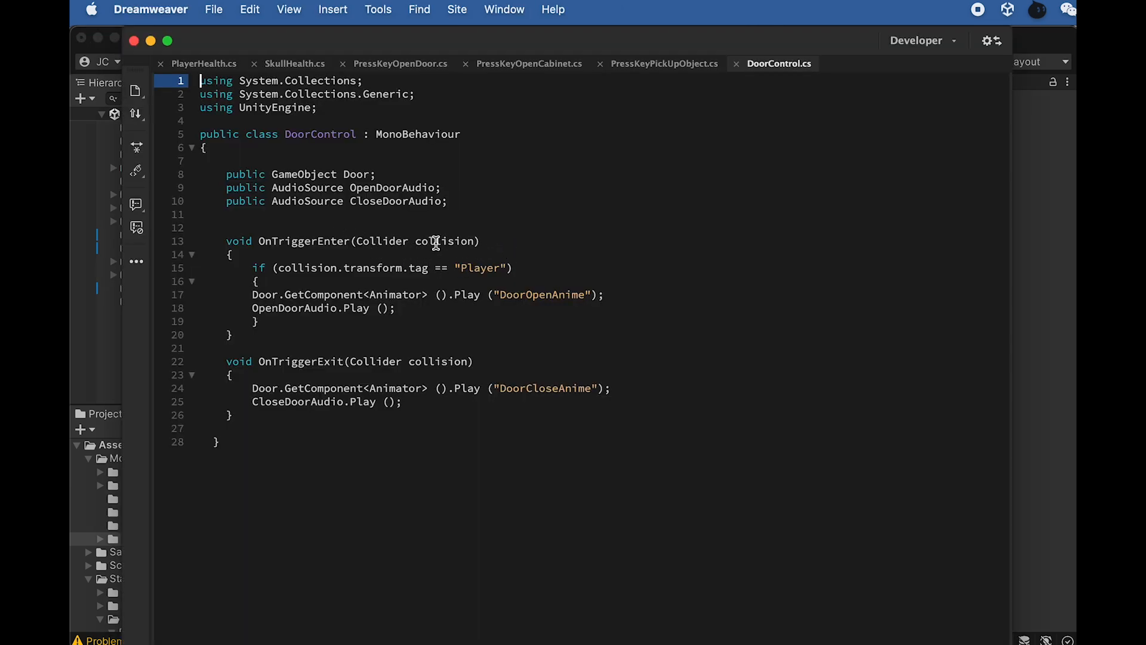
left_click_drag(522, 268, 458, 267)
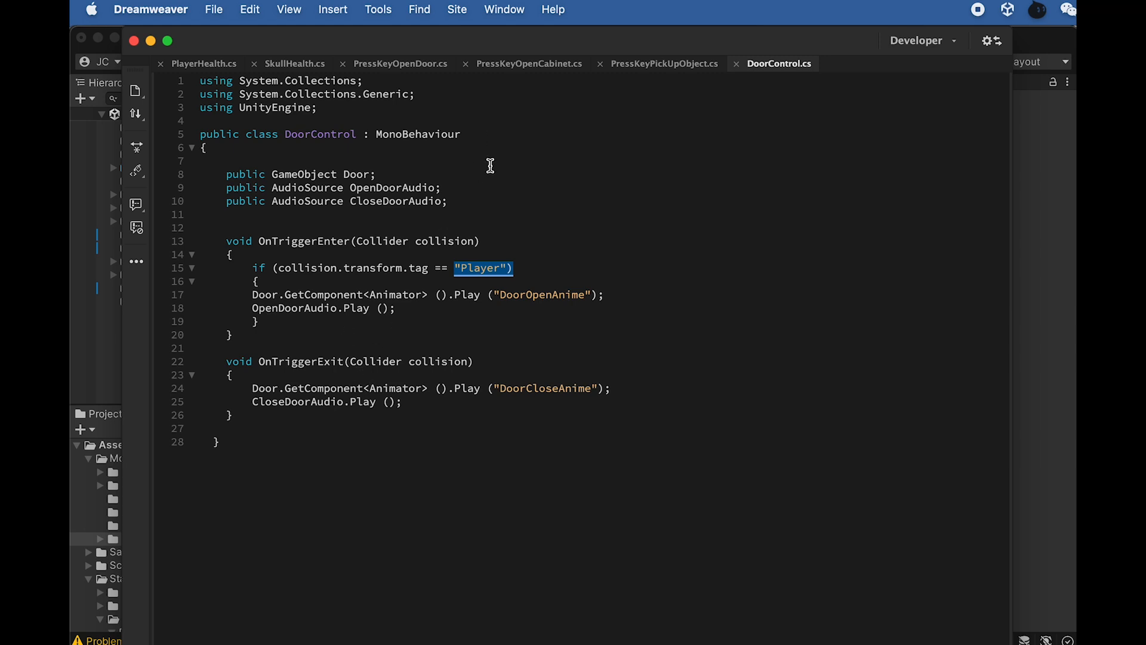
Switch back to Unity, create a folder named Animation in Assets and open it
key("super+Tab")
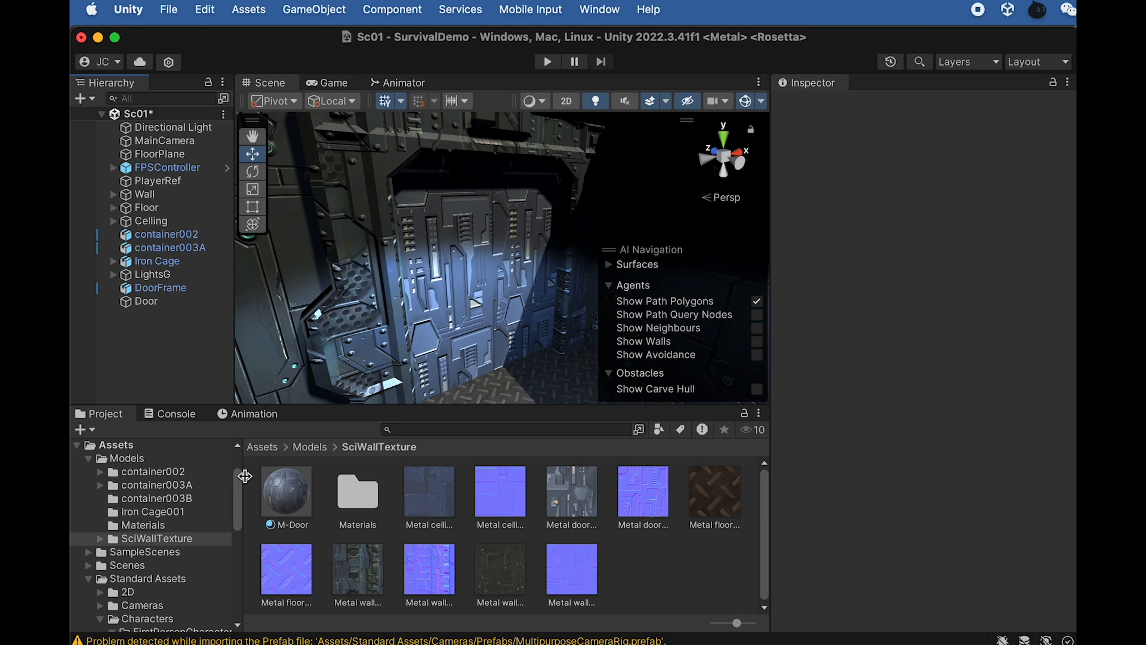
left_click(262, 449)
right_click(354, 557)
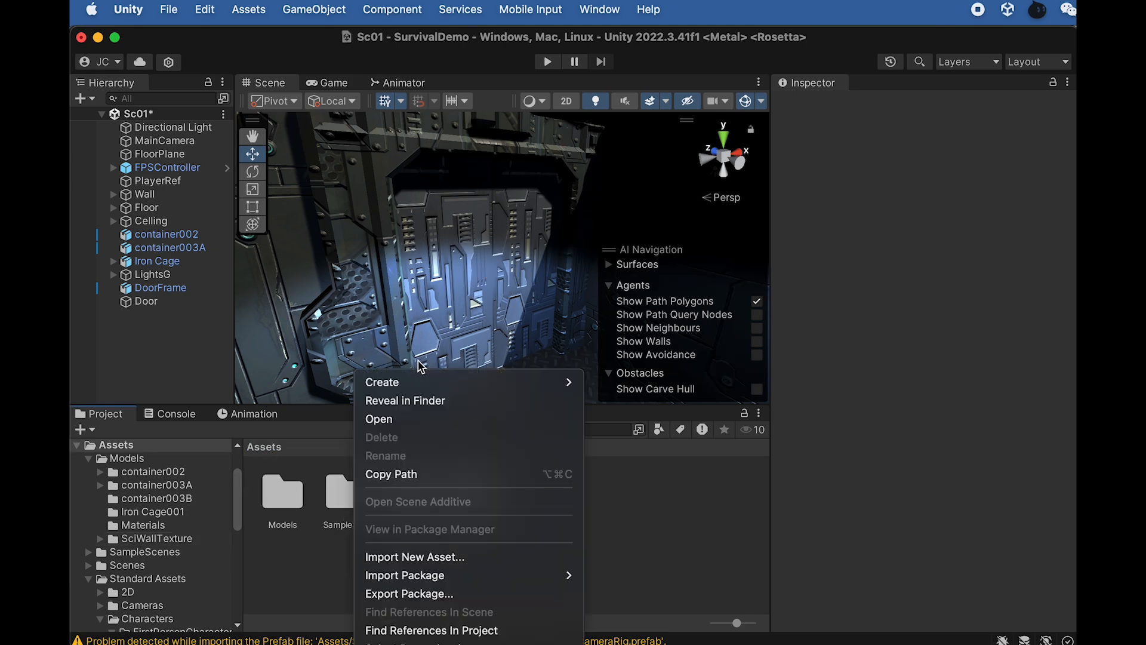
mouse_move(418, 382)
left_click(621, 78)
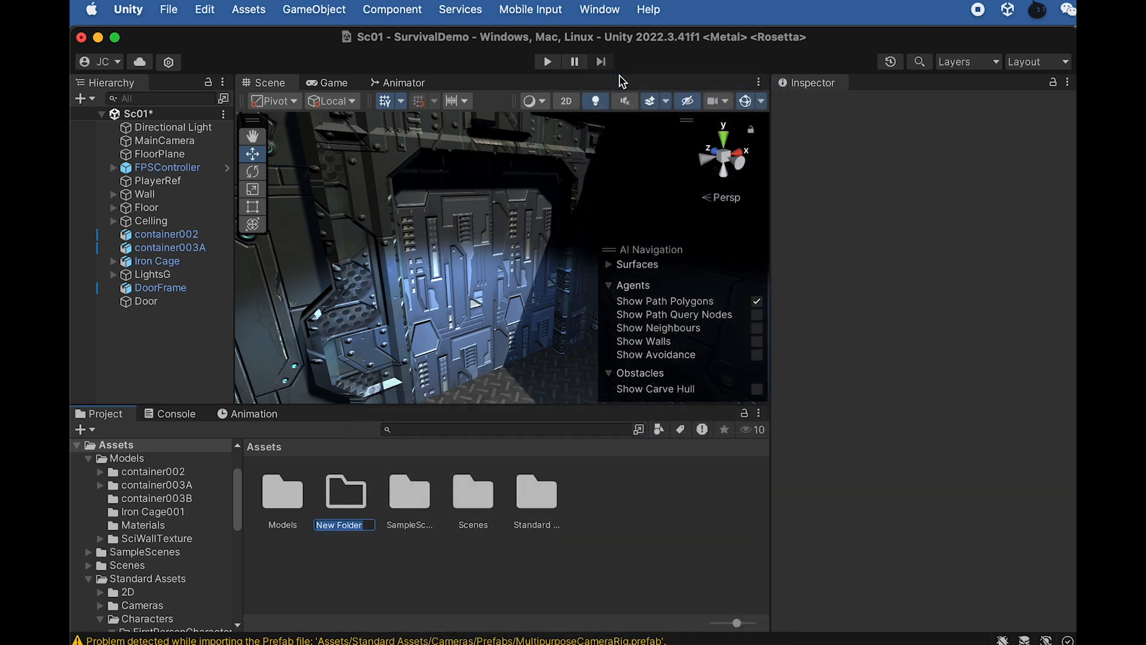
type("Animation")
key("Return")
double_click(271, 494)
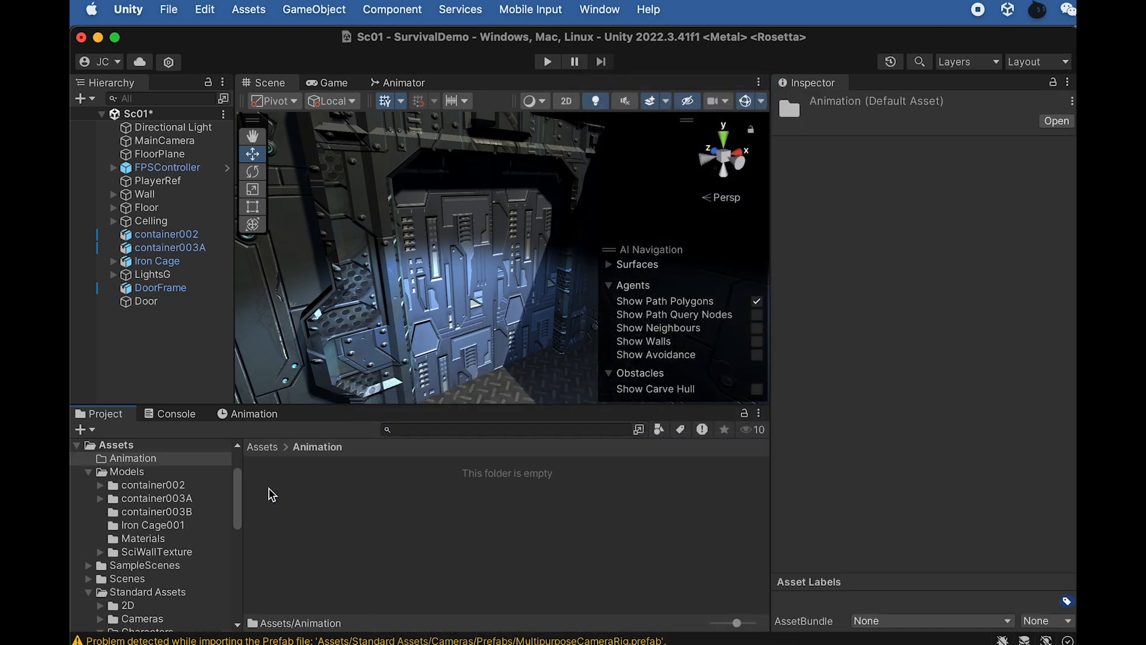
Select the Door and bring up the Animation window for it
left_click(154, 302)
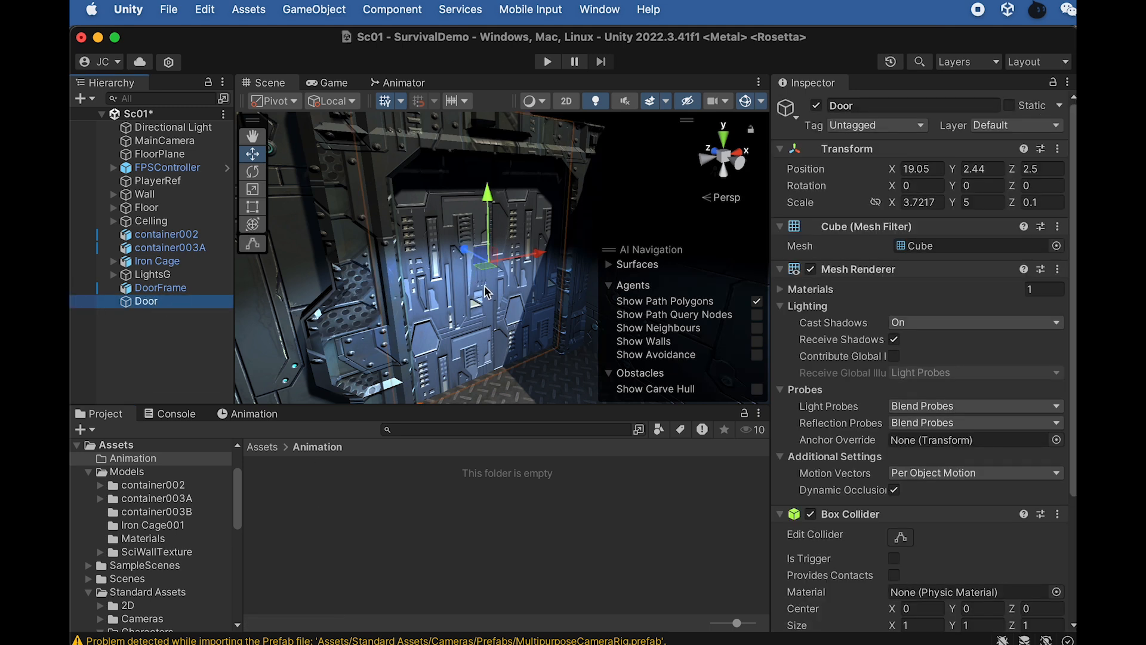
left_click(242, 416)
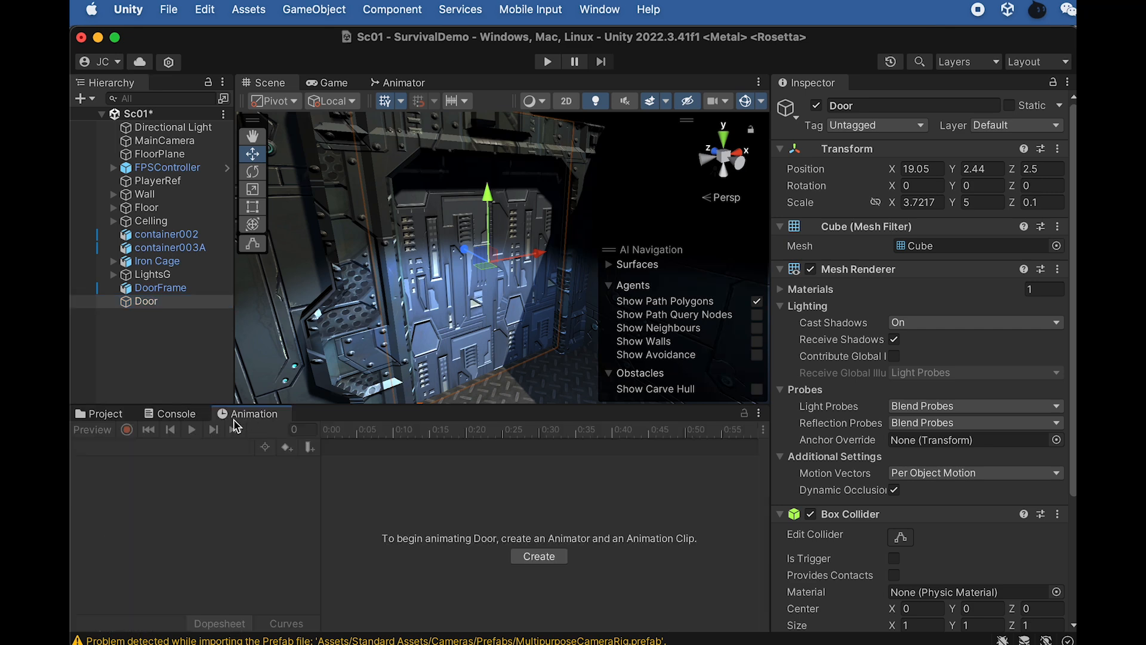
left_click(617, 10)
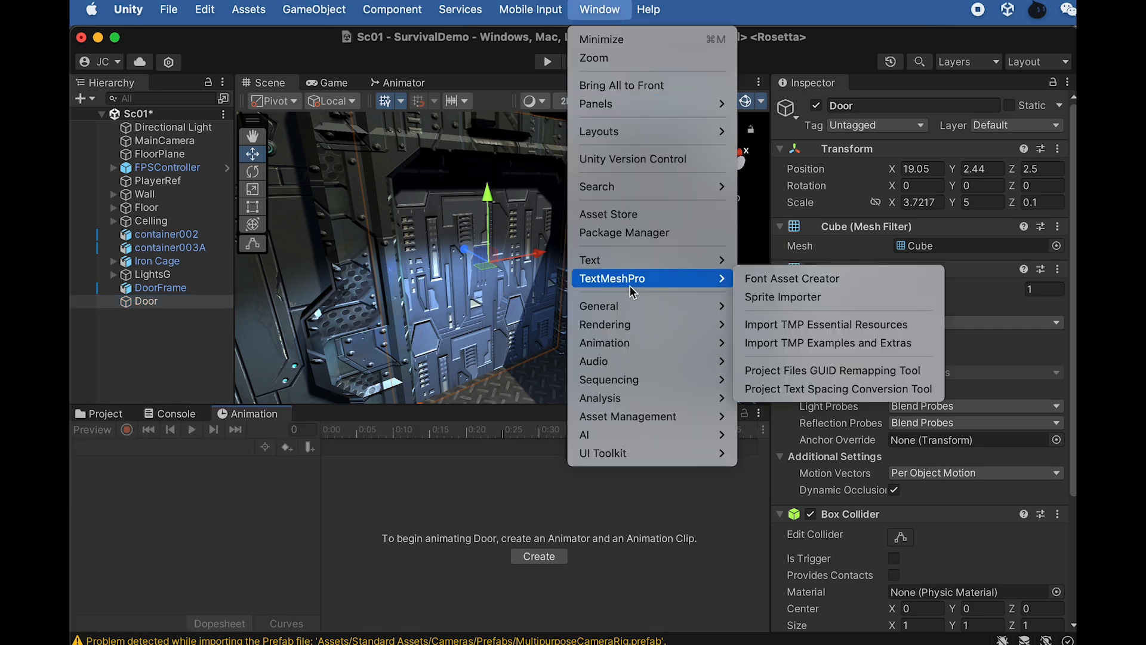
mouse_move(630, 346)
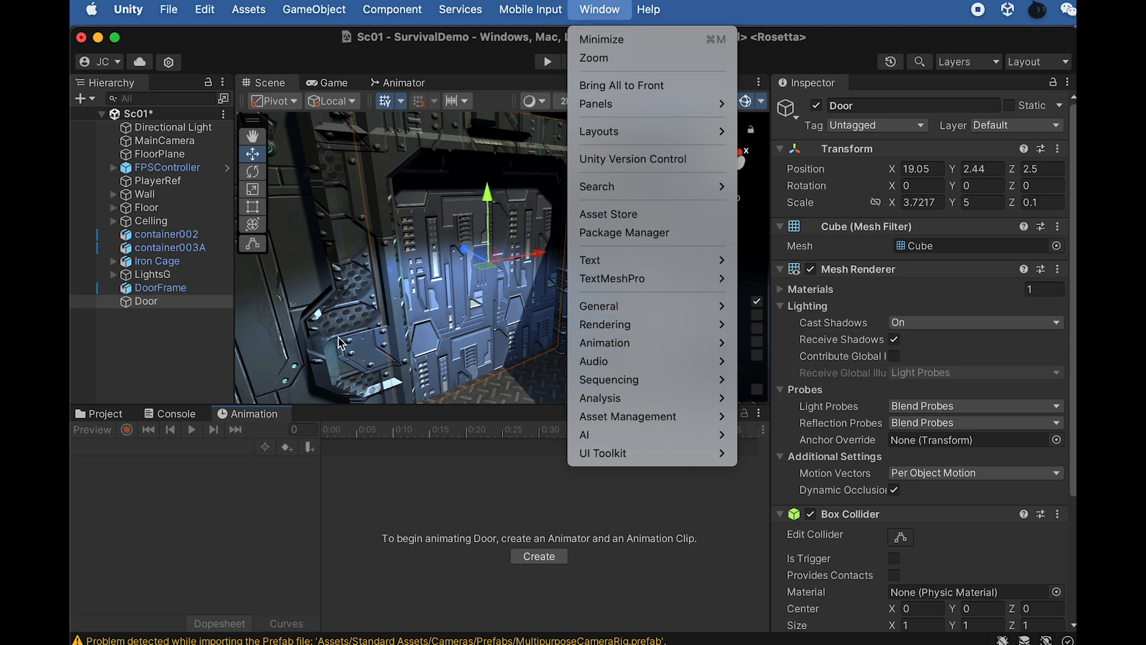
left_click(271, 484)
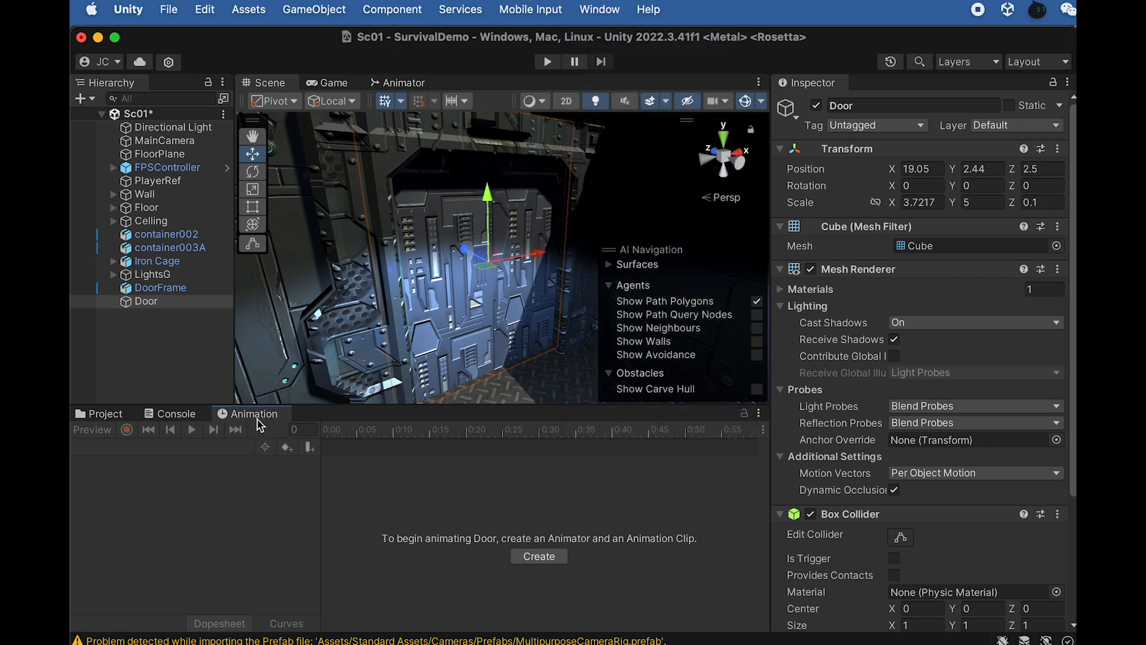
Create an animation clip named DoorOpenAnime for the Door and save it in the Animation folder
left_click(157, 302)
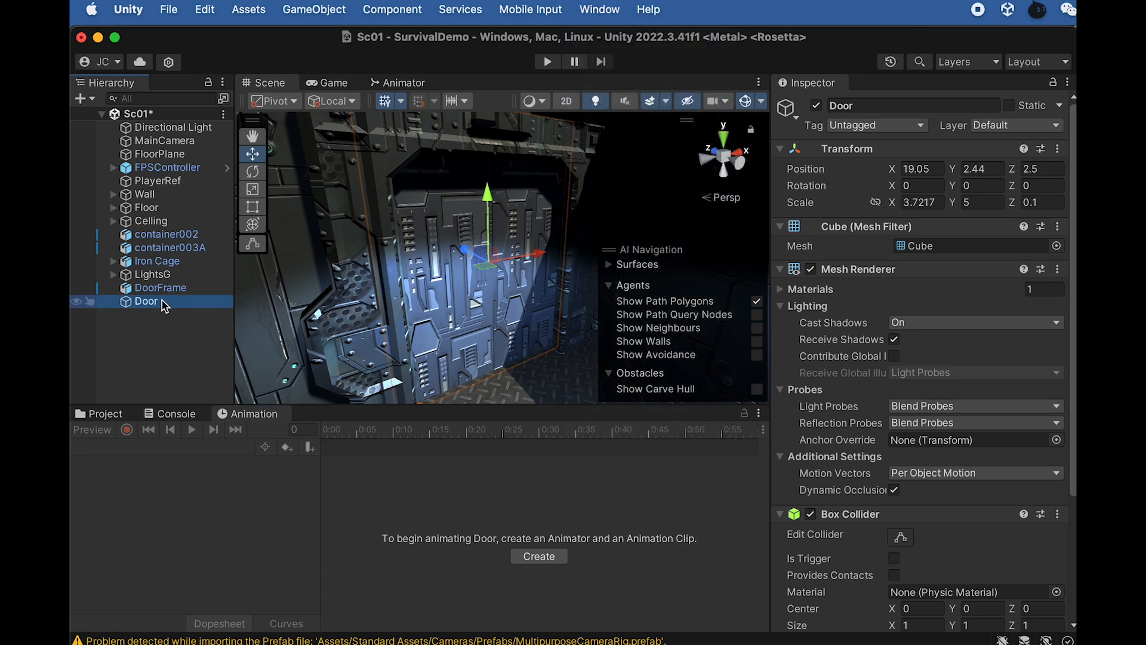
left_click(531, 556)
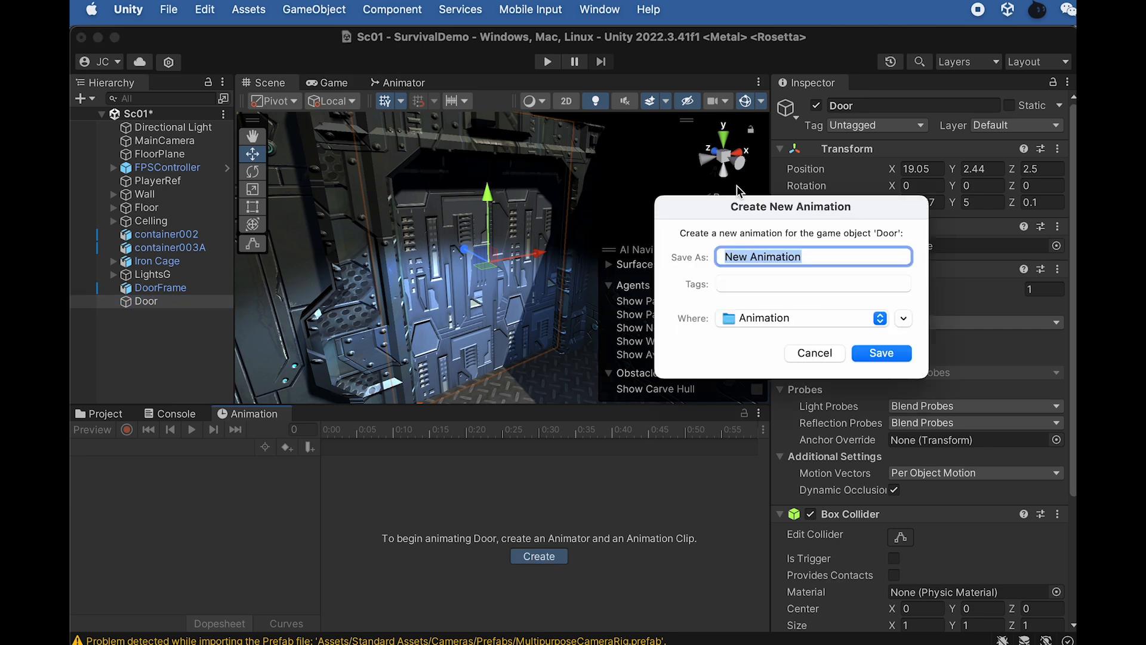
left_click_drag(746, 221, 561, 352)
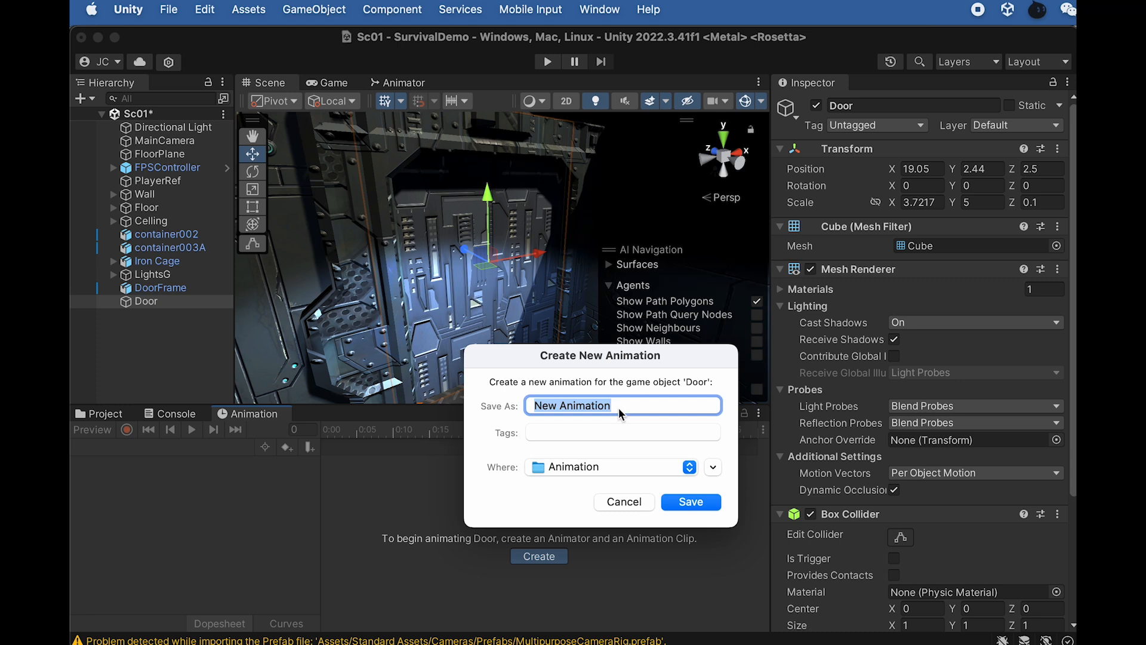
type("DoorOpenAnime")
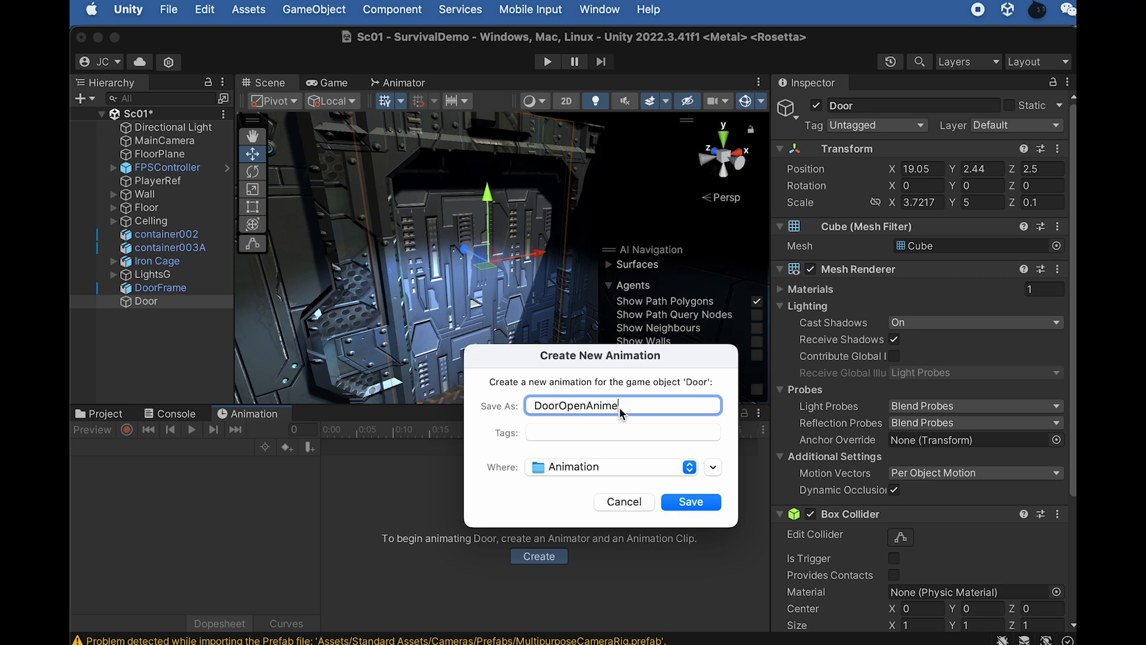
left_click(692, 502)
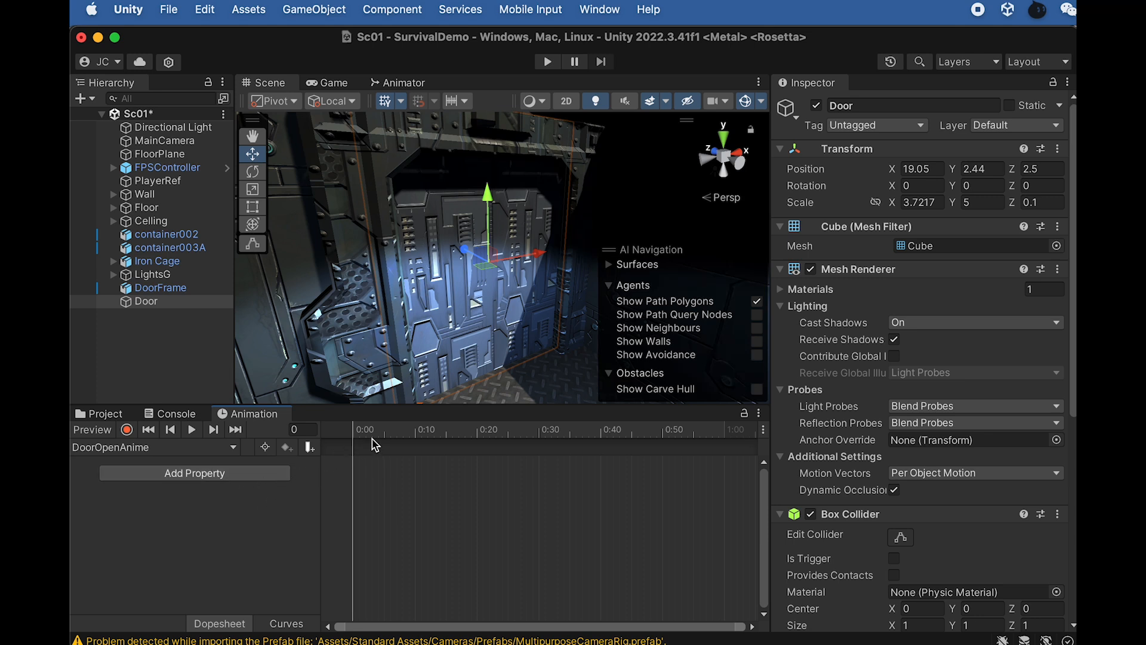
Record a position keyframe at frame 60 of DoorOpenAnime with the Door raised above its frame to Y 6.82
left_click_drag(366, 431, 390, 437)
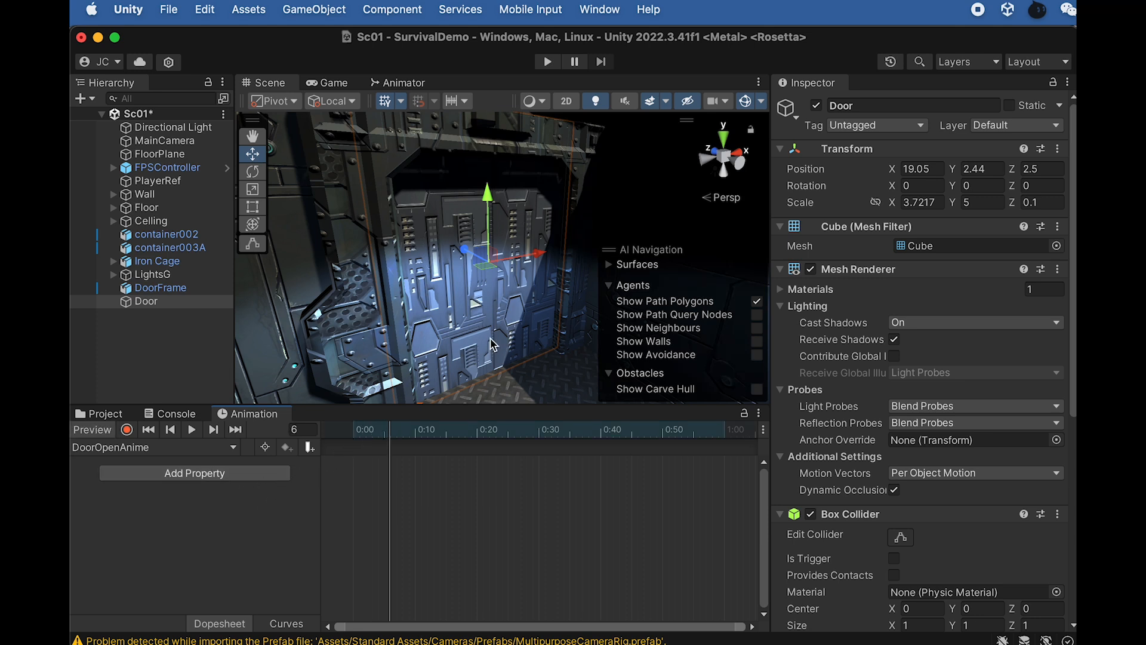
left_click_drag(631, 430, 725, 447)
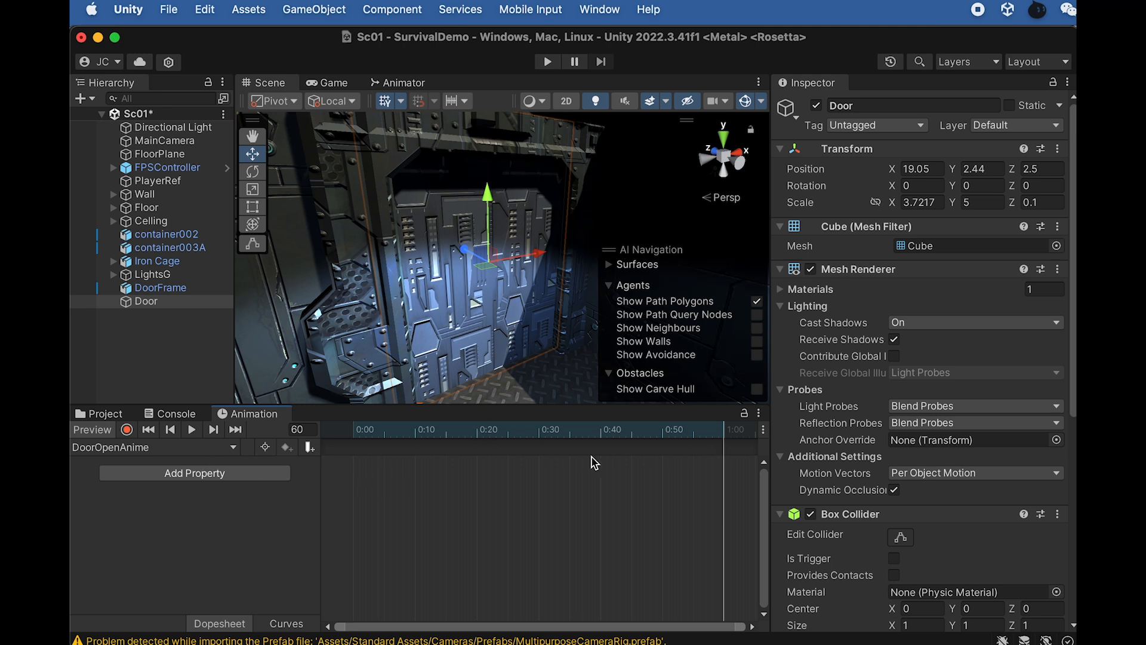
left_click(126, 430)
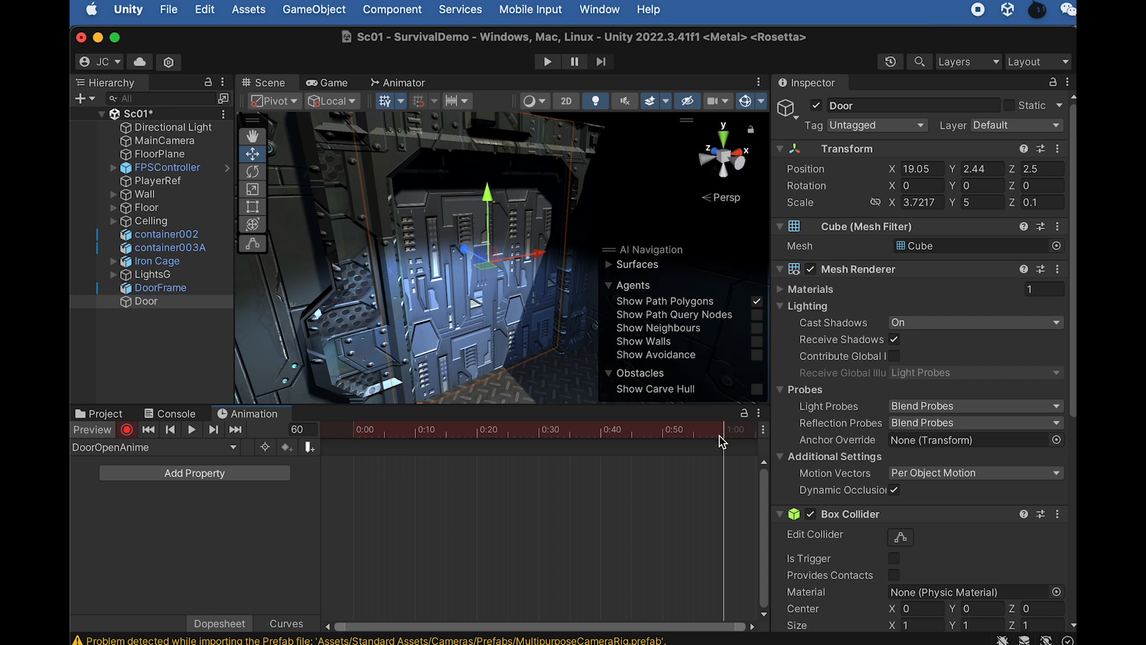
left_click_drag(493, 209, 476, 54)
scroll(465, 186, "down", 5)
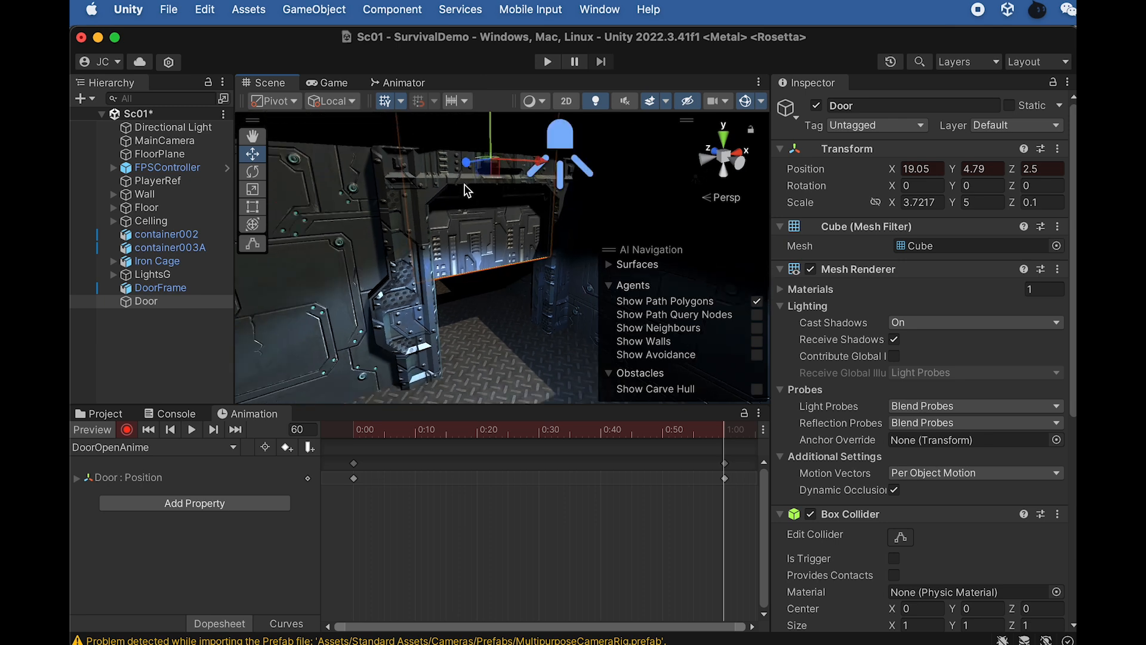
left_click_drag(489, 165, 485, 102)
left_click_drag(486, 184, 484, 167, "alt")
middle_click_drag(487, 174, 471, 299)
left_click_drag(472, 206, 472, 181)
left_click_drag(482, 226, 467, 159, "alt")
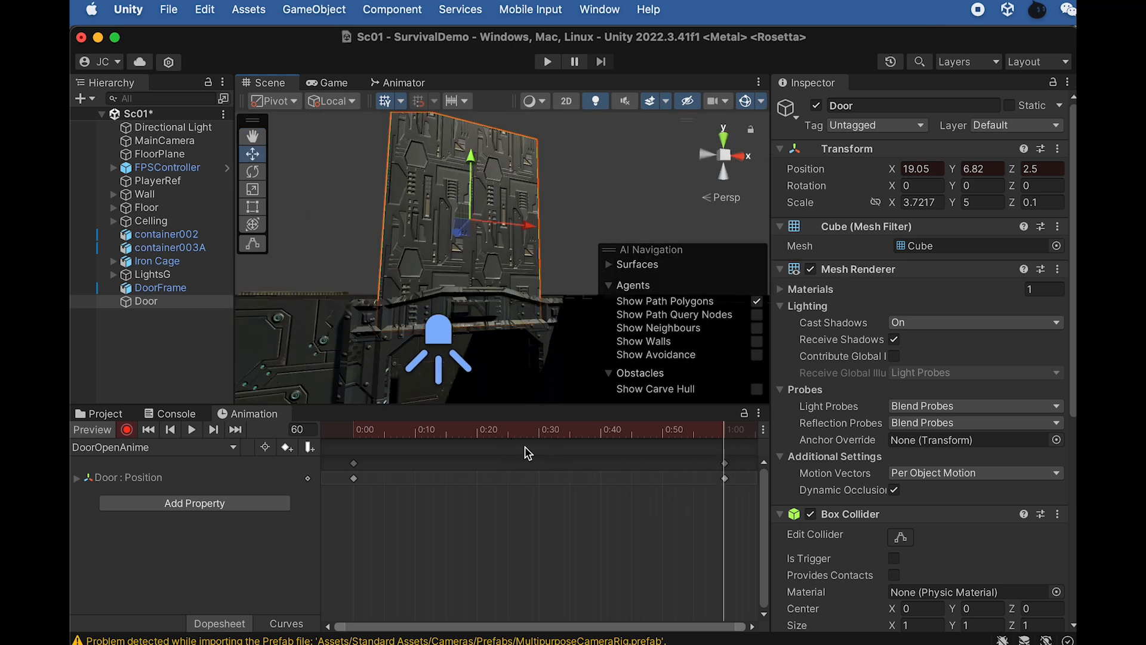
left_click(127, 430)
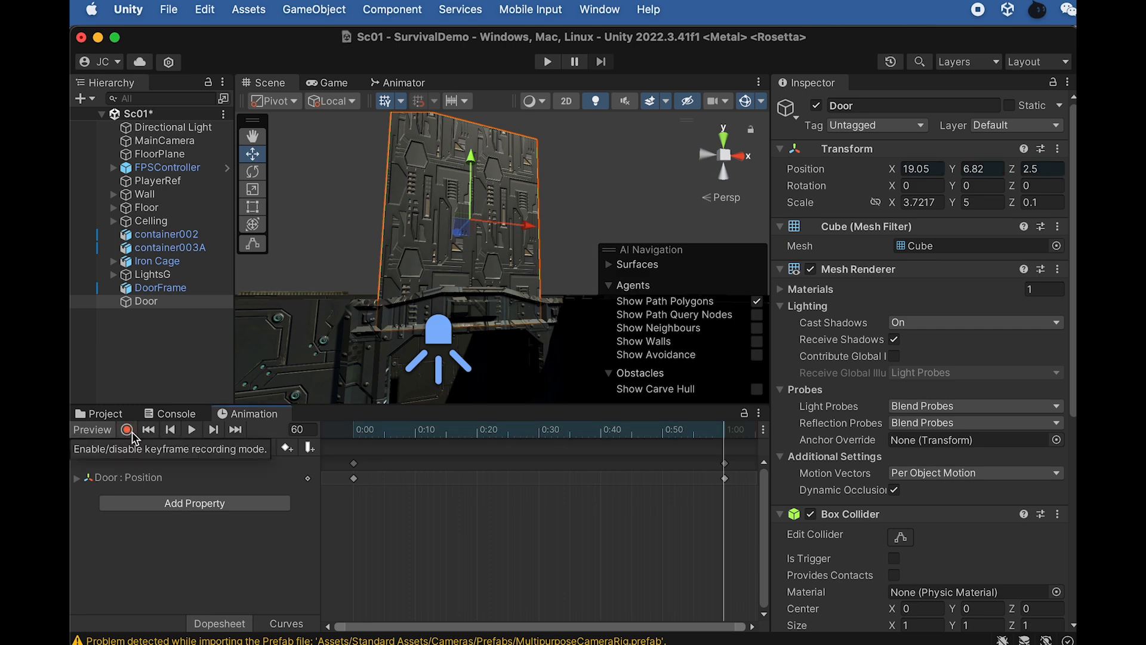
Preview the door-opening motion by scrubbing DoorOpenAnime between frame 0 and frame 60
left_click_drag(533, 435, 353, 435)
scroll(463, 335, "up", 5)
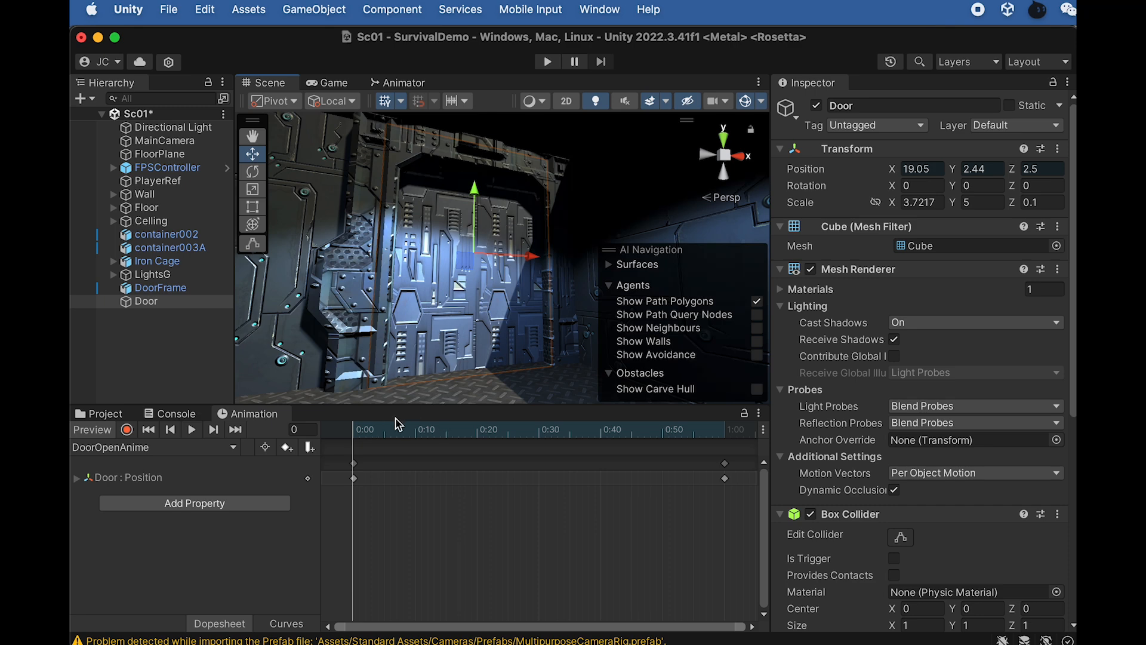
left_click_drag(362, 431, 222, 462)
left_click_drag(346, 445, 725, 440)
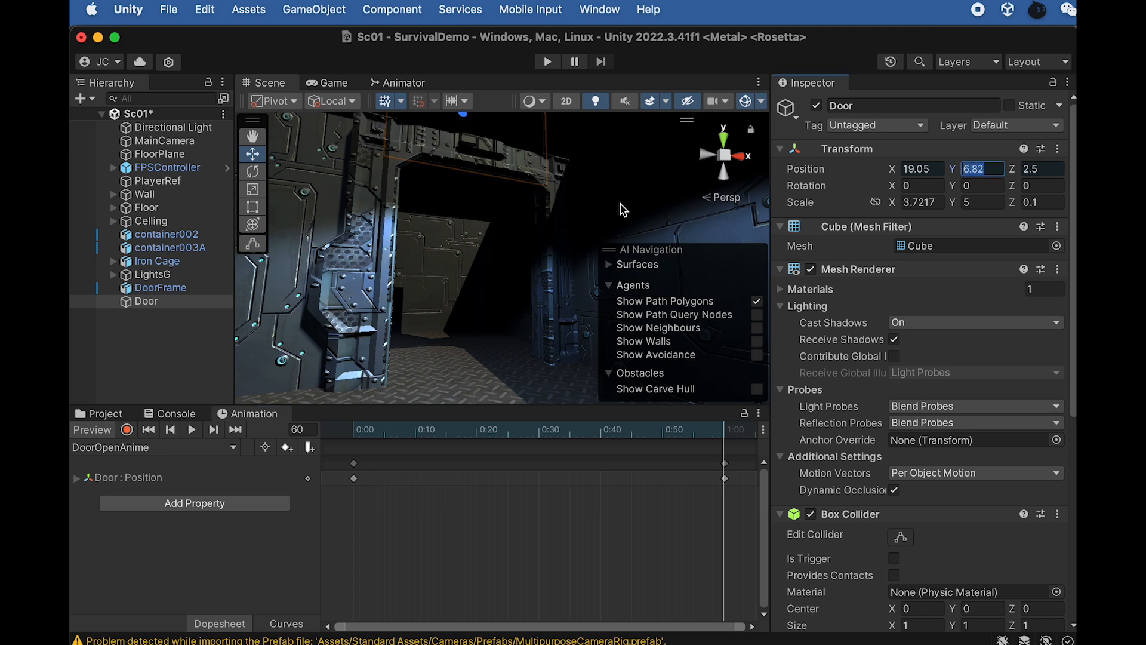
Check the Door's Y position at the first and last keyframes of DoorOpenAnime
left_click_drag(724, 435, 286, 442)
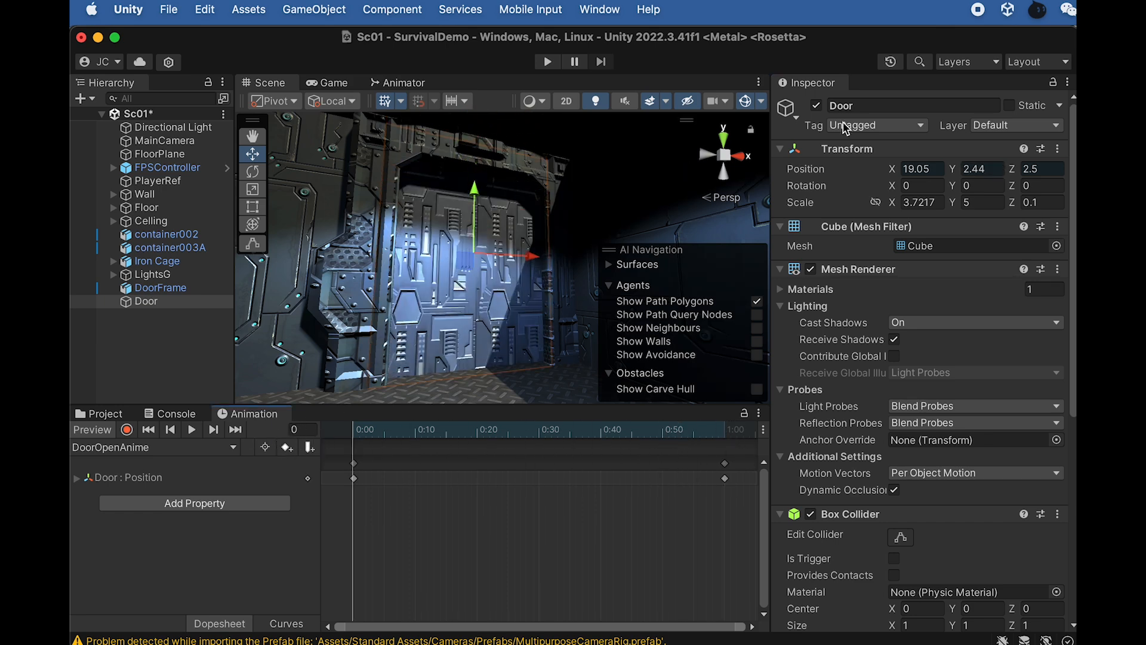
left_click(968, 172)
double_click(968, 172)
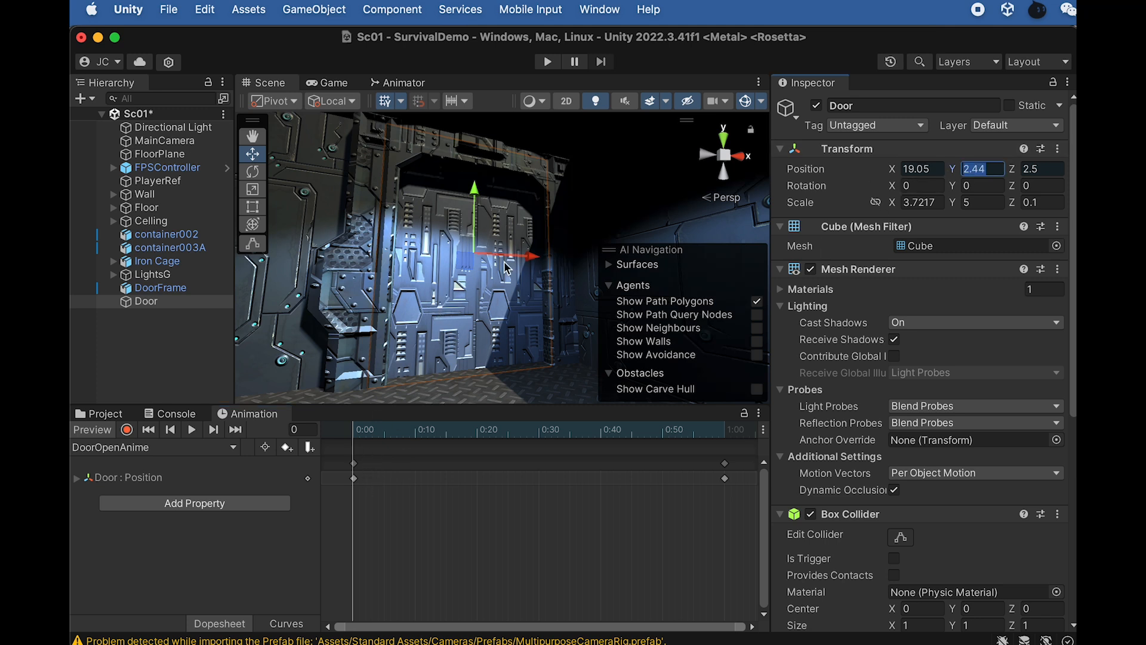
left_click(725, 429)
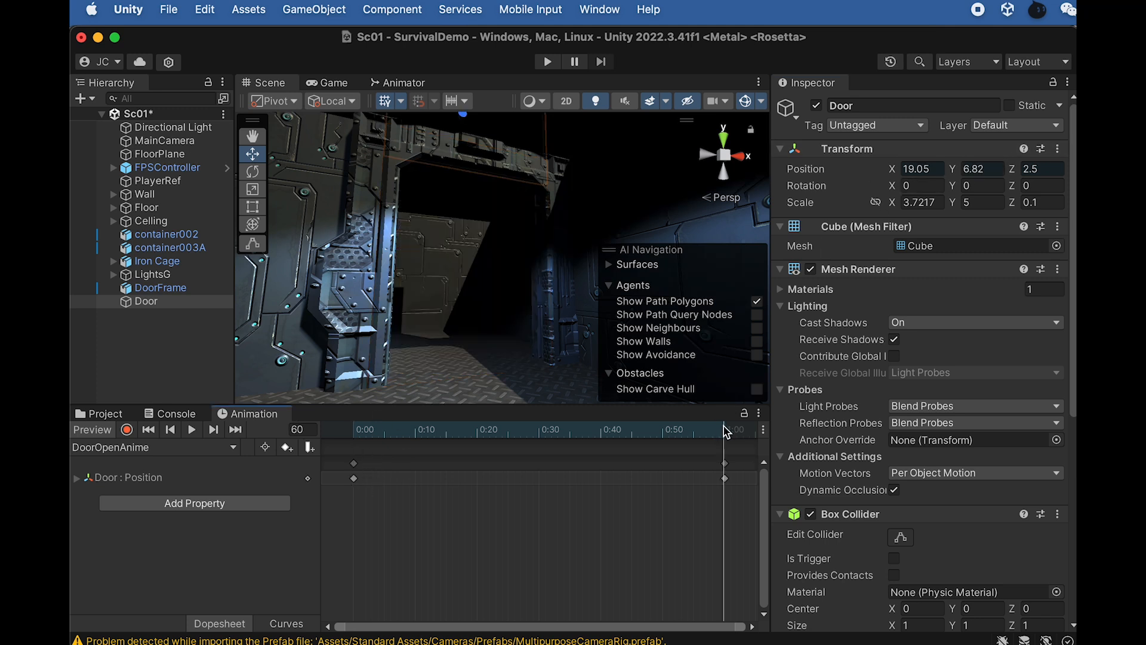
left_click(730, 432)
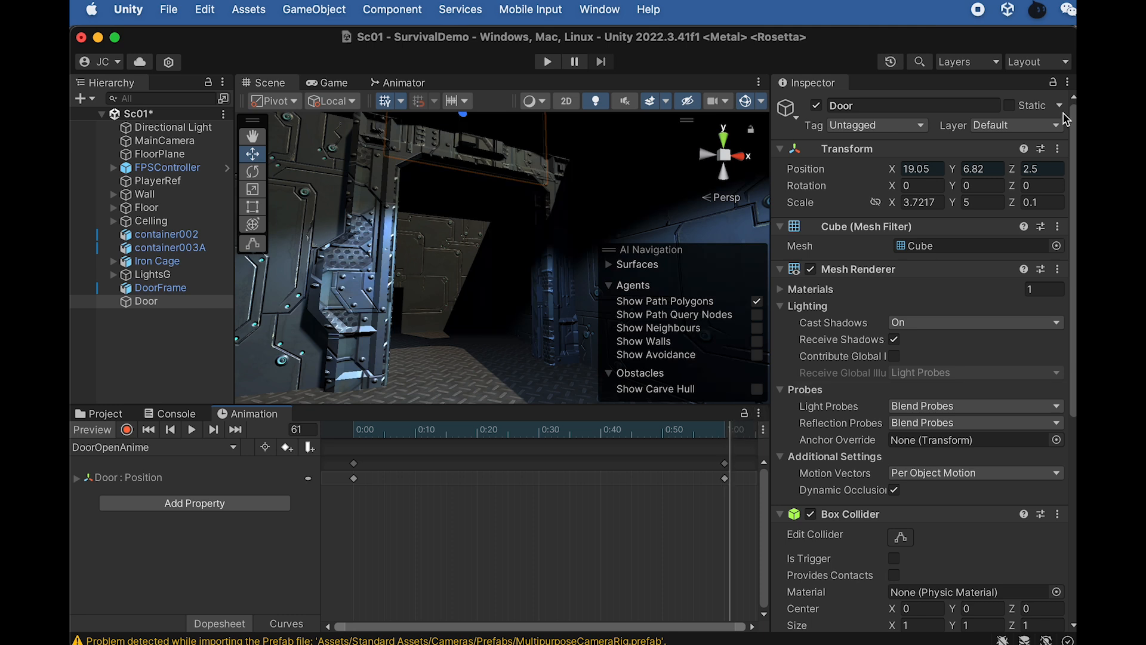
left_click(992, 170)
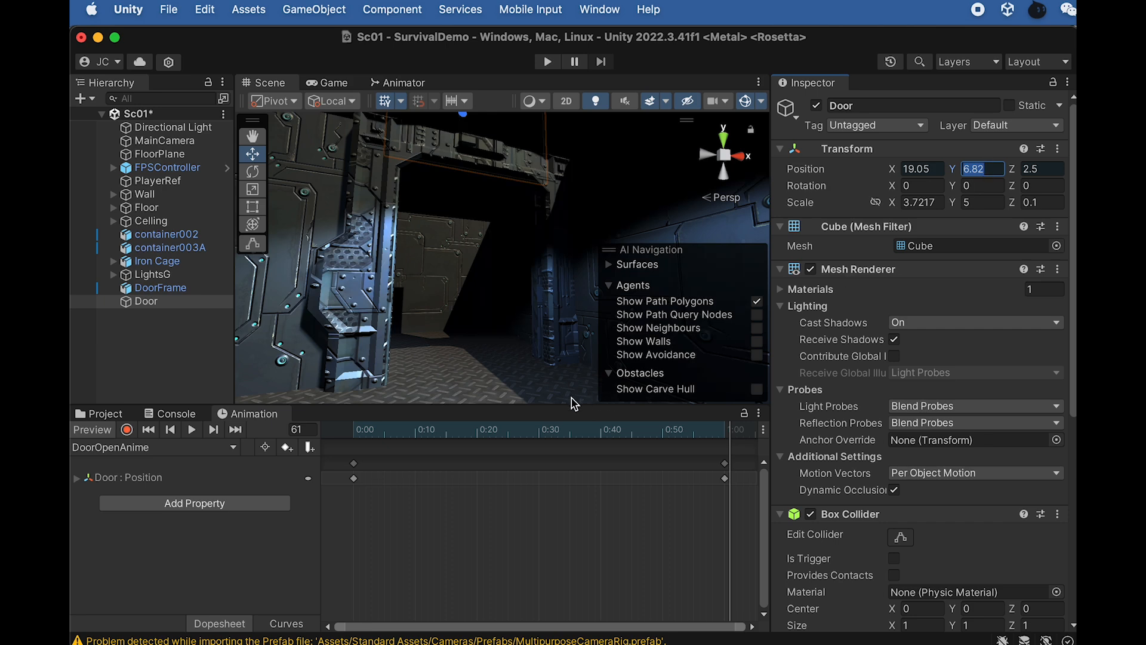
left_click_drag(425, 431, 271, 440)
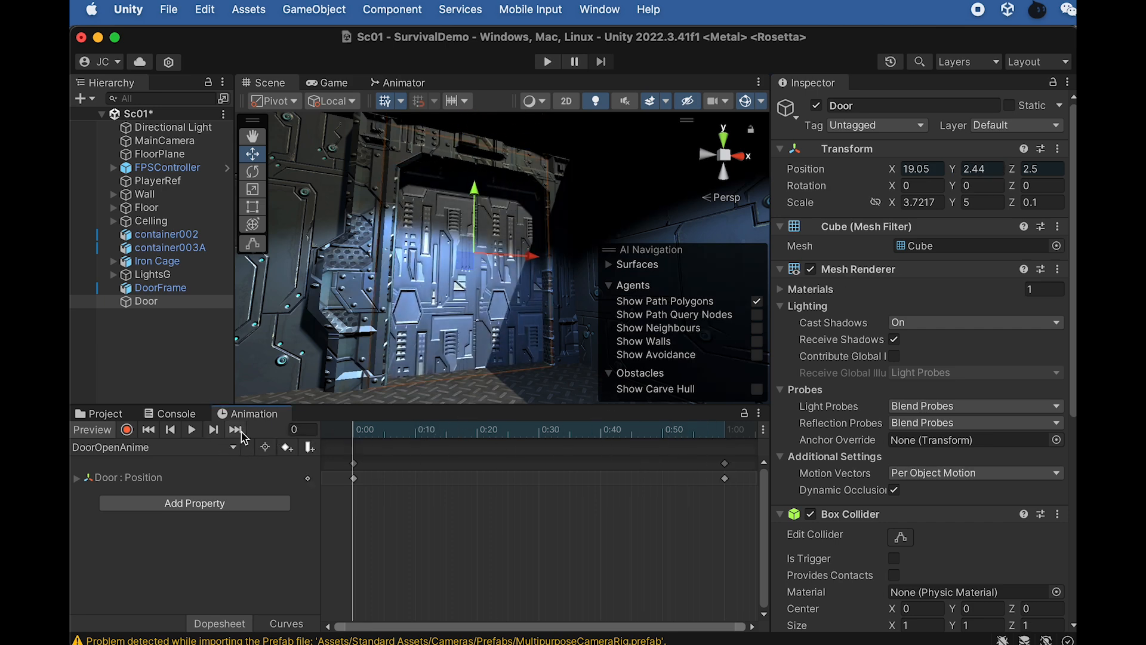
Create a second animation clip for the Door named DoorCloseAnime and save it in the Animation folder
left_click(233, 447)
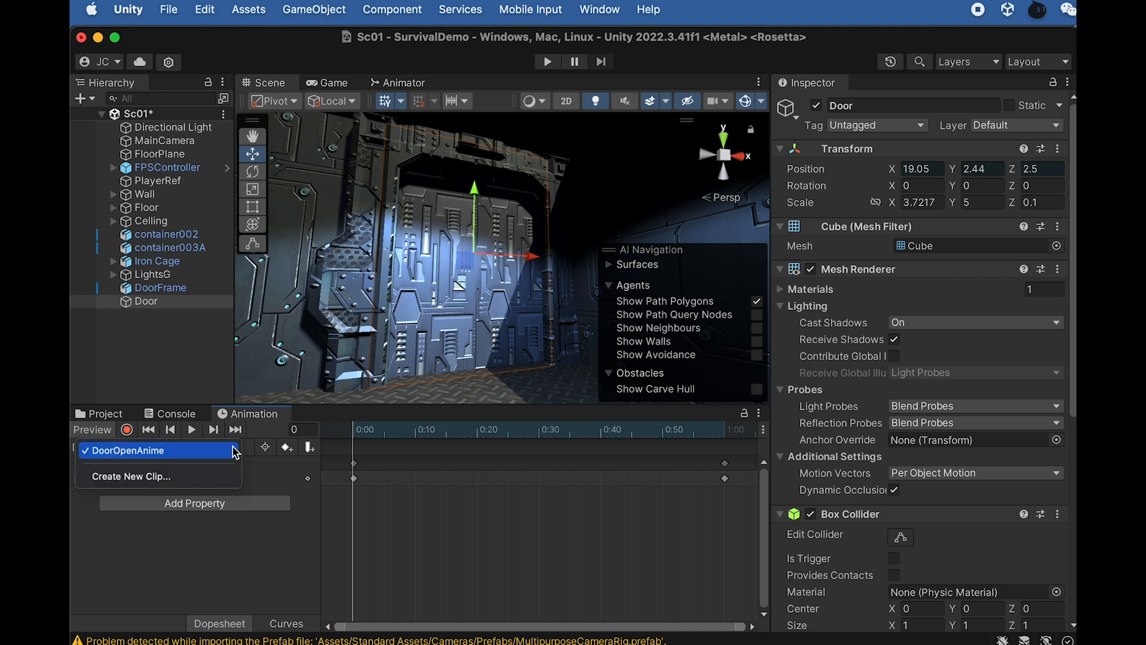
left_click(236, 450)
left_click(236, 448)
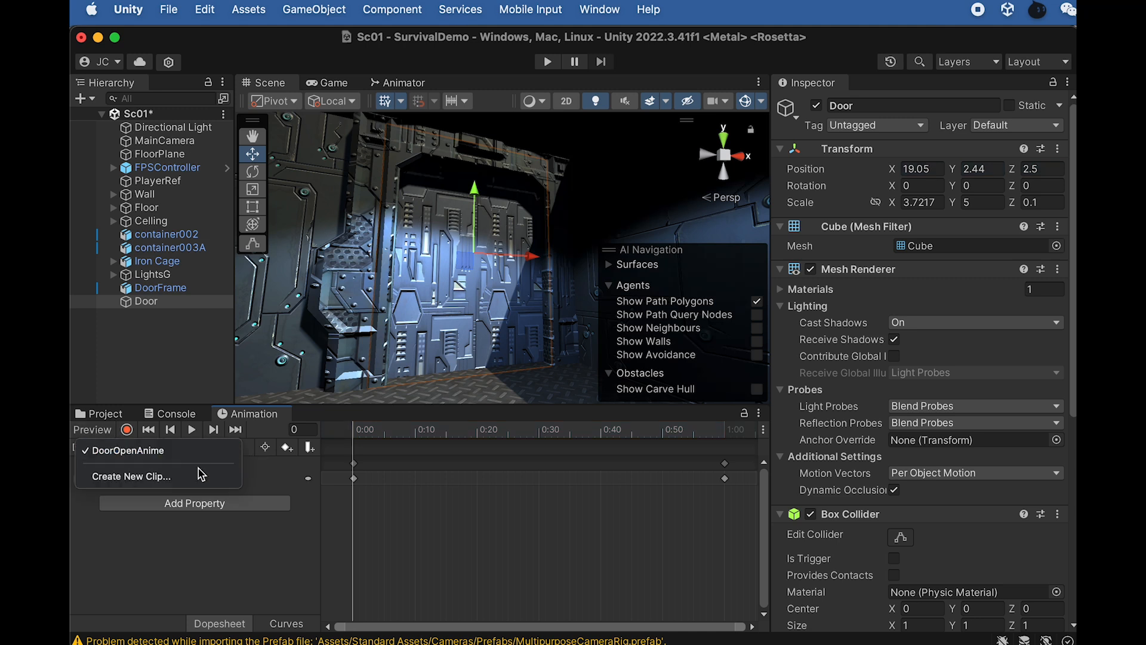
left_click(178, 482)
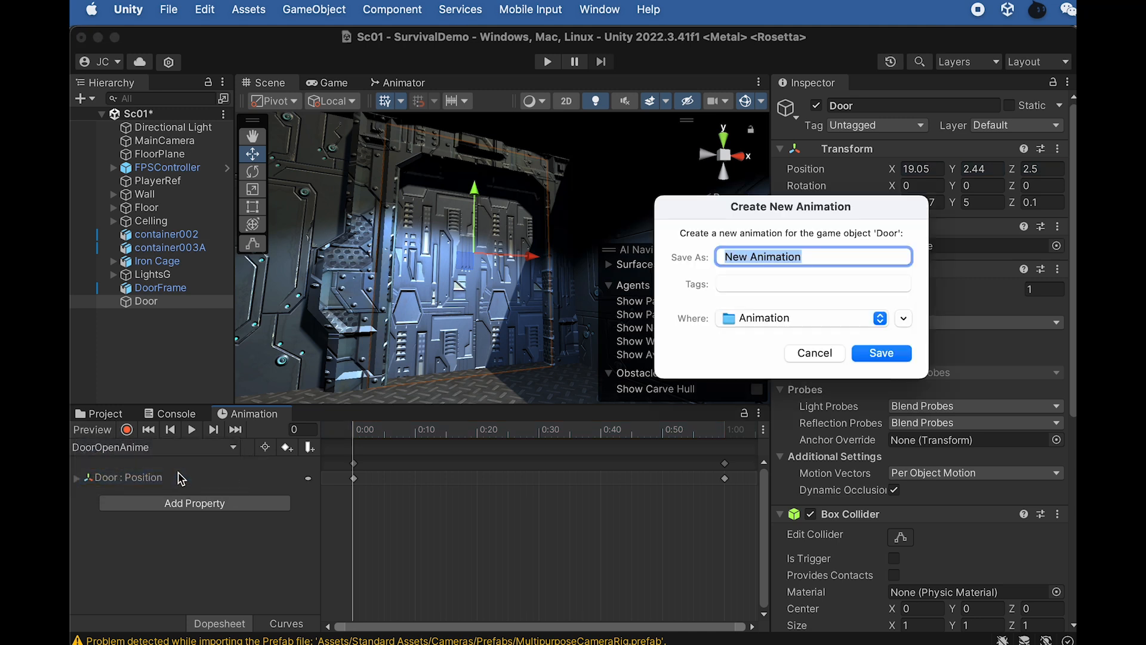
type("Close")
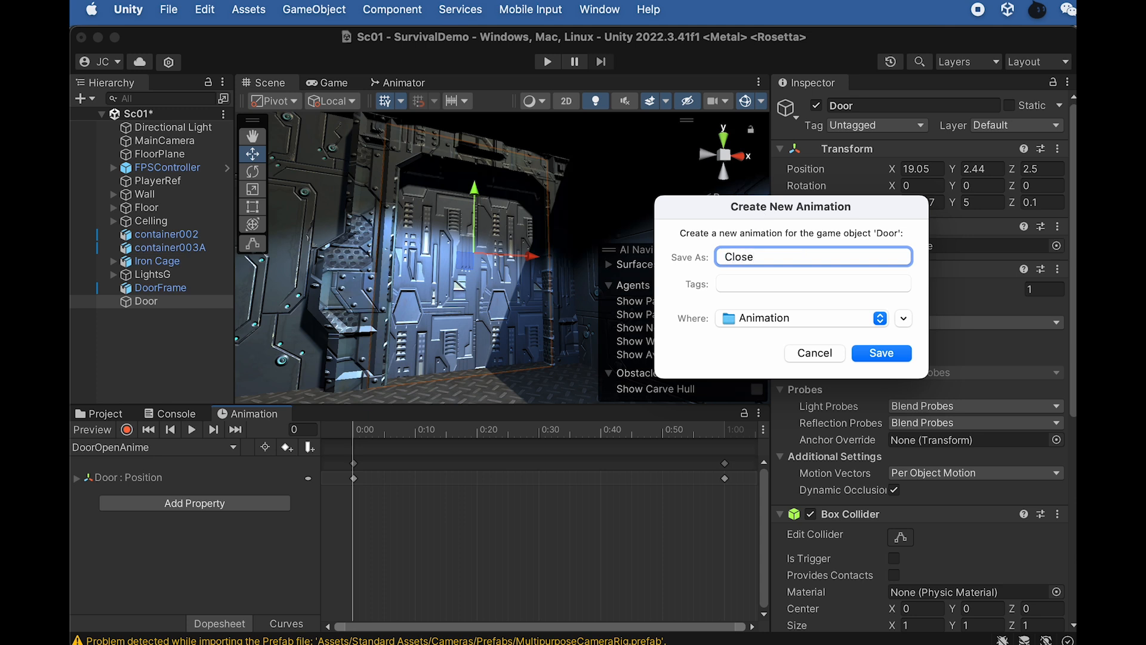
type("Door")
key("Return")
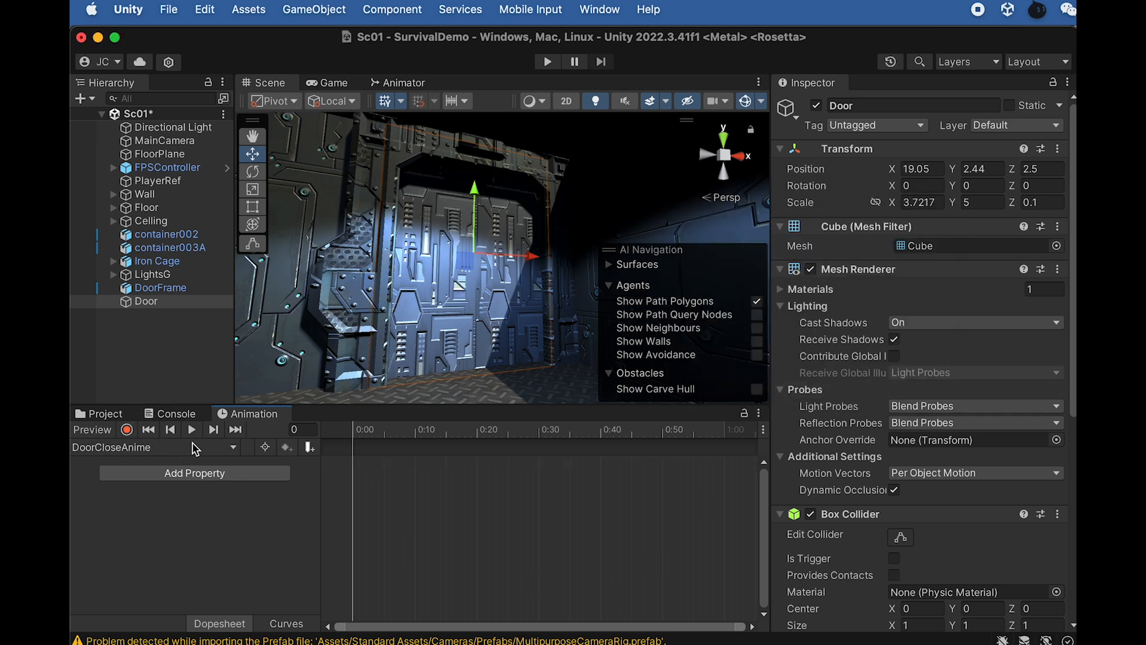
Record Door position keyframes in DoorCloseAnime with Y 6.82 at frame 0 and Y 2.44 at frame 60
left_click(127, 430)
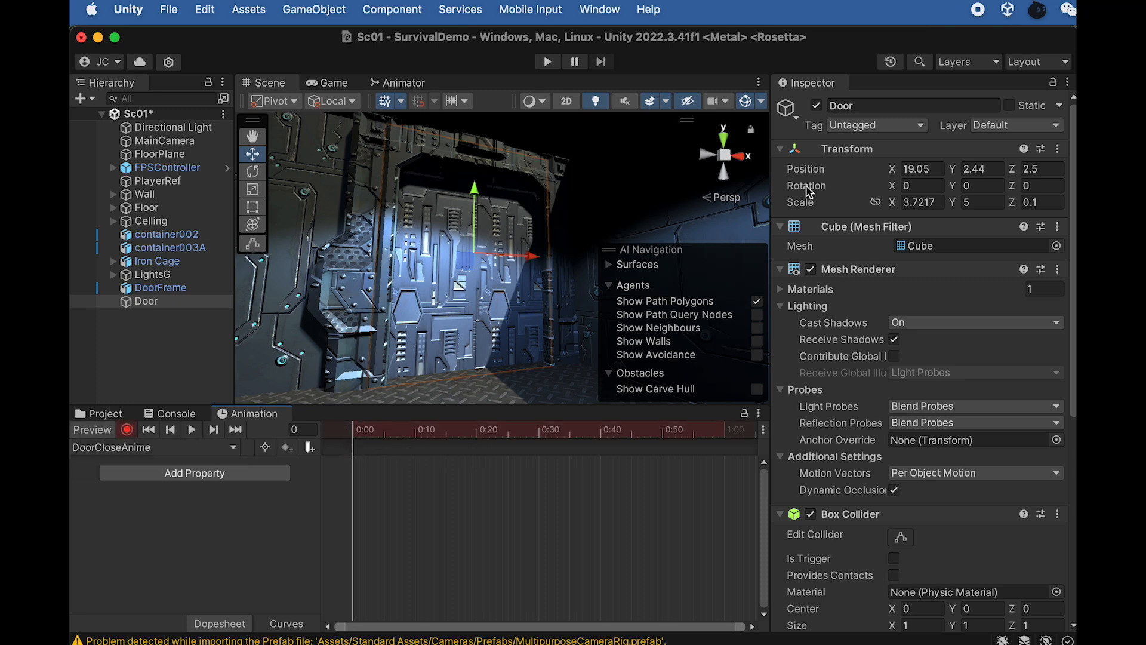
left_click(992, 171)
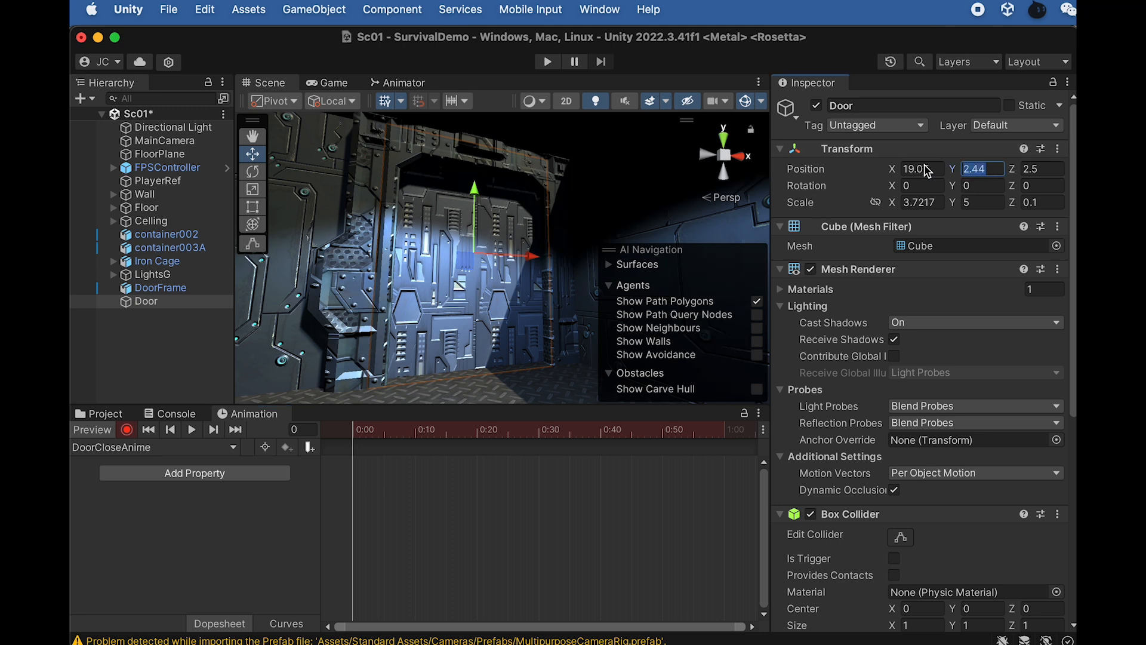
type("6.82")
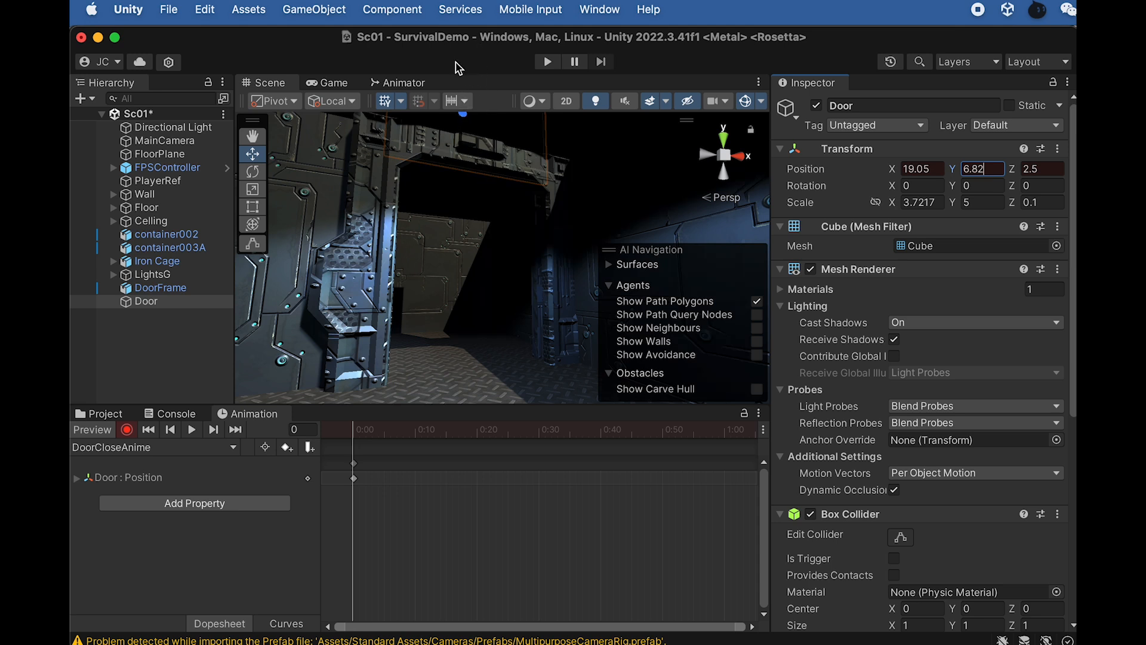
left_click_drag(374, 437, 724, 442)
left_click(979, 169)
type("2")
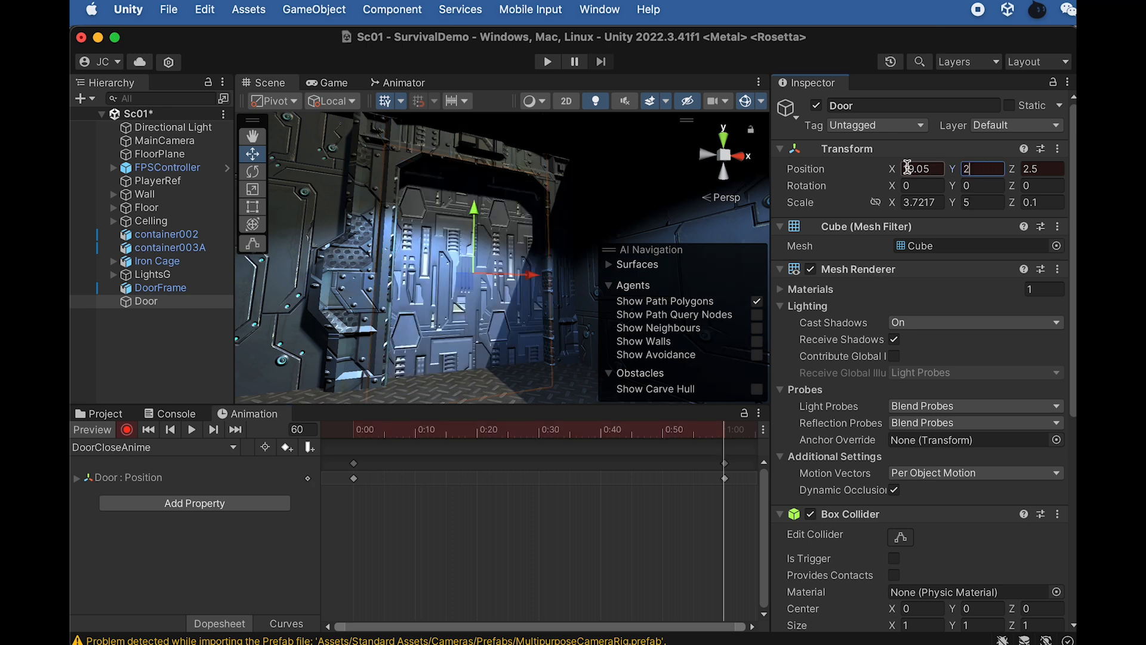
type(".44")
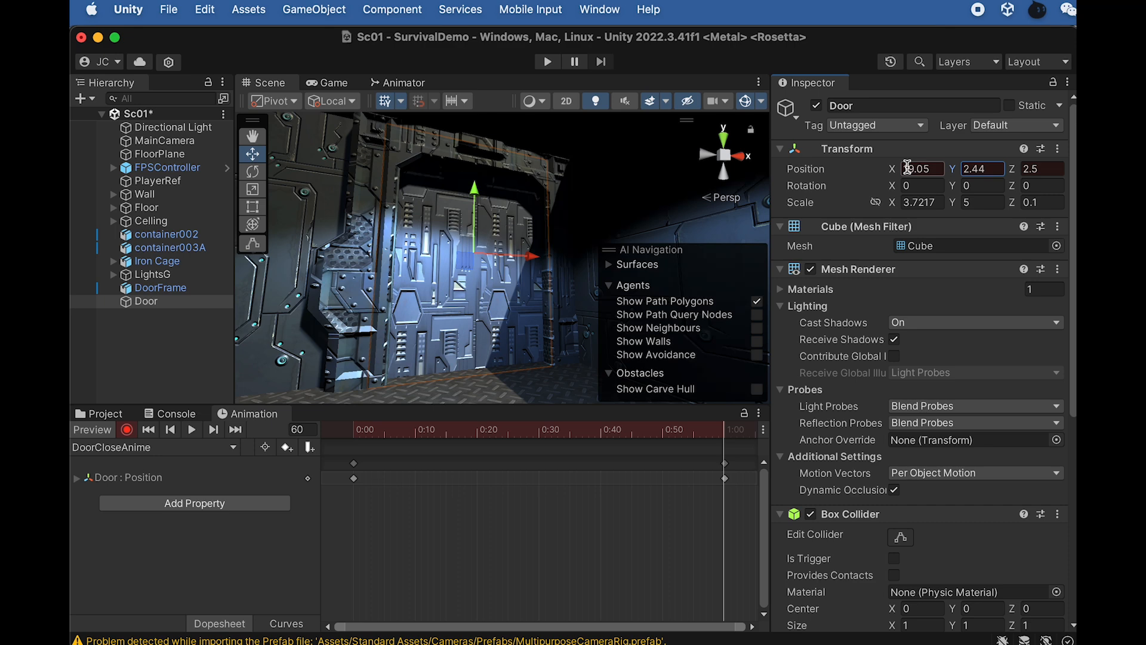
Preview the door-closing motion by scrubbing through DoorCloseAnime, and turn off keyframe recording
left_click_drag(354, 428, 272, 449)
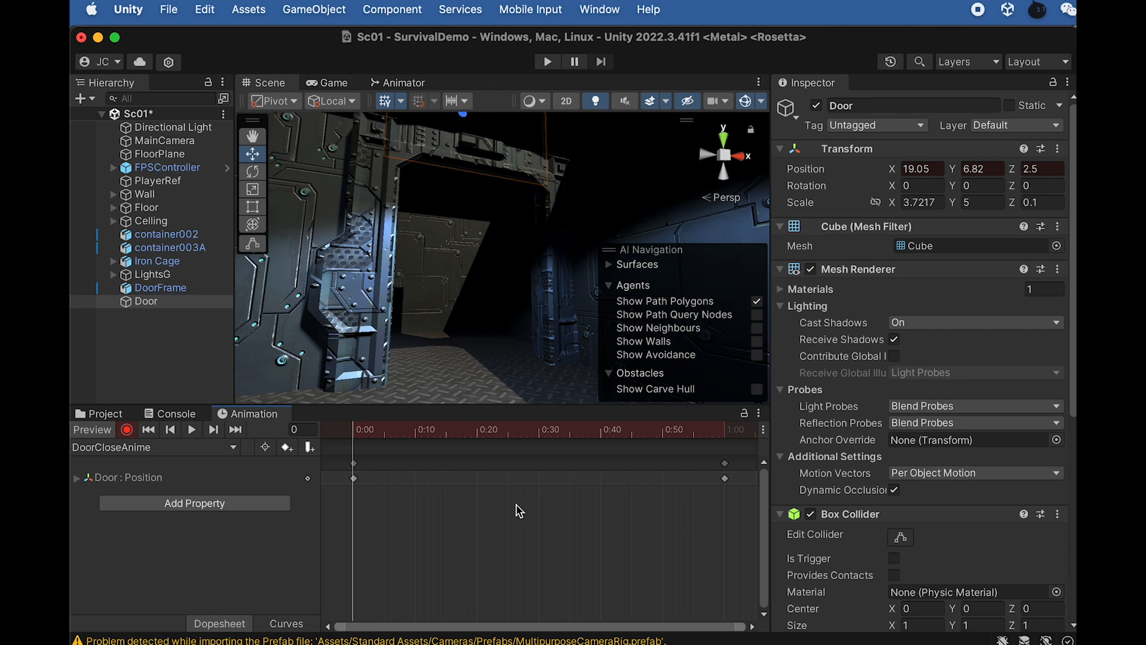
left_click_drag(473, 430, 747, 433)
left_click(126, 431)
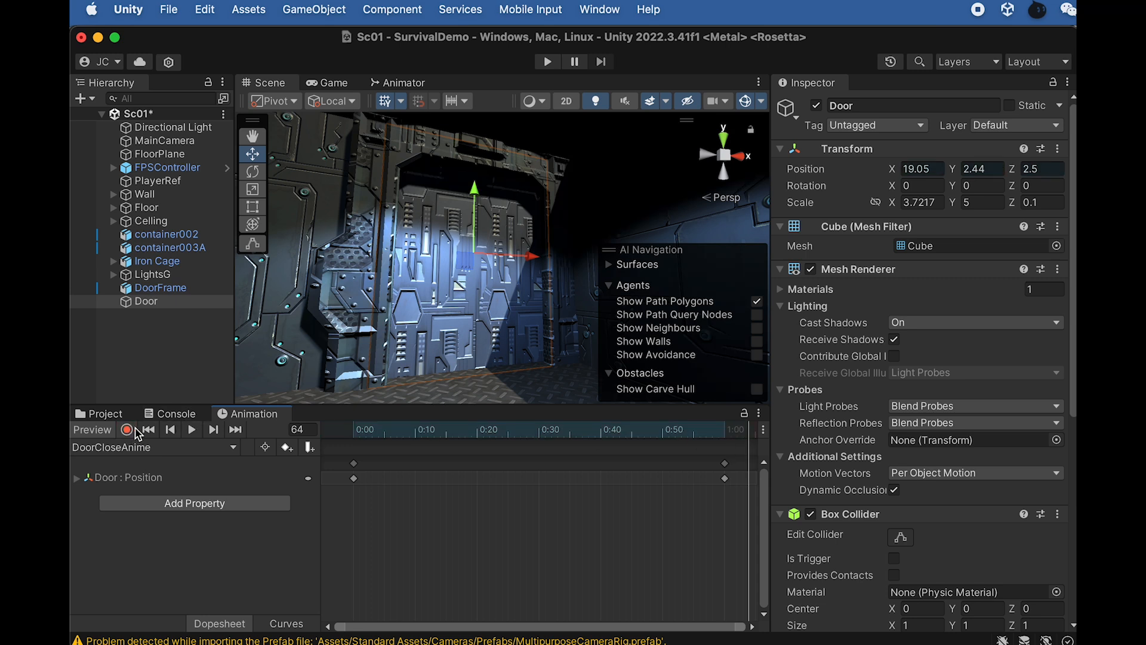
left_click_drag(429, 434, 354, 431)
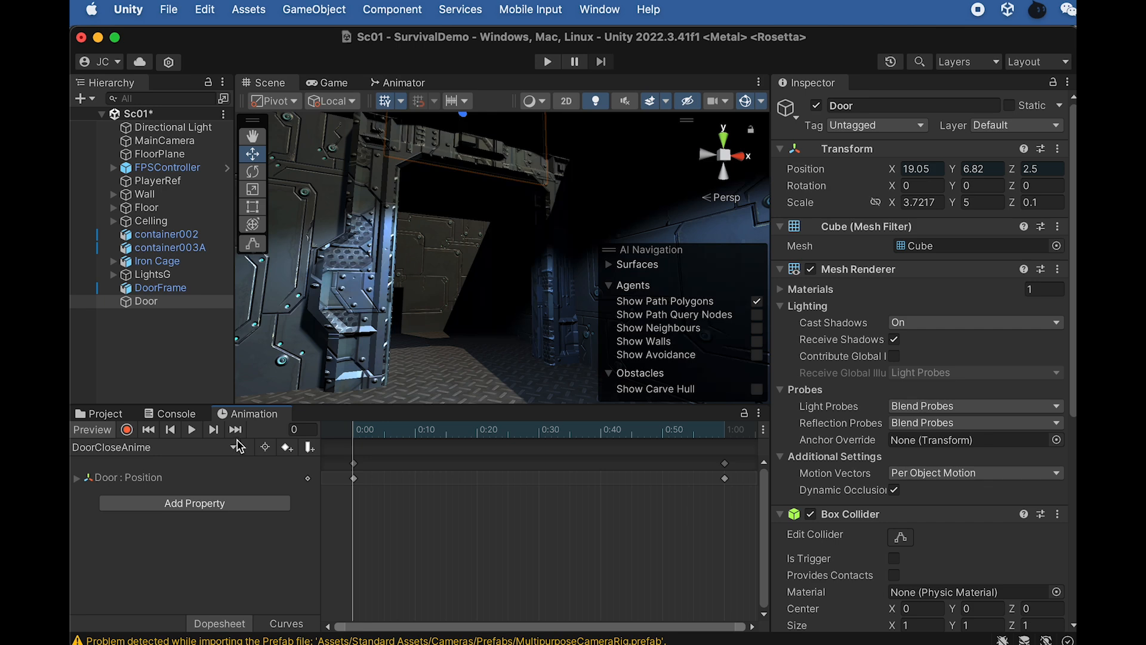
Locate the controller assigned to the Door's Animator component in the Animation folder and open it for editing
scroll(837, 511, "down", 10)
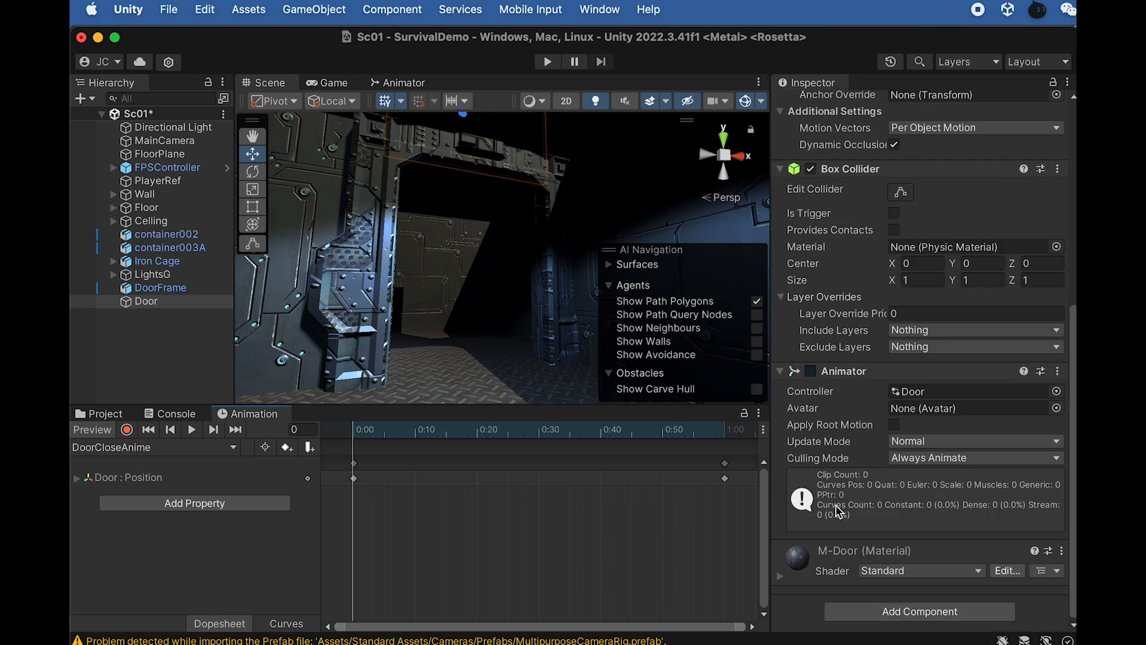
left_click(147, 302)
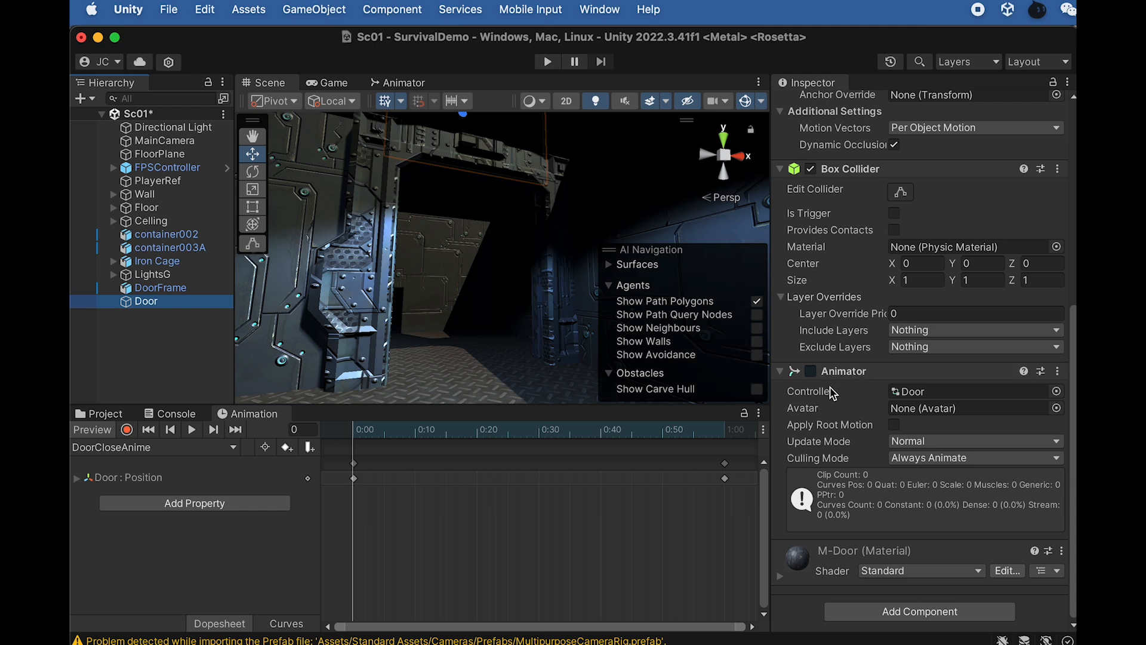
left_click(919, 395)
left_click(914, 397)
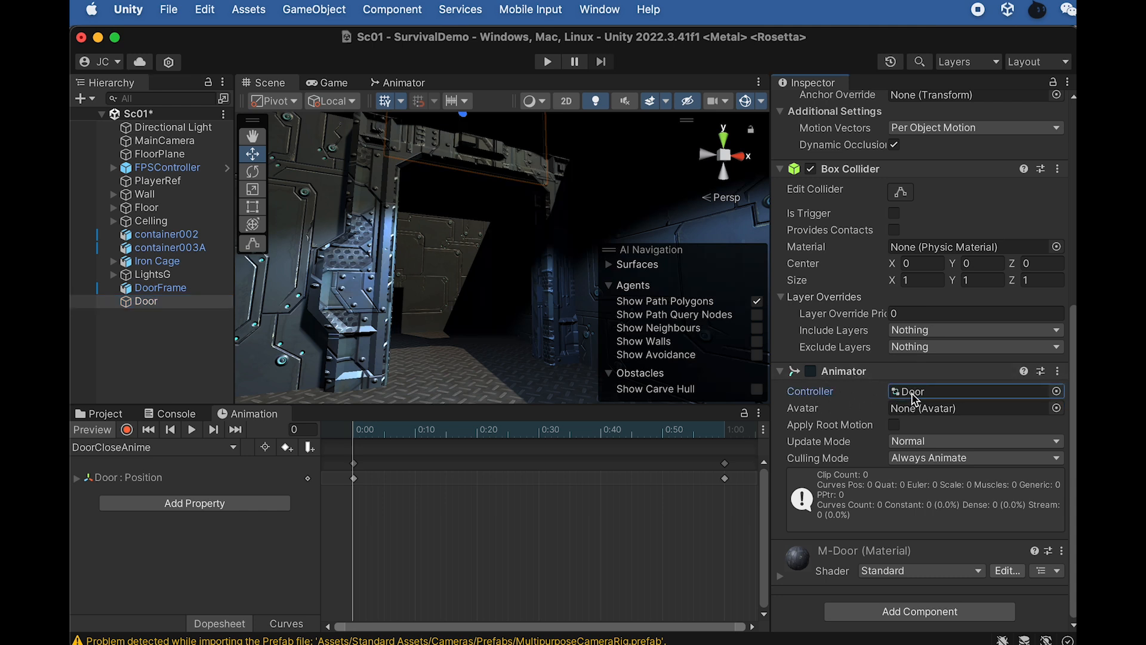
left_click(106, 414)
left_click(937, 394)
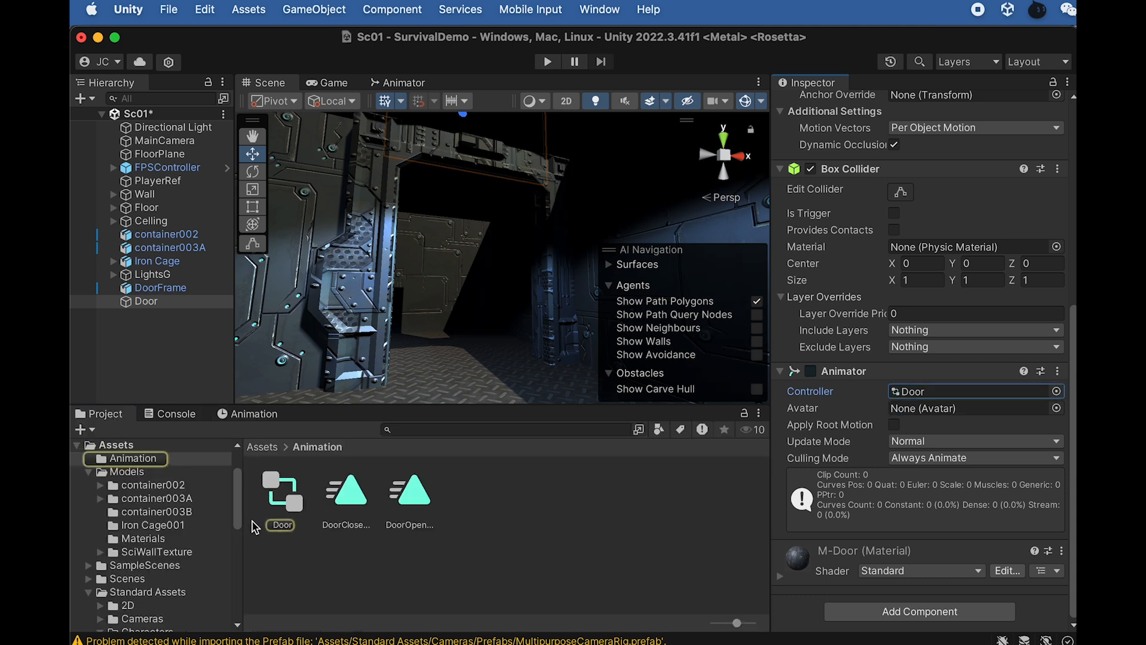
left_click(282, 493)
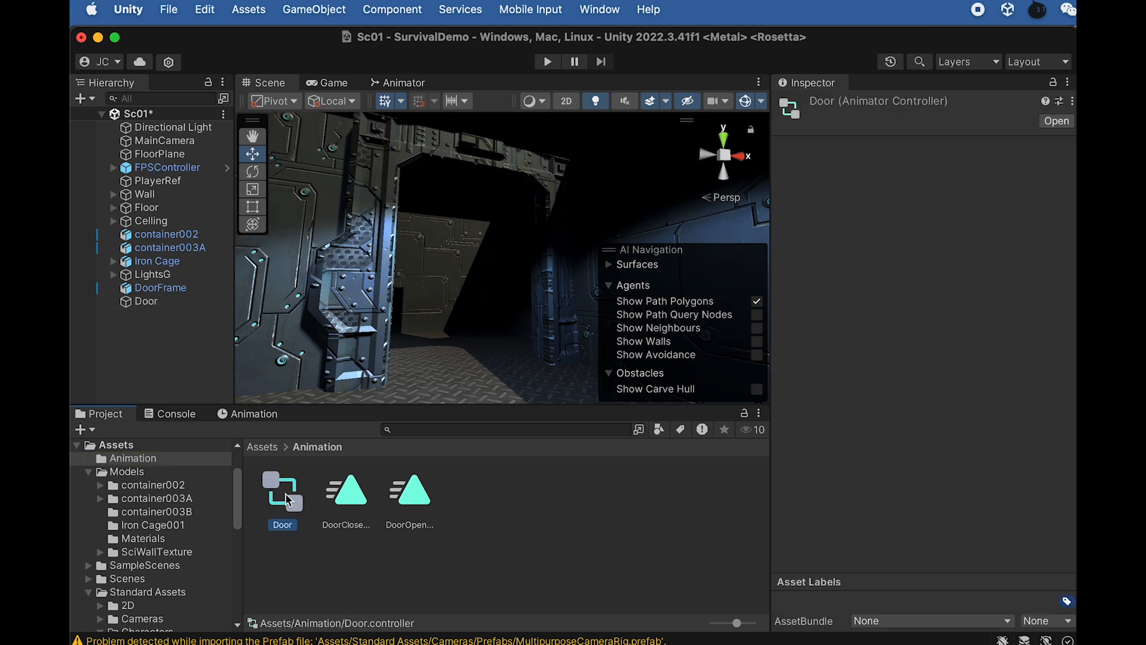
double_click(285, 493)
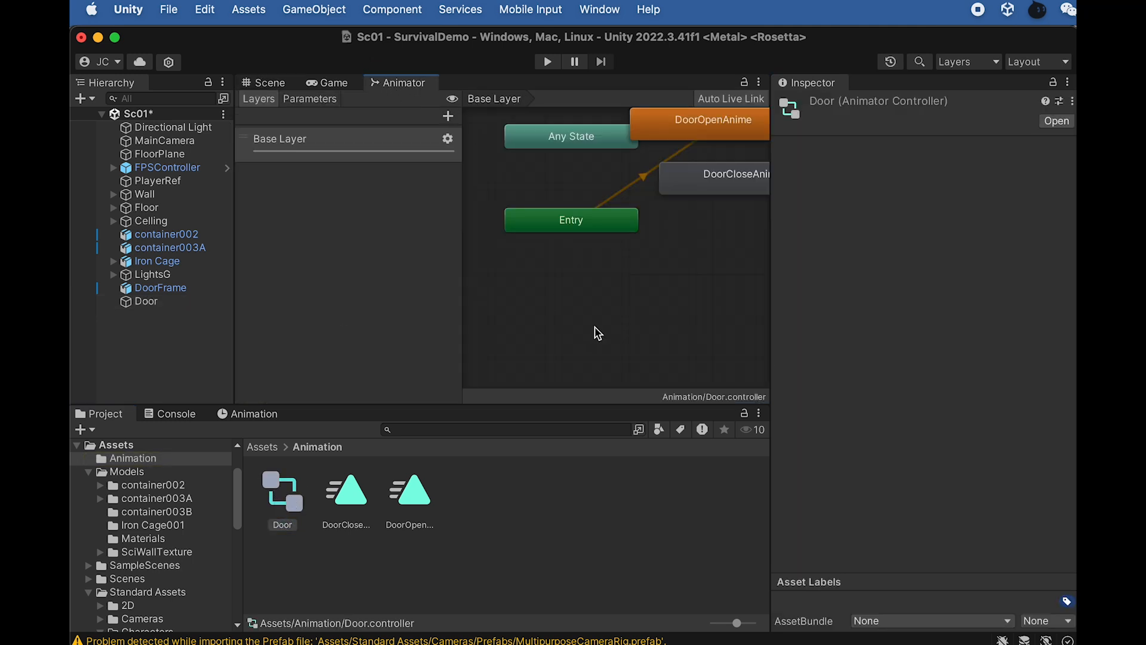
Arrange the DoorOpenAnime and DoorCloseAnime states one above the other beside the Entry node
scroll(645, 277, "down", 2)
middle_click_drag(645, 277, 516, 334)
left_click_drag(588, 219, 613, 318)
left_click_drag(606, 250, 613, 352)
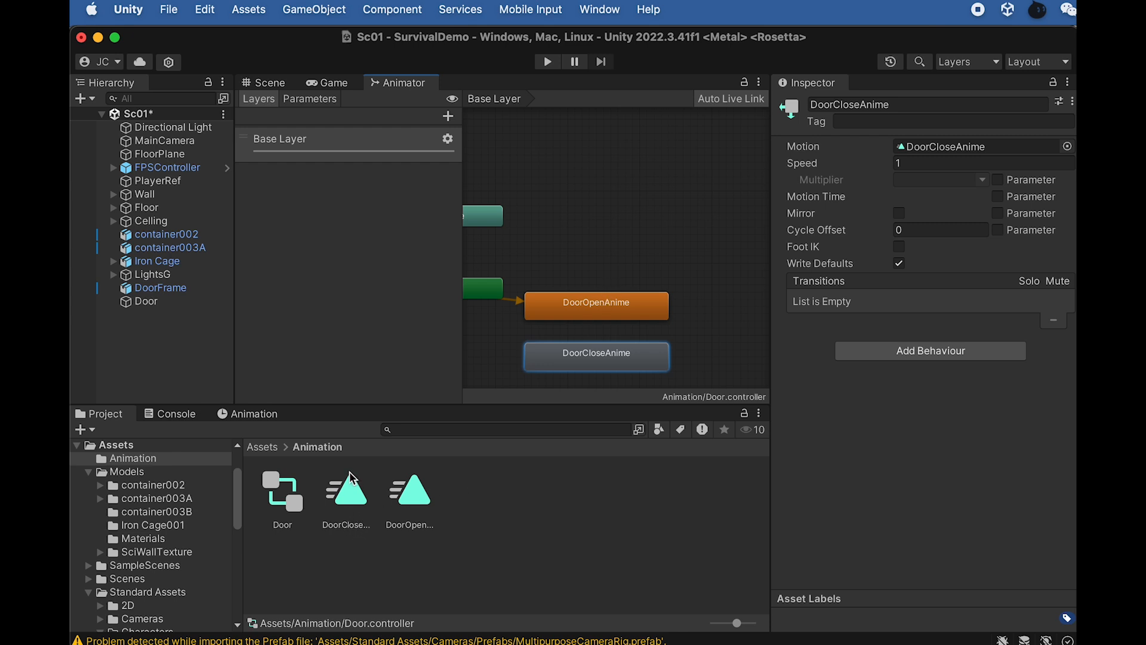
Examine the DoorCloseAnime clip's settings and the DoorOpenAnime state's properties
left_click(345, 504)
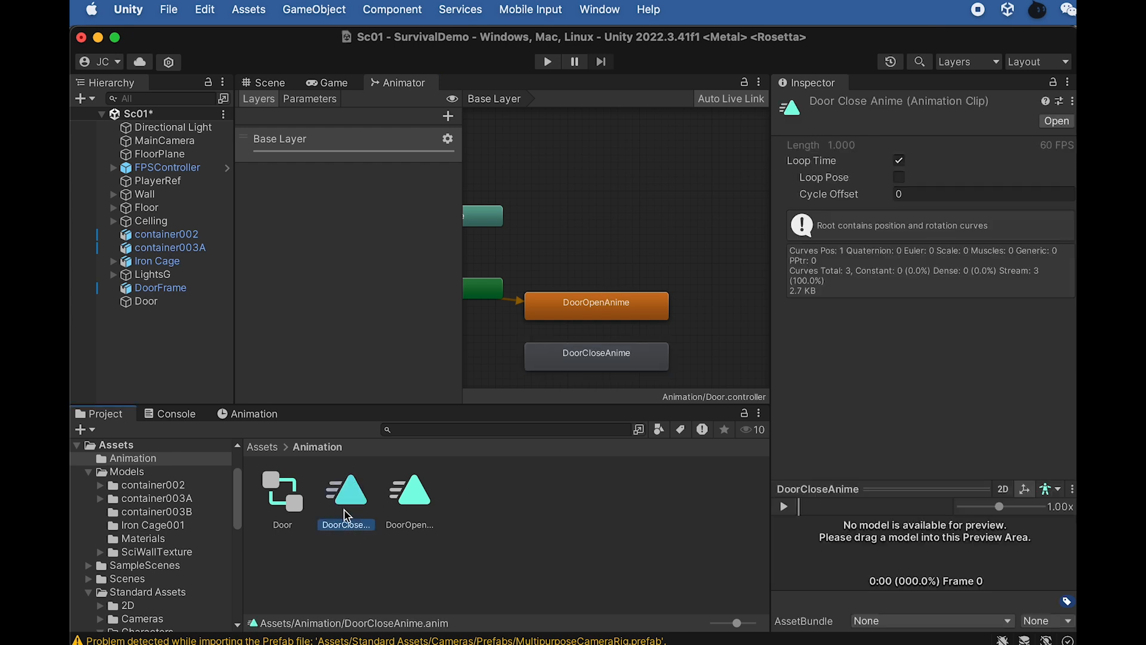
left_click(349, 521)
left_click(577, 219)
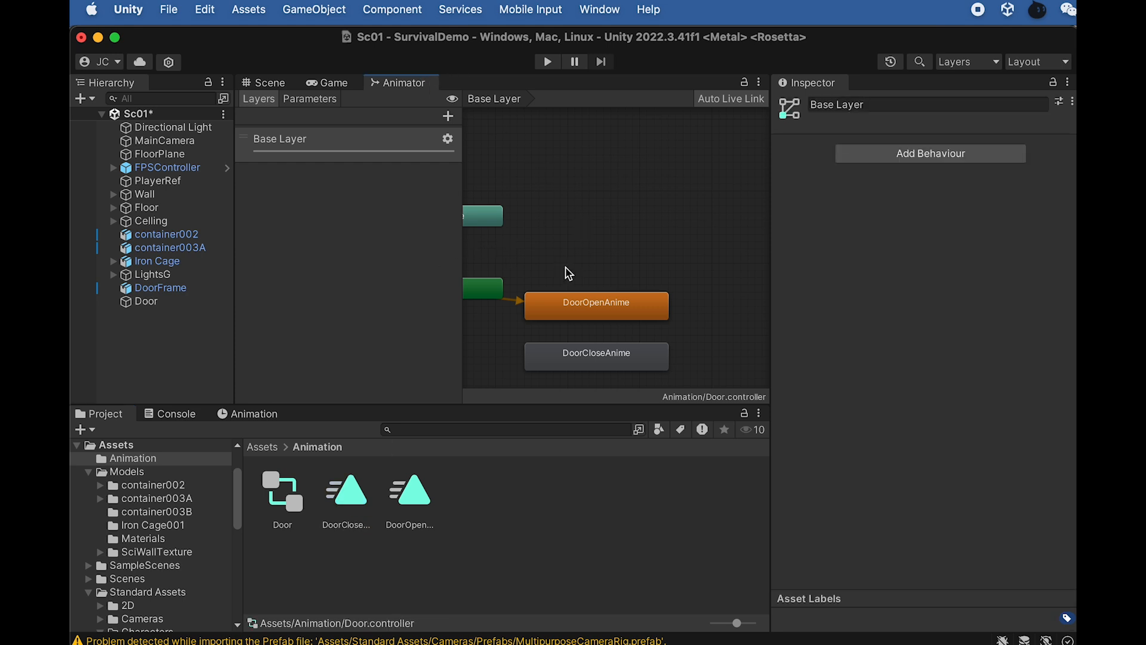
left_click(595, 315)
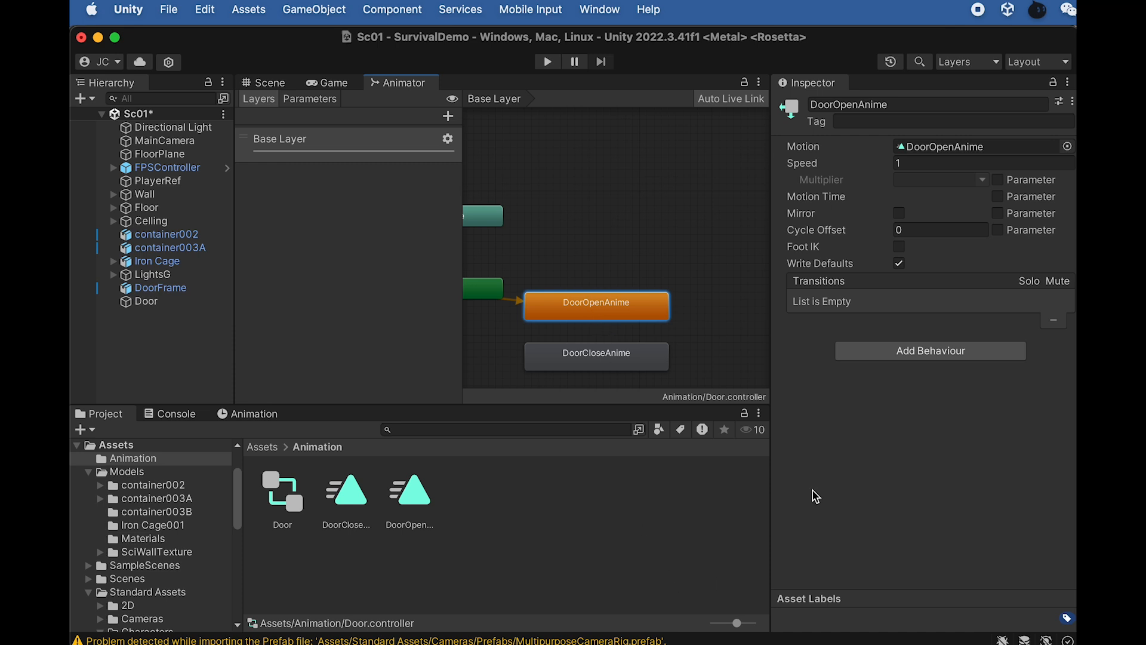
Switch to Dreamweaver and compare the animation name played in OnTriggerEnter of DoorControl.cs with the state name in Unity's Animator
left_click(577, 642)
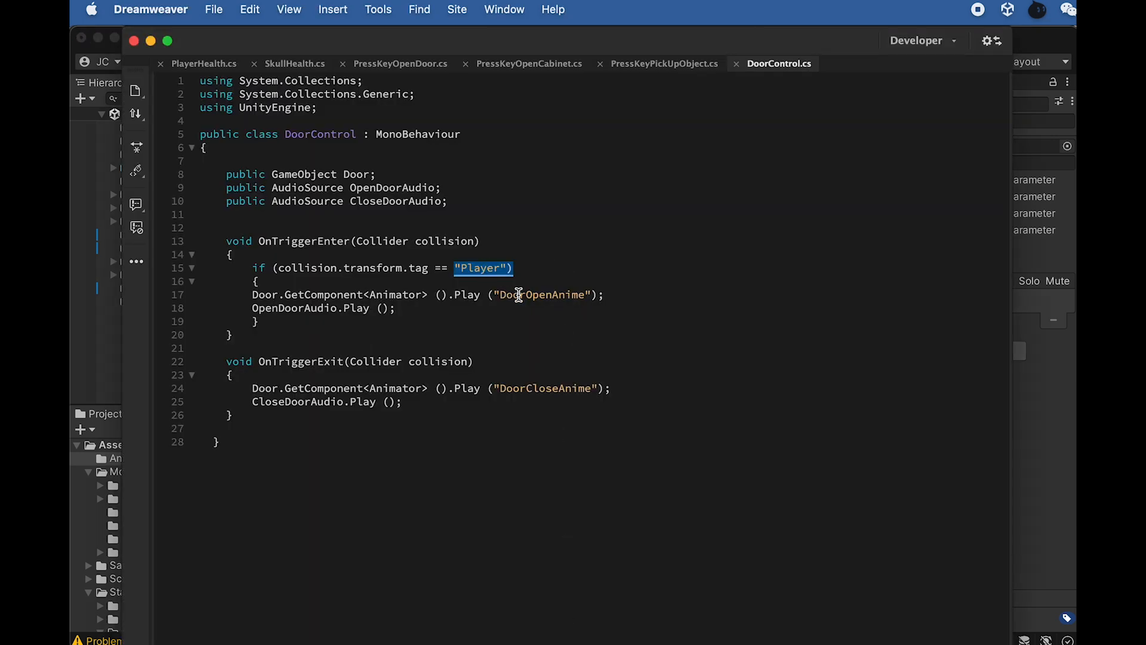
left_click(503, 295)
left_click_drag(503, 295, 585, 295)
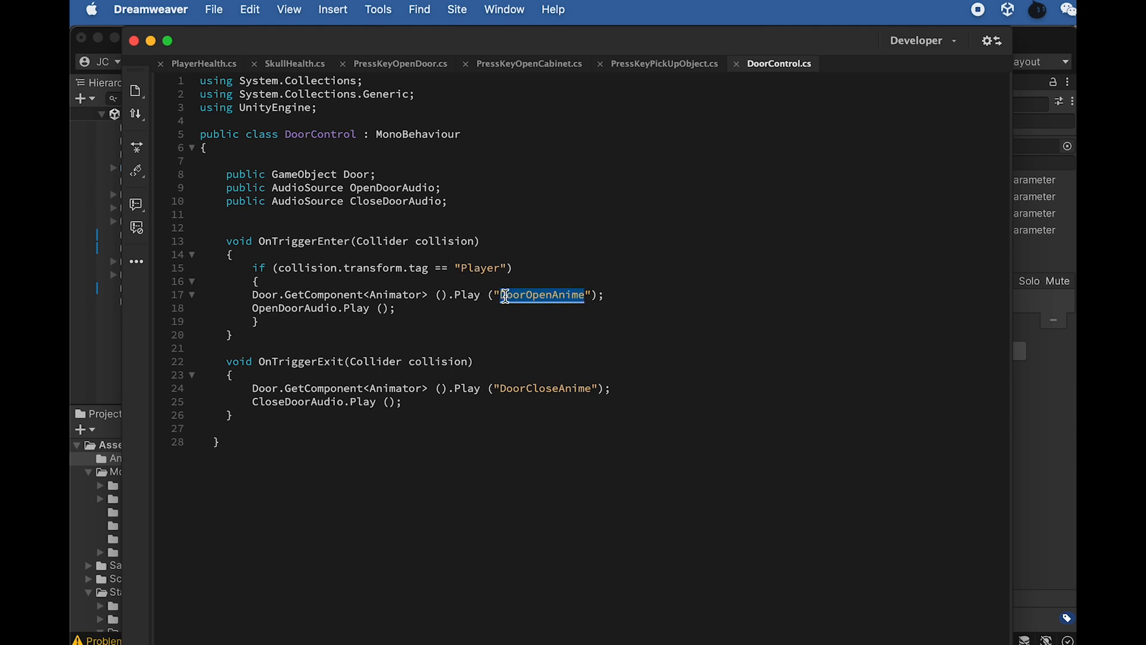
key("Down")
left_click_drag(588, 295, 499, 295)
key("super+Tab")
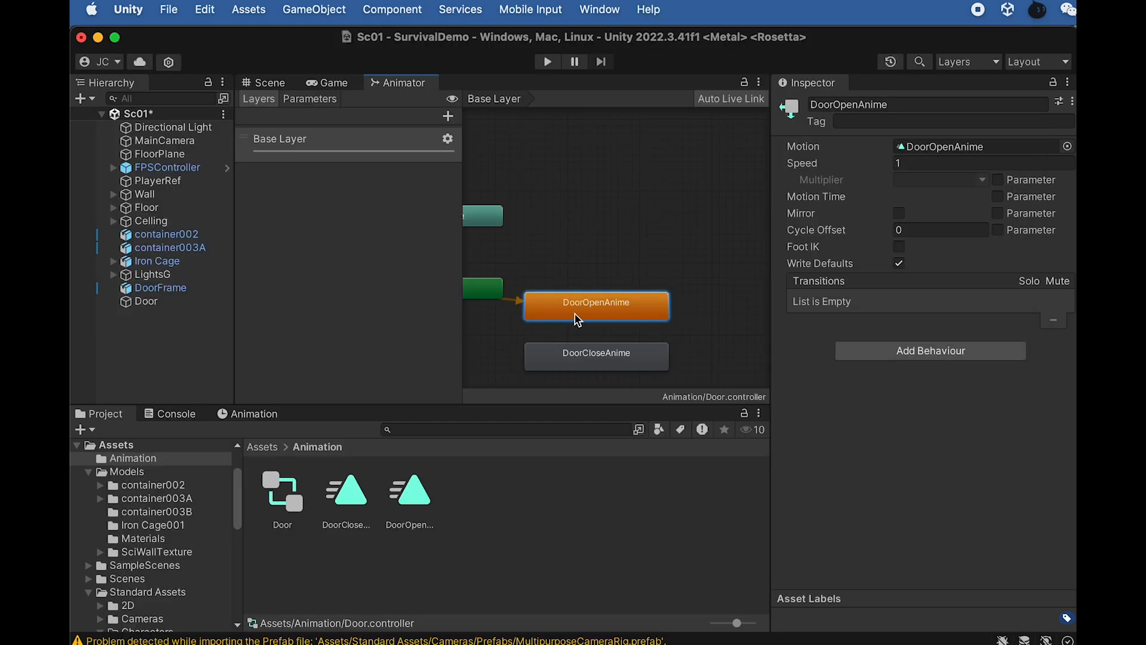
key("super+Tab")
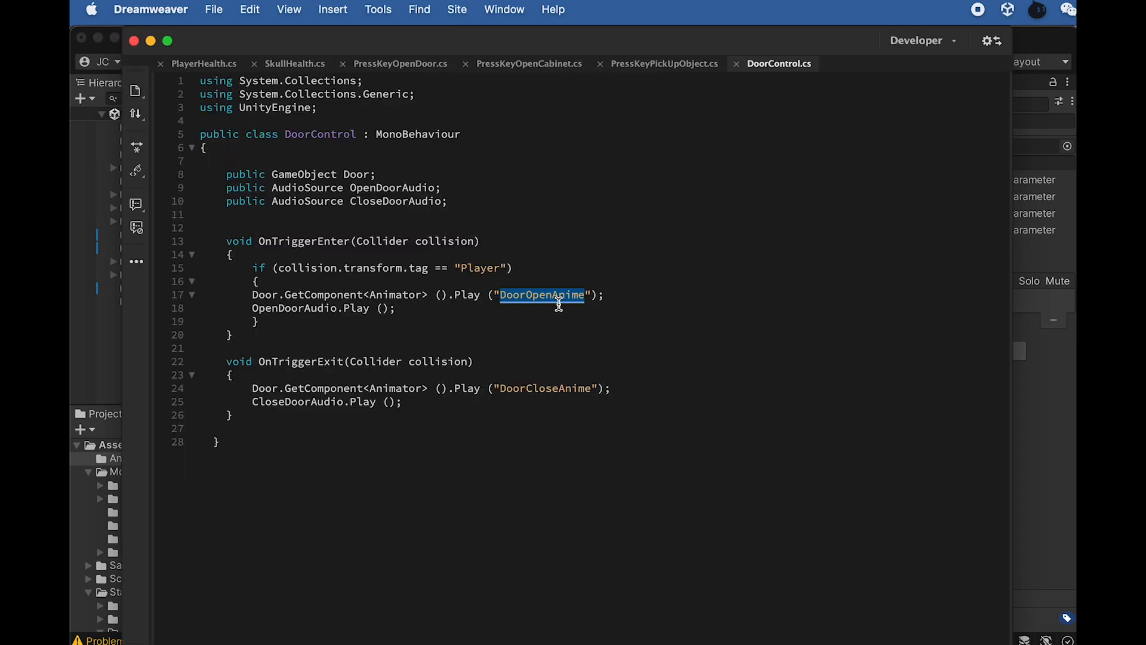
Copy the animation name DoorOpenAnime from OnTriggerEnter in DoorControl.cs and use it as the open state's name in Unity's Animator
left_click(555, 319)
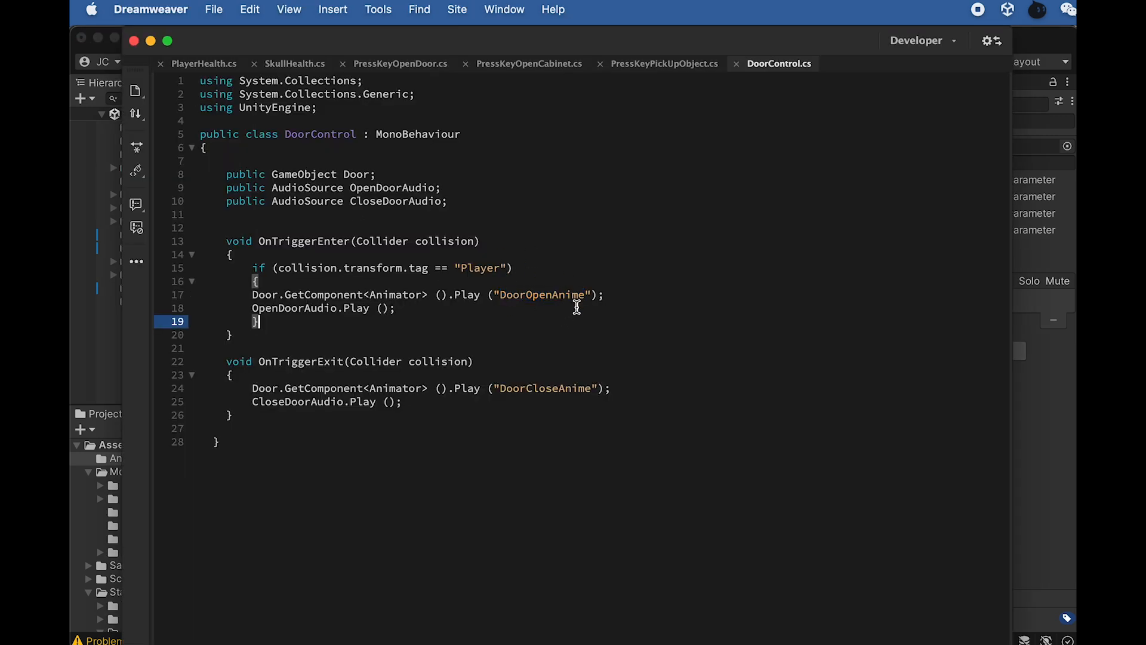
double_click(576, 296)
key("super+c")
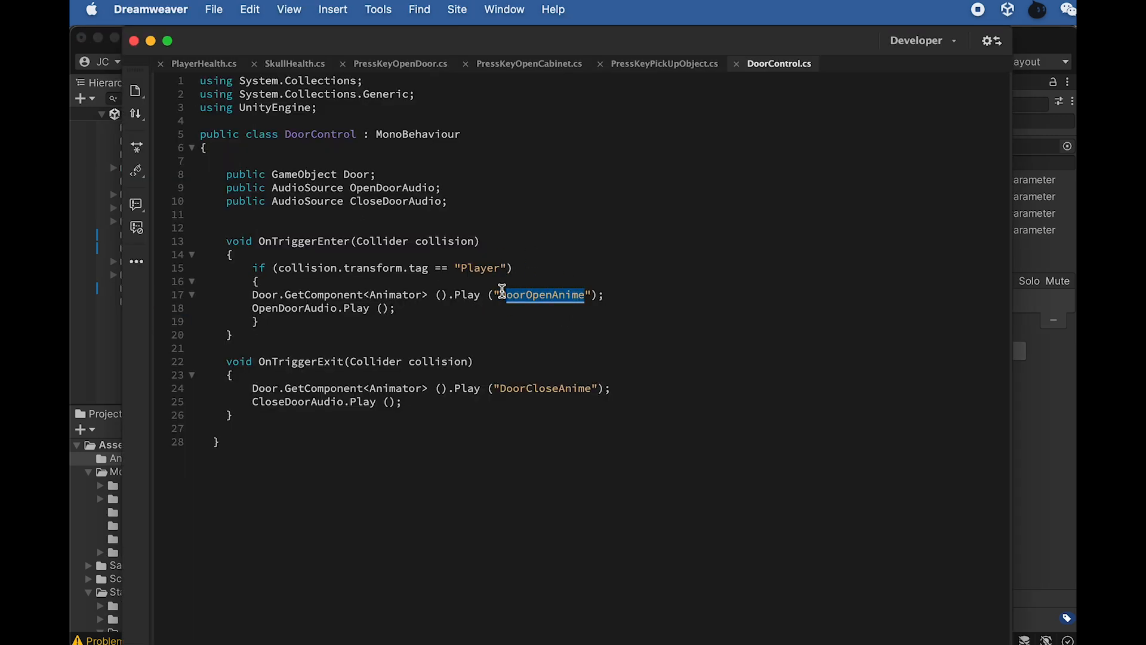
key("super+Tab")
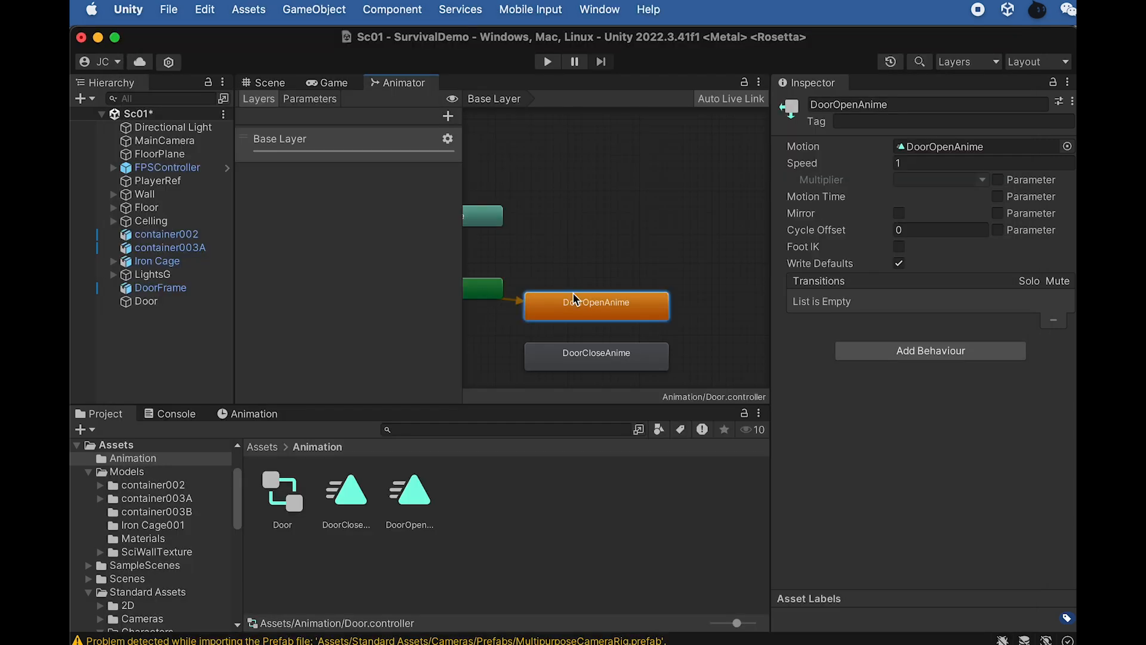
left_click_drag(906, 106, 750, 107)
key("super+v")
key("super+a")
key("super+v")
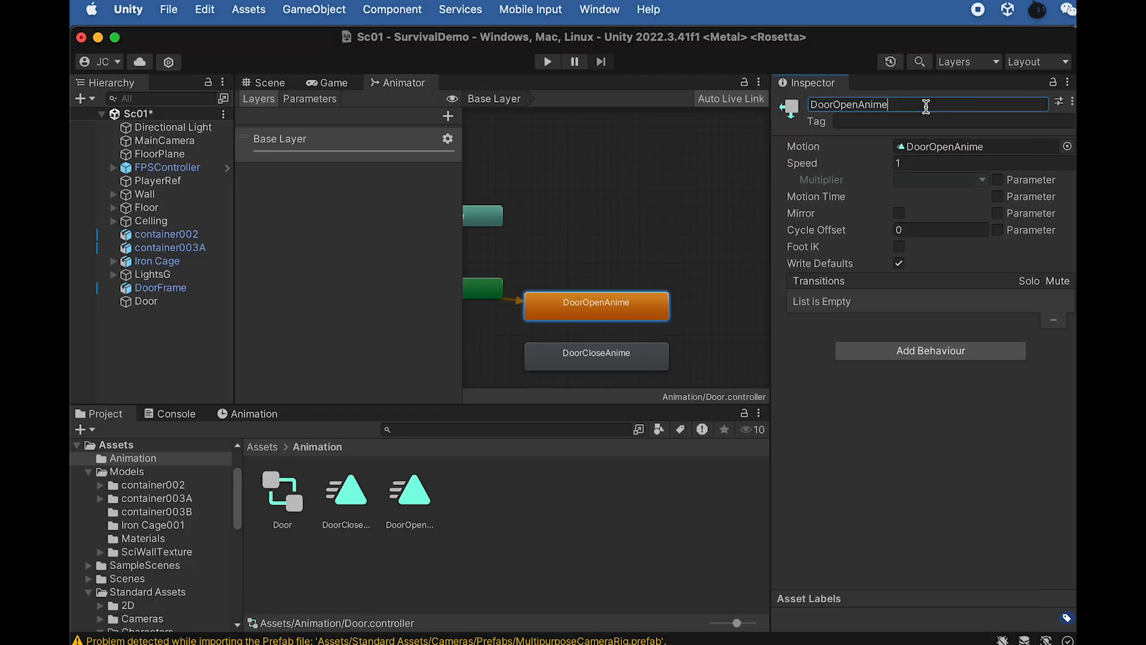
left_click(654, 203)
left_click(609, 304)
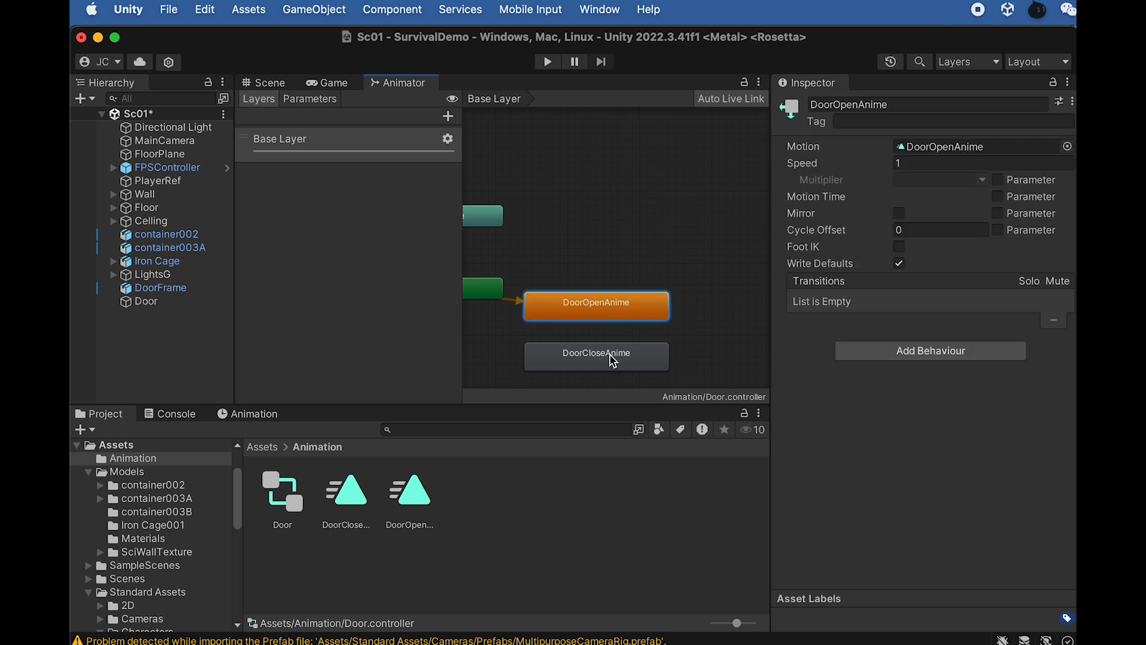
Copy DoorCloseAnime from OnTriggerExit in Dreamweaver's DoorControl.cs and use it as the close state's name in Unity's Animator
key("super+Tab")
left_click_drag(594, 389, 504, 389)
key("super+c")
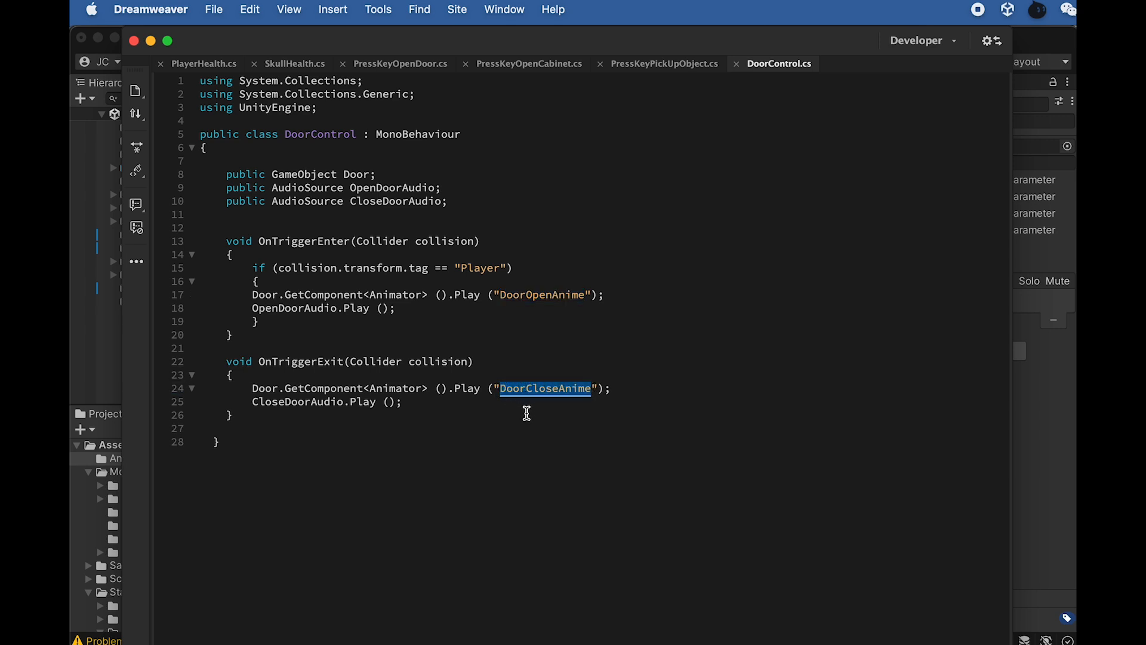
key("super+Tab")
left_click(606, 365)
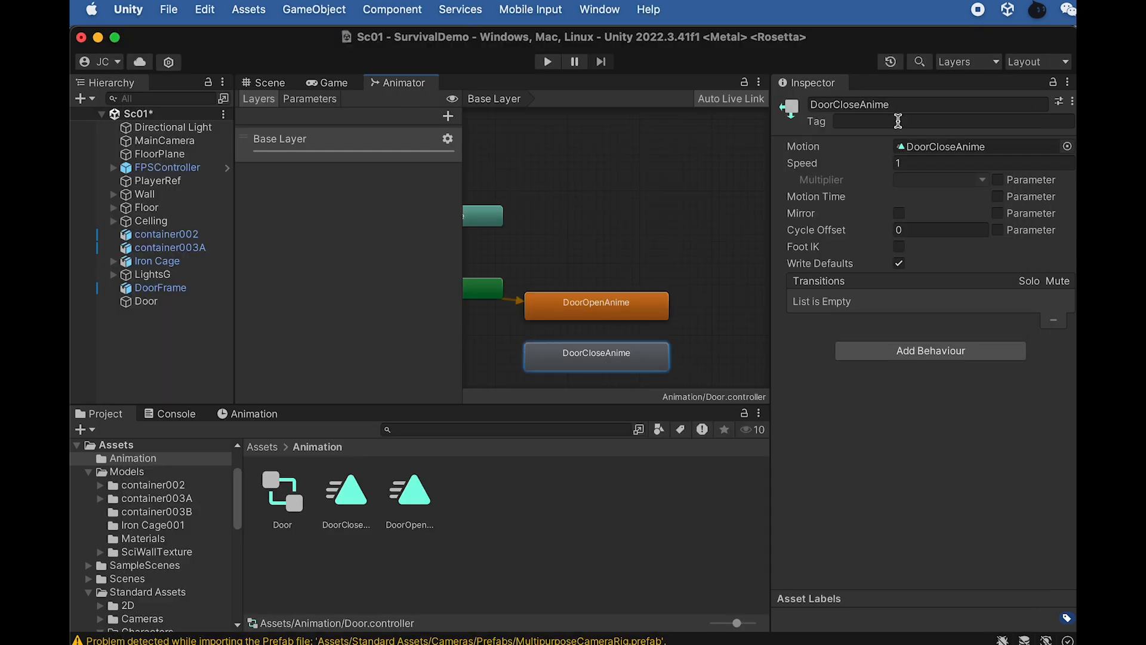
left_click_drag(894, 108, 740, 111)
key("super+v")
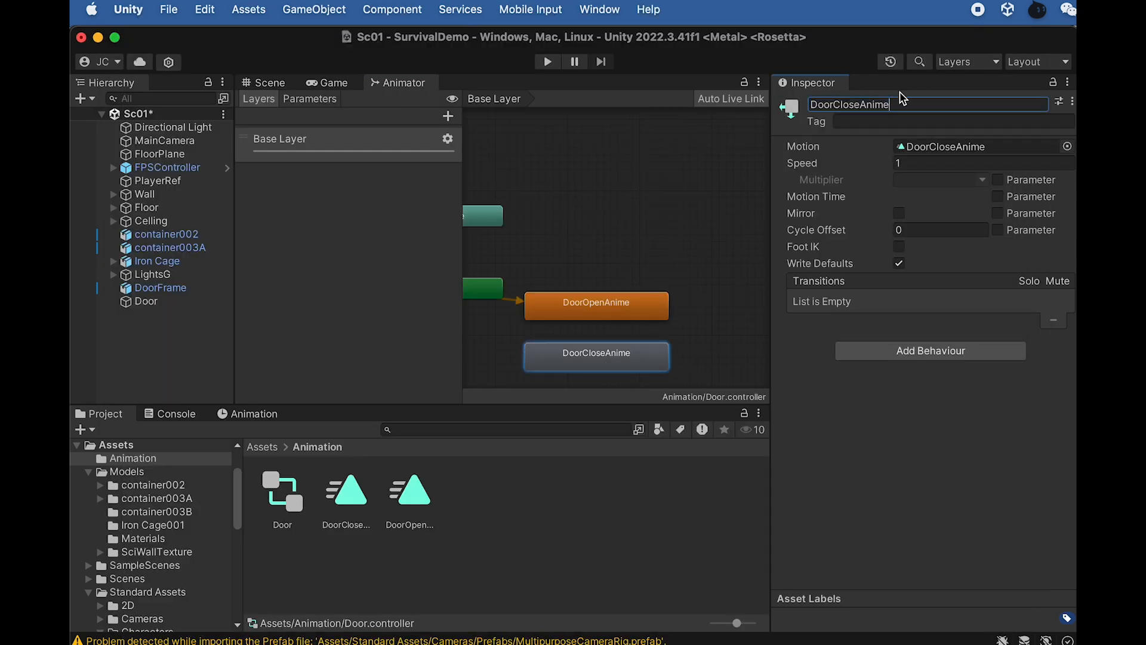
left_click(732, 215)
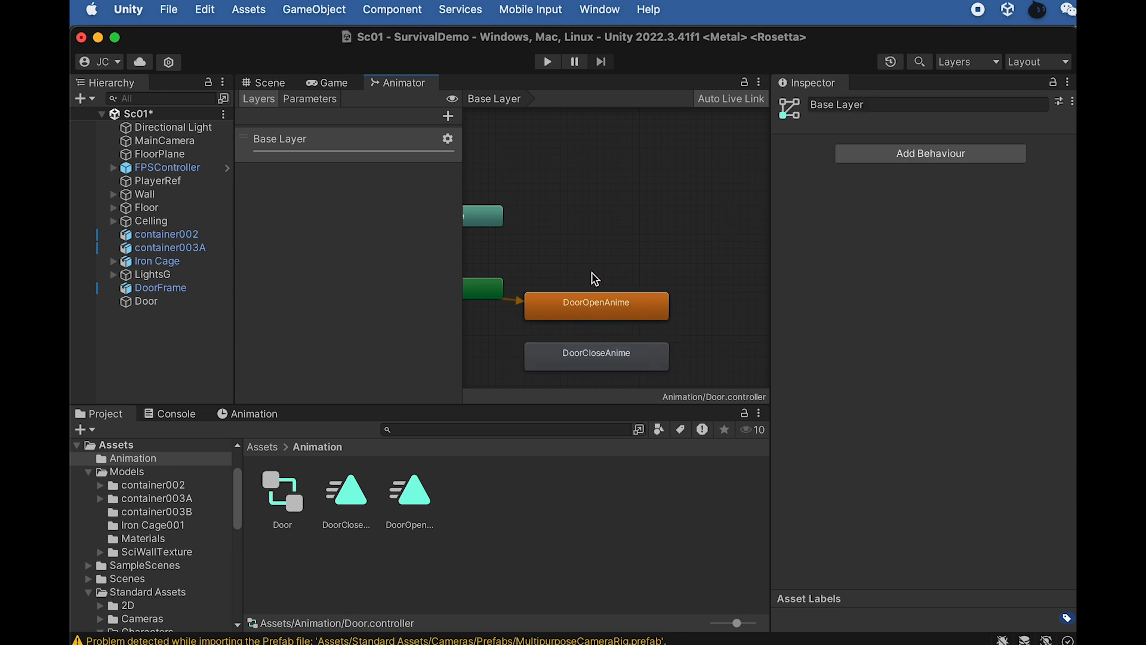
Add an empty state to the Base Layer graph and place it above the DoorOpenAnime state
scroll(569, 269, "down", 1)
scroll(571, 267, "down", 2)
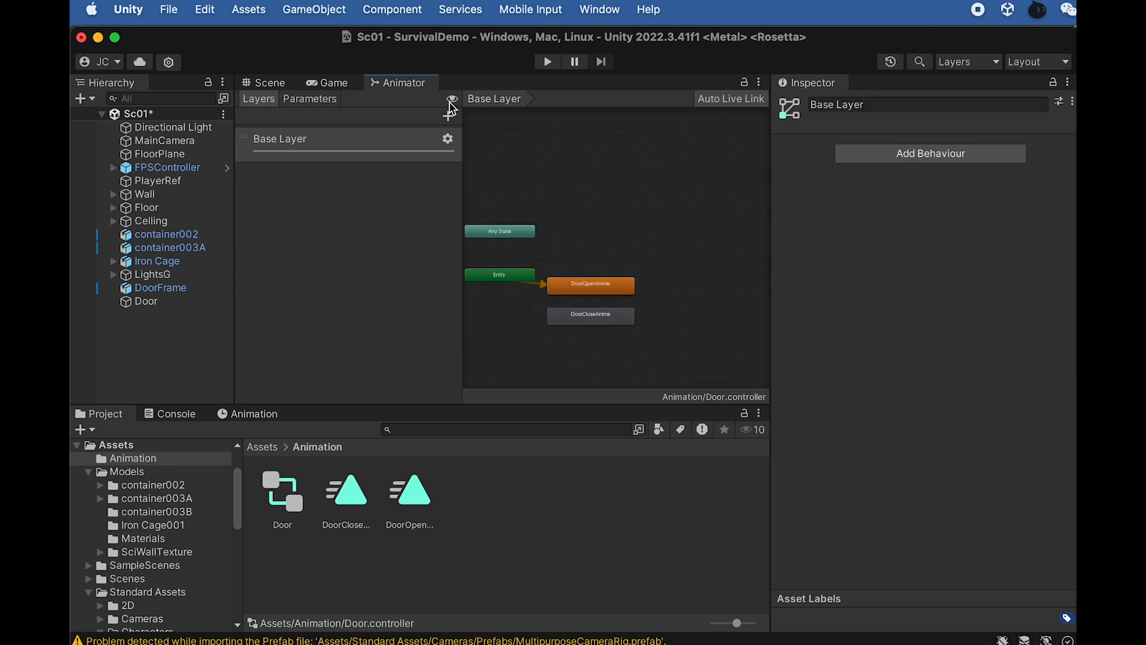
scroll(508, 276, "up", 1)
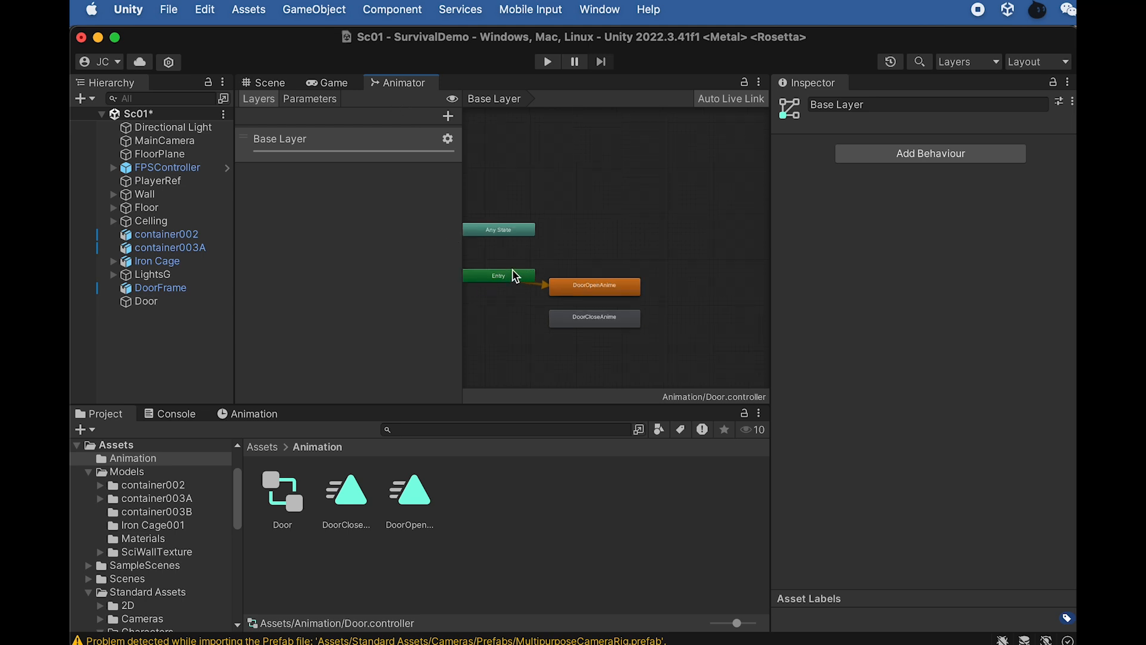
left_click_drag(584, 288, 587, 287)
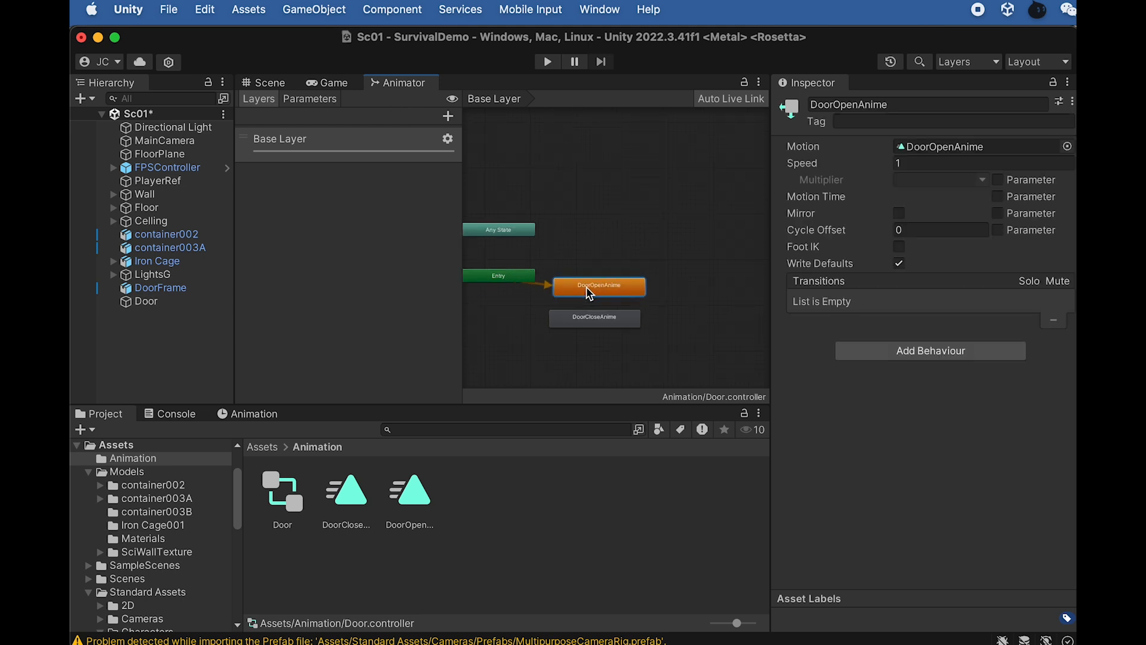
scroll(597, 289, "up", 1)
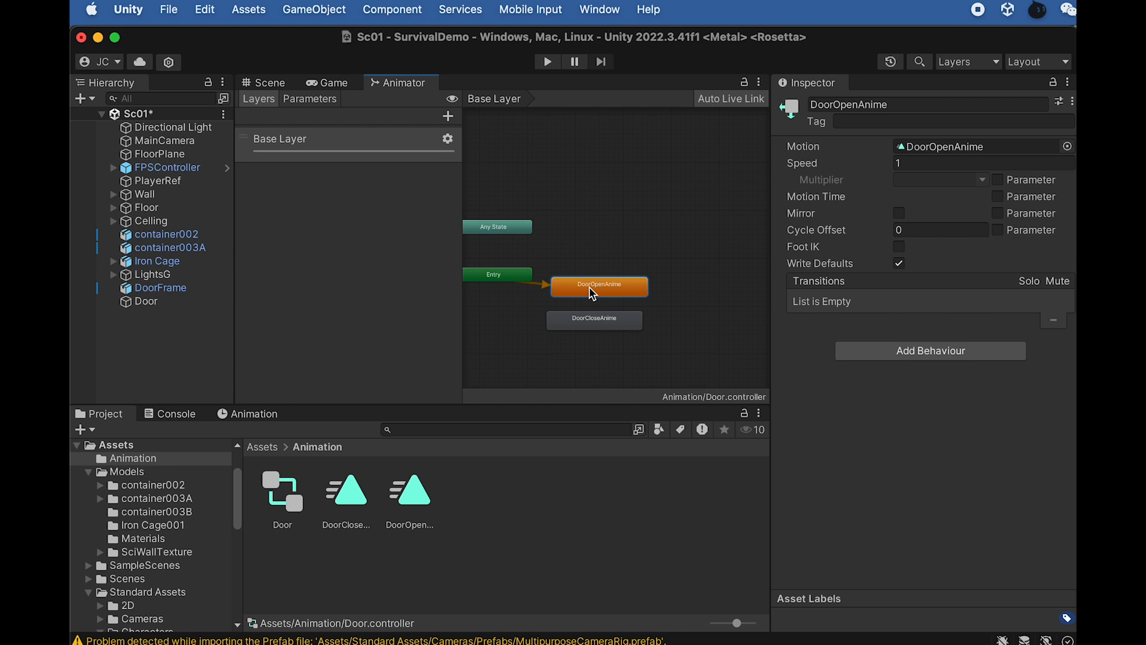
right_click(575, 245)
mouse_move(597, 256)
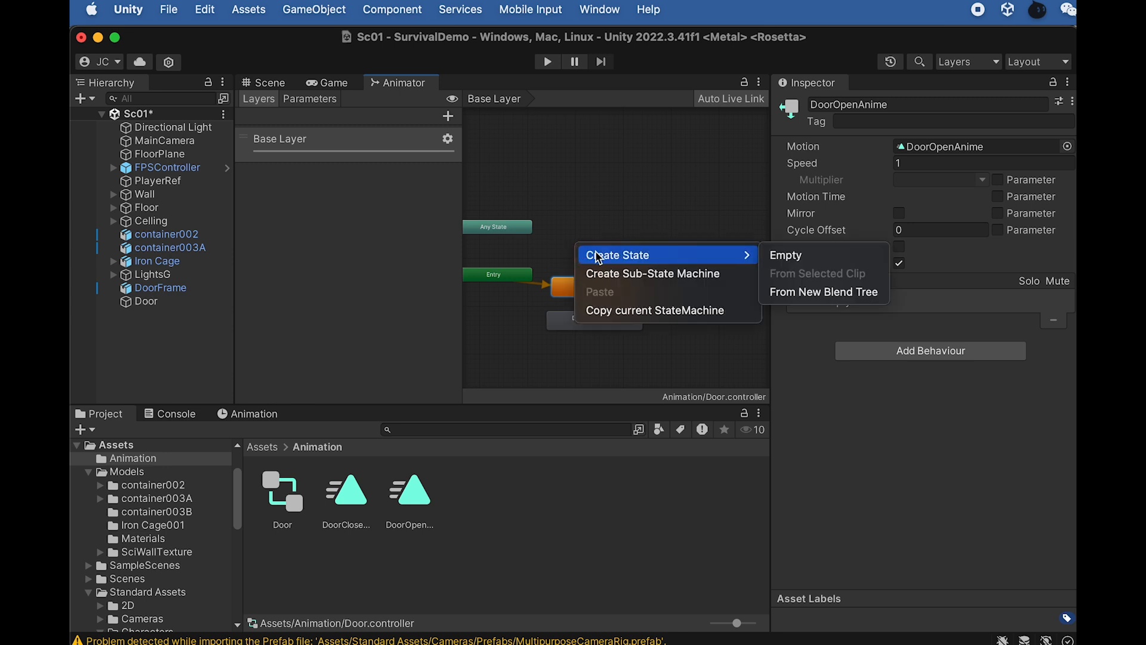
left_click(781, 257)
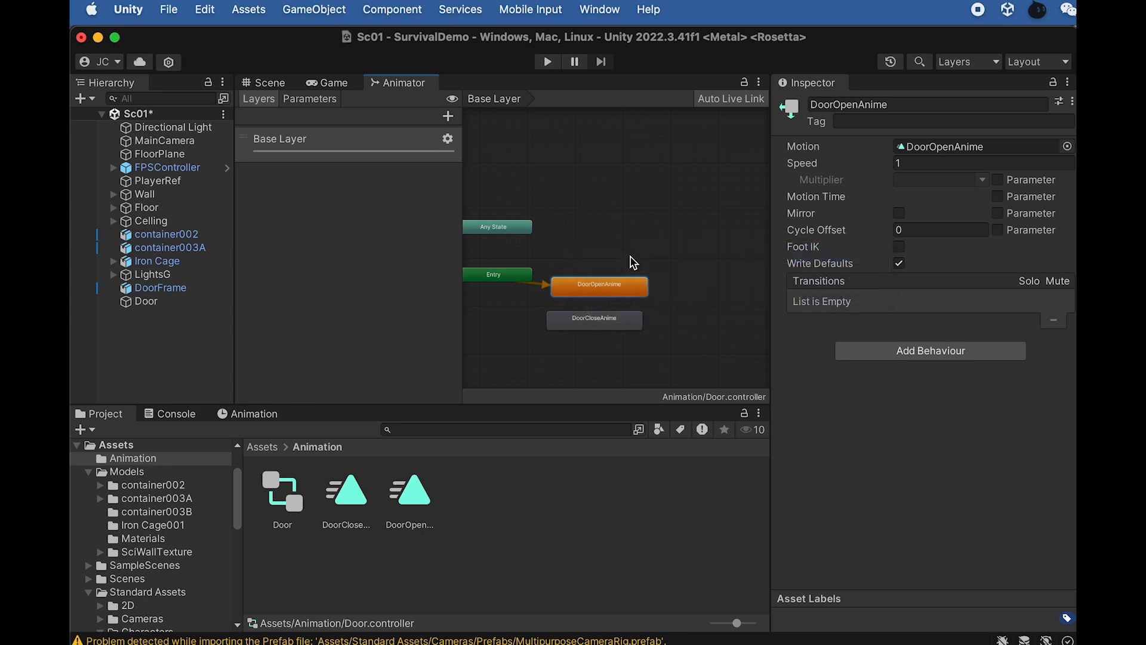
left_click_drag(618, 255, 597, 251)
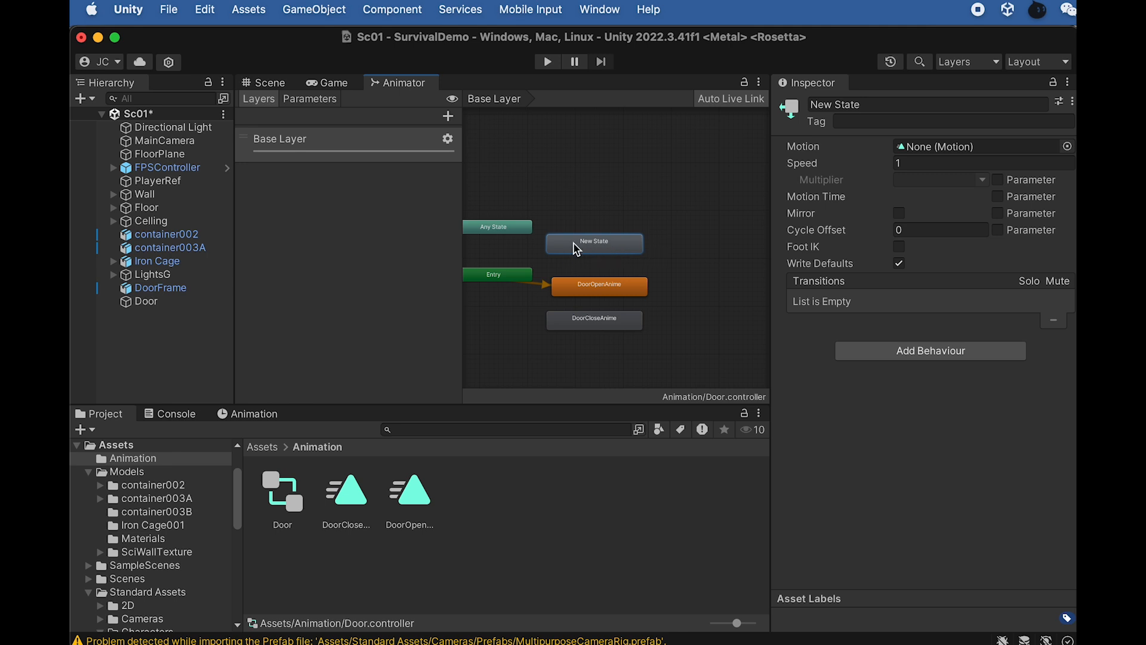
Set the new empty state as the layer default state and check the animation names in DoorControl.cs
right_click(591, 248)
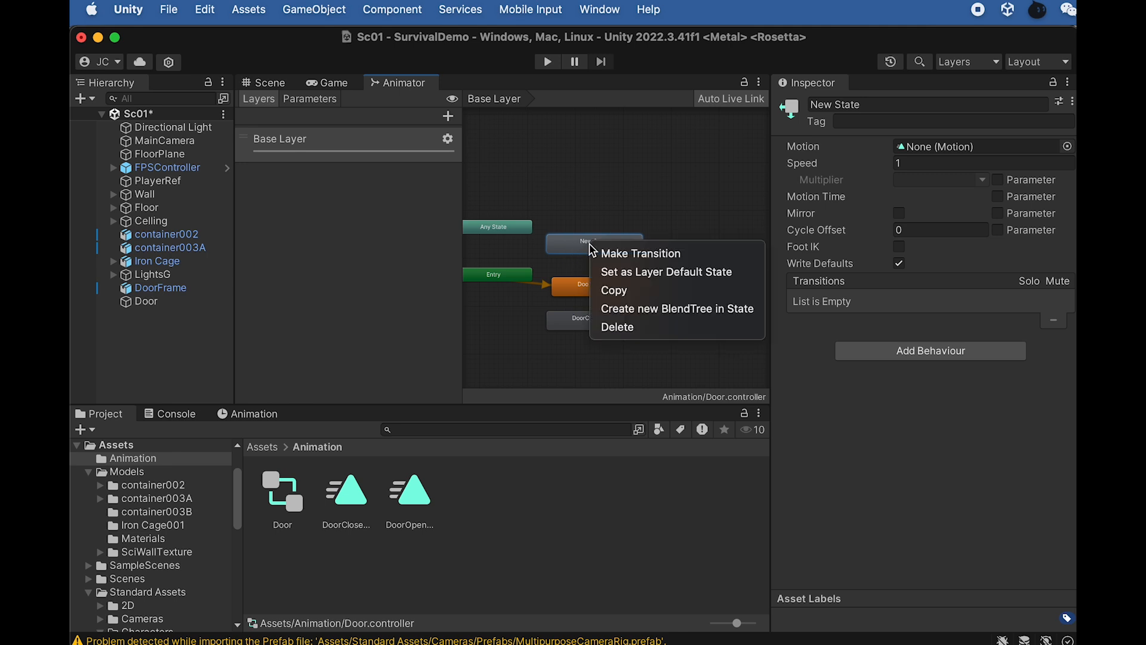
left_click(657, 272)
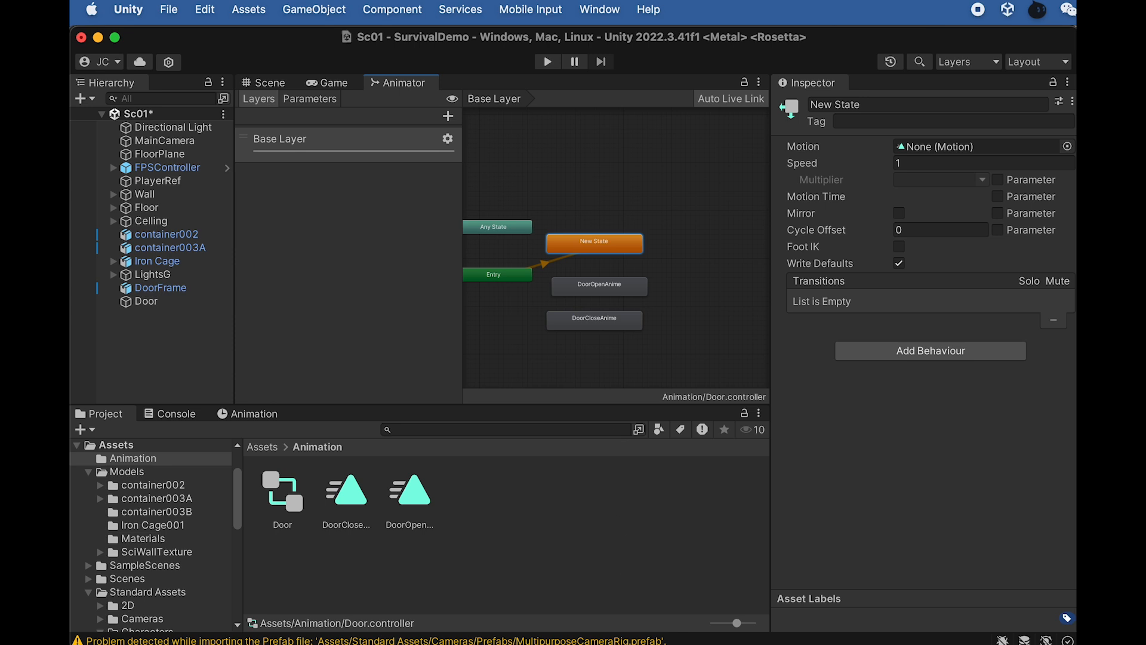
key("super+Tab")
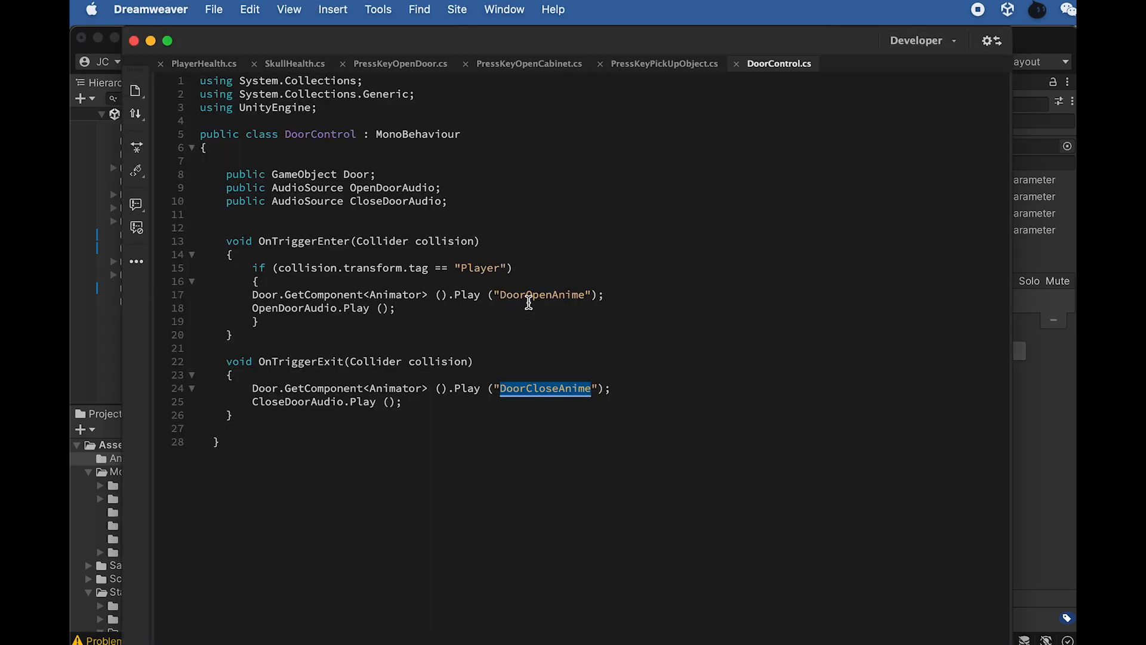
key("super+Tab")
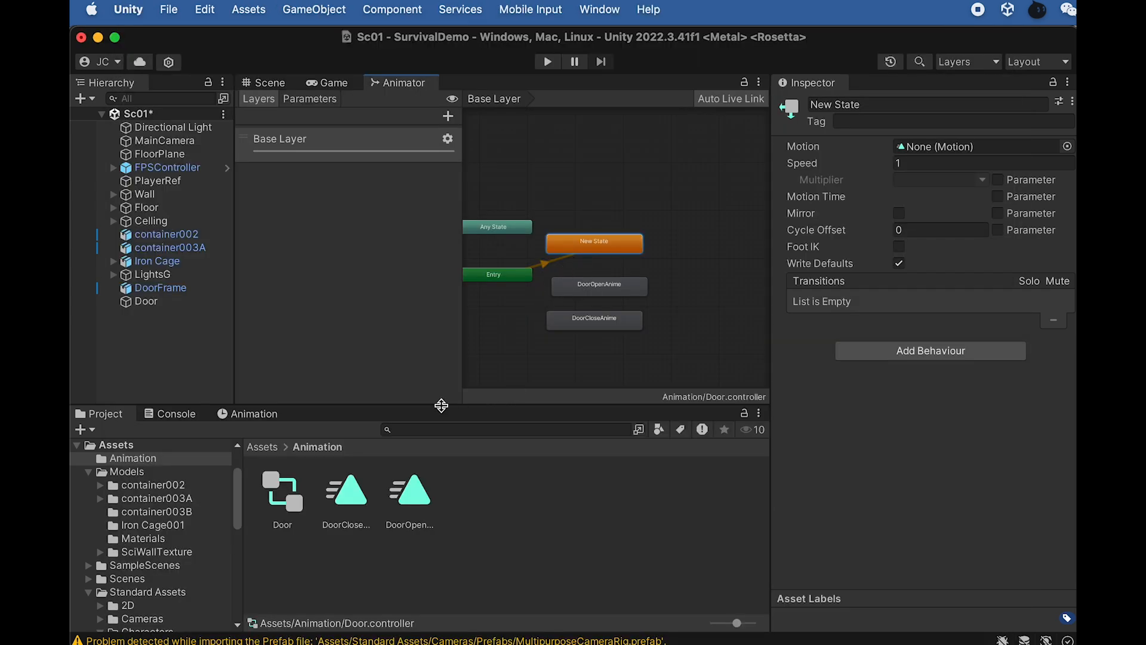
Turn off Loop Time for the DoorCloseAnime and DoorOpenAnime clips
left_click(355, 513)
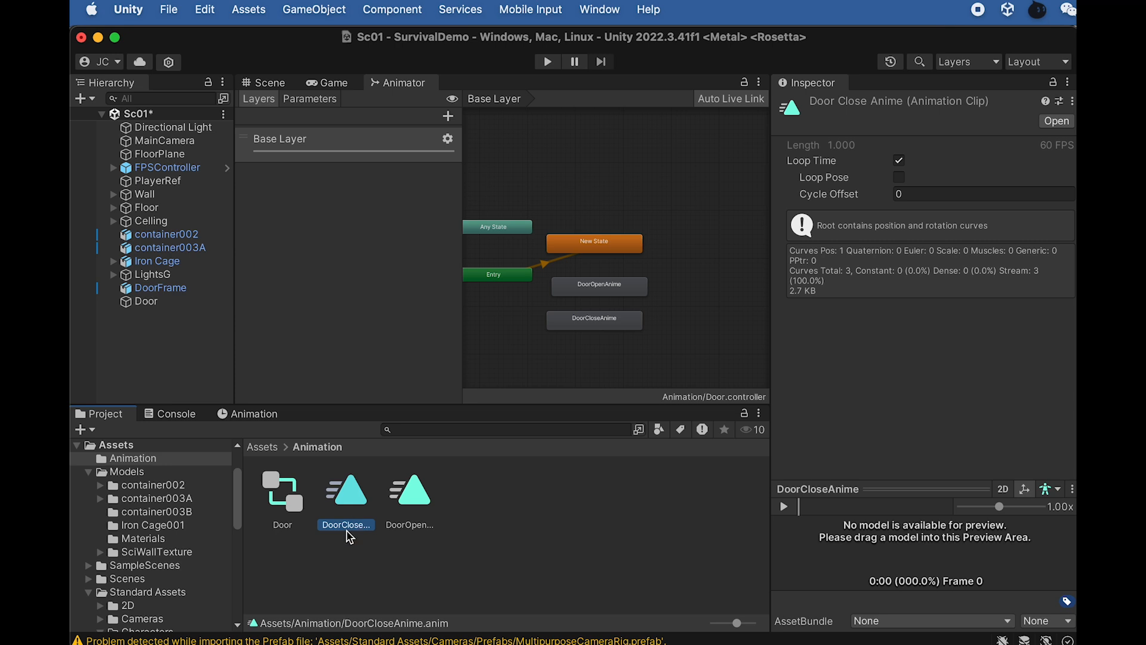
left_click(421, 506)
left_click(357, 515)
left_click(898, 161)
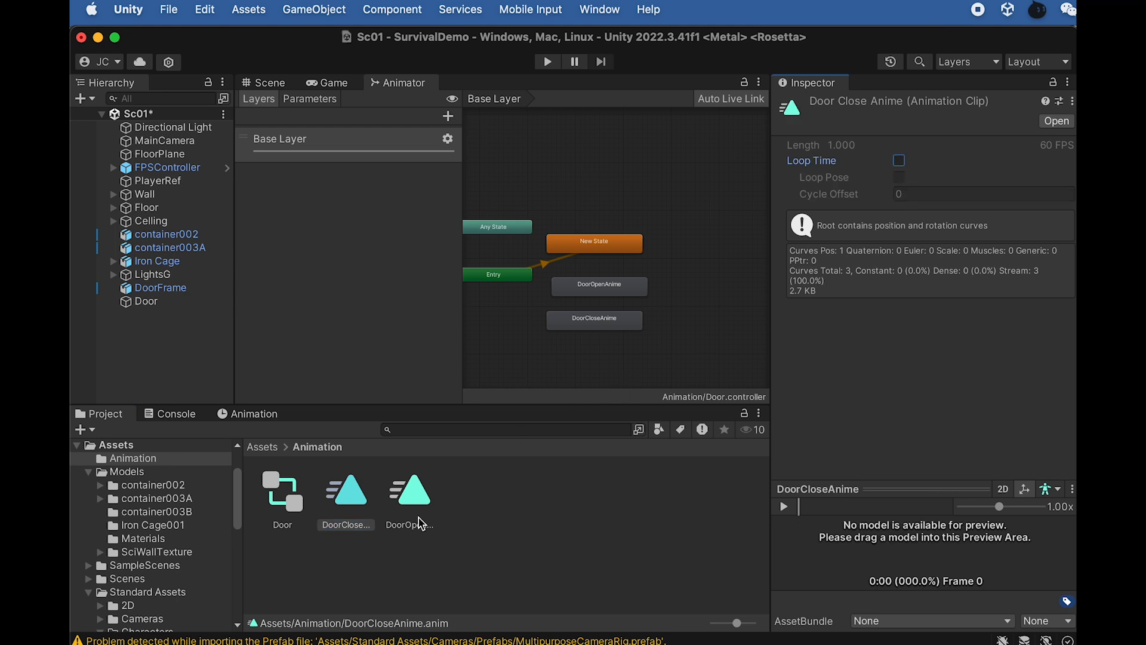
left_click(421, 523)
left_click(899, 161)
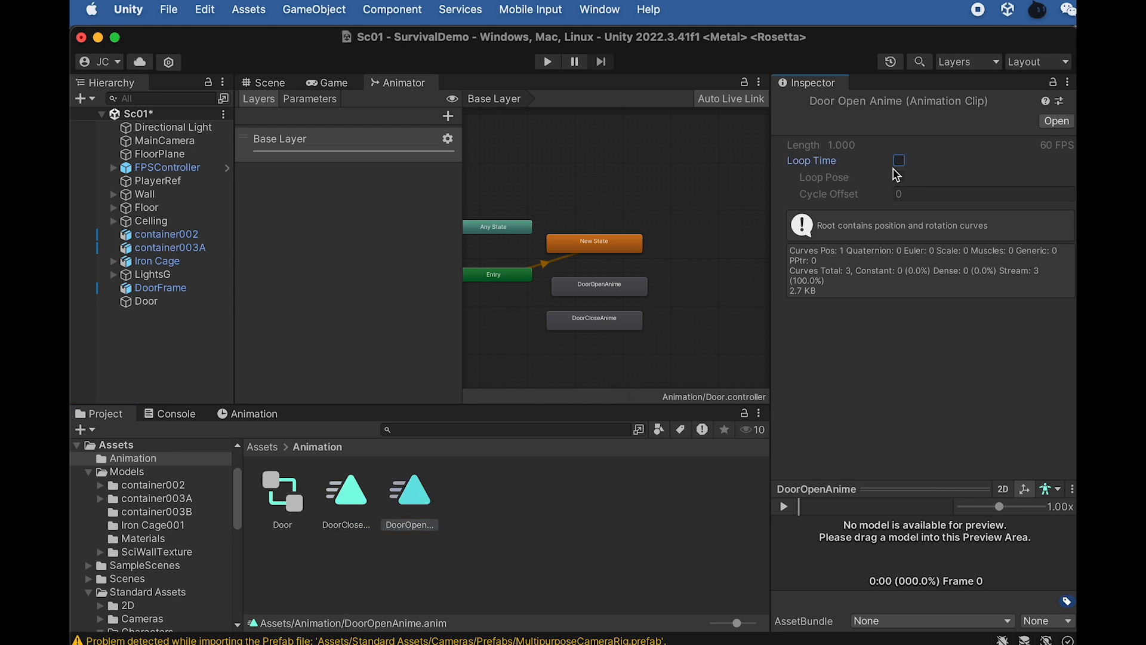
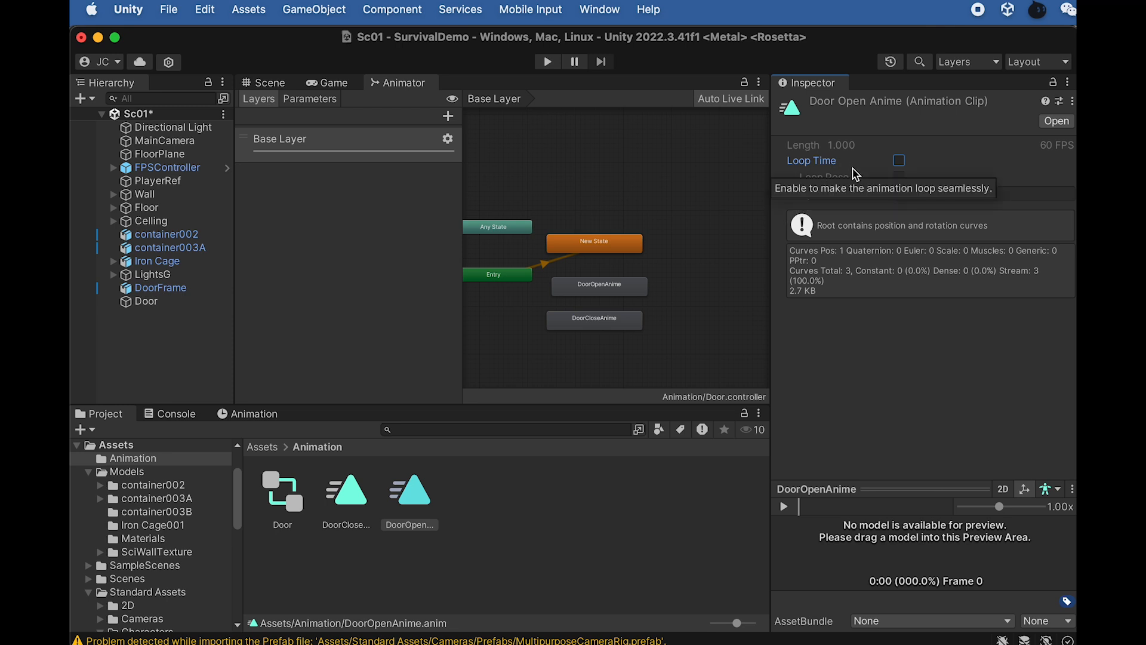
Focus the Scene view on the DoorFrame and add a 3D cube in the doorway
left_click(267, 84)
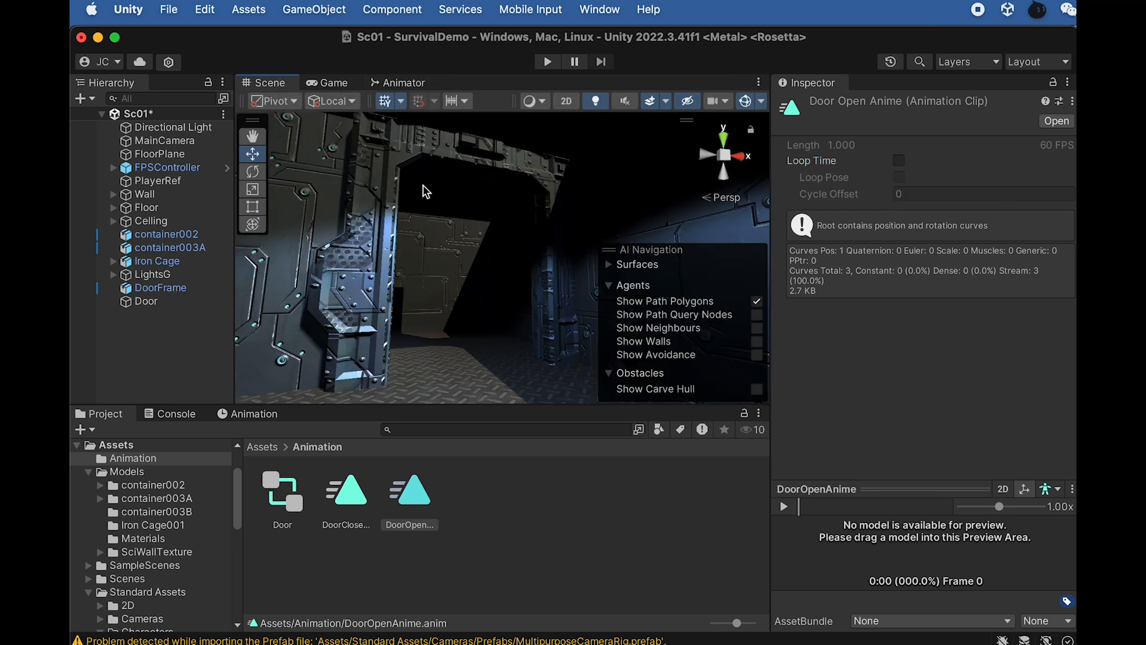
left_click(147, 302)
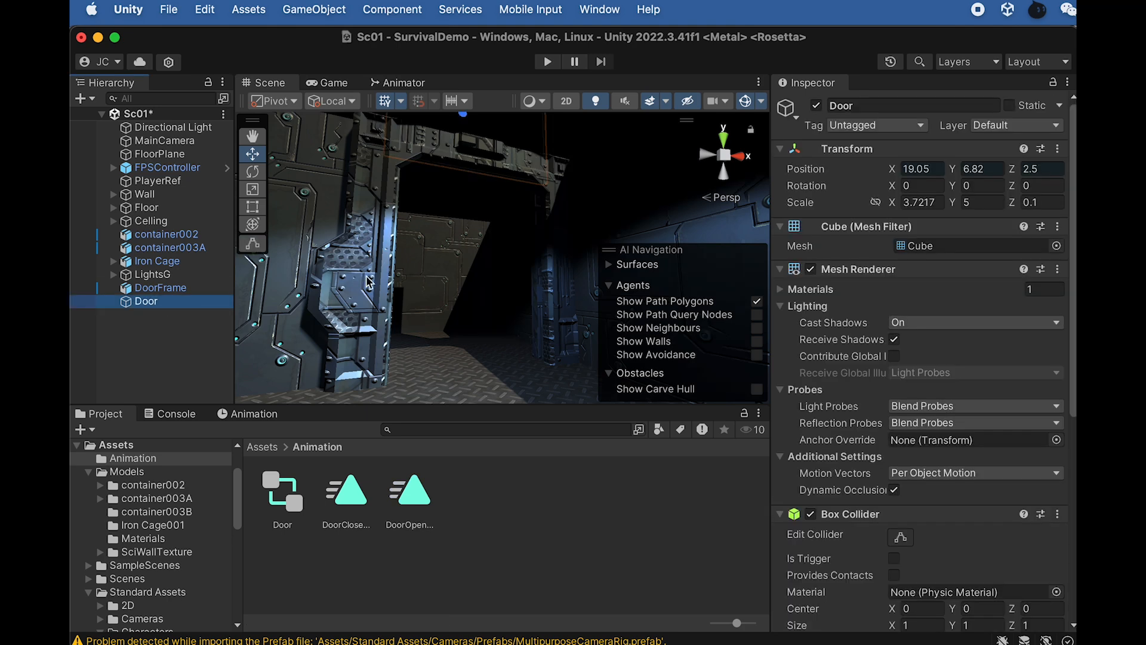
left_click(152, 288)
key("f")
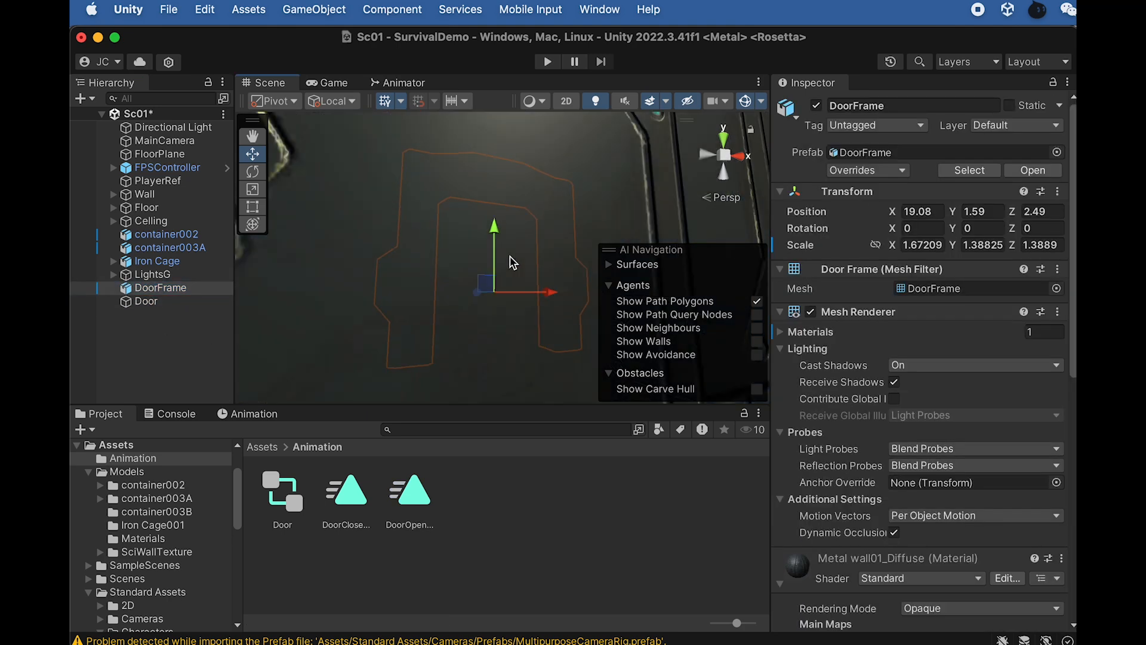
left_click_drag(504, 315, 435, 428, "alt")
left_click(317, 10)
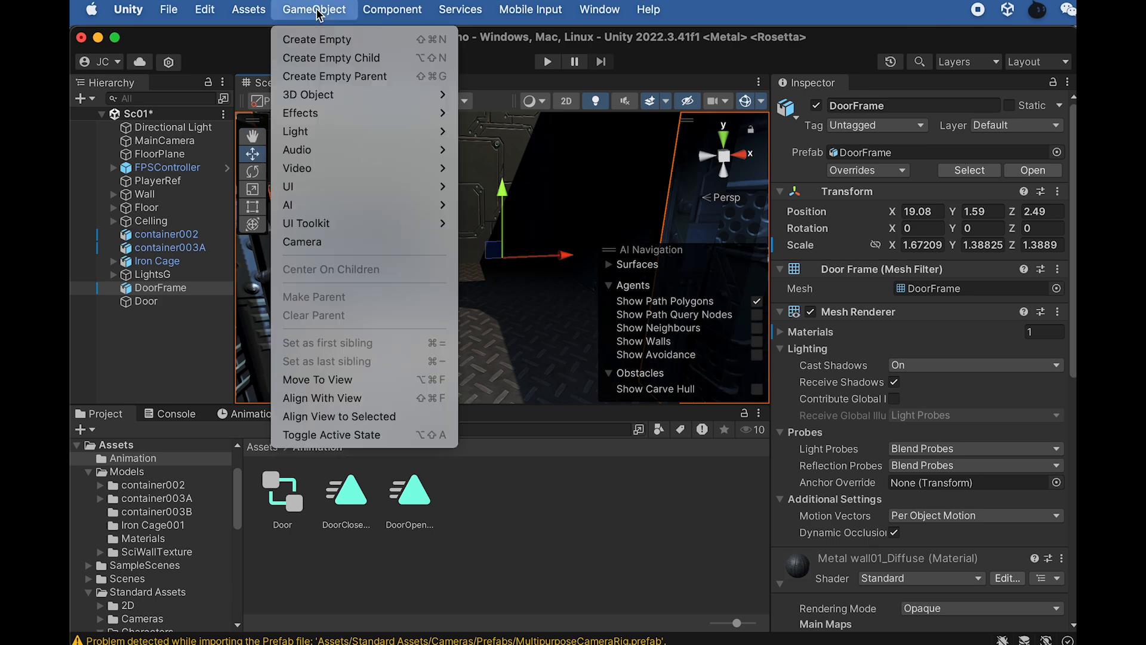
mouse_move(429, 98)
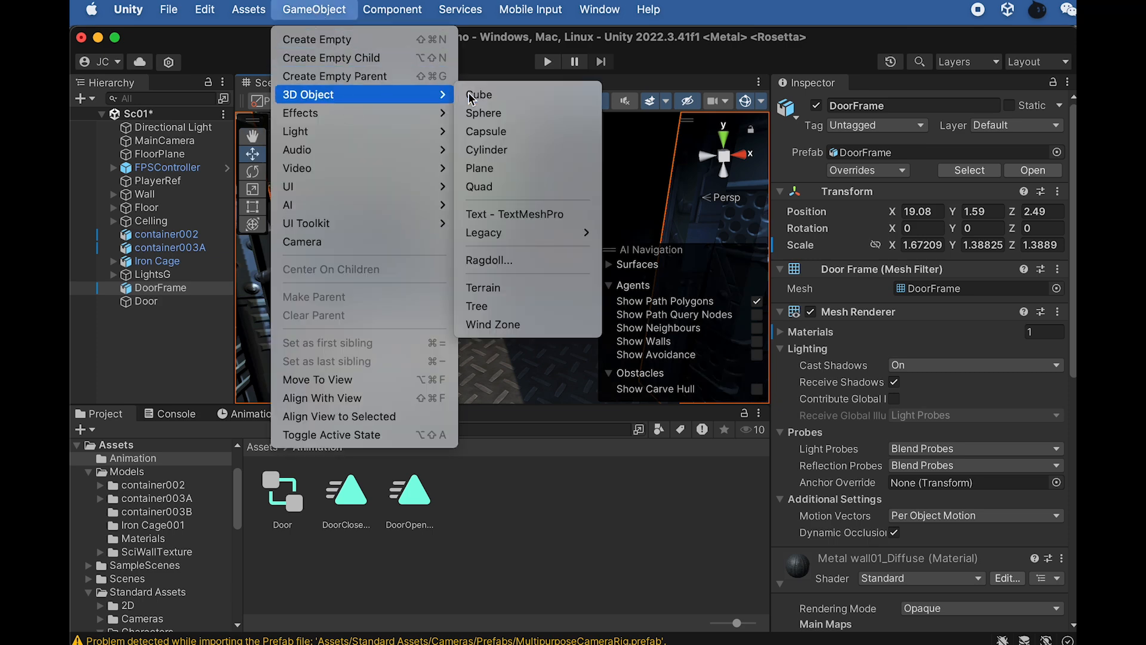
left_click(506, 96)
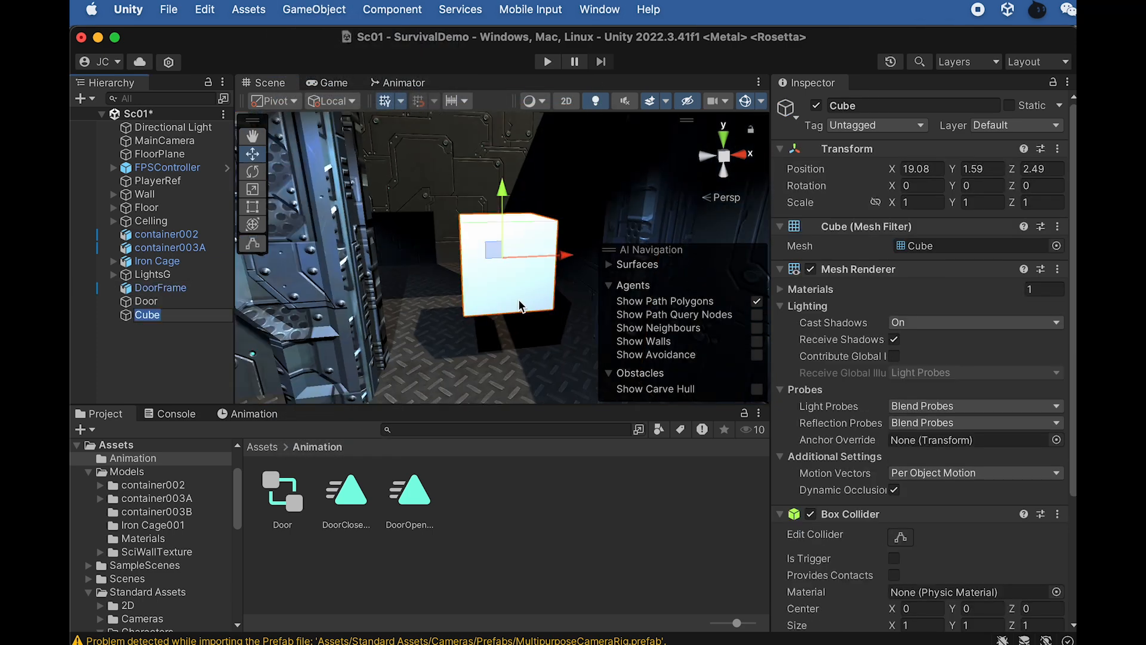
Name the new cube DoorTrigger
type("rT")
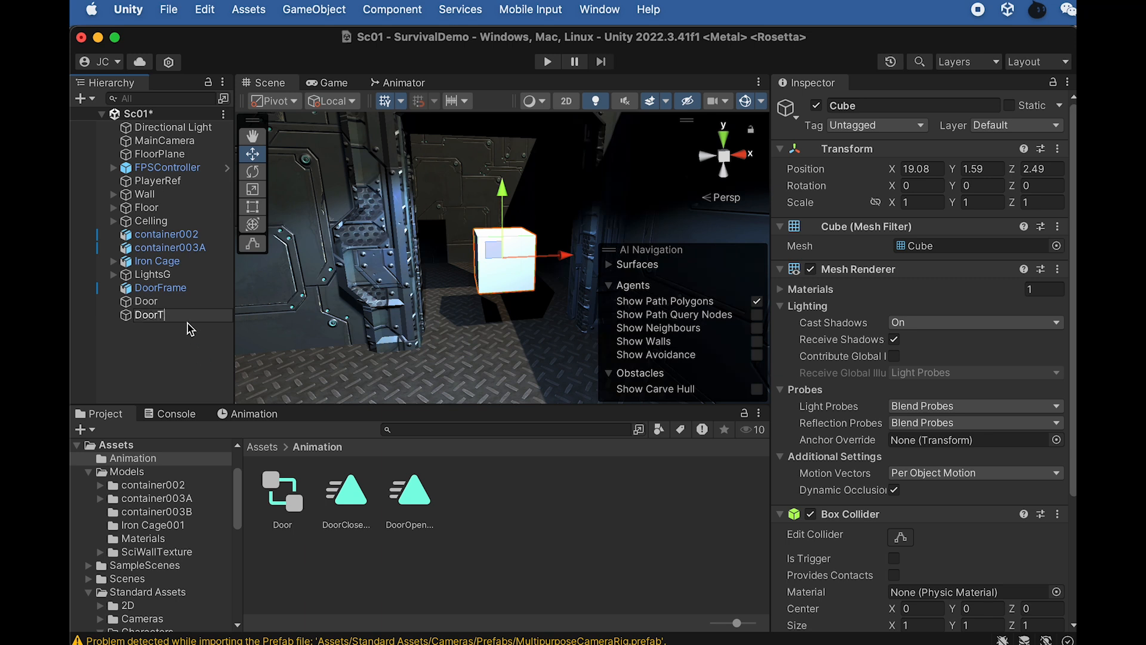
type("oorTrigger")
key("Return")
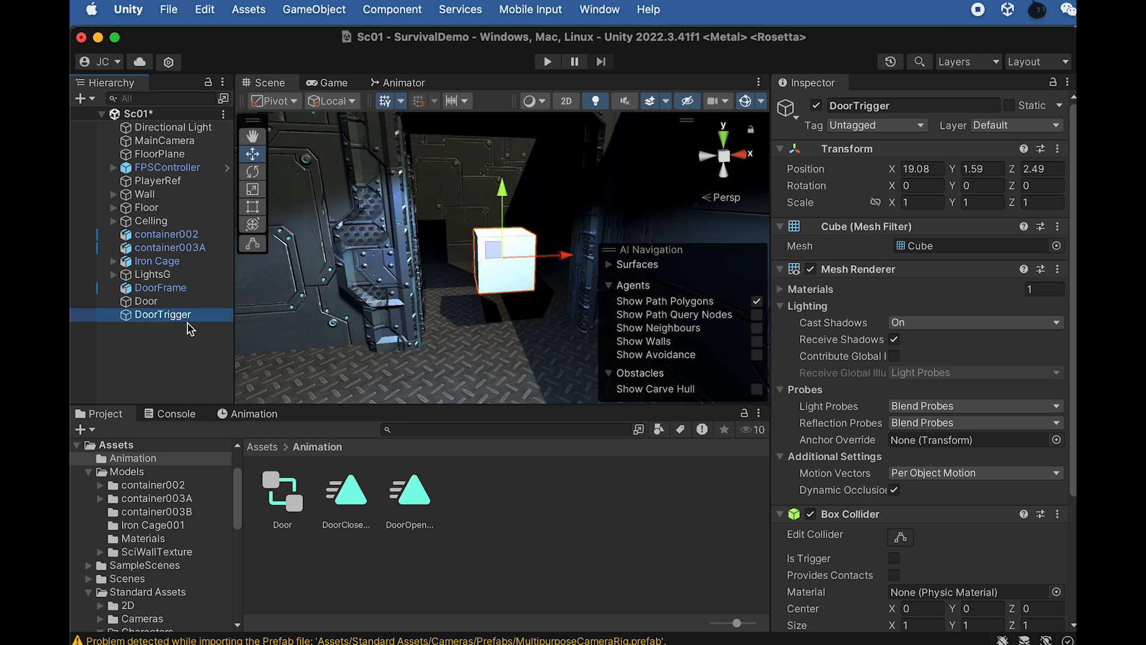
left_click(170, 312)
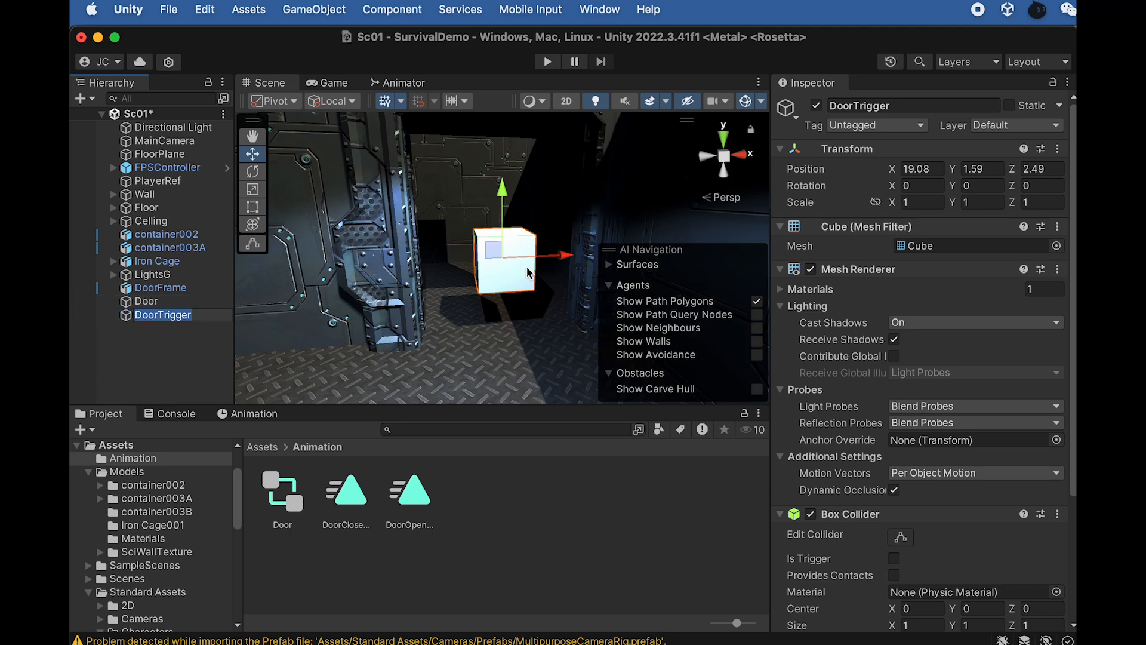
left_click(189, 339)
Raise the DoorTrigger cube to Y 1.9 and scale it to about 4.87 × 3.67 × 4.13 around the doorway
left_click(187, 320)
key("r")
left_click_drag(501, 259, 740, 415)
left_click_drag(519, 299, 865, 418, "alt")
left_click_drag(529, 267, 464, 297, "alt")
mouse_move(502, 258)
left_mouse_down()
mouse_move(526, 303)
mouse_move(496, 280)
mouse_move(532, 268)
mouse_move(472, 285)
mouse_move(511, 257)
left_mouse_up()
left_click_drag(562, 284, 526, 342, "alt")
key("w")
key("r")
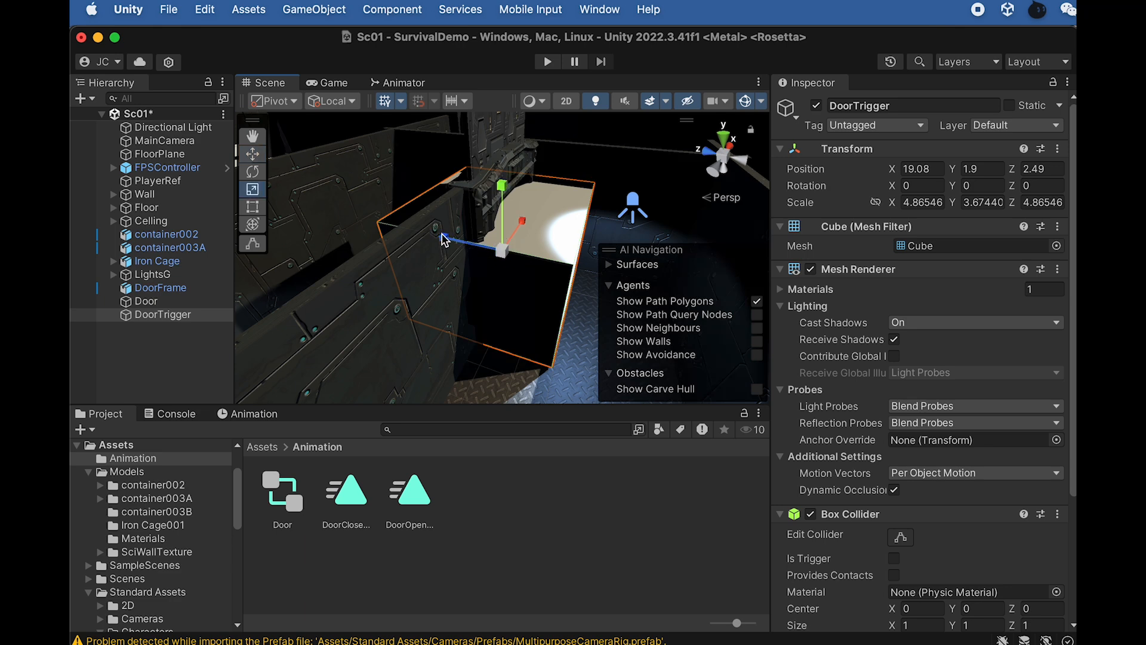
left_click_drag(443, 239, 396, 273)
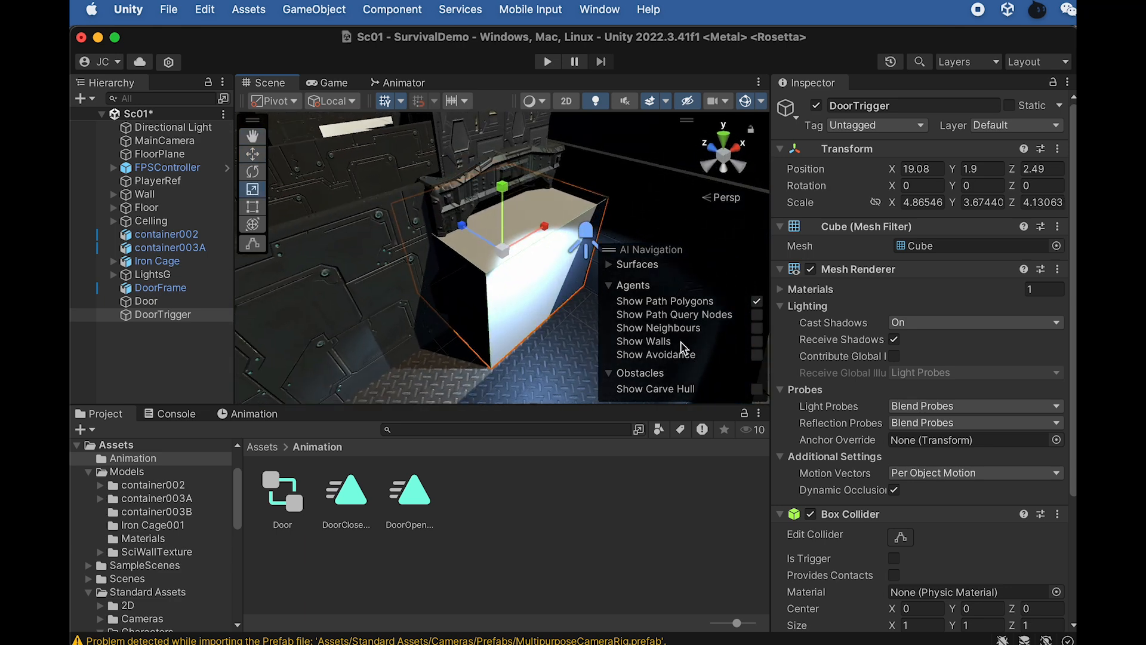
Disable the DoorTrigger's Mesh Renderer and set its Box Collider to Is Trigger
left_click(810, 269)
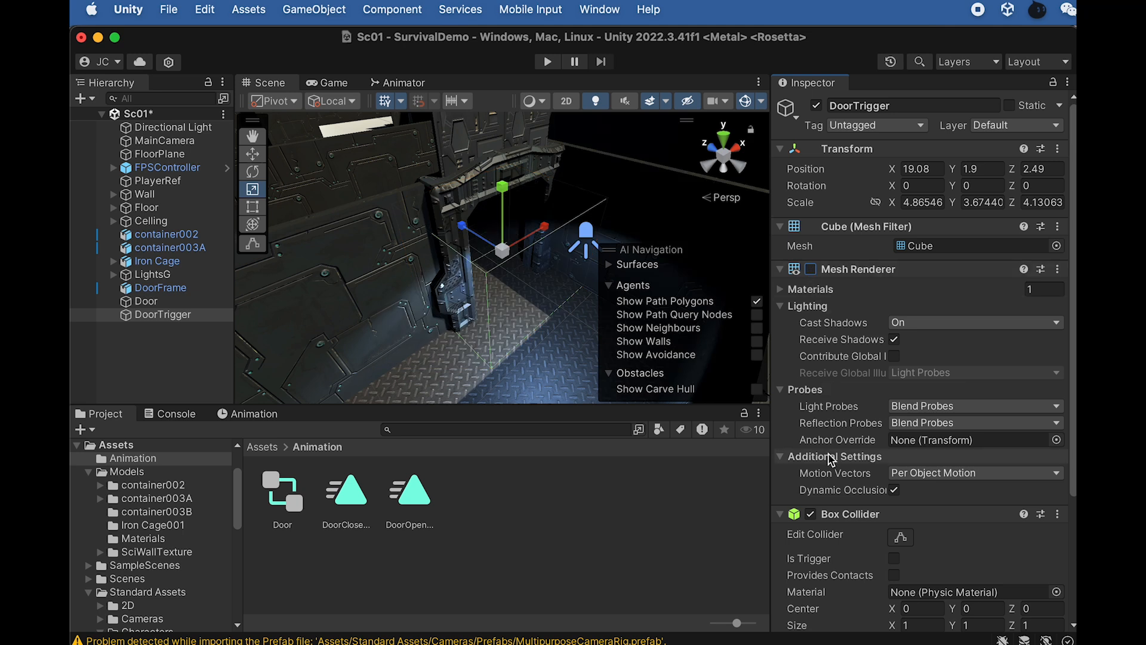
left_click(893, 560)
scroll(830, 547, "down", 5)
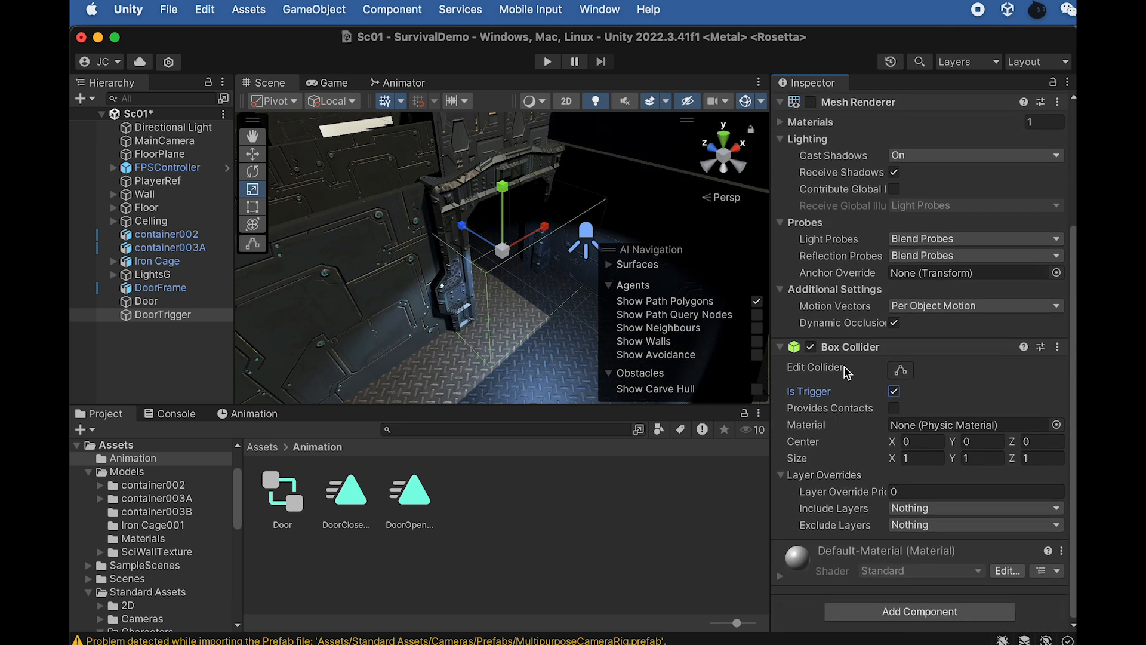
Create a new folder named Script in the project's Assets folder
left_click(665, 529)
key("super+Tab")
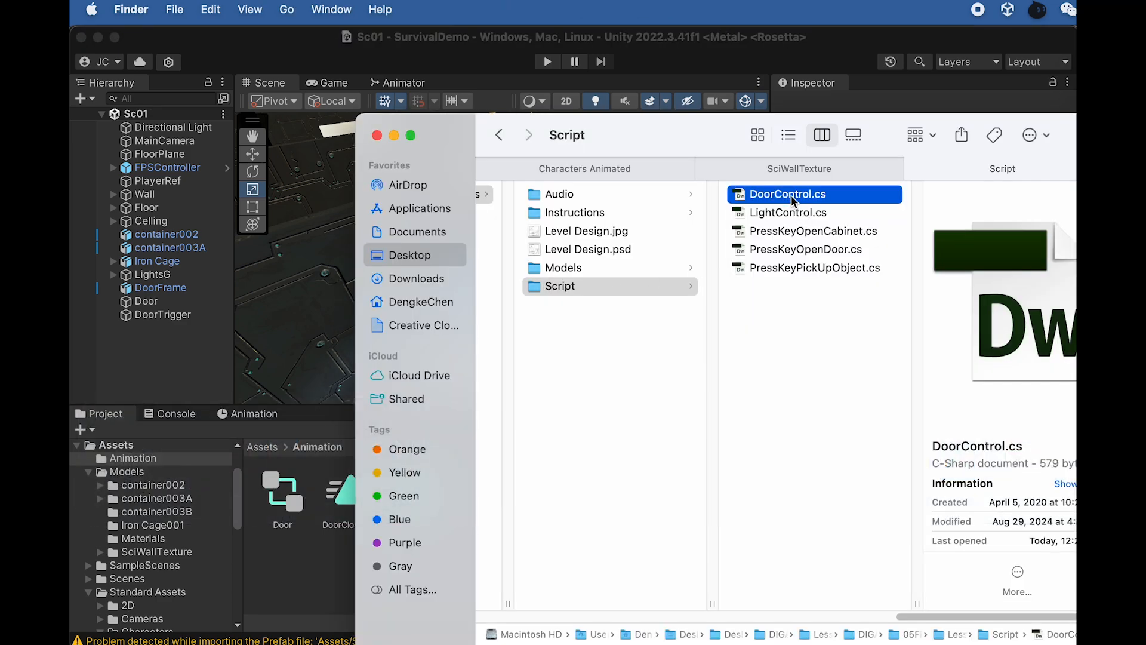
left_click(265, 452)
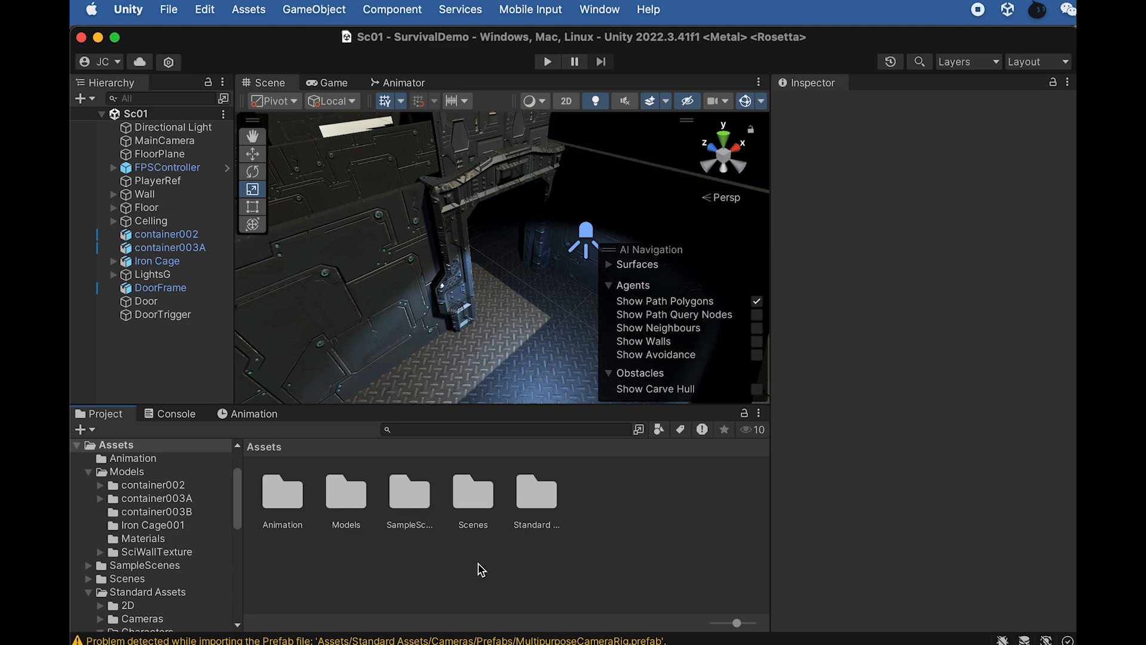
right_click(356, 566)
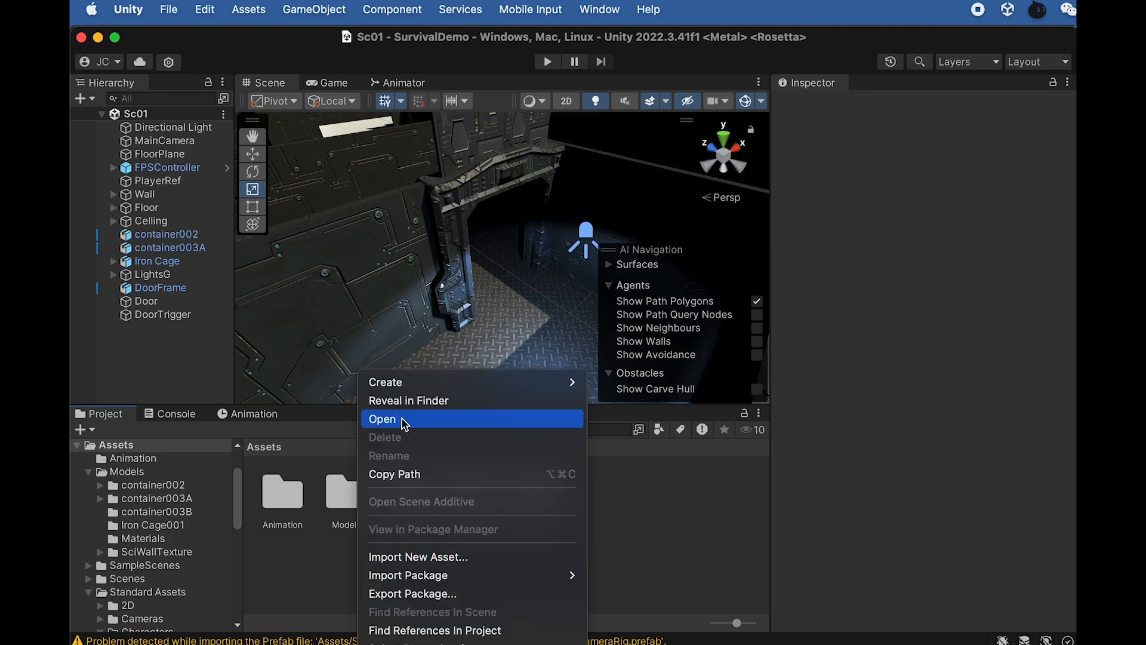
mouse_move(568, 382)
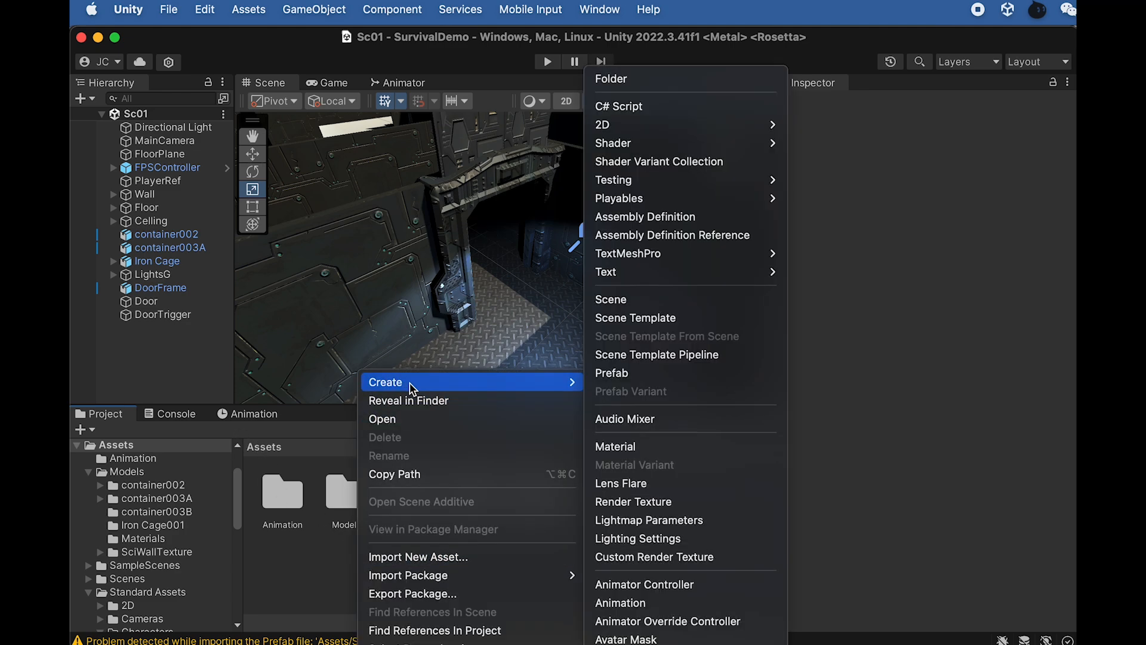
left_click(652, 84)
type("Sc")
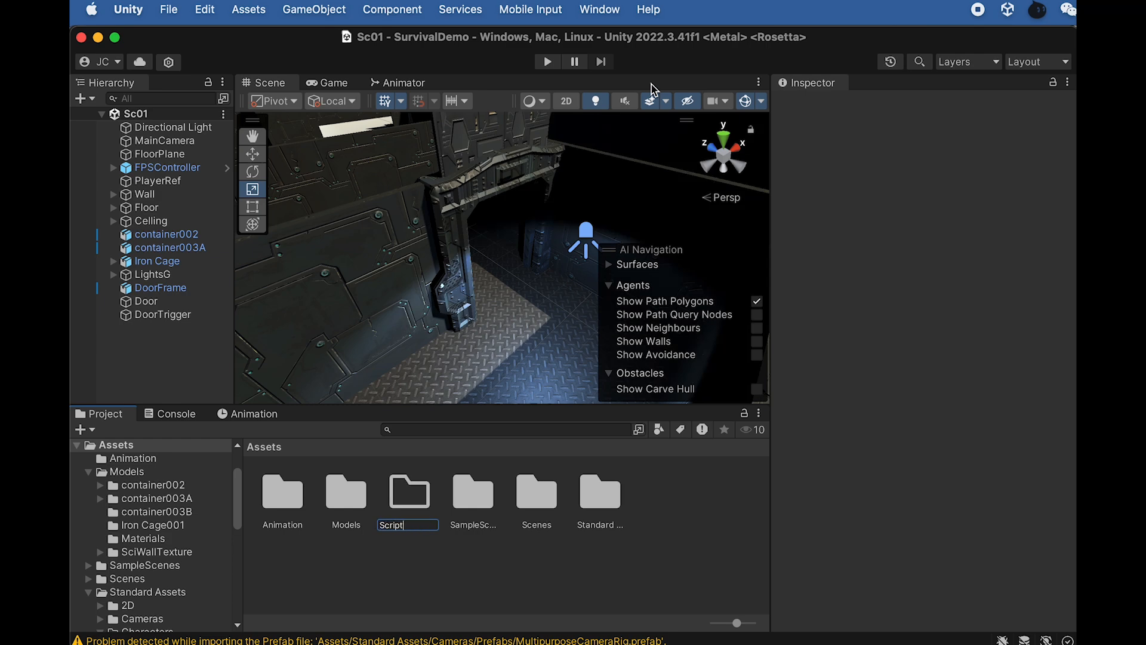
type("ript")
key("Return")
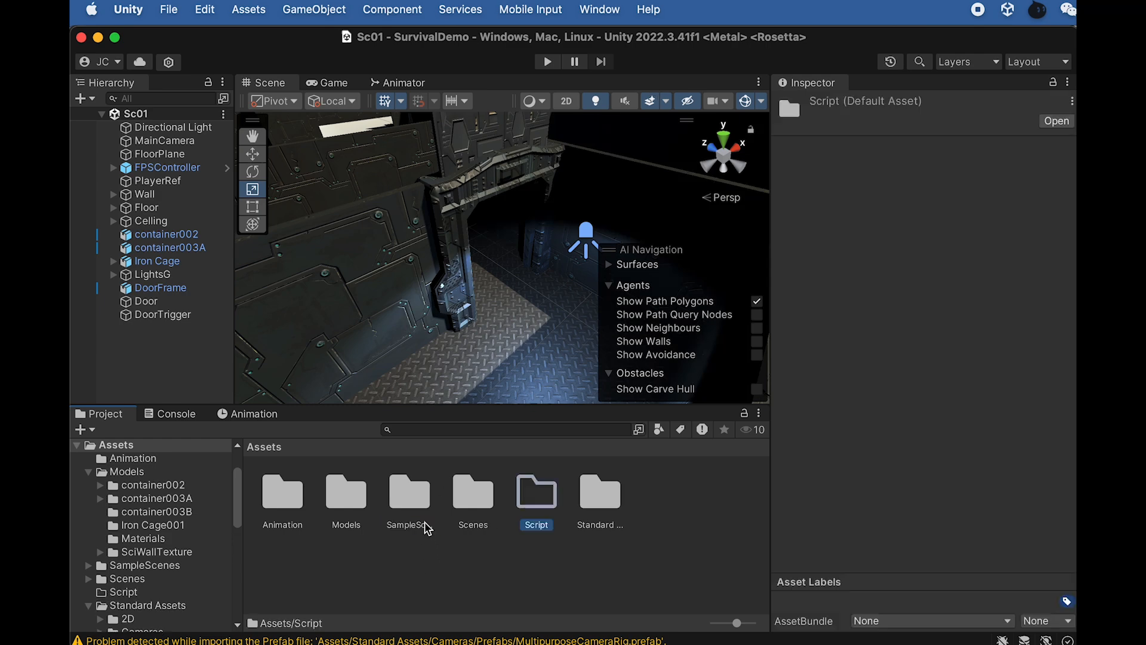
Import DoorControl.cs from the Finder's Script folder into the project's Script folder
double_click(543, 492)
key("super+Tab")
left_click_drag(787, 194, 293, 518)
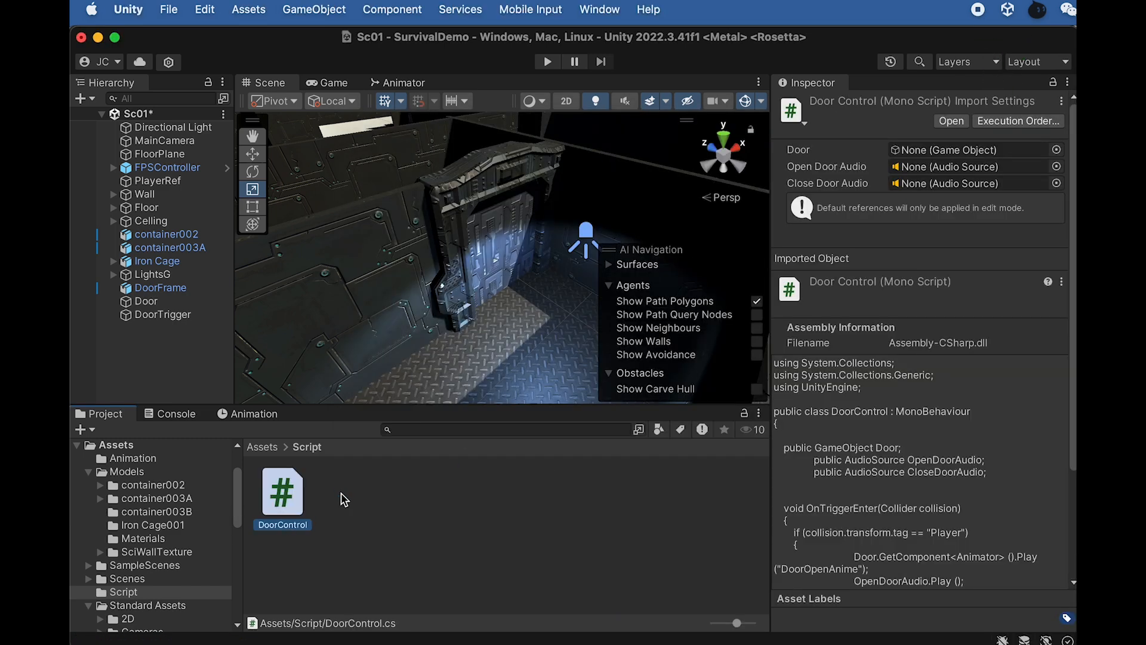
Attach the DoorControl script to the DoorTrigger object
left_click_drag(281, 488, 173, 321)
left_click(170, 315)
scroll(801, 582, "down", 5)
left_click_drag(289, 495, 165, 315)
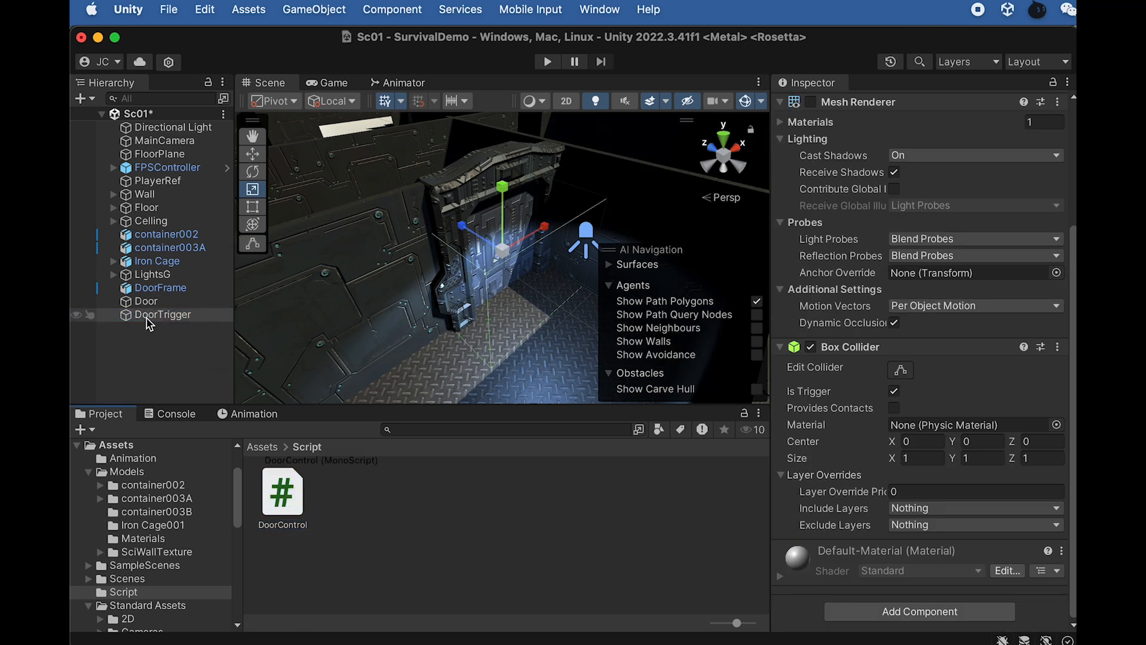
left_click_drag(281, 500, 186, 315)
scroll(1073, 608, "down", 3)
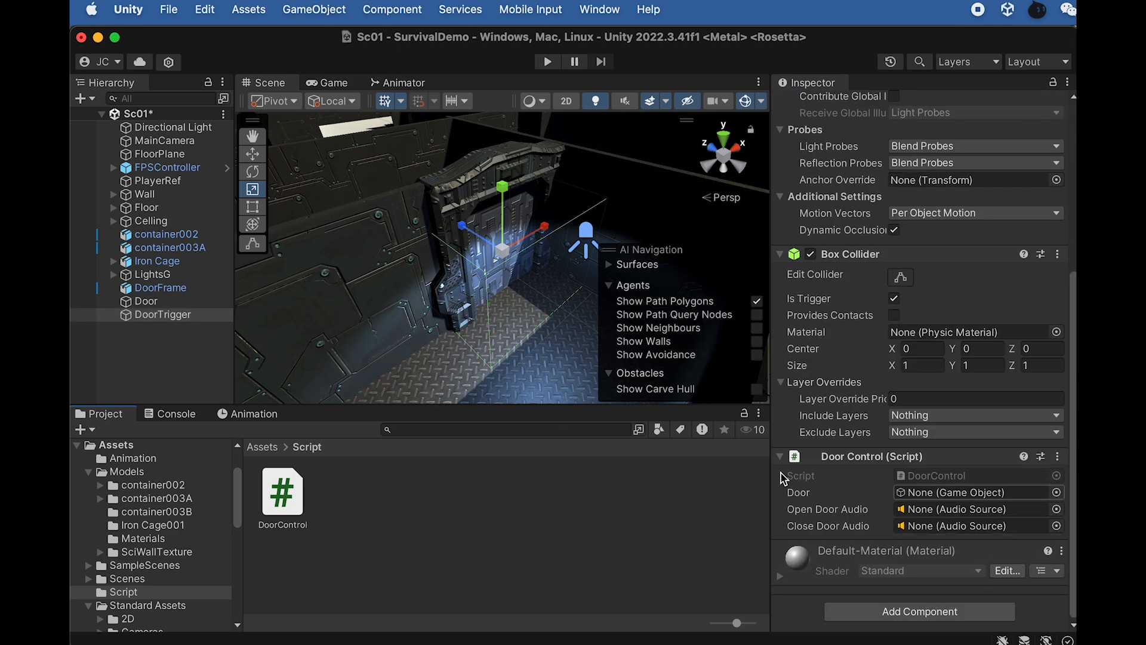
Assign the Door object to the Door reference of DoorTrigger's Door Control script
left_click_drag(149, 302, 925, 499)
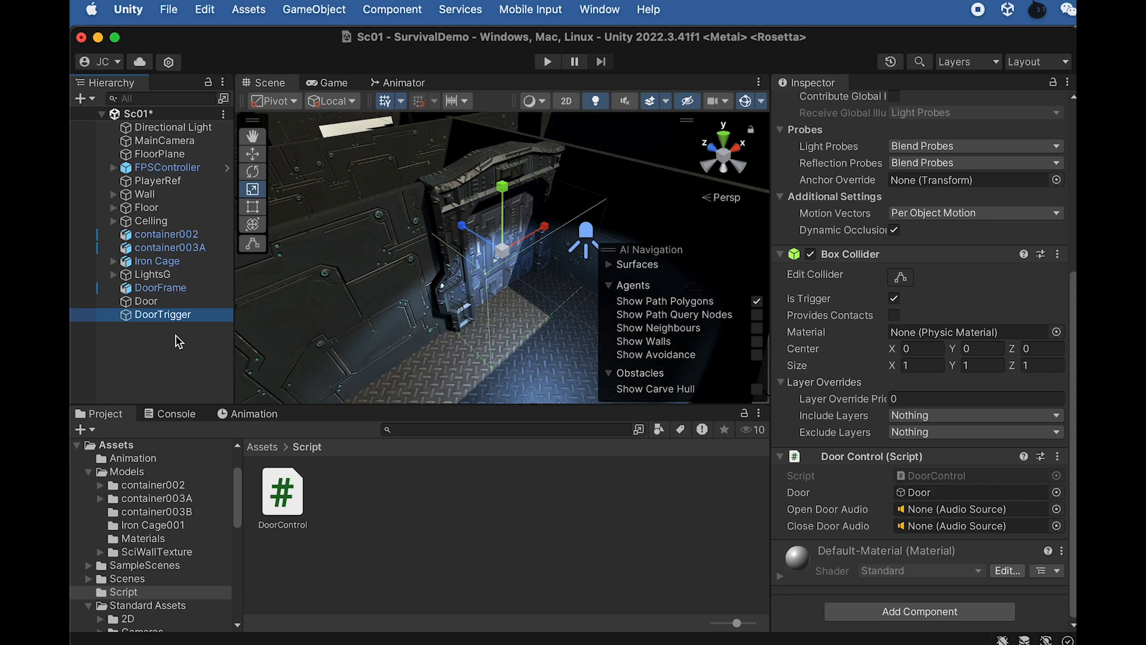
left_click(152, 314)
left_click(154, 325)
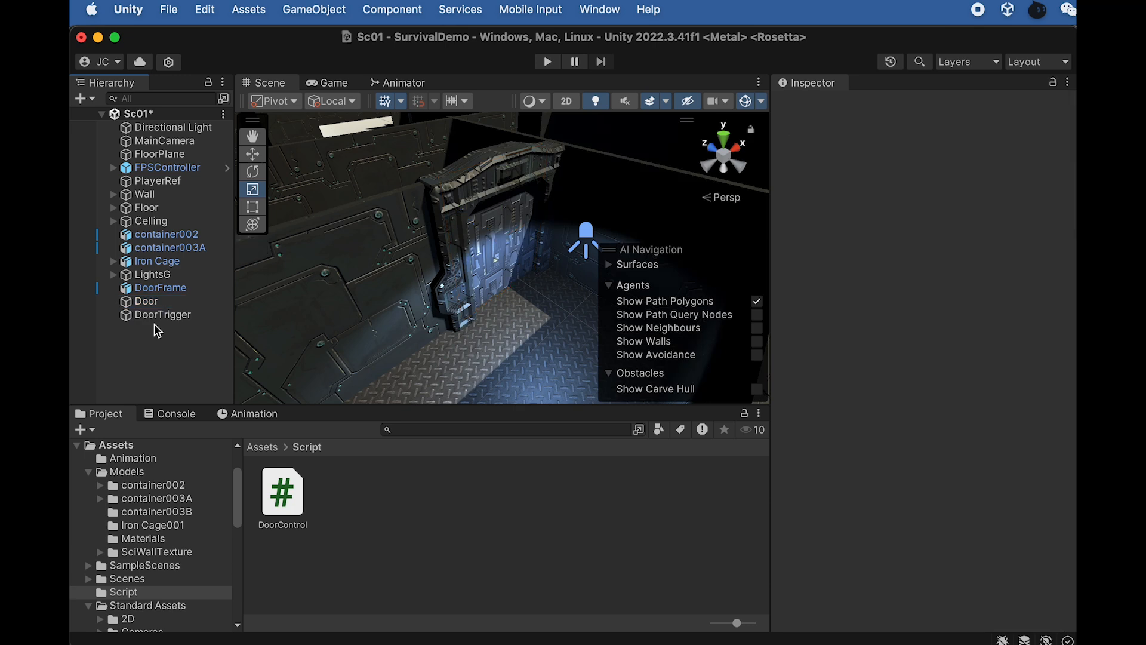
Focus the Scene view on DoorTrigger and create an empty object there named AudioDoorOpen
left_click(157, 316)
key("f")
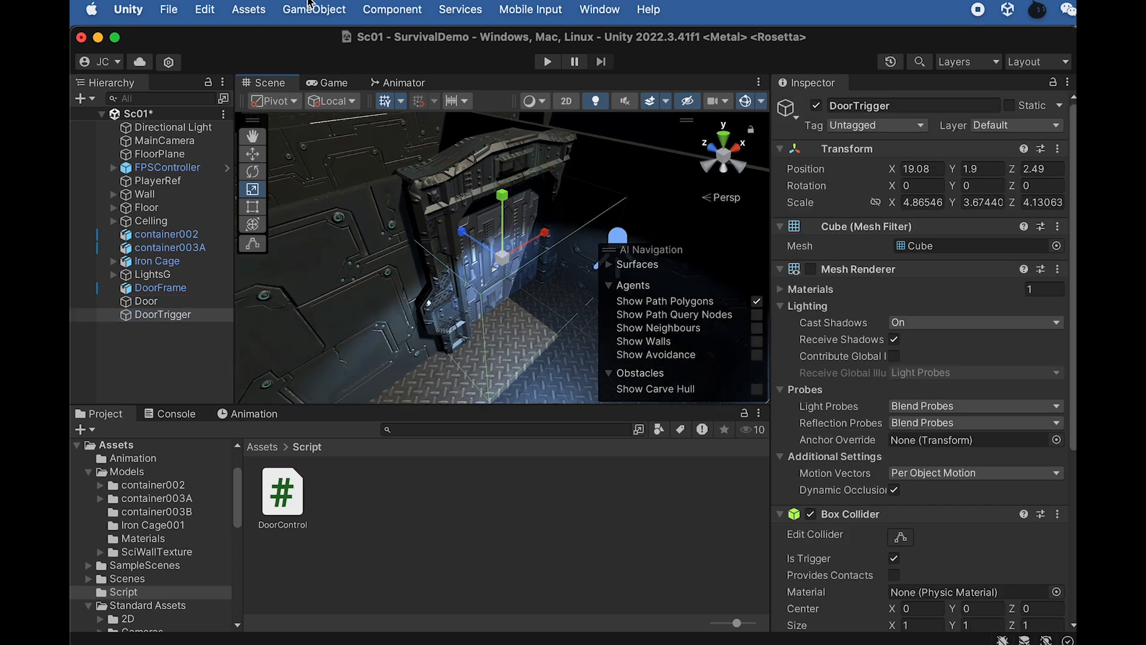
left_click(322, 10)
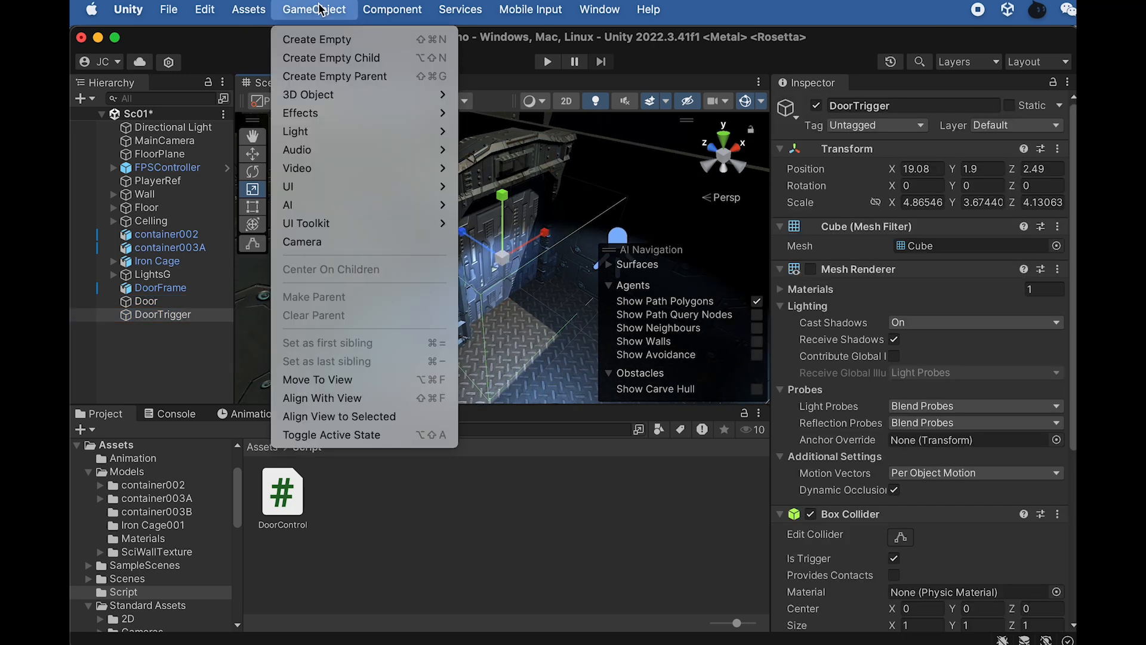
left_click(320, 40)
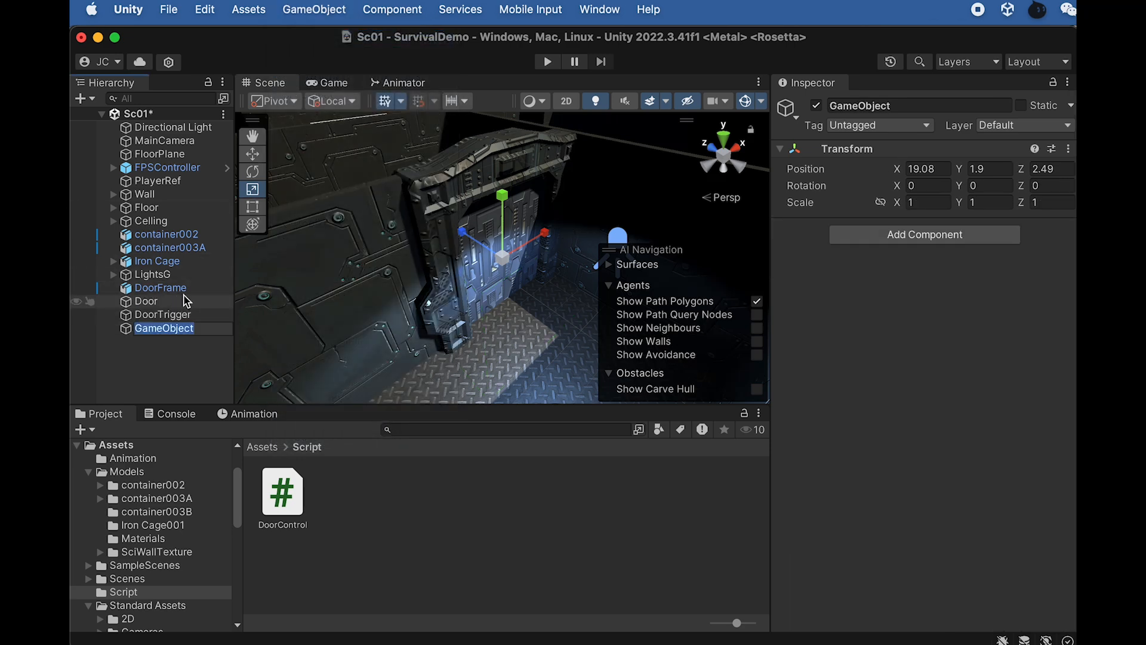
type("AudioDoorOpen")
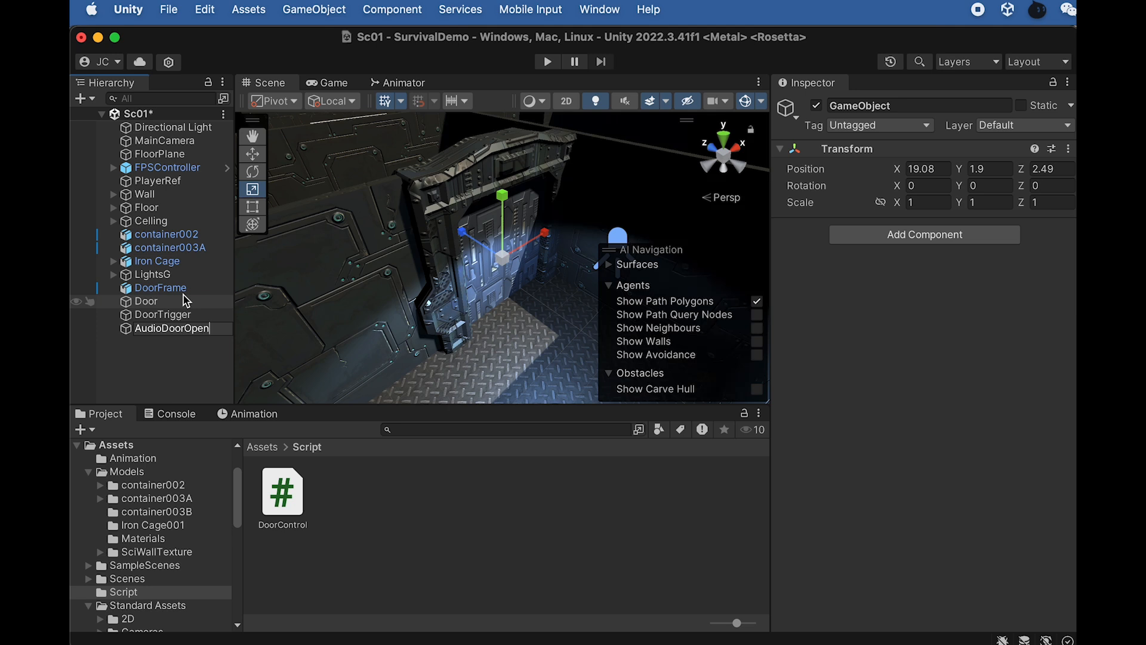
key("Return")
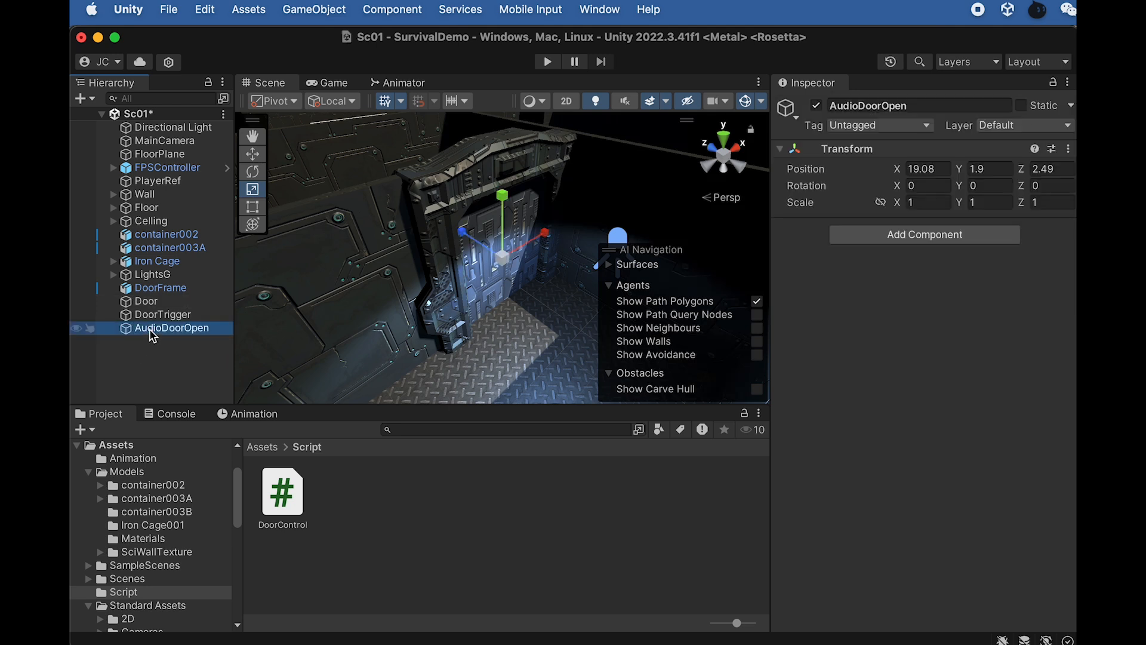
Duplicate AudioDoorOpen and name the copy AudioDoorClose
key("super+d")
left_click(174, 342)
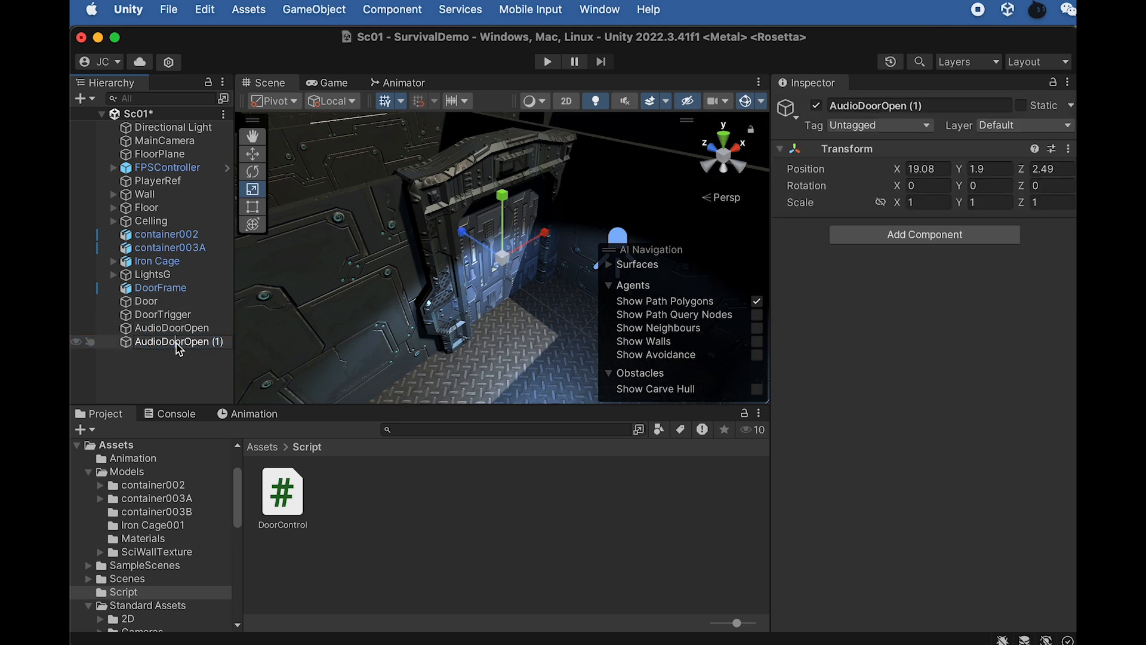
left_click(184, 343)
left_click_drag(185, 341, 280, 361)
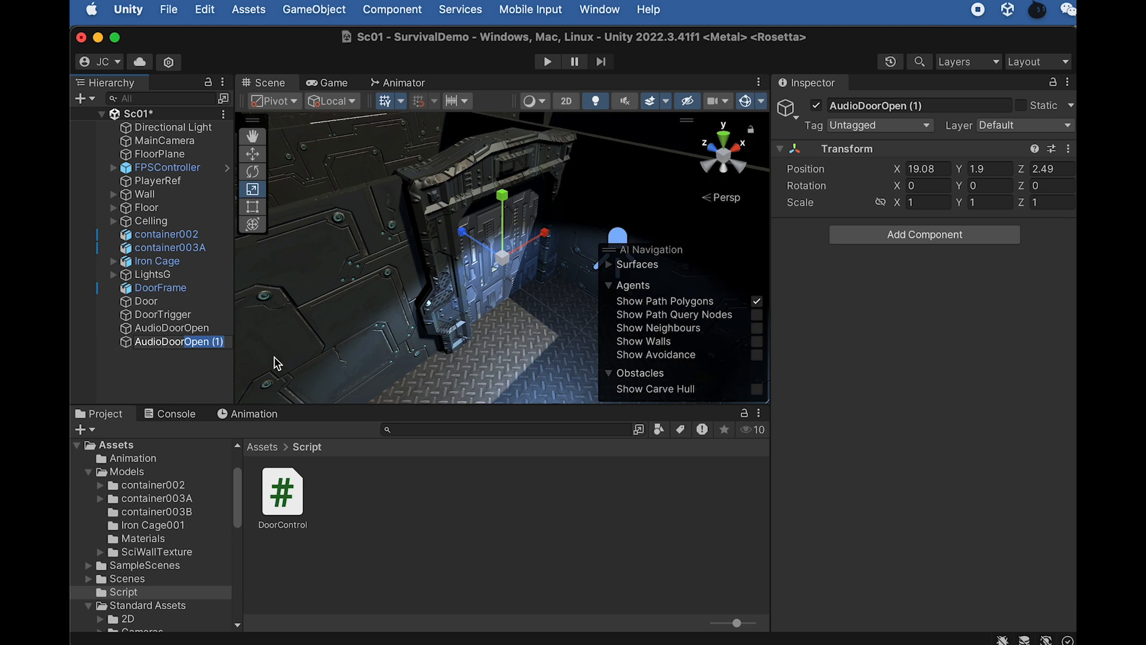
type("Cl")
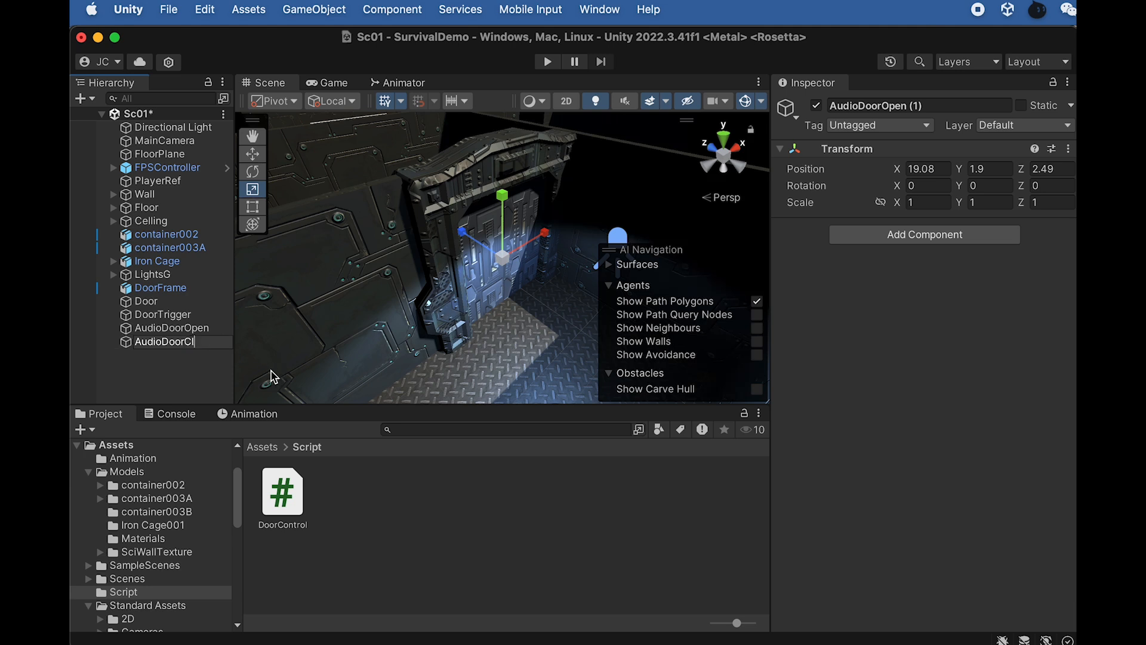
left_click(368, 500)
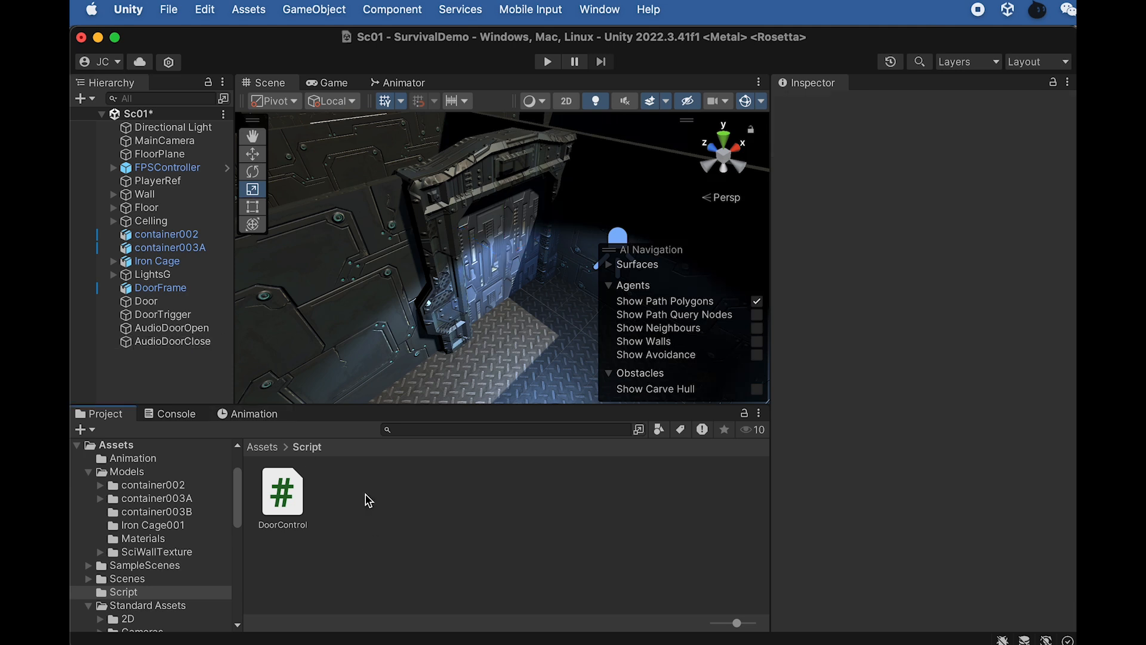
Create a new folder named Audio in the project's Assets folder
left_click(262, 447)
right_click(447, 569)
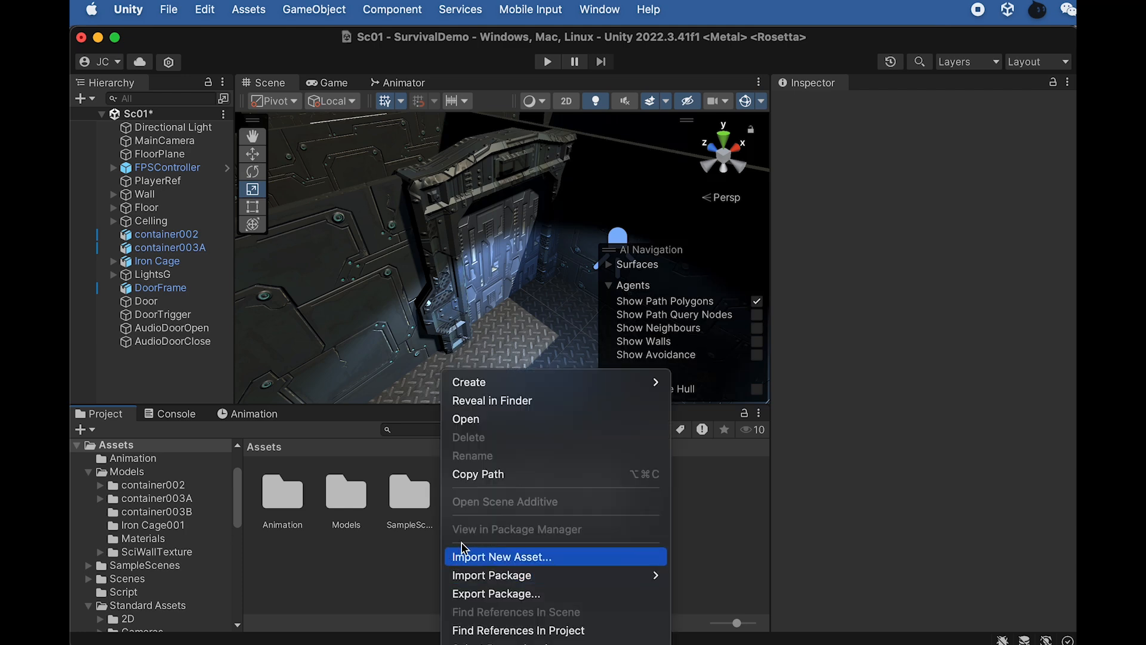
mouse_move(502, 383)
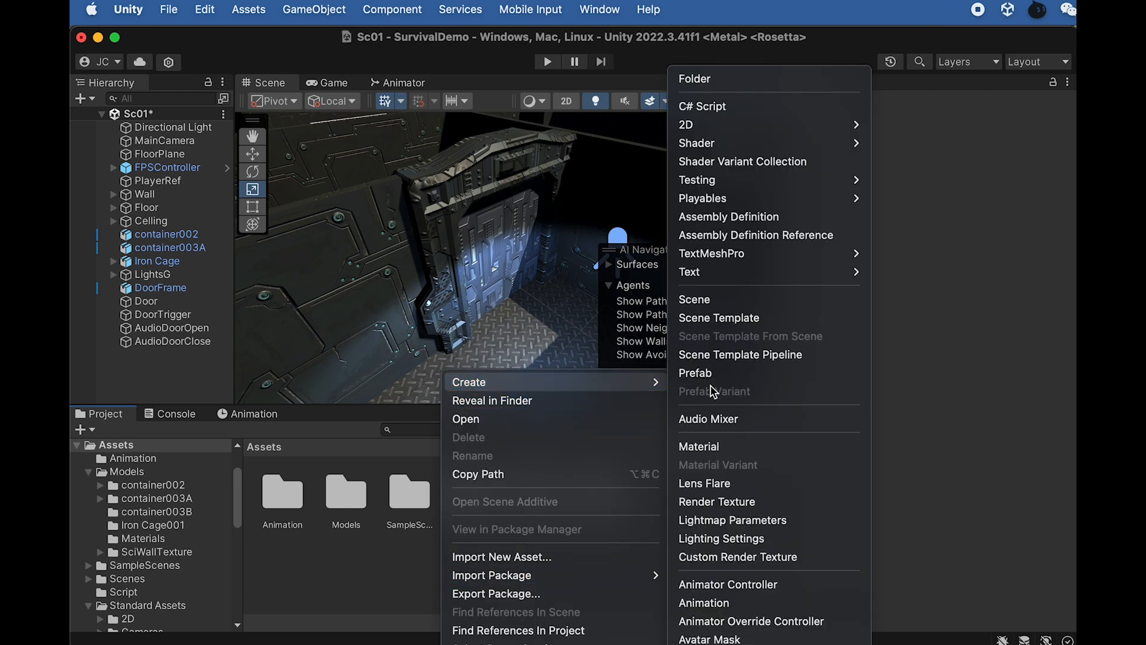
left_click(746, 79)
type("Audio")
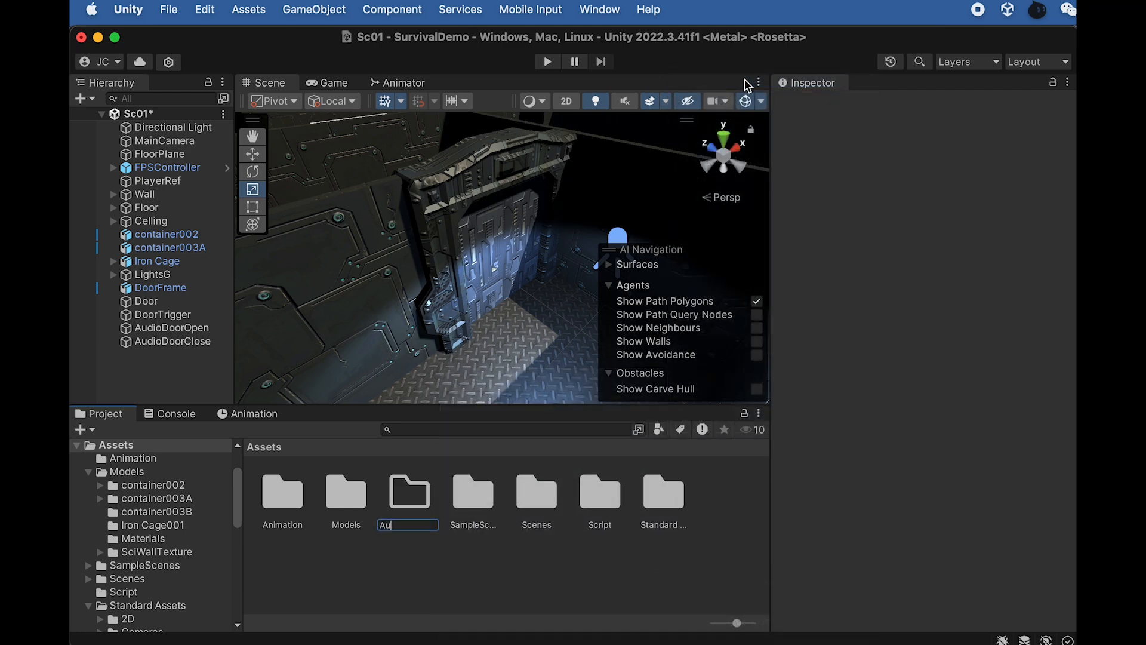
key("Return")
Import Audio Close Door.wav and Audio Open Door.wav from the Finder's Audio folder into the project's Audio folder
double_click(397, 492)
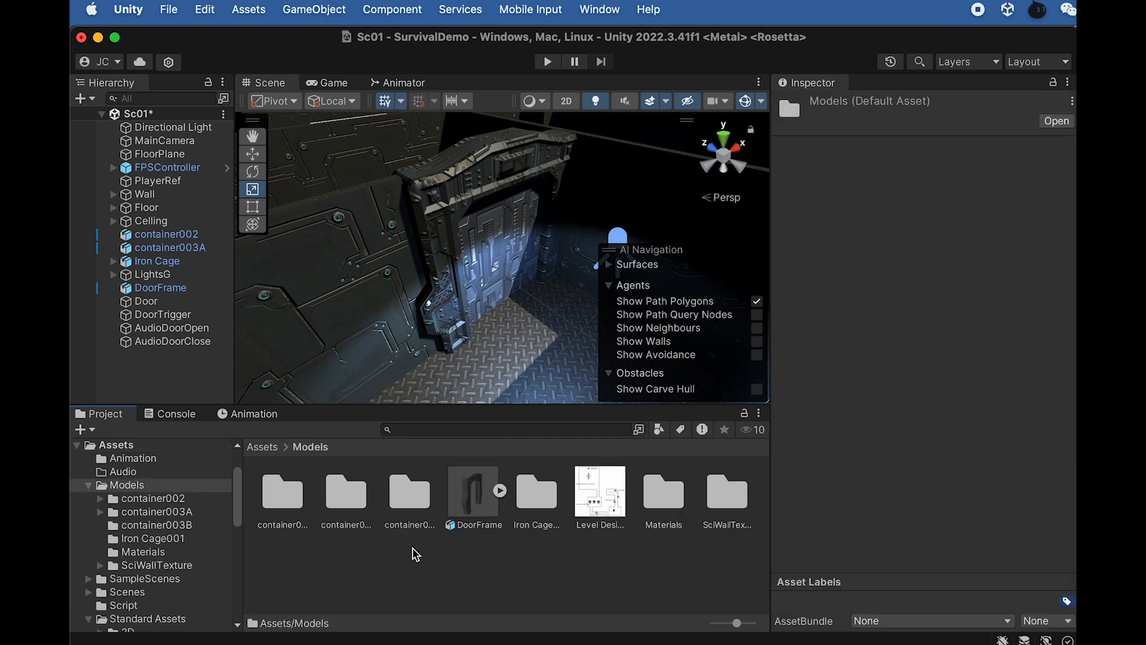
left_click(264, 448)
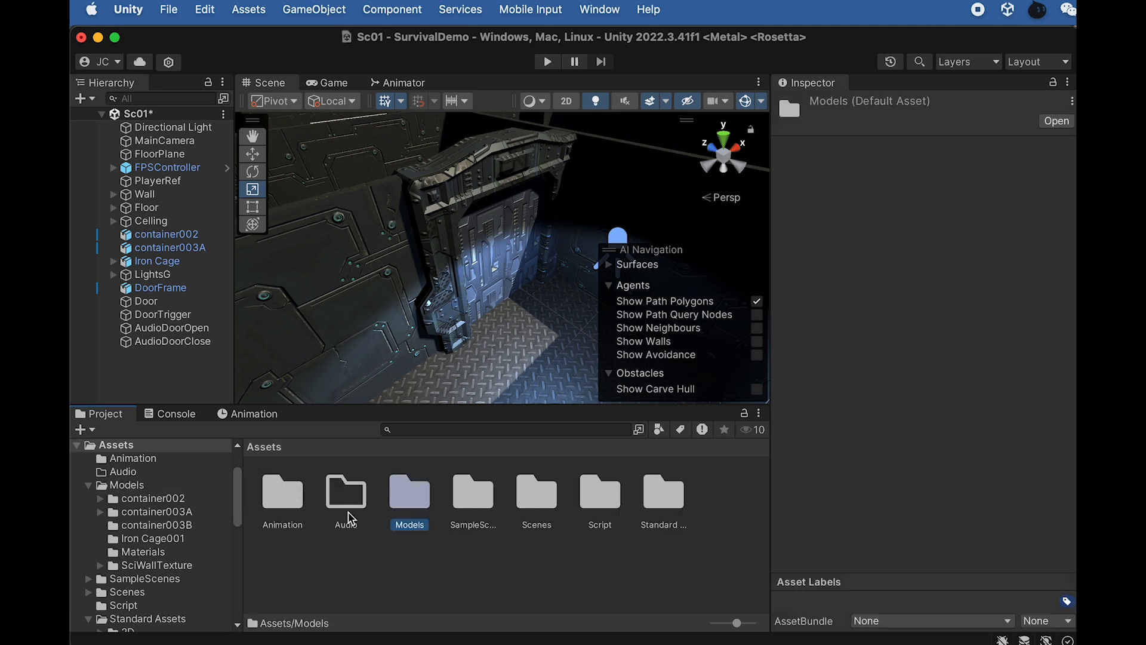
double_click(345, 493)
key("super+Tab")
left_click(294, 461)
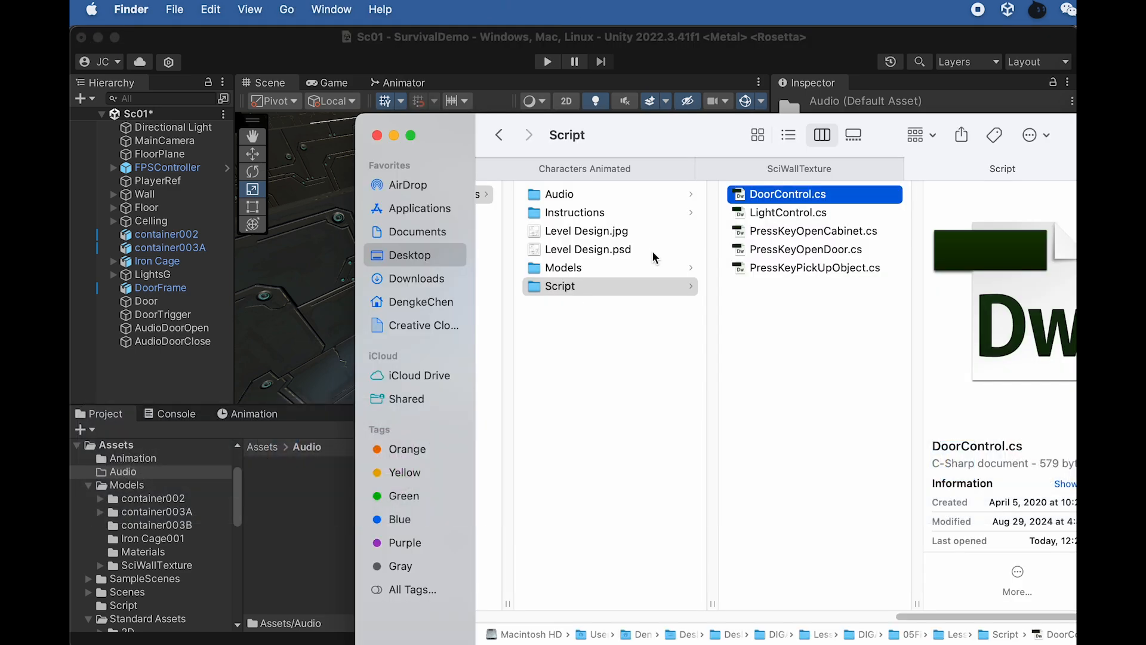
left_click(579, 199)
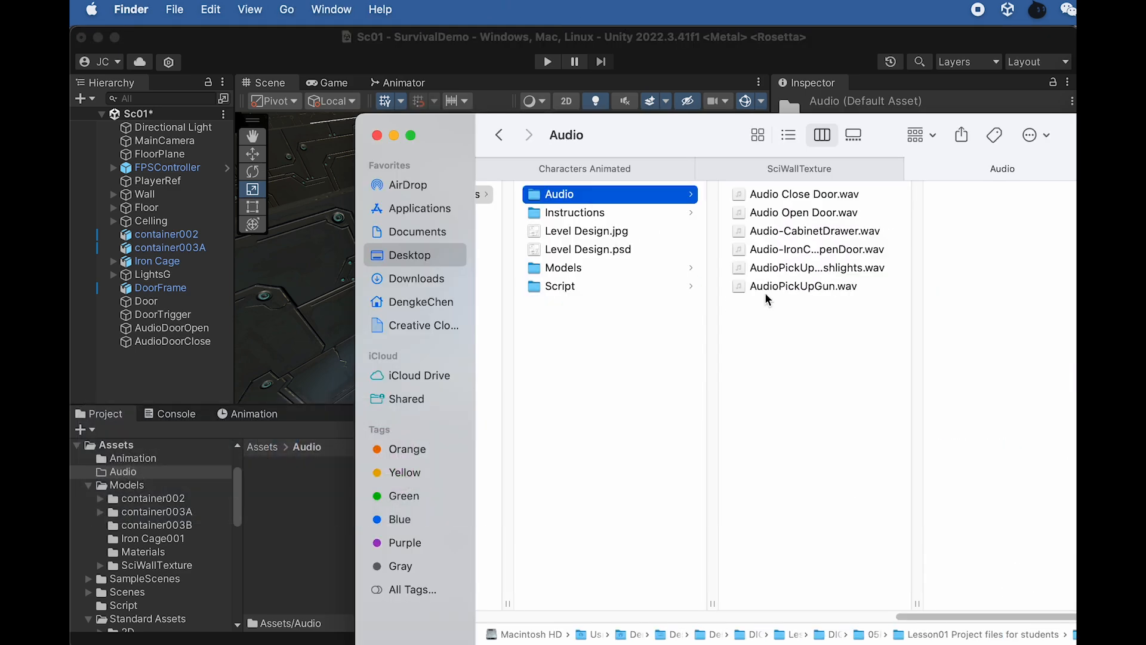
left_click(815, 197)
left_click(805, 215, "shift")
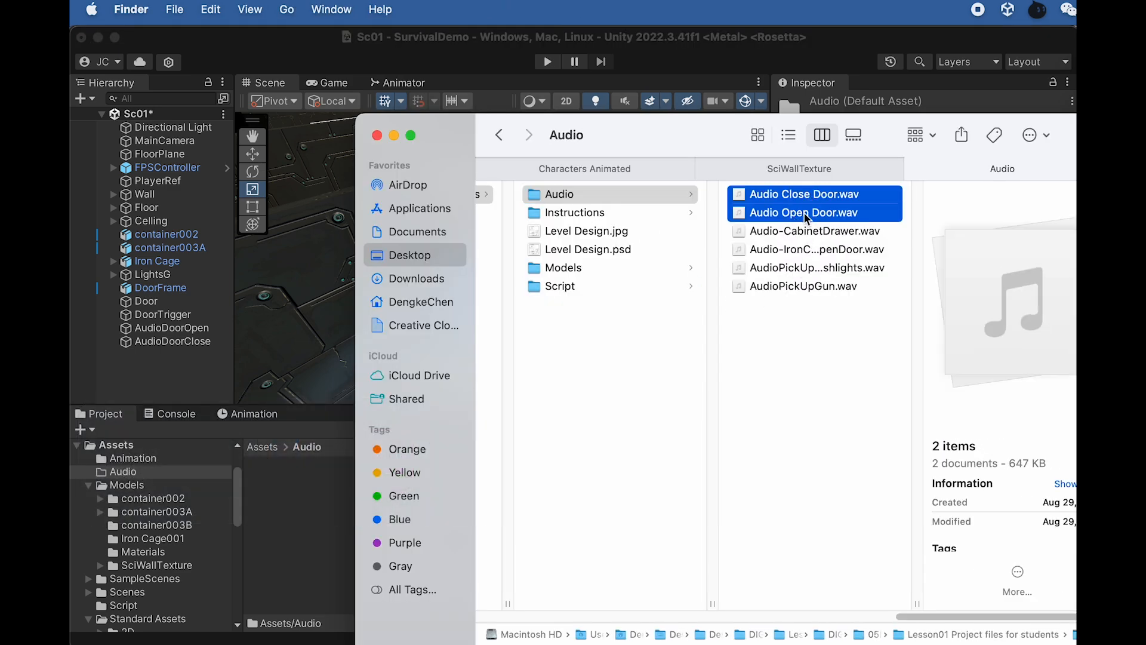
left_click_drag(808, 218, 311, 526)
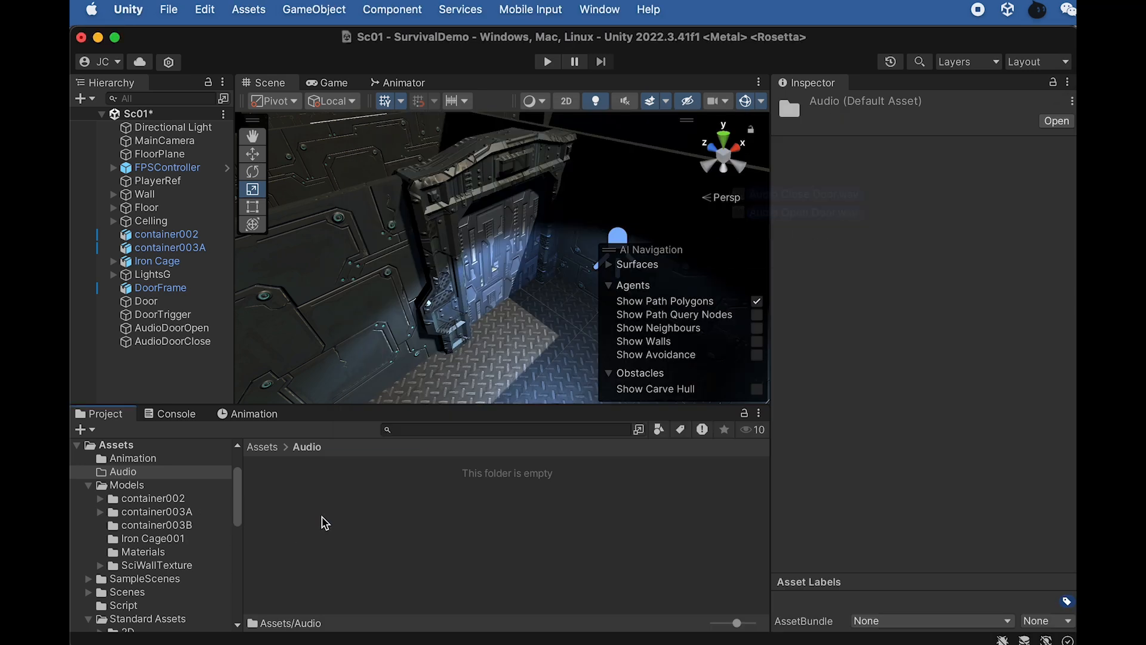
key("super+Tab")
left_click_drag(765, 190, 289, 510)
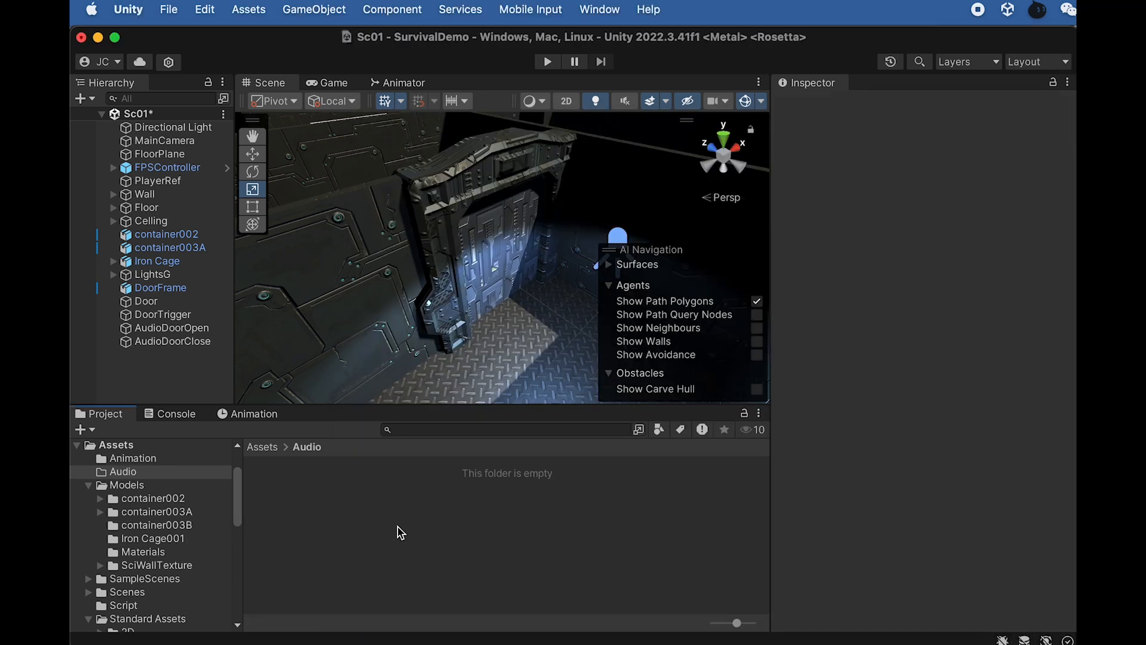
key("super+Tab")
left_click_drag(784, 192, 291, 494)
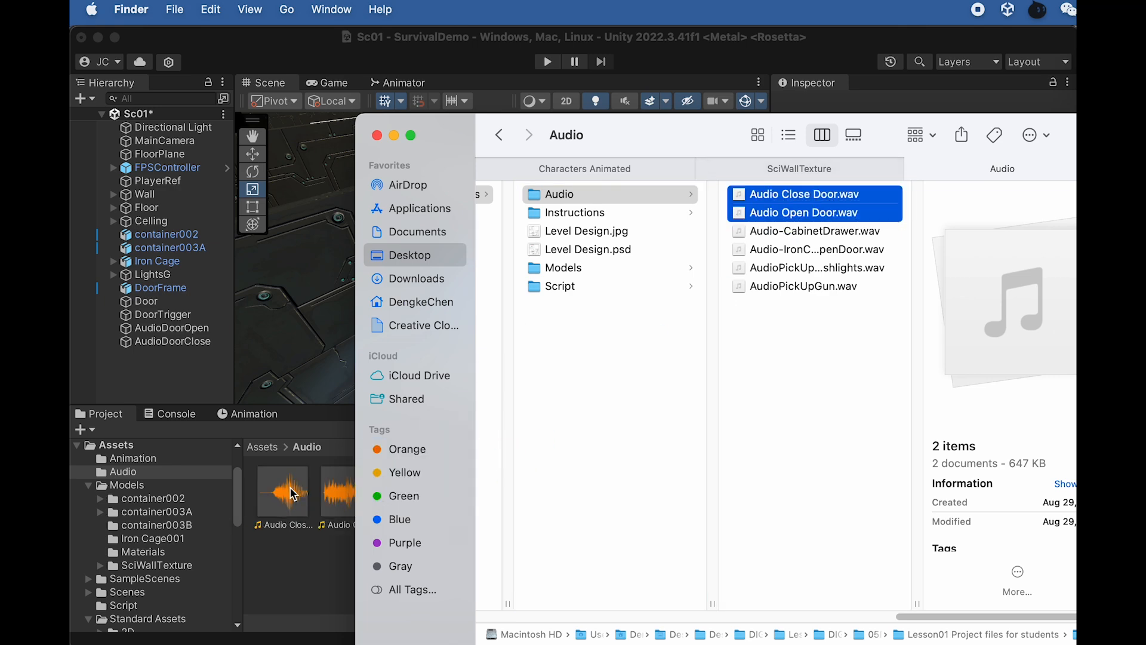
Add the Audio Open Door clip to AudioDoorOpen as an Audio Source and turn off Play On Awake
left_click(338, 552)
left_click_drag(353, 507, 190, 336)
left_click(190, 335)
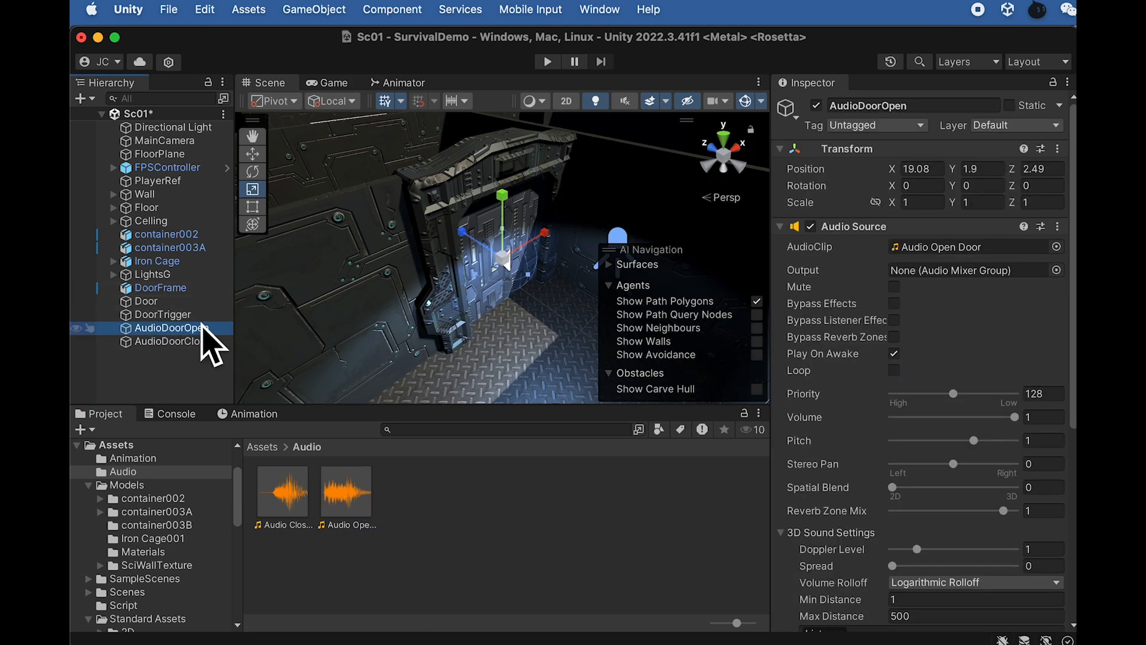
left_click(895, 356)
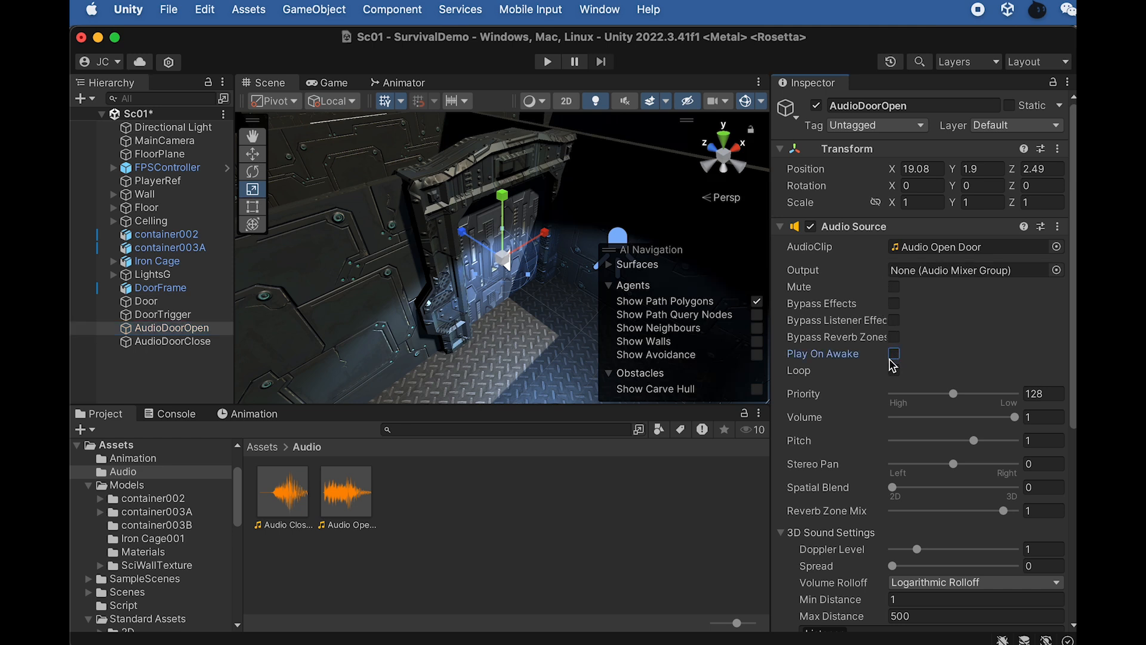
Check the OpenDoorAudio.Play call in DoorControl.cs in Dreamweaver, and set AudioDoorOpen's Spatial Blend to 1 in Unity
key("super+Tab")
key("super+Tab")
key("super+Tab")
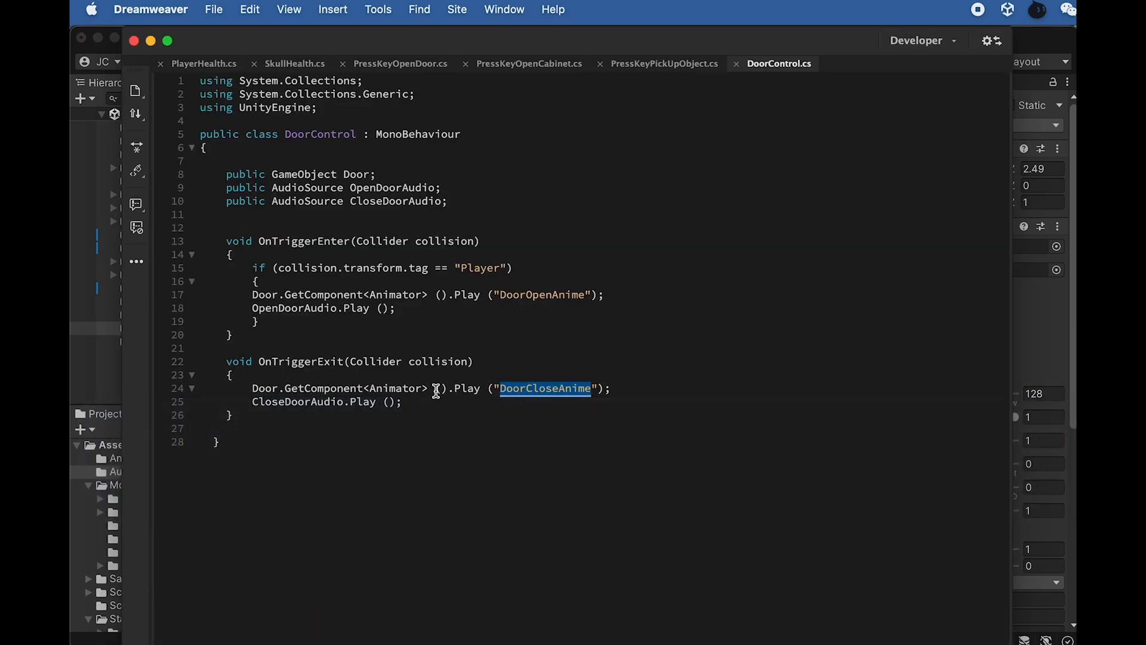
left_click_drag(387, 307, 329, 308)
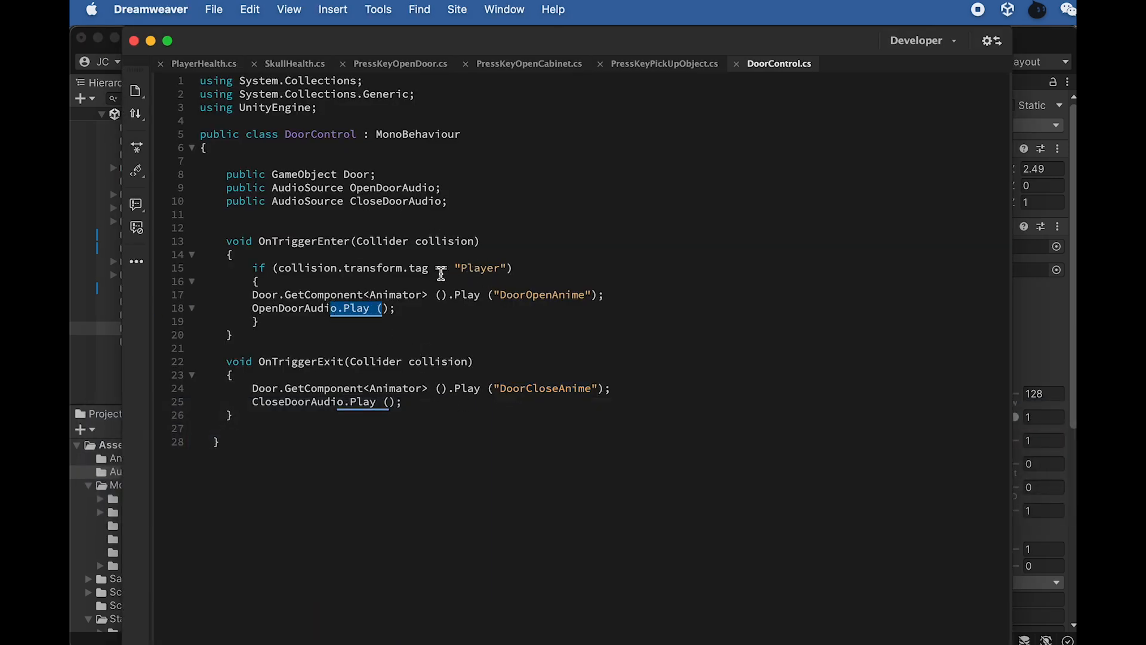
key("super+Tab")
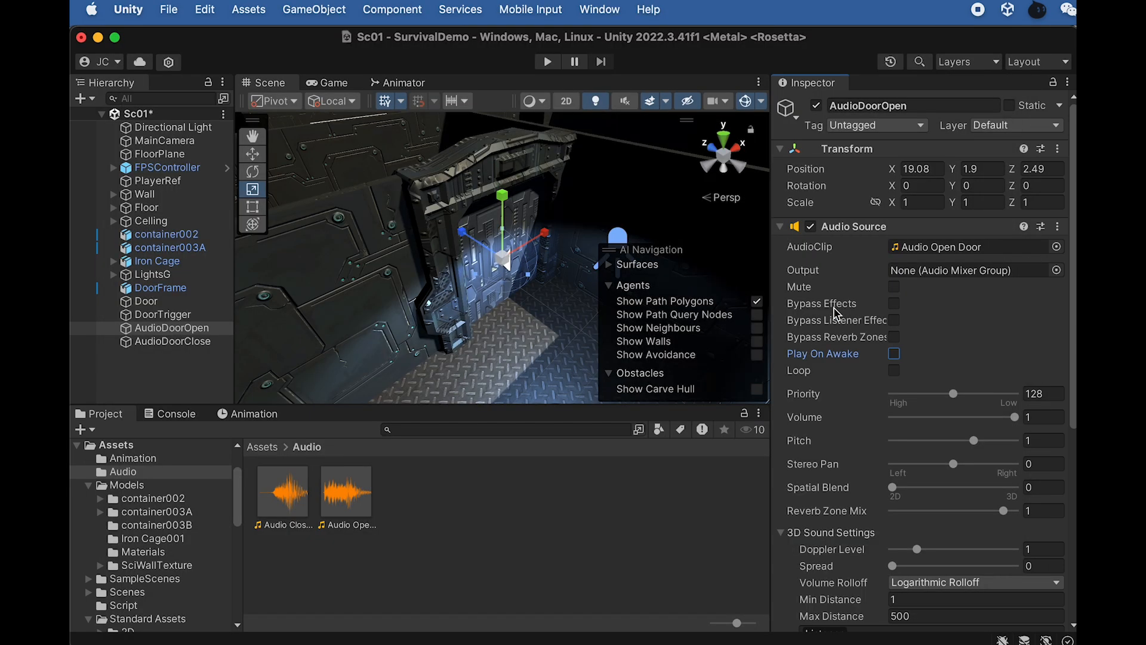
left_click_drag(893, 487, 1034, 495)
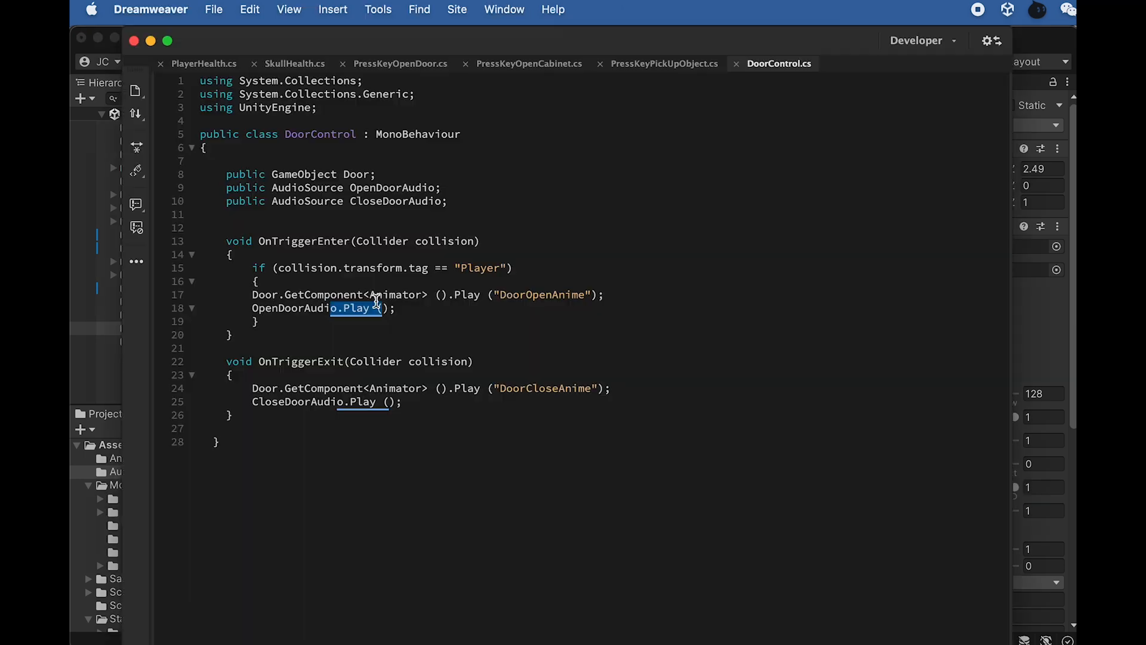
Check the "Player" tag condition in DoorControl.cs in Dreamweaver, and set the FPSController's tag to Player in Unity
left_click_drag(506, 269, 464, 268)
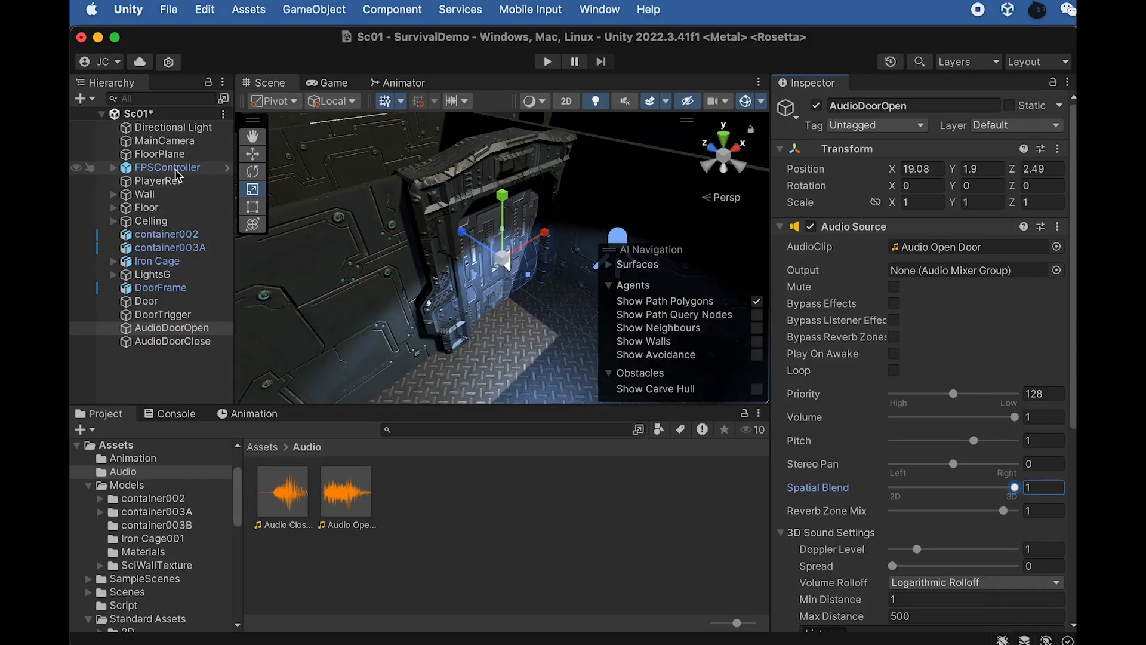
left_click(177, 169)
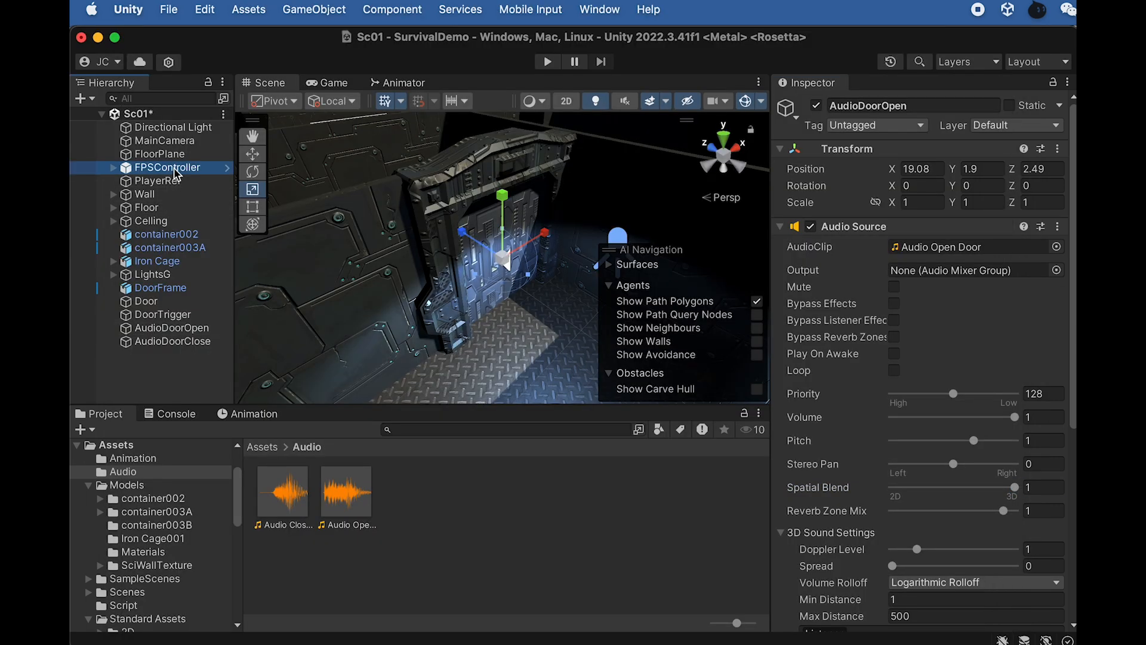
left_click(839, 129)
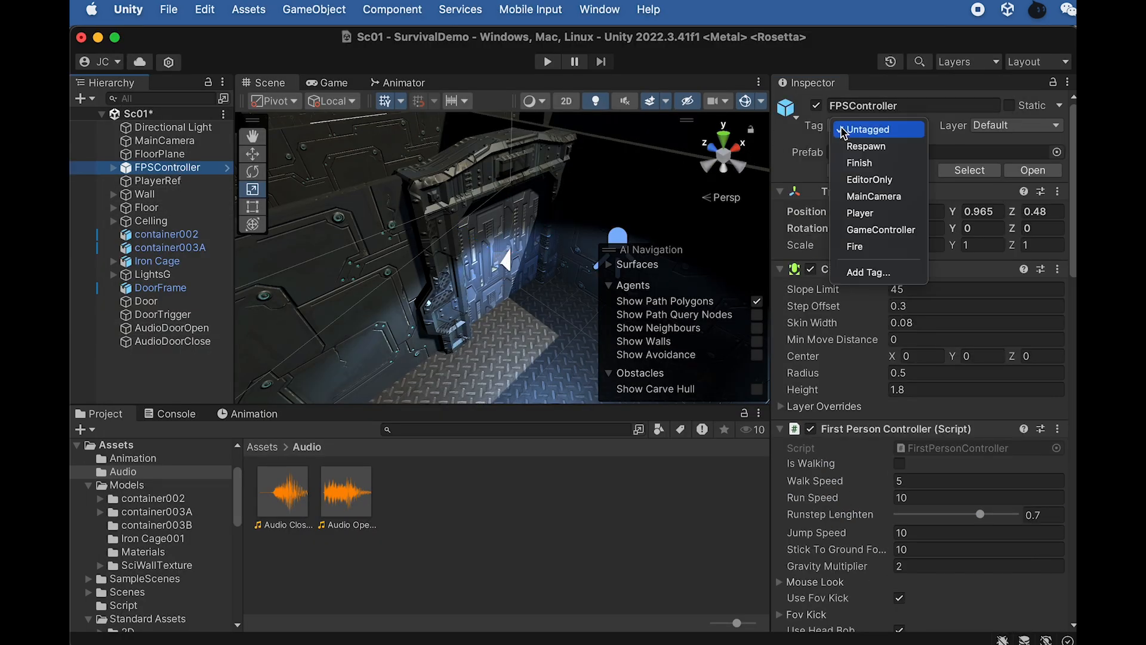
left_click(868, 221)
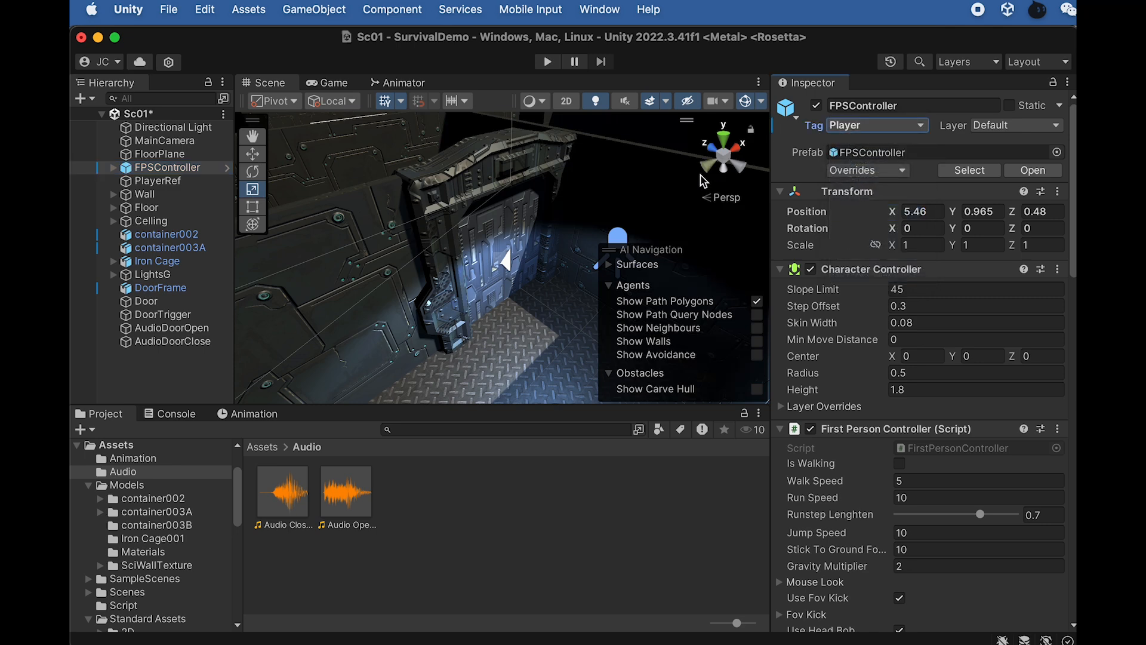
key("super+Tab")
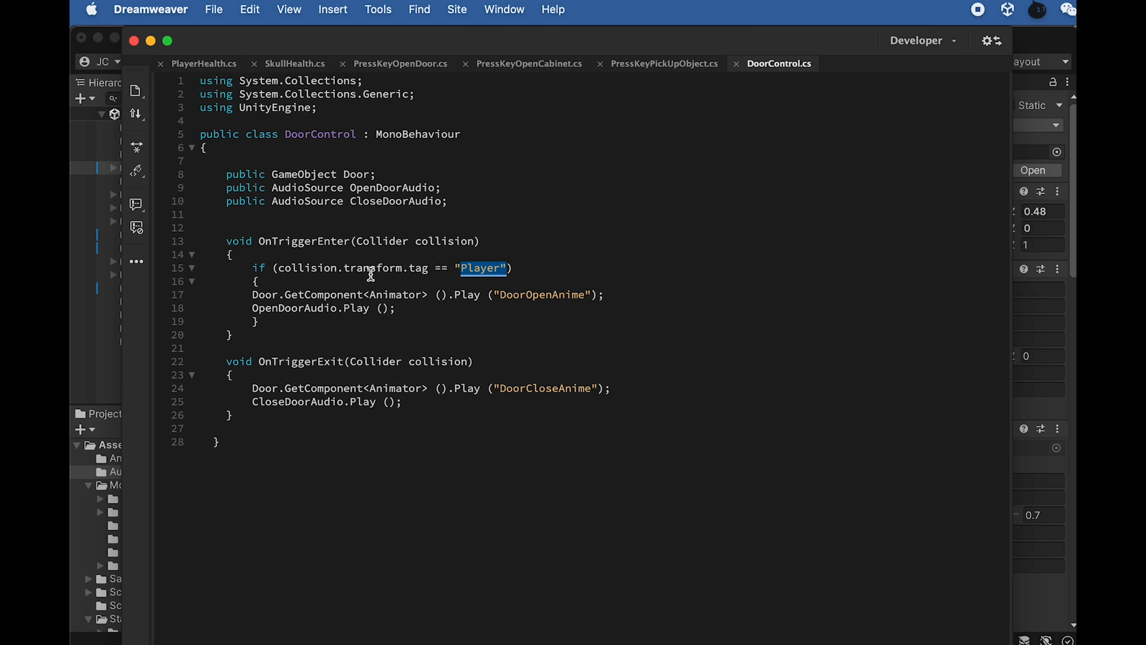
key("super+Tab")
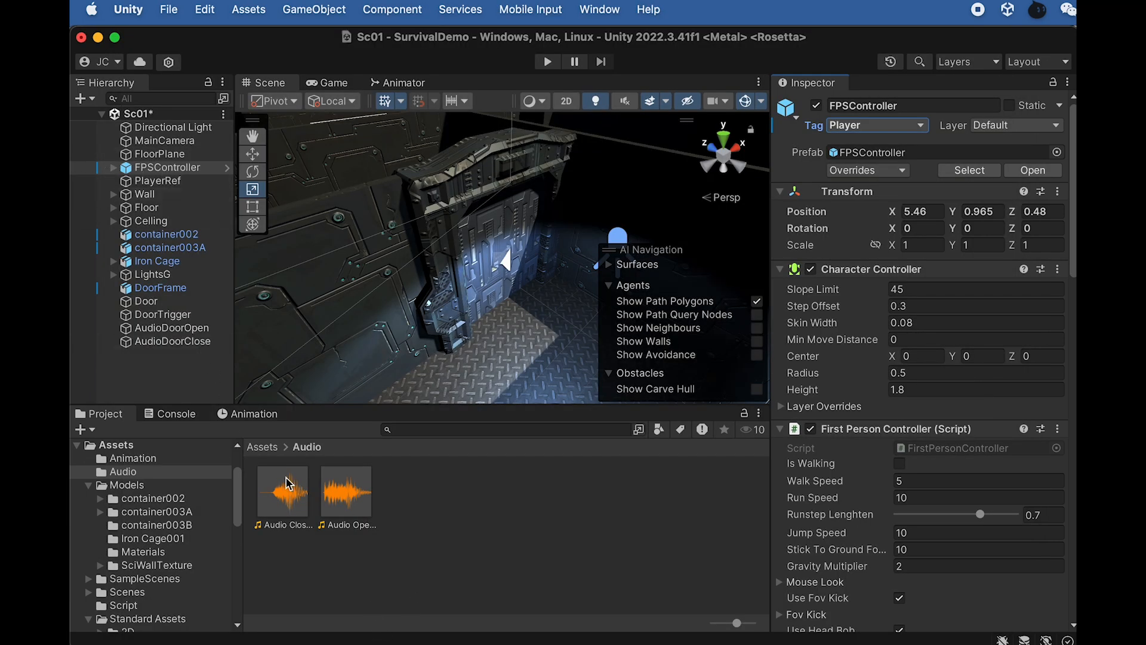
Add the Audio Close Door clip to AudioDoorClose as an Audio Source with Play On Awake off and Spatial Blend 1
left_click_drag(318, 525, 182, 347)
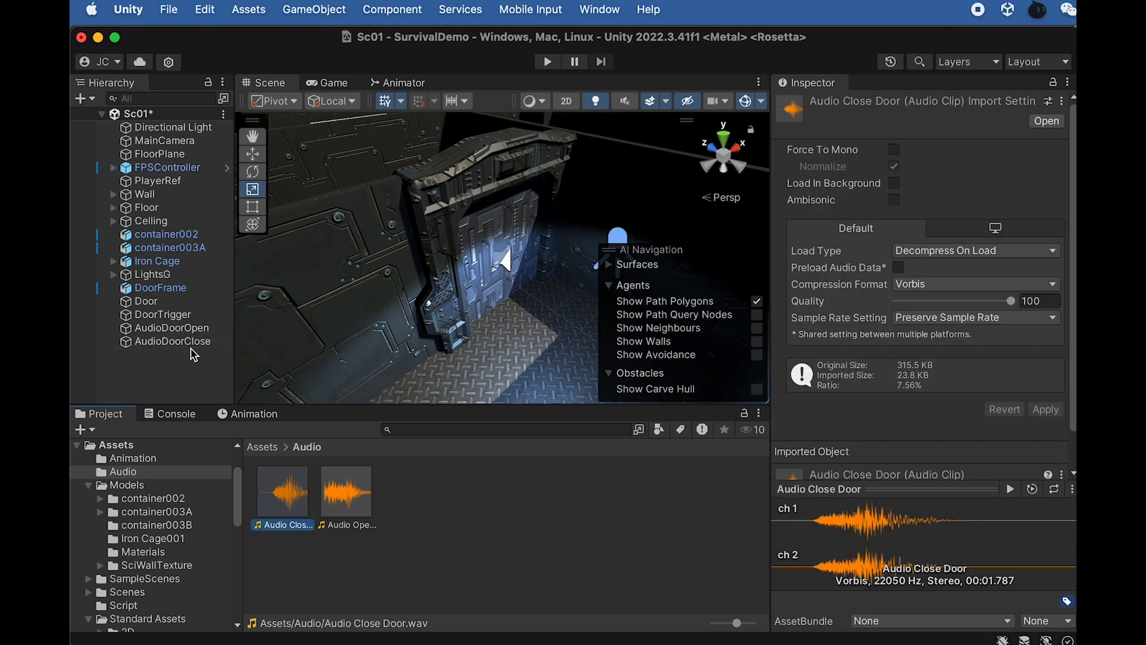
left_click(191, 346)
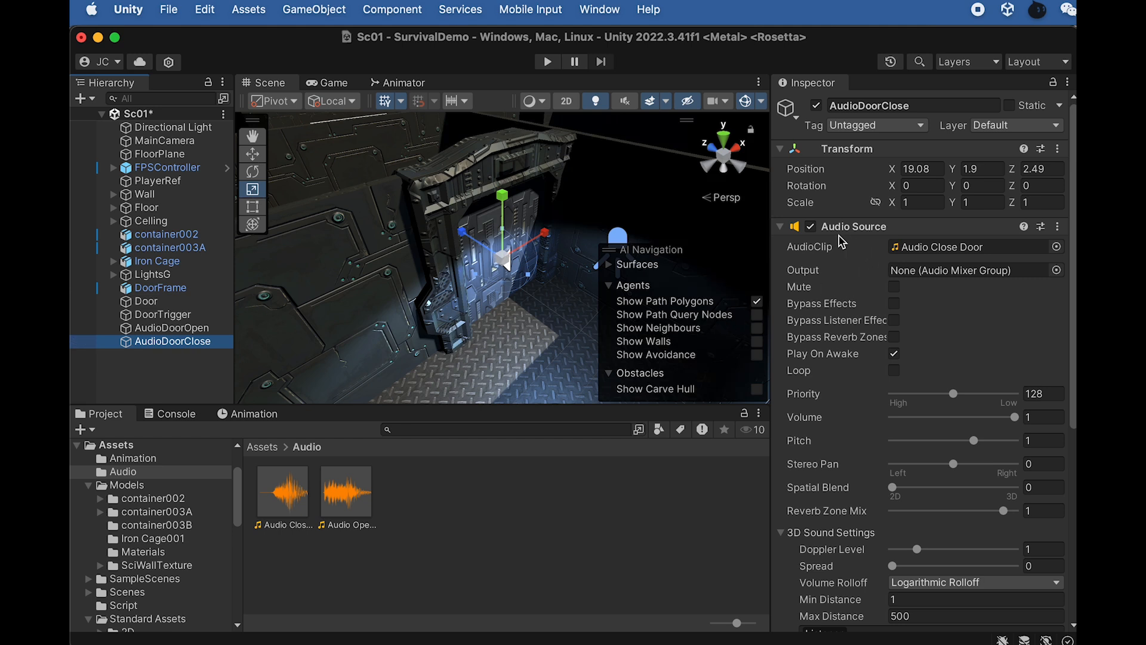
left_click(895, 356)
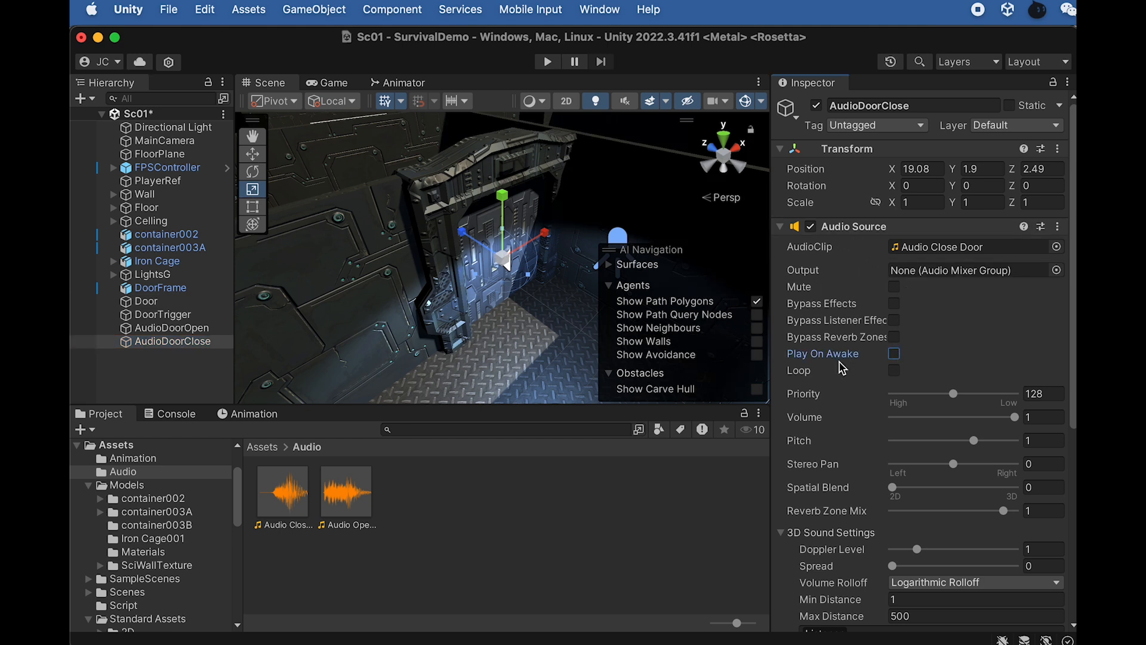
left_click_drag(893, 488, 1073, 497)
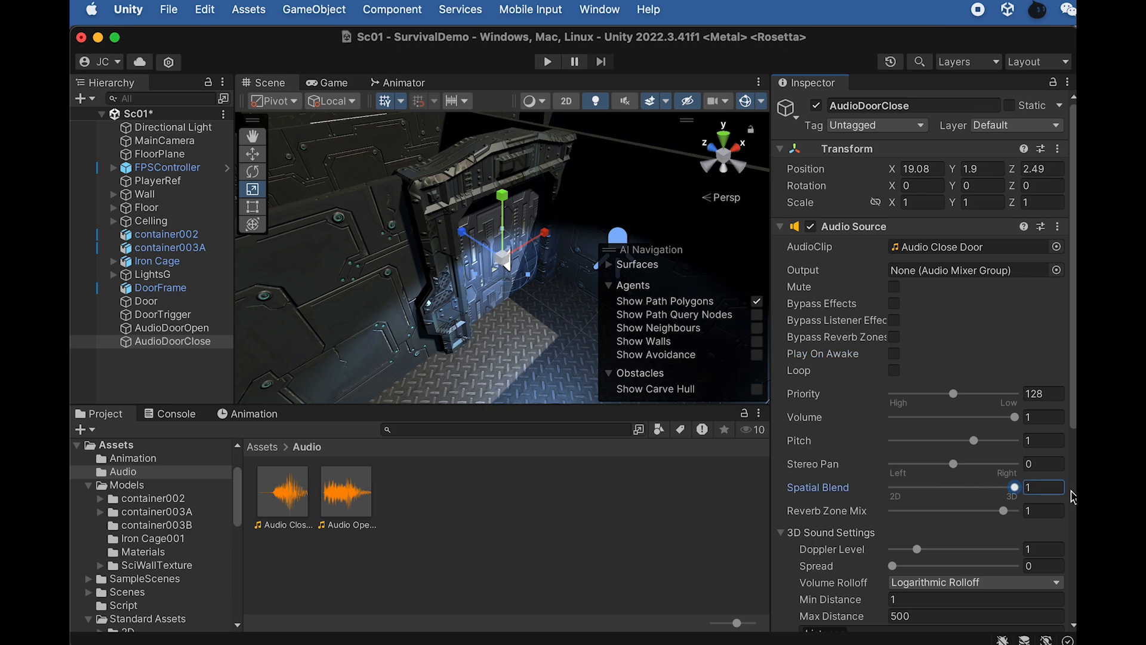
left_click(200, 390)
Assign AudioDoorOpen to Open Door Audio and AudioDoorClose to Close Door Audio in the DoorTrigger's Door Control script
left_click(179, 315)
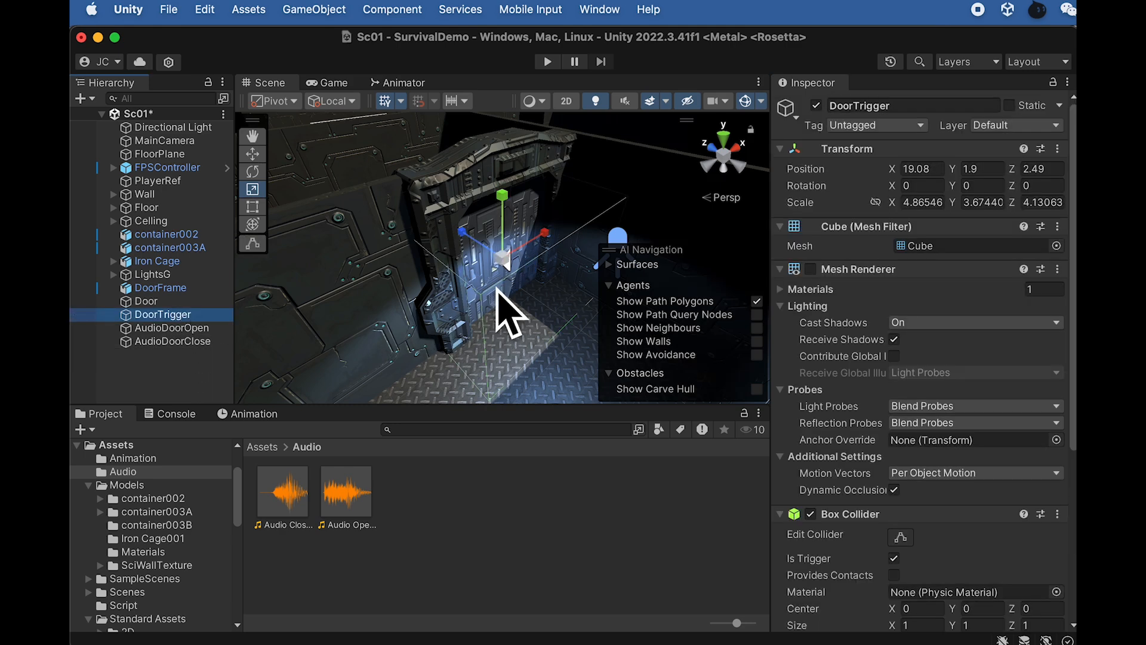
scroll(828, 559, "down", 5)
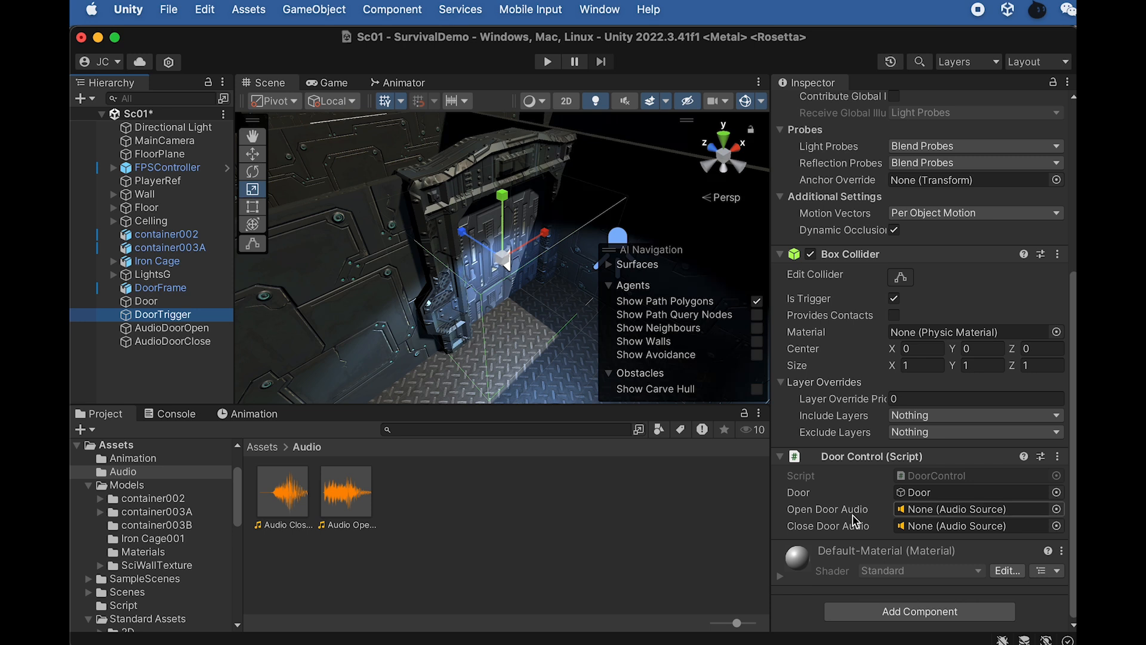
left_click_drag(191, 328, 879, 510)
left_click_drag(192, 342, 916, 526)
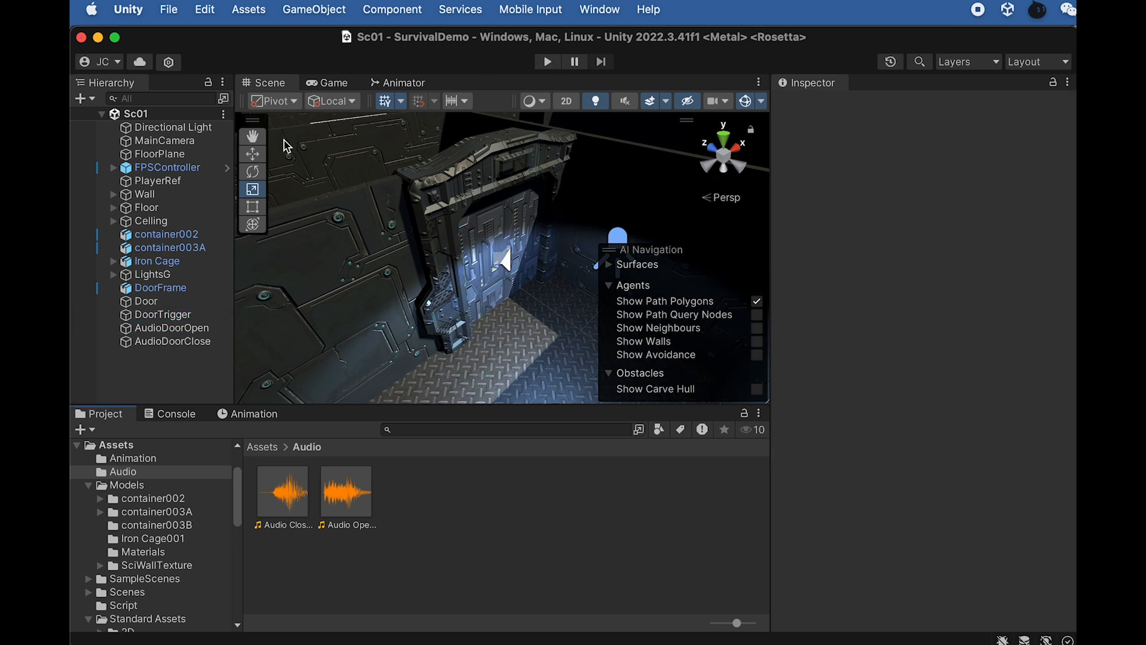
Deactivate the MainCamera object and check the player's view in the Game view
left_click(160, 142)
left_click(816, 105)
right_click(154, 145)
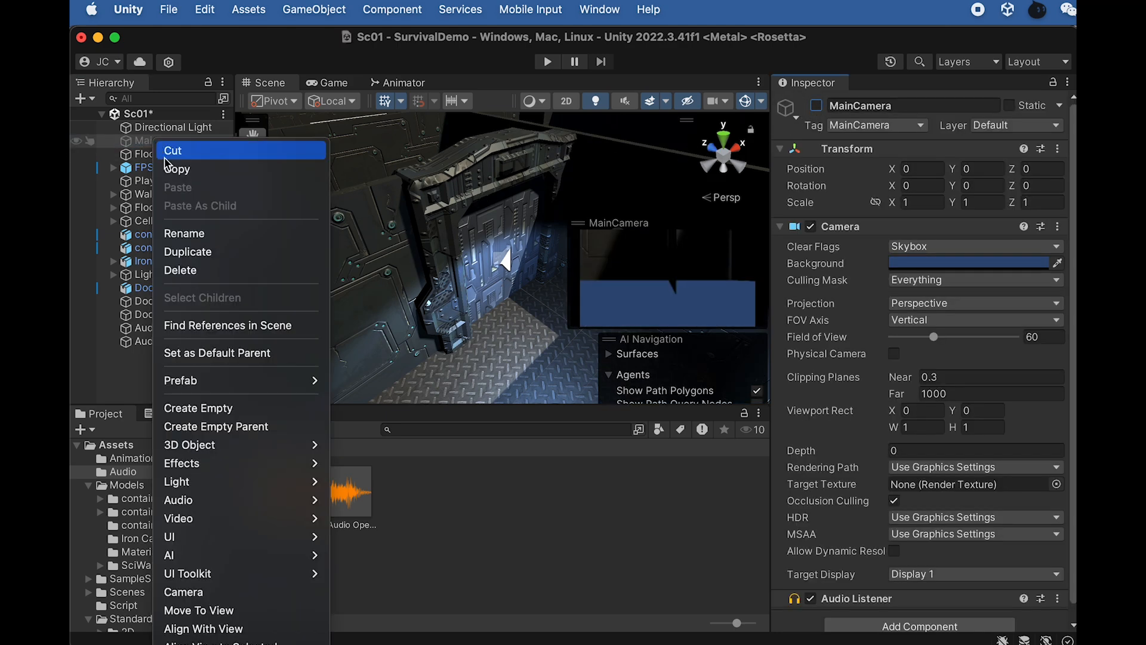
left_click(152, 151)
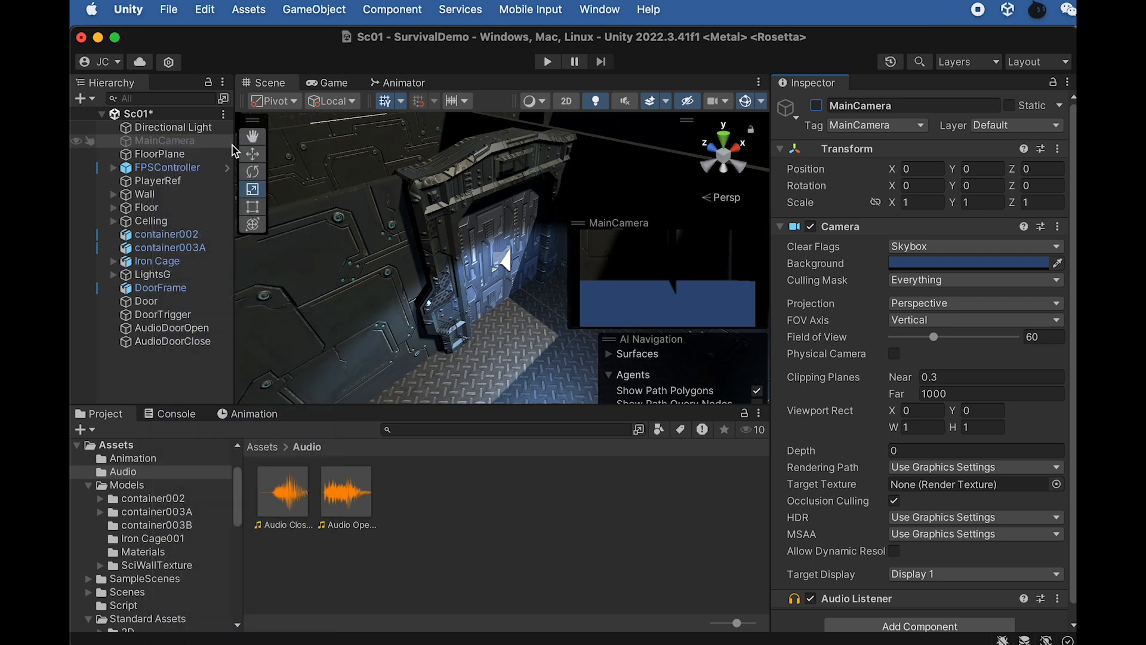
left_click(166, 169)
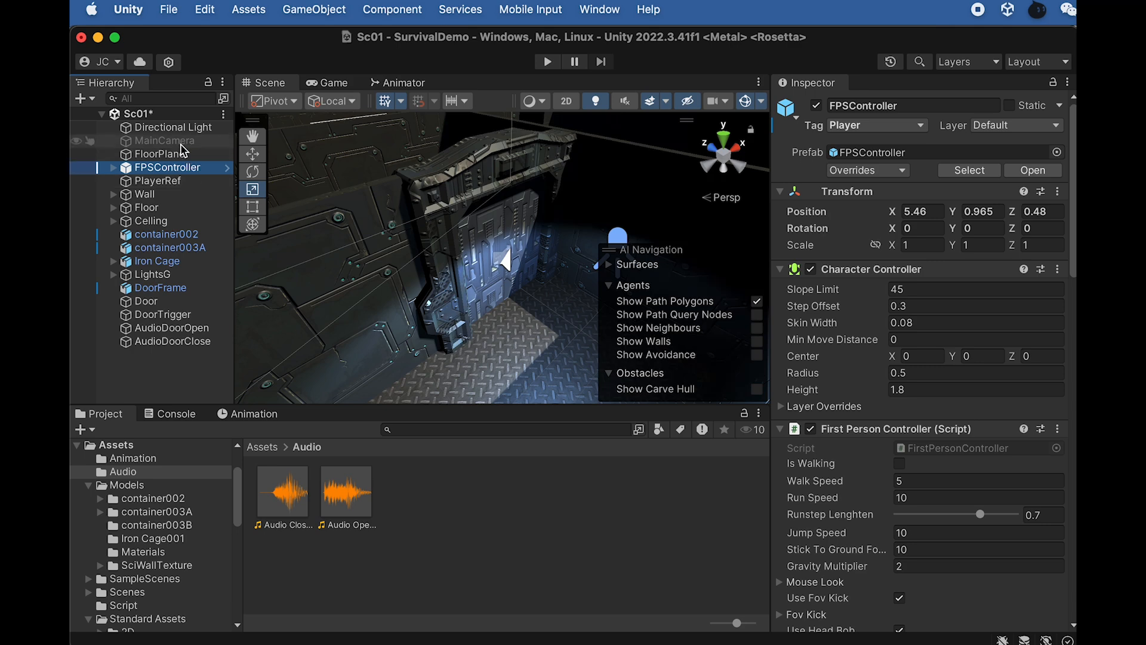
left_click(181, 144)
left_click(342, 83)
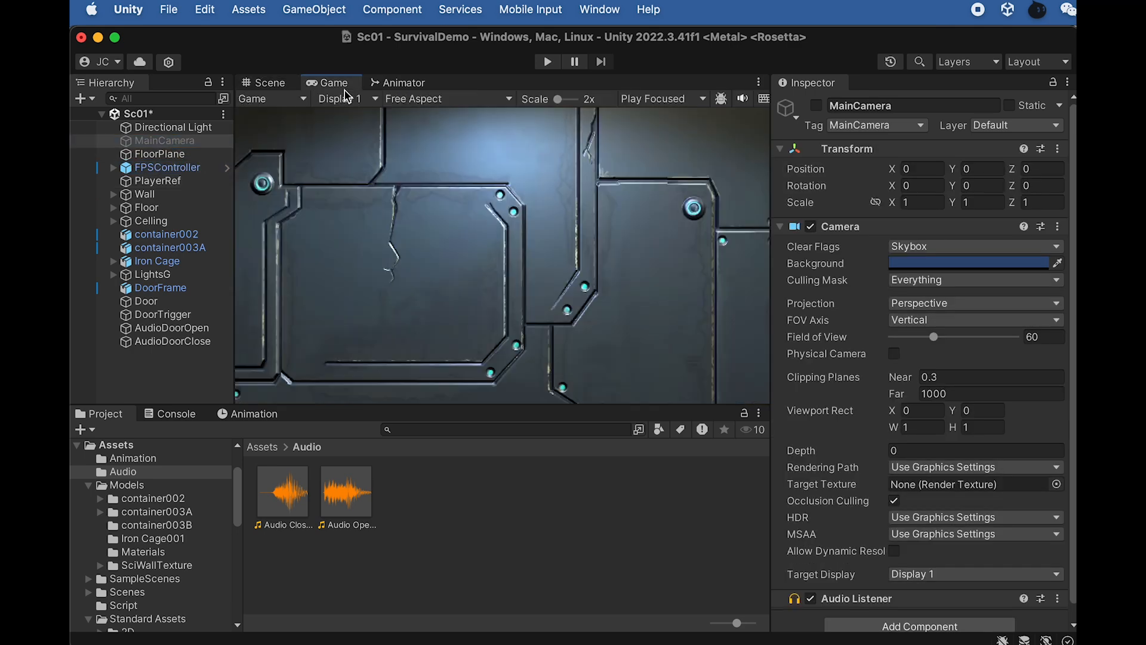
left_click(265, 83)
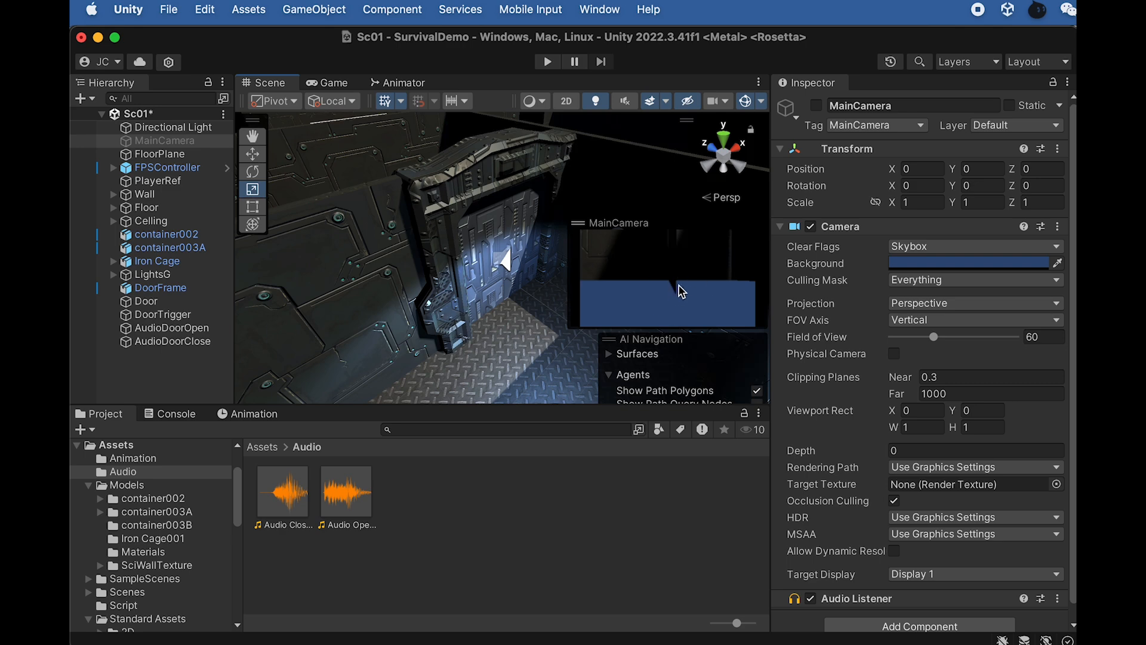
Play-test the scene by walking the player up to, away from and through the automatic door, and stop the game
left_click(180, 168)
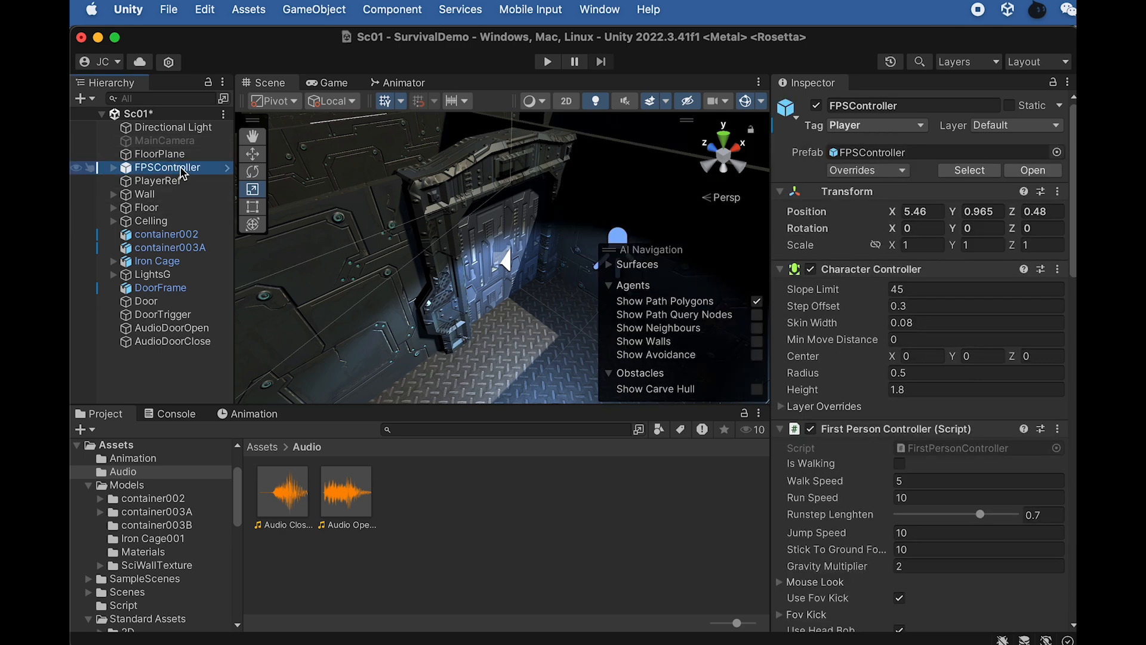
left_click(547, 62)
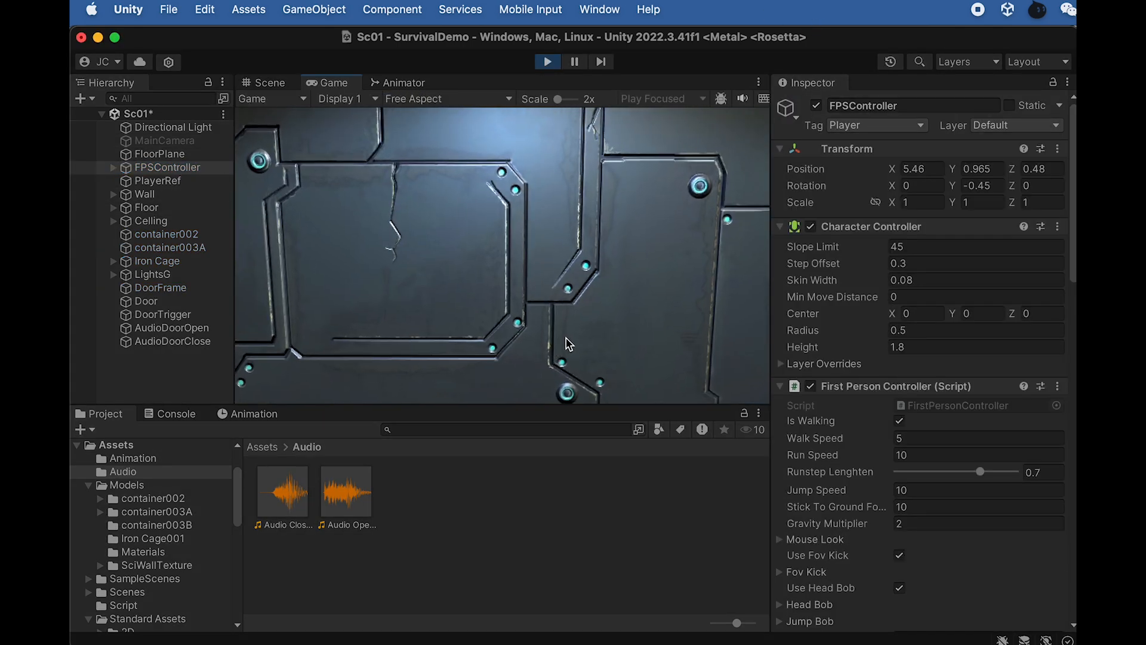
key("w")
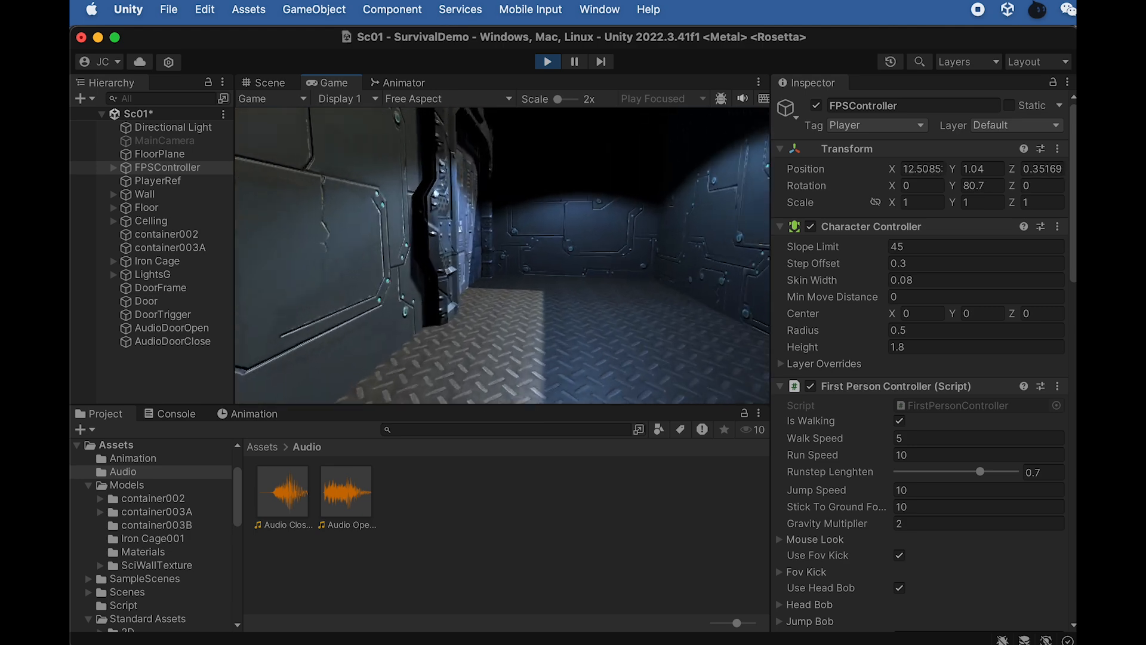
key("w")
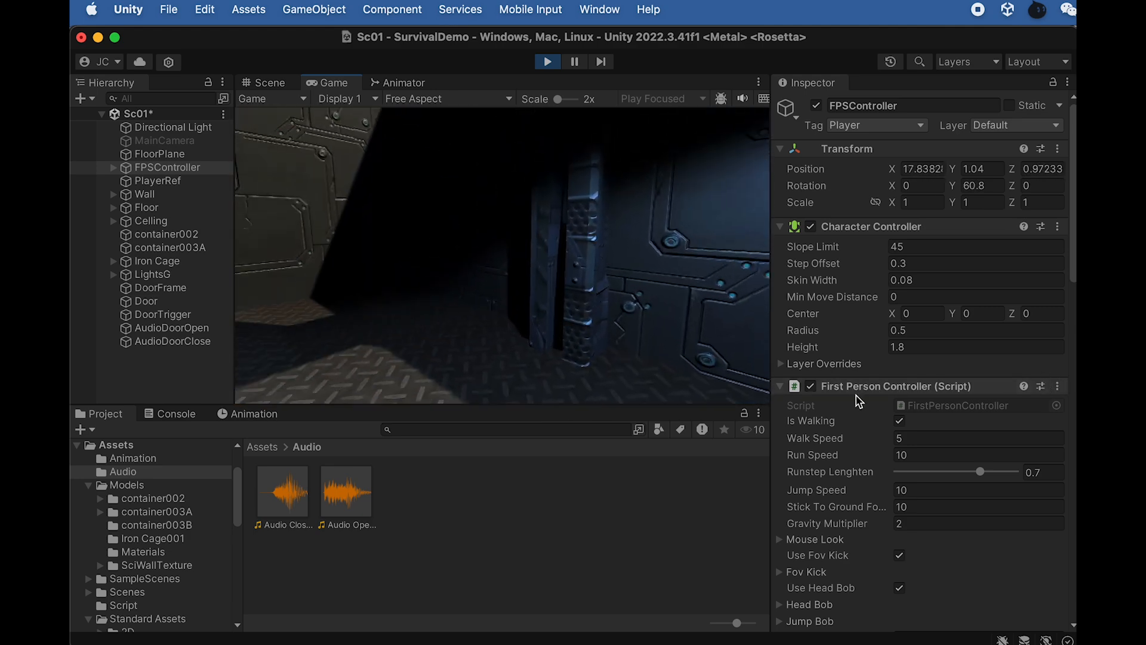
key("s")
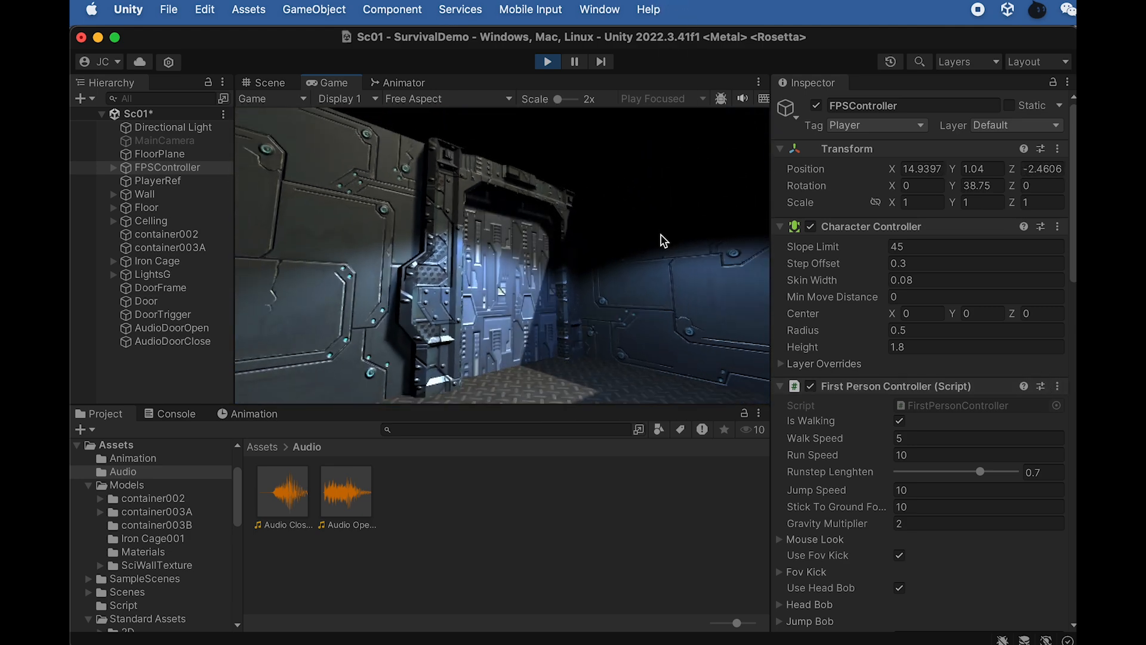
key("w")
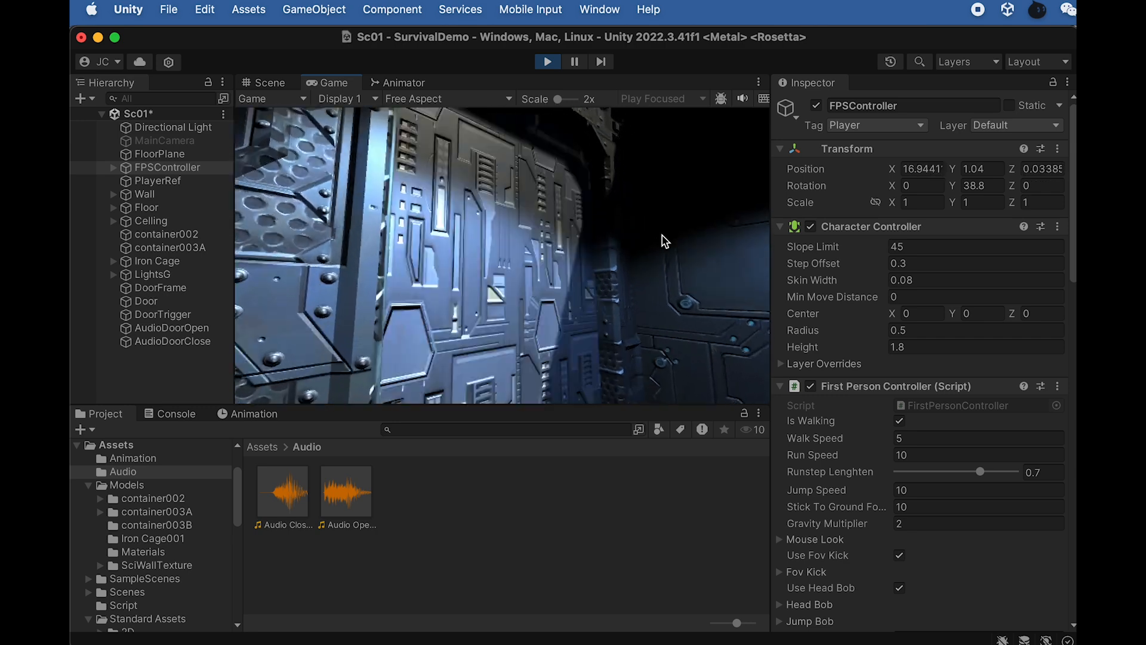
key("w")
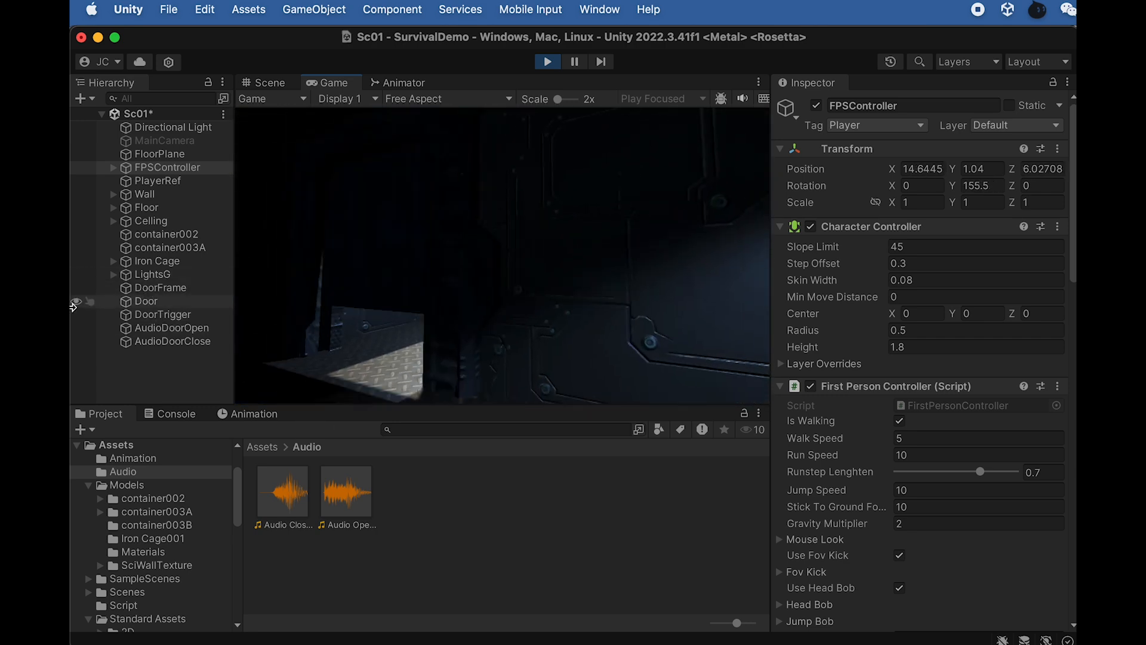
left_click(547, 61)
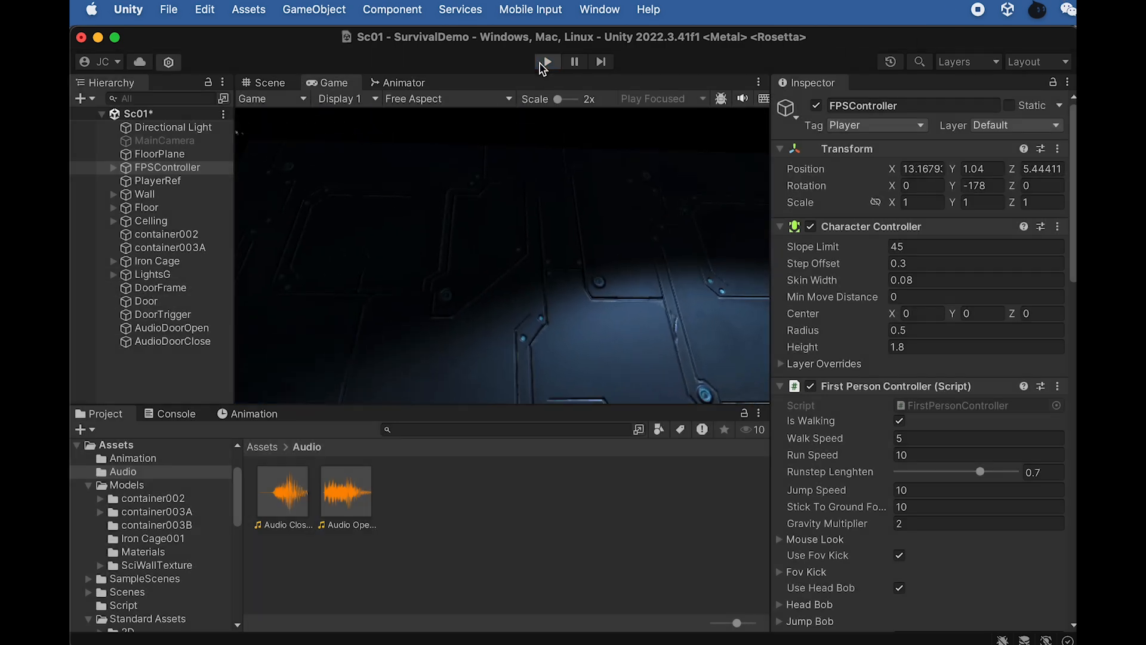